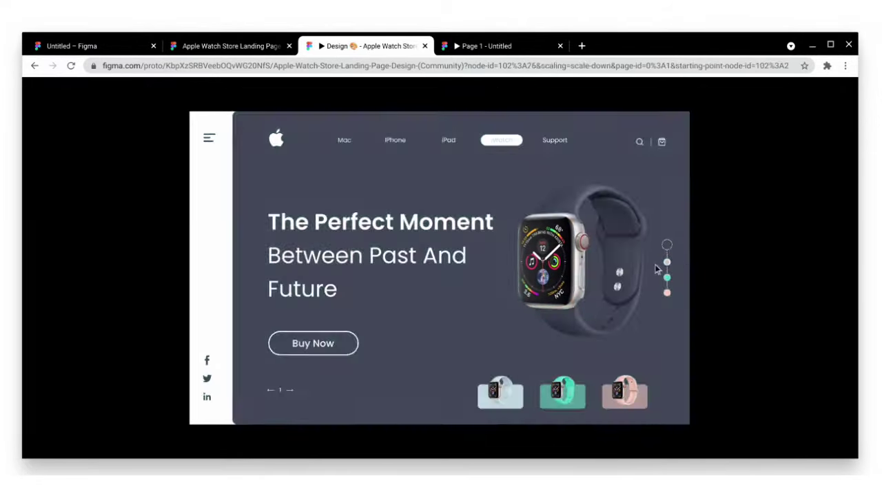
Pan the Apple Watch Store design to view both MacBook Pro frames, then go to the Untitled file
scroll(671, 393, left, 2)
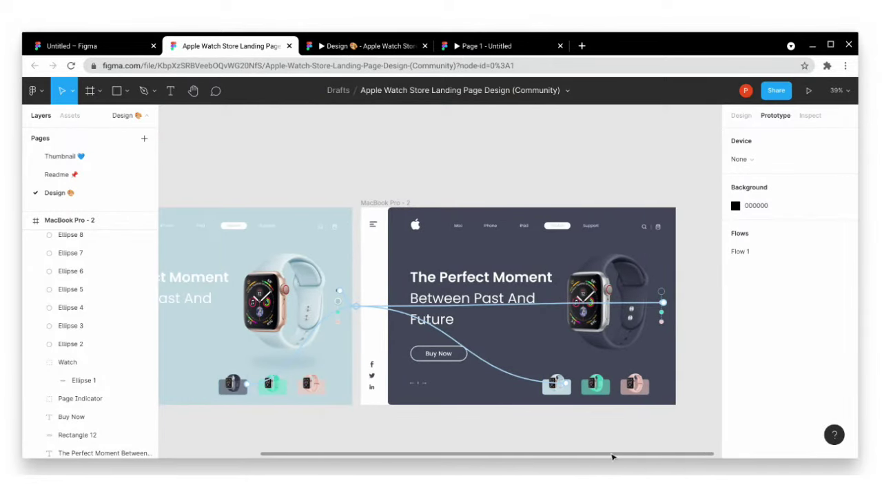
drag(622, 455, 506, 455)
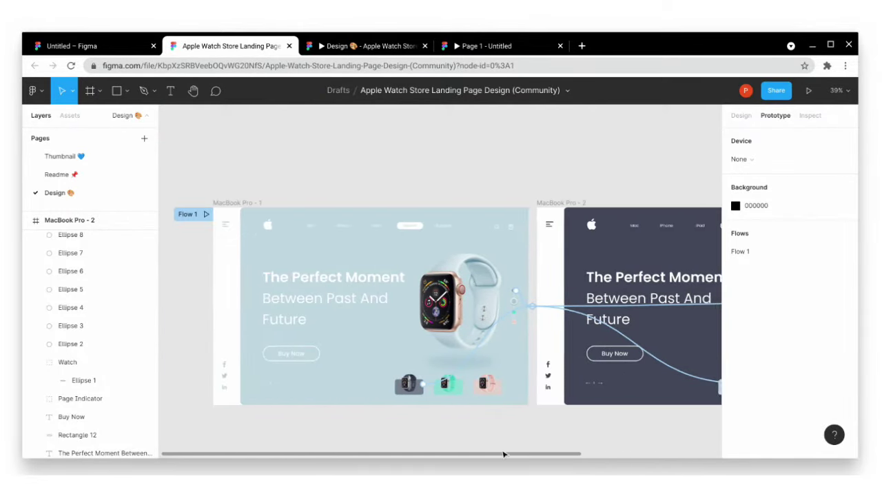
click(145, 44)
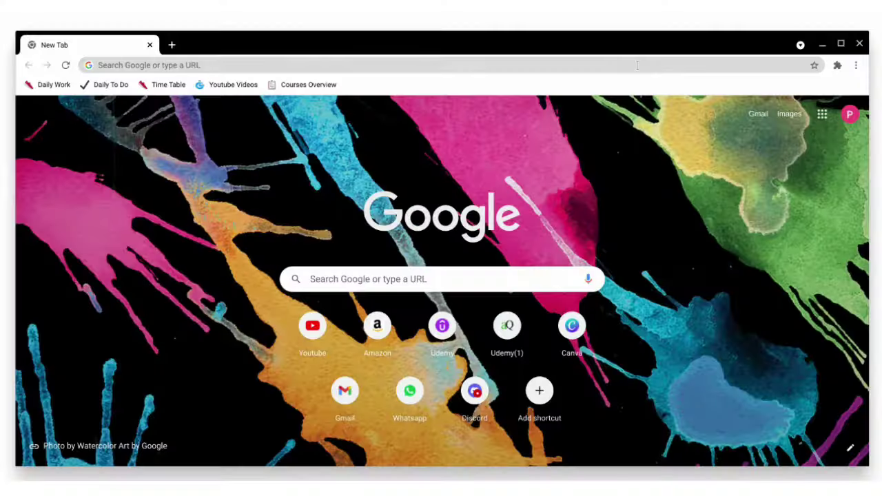
Load figma.com's Recently viewed files, then open a new Incognito window
click(637, 65)
text(fig)
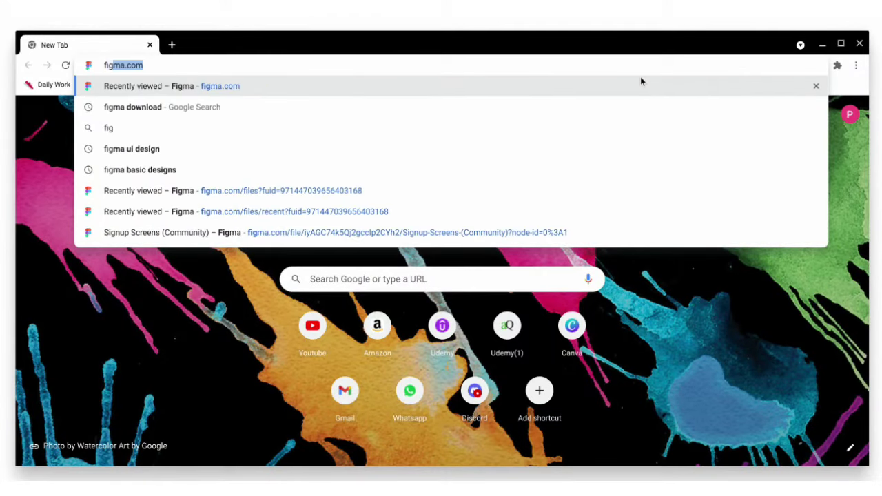
text(ma.com)
key(Return)
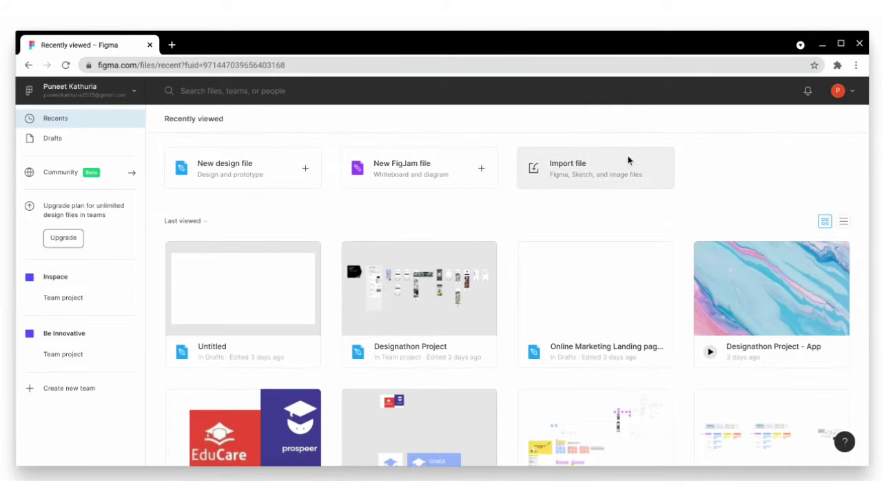
key(ctrl+shift+n)
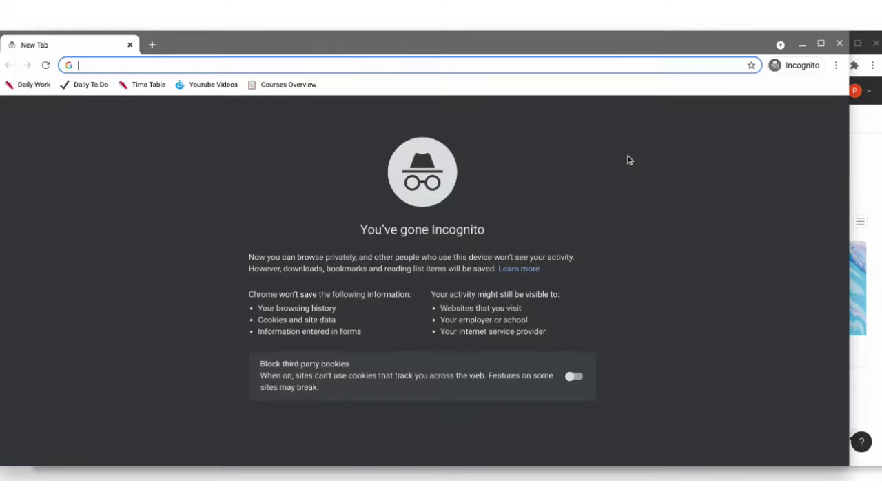
Preview the logged-out figma.com homepage and its sign-up form in the Incognito window
drag(643, 39, 662, 39)
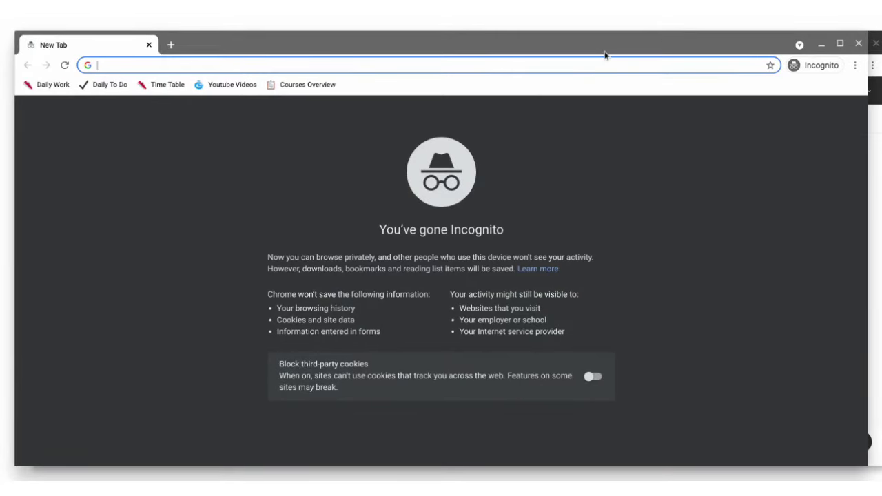
text(figma)
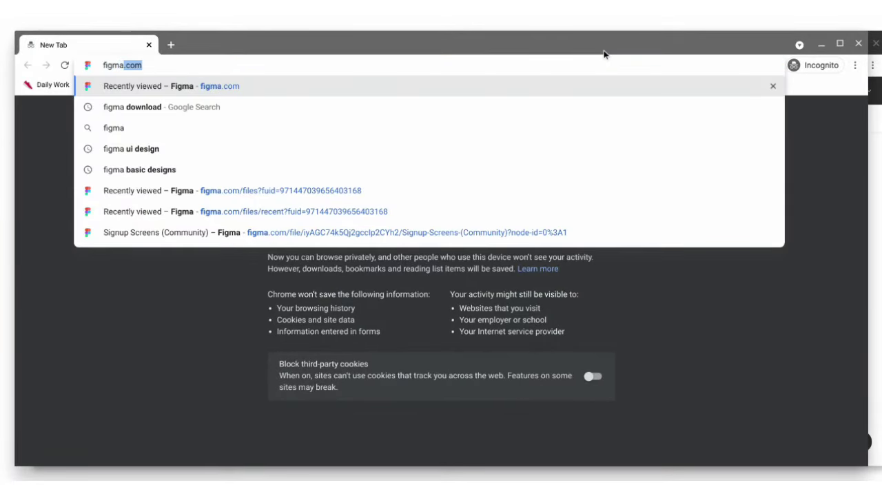
key(Return)
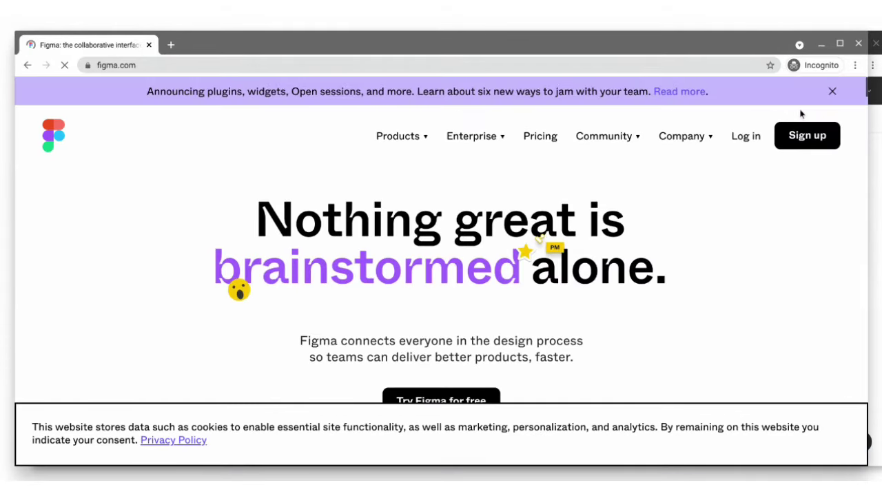
click(832, 91)
click(803, 106)
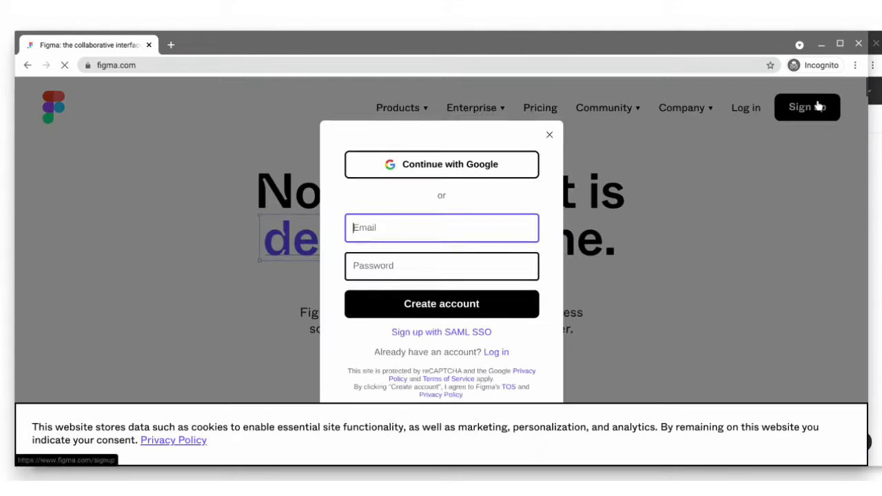
scroll(502, 206, down, 2)
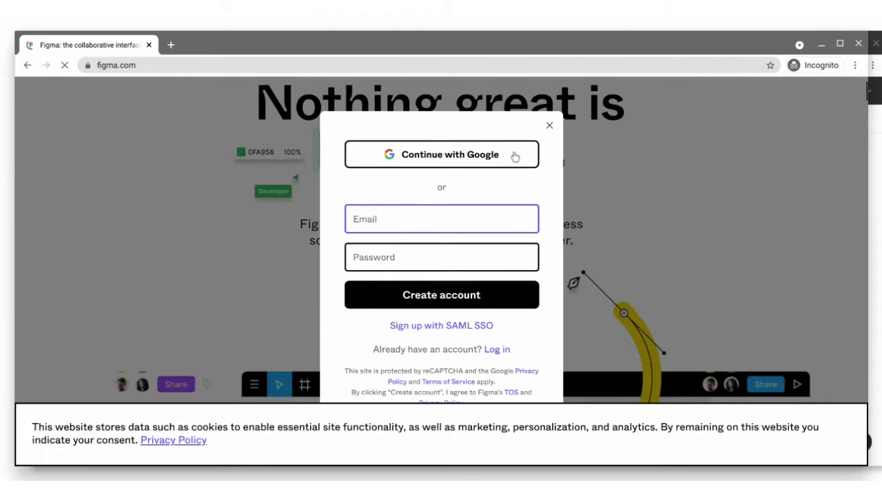
click(550, 127)
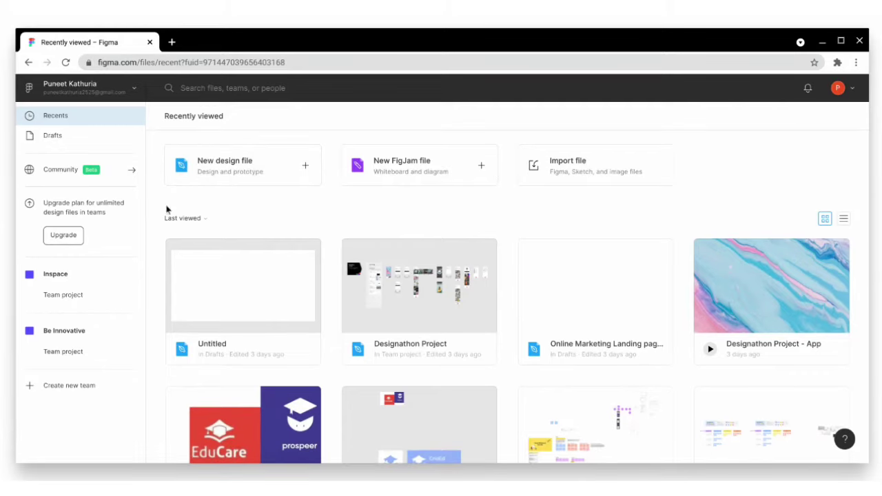
Create a new blank design file from the Recents page
scroll(616, 252, down, 1)
scroll(682, 221, up, 1)
click(306, 169)
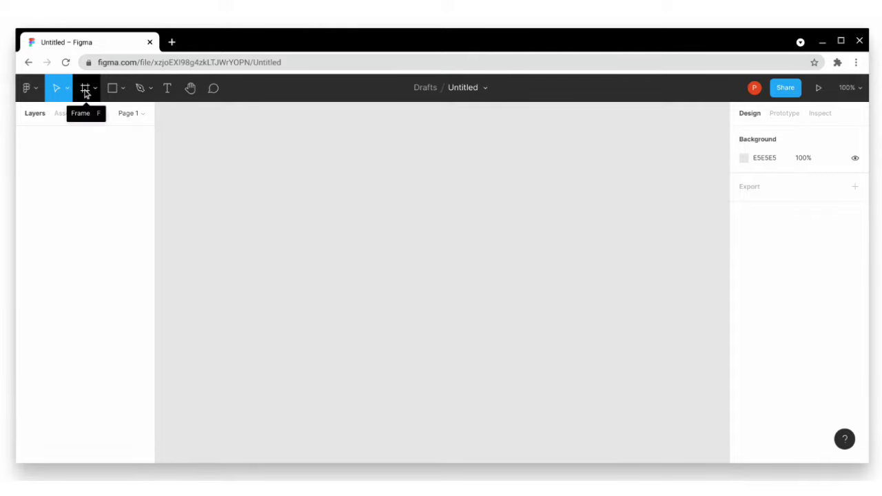
Browse the Phone, Tablet and Desktop frame presets, then draw a 759×411 Frame 1
click(85, 93)
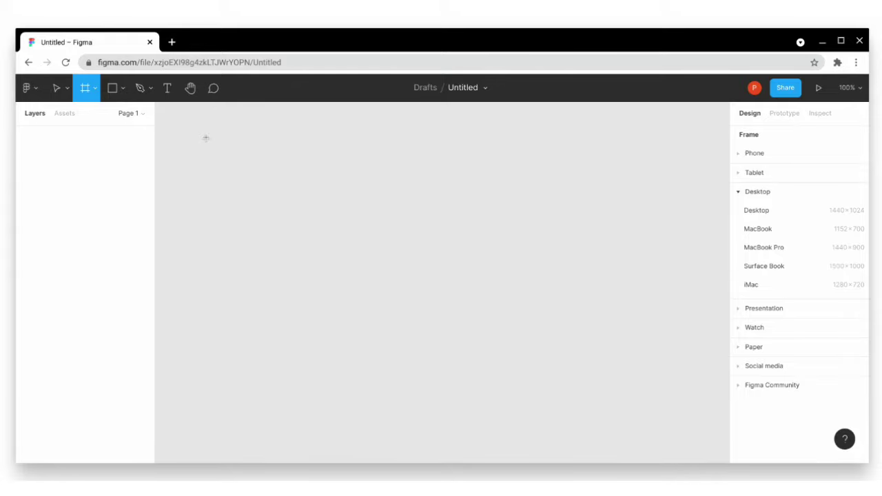
click(738, 191)
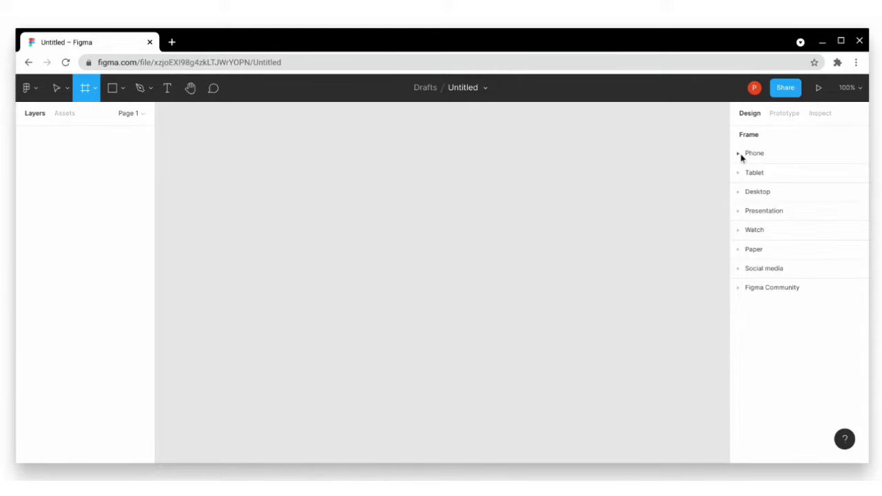
click(738, 154)
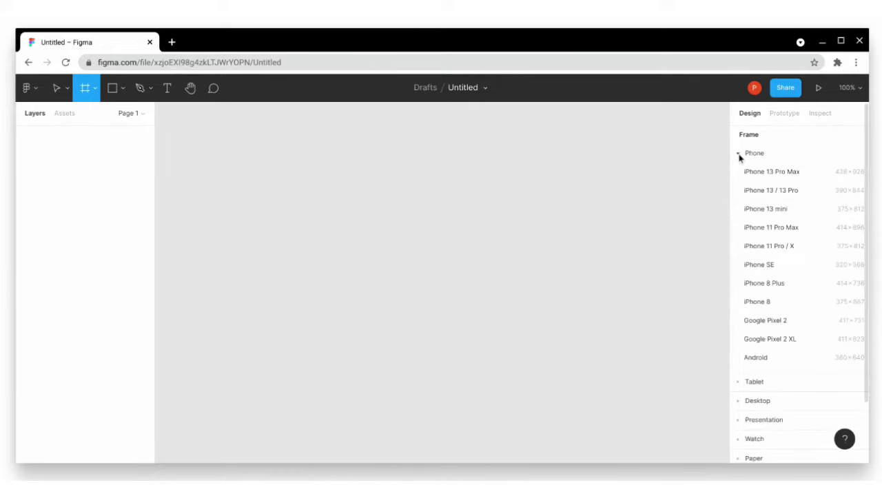
click(738, 172)
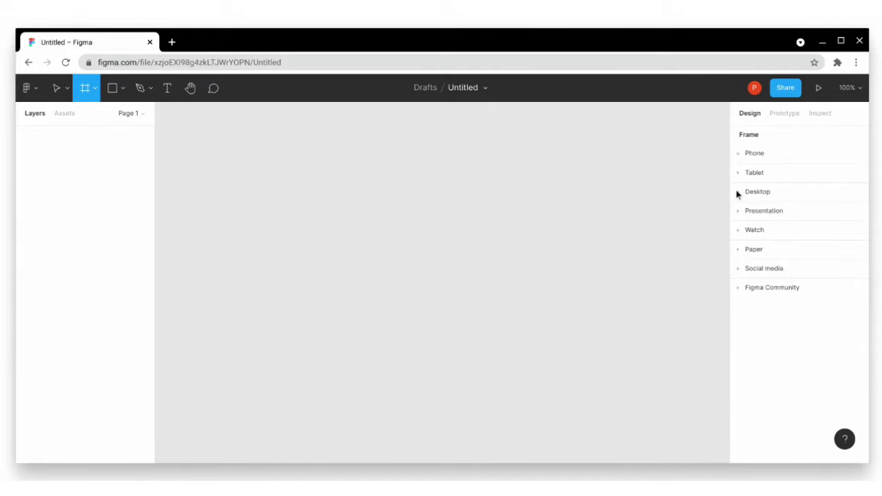
mouse_move(224, 142)
mouse_down()
mouse_move(648, 359)
mouse_move(664, 381)
mouse_up()
Zoom in on Frame 1 and keep the Move tool selected
click(649, 405)
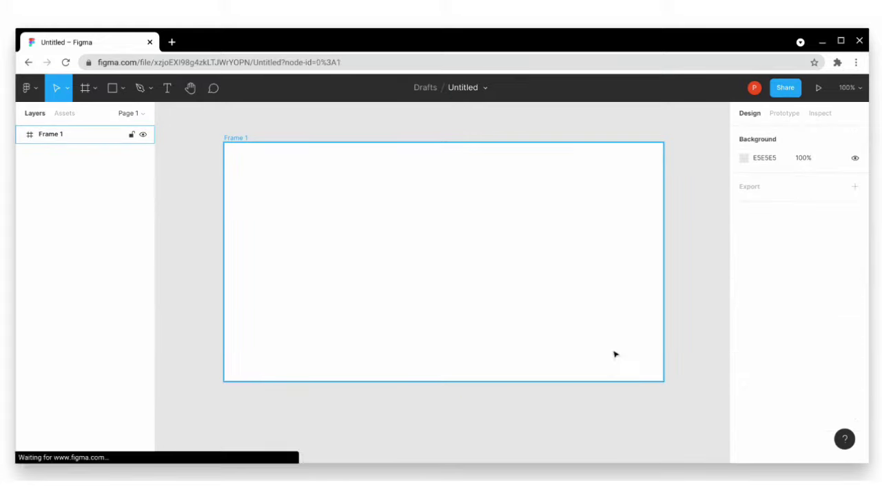
click(564, 283)
click(198, 230)
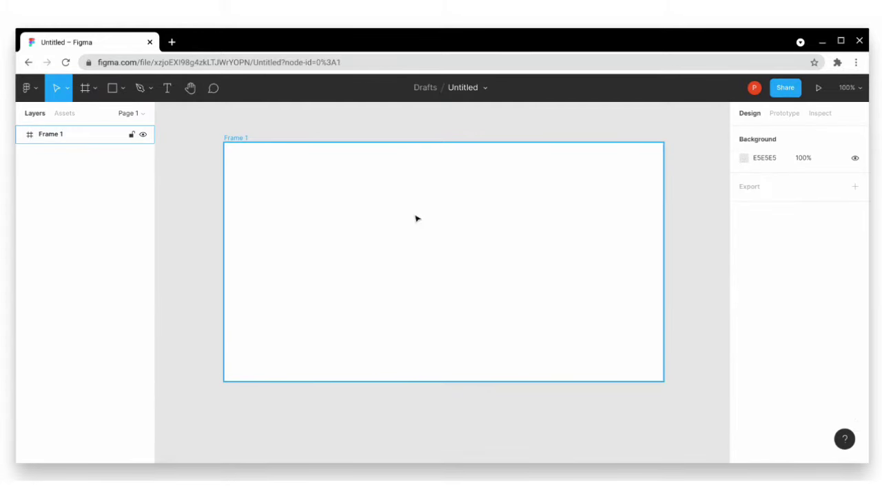
scroll(417, 218, up, 1)
scroll(418, 218, up, 1)
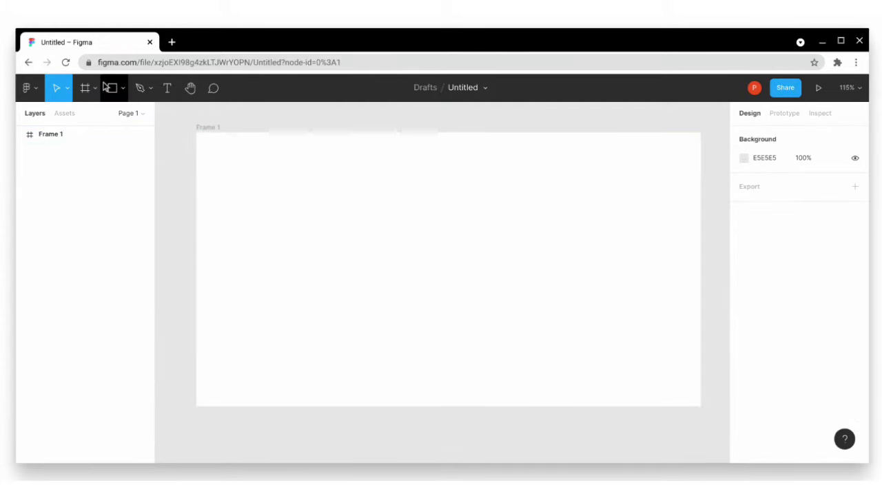
click(67, 88)
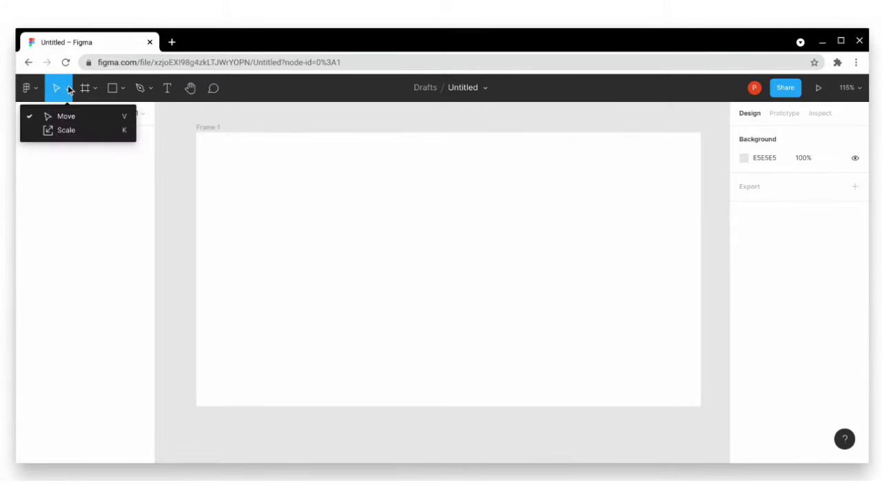
click(64, 115)
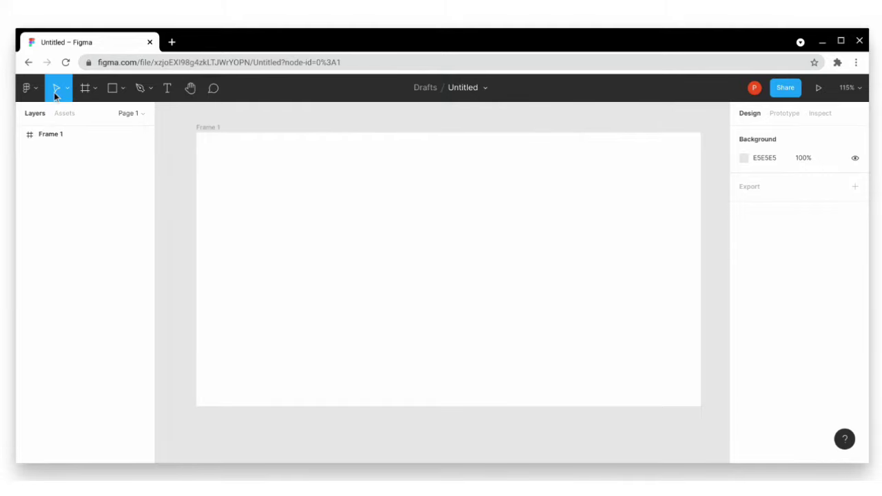
Reposition Frame 1 slightly on the canvas and show the shape tools list
click(357, 175)
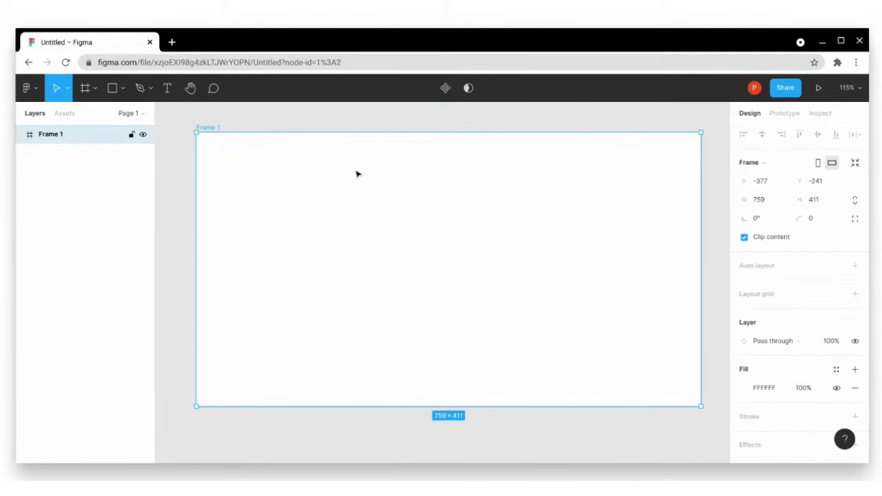
click(253, 121)
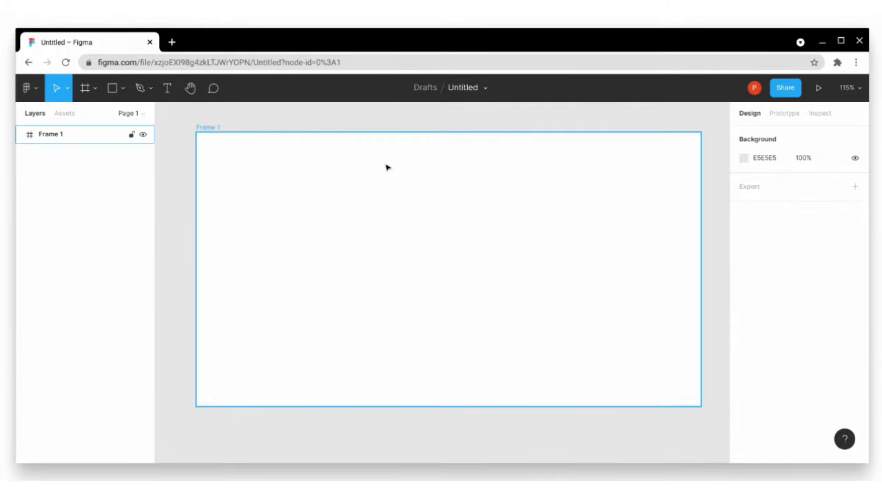
drag(366, 173, 346, 157)
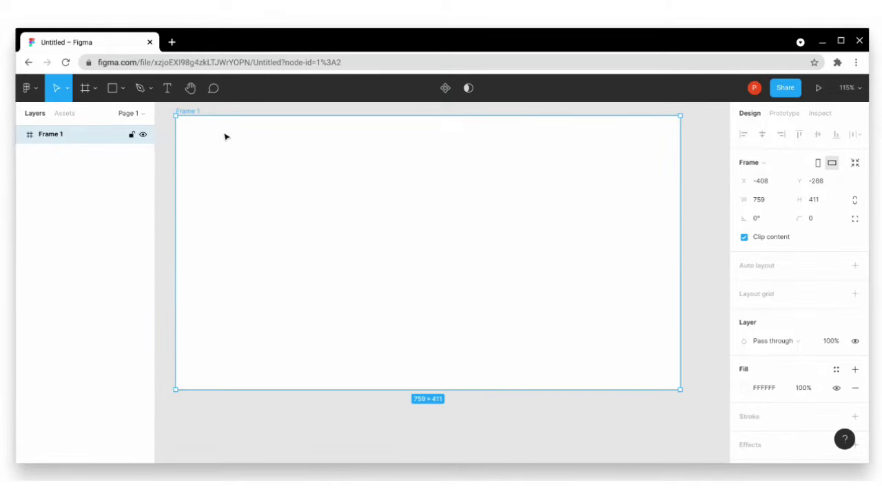
key(Escape)
drag(283, 140, 294, 155)
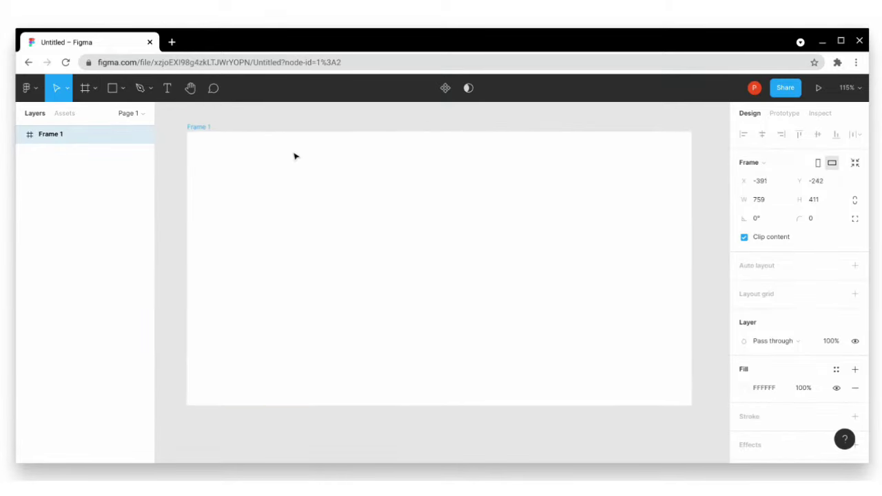
click(338, 111)
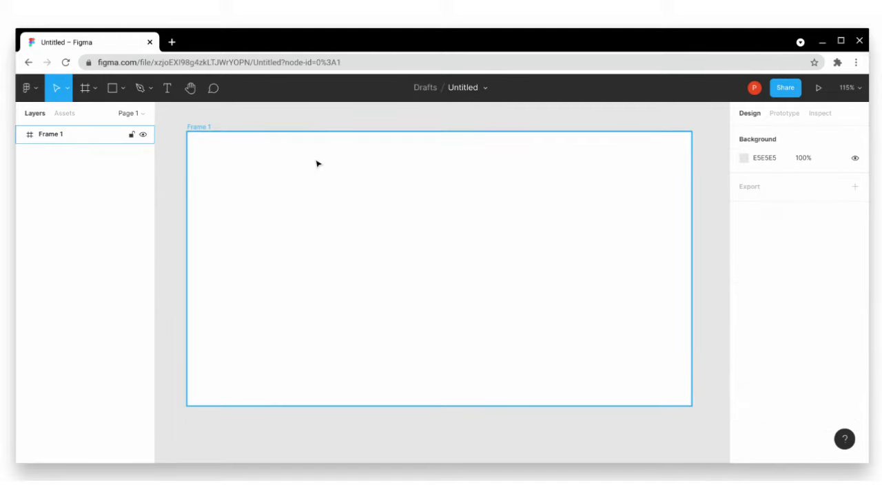
click(125, 90)
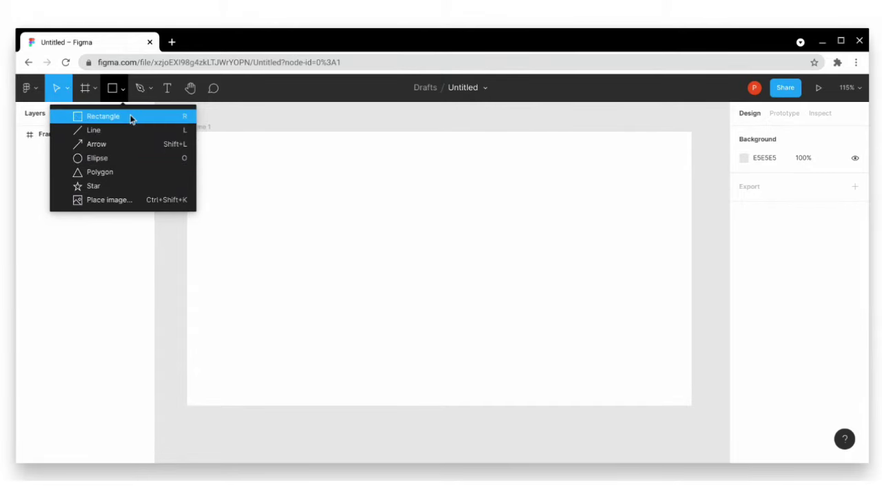
Draw a grey 244×115 rectangle inside Frame 1
click(200, 134)
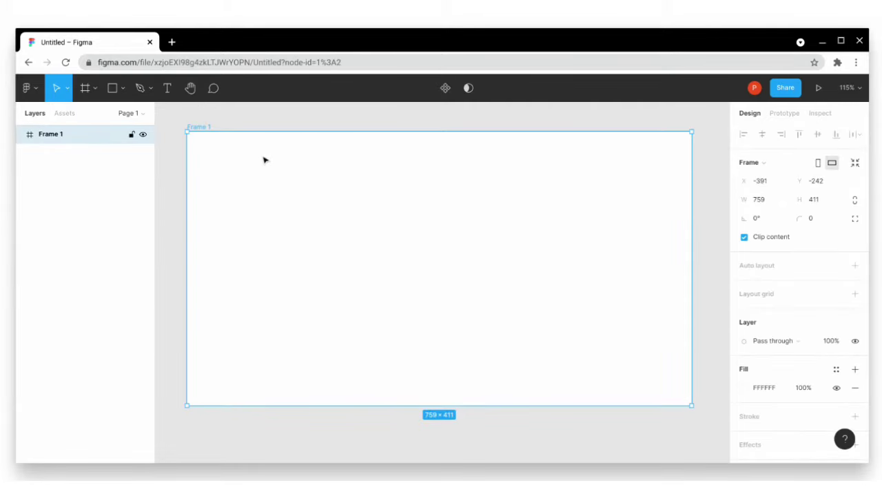
key(r)
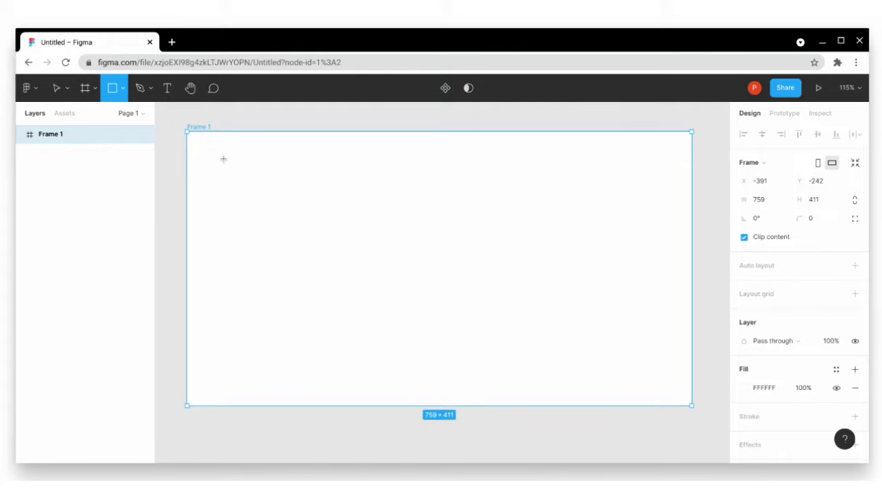
drag(223, 156, 386, 232)
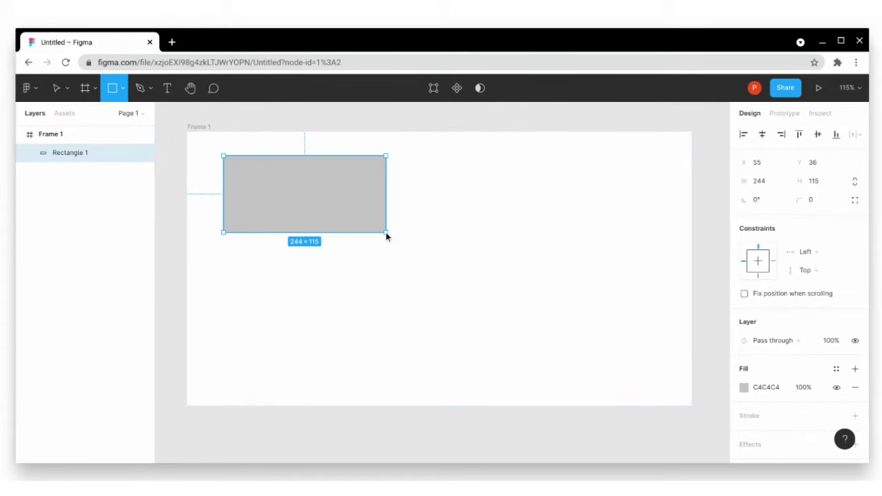
click(435, 204)
click(298, 191)
scroll(294, 191, up, 2)
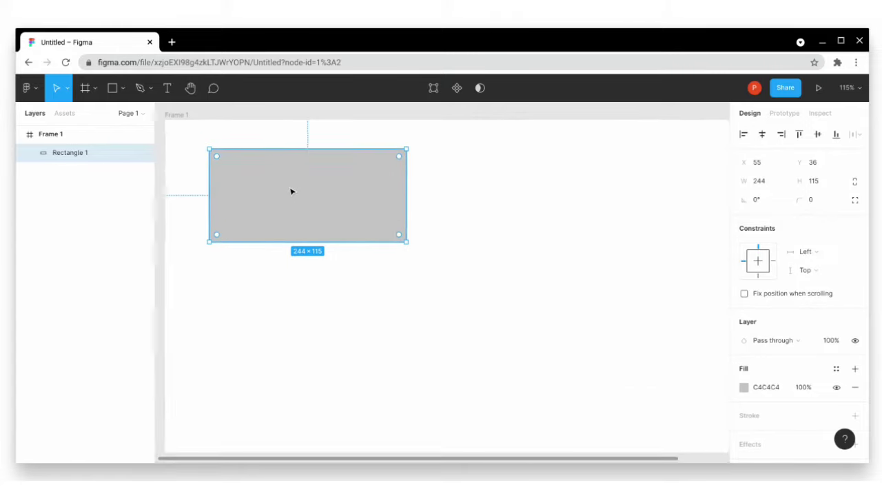
scroll(293, 191, up, 2)
scroll(661, 314, down, 3)
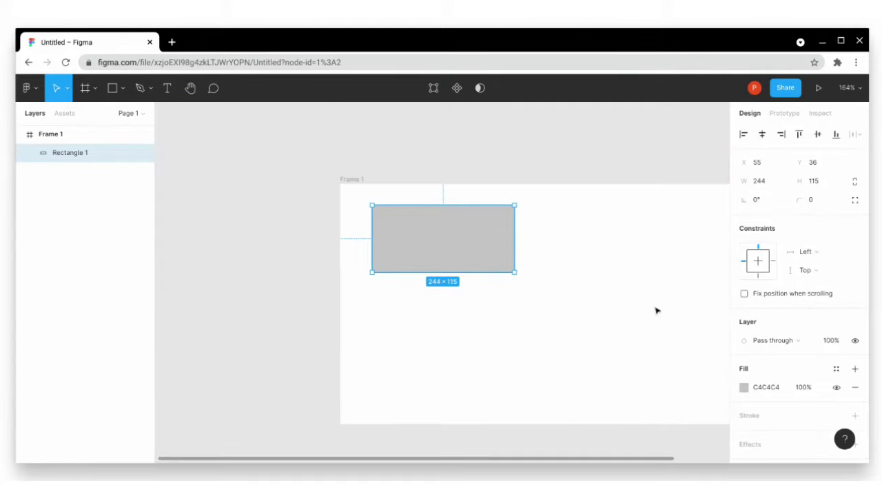
scroll(500, 246, up, 2)
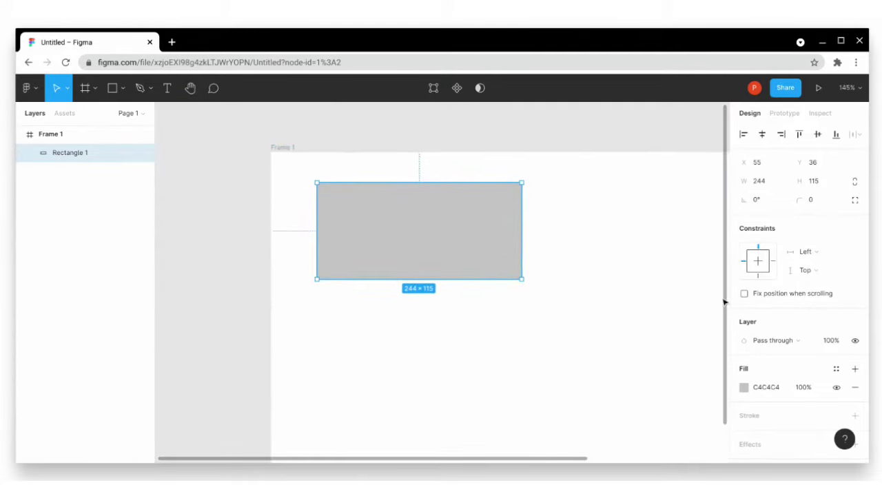
scroll(724, 301, down, 1)
drag(563, 458, 637, 456)
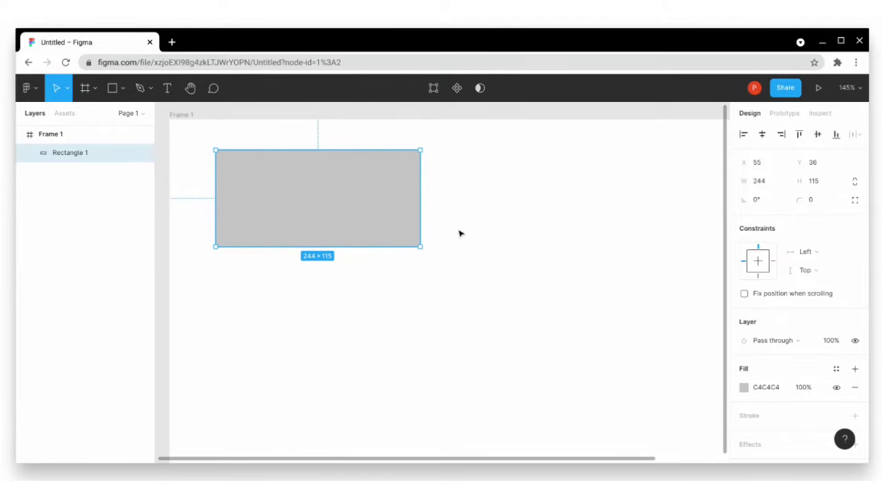
Try the align buttons, leaving the rectangle centred horizontally and vertically in Frame 1
click(506, 224)
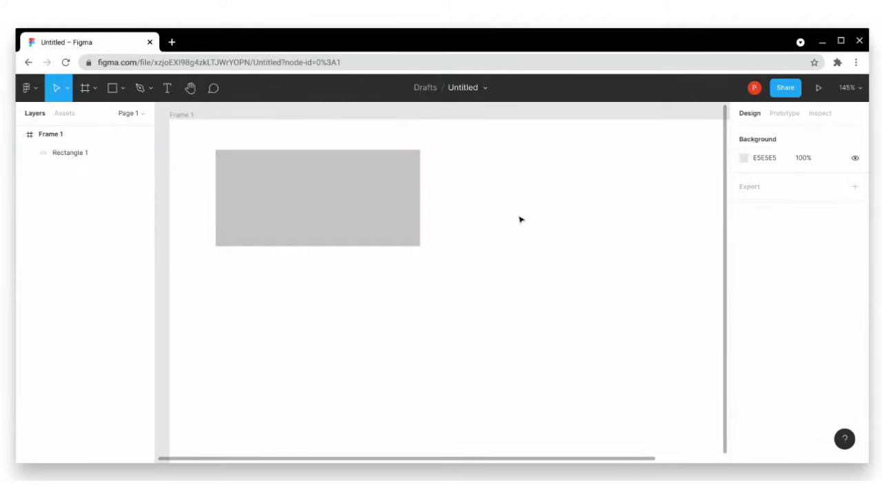
click(417, 215)
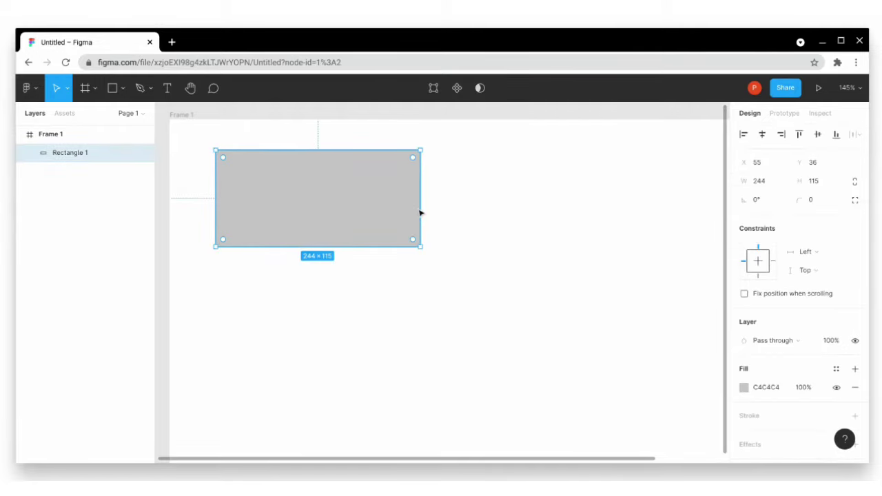
click(458, 213)
click(267, 164)
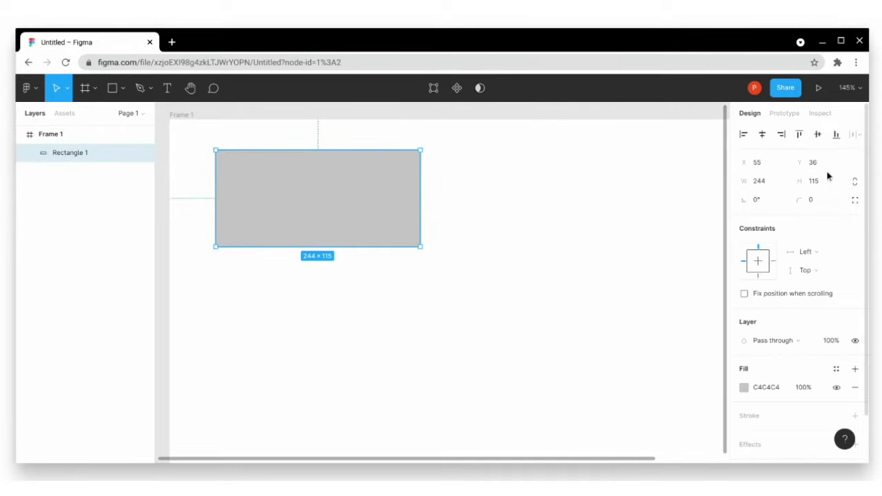
click(743, 135)
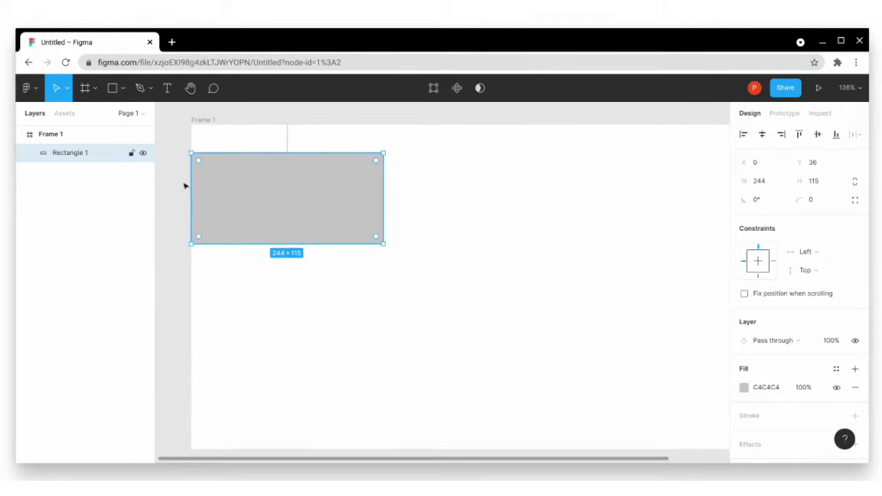
click(762, 135)
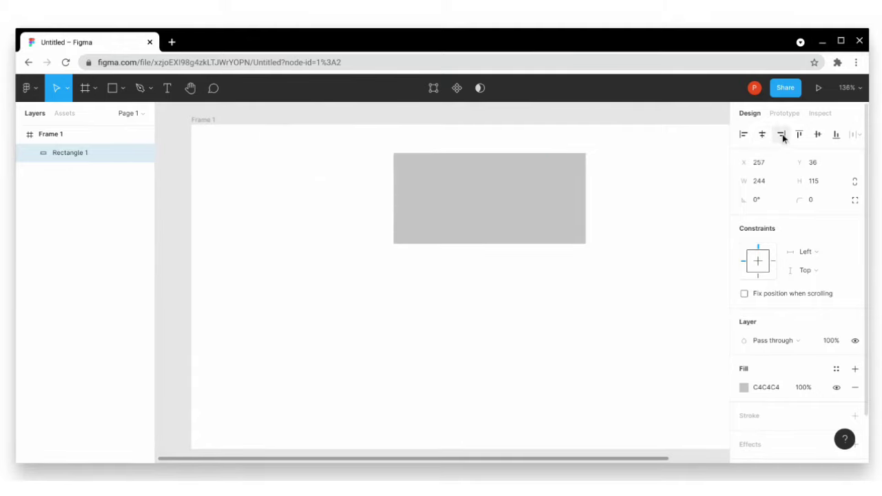
click(781, 135)
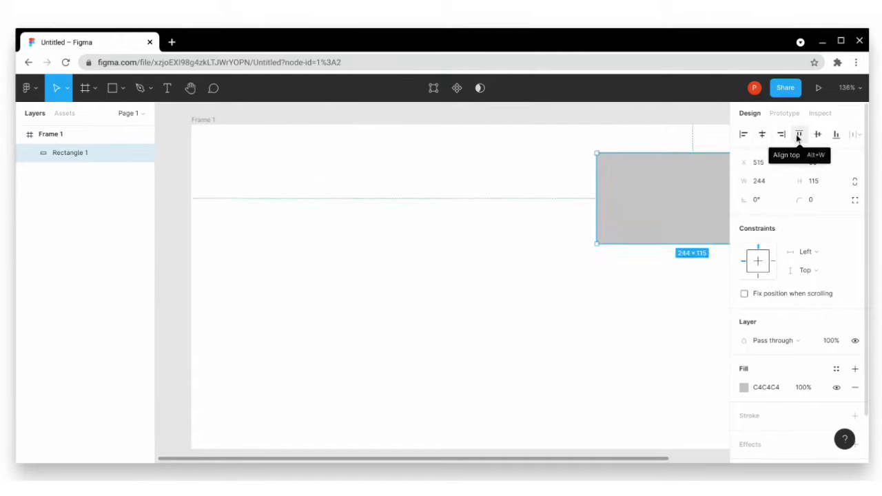
click(798, 136)
click(813, 136)
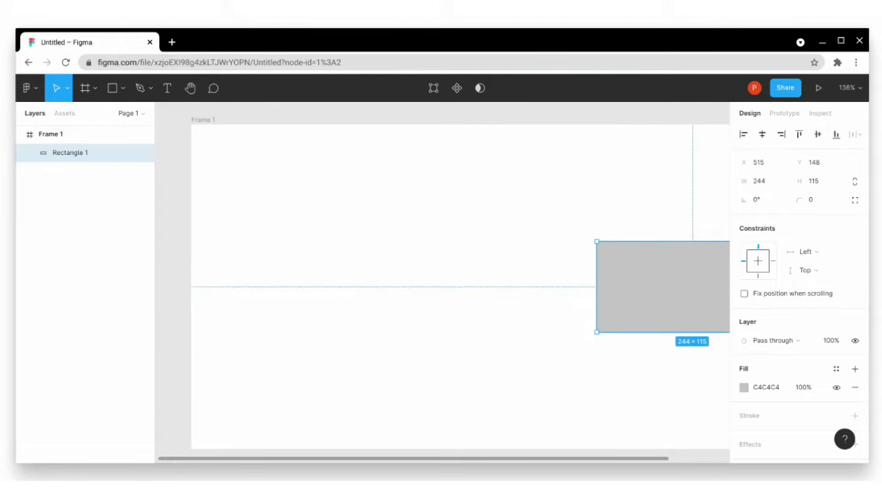
scroll(441, 286, right, 3)
scroll(441, 286, right, 3)
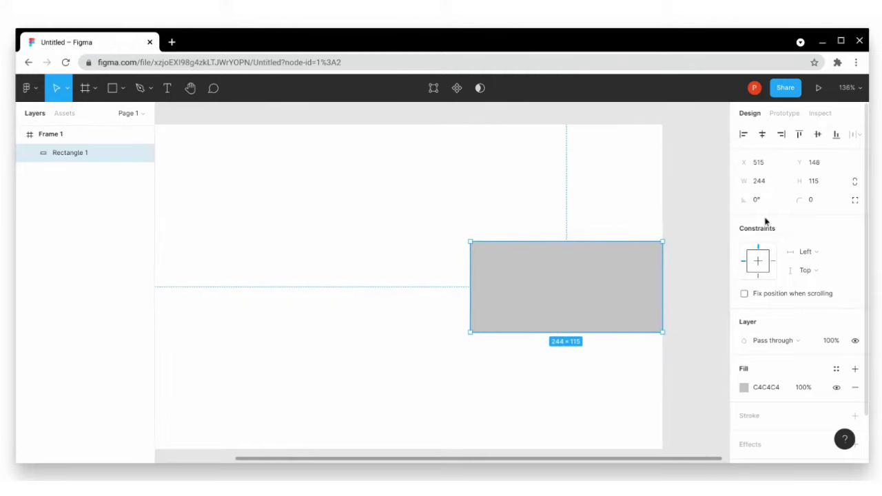
click(836, 135)
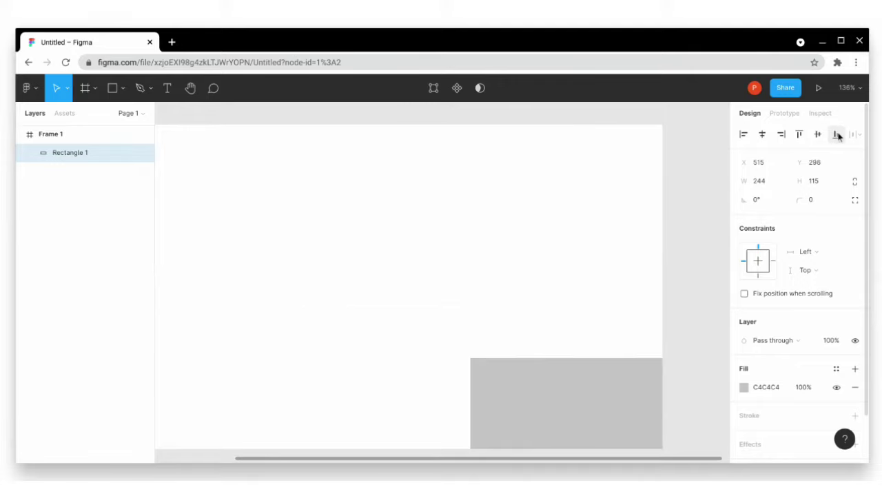
click(765, 137)
click(817, 137)
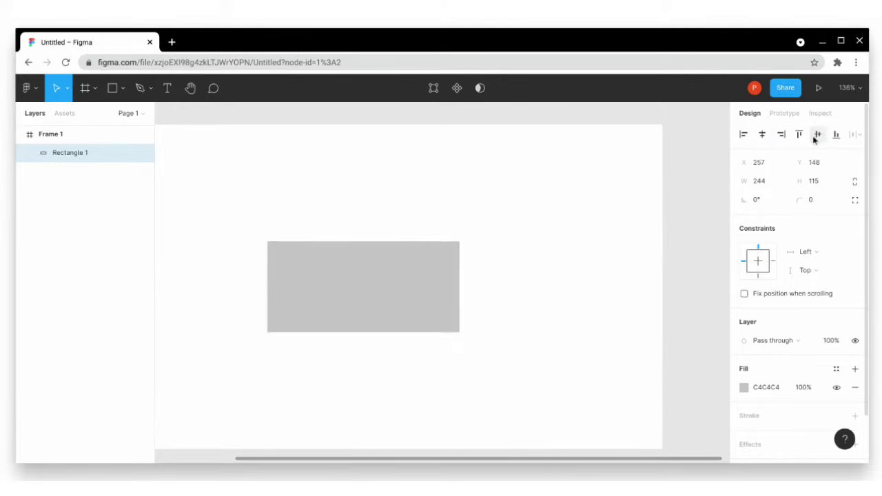
Test moving the rectangle off-centre, then undo so it stays at X 257, Y 148
drag(646, 459, 577, 435)
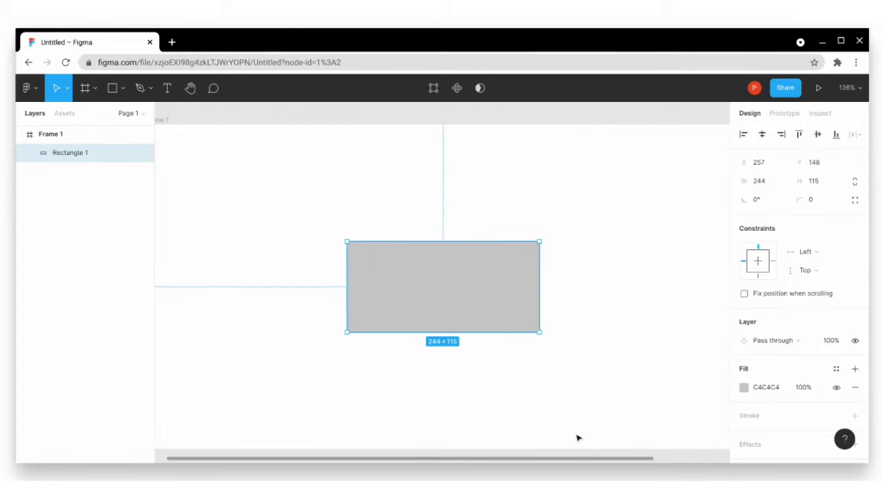
scroll(581, 405, down, 2)
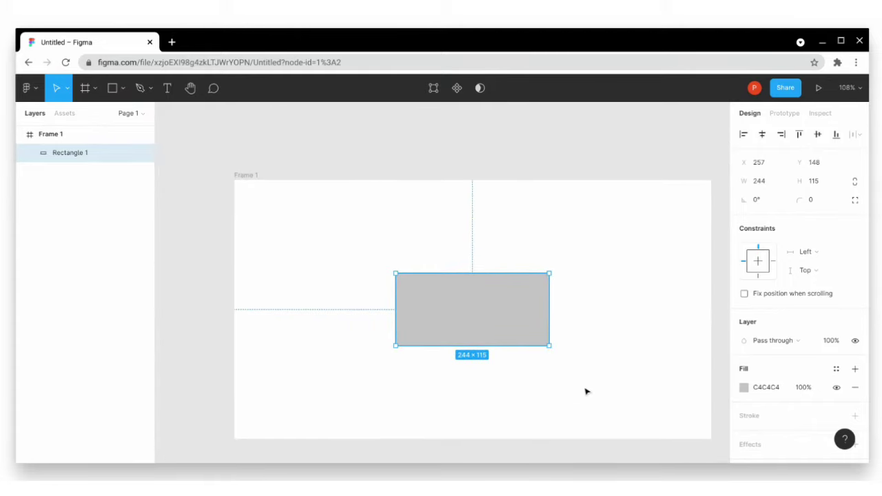
scroll(581, 359, down, 1)
scroll(585, 342, up, 2)
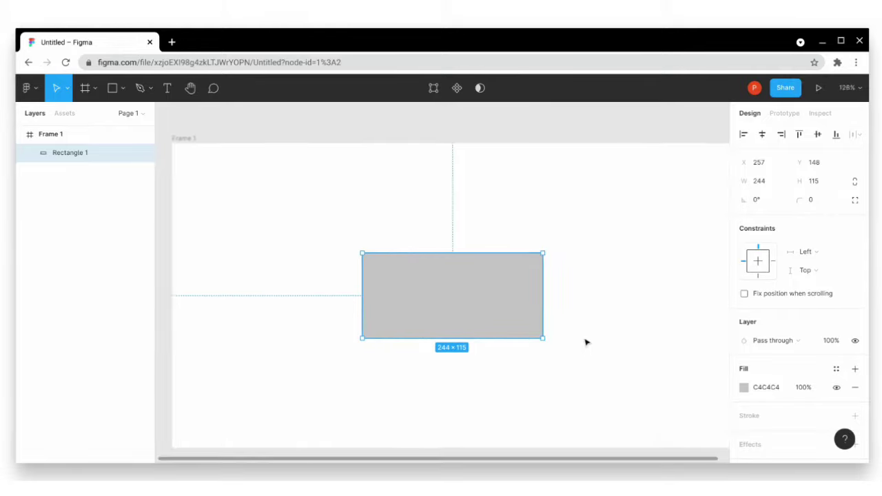
scroll(585, 342, up, 2)
drag(617, 454, 592, 458)
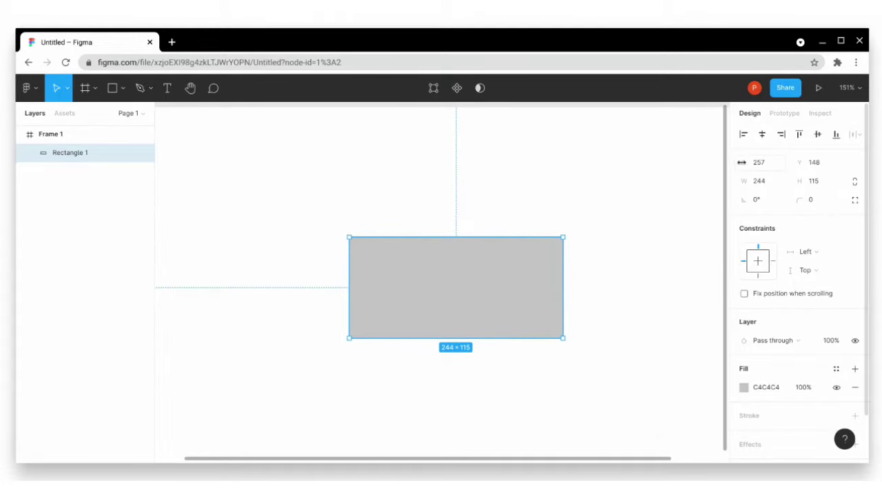
mouse_move(456, 287)
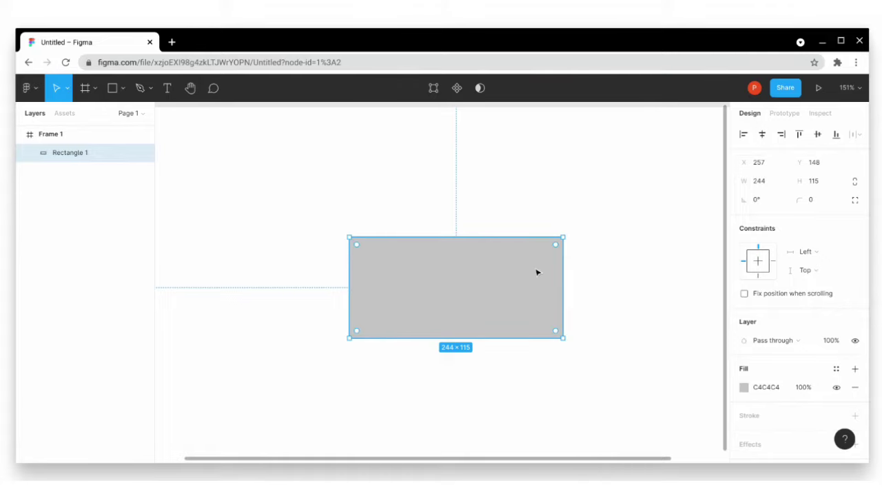
drag(525, 291, 514, 255)
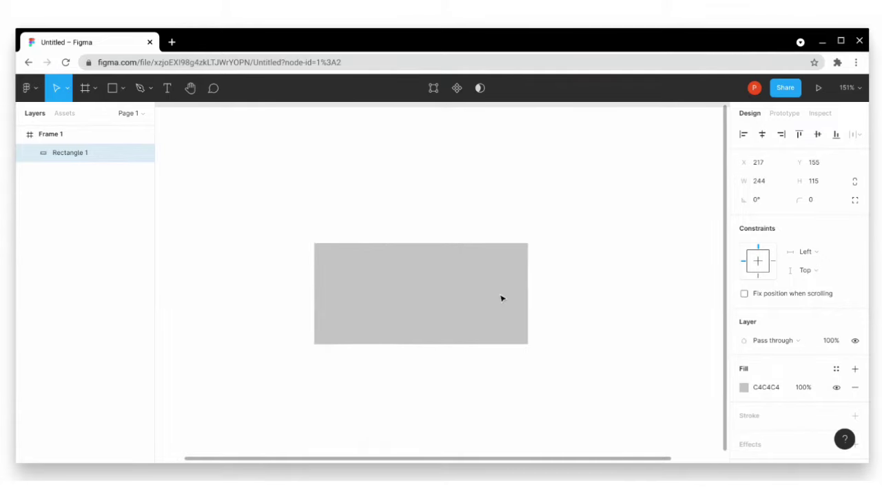
key(ctrl+z)
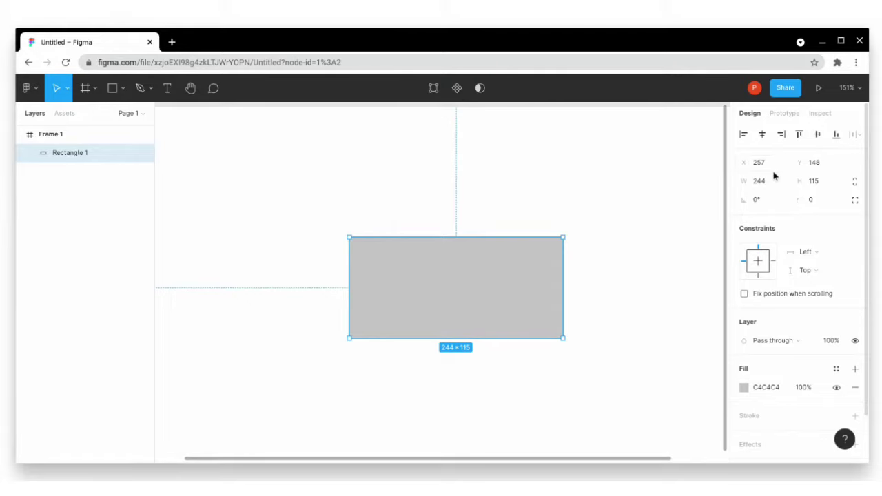
scroll(477, 376, up, 1)
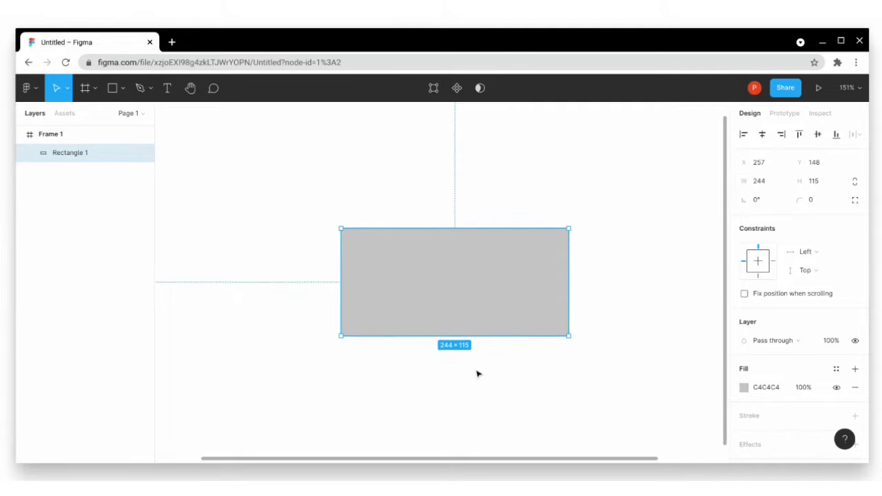
scroll(477, 375, up, 2)
scroll(477, 376, up, 2)
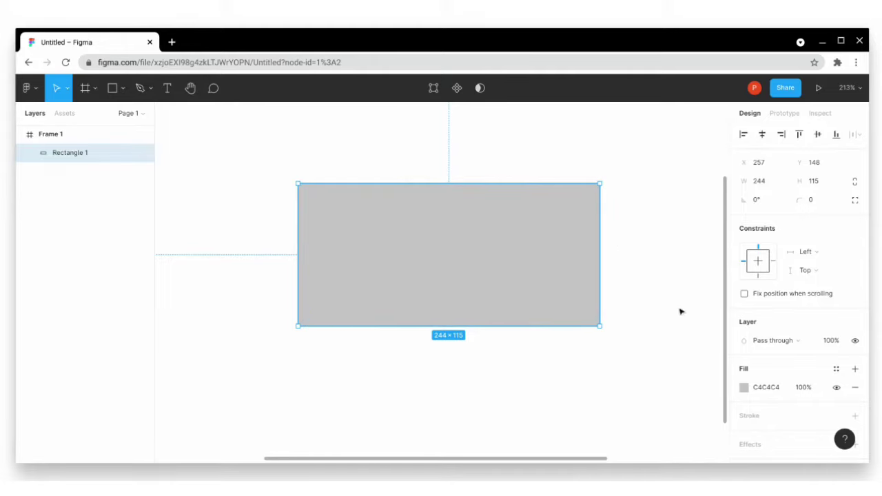
click(756, 201)
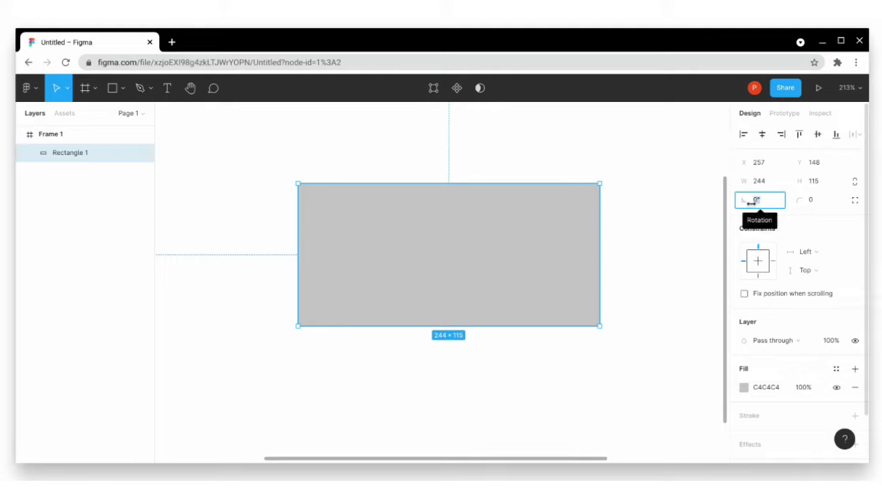
text(30)
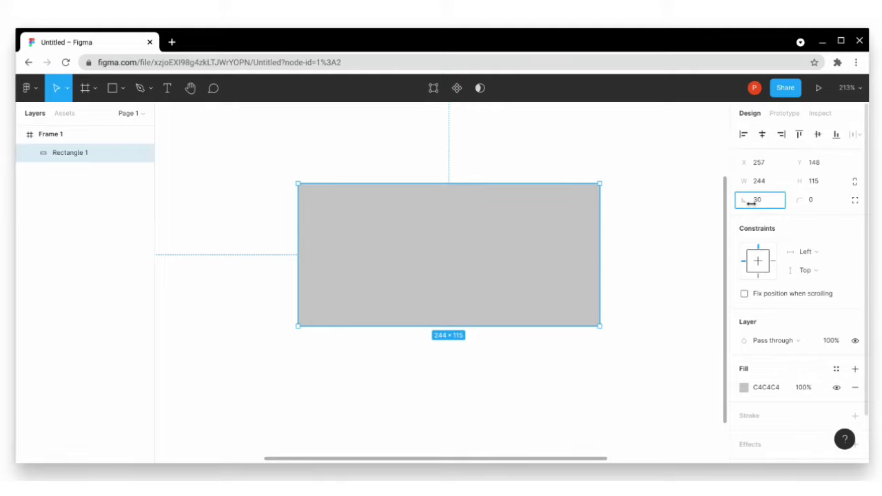
key(Return)
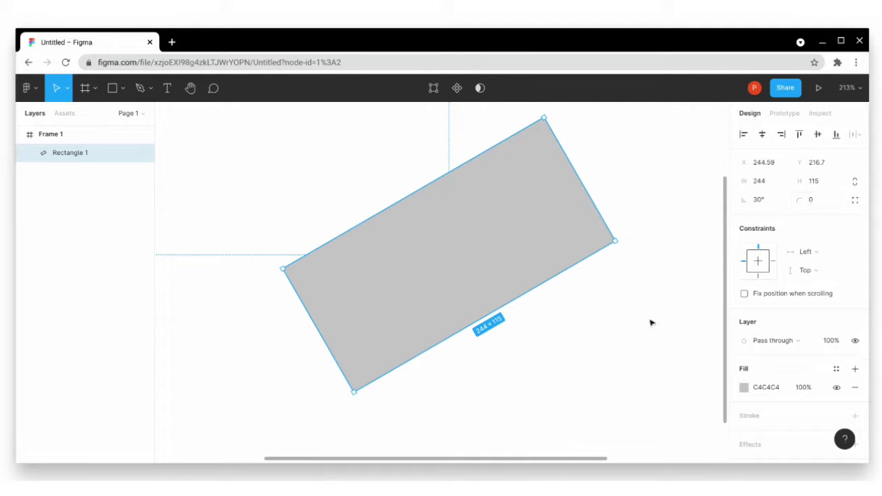
key(ctrl+z)
click(612, 364)
Give Rectangle 1 a corner radius of 10
scroll(612, 344, up, 2)
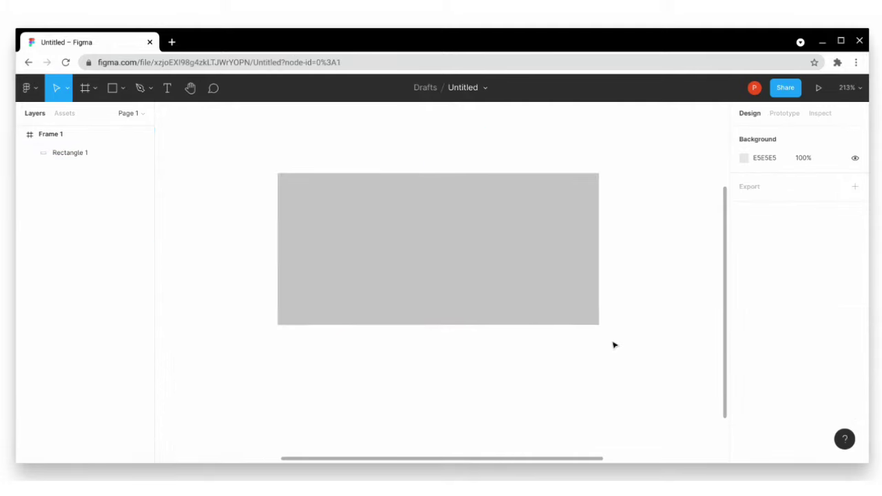
scroll(608, 332, up, 3)
click(577, 303)
click(593, 334)
scroll(596, 319, up, 1)
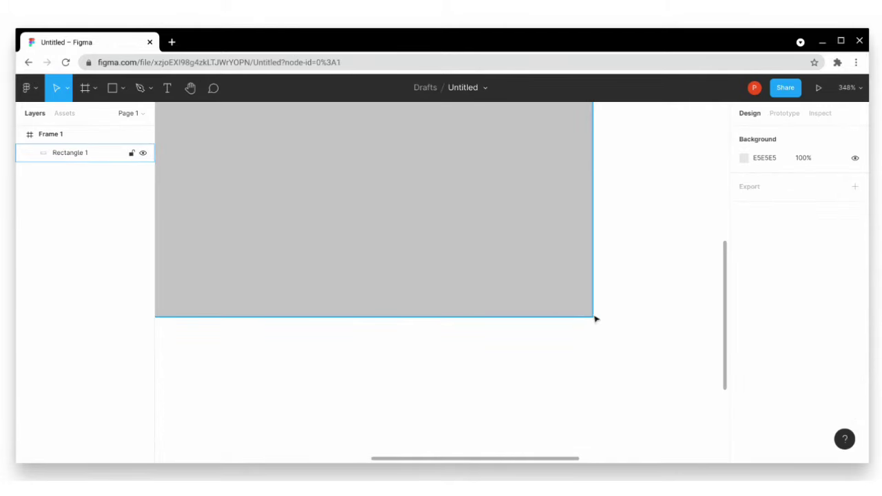
click(549, 285)
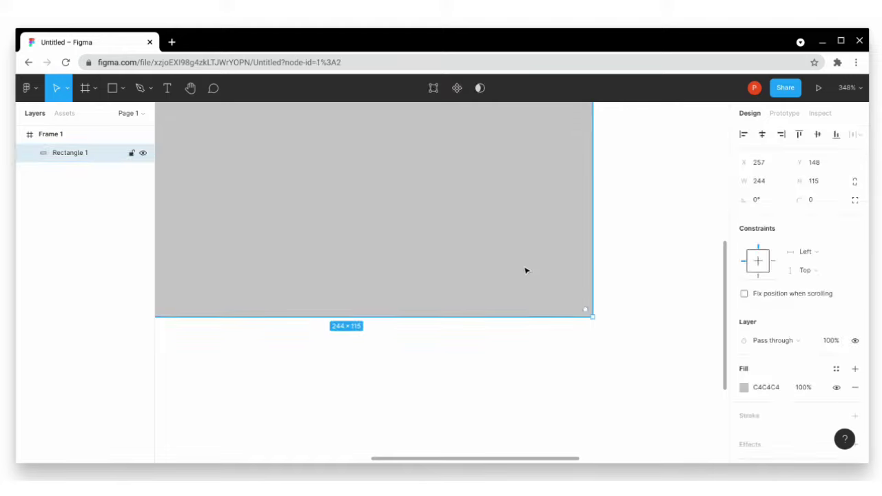
click(813, 204)
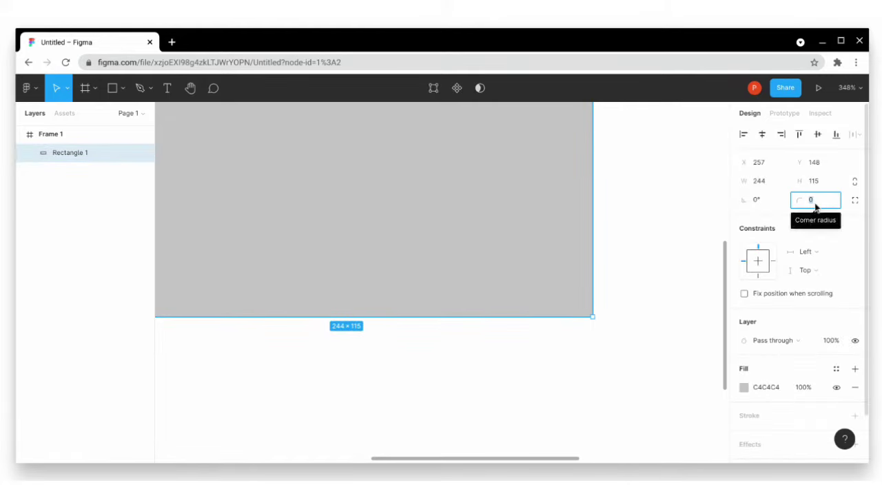
text(1)
key(Return)
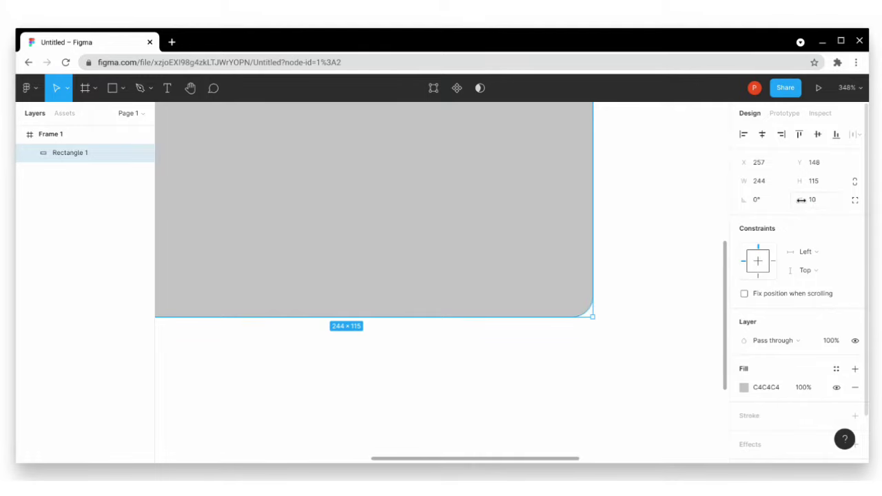
click(569, 349)
Move the rounded rectangle near the top-left corner of Frame 1
scroll(569, 348, down, 3)
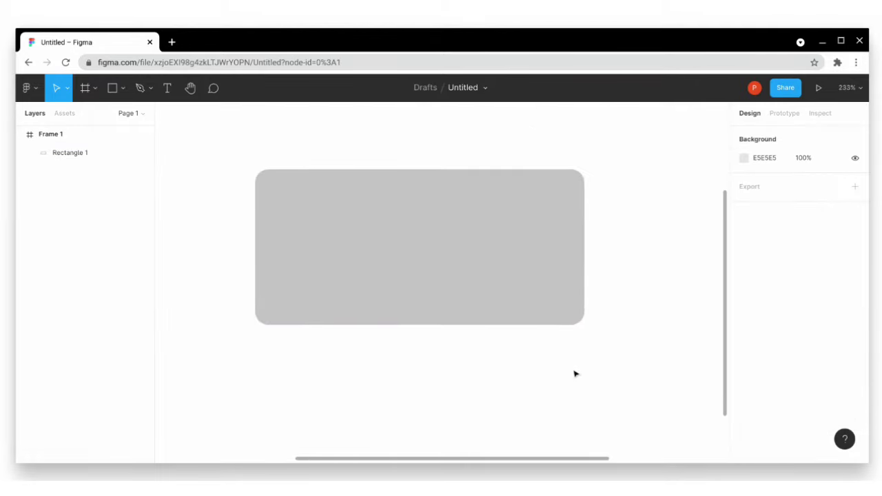
mouse_move(594, 458)
mouse_down()
mouse_move(526, 454)
mouse_move(551, 445)
mouse_up()
scroll(583, 404, down, 2)
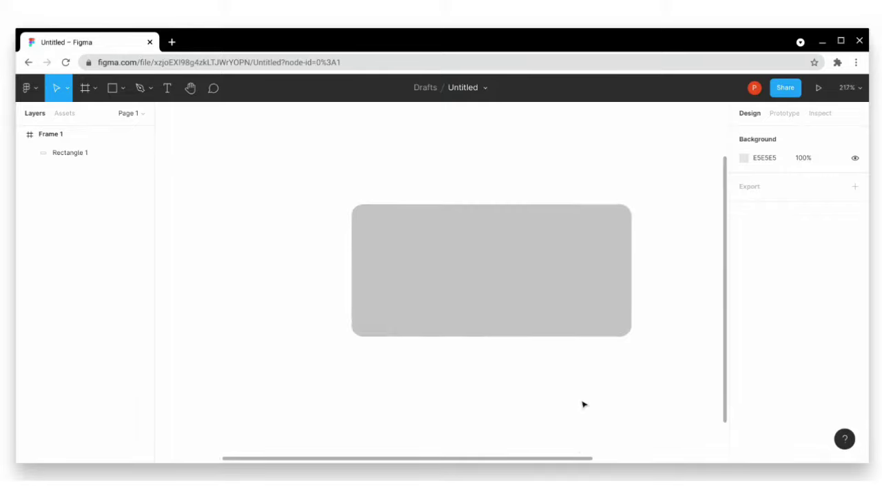
scroll(583, 405, down, 2)
scroll(583, 404, down, 5)
mouse_move(576, 355)
mouse_down()
mouse_move(453, 278)
mouse_move(427, 283)
mouse_move(451, 284)
mouse_up()
click(527, 314)
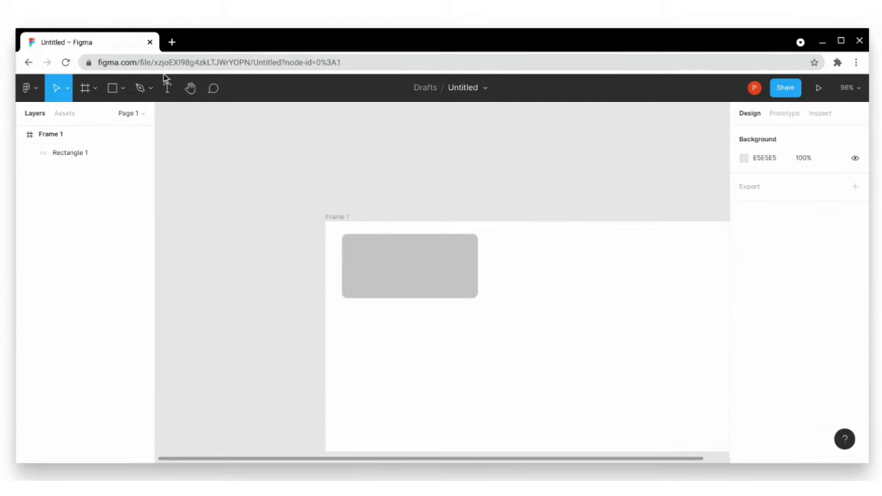
Draw a 163×163 circle below the rectangle with the Ellipse tool
click(131, 92)
click(124, 91)
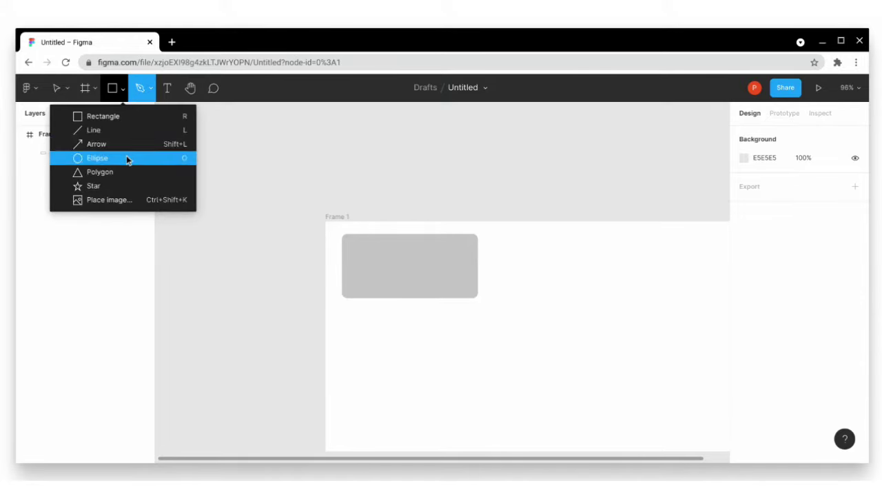
click(128, 159)
drag(432, 319, 469, 350)
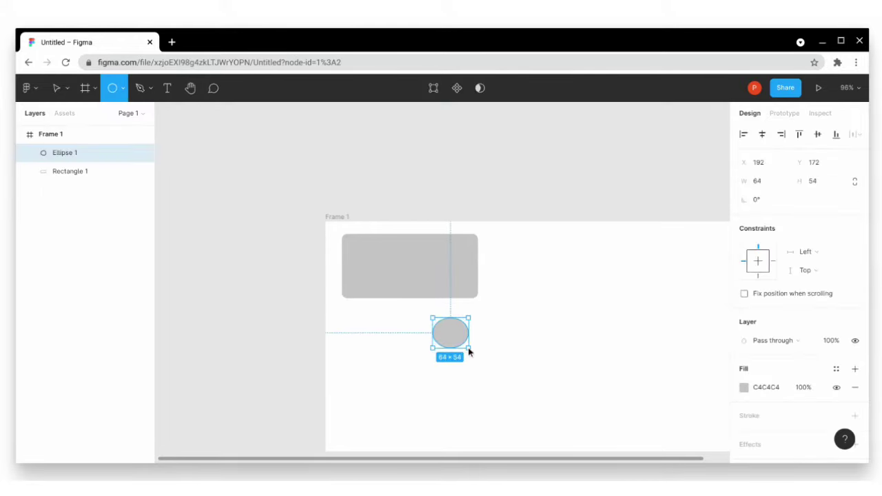
key(ctrl+z)
key(o)
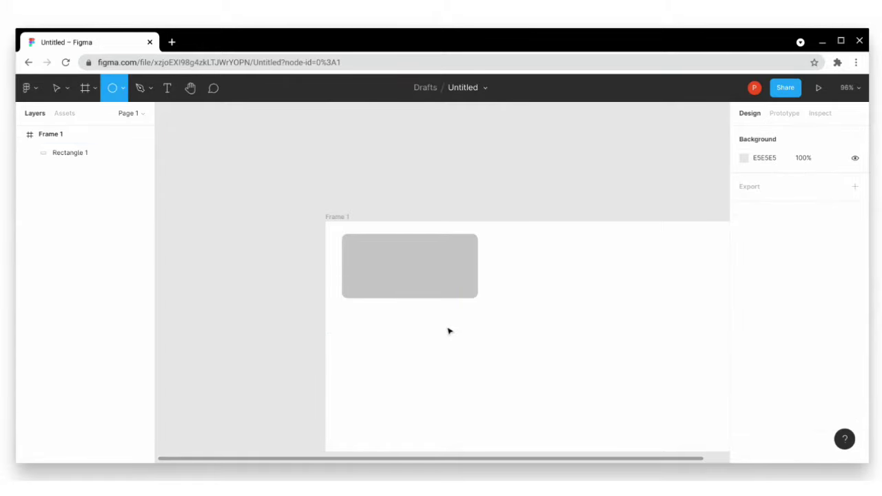
mouse_move(446, 325)
mouse_down()
mouse_move(505, 366)
mouse_move(537, 416)
mouse_up()
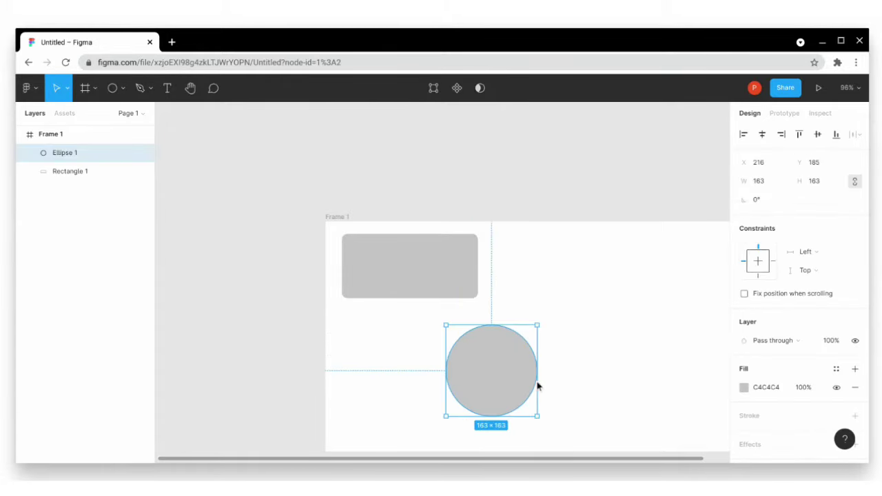
Centre the circle horizontally and vertically in Frame 1
click(762, 135)
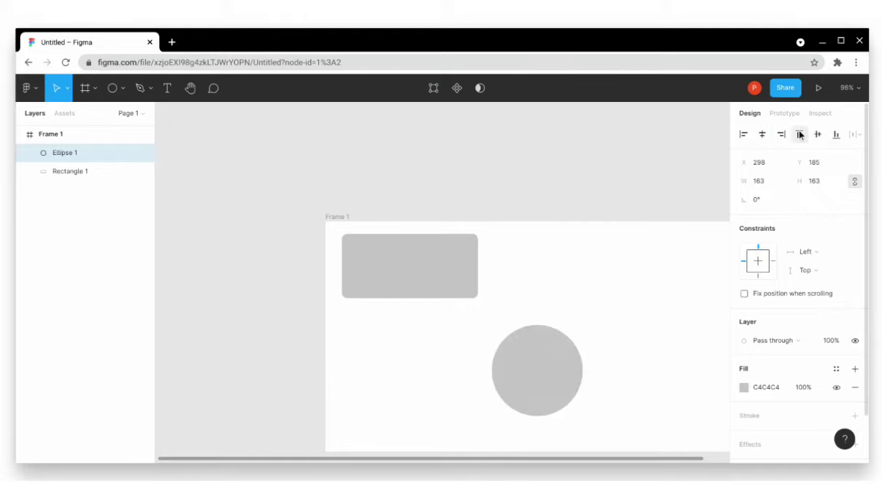
click(799, 135)
click(817, 135)
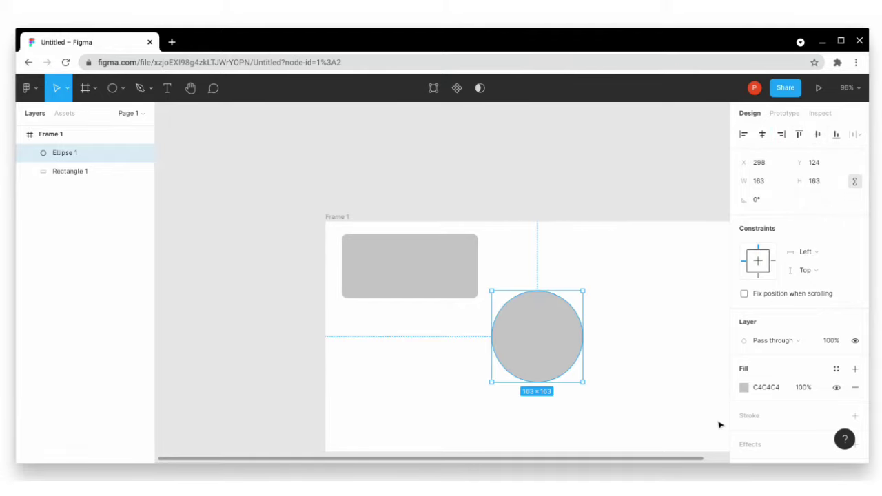
drag(675, 460, 698, 457)
click(648, 366)
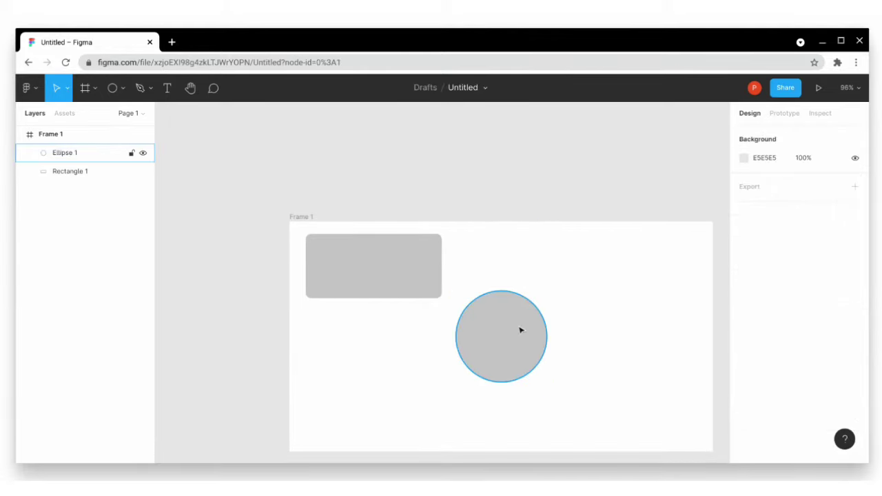
click(521, 330)
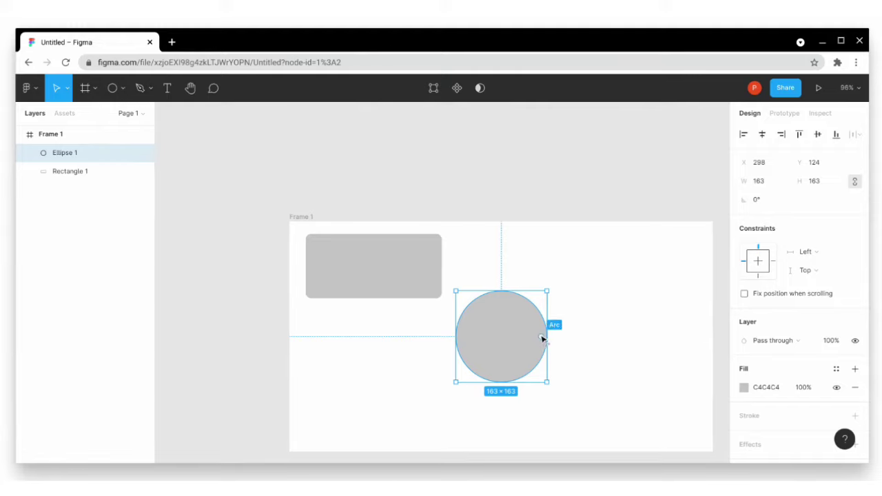
Drag the circle's arc handle to form an open ring, then shift it up and right
mouse_move(540, 339)
mouse_down()
mouse_move(522, 350)
mouse_move(481, 321)
mouse_up()
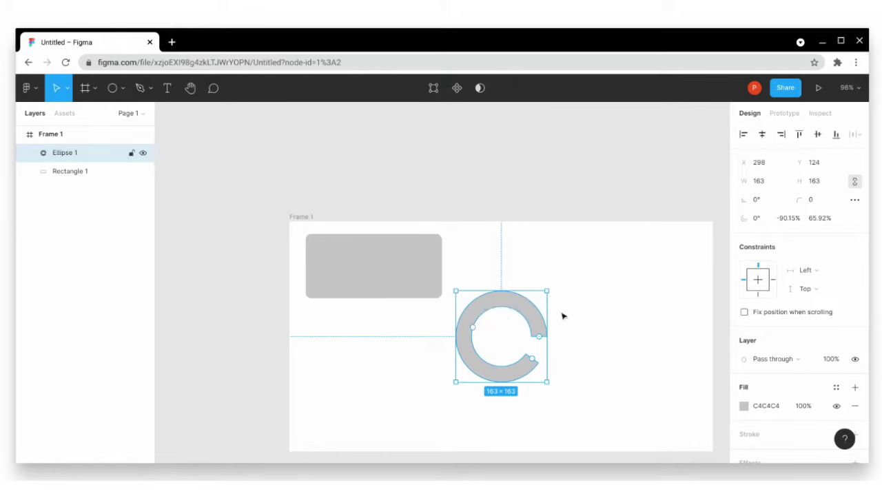
click(500, 340)
drag(492, 368, 521, 359)
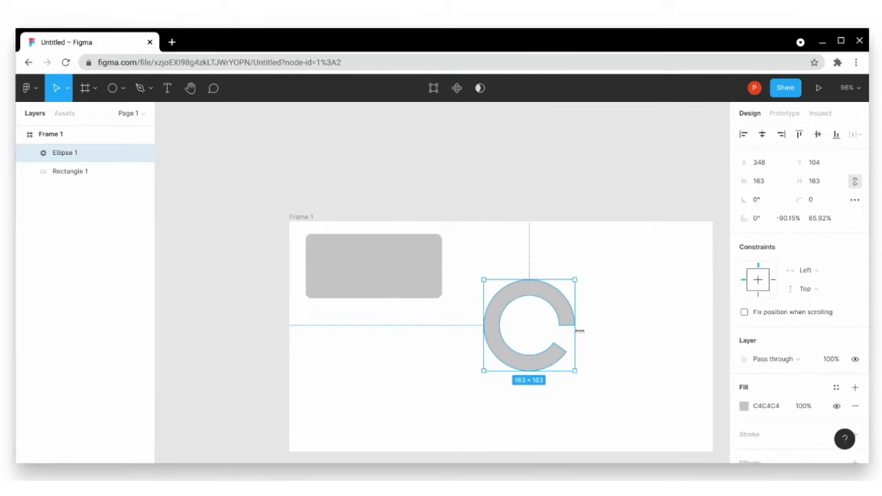
scroll(604, 327, up, 2)
scroll(604, 326, up, 3)
scroll(604, 327, down, 1)
scroll(603, 327, down, 2)
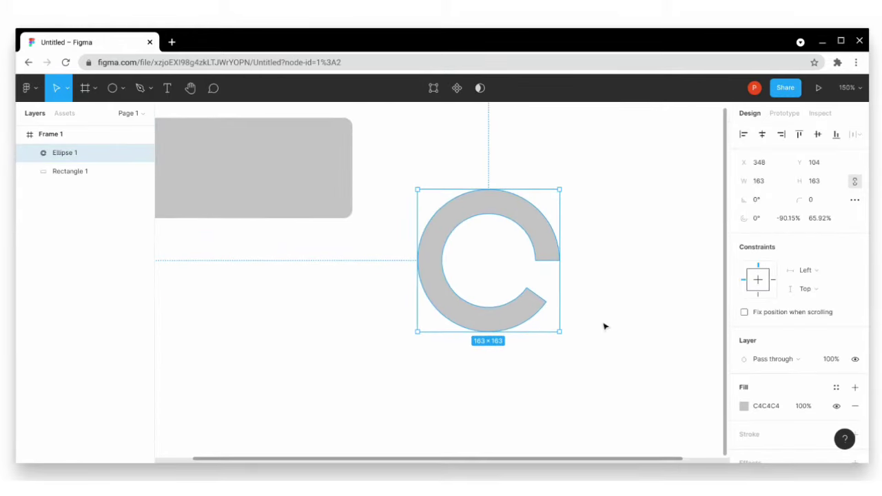
scroll(604, 326, down, 1)
scroll(604, 327, down, 1)
scroll(604, 326, down, 1)
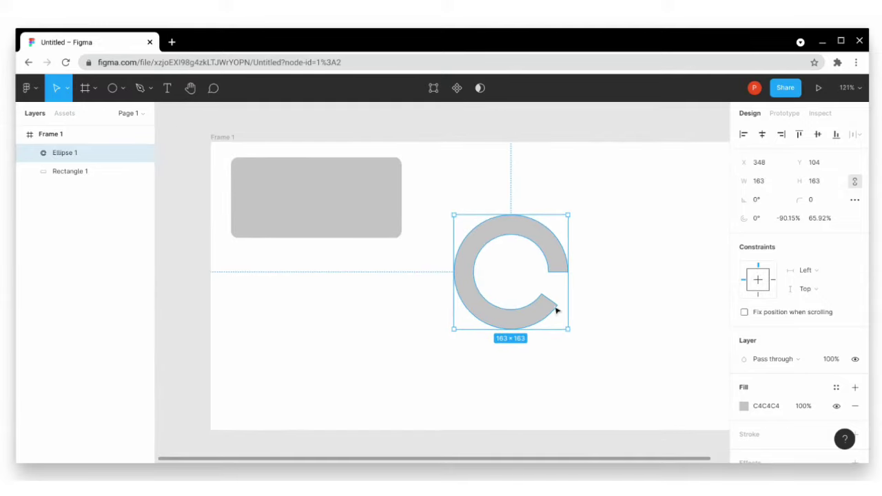
drag(526, 313, 545, 294)
click(647, 328)
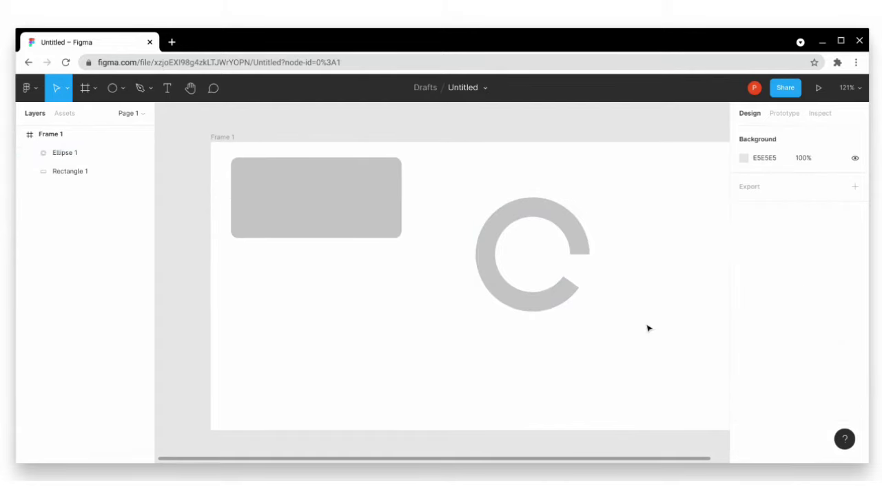
click(560, 307)
click(627, 289)
Adjust the ring's arc and 65.92% inner ratio, then place it under the rectangle at X 49, Y 137
click(560, 299)
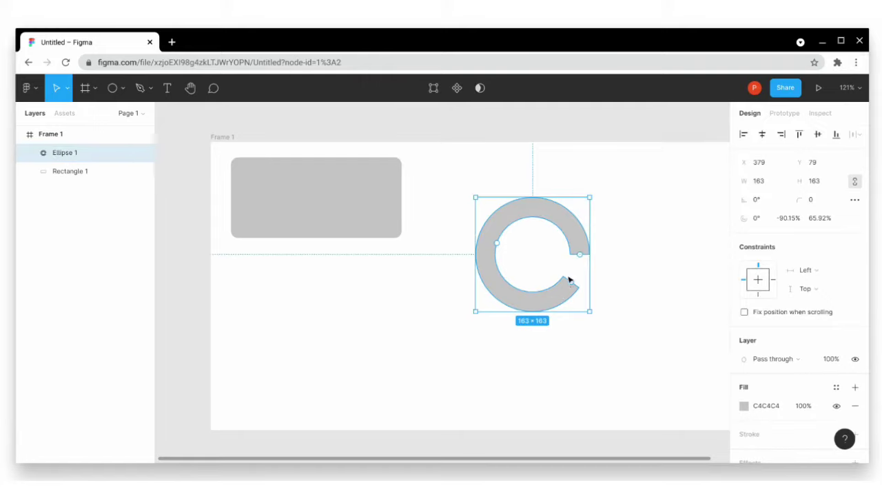
drag(571, 282, 575, 286)
drag(497, 243, 567, 256)
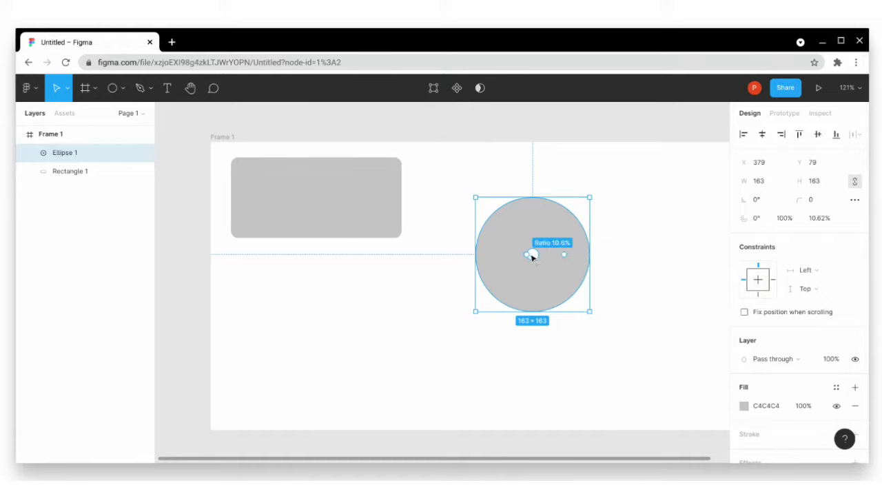
click(633, 302)
click(547, 262)
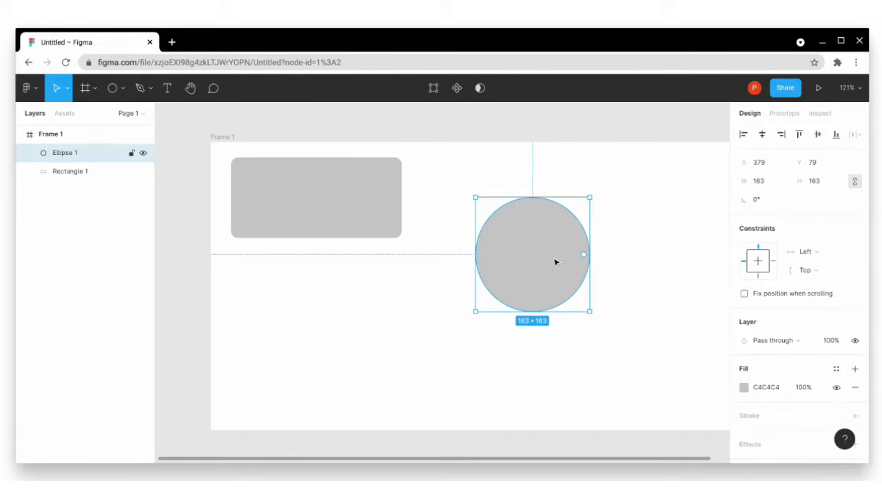
click(618, 270)
mouse_move(530, 301)
mouse_down()
mouse_move(275, 344)
mouse_move(582, 299)
mouse_up()
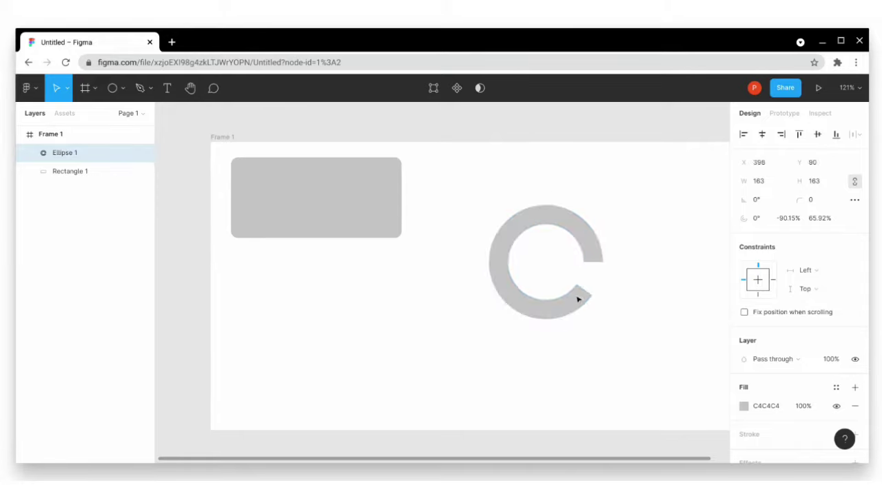
click(571, 301)
mouse_move(489, 301)
mouse_down()
mouse_move(256, 319)
mouse_move(270, 328)
mouse_up()
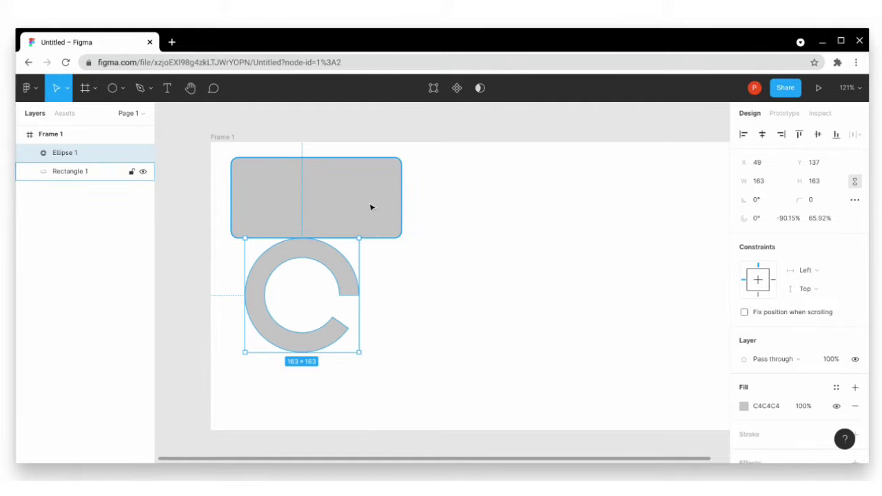
key(Escape)
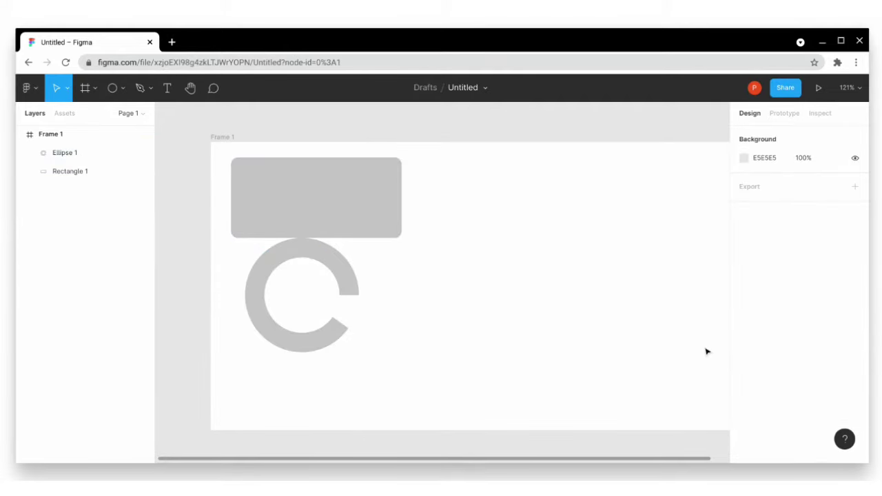
key(r)
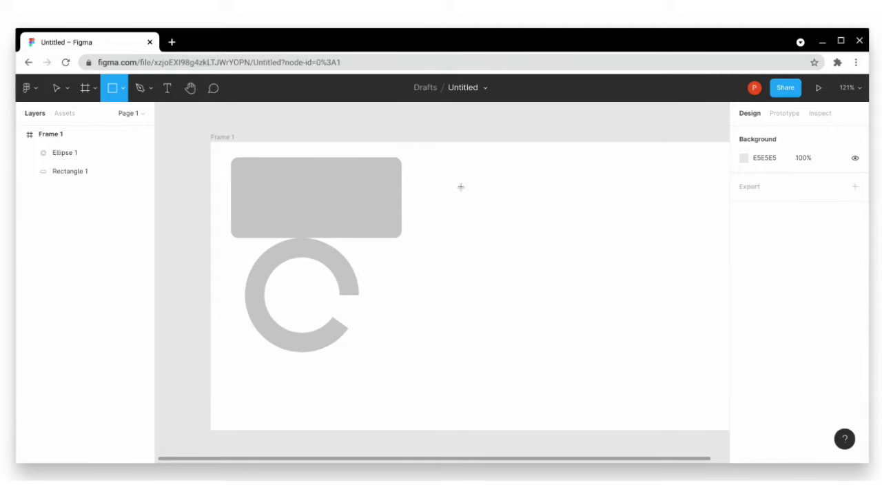
Draw a square rectangle to the right of the card and ring
drag(461, 187, 564, 265)
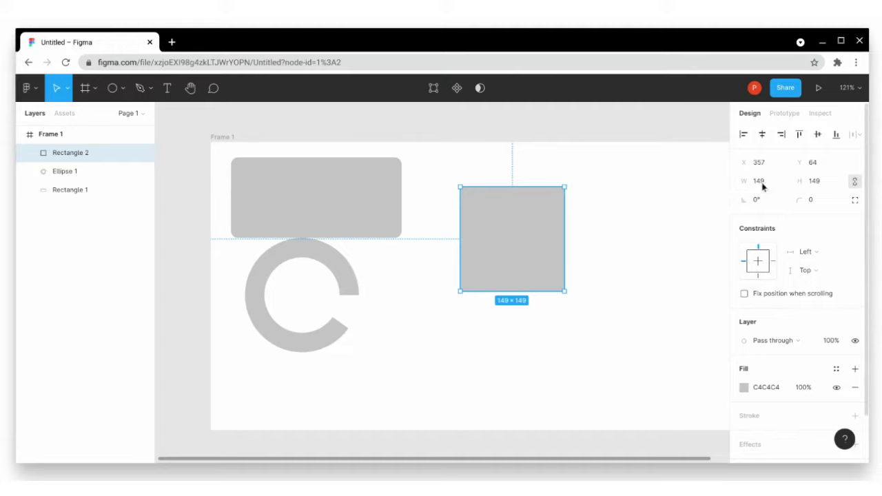
click(635, 225)
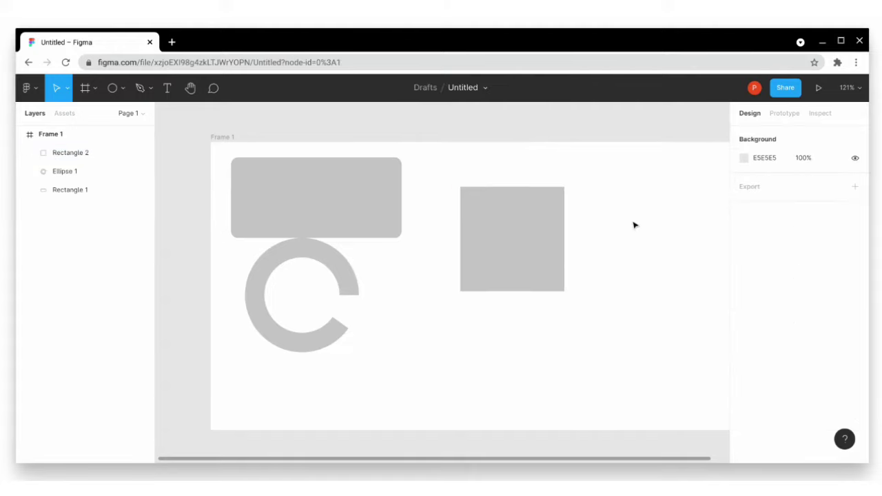
click(559, 250)
mouse_move(564, 291)
mouse_down()
mouse_move(585, 299)
mouse_move(615, 292)
mouse_up()
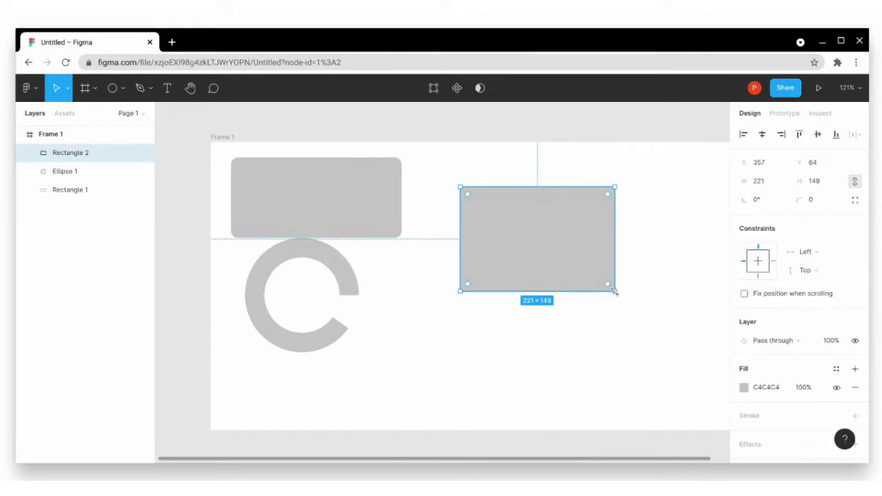
key(ctrl+z)
click(665, 265)
click(538, 231)
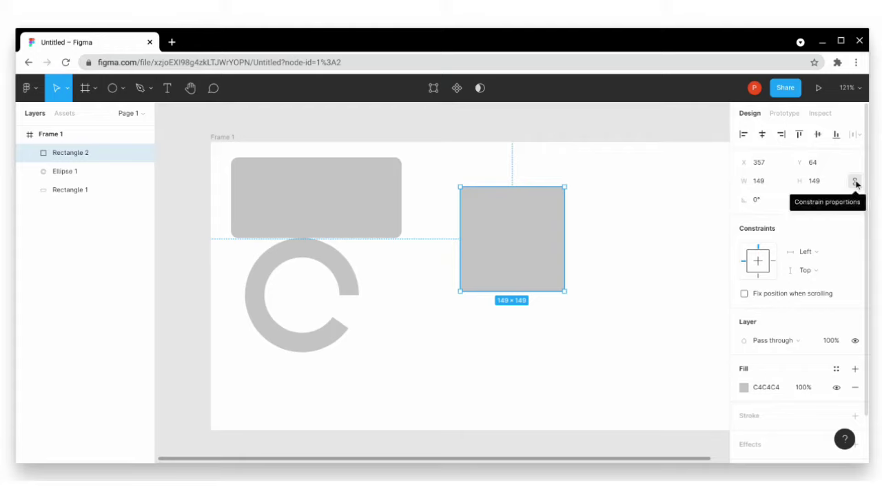
Resize the new rectangle to 180 wide by 200 tall
click(855, 182)
click(767, 181)
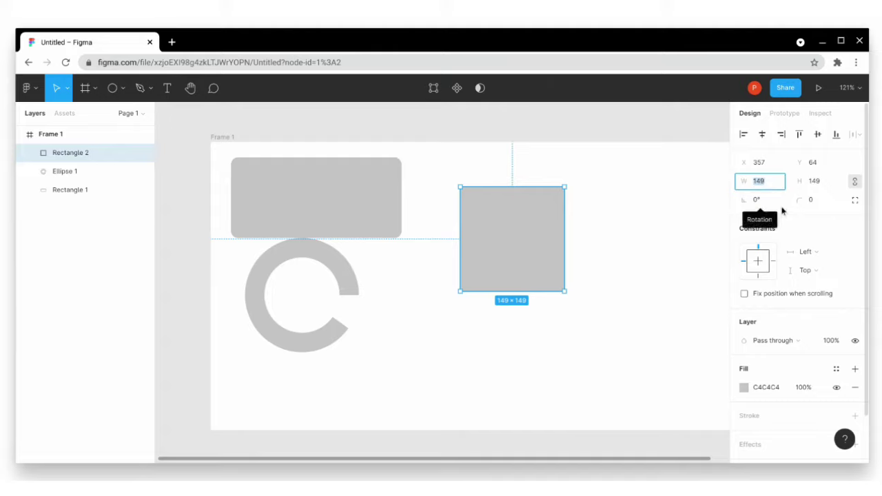
text(200)
key(Return)
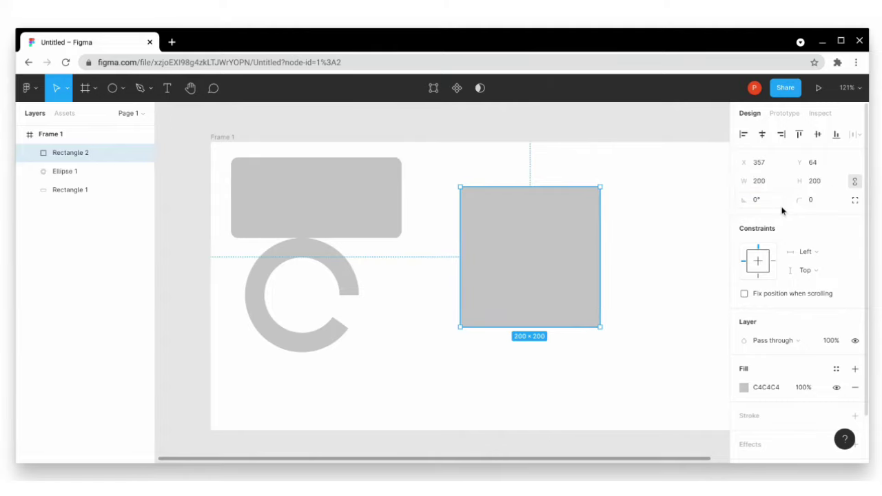
click(855, 182)
click(771, 186)
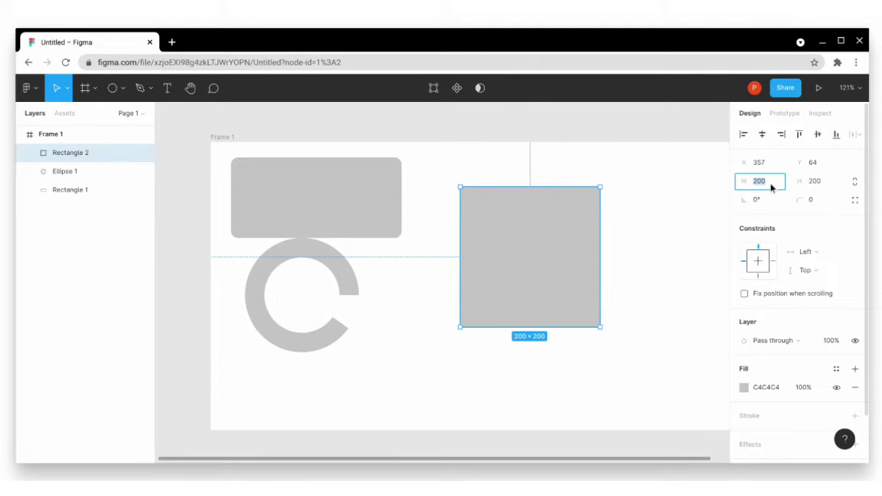
text(180)
key(Return)
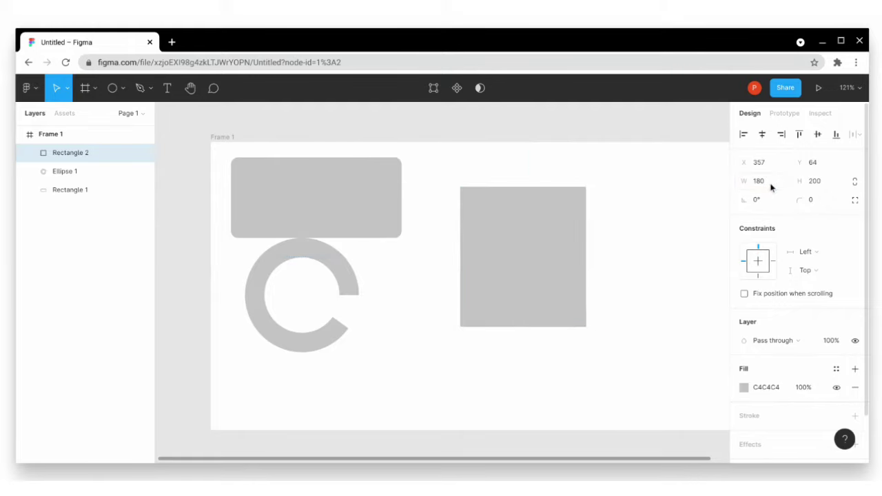
Move Rectangle 2 up so its top is level with the first rectangle
click(675, 216)
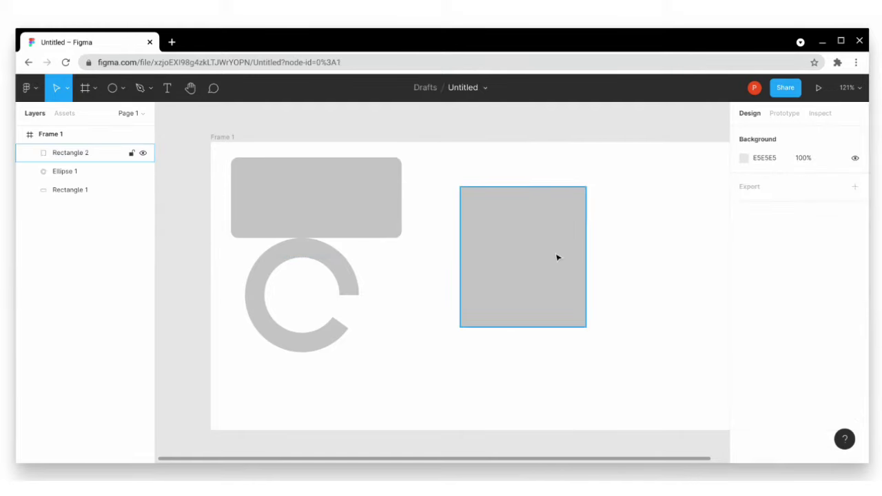
drag(556, 254, 549, 225)
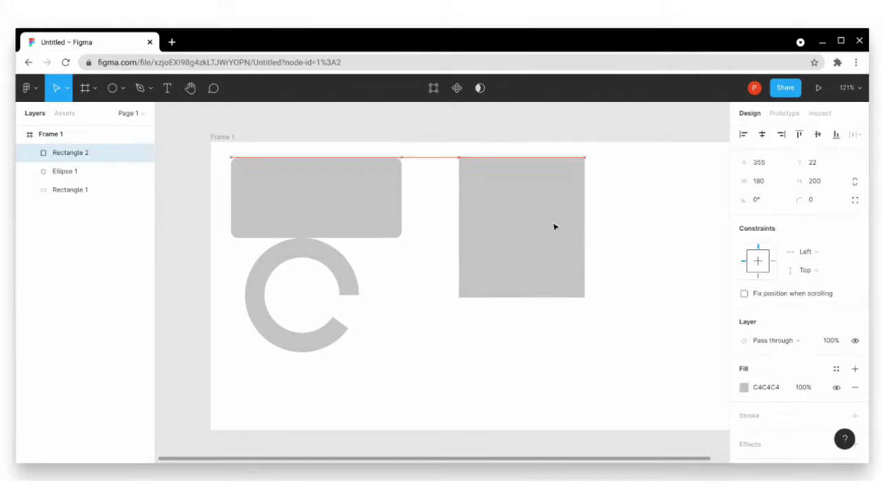
click(854, 182)
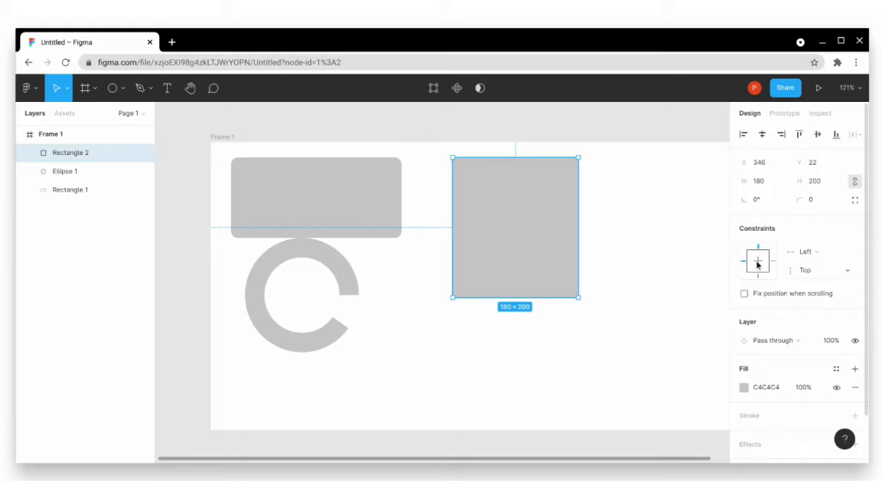
Commit a 10 corner radius on Rectangle 2 and nudge it flush with the frame top
click(811, 206)
text(10)
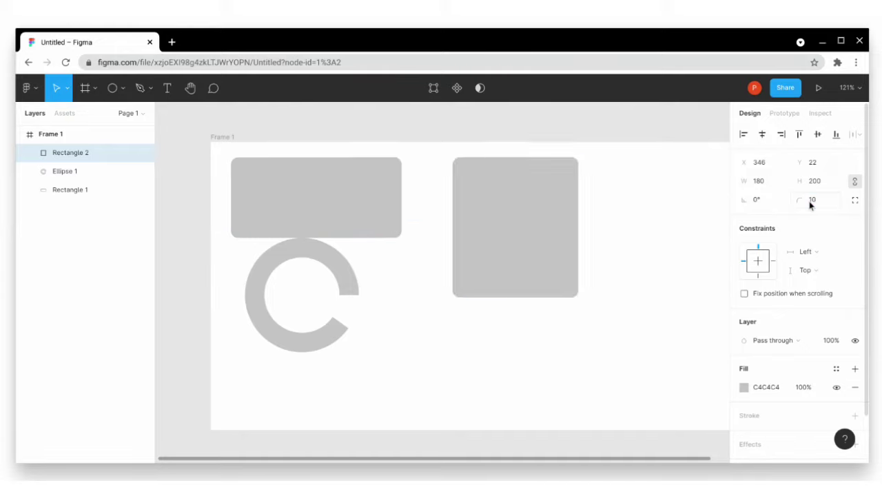
key(Return)
key(Escape)
drag(535, 225, 542, 204)
click(628, 182)
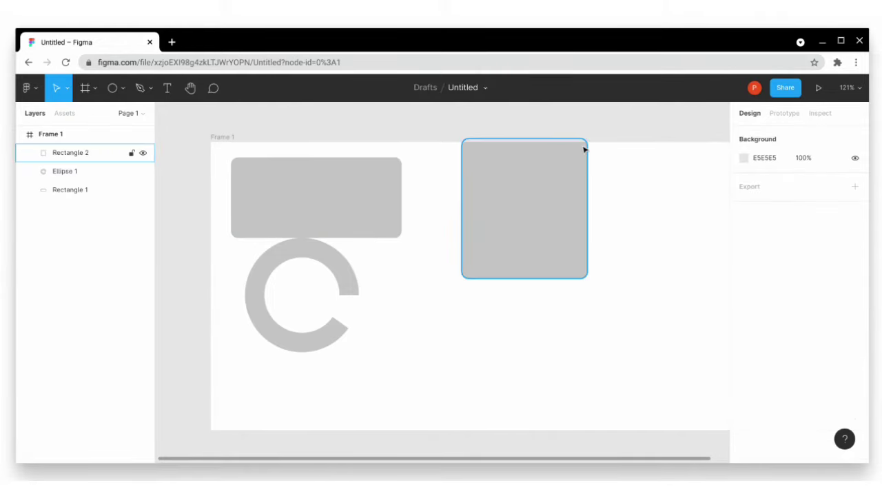
drag(571, 188, 569, 190)
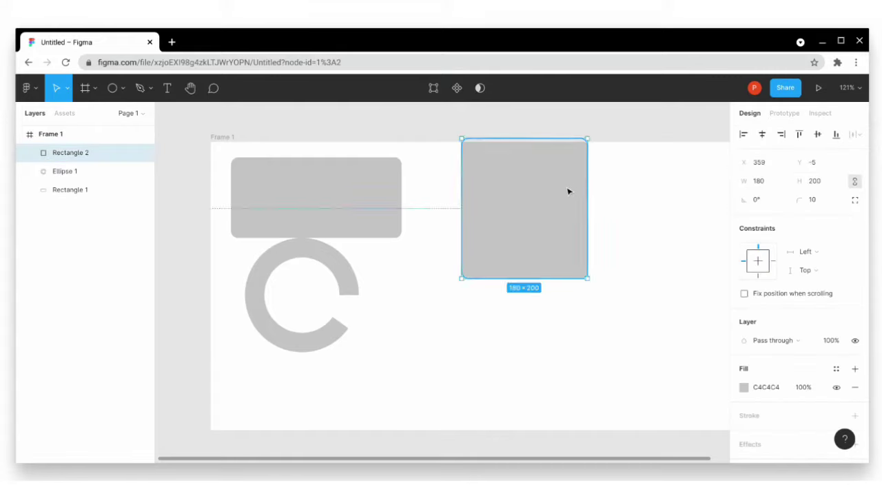
click(662, 192)
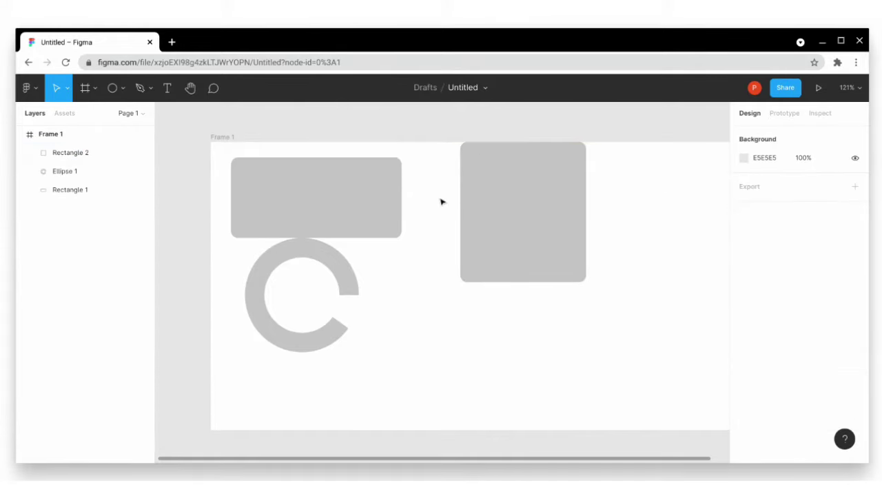
Switch Rectangle 2 to independent corners and make the top-left corner sharp
scroll(609, 152, up, 3)
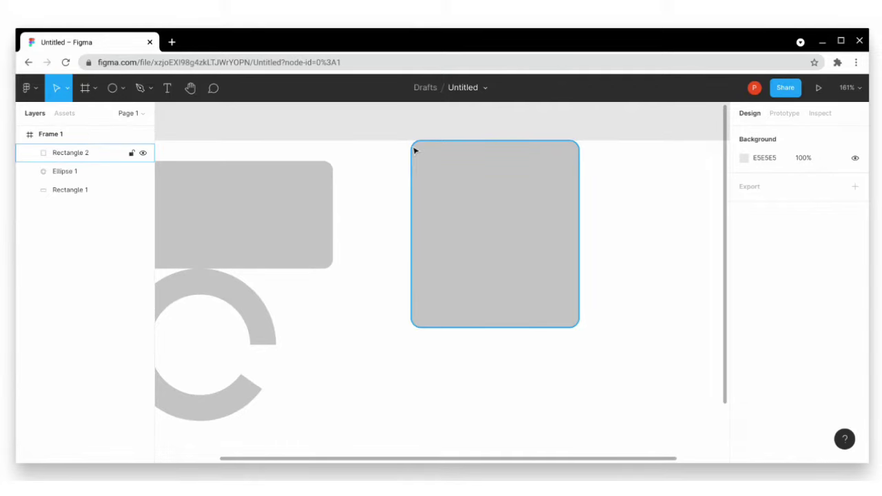
click(529, 244)
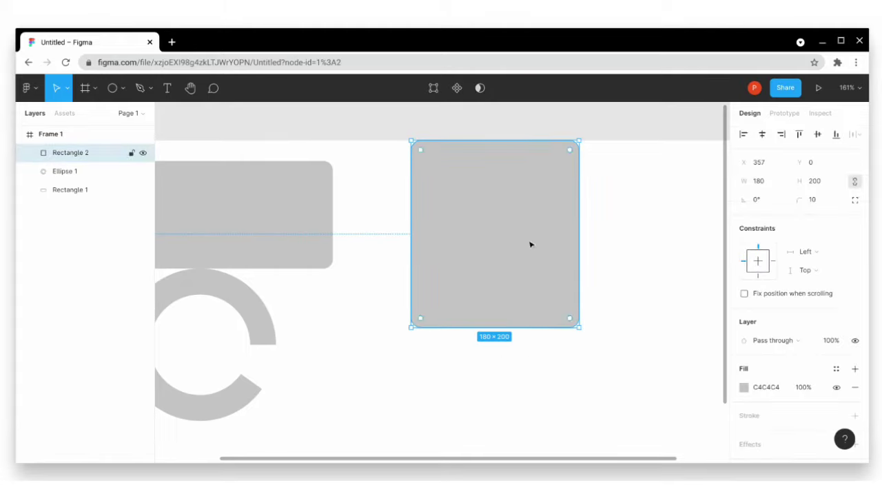
click(855, 200)
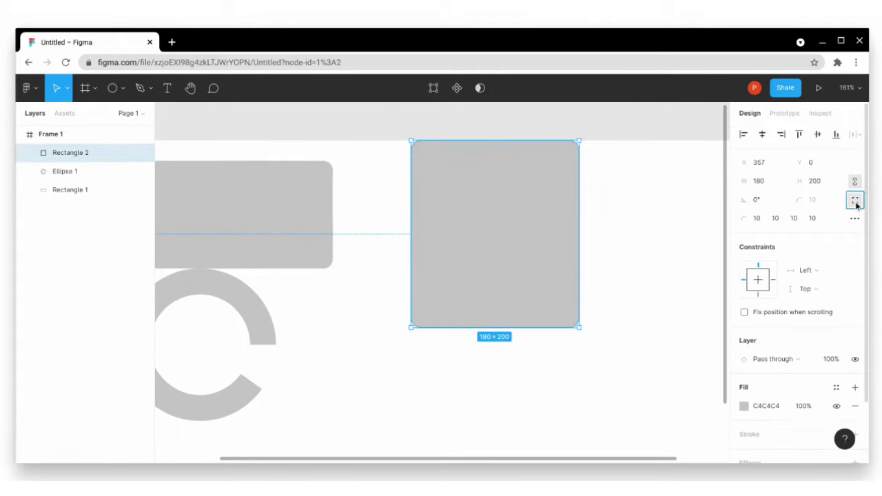
click(764, 220)
text(0)
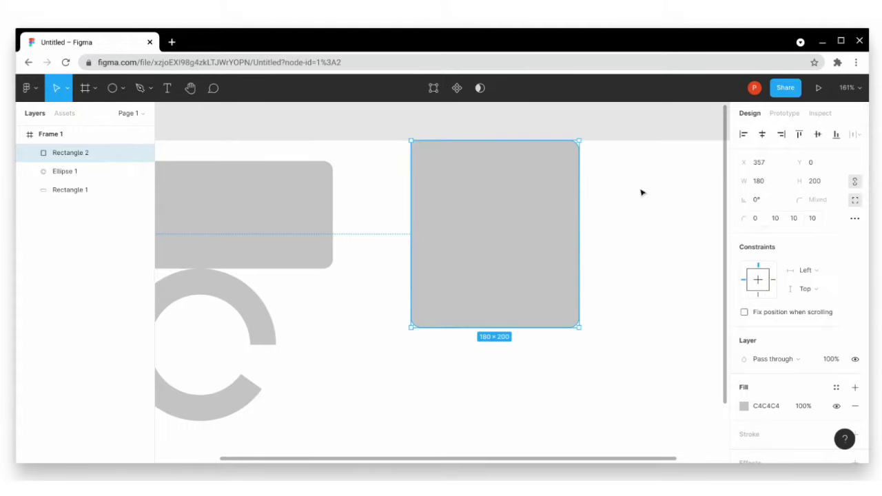
click(646, 195)
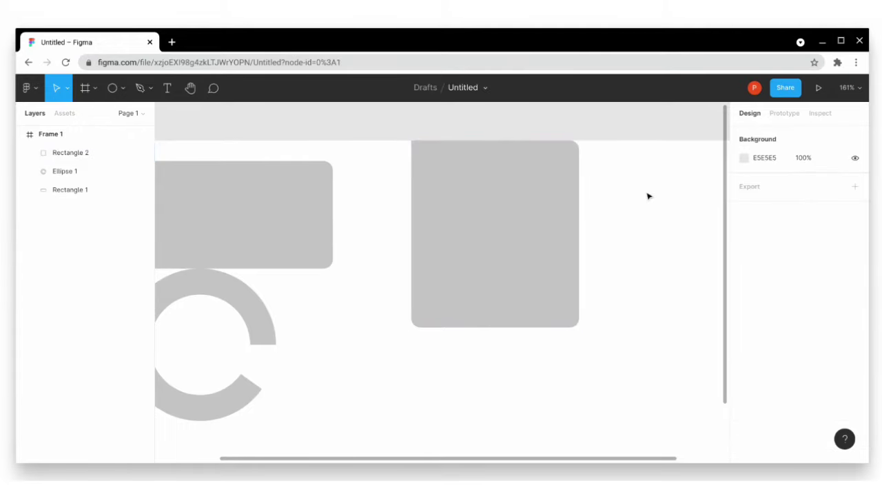
click(573, 181)
click(814, 218)
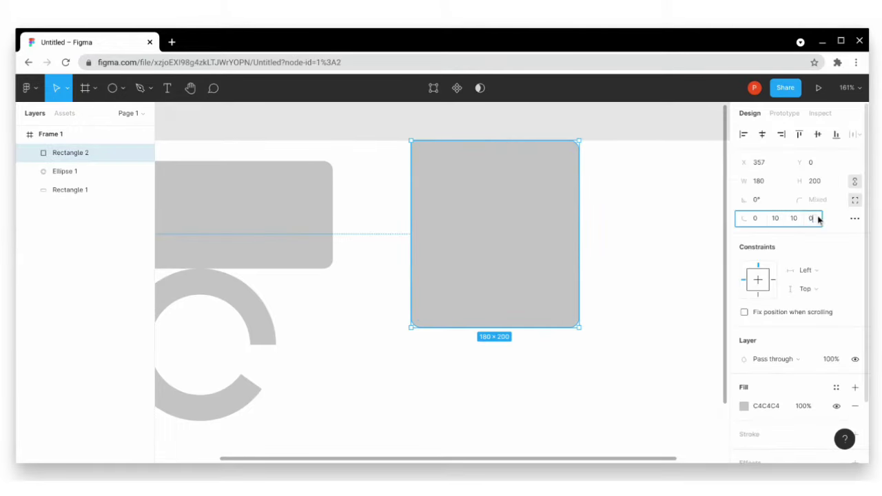
key(Return)
click(644, 212)
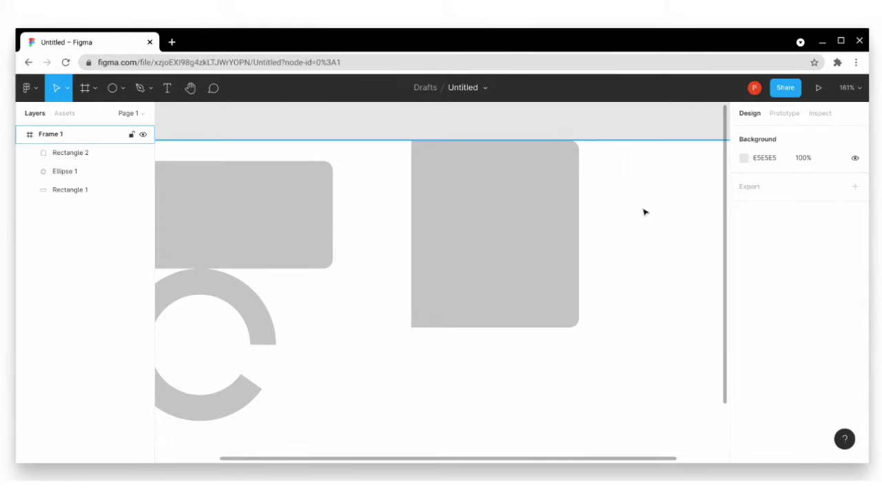
key(ctrl+z)
click(664, 210)
Set the top-right corner radius to 0 and keep the bottom-left corner at 10
click(550, 184)
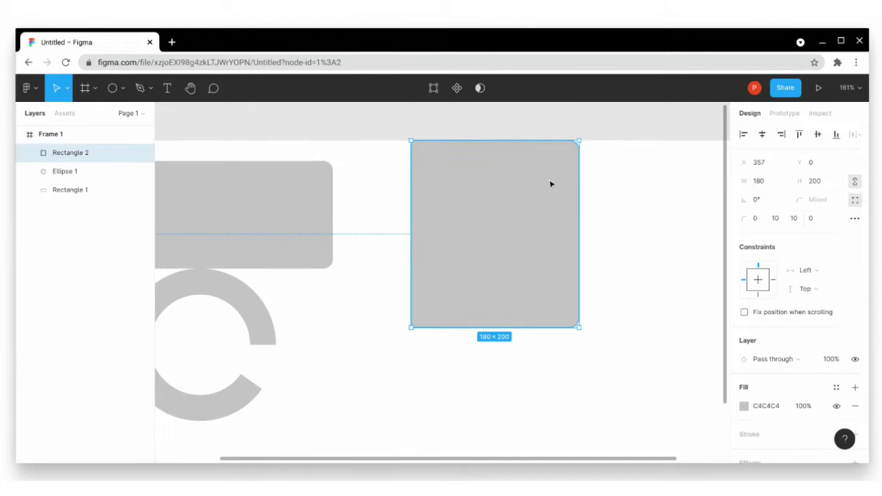
click(775, 218)
text(0)
key(Return)
click(653, 208)
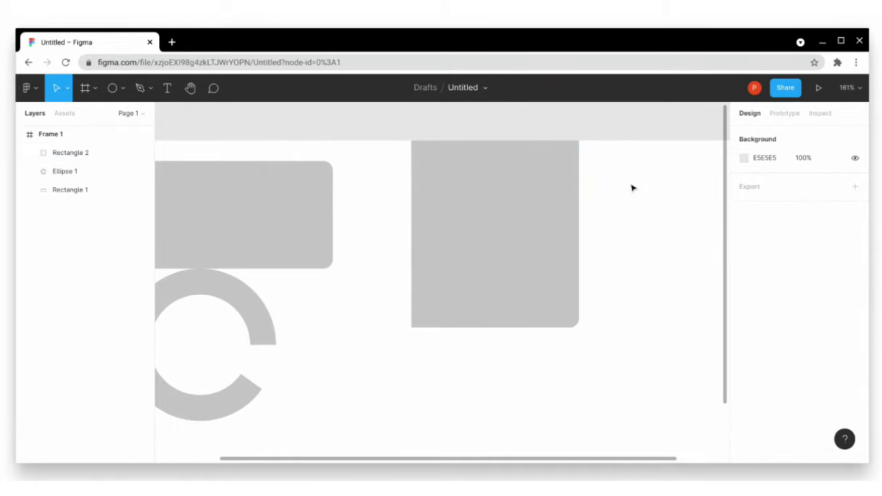
scroll(631, 190, down, 1)
click(577, 226)
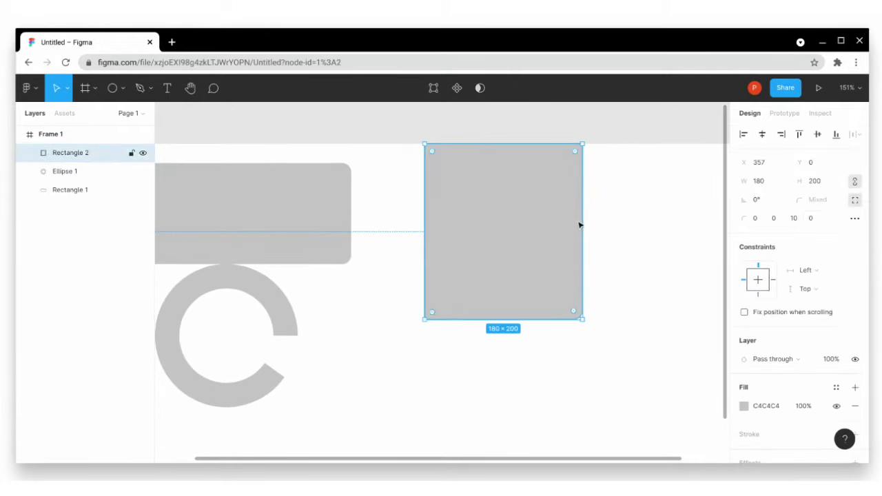
click(815, 218)
text(1)
click(687, 219)
Shift the tall rectangle nearer the card with its top level with it
scroll(680, 258, down, 1)
scroll(620, 228, down, 1)
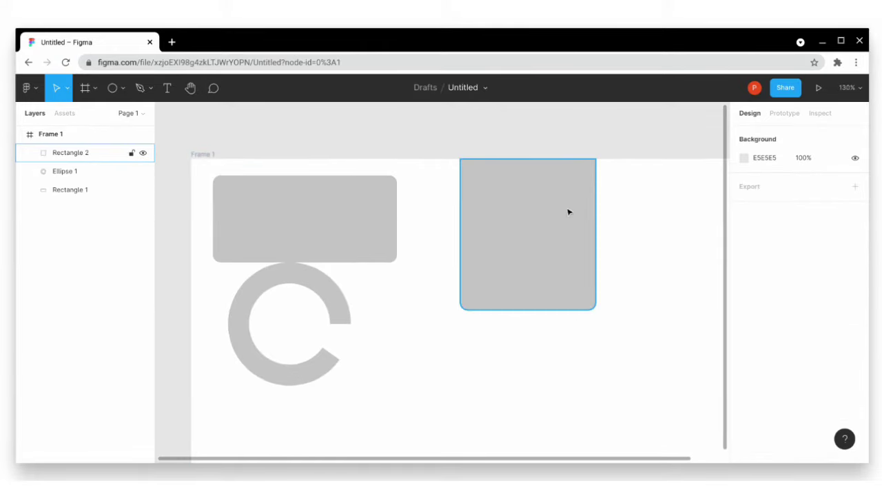
drag(569, 211, 583, 244)
click(406, 214)
scroll(490, 205, up, 3)
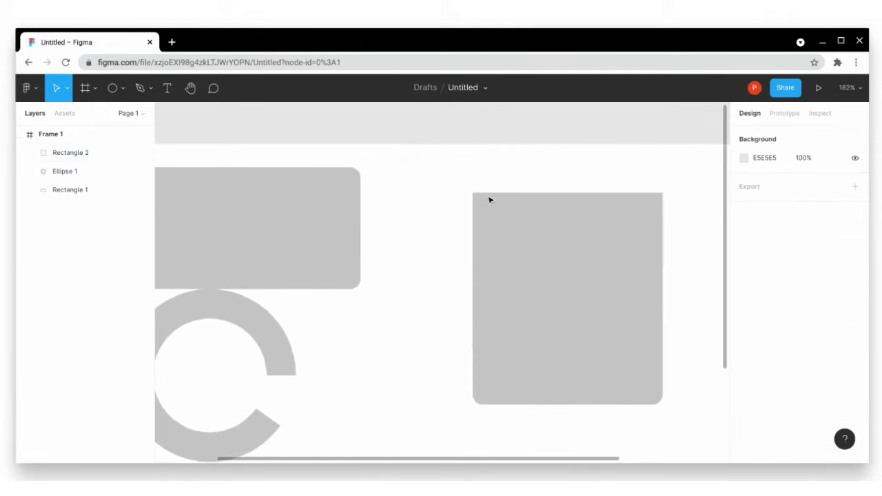
scroll(475, 205, up, 3)
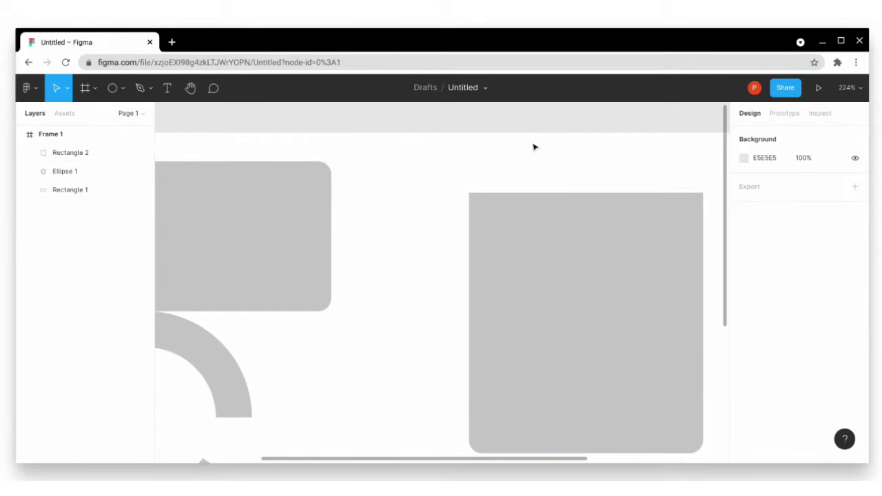
scroll(535, 147, down, 2)
scroll(628, 365, down, 1)
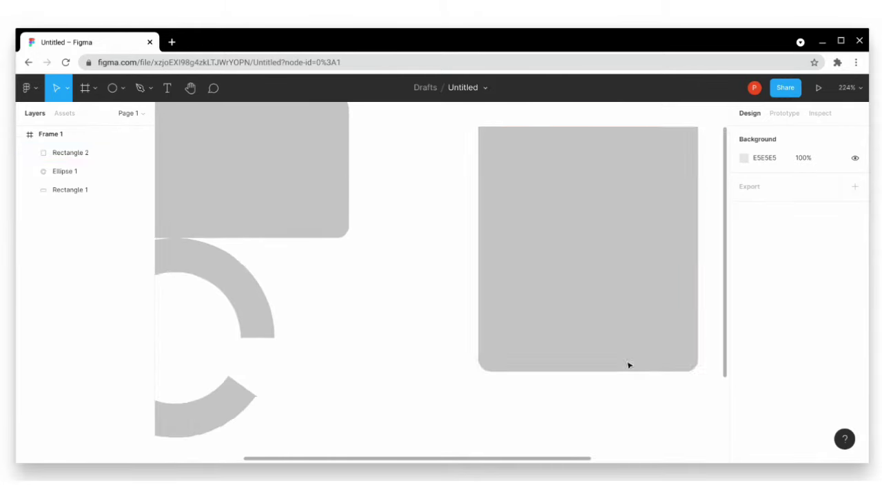
scroll(628, 330, down, 3)
scroll(628, 323, down, 2)
scroll(713, 360, down, 1)
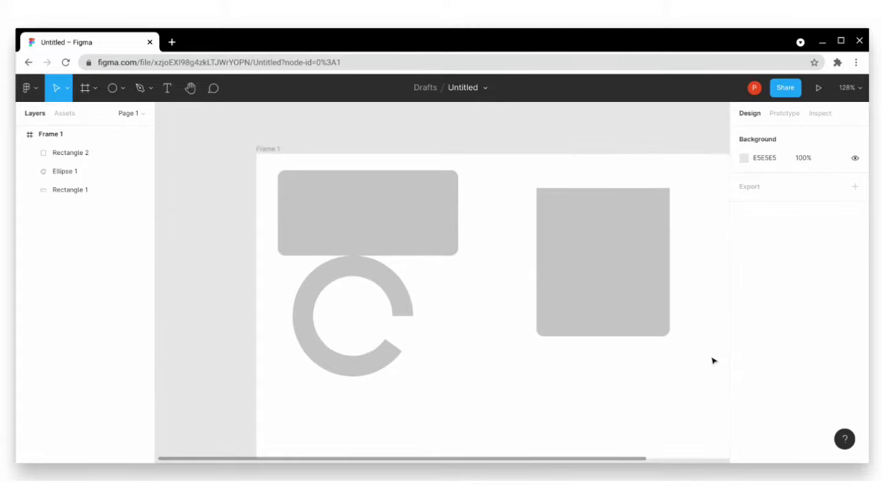
drag(619, 460, 683, 454)
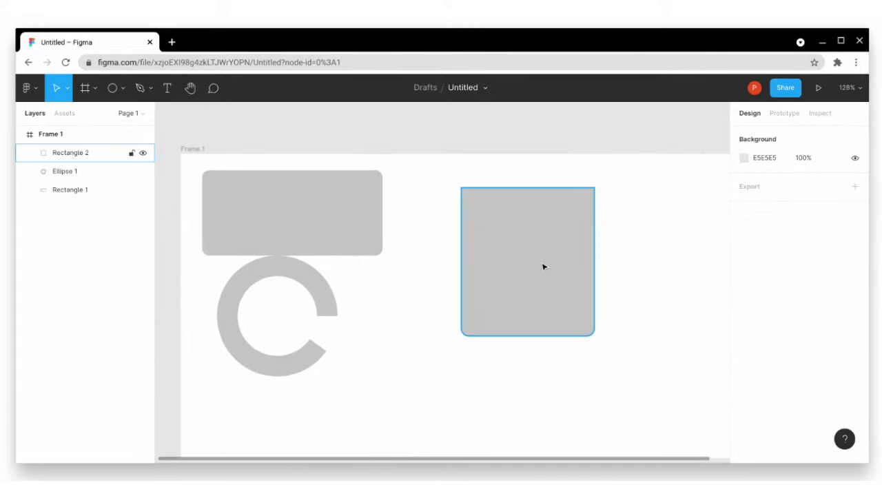
mouse_move(543, 266)
mouse_down()
mouse_move(496, 244)
mouse_move(487, 251)
mouse_up()
Place top2.jpg from the Images folder into Frame 1 using Ctrl+Shift+K
click(584, 230)
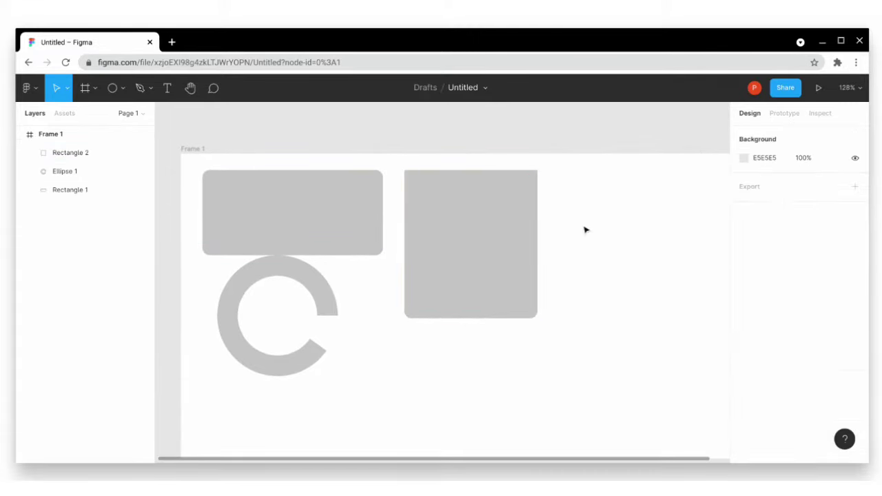
click(122, 88)
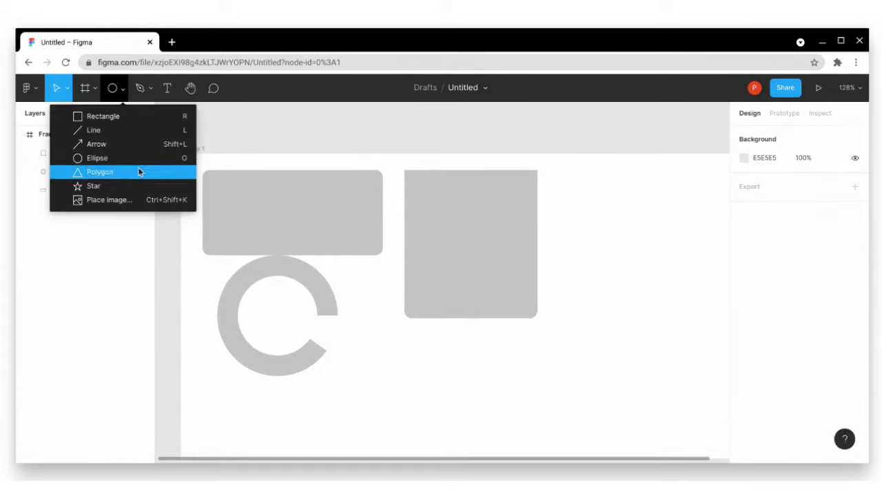
click(614, 205)
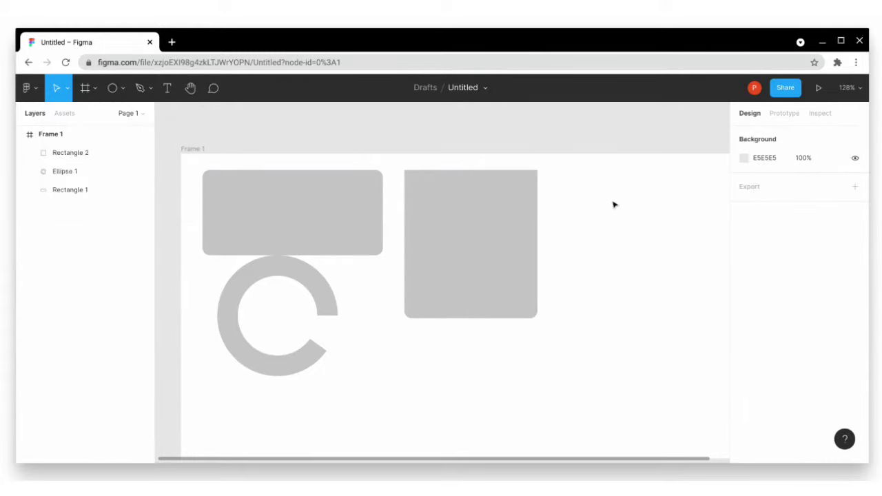
click(614, 205)
key(ctrl+shift+k)
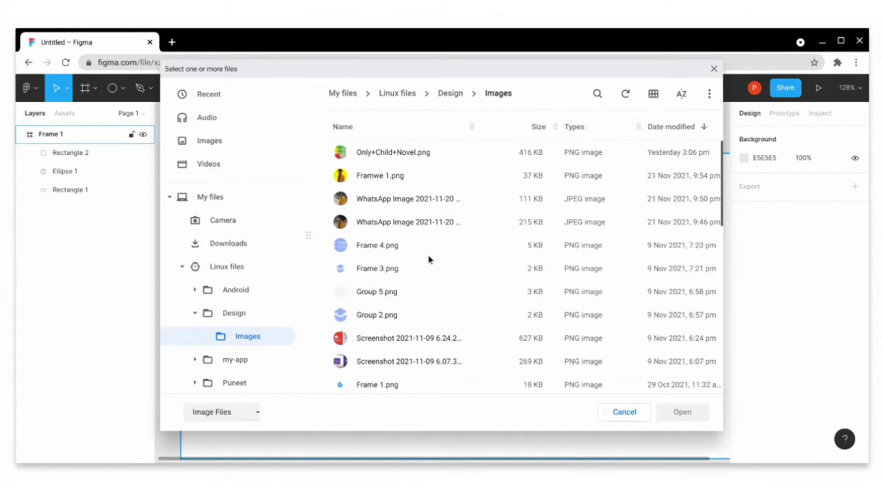
scroll(432, 276, down, 2)
scroll(432, 275, down, 2)
scroll(431, 274, down, 1)
scroll(429, 273, down, 1)
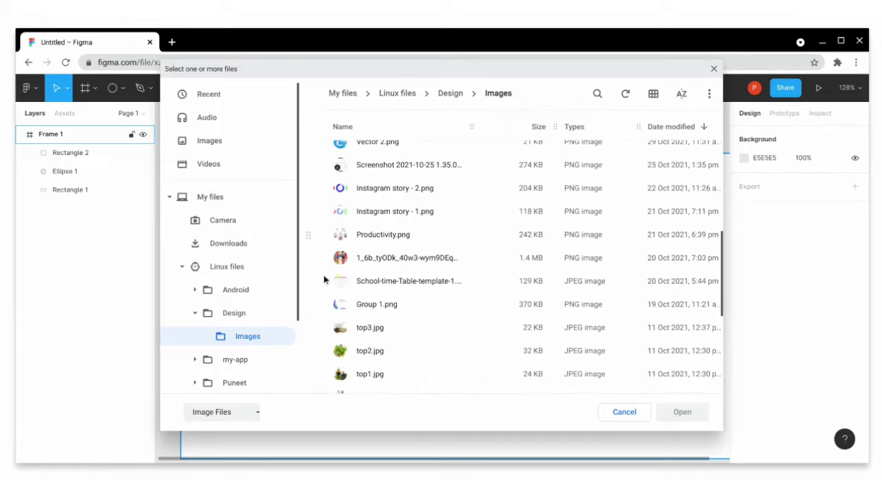
scroll(424, 270, down, 1)
click(366, 279)
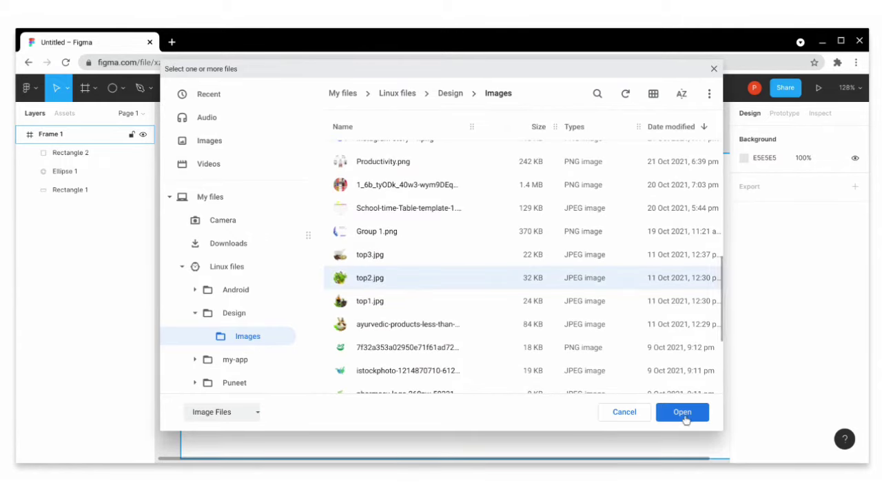
click(682, 412)
click(620, 318)
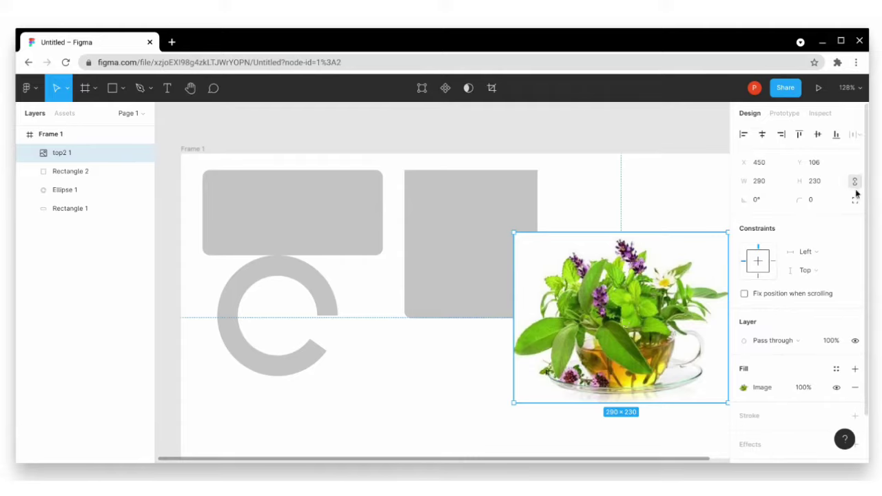
Resize the tea image to 200×200 with proportions unlocked
click(770, 181)
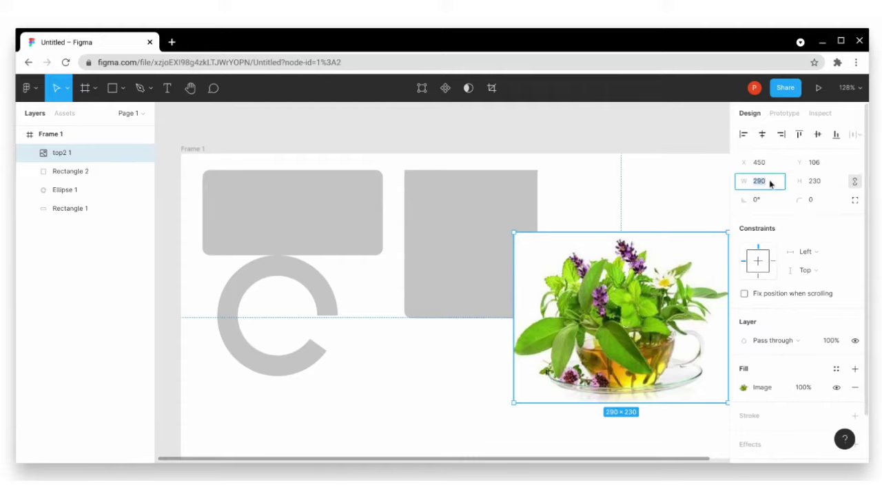
click(854, 182)
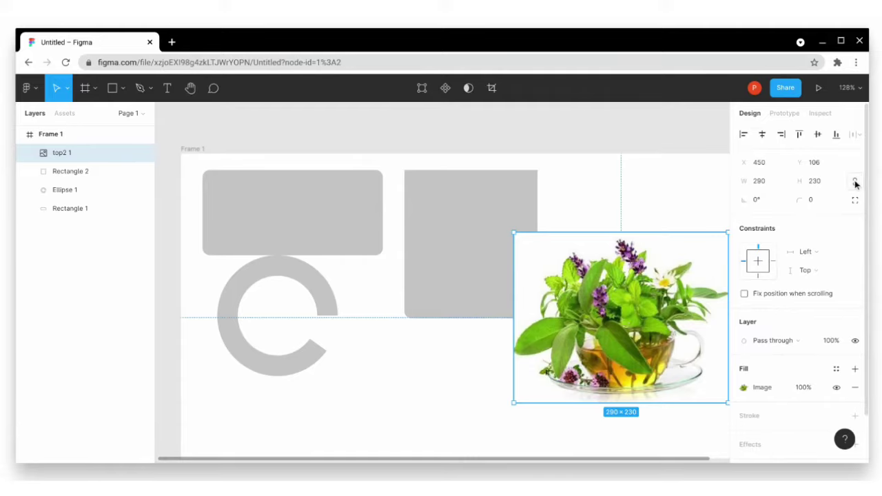
click(771, 184)
text(2)
key(Return)
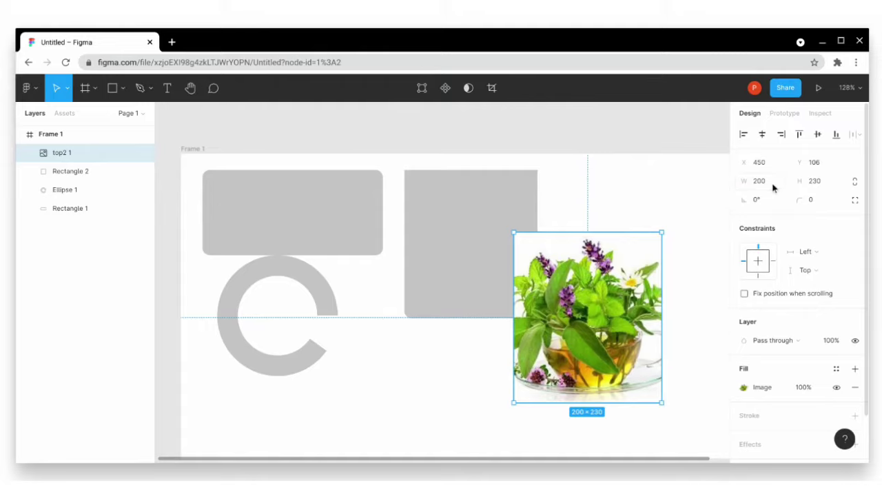
click(819, 186)
key(Return)
Move the image level with the rectangles and round its corners into a circle
drag(655, 370, 706, 307)
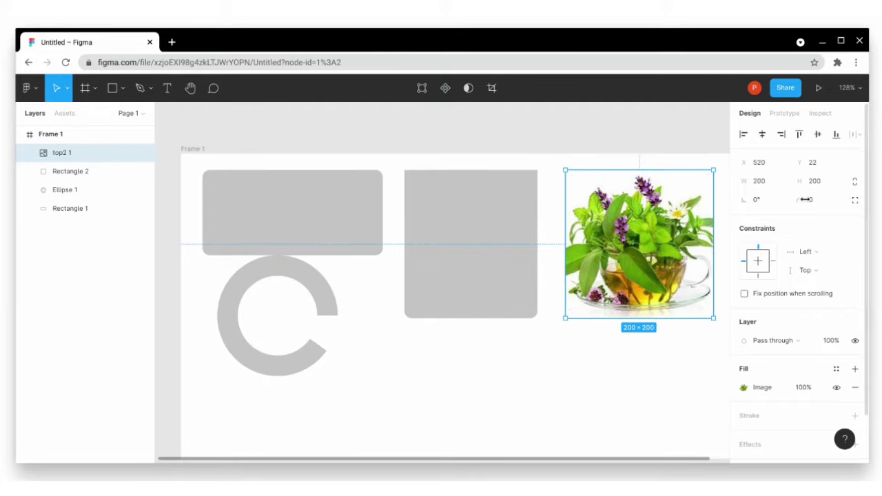
mouse_move(587, 317)
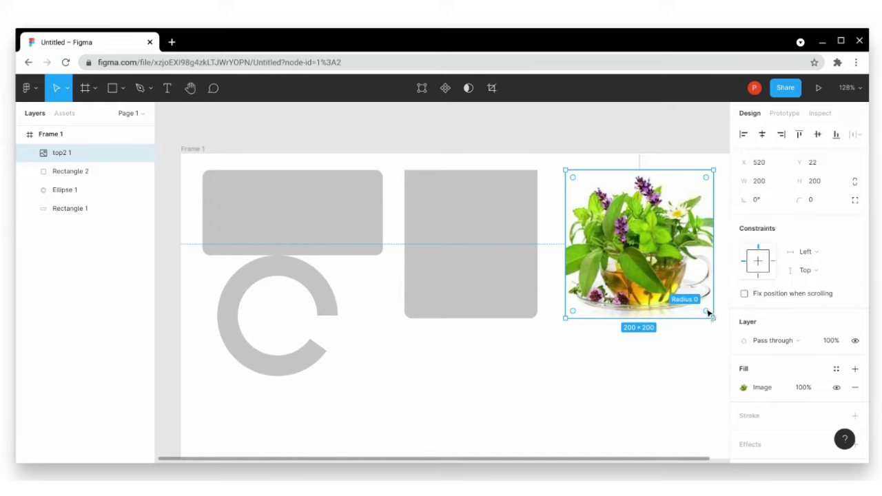
drag(708, 314, 647, 249)
click(631, 388)
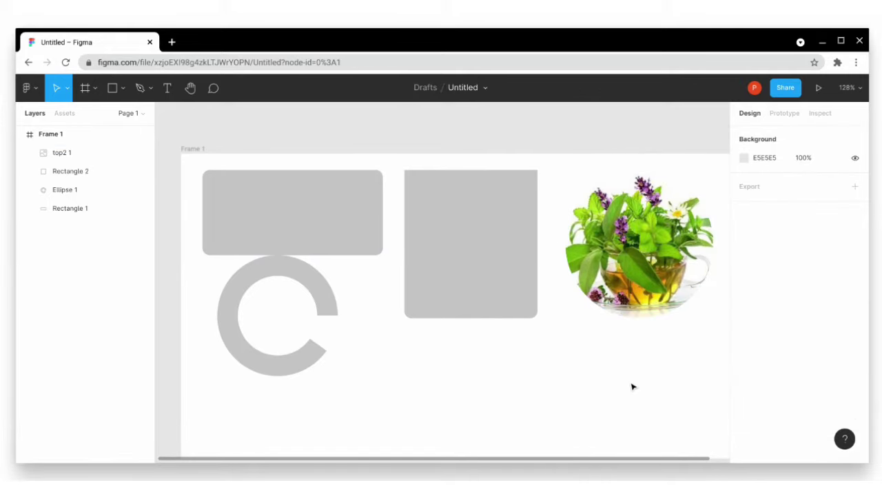
Move the circular tea image up toward the top of the frame
double_click(644, 276)
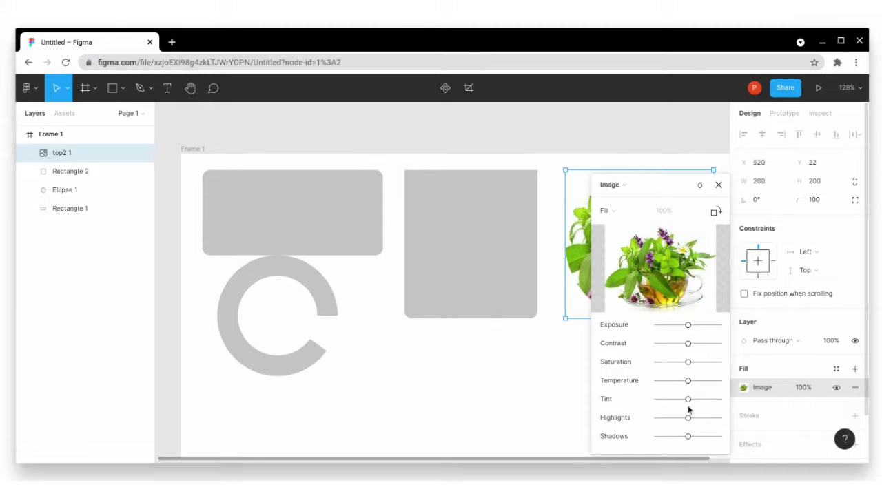
click(719, 184)
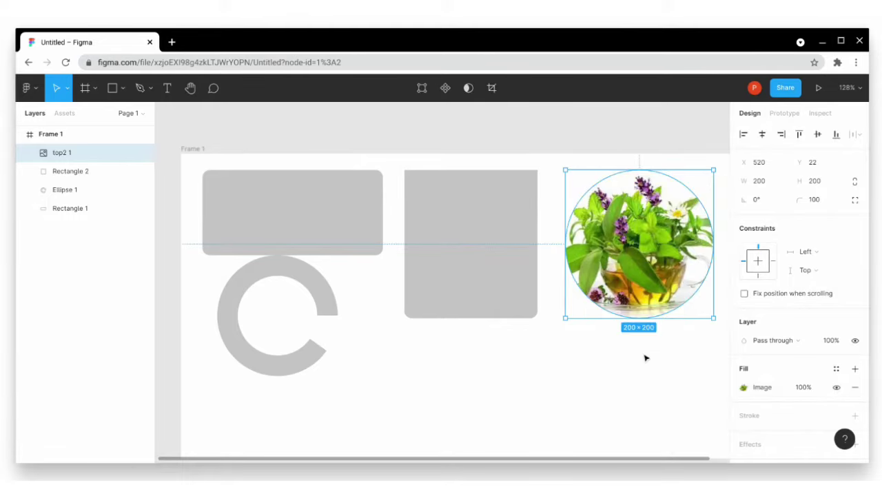
click(640, 343)
mouse_move(634, 293)
mouse_down()
mouse_move(628, 255)
mouse_move(623, 271)
mouse_up()
click(603, 331)
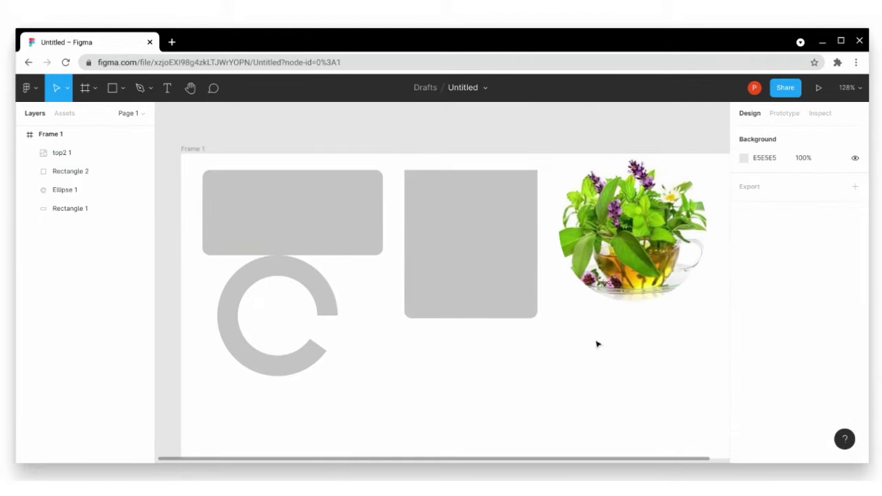
scroll(597, 342, down, 1)
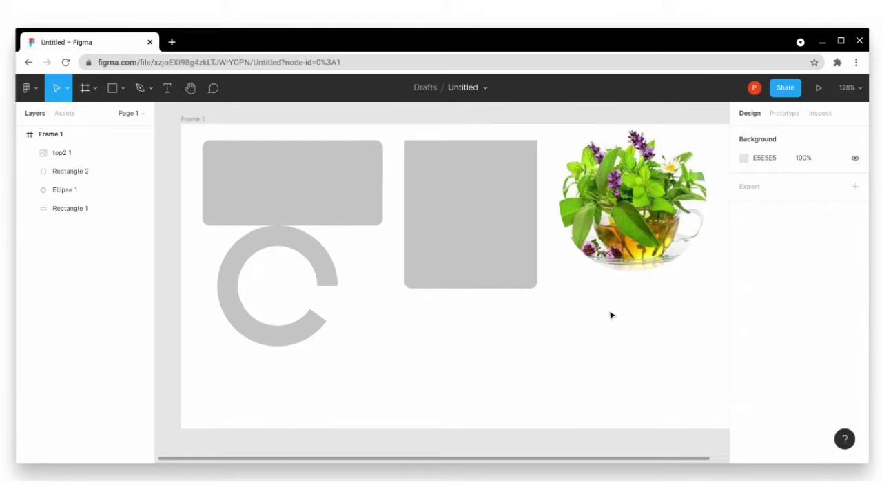
scroll(610, 315, up, 1)
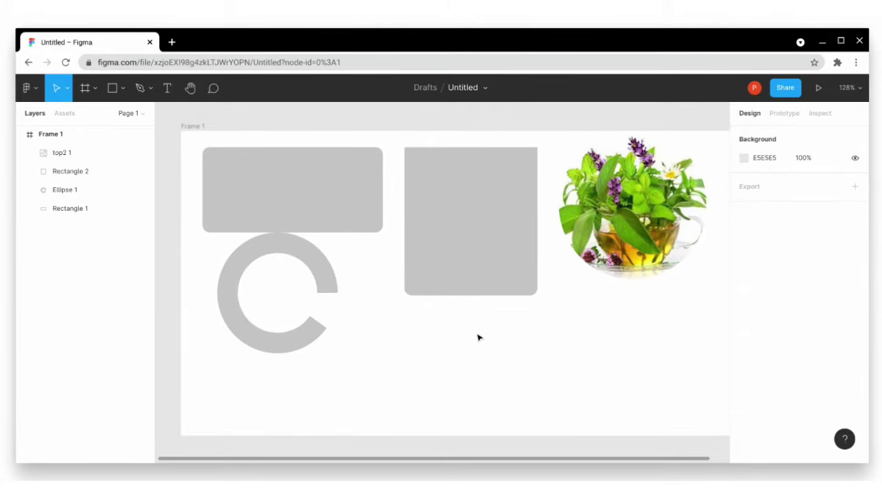
Pan the canvas with the Hand tool to view the whole frame, then return to Move
key(h)
mouse_move(558, 282)
mouse_down()
mouse_move(624, 290)
mouse_move(360, 272)
mouse_move(738, 234)
mouse_up()
drag(483, 115, 551, 183)
mouse_move(472, 166)
mouse_down()
mouse_move(563, 258)
mouse_move(657, 274)
mouse_up()
mouse_move(620, 221)
mouse_down()
mouse_move(465, 163)
mouse_move(337, 141)
mouse_up()
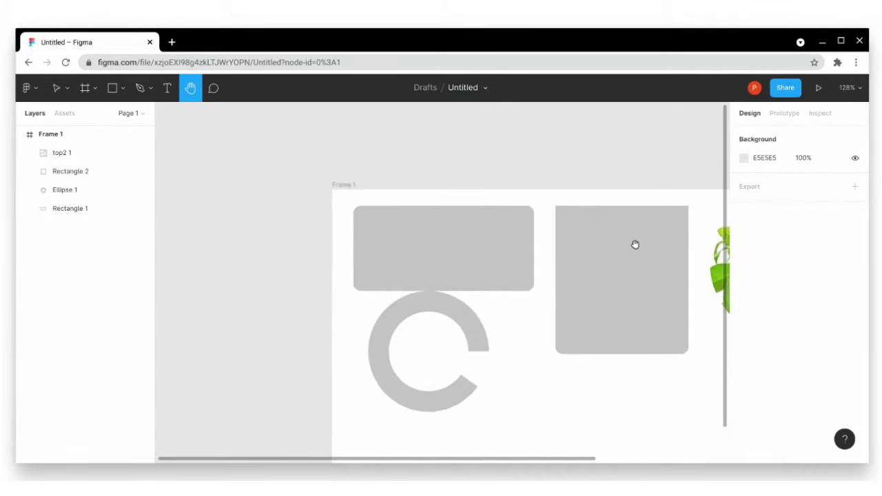
drag(634, 244, 428, 133)
mouse_move(541, 190)
mouse_down()
mouse_move(503, 198)
mouse_move(420, 279)
mouse_move(600, 223)
mouse_move(522, 218)
mouse_move(545, 273)
mouse_move(515, 312)
mouse_move(524, 325)
mouse_move(553, 285)
mouse_move(595, 181)
mouse_move(506, 230)
mouse_move(579, 355)
mouse_move(624, 268)
mouse_move(583, 258)
mouse_move(542, 264)
mouse_move(546, 277)
mouse_up()
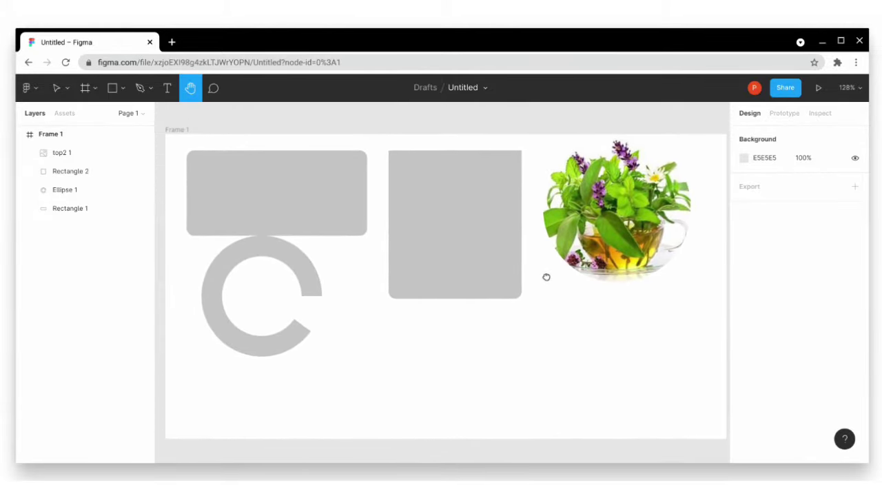
key(v)
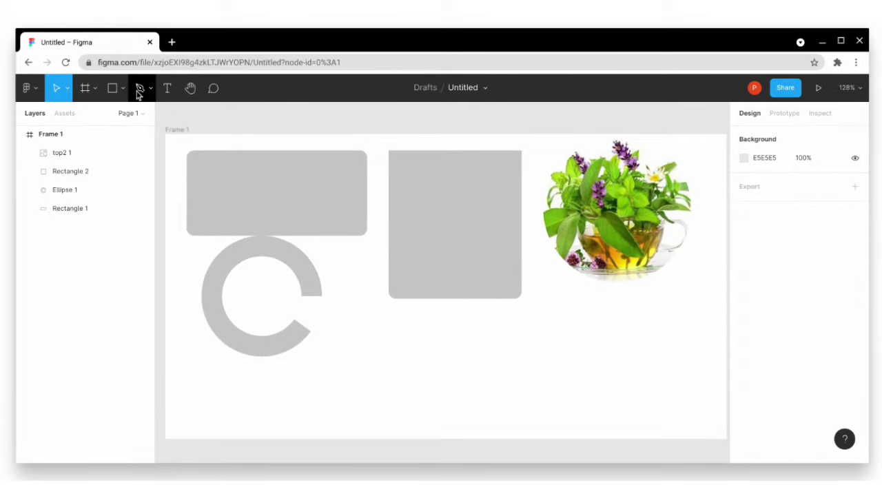
Draw a four-corner Pen path below the tall rectangle and fill it grey
click(138, 93)
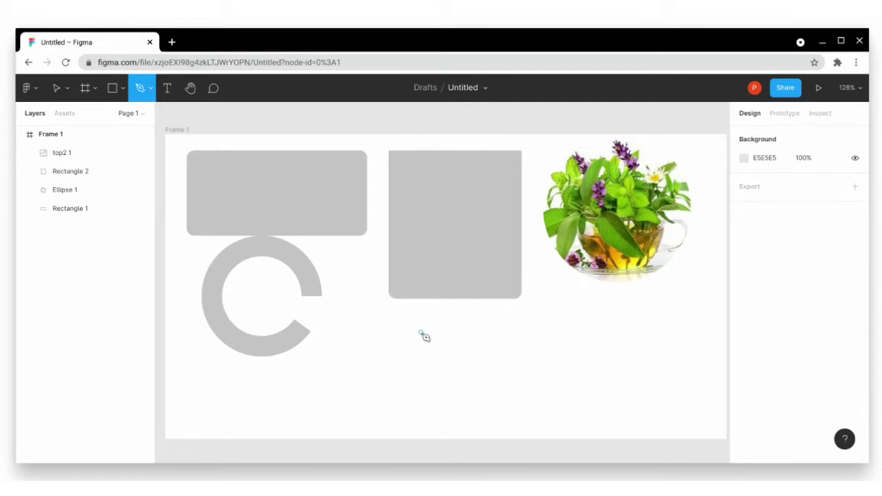
click(390, 332)
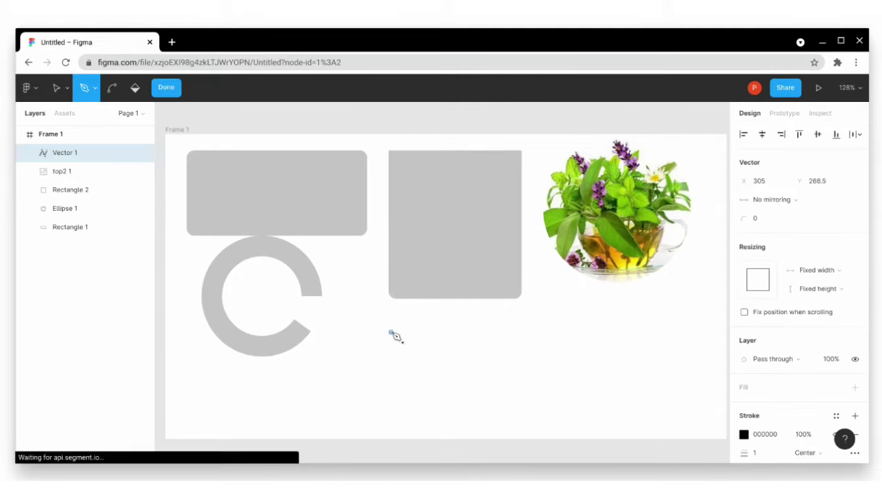
click(588, 332)
click(588, 401)
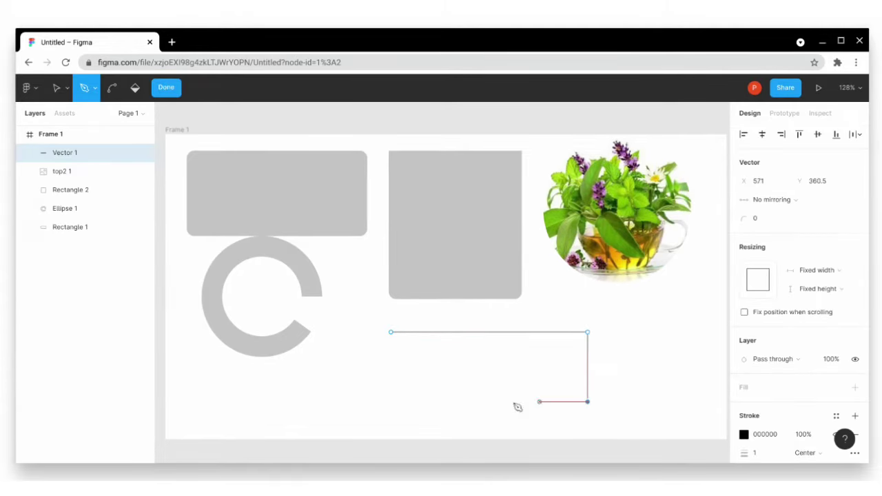
click(391, 401)
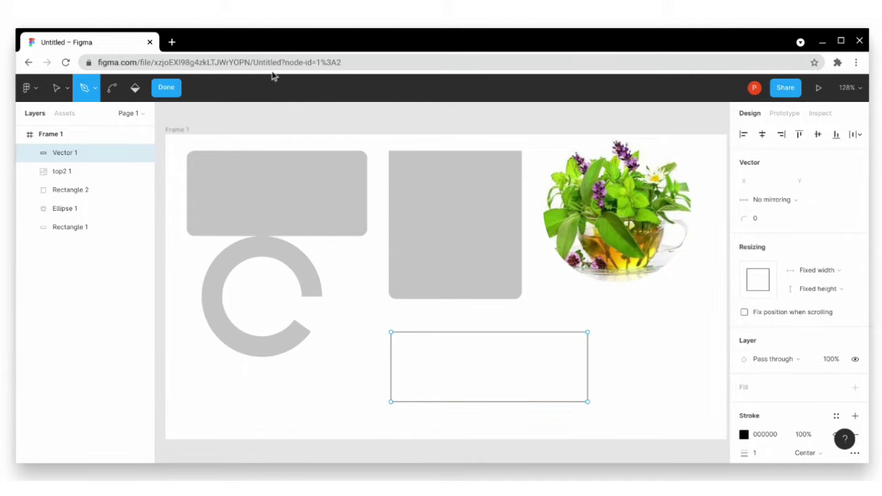
click(135, 88)
click(502, 366)
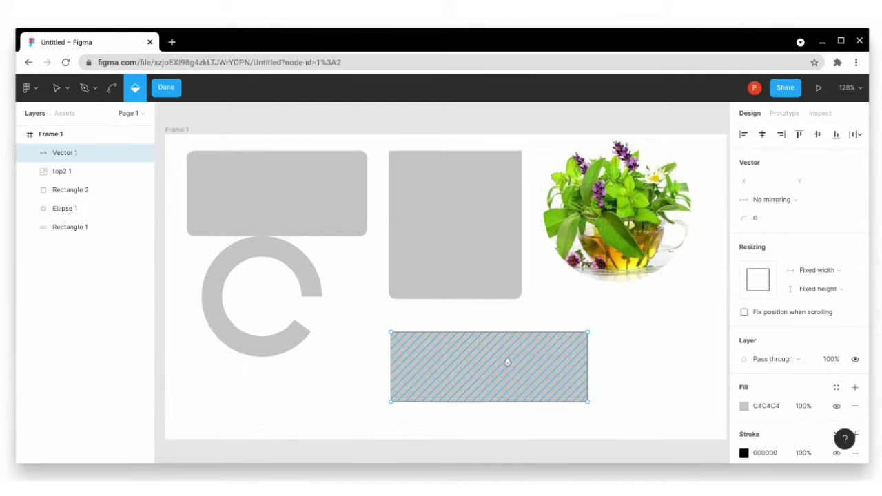
click(166, 87)
Remove the grey shape's black stroke and move it up beneath the tall rectangle
click(621, 353)
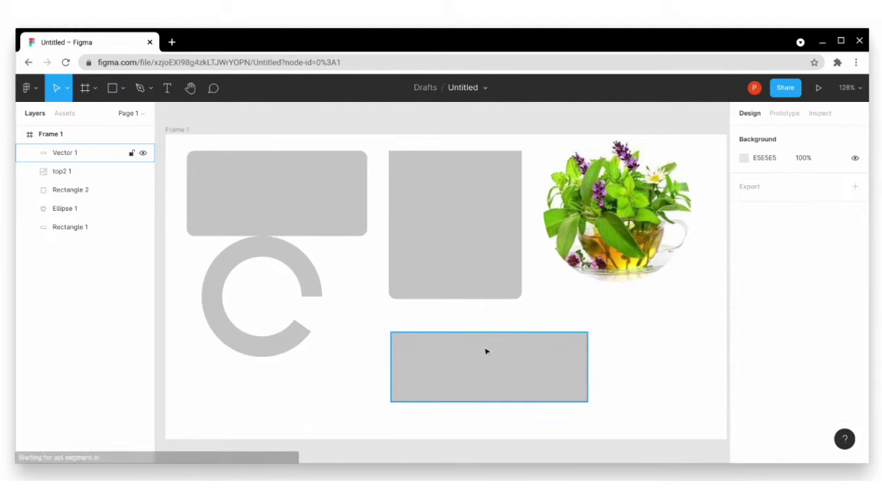
click(427, 355)
scroll(854, 400, down, 2)
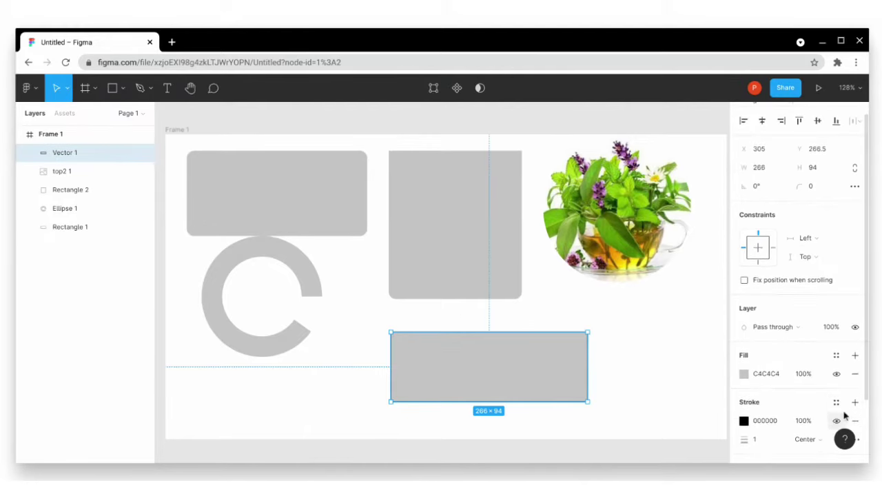
click(854, 389)
click(666, 364)
scroll(569, 358, up, 5)
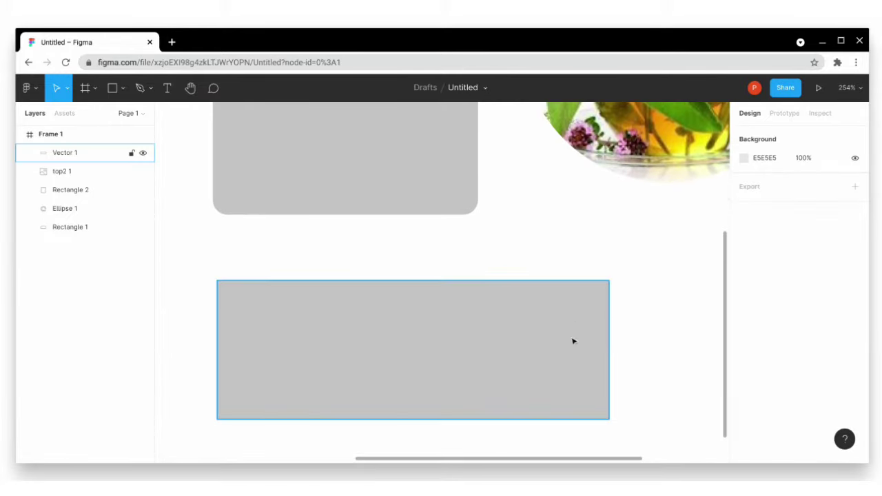
scroll(580, 279, down, 1)
scroll(652, 289, down, 2)
scroll(651, 287, down, 1)
scroll(652, 287, down, 2)
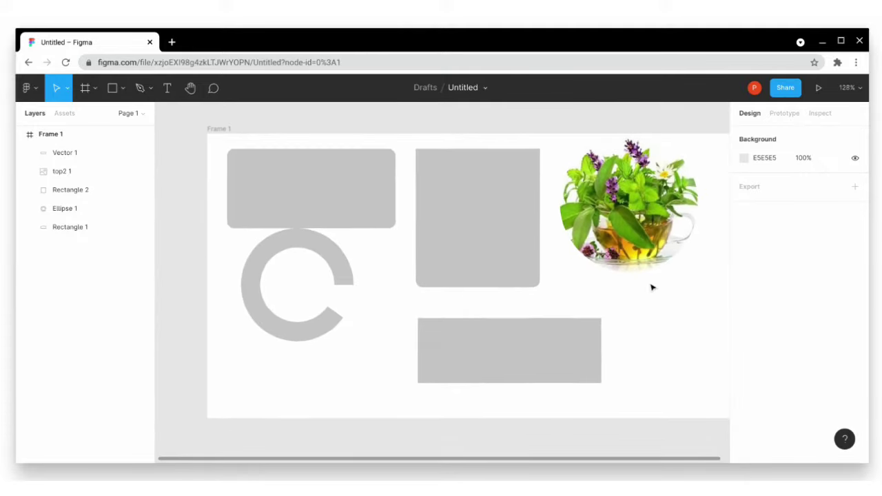
scroll(663, 330, down, 1)
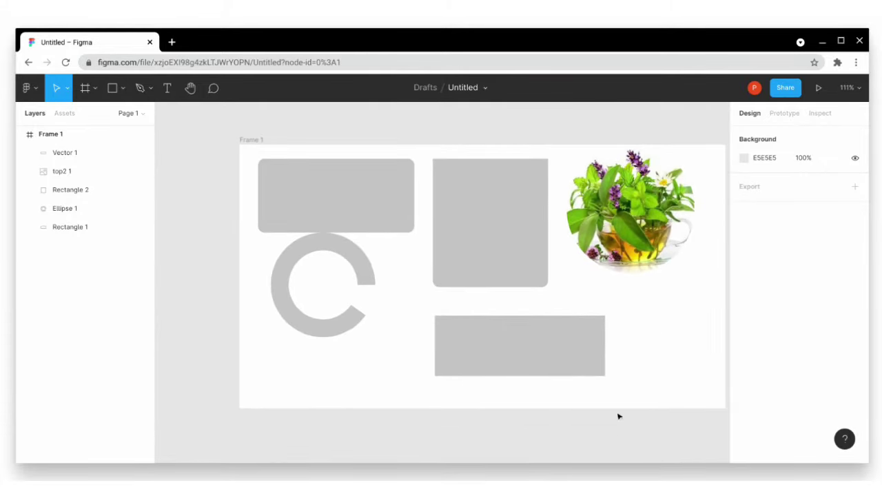
drag(551, 337, 548, 309)
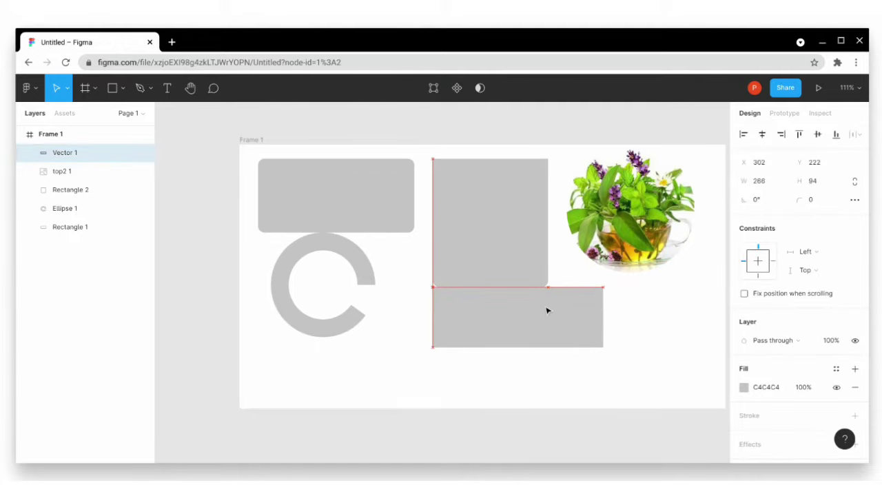
drag(548, 308, 539, 322)
click(656, 350)
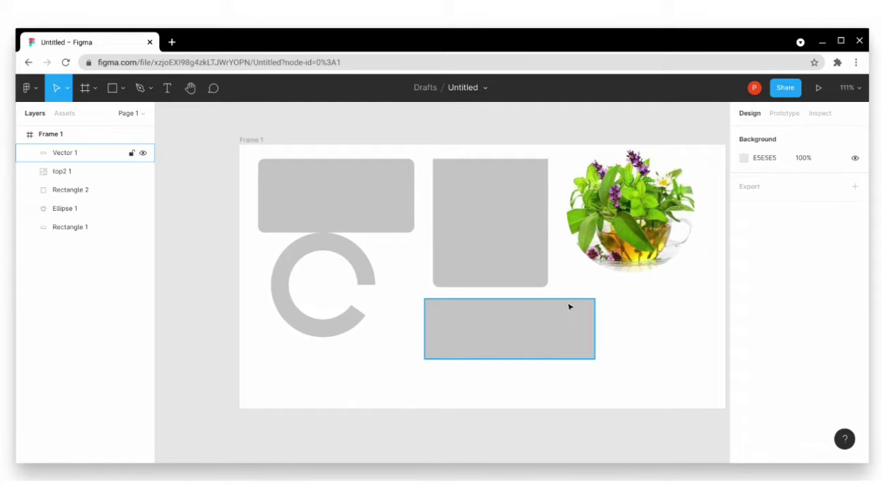
Draw a small black Pencil squiggle below the ring
click(150, 90)
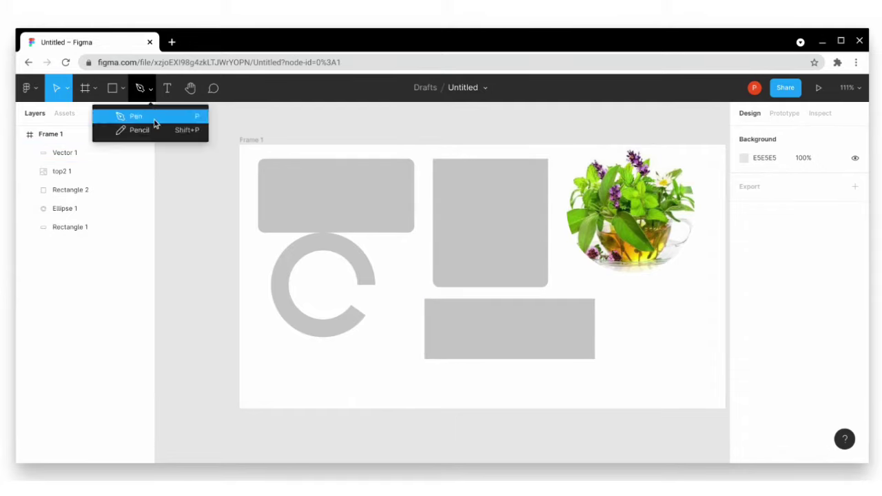
click(138, 130)
mouse_move(270, 343)
mouse_down()
mouse_move(291, 343)
mouse_move(284, 370)
mouse_up()
click(145, 92)
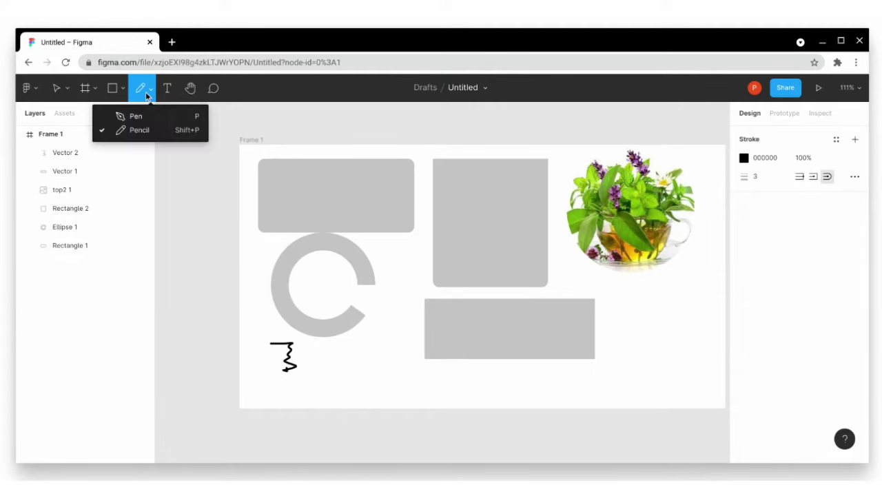
click(145, 124)
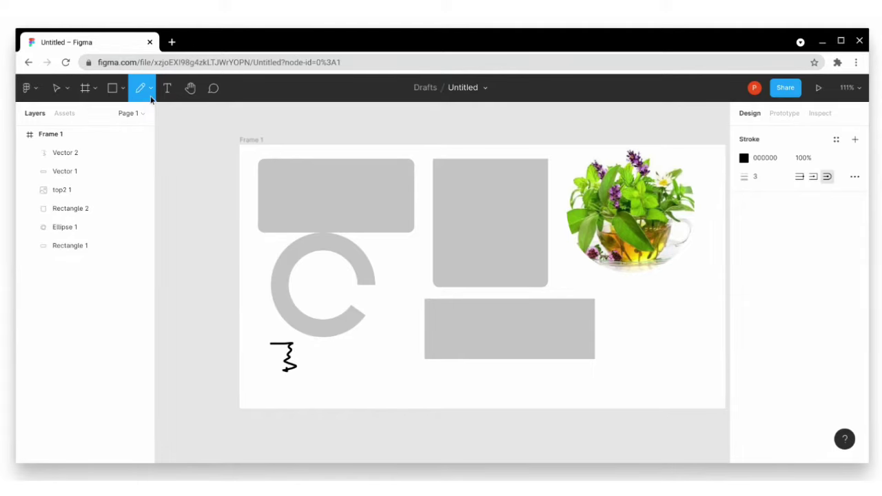
click(150, 89)
click(152, 116)
click(169, 89)
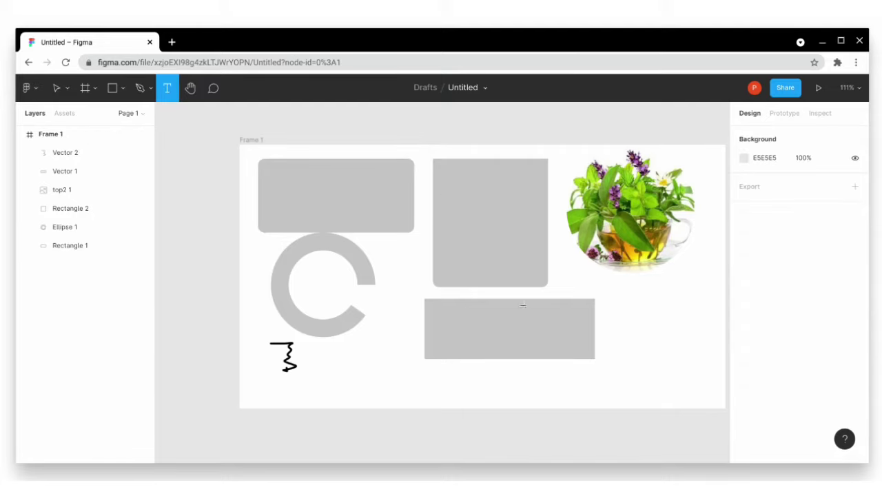
Add a size-30 text box right of the grey rectangle reading 'Subscribe'
drag(610, 292, 712, 315)
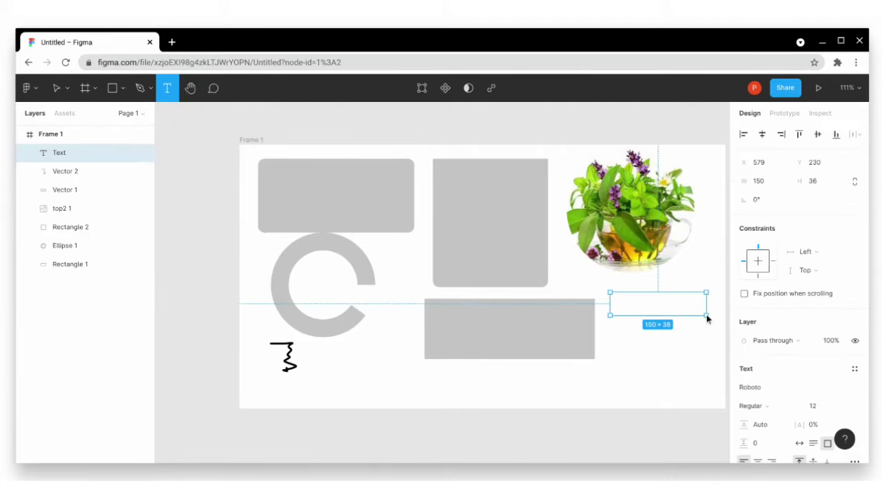
click(820, 406)
text(30)
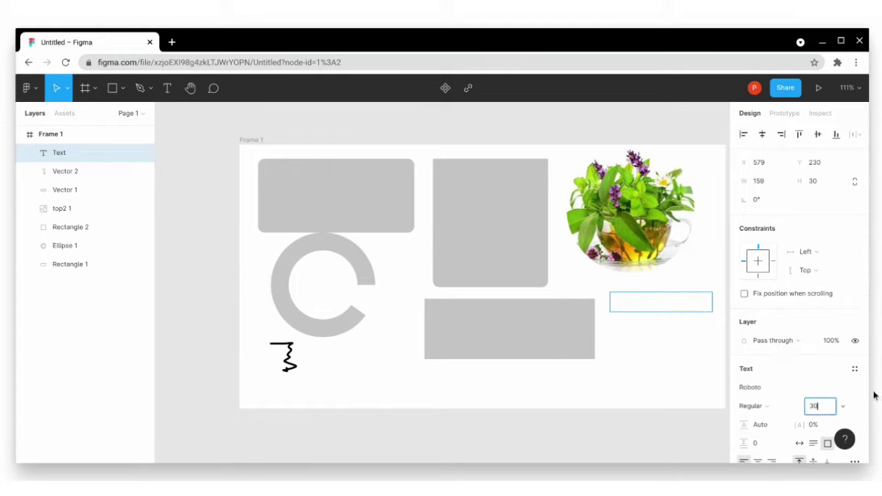
key(Return)
text(vkdvfd)
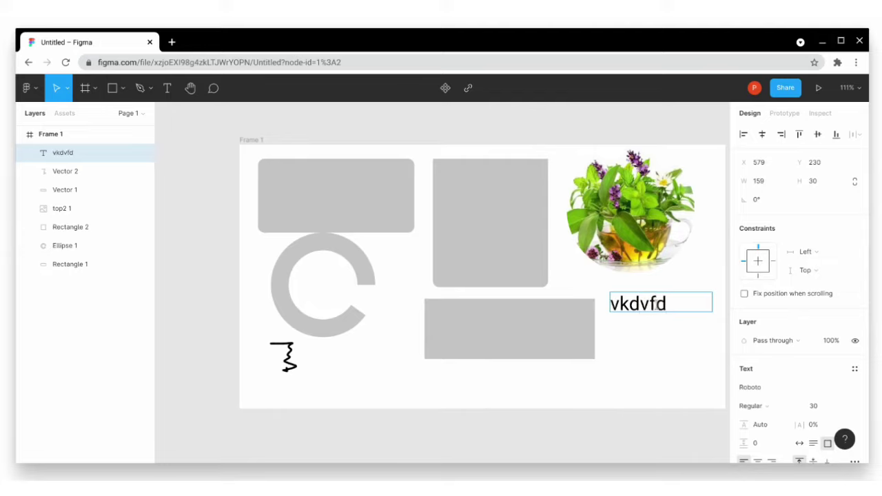
key(BackSpace)
key(BackSpace)
key(BackSpace)
key(BackSpace)
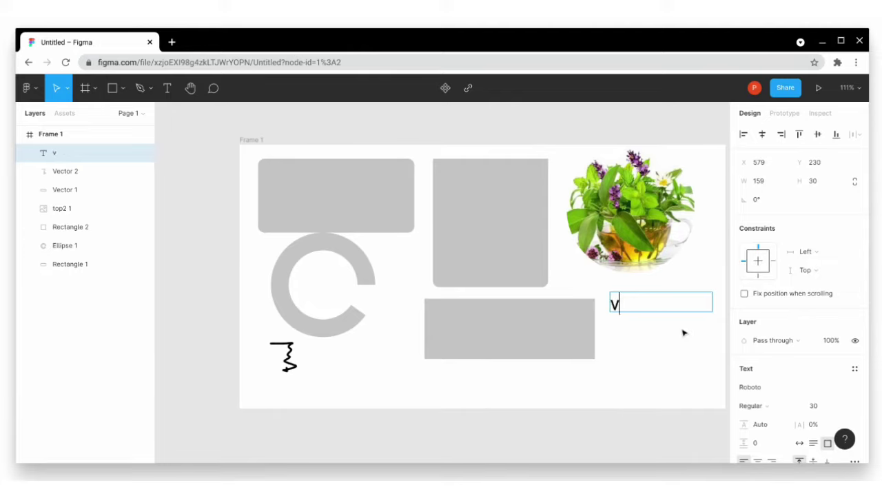
key(BackSpace)
text(Subscribe)
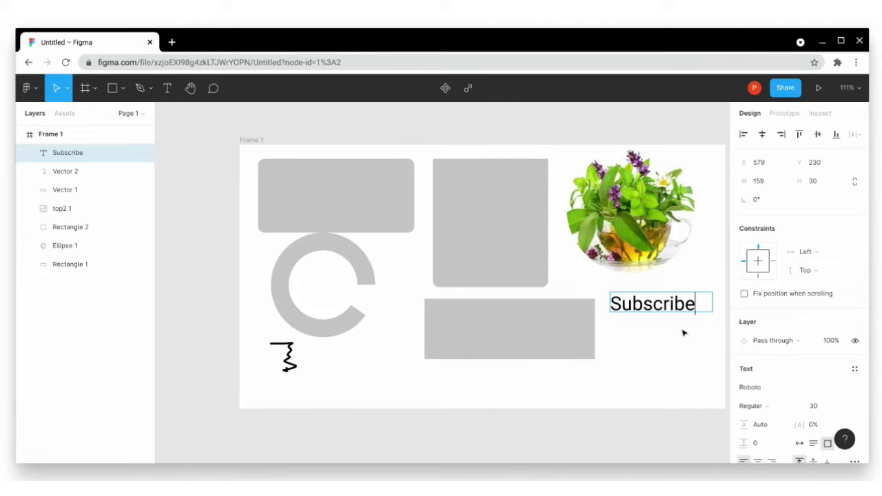
key(Escape)
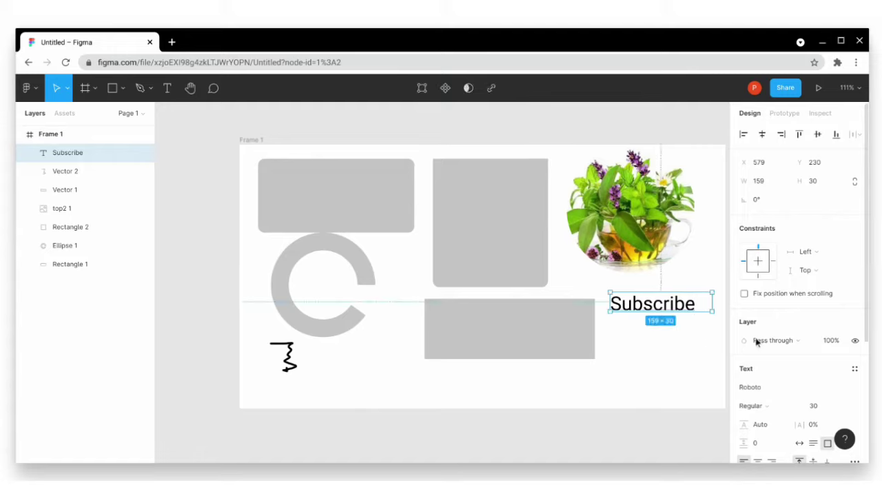
Change the Subscribe text's font family from Roboto to Poppins
scroll(755, 341, down, 1)
double_click(676, 309)
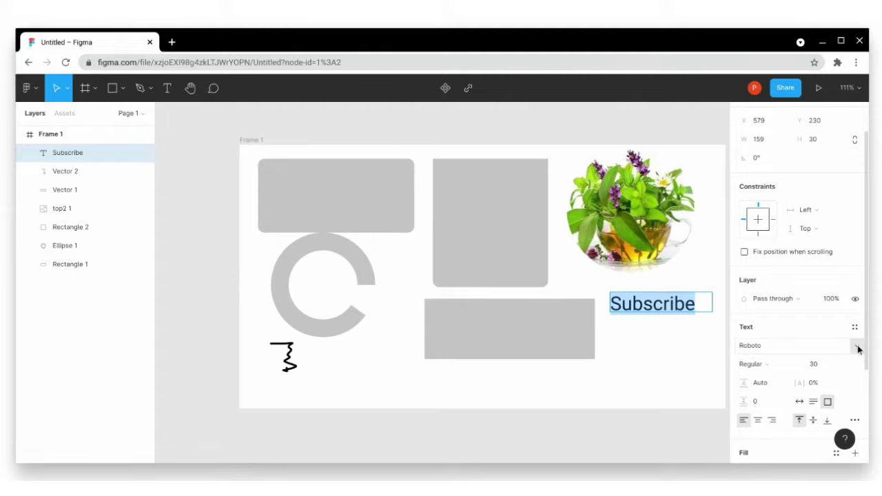
click(791, 346)
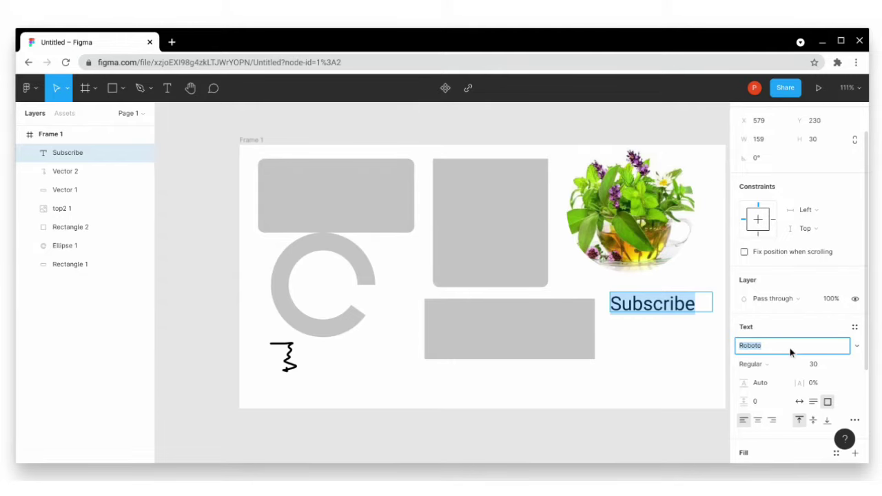
key(BackSpace)
text(Poppins)
key(Return)
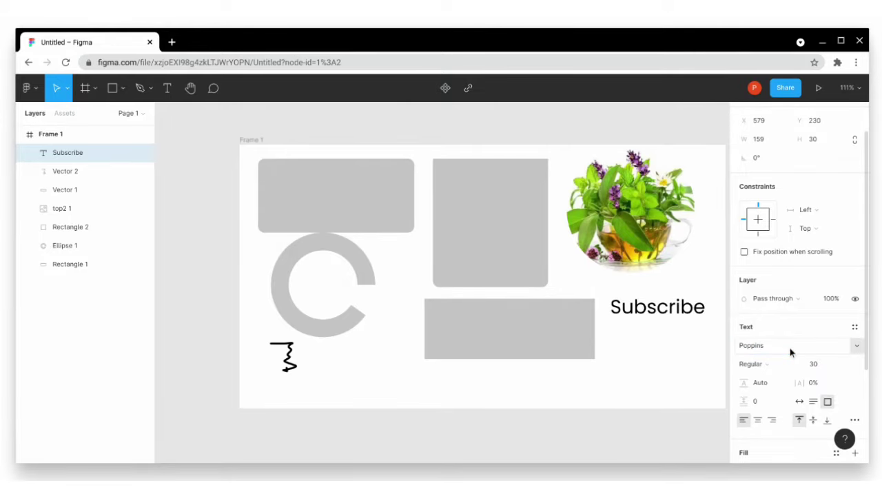
Set the Subscribe text's weight to ExtraBold after briefly trying ExtraLight
scroll(790, 350, down, 1)
click(787, 328)
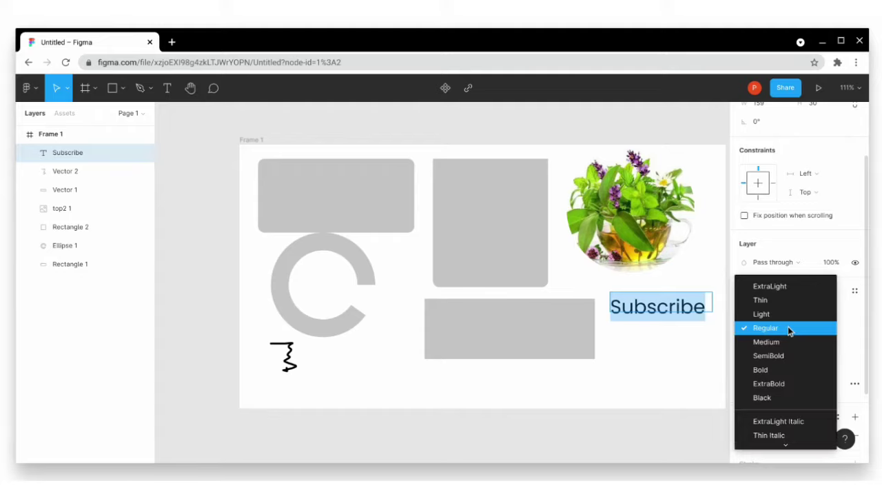
click(787, 383)
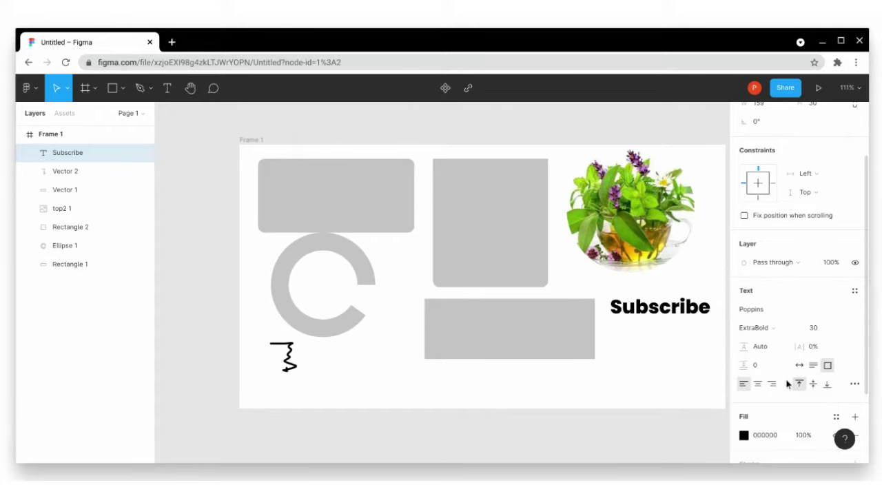
click(785, 332)
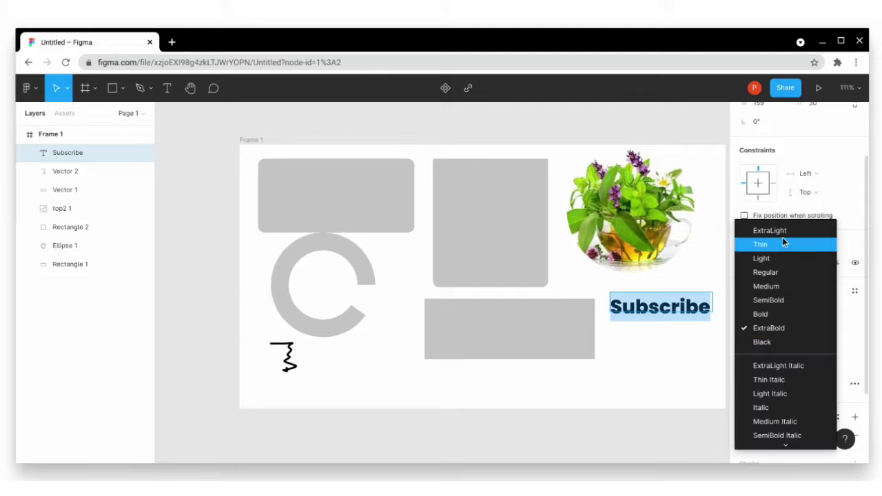
click(785, 236)
click(783, 323)
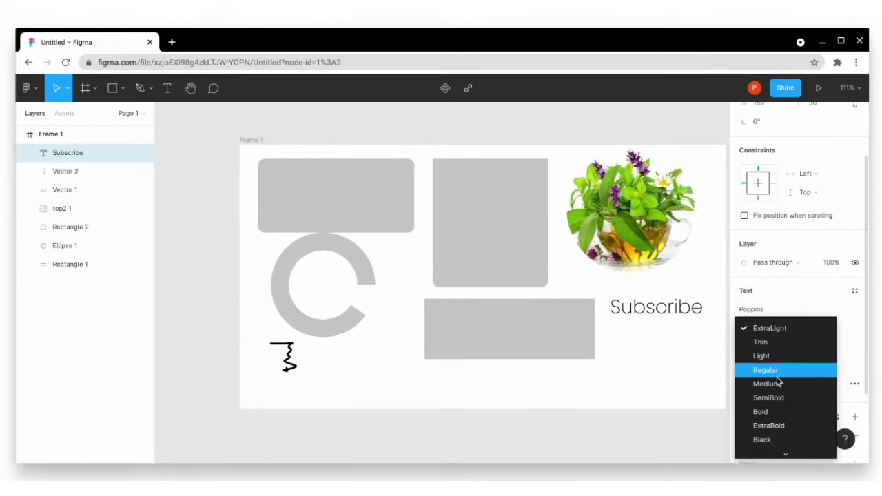
click(770, 425)
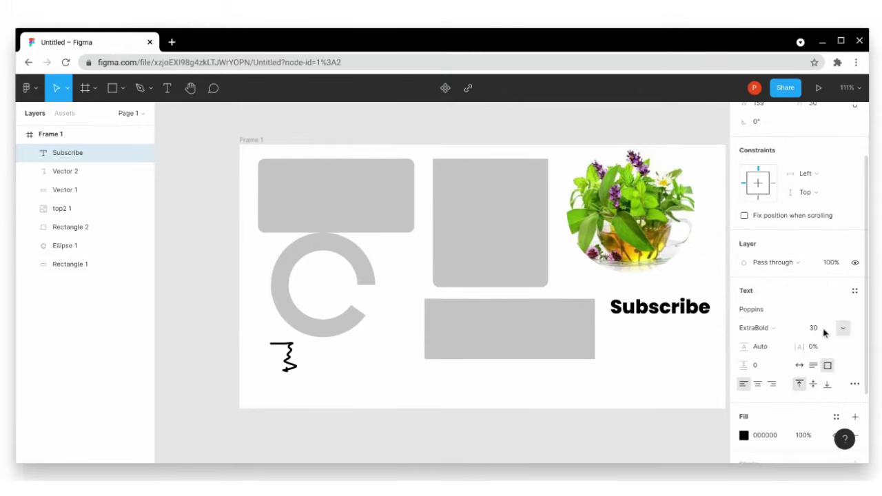
key(Return)
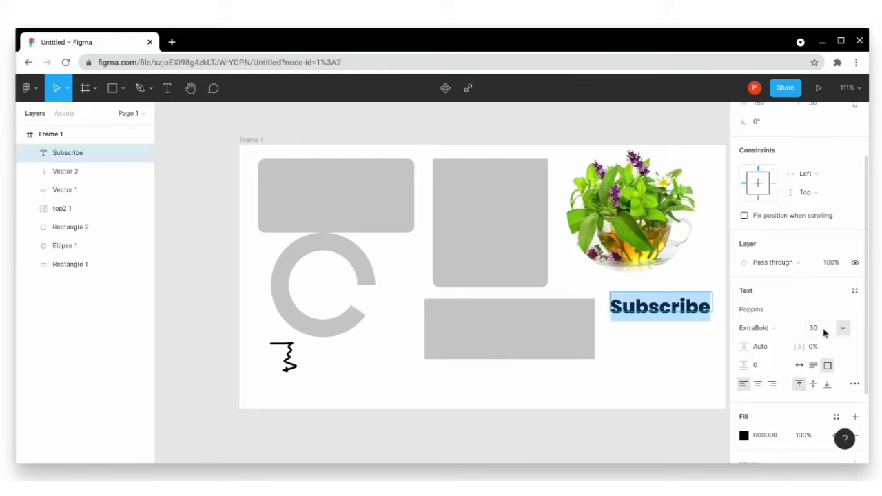
Set letter spacing to 34.5% and widen the box so Subscribe fits one line
scroll(823, 331, down, 2)
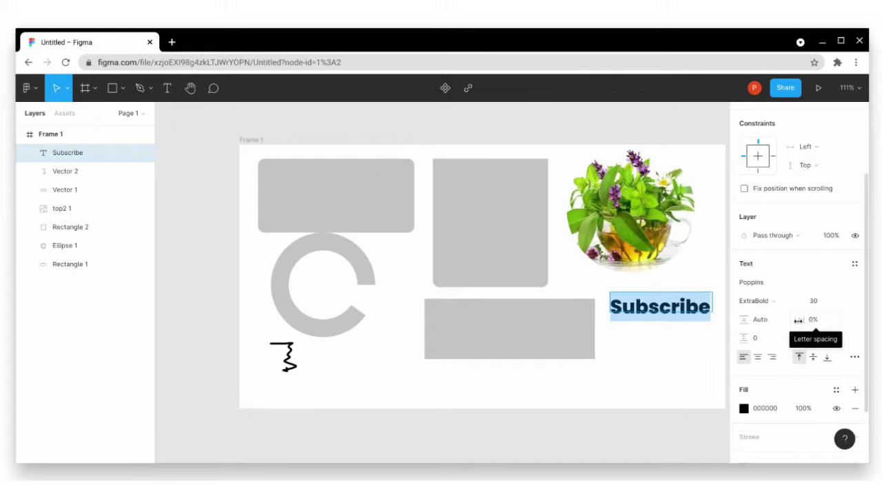
drag(798, 320, 602, 325)
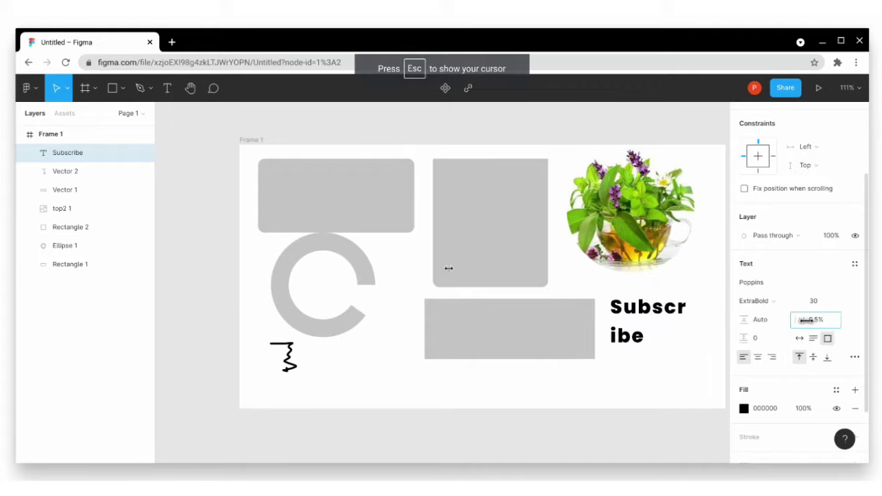
double_click(609, 336)
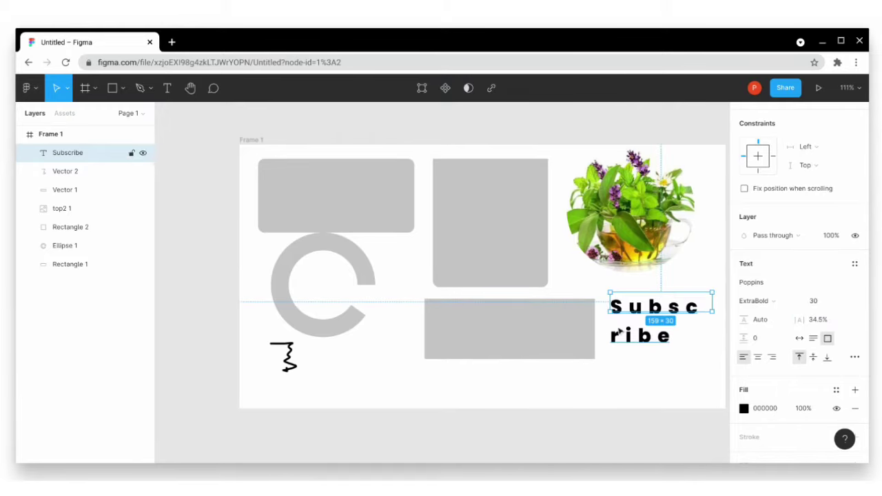
drag(610, 308, 601, 307)
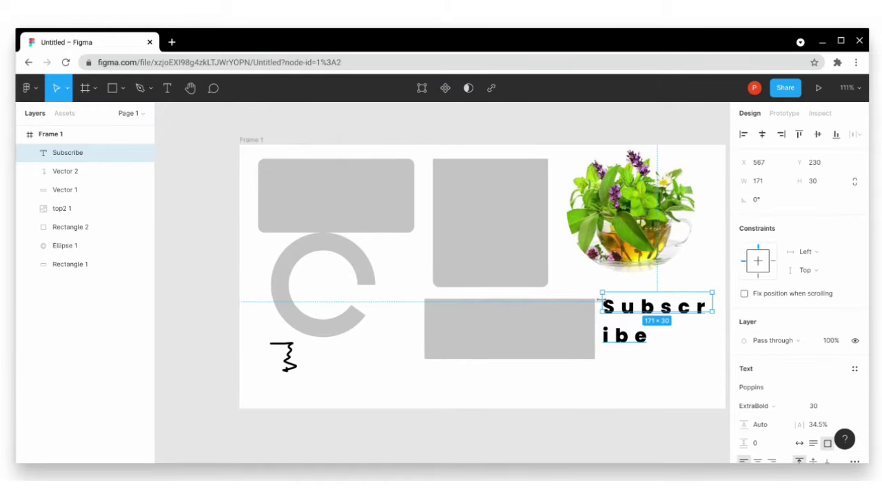
drag(598, 300, 552, 301)
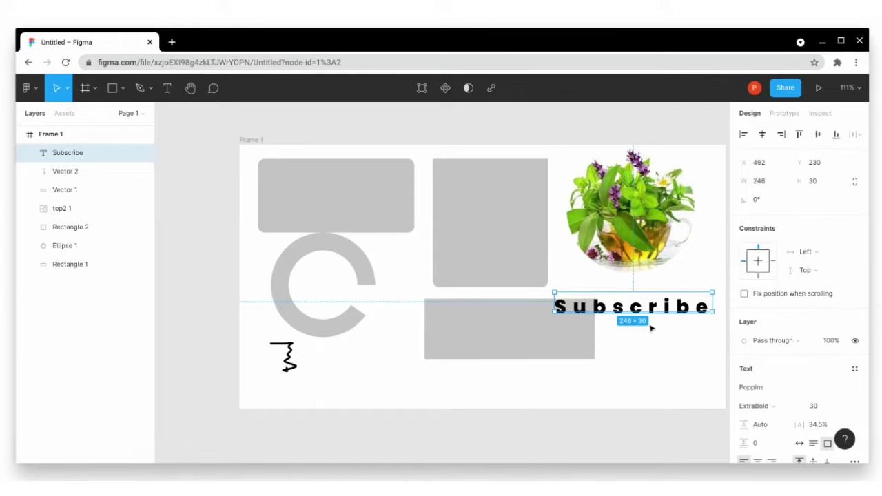
Move Subscribe below the wide gray rectangle and centre it horizontally and vertically
click(672, 356)
drag(650, 314, 558, 388)
double_click(504, 387)
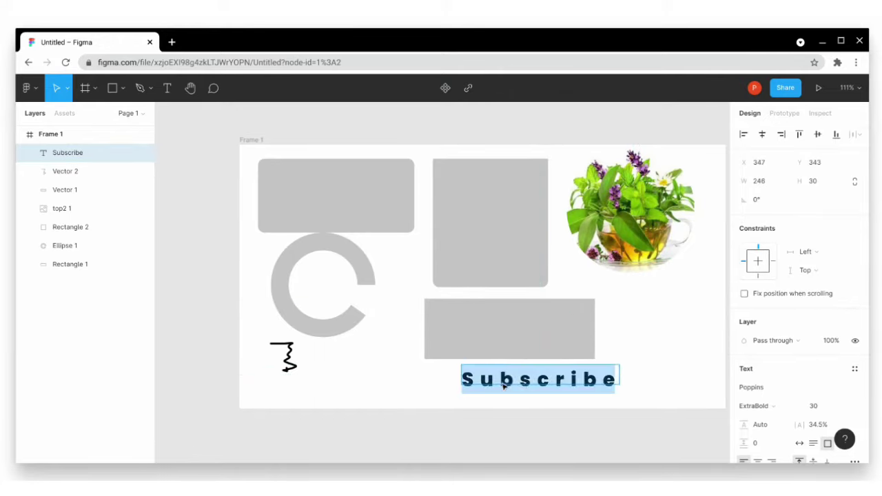
scroll(797, 378, down, 1)
scroll(797, 378, down, 1)
scroll(804, 377, down, 1)
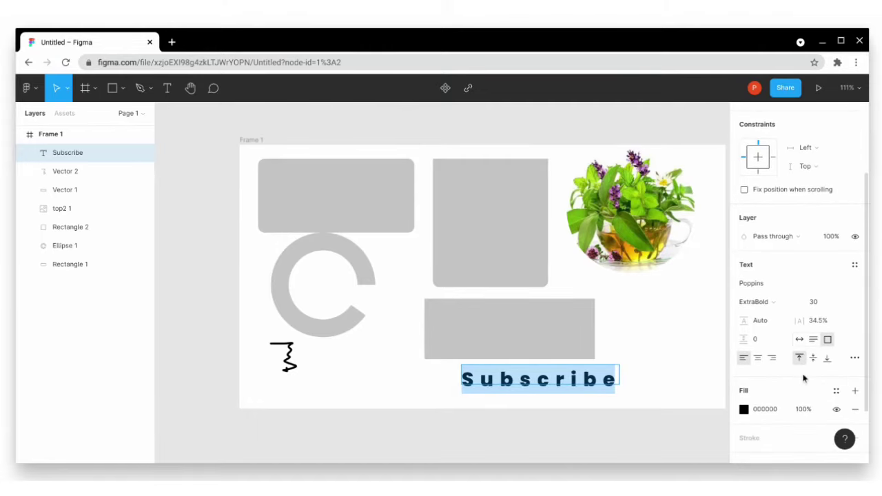
scroll(808, 332, up, 1)
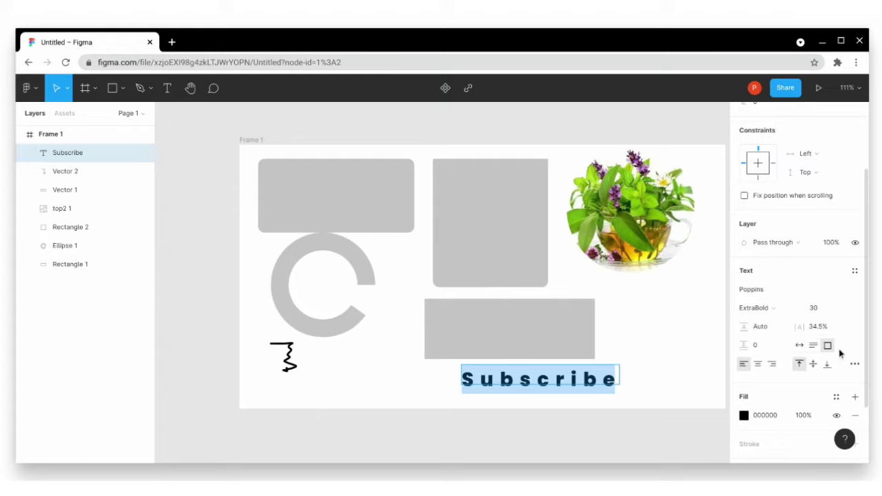
click(758, 365)
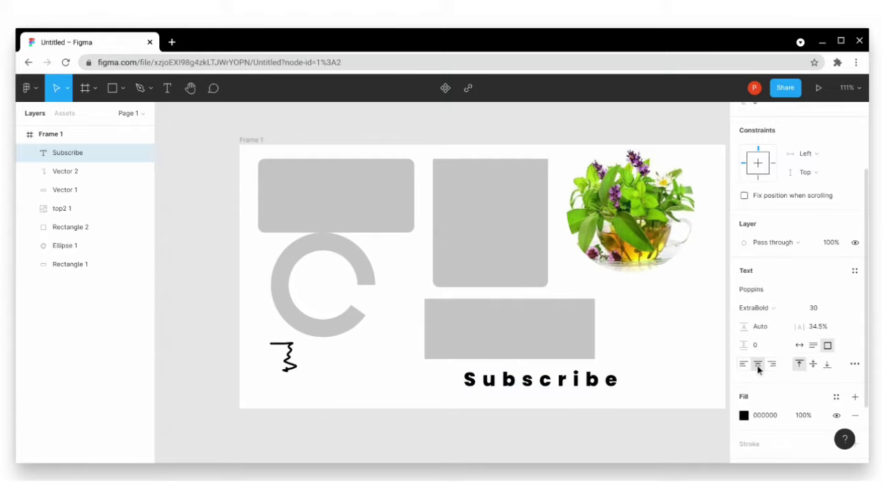
click(813, 365)
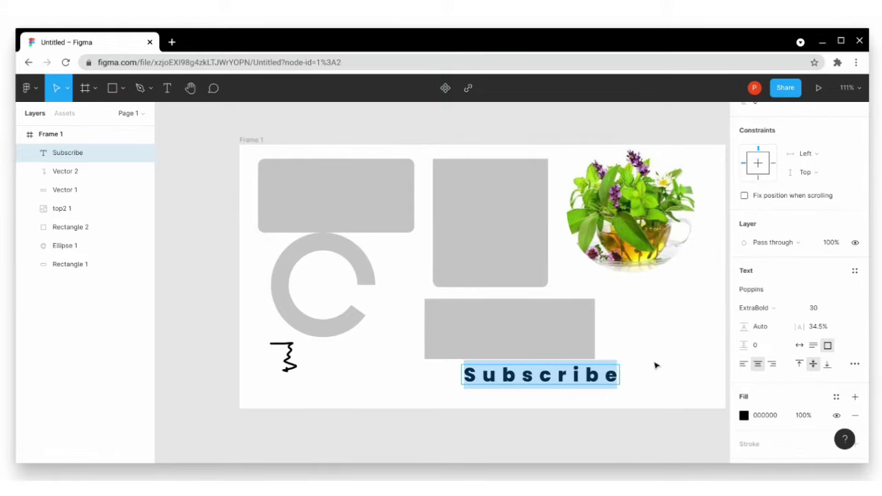
Inspect the Subscribe text's fill colour, leaving it unchanged
scroll(655, 365, up, 3)
scroll(688, 324, down, 2)
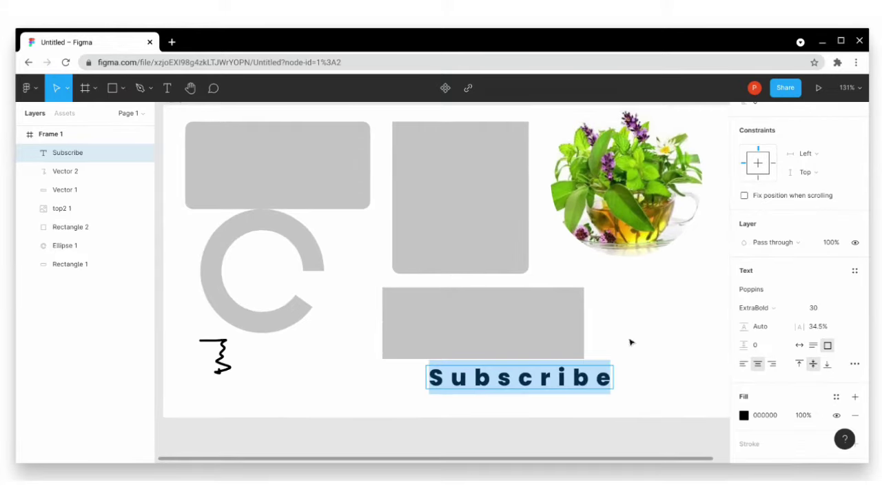
scroll(640, 372, up, 3)
scroll(663, 365, up, 2)
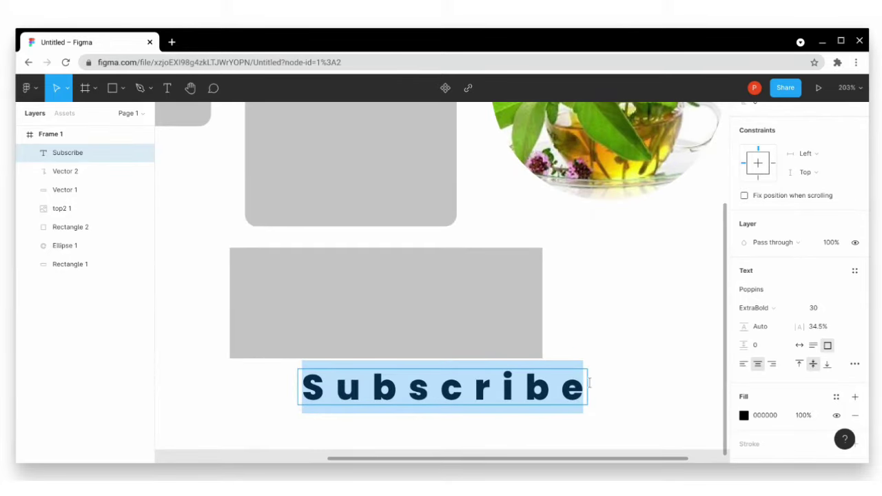
scroll(617, 376, down, 2)
scroll(620, 372, down, 1)
scroll(622, 370, down, 1)
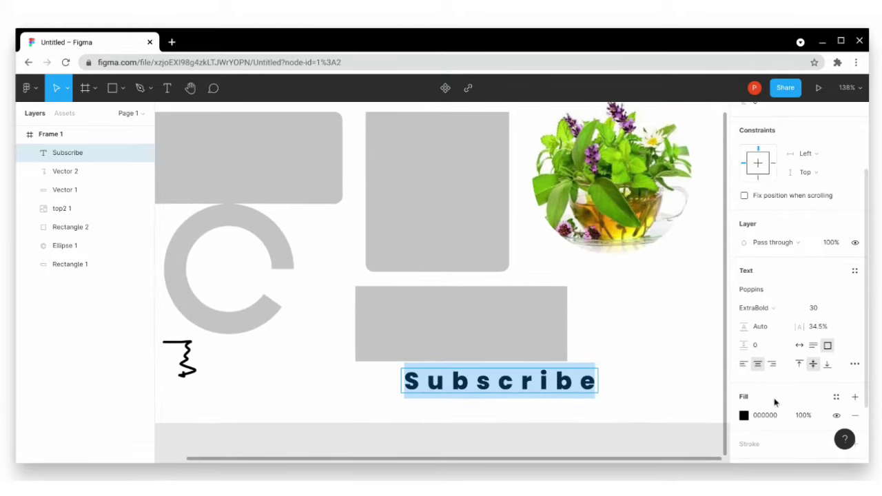
click(743, 416)
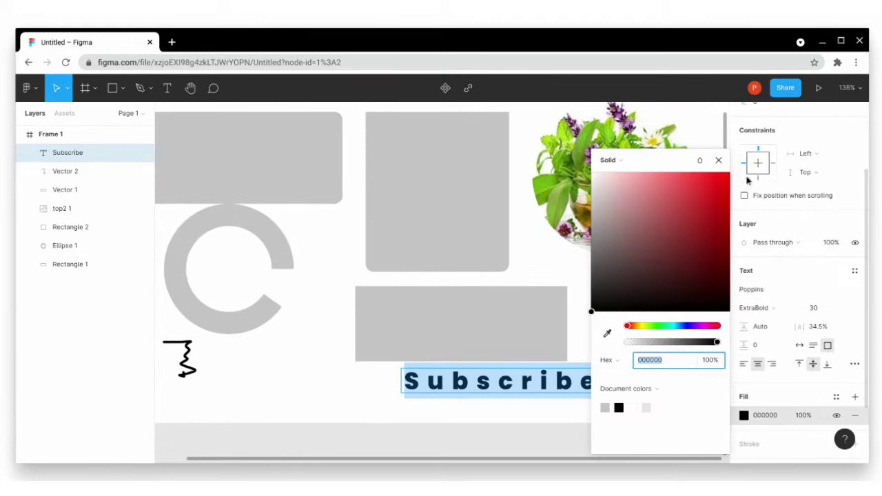
click(718, 160)
scroll(832, 345, down, 3)
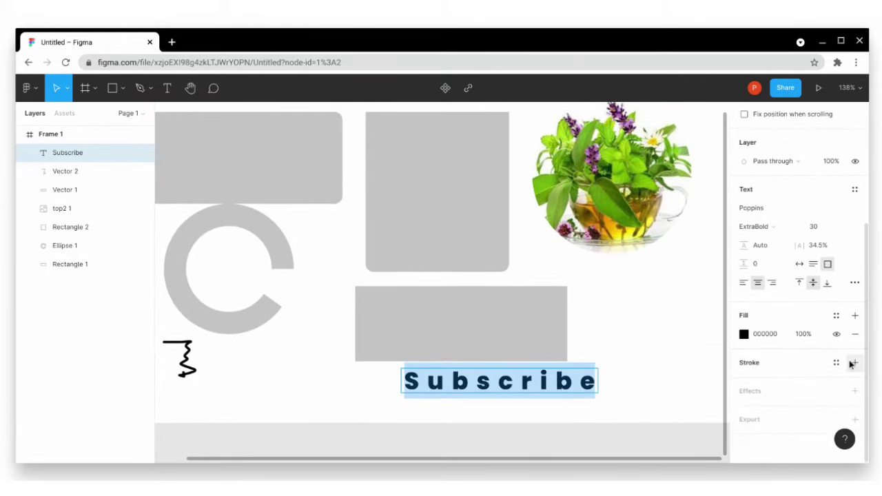
Zoom to fit the frame and move Subscribe left, beneath the squiggle
key(Escape)
key(shift+1)
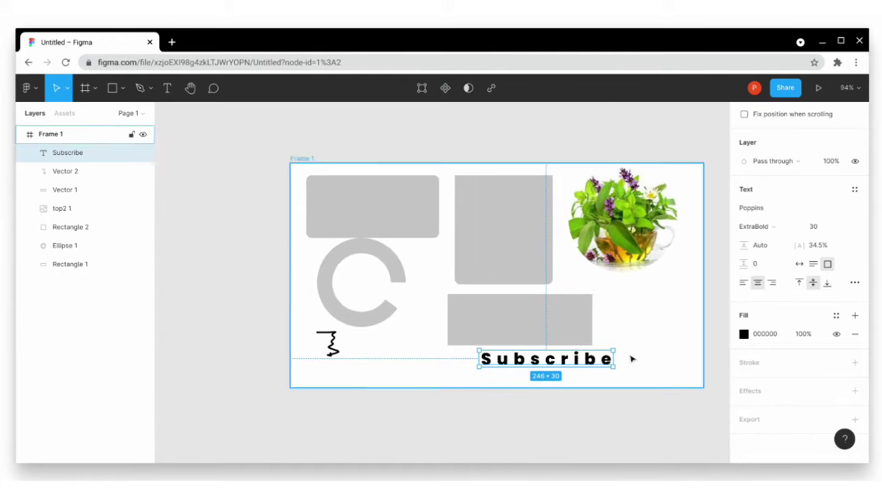
drag(631, 359, 489, 363)
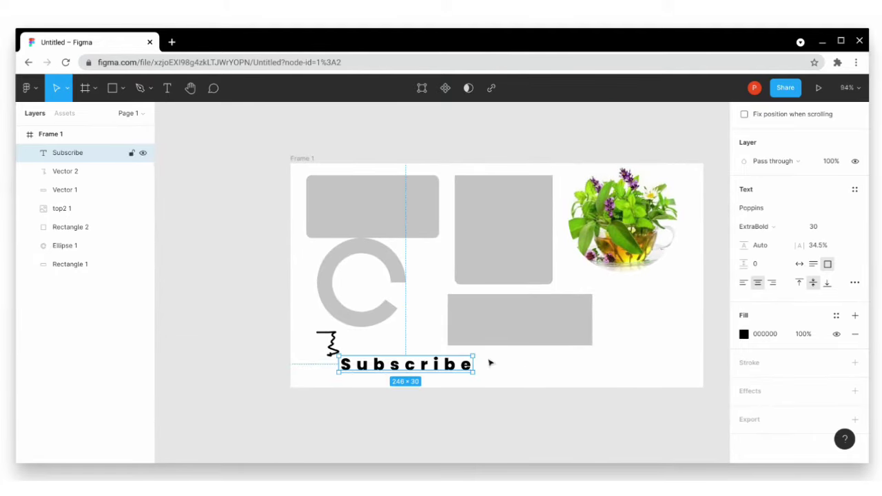
click(681, 297)
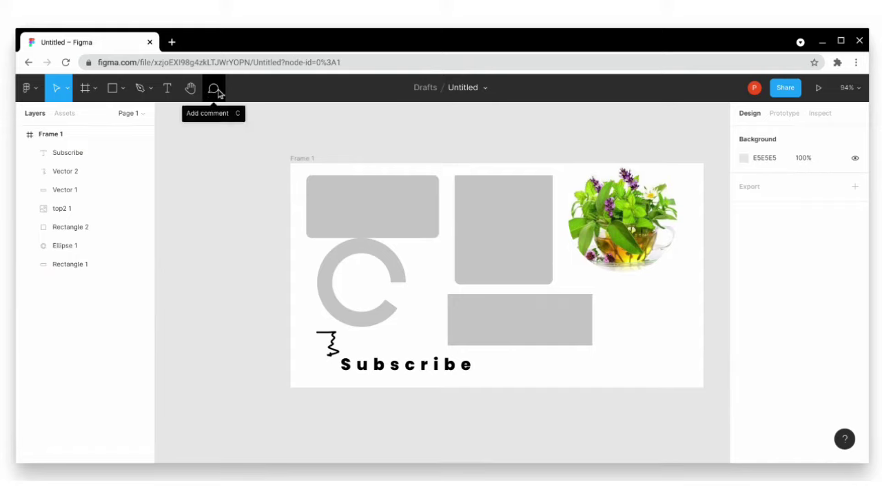
click(216, 91)
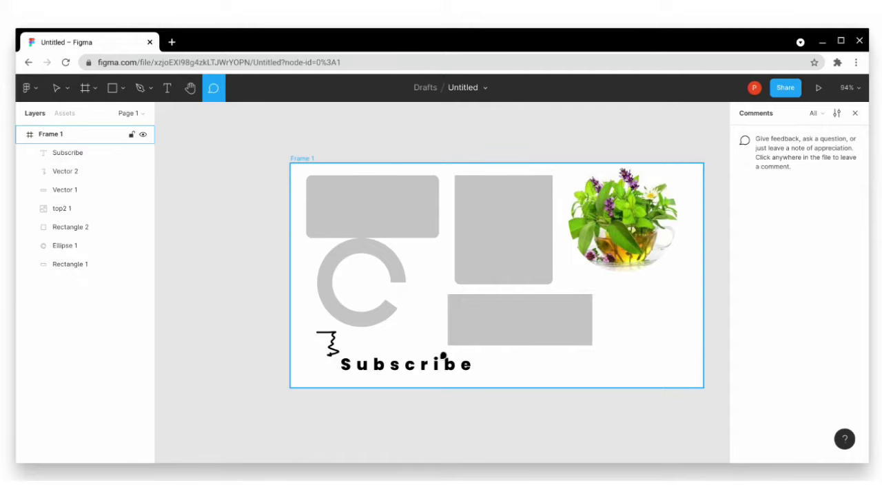
click(609, 206)
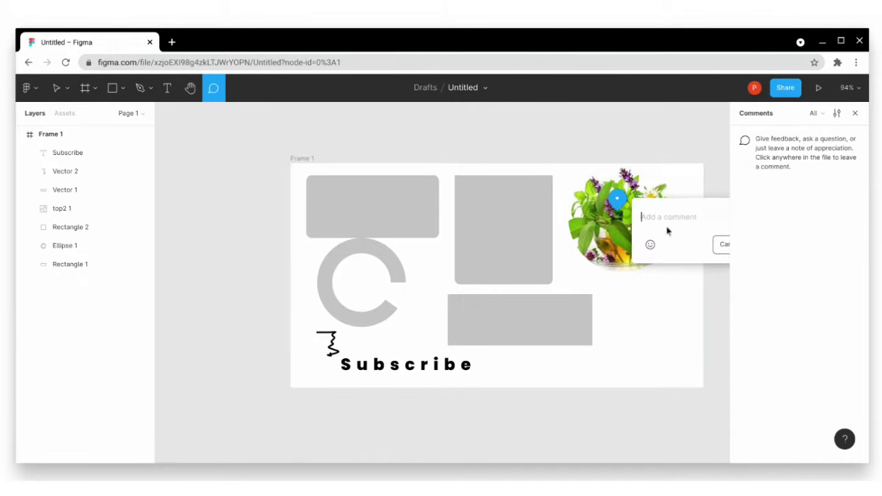
text(This imah)
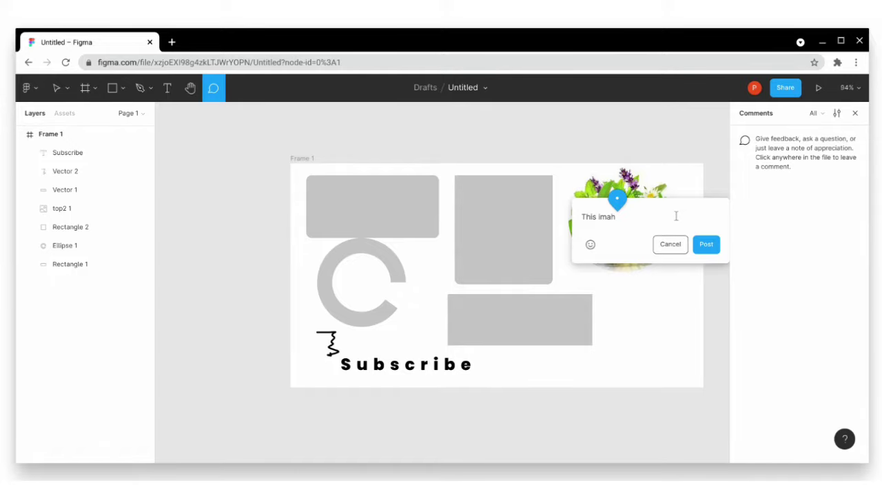
text(ge is not so good)
click(705, 245)
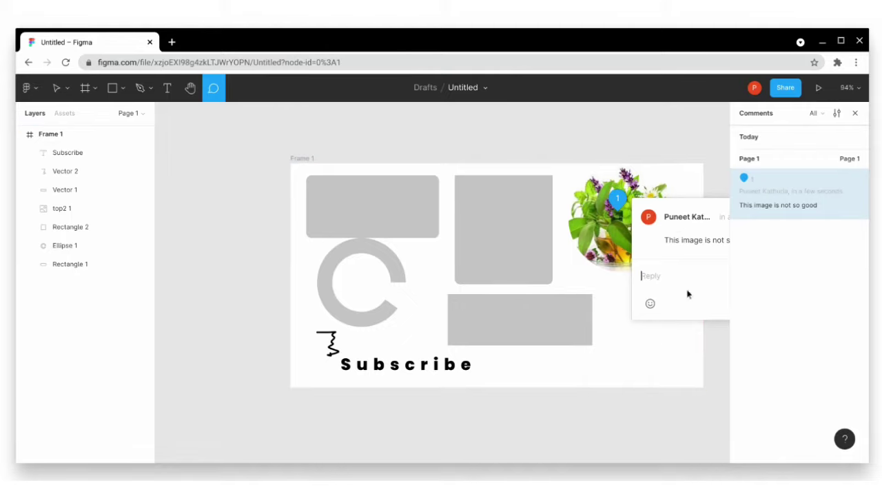
scroll(653, 366, down, 3)
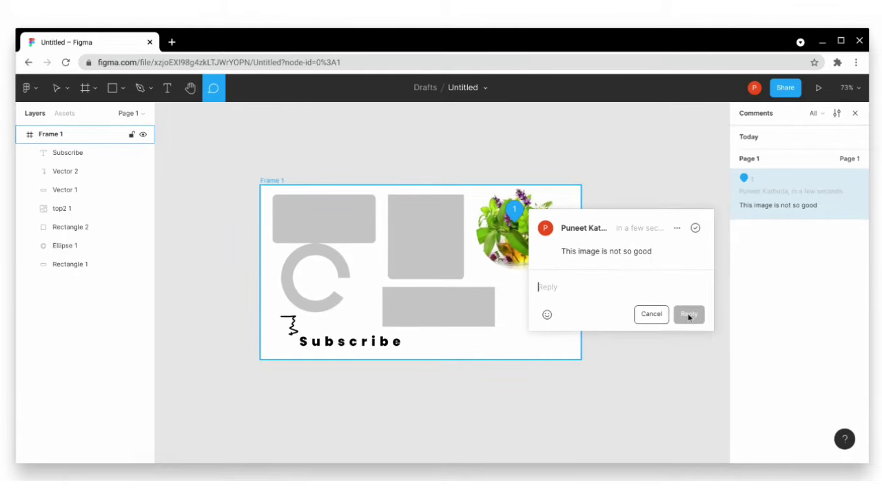
click(695, 227)
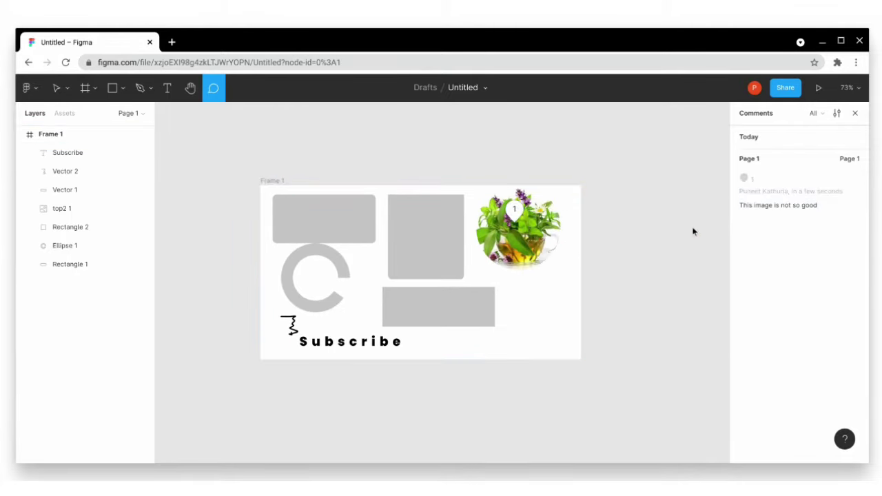
click(57, 88)
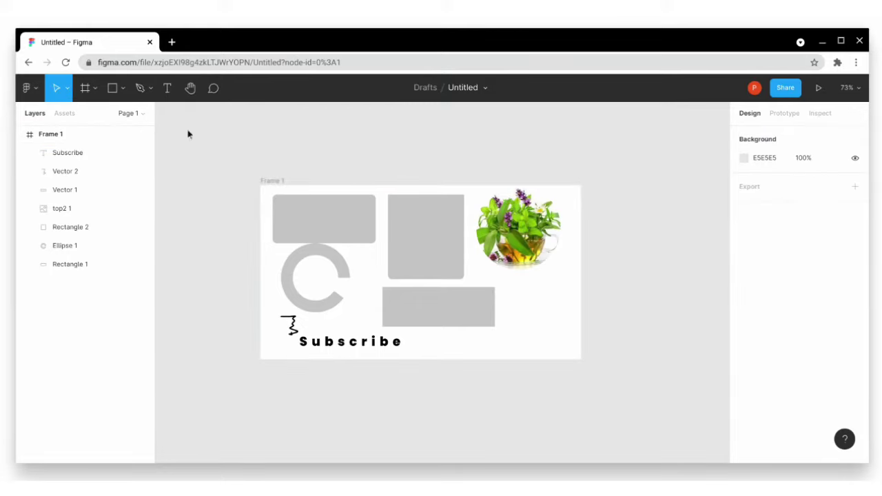
click(533, 221)
key(Escape)
click(214, 88)
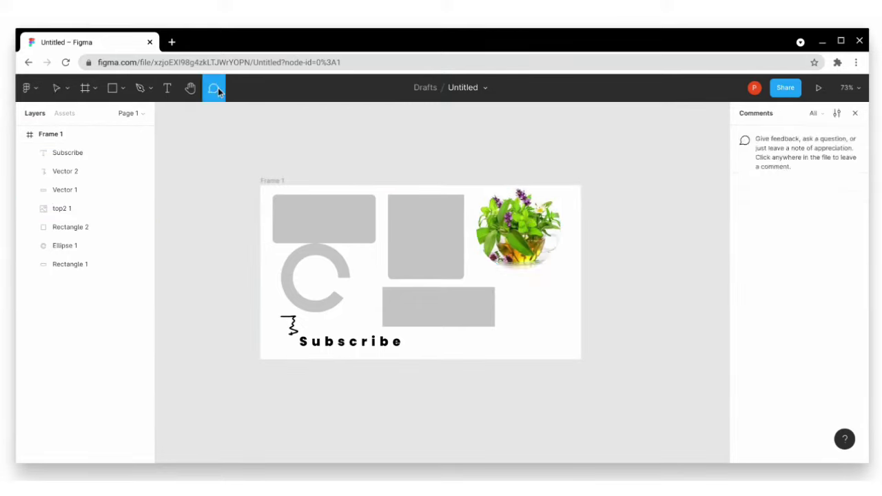
click(57, 89)
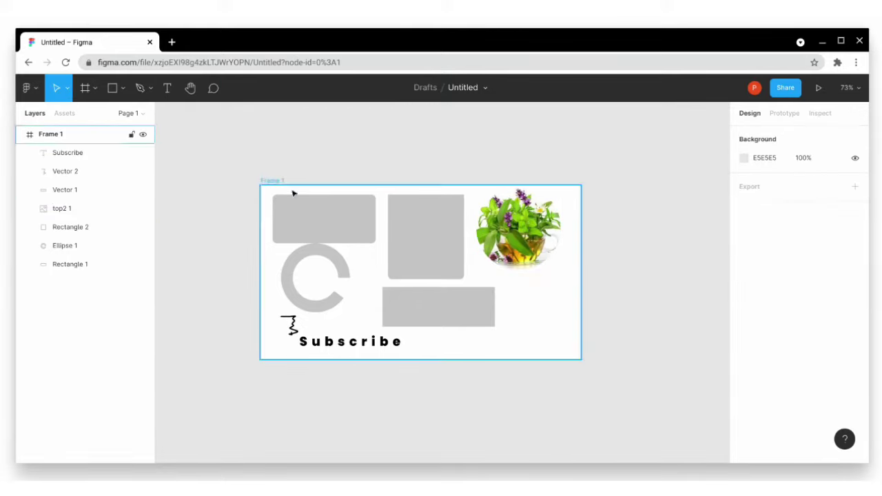
scroll(325, 238, down, 2)
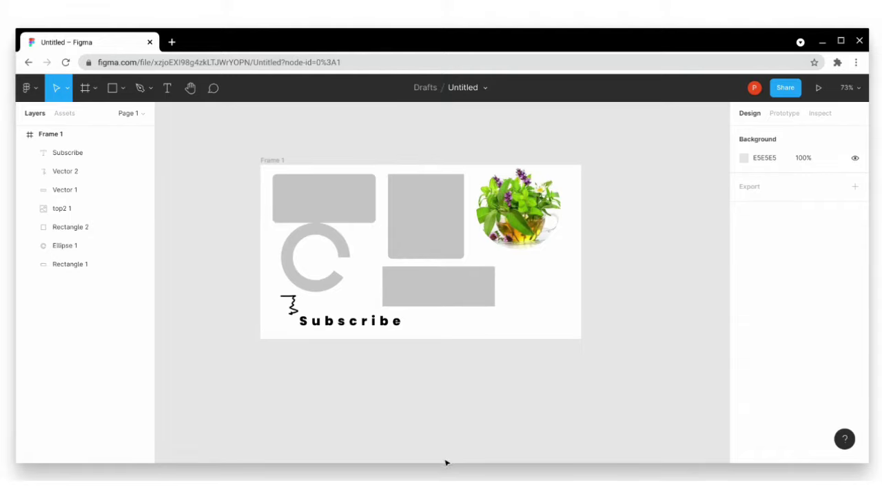
Pan the canvas and draw Frame 2 to the right of Frame 1
key(space)
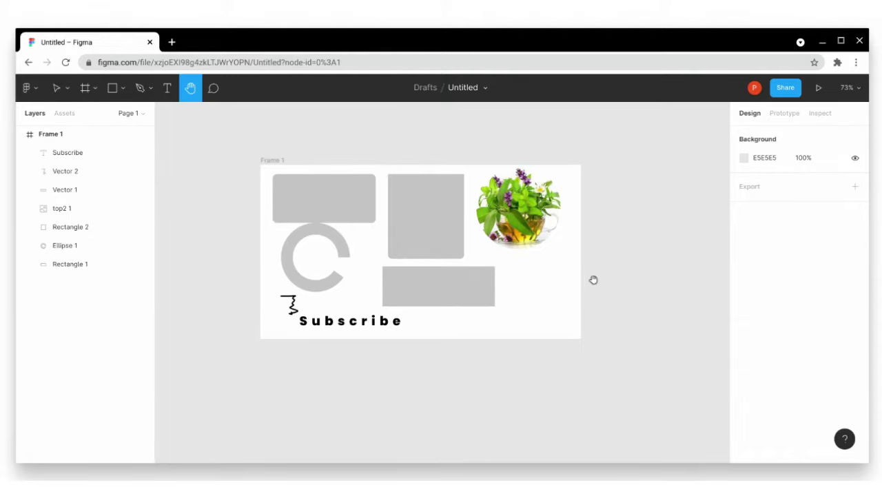
drag(592, 280, 476, 230)
click(89, 91)
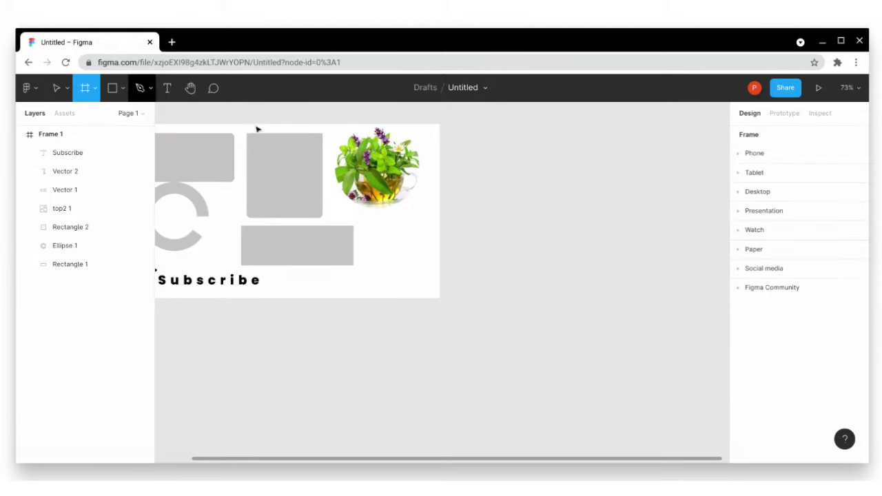
mouse_move(470, 144)
mouse_down()
mouse_move(737, 283)
mouse_move(653, 279)
mouse_up()
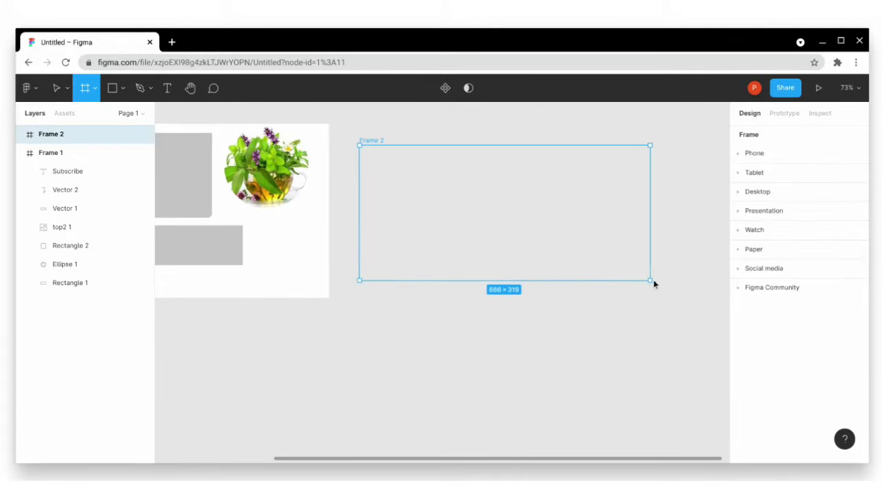
click(561, 327)
Draw a 232×96 grey rectangle inside Frame 2 at X 40, Y 48
key(r)
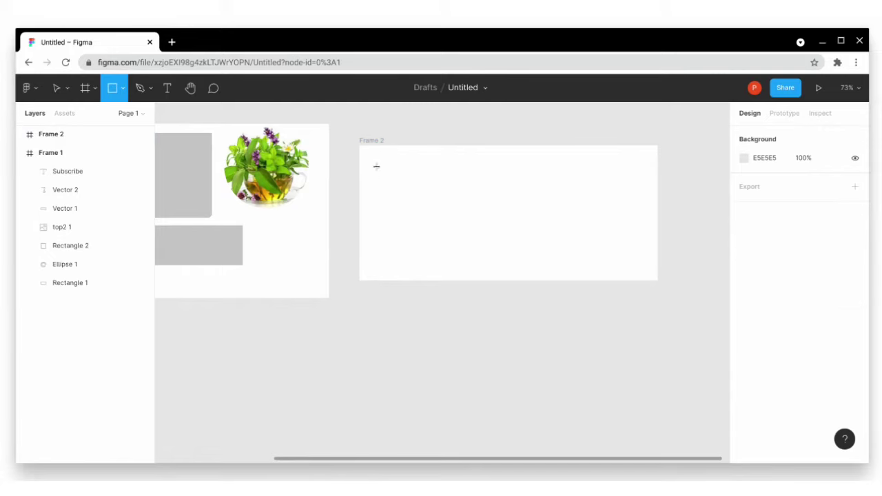
drag(377, 166, 473, 206)
ctrl+scroll(420, 195, up, 3)
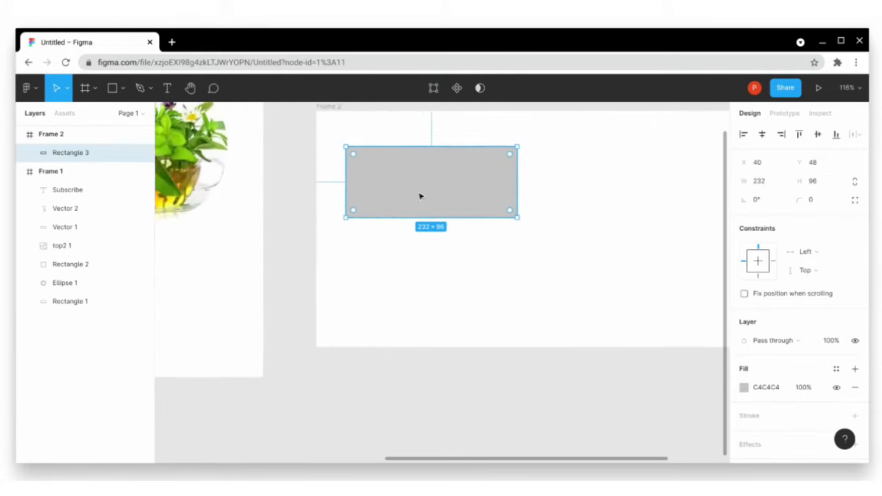
ctrl+scroll(419, 196, up, 2)
scroll(598, 279, up, 1)
click(599, 277)
click(452, 226)
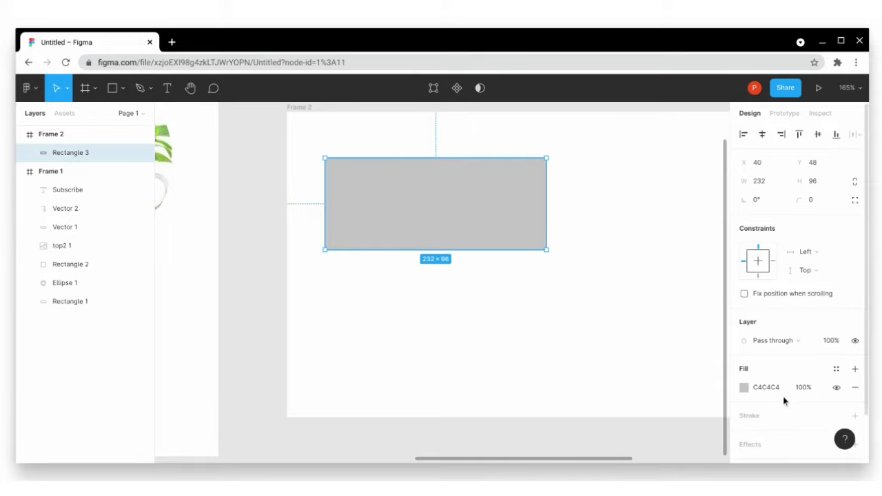
scroll(784, 400, down, 2)
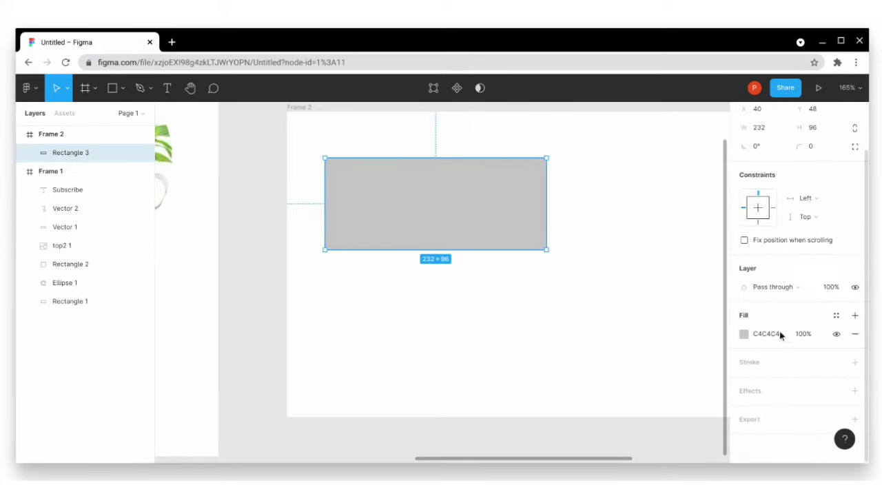
Fill Rectangle 3 with bright green 33FF00, then switch the fill to Linear gradient
click(744, 334)
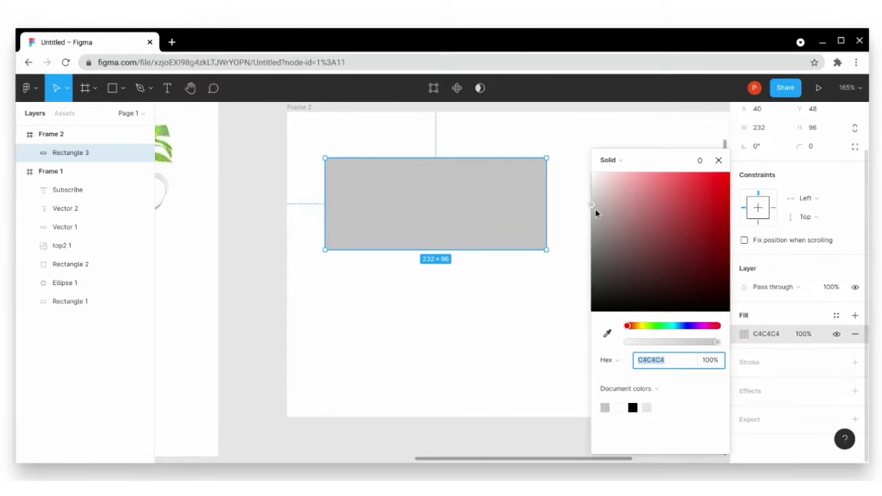
drag(634, 326, 653, 326)
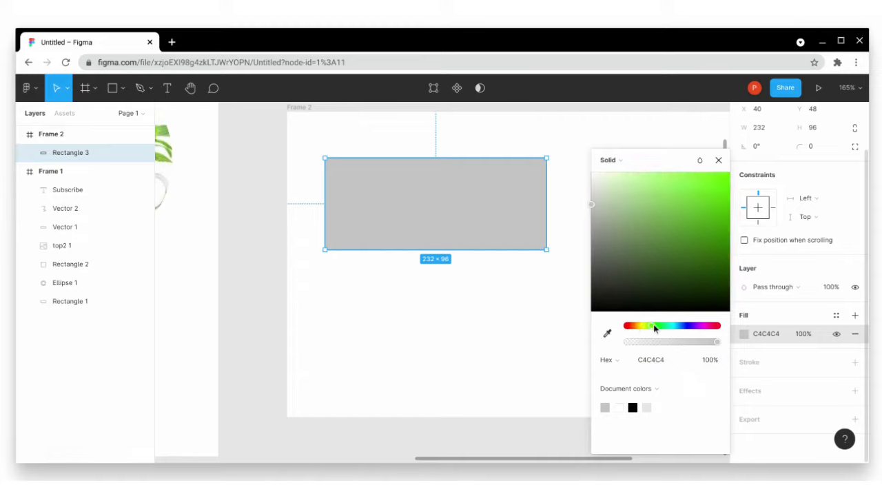
drag(637, 210, 729, 172)
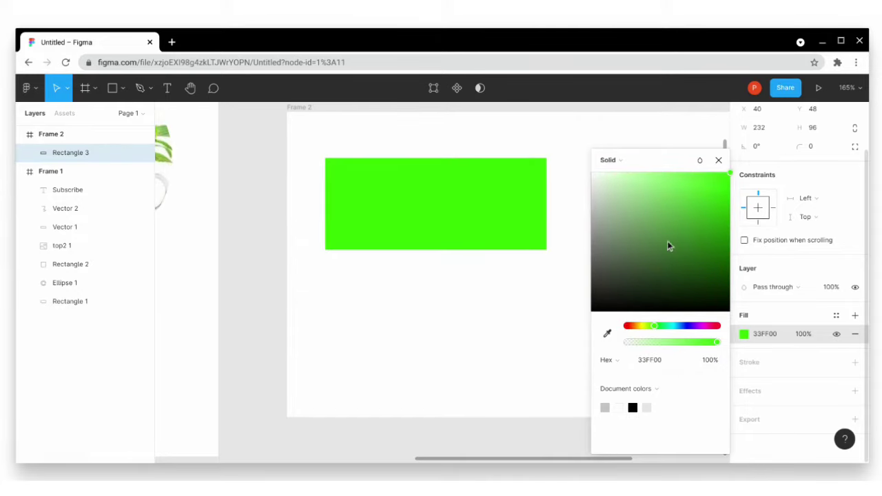
click(644, 163)
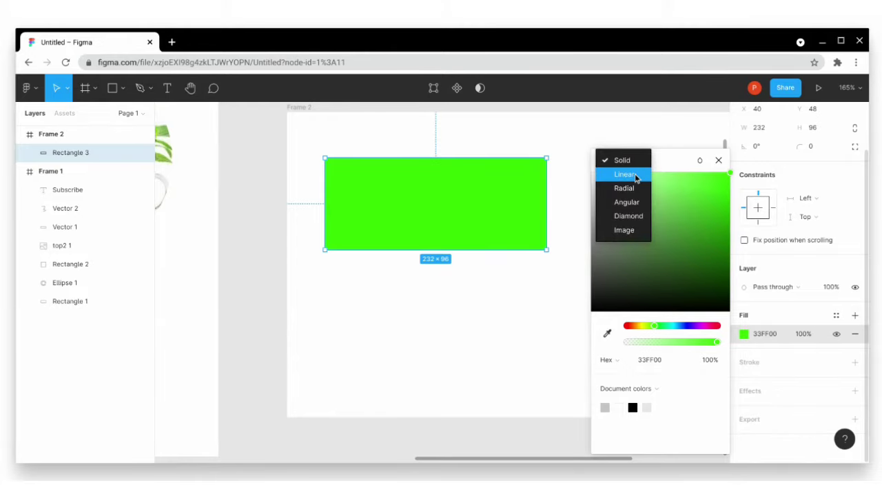
click(627, 174)
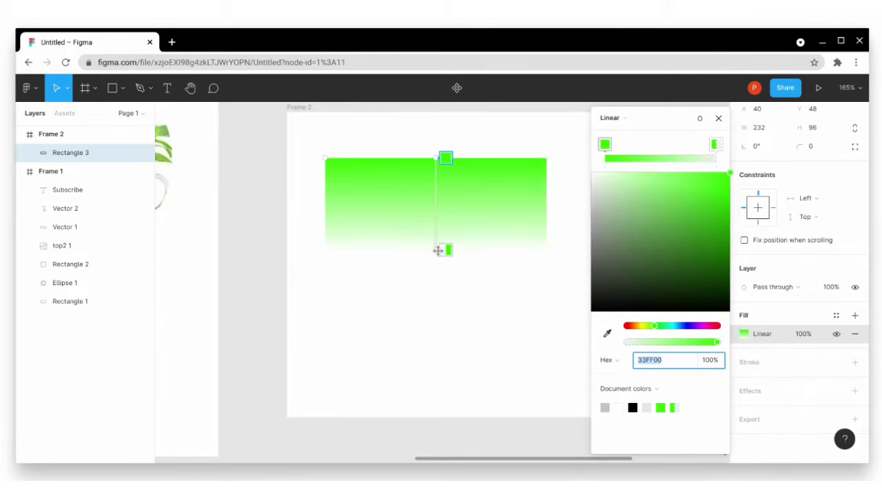
Set the gradient end stop to 100%-opacity red and the start stop to blue 0047FF
click(716, 147)
click(605, 145)
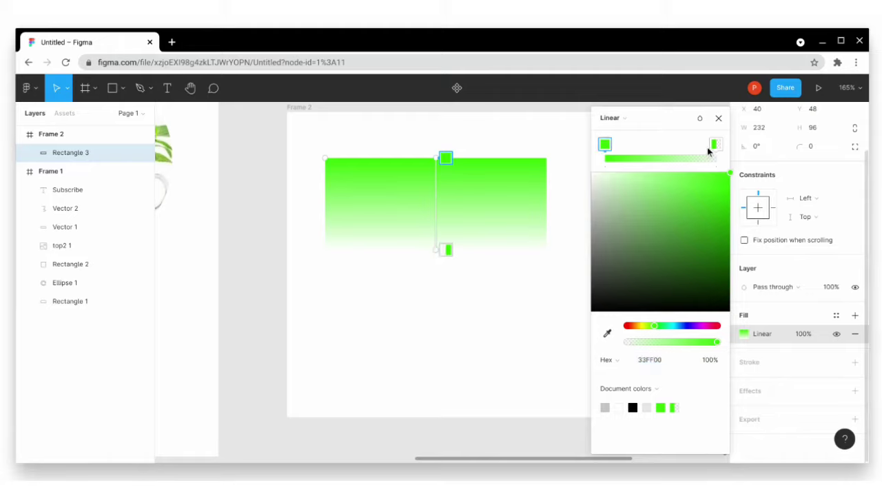
click(713, 148)
drag(656, 329, 625, 326)
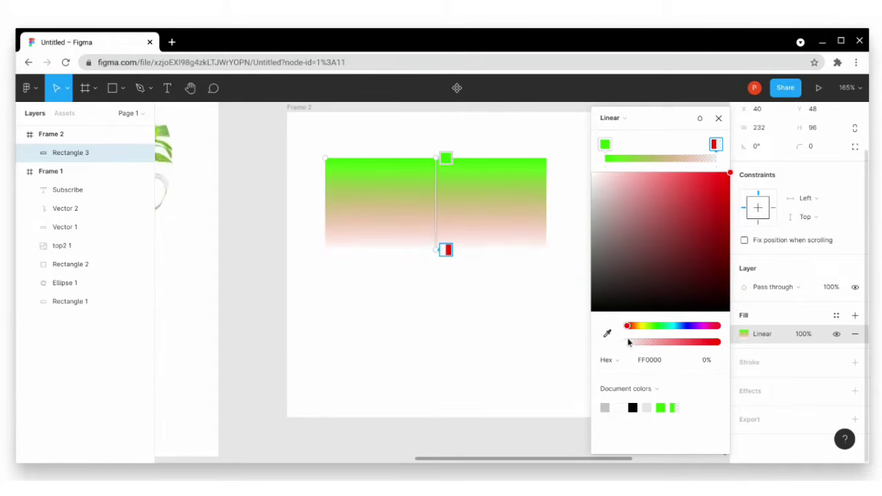
drag(628, 342, 731, 343)
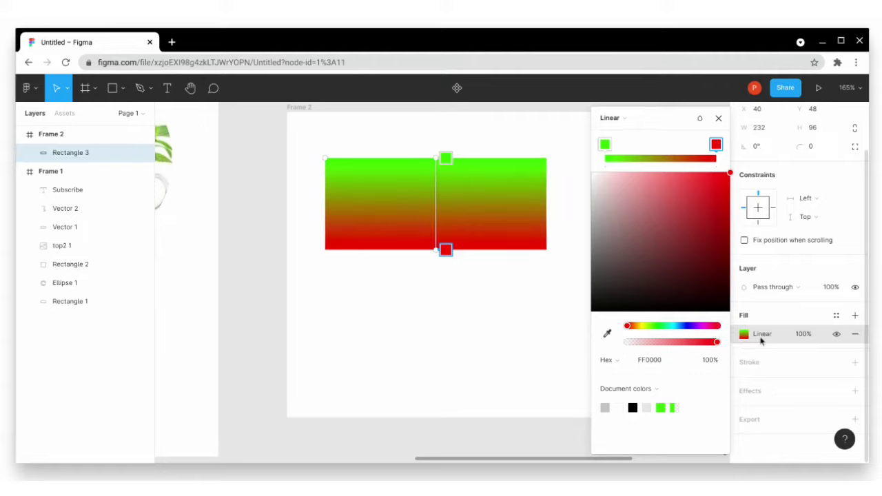
click(606, 145)
click(717, 144)
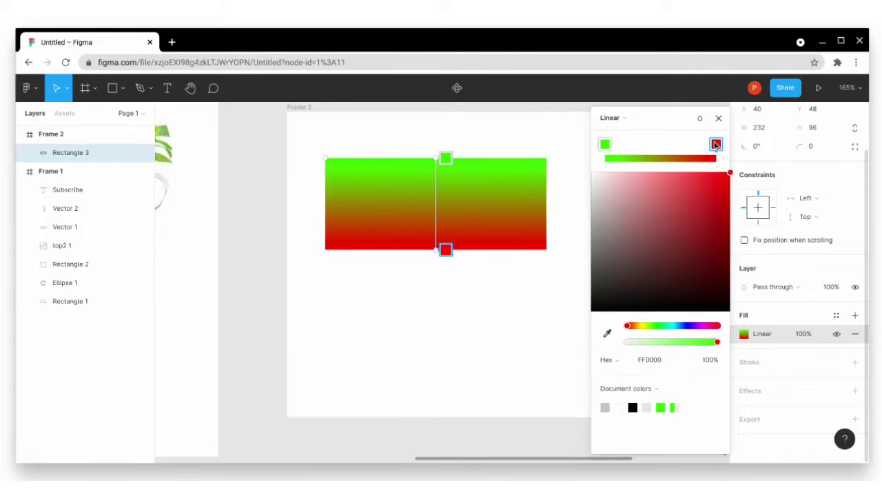
click(605, 146)
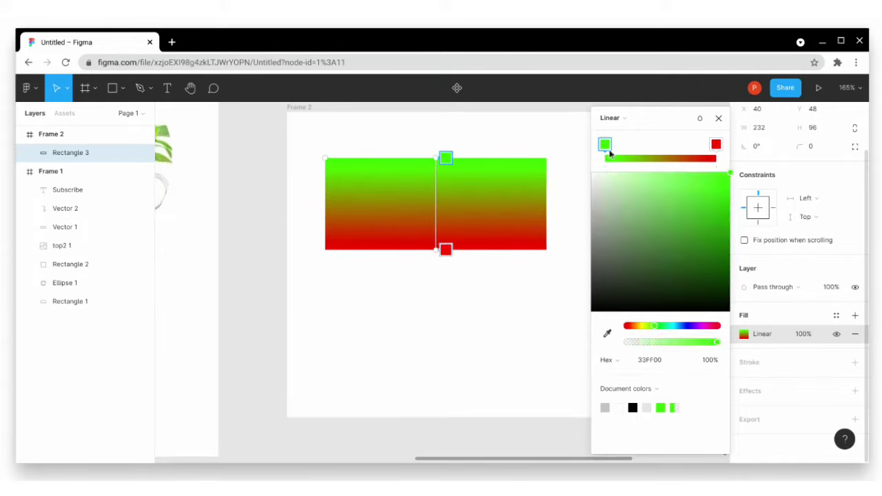
drag(655, 326, 684, 326)
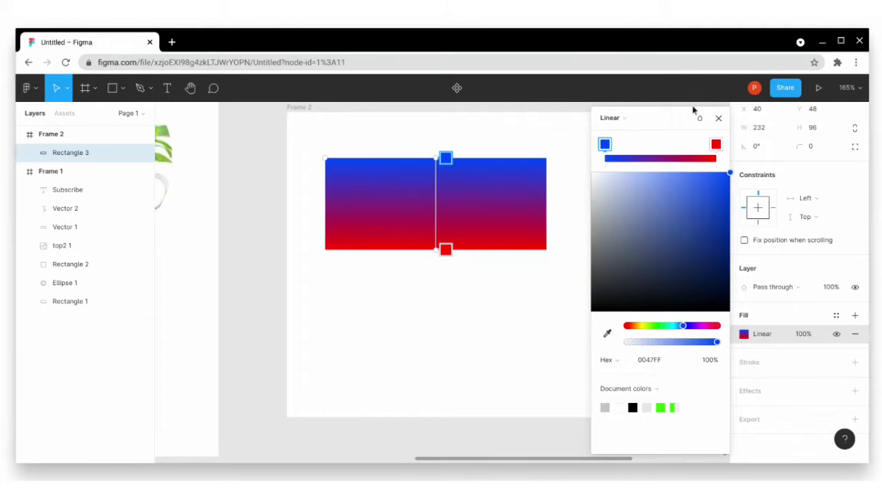
Angle the gradient diagonally from blue at top-left to red at bottom-right
scroll(523, 264, down, 2)
scroll(524, 264, down, 3)
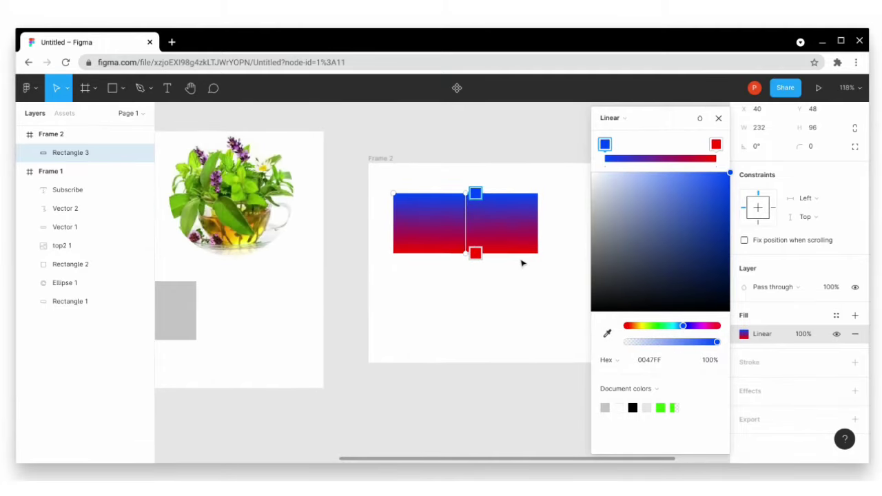
drag(474, 252, 515, 277)
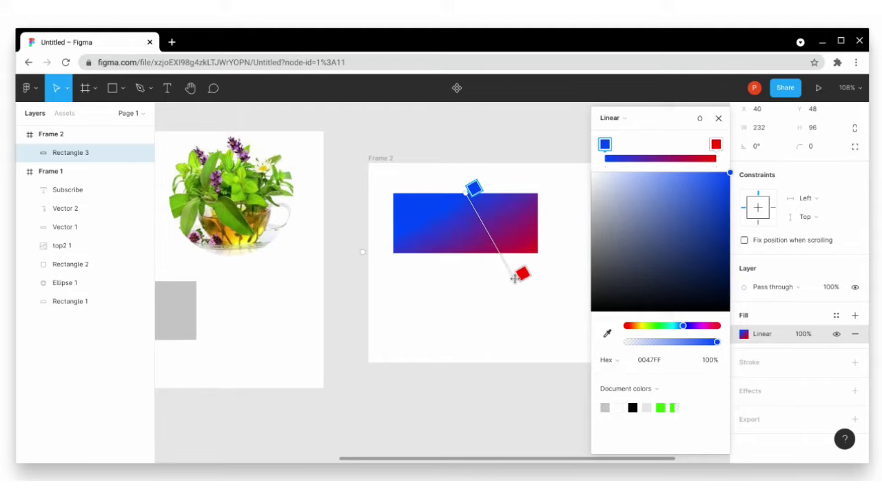
mouse_move(467, 192)
mouse_down()
mouse_move(437, 171)
mouse_move(418, 177)
mouse_up()
drag(520, 277, 533, 255)
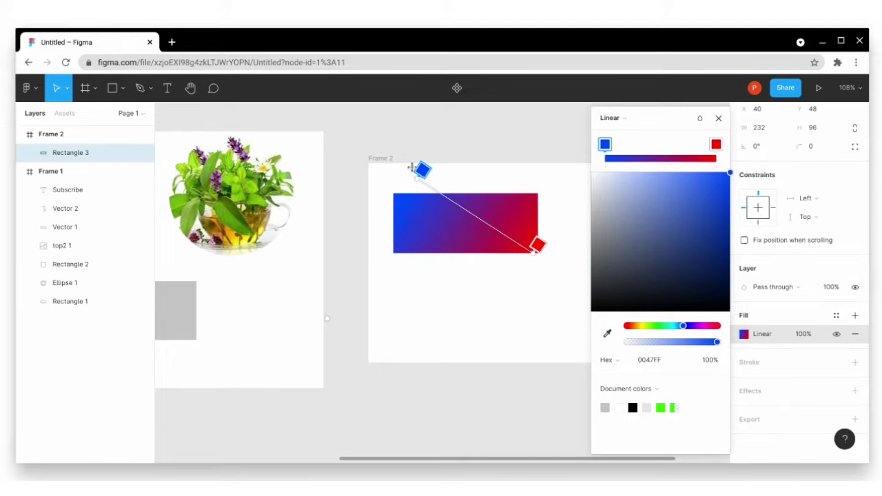
drag(419, 174, 405, 158)
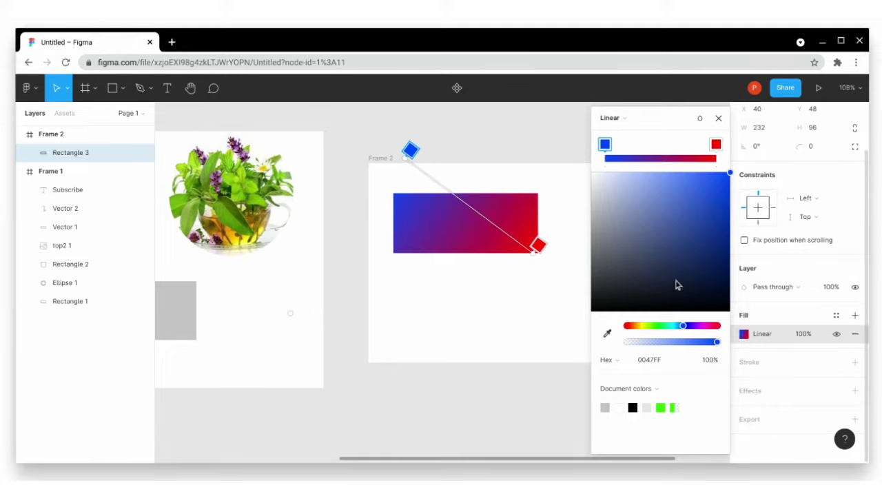
Lower the red end stop's opacity to 71% and nudge the gradient stop positions
click(715, 144)
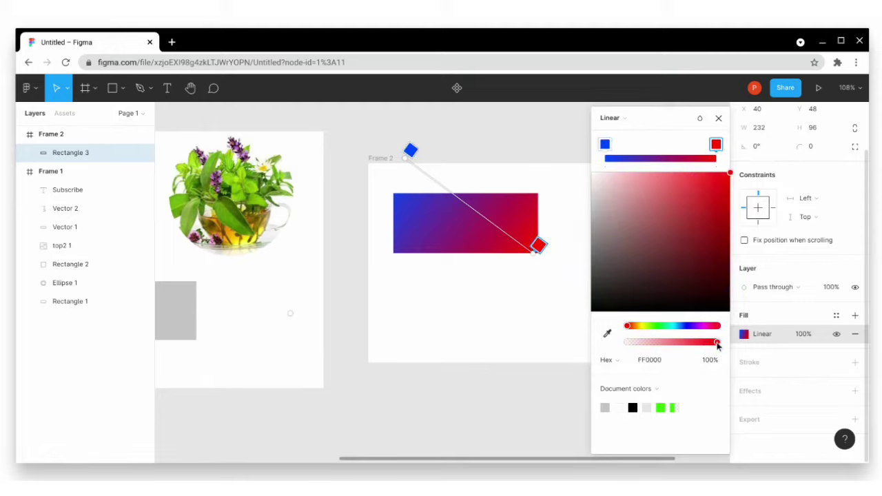
drag(717, 342, 691, 343)
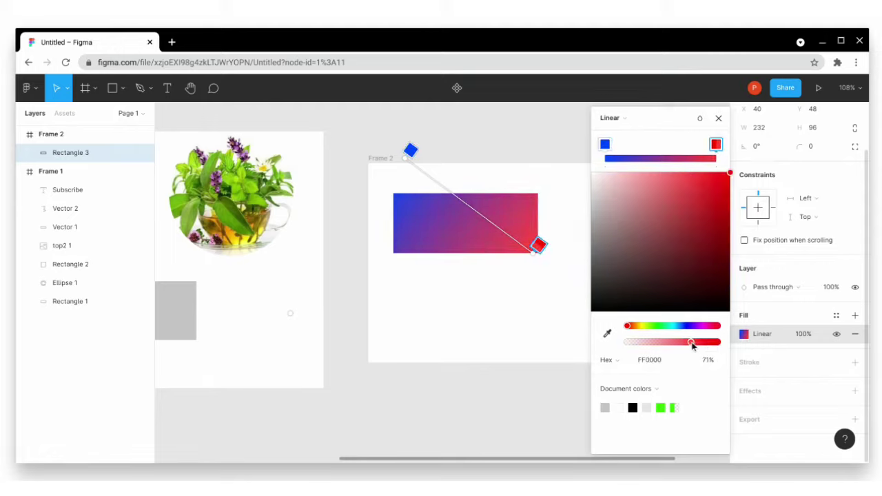
click(621, 122)
click(621, 121)
mouse_move(717, 145)
mouse_down()
mouse_move(598, 149)
mouse_move(724, 148)
mouse_move(658, 147)
mouse_move(716, 145)
mouse_up()
mouse_move(605, 144)
mouse_down()
mouse_move(680, 145)
mouse_move(605, 145)
mouse_up()
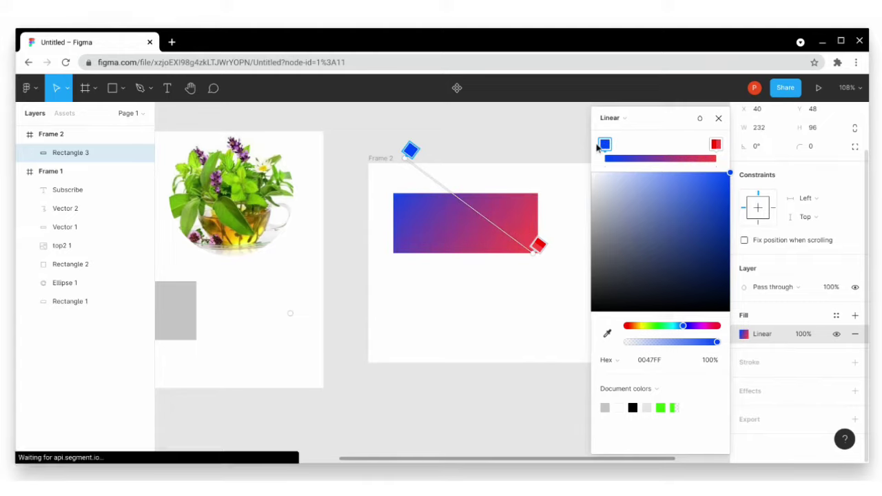
click(625, 118)
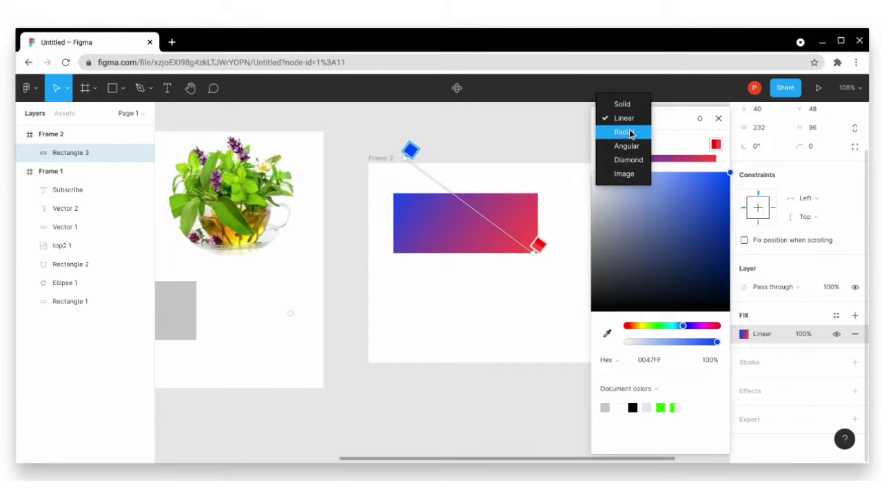
Make Rectangle 3's fill a radial gradient: faded blue 0047FF centre at 35%, red FF0000 at 71%
click(630, 132)
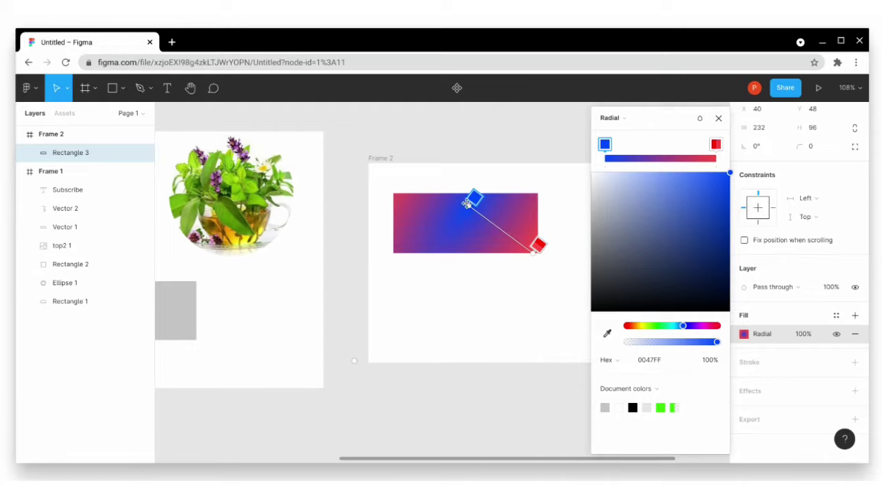
drag(467, 209, 468, 223)
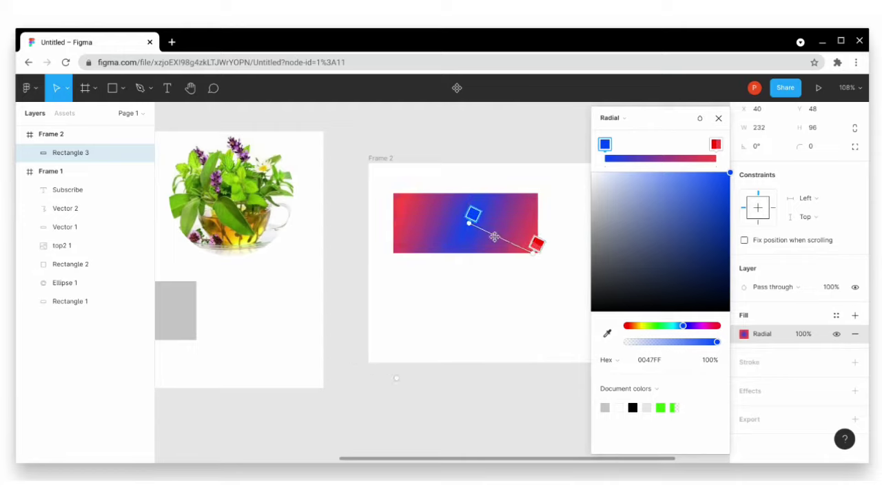
drag(704, 338, 697, 339)
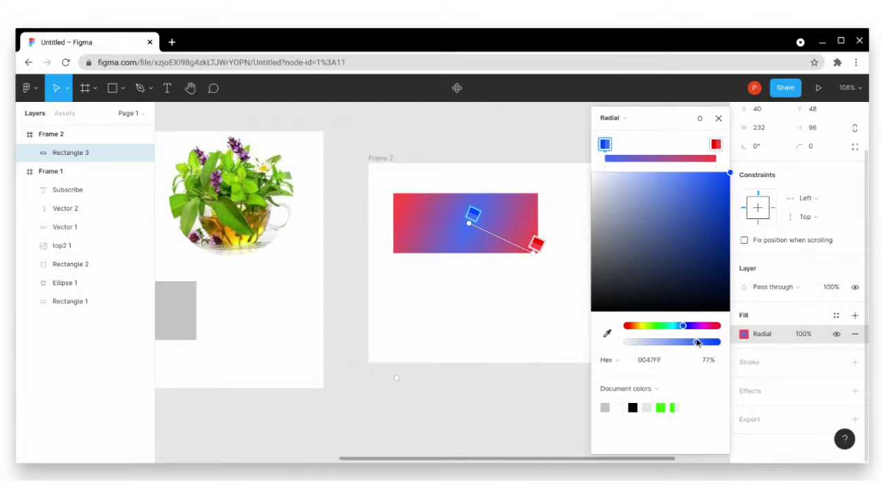
mouse_move(538, 246)
mouse_down()
mouse_move(555, 257)
mouse_move(491, 225)
mouse_move(532, 284)
mouse_move(534, 274)
mouse_up()
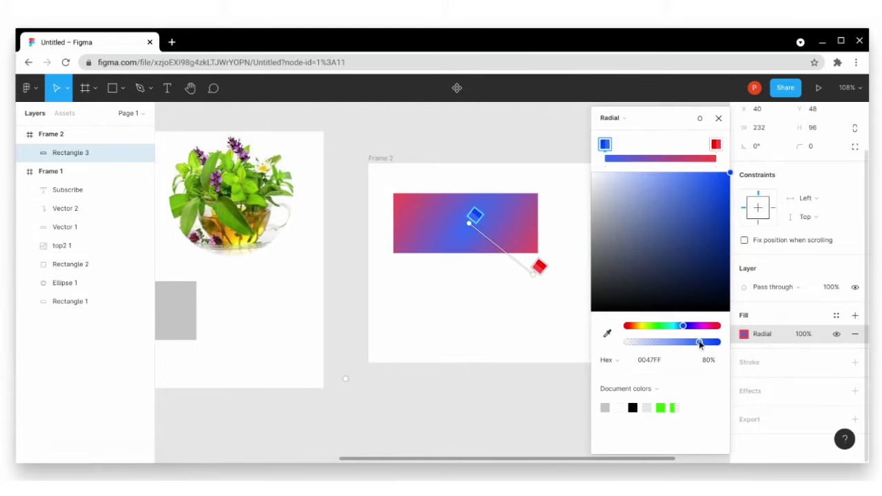
drag(699, 344, 661, 342)
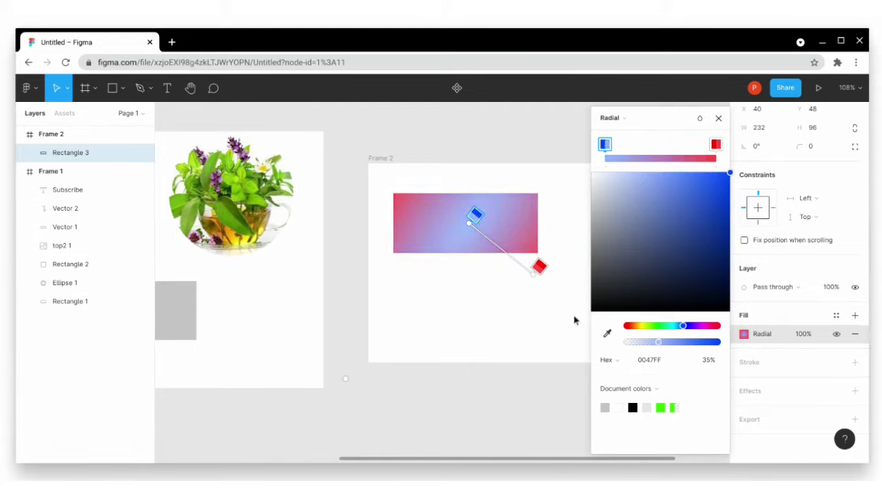
click(533, 271)
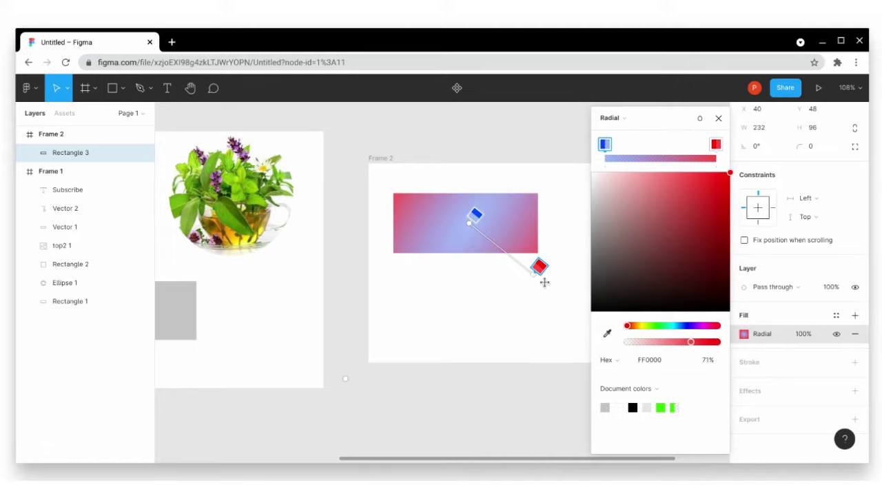
drag(537, 269, 516, 245)
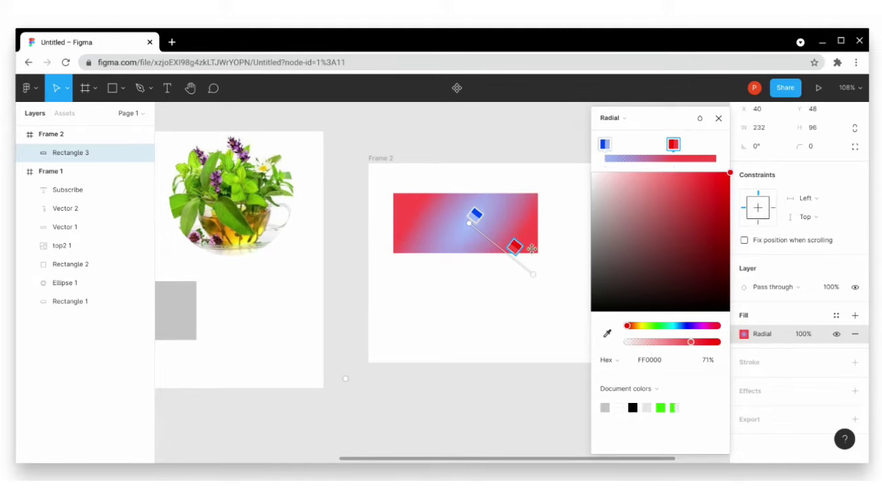
mouse_move(469, 223)
mouse_down()
mouse_move(472, 213)
mouse_move(485, 220)
mouse_move(465, 213)
mouse_up()
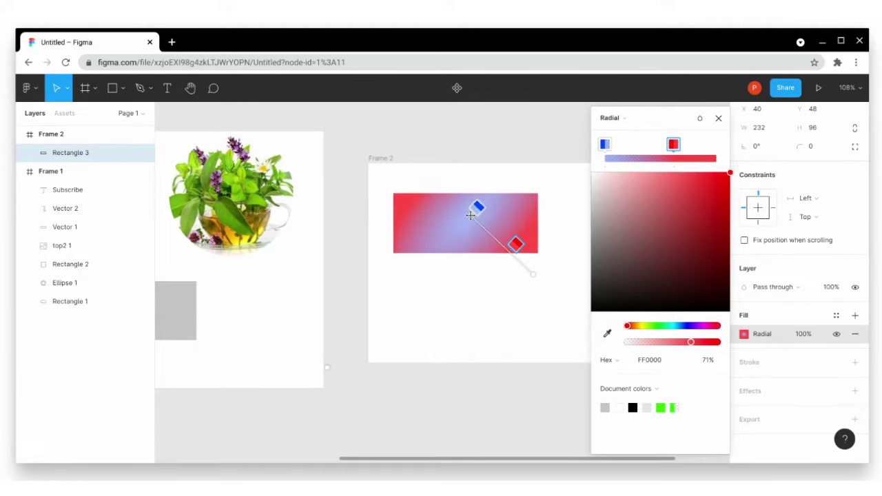
click(610, 118)
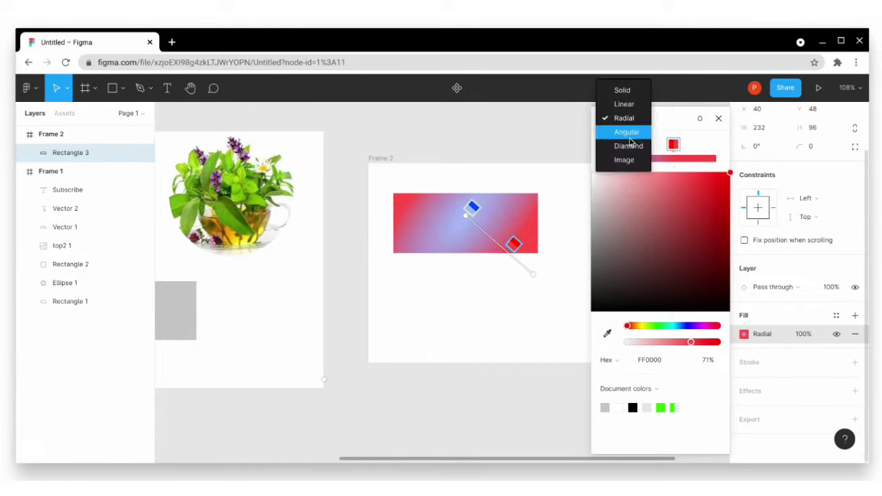
Try an angular gradient fill, rotating it and centring it inside the rectangle
click(627, 132)
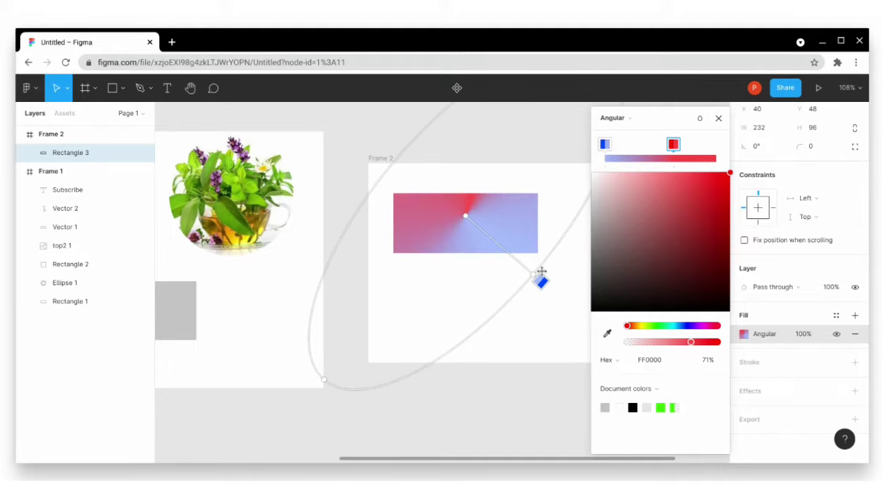
drag(534, 277, 482, 279)
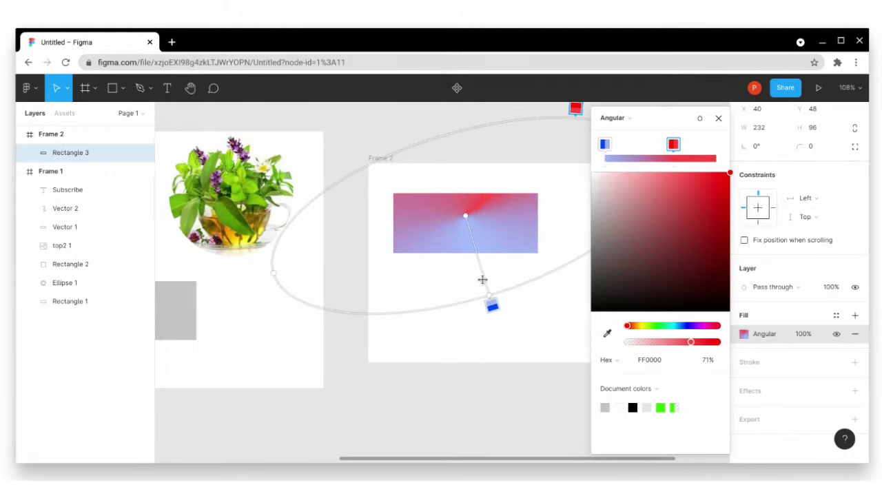
drag(467, 215, 472, 232)
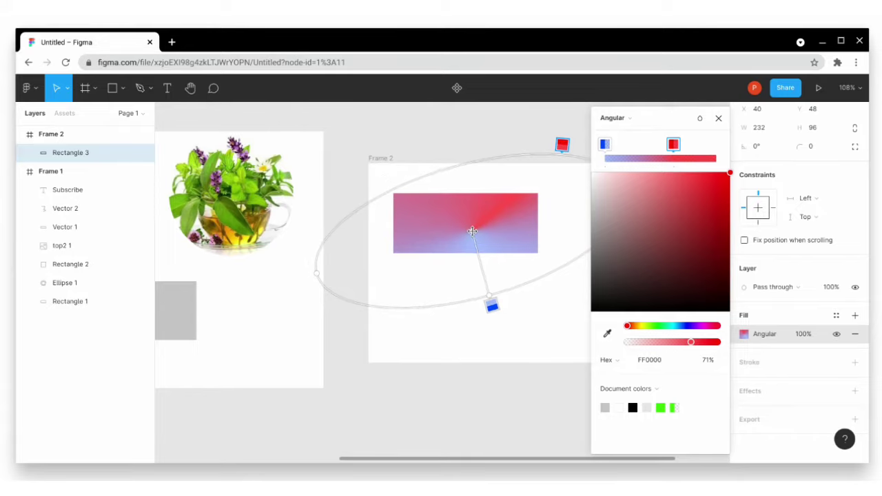
drag(488, 295, 456, 283)
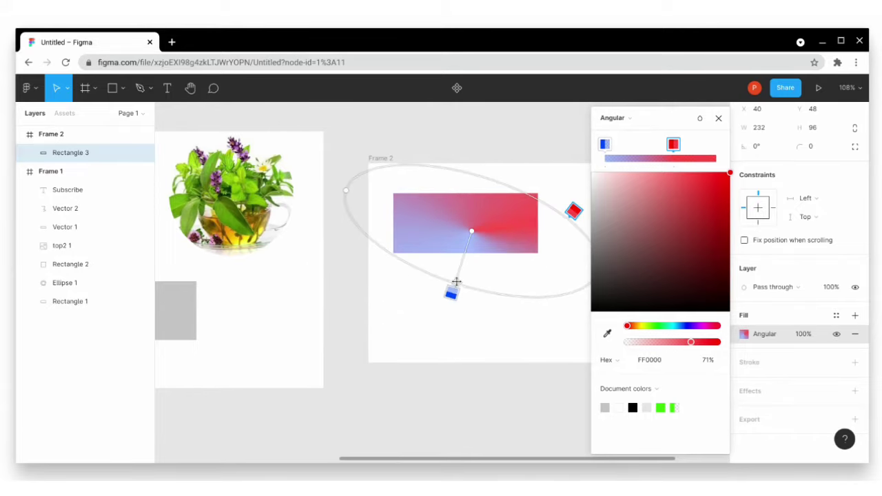
Switch to a diamond gradient with a blue centre inside the rectangle and red edges
click(610, 118)
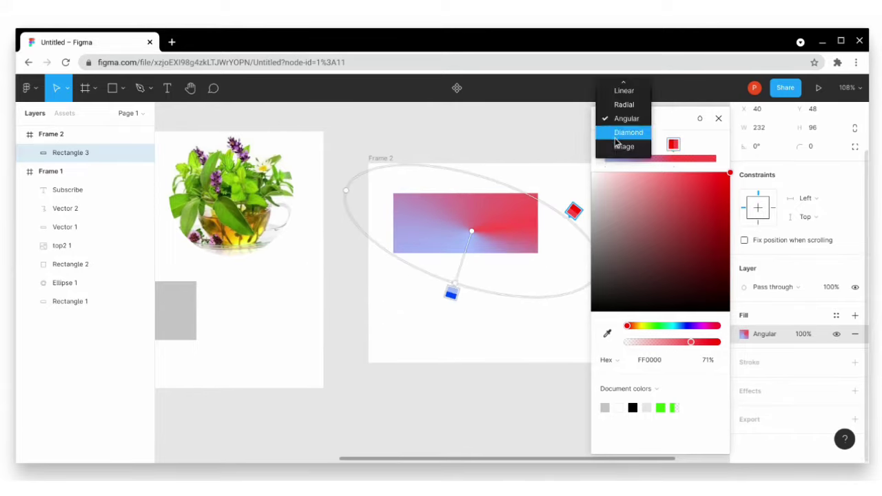
click(618, 133)
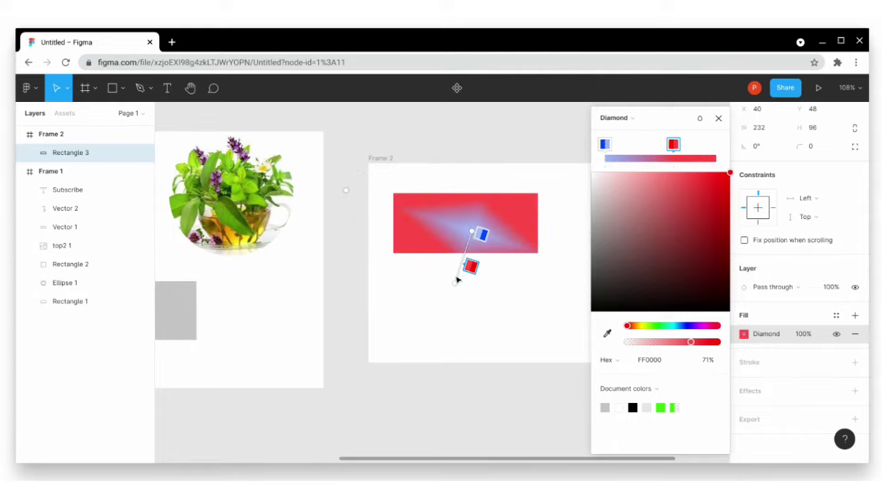
mouse_move(454, 282)
mouse_down()
mouse_move(468, 289)
mouse_move(469, 280)
mouse_up()
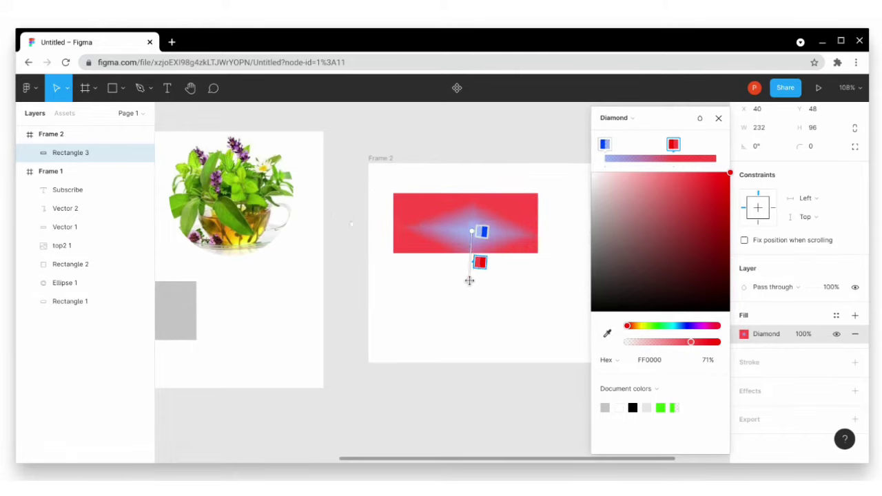
drag(472, 231, 470, 227)
click(635, 119)
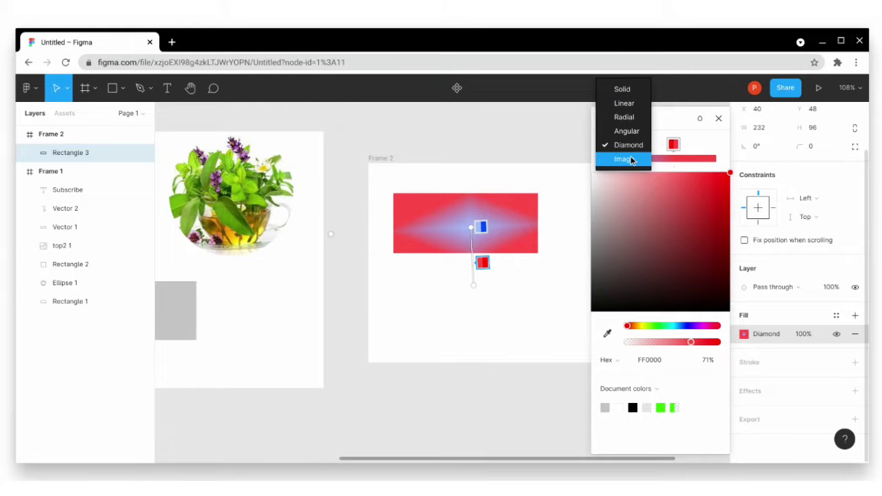
Set a diagonal linear gradient from fully opaque blue 0047FF at top-left to red at bottom-right
click(625, 103)
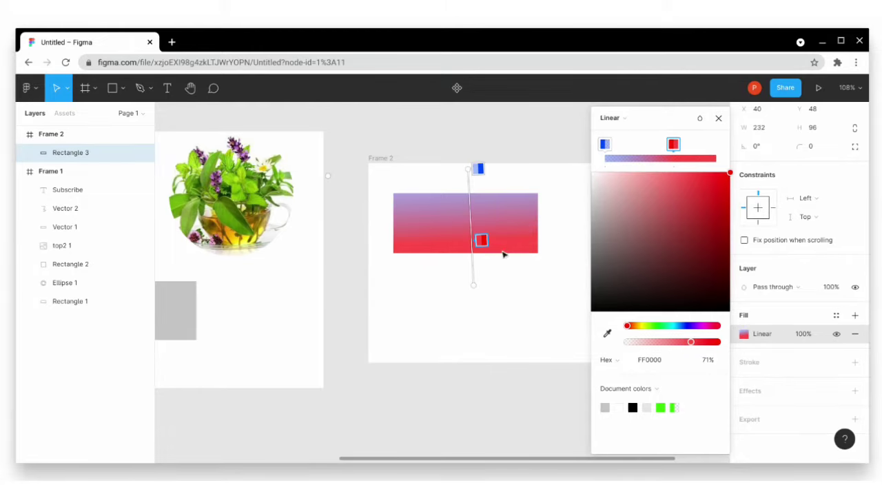
drag(474, 285, 476, 293)
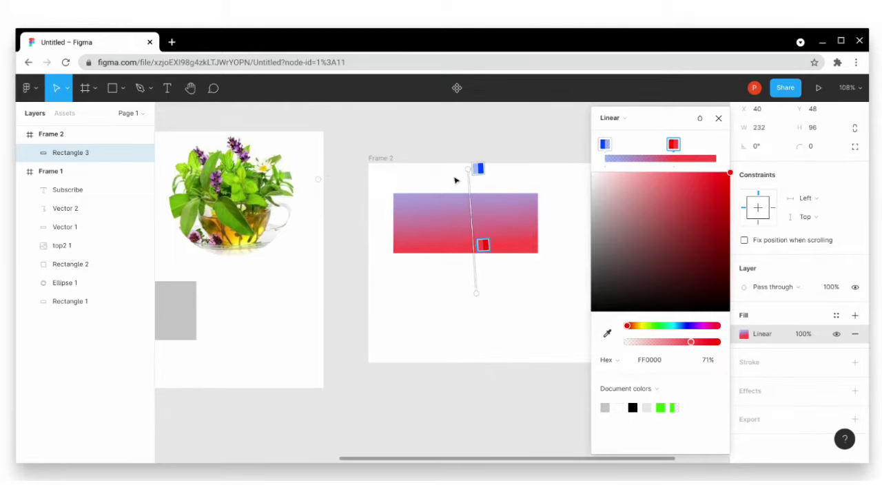
drag(467, 166, 465, 173)
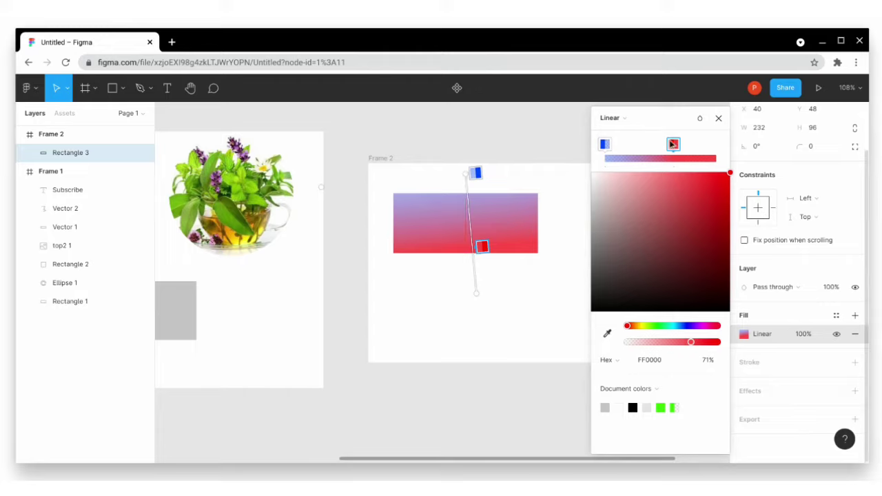
drag(673, 144, 717, 144)
click(604, 144)
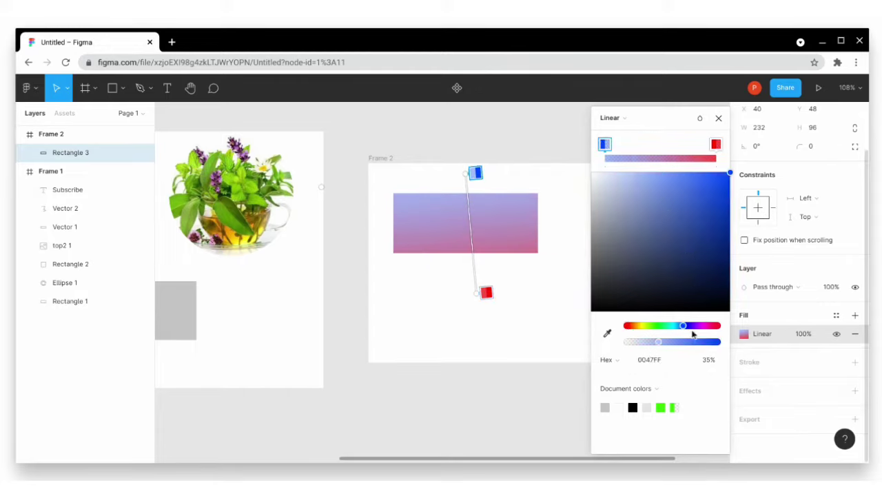
drag(666, 348, 742, 344)
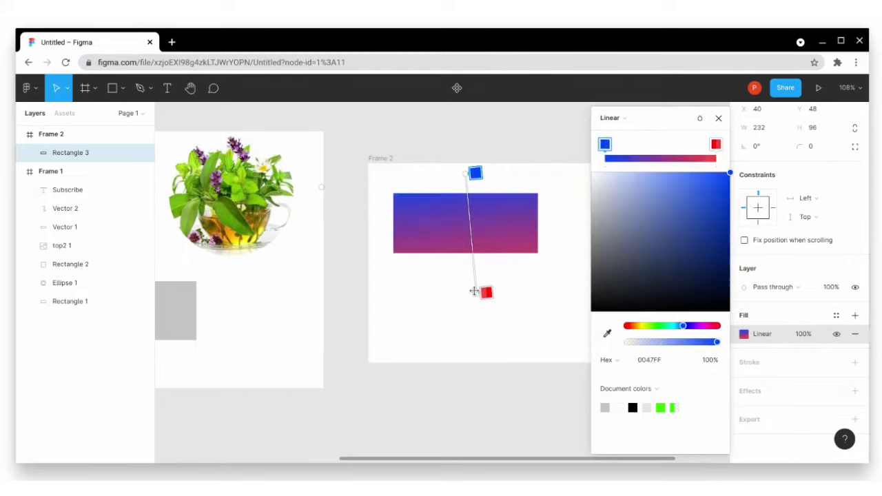
drag(476, 293, 512, 275)
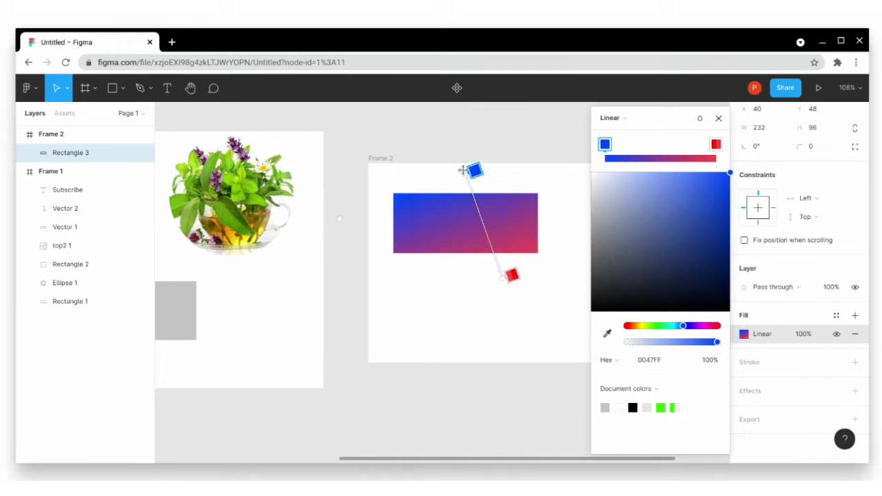
drag(463, 170, 428, 166)
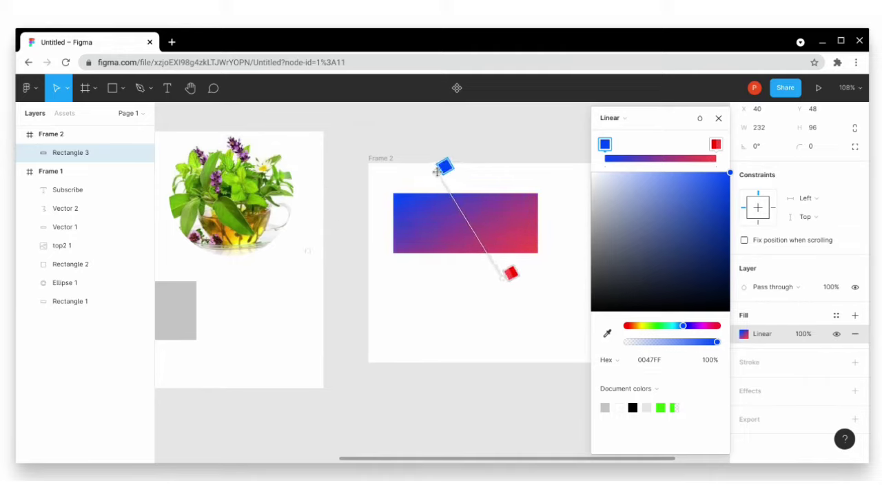
click(718, 118)
click(638, 229)
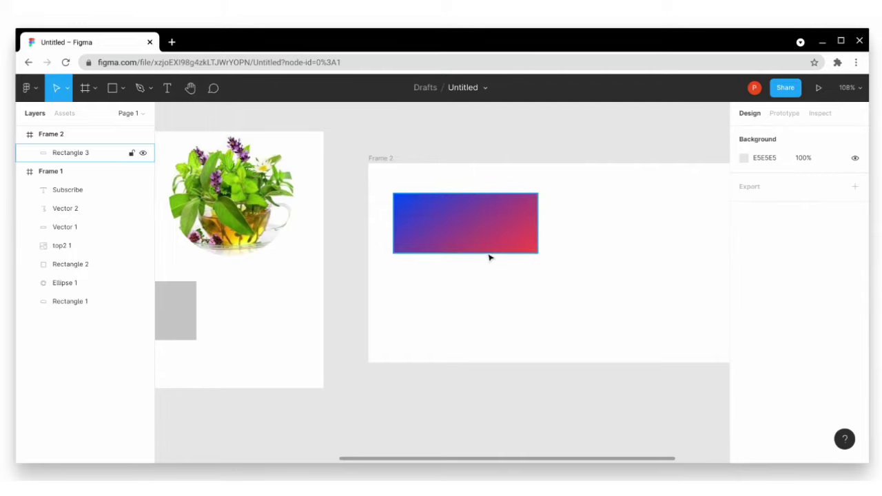
Add a Drop shadow effect to the gradient rectangle Rectangle 3
scroll(537, 258, up, 3)
scroll(545, 270, up, 2)
scroll(496, 270, up, 1)
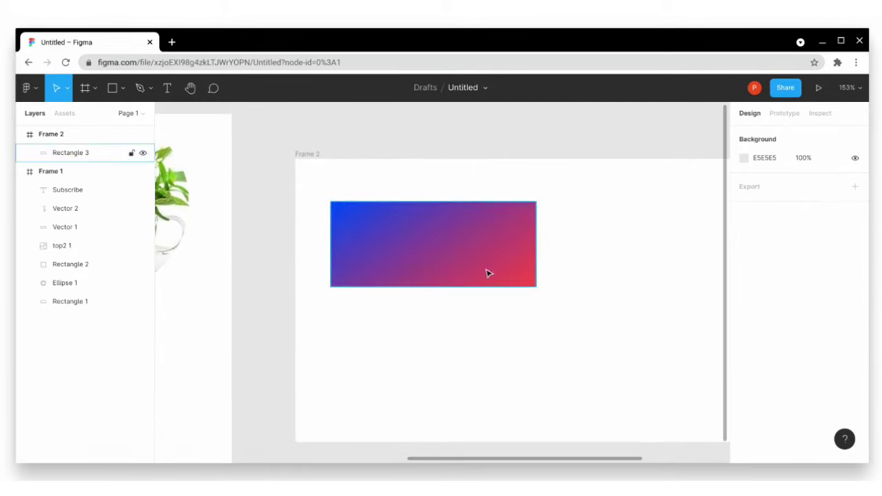
click(487, 271)
scroll(813, 384, down, 2)
scroll(818, 384, down, 1)
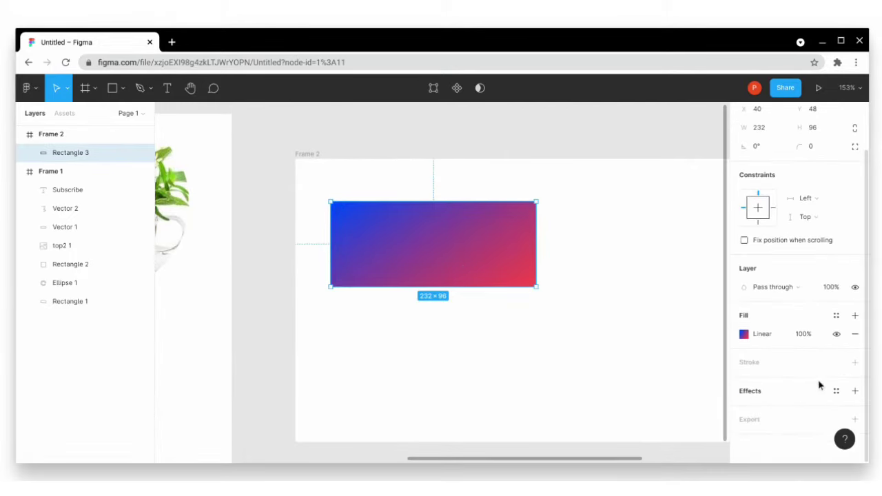
click(854, 391)
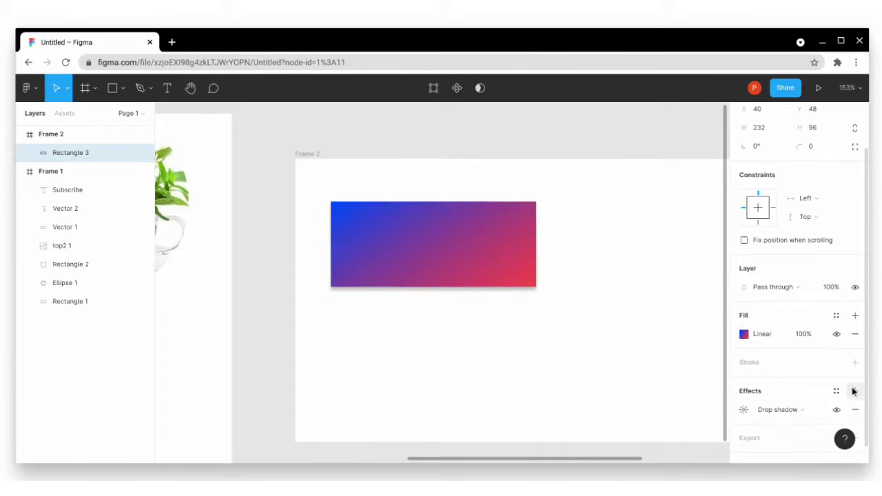
click(612, 337)
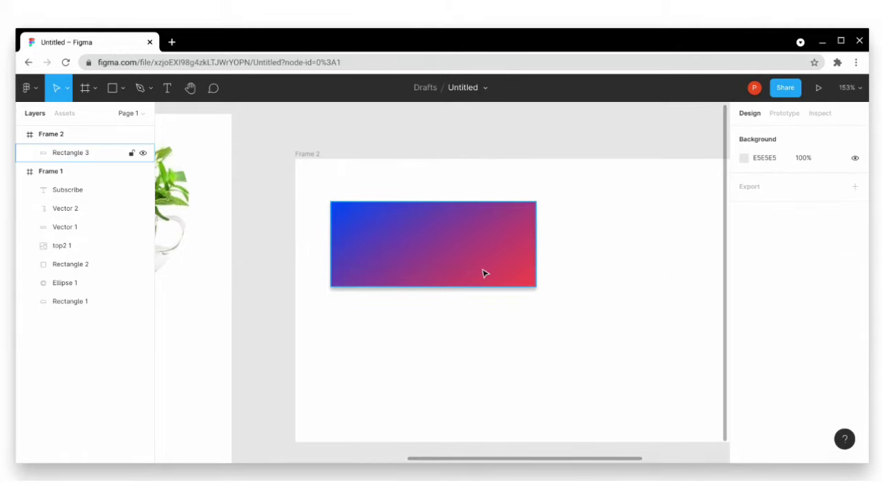
click(521, 270)
scroll(826, 345, down, 2)
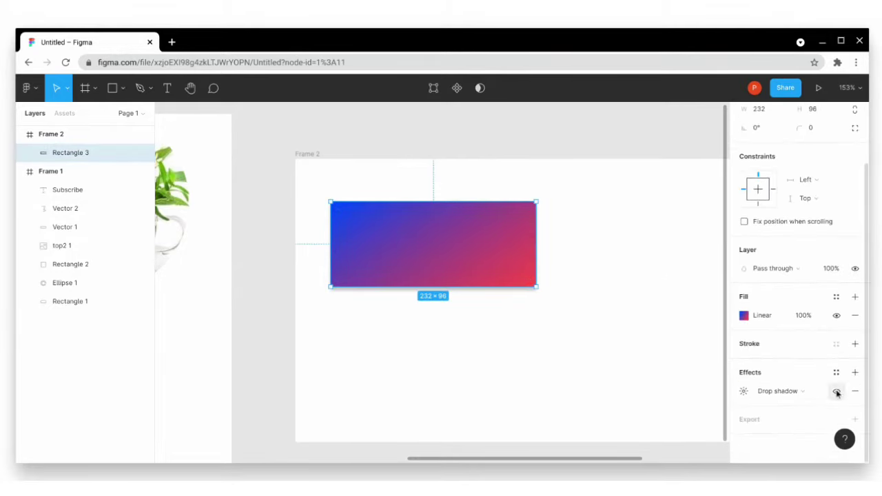
Set the drop shadow offset to X 5 and Y 5
click(745, 391)
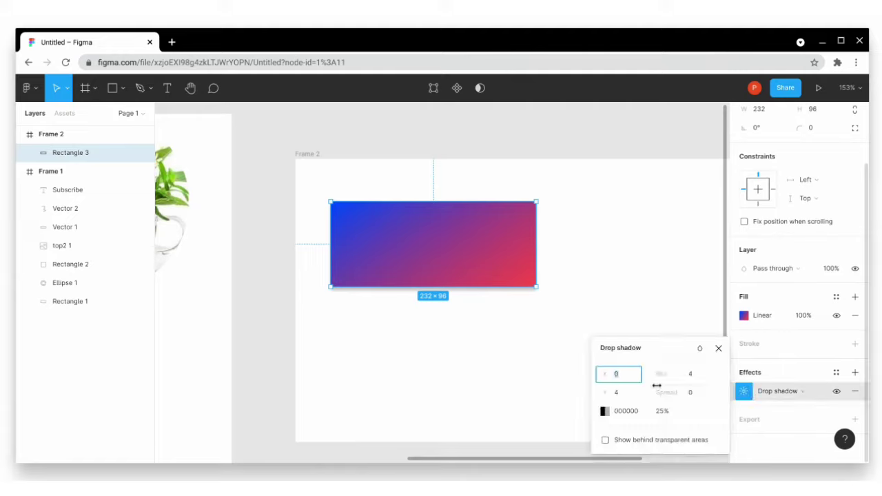
text(5)
key(Return)
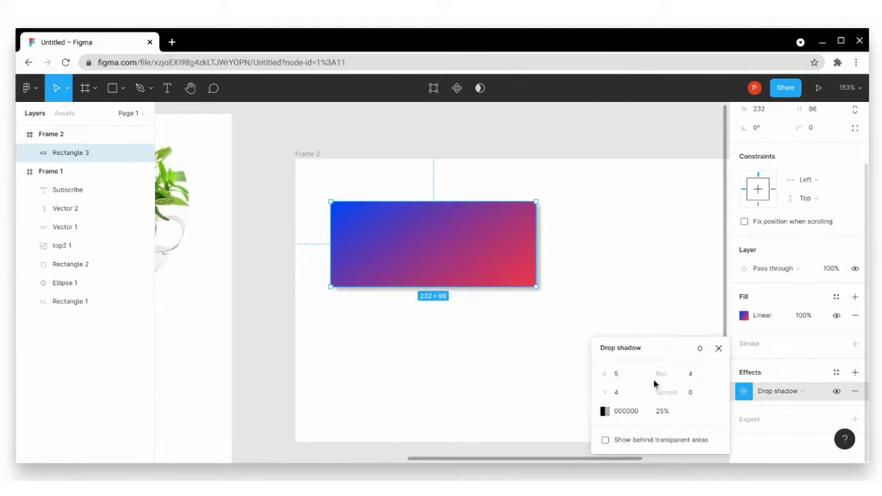
click(617, 395)
text(5)
key(Return)
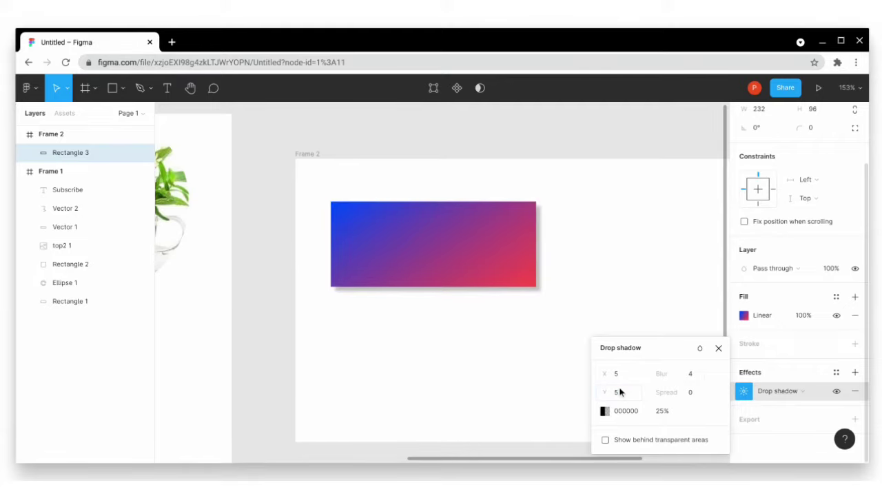
Set the shadow blur to 8 and its opacity to 35%
click(699, 376)
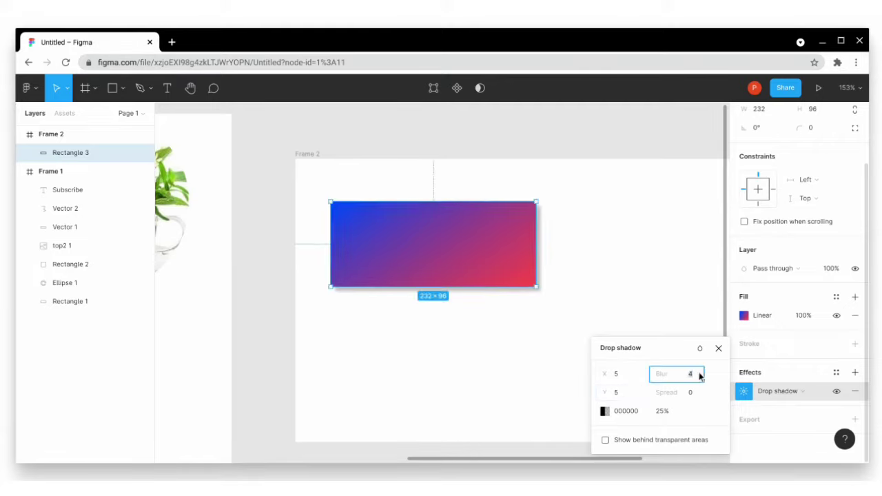
text(10)
key(Return)
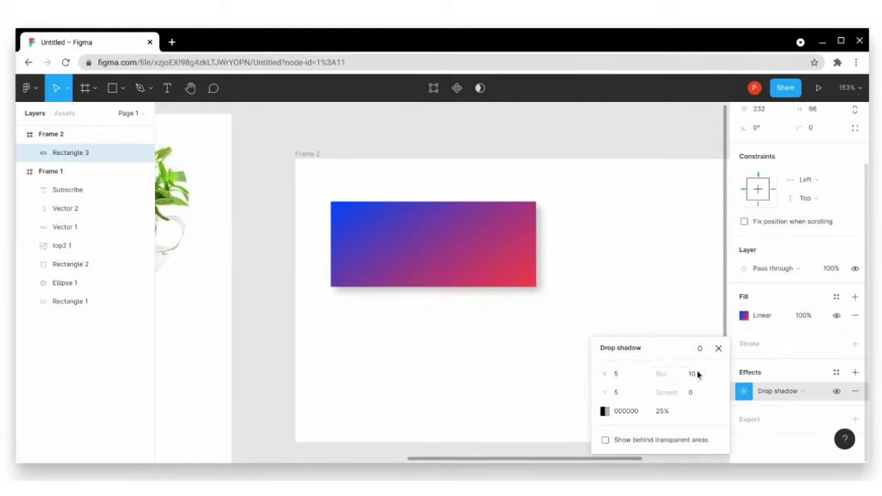
click(697, 374)
text(8)
key(Return)
click(671, 414)
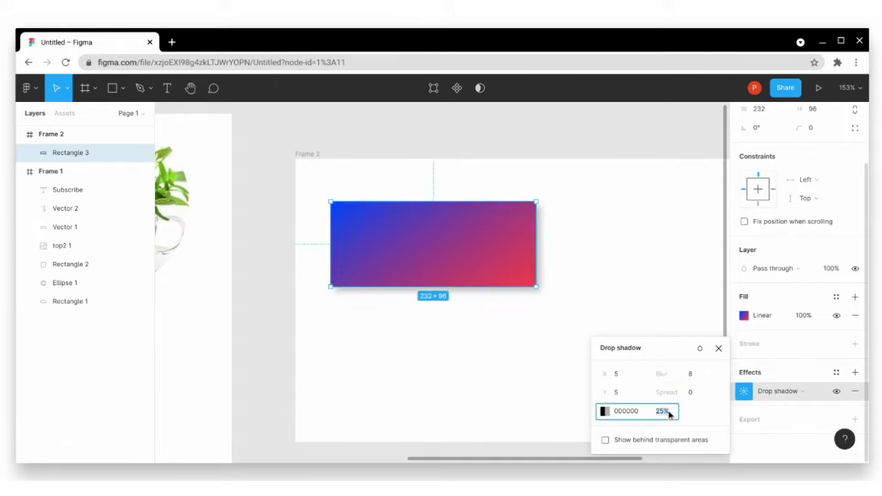
text(35)
key(Return)
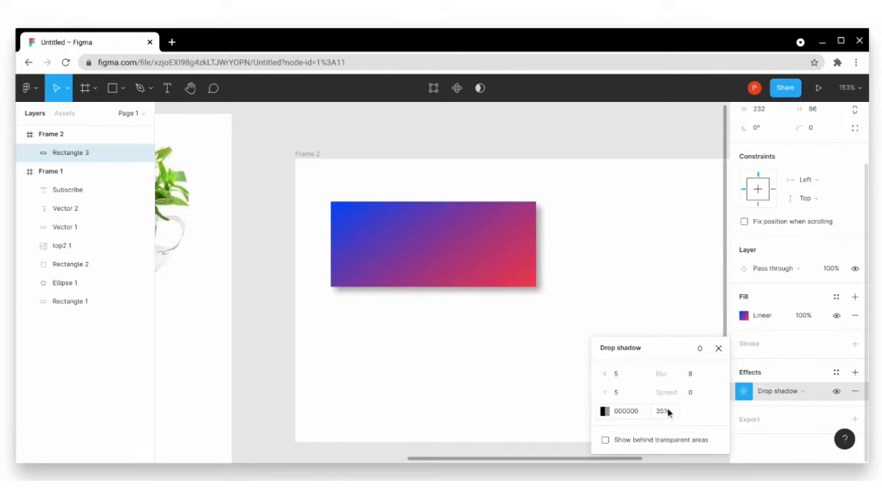
click(719, 348)
Zoom around Frame 2, briefly selecting the gradient rectangle to inspect its shadow
click(613, 295)
scroll(620, 269, down, 1)
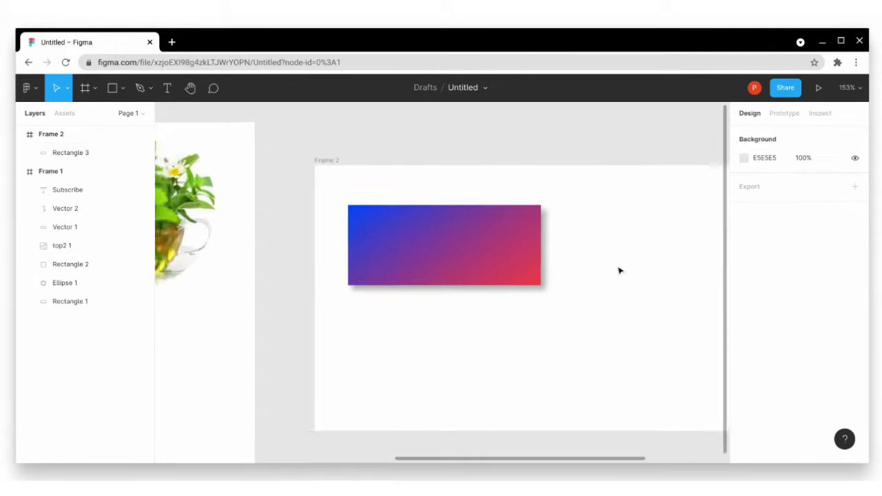
scroll(618, 274, down, 3)
scroll(618, 273, up, 2)
scroll(612, 273, up, 2)
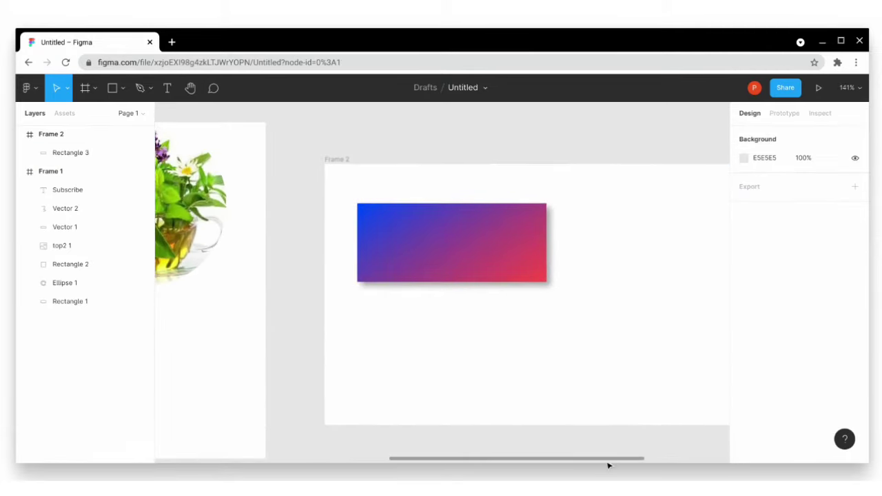
drag(608, 460, 616, 460)
scroll(604, 299, down, 2)
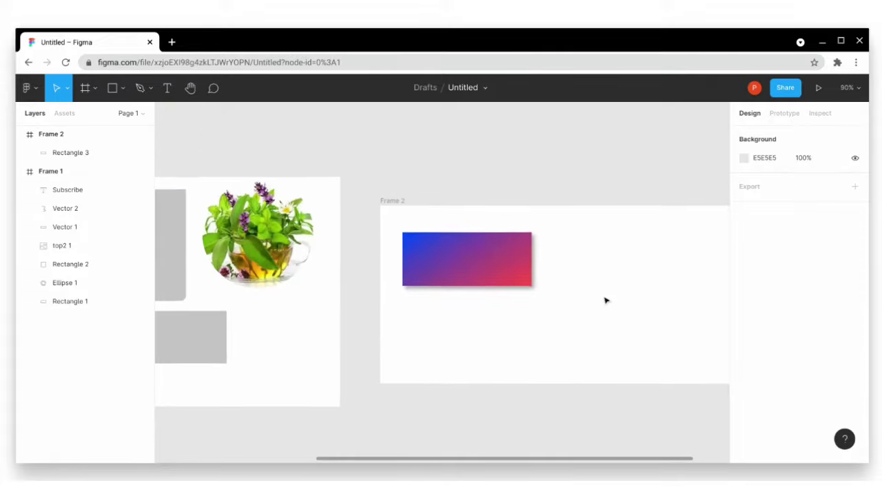
scroll(606, 299, down, 3)
scroll(605, 300, up, 2)
scroll(605, 301, up, 2)
scroll(605, 300, up, 1)
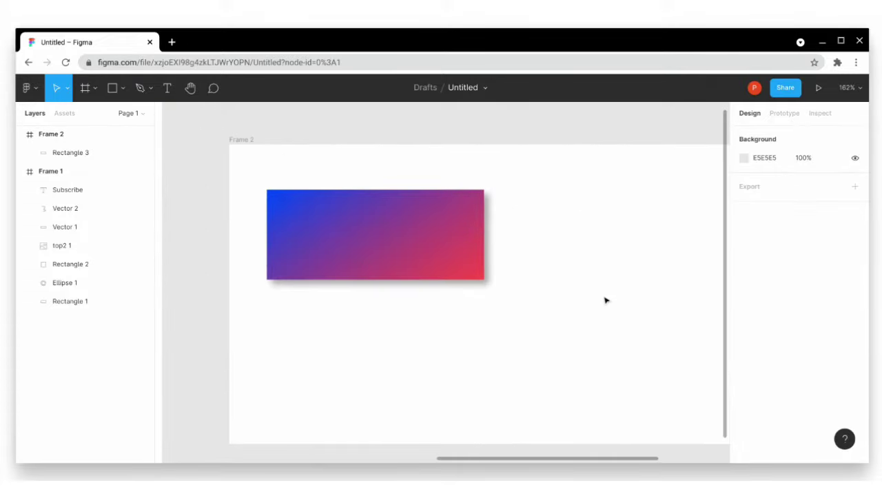
click(386, 249)
scroll(774, 390, down, 2)
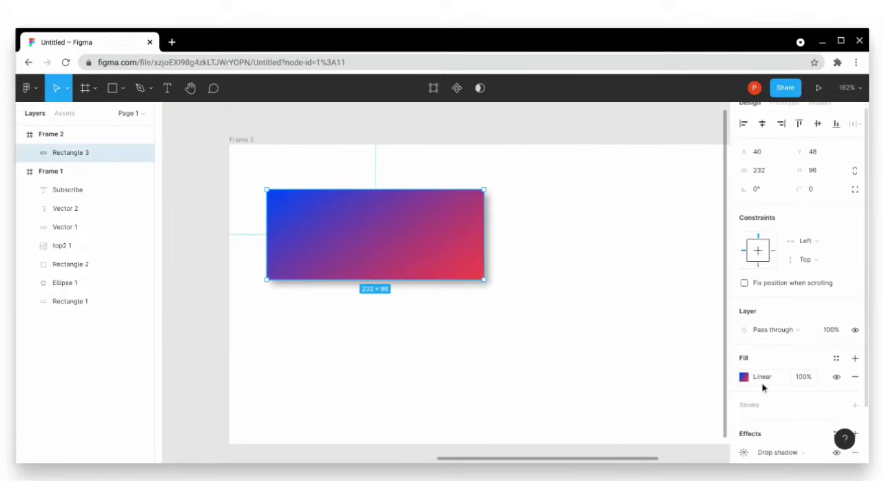
click(549, 370)
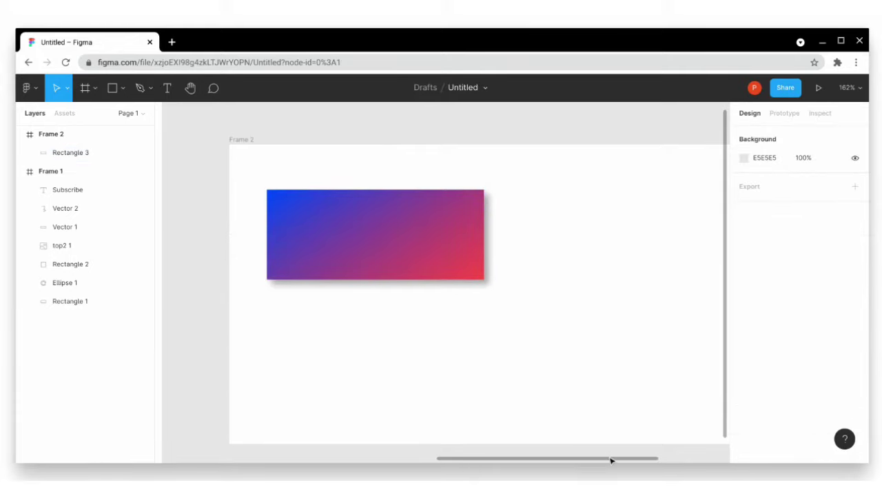
Duplicate Frame 1's grey 266×94 Vector 1 shape with Ctrl+D
drag(614, 461, 438, 459)
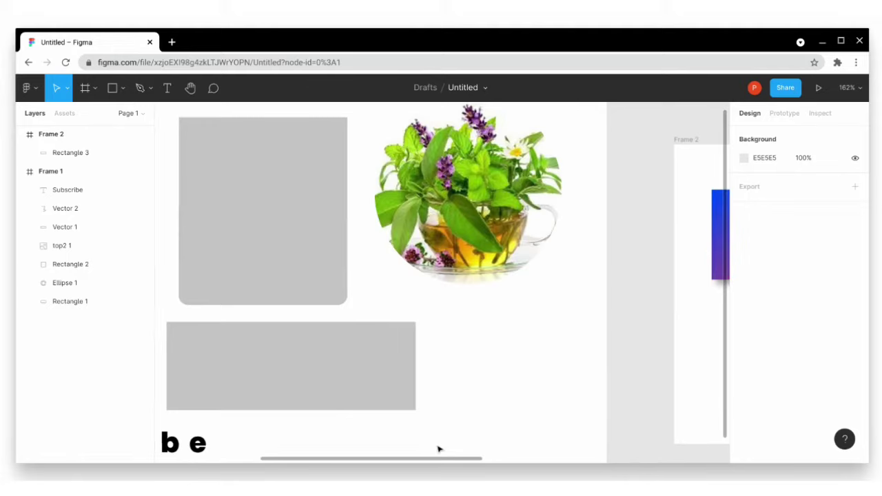
click(363, 383)
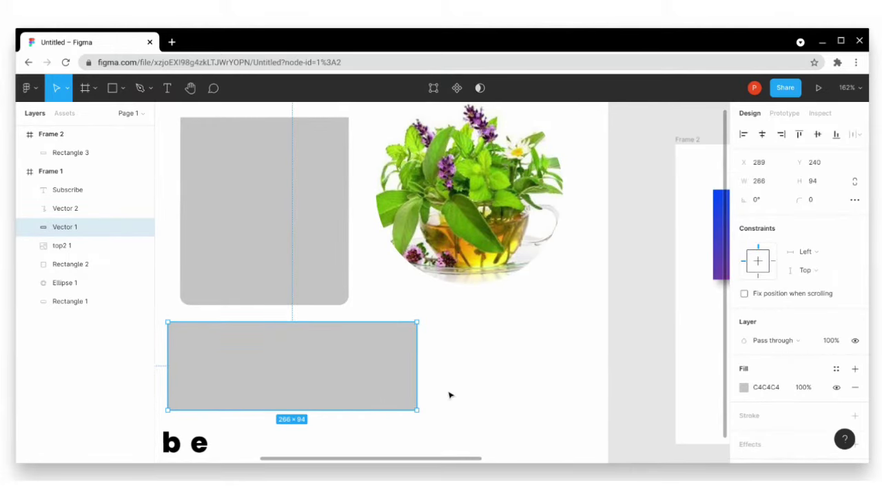
key(ctrl+d)
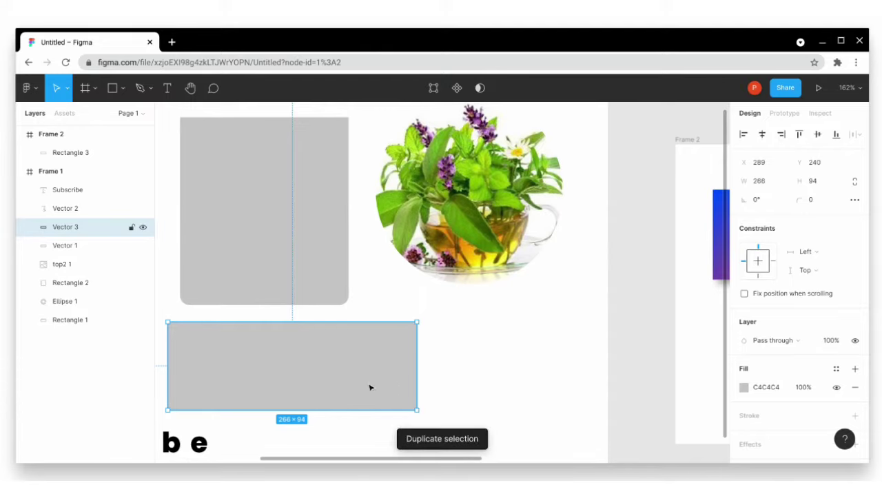
Move the grey duplicate into Frame 2 and narrow it to about 241 wide
drag(352, 373, 349, 370)
mouse_move(474, 356)
mouse_down()
mouse_move(825, 291)
mouse_move(645, 237)
mouse_up()
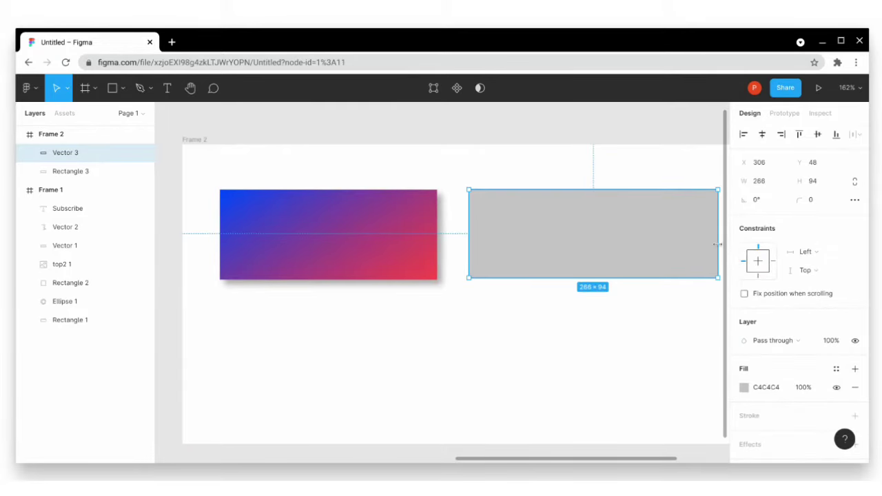
drag(723, 248, 694, 245)
click(655, 346)
Delete the grey duplicate from Frame 2
click(624, 261)
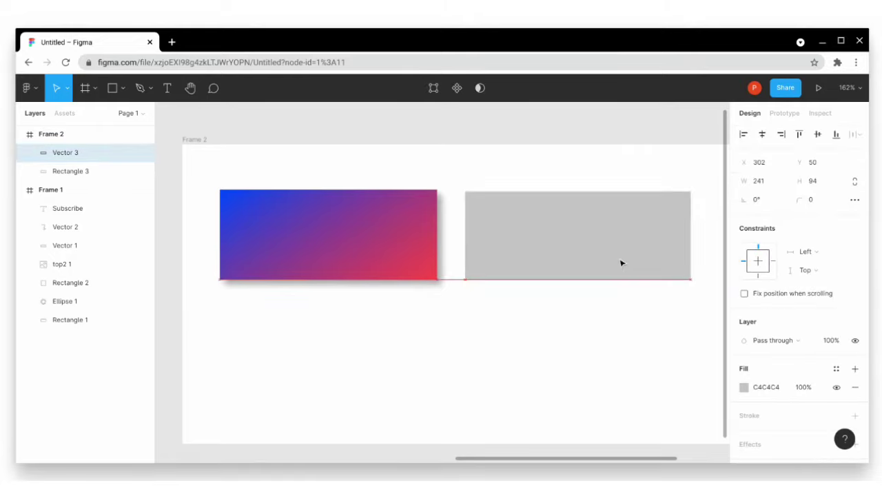
click(560, 321)
click(397, 253)
click(463, 332)
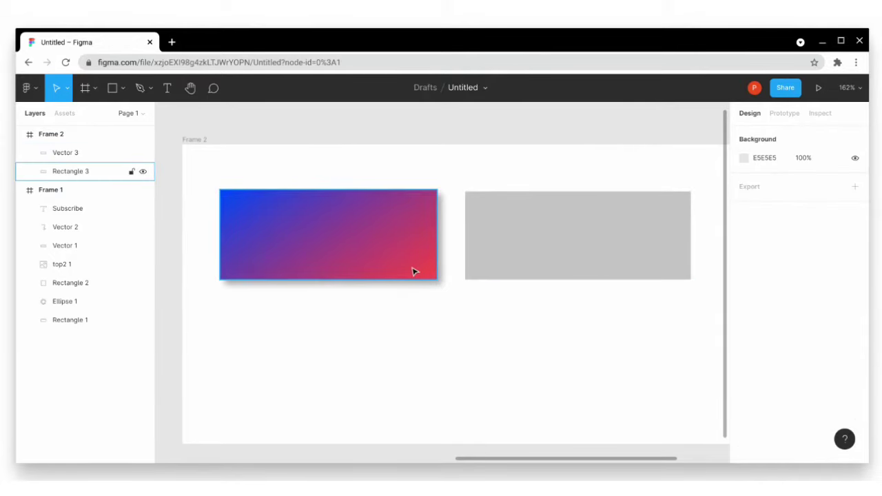
click(530, 275)
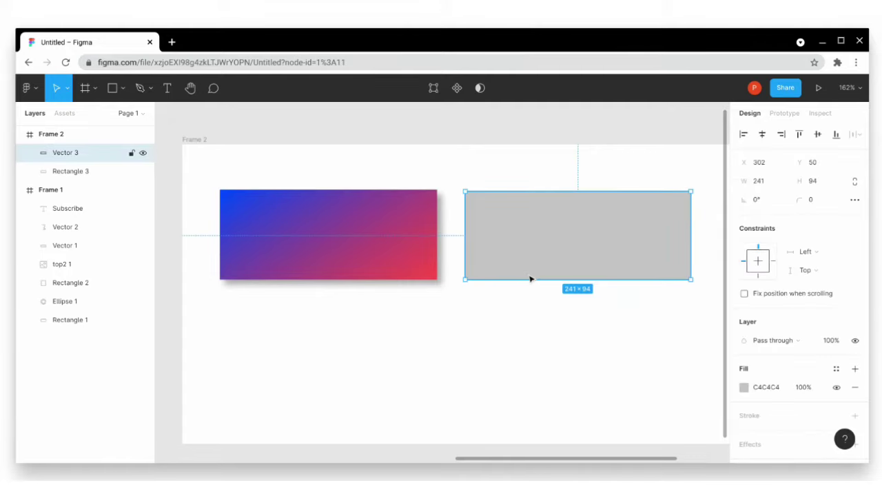
key(Delete)
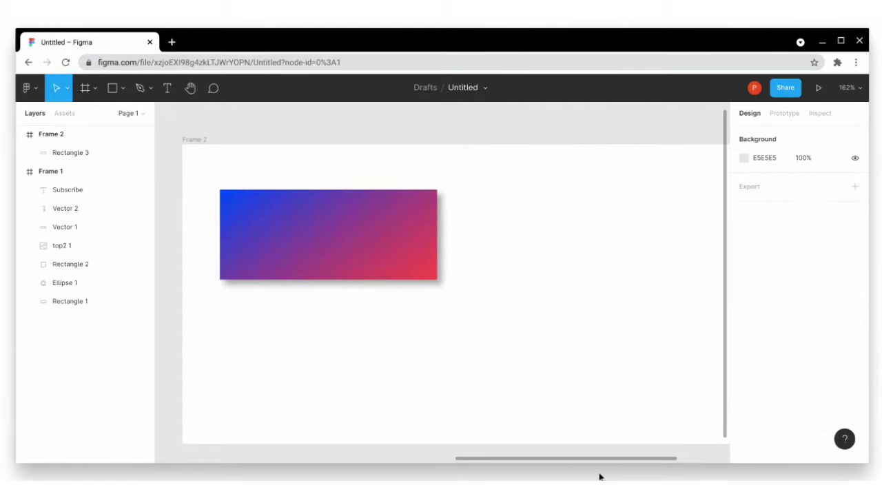
Delete Frame 1's original grey rectangle, then undo to restore it
drag(568, 459, 372, 396)
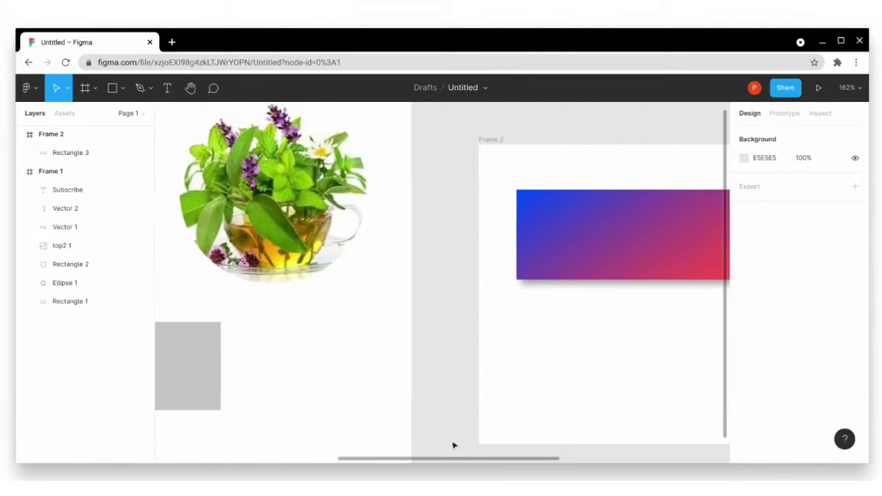
click(372, 396)
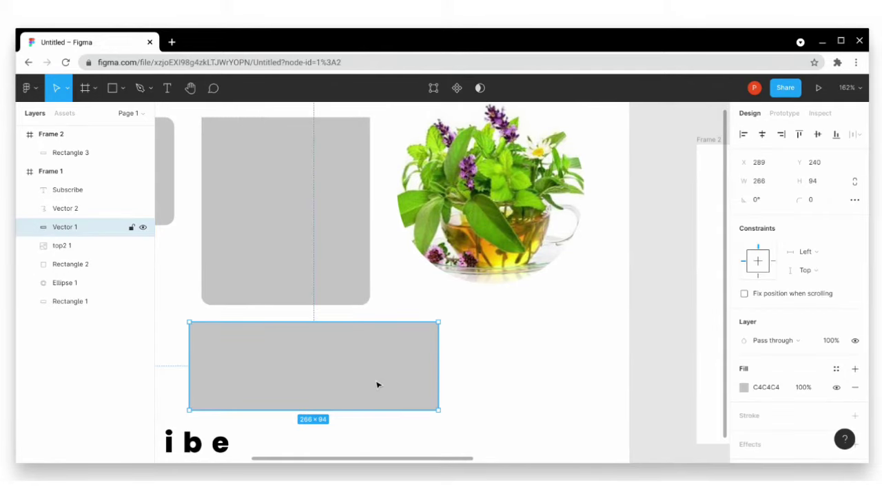
right_click(377, 384)
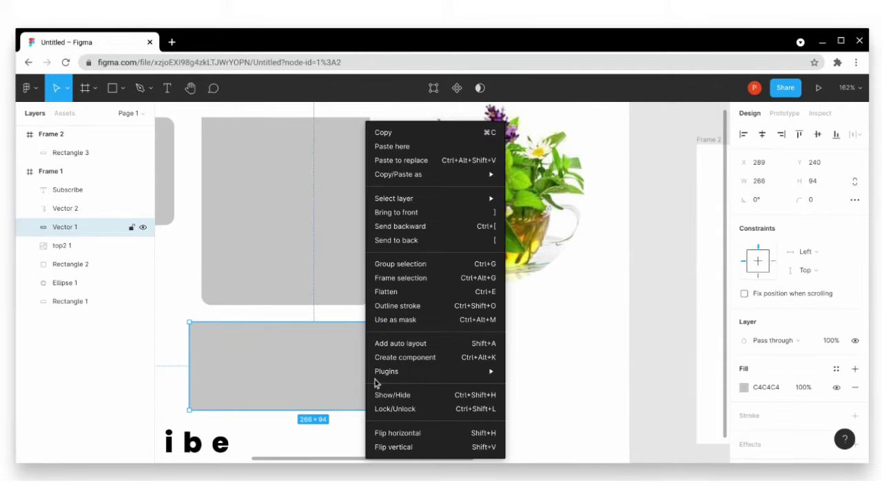
click(297, 383)
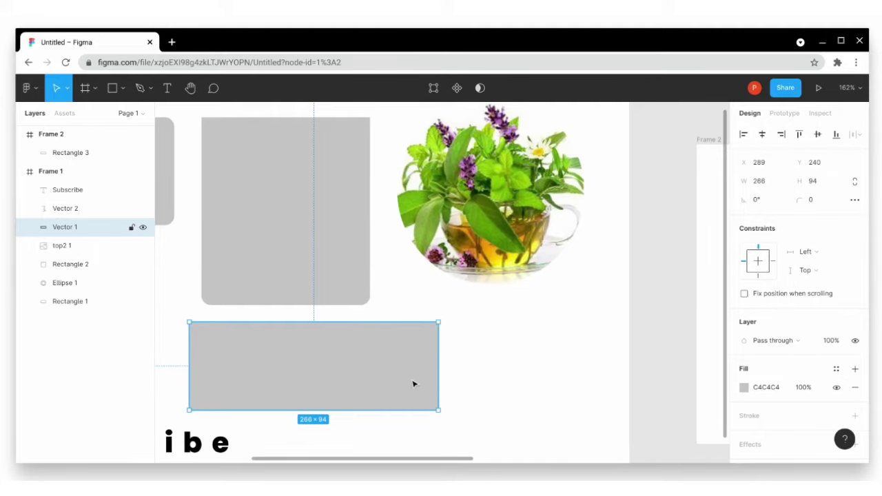
key(Delete)
key(ctrl+z)
click(455, 455)
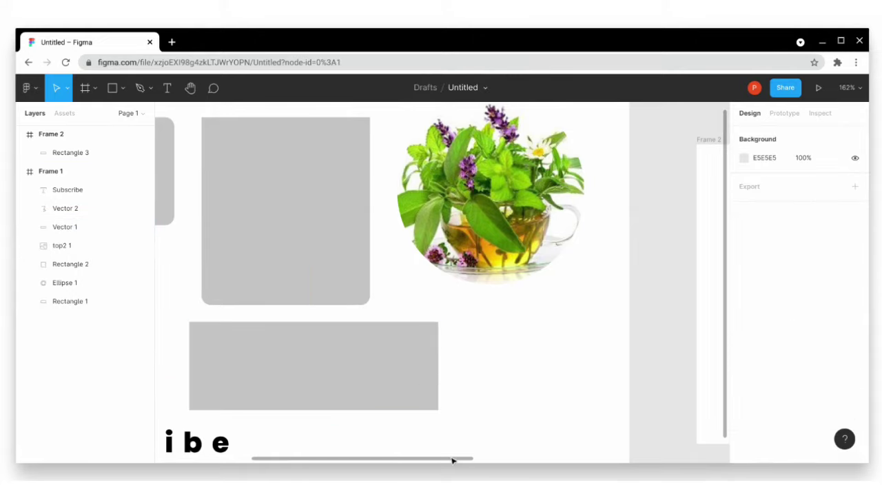
drag(453, 459, 656, 457)
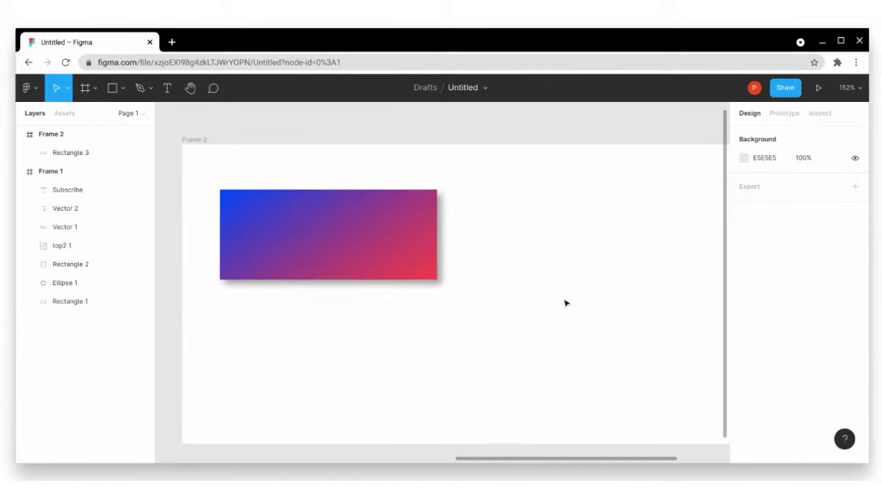
Draw a 105×87 ellipse beside the gradient rectangle with a black 000000, weight 1 stroke
scroll(565, 303, up, 2)
key(o)
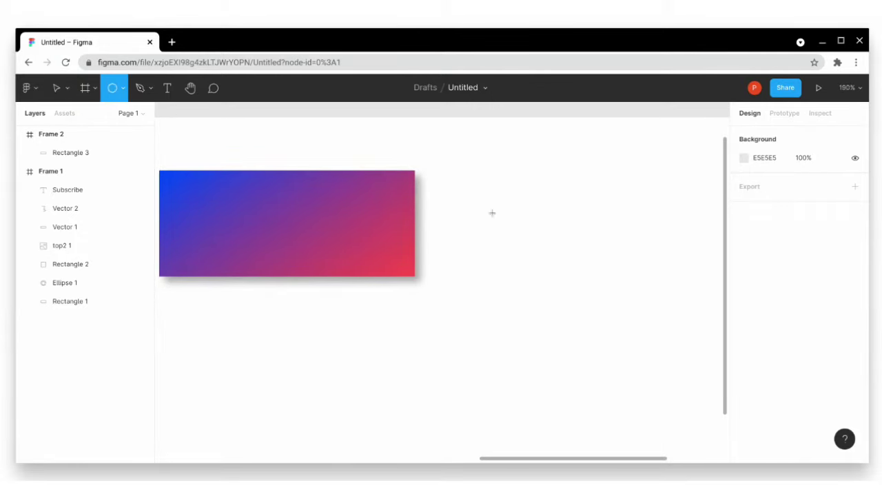
drag(490, 186, 606, 282)
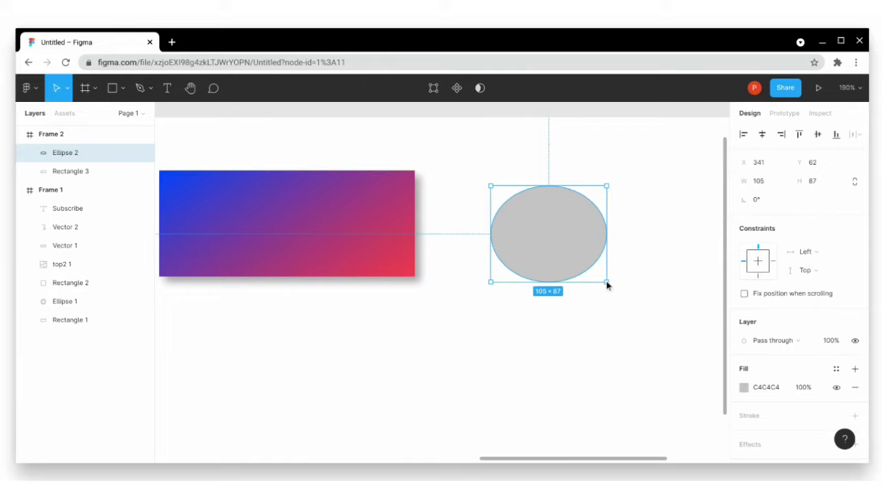
click(854, 416)
scroll(807, 411, down, 1)
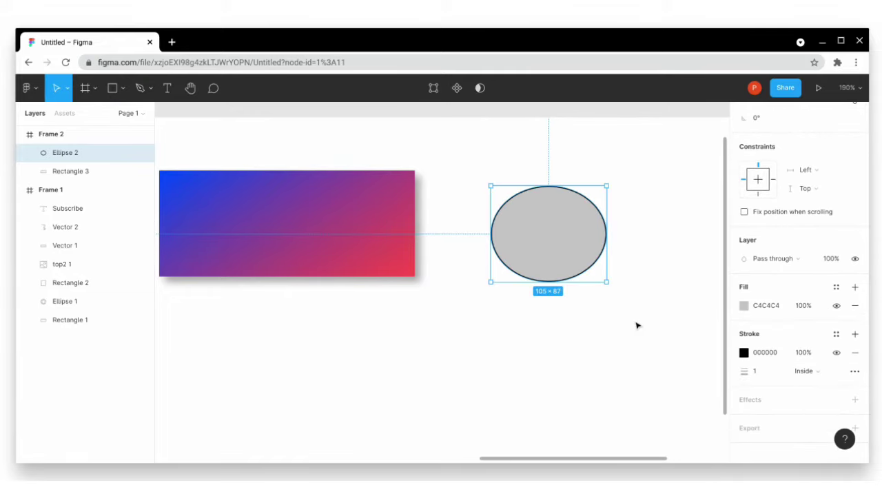
scroll(580, 260, up, 5)
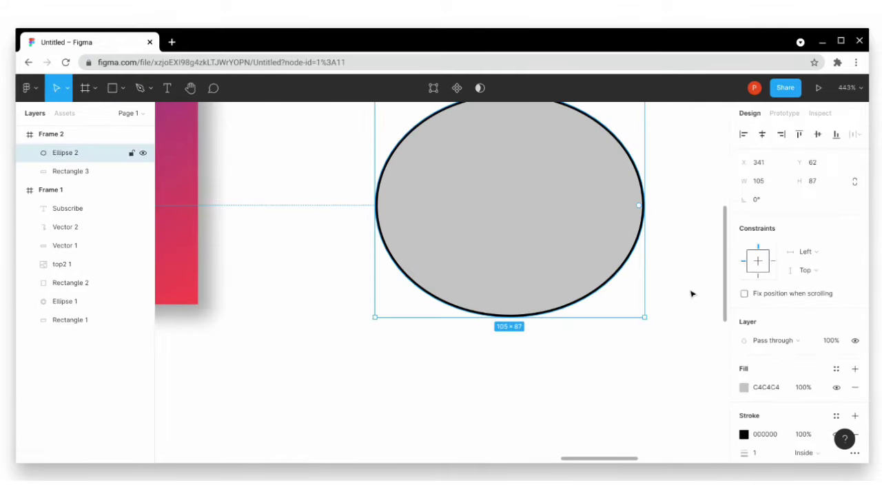
scroll(805, 414, down, 2)
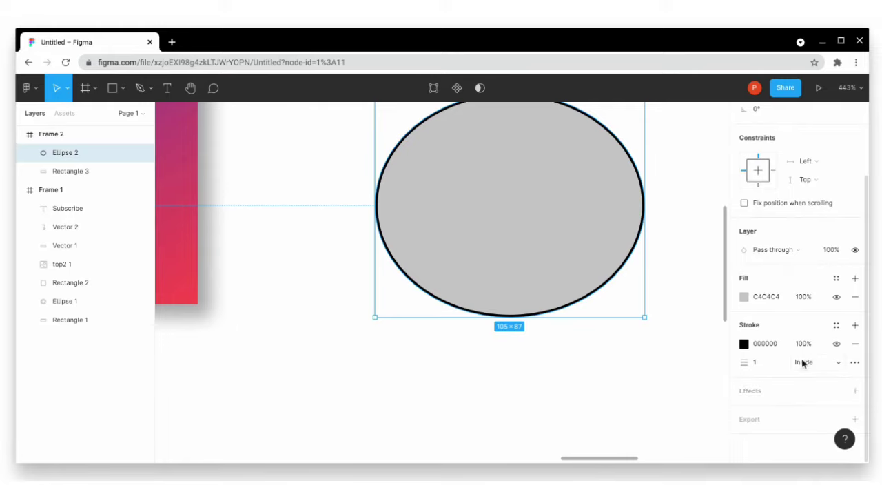
scroll(691, 364, up, 3)
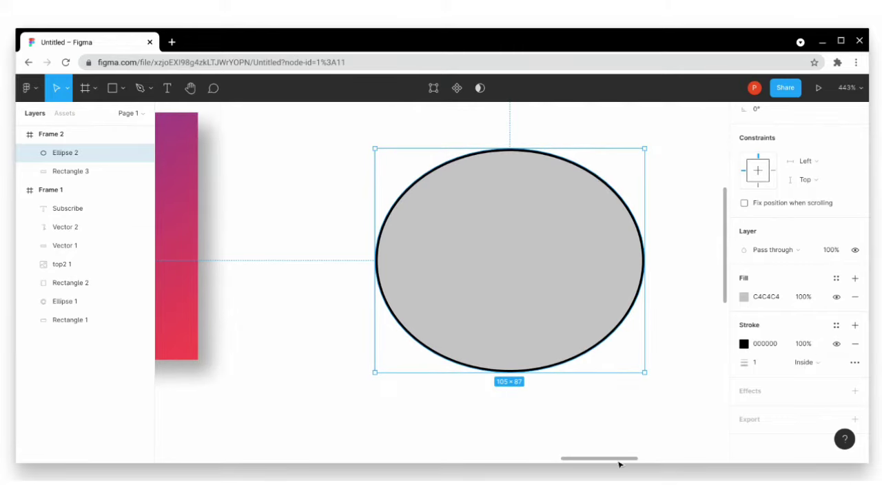
drag(618, 459, 633, 460)
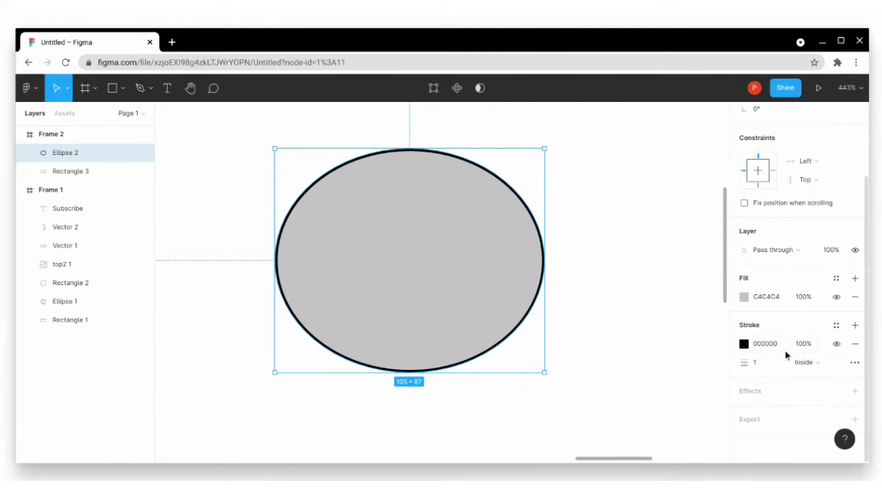
click(817, 363)
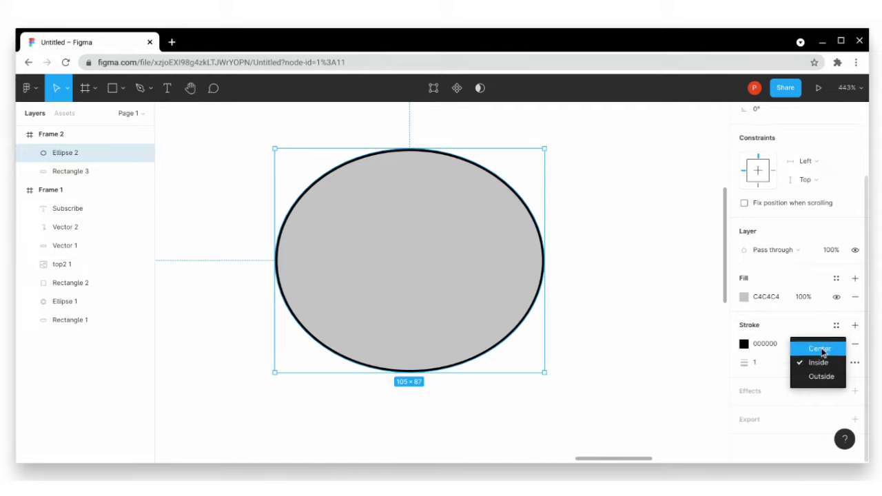
click(821, 350)
click(815, 365)
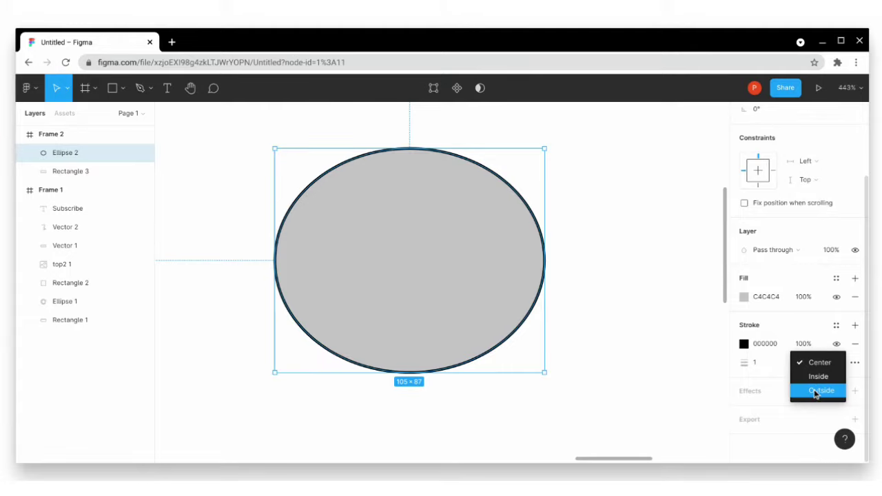
click(815, 392)
click(799, 363)
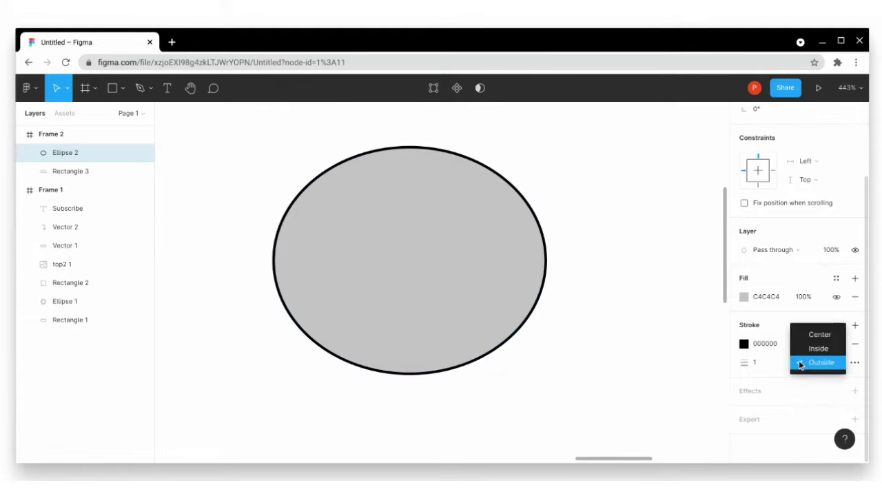
click(811, 343)
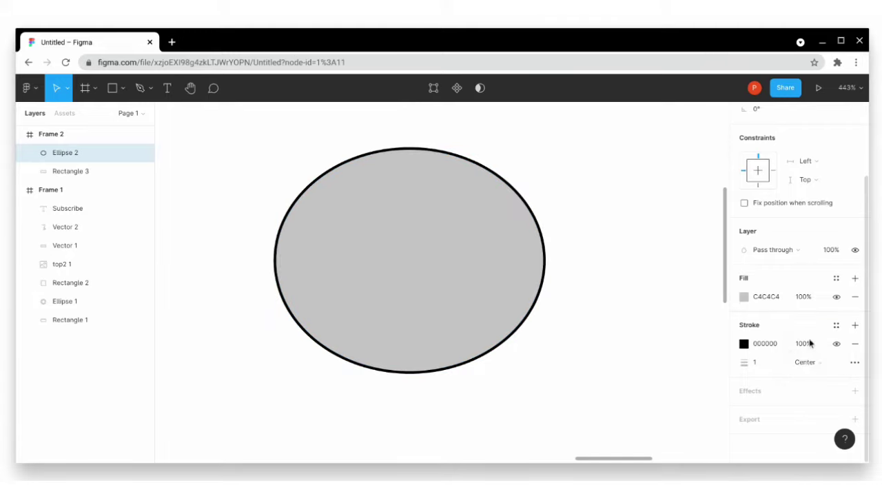
click(804, 362)
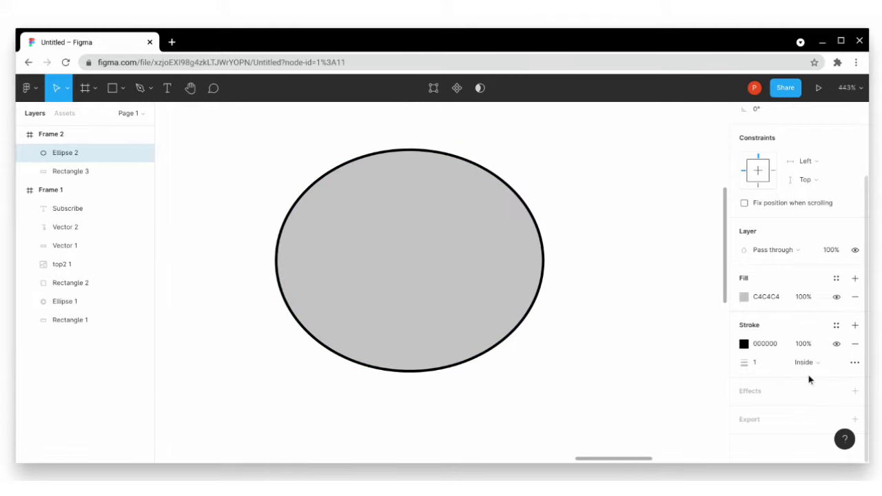
click(757, 363)
text(9)
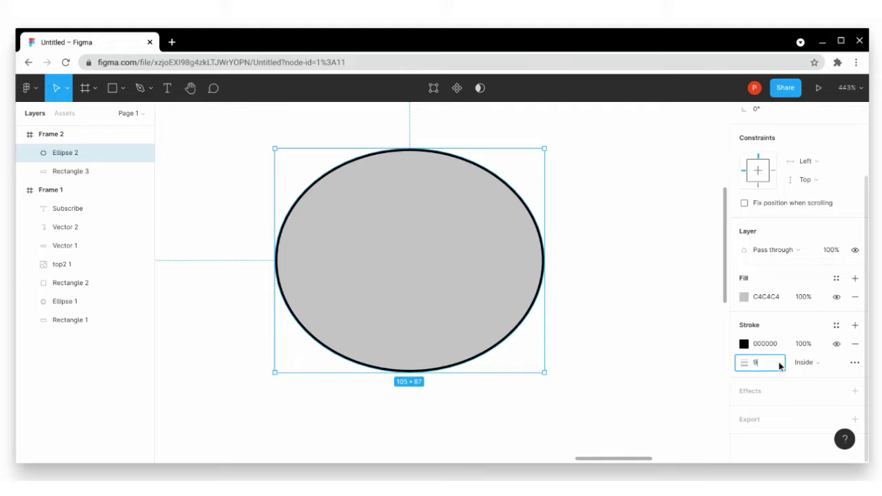
key(Return)
click(672, 274)
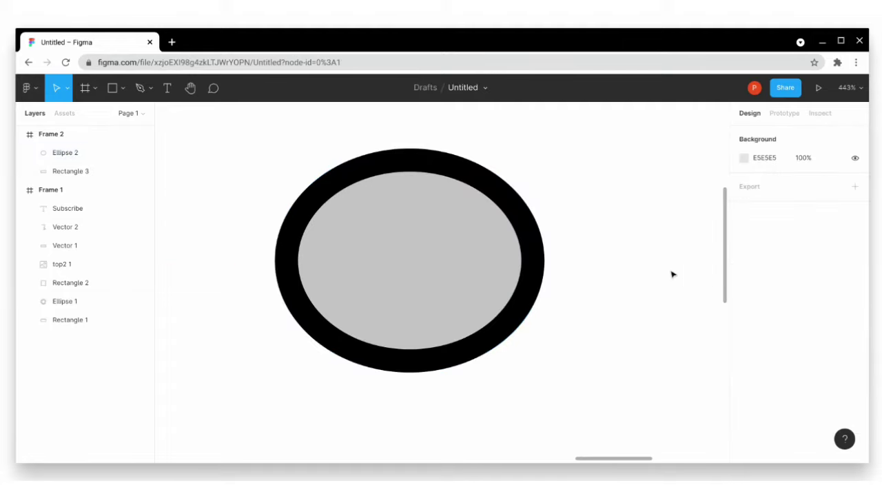
click(537, 329)
key(ctrl+z)
click(593, 319)
Delete the test ellipse from Frame 2
ctrl+scroll(593, 319, down, 3)
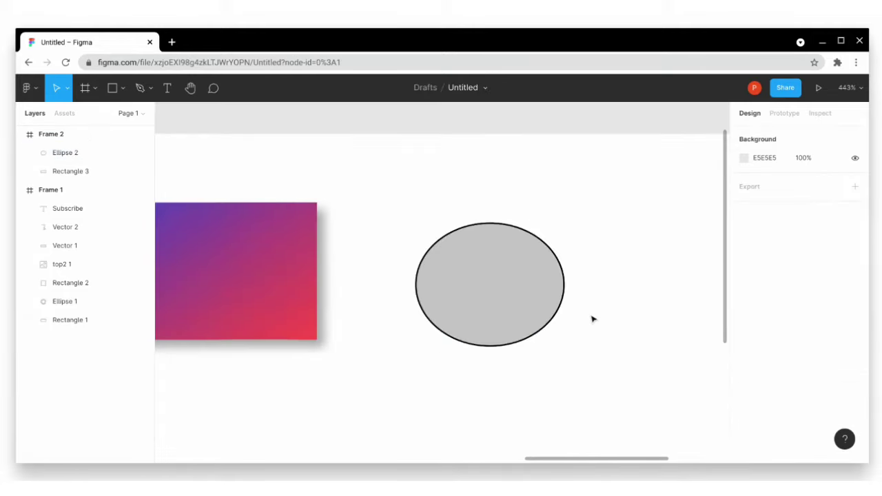
click(505, 305)
key(Delete)
ctrl+scroll(505, 305, down, 1)
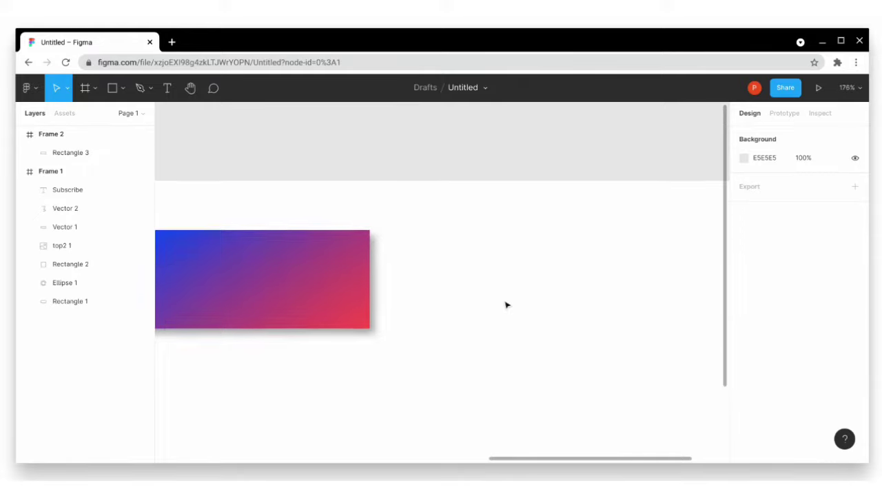
ctrl+scroll(510, 308, down, 2)
Open Plugins > Browse plugins in Community from the main menu
click(359, 260)
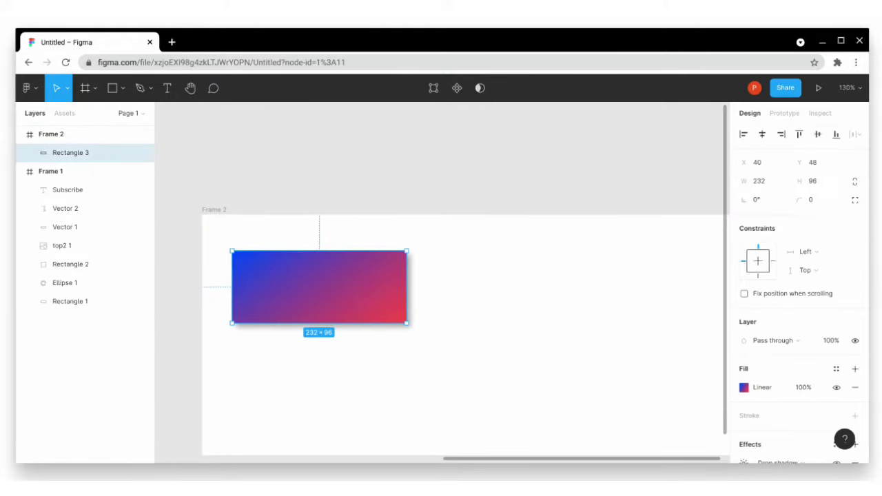
scroll(821, 356, down, 1)
scroll(798, 371, down, 2)
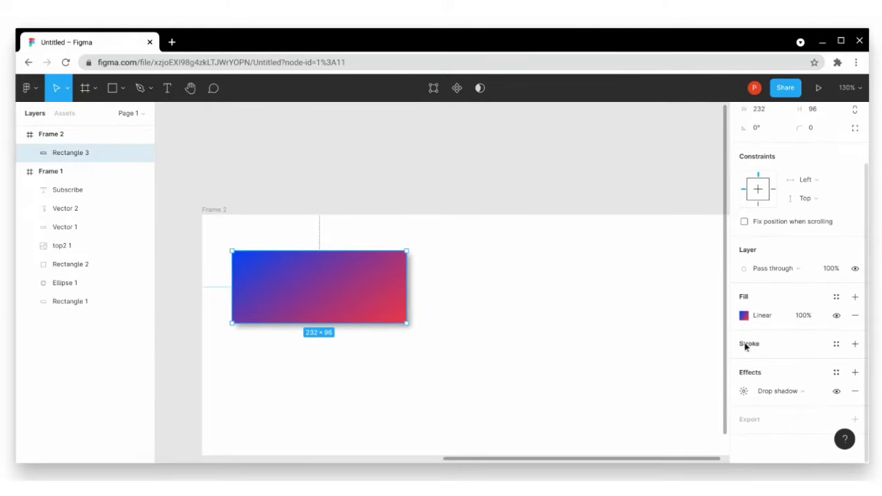
click(475, 259)
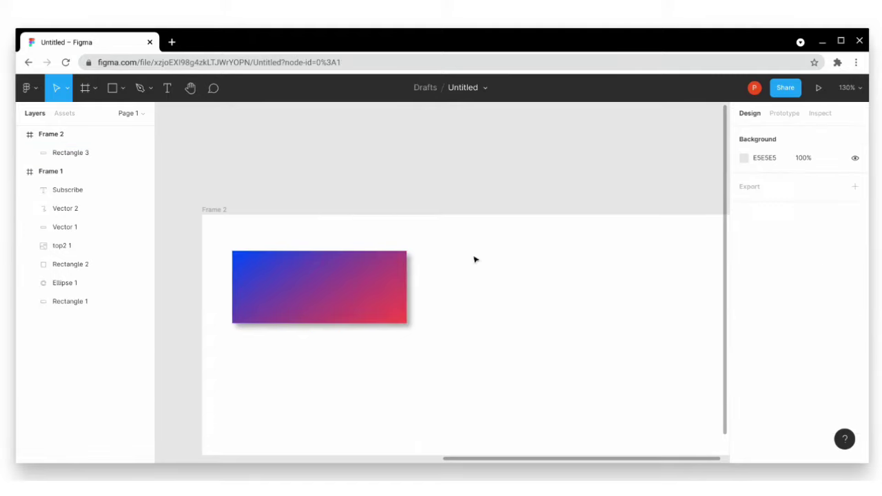
click(40, 91)
mouse_move(77, 272)
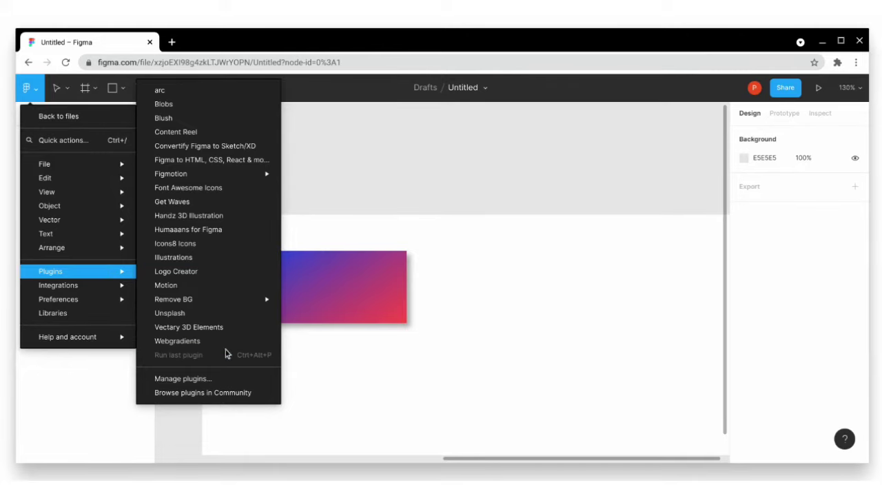
click(211, 394)
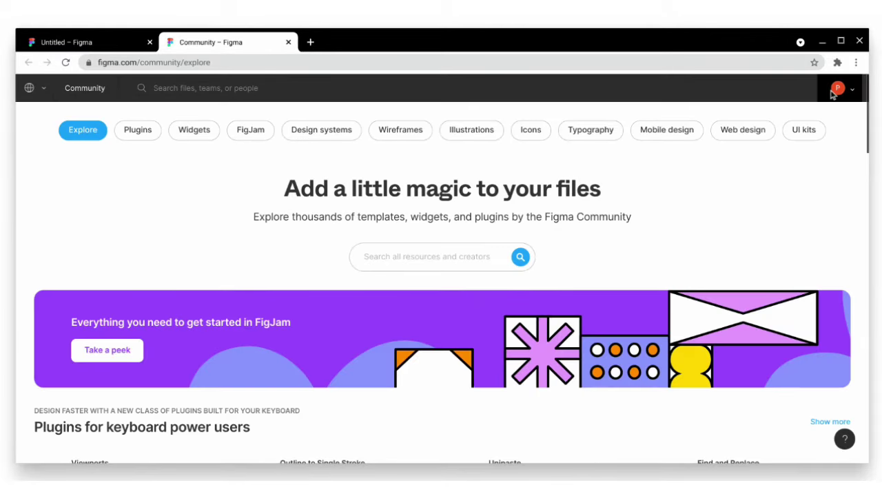
Switch between browser tabs and bring up the Community plugins page
click(47, 41)
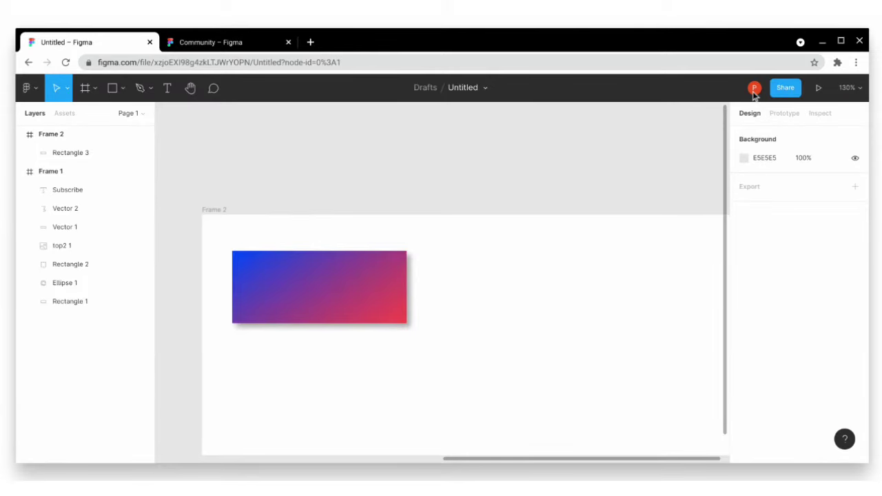
click(226, 41)
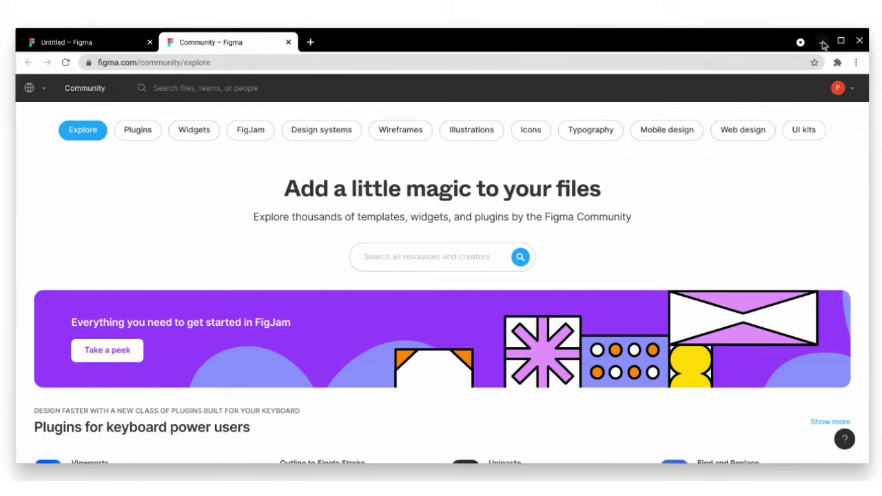
click(838, 90)
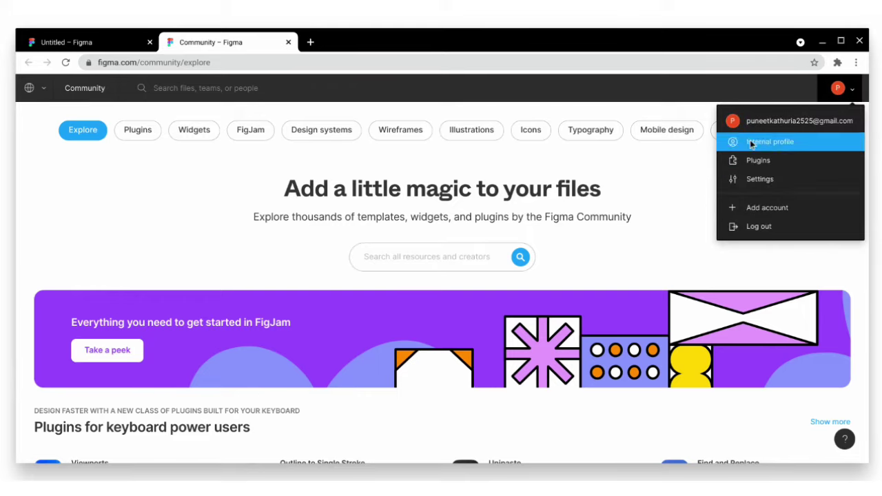
click(704, 204)
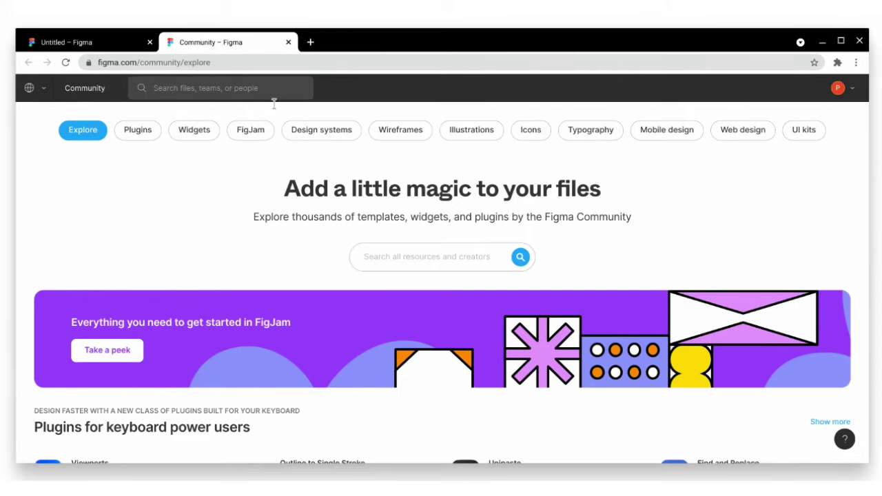
click(136, 135)
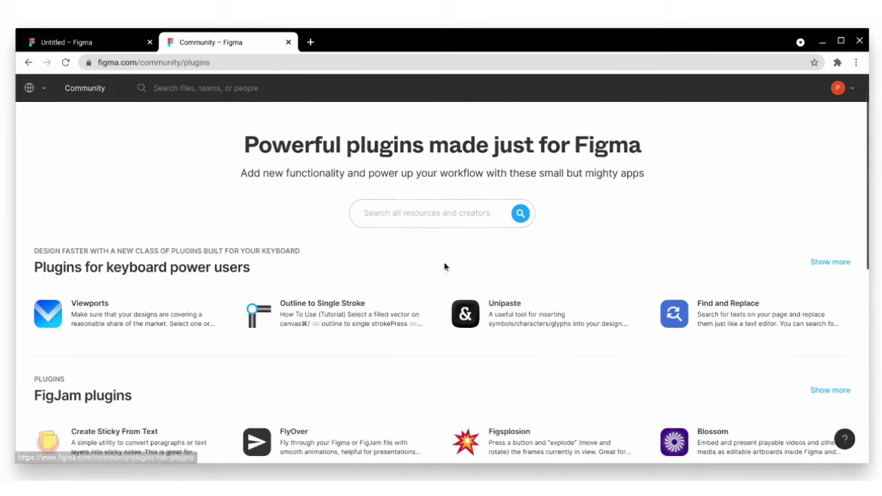
scroll(455, 207, down, 1)
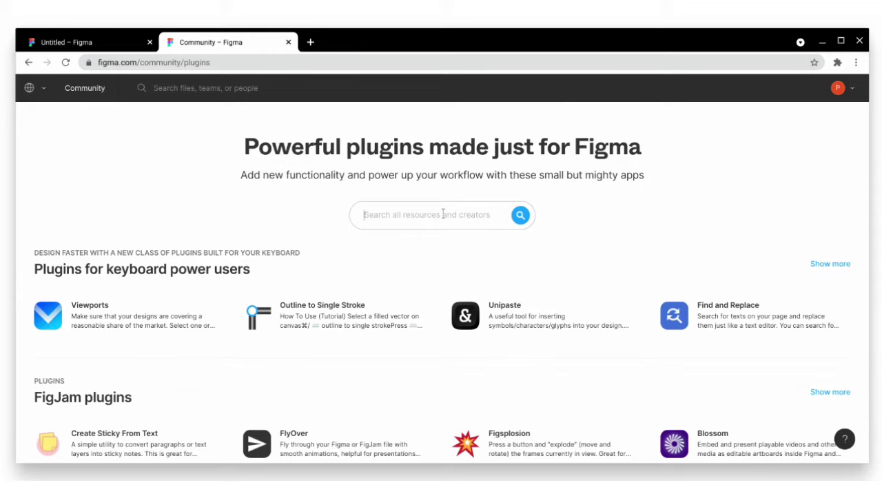
Search plugins for 'unsplash', confirm it is installed, and return to the Untitled file
text(unslpash)
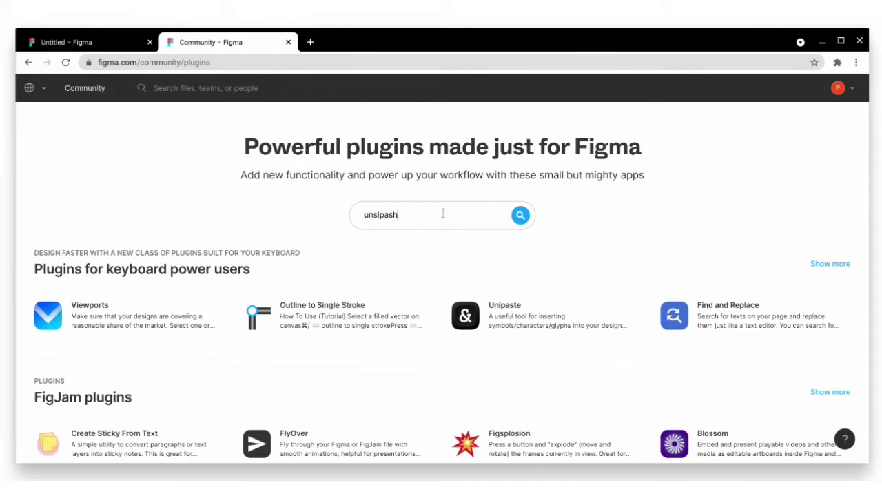
key(Return)
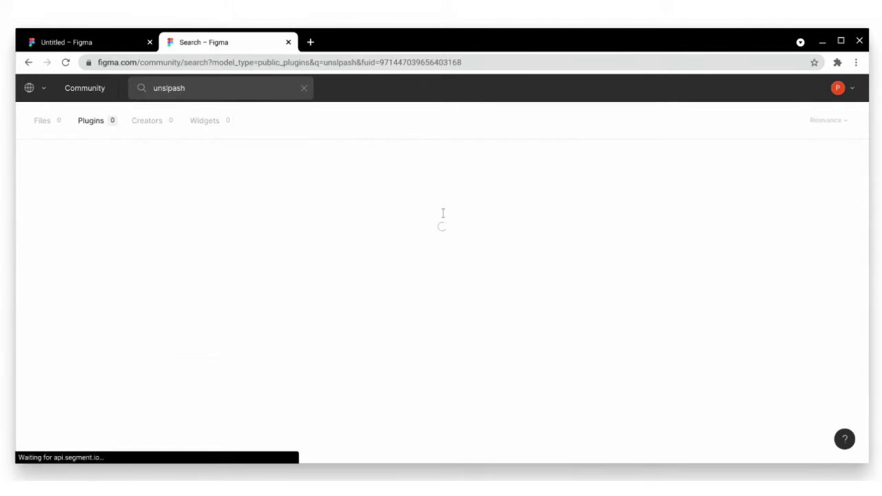
click(97, 120)
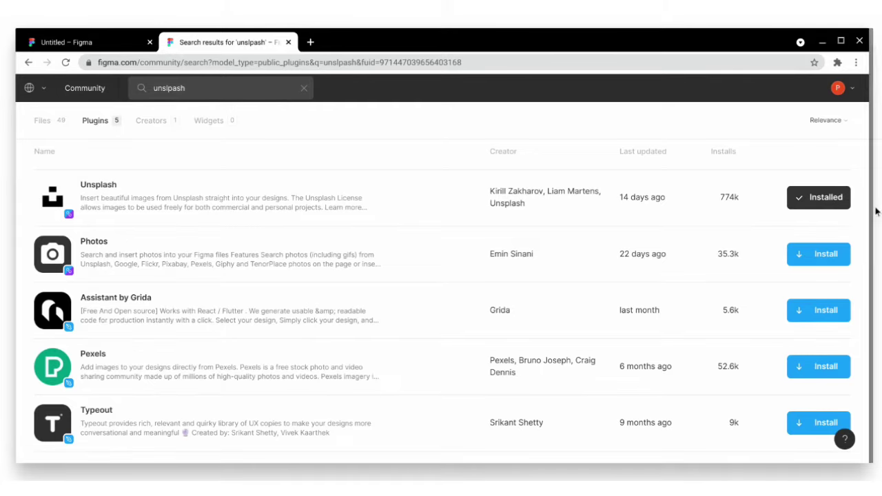
click(39, 34)
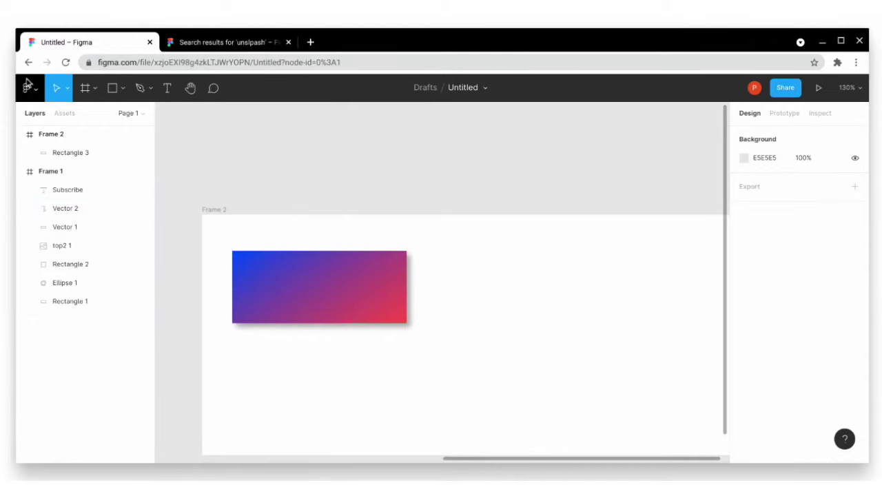
Search Community plugins for Font Awesome, fixing the search spelling and filtering to plugins
click(26, 88)
mouse_move(50, 272)
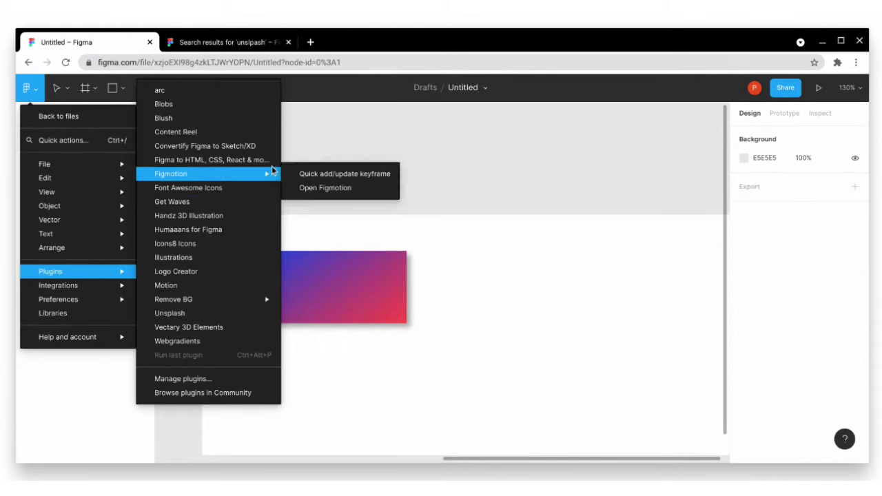
click(378, 145)
click(235, 46)
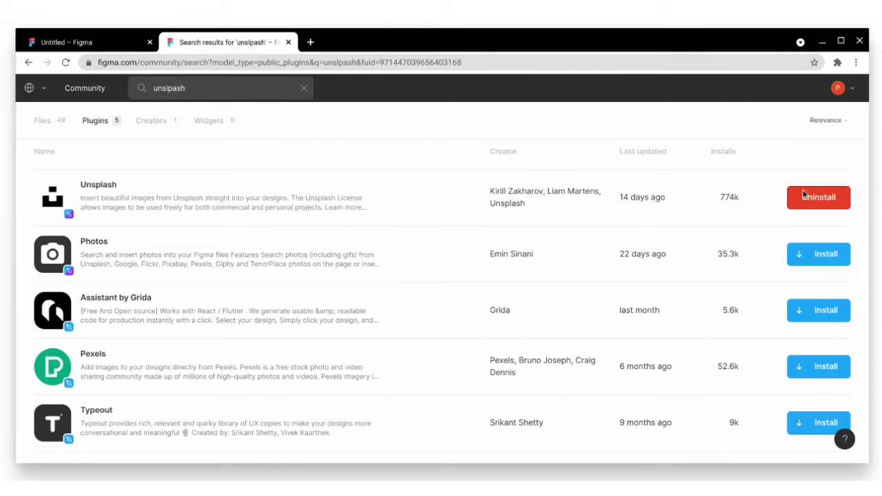
click(304, 88)
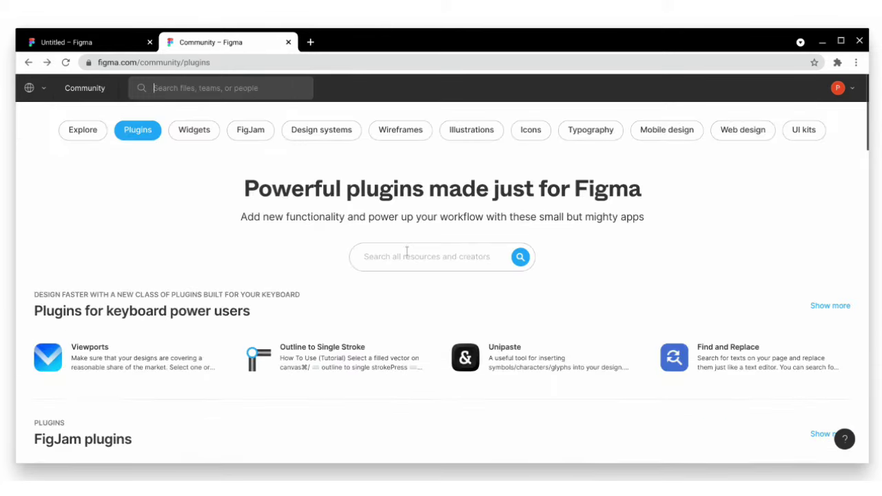
click(447, 253)
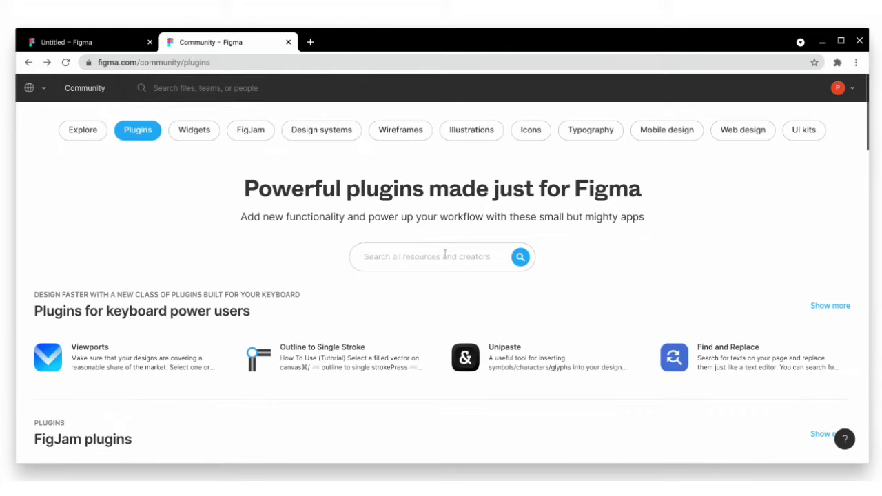
text(font asweome)
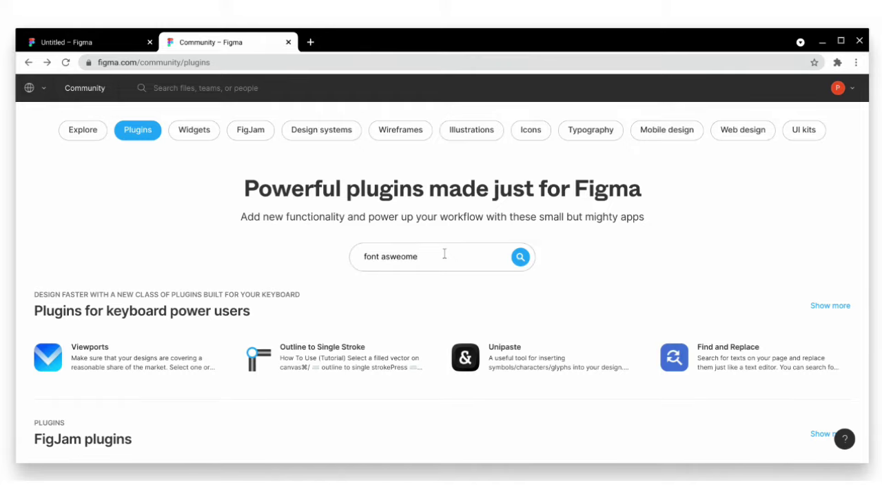
key(Return)
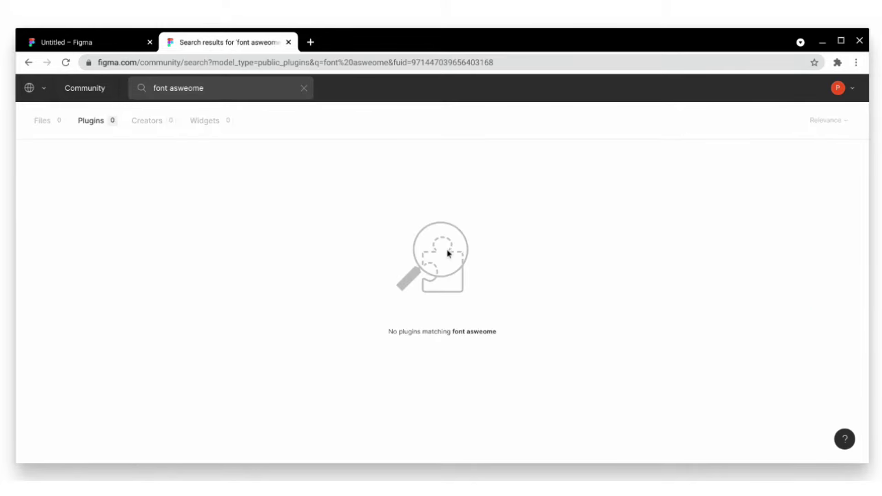
click(205, 88)
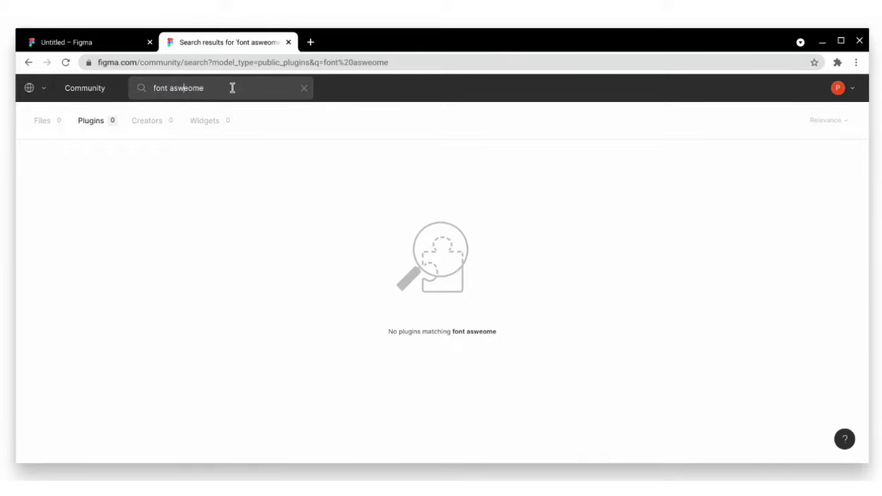
key(BackSpace)
key(BackSpace)
text(w)
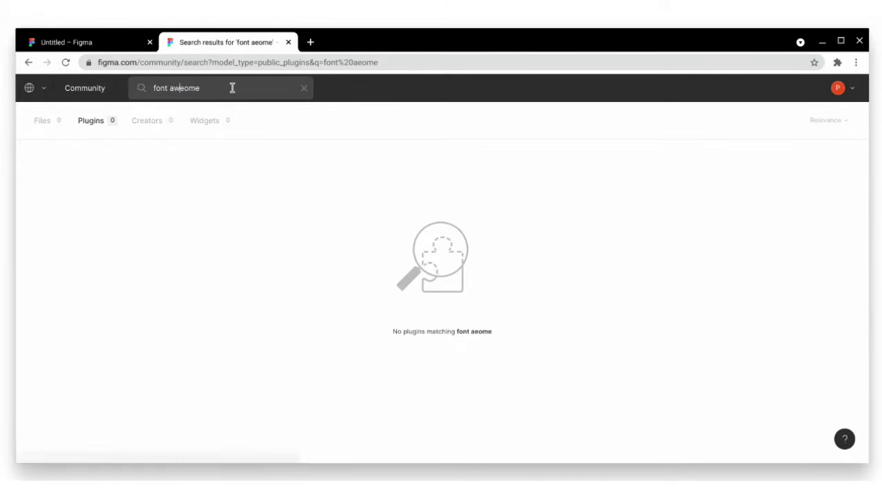
text(s)
key(Delete)
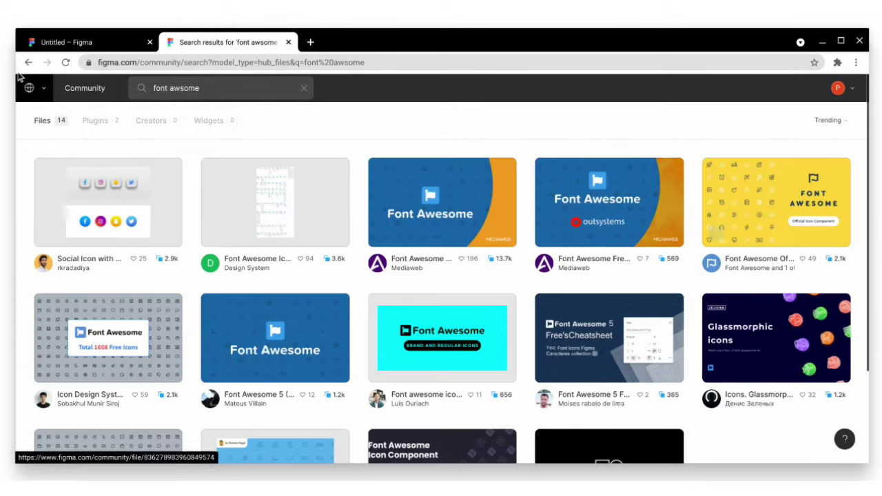
click(96, 120)
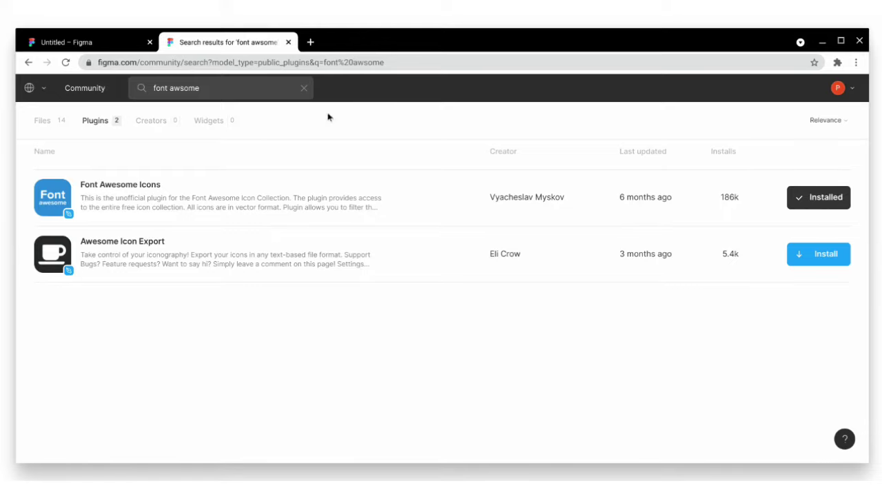
Search plugins for 'remove bg', then close the Community tab
click(304, 89)
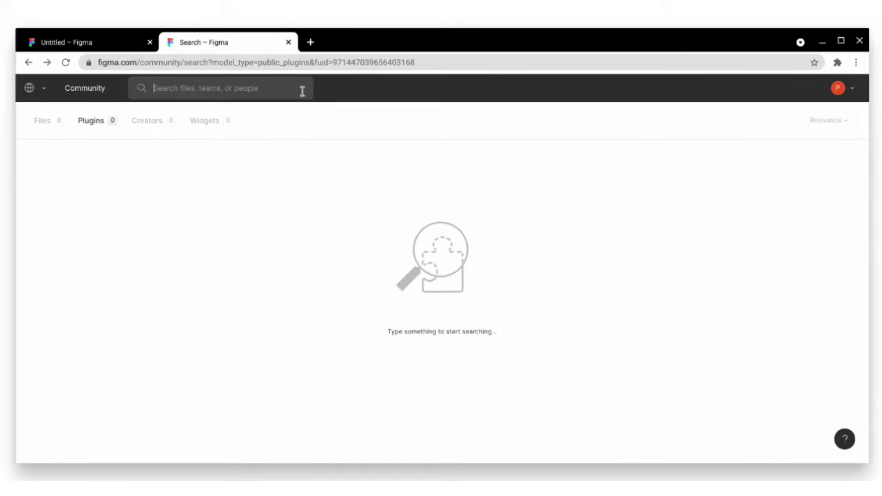
text(remove b)
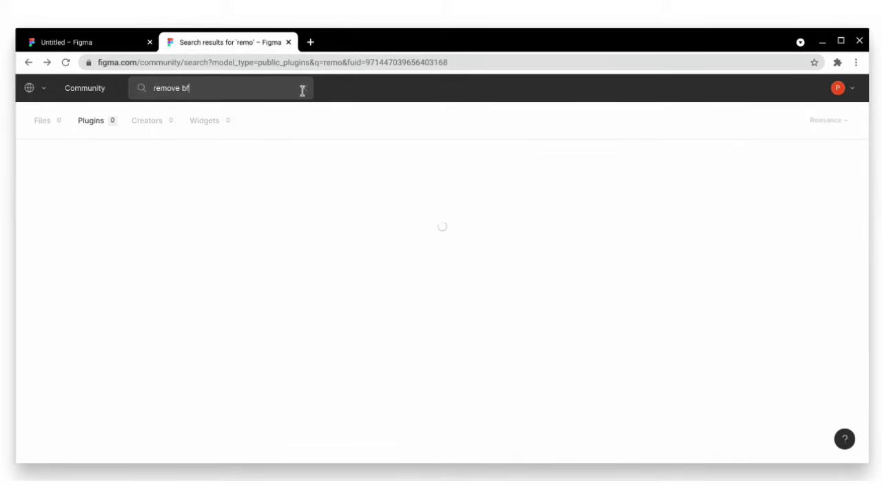
text(g)
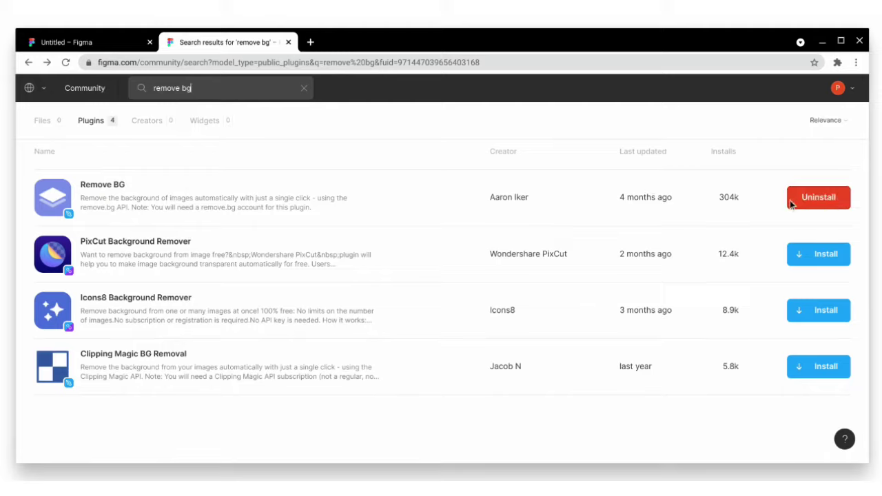
click(289, 43)
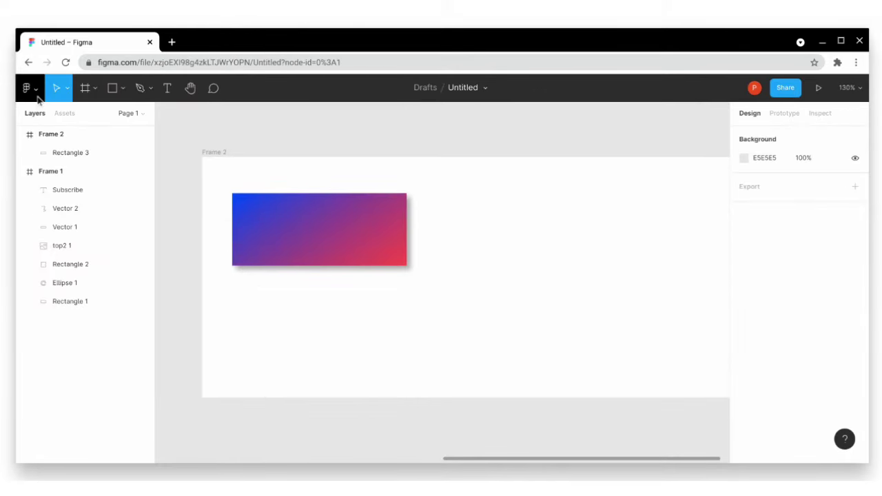
click(34, 91)
mouse_move(50, 271)
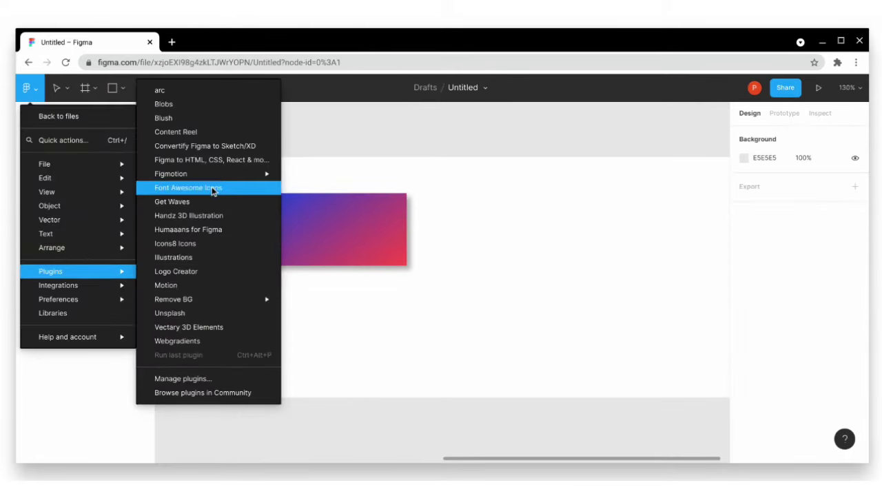
click(211, 187)
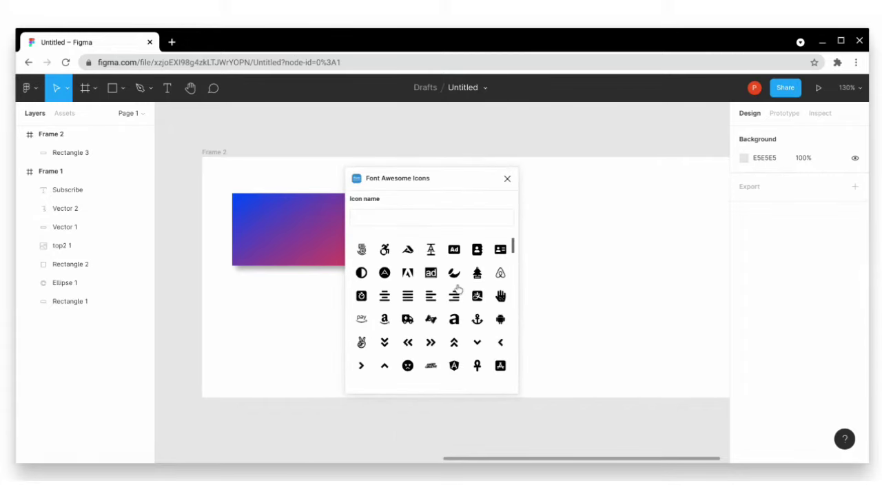
scroll(458, 289, down, 1)
scroll(459, 289, down, 1)
scroll(458, 289, down, 1)
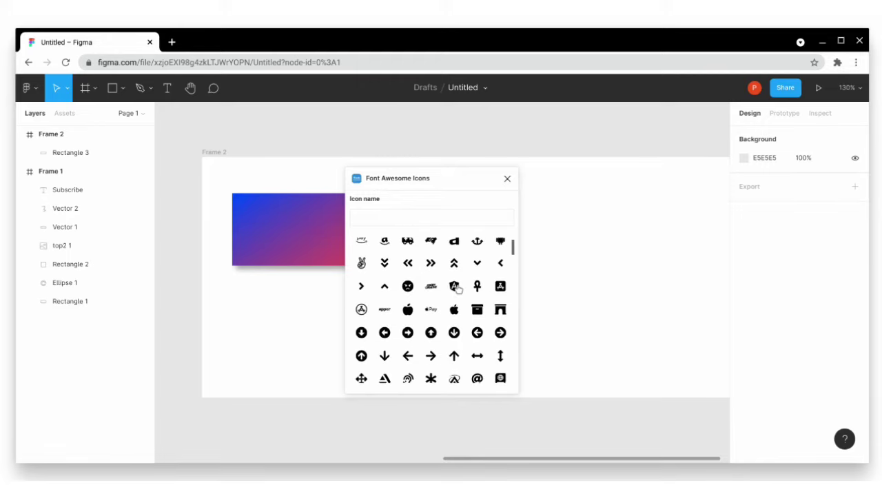
scroll(459, 289, down, 1)
scroll(456, 289, down, 1)
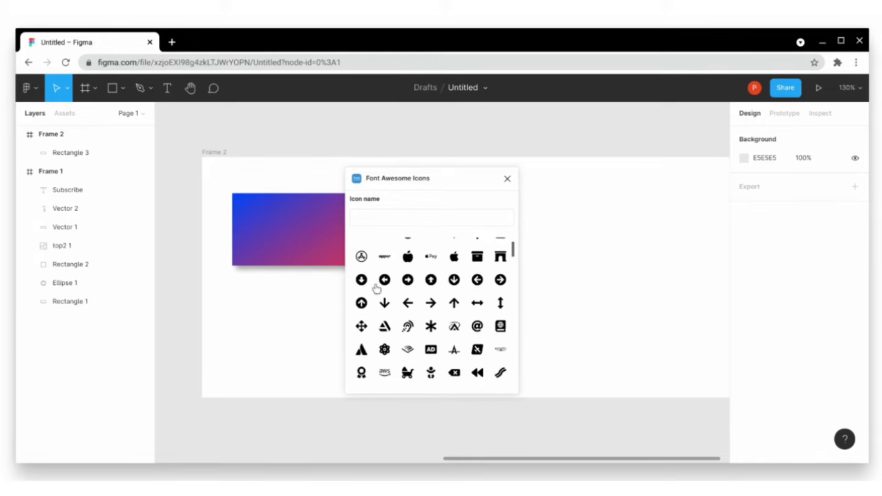
scroll(434, 314, down, 1)
scroll(436, 309, down, 1)
scroll(434, 307, down, 1)
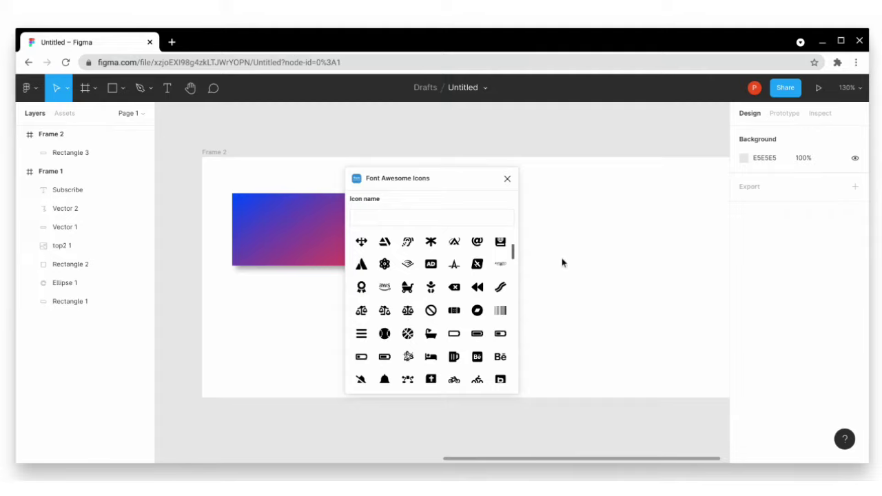
click(455, 266)
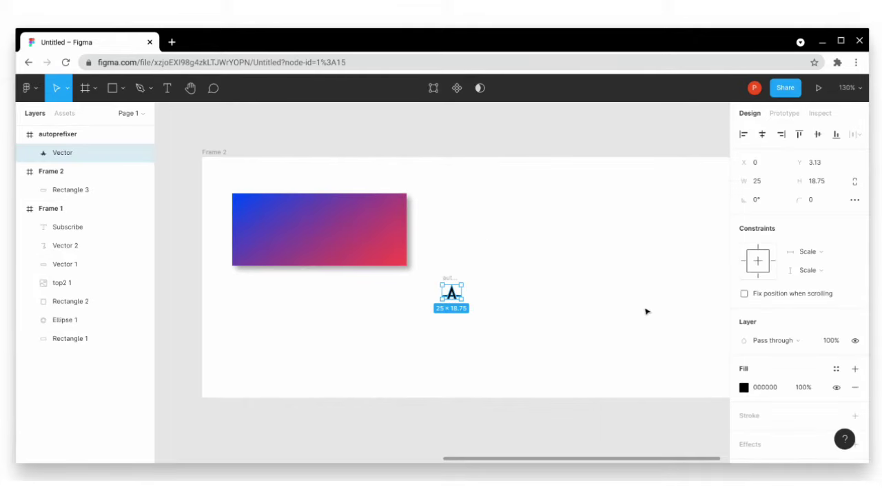
click(743, 387)
drag(628, 251, 732, 162)
click(718, 160)
scroll(835, 359, down, 2)
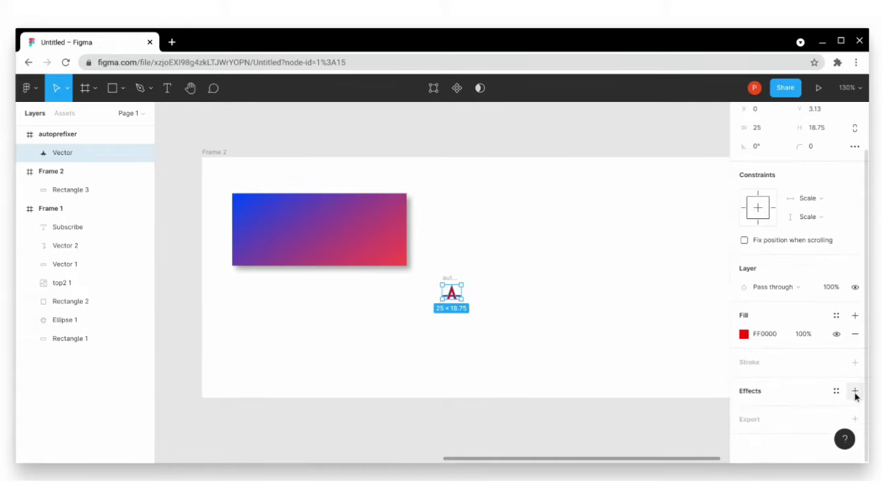
click(854, 391)
click(643, 324)
click(452, 300)
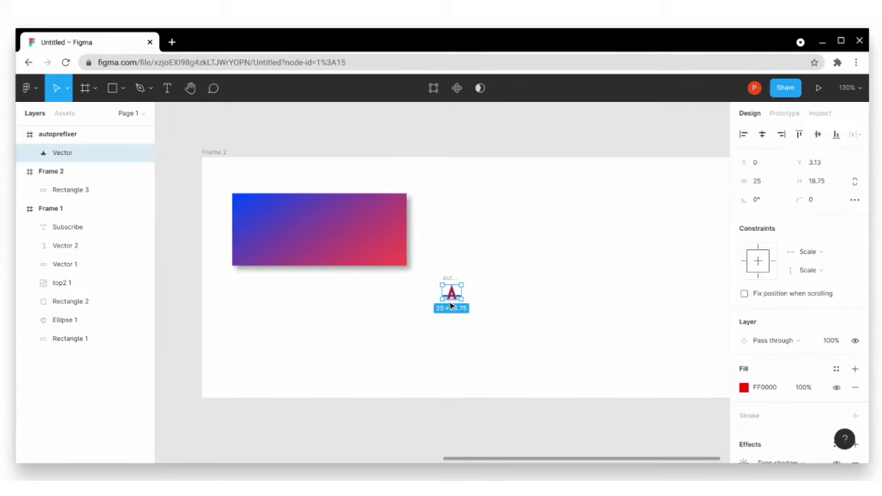
key(Delete)
click(454, 292)
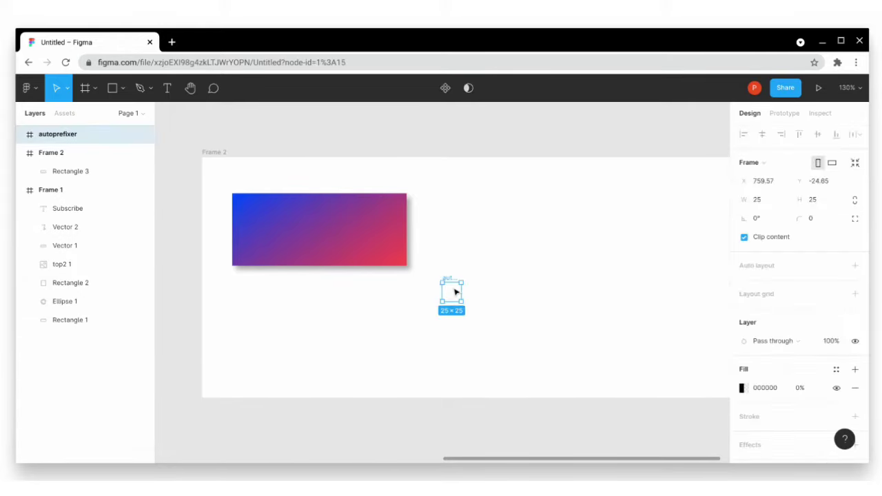
key(Delete)
click(27, 88)
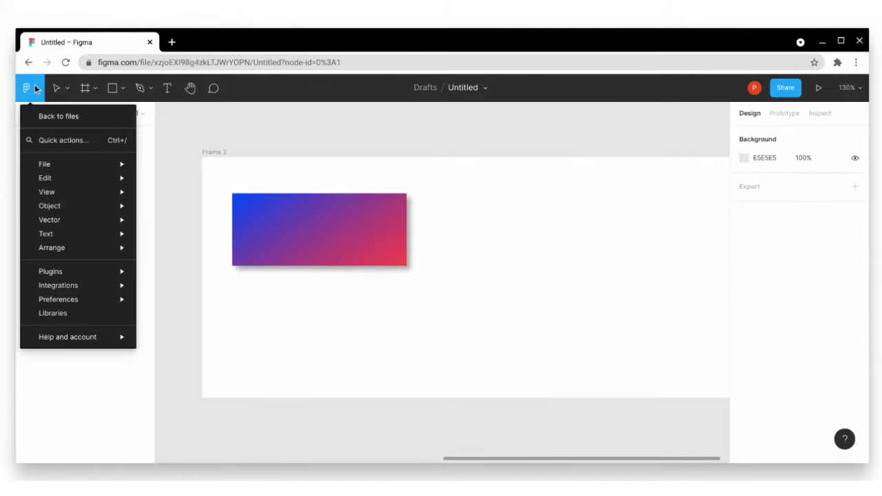
mouse_move(51, 271)
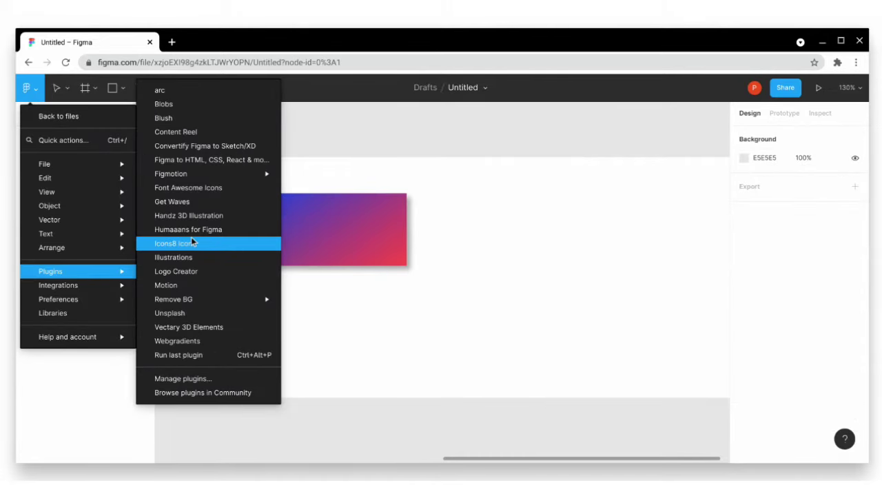
Insert a portrait photo and an architecture photo from the Unsplash plugin, moving the building up-left
click(193, 312)
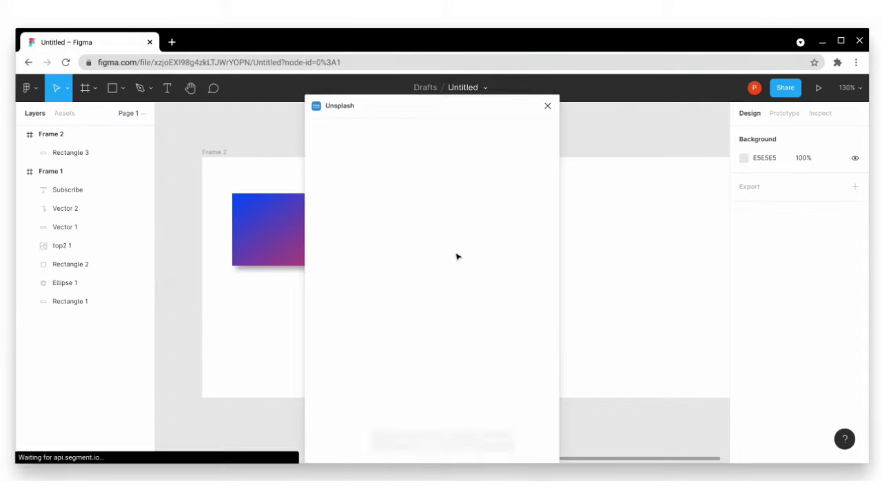
drag(482, 93, 626, 92)
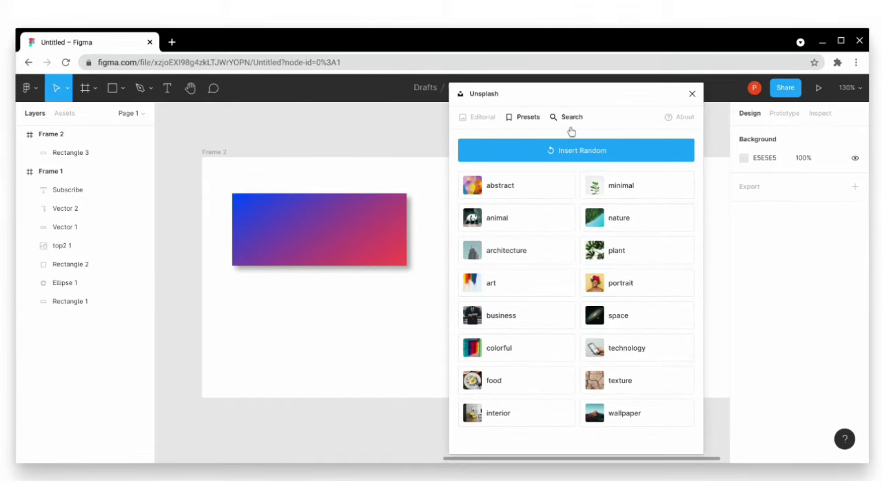
click(598, 286)
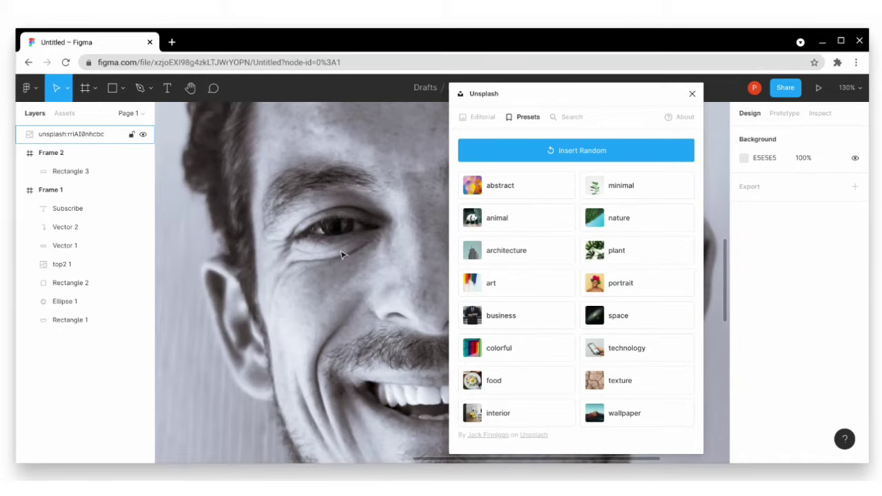
scroll(398, 237, down, 3)
scroll(386, 235, down, 3)
scroll(372, 231, down, 3)
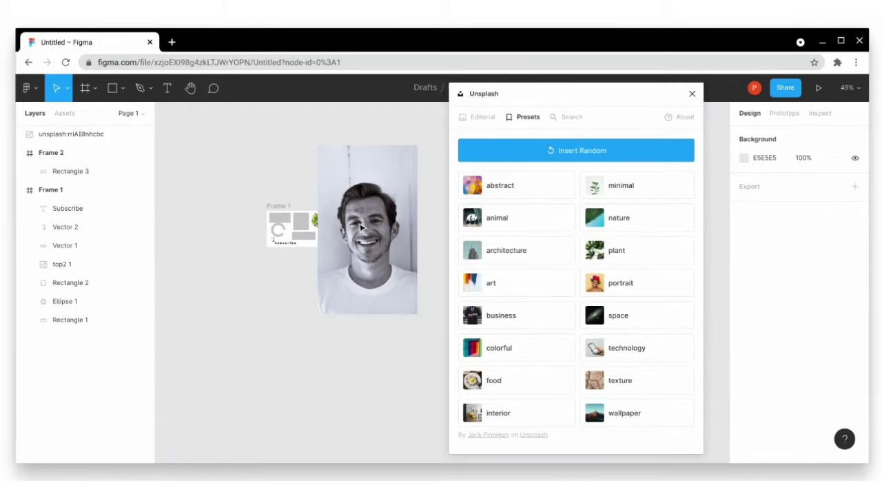
scroll(361, 228, down, 2)
click(514, 253)
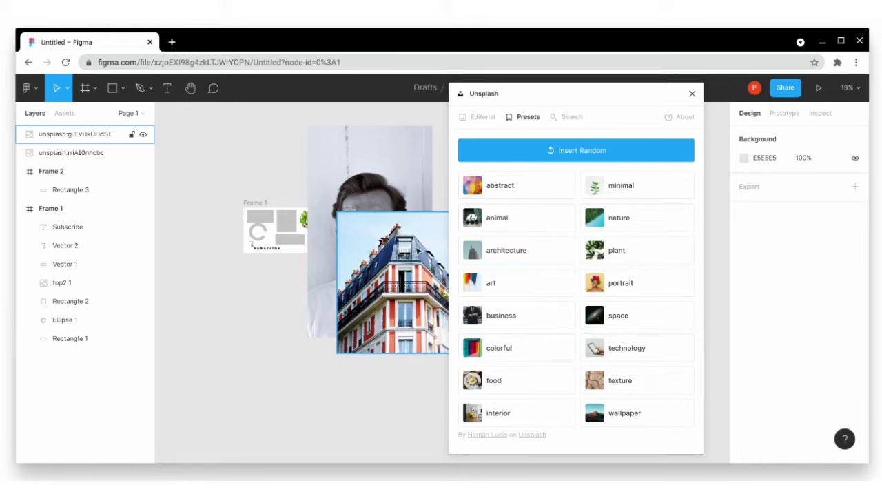
drag(393, 229, 374, 195)
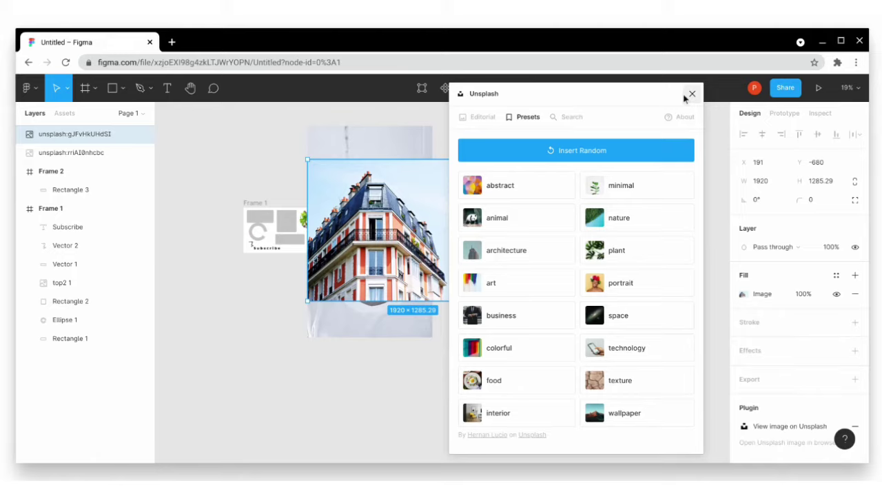
Close the Unsplash plugin and delete both the building and portrait photos
click(572, 121)
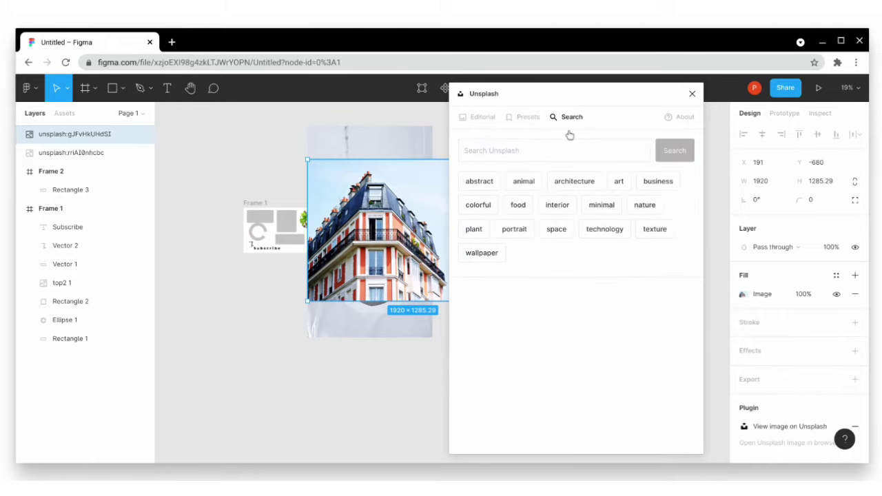
click(558, 153)
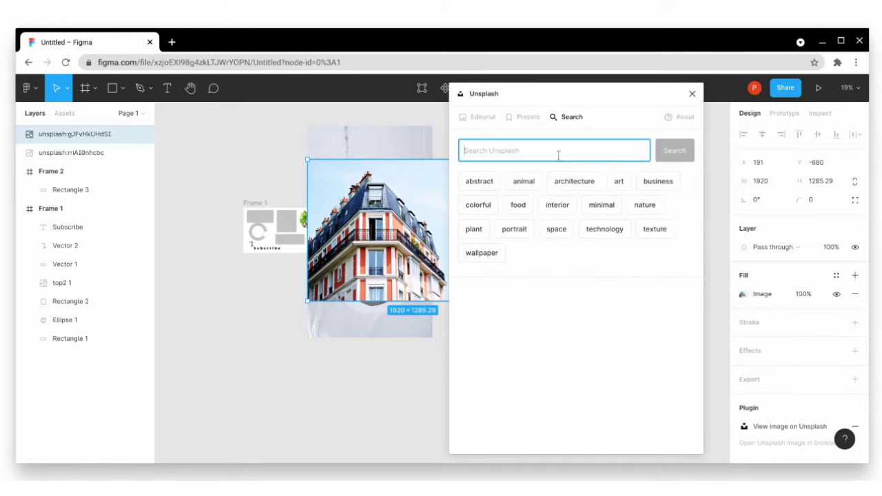
click(692, 94)
key(Delete)
click(360, 176)
key(Delete)
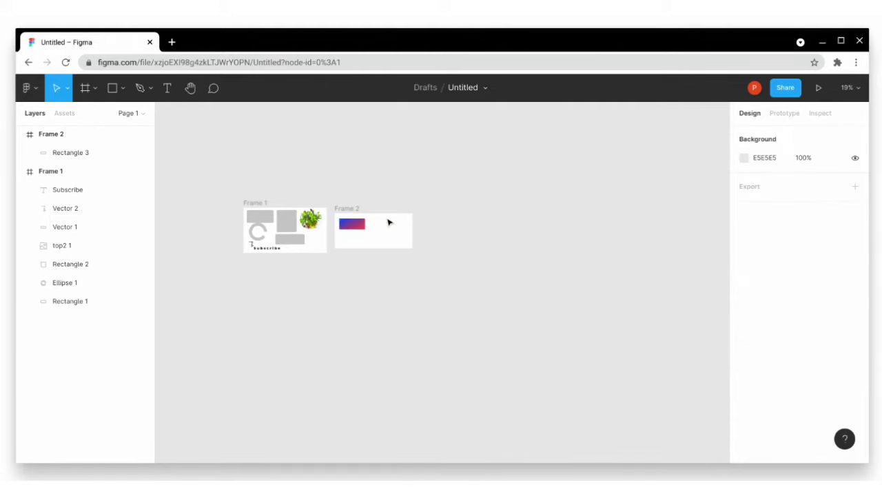
Open the main menu and look through the panel view options
scroll(367, 234, up, 10)
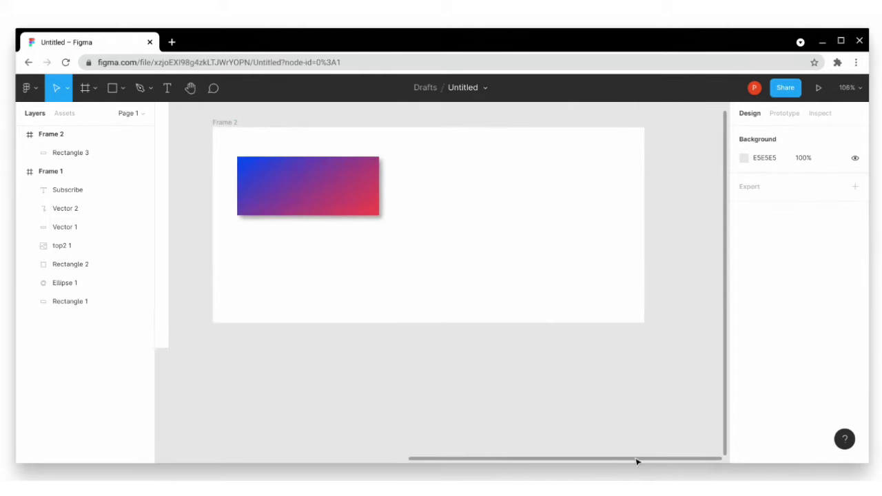
scroll(521, 367, left, 3)
click(28, 87)
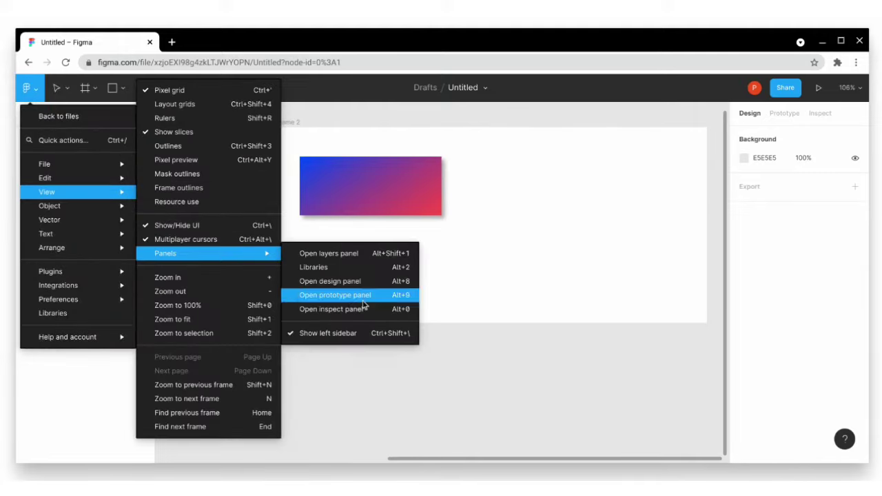
click(524, 365)
scroll(523, 366, down, 3)
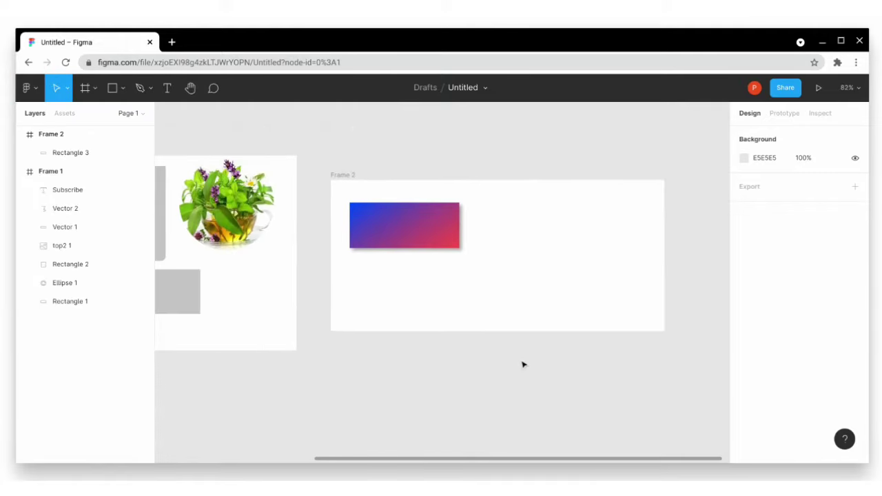
scroll(523, 365, down, 2)
scroll(523, 365, down, 2)
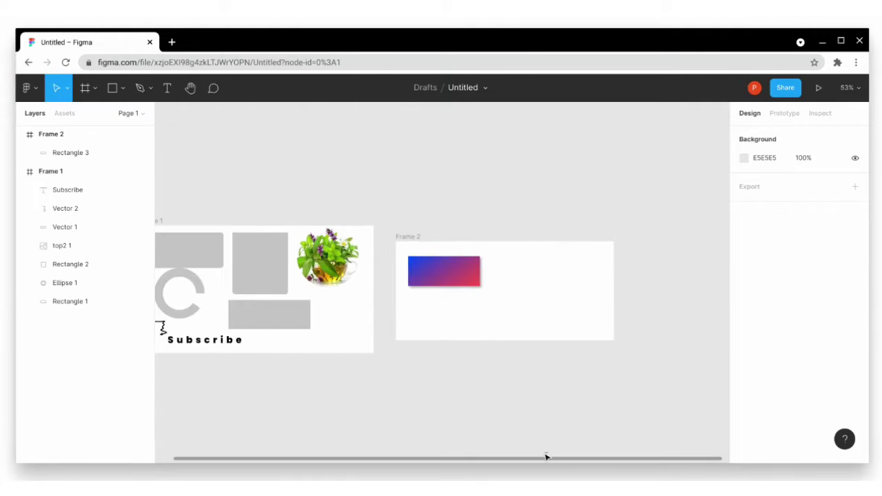
Reopen the main menu and browse plugins in the Figma Community
drag(545, 456, 524, 442)
scroll(586, 366, down, 2)
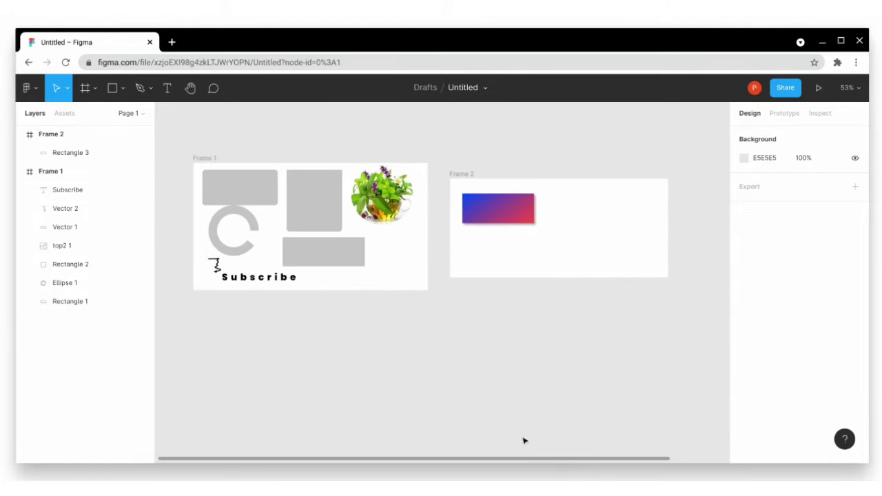
scroll(512, 388, down, 1)
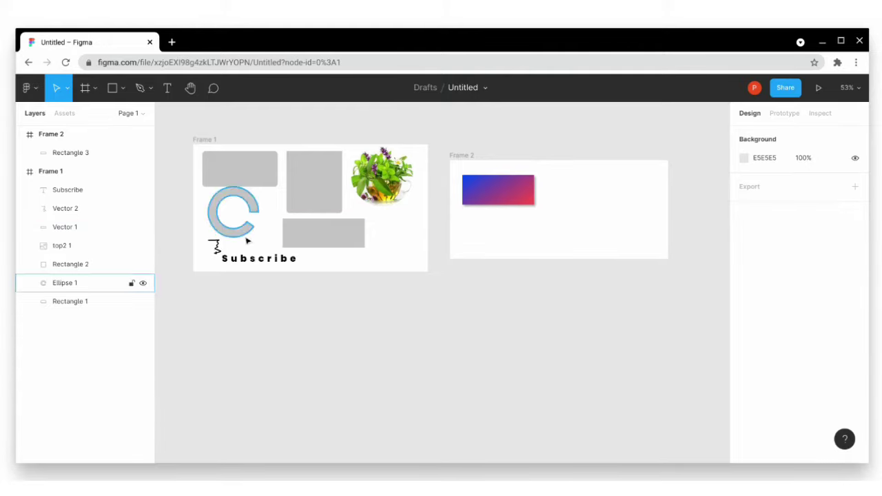
scroll(301, 315, down, 1)
scroll(291, 292, up, 1)
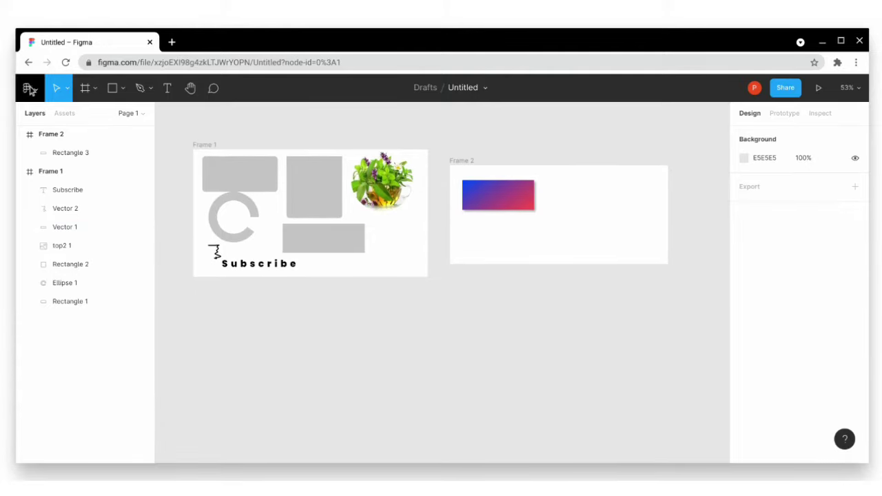
click(29, 87)
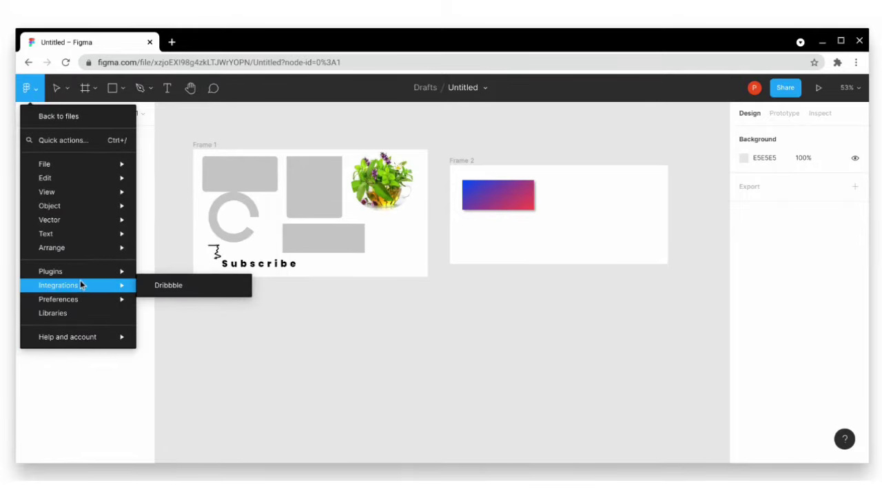
mouse_move(51, 271)
click(180, 392)
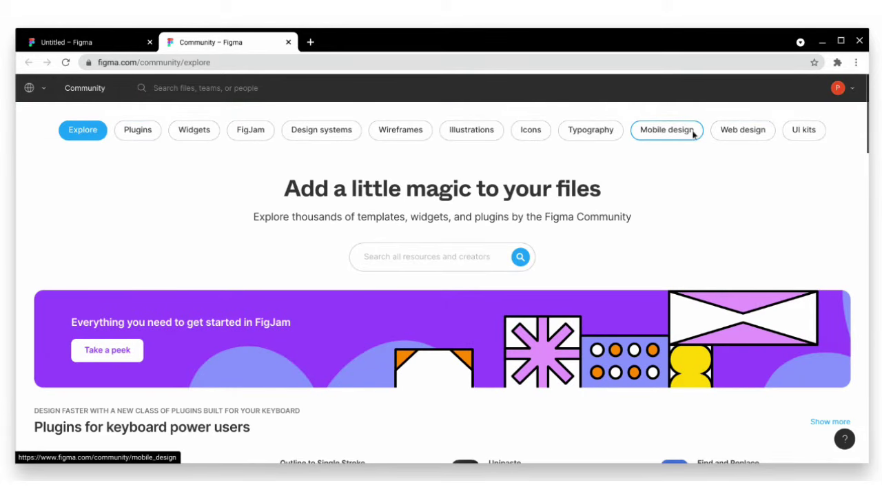
Find the Signup Screens file under Mobile design, duplicate it to drafts, and close its Community page
click(666, 137)
scroll(620, 255, down, 1)
scroll(607, 265, down, 2)
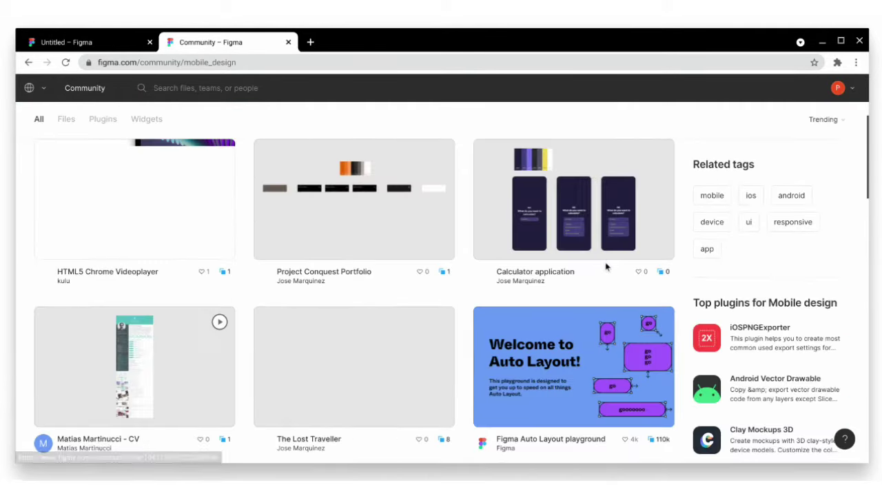
scroll(607, 263, down, 1)
scroll(607, 262, down, 1)
scroll(606, 261, down, 3)
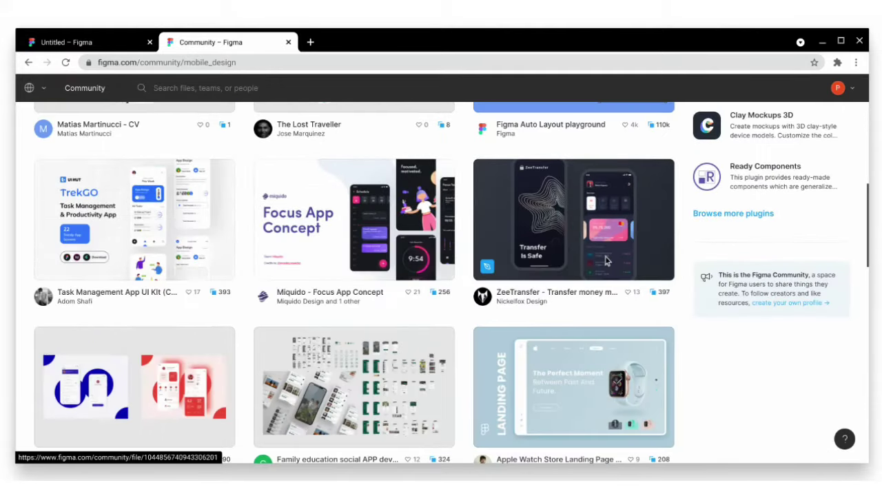
scroll(607, 260, down, 2)
scroll(606, 260, down, 2)
scroll(606, 261, down, 1)
scroll(606, 261, down, 1)
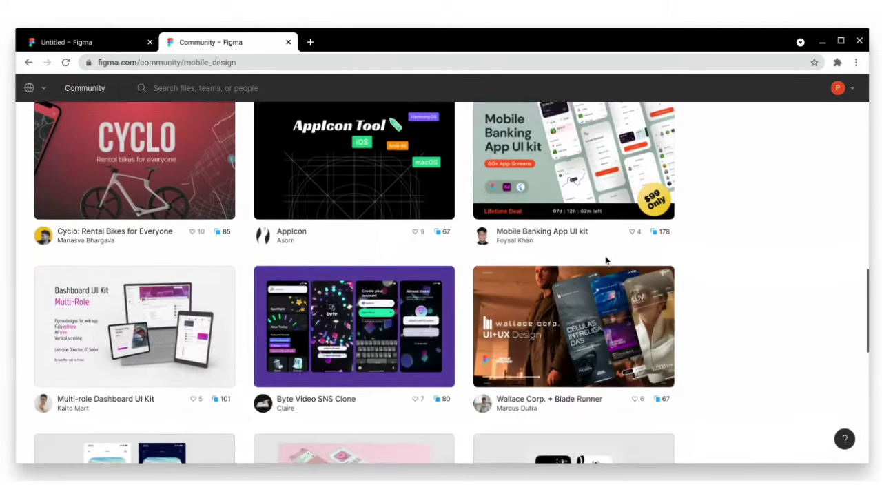
scroll(606, 260, down, 2)
scroll(607, 259, down, 1)
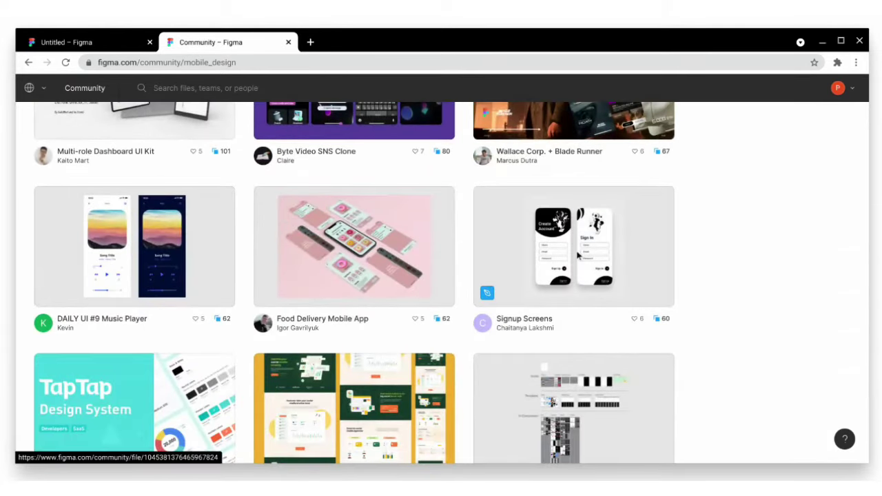
click(578, 255)
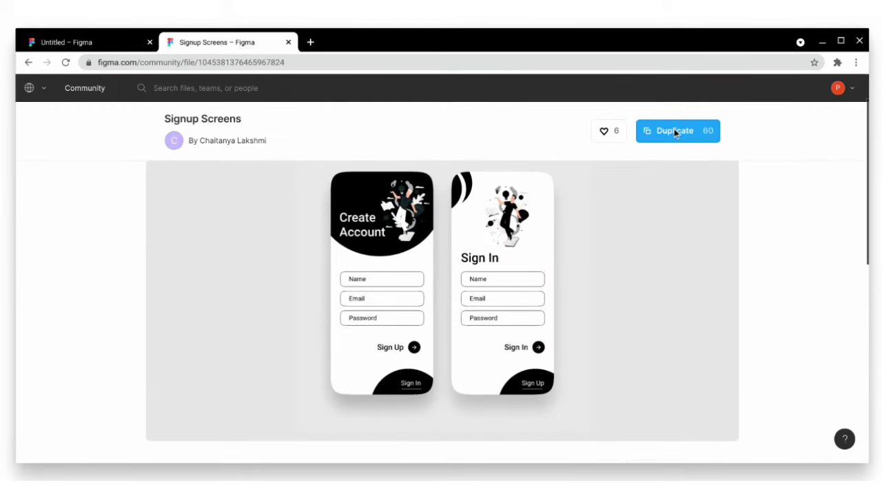
click(674, 131)
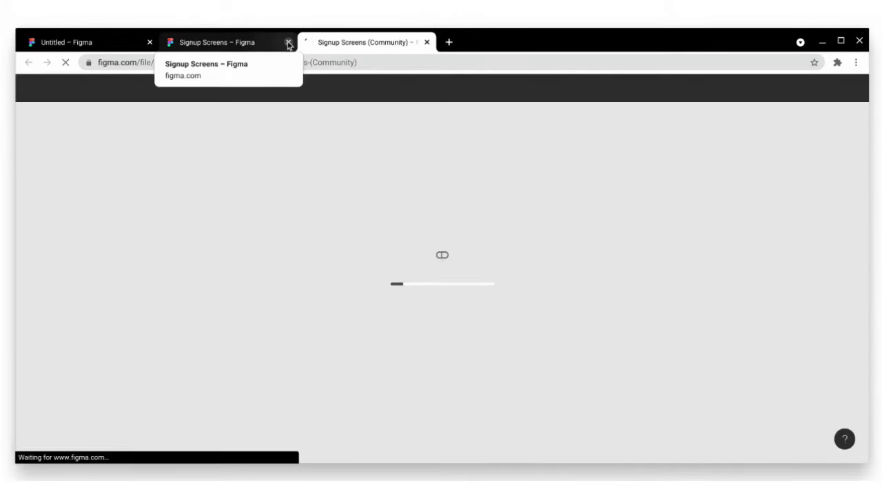
click(288, 42)
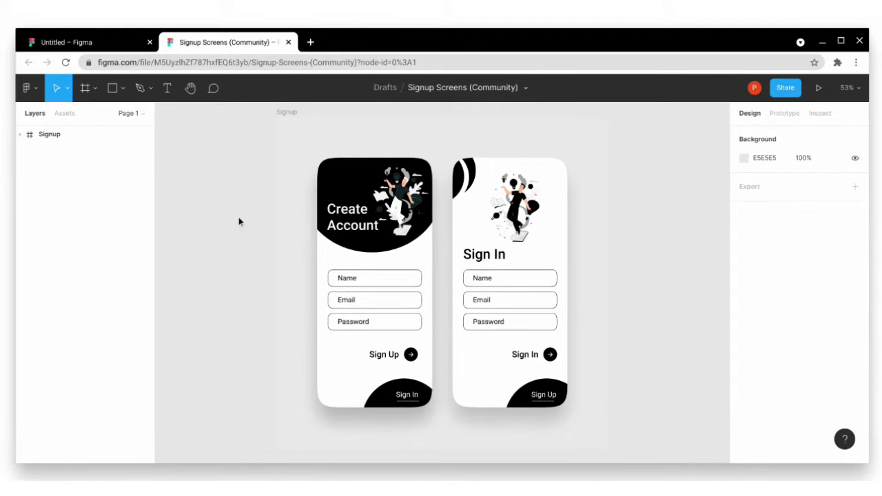
Match the Signup frame's fill to the grey canvas background using the colour sampler
click(78, 141)
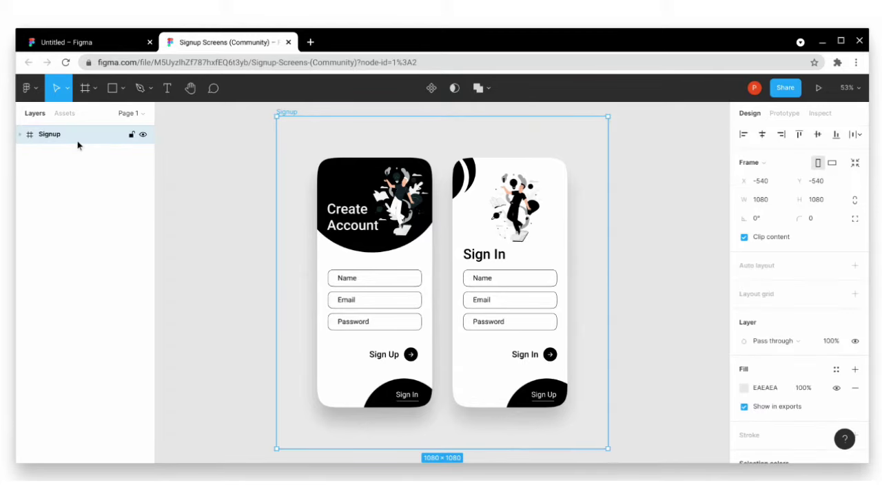
click(744, 388)
click(607, 334)
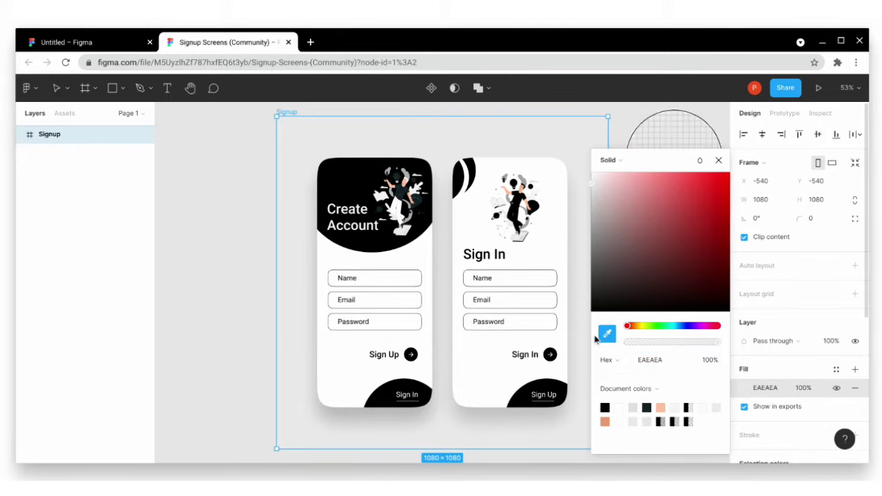
click(222, 281)
click(718, 162)
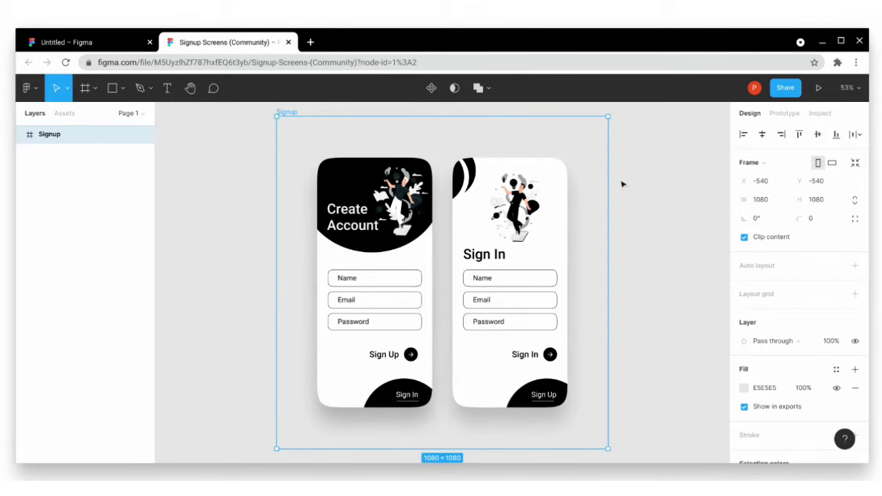
Remove both drop shadows from the Sign In phone frame
click(672, 181)
click(561, 217)
scroll(799, 330, down, 3)
scroll(827, 366, down, 2)
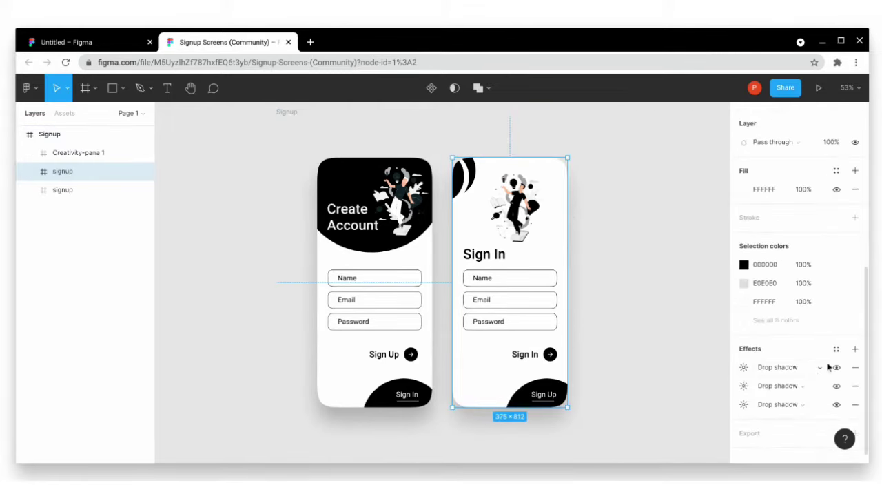
click(855, 405)
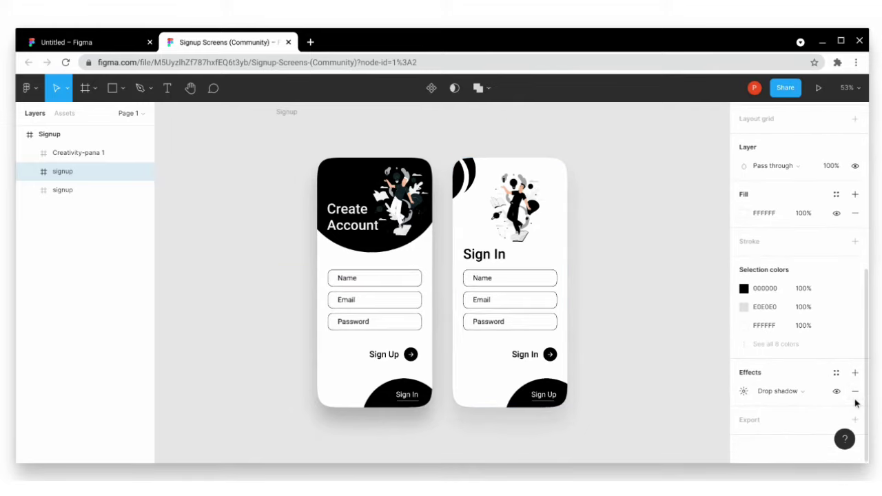
click(856, 402)
click(630, 314)
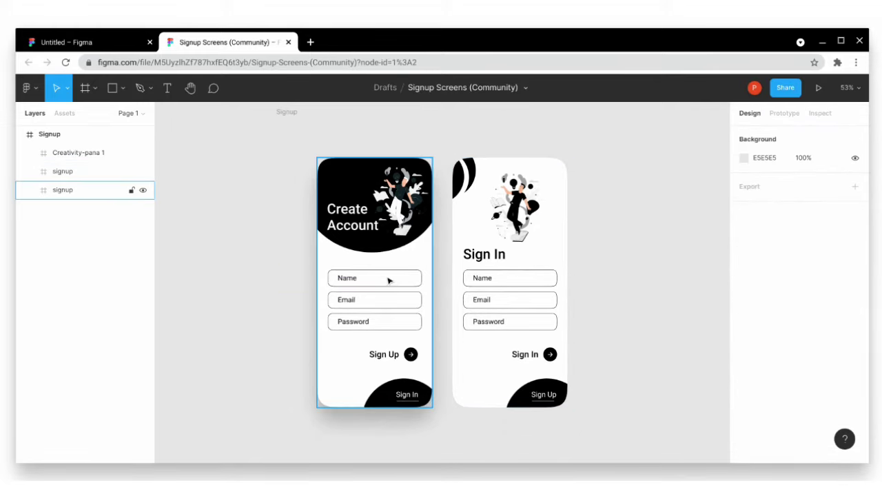
Remove all three drop shadows from the Create Account phone, then pan the screens left
click(389, 280)
scroll(834, 407, down, 5)
click(855, 423)
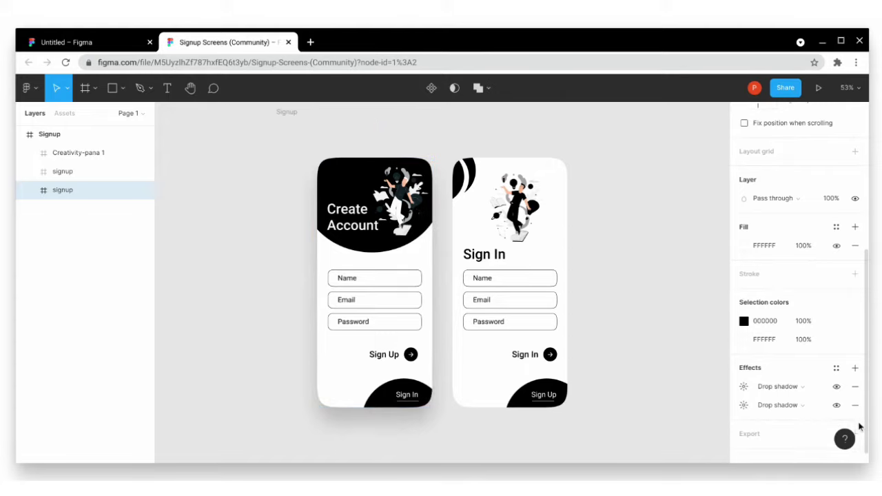
click(855, 405)
click(855, 387)
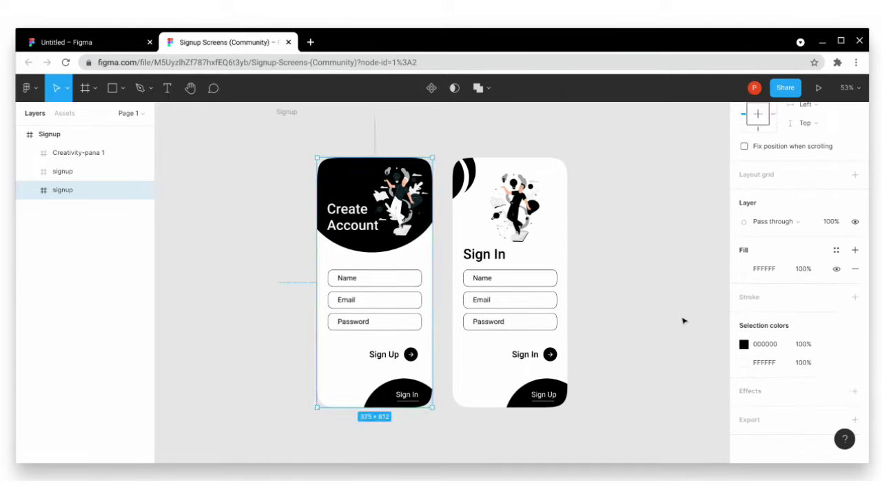
click(684, 321)
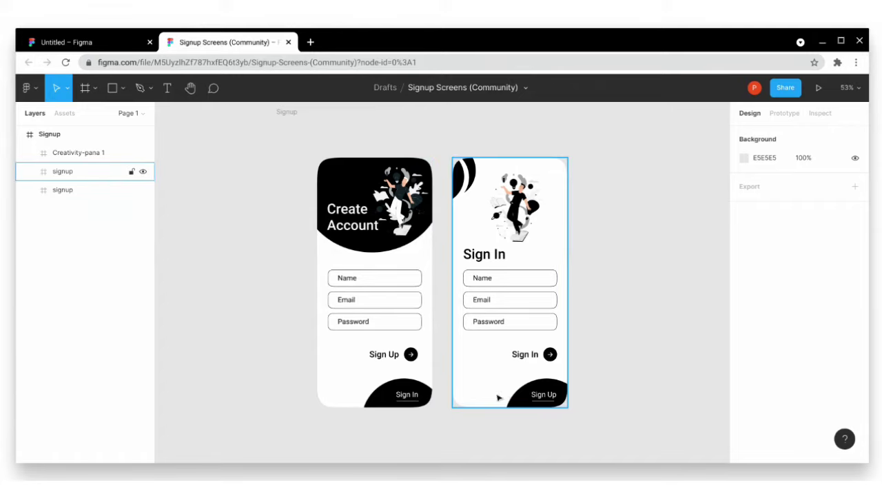
key(h)
mouse_move(597, 307)
mouse_down()
mouse_move(511, 309)
mouse_move(516, 299)
mouse_up()
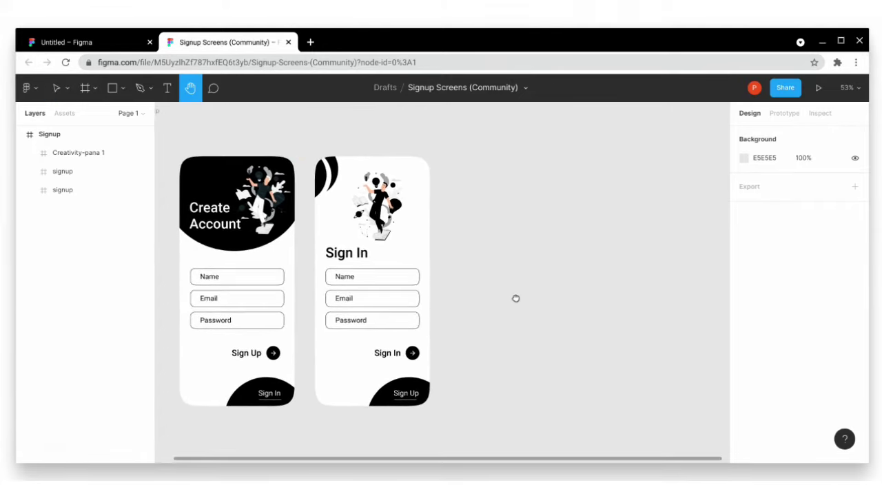
Add an iPhone 13 / 13 Pro frame preset beside the two screens
key(v)
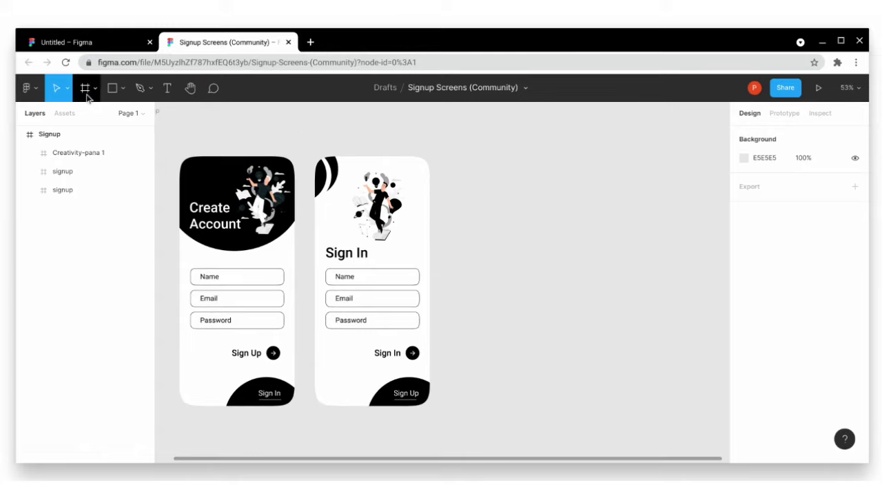
click(86, 88)
click(742, 153)
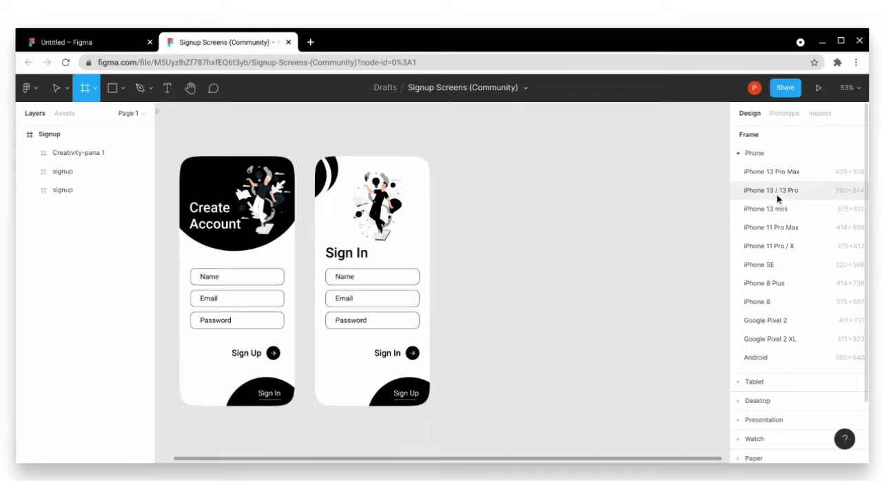
click(772, 190)
drag(558, 260, 550, 266)
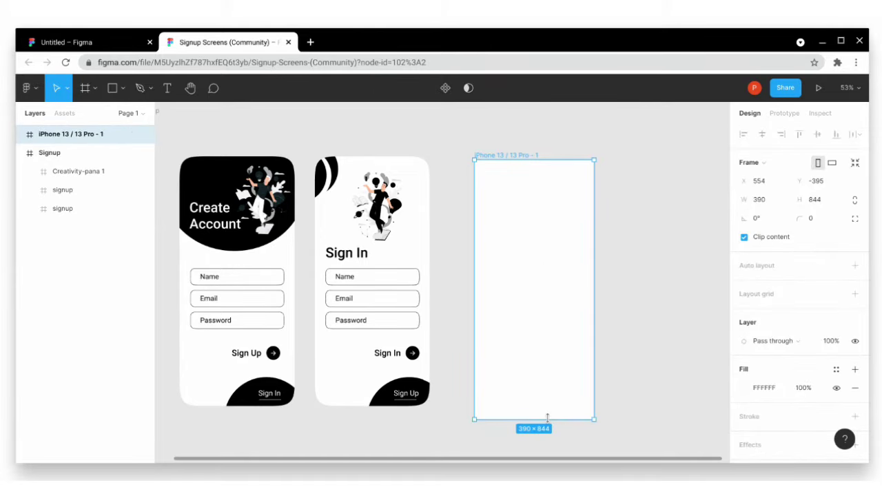
Shorten the new frame to height 799 and set its corner radius to 30
drag(548, 418, 549, 405)
click(657, 297)
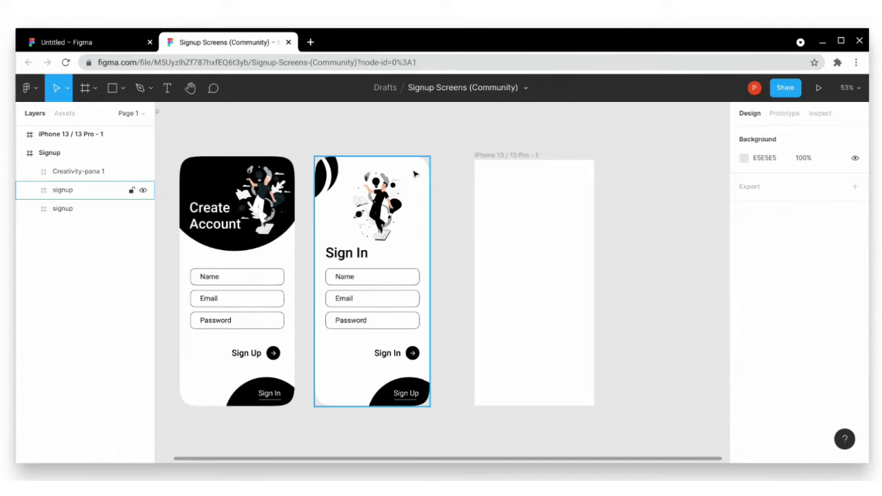
click(499, 195)
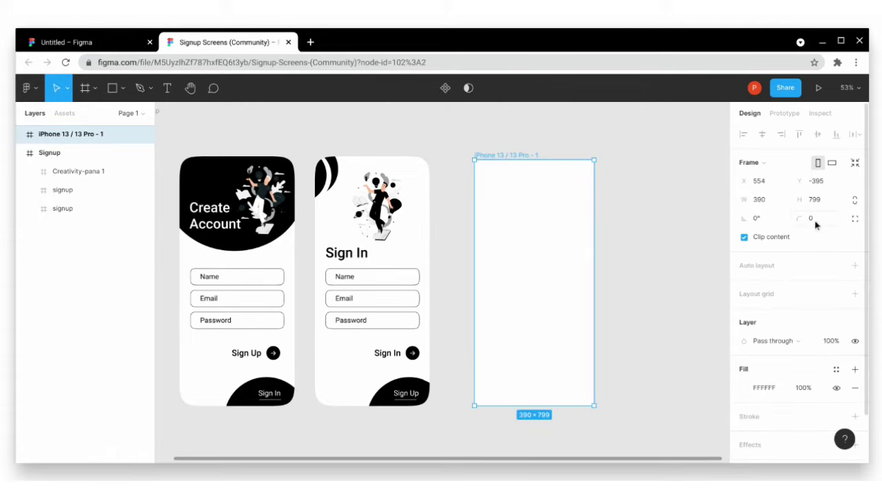
click(814, 223)
key(Return)
Inspect the black header ellipse on the Create Account screen
click(660, 208)
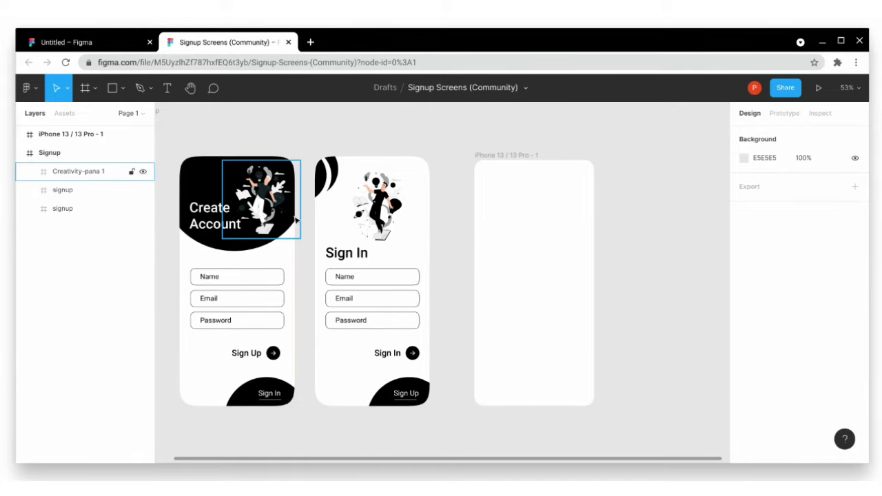
click(204, 242)
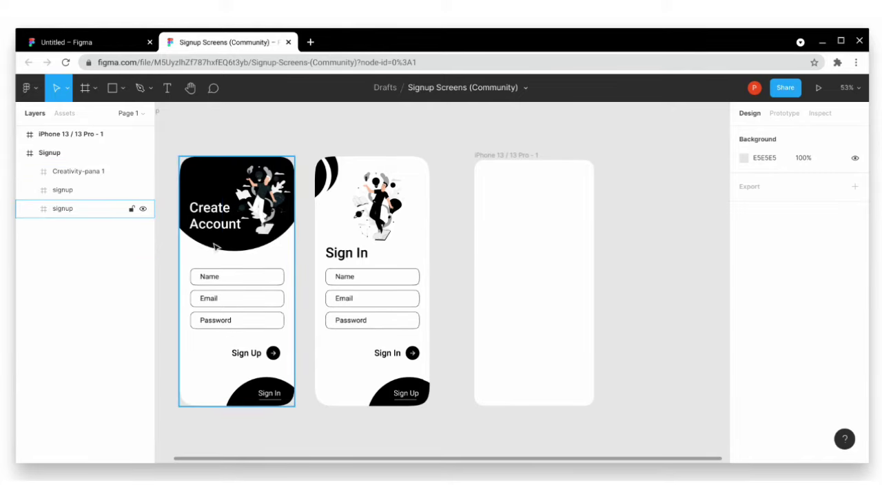
click(230, 244)
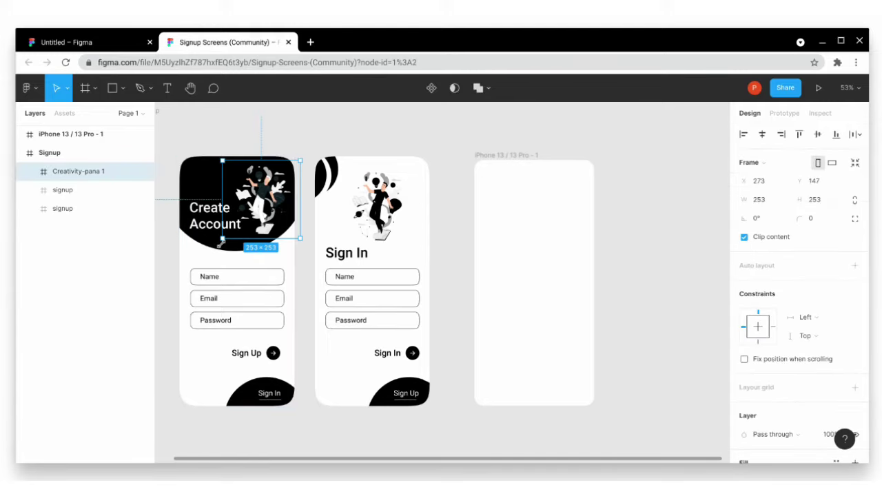
double_click(229, 241)
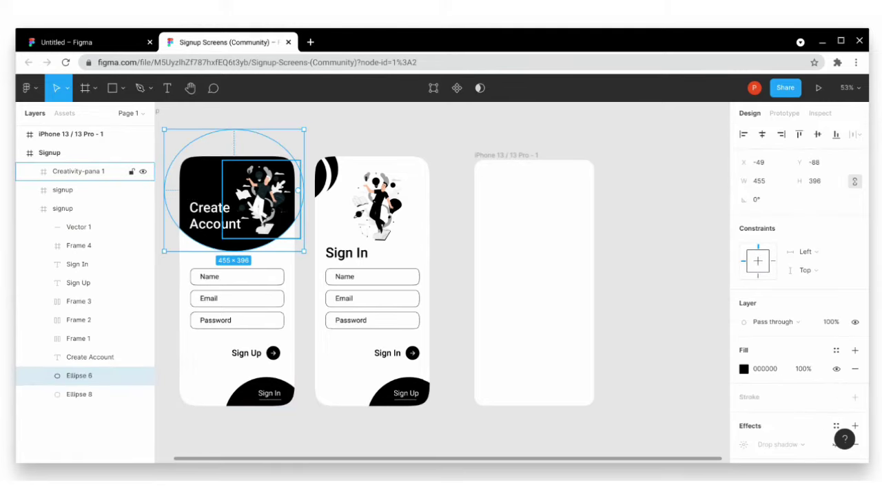
click(493, 126)
Draw an ellipse over the new iPhone frame's top and fill it black
key(o)
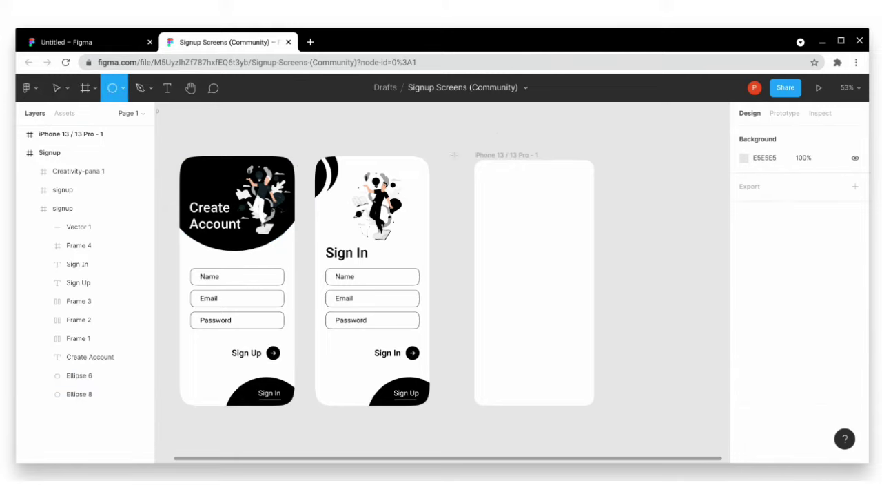
drag(462, 146, 609, 256)
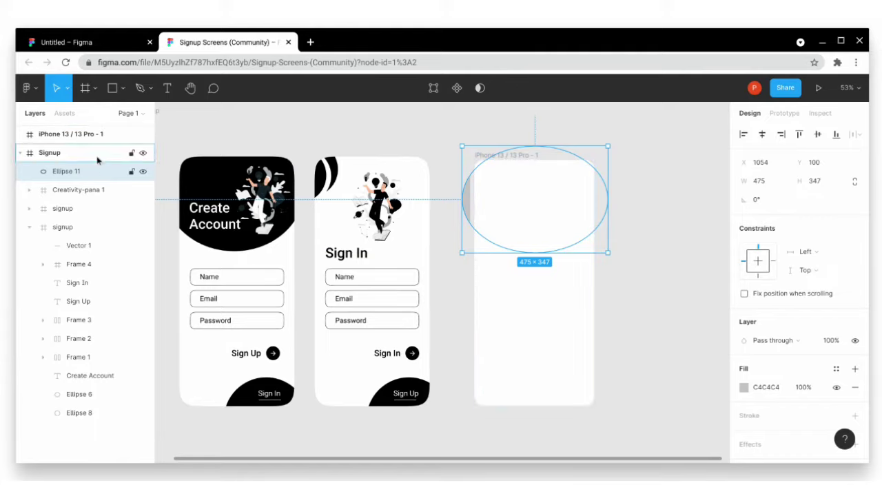
drag(90, 171, 83, 135)
drag(537, 204, 536, 190)
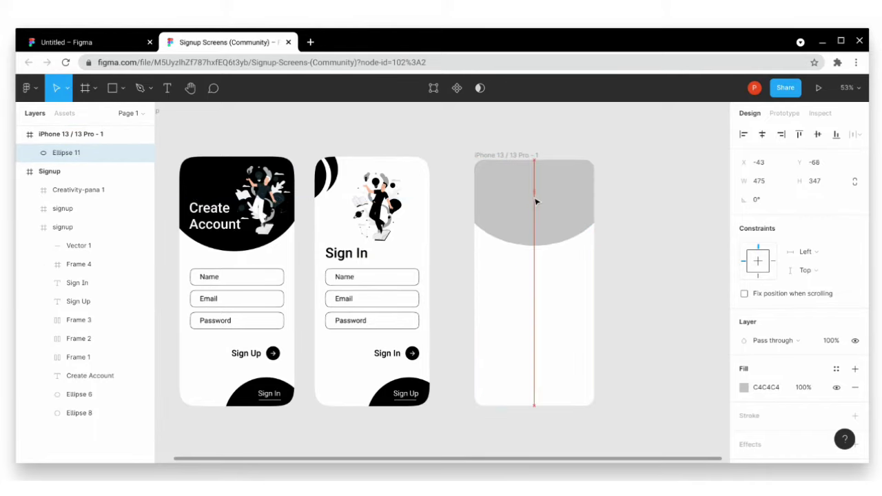
click(744, 387)
click(645, 217)
drag(638, 236, 562, 379)
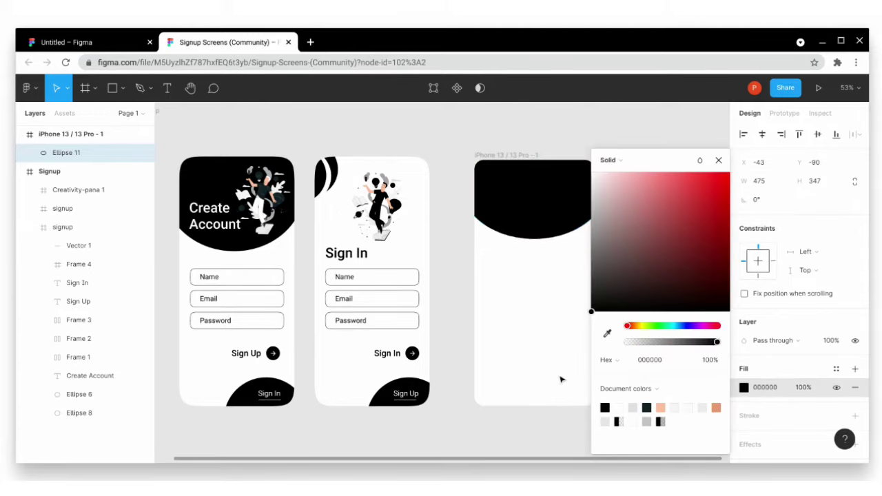
click(719, 160)
Stretch the black ellipse to about 503 wide by 408 tall
drag(573, 240, 581, 251)
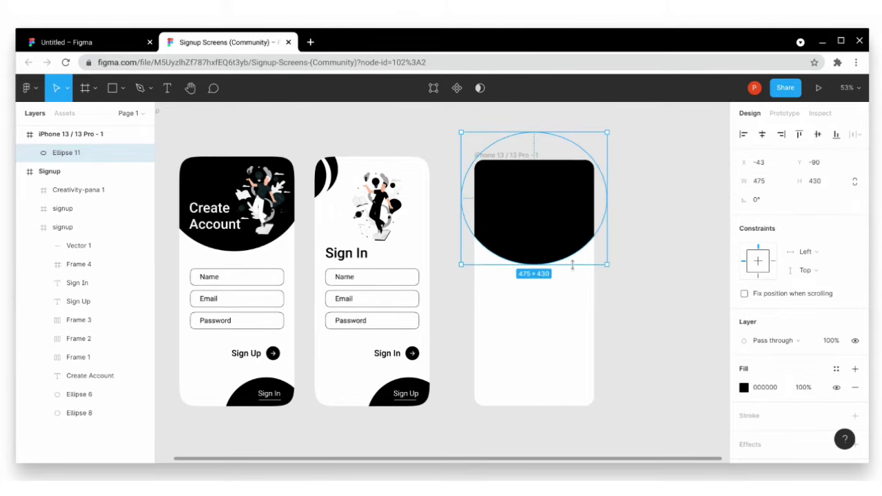
click(707, 210)
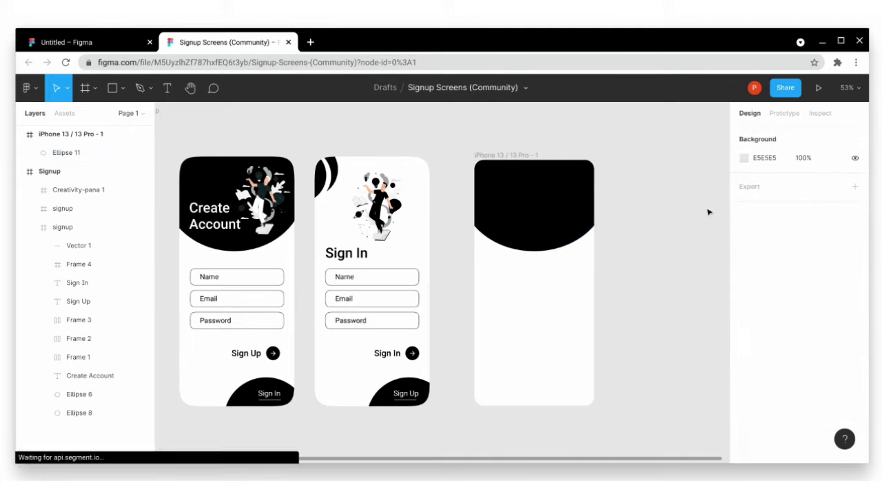
click(522, 227)
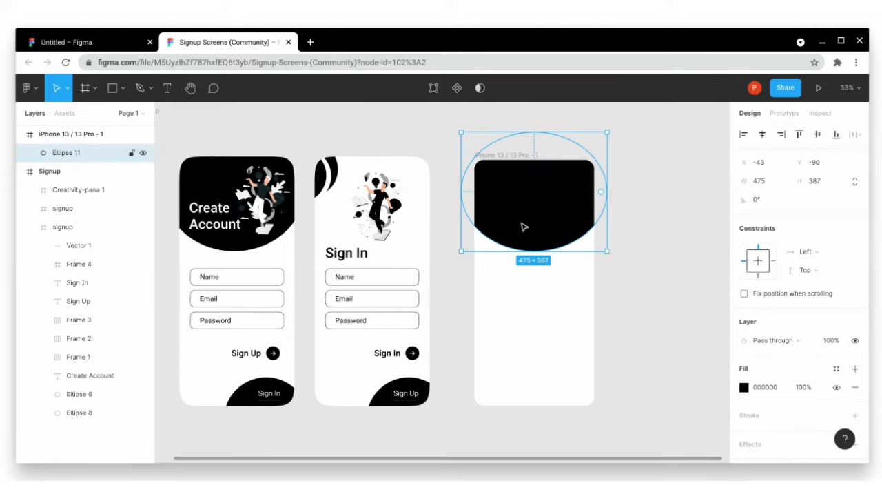
drag(553, 250, 561, 256)
drag(607, 219, 612, 218)
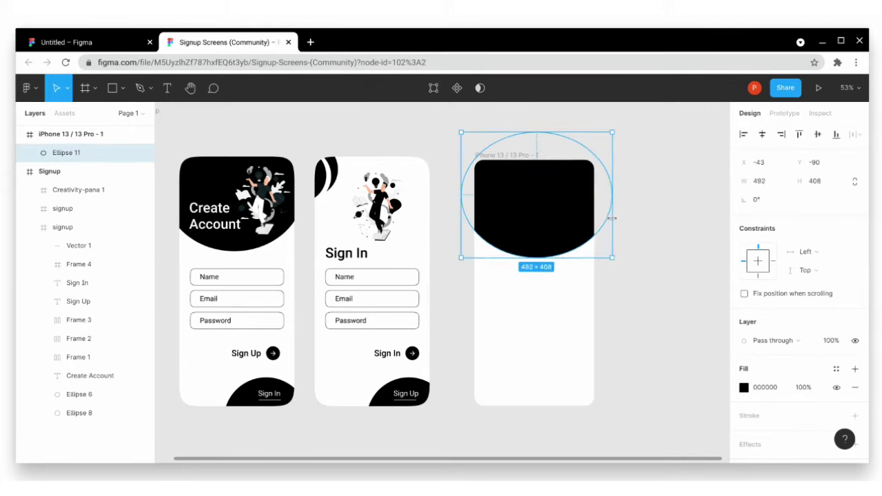
drag(459, 217, 456, 217)
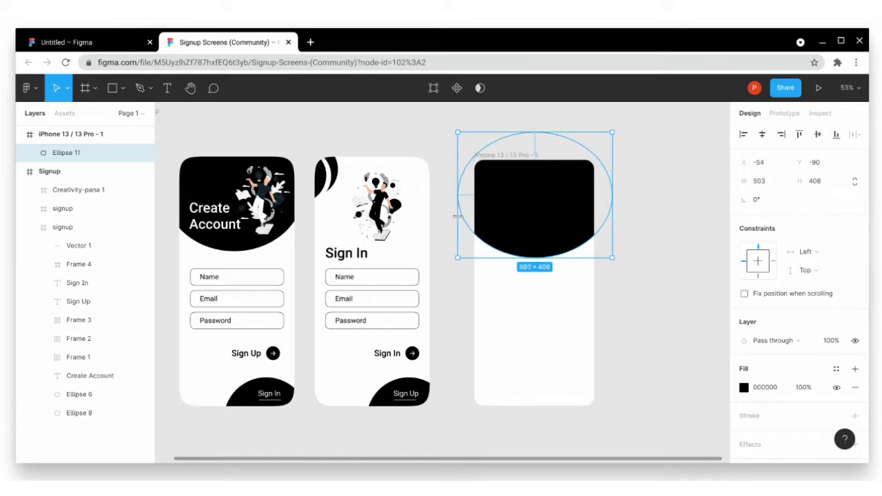
click(693, 235)
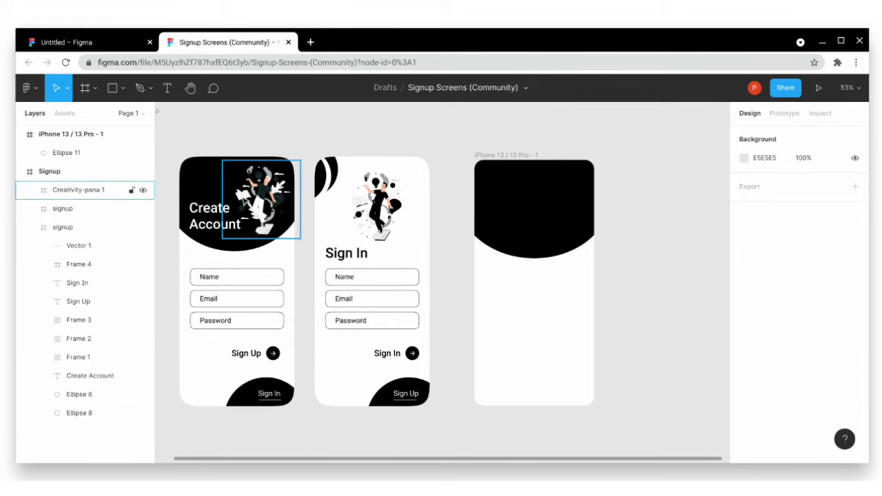
Duplicate Creativity-pana 1 and place the copy slightly lowered in the new frame's black header
click(262, 198)
key(ctrl+d)
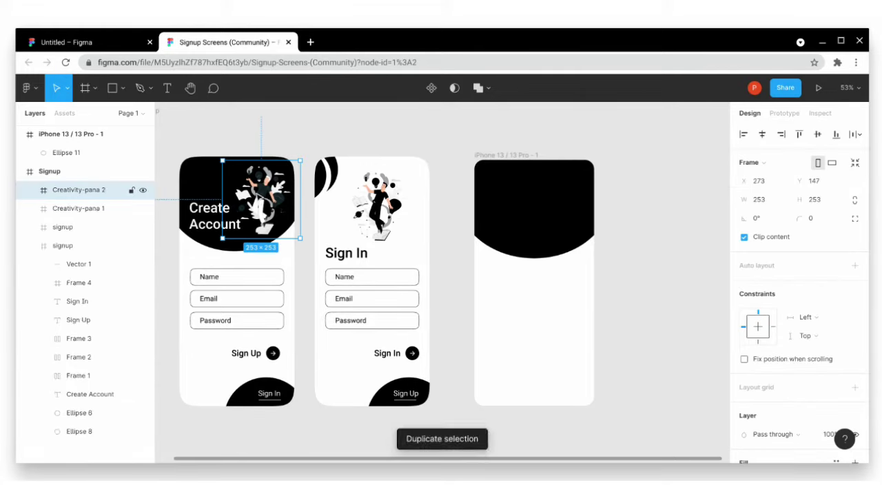
drag(261, 198, 563, 204)
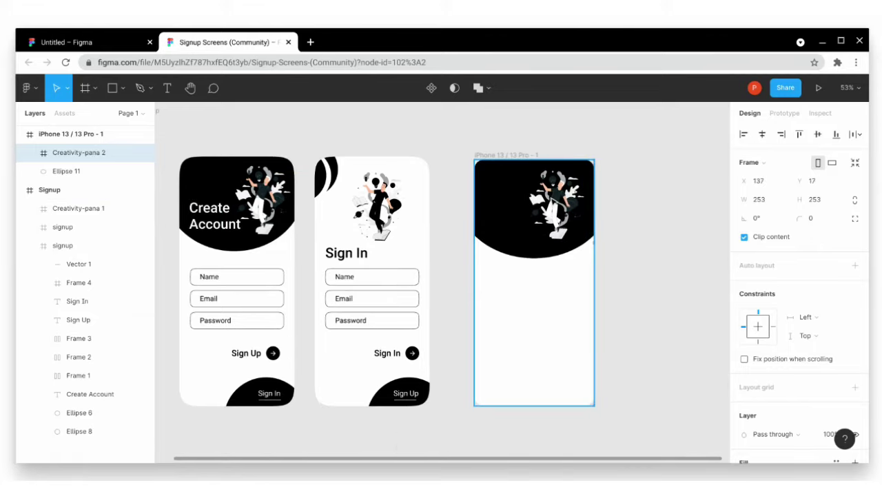
drag(563, 205, 563, 210)
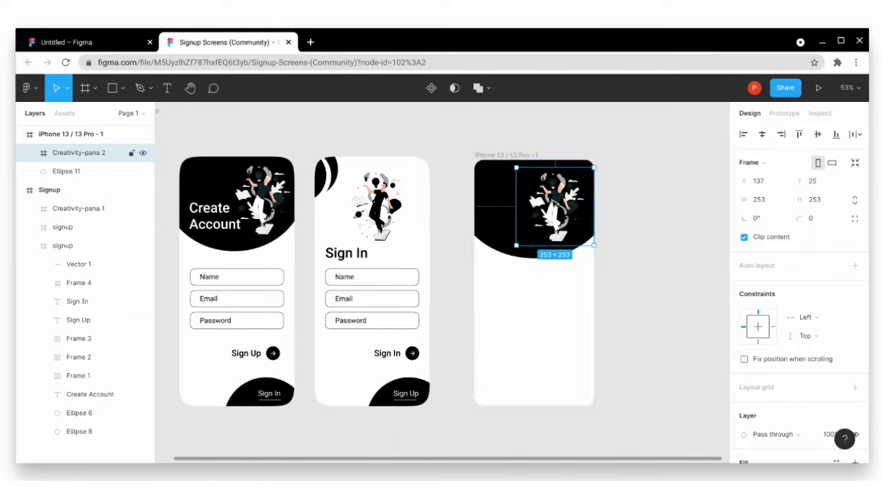
click(651, 183)
scroll(477, 230, up, 3)
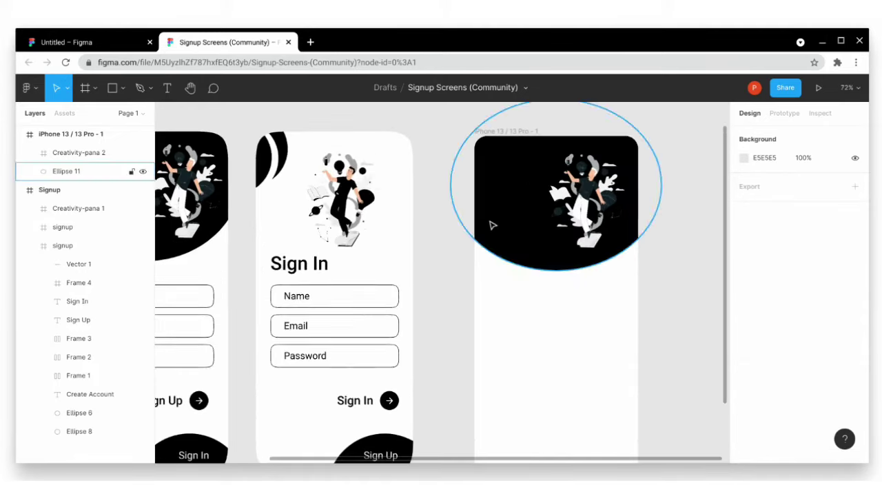
scroll(490, 225, up, 3)
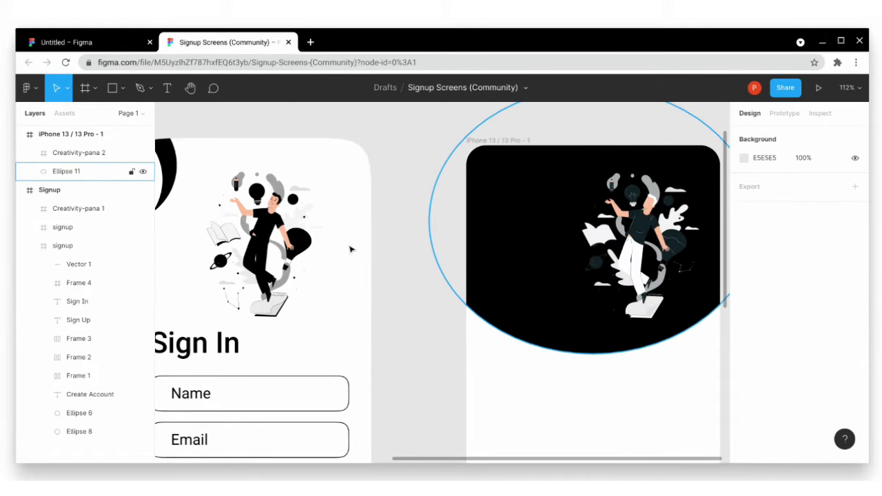
Add a size-45 text box on the header, left of the illustration, reading 'Create Account'
key(t)
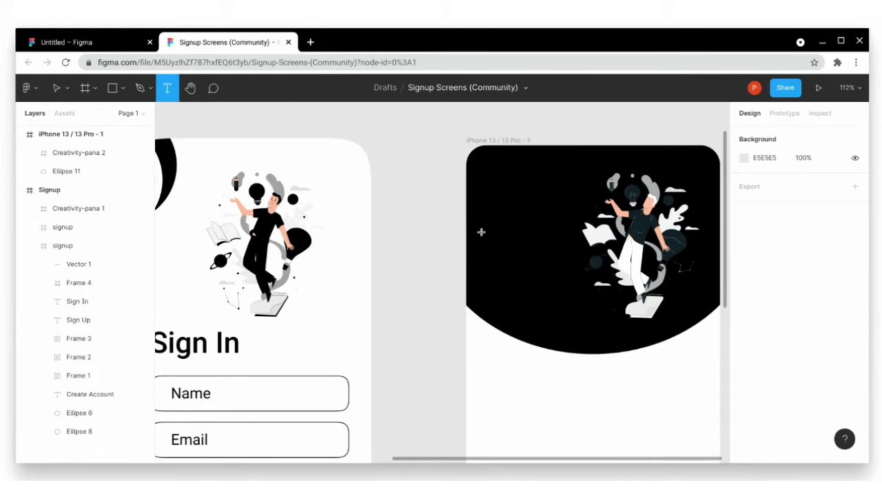
drag(481, 232, 585, 312)
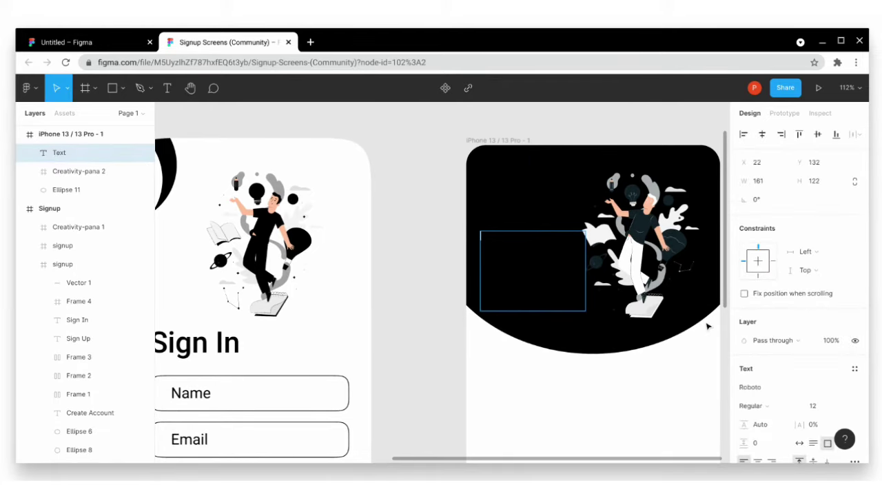
click(819, 407)
text(4)
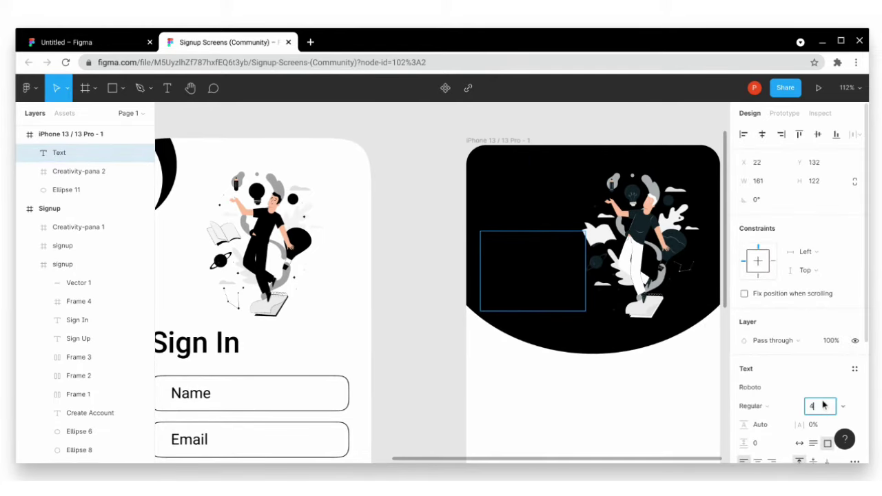
text(5)
key(Return)
scroll(541, 258, down, 2)
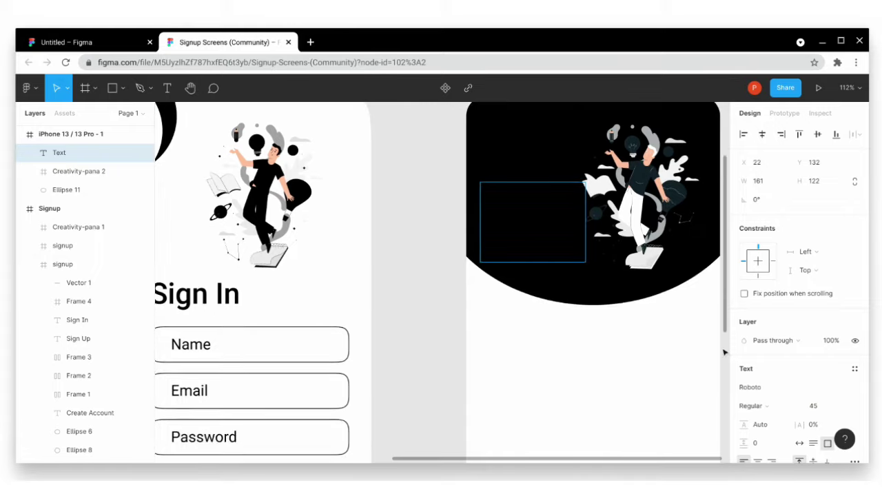
scroll(512, 232, up, 1)
text(Crea)
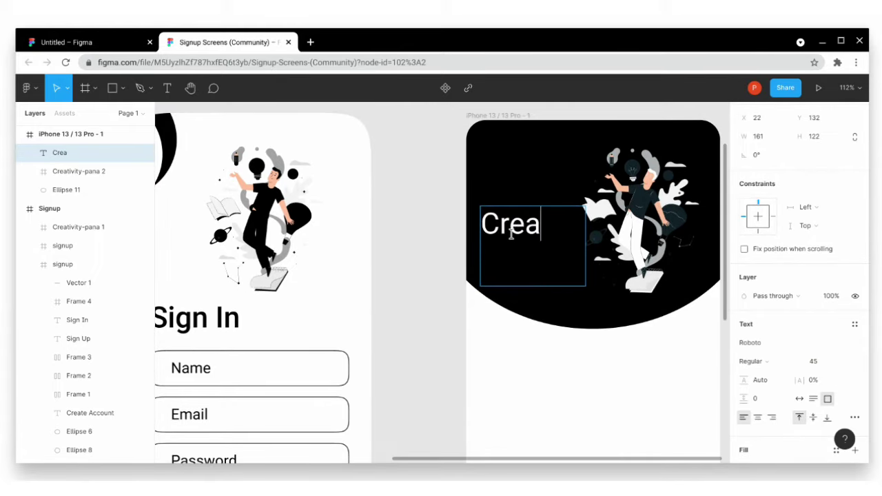
text(te Acc)
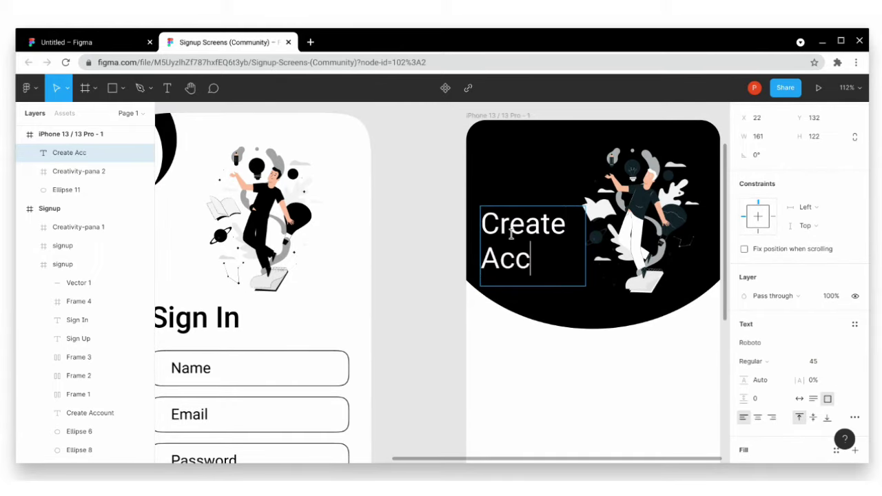
text(ount)
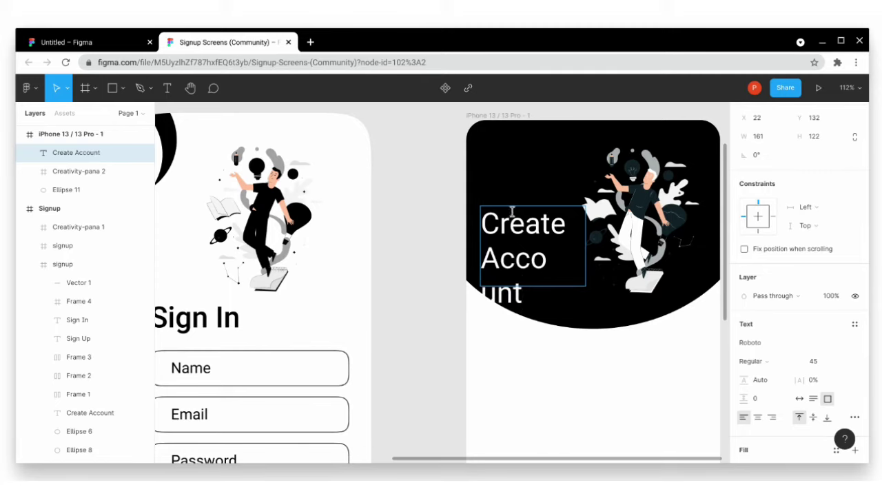
key(Escape)
Set the title text to size 40 and Bold weight
ctrl+scroll(600, 319, down, 5)
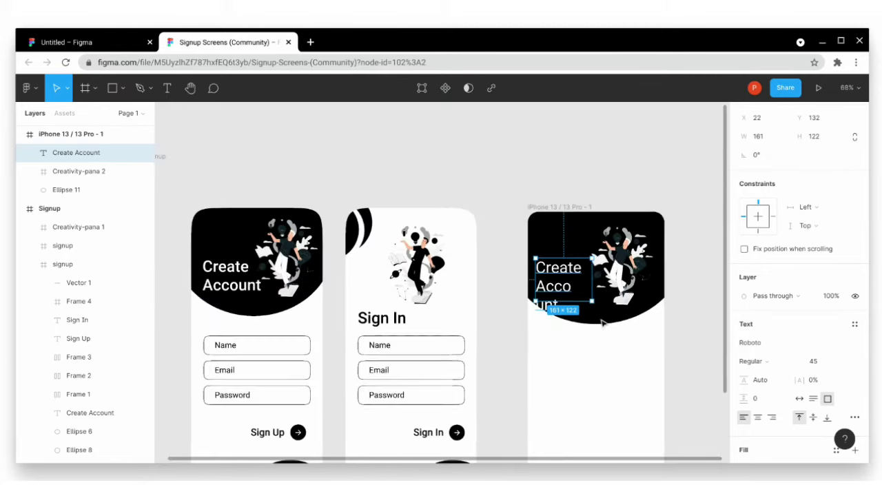
double_click(569, 291)
scroll(799, 331, down, 2)
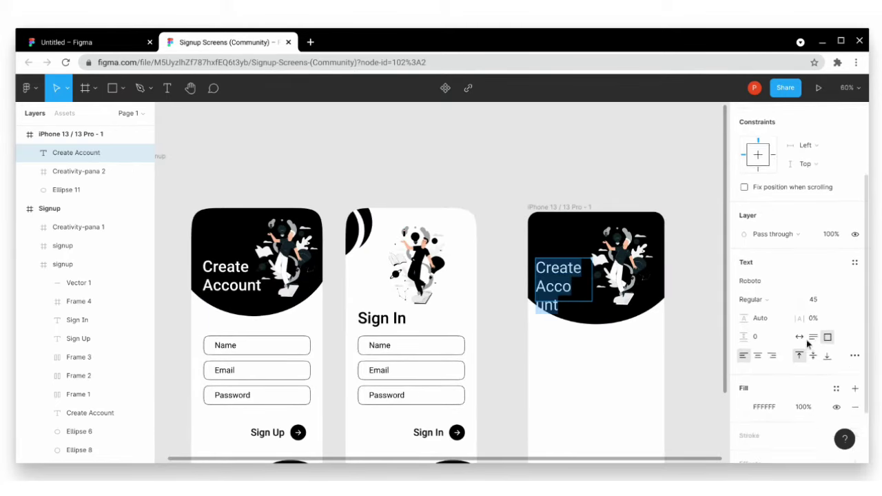
click(819, 295)
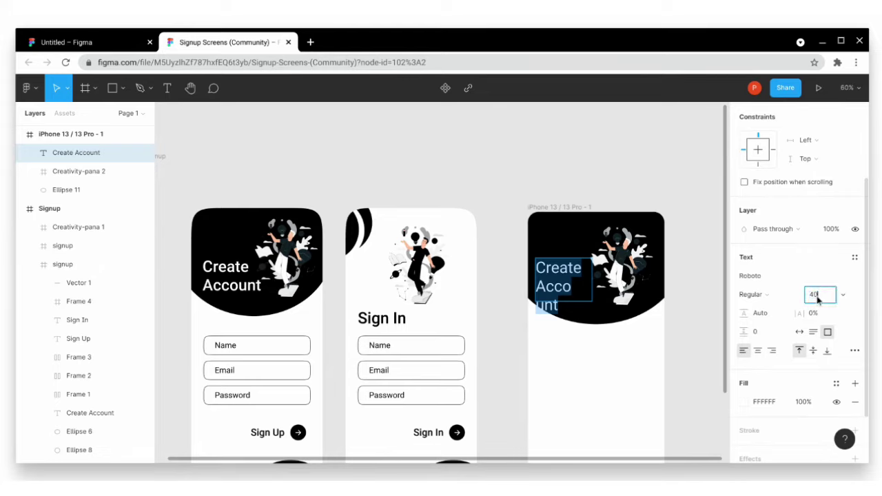
text(40)
key(Return)
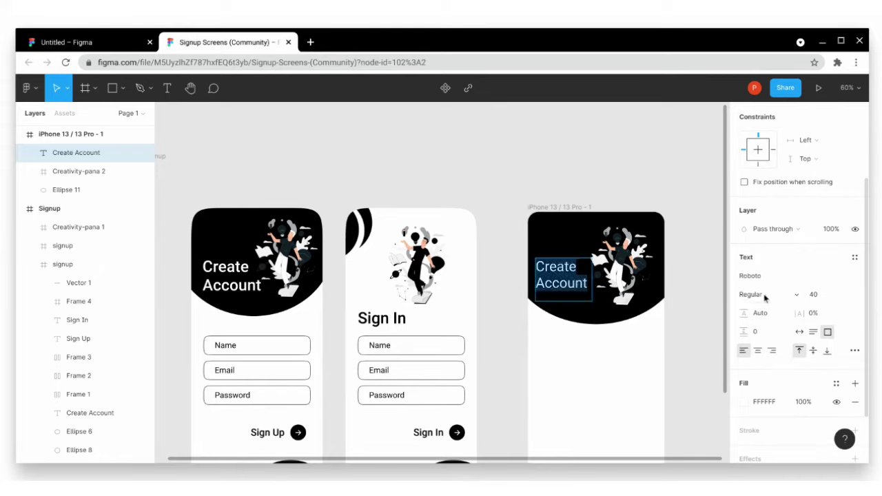
click(764, 295)
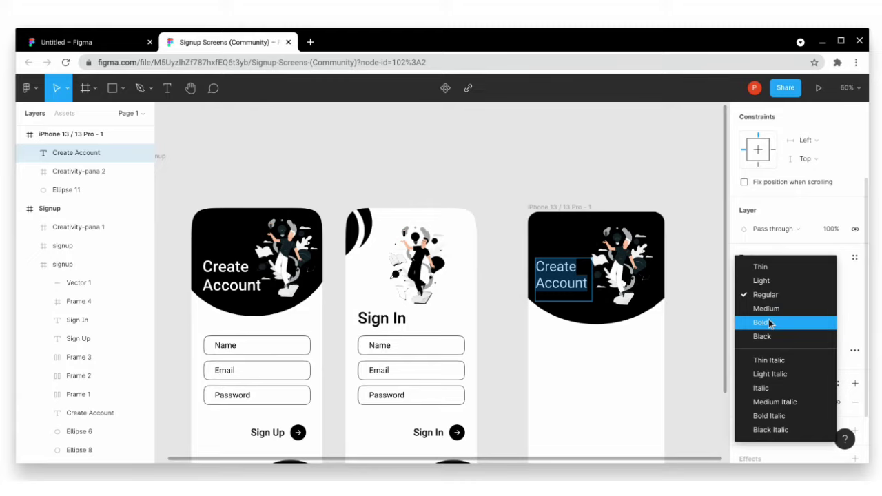
click(769, 323)
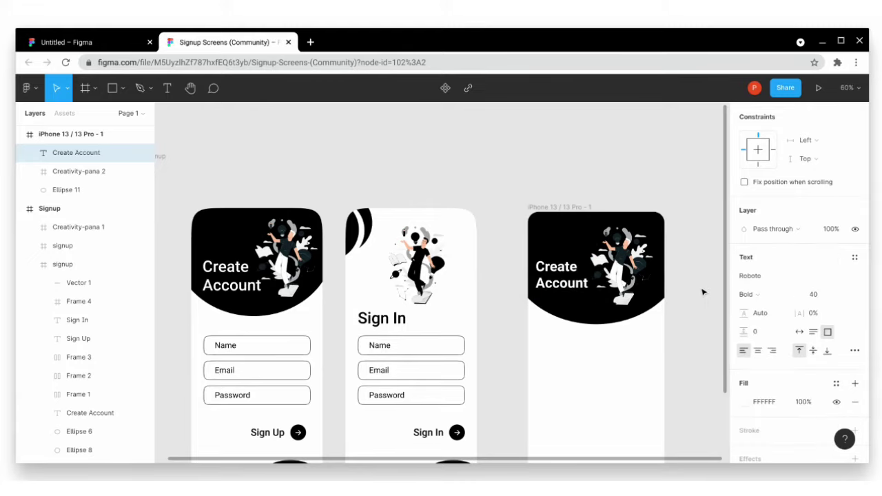
Shorten the title's text box to fit its text
double_click(585, 283)
key(Escape)
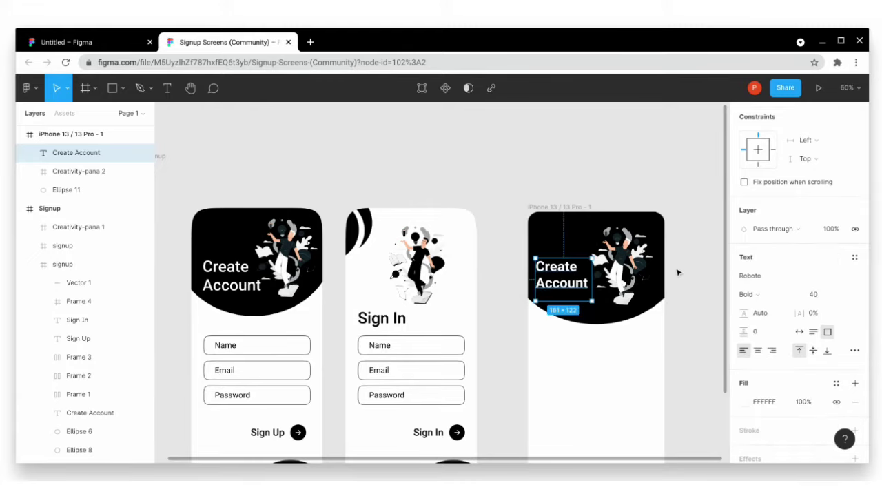
click(571, 310)
click(571, 307)
drag(568, 302, 552, 281)
click(704, 261)
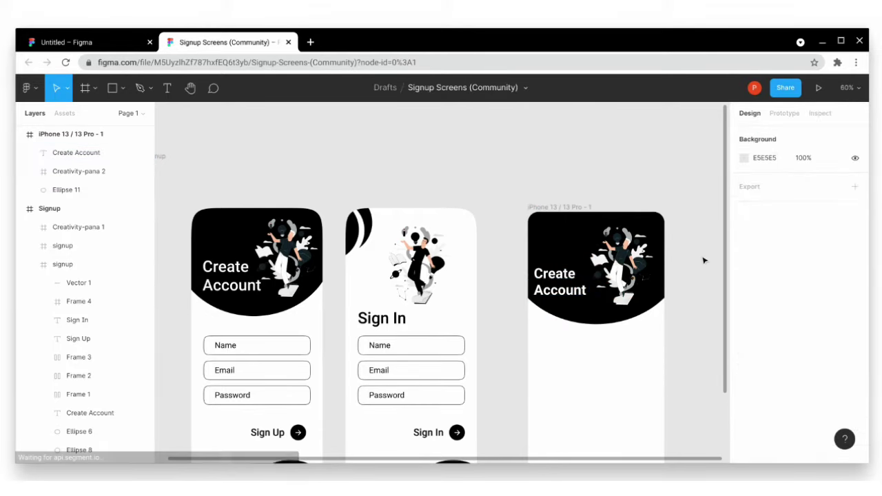
scroll(702, 261, down, 2)
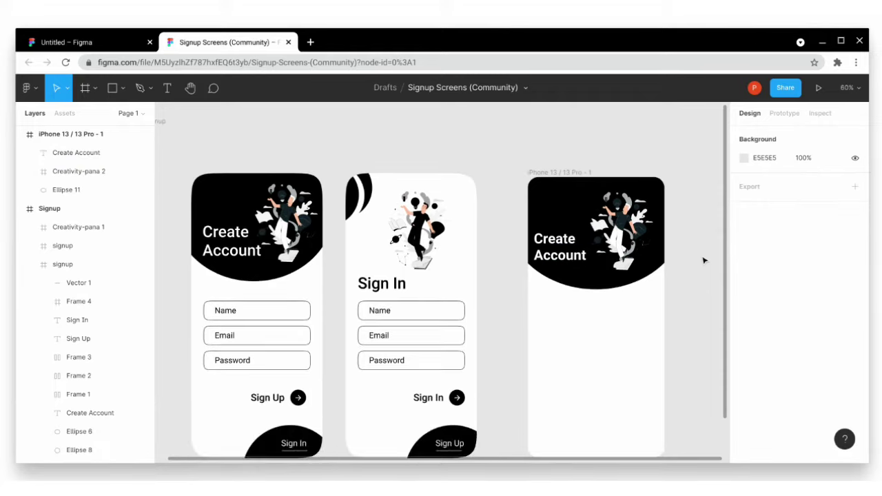
Restore the title to size 45 and widen its box so 'Account' fits on one line
click(554, 248)
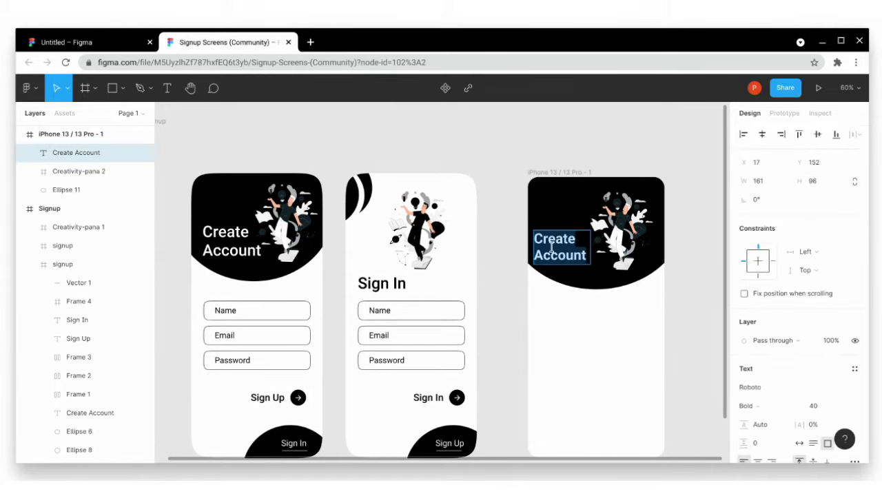
click(816, 406)
text(45)
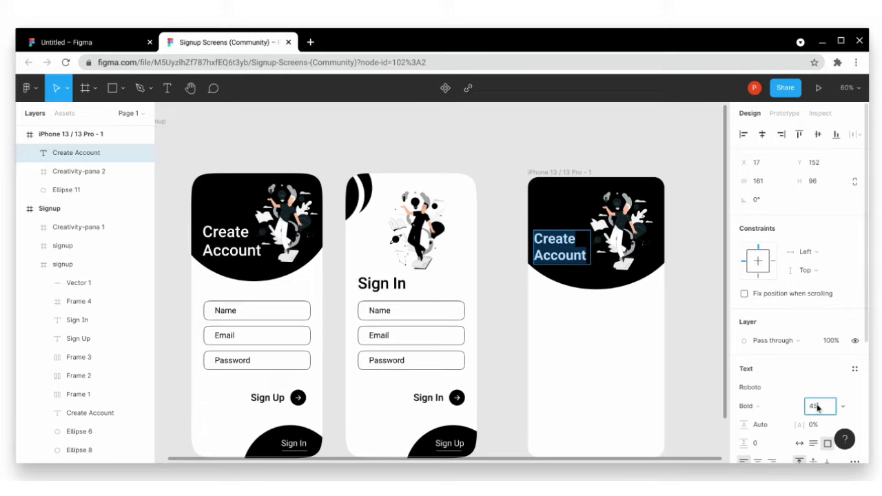
key(Return)
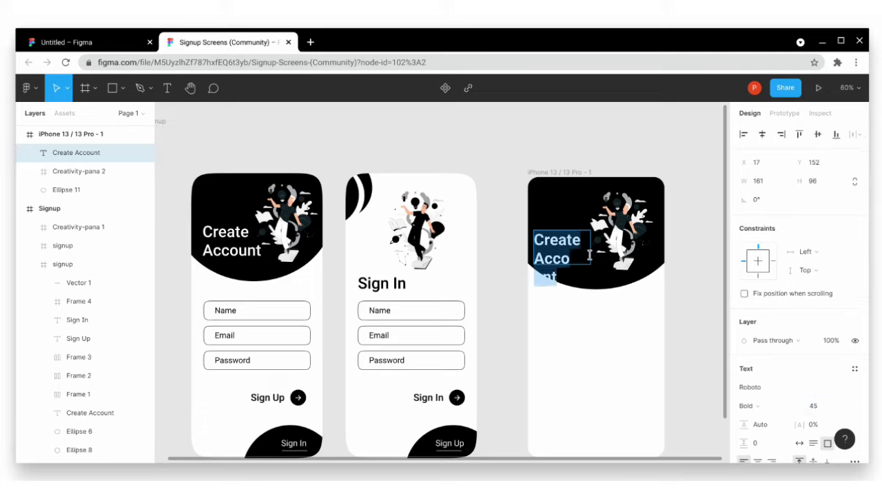
drag(590, 248, 599, 248)
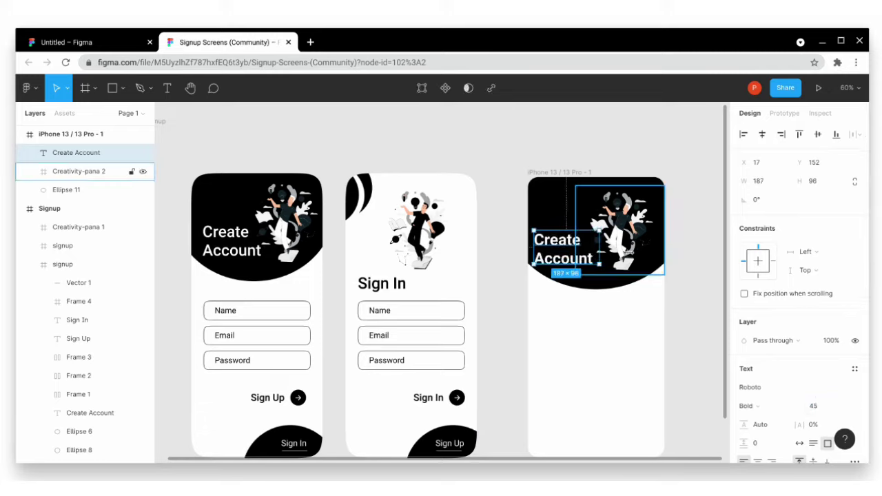
click(696, 244)
Nudge the Create Account title slightly right on the header
click(571, 246)
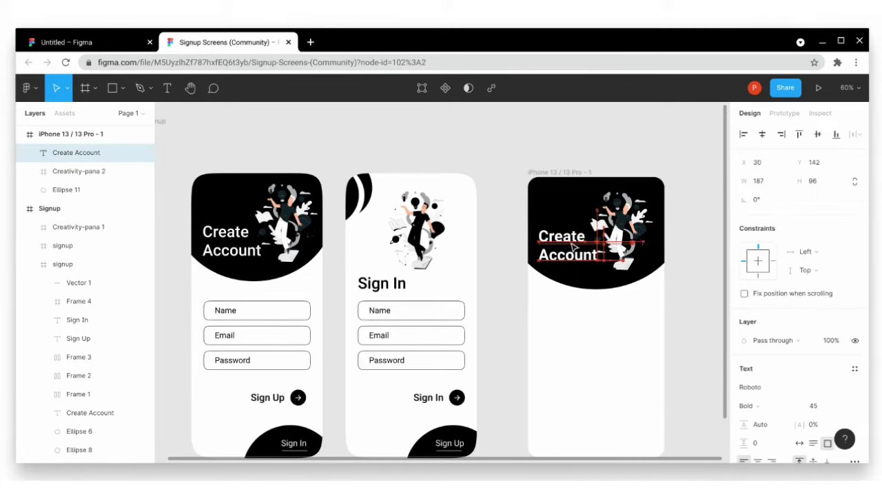
click(700, 237)
scroll(700, 236, down, 1)
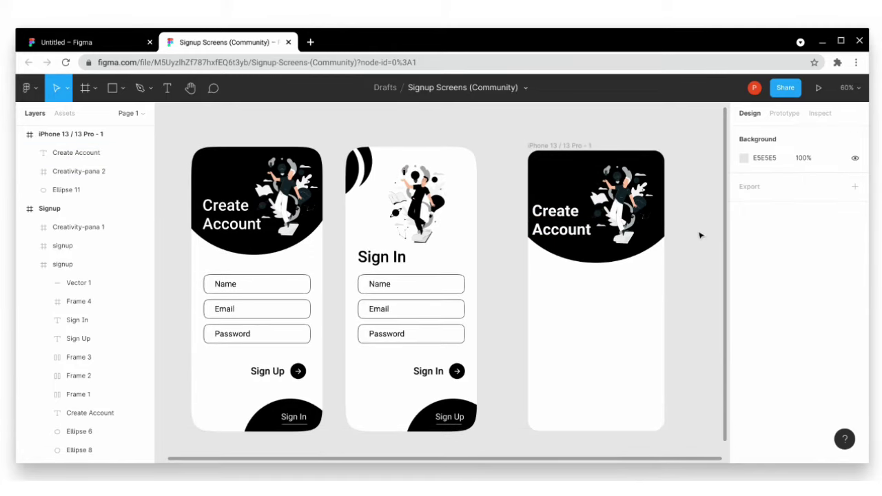
click(553, 220)
drag(553, 221, 556, 221)
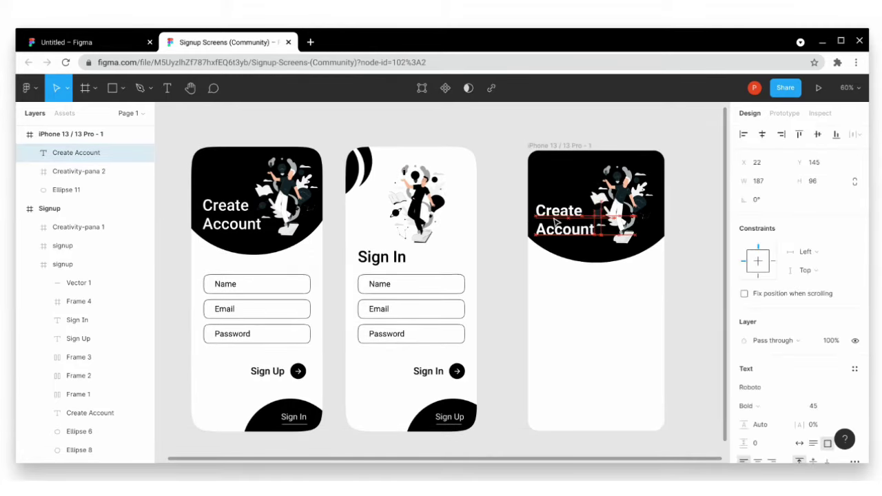
click(692, 199)
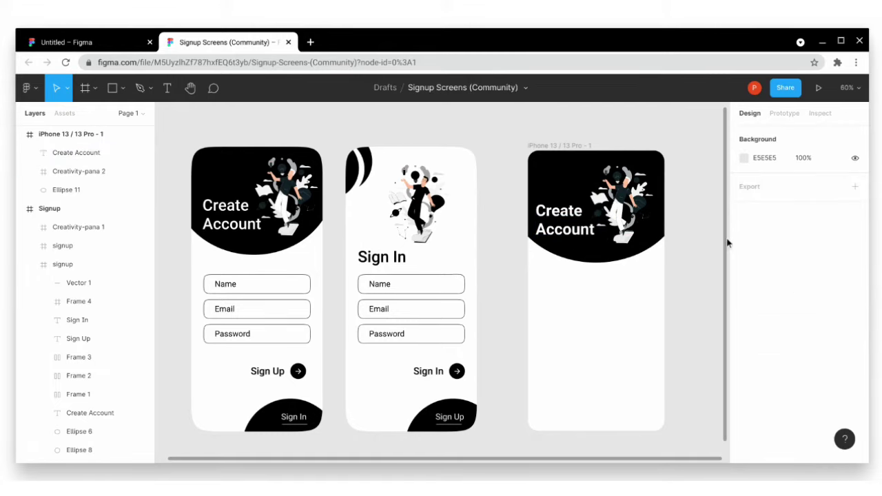
Shift the black header ellipse slightly down and to the right
scroll(693, 241, down, 1)
scroll(694, 241, down, 1)
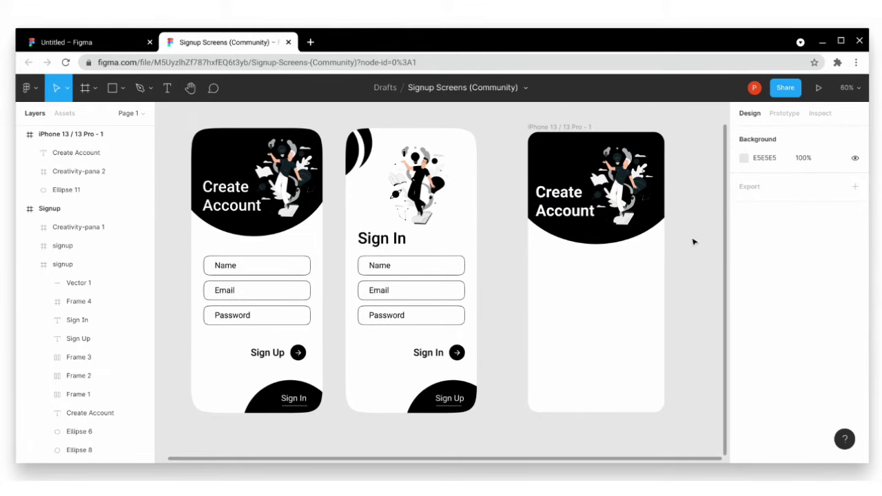
click(600, 244)
drag(600, 245, 616, 256)
click(710, 283)
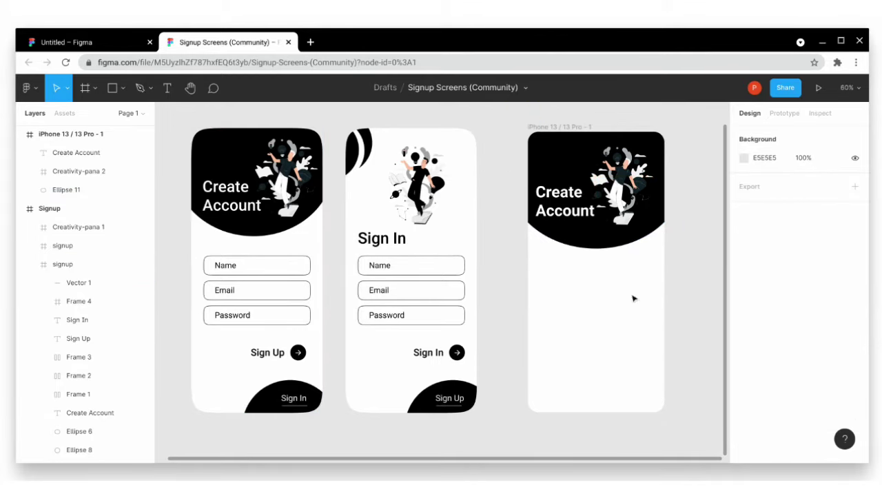
scroll(699, 284, down, 1)
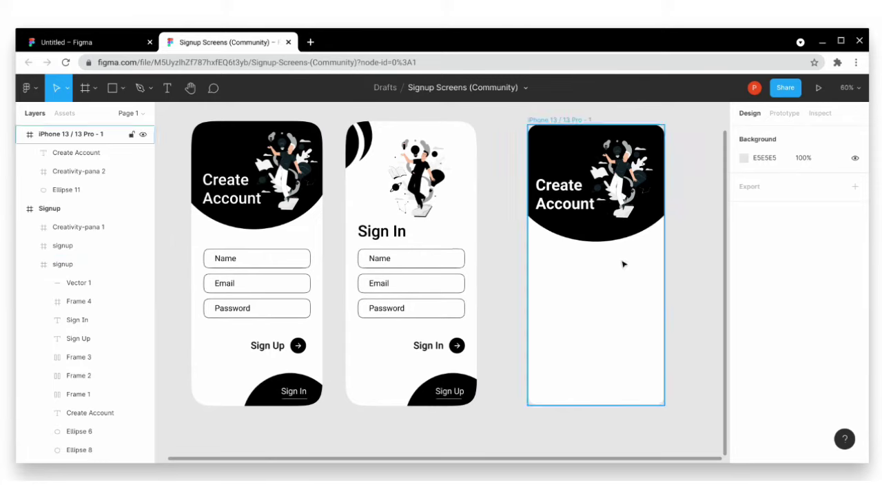
scroll(289, 271, up, 2)
scroll(289, 271, up, 2)
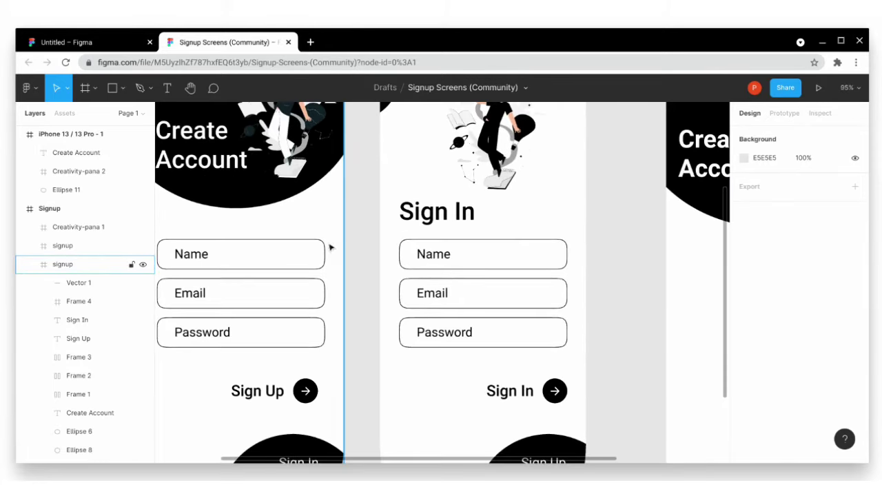
drag(524, 459, 774, 458)
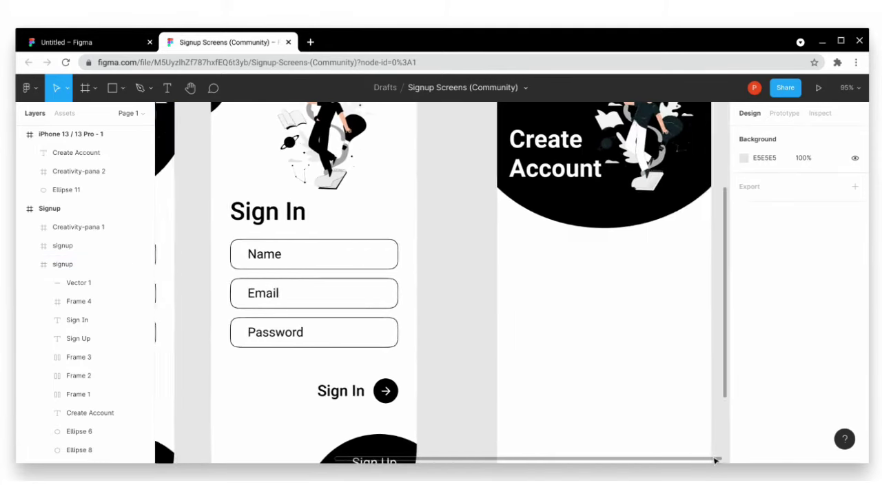
scroll(679, 319, down, 1)
Draw a roughly 248×63 rectangle below the header for the first input
key(r)
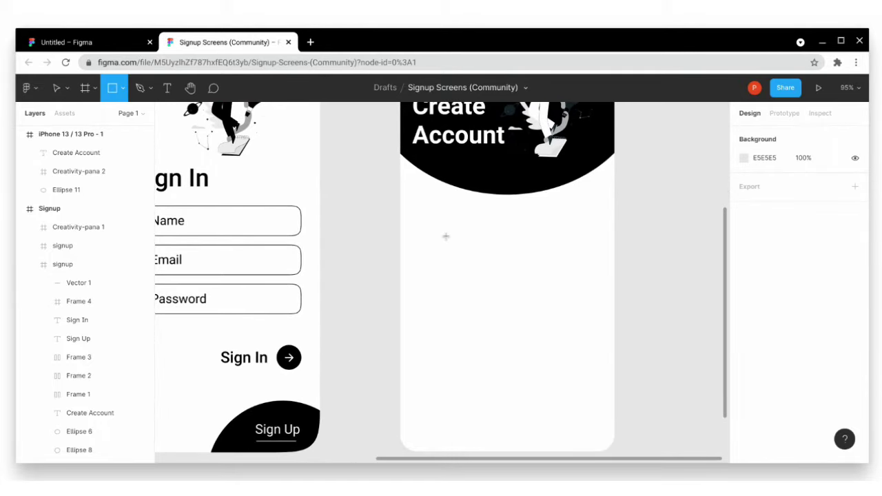
drag(446, 237, 575, 271)
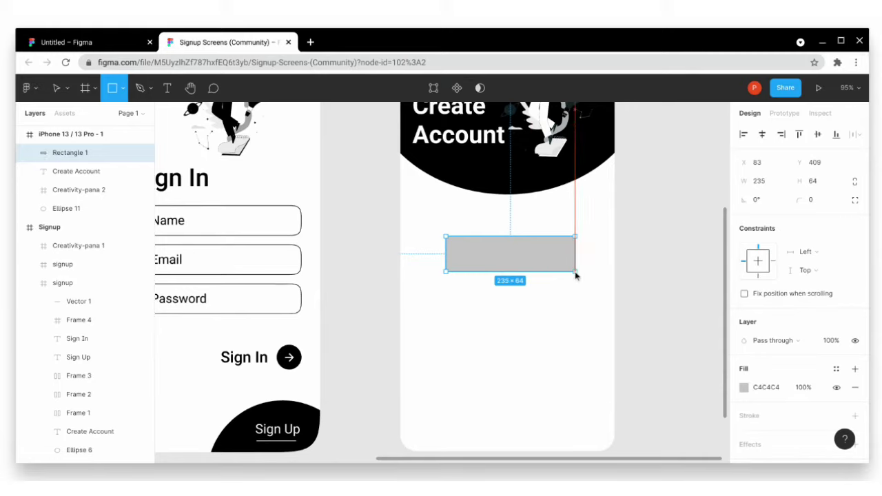
drag(575, 274, 583, 271)
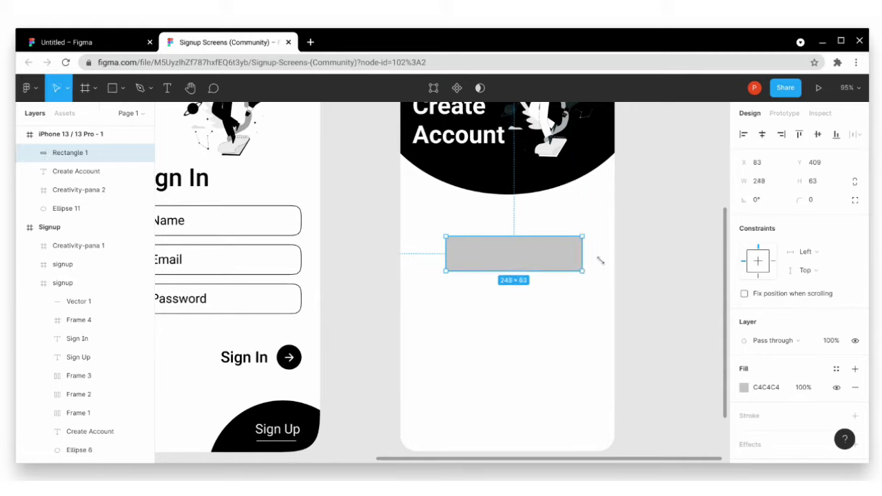
Centre the rectangle horizontally and move it down to just below the header
click(815, 137)
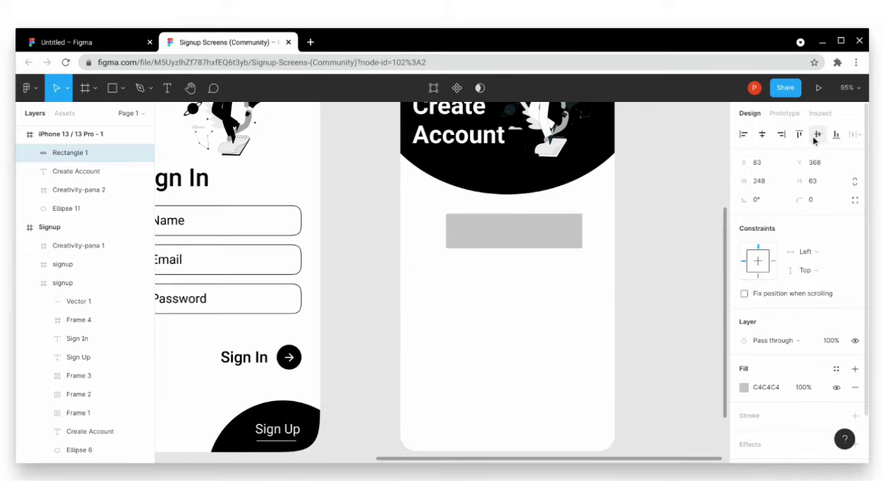
click(763, 135)
drag(547, 255, 549, 278)
Give the rectangle a white FFFFFF fill and a black outline stroke
scroll(846, 354, down, 1)
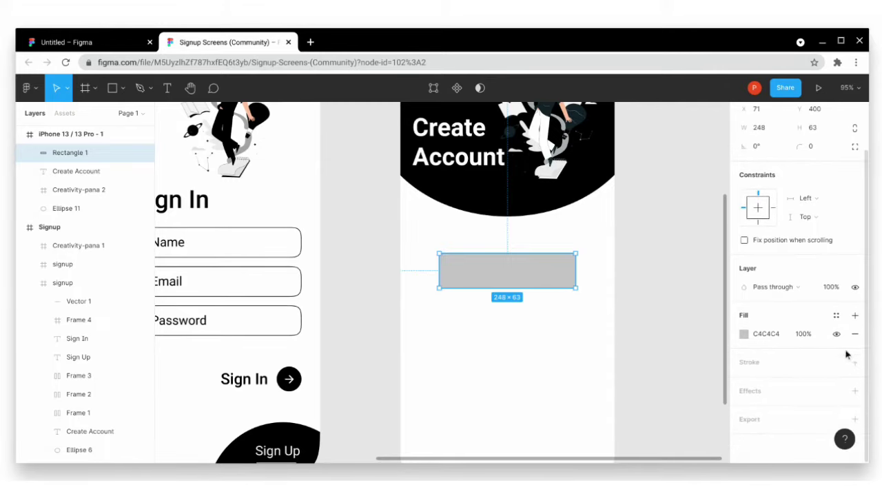
click(743, 335)
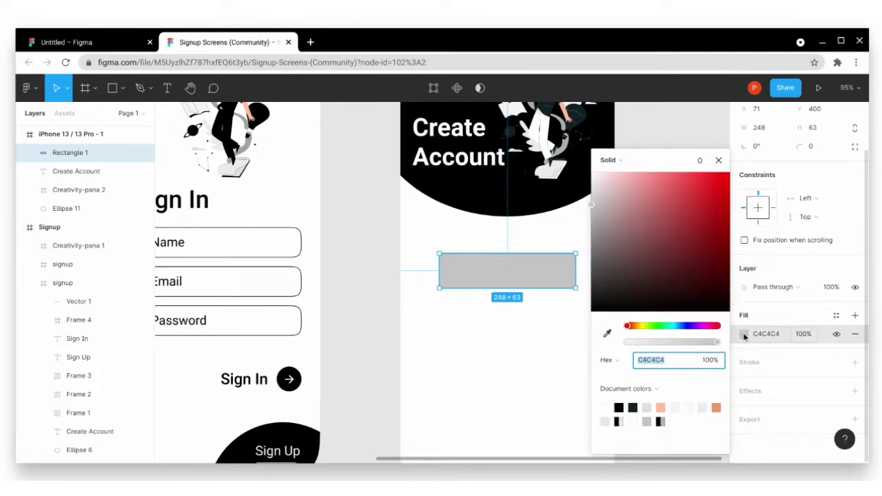
drag(620, 221, 592, 174)
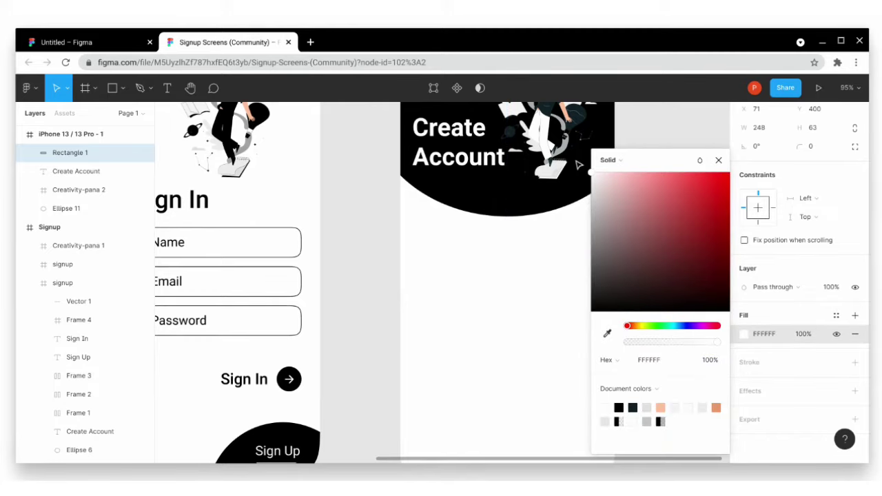
click(718, 159)
click(854, 362)
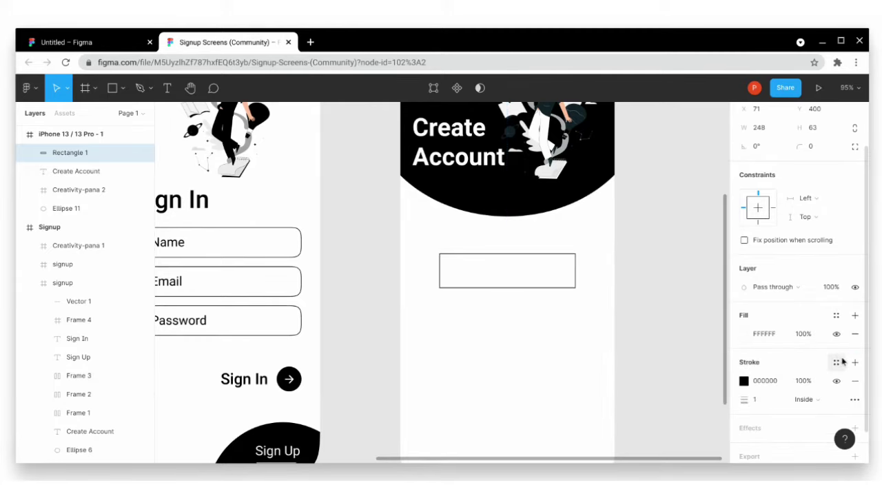
Set the rectangle's height to 53 and corner radius to 10
scroll(811, 178, up, 2)
click(817, 184)
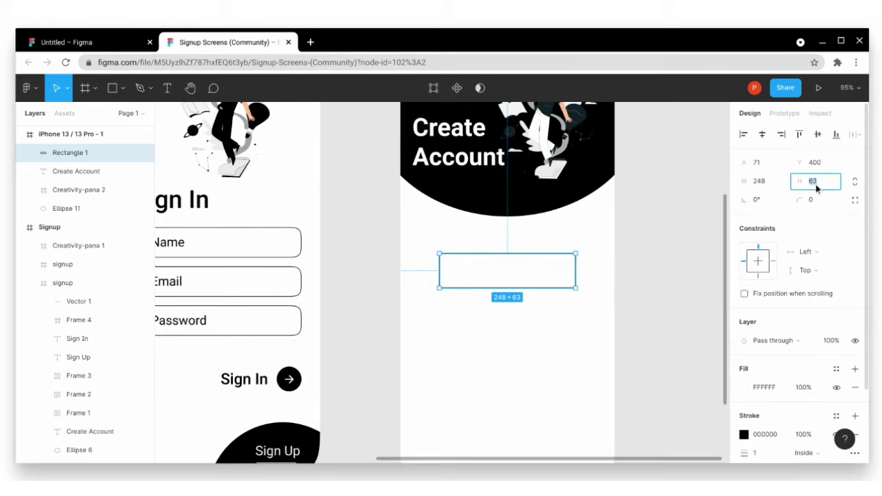
text(53)
key(Return)
click(818, 202)
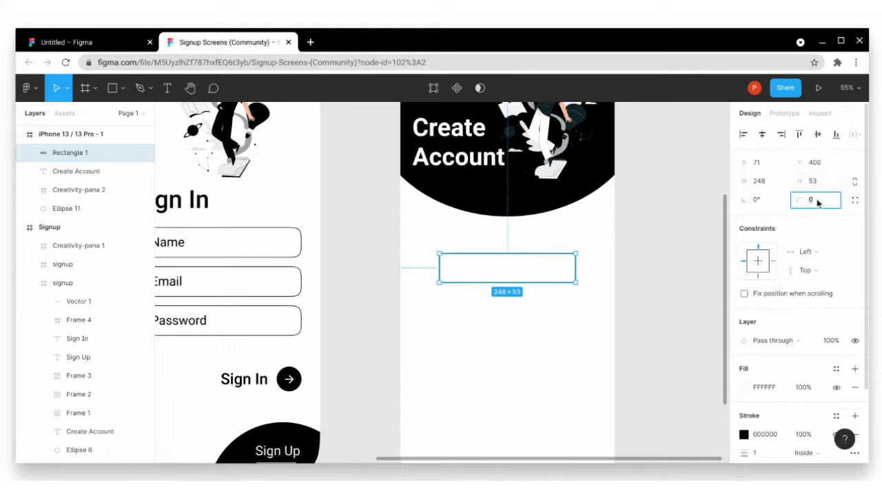
text(10)
key(Return)
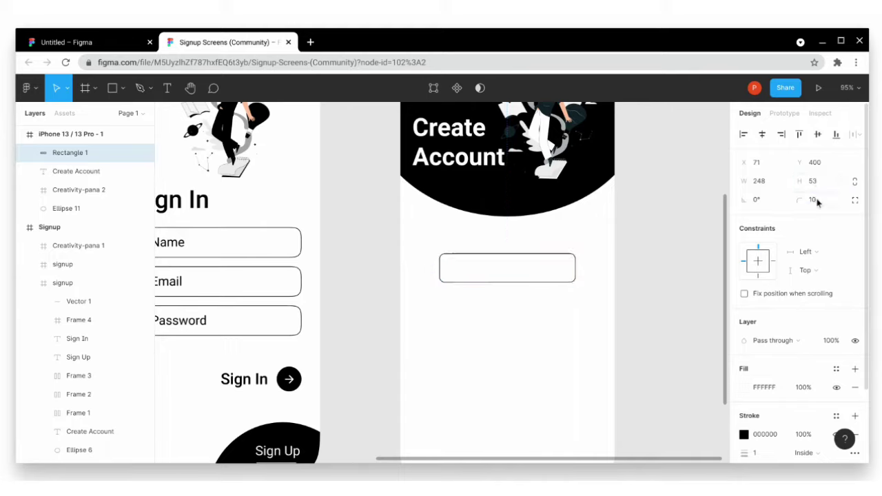
click(662, 274)
Make the box 260 wide and recentre it horizontally in the screen
scroll(663, 274, down, 3)
scroll(630, 277, up, 3)
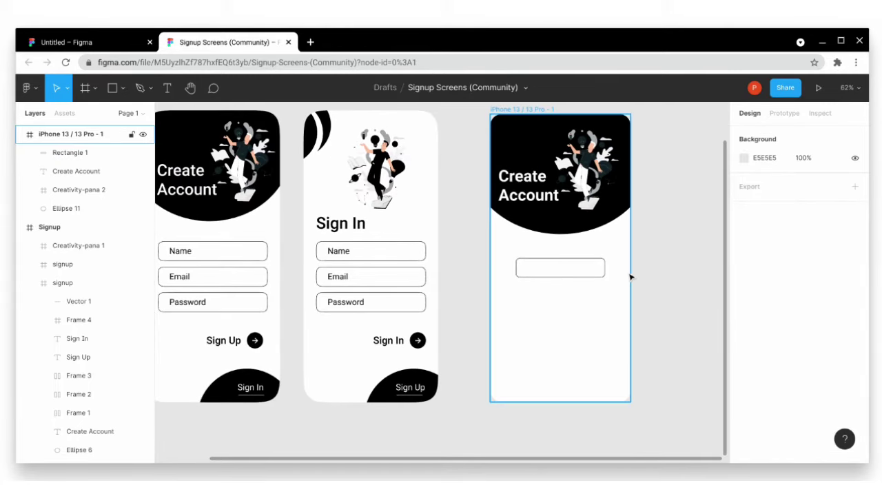
click(597, 276)
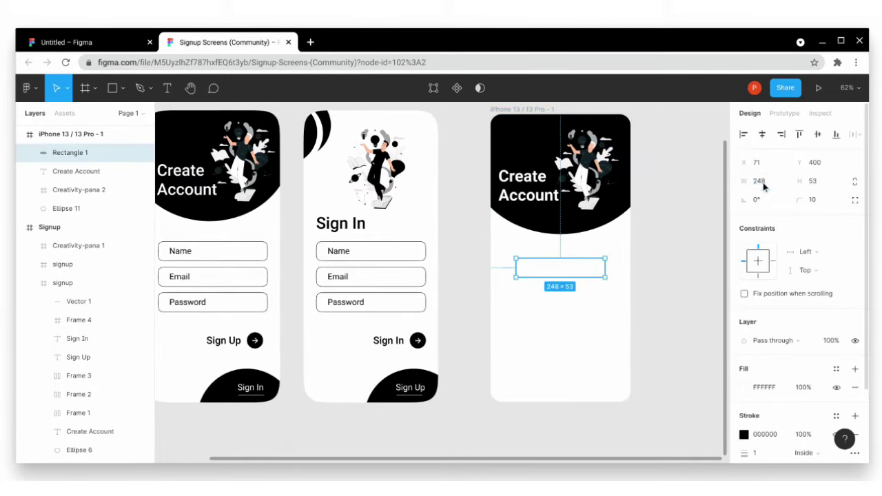
click(761, 185)
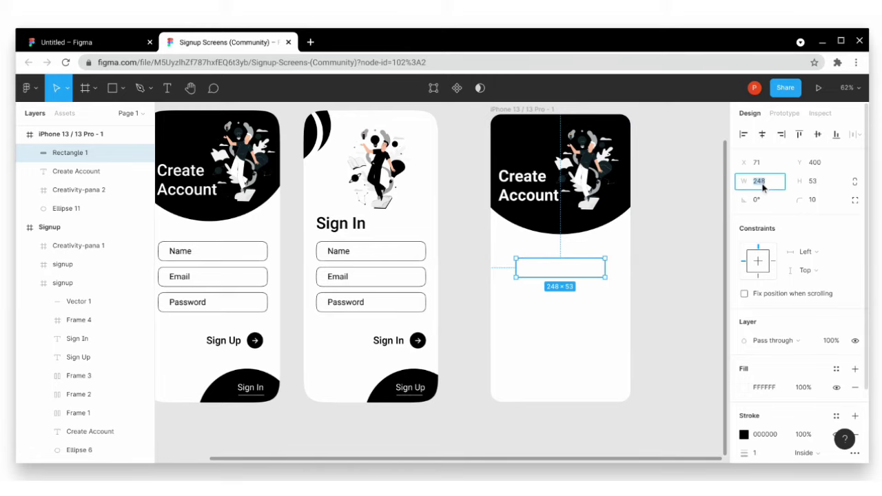
text(260)
key(Return)
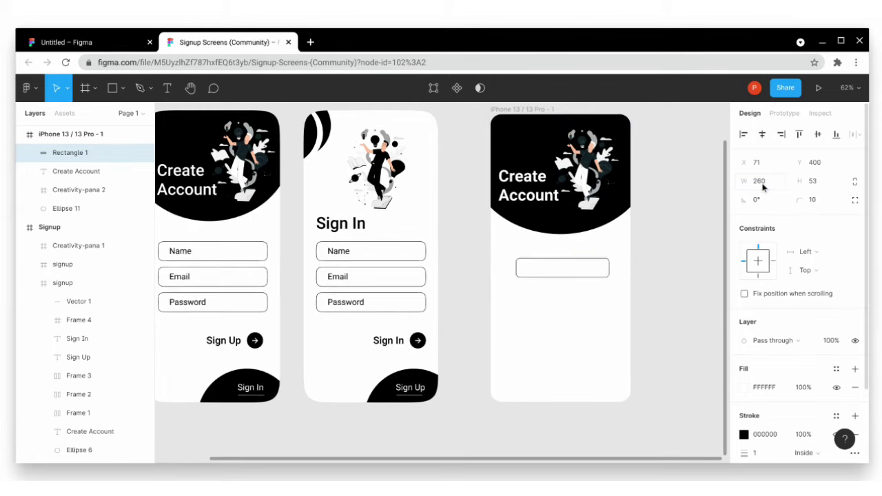
click(817, 135)
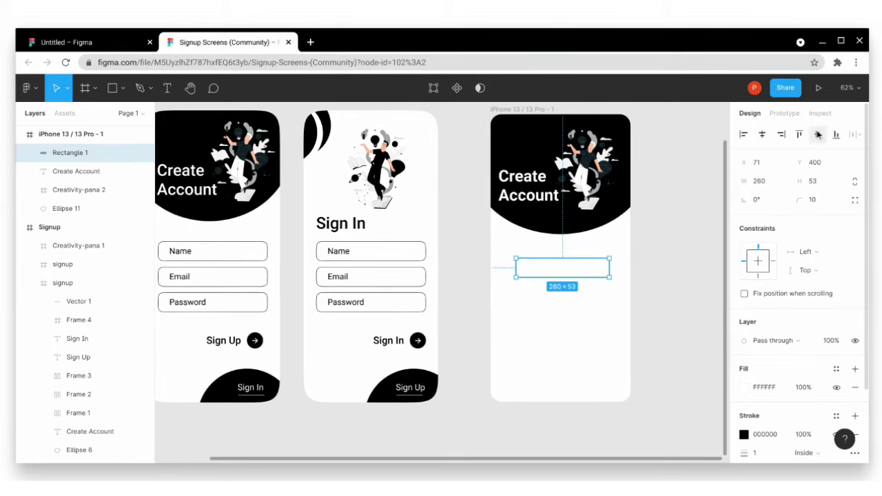
click(761, 134)
click(697, 247)
Duplicate the input box twice with Ctrl+D, stacking the copies below the first
scroll(697, 246, up, 3)
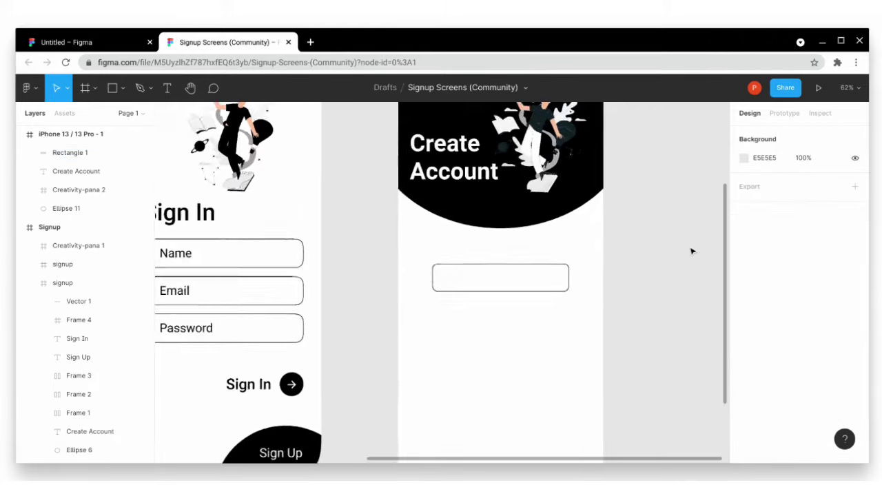
scroll(689, 258, up, 1)
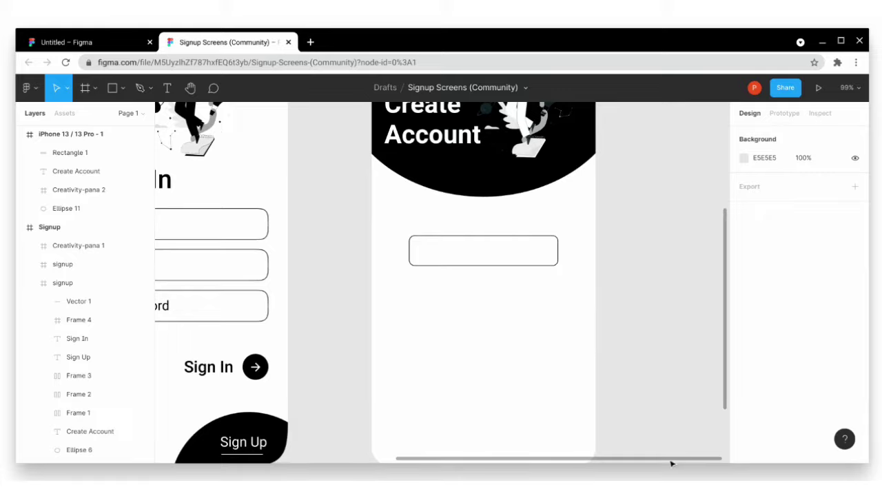
mouse_move(671, 460)
mouse_down()
mouse_move(545, 457)
mouse_move(705, 457)
mouse_up()
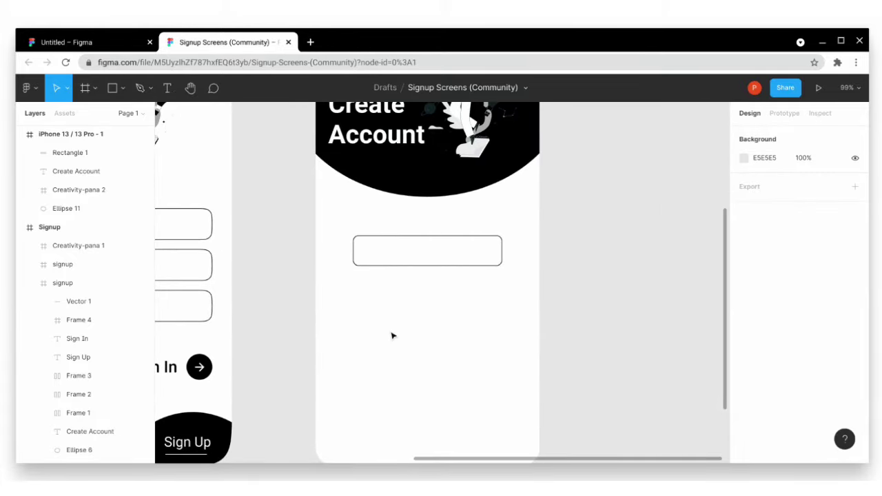
scroll(392, 335, up, 1)
scroll(392, 336, up, 1)
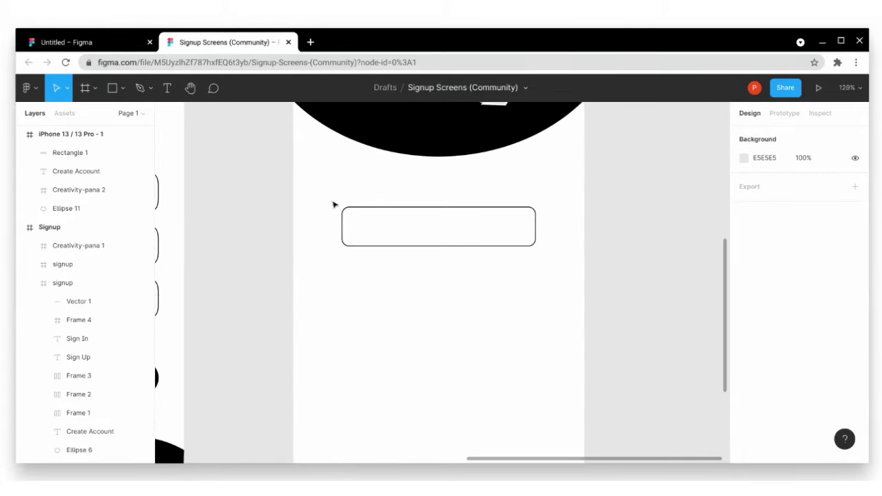
click(167, 87)
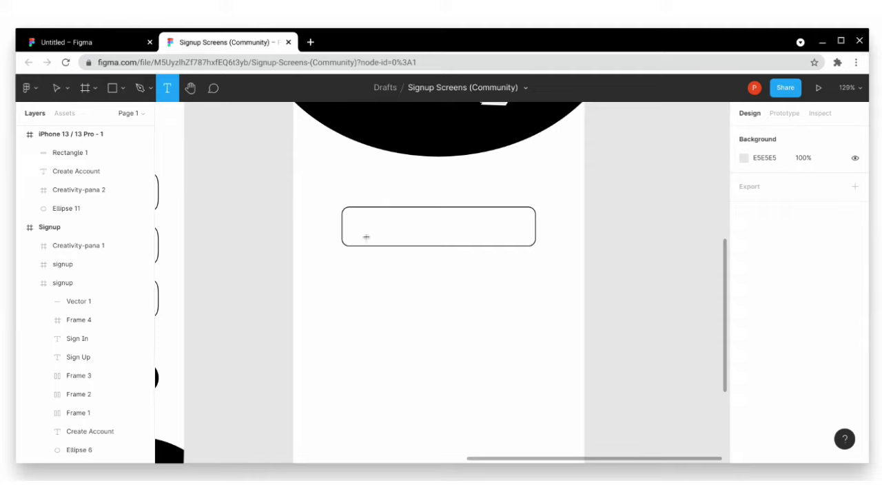
click(56, 92)
drag(314, 196, 534, 259)
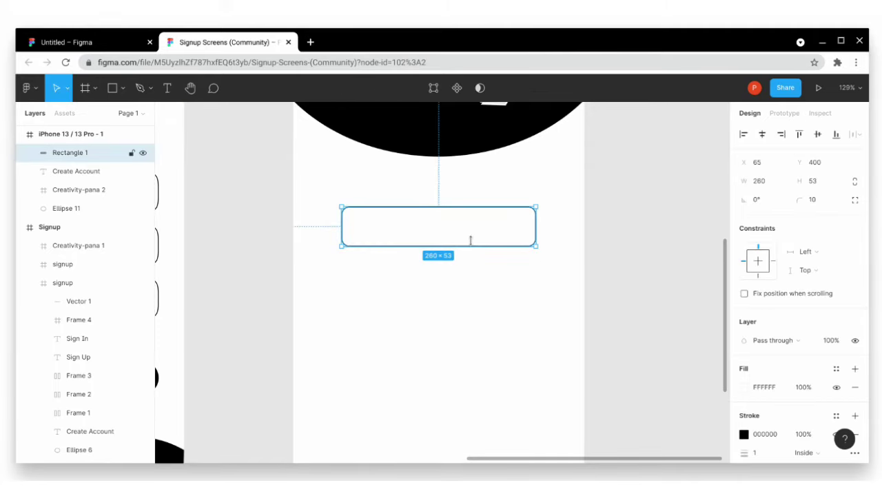
key(ctrl+d)
drag(478, 222, 477, 289)
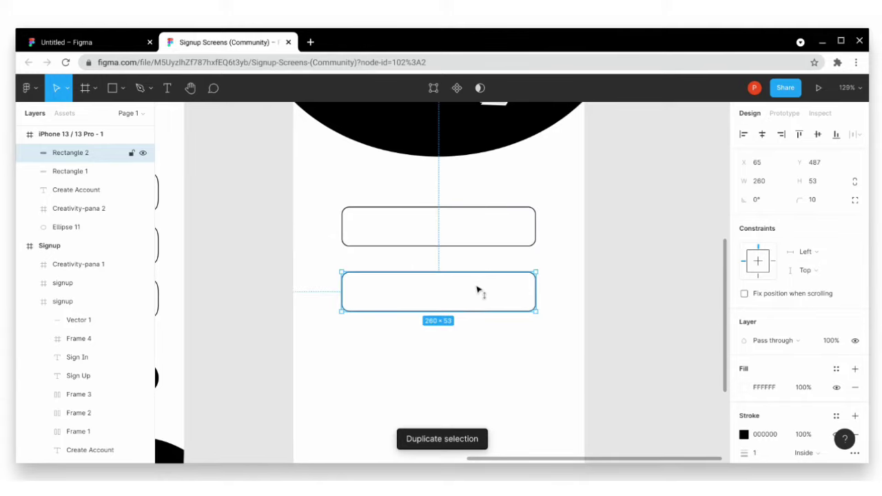
key(ctrl+d)
Select all three input boxes and set the gap between them to 26
click(684, 312)
scroll(684, 312, down, 2)
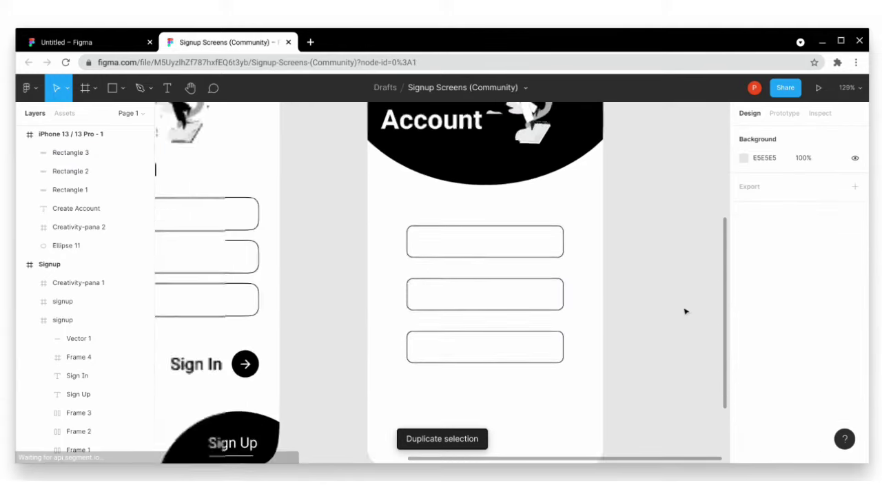
scroll(684, 312, down, 1)
drag(422, 228, 597, 388)
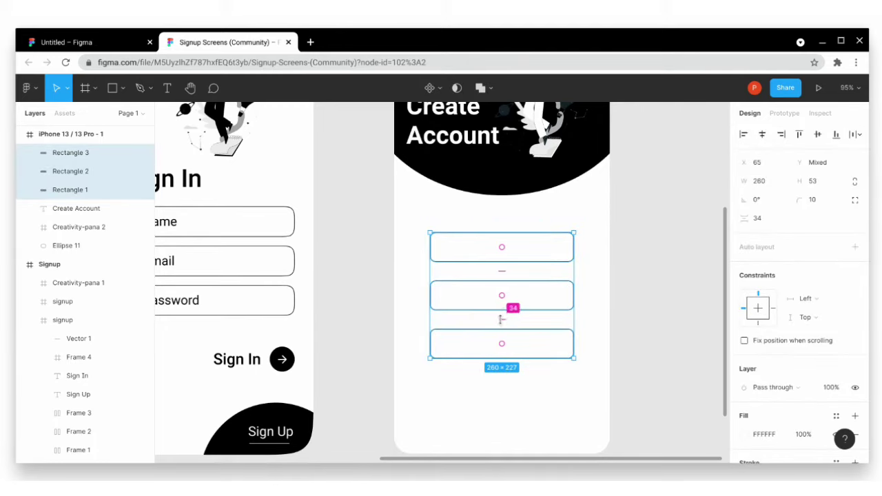
drag(502, 317, 503, 315)
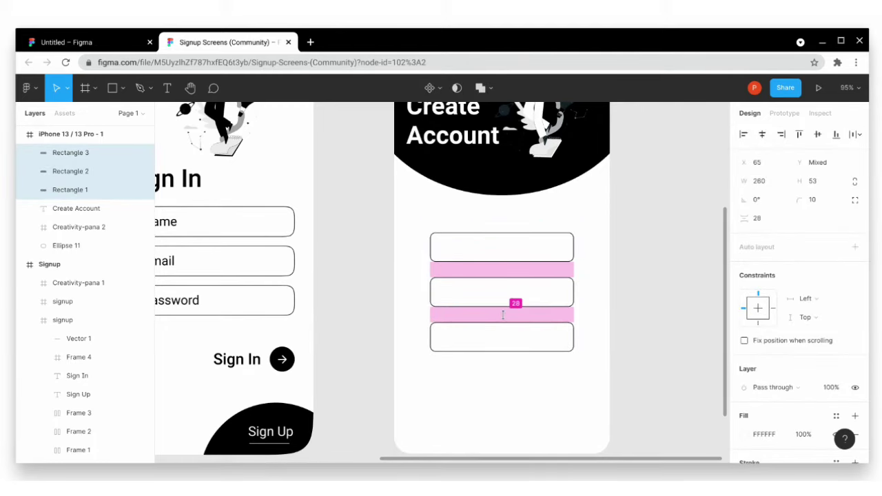
click(653, 259)
drag(411, 228, 577, 364)
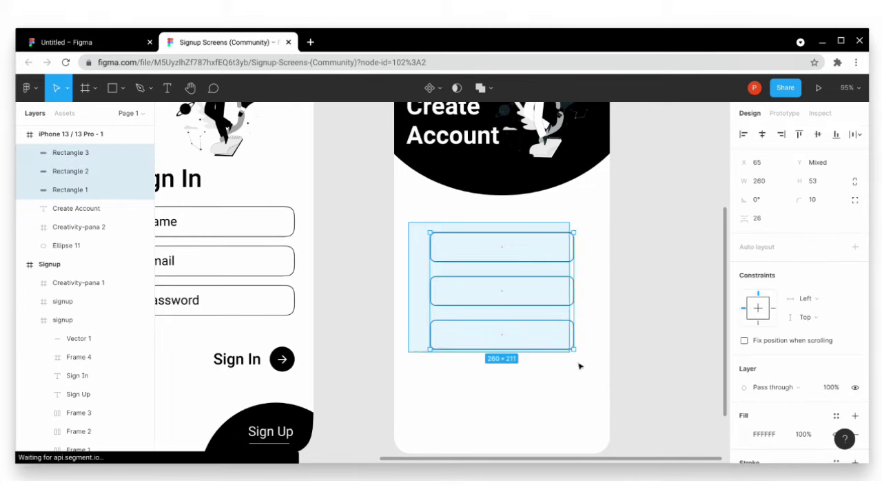
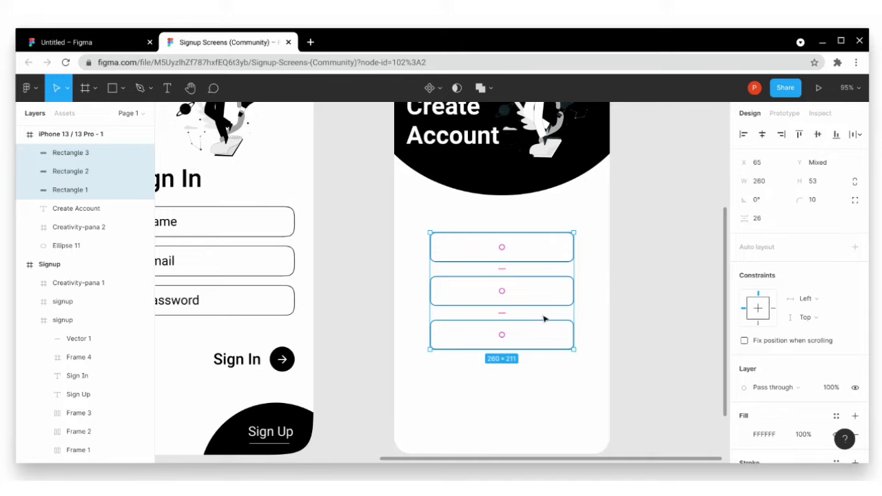
Draw a text box inside the first input field of the Create Account screen
click(606, 290)
scroll(600, 290, down, 2)
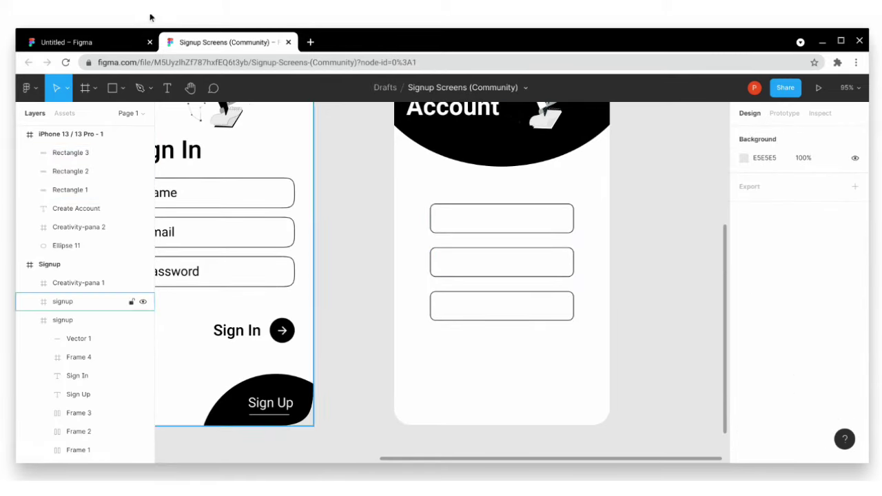
click(166, 88)
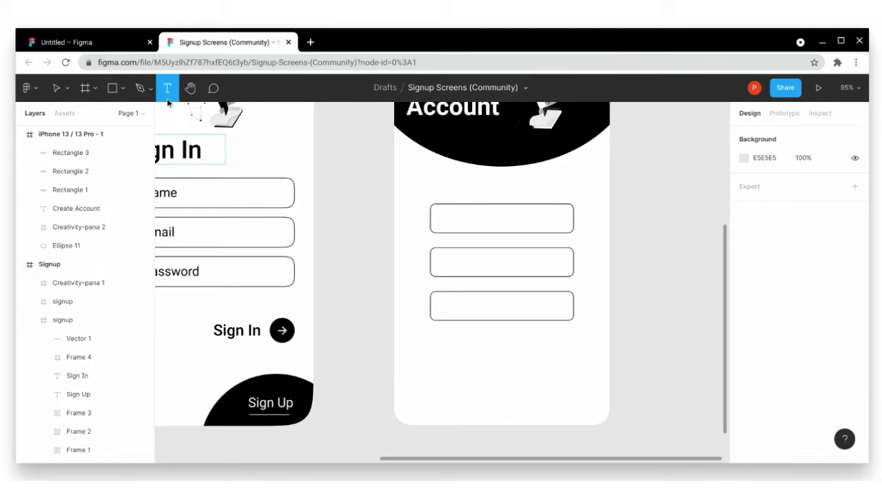
key(l)
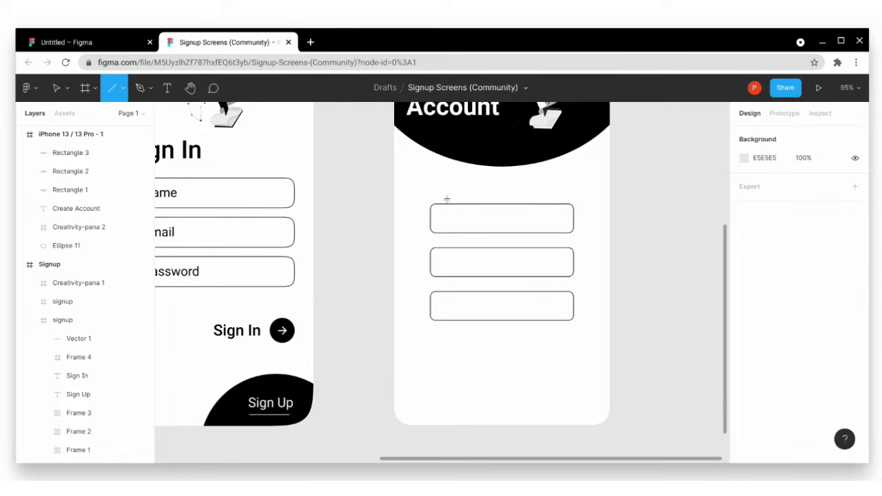
click(168, 88)
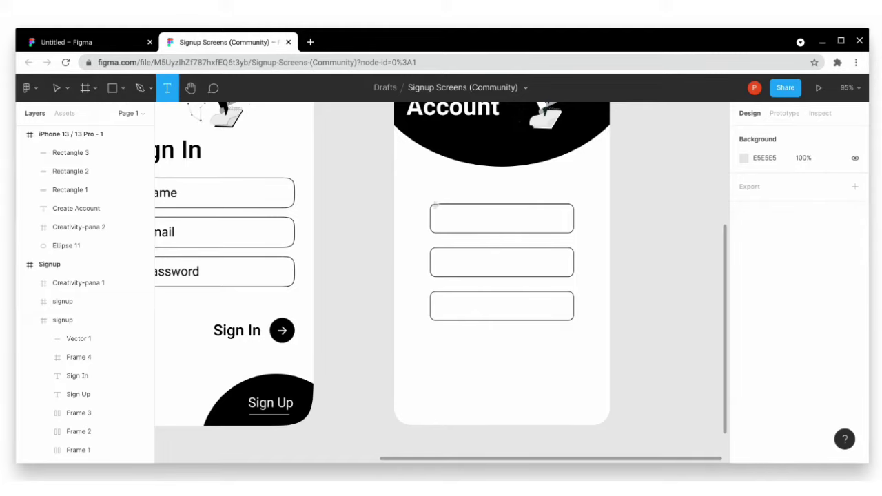
drag(430, 205, 531, 237)
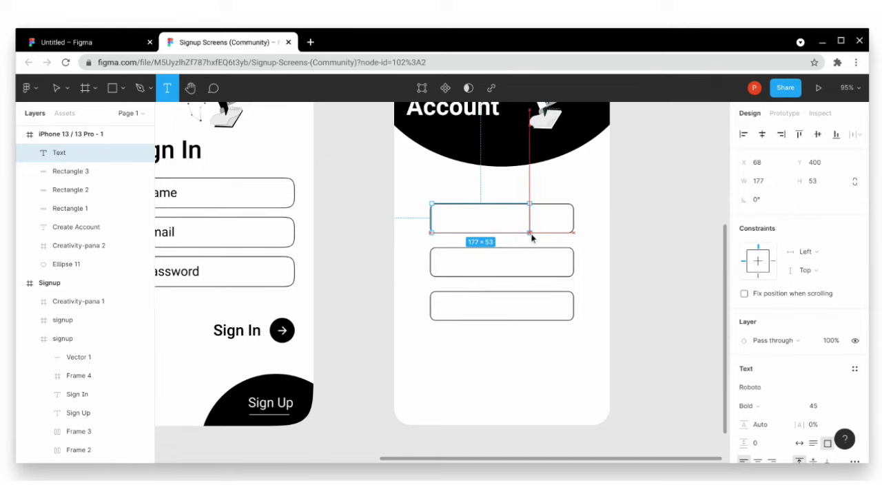
Centre the text box vertically and type 'Name' into it
click(822, 409)
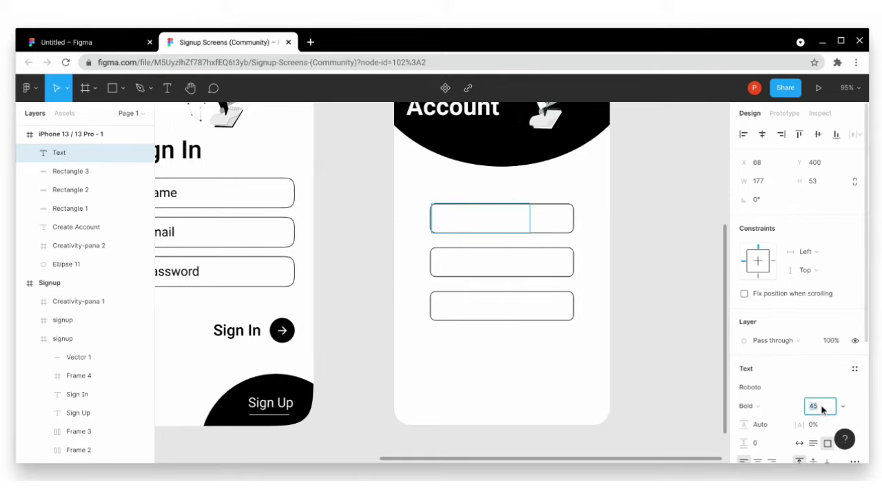
text(30)
key(Return)
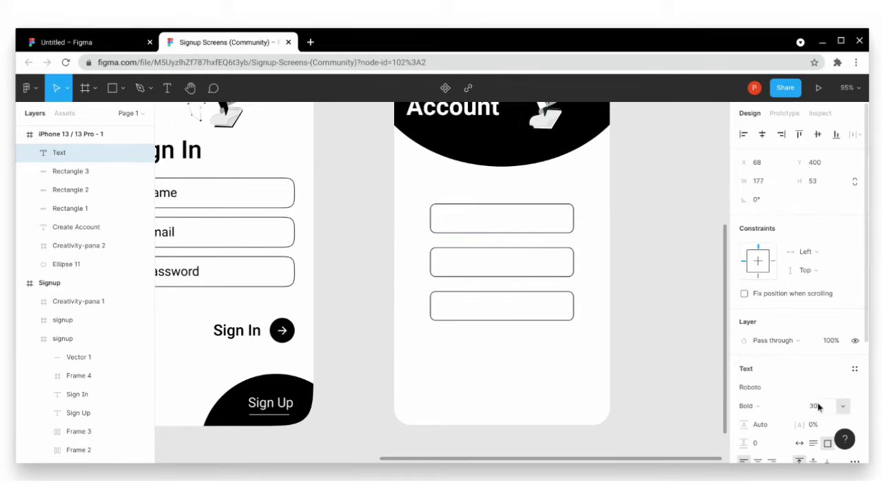
scroll(804, 356, down, 1)
scroll(813, 372, down, 2)
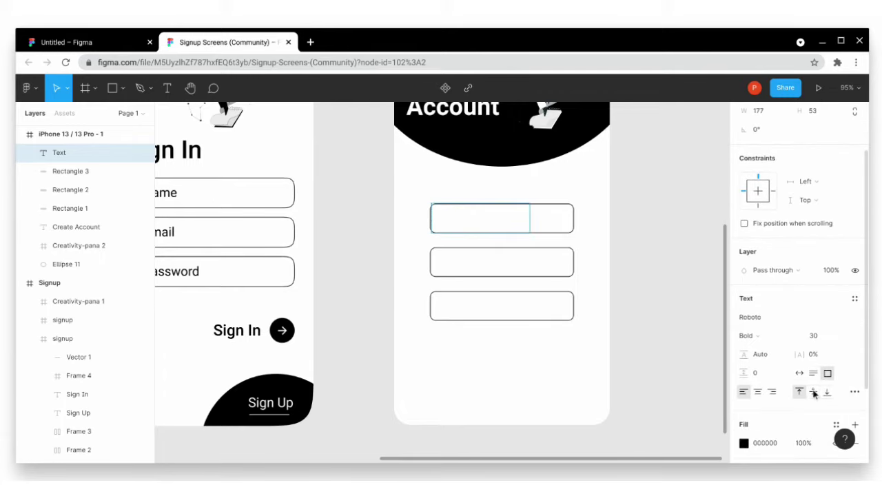
click(814, 392)
double_click(462, 218)
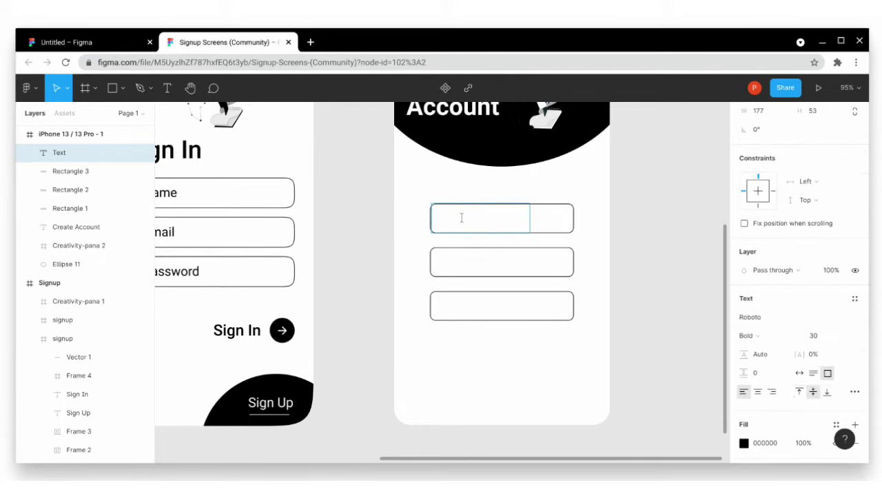
text(Name)
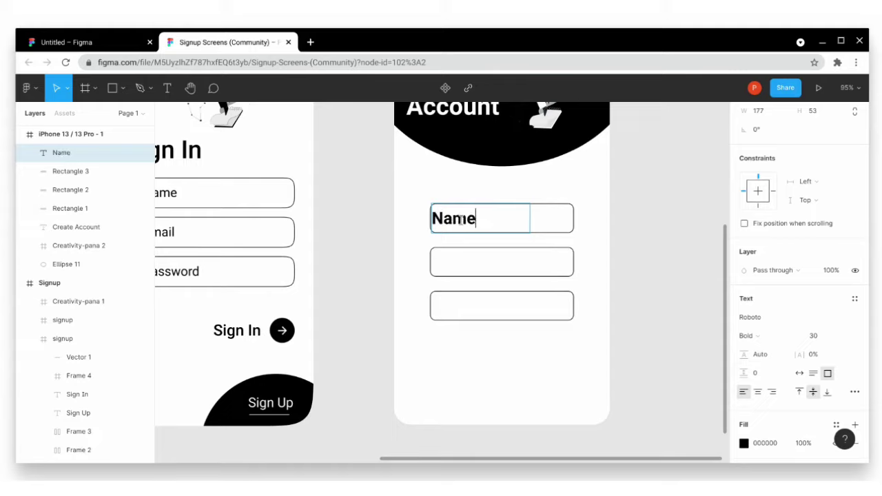
Make the Name label Roboto Regular at size 26 and move it right within the field
key(ctrl+a)
click(746, 336)
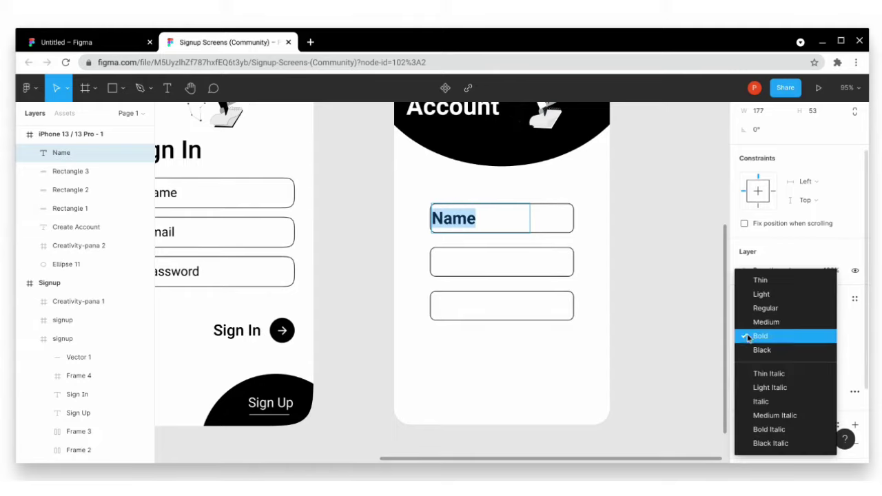
click(759, 308)
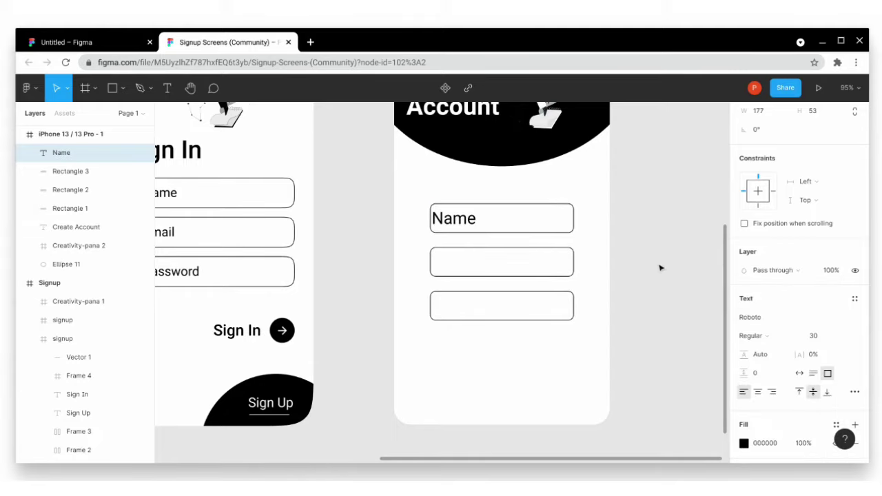
key(ctrl+a)
click(815, 336)
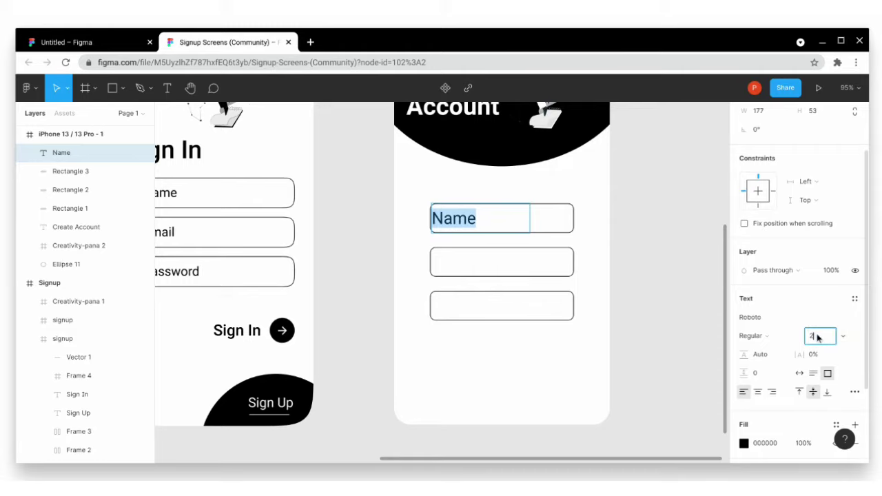
key(Return)
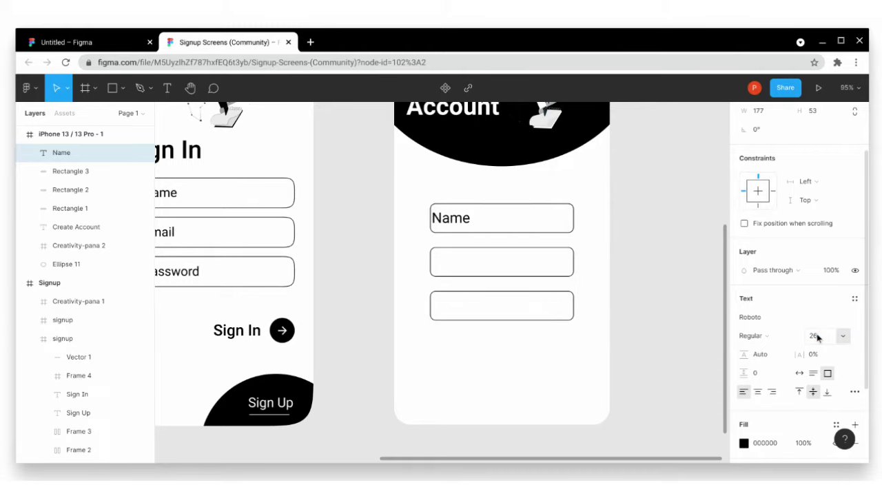
click(466, 221)
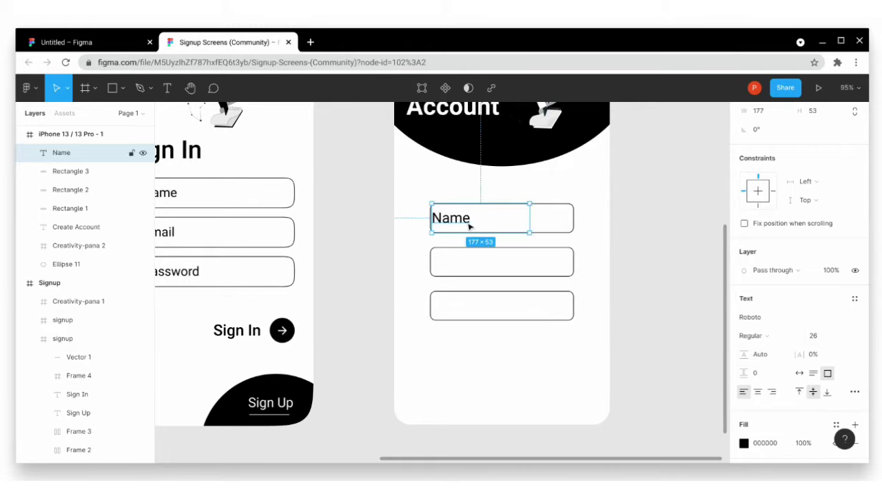
drag(459, 221, 476, 222)
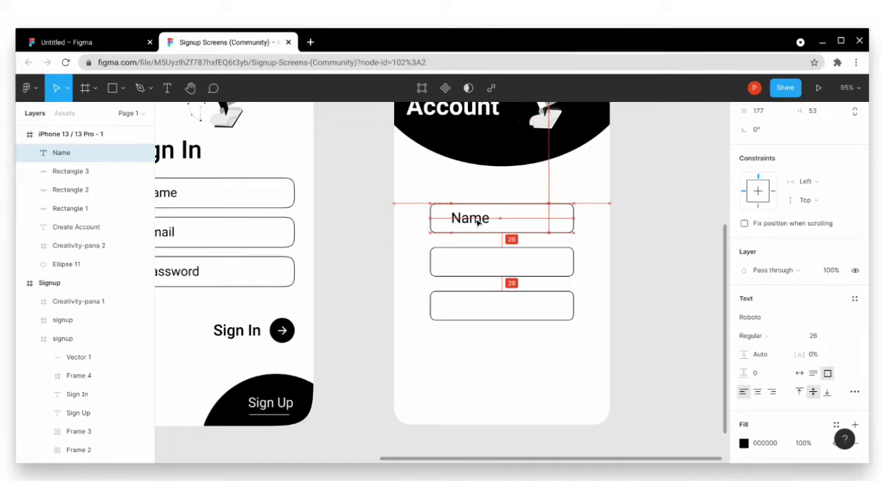
Settle the Name label and duplicate it into the second and third fields
drag(476, 222, 470, 221)
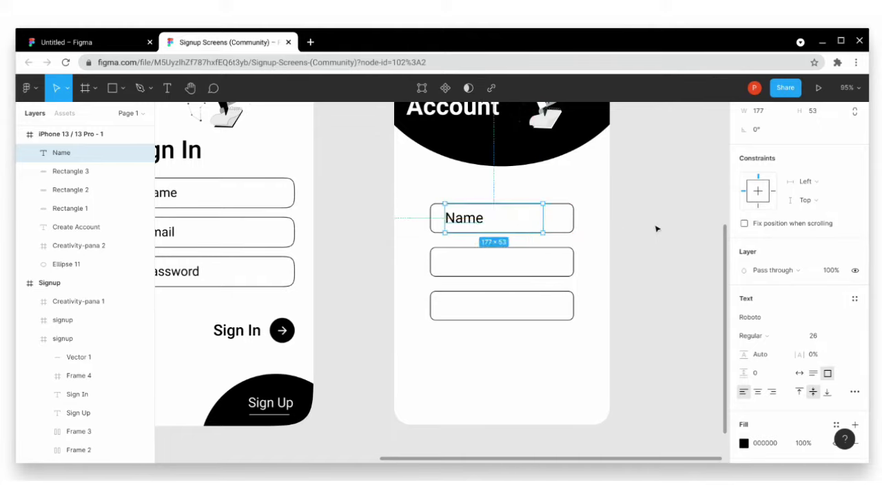
click(656, 227)
click(468, 219)
key(ctrl+d)
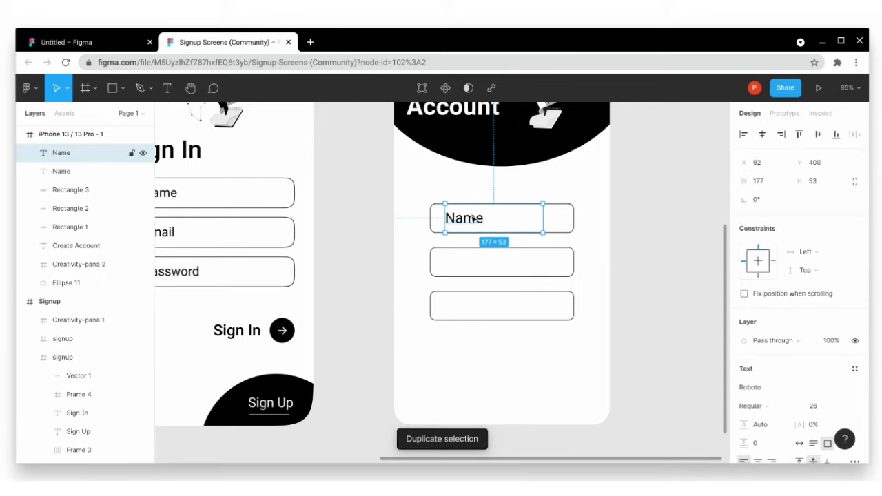
drag(473, 218, 479, 267)
key(ctrl+d)
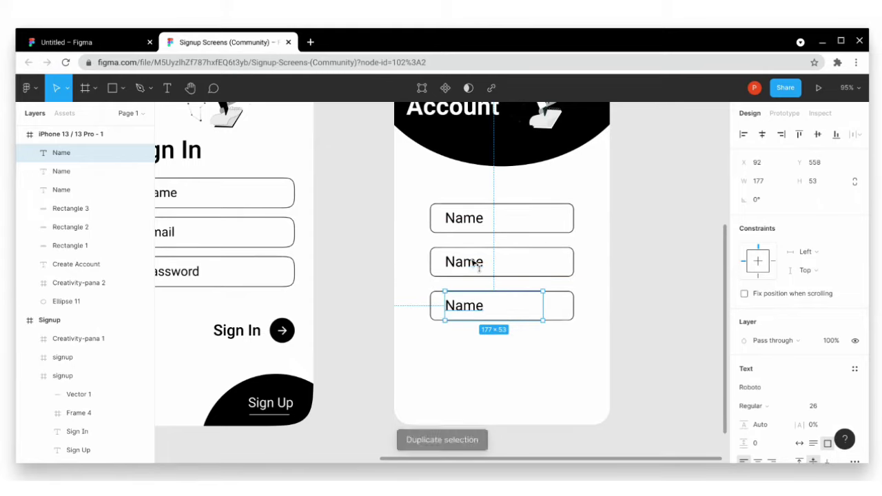
key(Escape)
Retype the copied labels as 'Email' and 'Password'
double_click(480, 264)
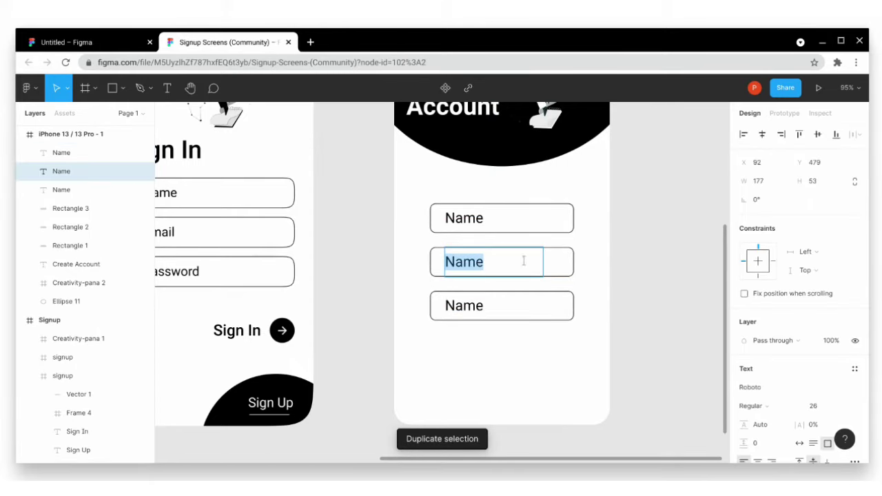
text(Email)
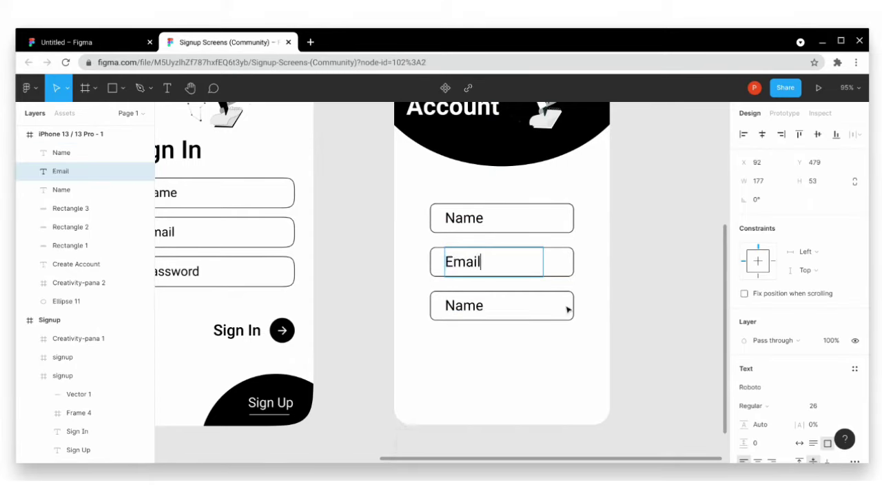
key(Escape)
key(Escape)
click(466, 316)
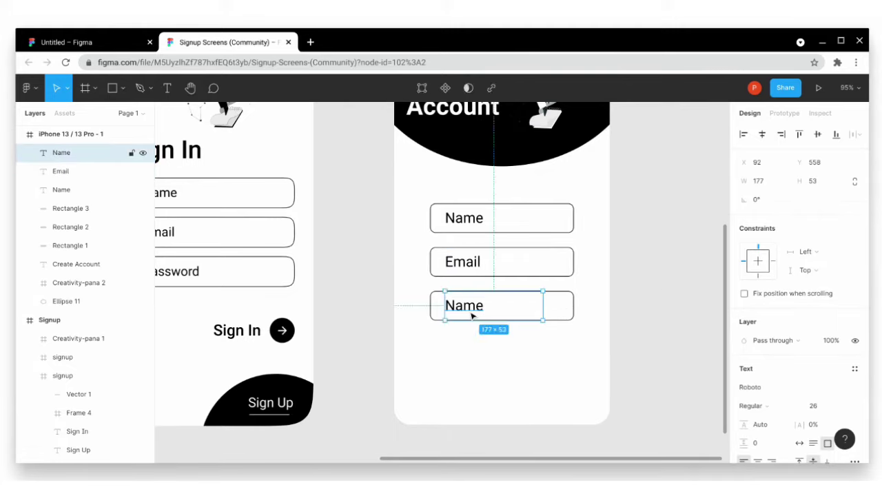
double_click(469, 310)
text(Passwo)
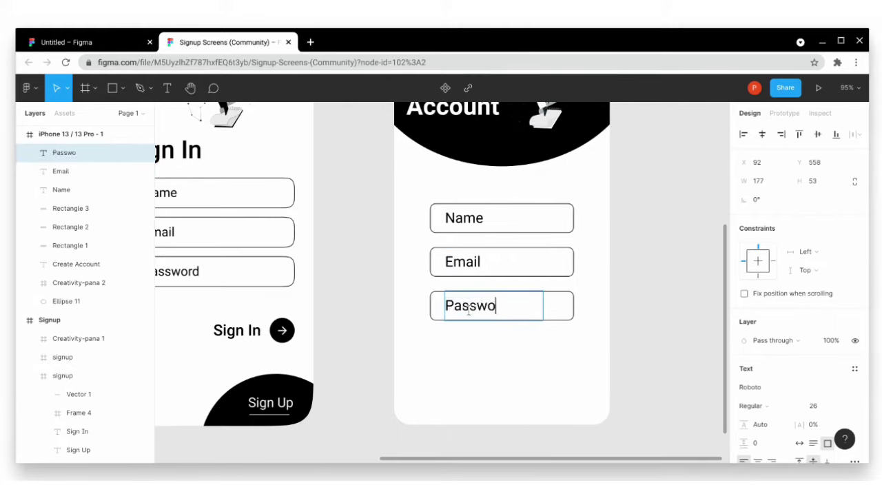
text(rd)
click(646, 290)
Move the three input fields and their labels up slightly
scroll(646, 290, down, 3)
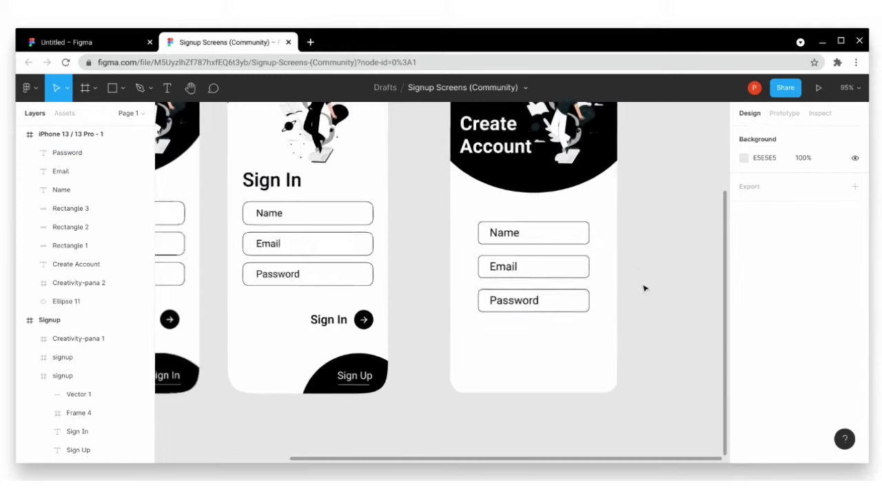
scroll(646, 290, up, 2)
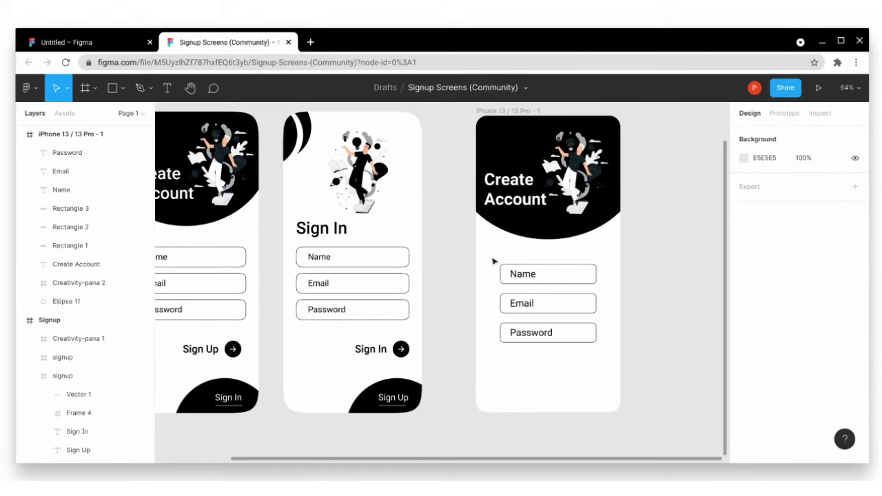
drag(492, 260, 625, 359)
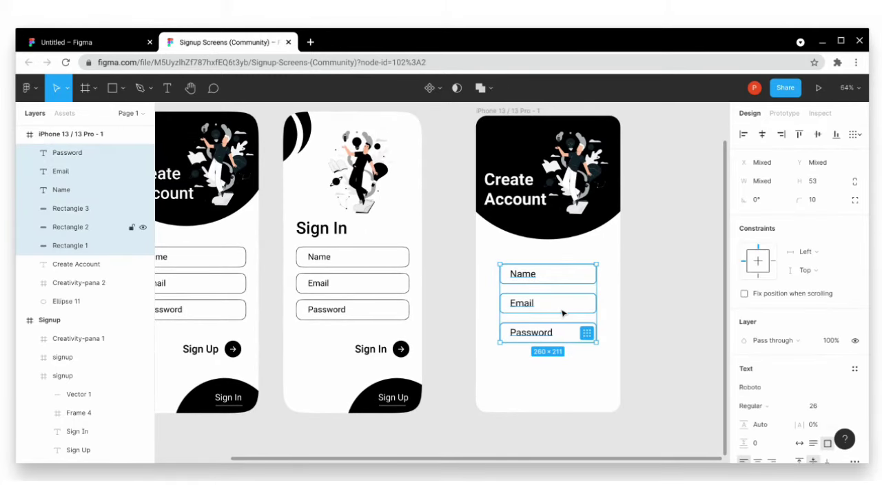
drag(562, 313, 564, 302)
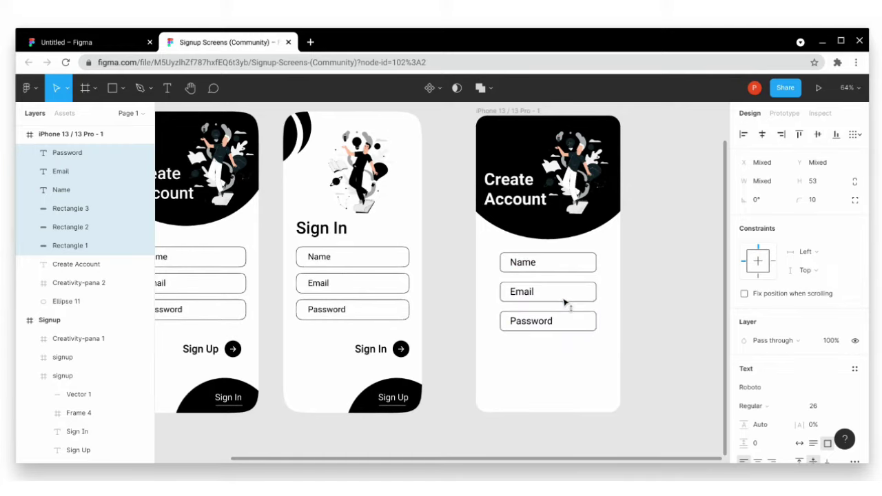
click(694, 269)
scroll(666, 405, down, 1)
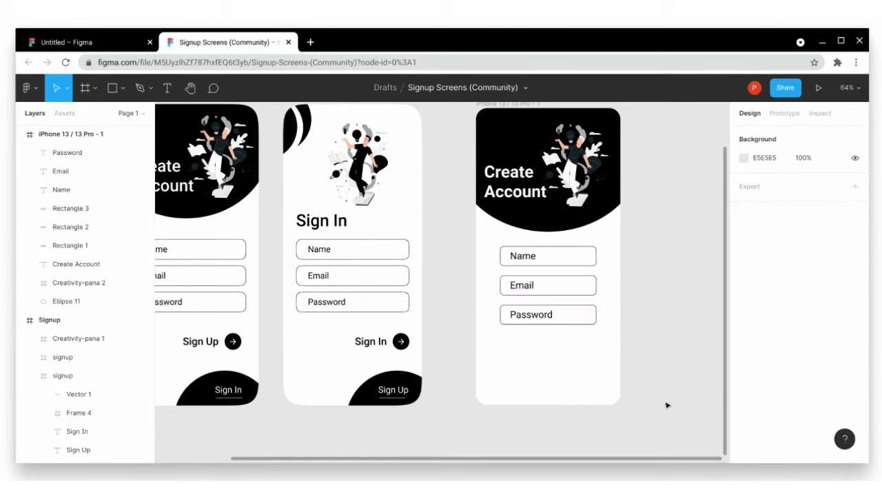
drag(660, 459, 632, 456)
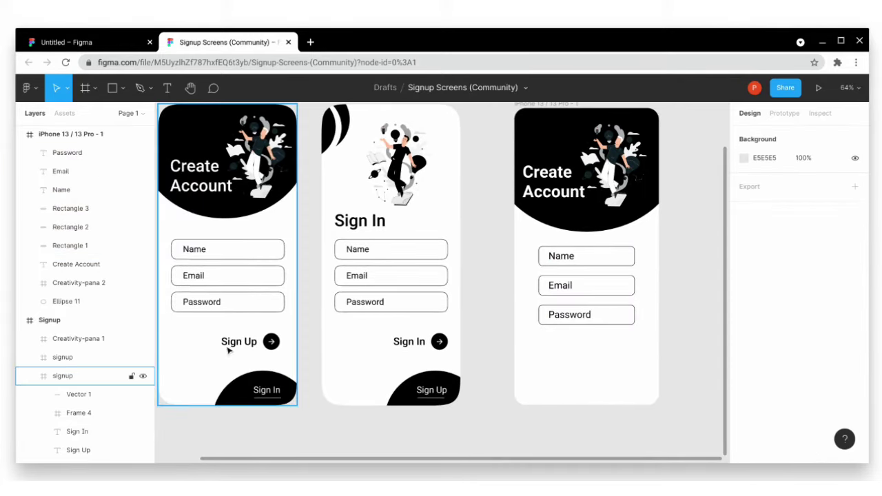
Duplicate the first screen's round arrow button and place it below the Password field
double_click(270, 343)
key(ctrl+d)
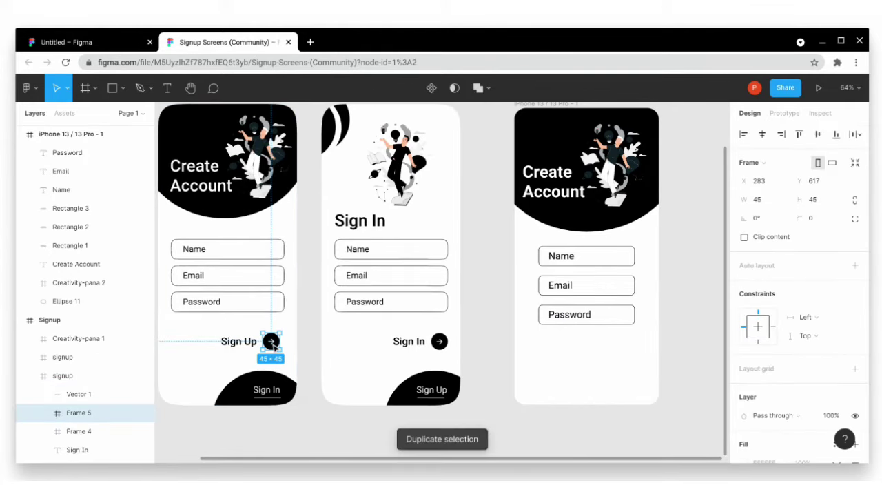
drag(275, 347, 635, 359)
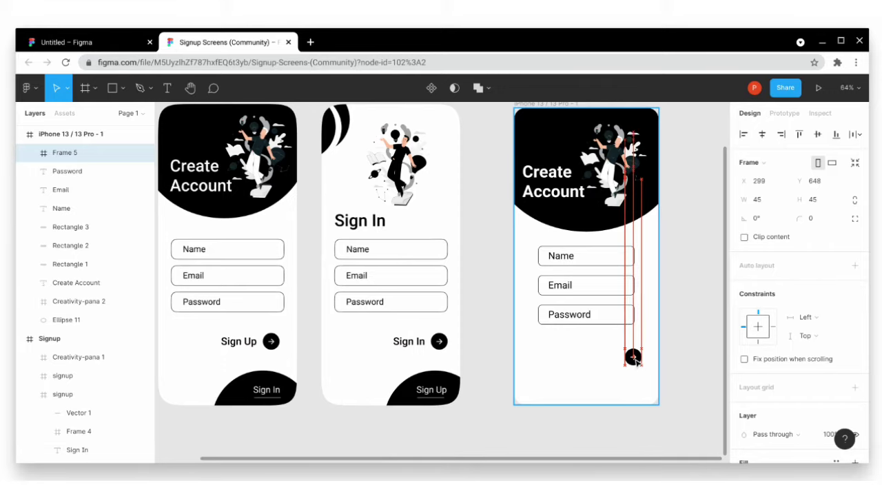
click(703, 332)
click(633, 357)
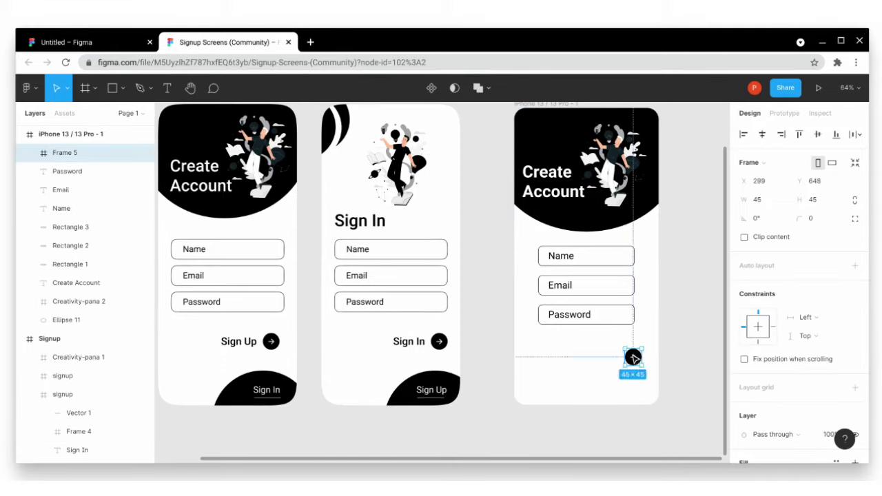
drag(633, 357, 623, 354)
click(581, 352)
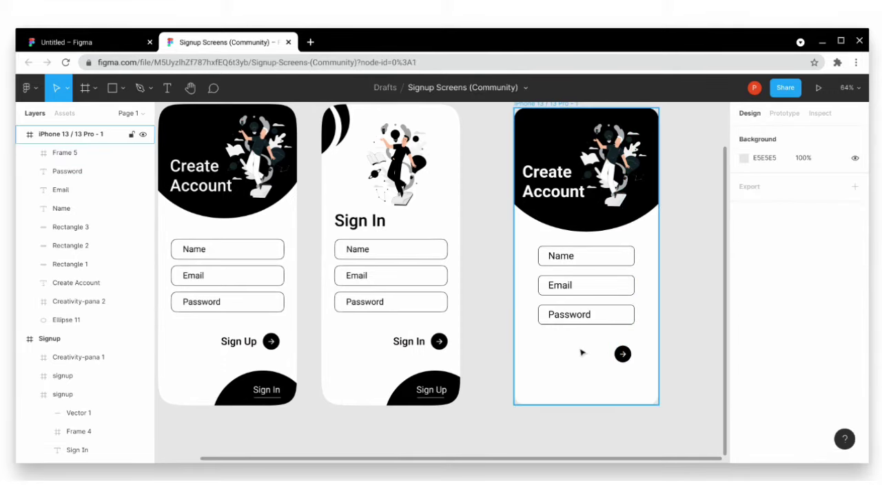
scroll(581, 352, up, 2)
scroll(581, 353, up, 1)
scroll(581, 352, up, 3)
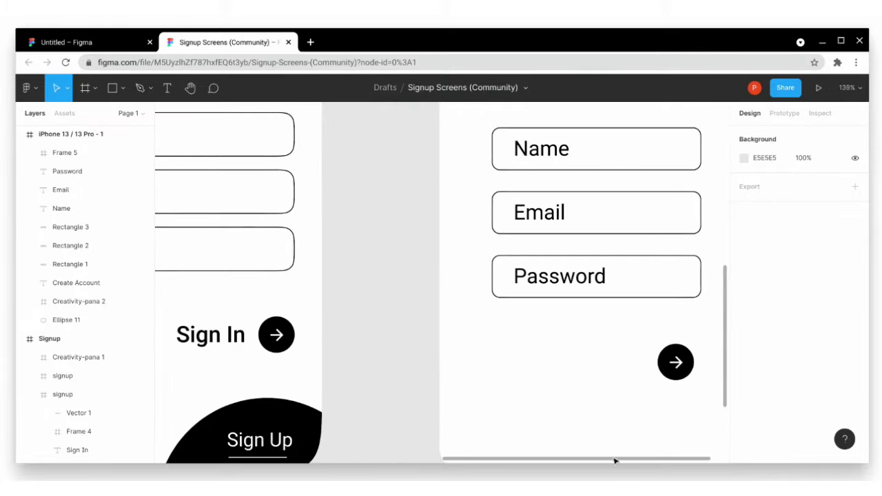
drag(615, 461, 379, 458)
scroll(674, 417, right, 5)
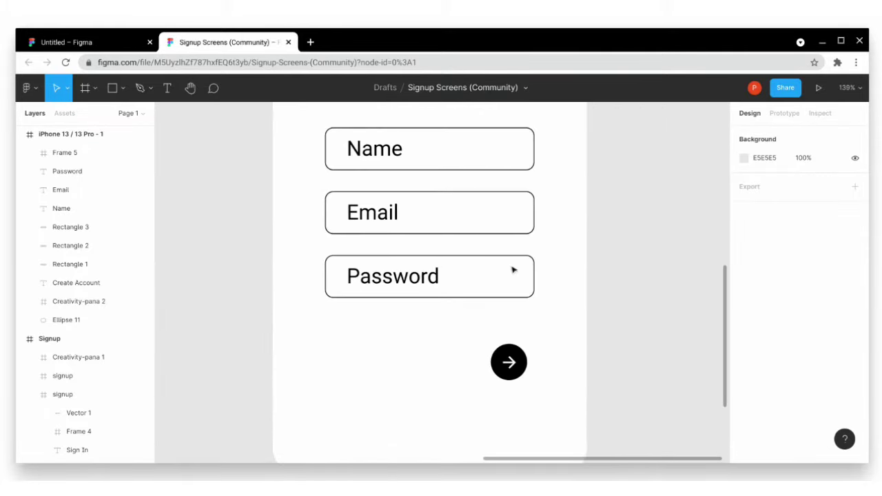
Add a 'Sign Up' text box left of the arrow button, widened to fit one line
click(168, 88)
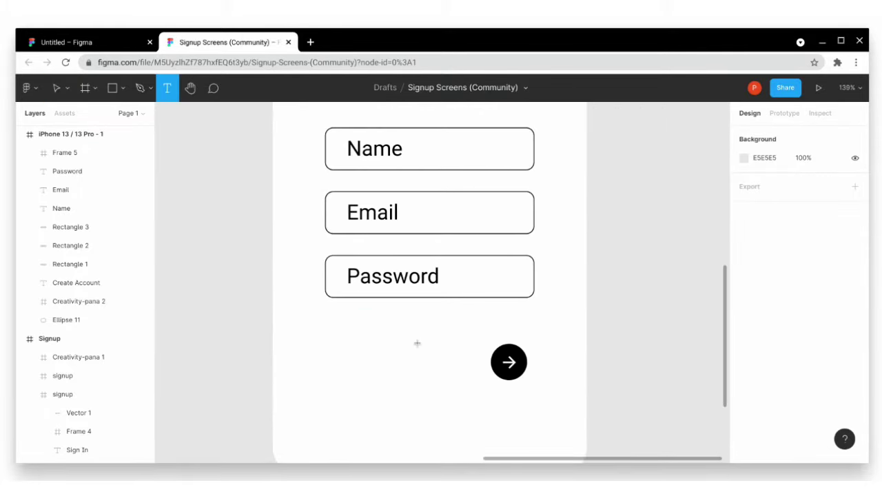
drag(412, 346, 483, 379)
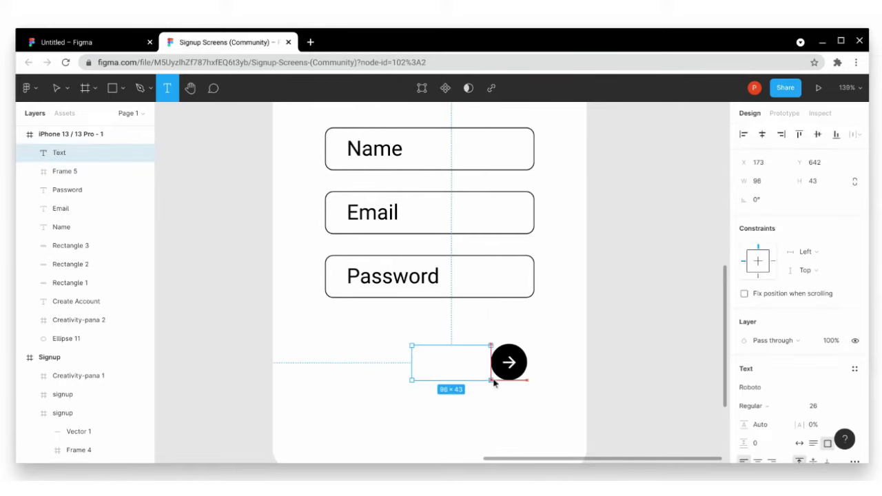
click(824, 412)
text(3)
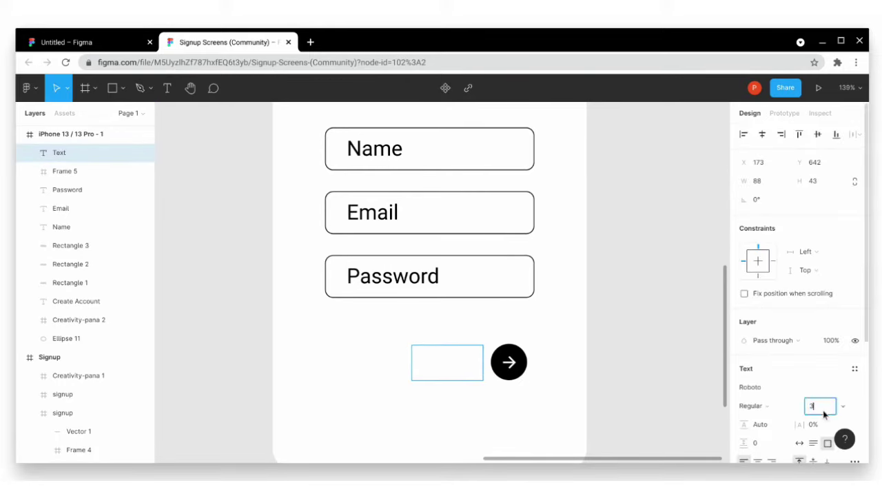
text(4)
key(Return)
double_click(454, 360)
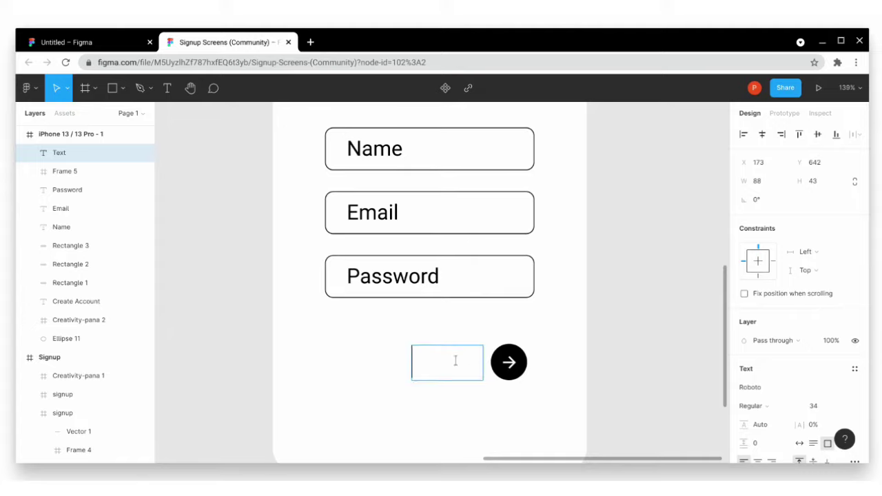
text(Sign Up)
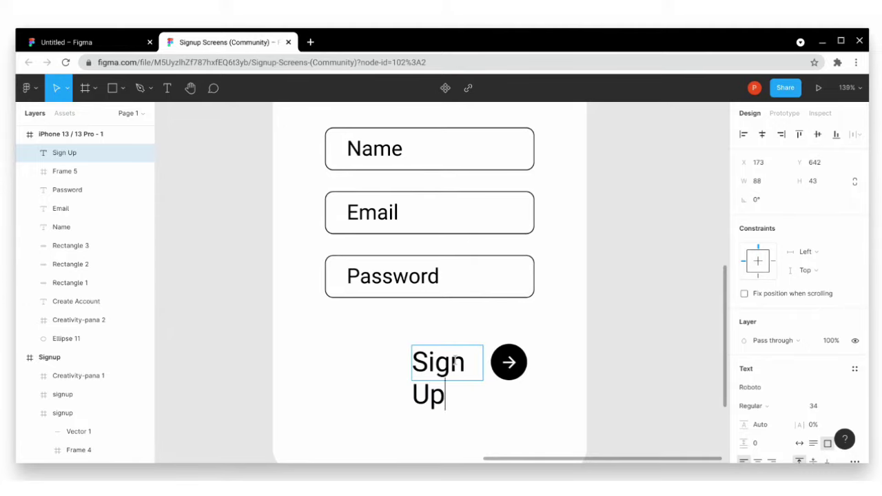
key(Escape)
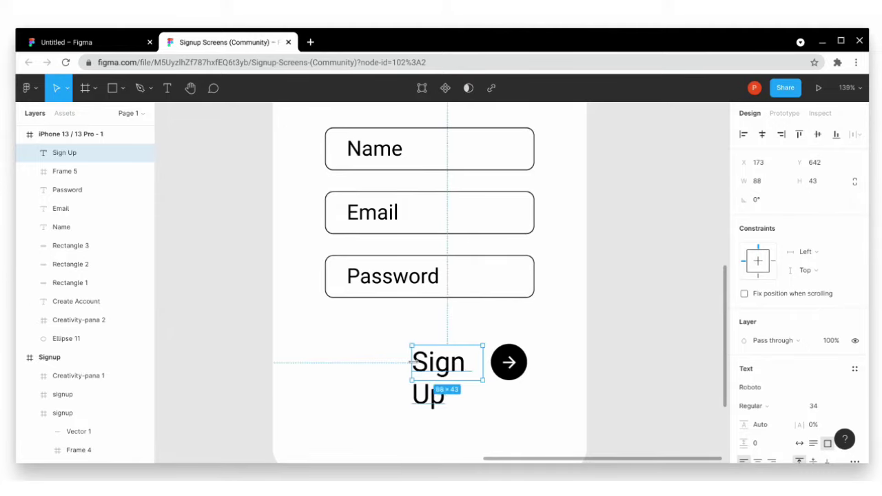
drag(411, 362, 384, 362)
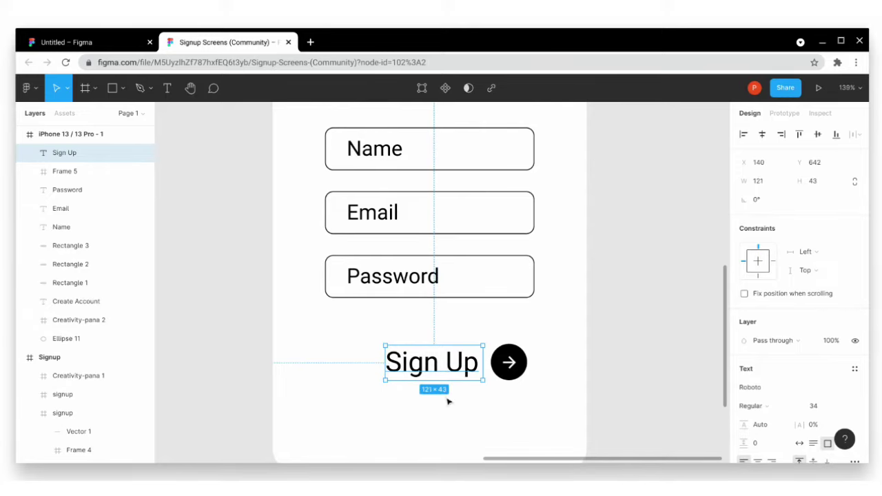
drag(453, 371, 449, 372)
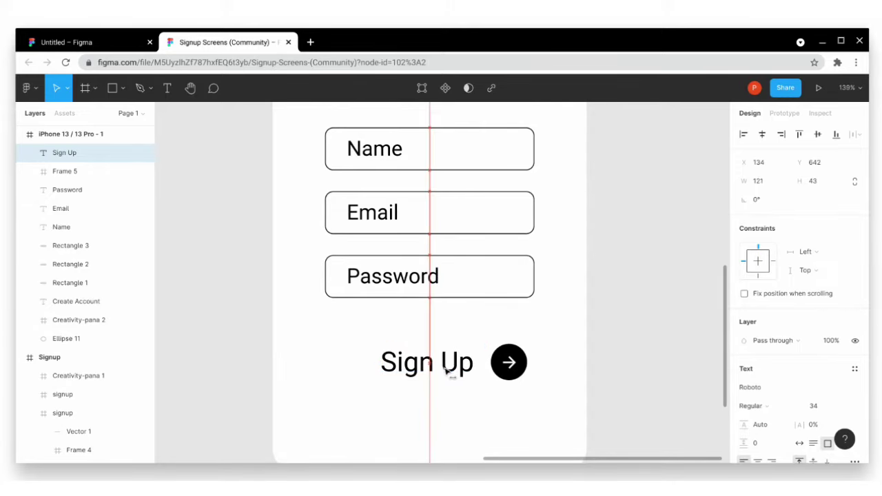
Set the Sign Up text to size 31 and Medium weight
scroll(541, 406, down, 3)
double_click(457, 375)
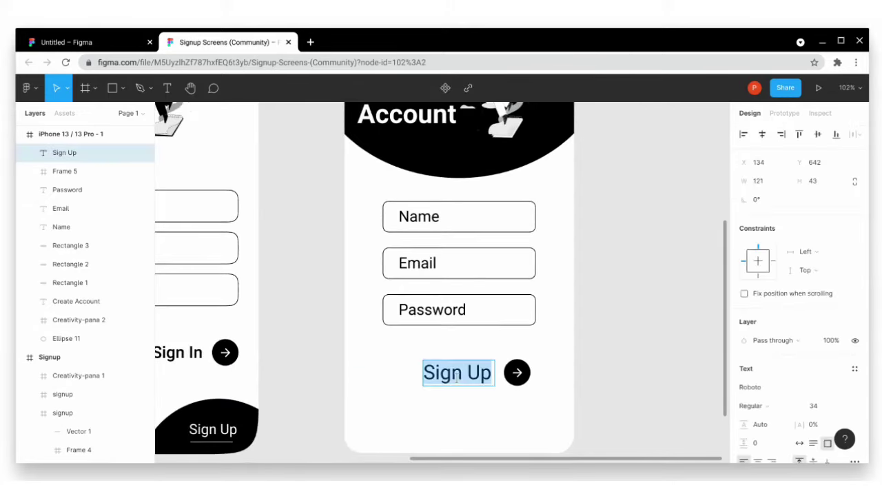
click(811, 408)
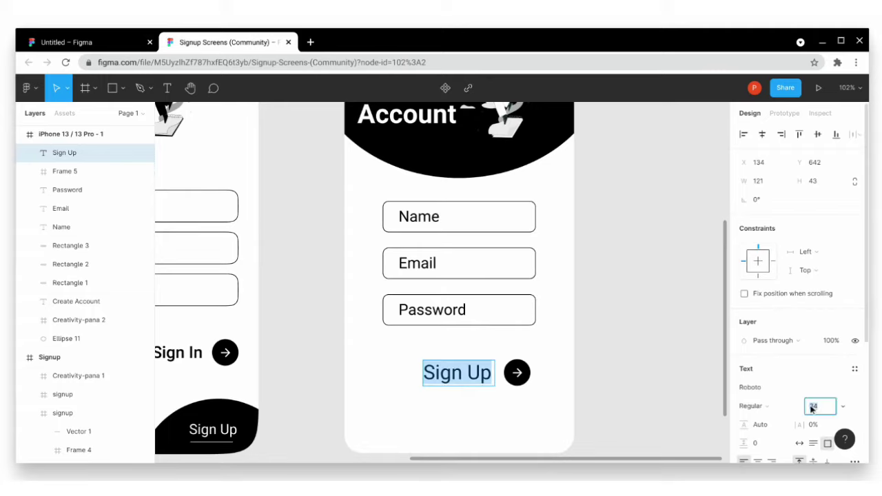
text(31)
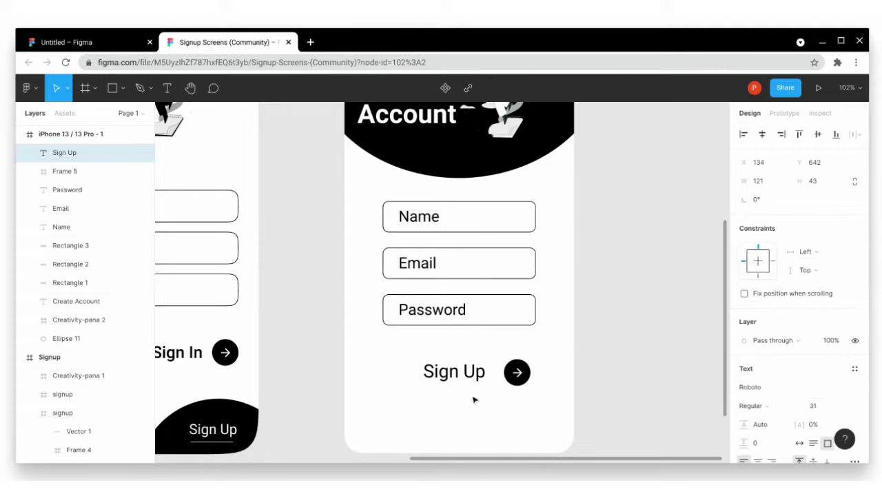
key(Return)
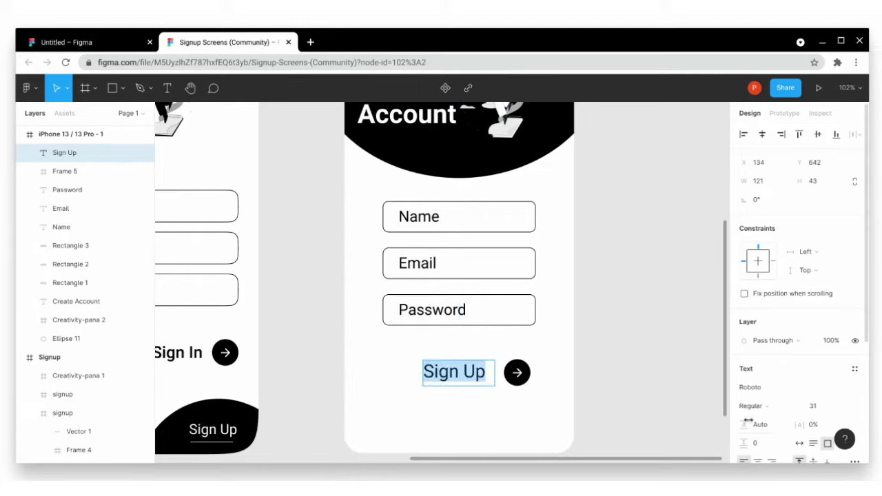
click(773, 408)
click(767, 433)
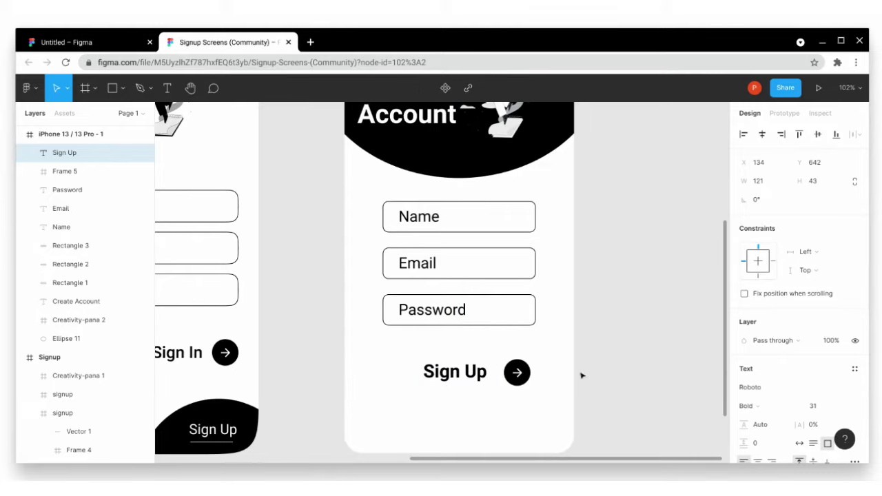
click(748, 406)
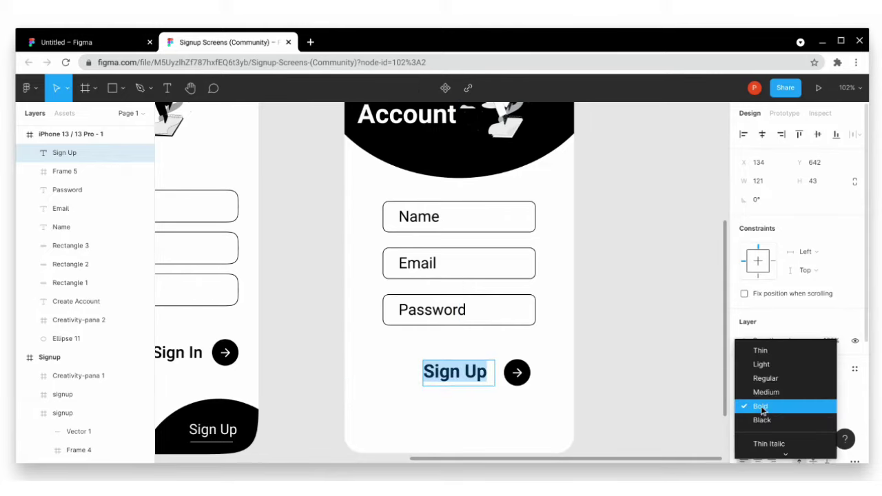
click(757, 392)
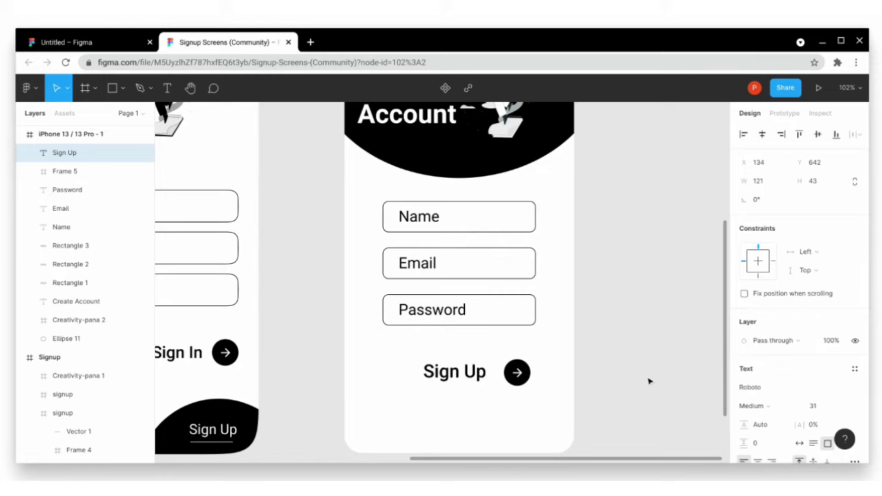
Nudge the Sign Up label into alignment beside the arrow button
click(648, 381)
drag(452, 372, 453, 373)
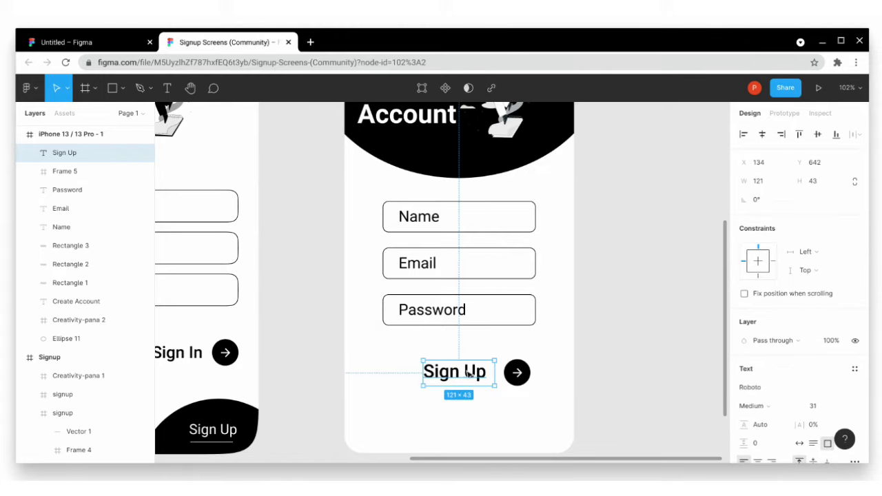
click(629, 366)
scroll(629, 364, down, 3)
scroll(629, 364, down, 2)
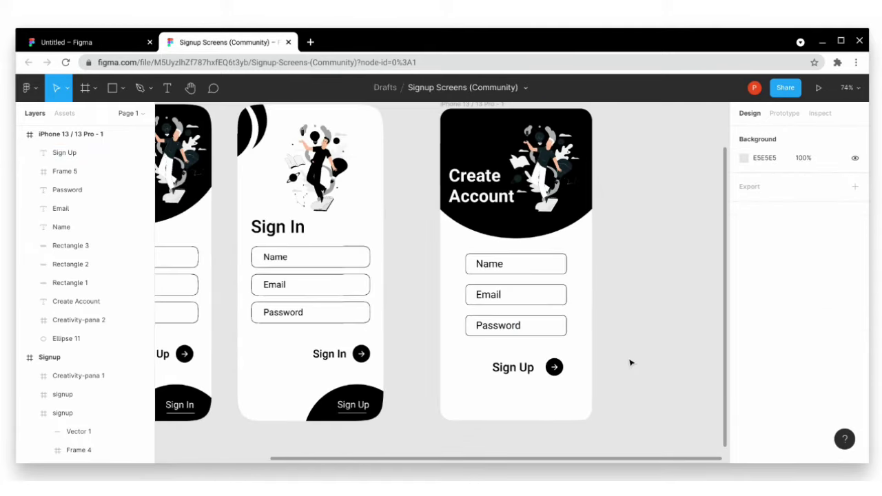
drag(510, 373, 514, 372)
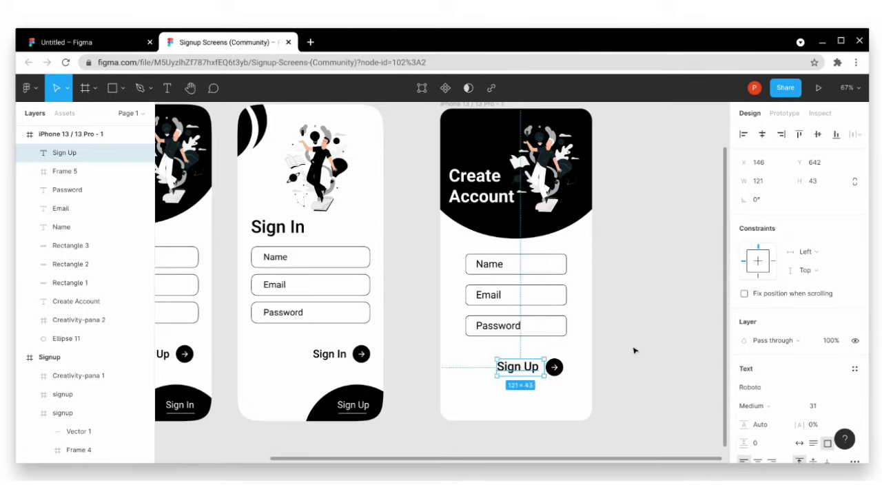
click(638, 349)
scroll(577, 360, down, 1)
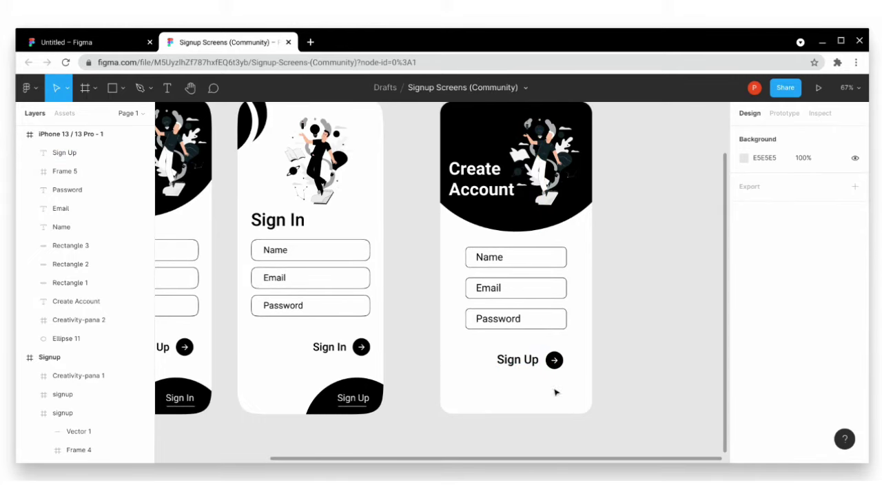
click(509, 365)
click(649, 347)
scroll(646, 350, down, 1)
mouse_move(627, 462)
mouse_down()
mouse_move(582, 462)
mouse_move(594, 462)
mouse_up()
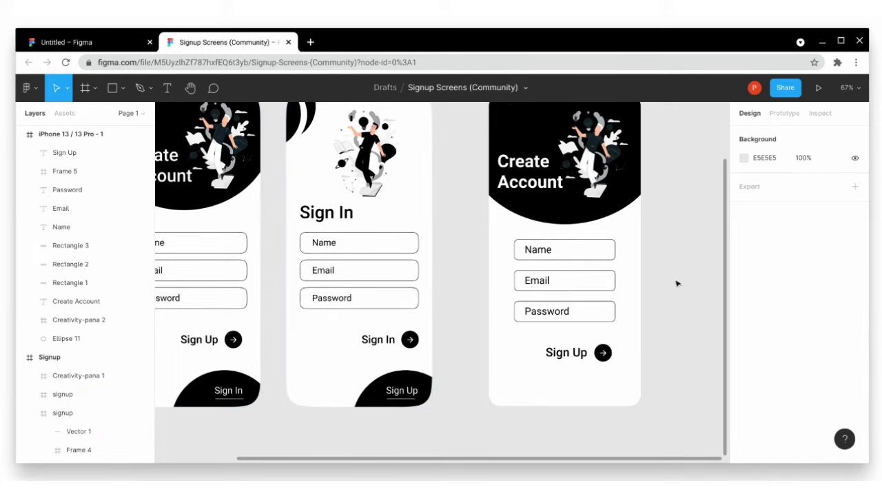
Draw an ellipse at the third screen's bottom-right corner and check its fill
key(o)
drag(583, 374, 663, 433)
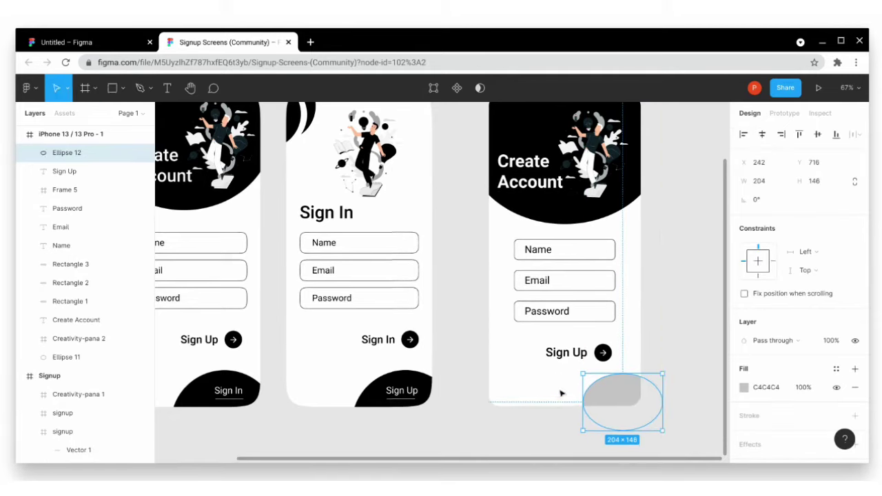
click(744, 387)
key(Escape)
click(697, 259)
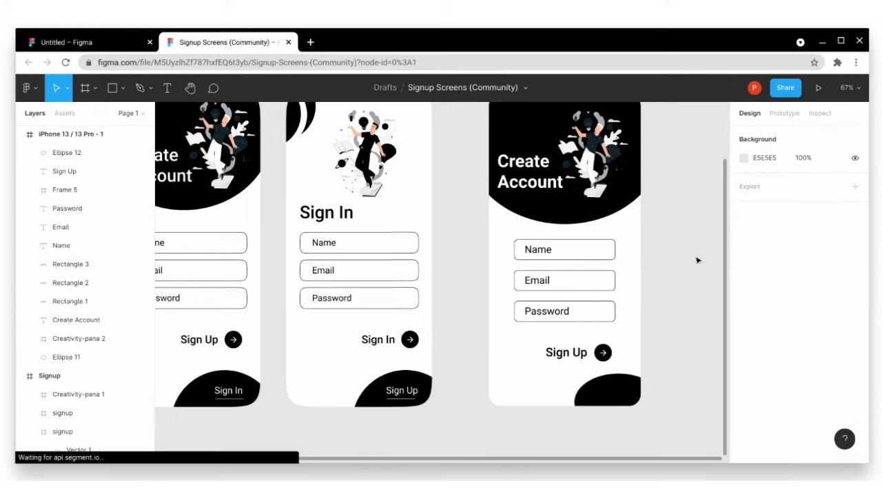
click(586, 380)
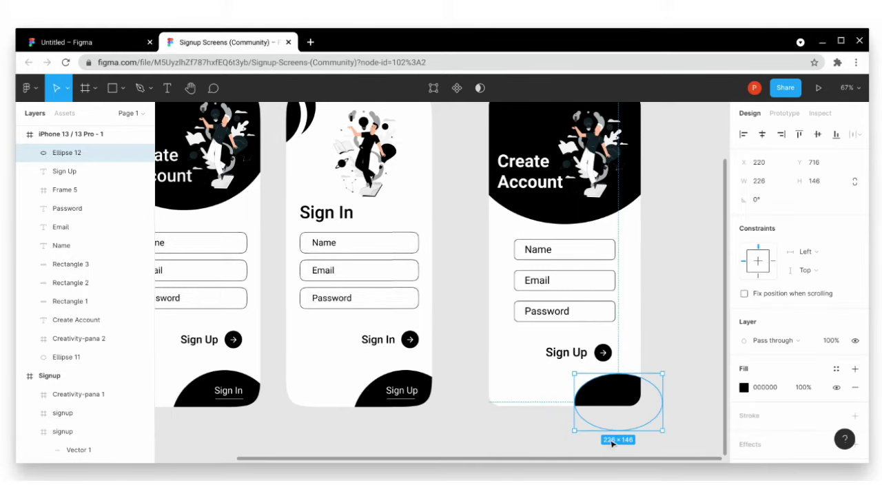
key(Escape)
Resize the bottom black ellipse to 240×191 and shift it slightly left
click(608, 403)
drag(612, 431, 612, 445)
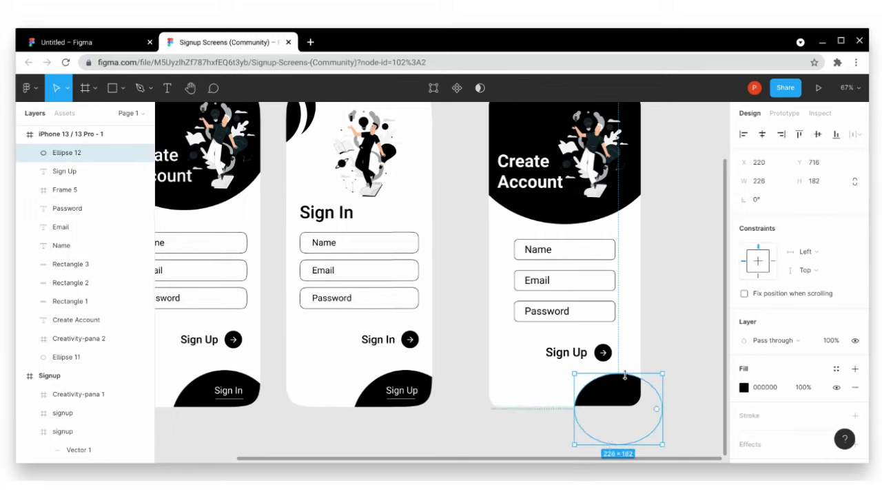
drag(625, 374, 625, 368)
drag(617, 401, 607, 403)
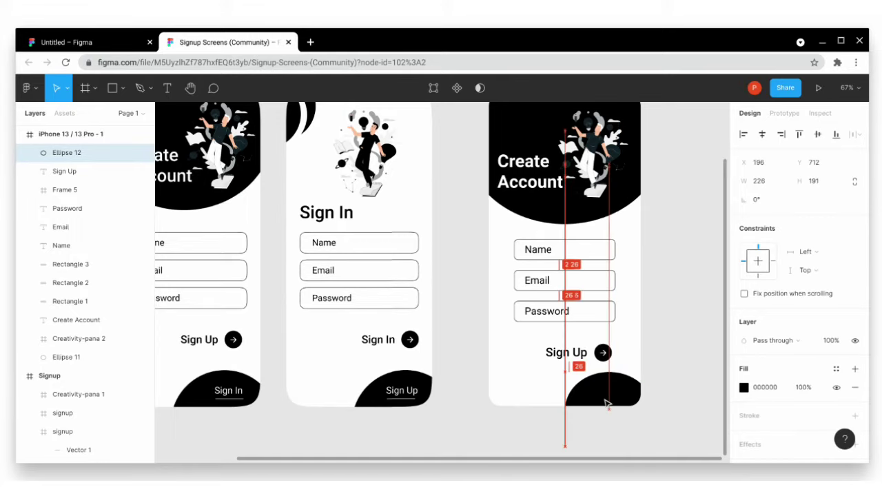
click(706, 351)
click(590, 397)
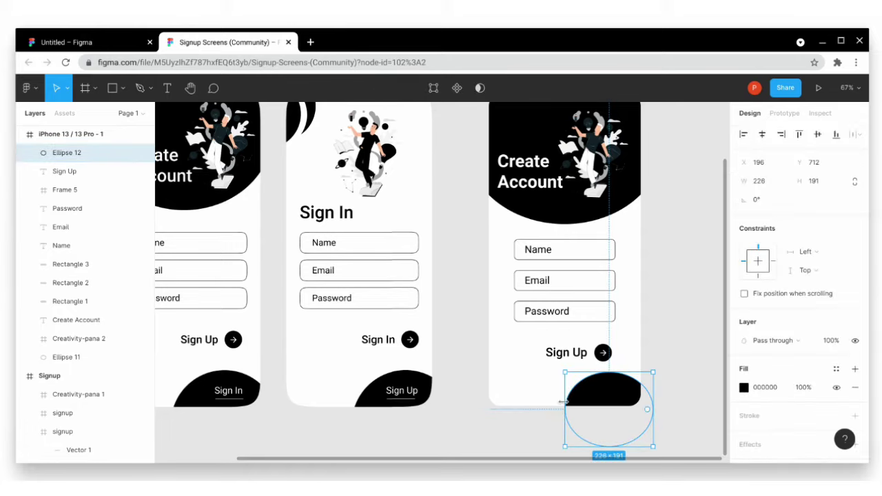
click(701, 341)
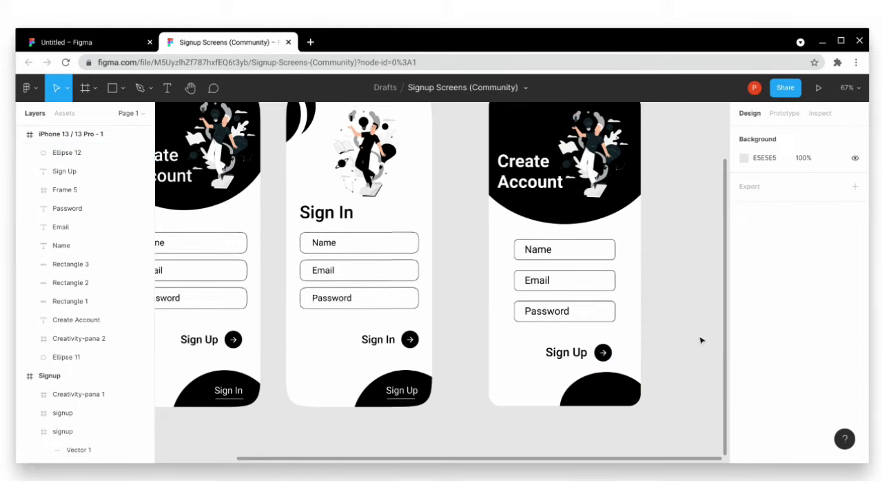
click(590, 396)
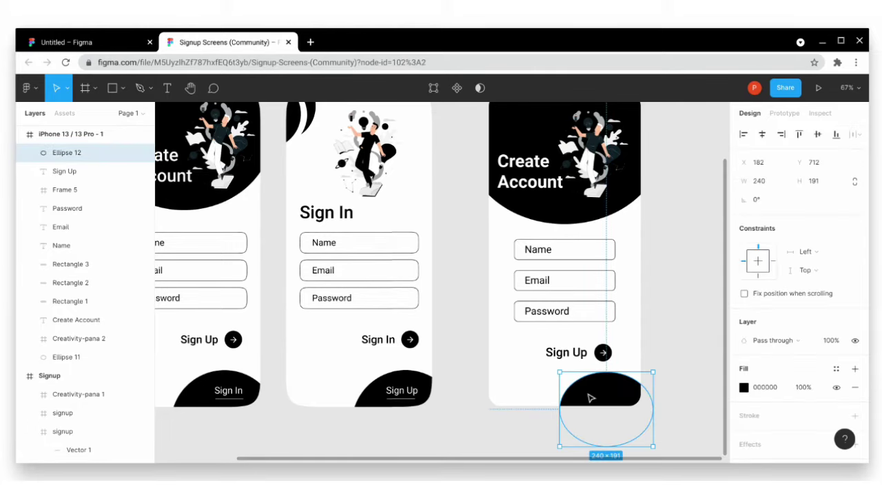
click(696, 323)
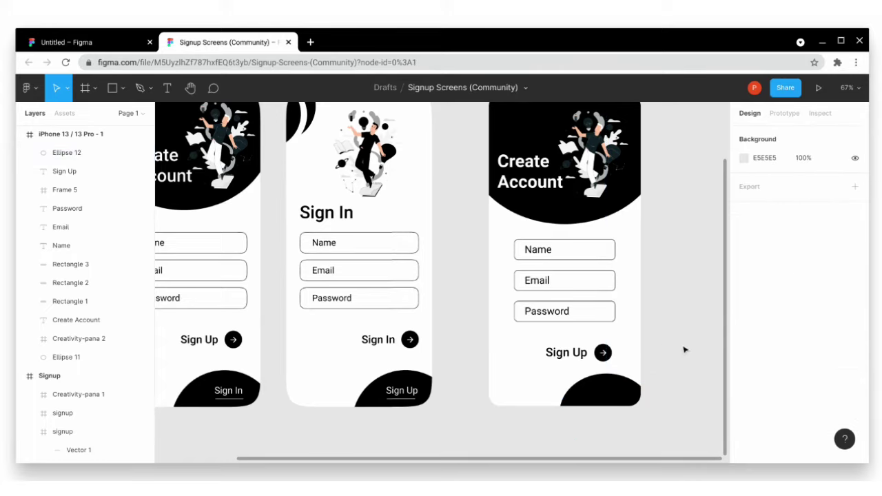
Duplicate Sign Up into the ellipse, fill it FFFFFF and bring it to front
scroll(684, 349, up, 3)
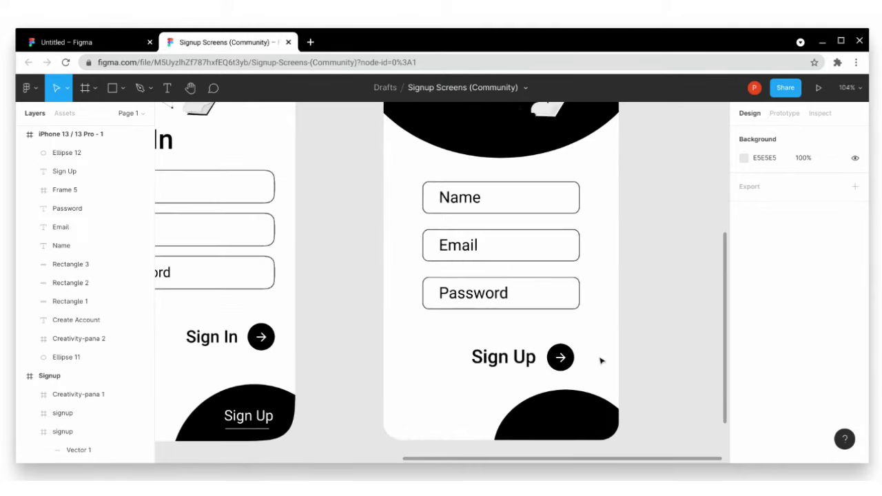
click(502, 360)
key(ctrl+d)
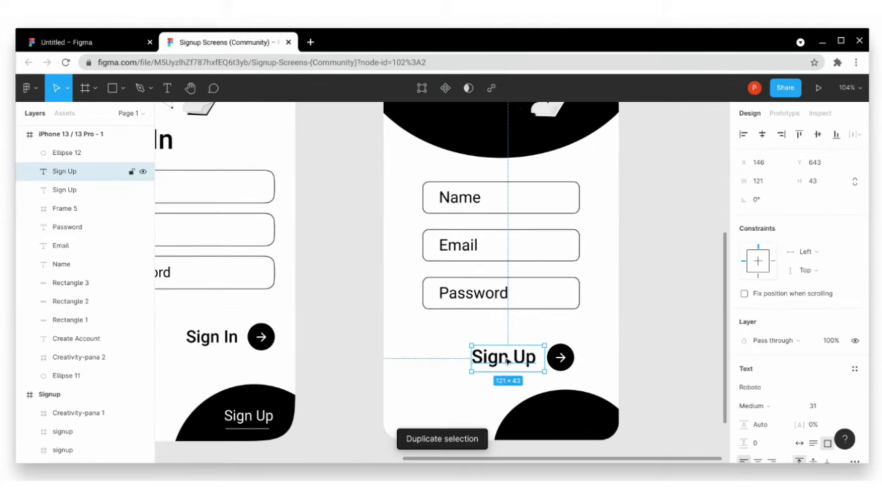
drag(506, 360, 564, 420)
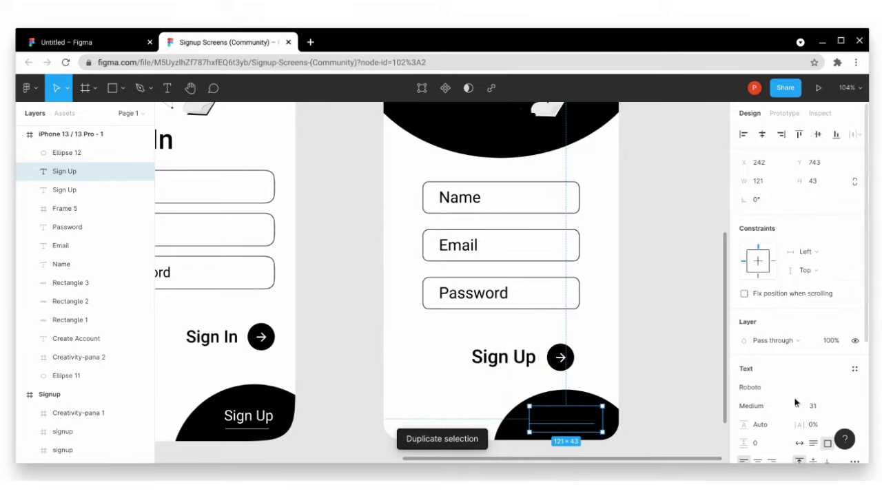
scroll(771, 405, down, 3)
click(743, 412)
text(FFFFFF)
key(Return)
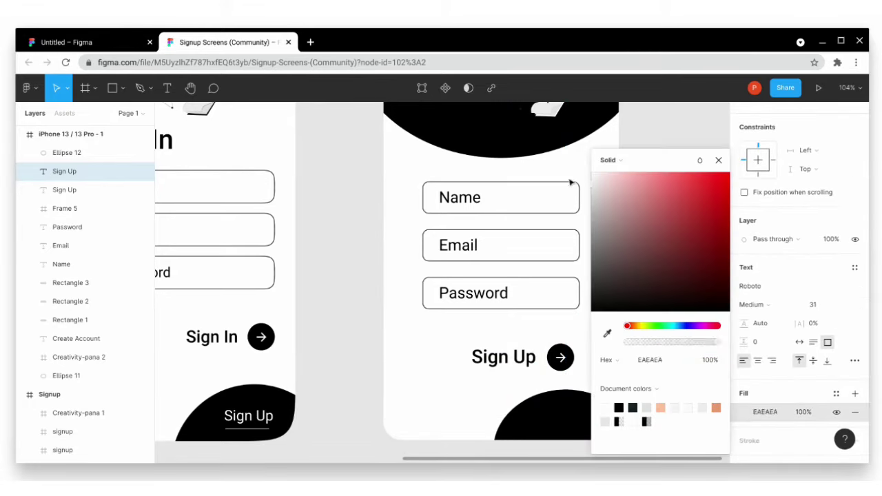
click(718, 160)
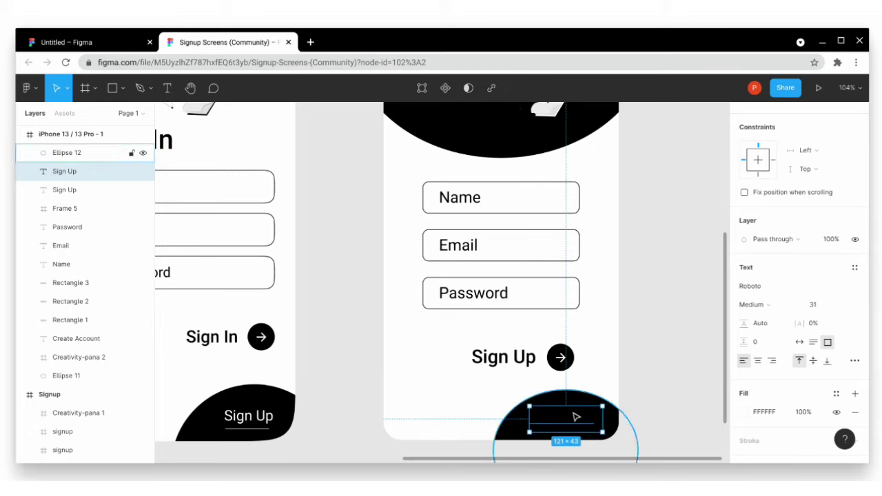
right_click(569, 421)
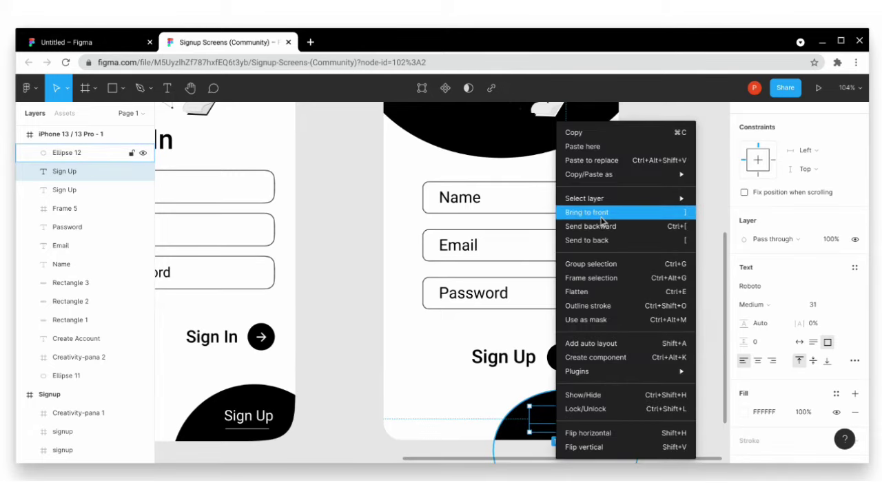
click(602, 221)
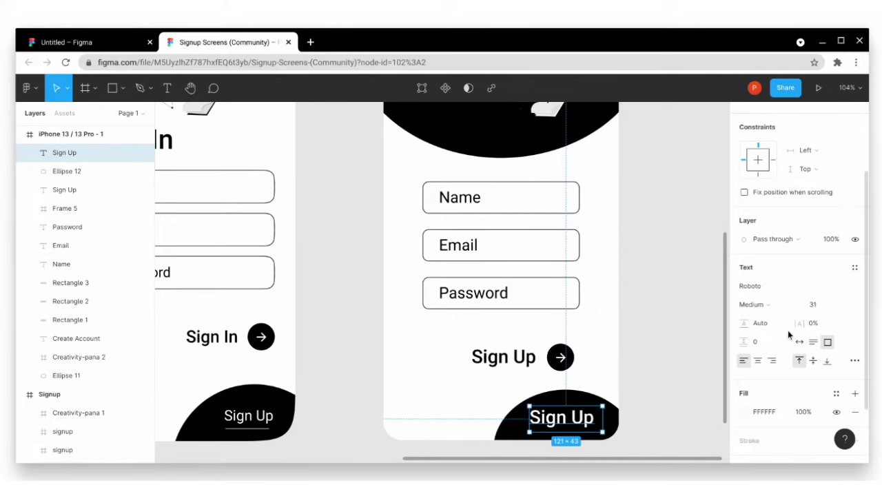
Set the white Sign Up copy to Regular weight at size 28
click(775, 305)
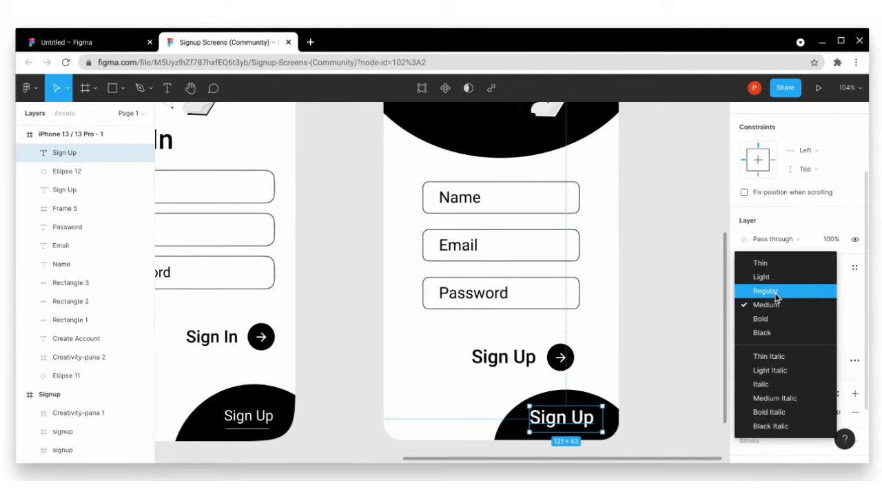
click(777, 292)
click(823, 307)
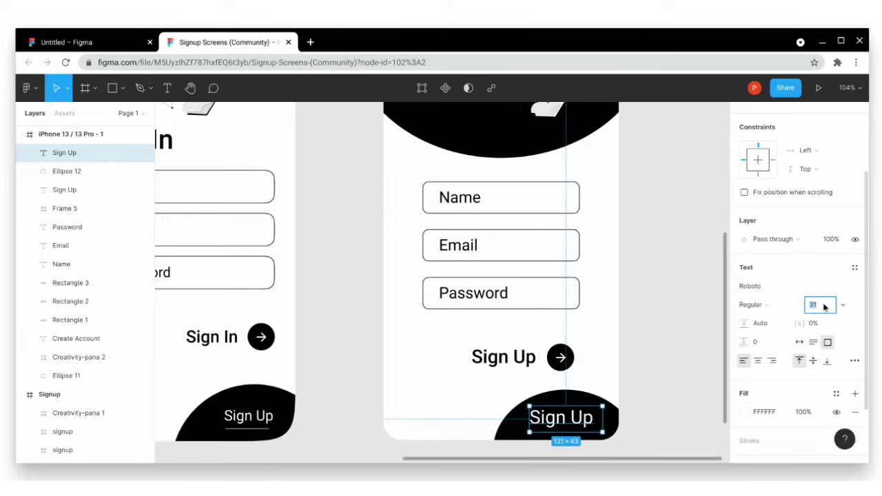
text(26)
key(Return)
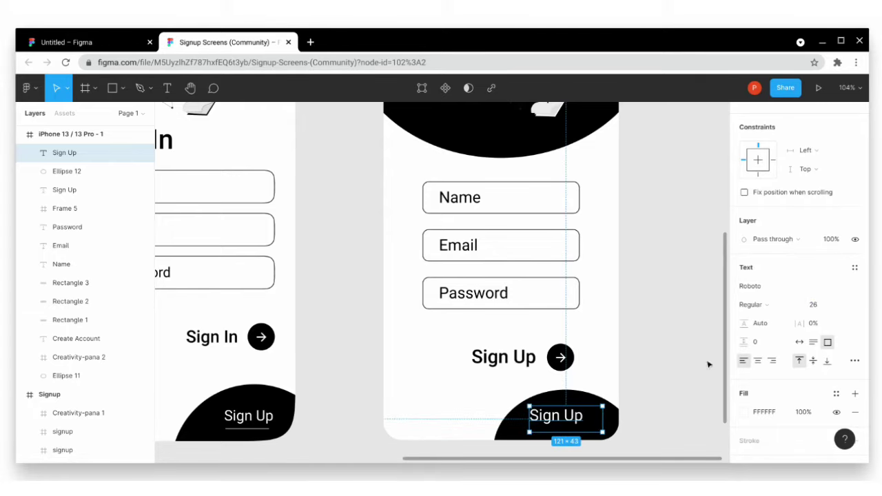
click(819, 306)
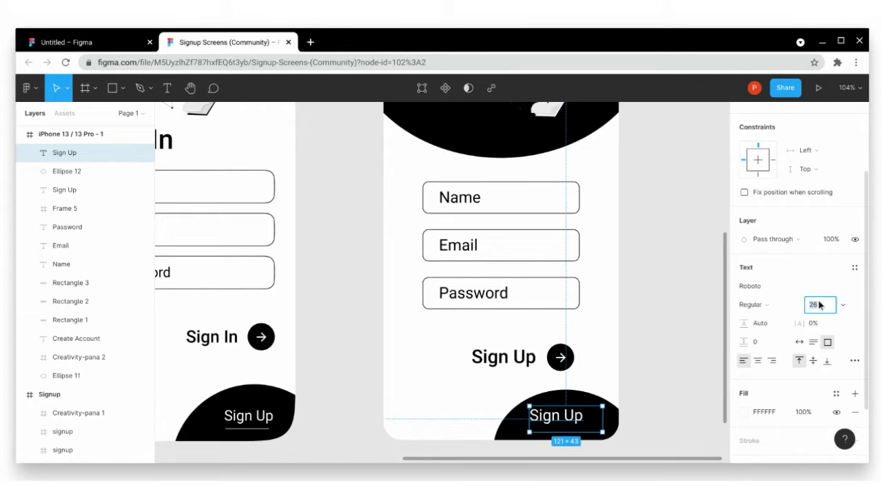
text(28)
key(Return)
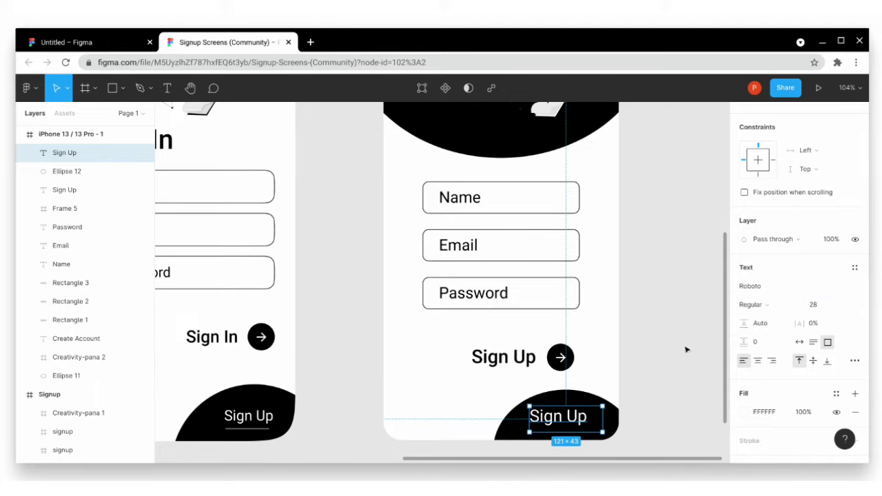
click(666, 394)
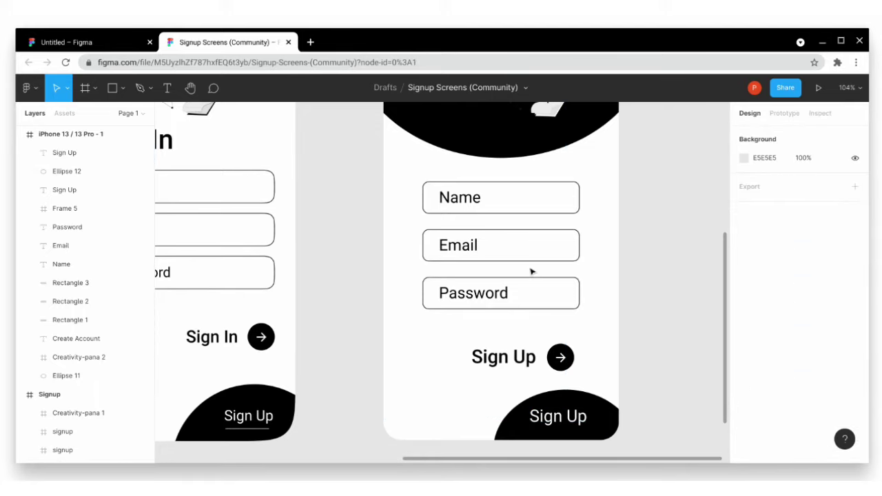
key(l)
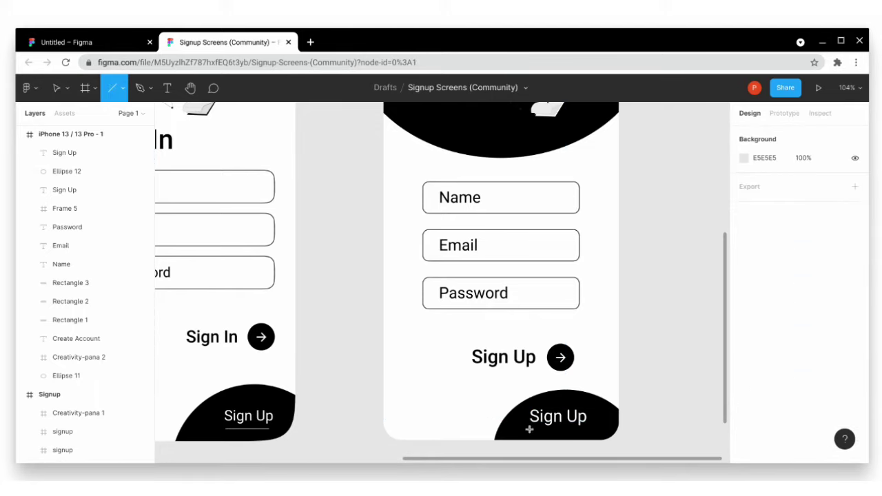
Draw a 93-px FFFFFF line under the white Sign Up label, then select the screen
drag(529, 428, 586, 429)
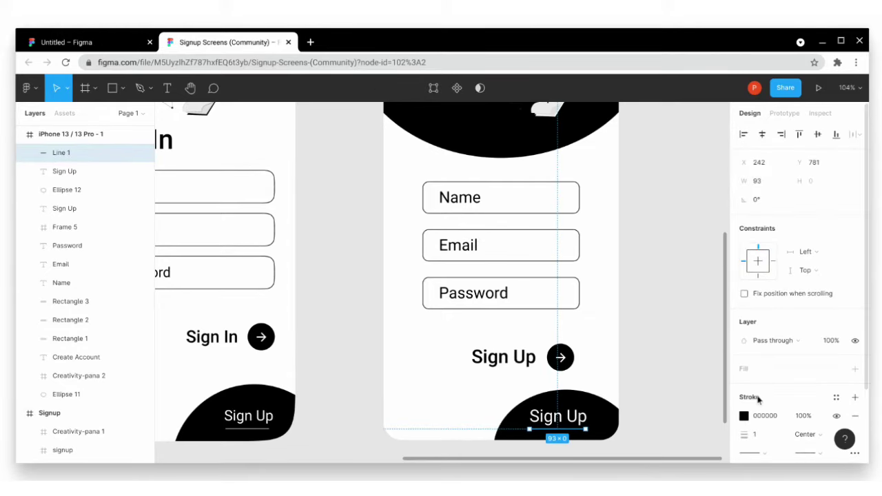
click(744, 416)
text(FFFFFF)
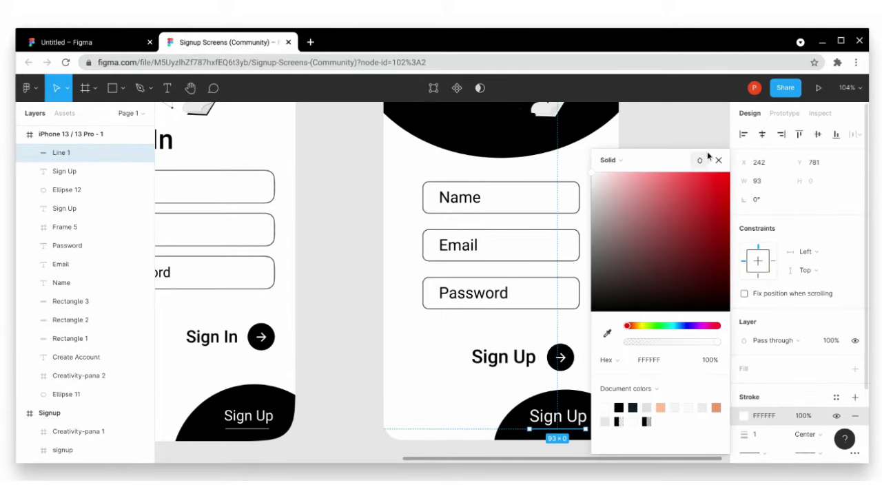
click(717, 158)
click(699, 242)
scroll(699, 243, down, 2)
scroll(700, 243, down, 2)
scroll(699, 242, down, 1)
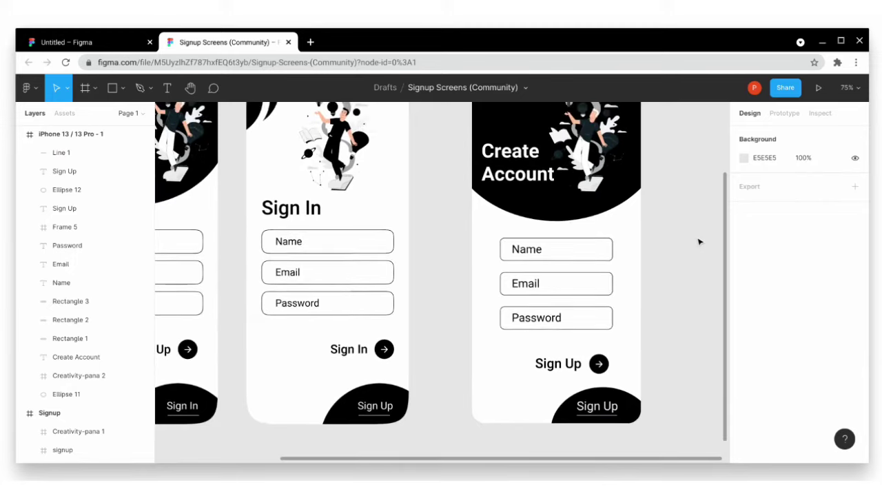
scroll(699, 242, down, 1)
scroll(699, 242, down, 2)
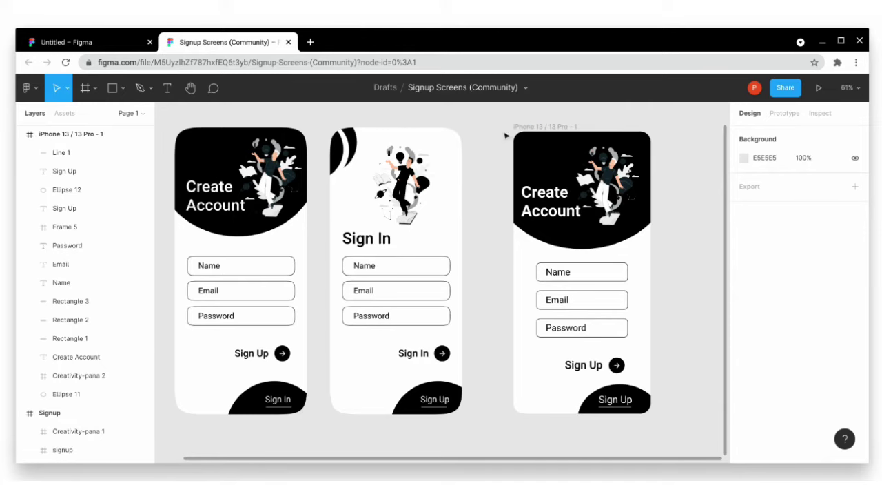
drag(501, 130, 687, 433)
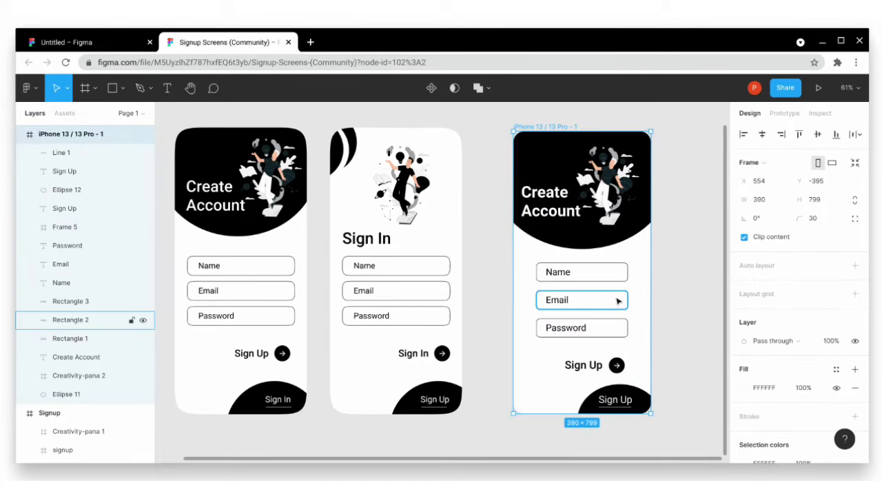
Duplicate the Create Account screen and delete its top black shape, heading and illustration
key(ctrl+d)
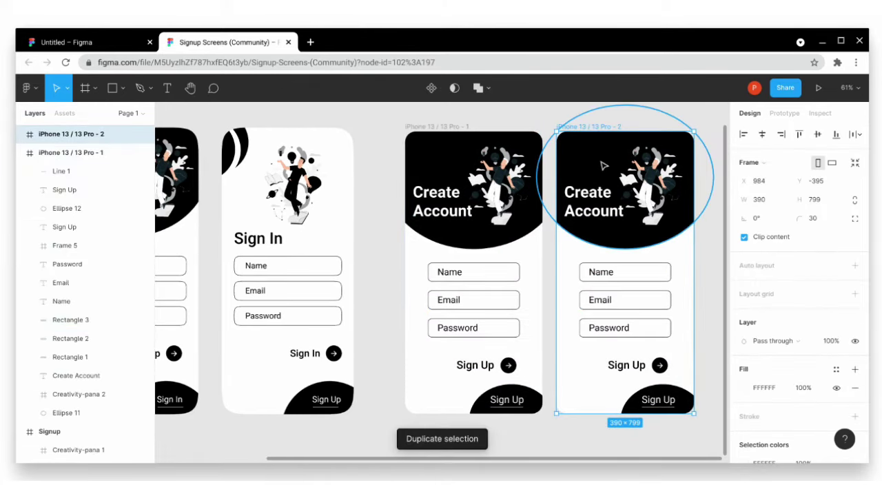
click(581, 161)
key(Delete)
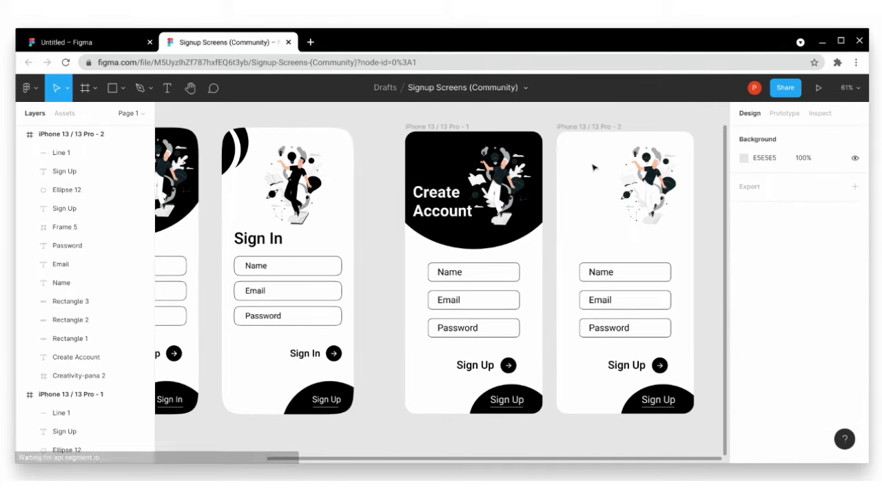
click(600, 214)
scroll(749, 372, down, 5)
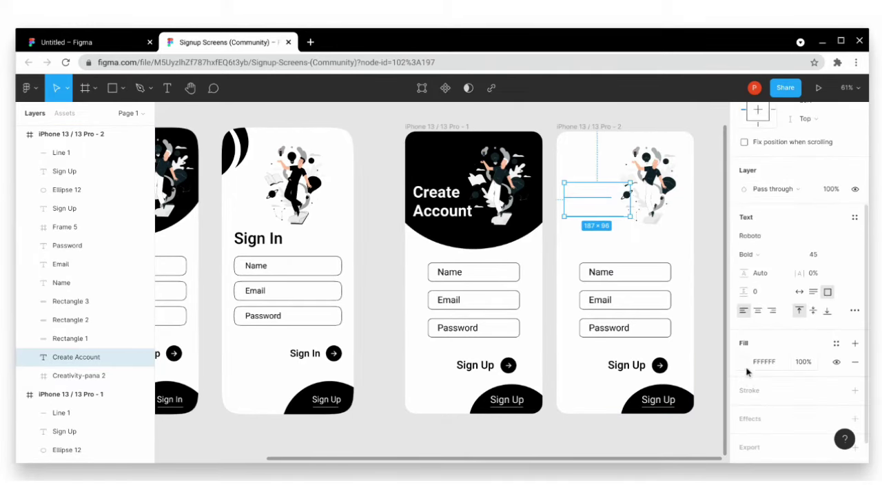
key(Delete)
click(672, 224)
key(Delete)
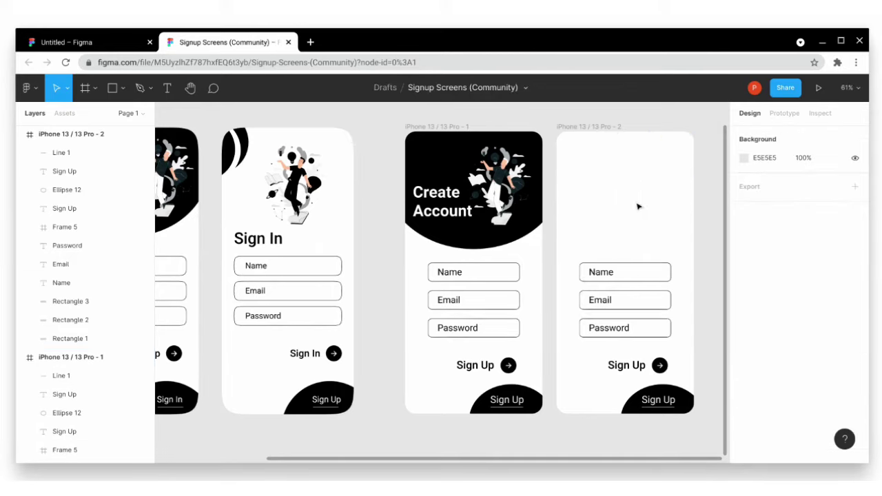
Place a duplicate of the Sign In illustration at the top of the copied screen
click(303, 192)
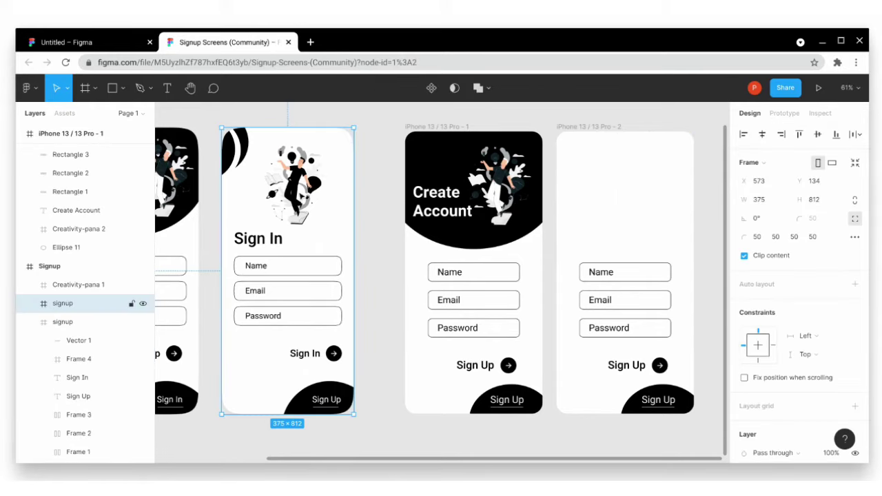
click(304, 192)
key(ctrl+d)
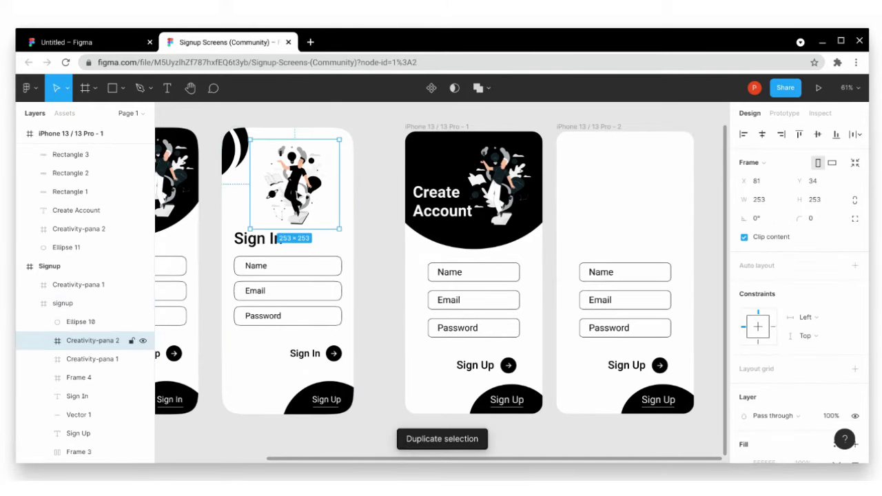
mouse_move(300, 195)
mouse_down()
mouse_move(637, 191)
mouse_move(627, 195)
mouse_up()
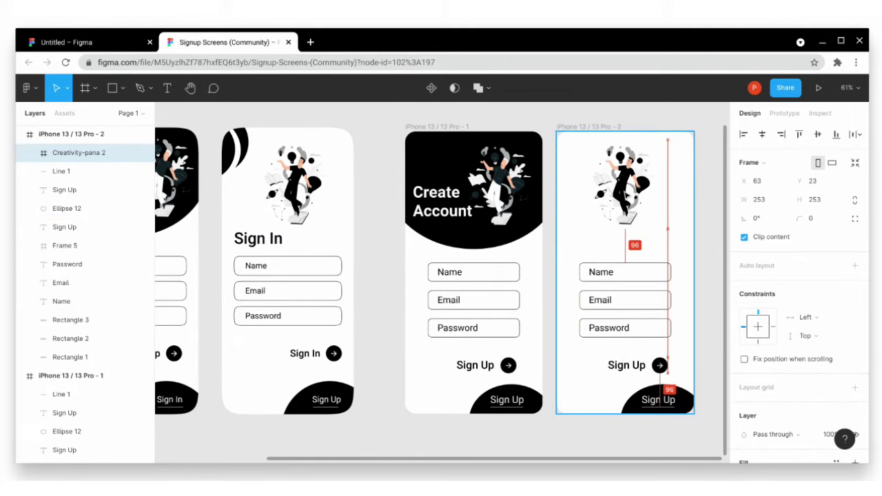
click(710, 170)
scroll(698, 172, up, 1)
click(620, 208)
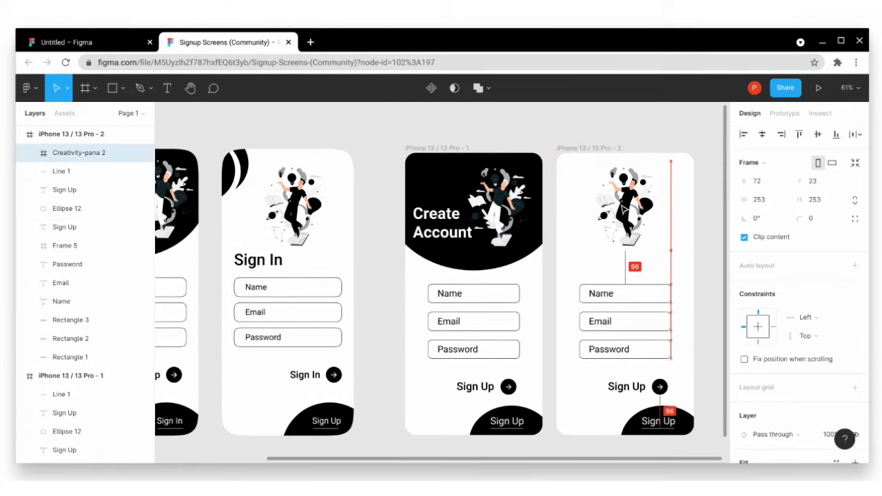
click(699, 177)
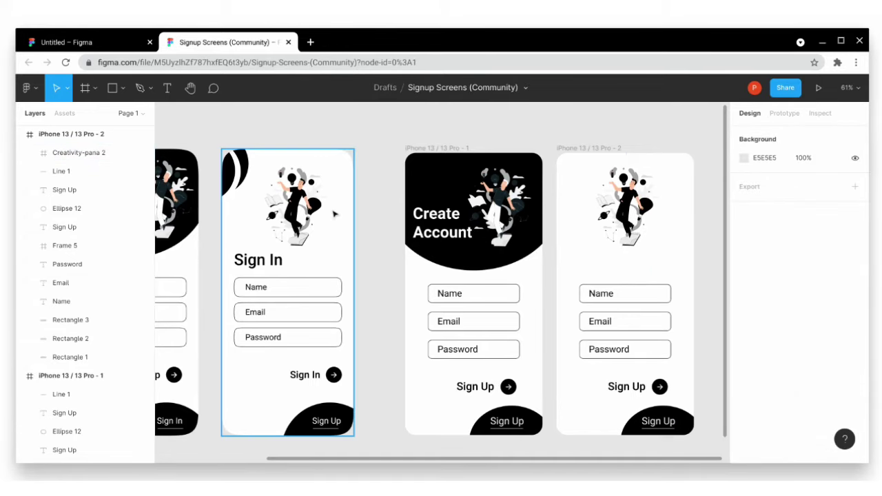
Add a Medium-weight 'Sign In' heading above the Name field, nudged up slightly
scroll(498, 296, down, 3)
scroll(551, 223, down, 1)
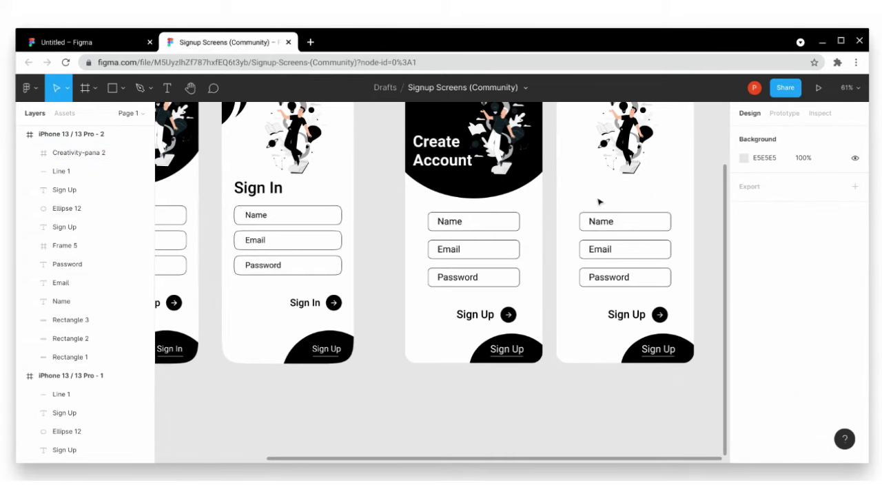
key(t)
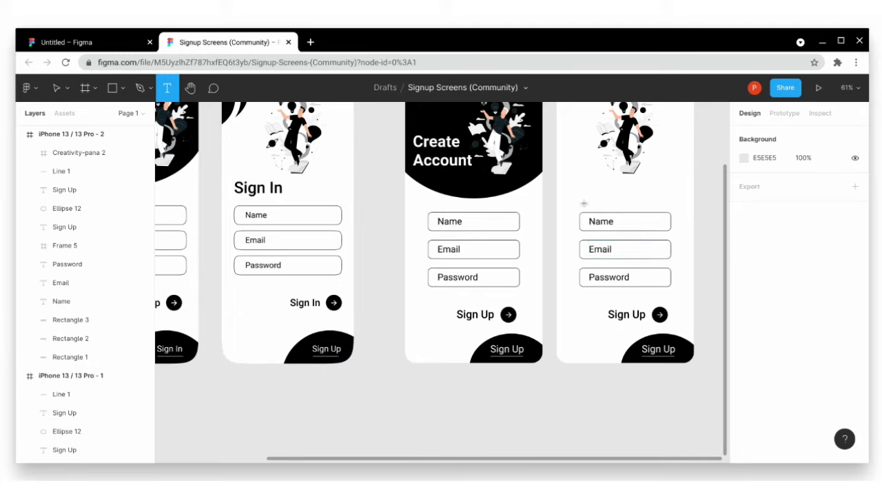
drag(578, 191, 633, 207)
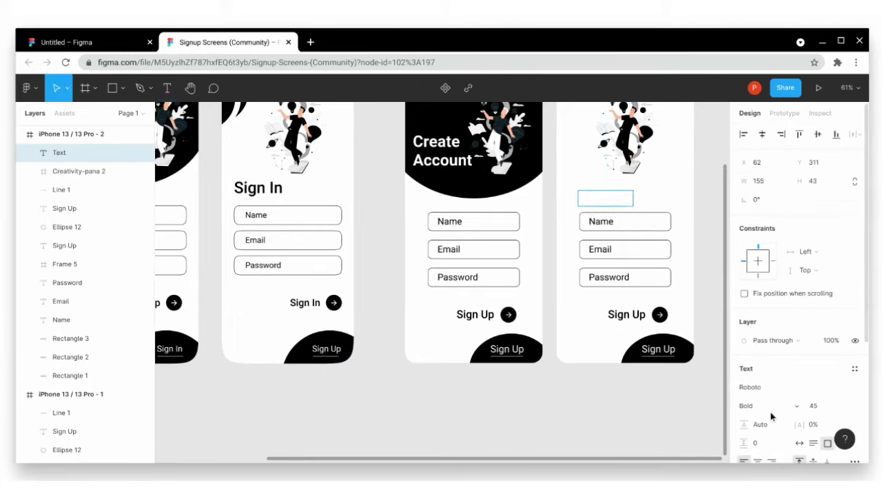
text(Sign )
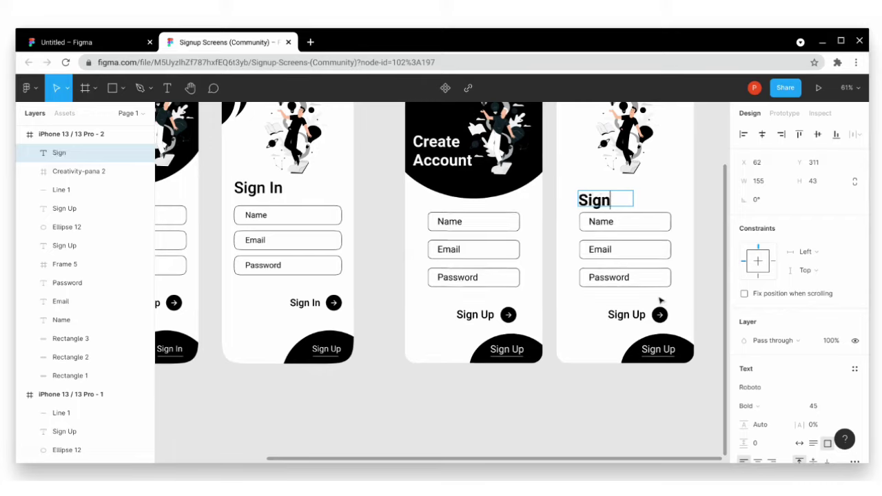
text(In)
key(ctrl+a)
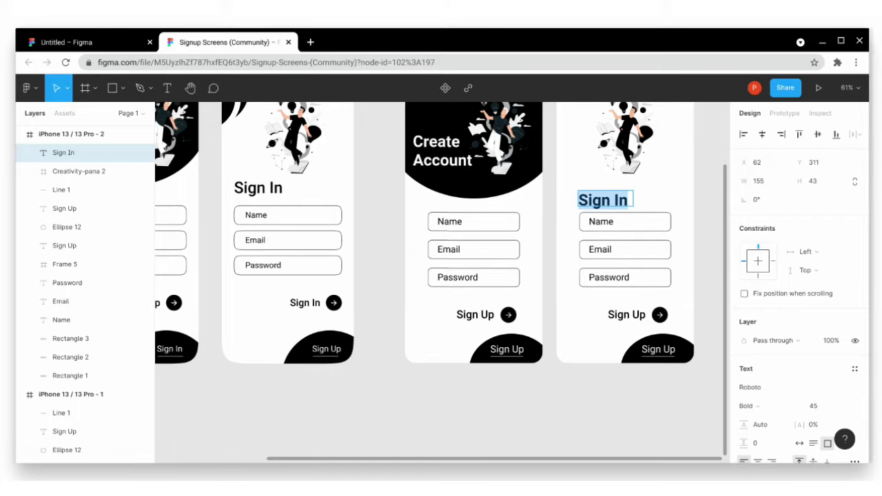
click(747, 406)
click(774, 394)
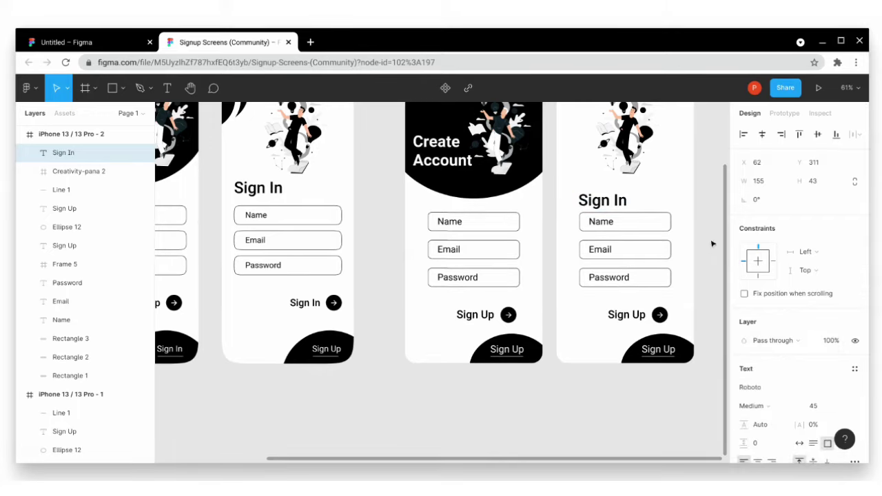
key(Escape)
key(Up)
key(Up)
key(Up)
key(Up)
key(Up)
key(Up)
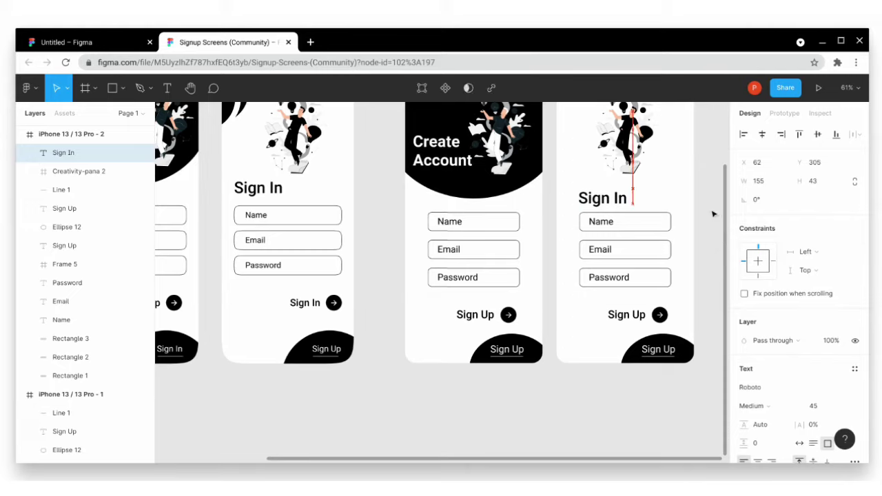
key(Up)
key(Up)
key(Up)
key(Up)
key(Up)
click(713, 215)
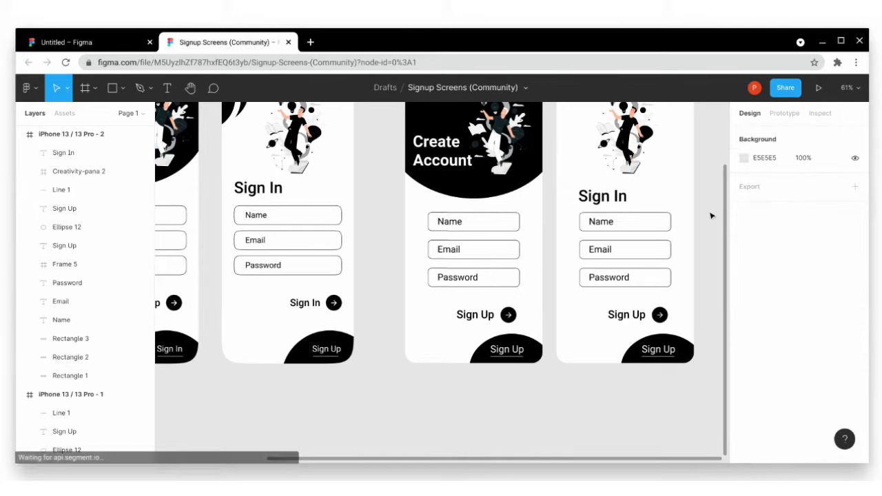
Change the screen's button label and bottom link text to 'Sign In'
click(626, 314)
text(In)
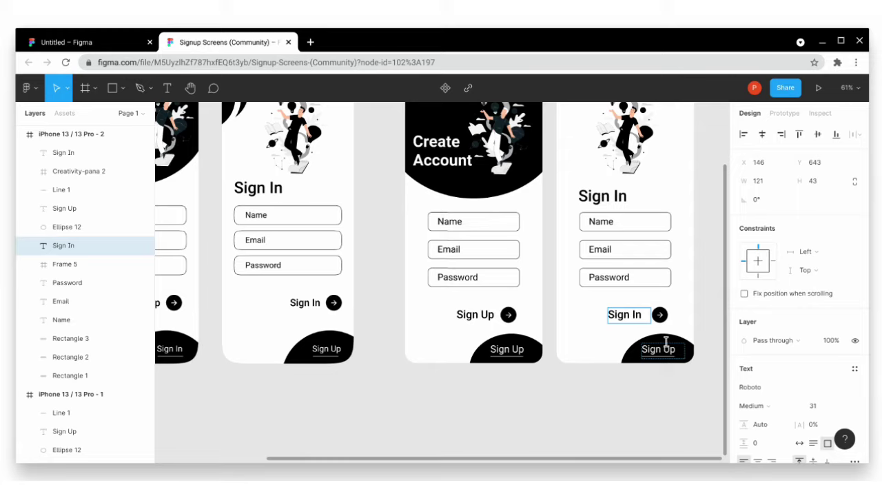
key(Escape)
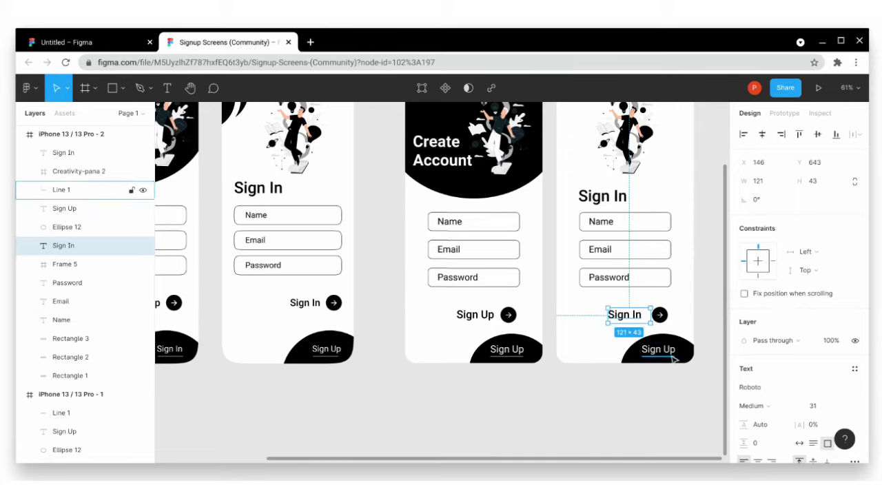
click(522, 349)
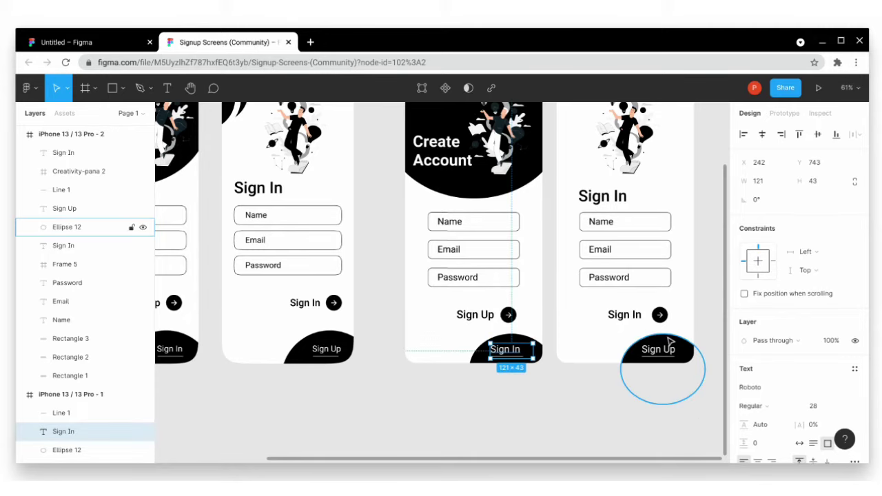
Zoom in and inspect the white and black circles of the Sign In screen's corner decoration
click(709, 273)
scroll(711, 273, up, 1)
scroll(711, 274, up, 3)
scroll(711, 272, up, 3)
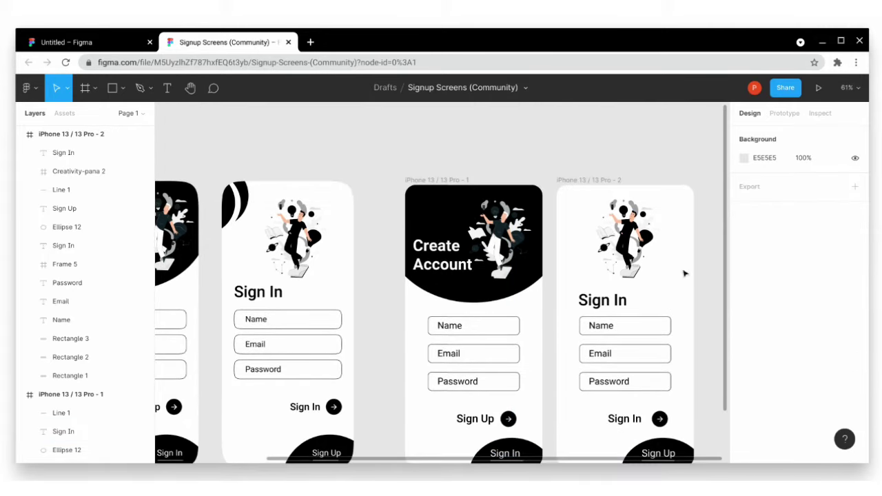
drag(554, 460, 444, 433)
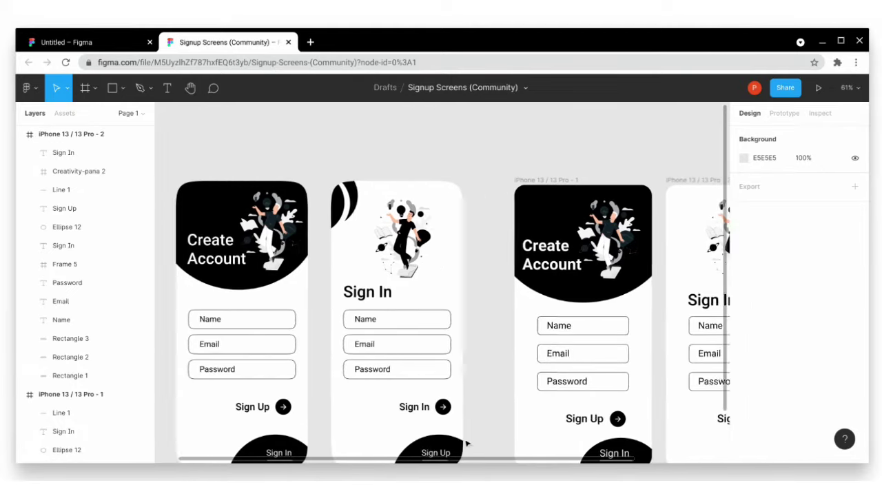
scroll(357, 203, up, 2)
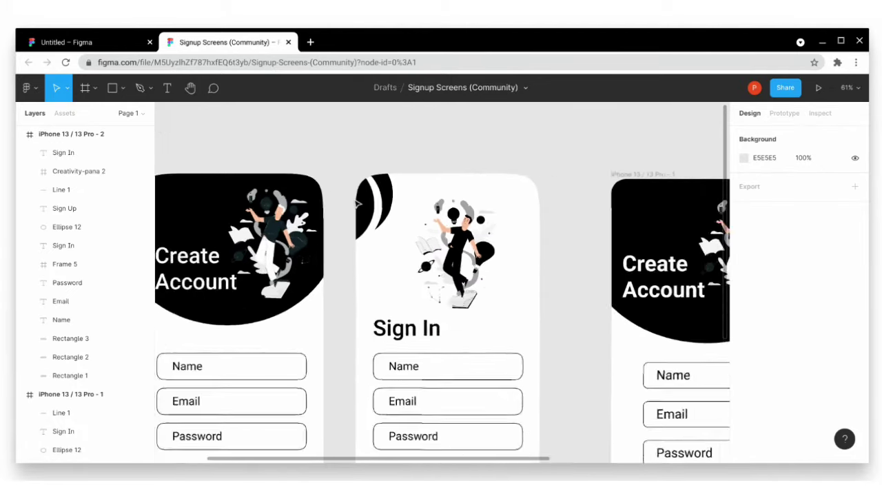
scroll(357, 205, up, 1)
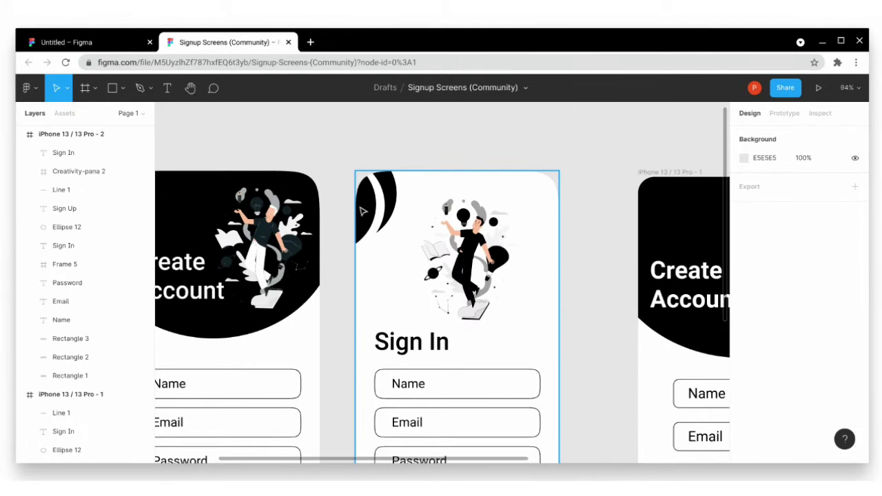
click(363, 211)
double_click(364, 210)
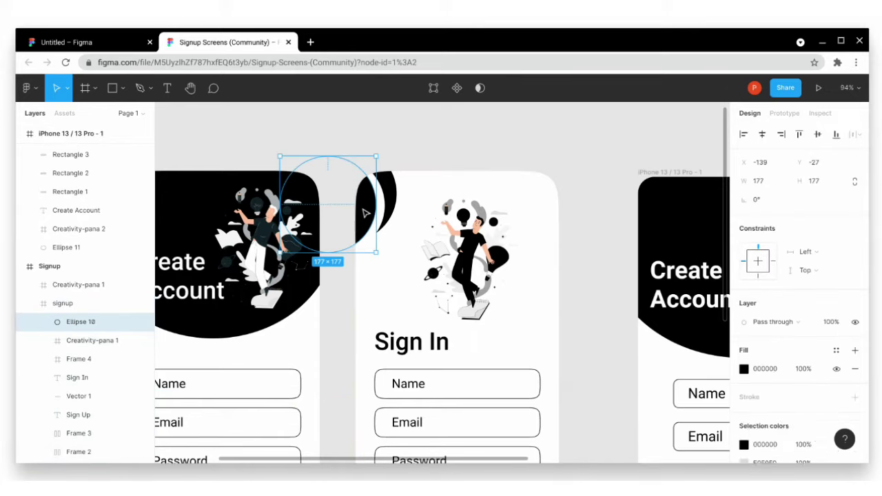
click(376, 204)
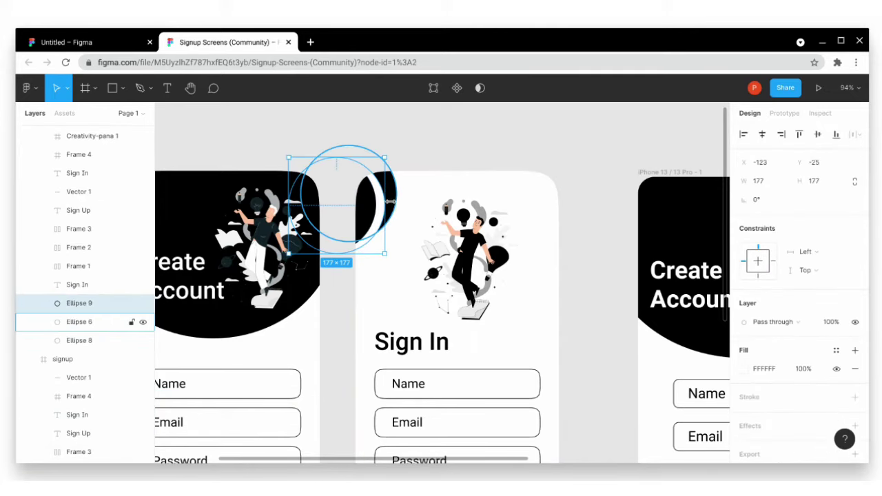
click(394, 204)
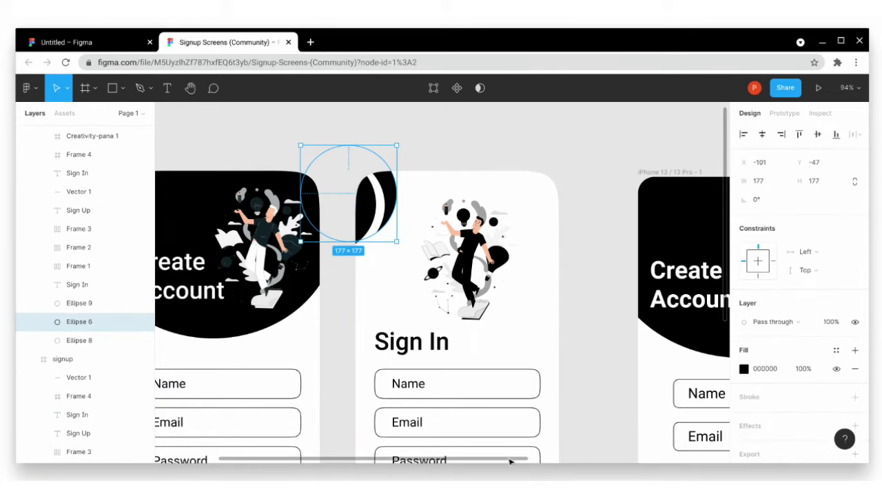
drag(510, 462, 730, 459)
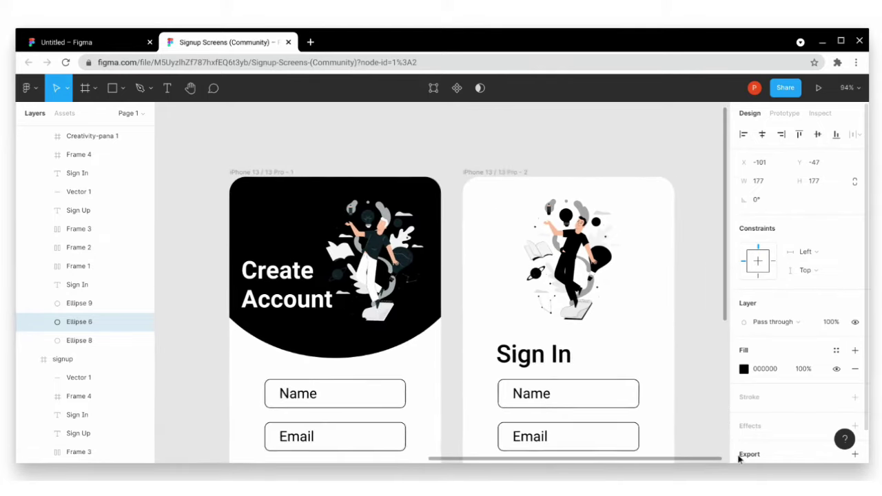
click(484, 151)
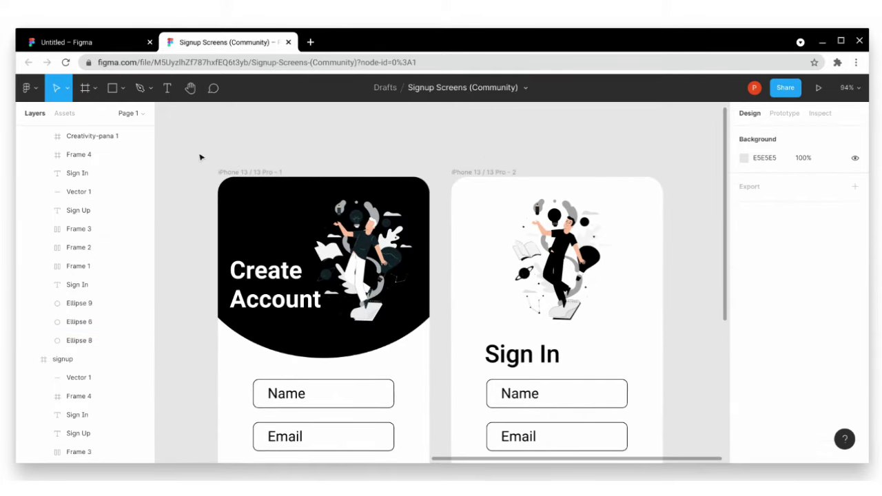
Move the iPhone 13 / 13 Pro - 2 frame right to X 1216
scroll(63, 190, up, 5)
scroll(69, 179, up, 5)
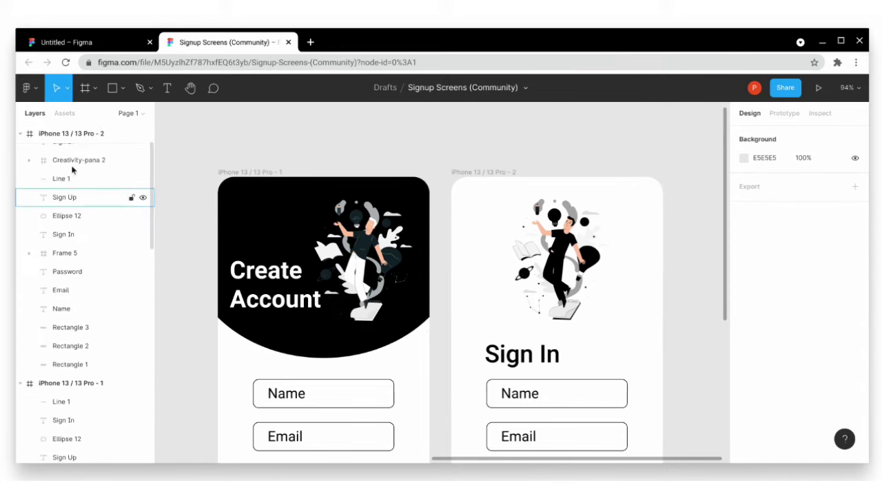
click(81, 134)
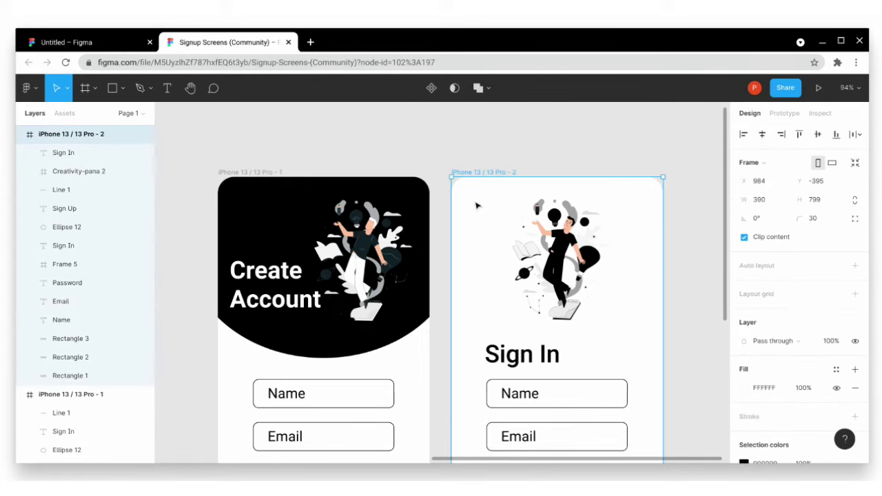
drag(476, 206, 601, 206)
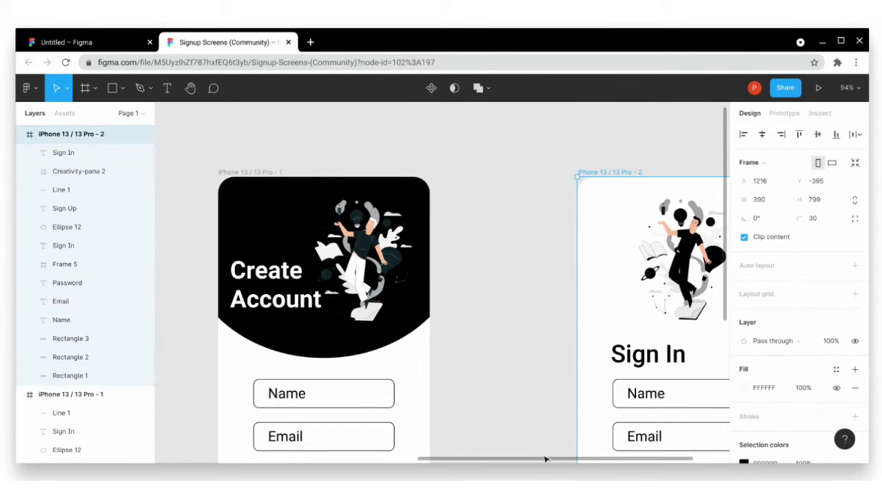
drag(545, 459, 658, 459)
Draw an ellipse inside the iPhone 13 / 13 Pro - 2 frame and adjust its size
key(o)
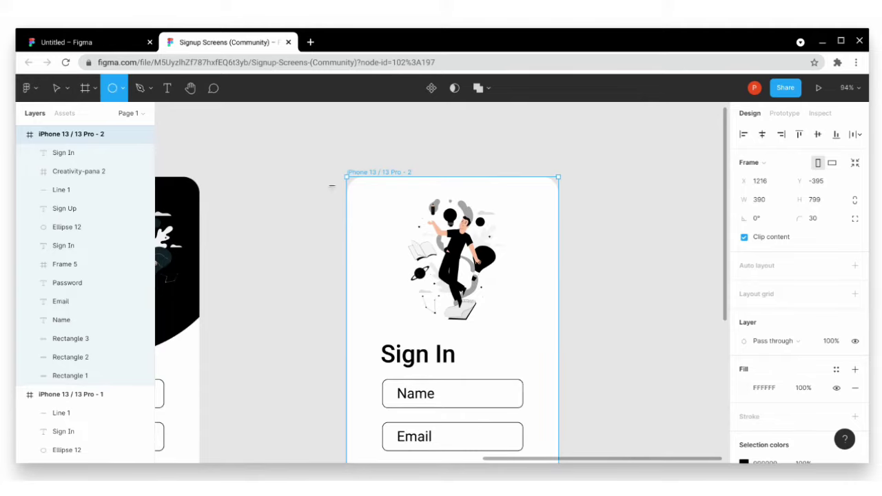
drag(314, 168, 413, 263)
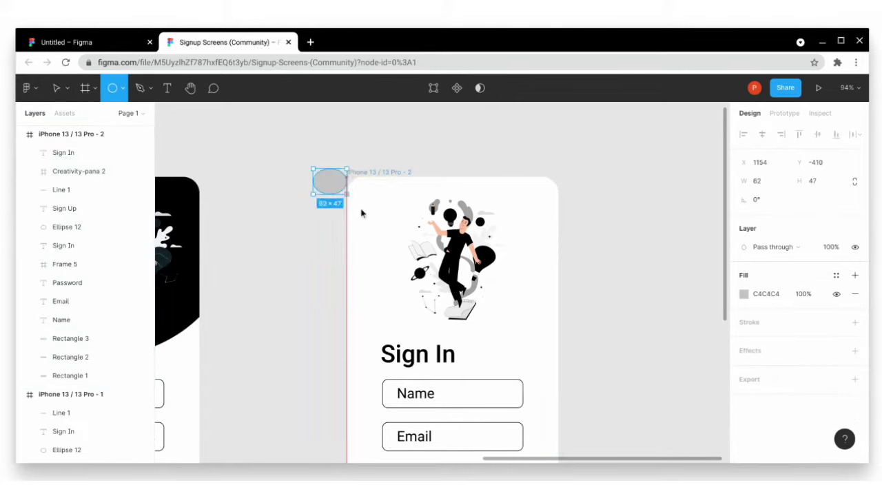
drag(343, 213, 313, 191)
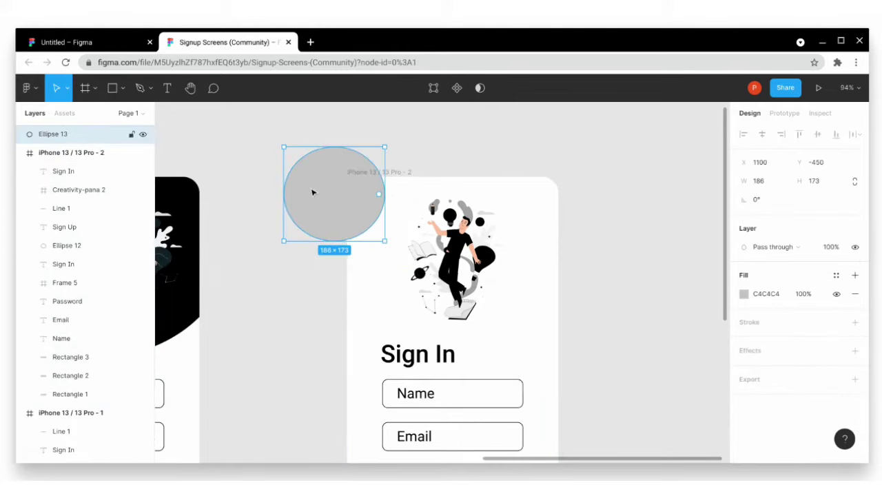
drag(92, 161, 93, 164)
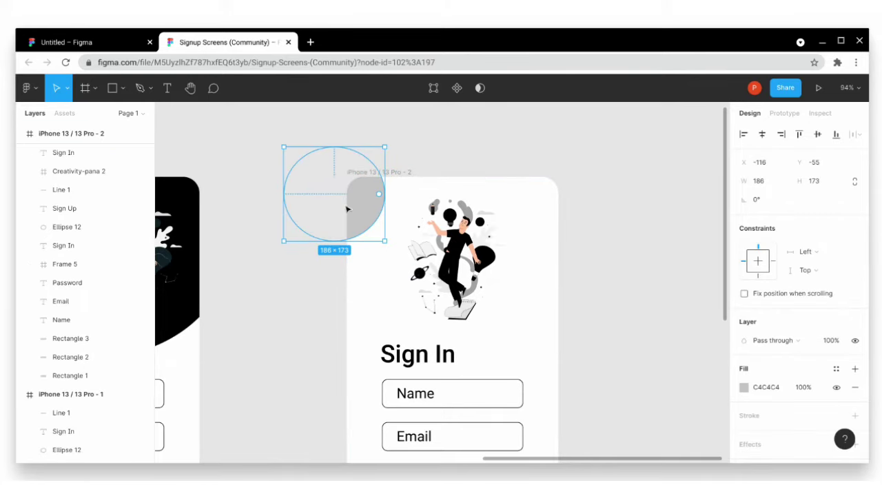
ctrl+scroll(543, 303, down, 5)
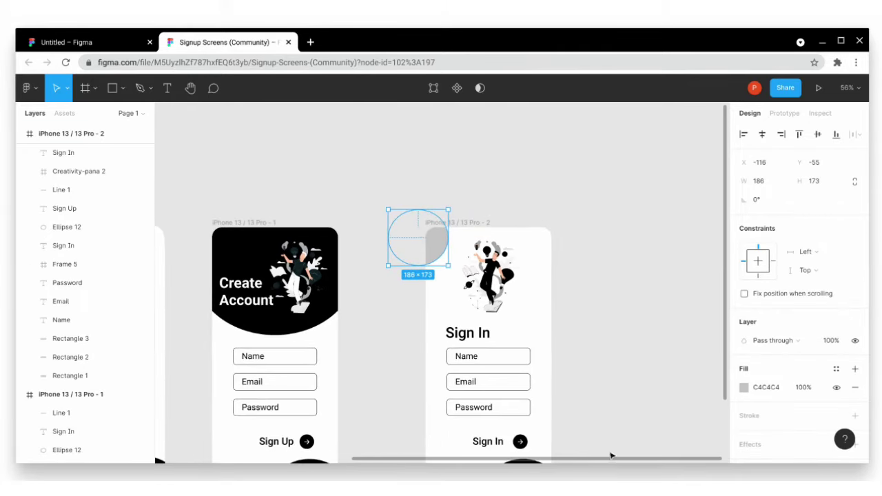
drag(612, 457, 550, 456)
scroll(537, 455, left, 3)
scroll(544, 455, right, 1)
scroll(555, 386, left, 1)
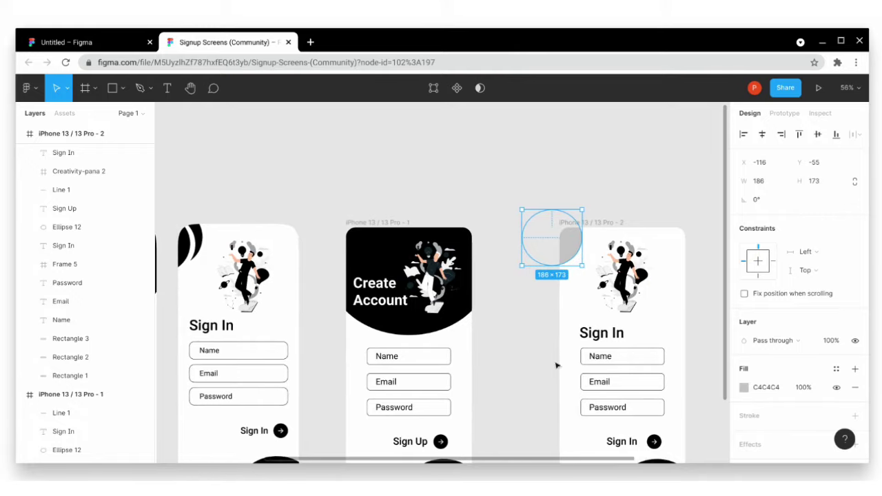
drag(558, 265, 556, 272)
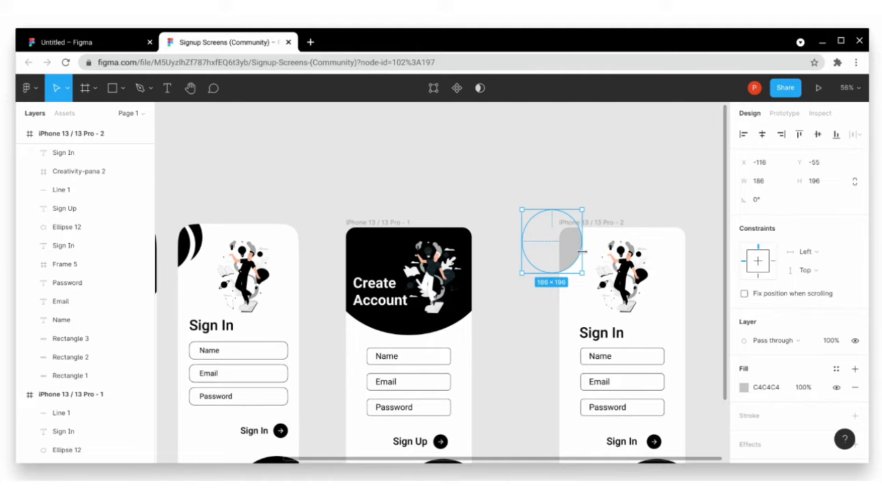
drag(583, 252, 590, 252)
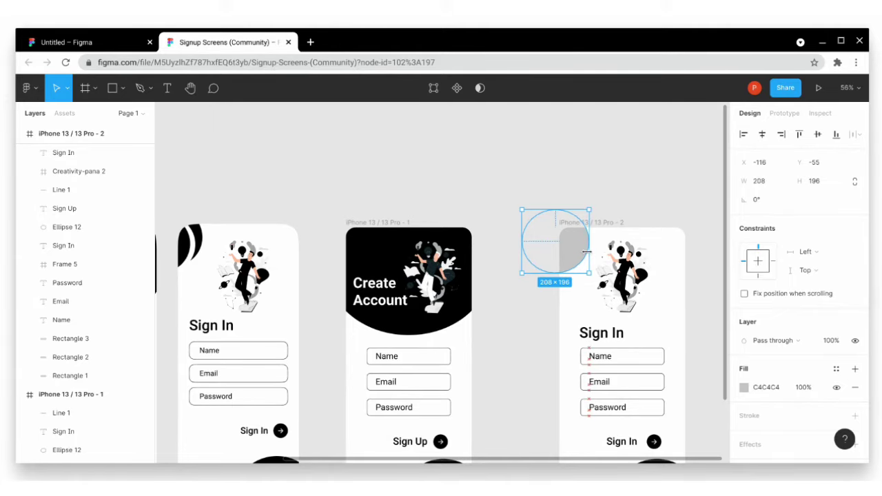
Give the ellipse a black fill
key(ctrl+d)
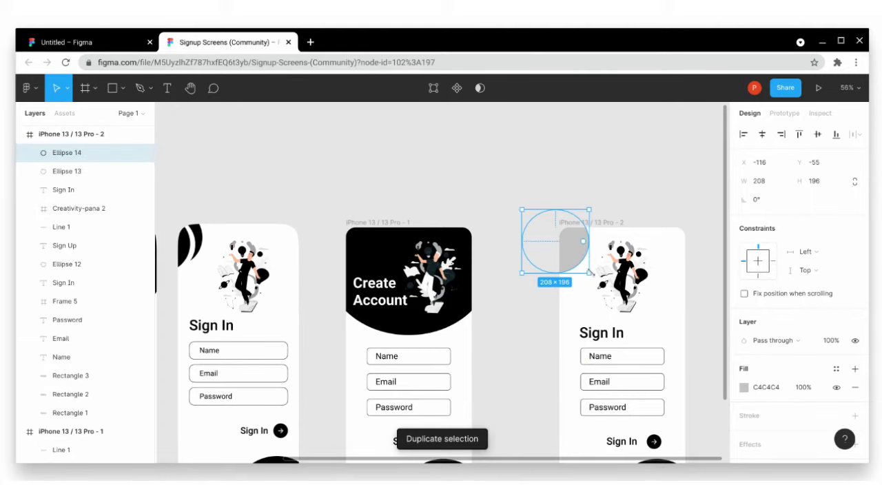
key(ctrl+z)
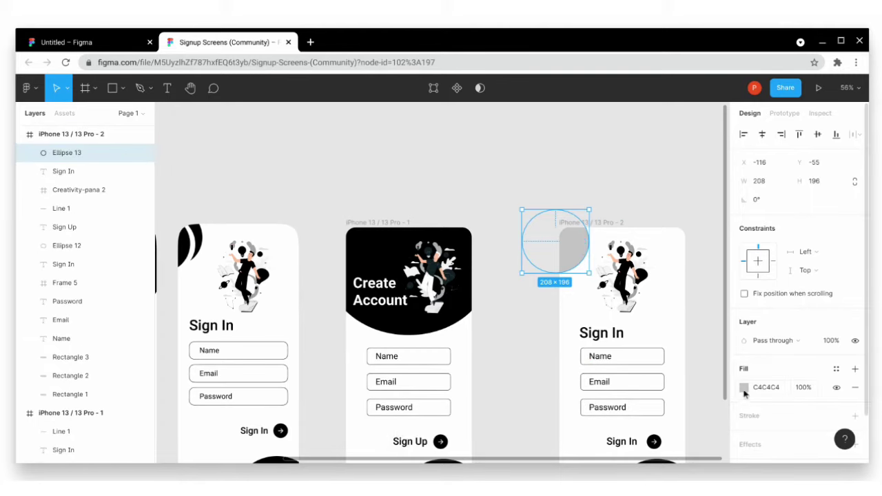
click(744, 387)
click(604, 408)
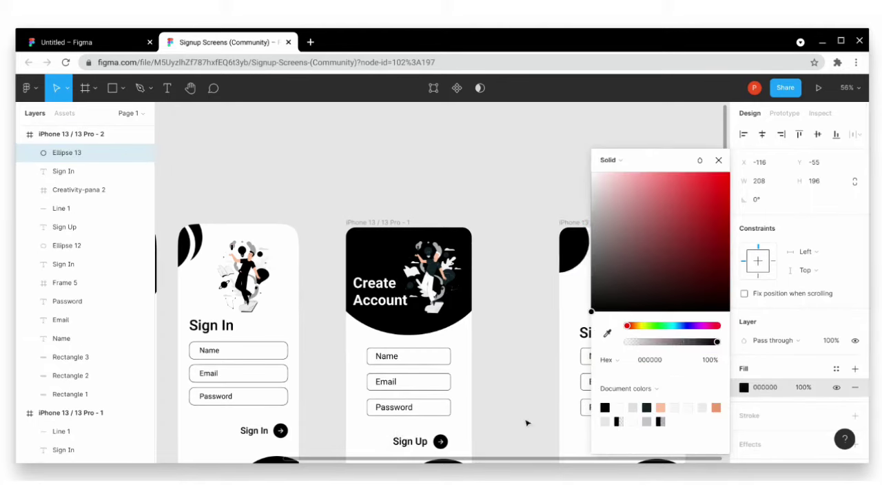
click(719, 159)
Add a slightly smaller copy of the ellipse filled white FFFFFF
key(ctrl+d)
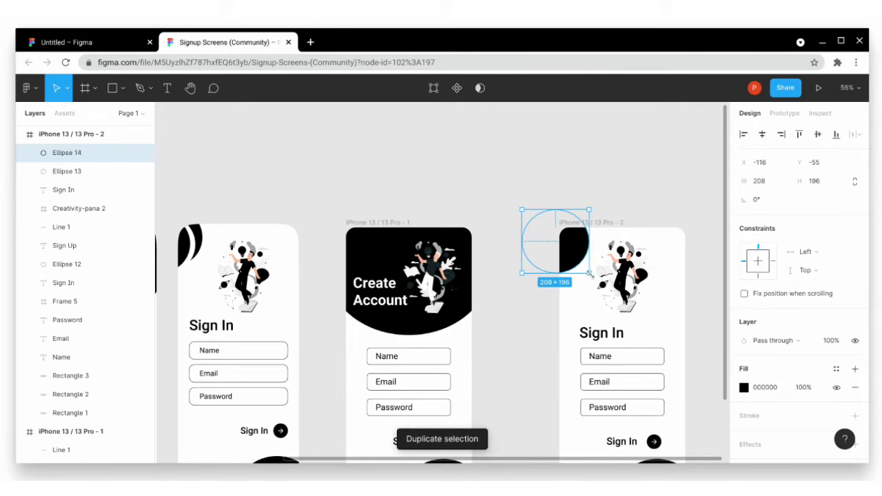
drag(589, 274, 579, 268)
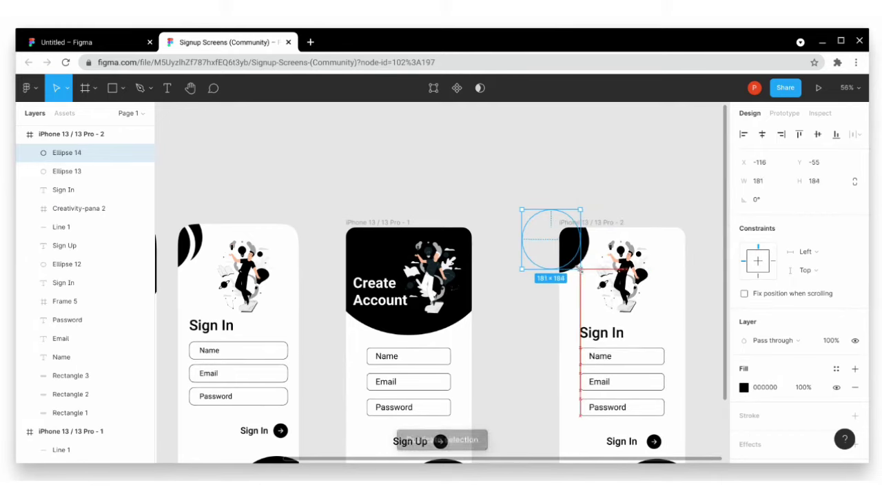
click(744, 387)
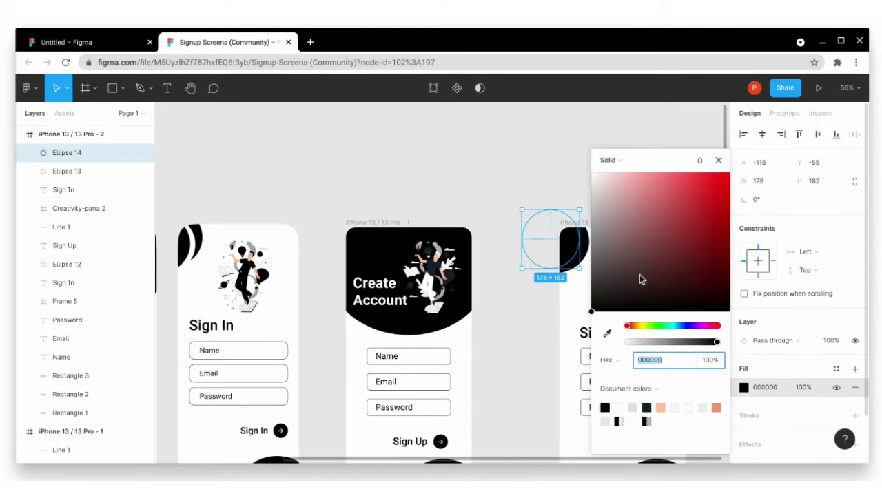
text(FFFFFF)
key(Return)
click(724, 164)
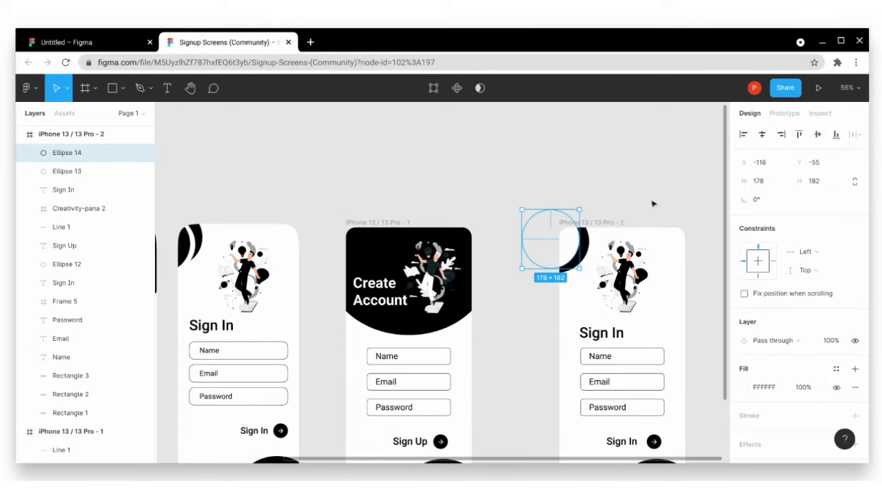
Add a third, smaller black ellipse of about 157×167
key(ctrl+d)
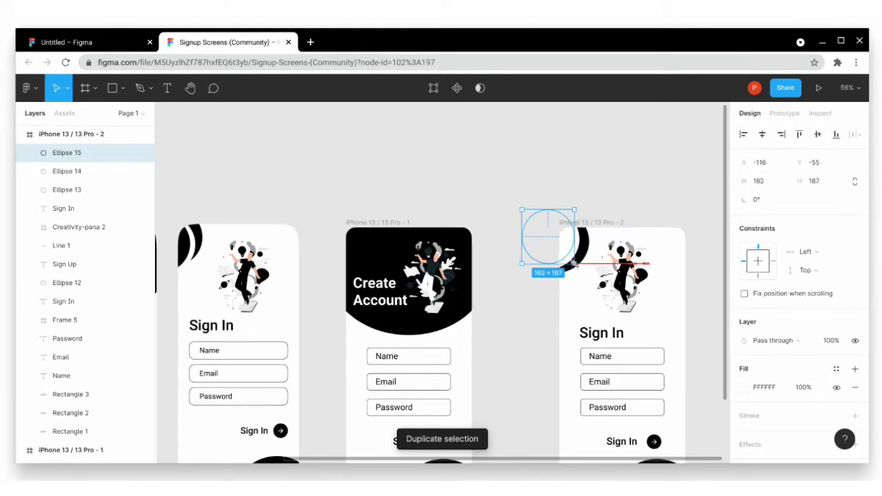
drag(583, 271, 576, 267)
click(744, 388)
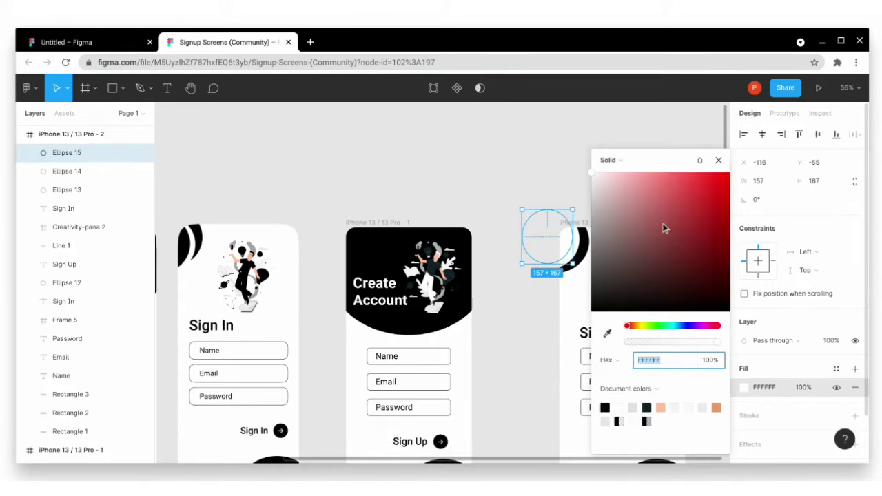
drag(631, 211, 600, 361)
click(717, 160)
click(605, 156)
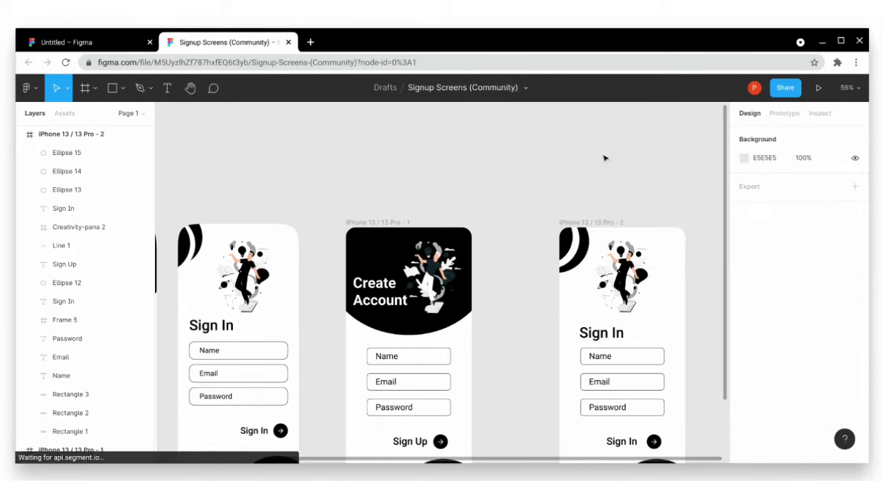
Move Ellipse 13 toward the frame's top-left corner and widen all three ellipses slightly
scroll(545, 240, up, 1)
scroll(520, 240, up, 3)
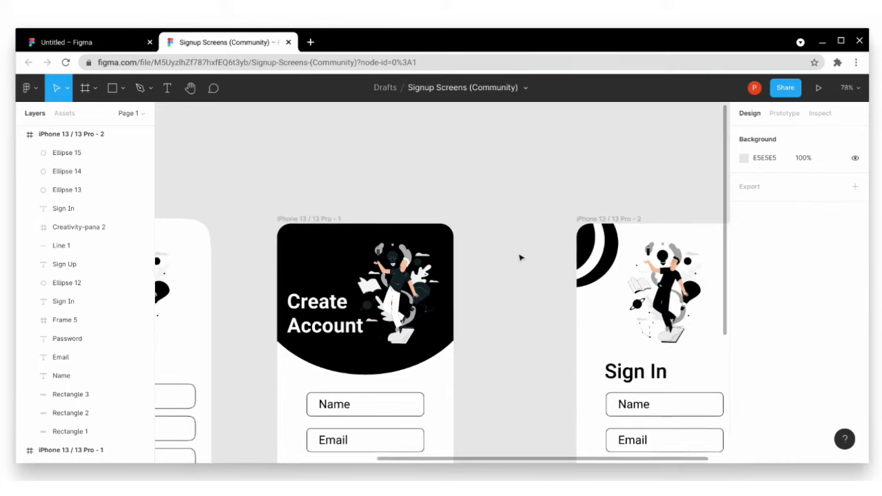
scroll(519, 240, down, 2)
scroll(519, 239, down, 1)
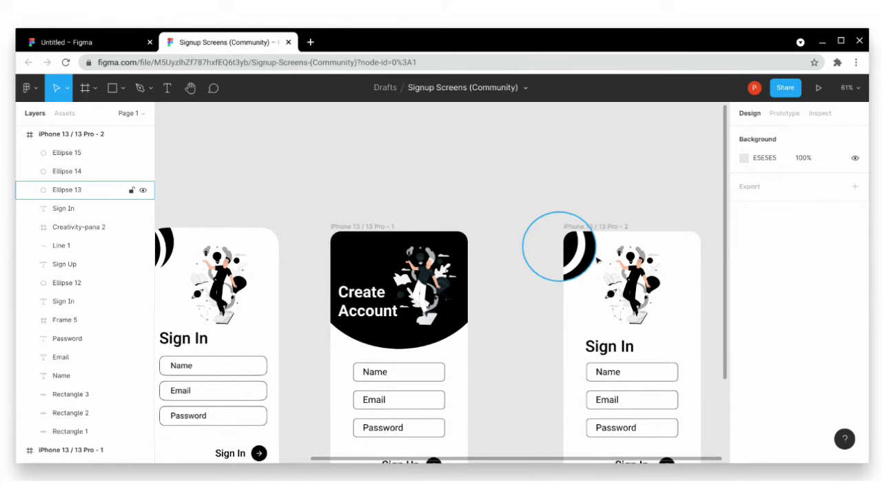
drag(591, 265, 594, 256)
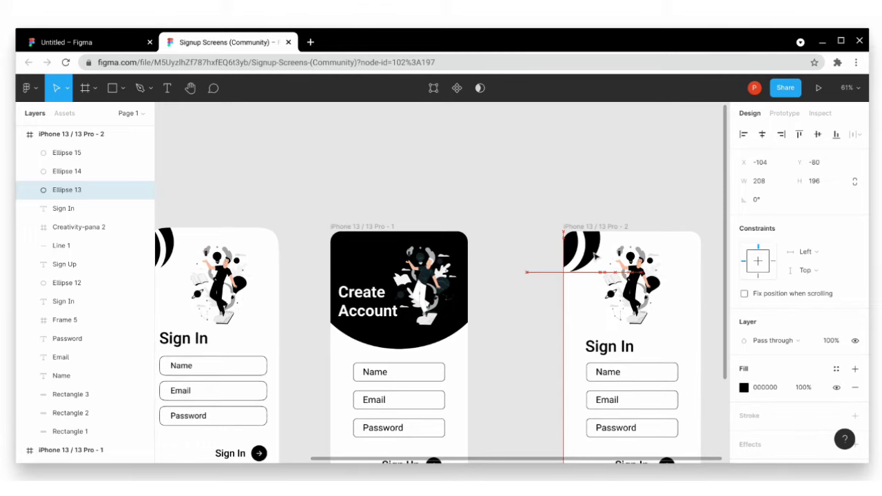
click(499, 206)
scroll(460, 252, down, 1)
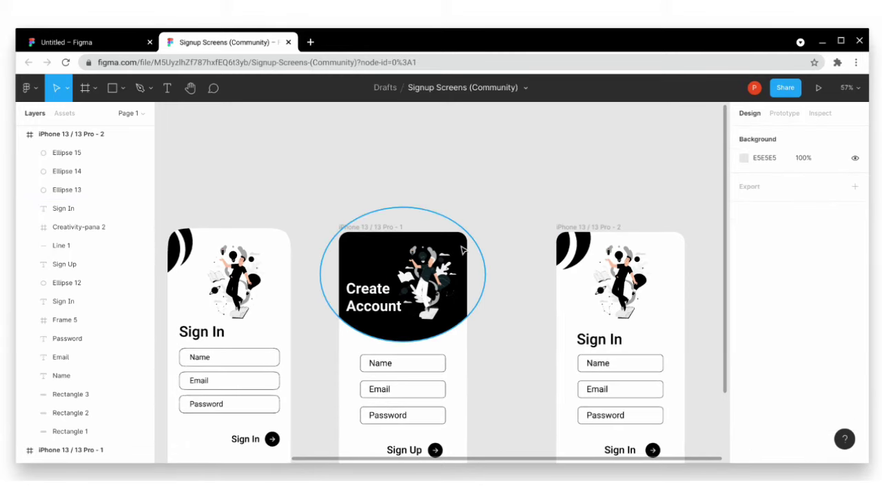
drag(541, 216, 581, 269)
click(581, 268)
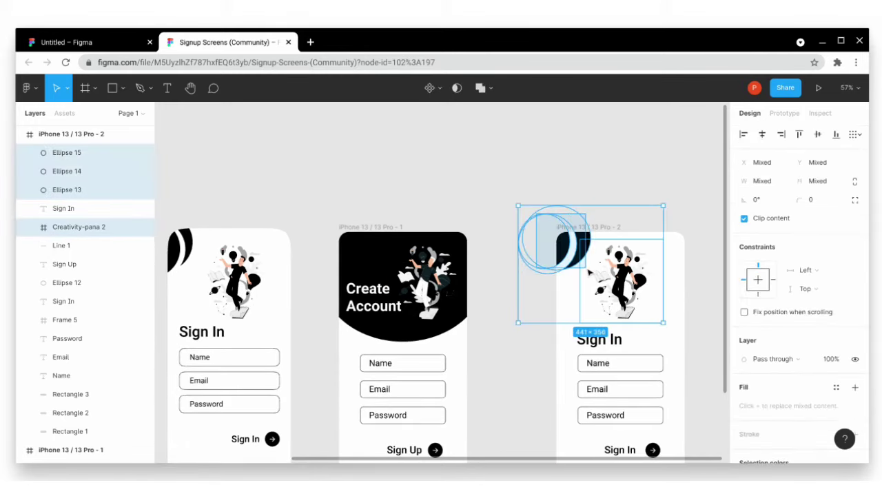
mouse_move(536, 213)
mouse_down()
mouse_move(566, 265)
mouse_move(561, 277)
mouse_up()
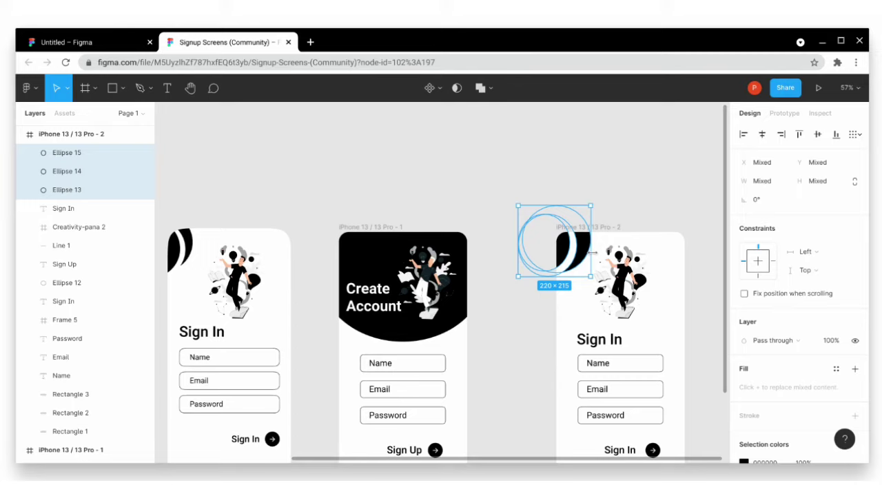
drag(592, 252, 595, 253)
click(507, 315)
Set Ellipse 13's height to 196 and Ellipse 15's height to 186
click(592, 252)
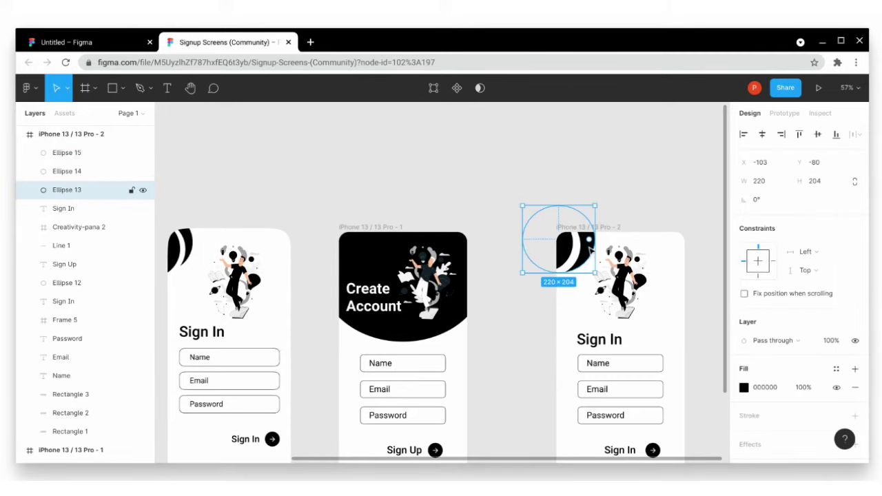
drag(584, 272, 587, 269)
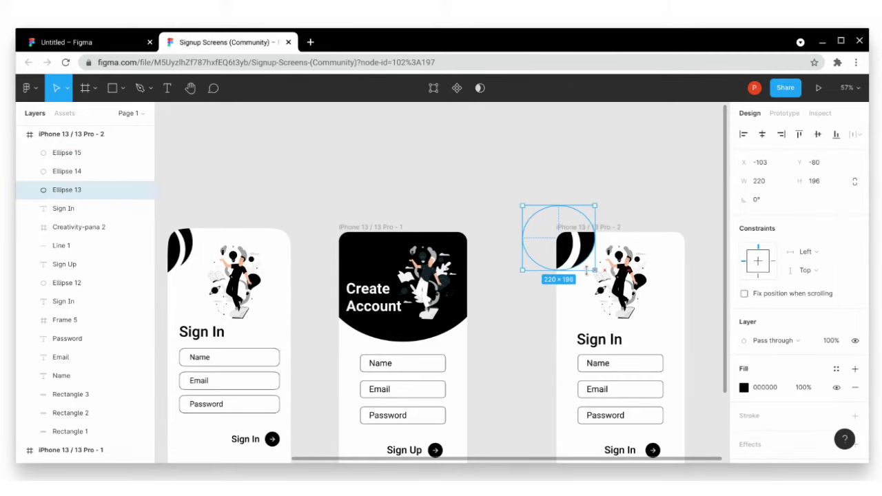
click(540, 297)
scroll(539, 293, down, 3)
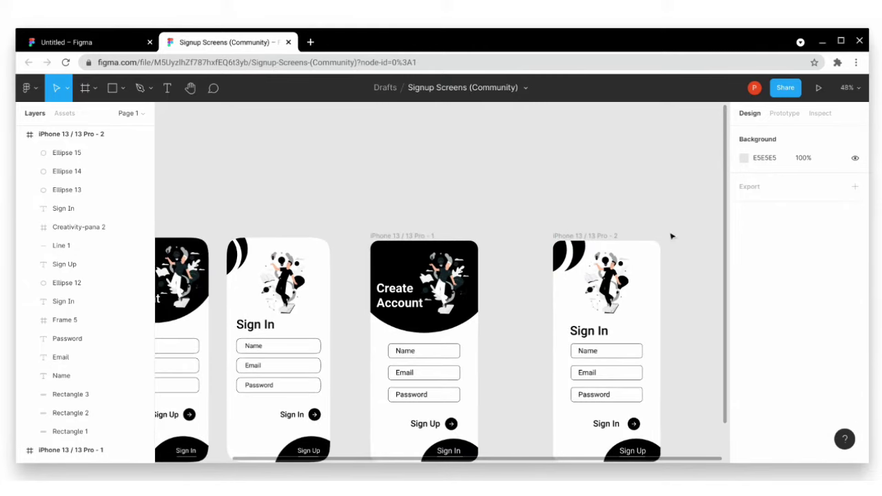
click(561, 256)
drag(559, 275, 553, 277)
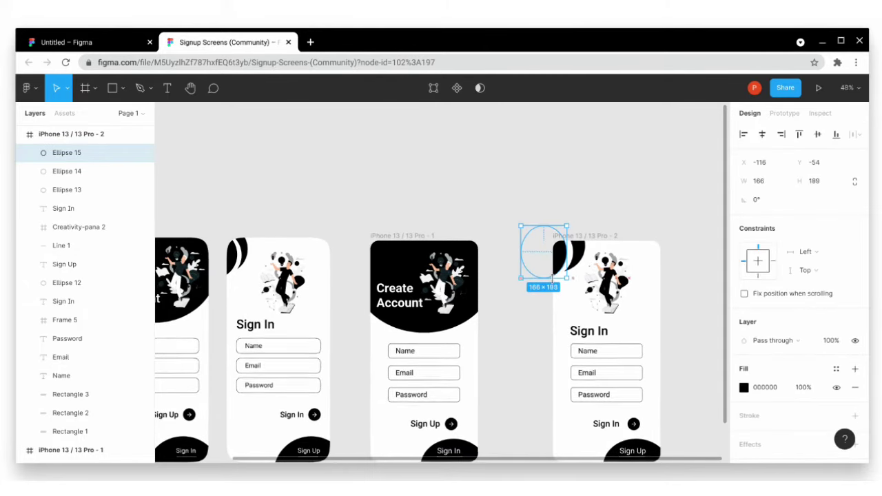
click(549, 289)
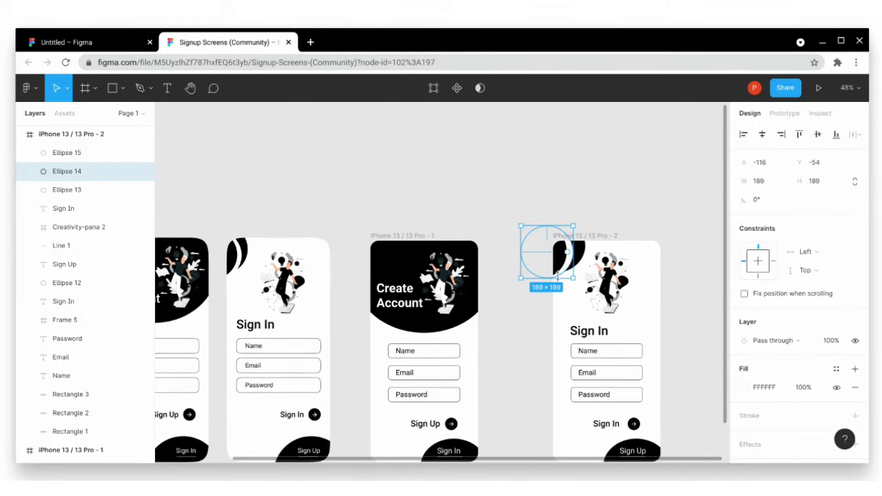
key(Escape)
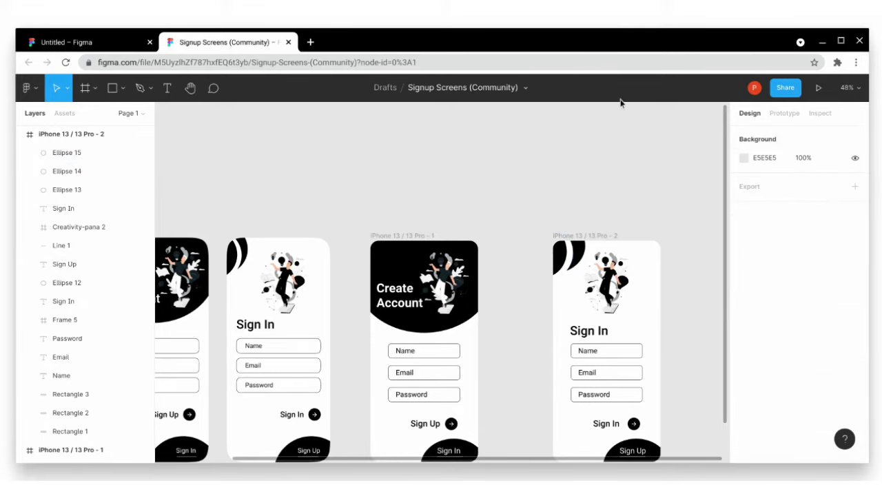
scroll(662, 232, down, 1)
scroll(553, 182, down, 1)
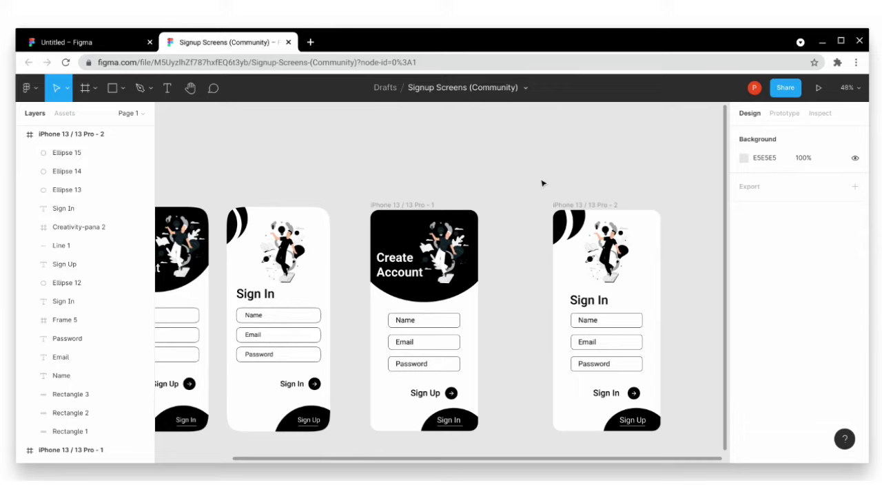
Narrow Ellipse 13 to 216 wide and Ellipse 14 from 189 to 181 wide
click(582, 222)
drag(587, 221, 584, 221)
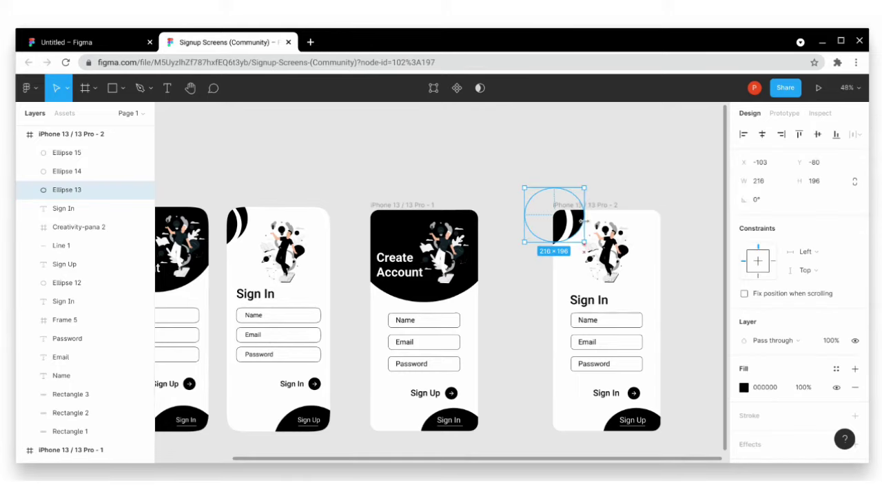
click(628, 168)
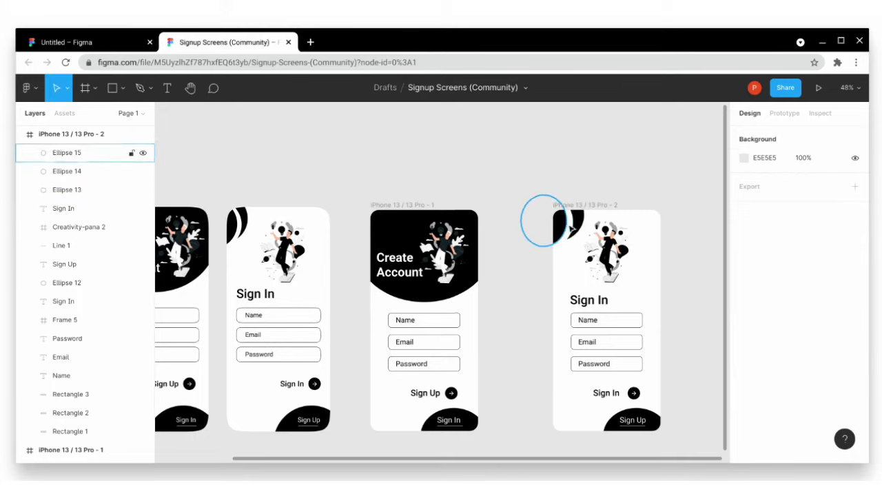
click(571, 224)
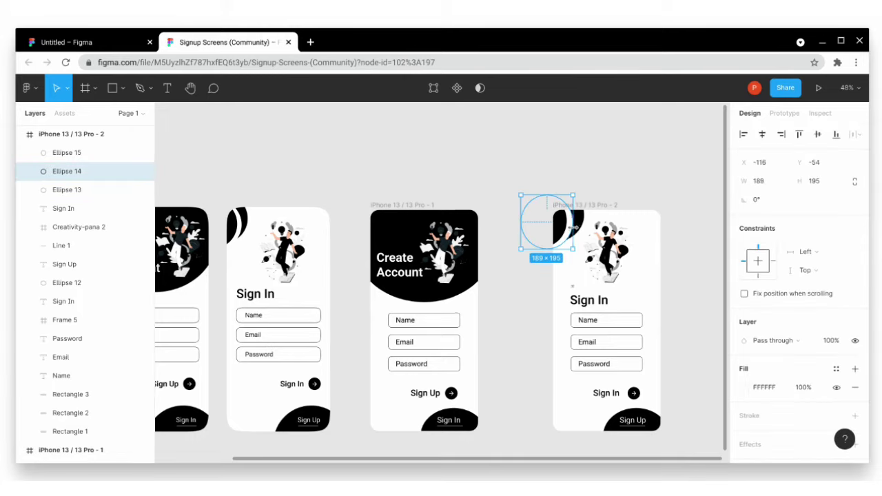
drag(574, 226, 572, 226)
click(580, 223)
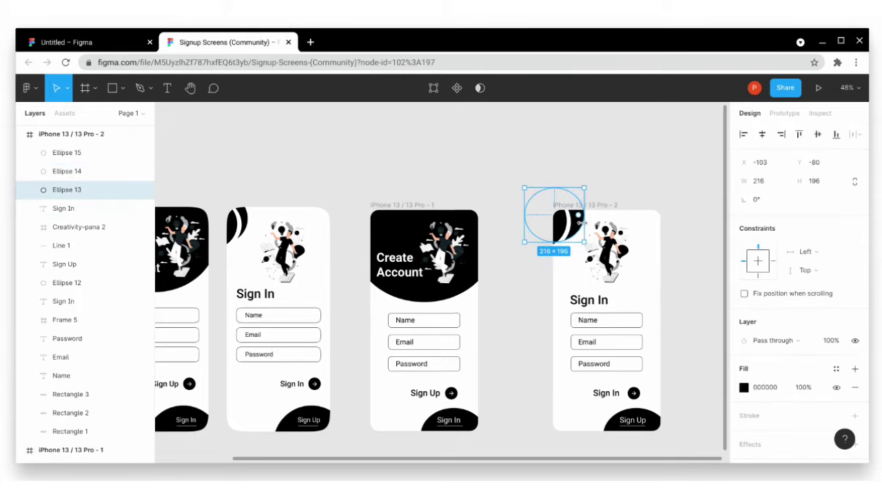
click(623, 167)
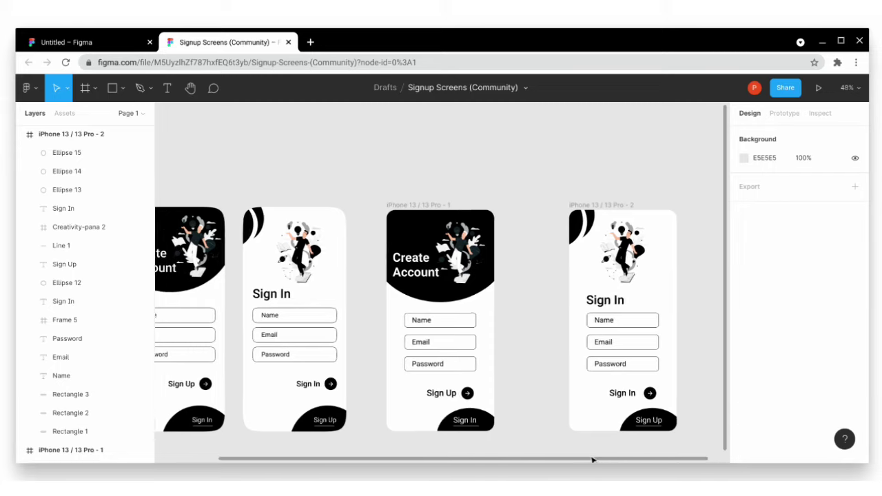
drag(610, 458, 558, 458)
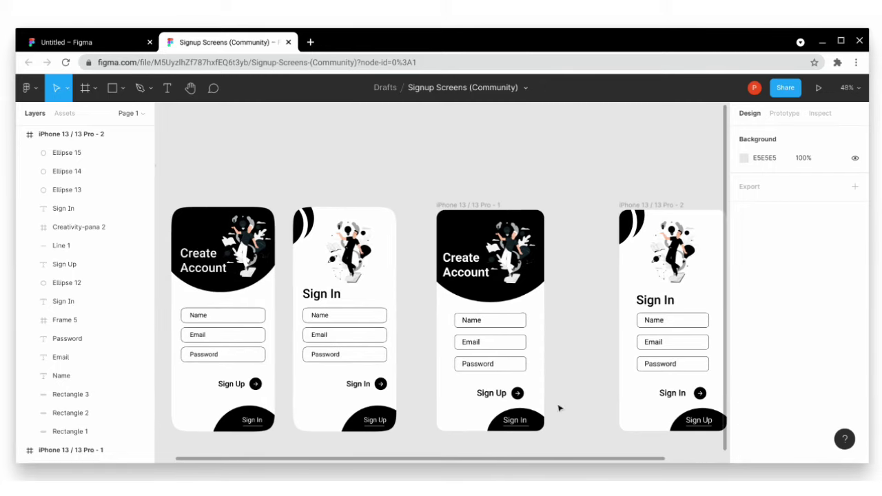
scroll(556, 379, down, 1)
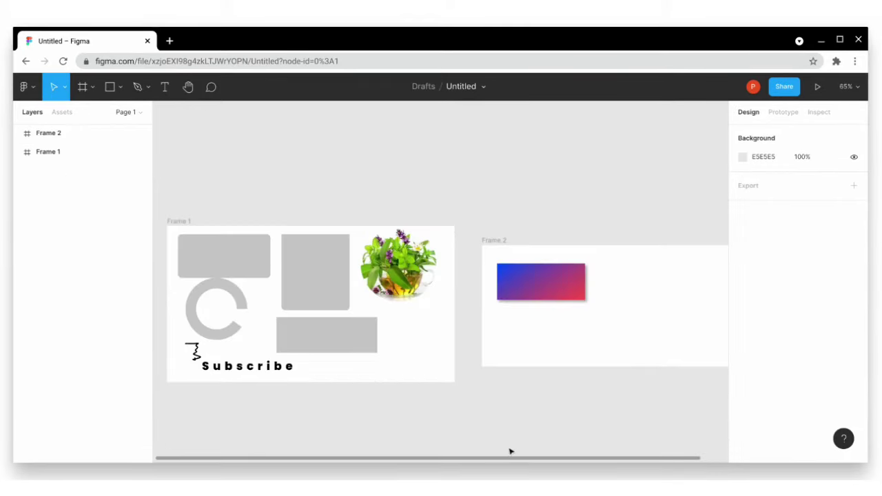
Draw a closed four-point pen path beside the gradient rectangle in Frame 2
mouse_move(501, 457)
mouse_down()
mouse_move(579, 463)
mouse_move(665, 454)
mouse_up()
scroll(552, 358, up, 3)
scroll(472, 317, up, 2)
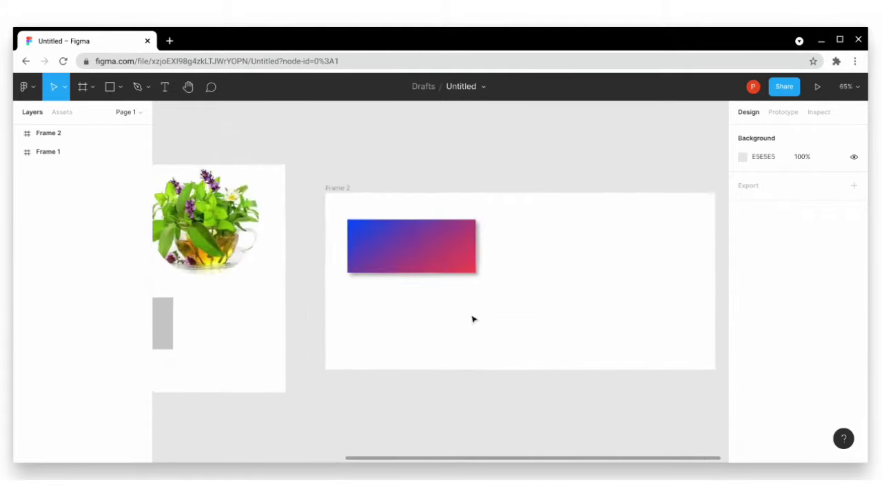
scroll(472, 320, up, 3)
scroll(620, 342, up, 1)
scroll(620, 343, up, 2)
drag(603, 457, 644, 458)
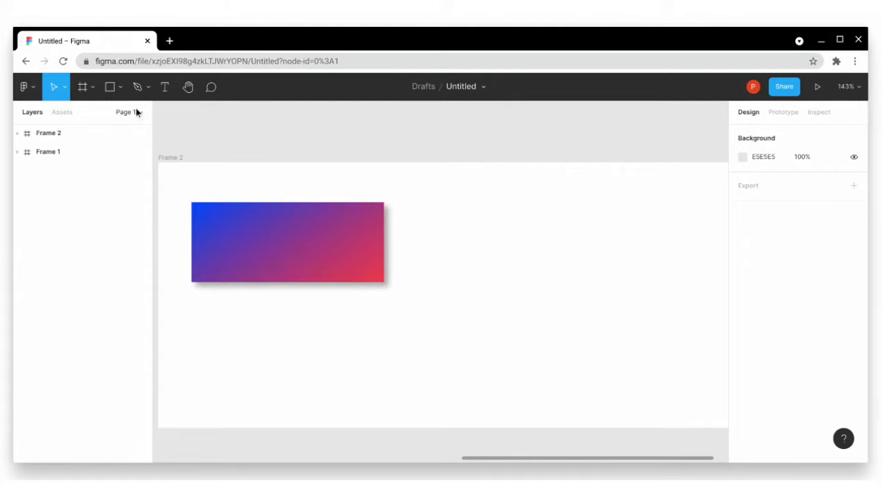
click(138, 87)
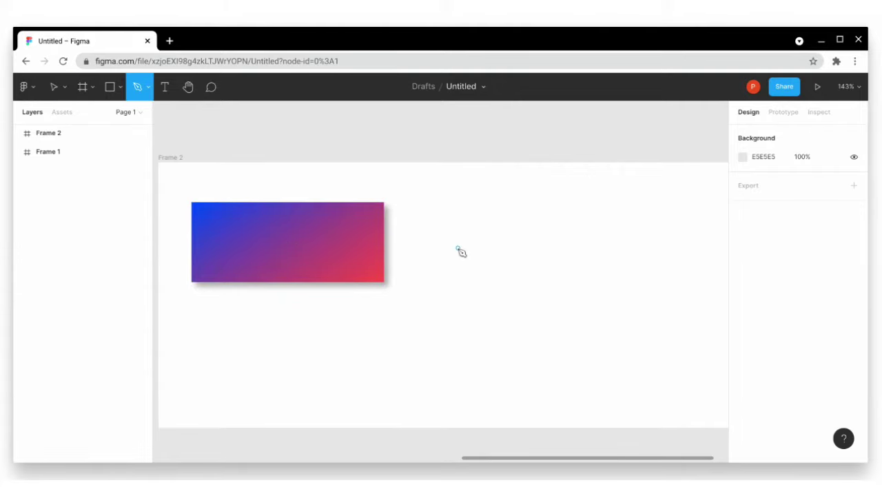
click(465, 228)
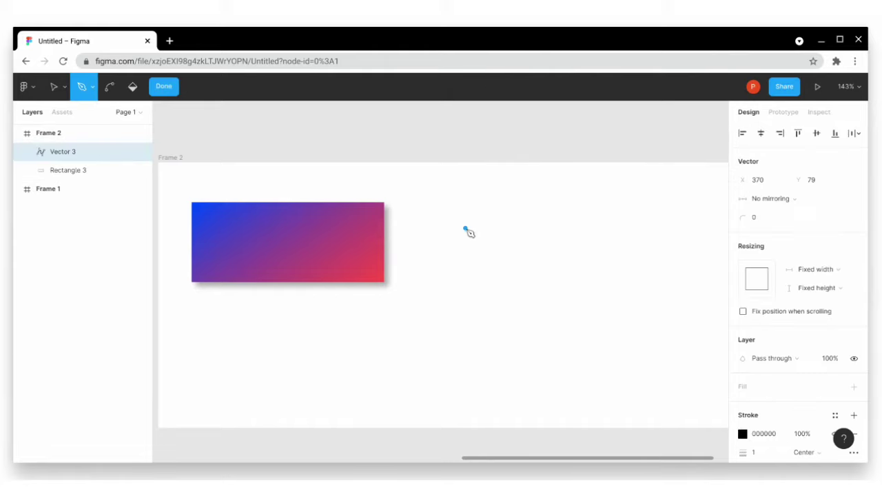
click(470, 315)
click(568, 314)
click(542, 228)
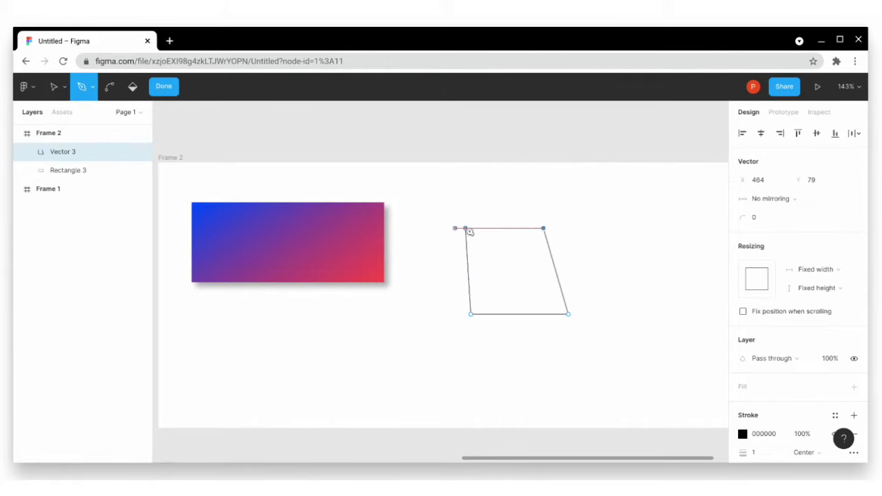
click(466, 229)
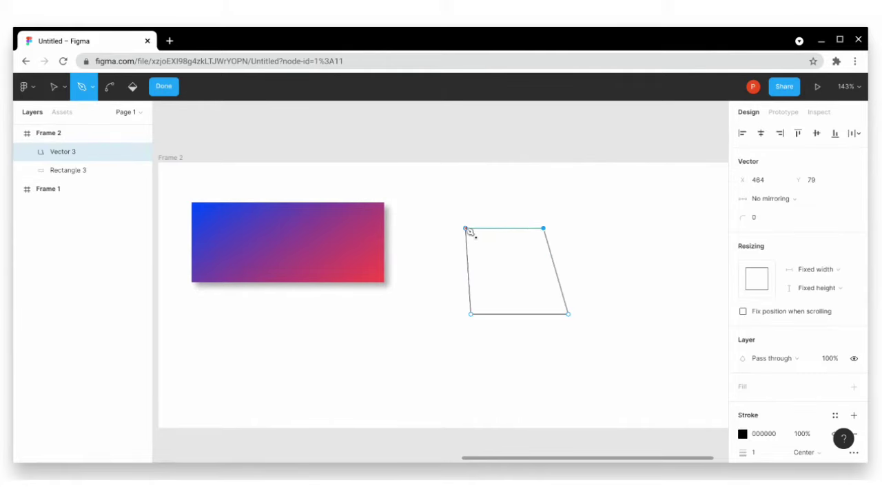
Fill the new shape grey C4C4C4 and remove its stroke
click(133, 86)
click(517, 275)
scroll(826, 399, down, 3)
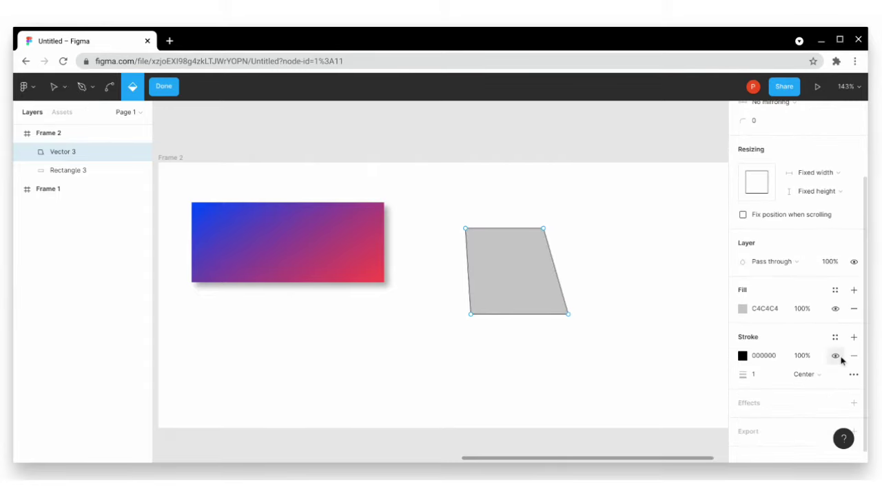
click(853, 357)
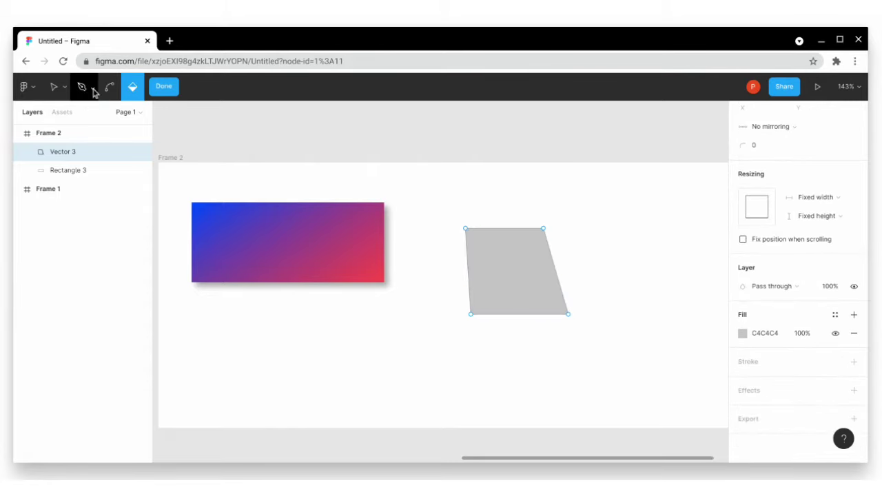
click(55, 86)
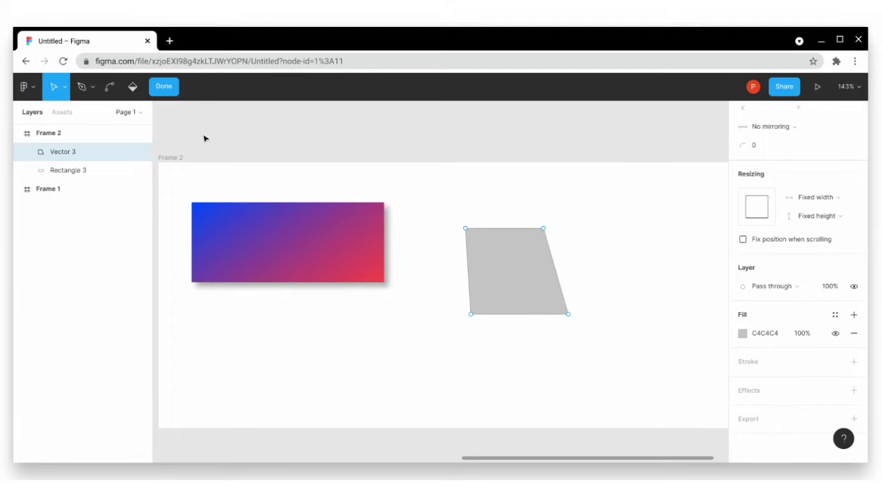
key(Escape)
click(703, 339)
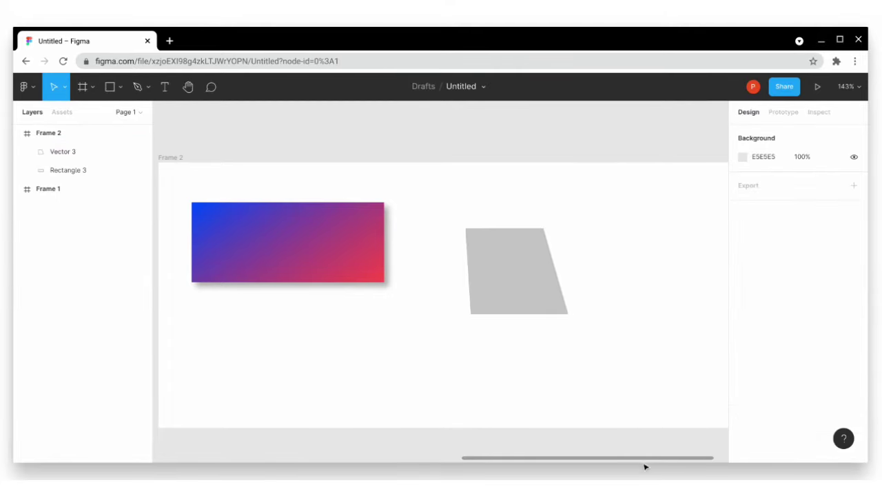
drag(645, 466, 455, 456)
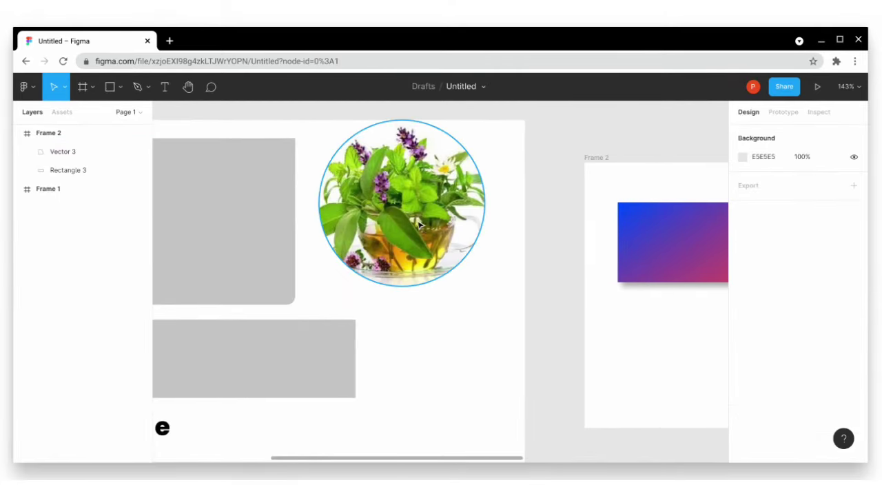
ctrl+scroll(419, 225, up, 10)
ctrl+scroll(419, 225, down, 3)
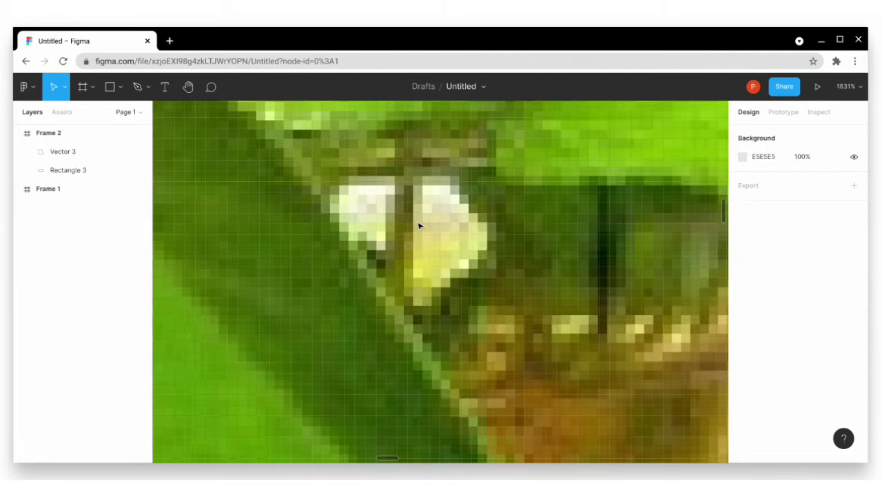
ctrl+scroll(419, 226, down, 3)
ctrl+scroll(419, 225, down, 3)
ctrl+scroll(419, 226, down, 2)
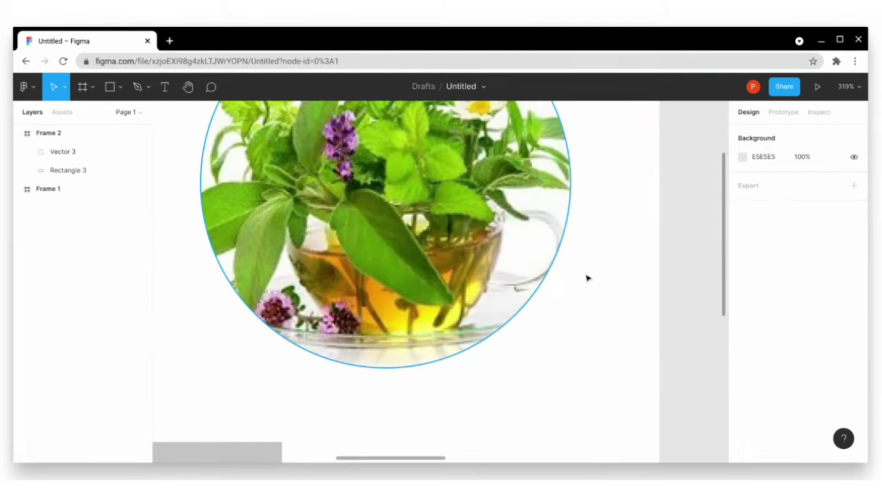
scroll(599, 289, up, 3)
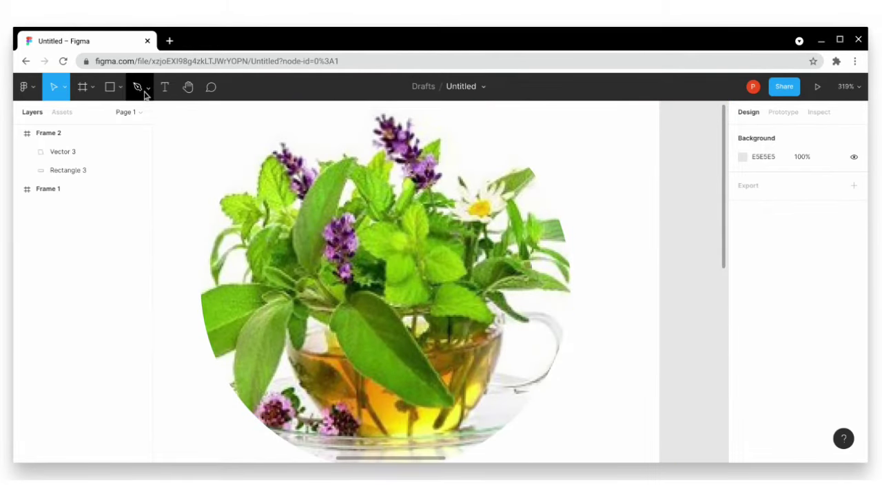
drag(348, 462, 527, 461)
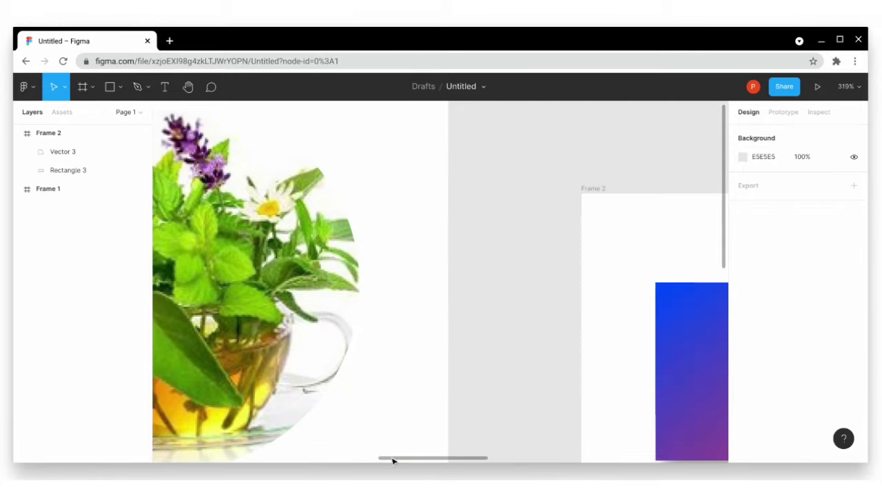
scroll(525, 419, down, 2)
scroll(525, 419, down, 2)
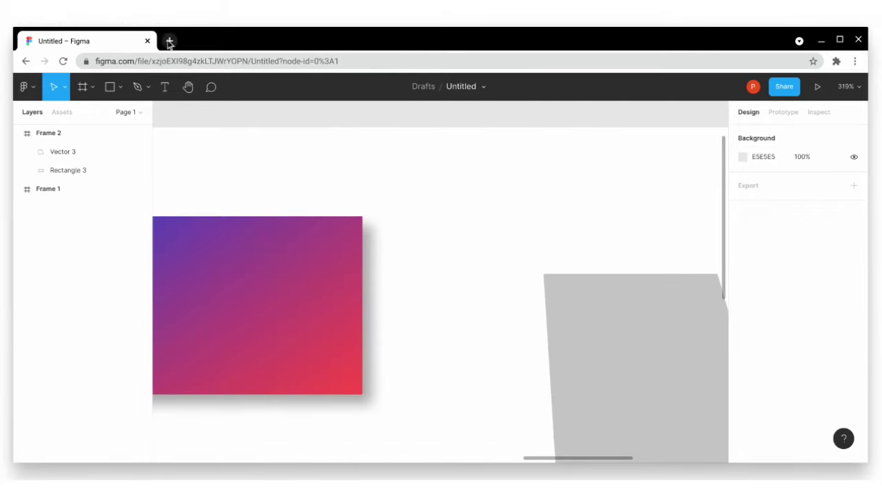
Search Google Images for simple drawings and open the whale-tail circle doodle
click(170, 43)
text(si)
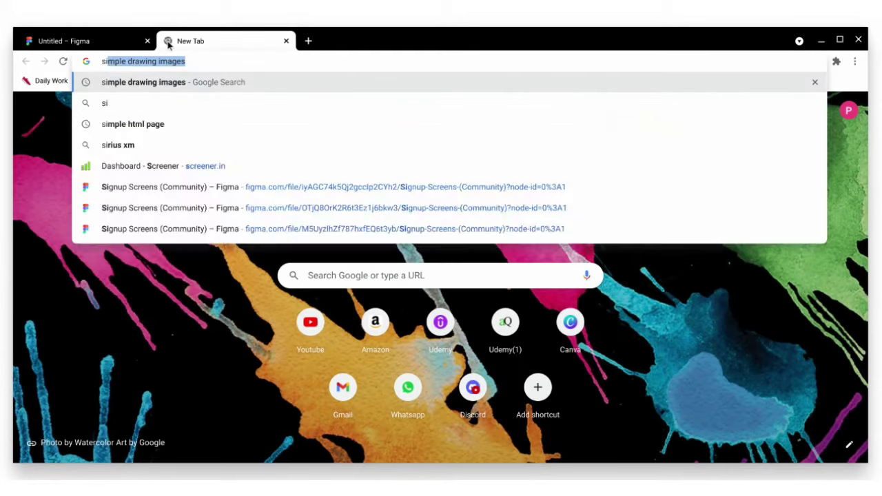
text(mp)
key(Return)
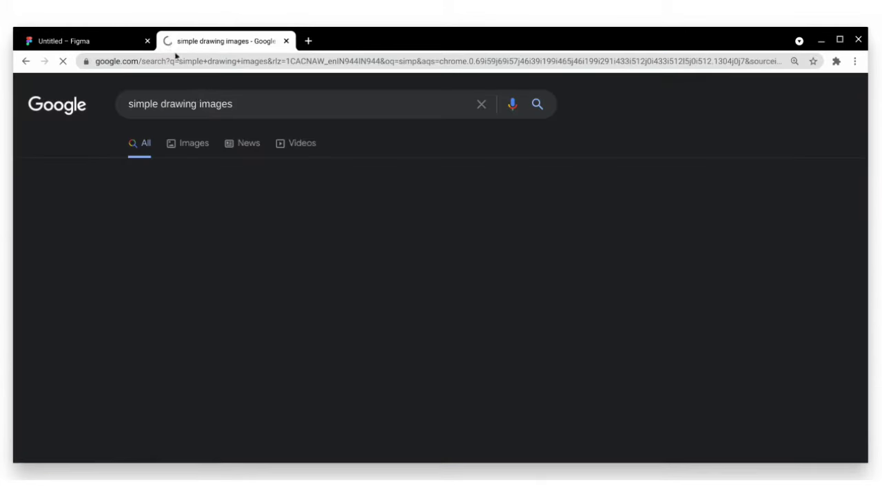
click(207, 146)
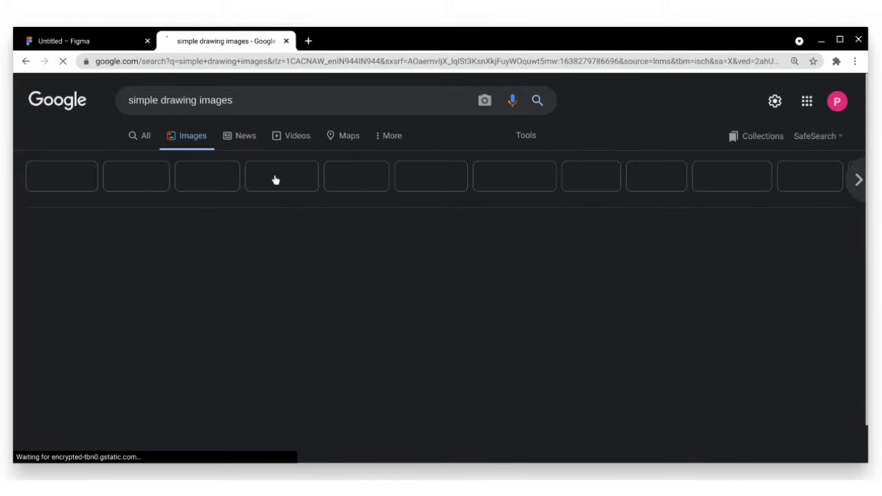
scroll(273, 253, down, 1)
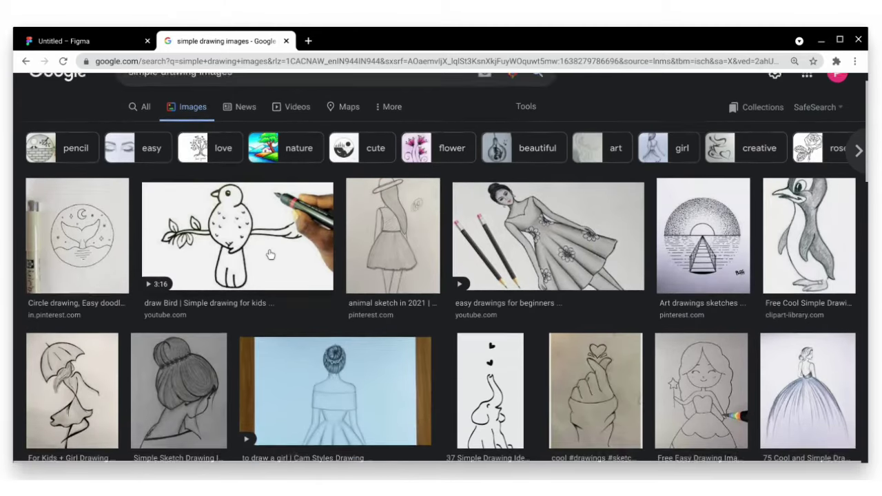
click(81, 201)
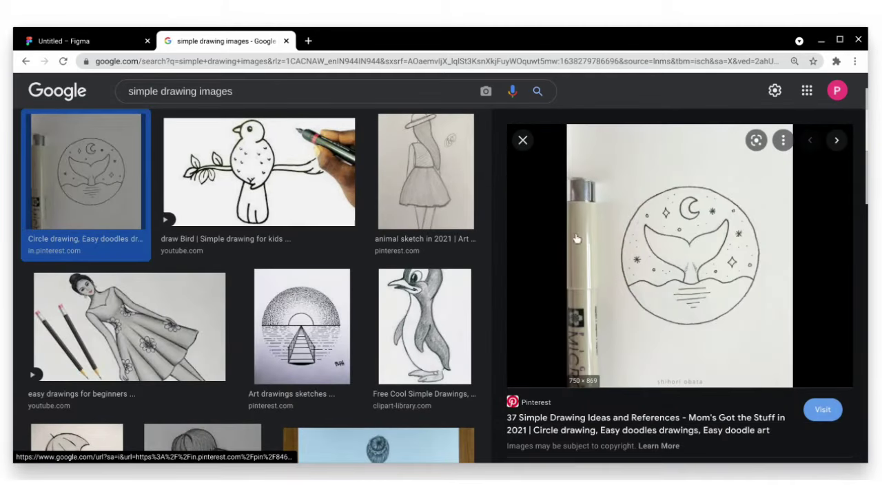
Save the image as 164375ad7eea4e9ea28aafafeff98822.jpg into Design/Images
right_click(600, 235)
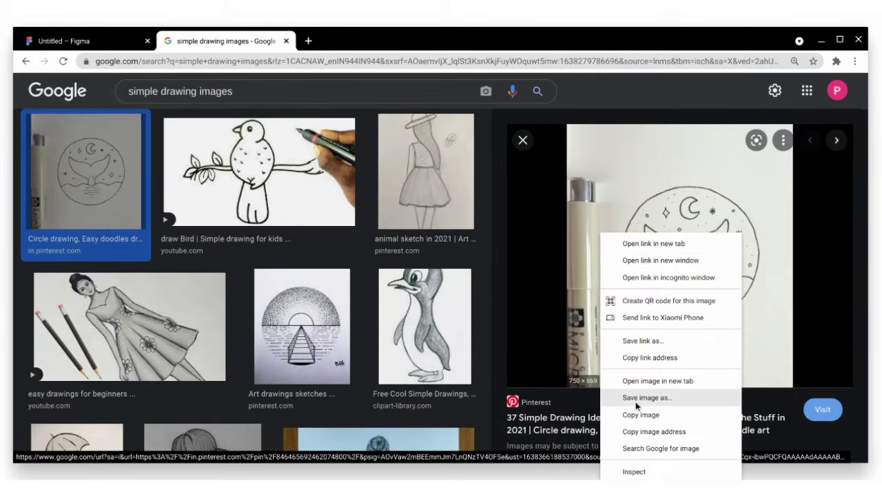
click(635, 401)
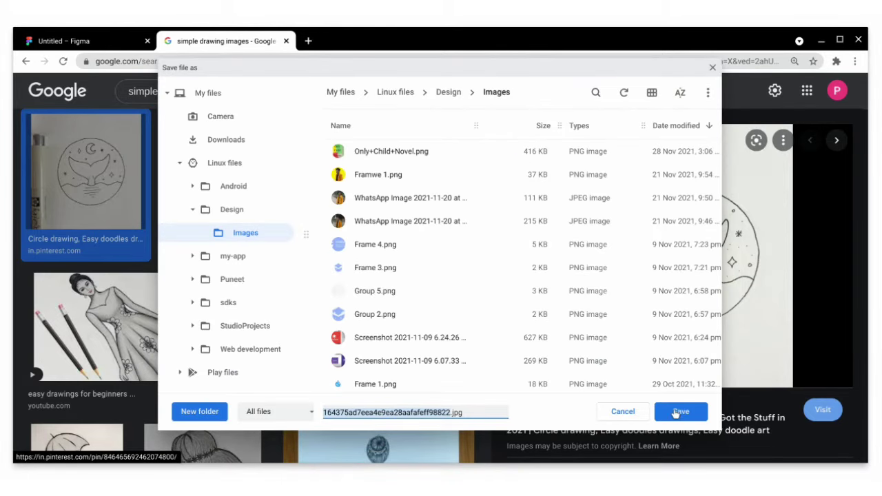
click(676, 413)
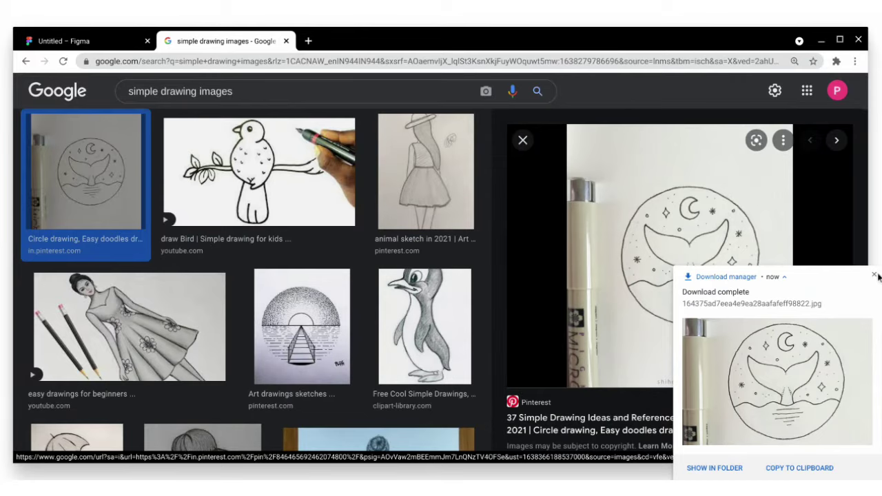
click(875, 276)
Return to Figma and draw a new Frame 3 on the canvas
click(285, 41)
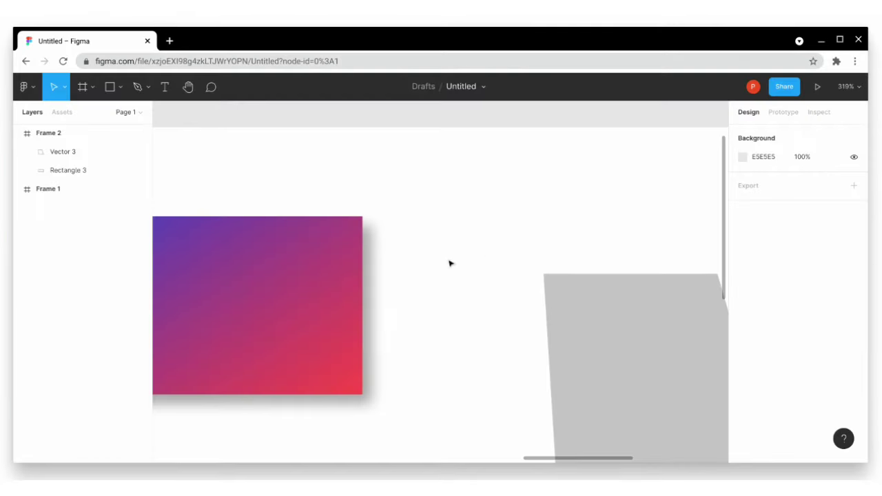
scroll(487, 259, down, 2)
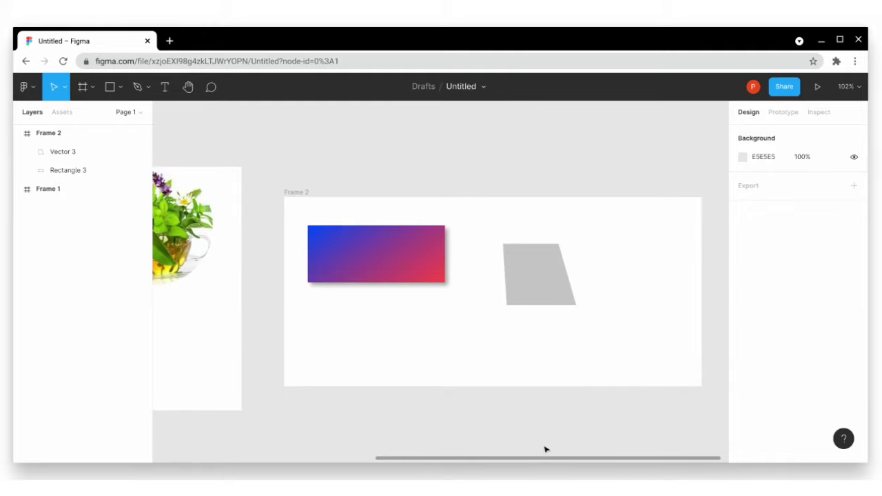
drag(544, 457, 756, 458)
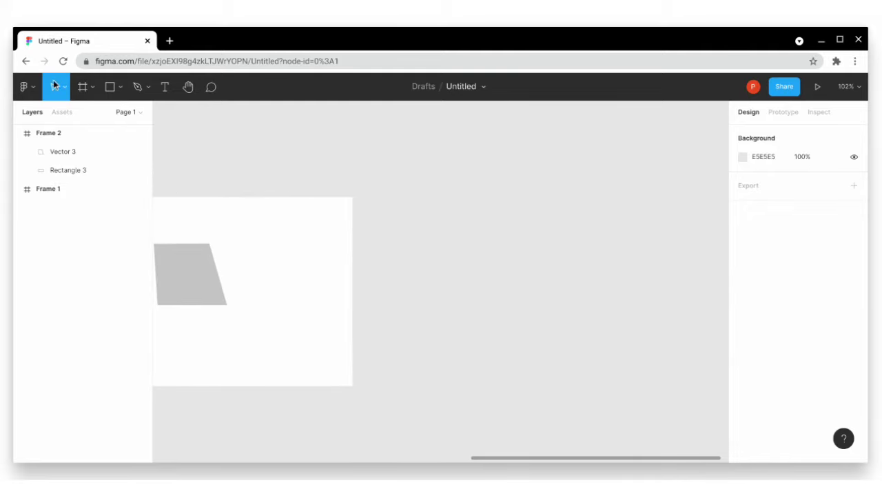
click(82, 86)
mouse_move(388, 206)
mouse_down()
mouse_move(746, 363)
mouse_move(684, 380)
mouse_up()
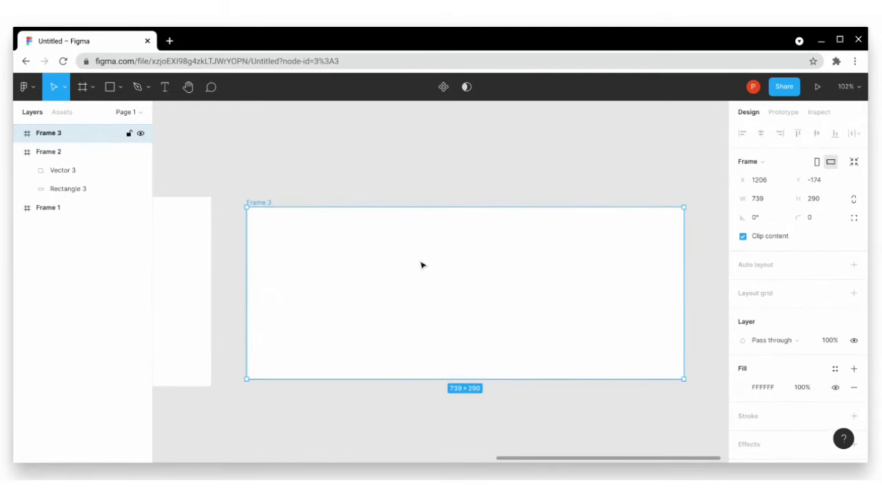
Place the downloaded whale-tail sketch JPG inside Frame 3
key(ctrl+shift+k)
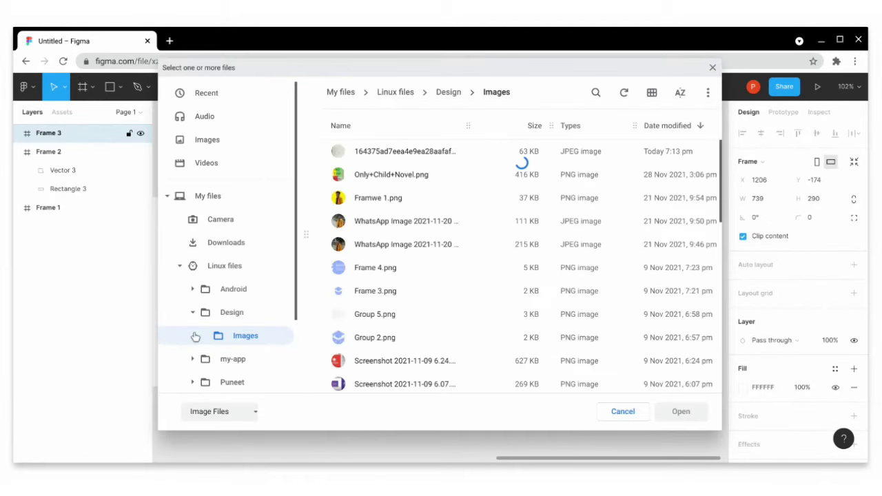
click(377, 146)
click(694, 414)
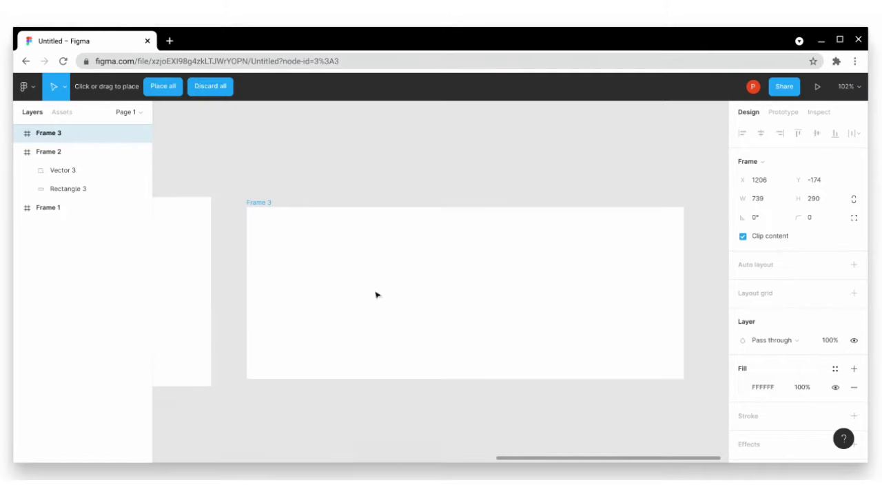
click(431, 281)
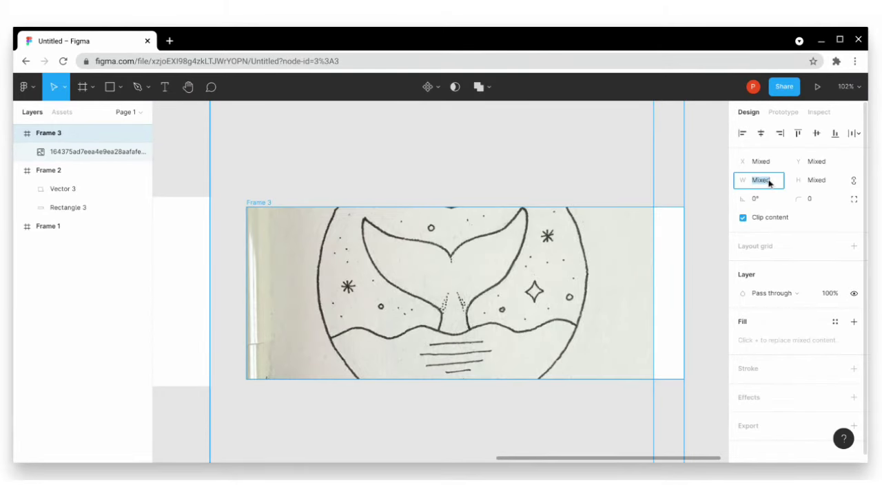
Scale the photo with proportions locked (W and H 300), undoing the frame resize
click(853, 181)
click(770, 186)
text(300)
key(Return)
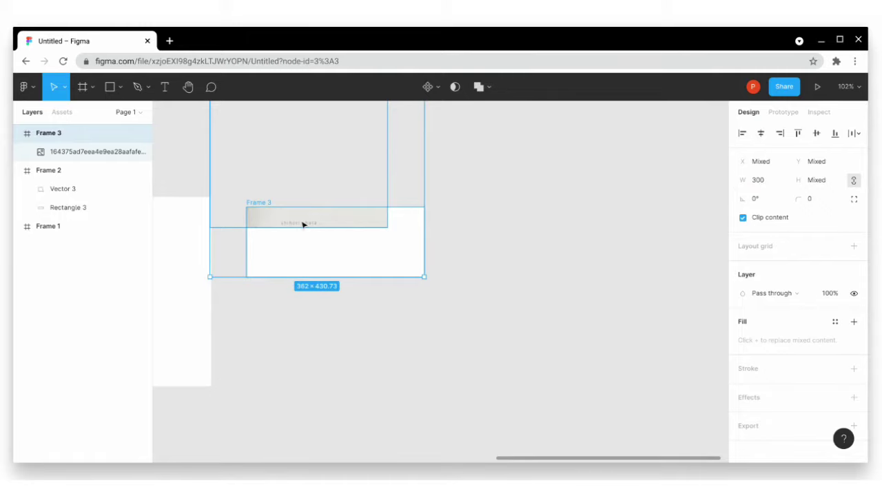
drag(303, 224, 380, 260)
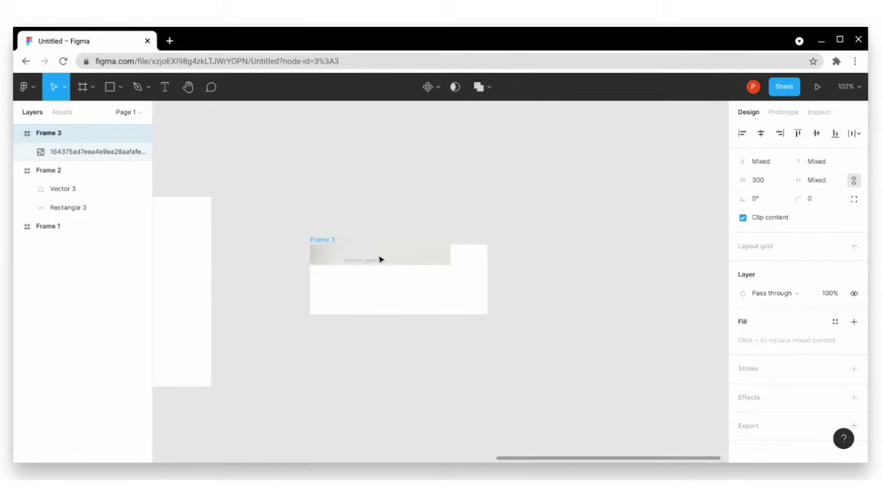
click(823, 181)
text(300)
key(Return)
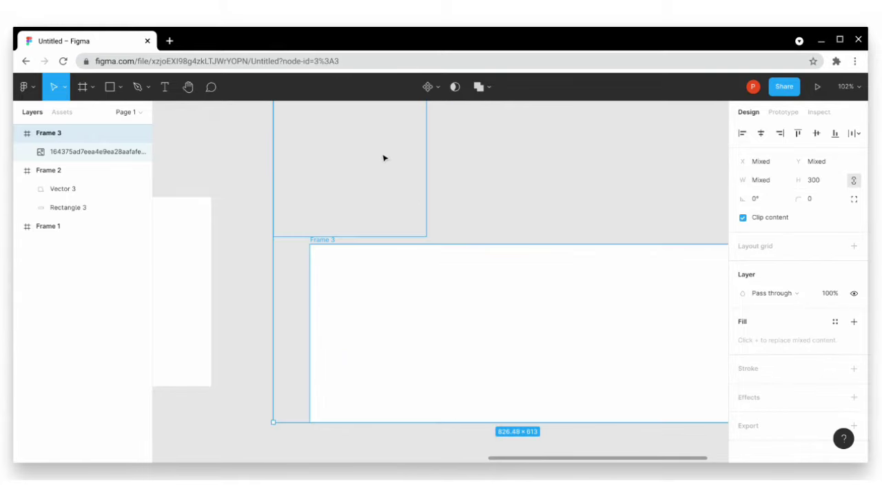
drag(384, 157, 437, 214)
key(ctrl+z)
key(Escape)
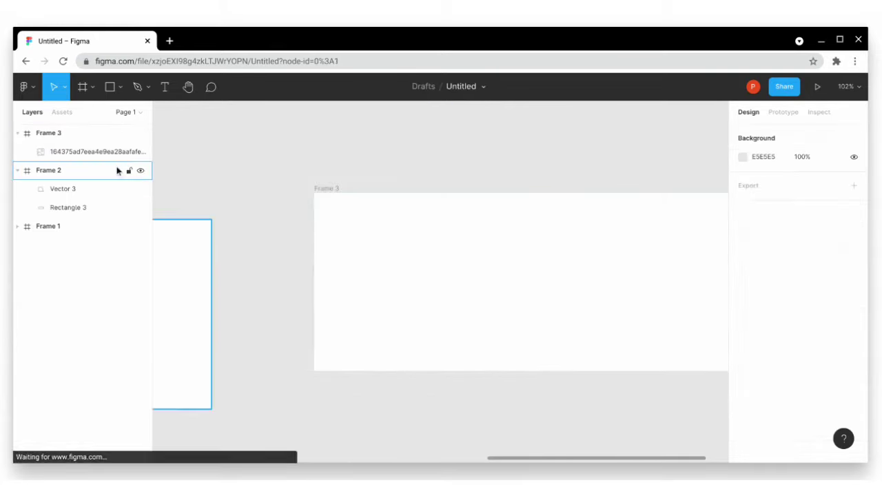
click(103, 152)
Move the photo to Frame 3's right side and trim its left and bottom to 147×227
drag(324, 148, 533, 337)
drag(577, 369, 579, 330)
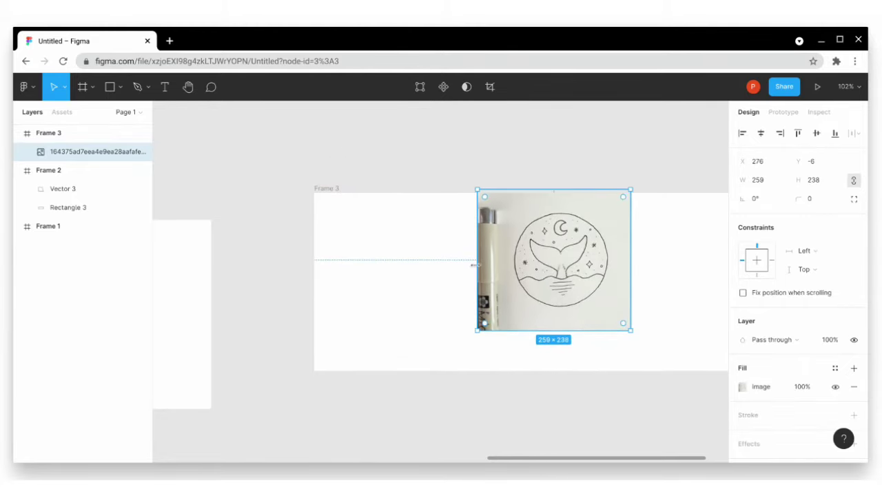
drag(475, 265, 543, 265)
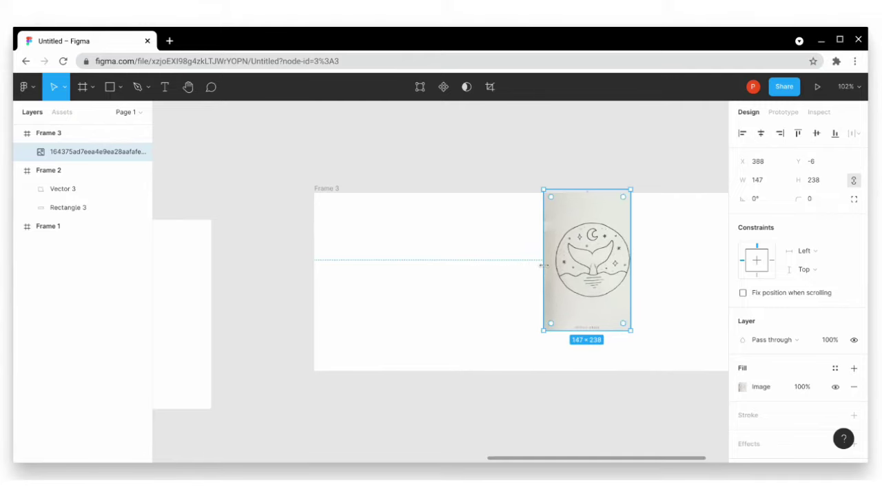
mouse_move(595, 331)
mouse_down()
mouse_move(604, 305)
mouse_move(600, 323)
mouse_up()
Switch the photo's image fill to Crop mode
double_click(591, 266)
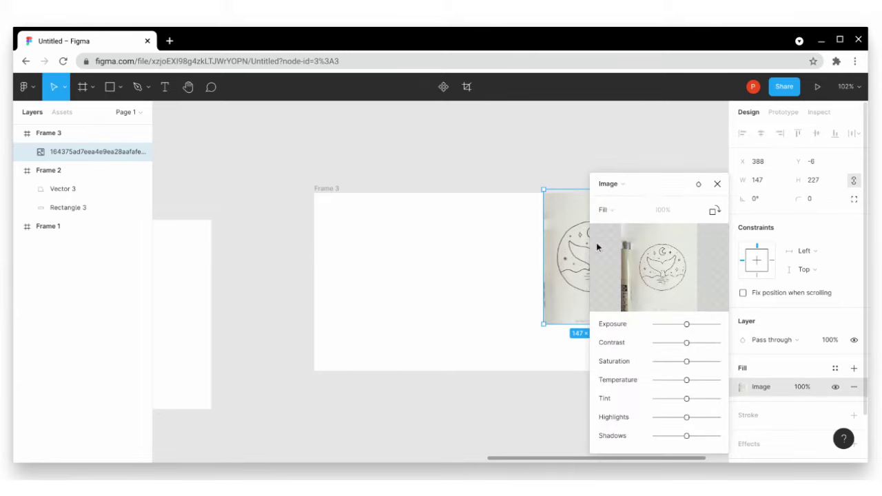
click(625, 185)
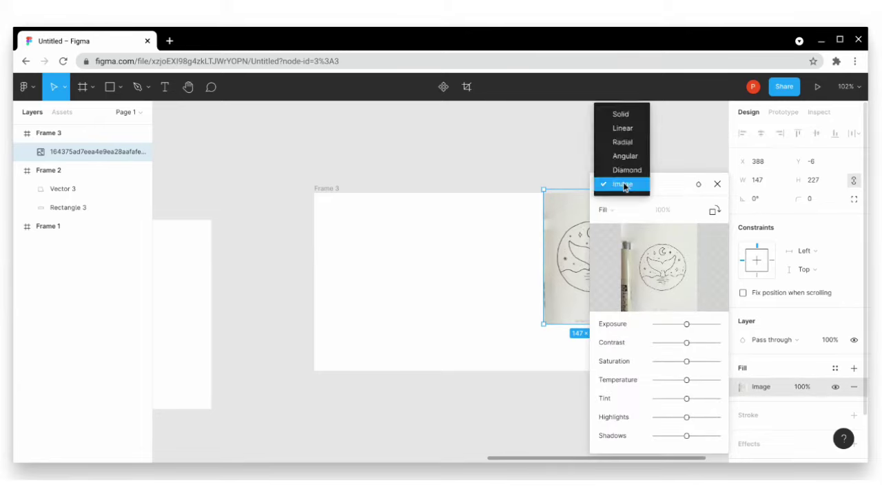
click(605, 210)
click(622, 240)
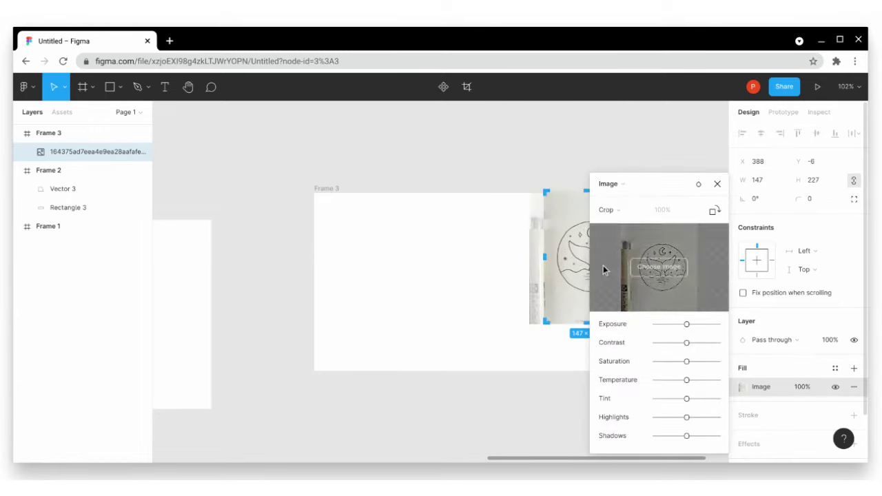
mouse_move(664, 185)
mouse_down()
mouse_move(448, 201)
mouse_move(386, 181)
mouse_up()
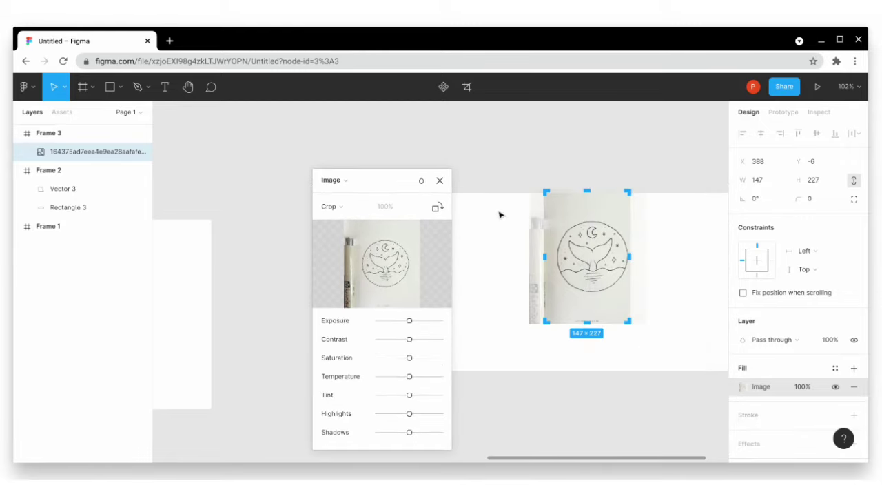
Crop the photo's left, bottom and top down to 135×157 around the circle
drag(544, 257, 550, 257)
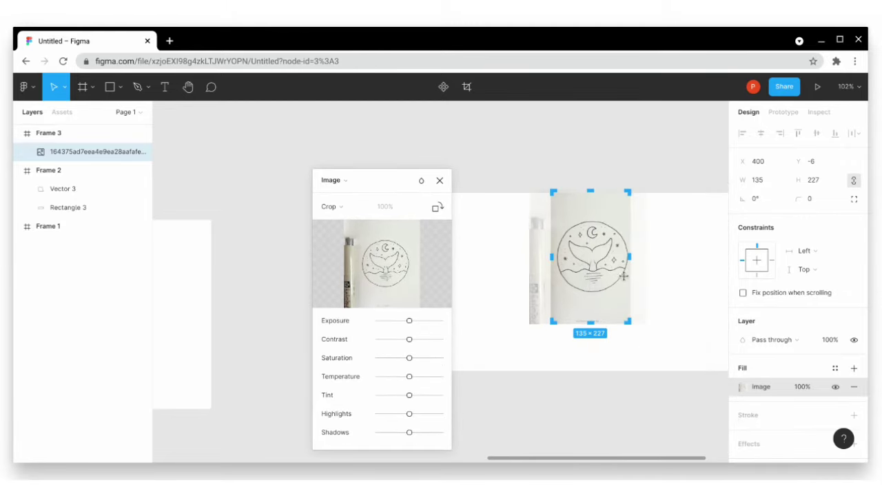
drag(601, 322, 600, 301)
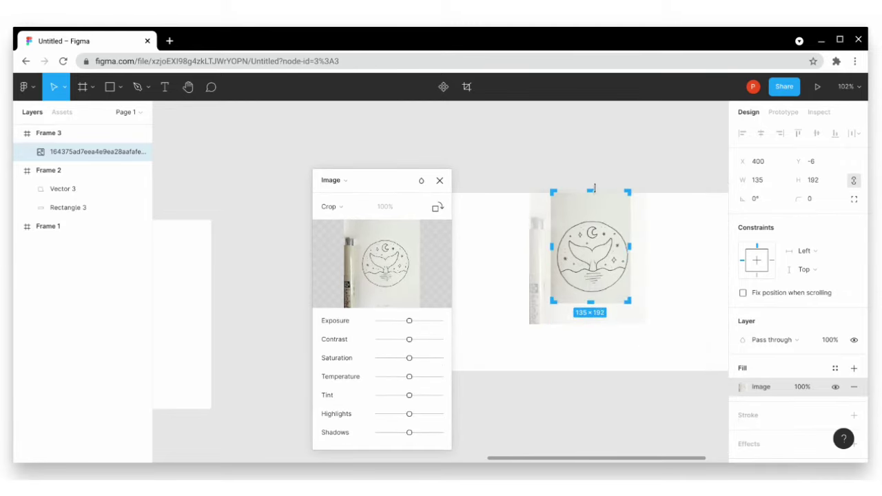
drag(594, 190, 594, 212)
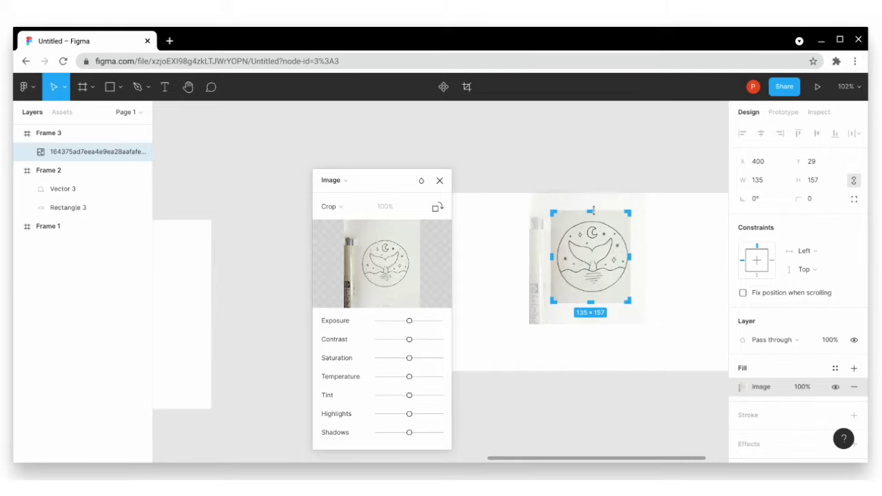
click(439, 180)
Move the cropped photo left to X 163, Y 58 inside Frame 3
click(541, 242)
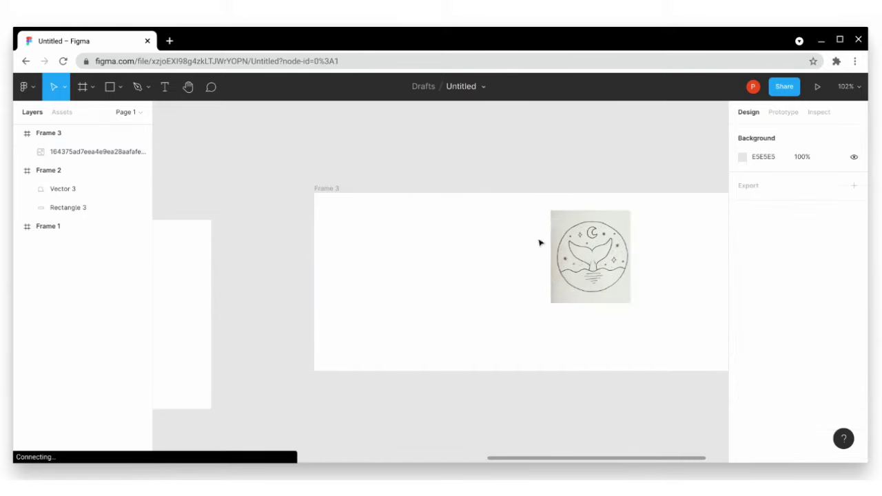
drag(592, 251, 443, 270)
scroll(443, 270, up, 2)
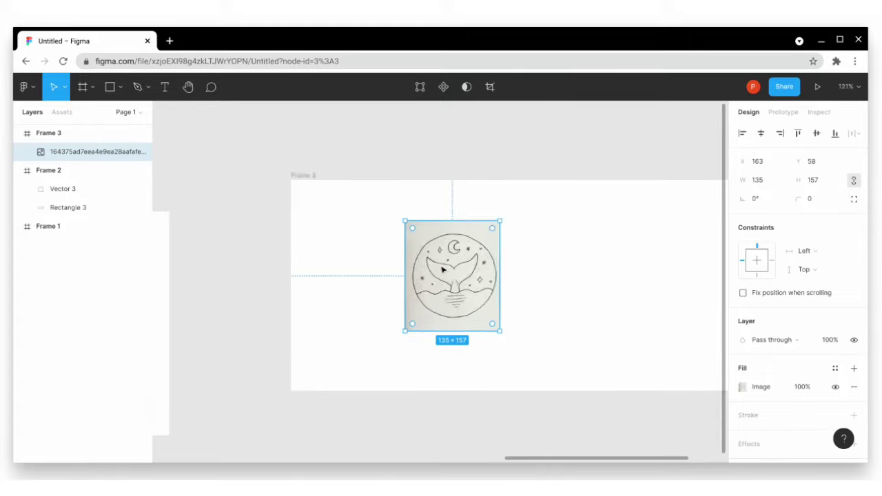
scroll(443, 270, up, 2)
scroll(443, 270, up, 2)
scroll(443, 270, down, 3)
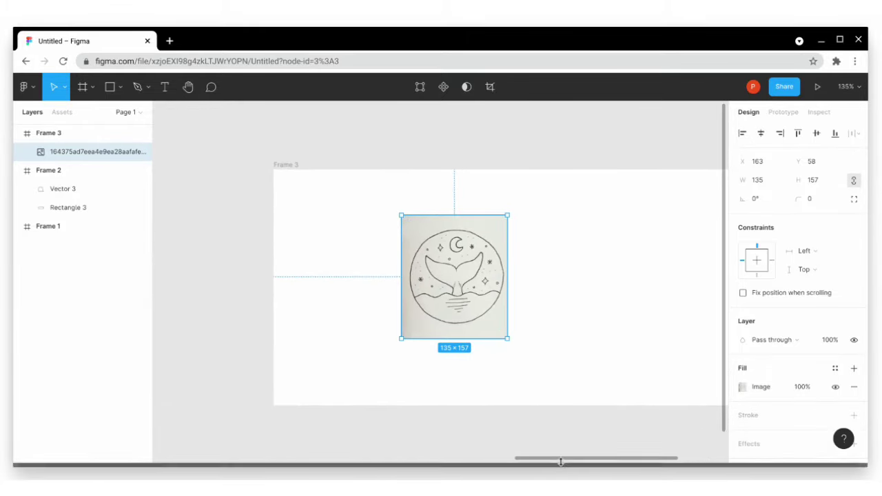
click(571, 410)
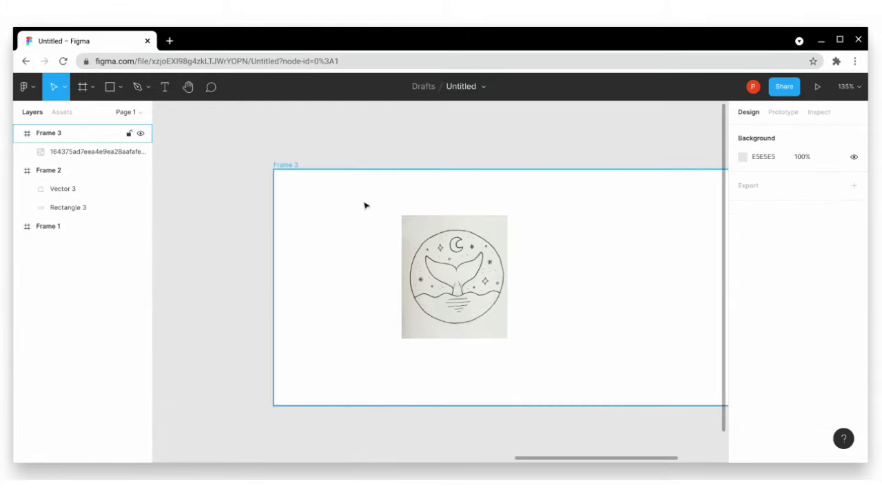
click(110, 87)
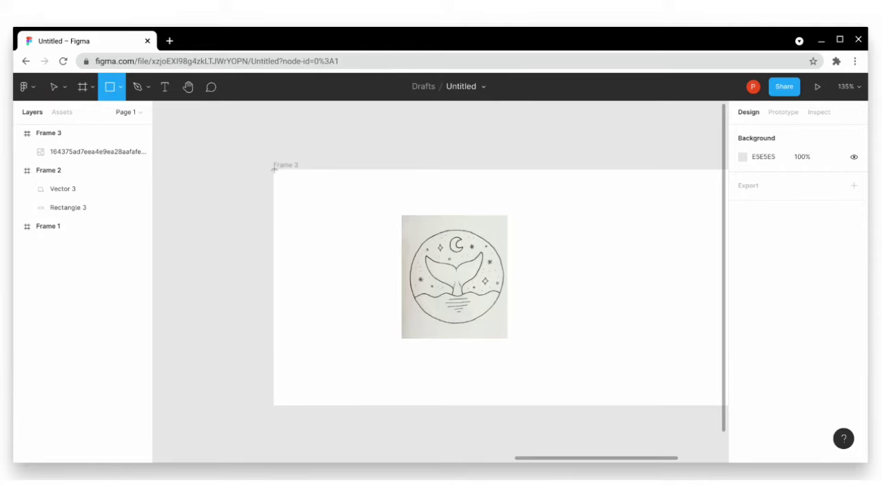
Draw a 764×303 rectangle over Frame 3 with fill colour 000000
drag(273, 169, 722, 407)
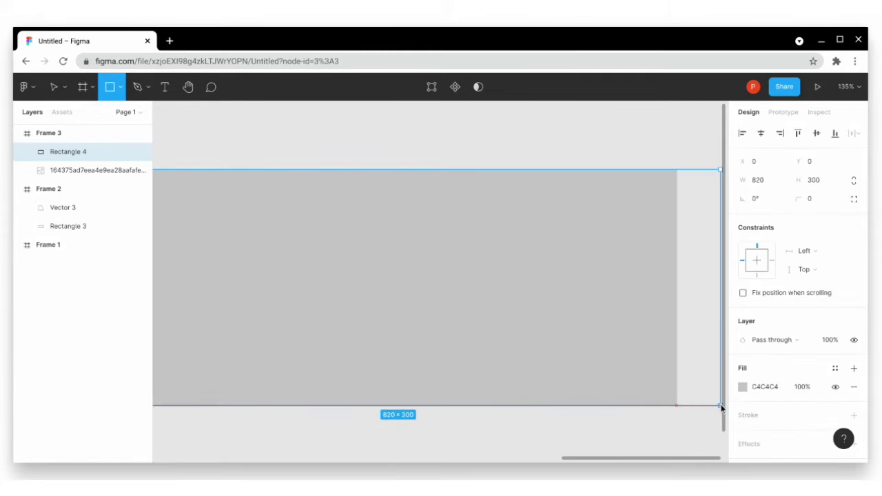
drag(721, 407, 673, 407)
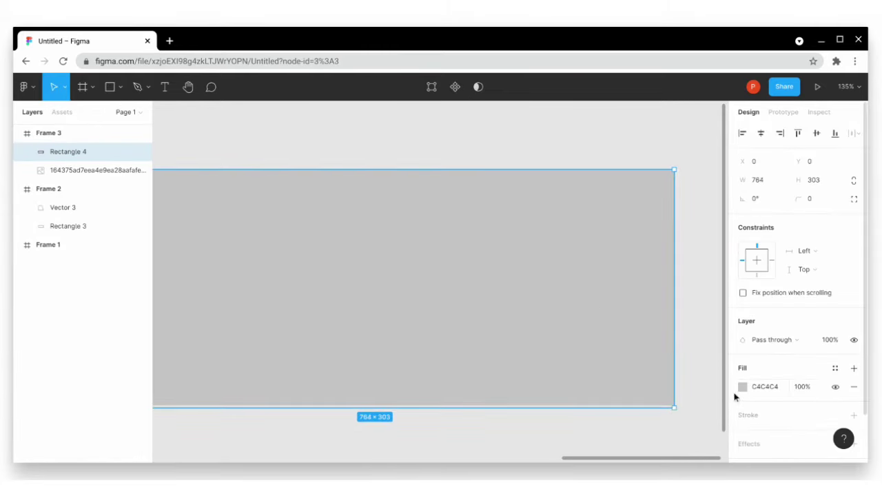
click(742, 387)
text(000000)
key(Return)
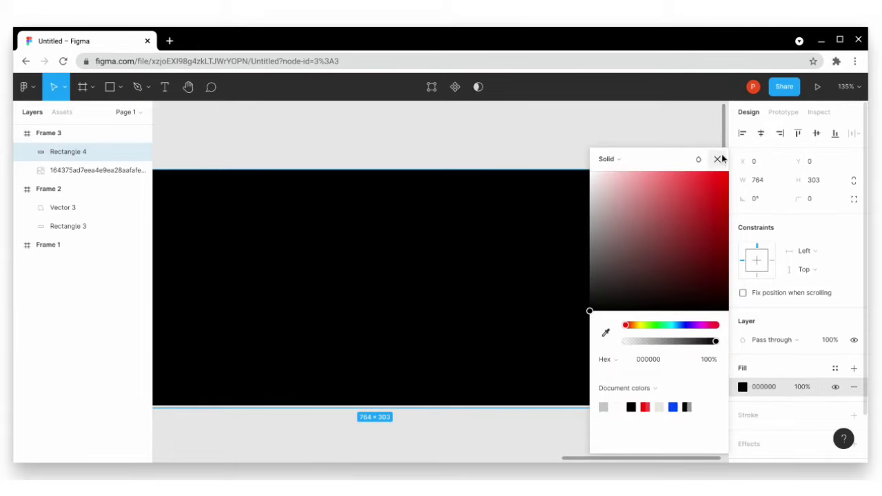
click(719, 158)
Set the overlay's fill opacity to 45%, after first trying 30%
click(802, 388)
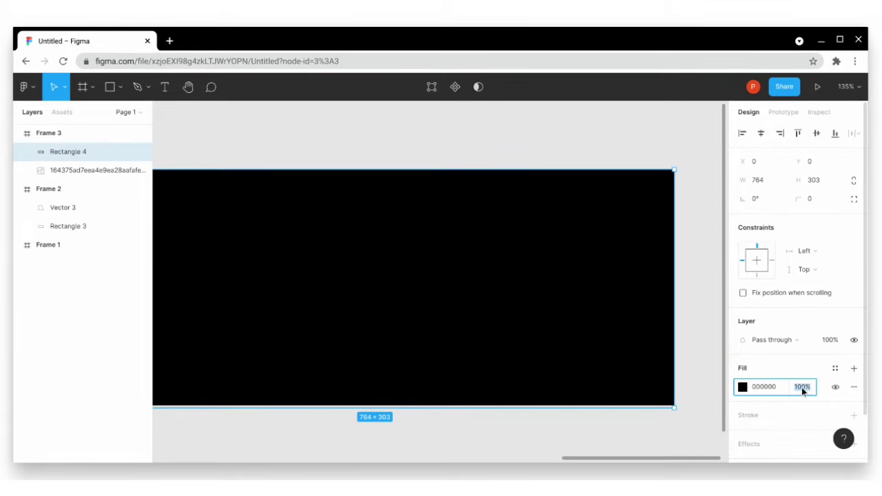
text(30)
key(Return)
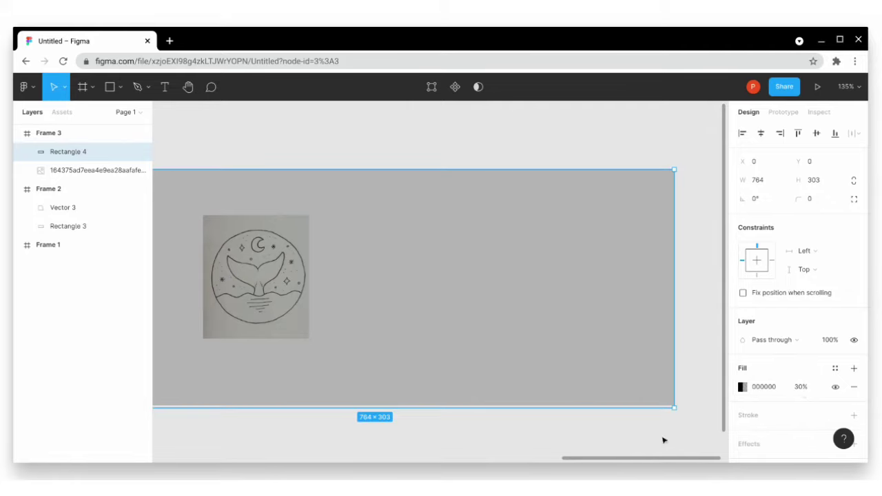
drag(641, 455, 586, 456)
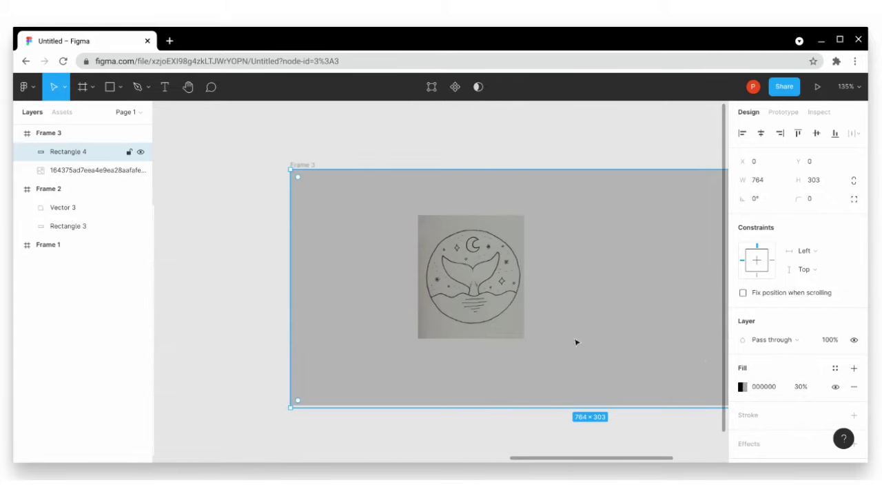
click(809, 390)
text(45)
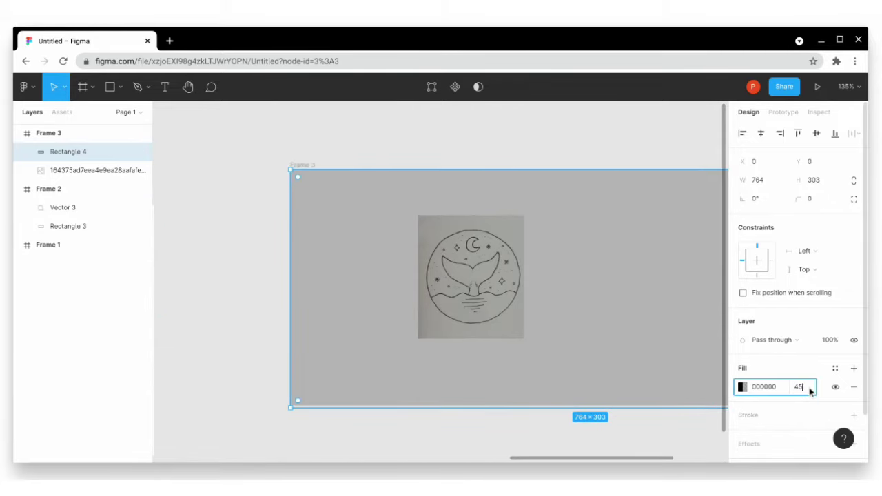
key(Return)
double_click(626, 303)
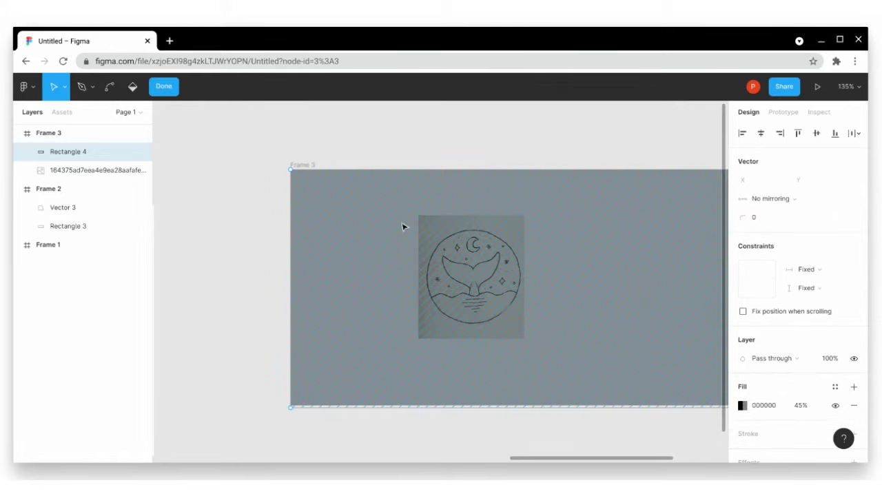
click(161, 89)
Zoom in and pen a path from the left fluke tip along the tail's inner edge
click(137, 89)
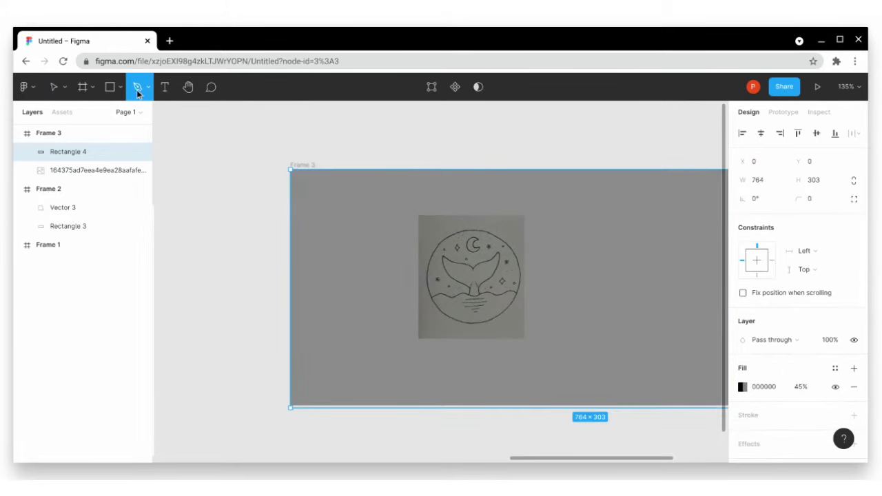
scroll(463, 271, up, 5)
scroll(460, 266, up, 3)
scroll(465, 264, up, 2)
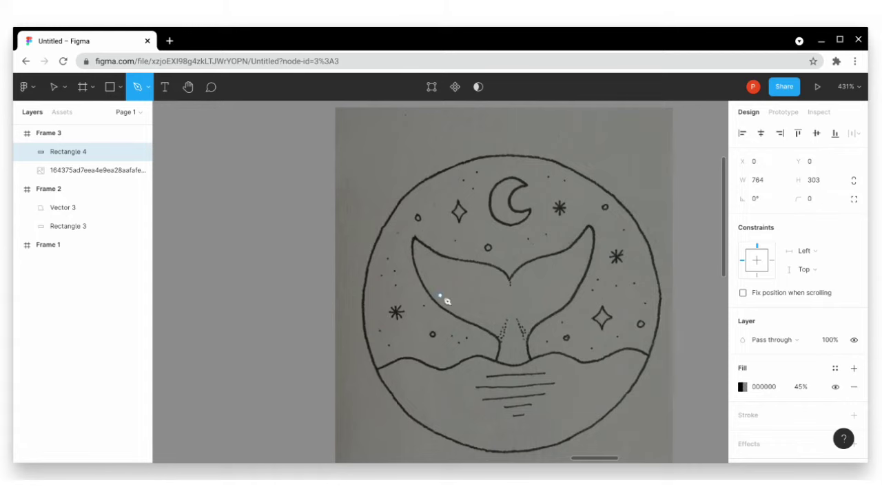
click(415, 240)
scroll(345, 248, up, 3)
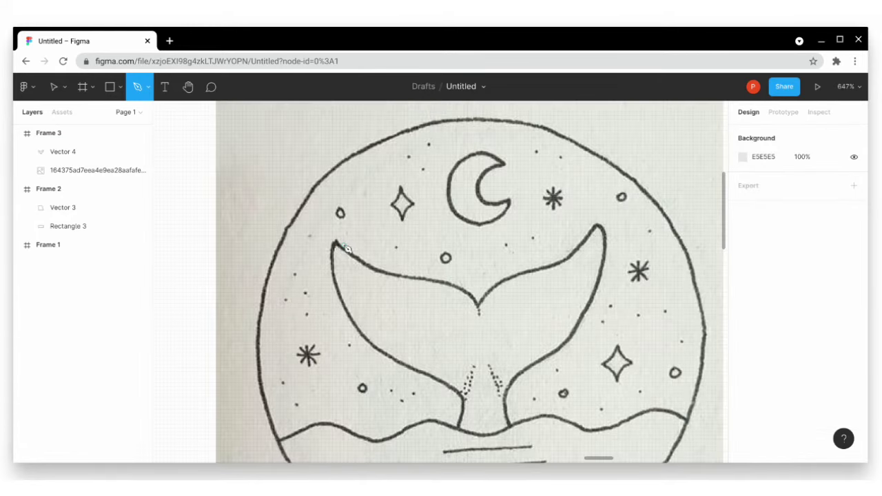
click(334, 241)
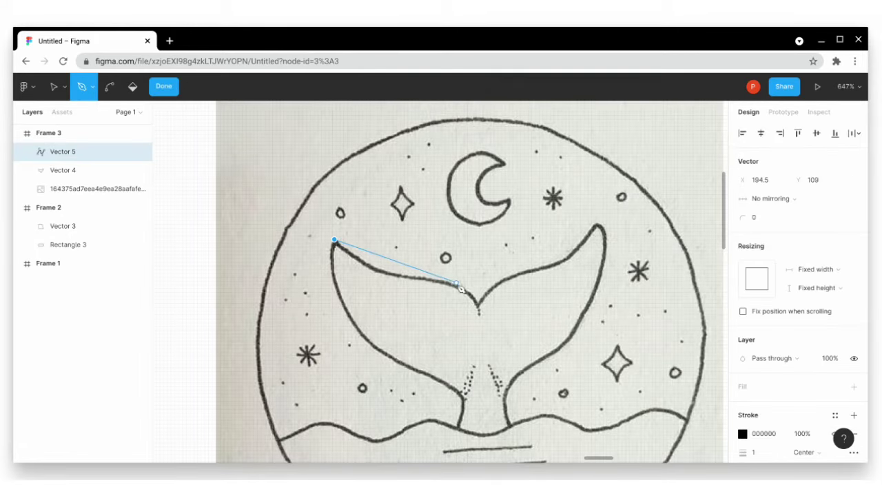
click(452, 285)
Bend the path segment so it hugs the tail's inner outline
click(115, 92)
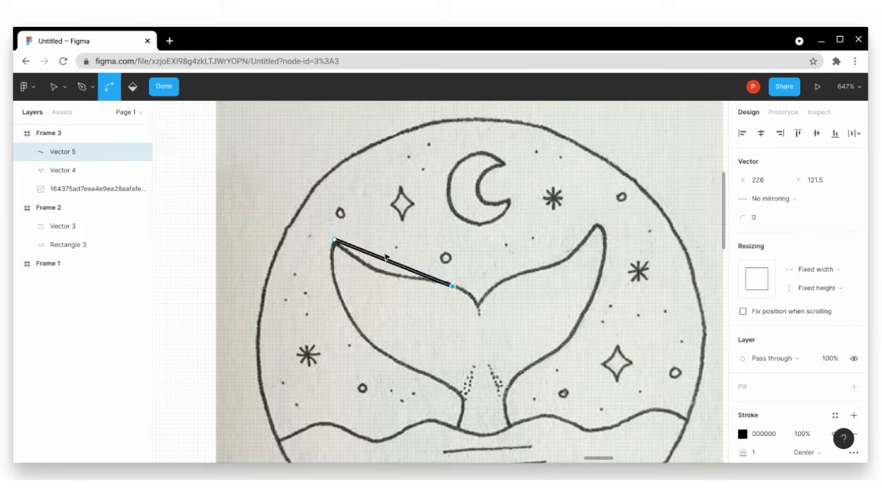
mouse_move(388, 262)
mouse_down()
mouse_move(376, 275)
mouse_move(396, 283)
mouse_up()
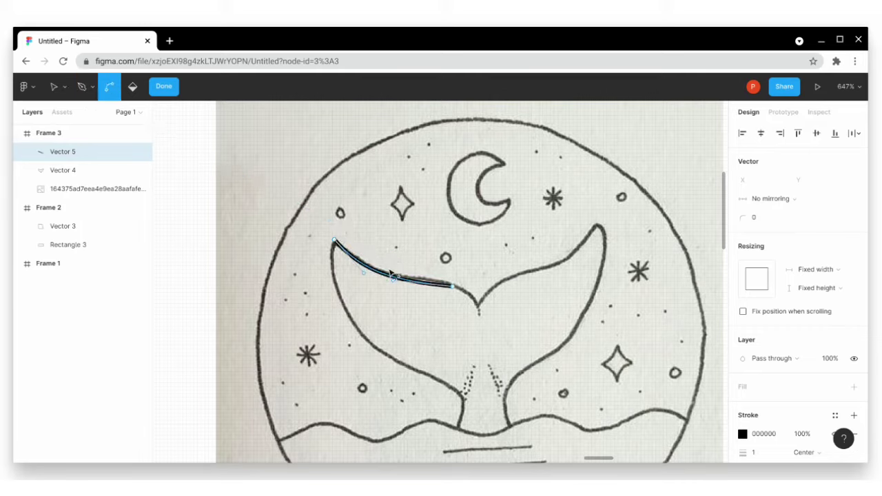
ctrl+scroll(396, 283, up, 3)
ctrl+scroll(397, 275, up, 3)
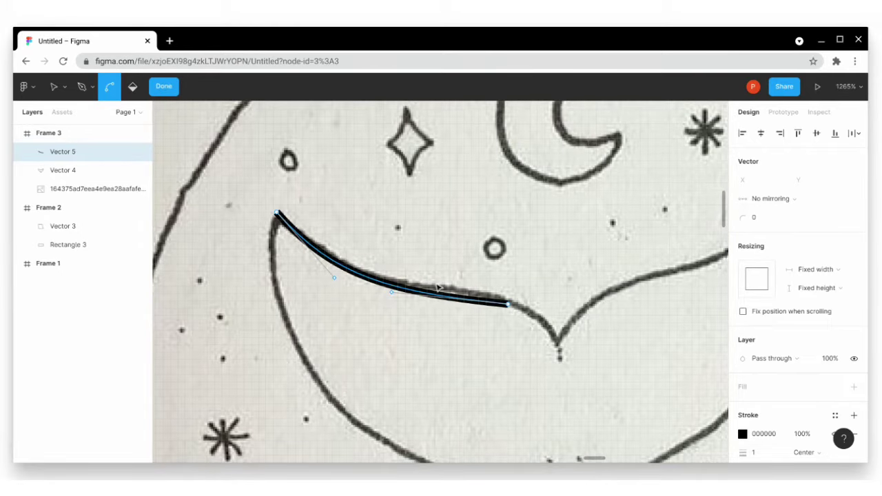
drag(395, 296, 423, 300)
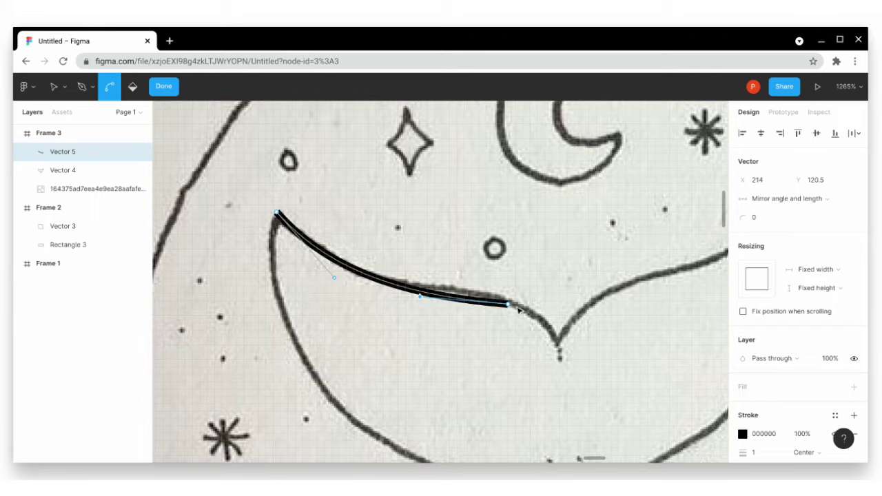
mouse_move(336, 284)
mouse_down()
mouse_move(429, 303)
mouse_move(460, 301)
mouse_up()
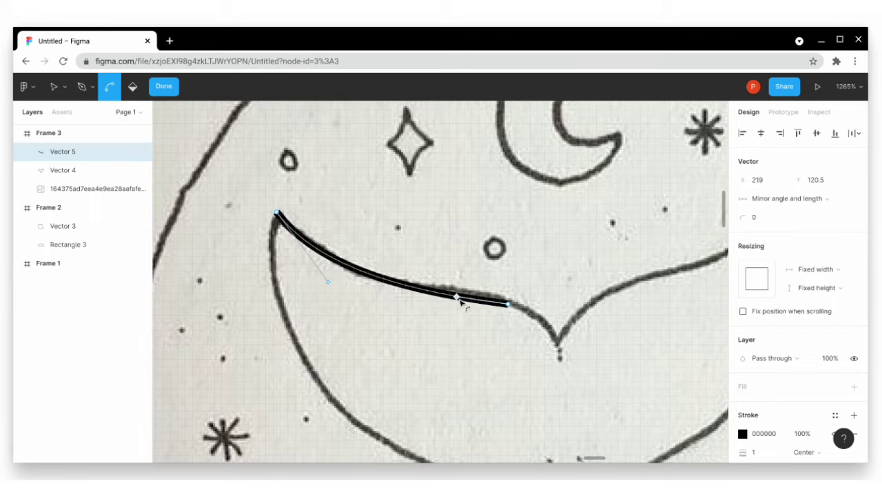
Extend the path into the central notch, curve it, and finish Vector 5
click(82, 86)
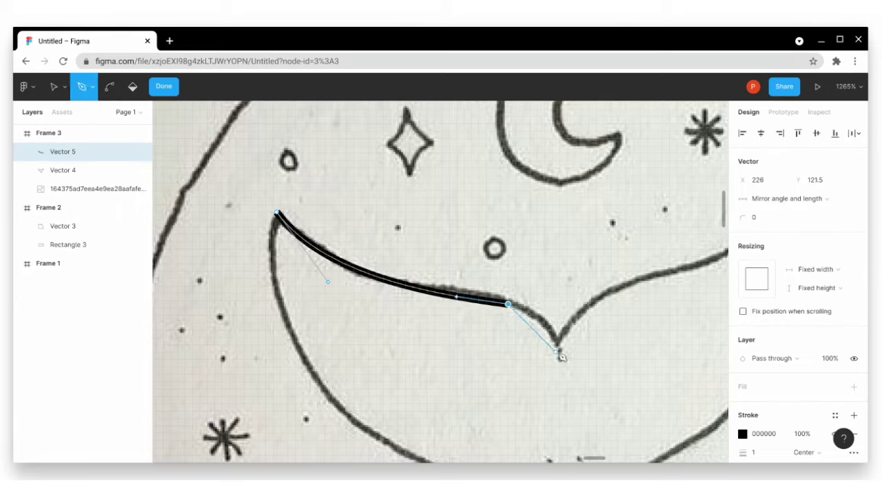
click(555, 344)
click(112, 95)
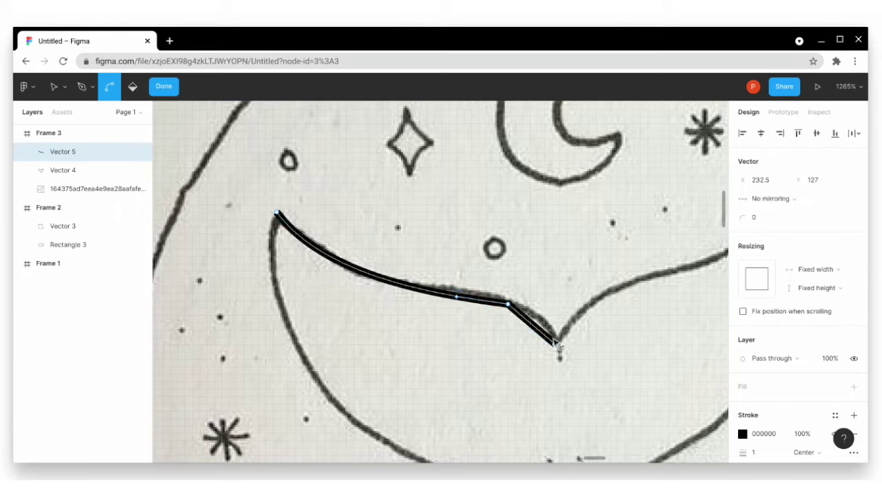
drag(530, 331, 542, 326)
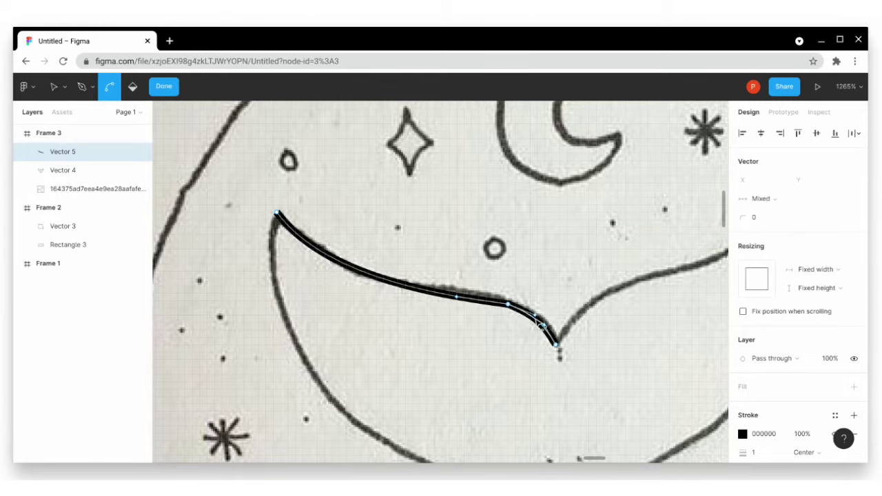
click(81, 87)
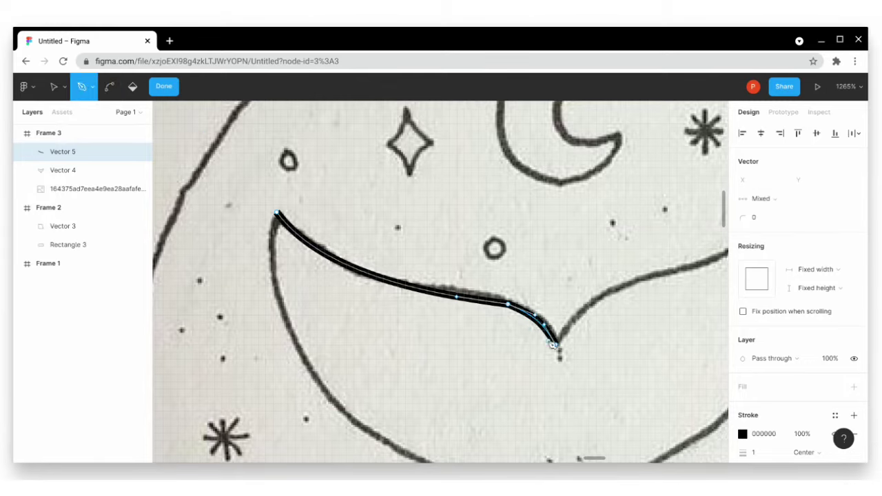
click(556, 346)
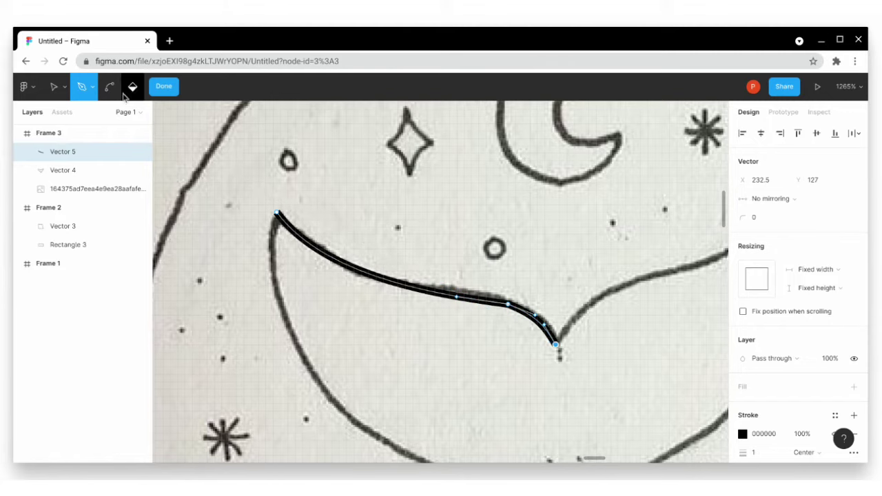
key(Escape)
drag(614, 316, 414, 282)
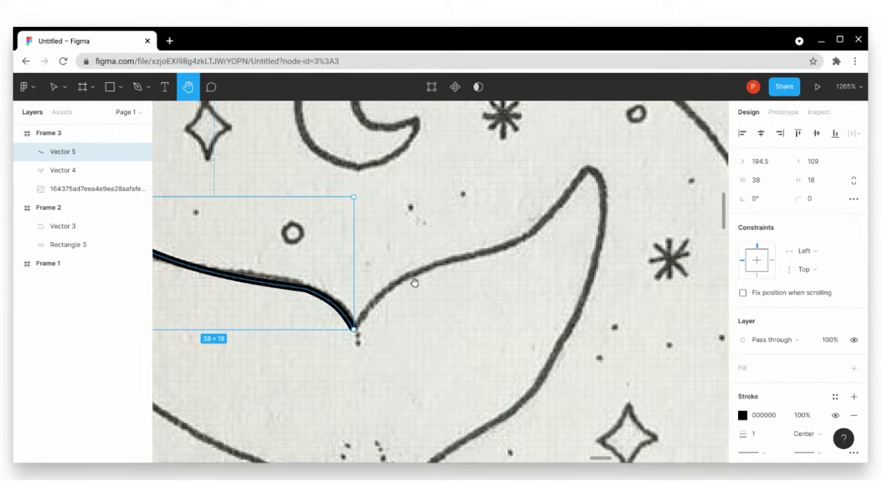
click(54, 87)
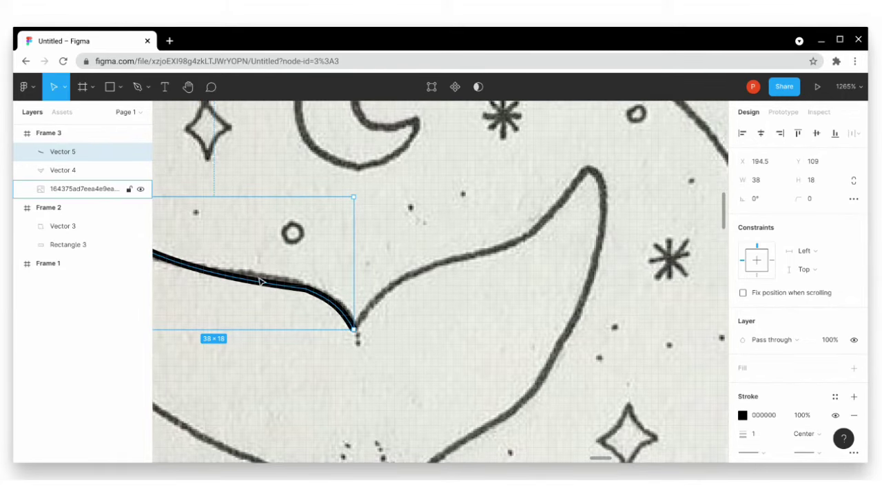
Extend Vector 5 along the right fluke's upper edge, curving the new segment to the outline
double_click(297, 292)
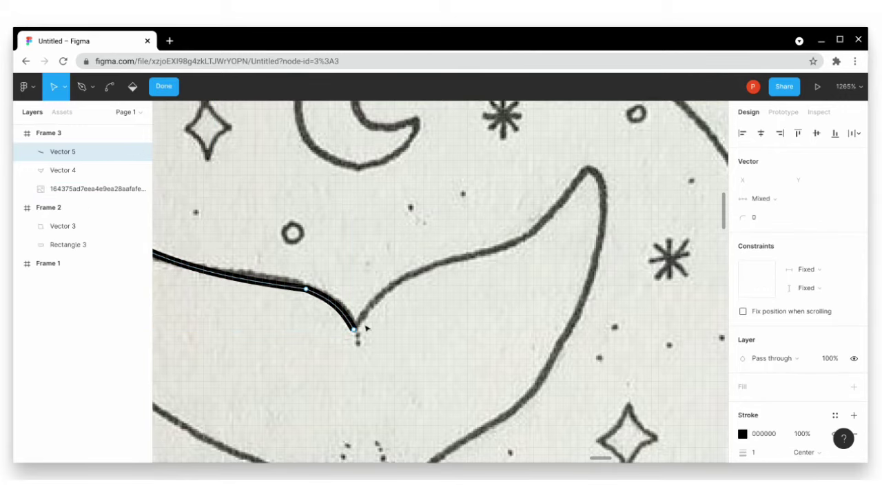
click(77, 93)
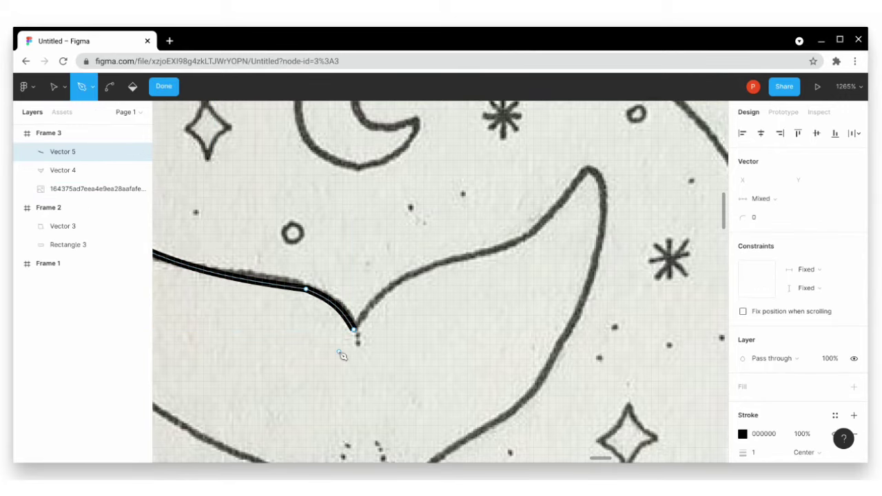
click(355, 331)
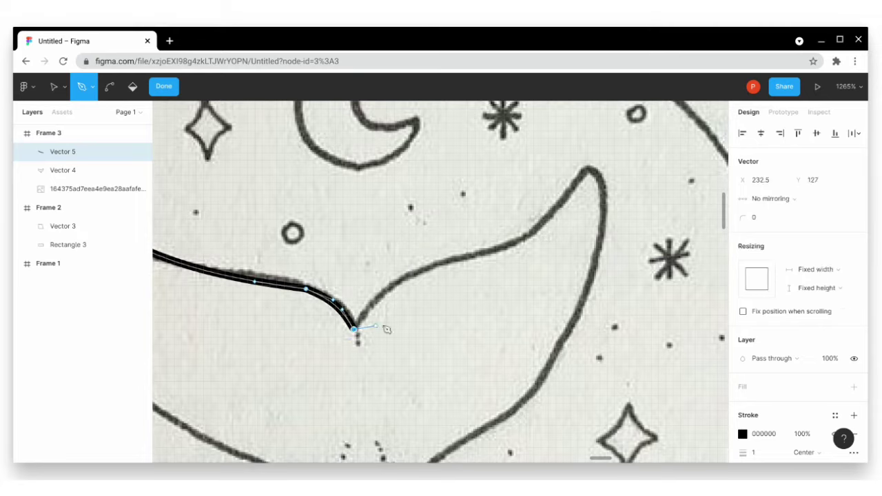
click(516, 242)
click(105, 97)
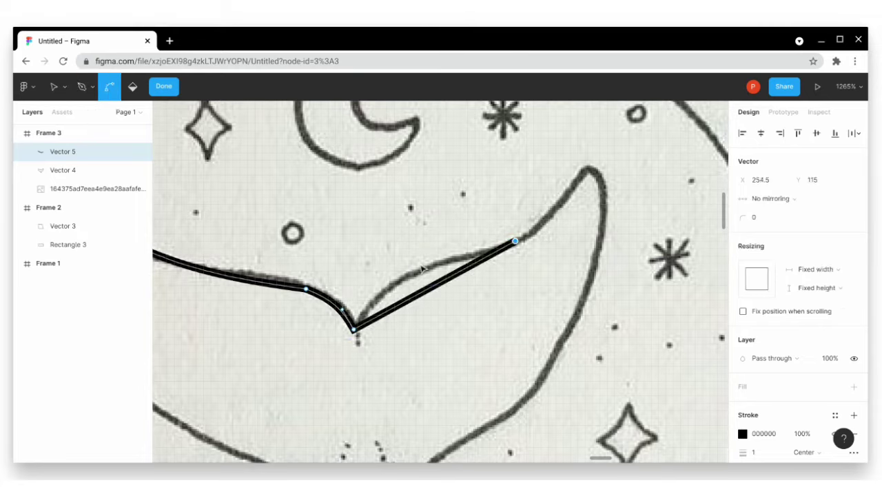
drag(445, 285, 406, 275)
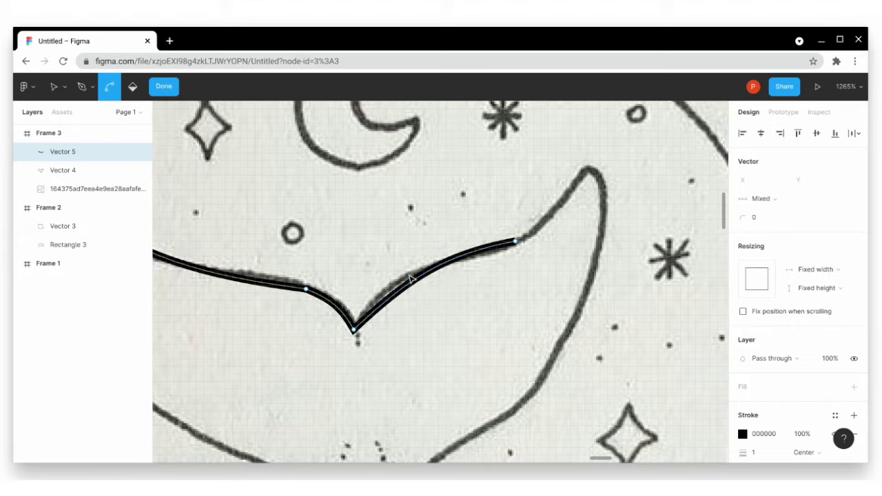
drag(410, 282, 404, 280)
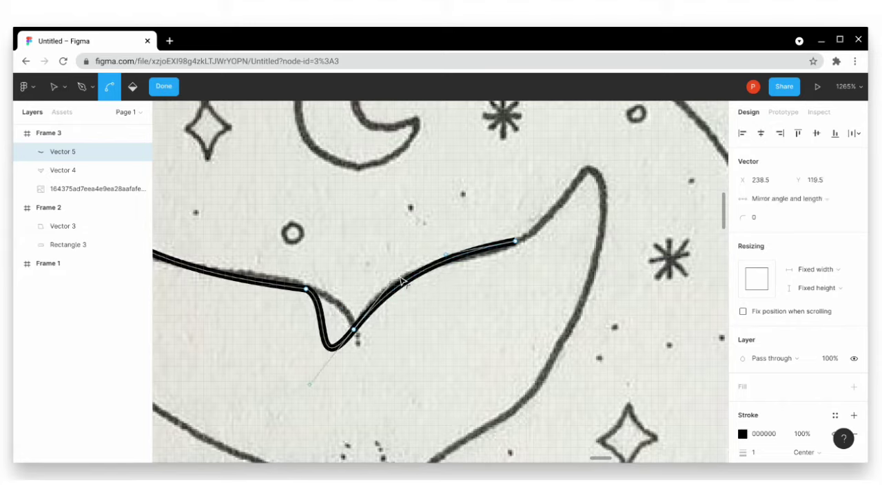
key(ctrl+z)
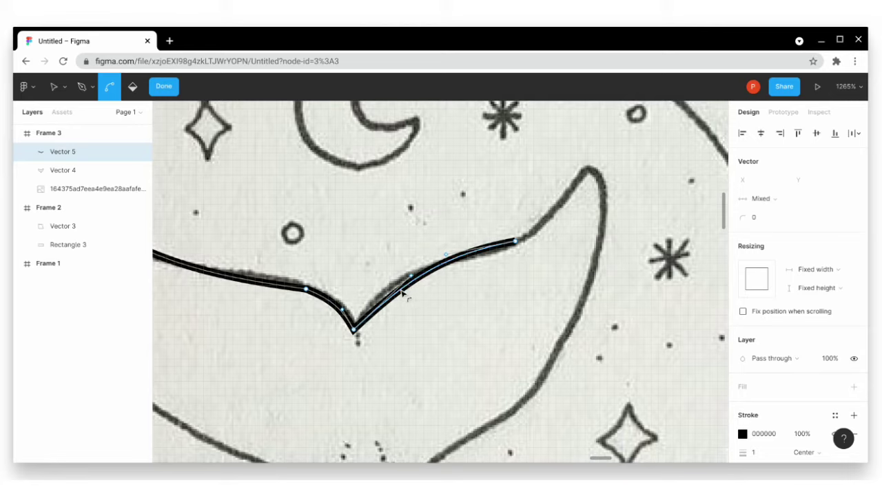
key(ctrl+z)
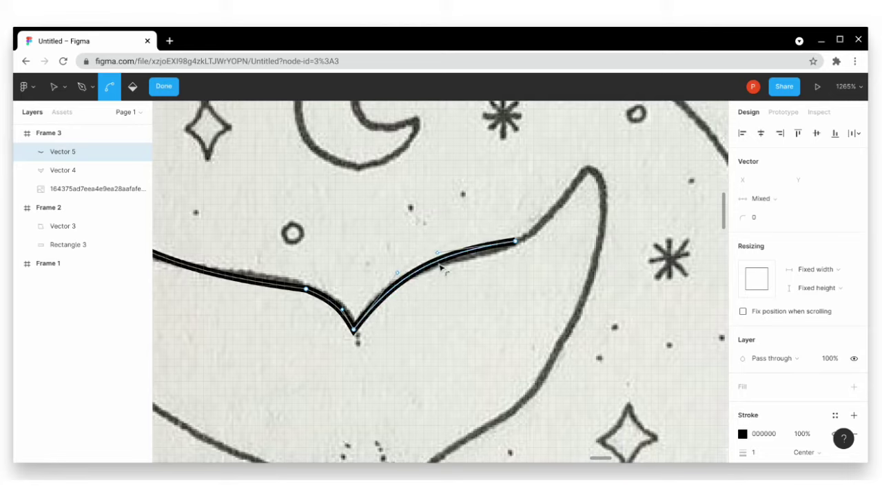
click(448, 261)
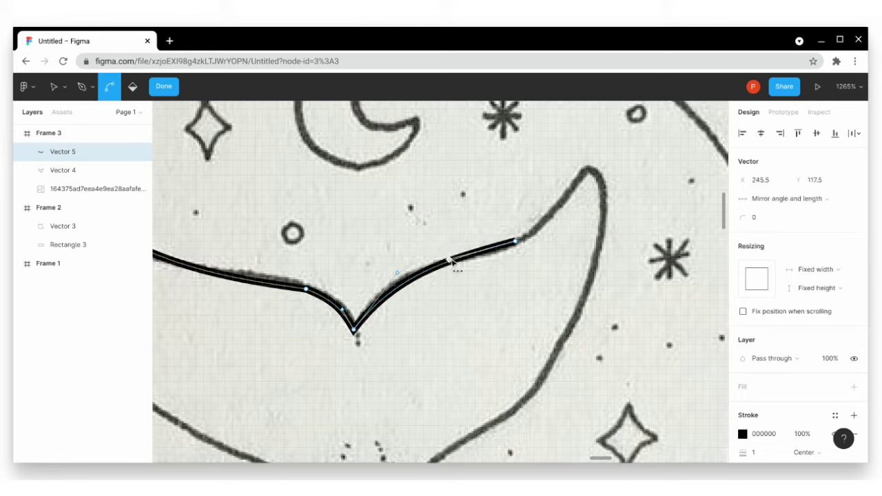
Continue the path to the right fluke's tip and down its outer edge, rounding the tip
click(81, 86)
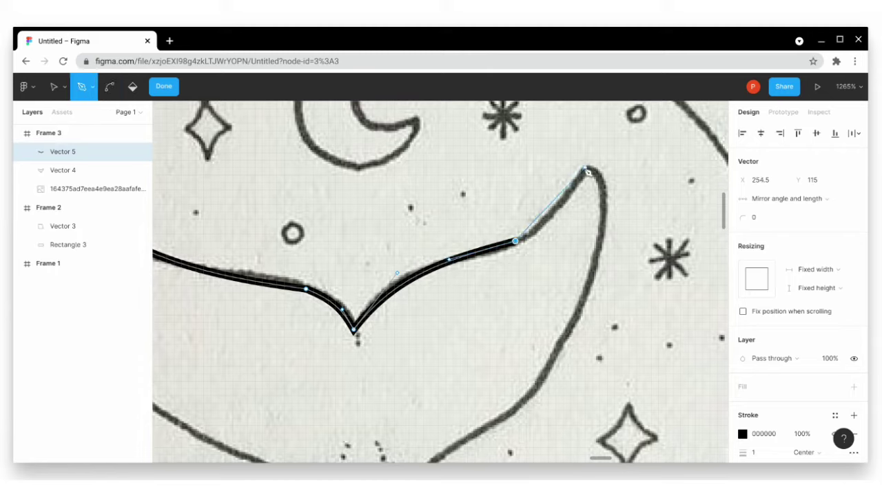
click(586, 170)
click(109, 87)
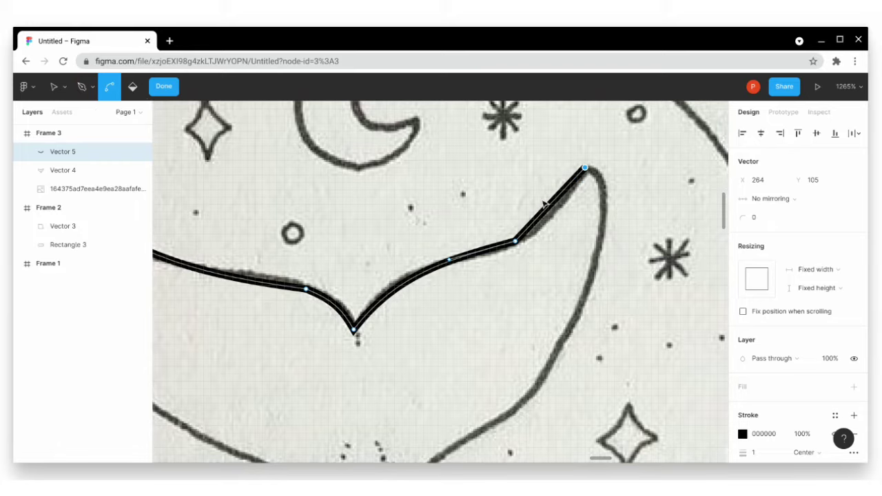
drag(544, 204, 549, 220)
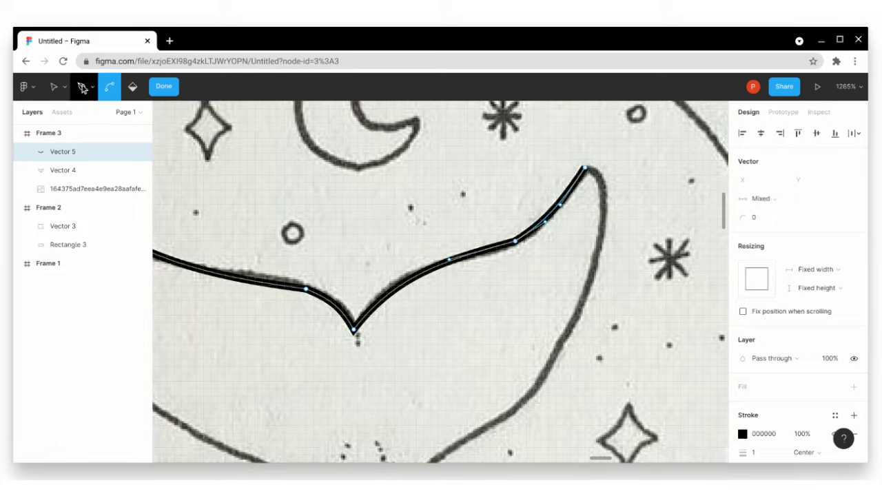
click(82, 87)
click(587, 169)
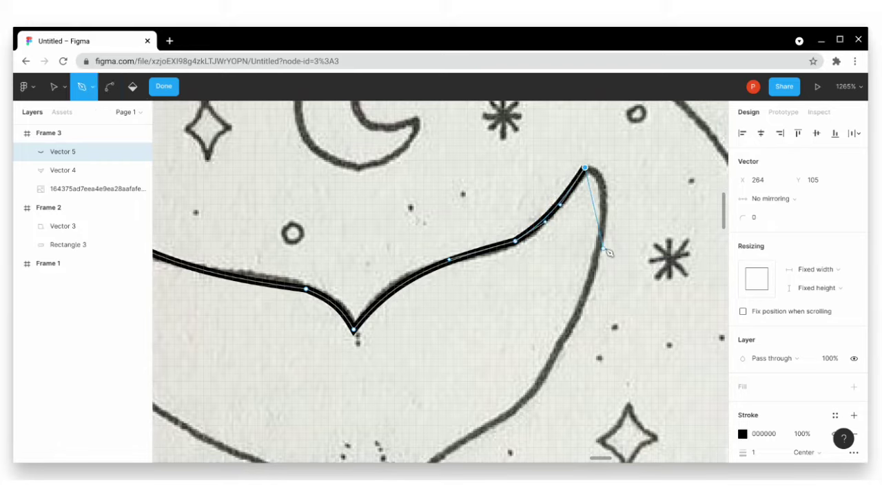
click(603, 248)
key(ctrl)
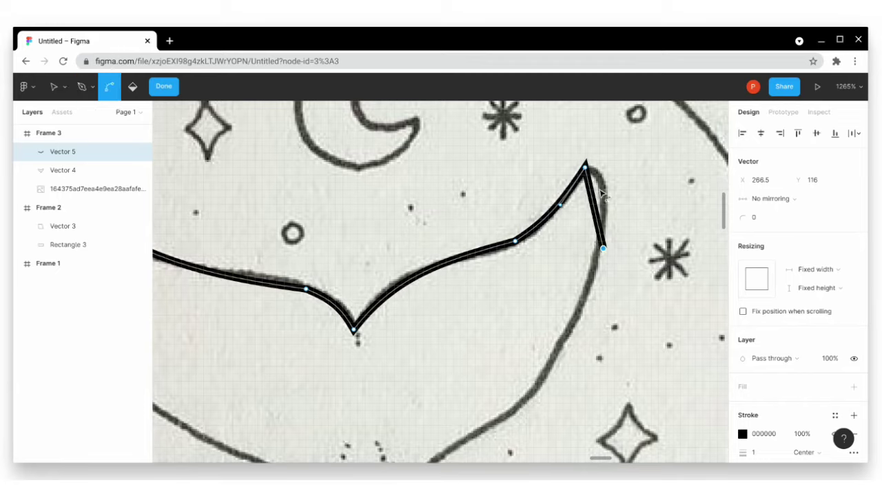
drag(599, 206, 610, 190)
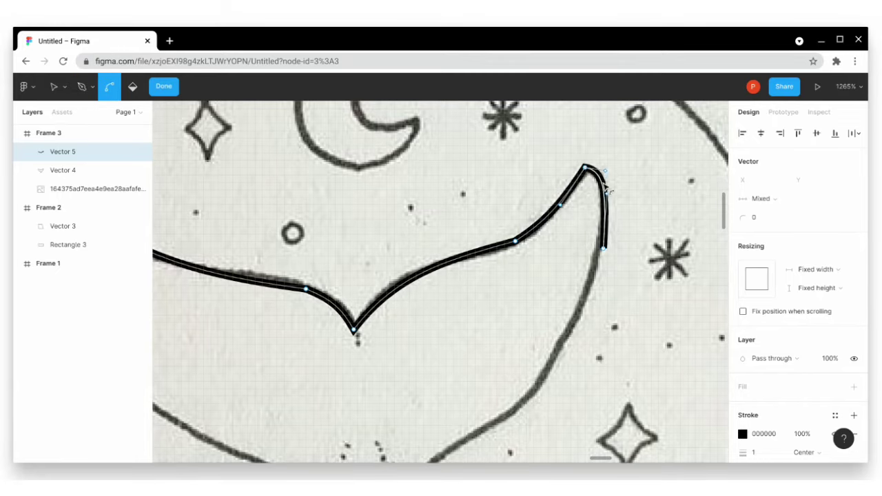
Add a point further down the fluke's outer edge and curve that segment along the sketch
click(92, 87)
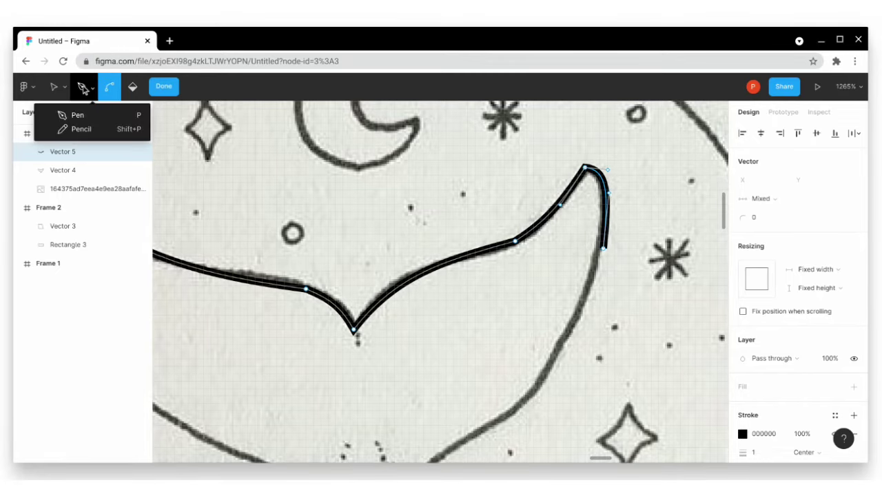
click(69, 113)
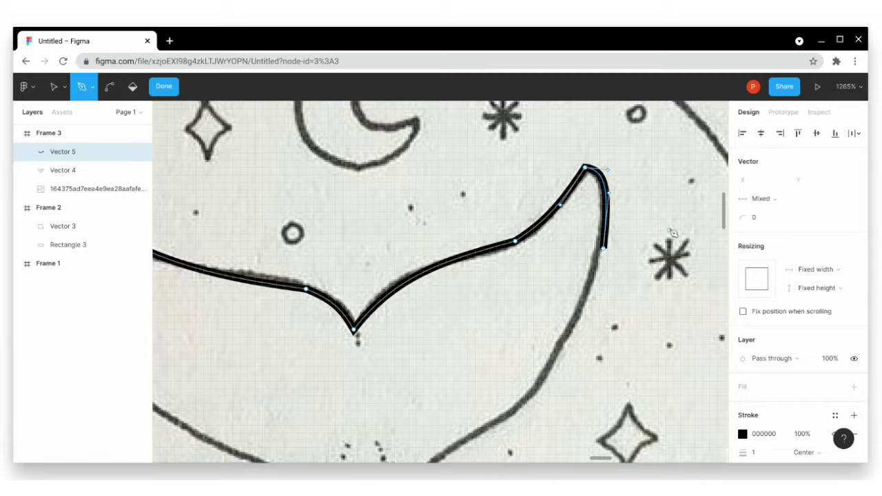
click(603, 248)
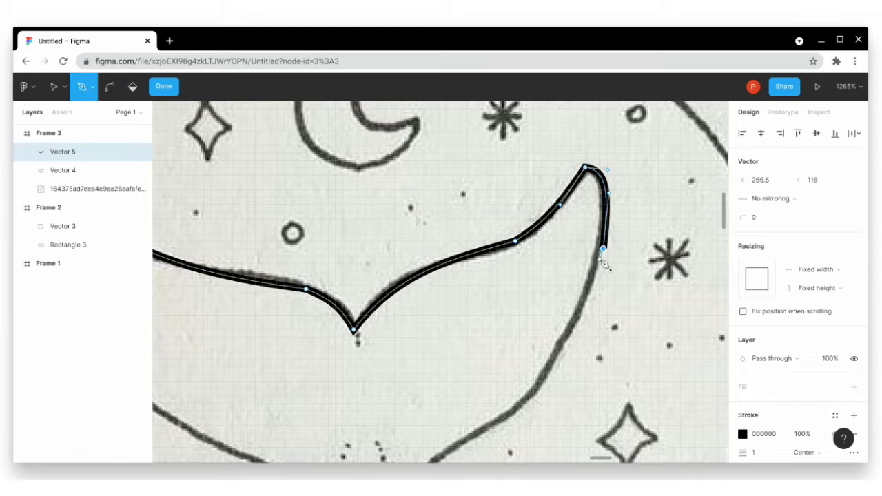
click(515, 410)
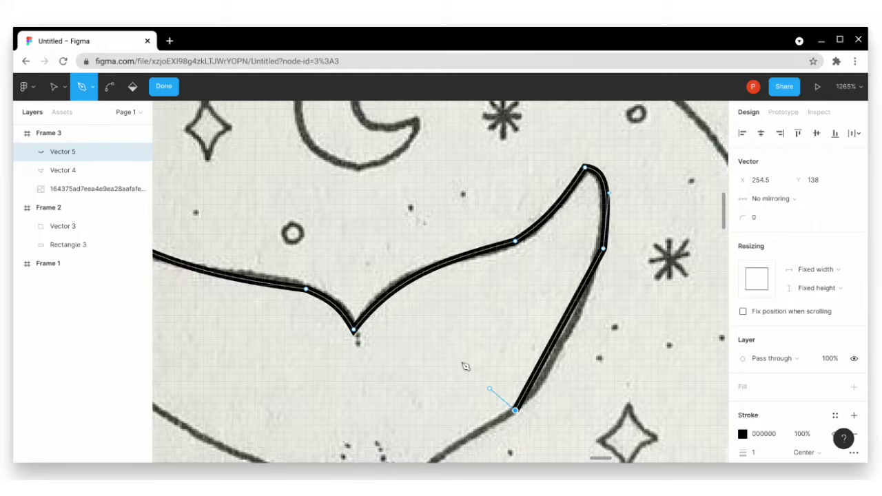
click(110, 87)
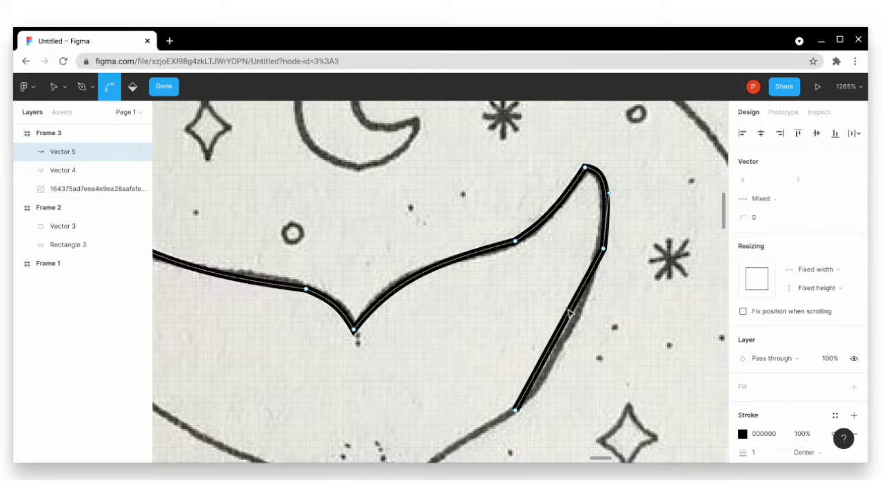
mouse_move(571, 316)
mouse_down()
mouse_move(544, 360)
mouse_move(549, 376)
mouse_up()
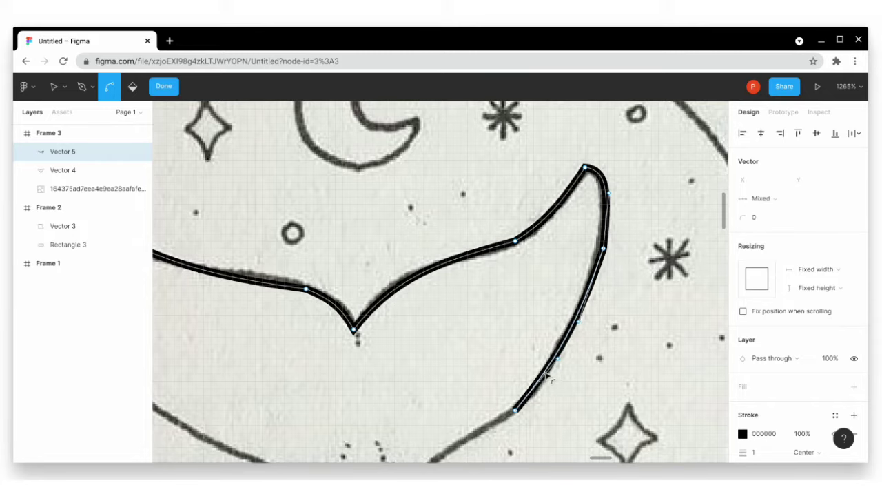
click(81, 87)
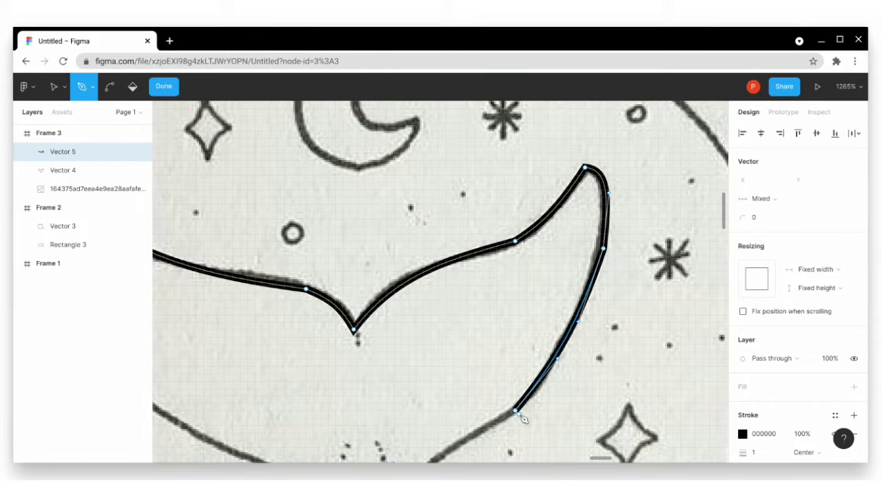
Trace down the tail's stem to its bottom, curving each segment along the sketch
scroll(524, 416, down, 3)
ctrl+scroll(496, 386, down, 2)
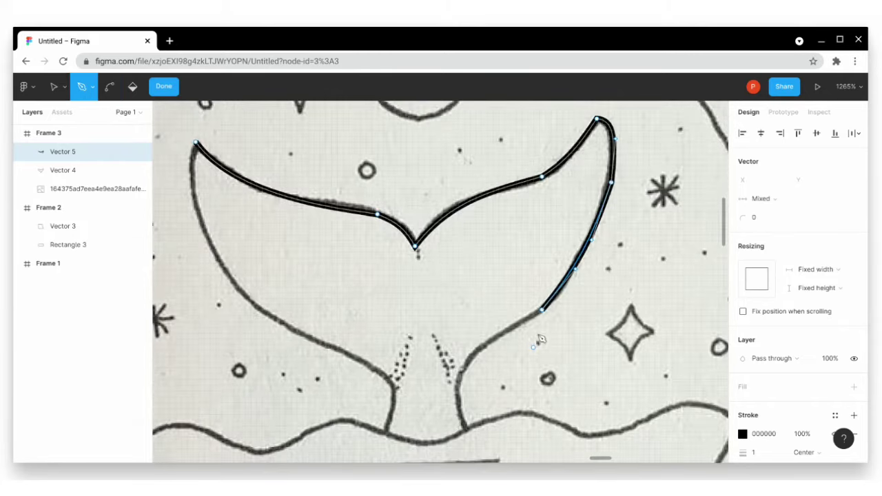
click(460, 399)
click(111, 88)
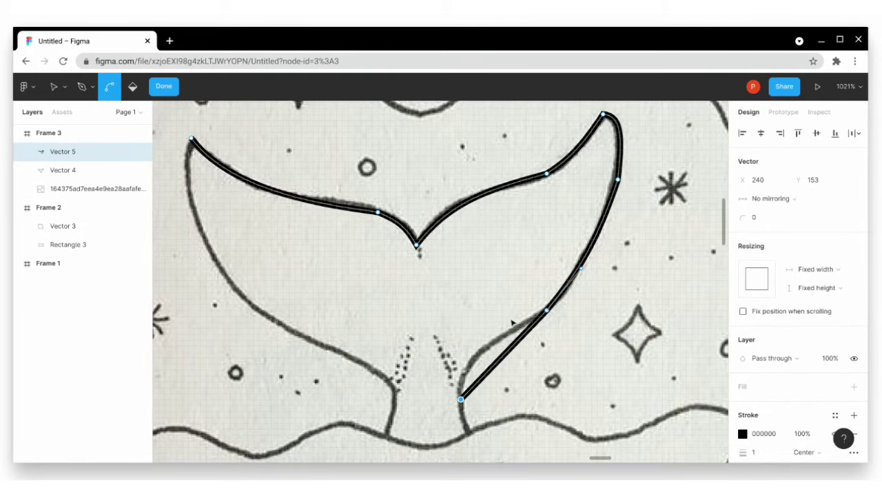
mouse_move(521, 342)
mouse_down()
mouse_move(512, 335)
mouse_move(467, 370)
mouse_up()
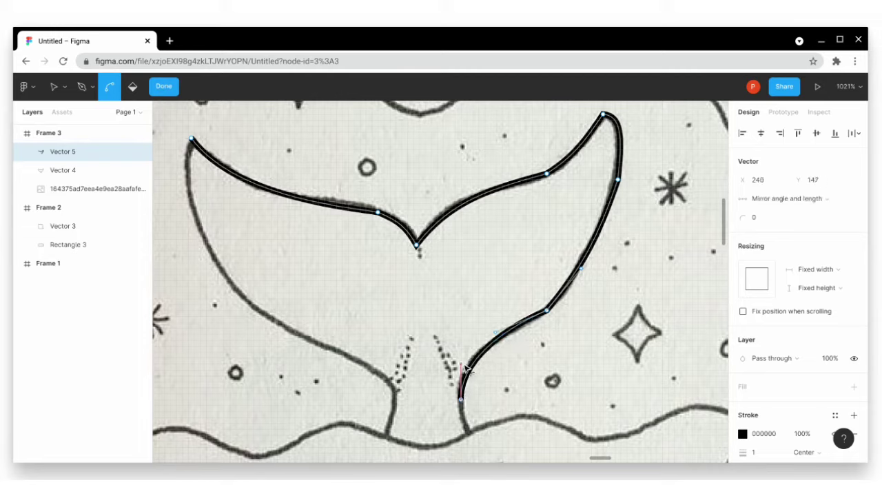
key(p)
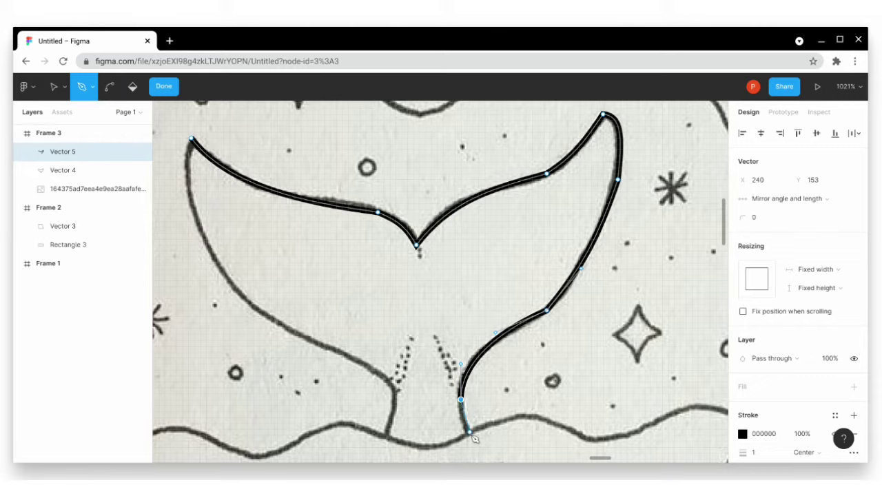
click(469, 432)
key(ctrl)
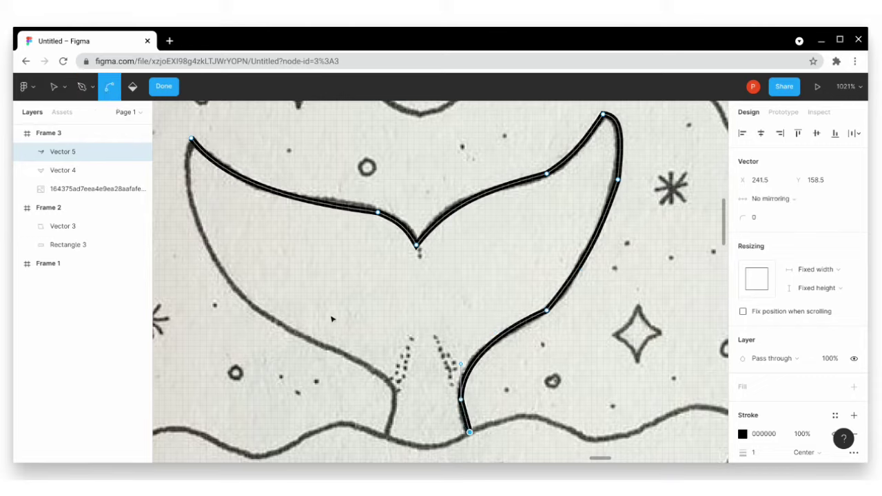
drag(459, 430, 464, 425)
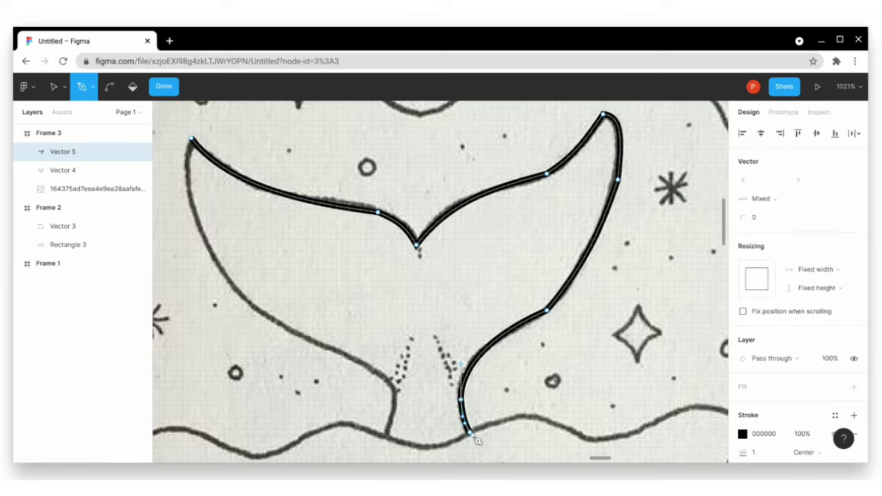
Extend the path across the tail's curved base and up its lower-left edge, matching the sketch
click(469, 432)
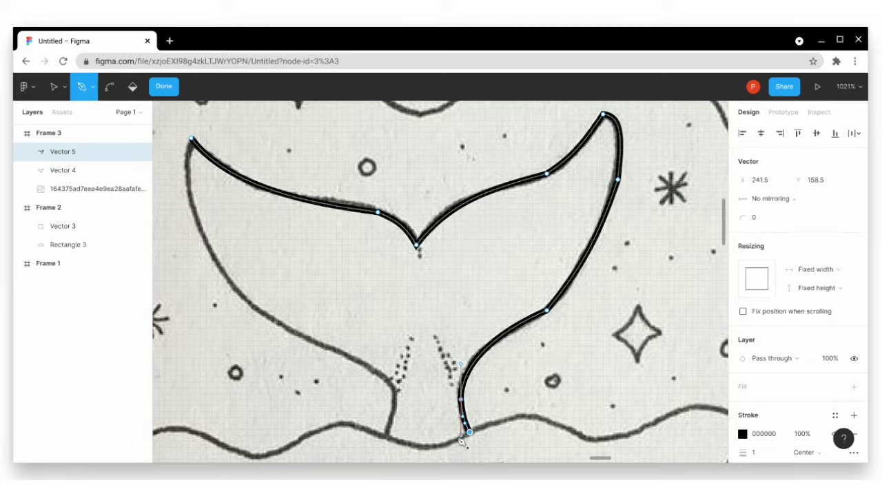
click(386, 438)
key(ctrl)
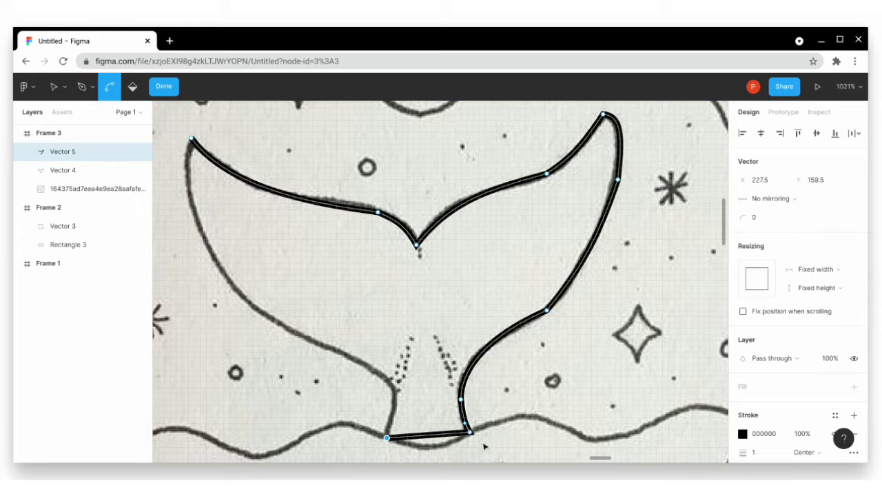
drag(425, 435, 431, 452)
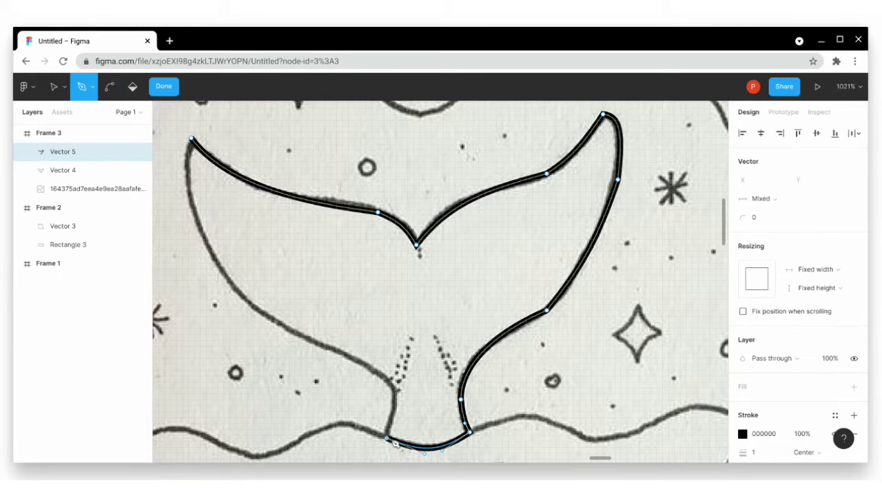
drag(386, 439, 370, 372)
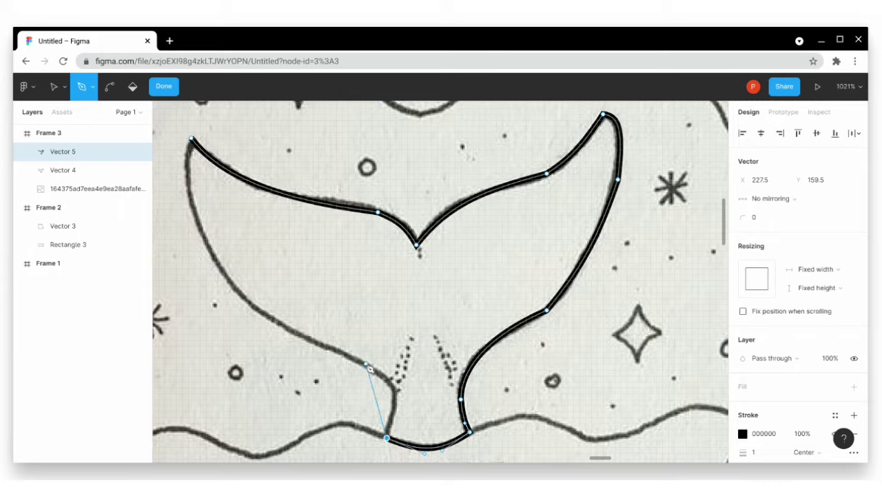
click(364, 364)
key(ctrl)
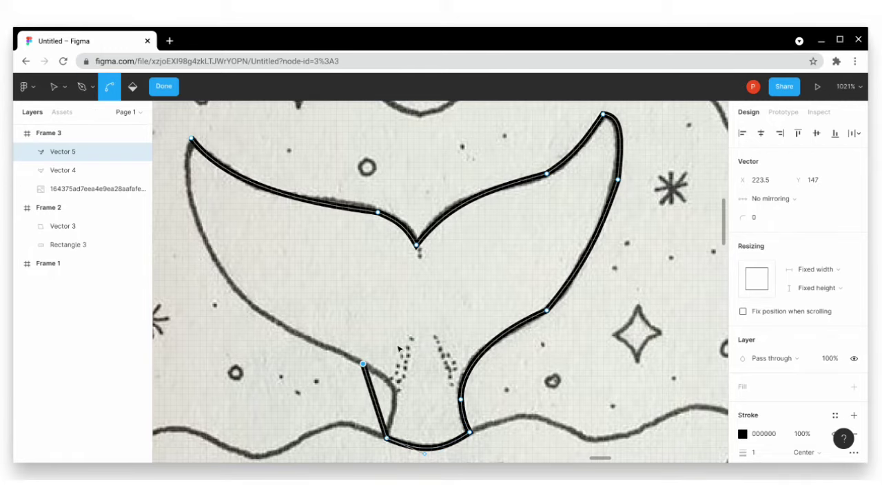
mouse_move(381, 400)
mouse_down()
mouse_move(396, 390)
mouse_move(403, 407)
mouse_up()
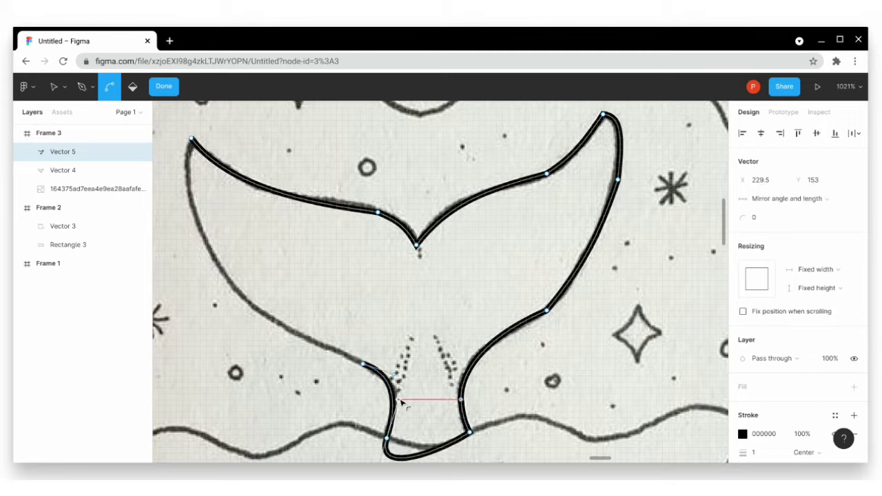
key(ctrl+z)
drag(393, 406, 396, 412)
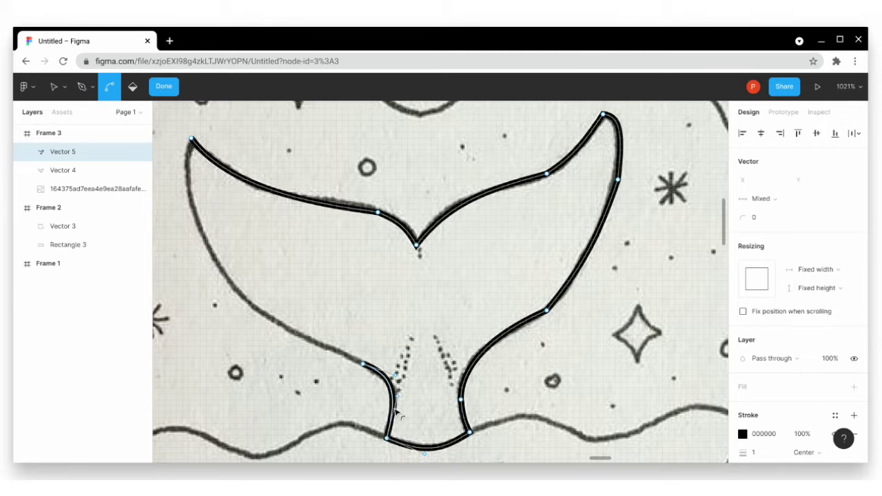
drag(401, 378, 397, 373)
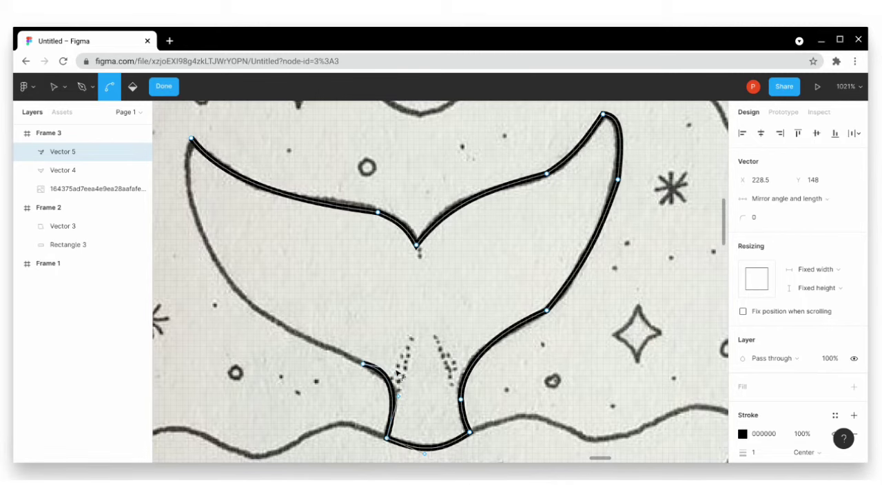
Draw a long straight segment from the path's end to a point high on the left edge
scroll(444, 387, up, 2)
scroll(428, 400, up, 2)
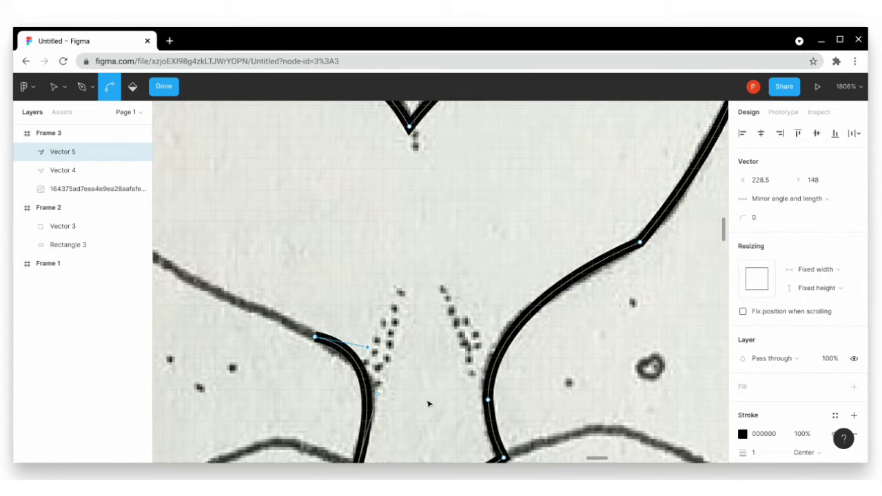
scroll(377, 342, up, 2)
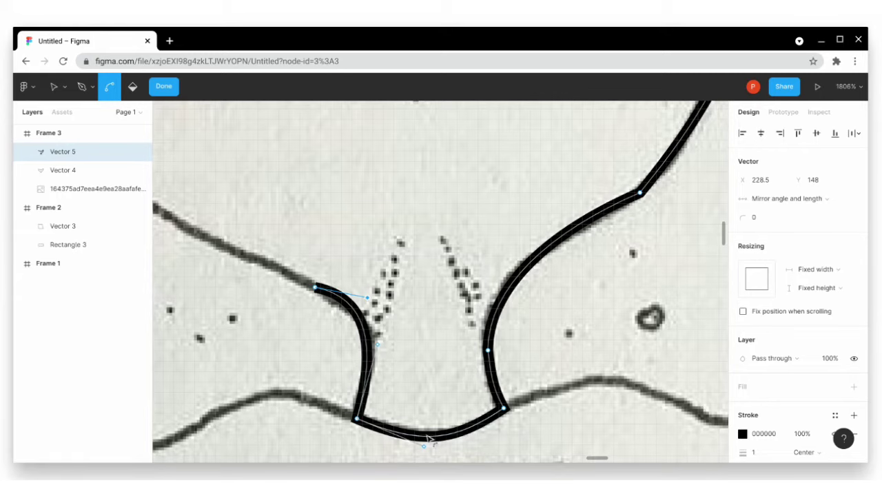
scroll(320, 261, down, 3)
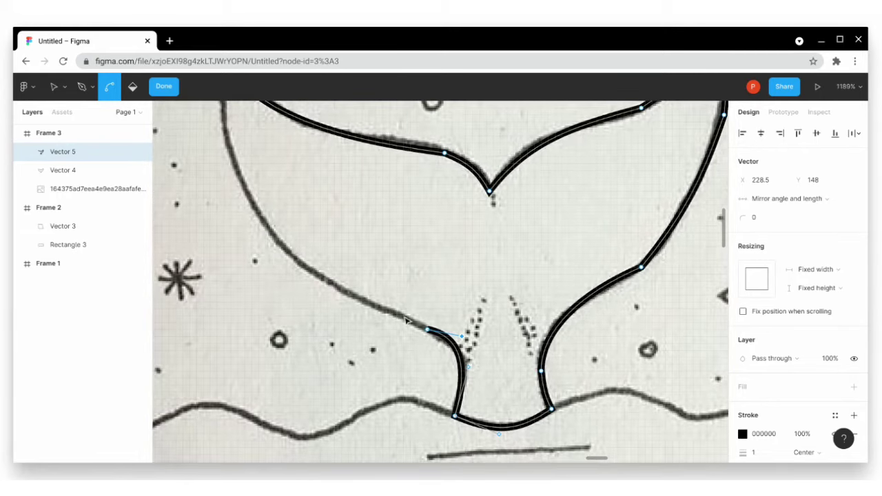
key(p)
click(427, 332)
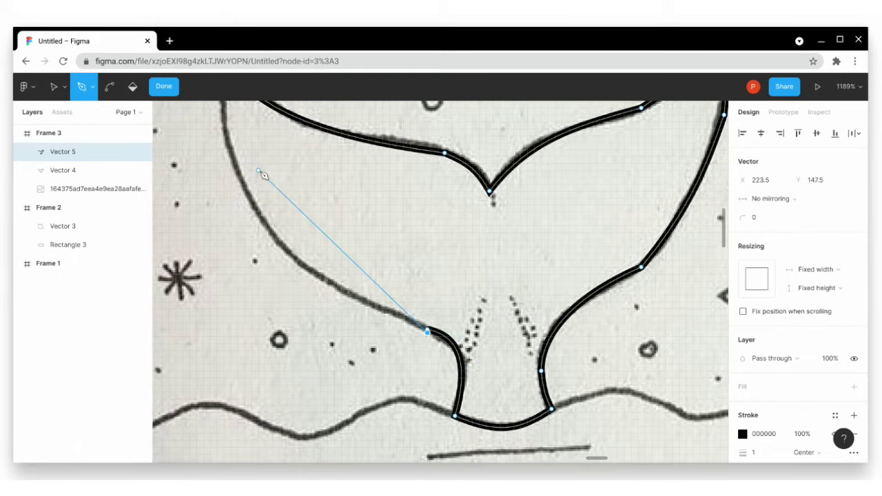
click(235, 167)
key(ctrl)
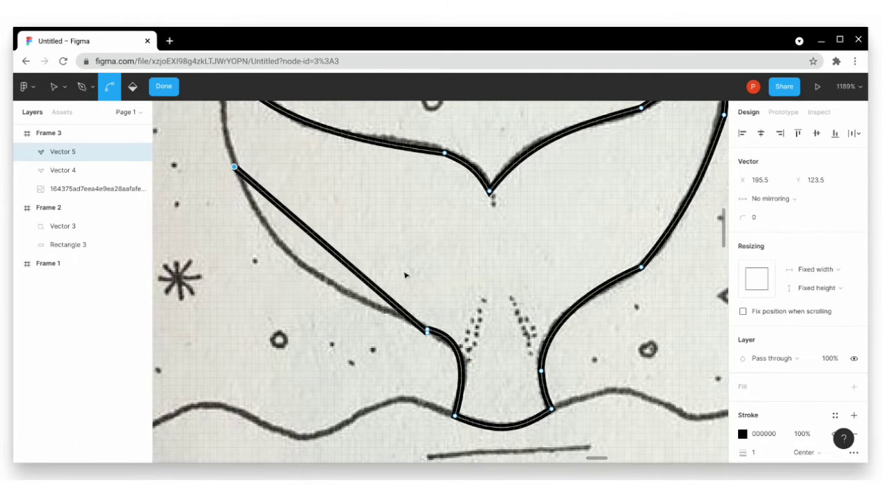
Bend the long left segment so it bows along the sketched left fluke
mouse_move(323, 244)
mouse_down()
mouse_move(348, 306)
mouse_move(387, 311)
mouse_up()
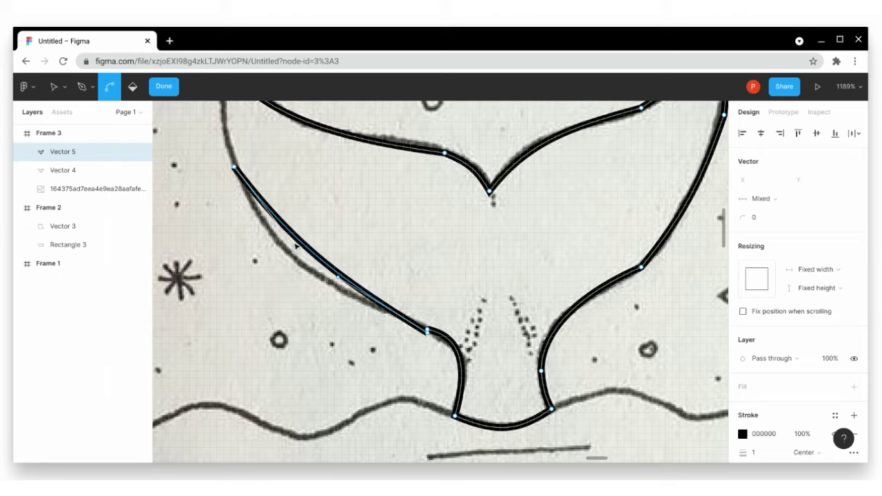
drag(295, 248, 269, 261)
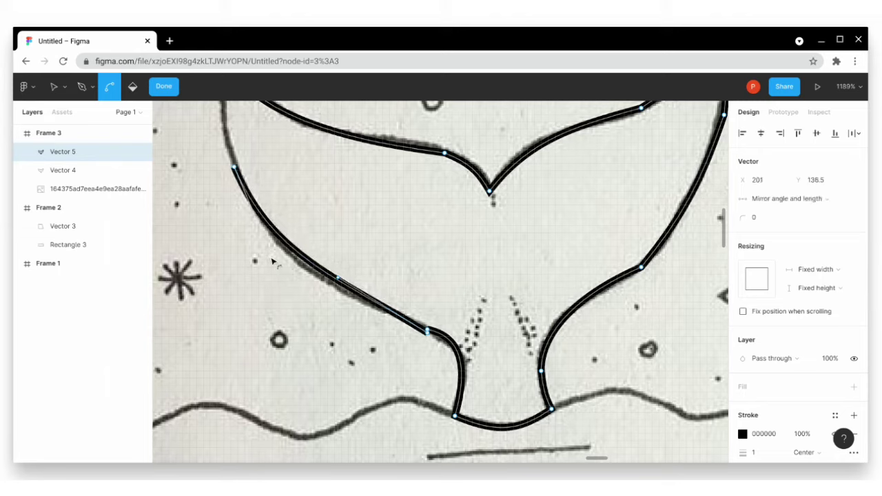
shift+click(423, 333)
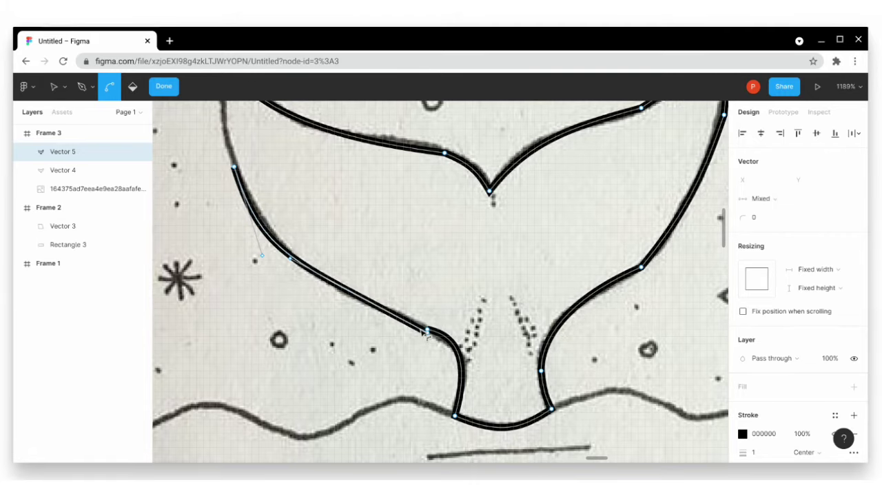
scroll(423, 333, up, 2)
scroll(423, 334, up, 2)
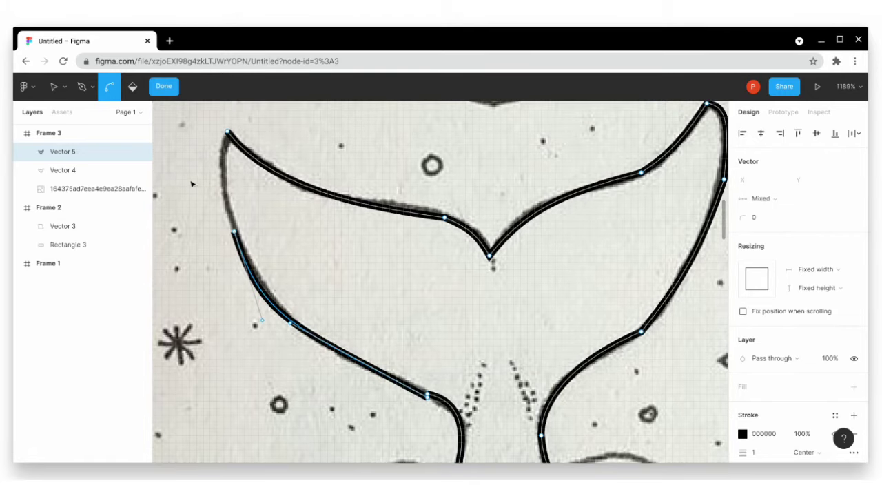
Close the outline at the tail's top-left tip, undoing an extra point on that edge
click(93, 88)
click(234, 232)
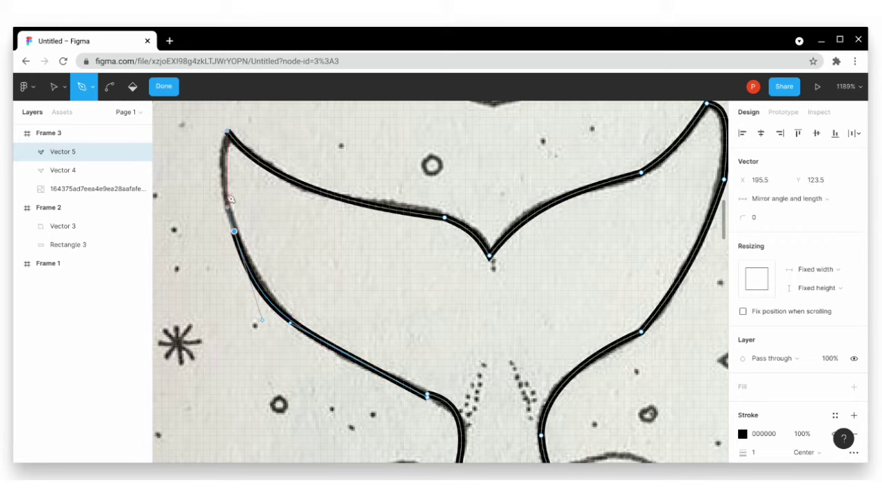
click(228, 132)
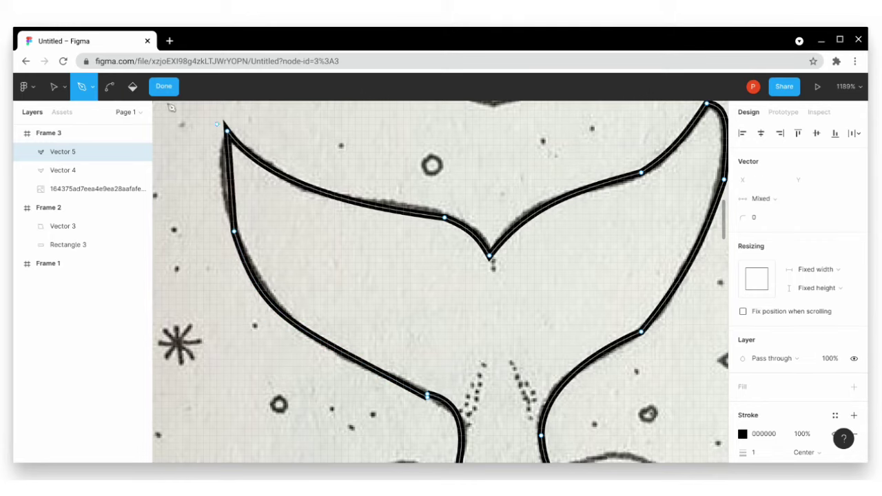
click(109, 86)
drag(231, 176, 223, 178)
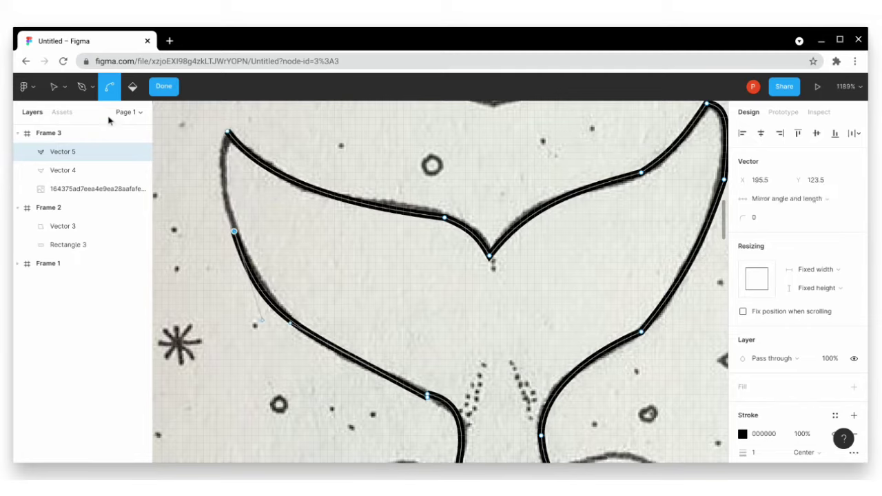
click(91, 99)
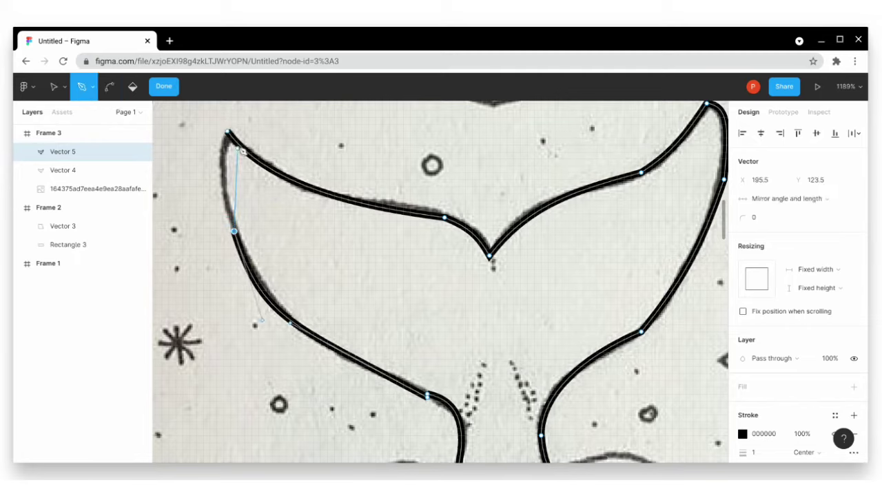
mouse_move(229, 134)
mouse_down()
mouse_move(234, 184)
mouse_move(225, 187)
mouse_up()
key(ctrl+z)
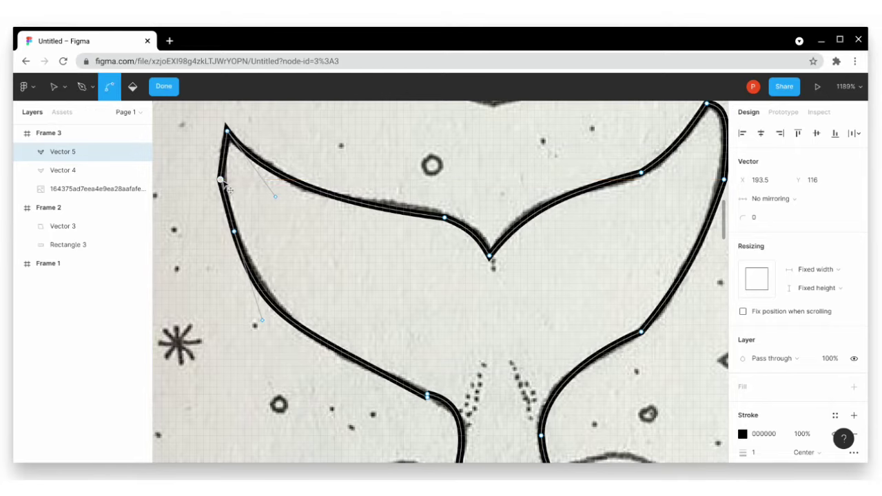
key(ctrl+z)
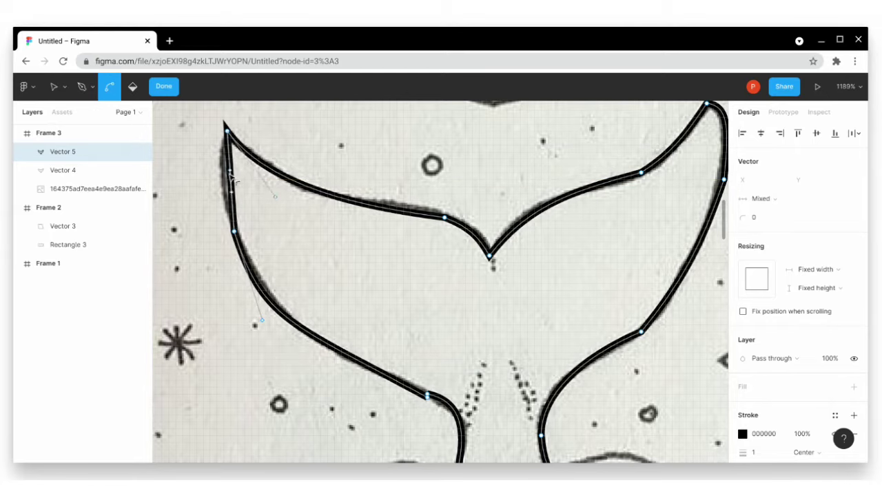
Fine-tune the top-left corner and left-edge curves, undoing stray bends
drag(226, 130, 218, 171)
drag(315, 156, 297, 183)
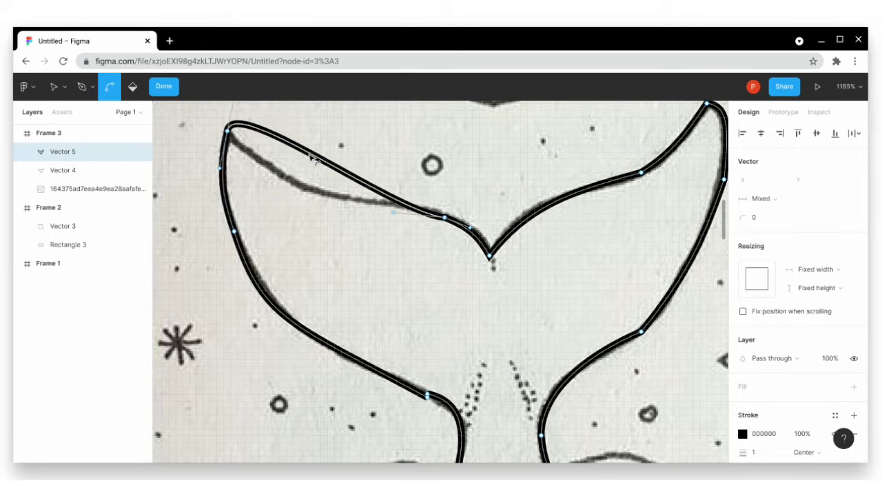
key(ctrl+z)
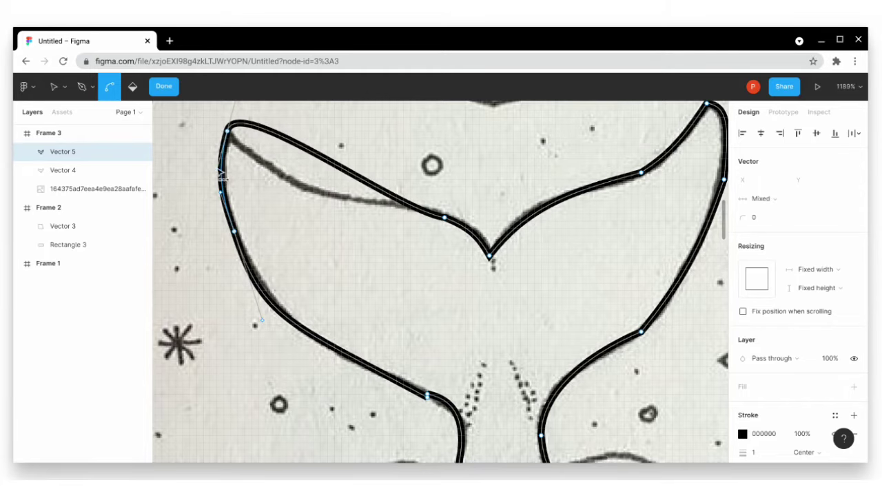
key(ctrl+z)
drag(236, 185, 231, 185)
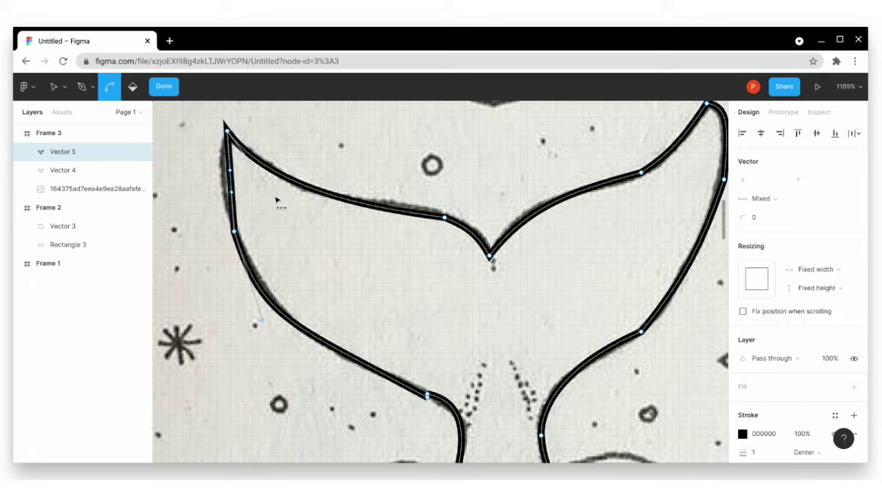
key(ctrl+z)
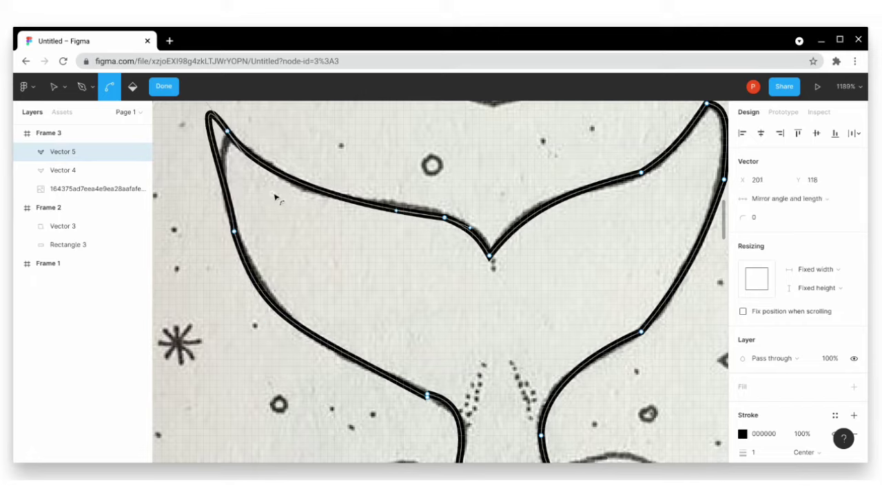
key(ctrl+z)
key(ctrl+z)
drag(233, 193, 228, 200)
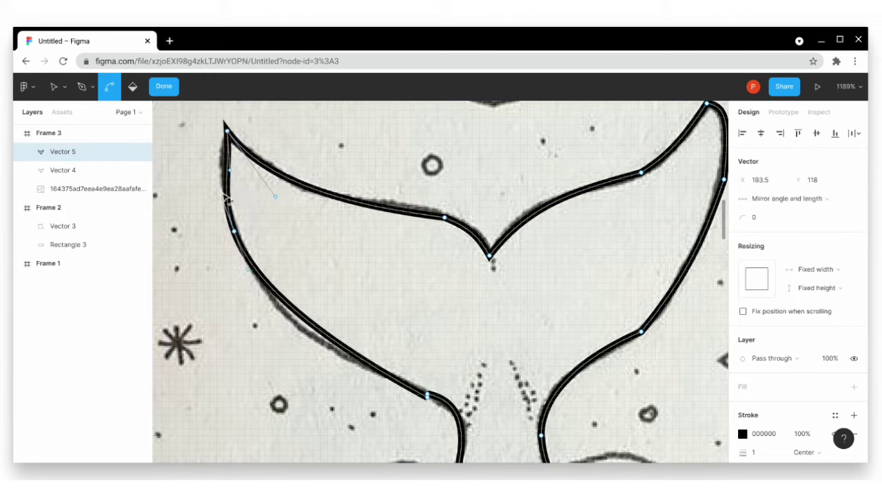
drag(312, 338, 310, 333)
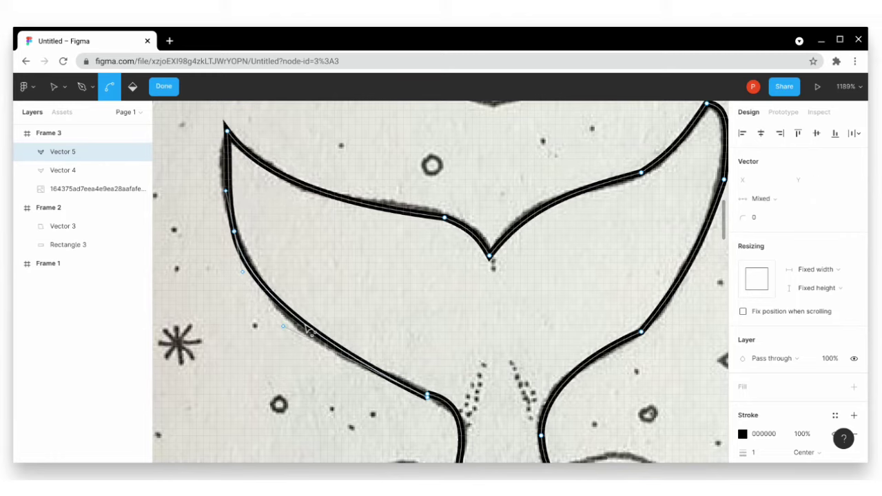
scroll(310, 332, down, 3)
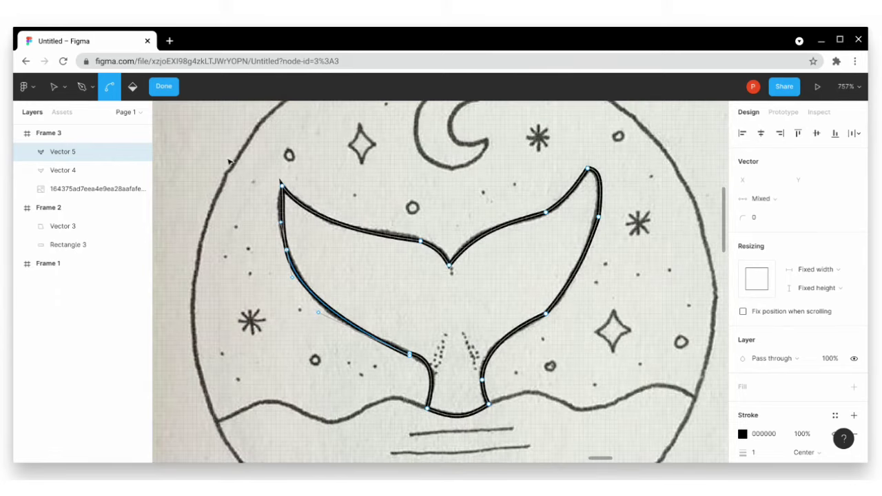
Fill the traced tail shape with the paint bucket and finish editing its points
click(132, 88)
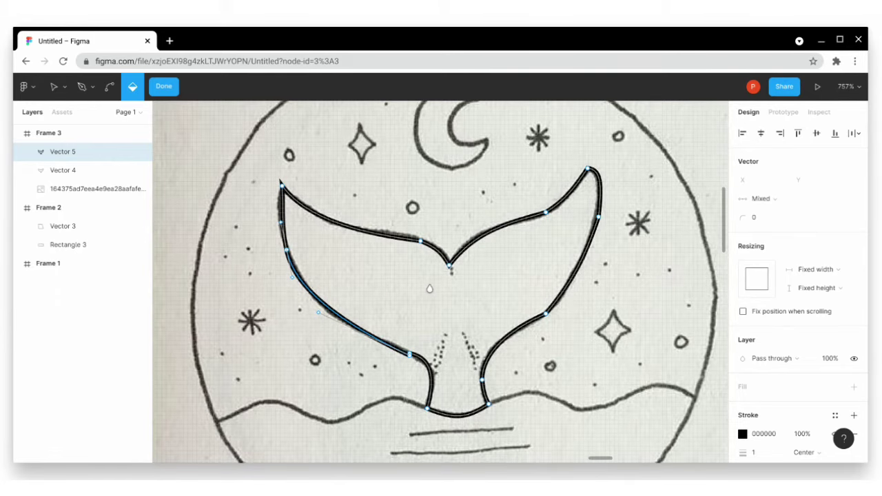
scroll(428, 288, up, 2)
scroll(429, 296, up, 1)
scroll(429, 323, up, 1)
scroll(429, 351, up, 1)
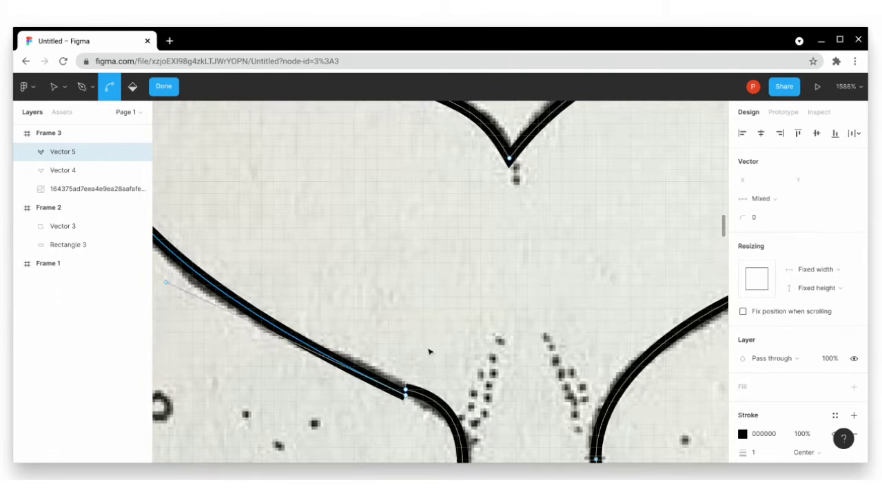
scroll(428, 352, up, 3)
scroll(429, 351, down, 1)
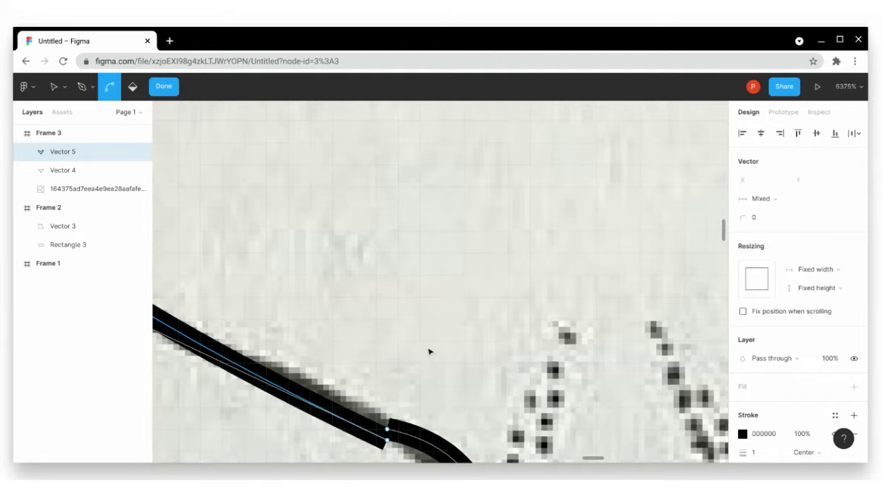
click(79, 90)
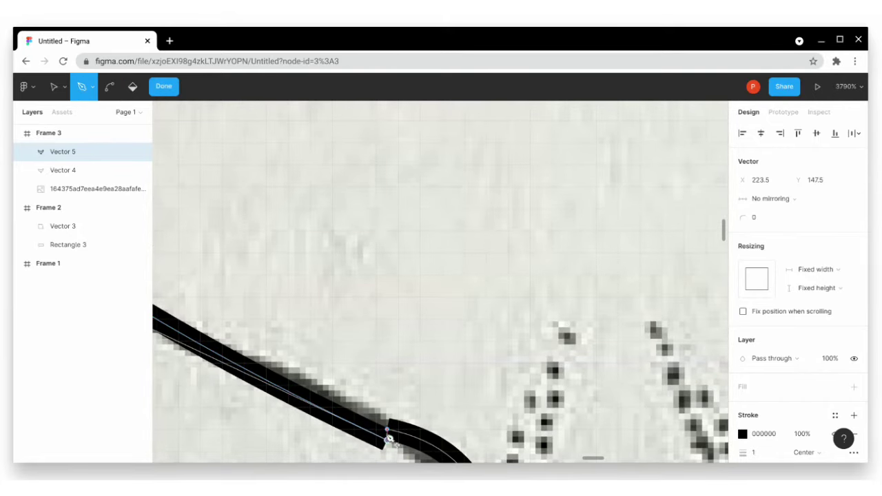
scroll(409, 369, down, 2)
scroll(263, 212, down, 2)
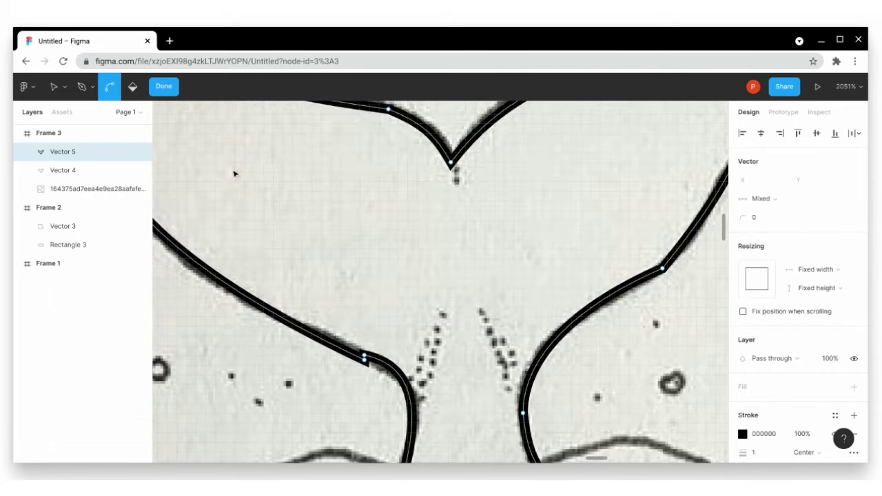
click(305, 201)
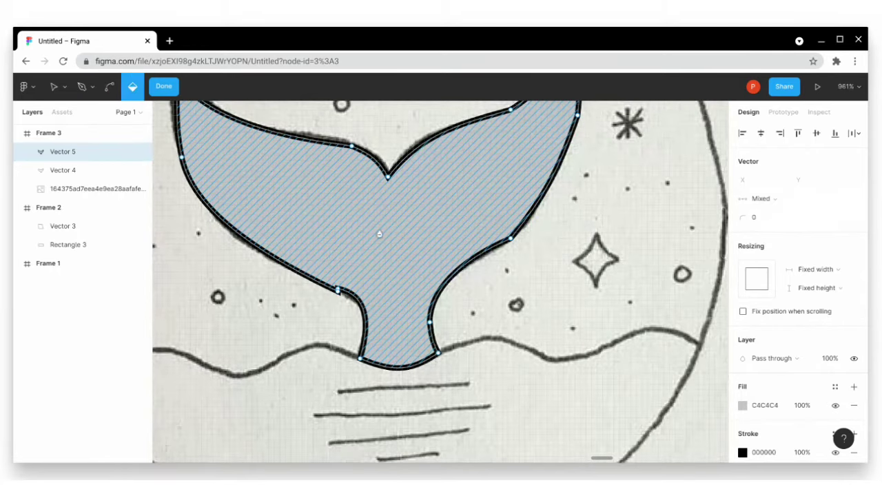
click(63, 88)
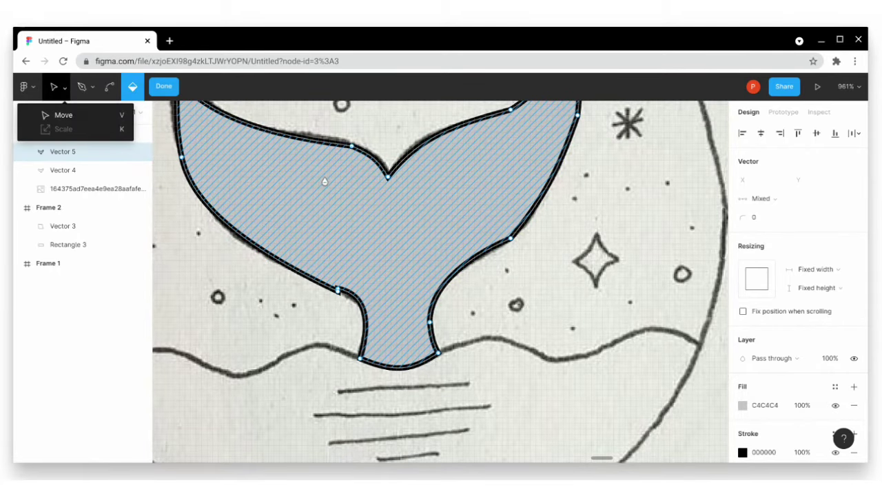
click(64, 90)
Remove the tail's stroke and move it just below the grey tail, Vector 4
click(155, 87)
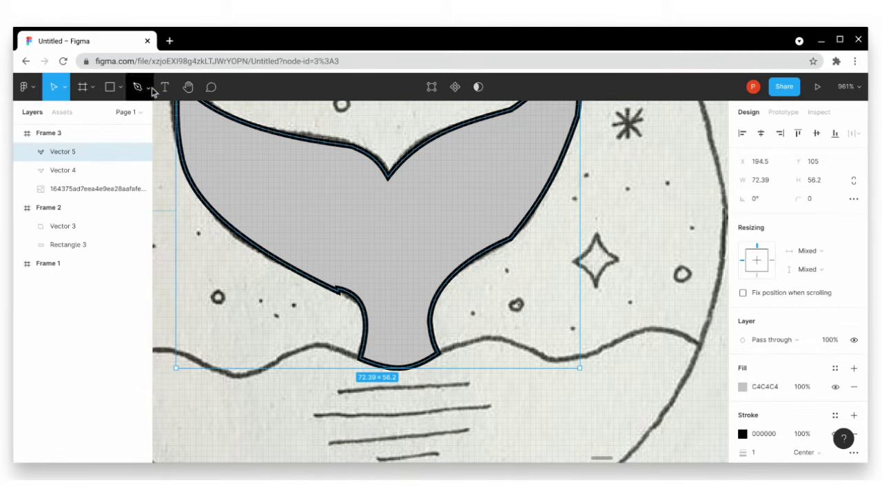
mouse_move(381, 207)
mouse_down()
mouse_move(501, 225)
mouse_move(625, 223)
mouse_up()
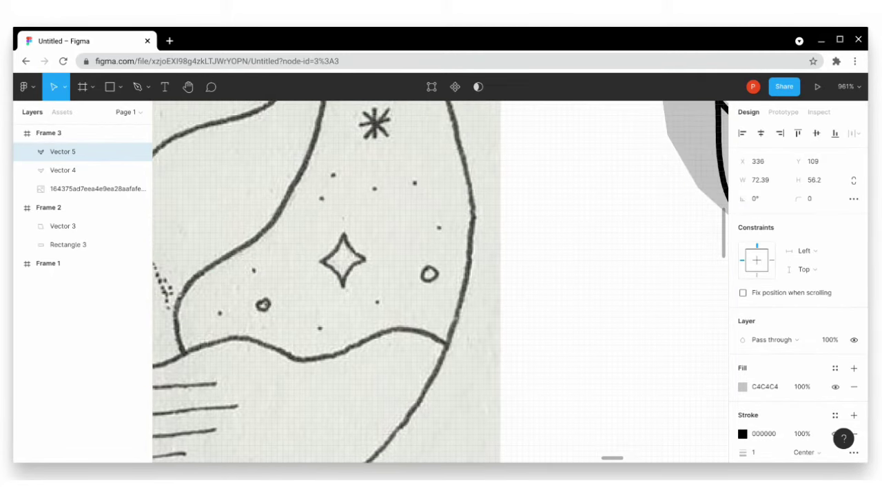
scroll(625, 224, down, 5)
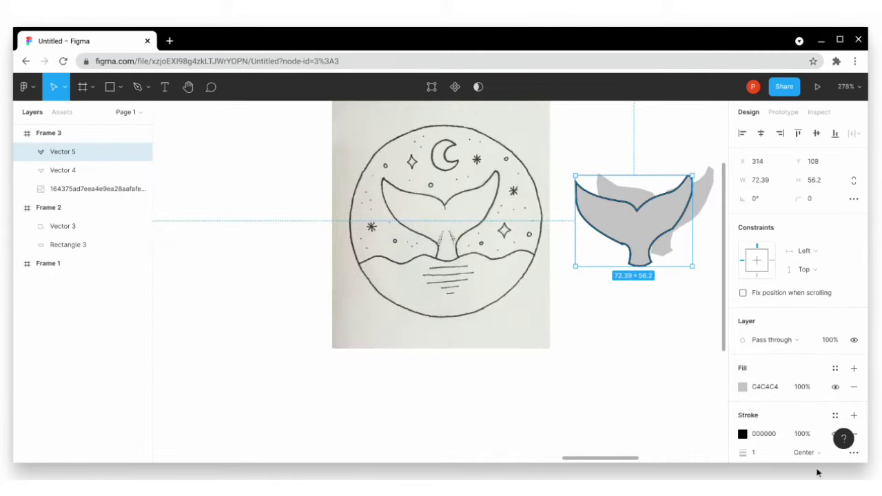
scroll(840, 413, down, 2)
click(853, 383)
mouse_move(620, 238)
mouse_down()
mouse_move(695, 235)
mouse_move(663, 232)
mouse_move(553, 358)
mouse_up()
Set the lower tail's fill colour to solid black, 000000
scroll(663, 232, up, 4)
click(568, 388)
scroll(640, 276, down, 2)
scroll(586, 272, down, 2)
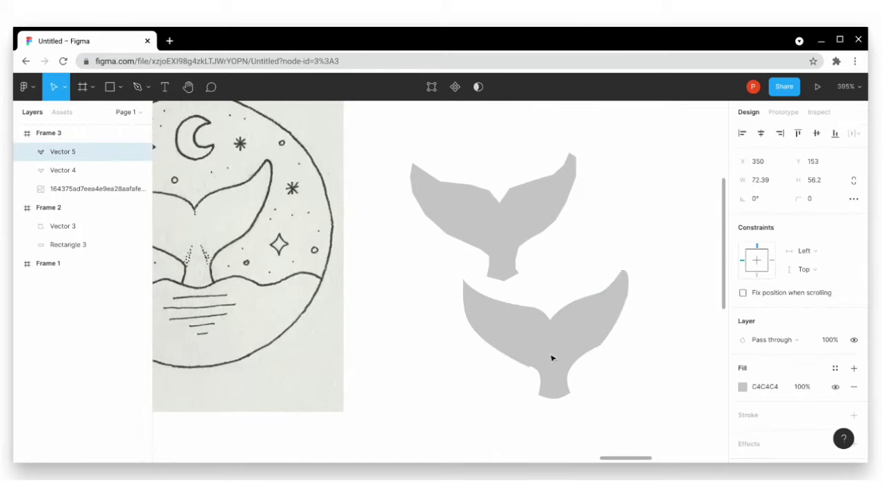
scroll(552, 357, down, 1)
click(526, 255)
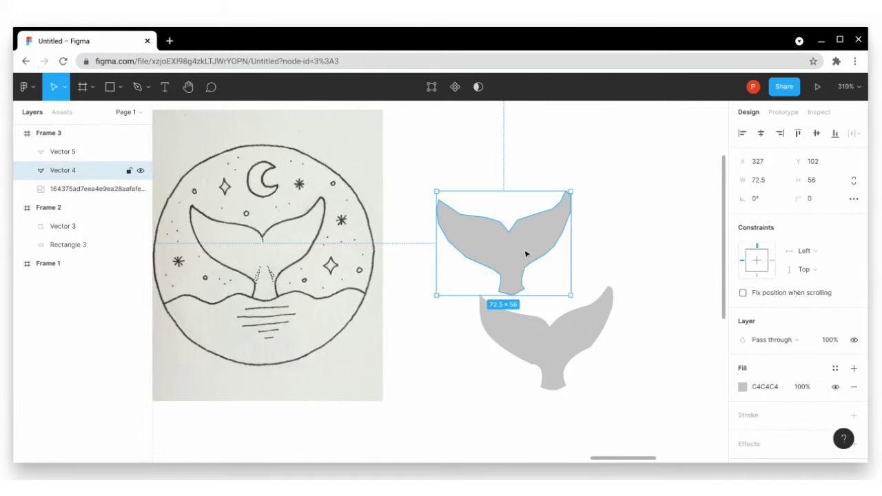
click(662, 245)
click(555, 338)
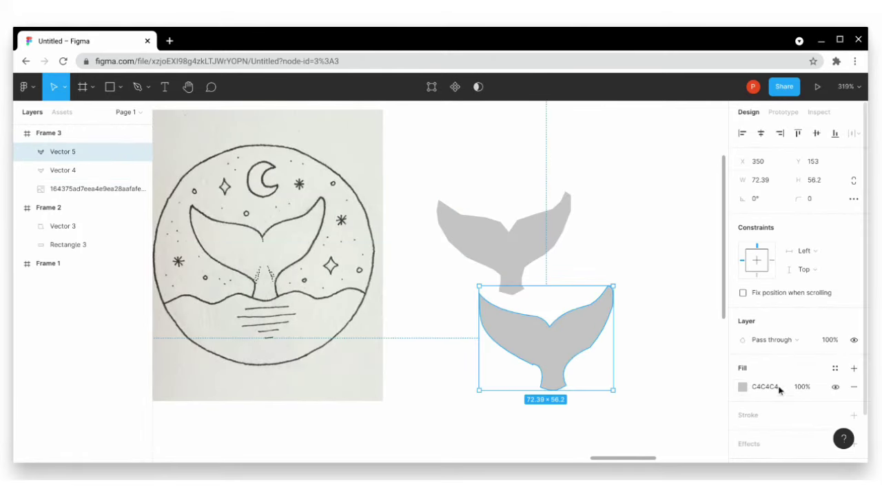
click(742, 387)
drag(654, 273, 473, 447)
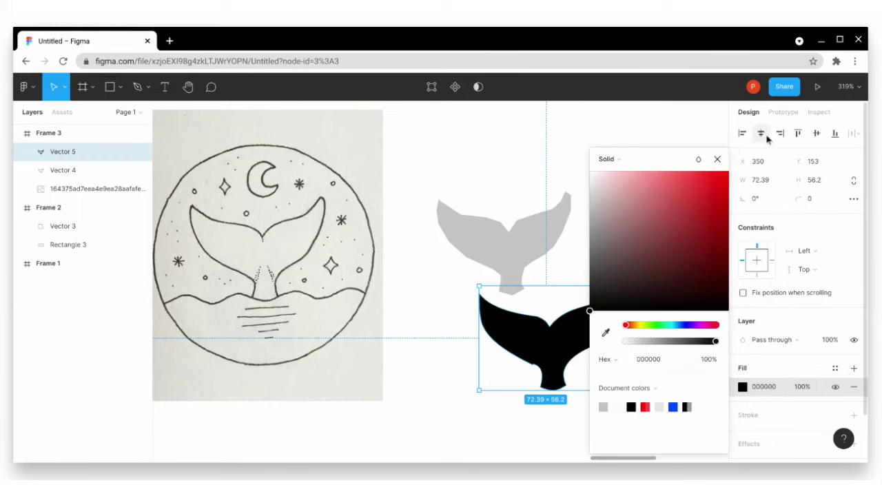
Adjust the anchor and handles at the left fin's inner corner to smooth the curve
click(620, 246)
scroll(524, 399, up, 5)
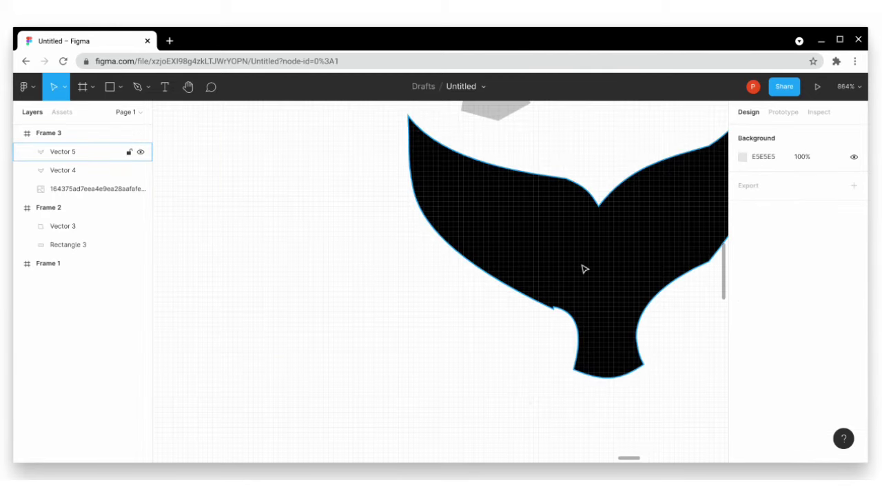
double_click(554, 314)
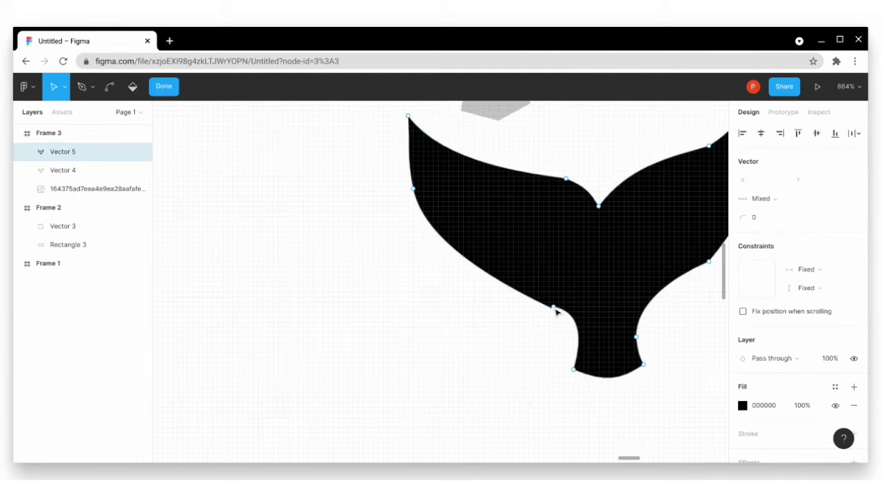
click(554, 306)
drag(555, 307, 555, 309)
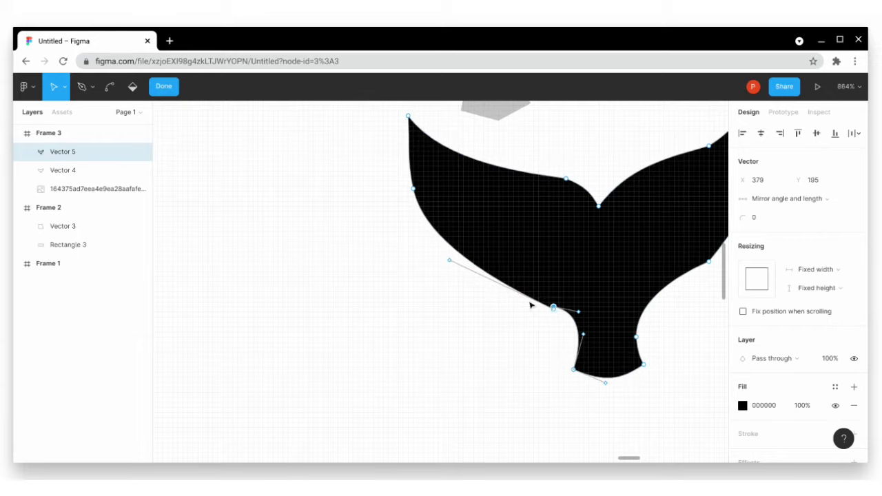
click(452, 265)
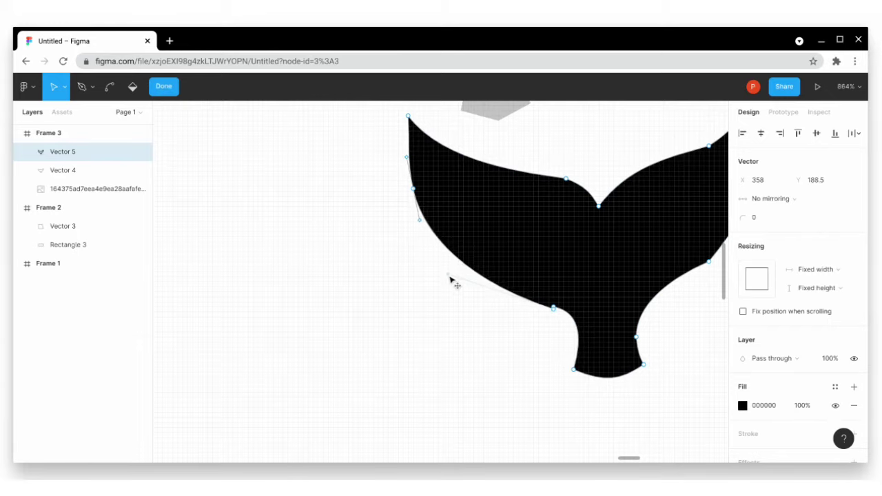
click(563, 312)
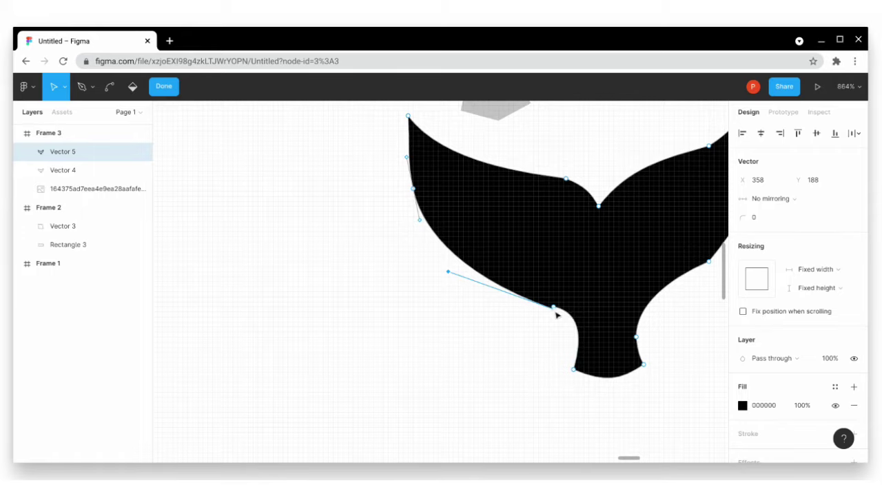
click(554, 308)
drag(558, 310, 561, 309)
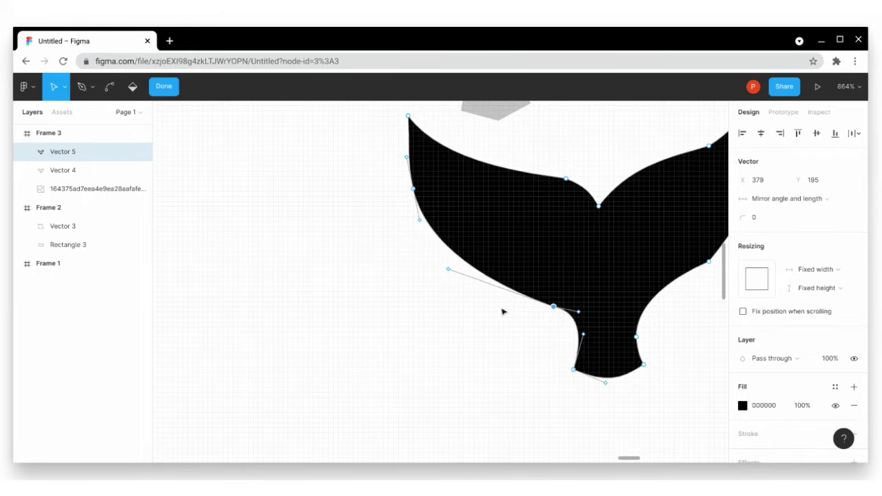
click(174, 88)
click(343, 288)
Move the black tail onto the sketched whale tail inside the circle, undoing an extra drag
scroll(344, 288, down, 5)
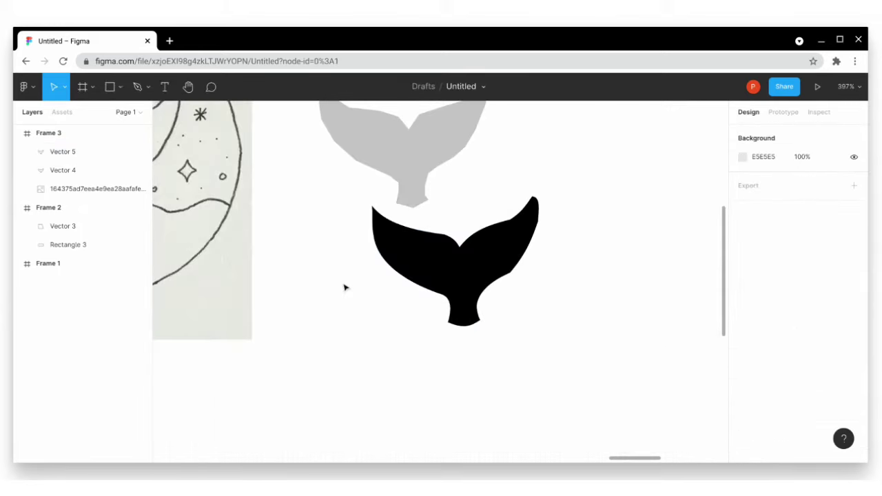
scroll(599, 310, up, 2)
scroll(585, 297, up, 1)
drag(456, 311, 609, 211)
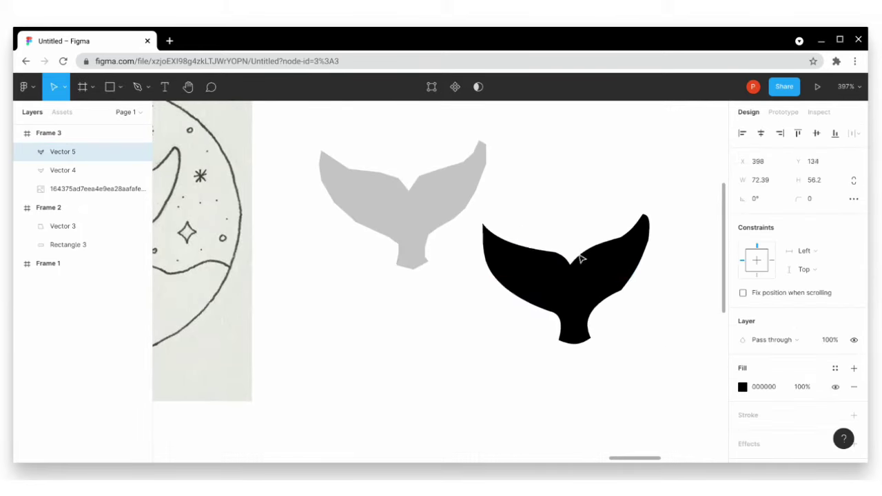
mouse_move(658, 461)
mouse_down()
mouse_move(585, 460)
mouse_move(693, 465)
mouse_up()
key(ctrl+z)
scroll(303, 216, left, 3)
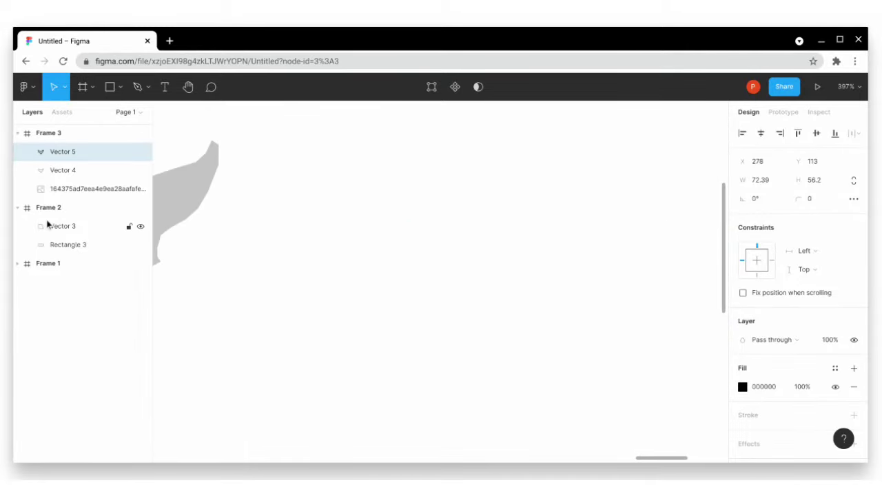
scroll(297, 217, left, 3)
scroll(286, 219, left, 4)
scroll(271, 222, left, 3)
Lay the black Vector 5 tail over the sketched tail to compare the fit
drag(271, 222, 358, 205)
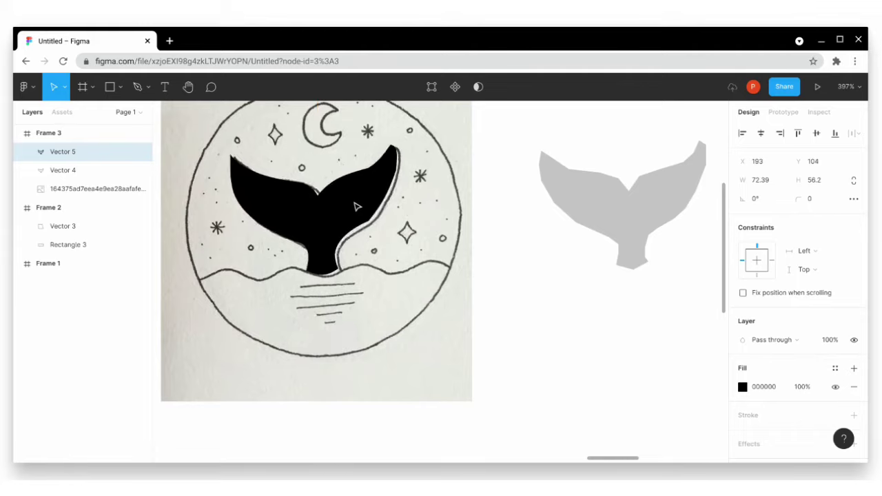
drag(357, 204, 357, 204)
drag(357, 206, 592, 282)
scroll(338, 200, up, 10)
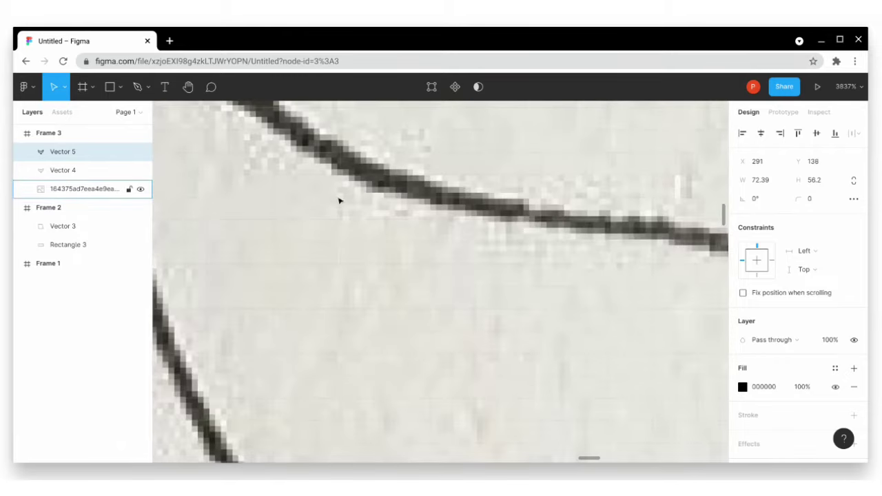
scroll(338, 200, down, 5)
scroll(354, 190, down, 5)
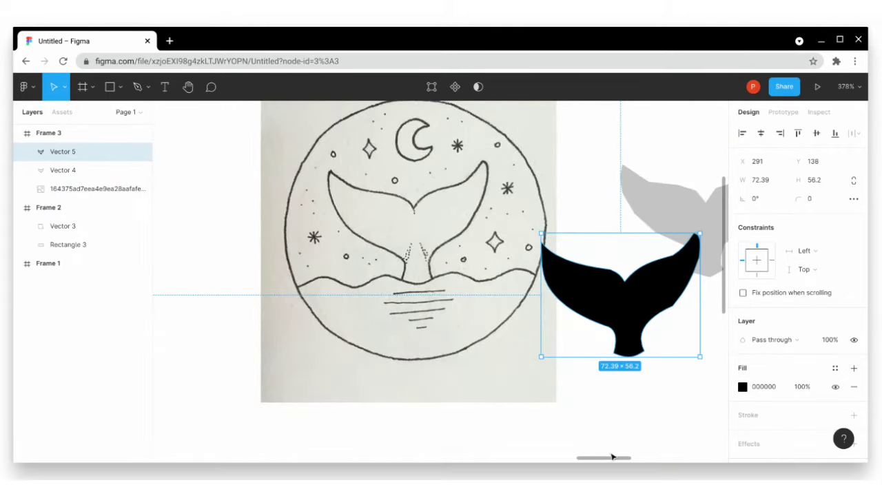
drag(612, 457, 659, 457)
Move the black tail back just below the grey tail, at X 329, Y 139
click(345, 321)
drag(197, 295, 492, 302)
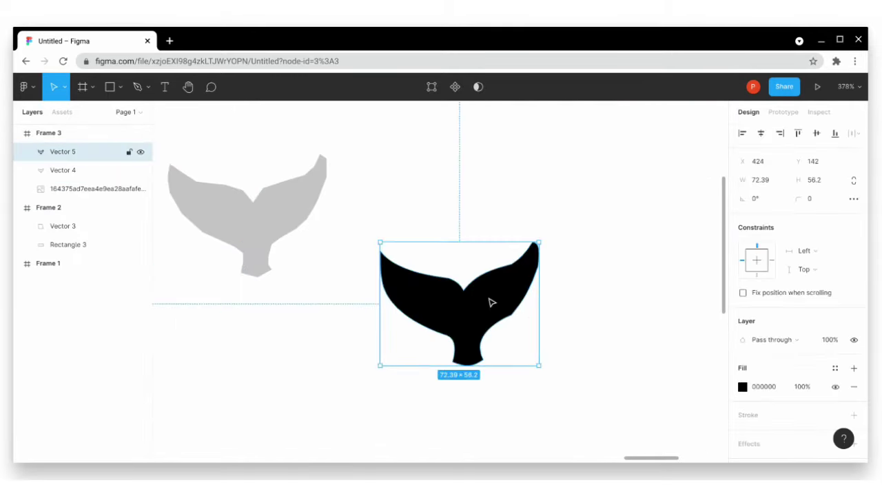
scroll(491, 302, up, 4)
scroll(490, 301, up, 4)
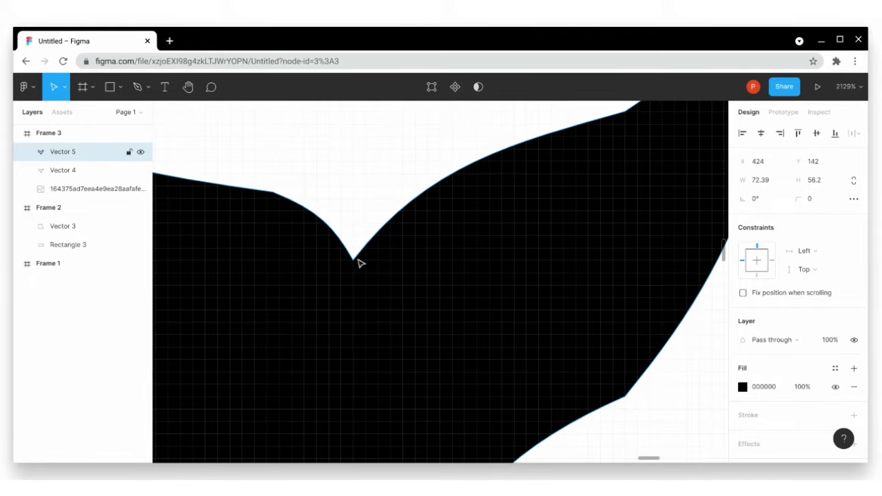
scroll(516, 232, down, 2)
scroll(516, 232, down, 2)
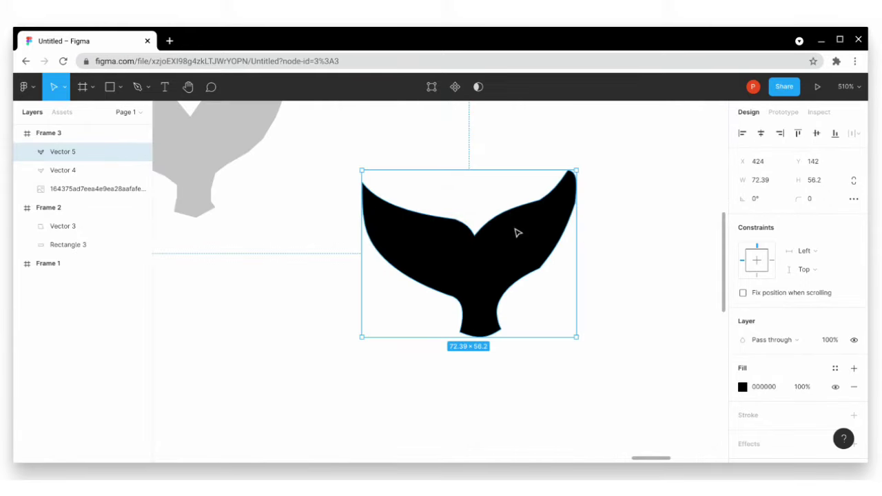
click(617, 238)
scroll(558, 253, up, 3)
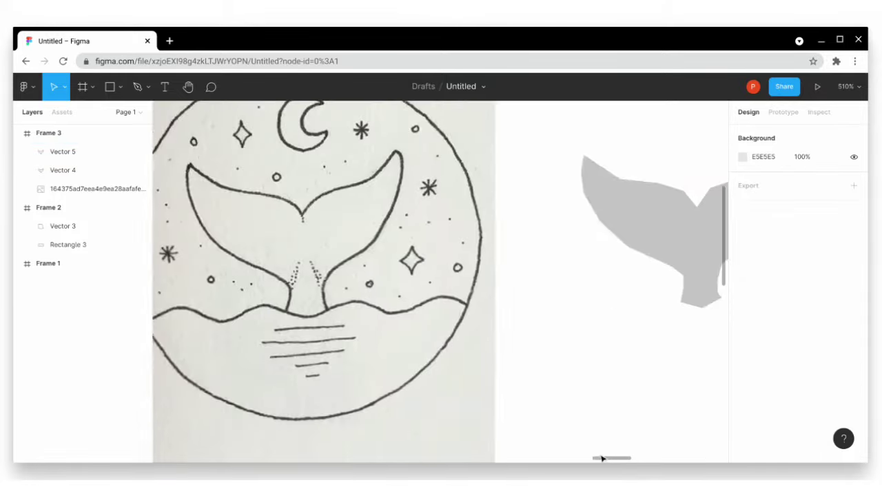
drag(637, 455, 641, 458)
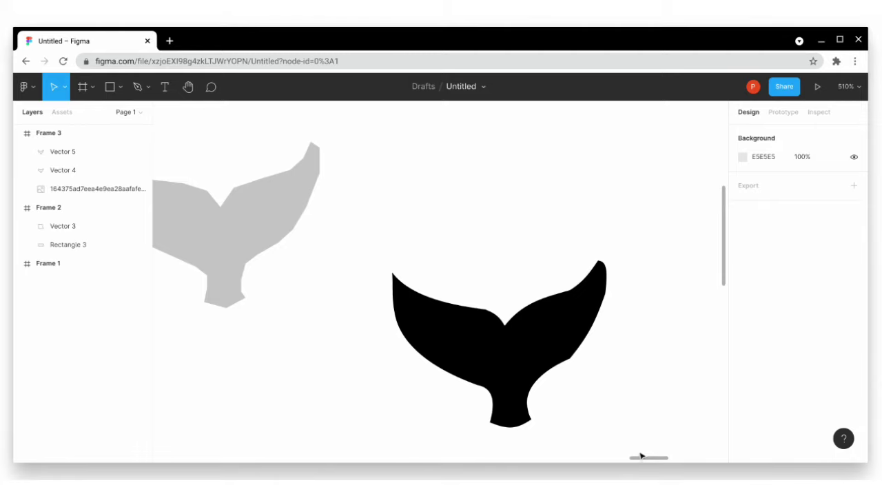
drag(641, 456, 626, 449)
mouse_move(693, 344)
mouse_down()
mouse_move(531, 315)
mouse_move(432, 341)
mouse_move(412, 337)
mouse_up()
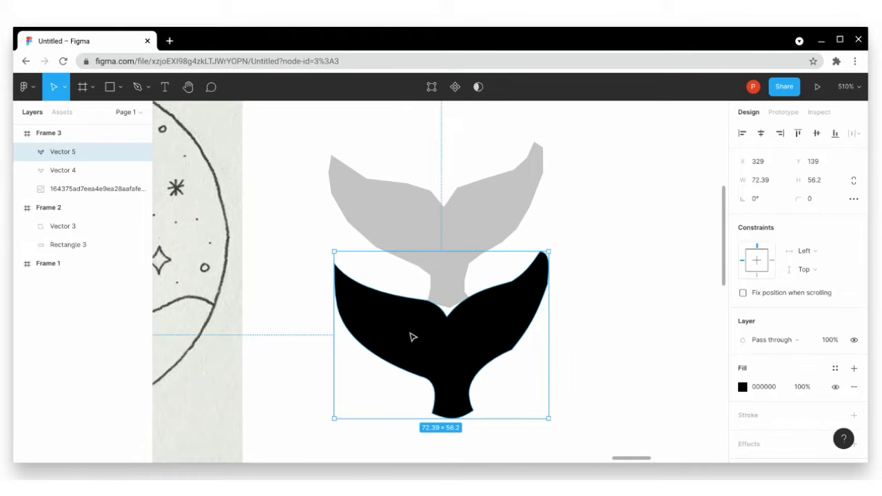
Resize Frame 3 from its left and right edges to 412 wide
key(shift+1)
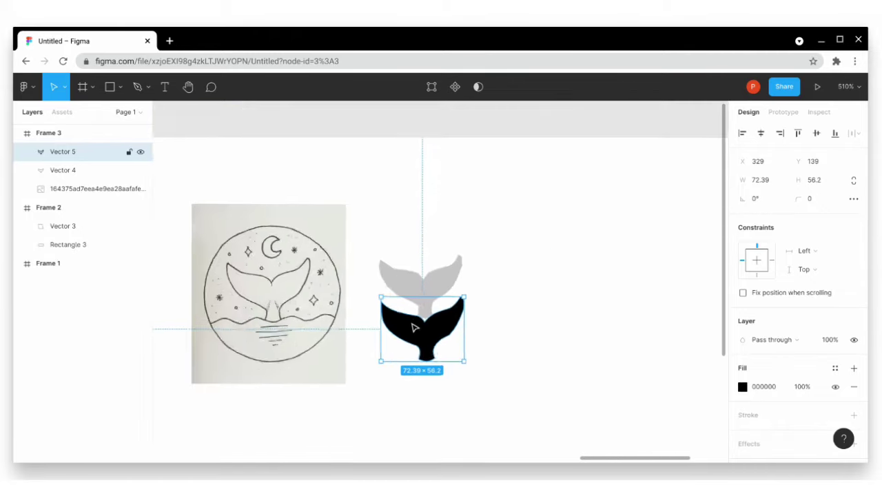
click(654, 283)
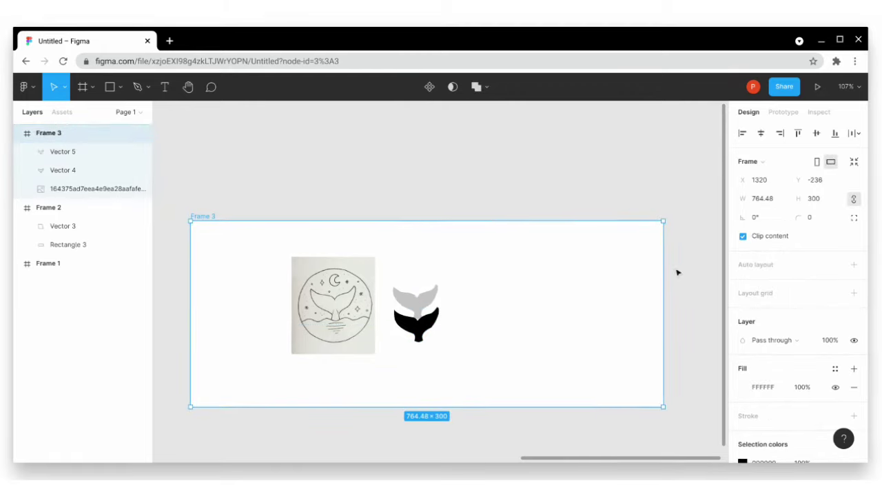
drag(664, 292, 490, 293)
drag(187, 262, 259, 271)
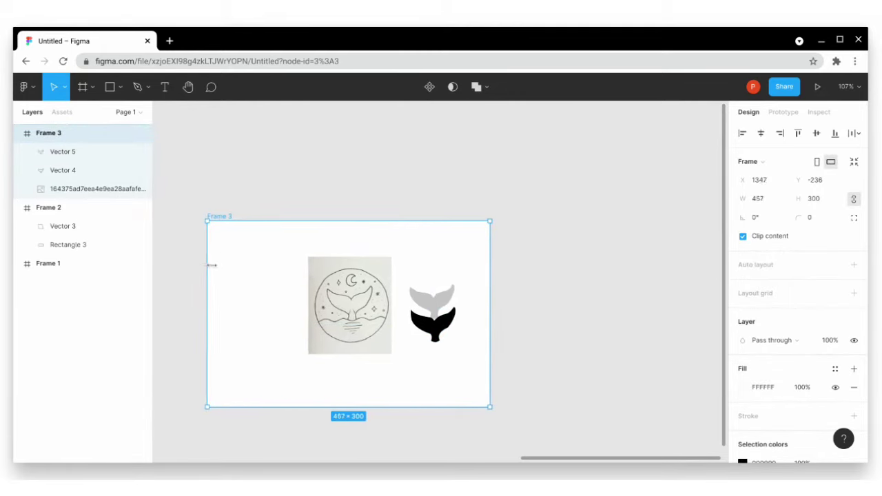
drag(490, 288, 517, 288)
Move Frame 3 up and to the left, out of the way
mouse_move(449, 257)
mouse_down()
mouse_move(356, 221)
mouse_move(343, 194)
mouse_up()
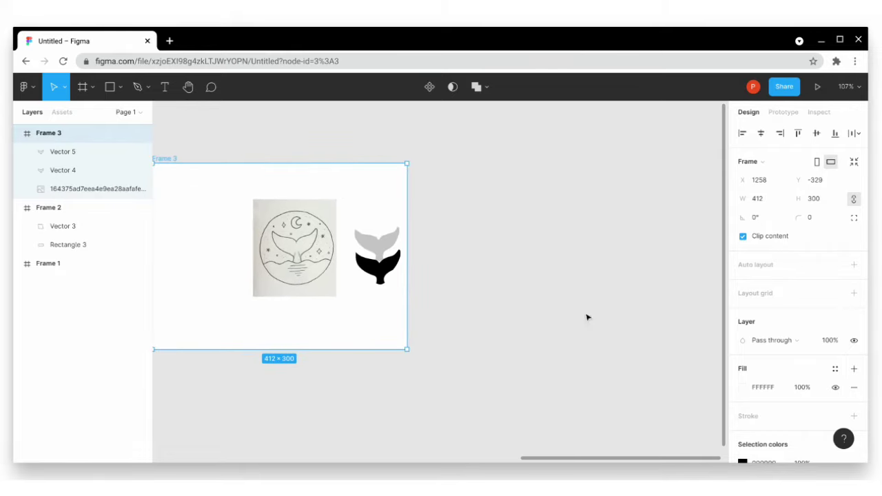
drag(653, 459, 545, 456)
mouse_move(462, 223)
mouse_down()
mouse_move(403, 167)
mouse_move(241, 84)
mouse_up()
scroll(579, 348, down, 3)
click(581, 353)
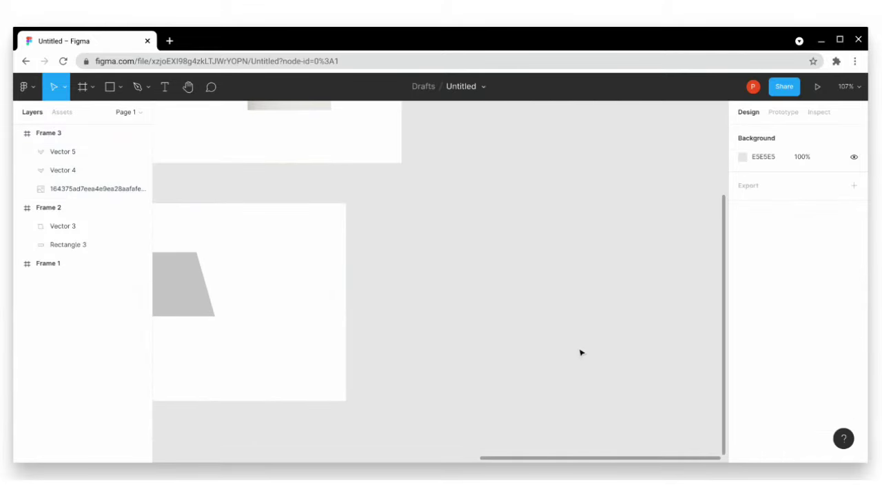
Draw a new empty Frame 4 on the canvas
drag(585, 466, 644, 457)
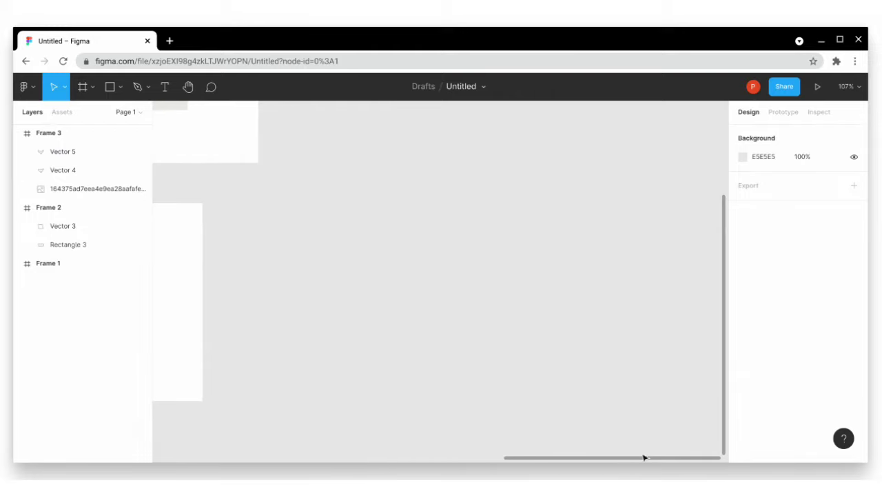
click(83, 87)
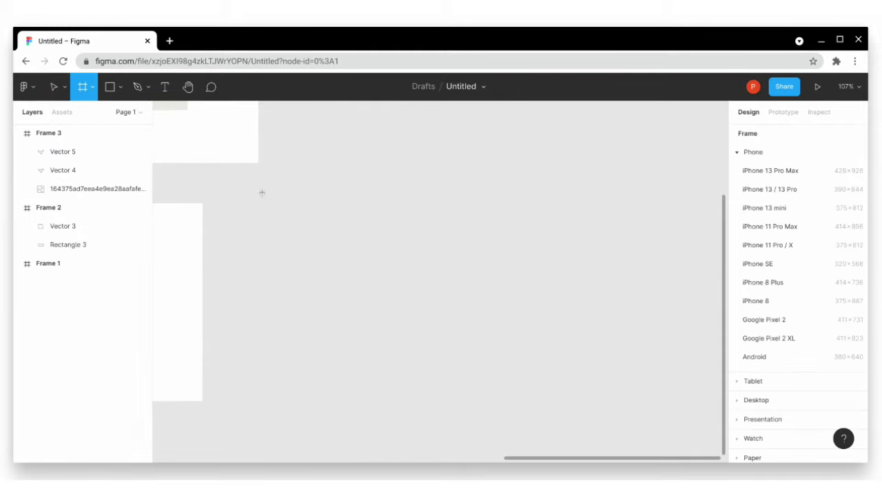
drag(287, 195, 673, 369)
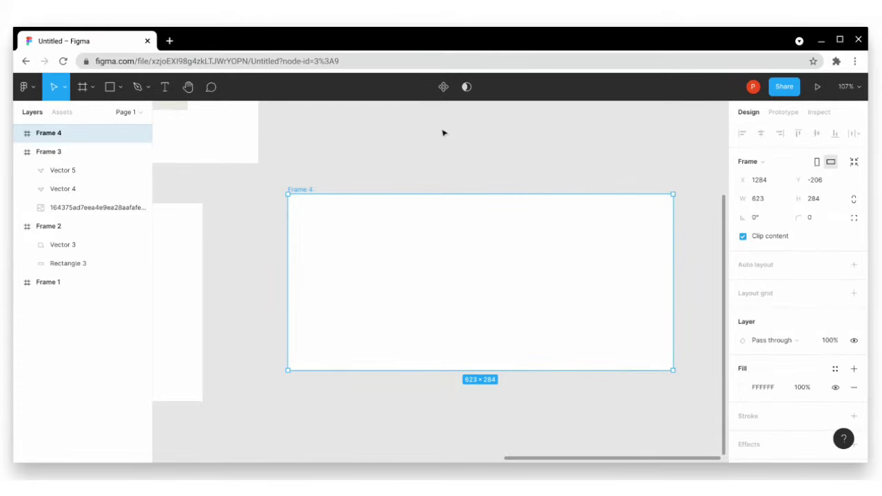
click(443, 133)
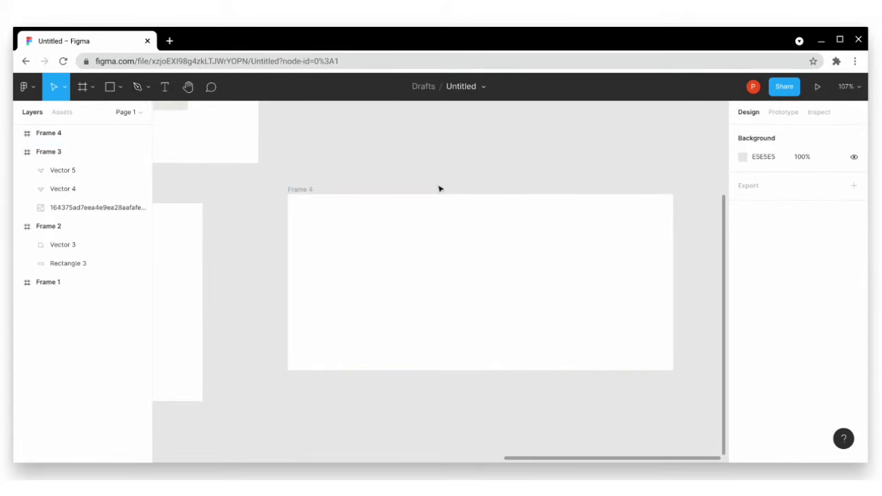
Draw a short line at Frame 4's top-right and duplicate it into three stacked bars
key(l)
ctrl+scroll(646, 266, up, 2)
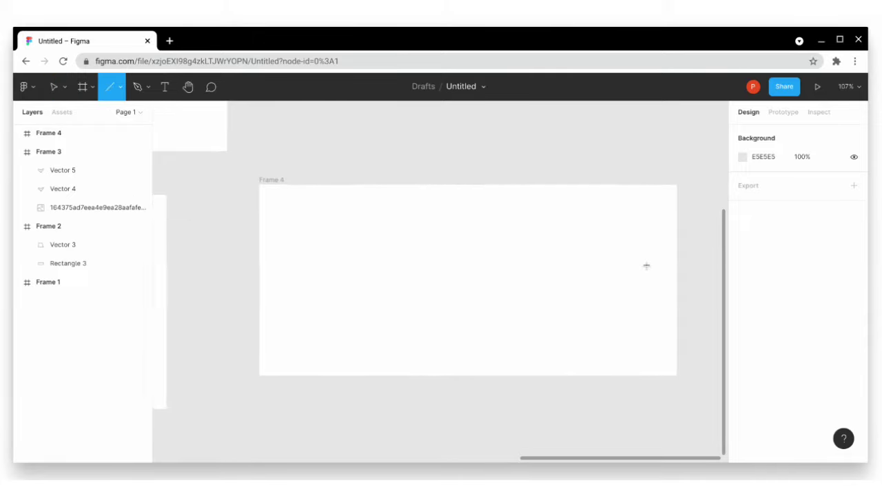
ctrl+scroll(646, 266, up, 3)
ctrl+scroll(620, 248, up, 2)
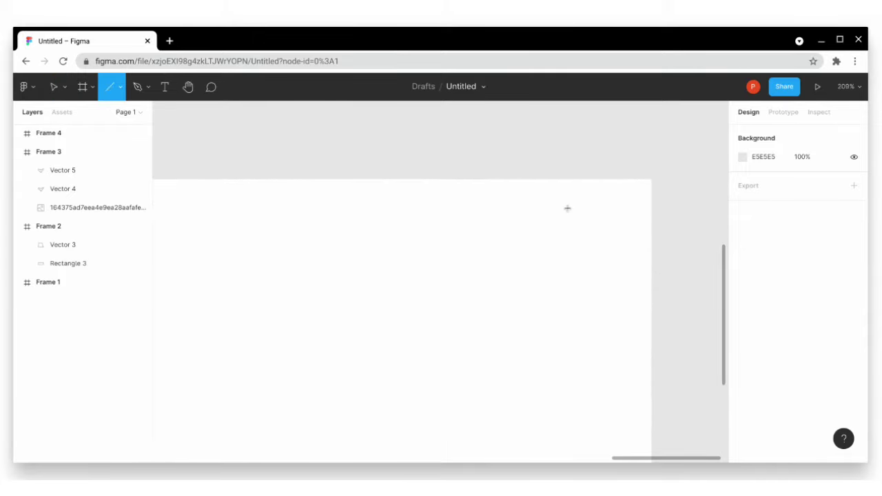
drag(559, 215, 591, 215)
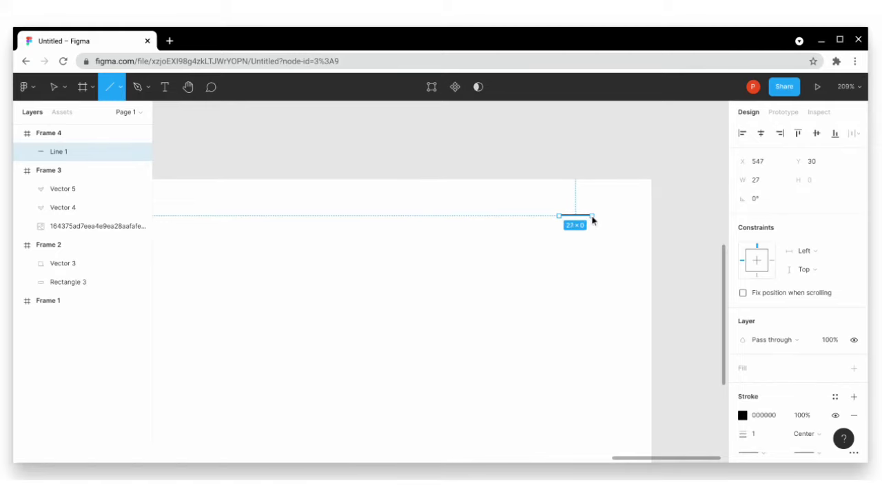
click(578, 216)
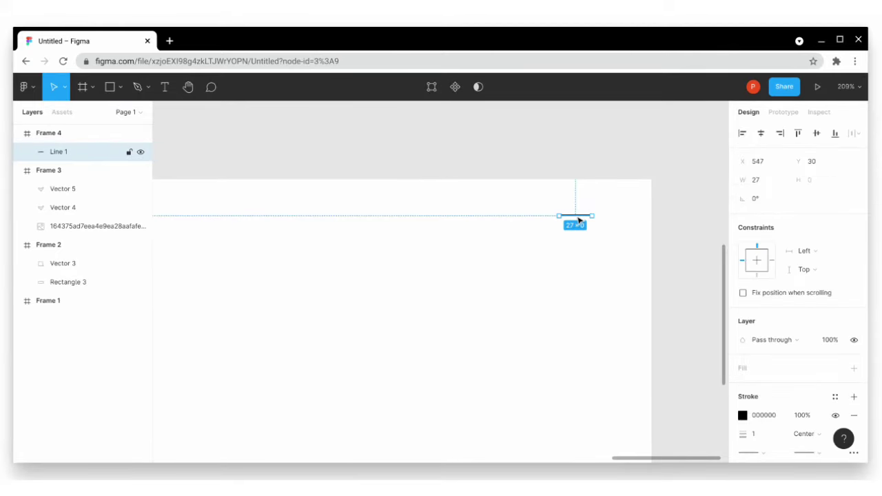
key(ctrl+d)
drag(579, 219, 579, 226)
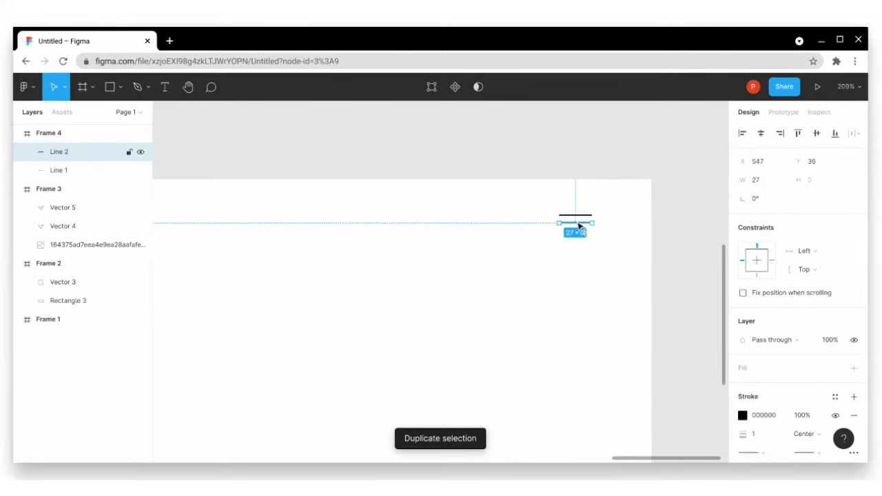
key(ctrl+d)
click(561, 260)
scroll(561, 260, down, 3)
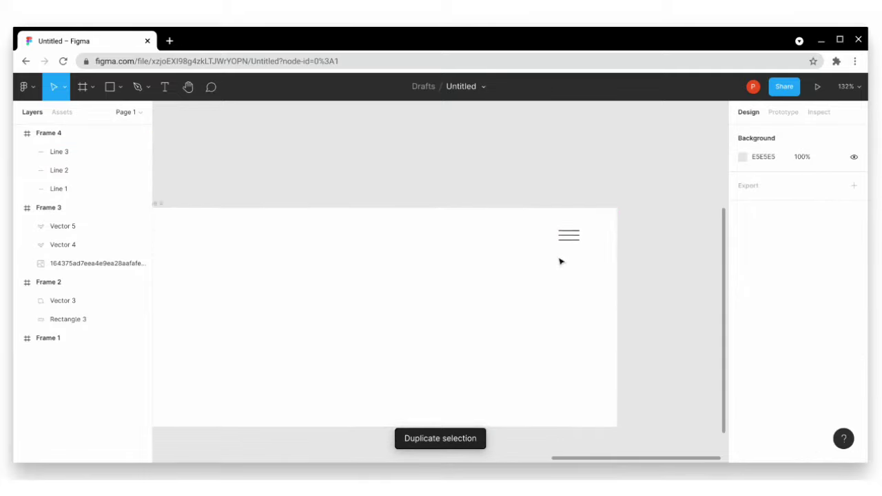
drag(661, 458, 656, 456)
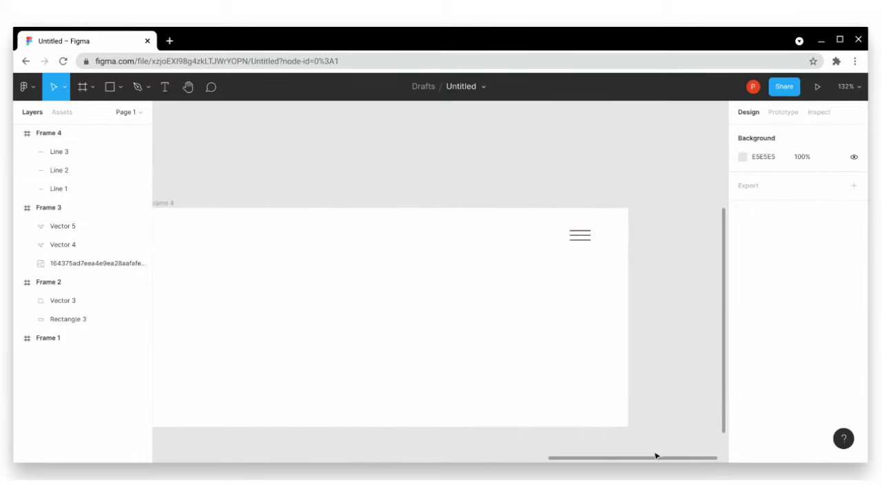
scroll(650, 429, down, 3)
Draw Frame 5 at Frame 4's height and fill it black (000000)
click(91, 88)
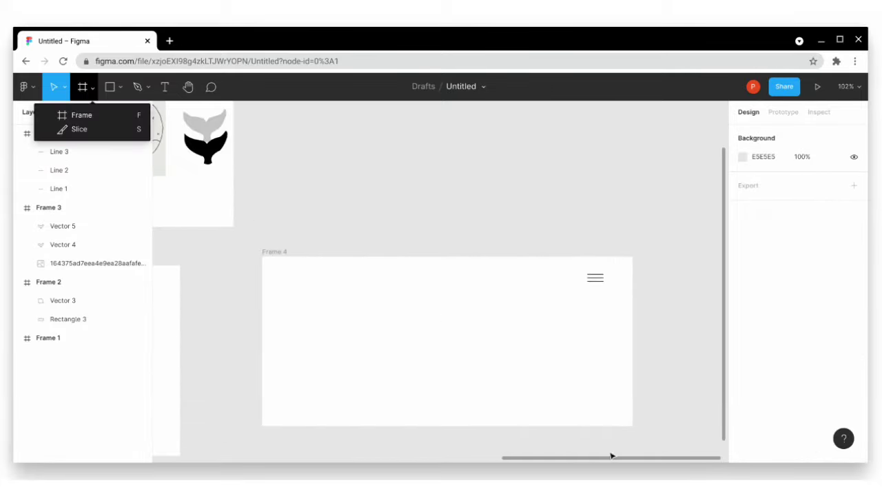
click(82, 115)
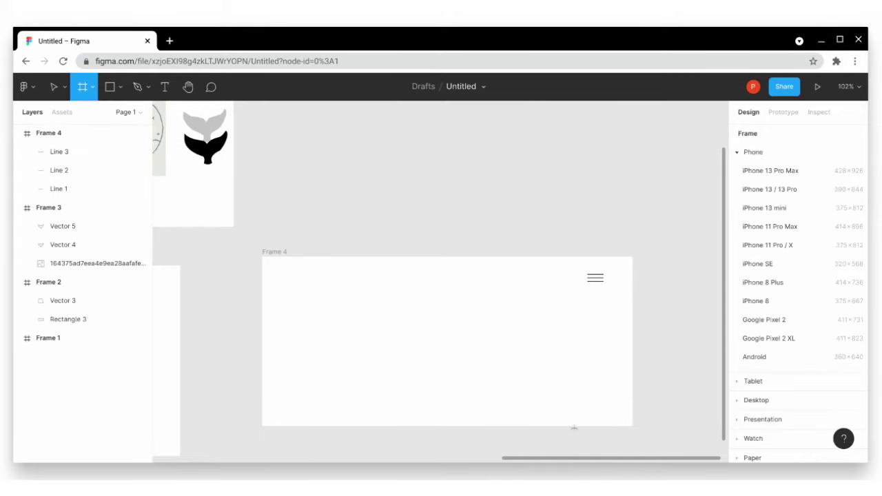
drag(657, 268, 656, 422)
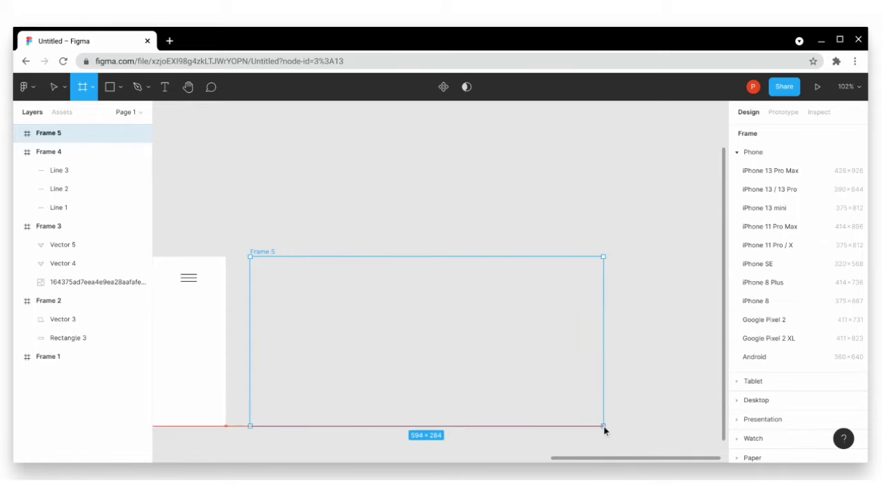
drag(656, 422, 604, 426)
click(648, 340)
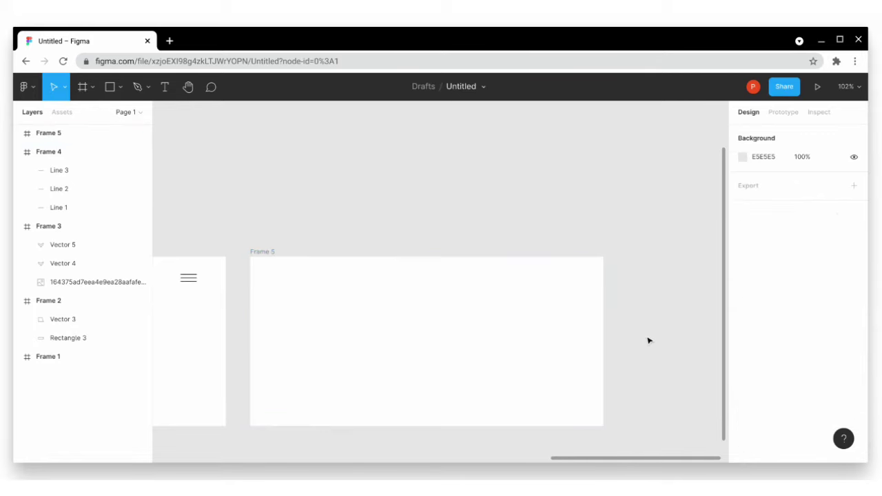
click(280, 269)
click(743, 388)
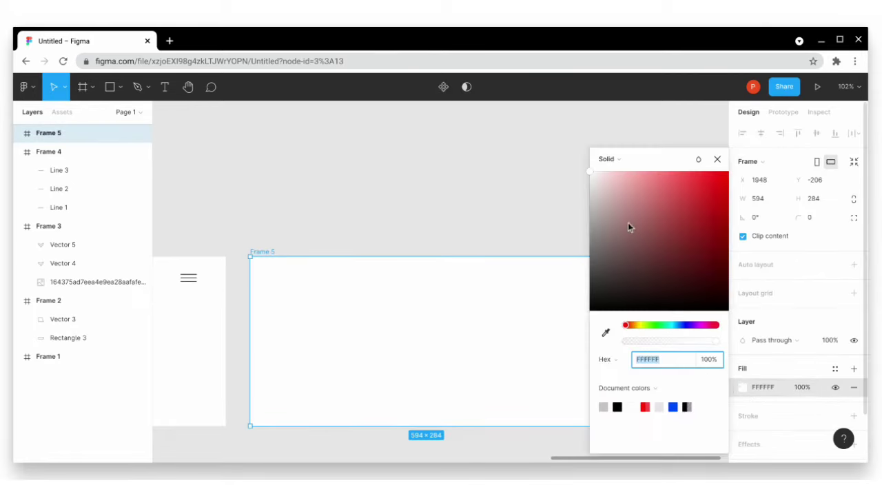
drag(628, 222, 498, 412)
click(717, 159)
click(498, 204)
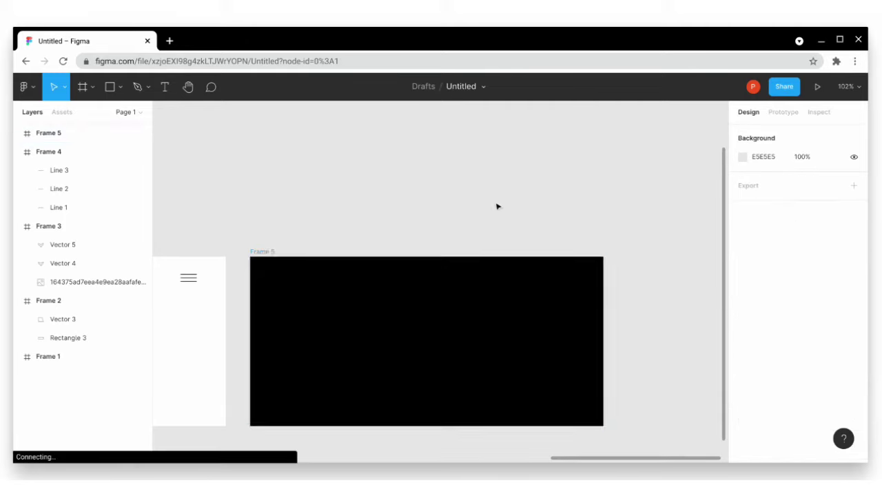
Draw a white (FFFFFF) diagonal line and a copy rotated 45° to form an X
key(l)
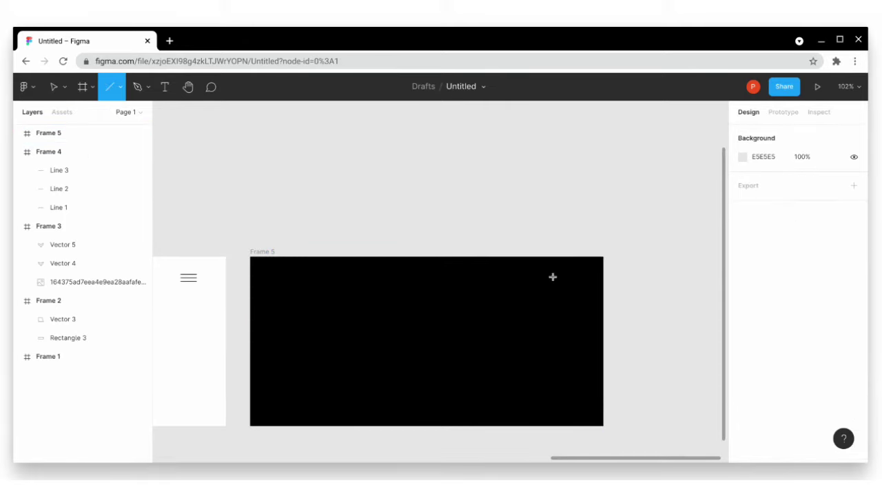
drag(552, 277, 567, 292)
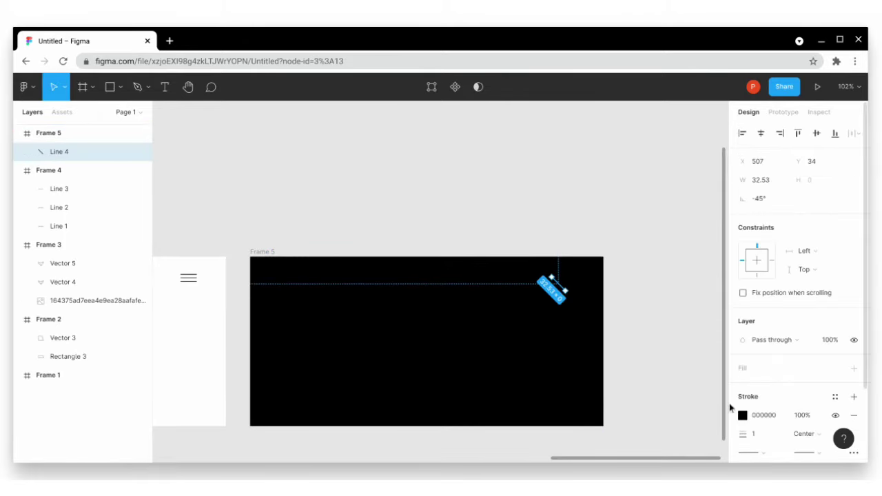
click(741, 417)
drag(636, 232, 561, 158)
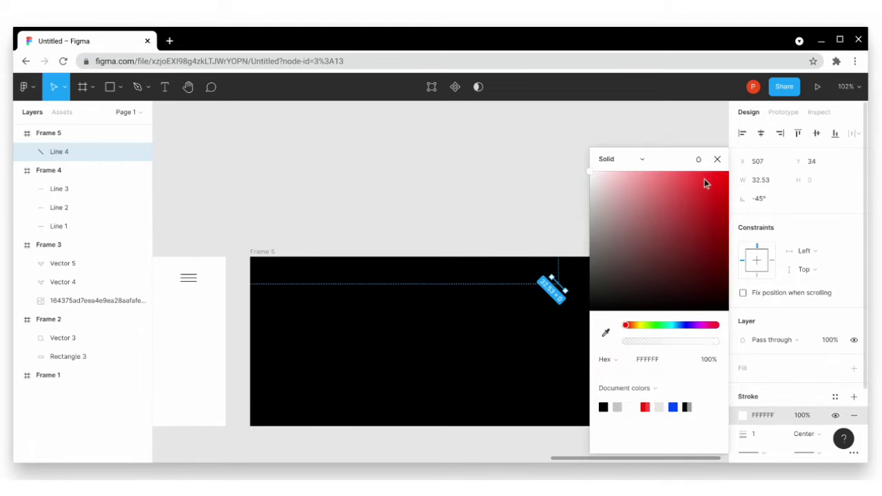
click(718, 160)
key(ctrl+d)
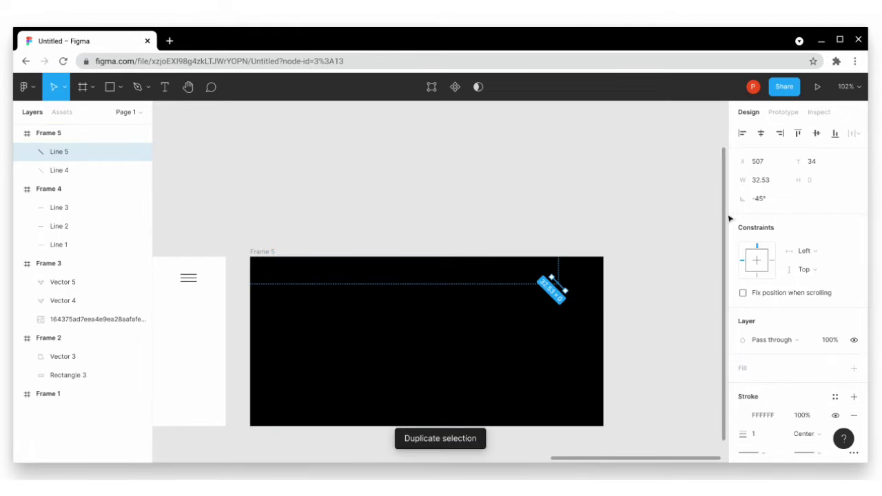
click(760, 201)
text(45)
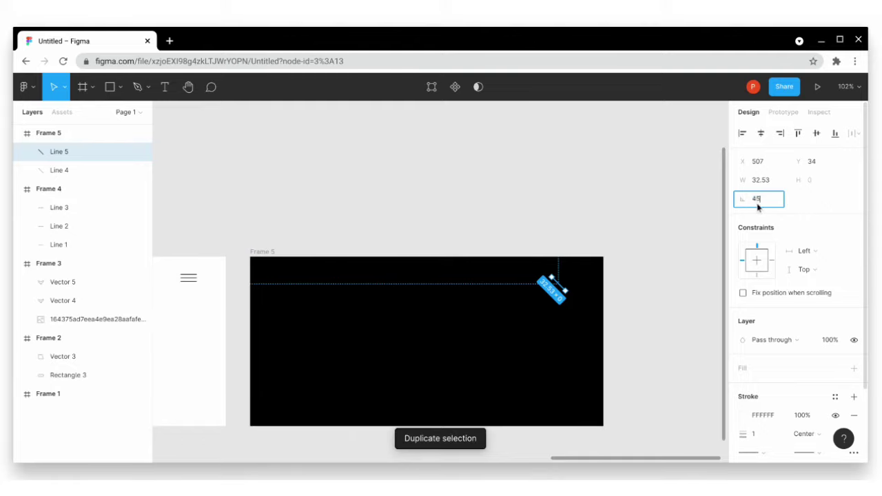
key(Return)
click(533, 334)
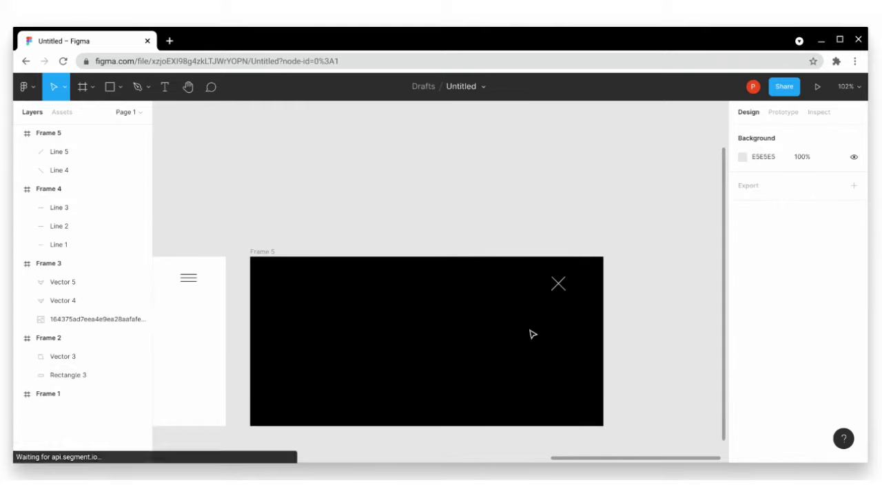
drag(653, 457, 611, 457)
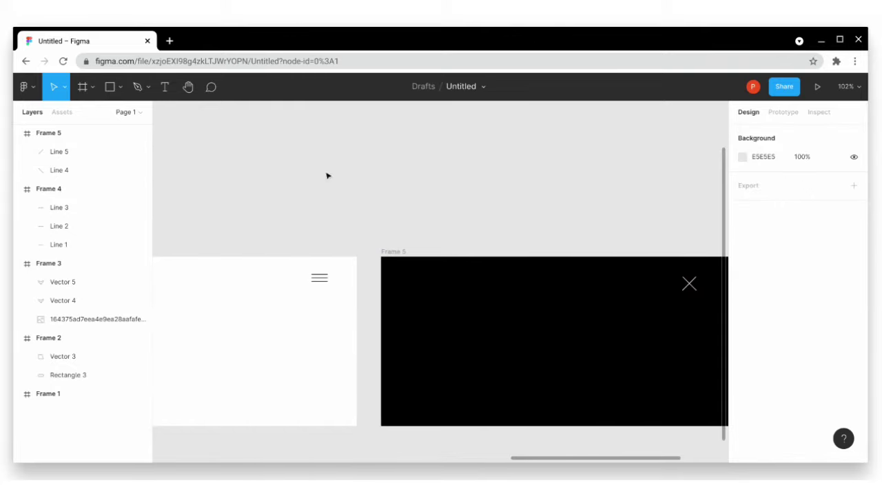
Add a 'Home' text label in Frame 5 with font size 40
click(163, 88)
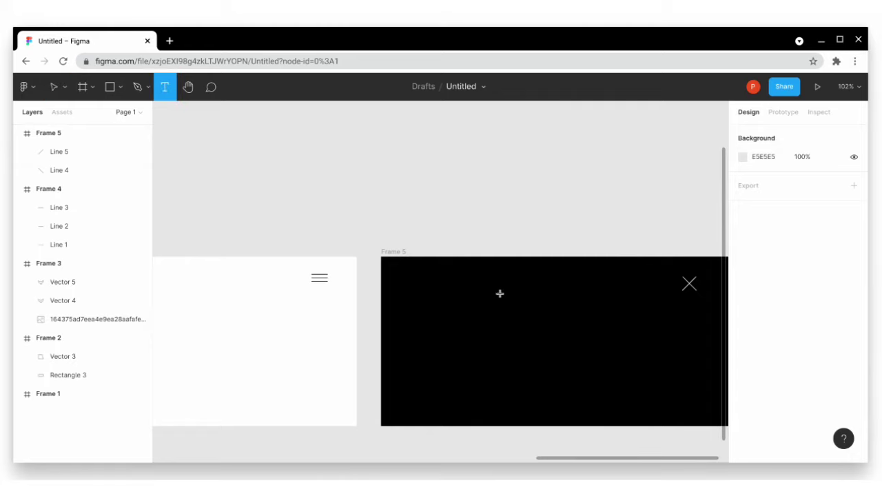
drag(520, 299, 621, 326)
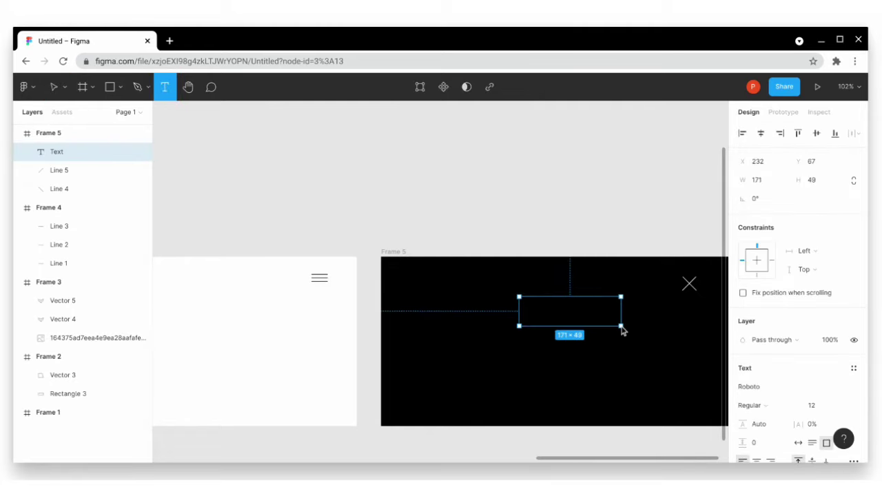
scroll(774, 418, down, 3)
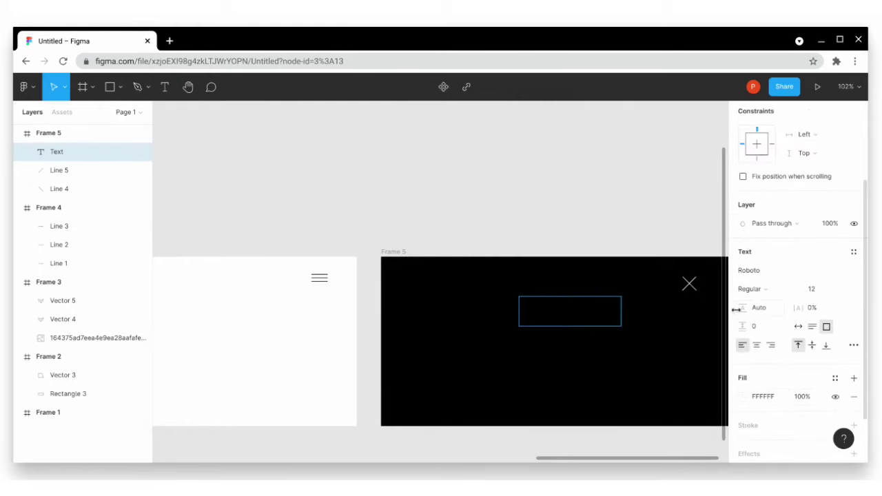
text(Home)
key(ctrl+a)
click(819, 294)
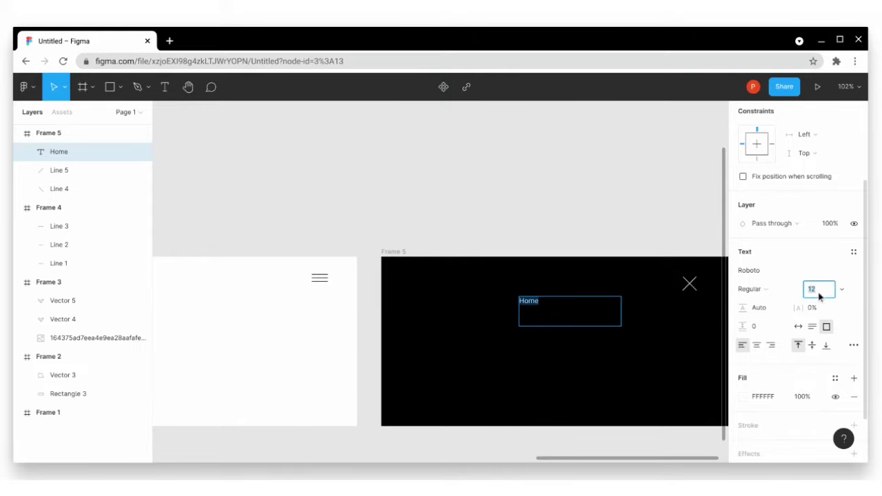
text(50)
key(Return)
click(819, 295)
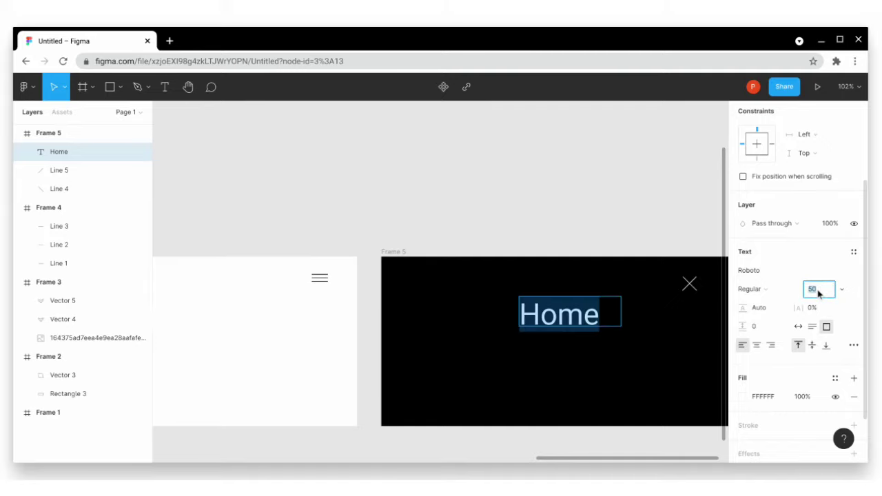
text(40)
key(Return)
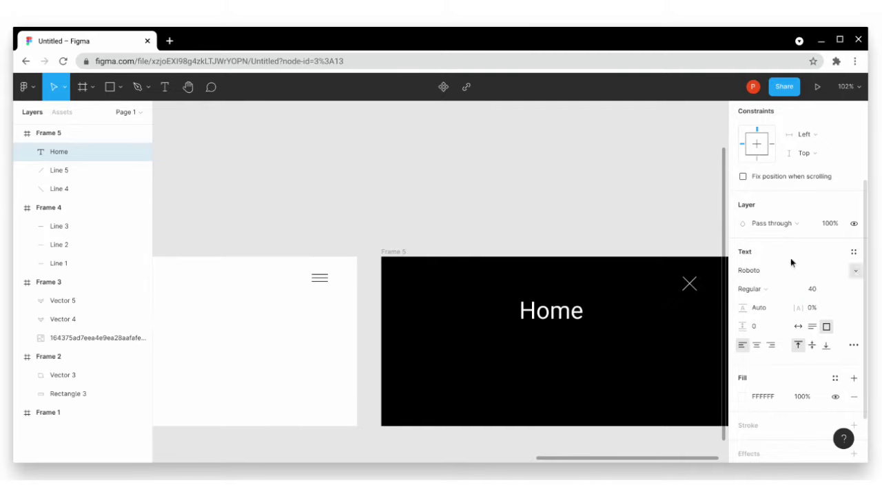
click(585, 339)
Set Home to size 36, centre it horizontally, and tighten its box to 123 × 38
drag(553, 315, 574, 315)
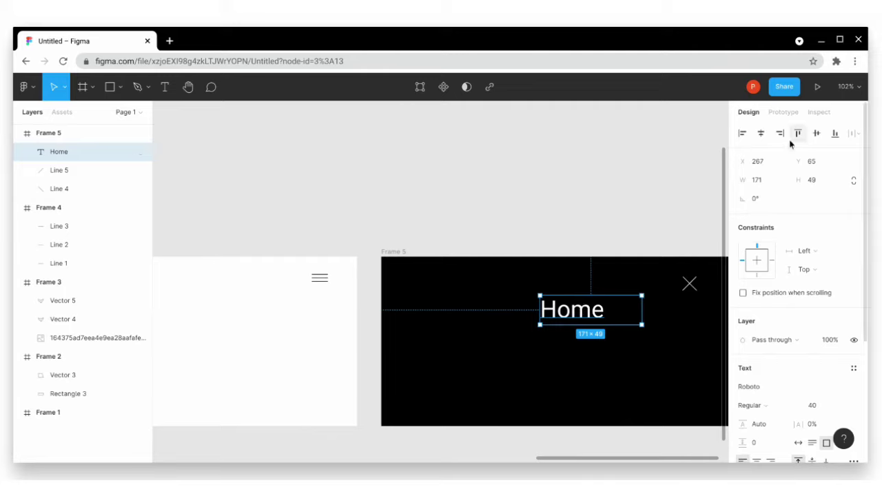
click(761, 135)
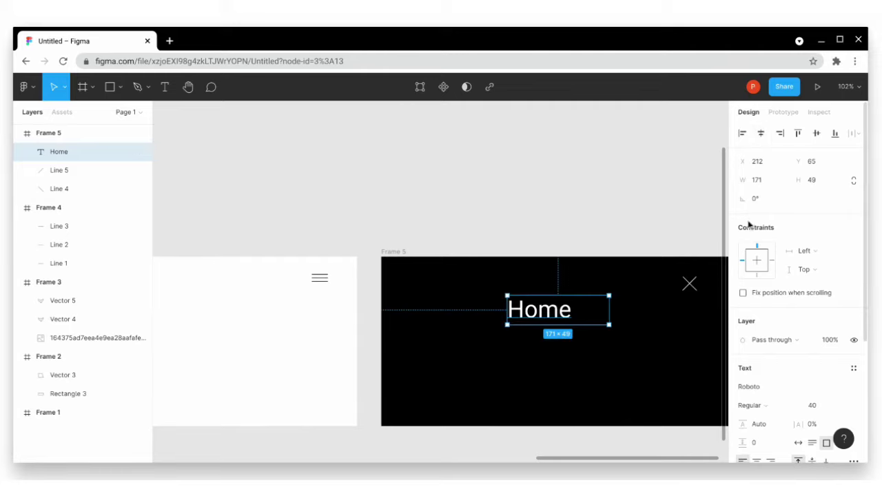
click(640, 361)
click(573, 321)
drag(609, 316, 578, 319)
double_click(553, 318)
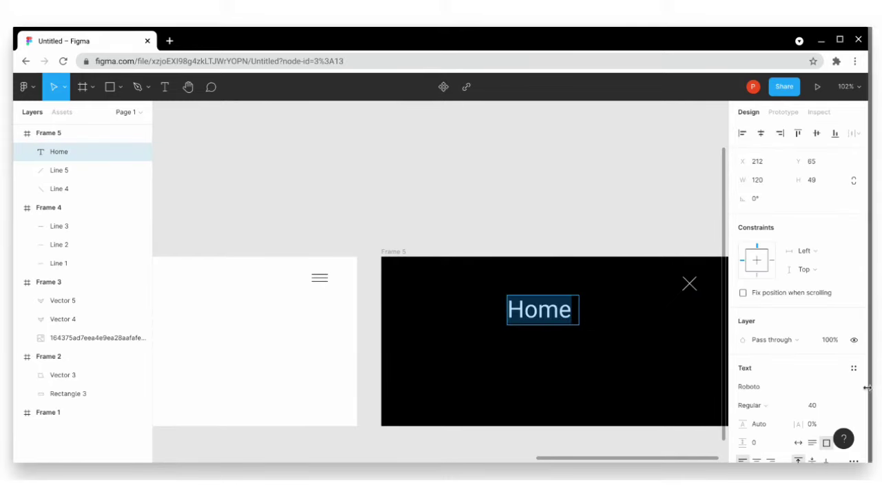
click(817, 407)
text(36)
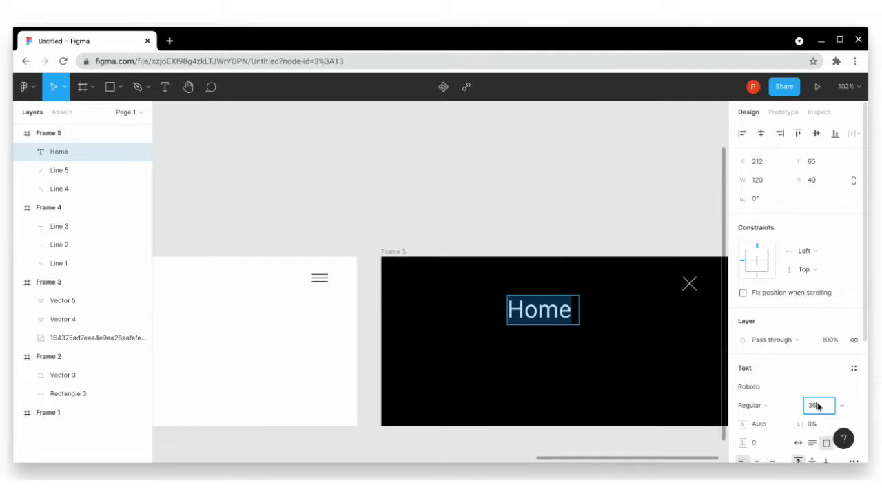
key(Return)
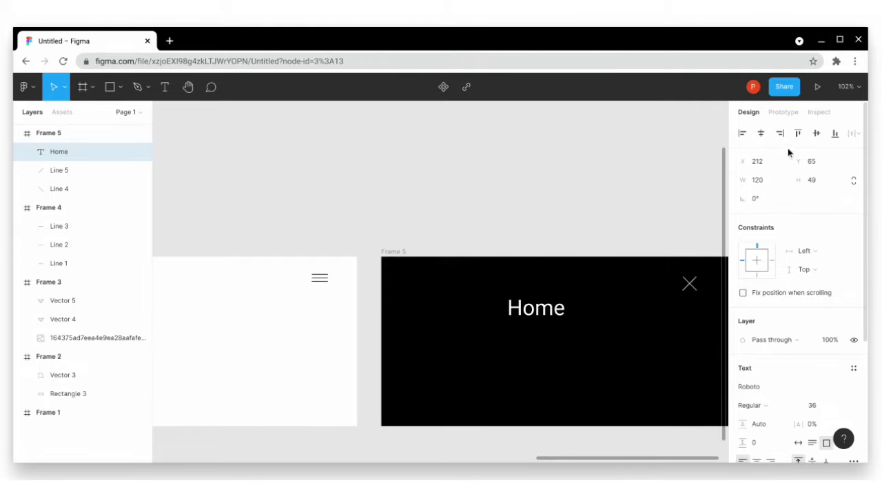
click(762, 133)
click(668, 381)
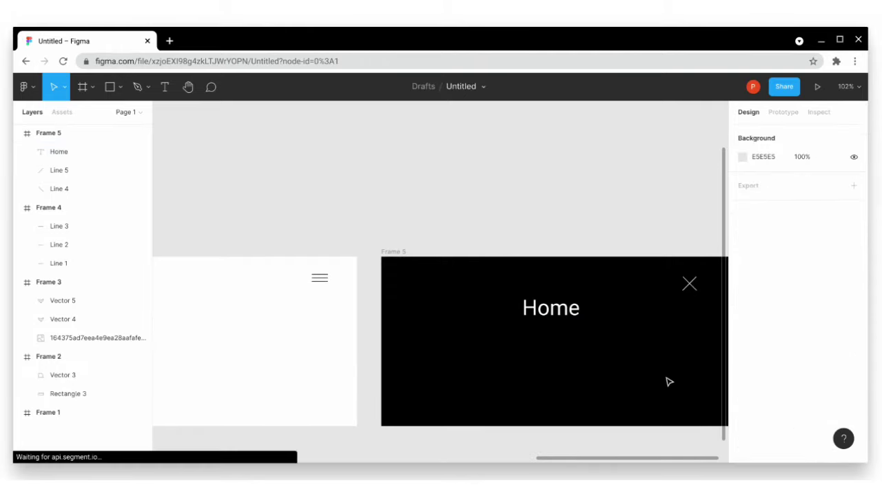
click(570, 321)
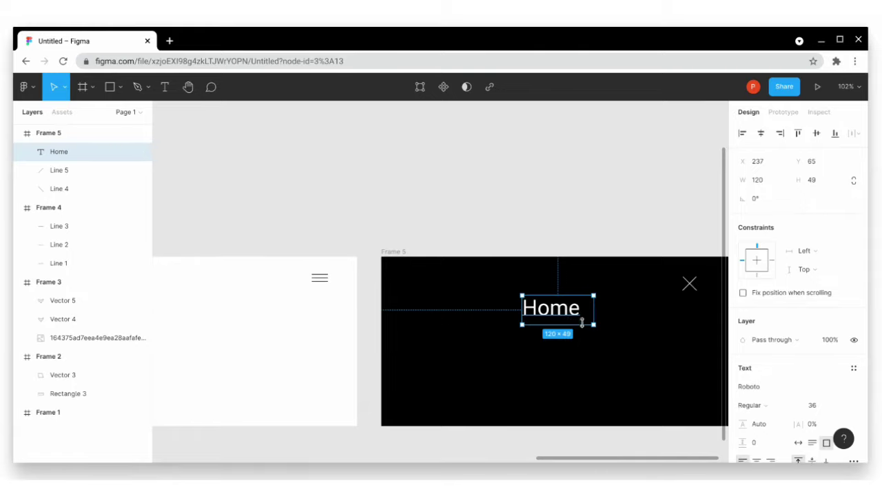
mouse_move(582, 323)
mouse_down()
mouse_move(587, 306)
mouse_move(557, 346)
mouse_up()
Duplicate the Home label and retype the copy as 'Work'
key(ctrl+d)
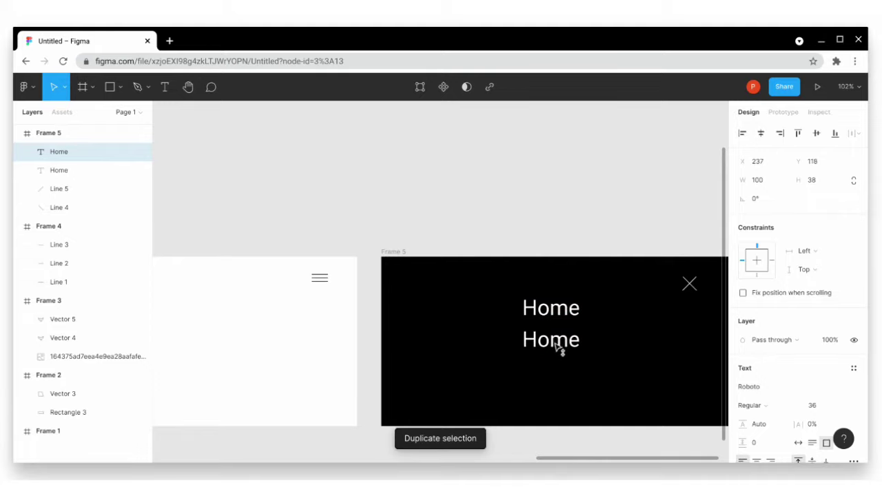
double_click(556, 345)
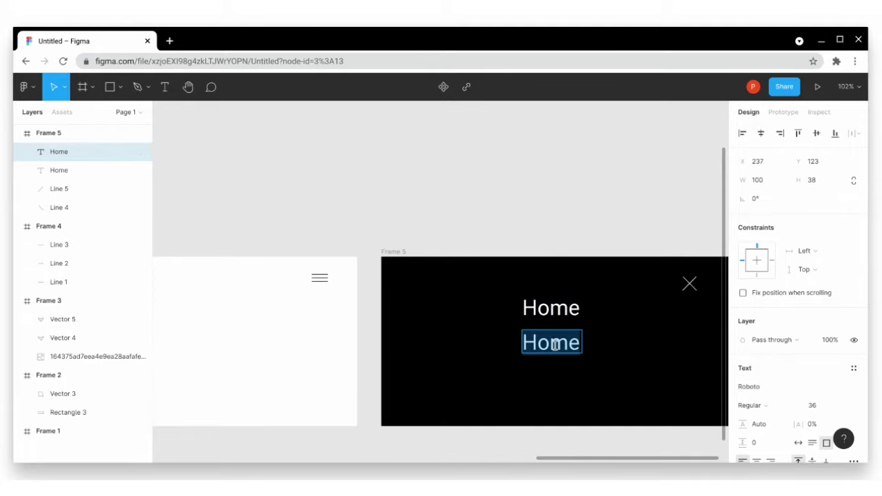
text(Wor)
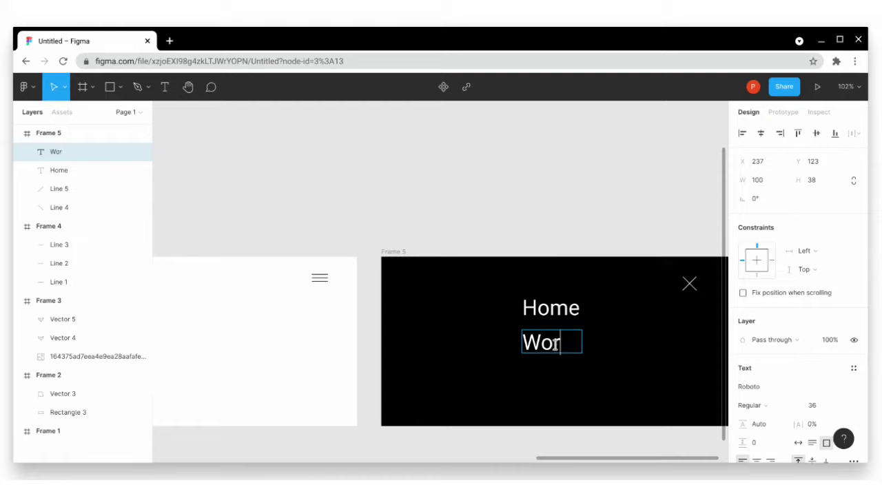
text(k)
key(Escape)
Add a 'Contact' copy below Work and widen its box to fit one line
key(ctrl+d)
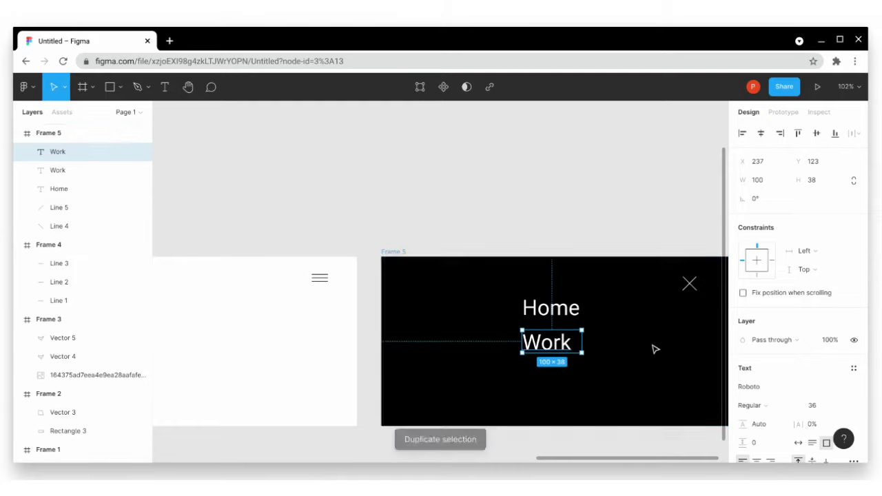
drag(549, 344, 550, 379)
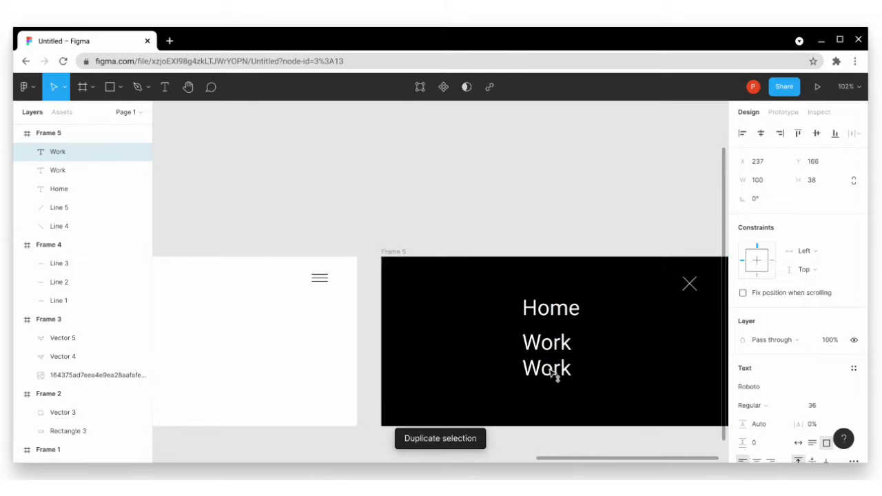
double_click(550, 378)
text(Co)
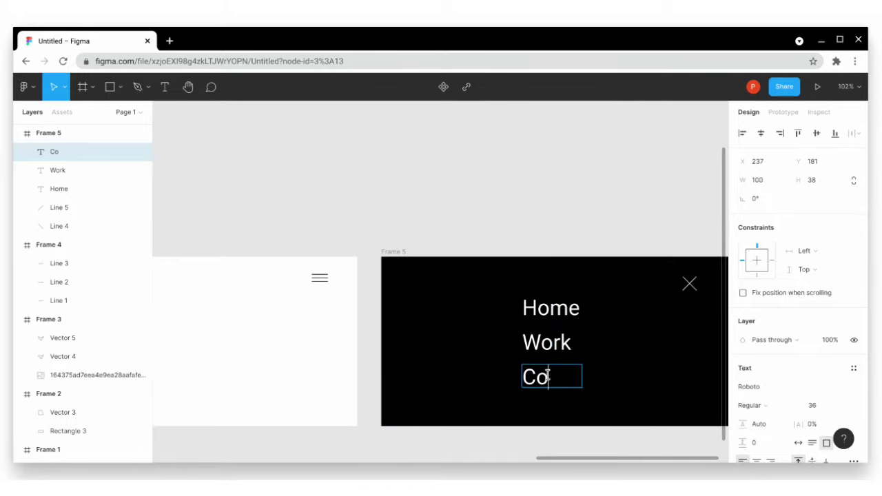
text(ntact)
key(Escape)
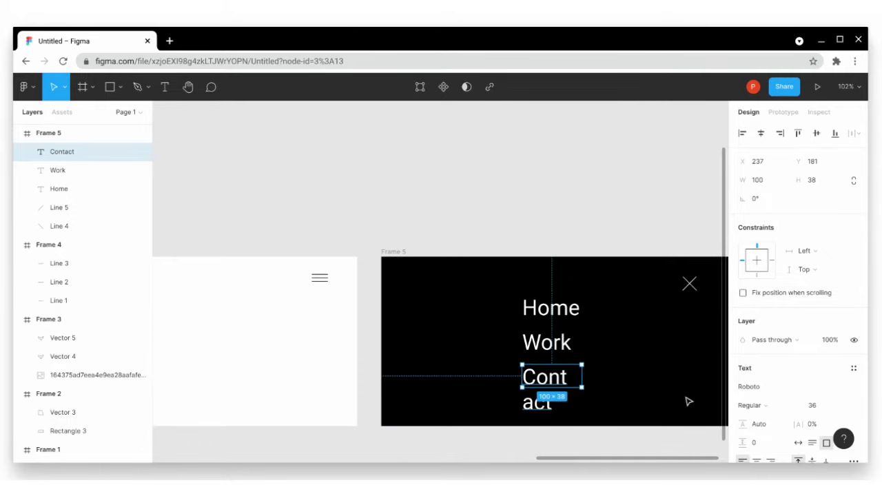
drag(582, 375, 600, 375)
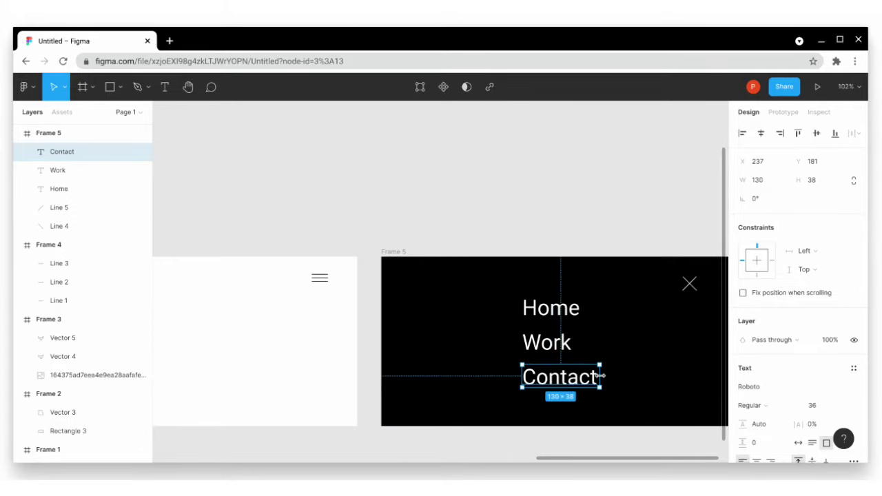
click(645, 370)
drag(581, 466, 528, 465)
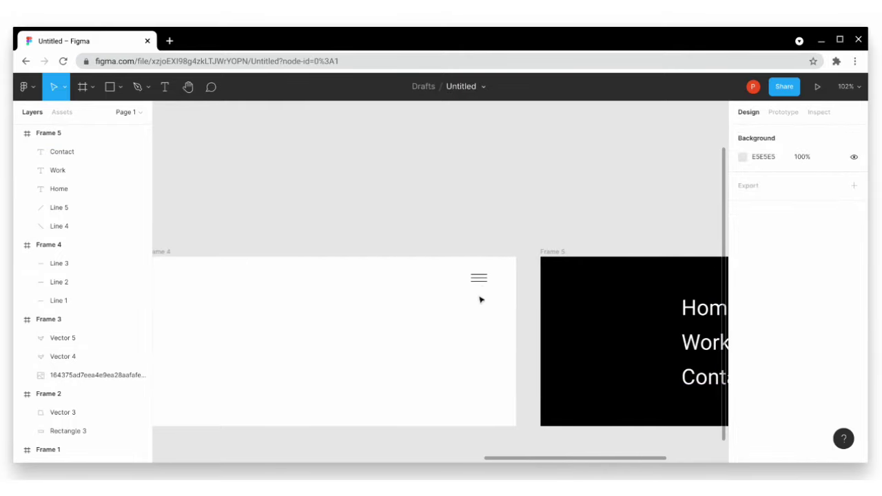
Select Line 1–3 in Frame 4 and group them into Group 1
click(483, 282)
click(518, 245)
drag(489, 284, 494, 286)
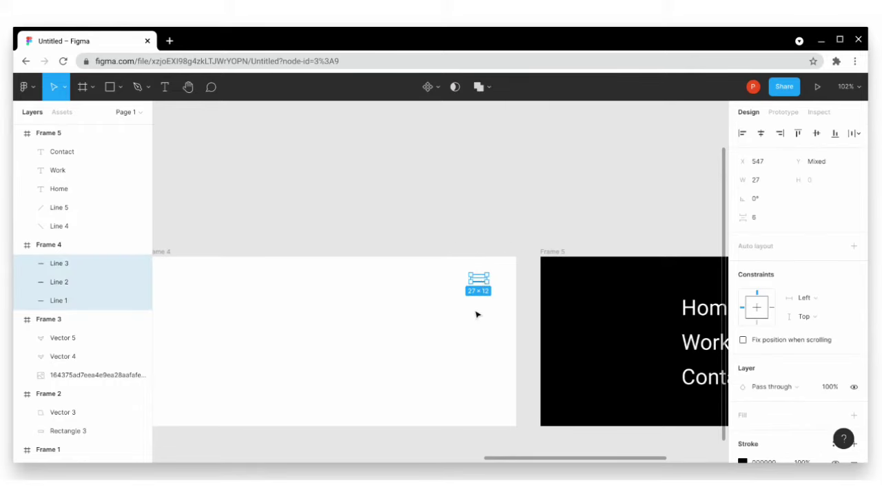
scroll(475, 311, up, 5)
scroll(486, 289, up, 1)
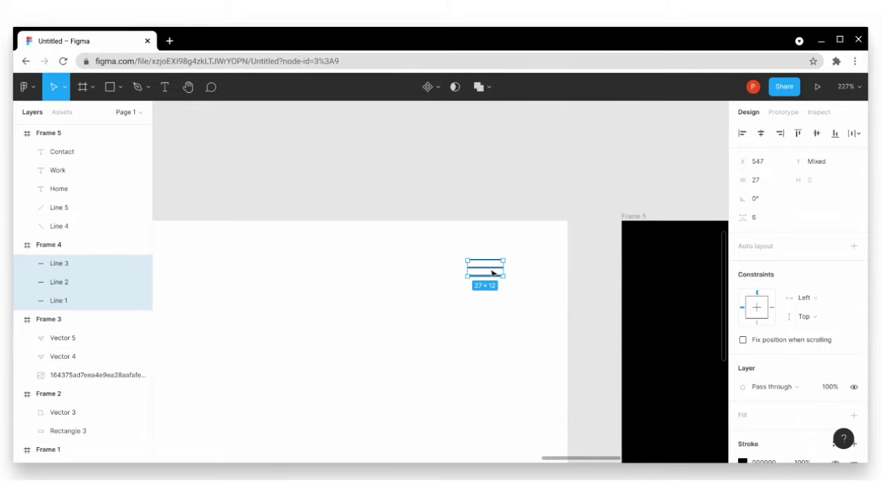
right_click(484, 271)
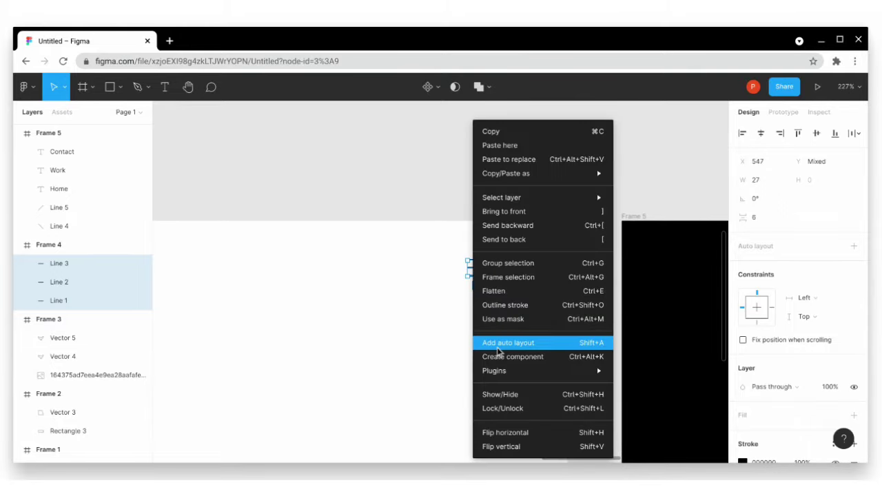
click(507, 263)
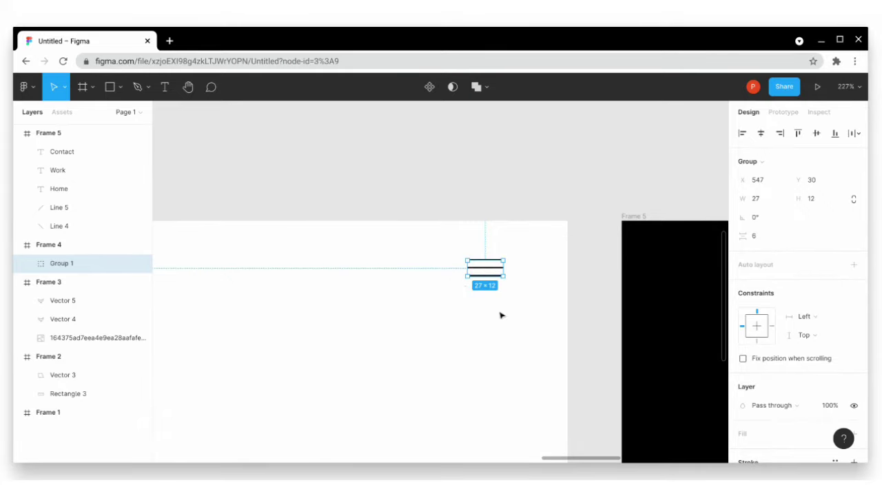
Check Group 1's lines on the canvas and in the Layers list
click(500, 315)
click(483, 274)
click(488, 308)
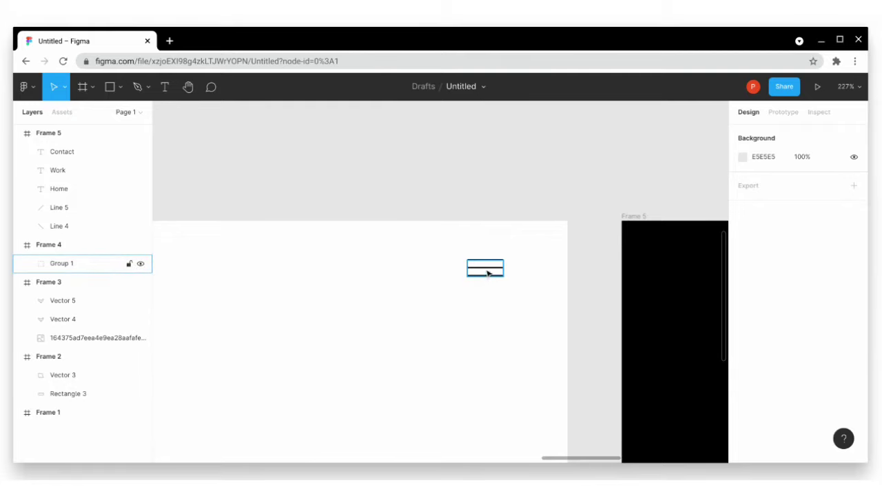
click(487, 273)
click(490, 271)
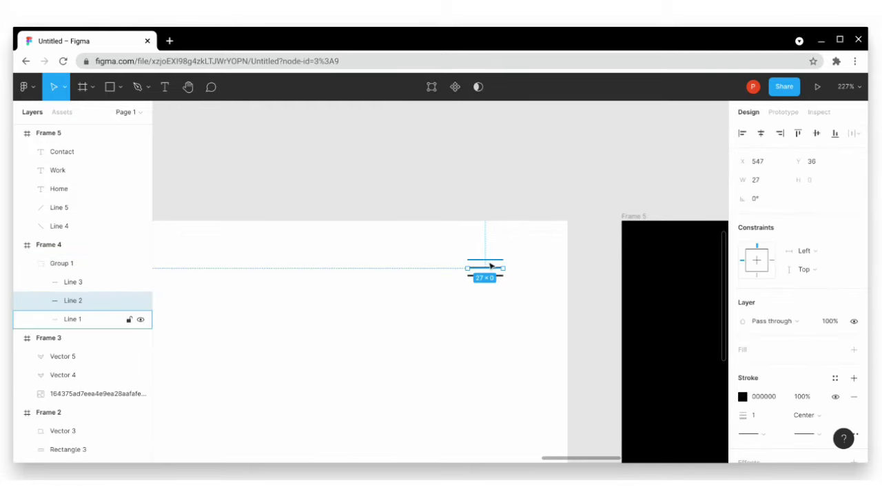
click(491, 276)
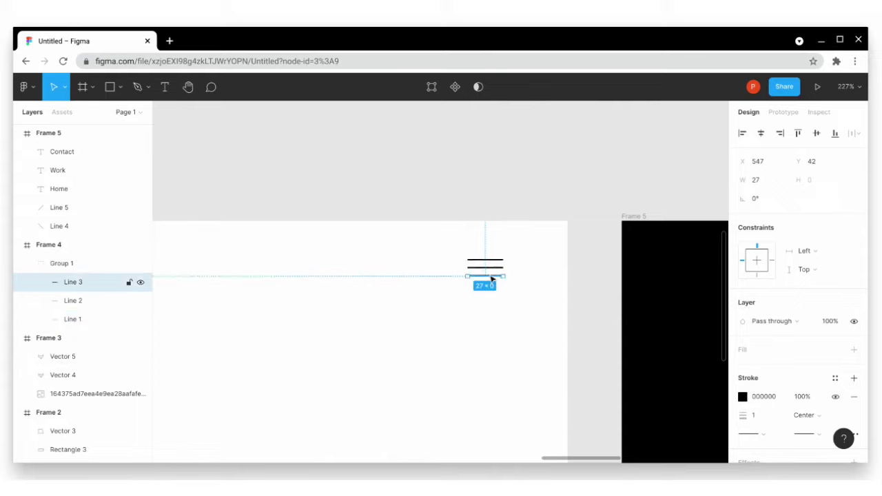
click(467, 327)
click(27, 265)
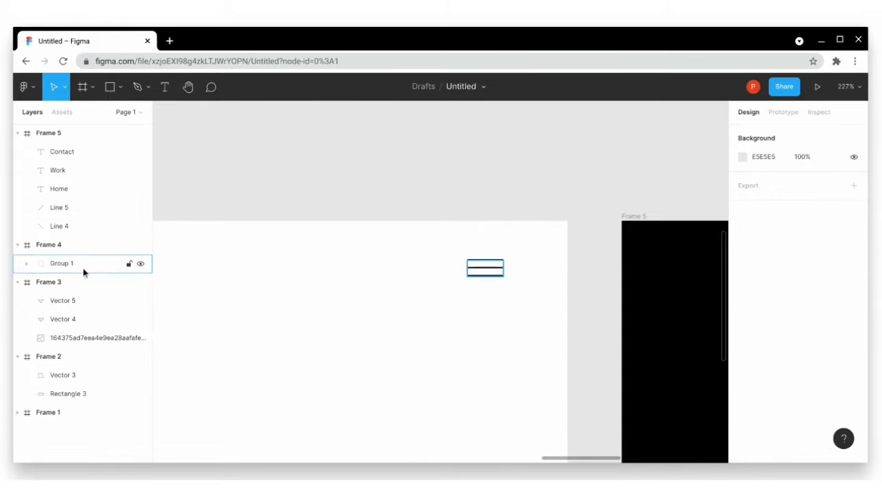
click(27, 264)
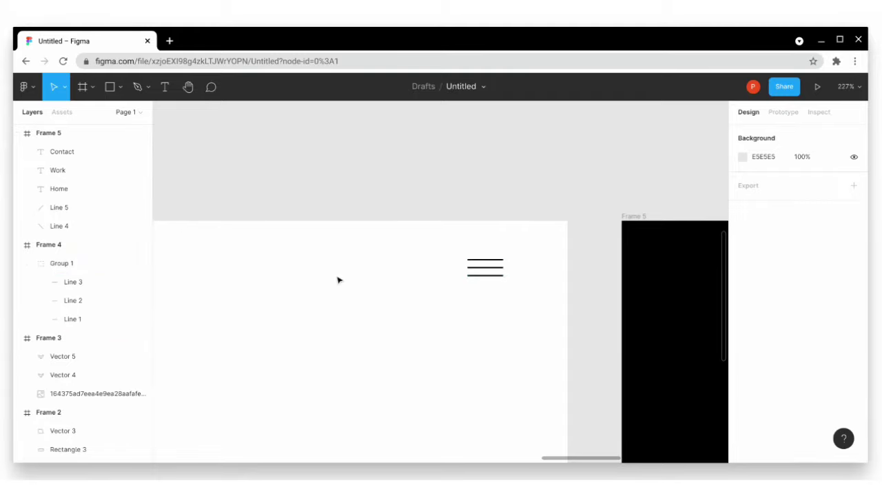
click(27, 265)
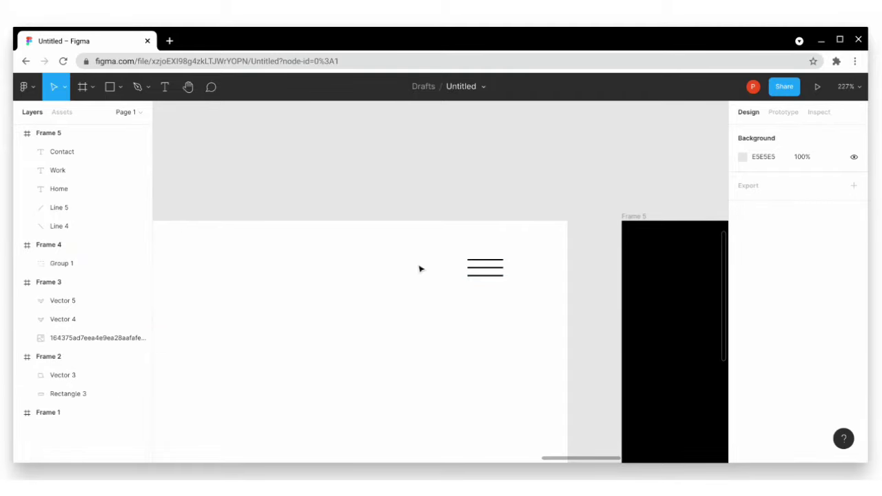
Select Frames 4 and 5 together and move the 1258 × 284 pair right to Y −221
scroll(527, 324, down, 3)
scroll(551, 358, down, 2)
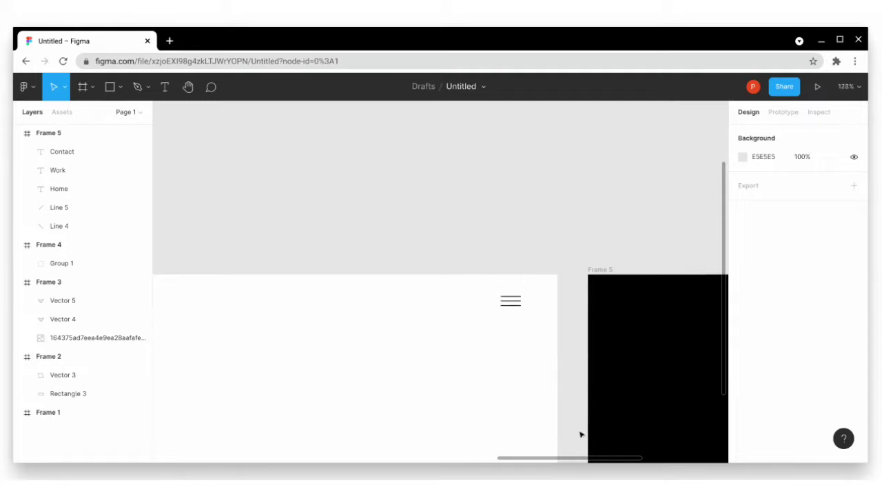
scroll(524, 447, left, 5)
scroll(567, 448, right, 4)
scroll(561, 446, left, 3)
scroll(585, 372, down, 2)
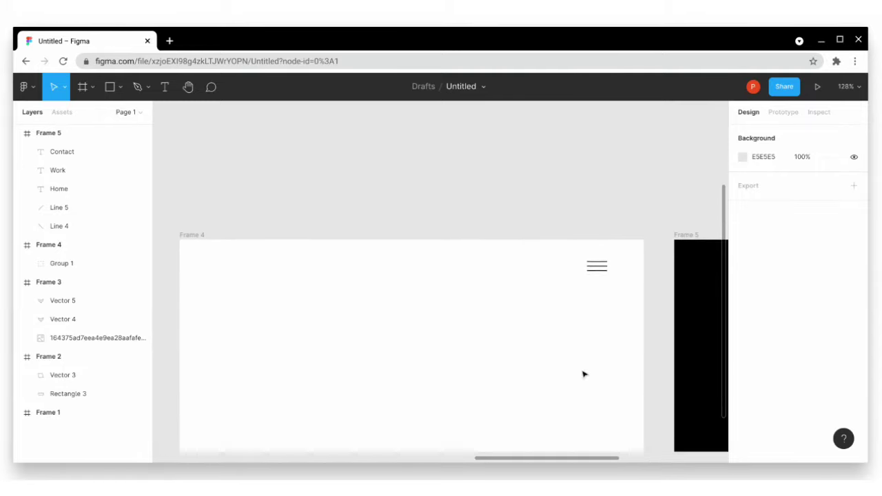
scroll(625, 220, down, 1)
click(597, 250)
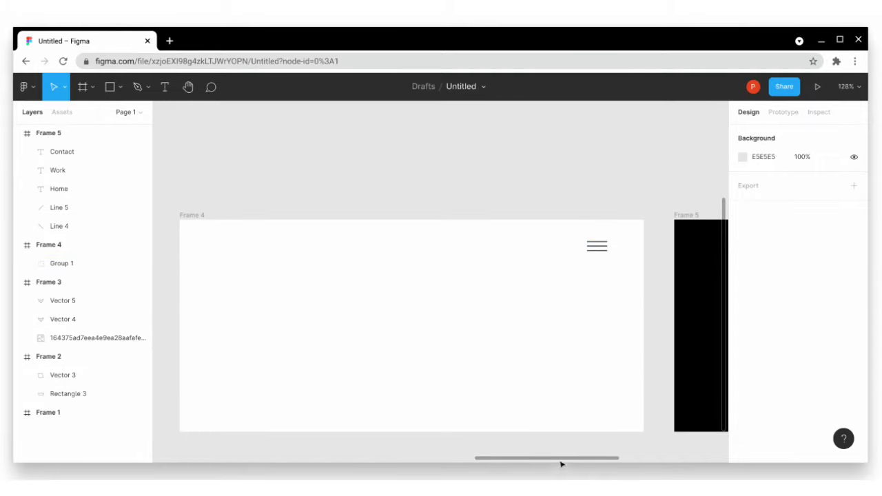
mouse_move(561, 464)
mouse_down()
mouse_move(685, 466)
mouse_move(595, 449)
mouse_up()
scroll(596, 430, down, 3)
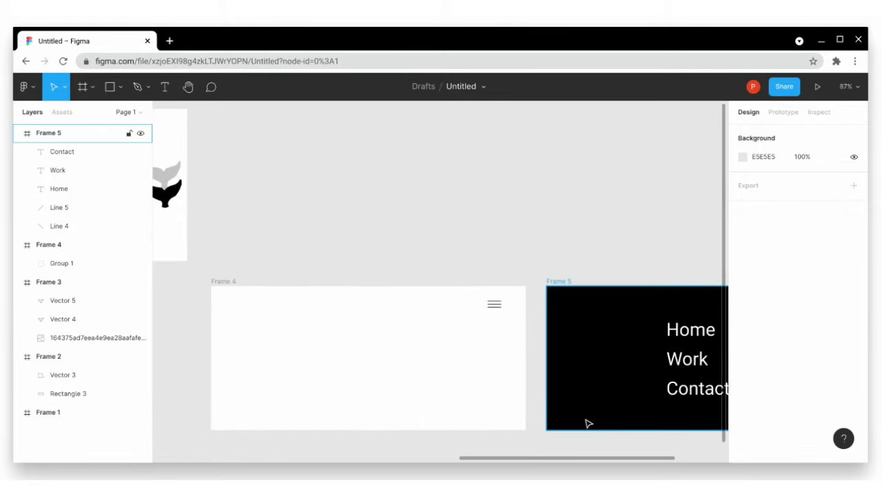
mouse_move(197, 272)
mouse_down()
mouse_move(780, 418)
mouse_move(660, 449)
mouse_up()
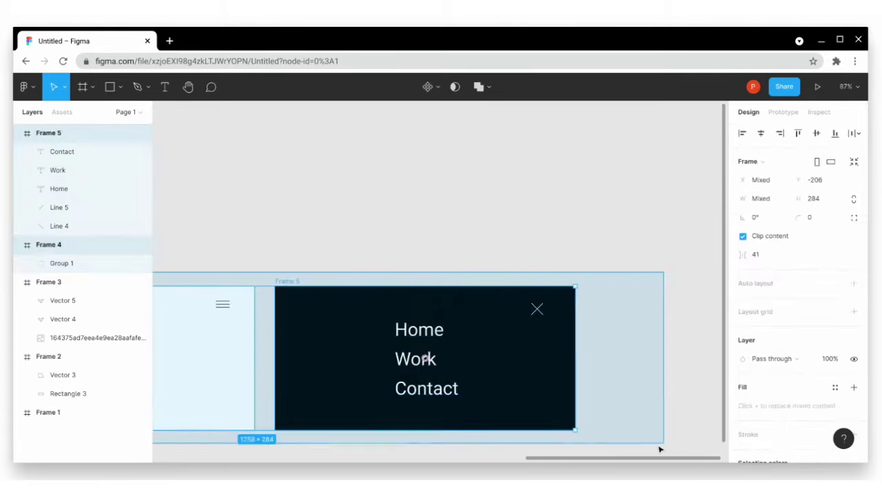
mouse_move(337, 330)
mouse_down()
mouse_move(661, 347)
mouse_move(555, 318)
mouse_up()
drag(603, 457, 627, 458)
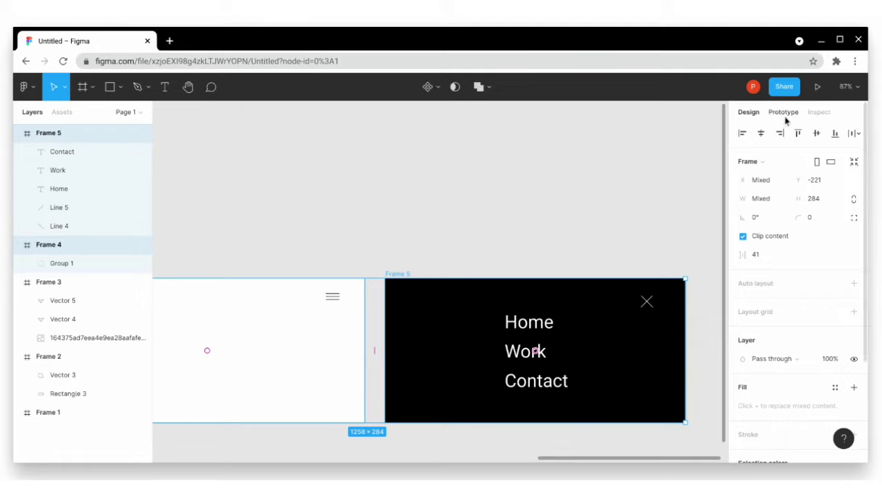
Link the hamburger Group 1 to Frame 5 with an on-click instant navigate interaction
click(784, 112)
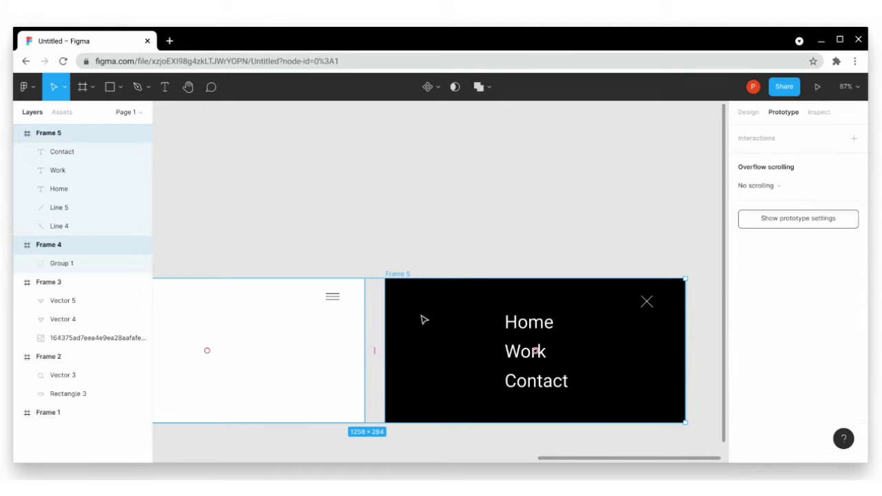
click(364, 350)
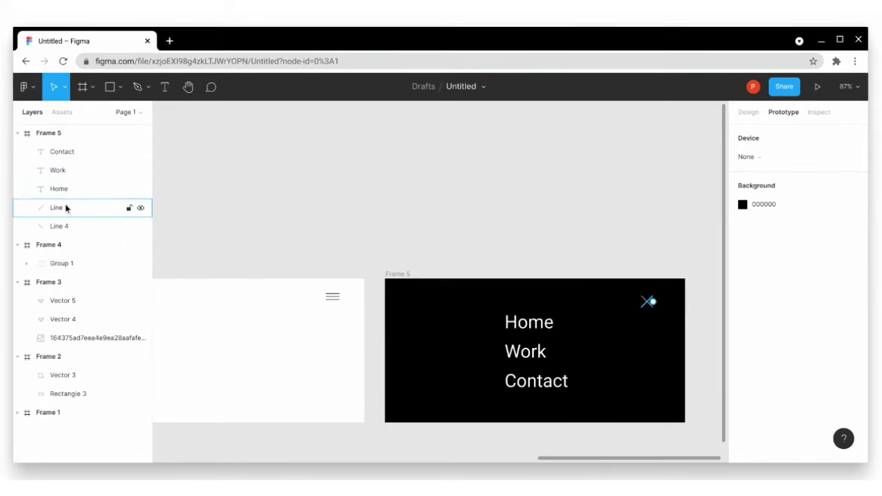
click(57, 248)
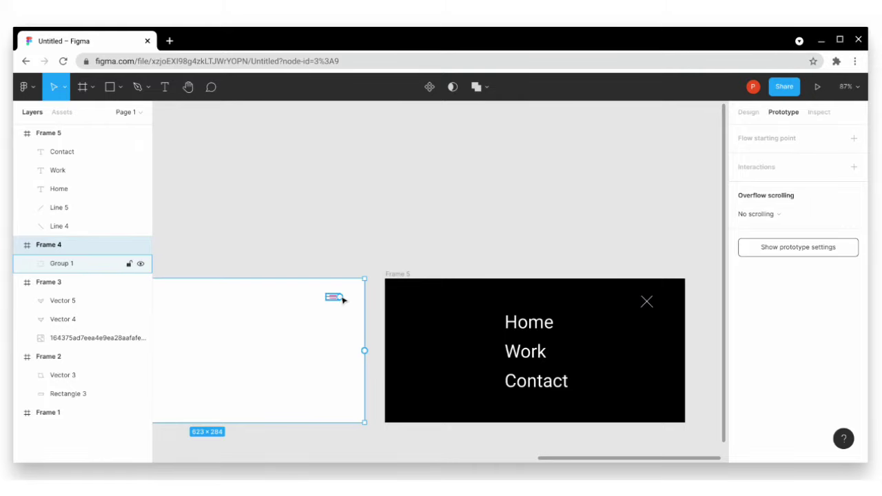
click(341, 298)
drag(341, 299, 389, 317)
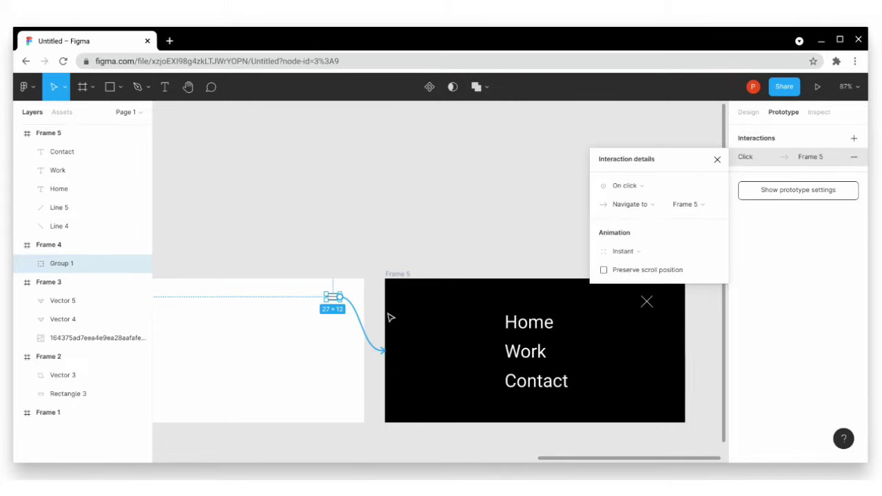
click(717, 160)
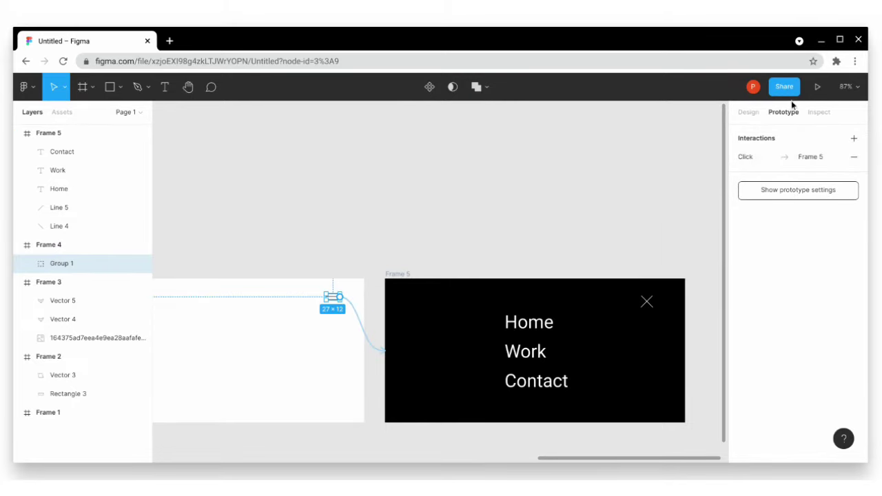
Present the prototype, confirm the hamburger opens the black menu, and return to the editor
click(813, 90)
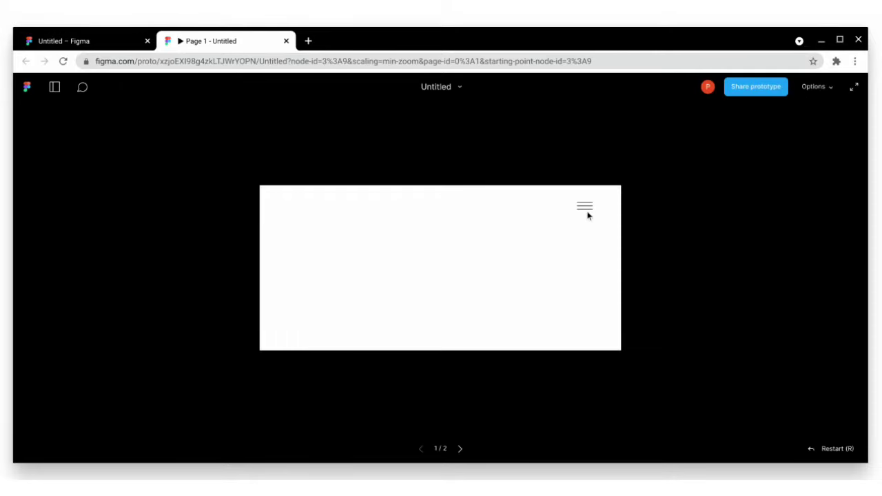
click(585, 209)
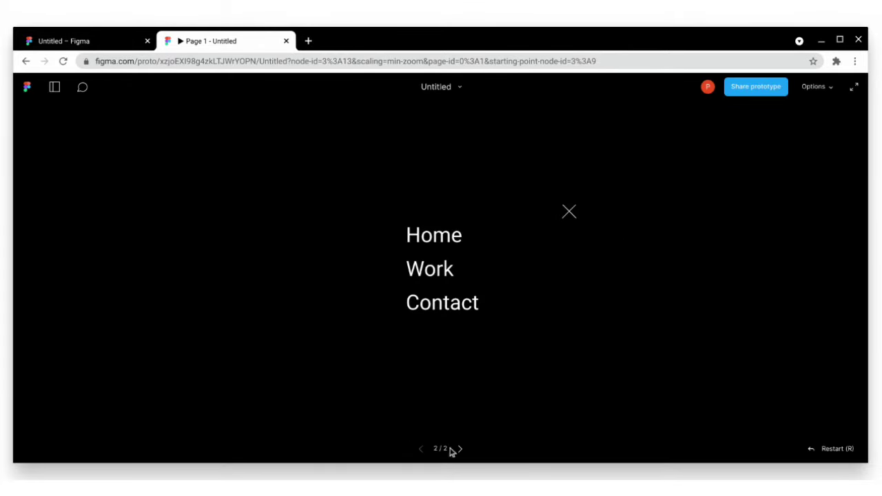
click(63, 41)
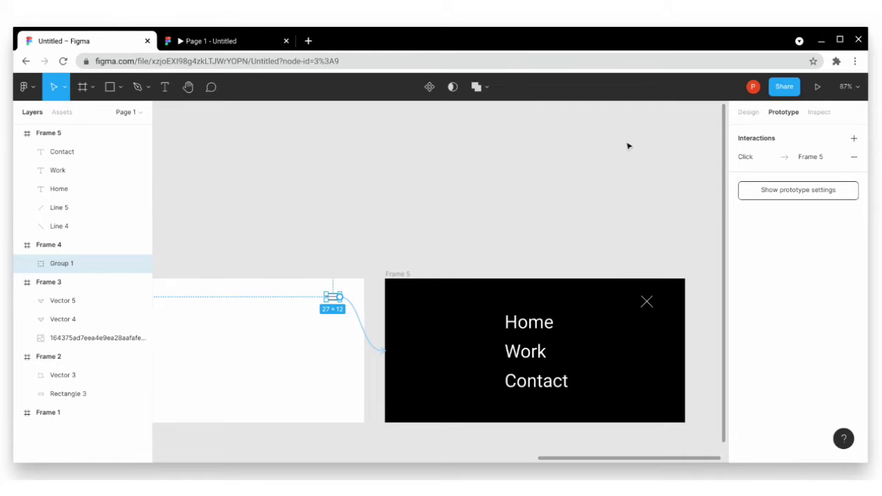
Group the X icon's two lines, Line 4 and Line 5, into Group 2
click(748, 113)
ctrl+scroll(648, 350, up, 5)
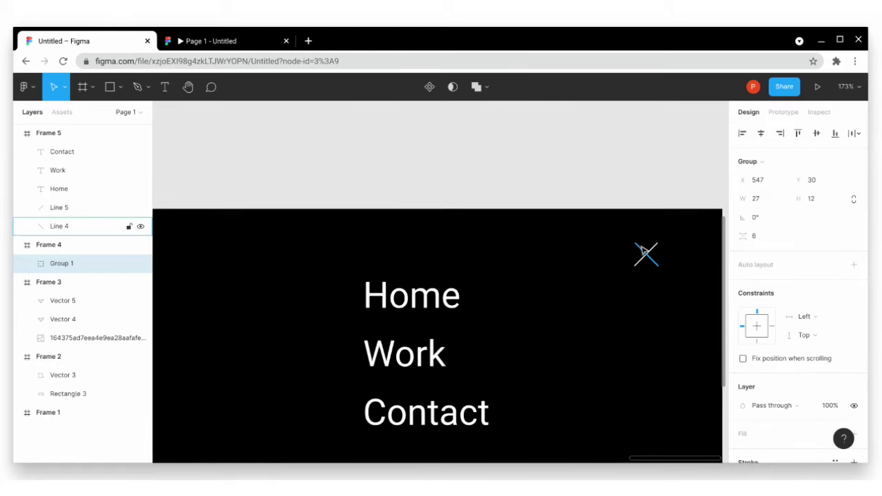
click(642, 251)
shift+click(59, 208)
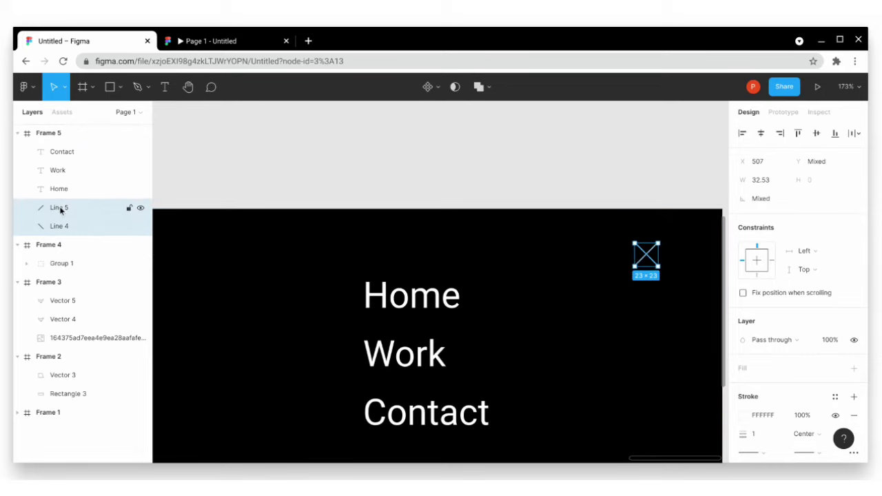
right_click(59, 206)
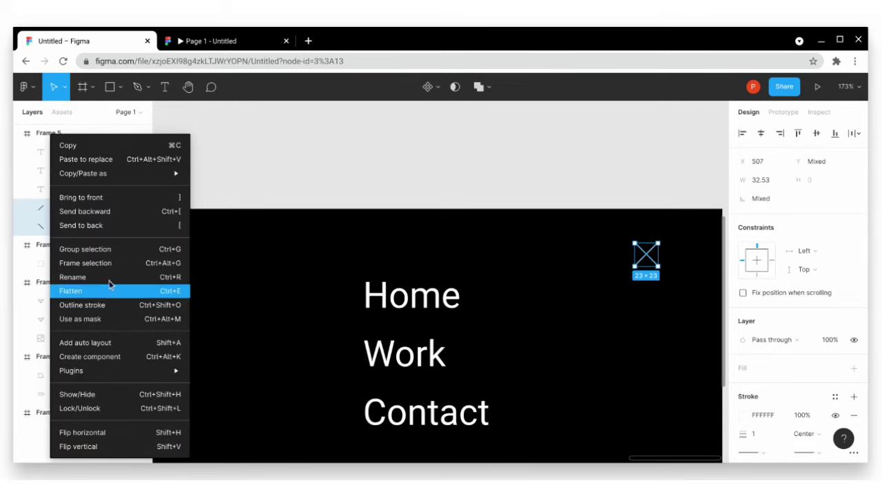
click(112, 249)
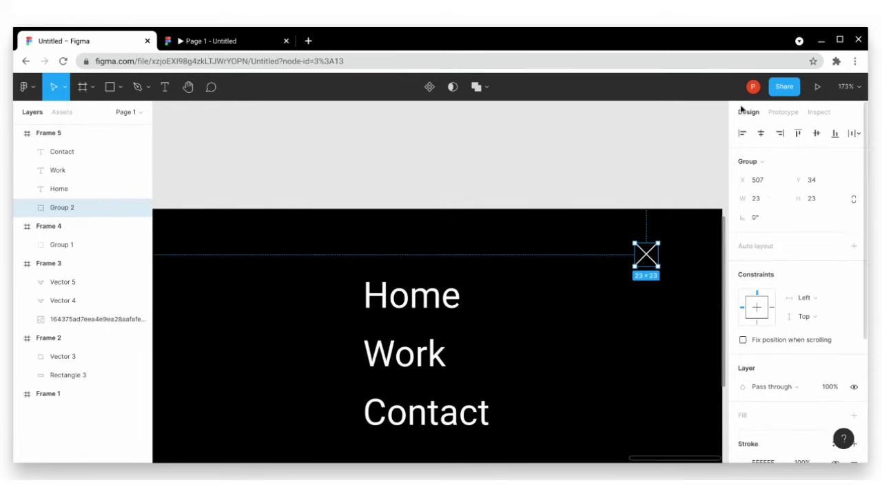
Link Group 2 on click to navigate instantly back to Frame 4
click(775, 112)
scroll(671, 285, down, 5)
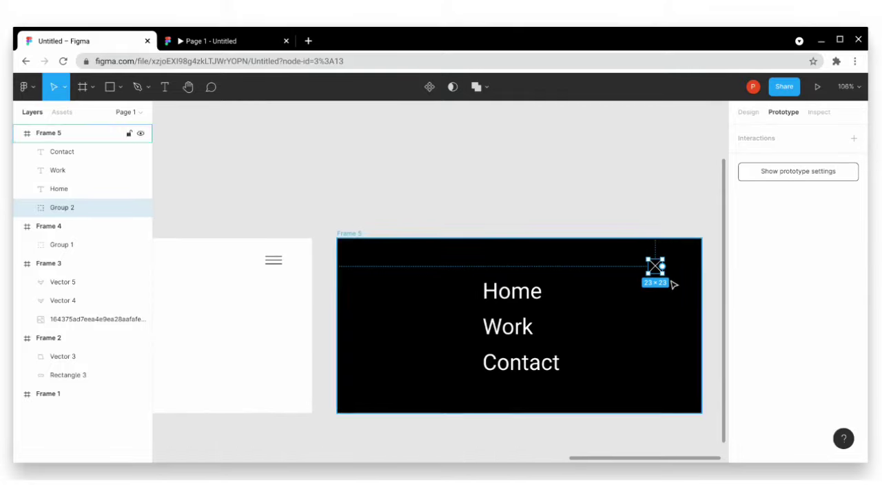
drag(662, 265, 311, 305)
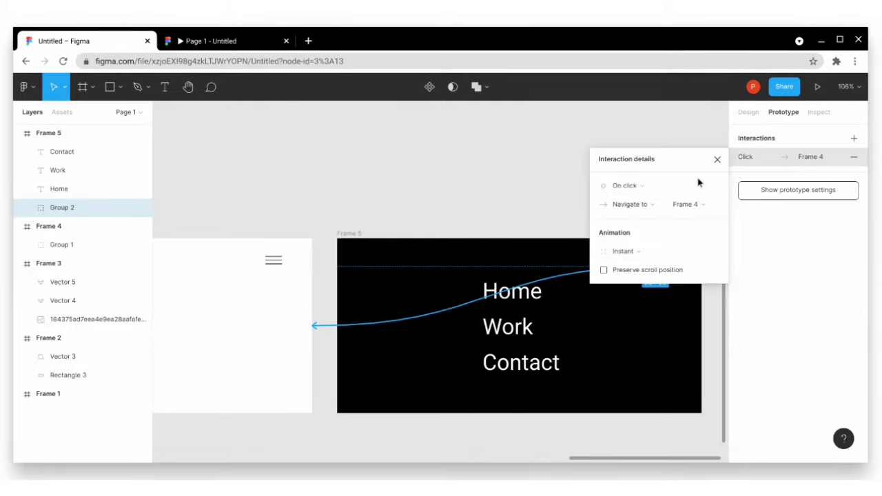
click(717, 159)
click(662, 158)
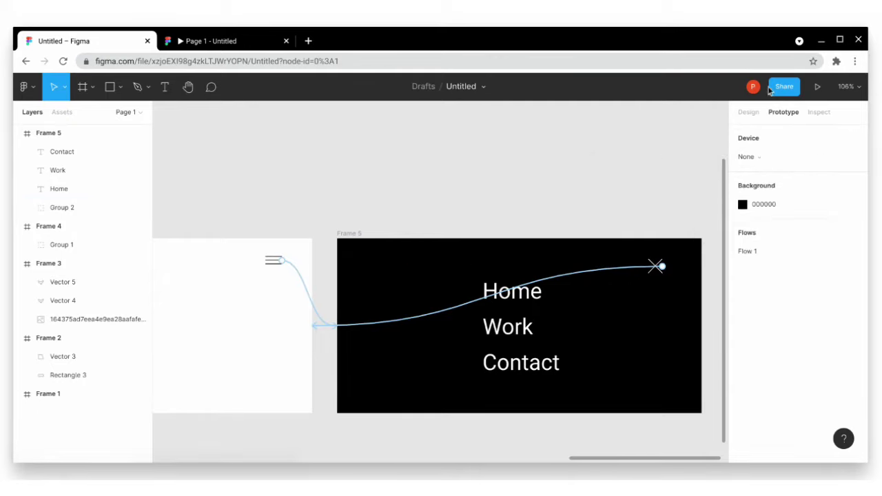
Preview the prototype, opening the menu with the hamburger and closing it with the X
click(817, 86)
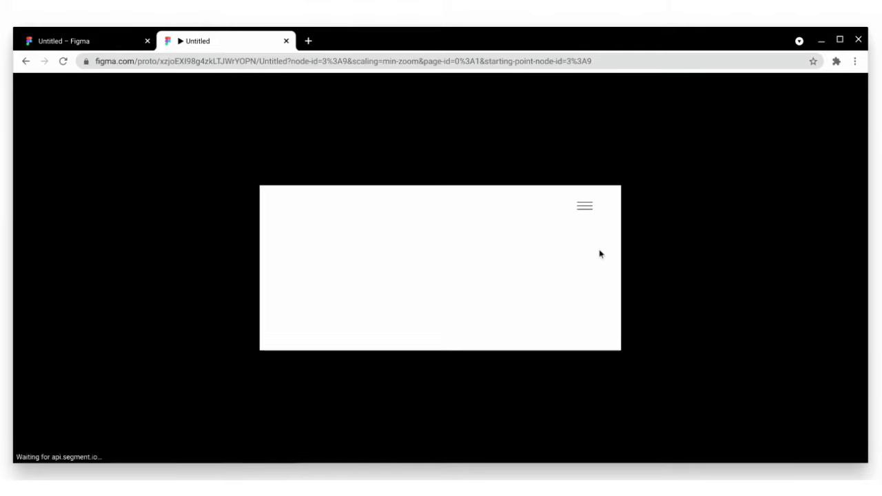
click(587, 209)
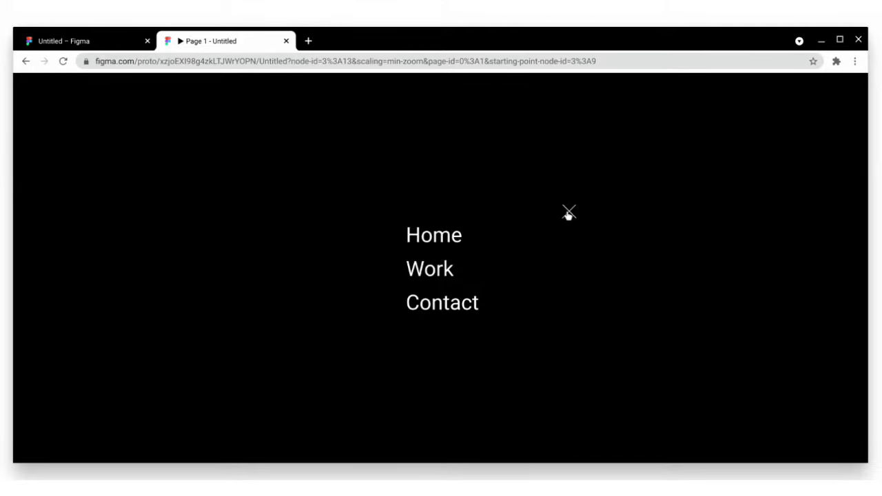
click(569, 213)
click(56, 41)
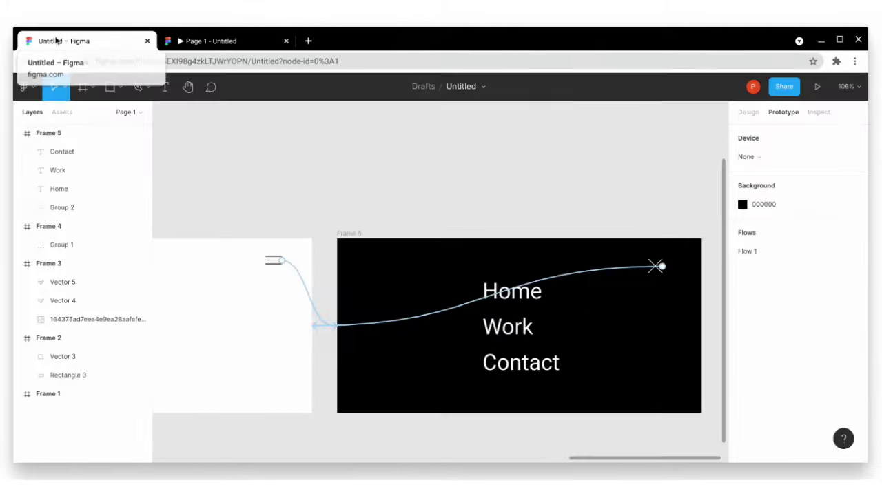
Back in the editor, bring up the hamburger's Click interaction details
mouse_move(587, 458)
mouse_down()
mouse_move(532, 451)
mouse_move(564, 447)
mouse_up()
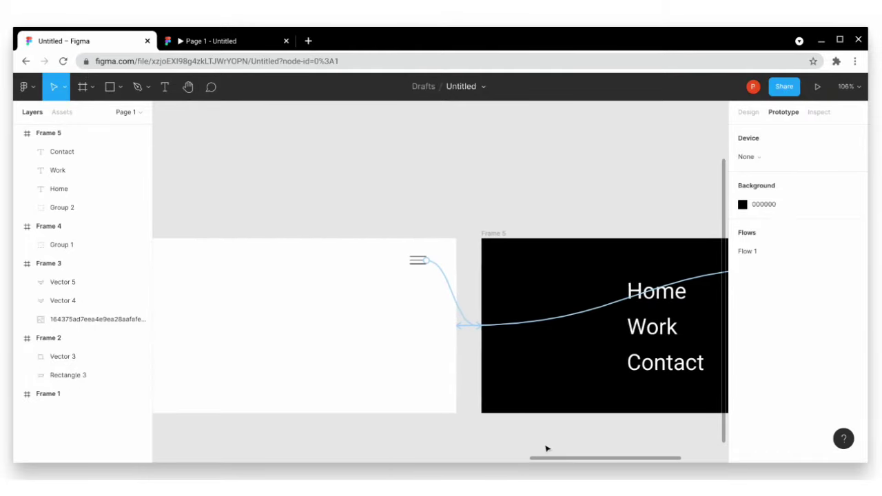
scroll(562, 443, down, 2)
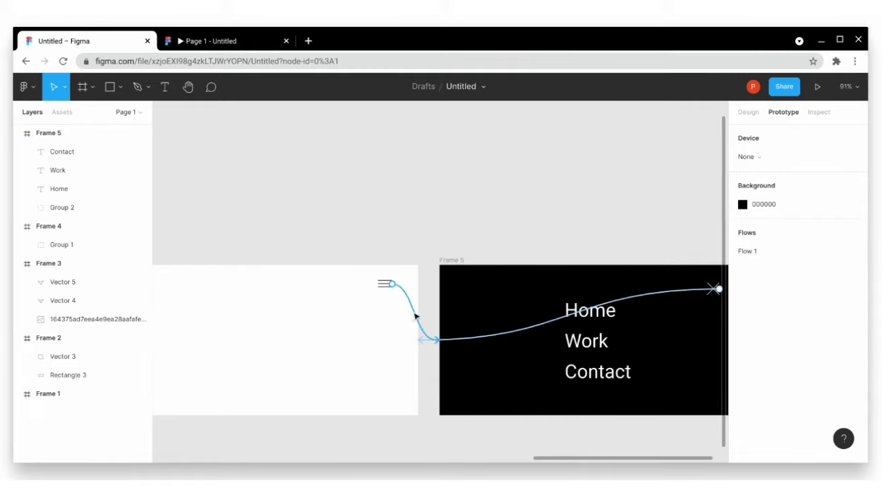
click(415, 316)
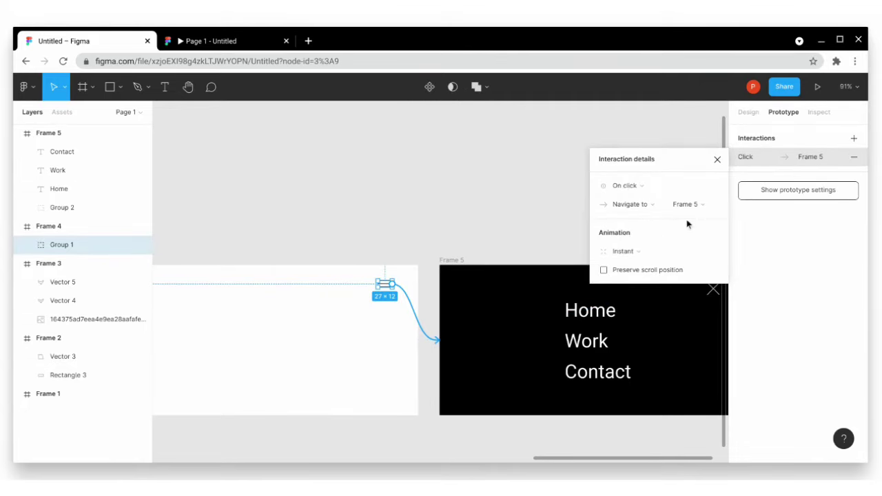
Give the hamburger's transition to the menu a Slide in animation with Ease in and out easing
click(630, 253)
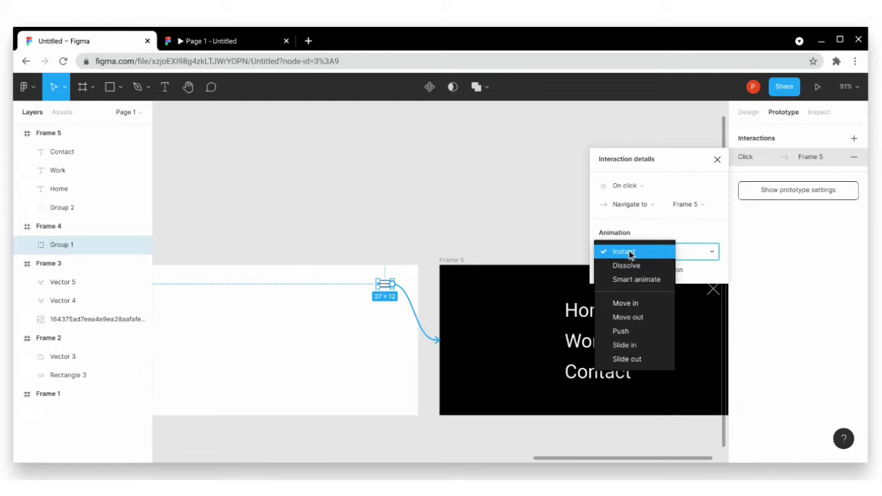
click(635, 345)
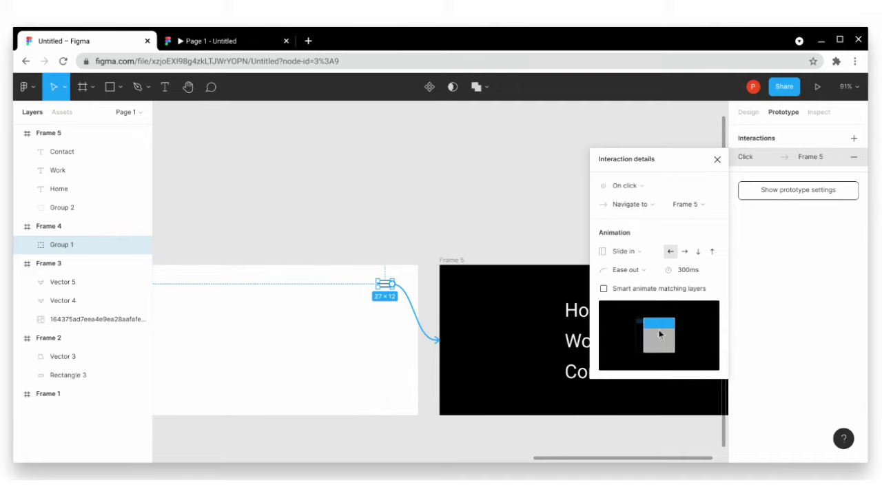
click(640, 273)
click(648, 284)
click(718, 160)
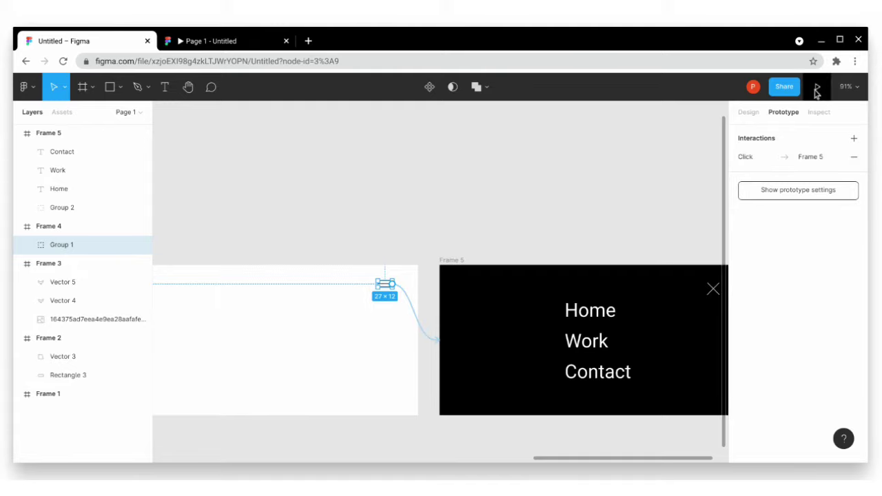
Preview the prototype, toggling the menu open and closed three times, then return to the editor
click(817, 87)
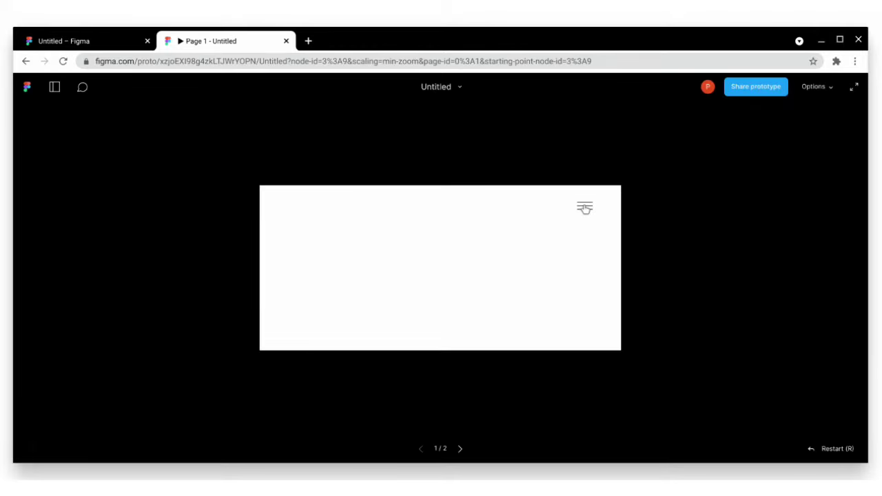
click(585, 208)
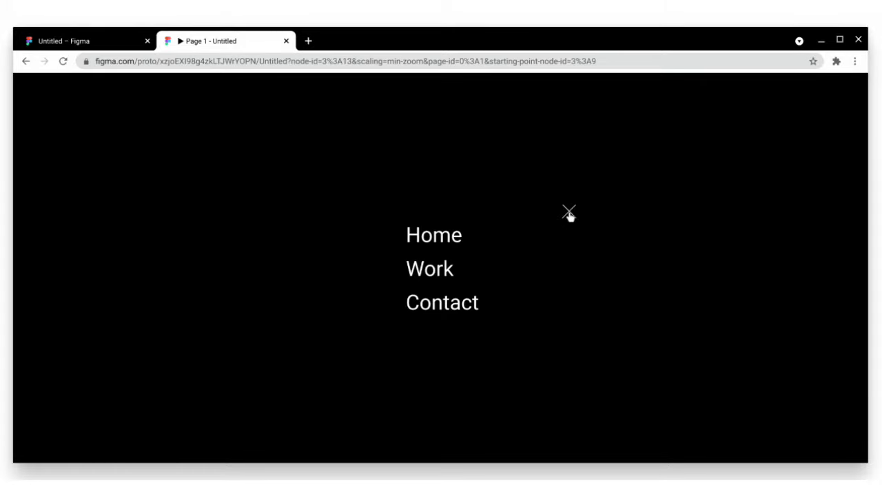
click(569, 214)
click(584, 208)
click(571, 214)
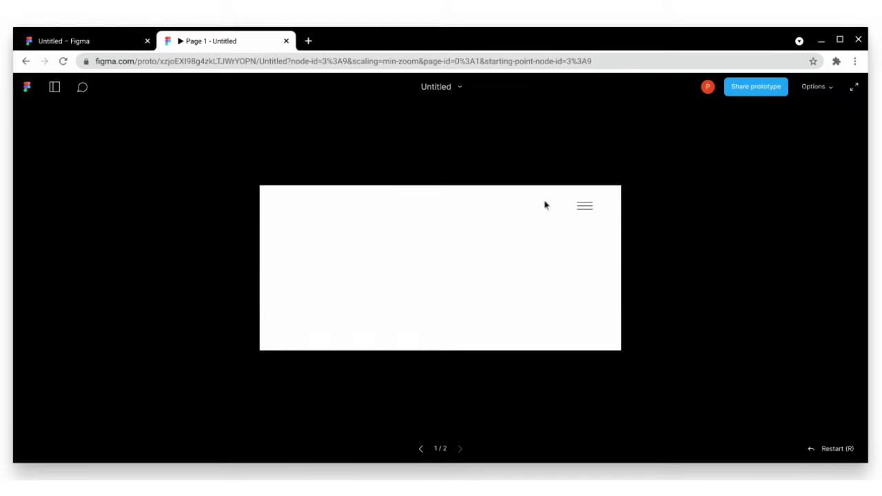
click(579, 209)
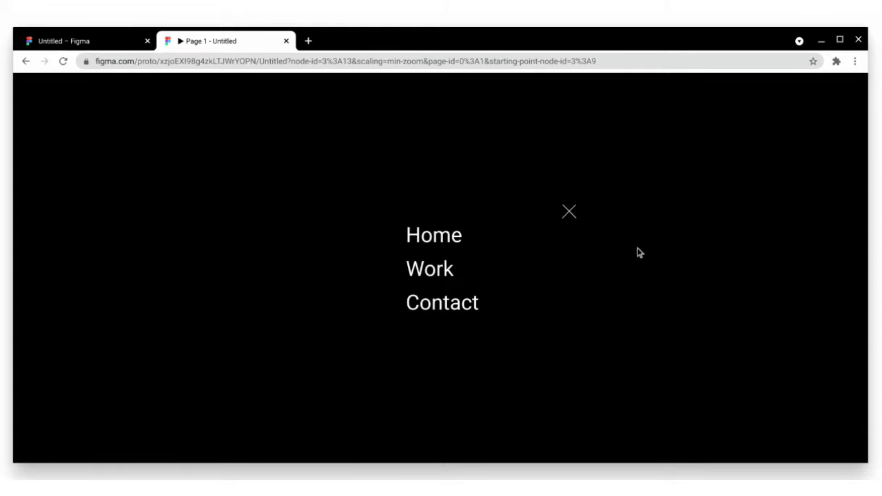
click(569, 211)
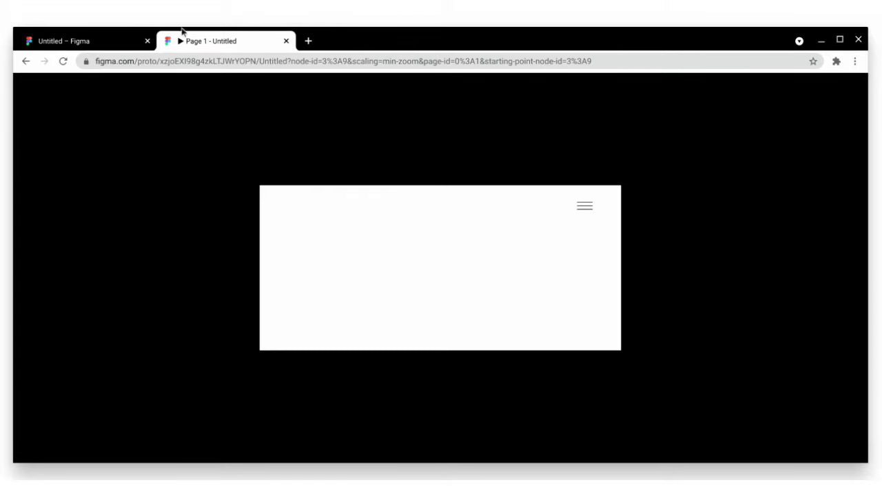
click(80, 43)
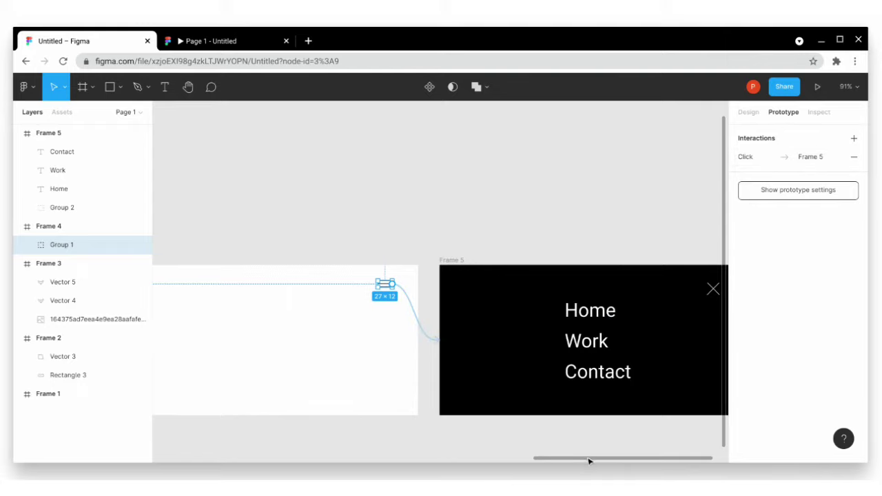
Set the X's Click → Frame 4 interaction to a rightward Slide in with Ease in and out
drag(588, 461, 615, 458)
click(632, 289)
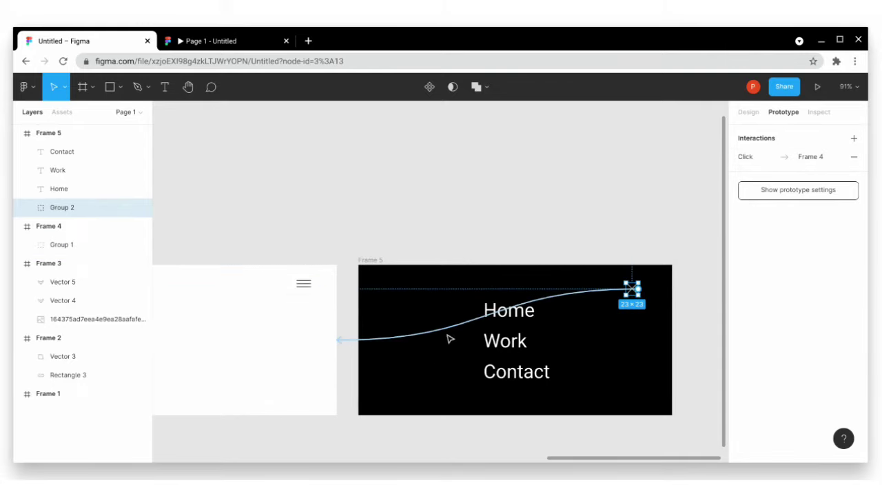
click(448, 334)
click(646, 250)
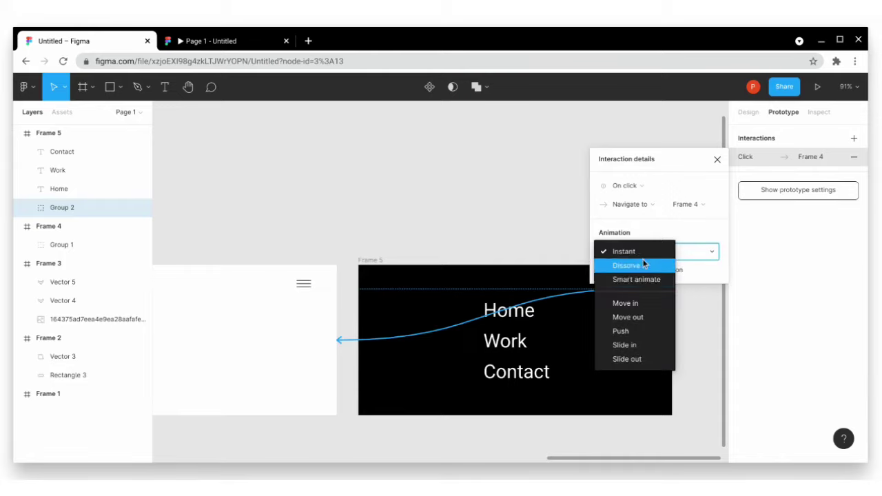
click(629, 345)
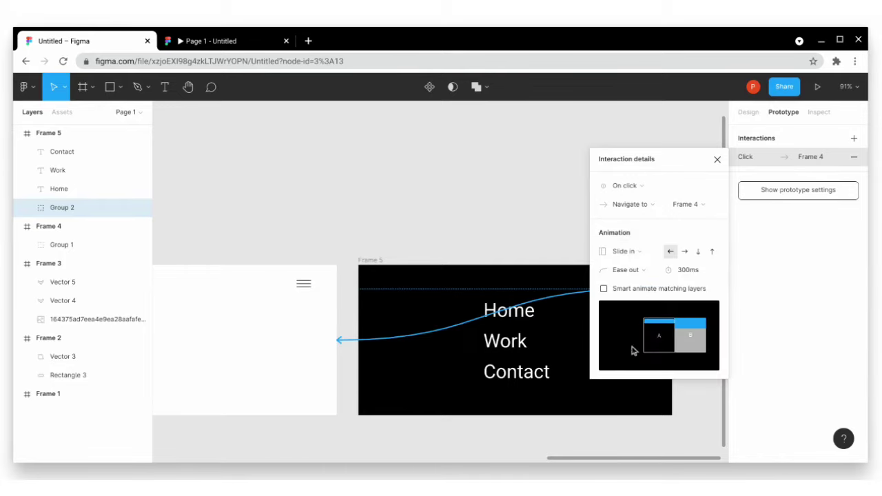
click(684, 254)
click(620, 270)
click(637, 282)
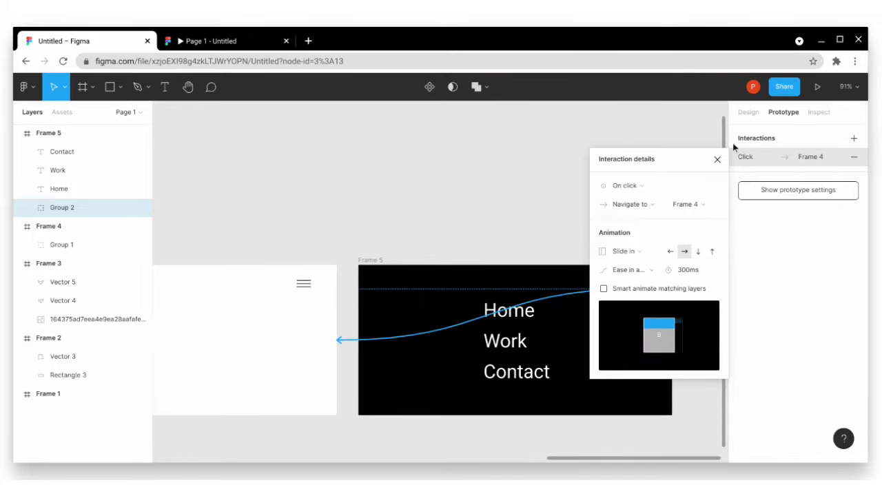
Present the prototype, closing and reopening the menu to watch the slide, then return
click(817, 86)
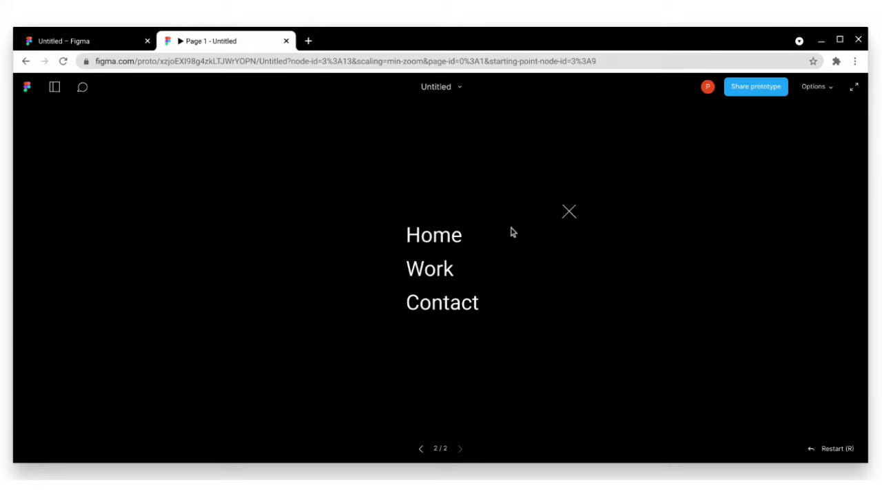
click(569, 214)
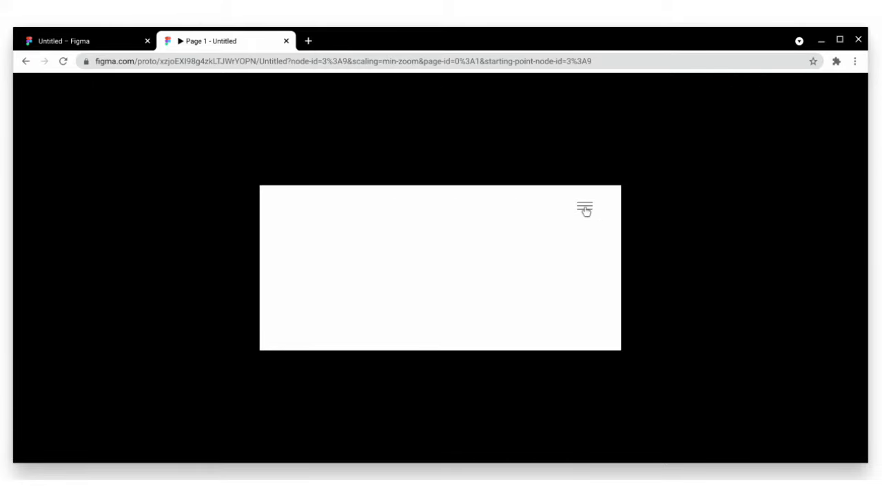
click(585, 210)
click(570, 215)
click(582, 210)
click(571, 214)
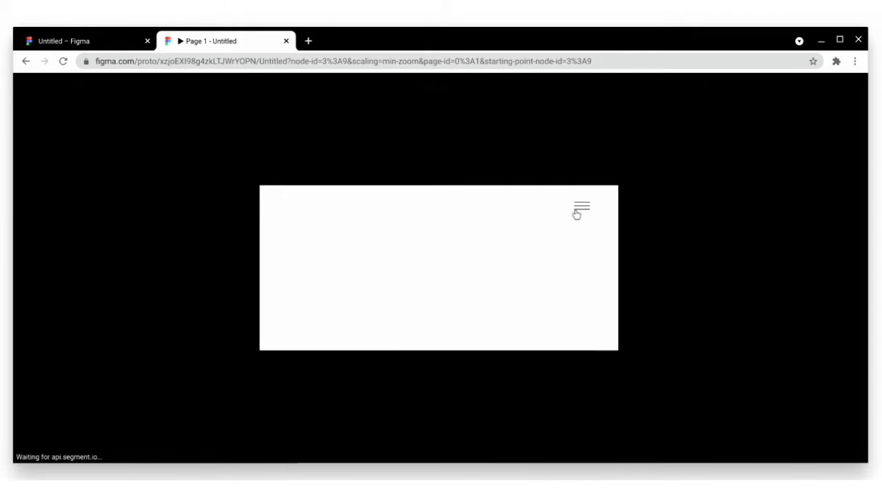
click(72, 41)
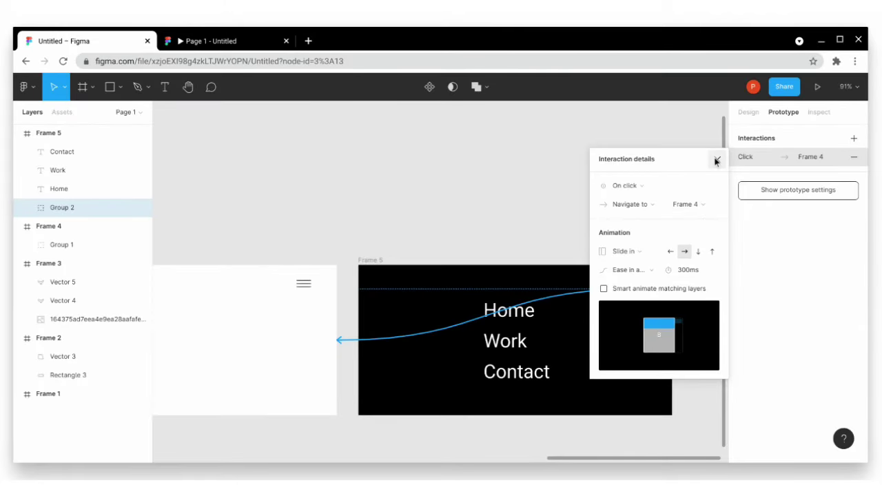
Switch the X's transition to Smart animate and test it in the prototype preview
click(639, 255)
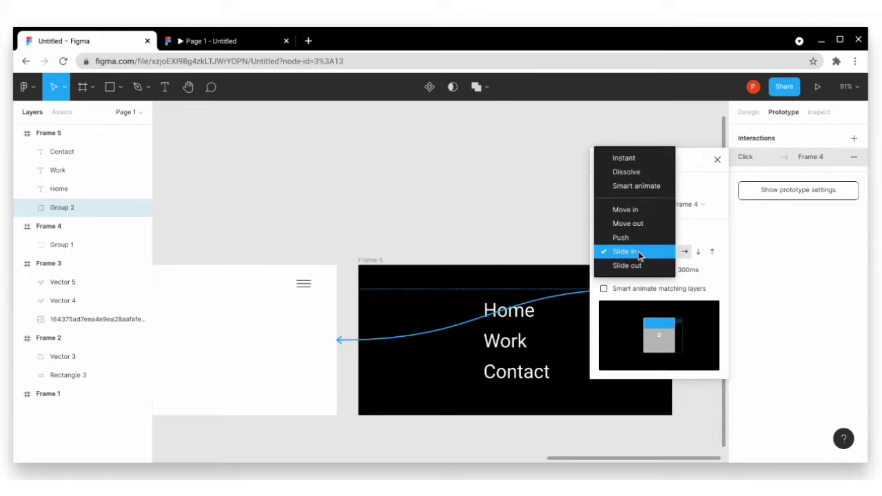
click(640, 186)
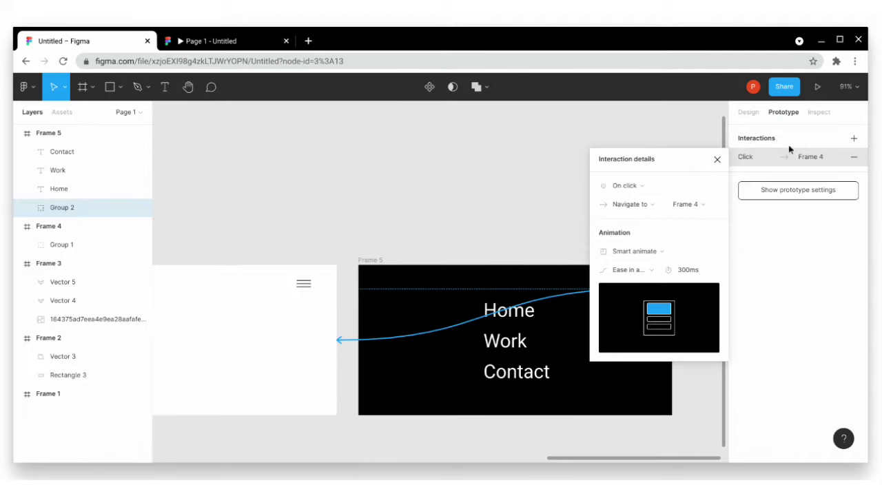
click(813, 92)
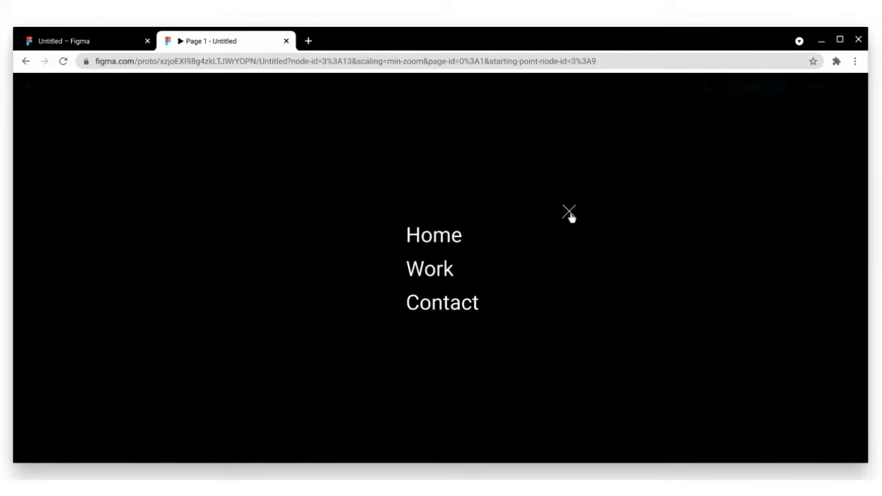
click(569, 214)
click(590, 212)
click(569, 214)
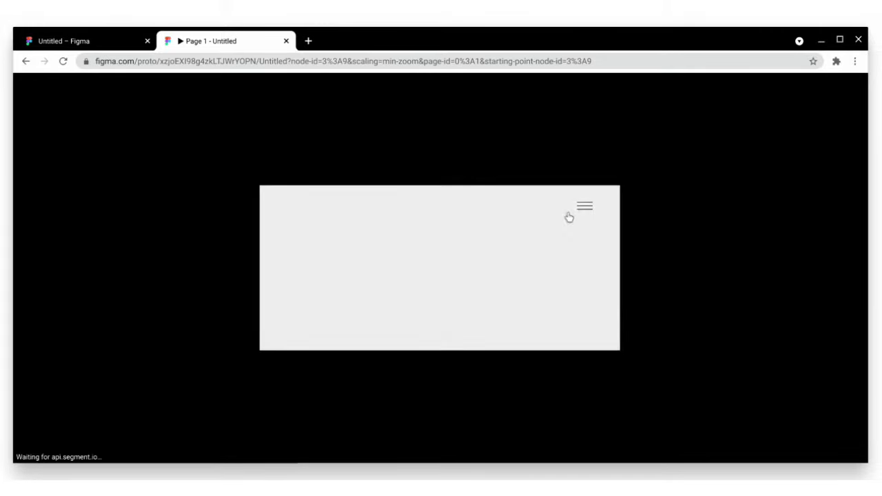
click(583, 213)
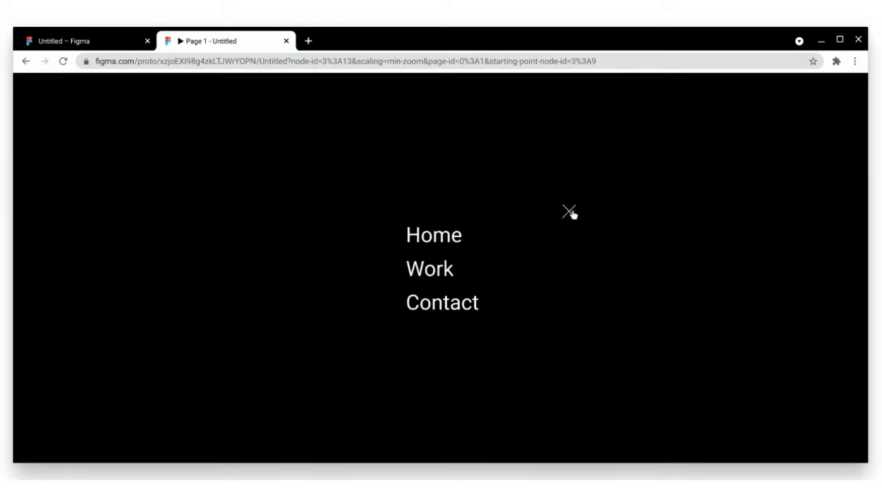
click(55, 42)
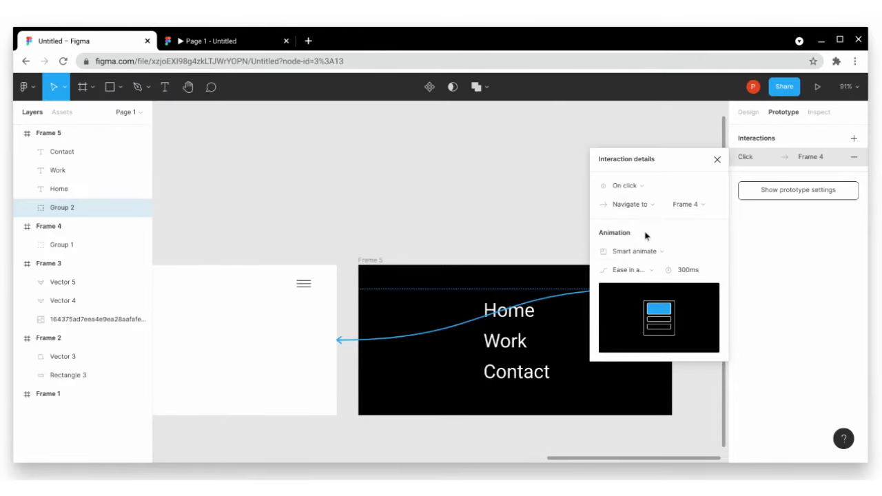
Give the transition a custom easing curve of 0.95, 0, 0.23, 0.59 and present again
click(630, 272)
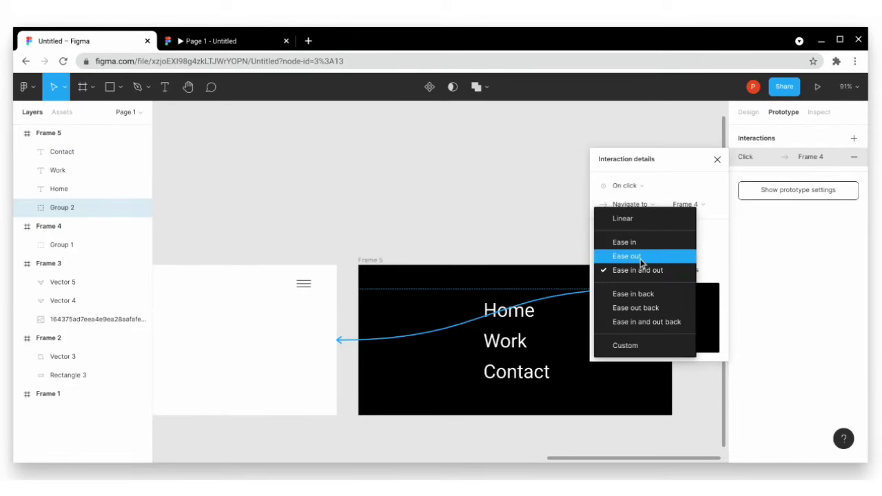
click(638, 346)
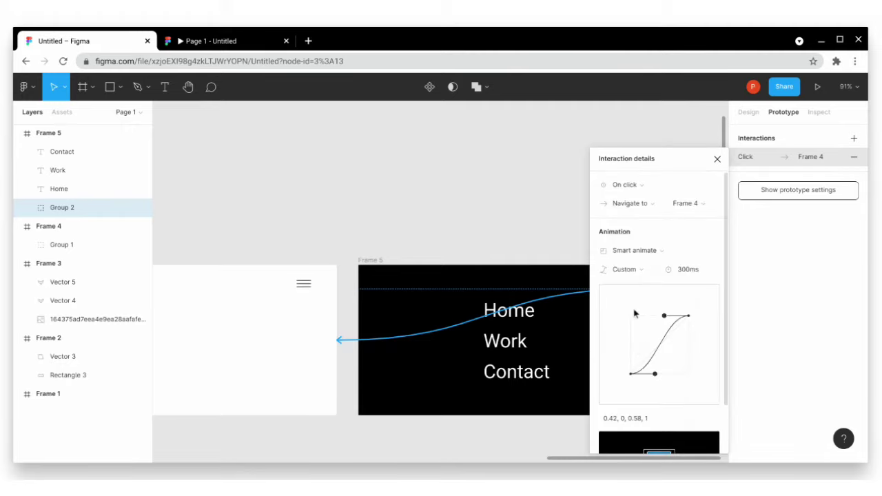
drag(664, 316, 643, 340)
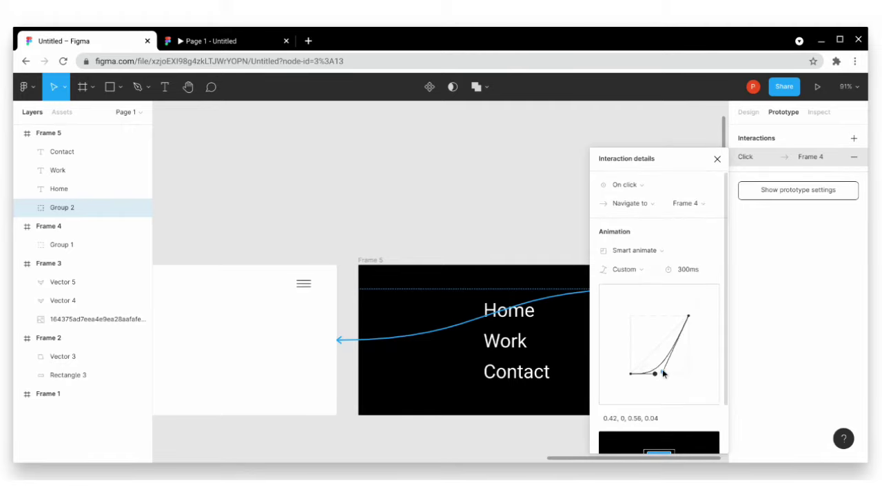
drag(655, 374, 687, 377)
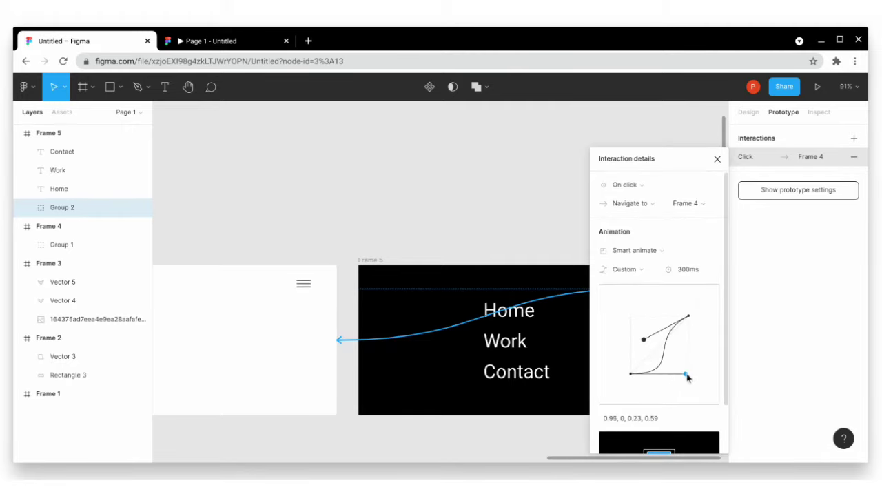
click(817, 86)
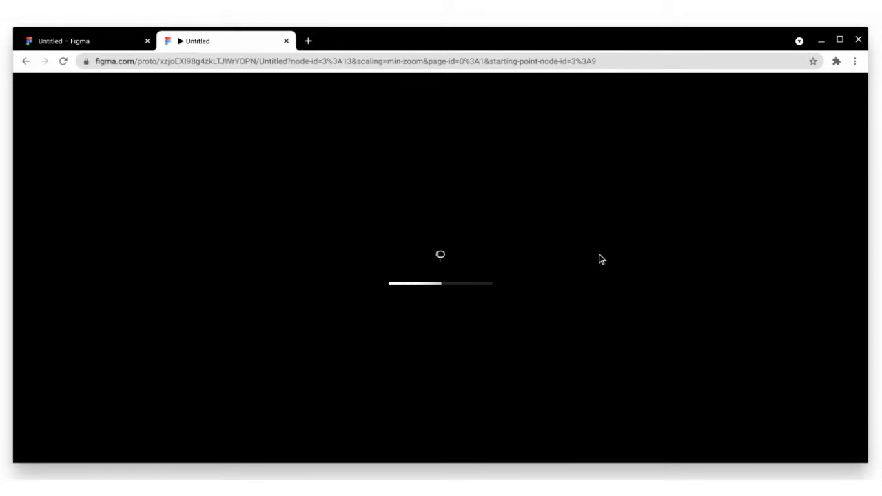
Close, reopen and close the menu again in the prototype, then return to the editor
click(575, 215)
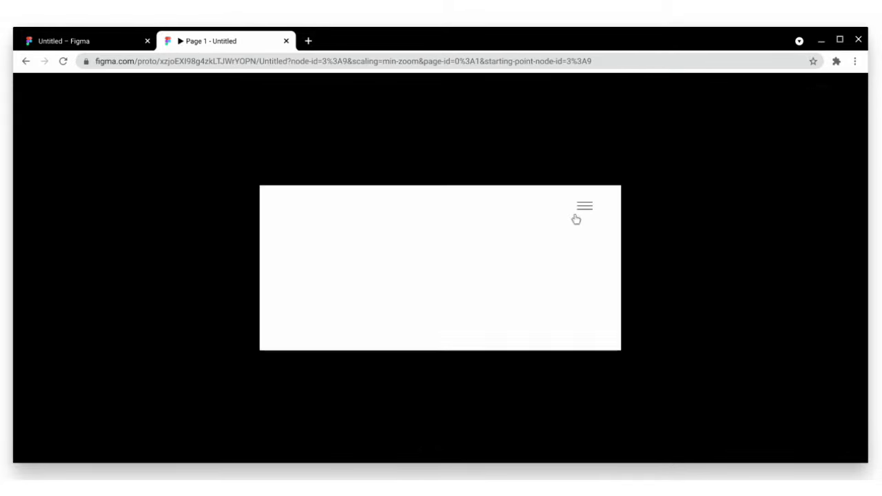
click(583, 210)
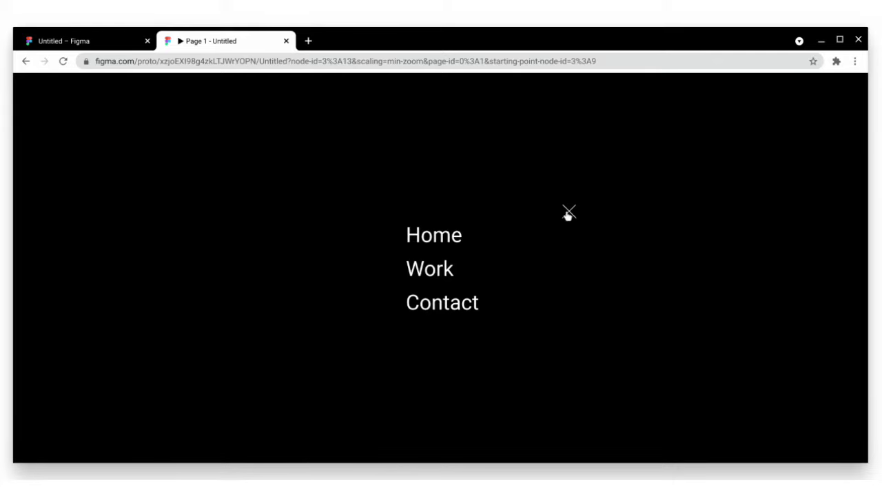
click(567, 215)
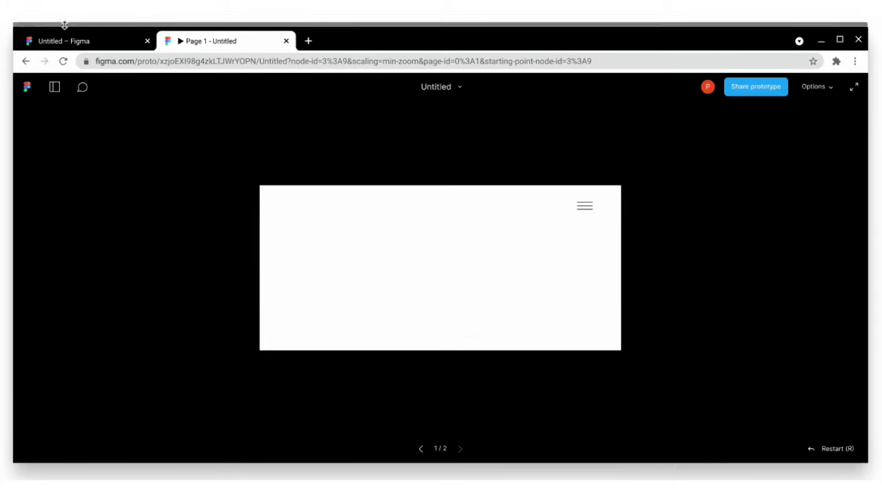
click(66, 40)
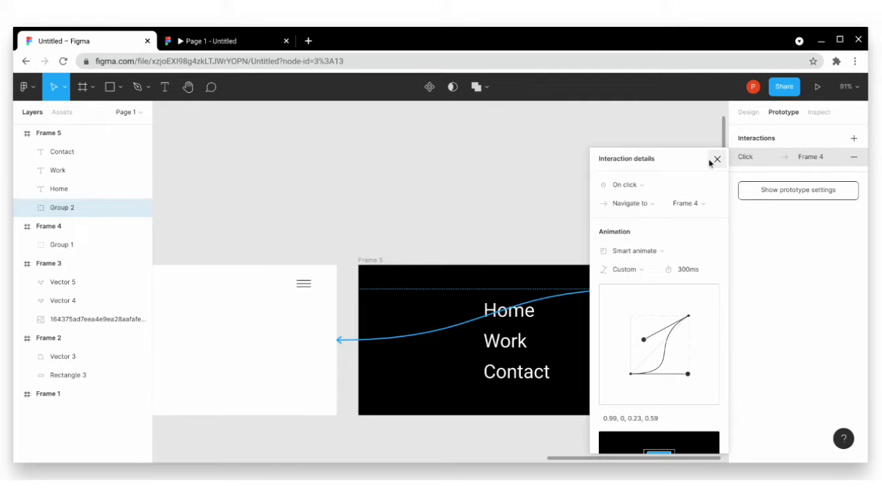
Keep the X transition's 300ms duration and set its easing to Ease in
click(621, 250)
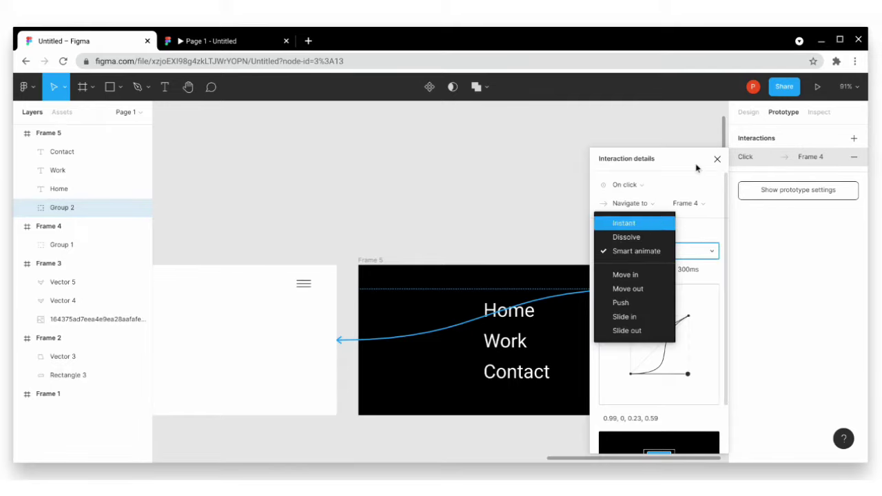
click(698, 167)
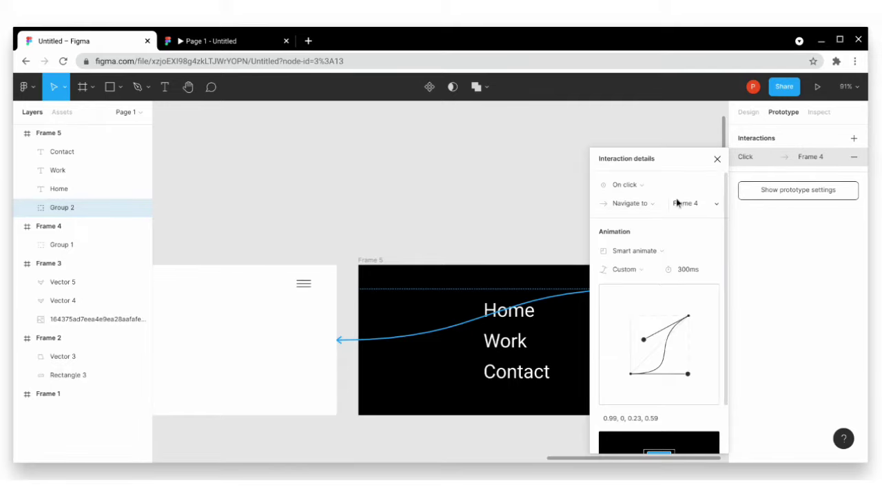
click(693, 268)
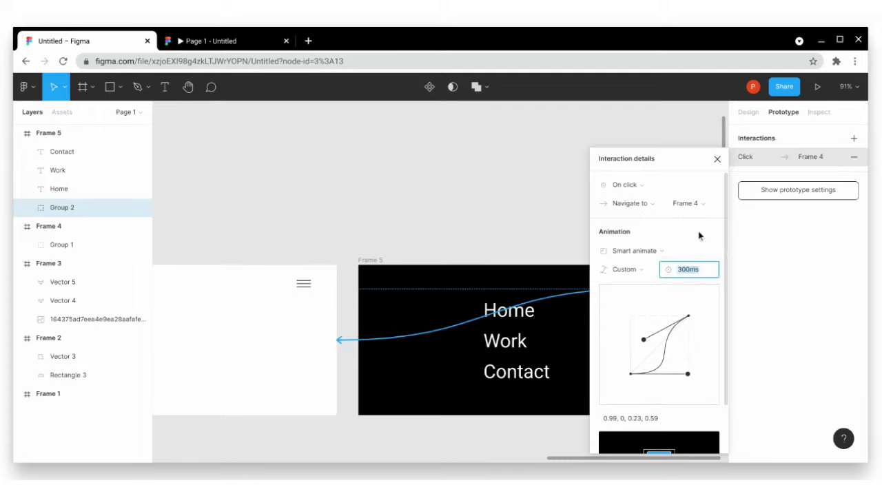
click(630, 269)
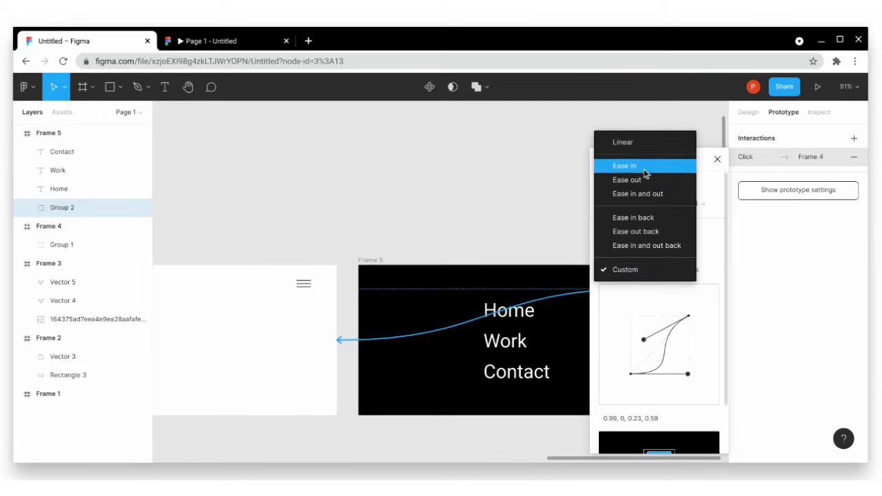
click(618, 164)
Change the animation from Push to a rightward Slide in and close the details
click(655, 251)
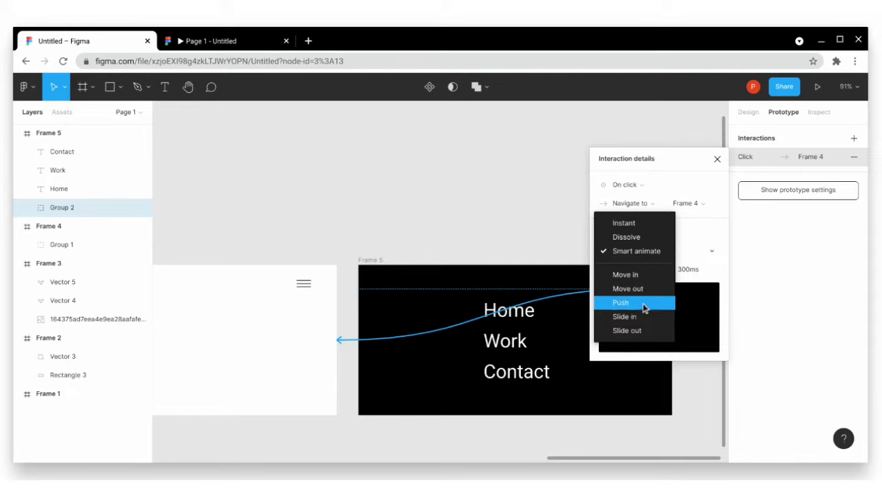
click(644, 303)
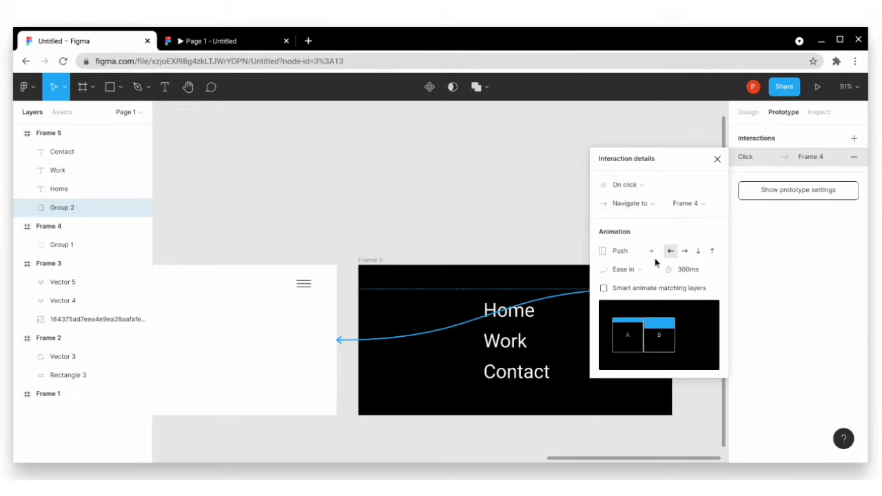
click(635, 252)
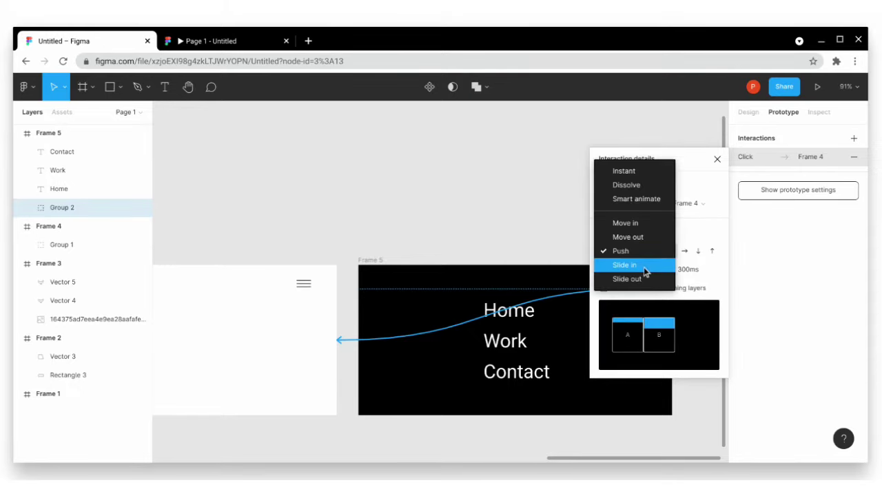
click(648, 261)
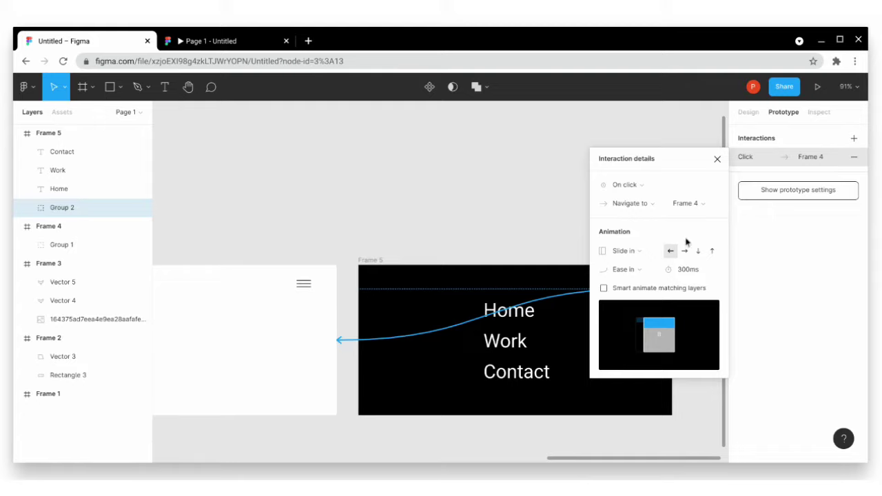
click(685, 250)
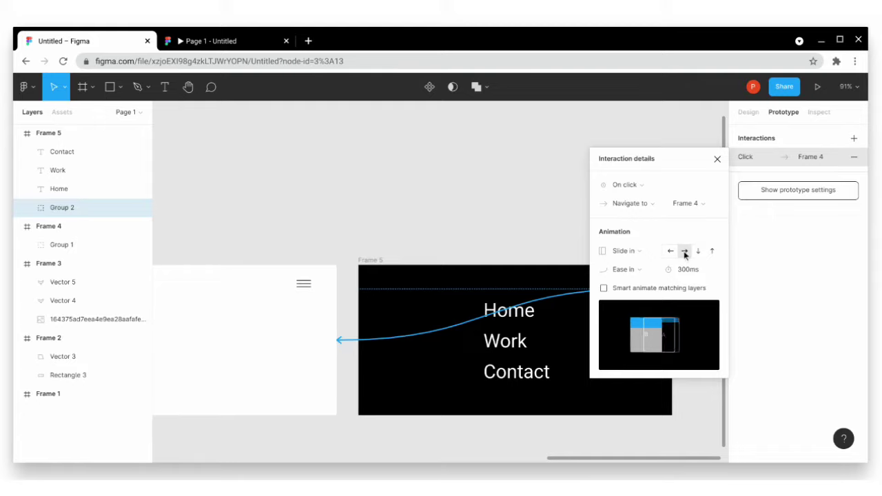
click(715, 158)
click(649, 186)
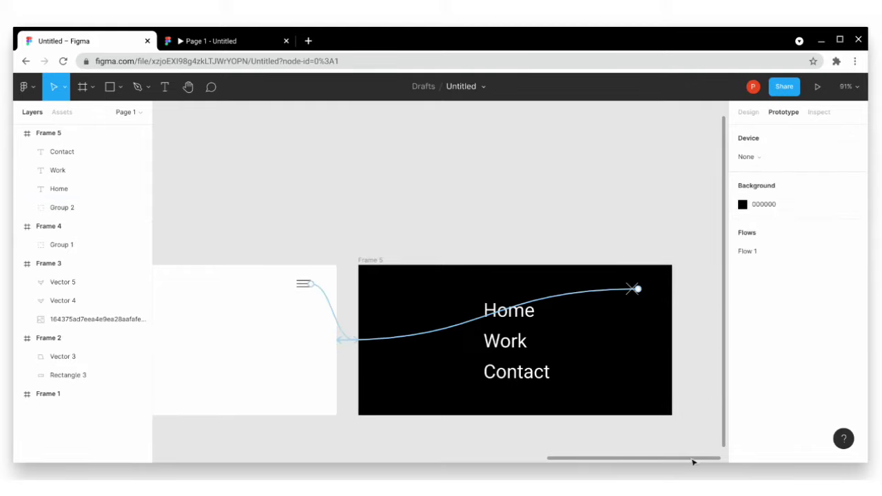
Launch Browse plugins in Community from the main menu's Plugins submenu
mouse_move(693, 458)
mouse_down()
mouse_move(670, 459)
mouse_move(704, 446)
mouse_up()
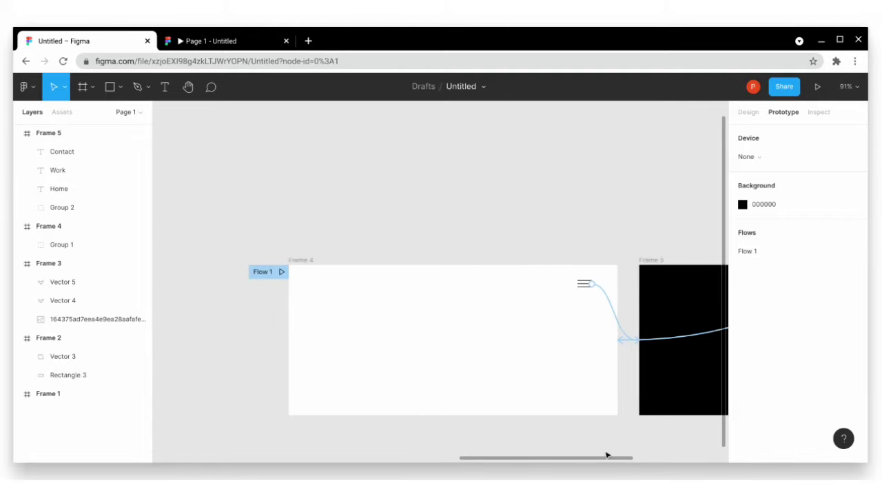
scroll(703, 446, left, 10)
scroll(589, 435, right, 2)
scroll(614, 423, right, 2)
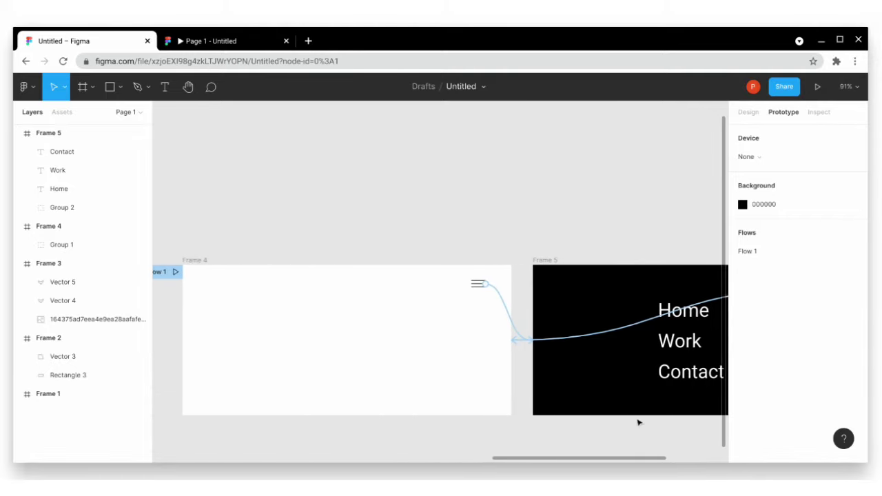
scroll(638, 420, right, 1)
scroll(654, 415, right, 1)
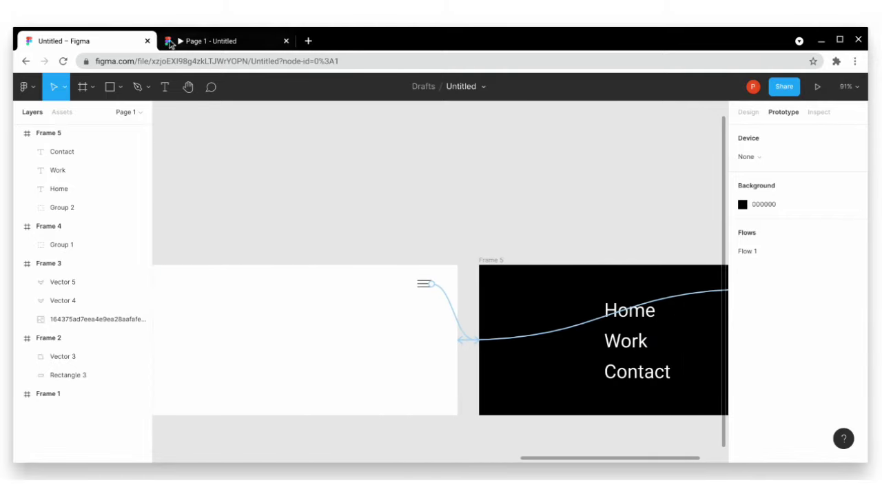
click(33, 91)
mouse_move(48, 270)
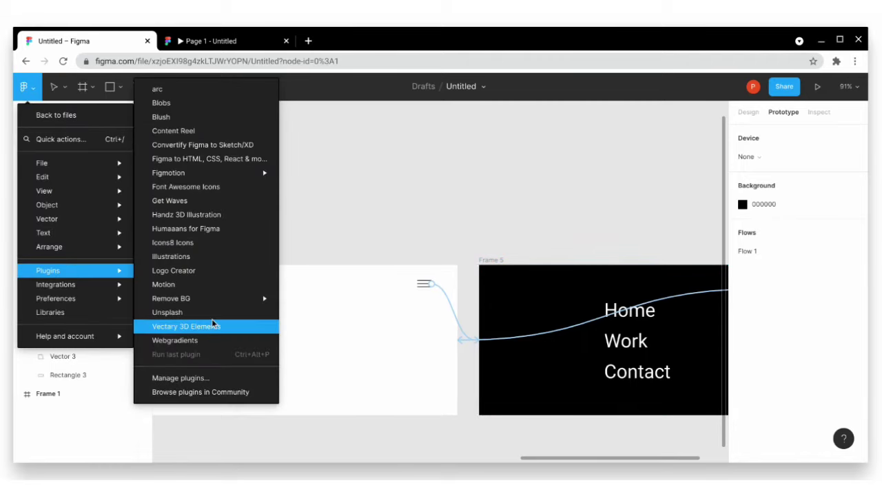
click(204, 392)
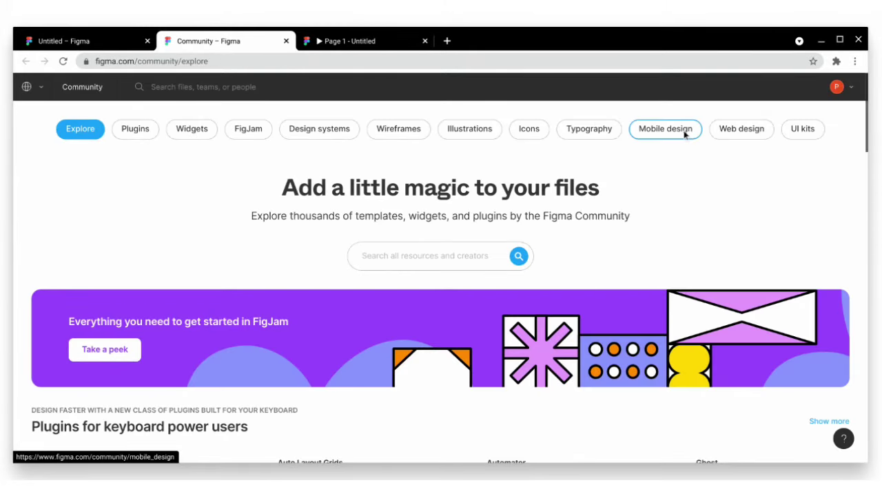
Filter Community by Web design, scroll the results and open Apple Watch Store Landing Page
click(716, 129)
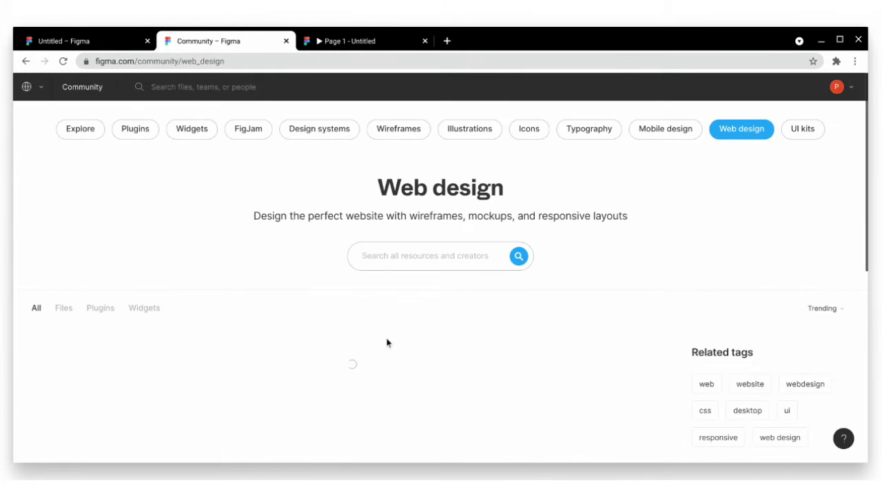
scroll(386, 342, down, 1)
scroll(386, 342, down, 2)
scroll(384, 320, down, 4)
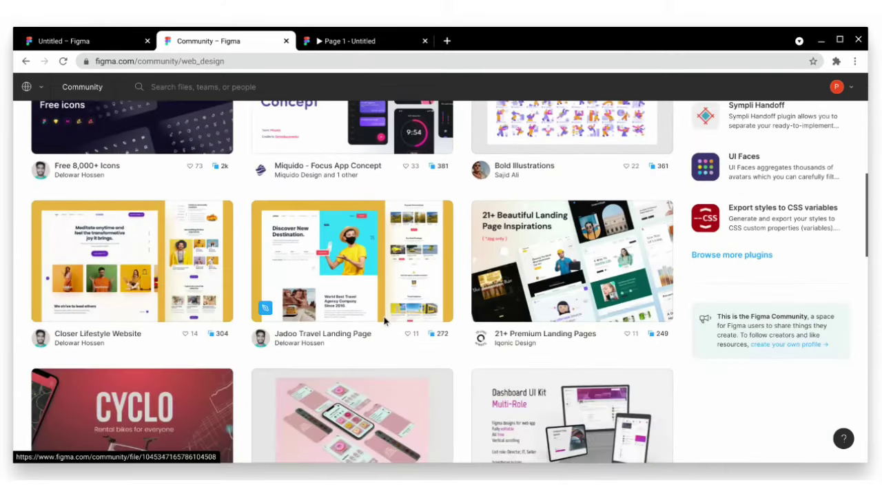
scroll(385, 321, down, 2)
scroll(385, 321, down, 2)
scroll(385, 317, down, 1)
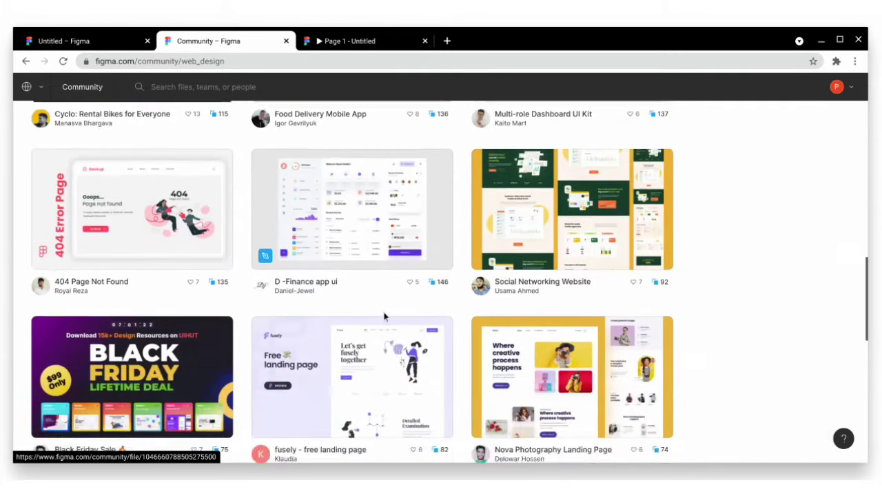
scroll(384, 316, down, 1)
scroll(411, 242, down, 2)
scroll(411, 242, down, 3)
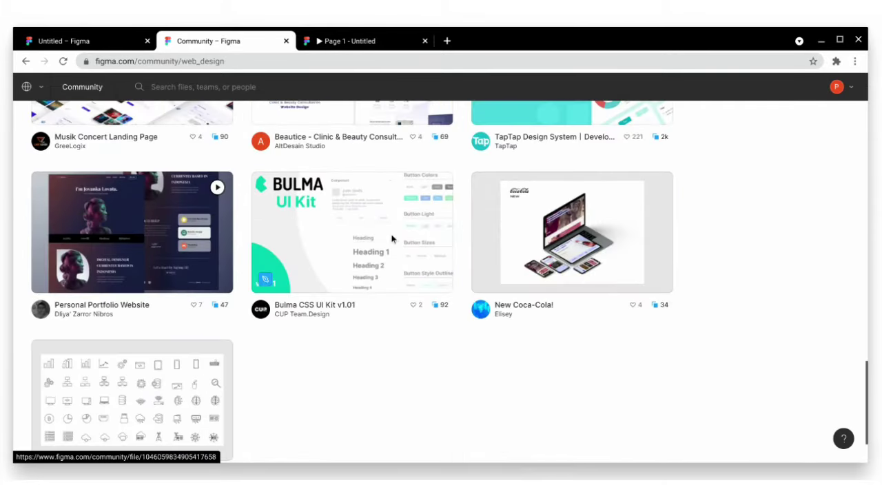
scroll(391, 239, down, 1)
scroll(391, 239, down, 1)
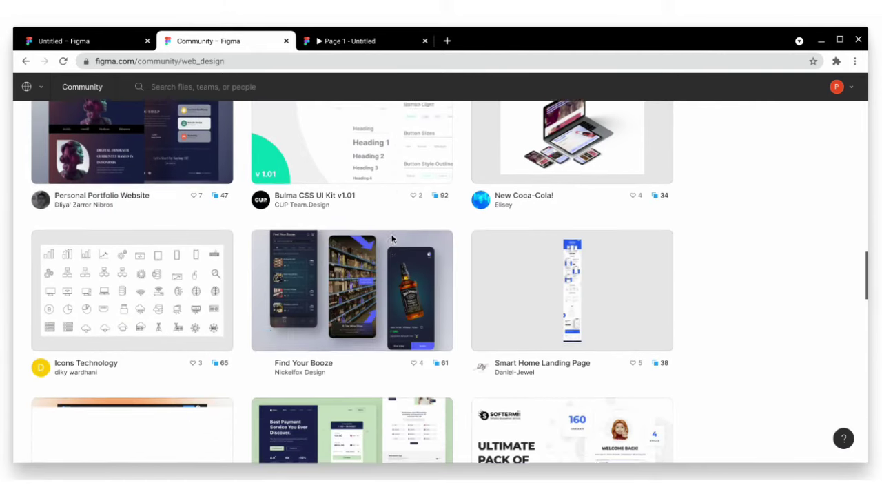
scroll(392, 239, down, 1)
scroll(391, 238, down, 1)
scroll(391, 239, down, 1)
scroll(391, 239, down, 3)
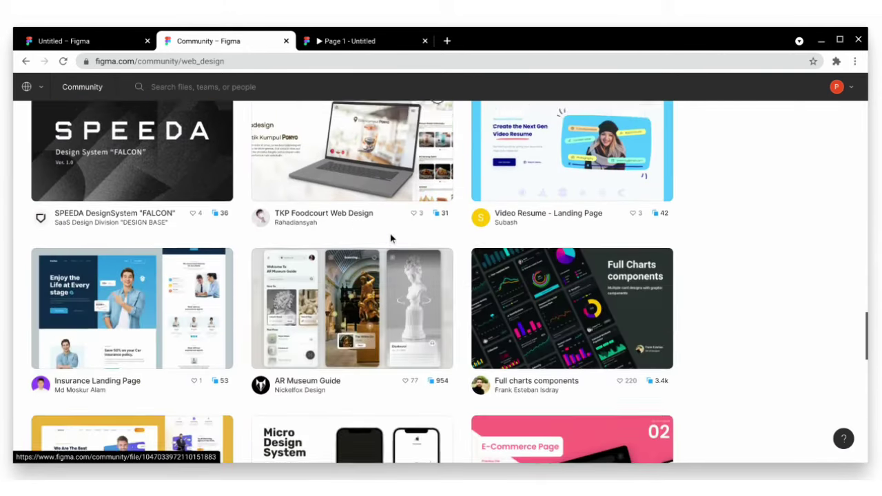
scroll(390, 238, down, 1)
scroll(389, 238, down, 1)
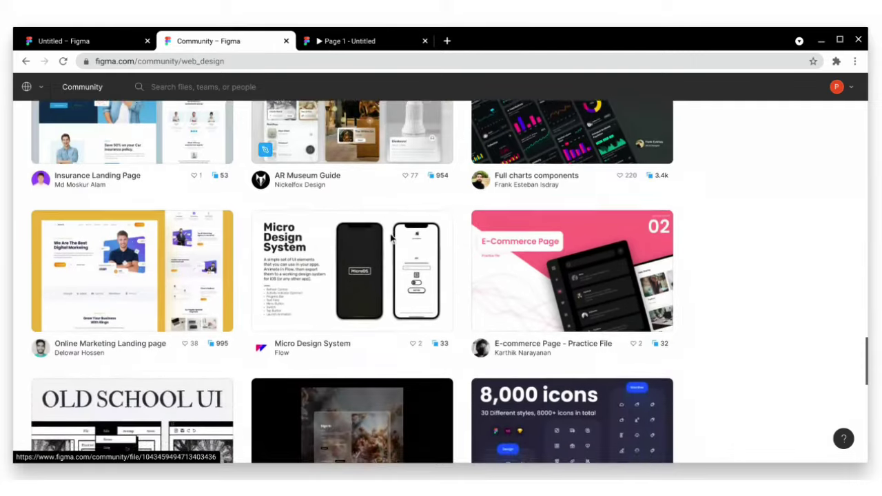
scroll(390, 237, down, 1)
scroll(390, 237, down, 1)
scroll(390, 238, down, 3)
scroll(390, 238, down, 1)
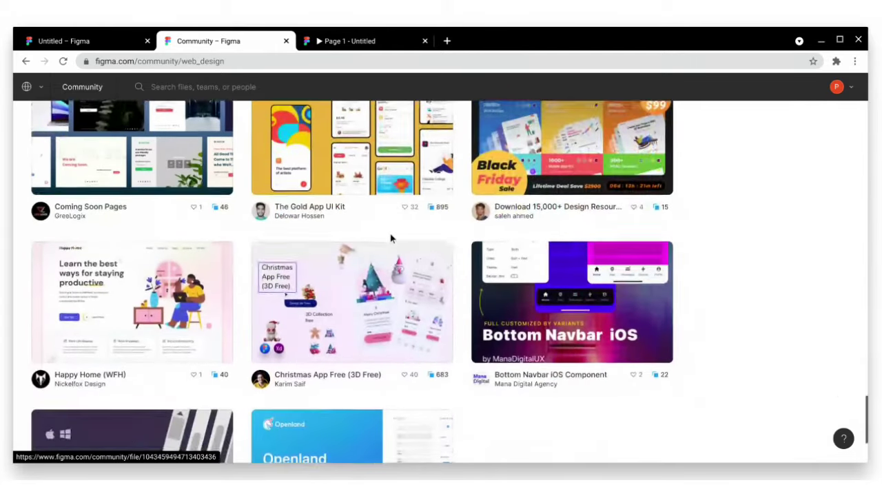
scroll(390, 238, down, 1)
scroll(390, 237, down, 1)
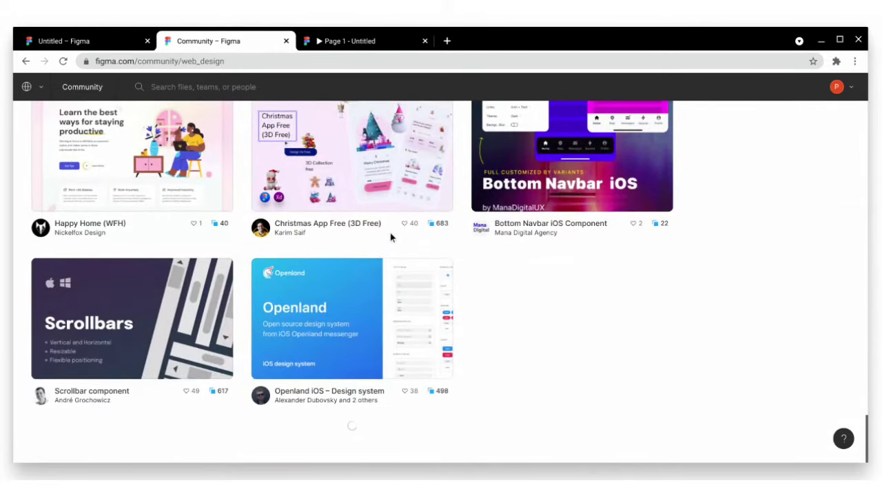
scroll(391, 239, down, 2)
scroll(390, 237, down, 1)
scroll(390, 237, down, 2)
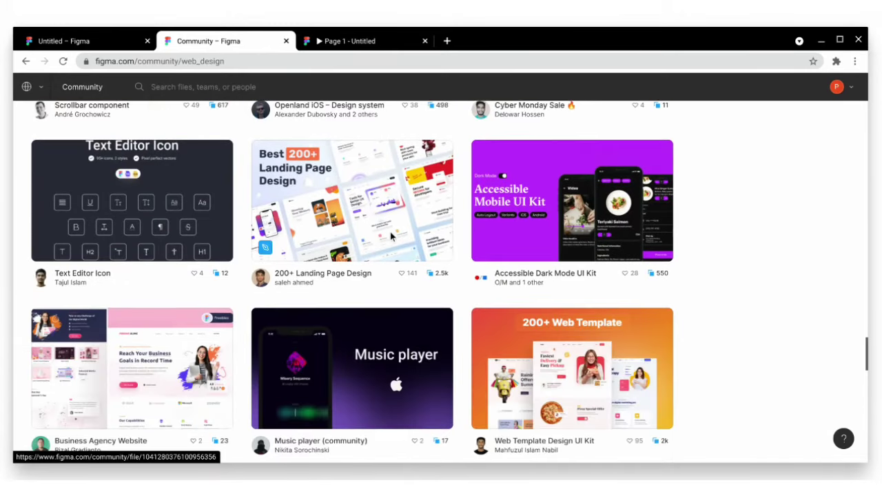
scroll(390, 236, down, 1)
scroll(390, 236, down, 3)
scroll(390, 236, down, 1)
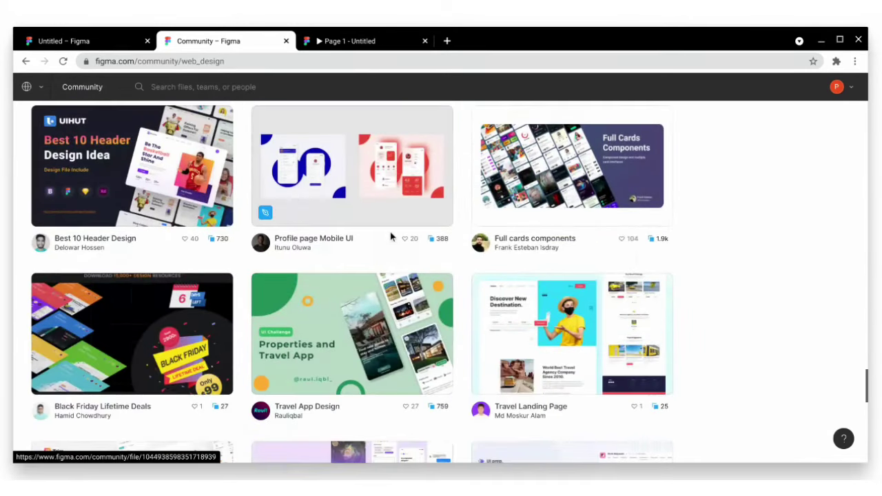
scroll(390, 237, down, 1)
scroll(391, 237, down, 2)
scroll(391, 237, down, 2)
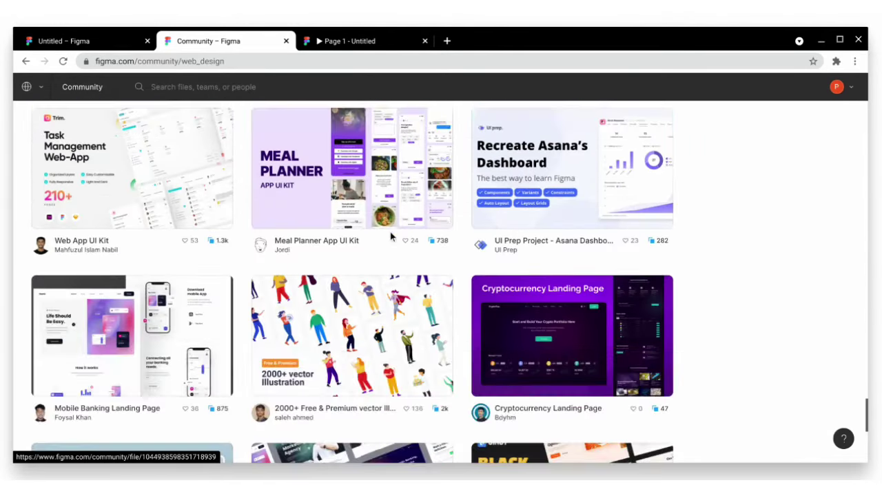
scroll(391, 236, down, 1)
scroll(391, 236, down, 2)
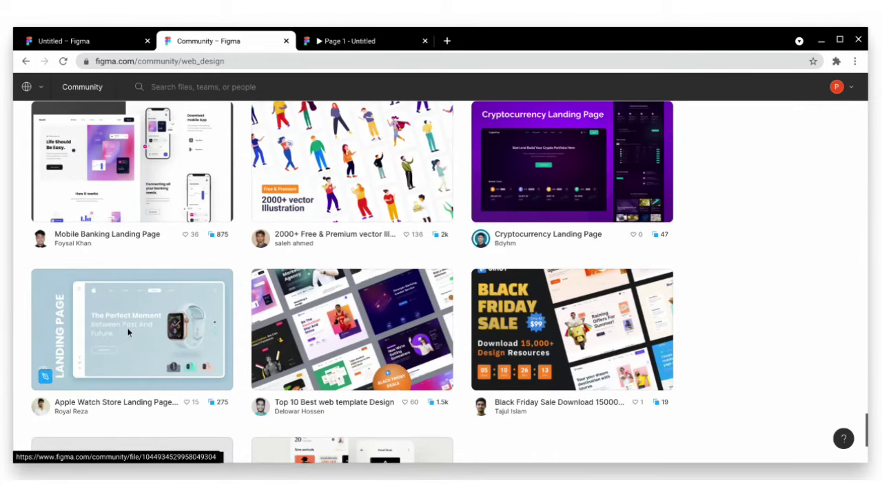
click(128, 327)
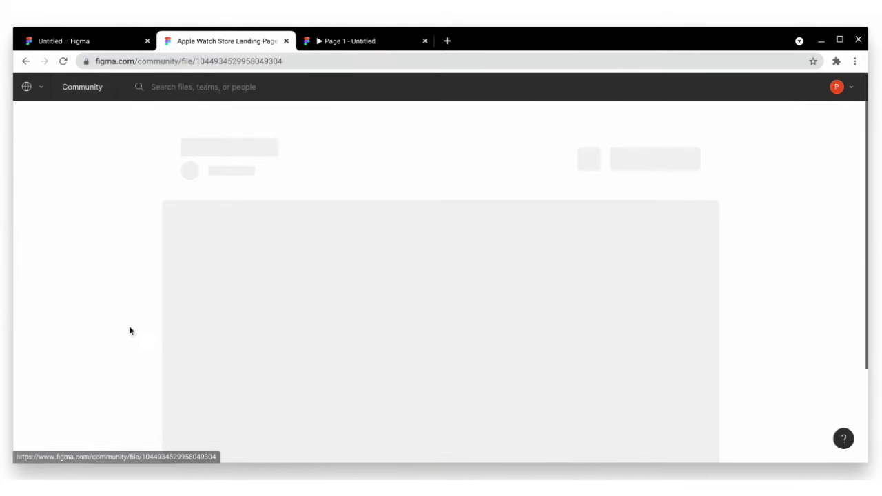
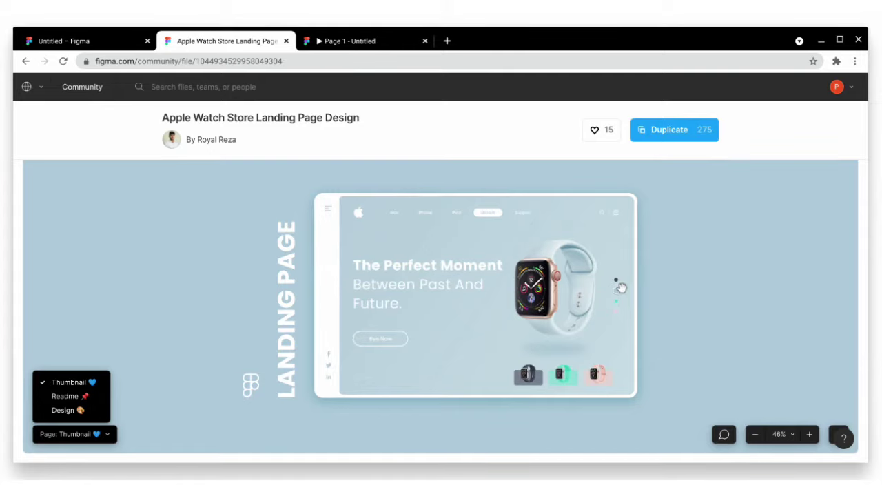
Duplicate the Apple Watch Store community file, close the original, and open the Design page
click(674, 130)
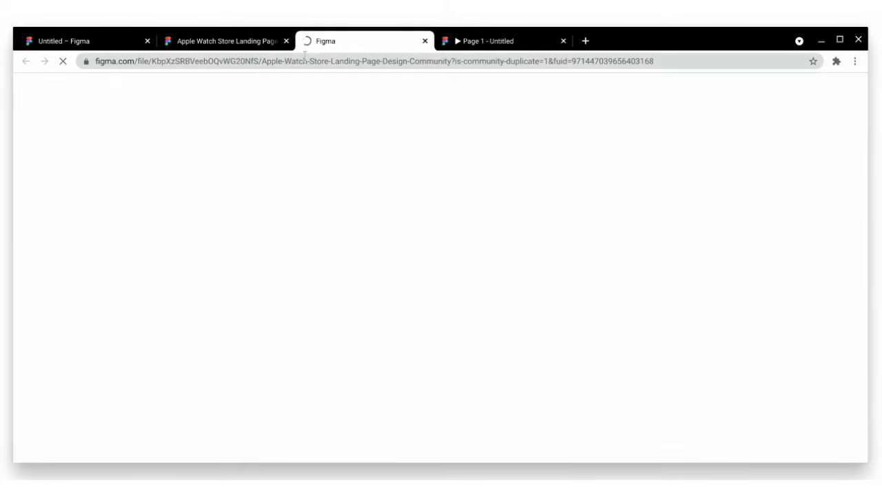
click(286, 41)
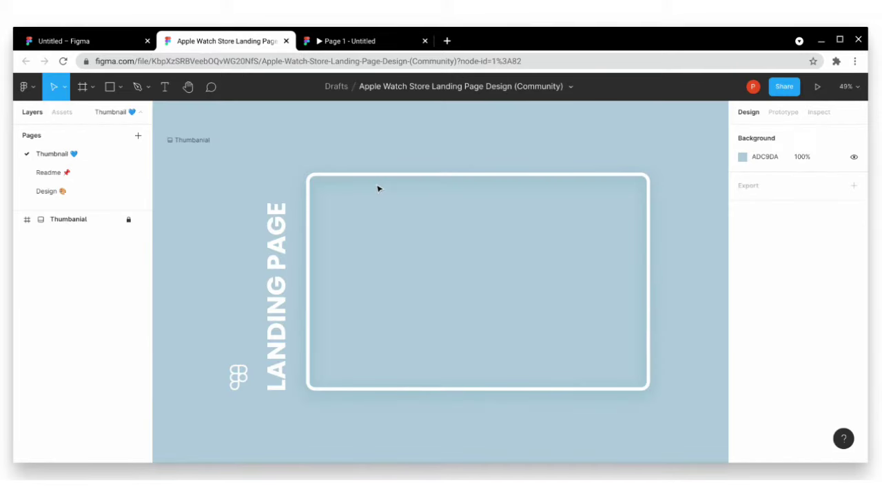
scroll(335, 226, down, 1)
scroll(335, 226, down, 4)
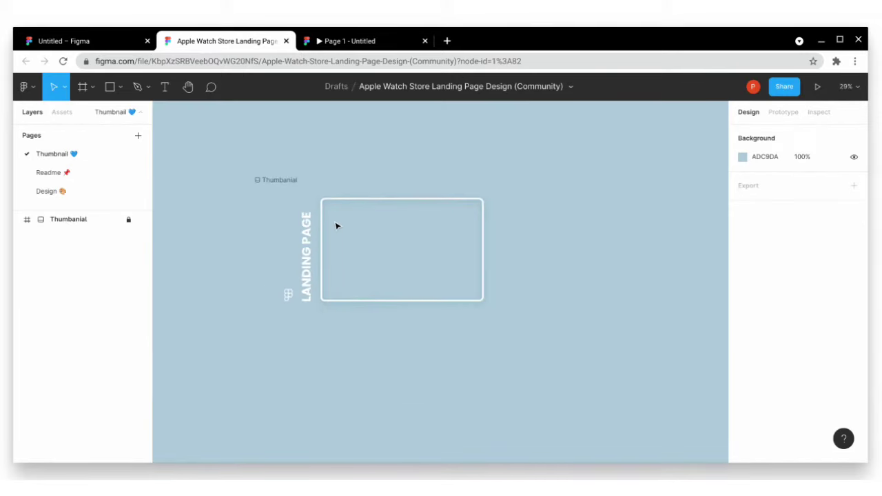
click(79, 193)
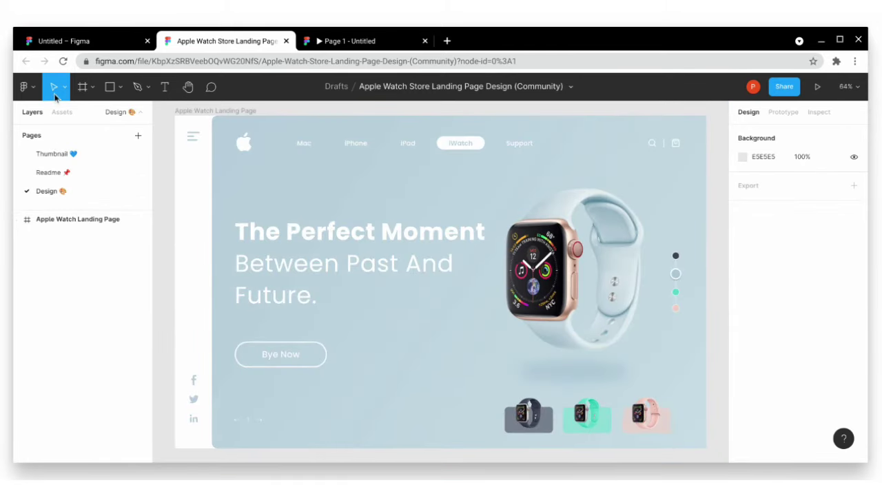
Inspect the Apple Watch Landing Page frame and pan to the empty canvas on its right
click(61, 114)
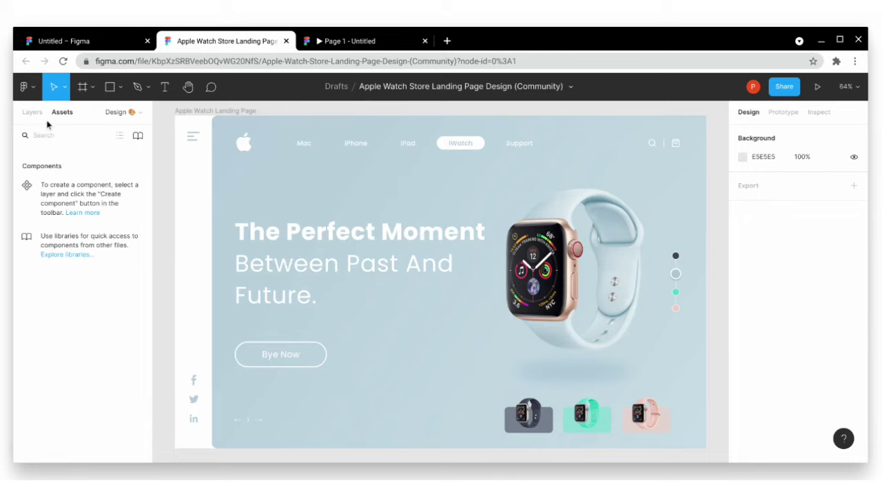
click(32, 112)
ctrl+scroll(471, 355, down, 3)
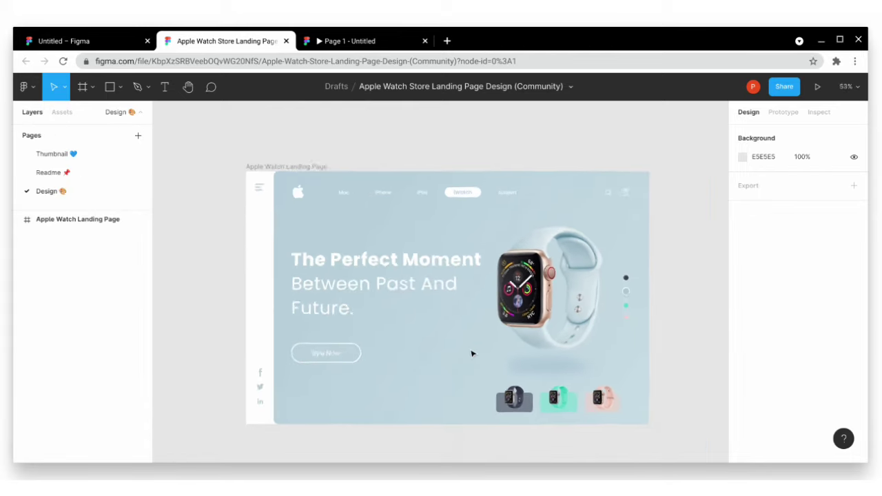
click(52, 221)
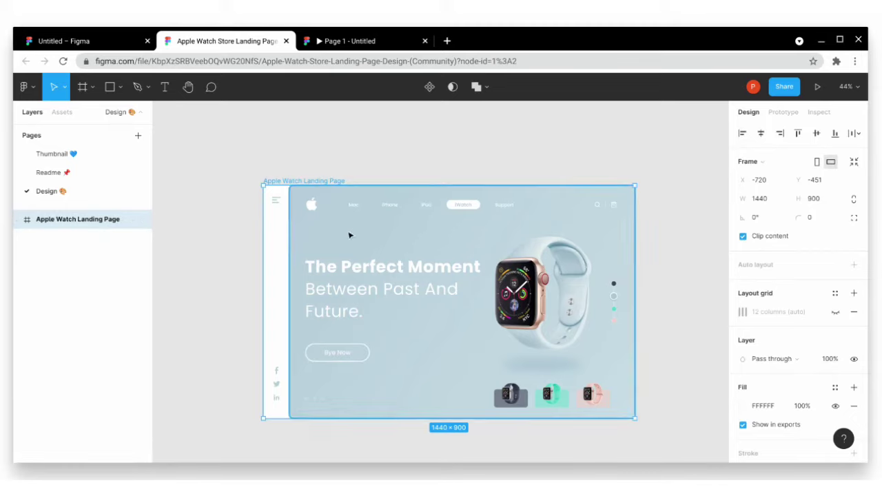
click(199, 250)
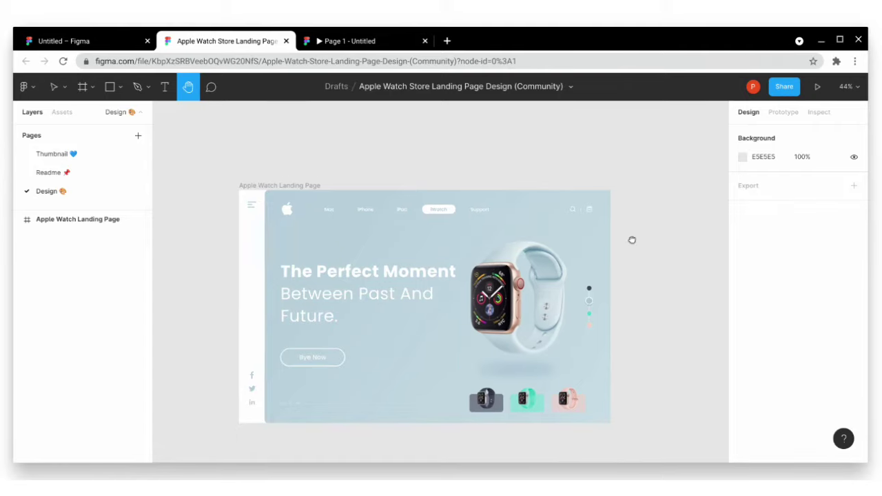
drag(629, 252, 400, 203)
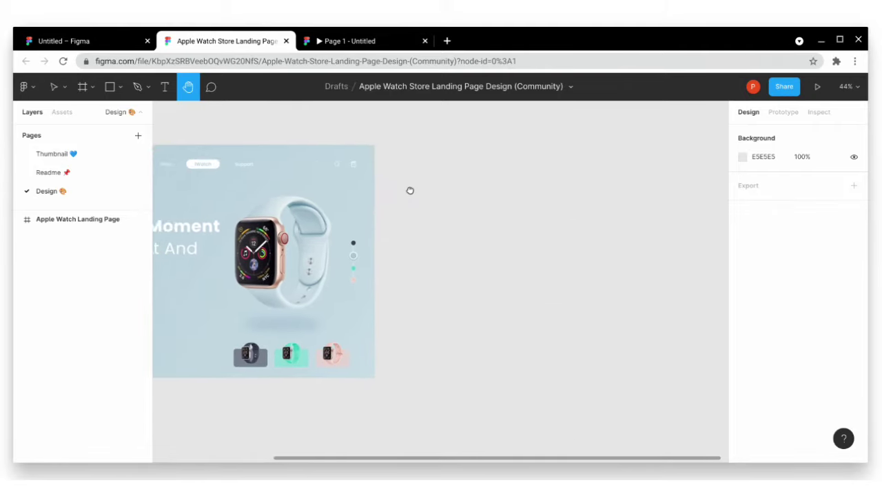
Create a 1440×900 MacBook Pro frame from the Desktop presets and nudge it into alignment
click(92, 88)
click(87, 98)
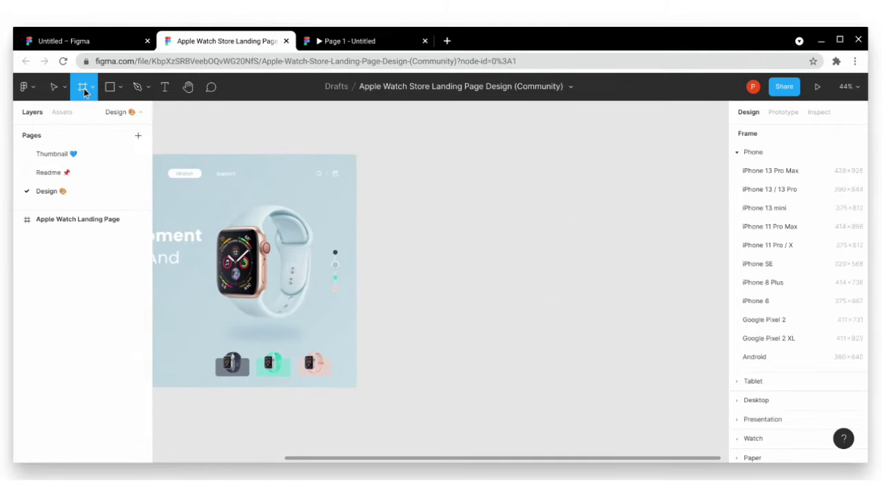
click(737, 154)
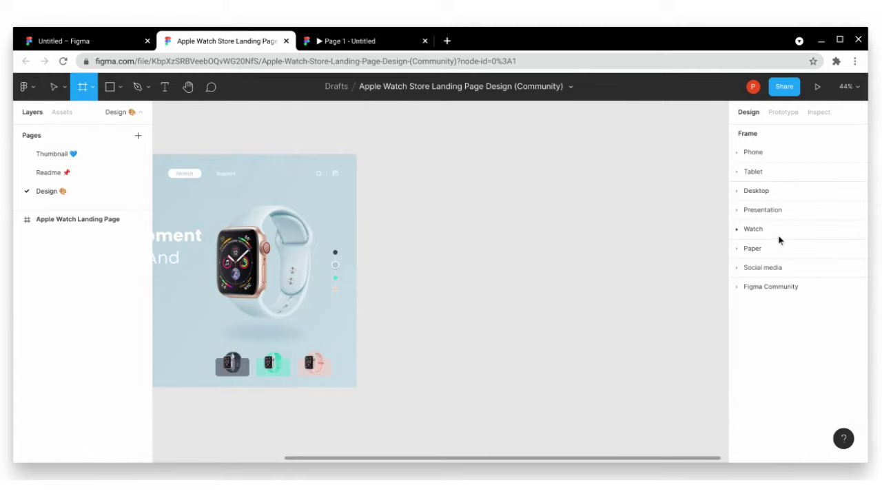
click(735, 191)
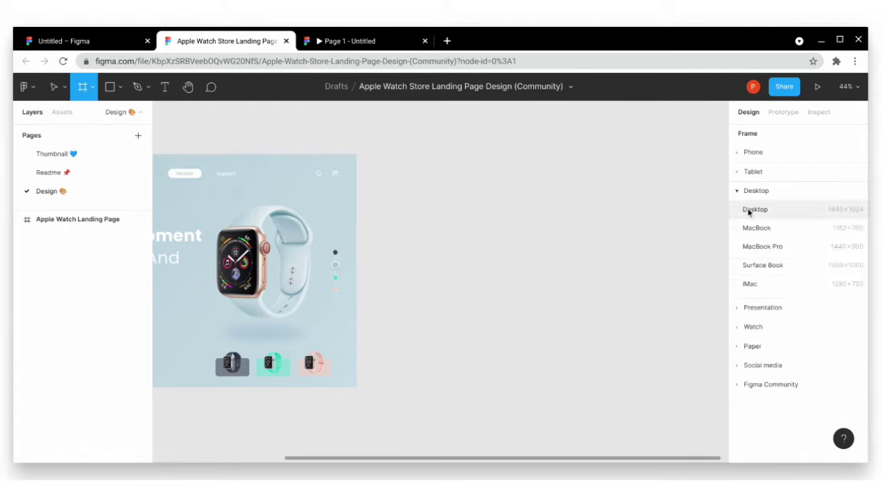
click(753, 246)
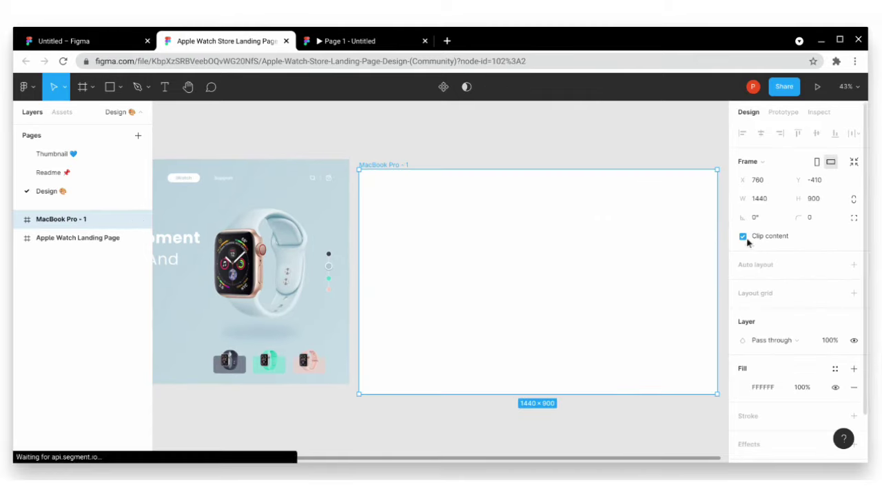
drag(586, 240, 587, 239)
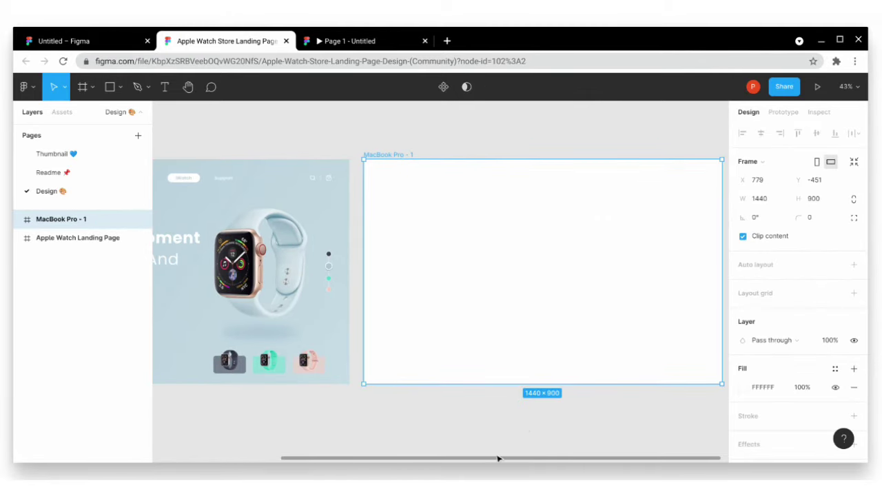
drag(497, 458, 358, 447)
Compare the Apple Watch Landing Page and MacBook Pro - 1 frames by selecting each, then deselect
click(340, 365)
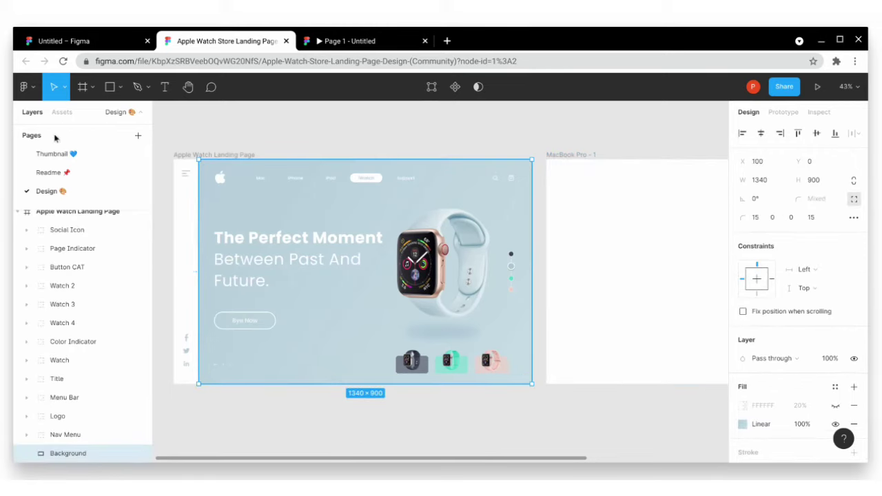
click(72, 212)
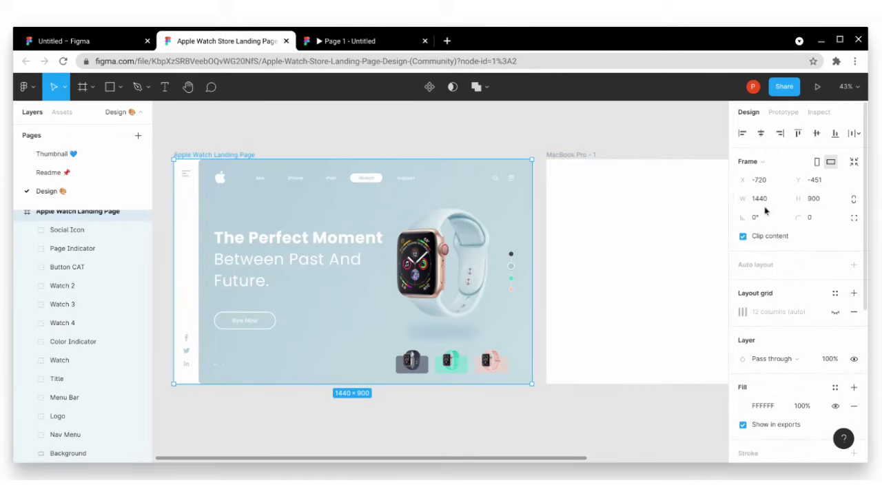
click(691, 258)
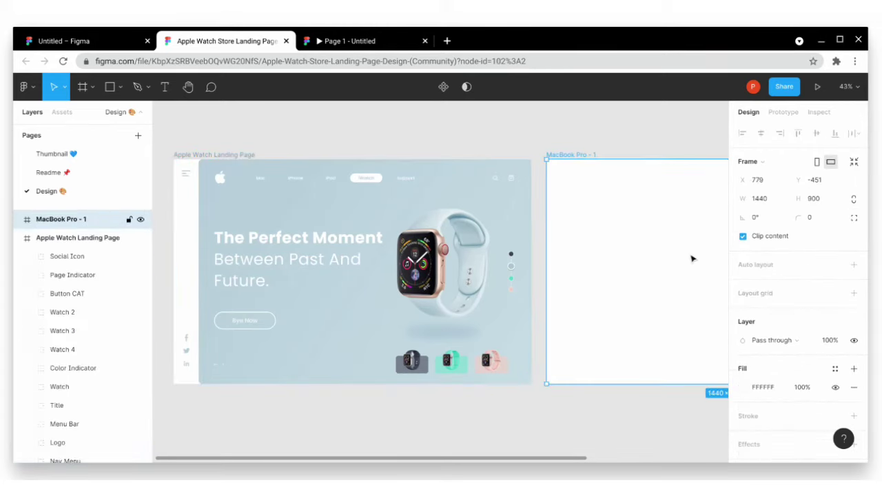
mouse_move(551, 460)
mouse_down()
mouse_move(712, 476)
mouse_move(565, 446)
mouse_up()
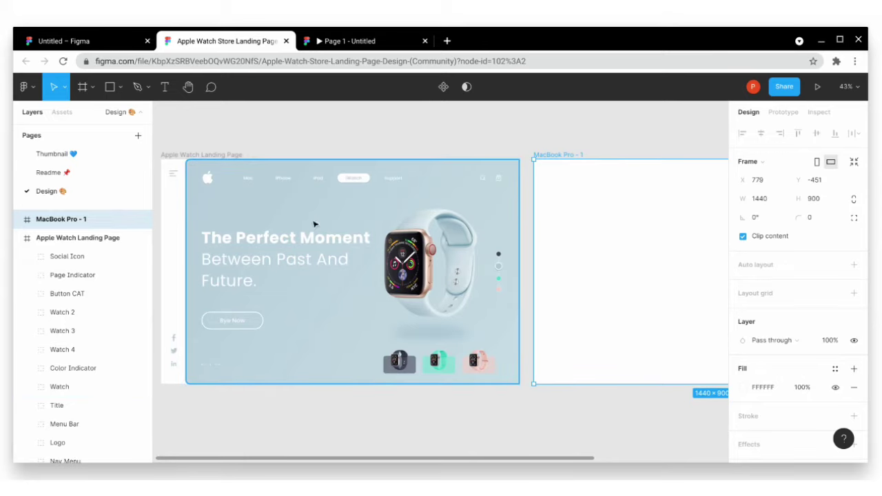
click(313, 220)
click(397, 447)
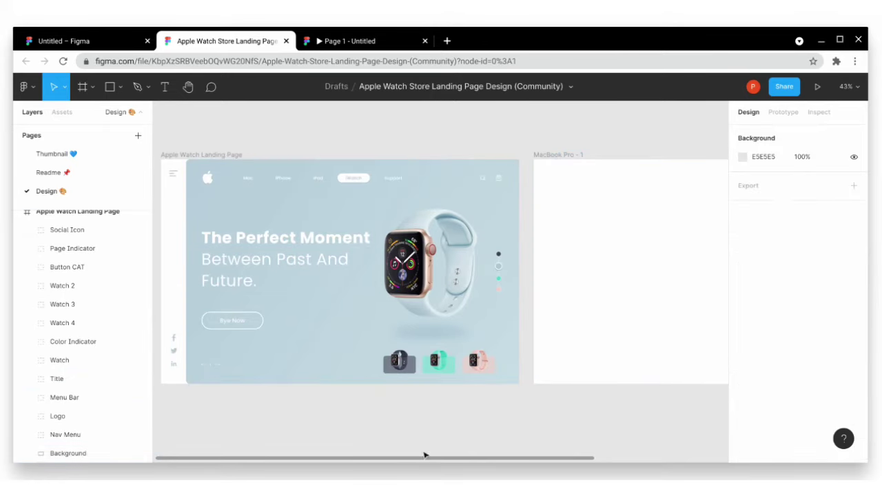
drag(423, 457, 545, 458)
Draw a rectangle from the MacBook Pro - 1 frame's top-left spanning its full height
click(120, 87)
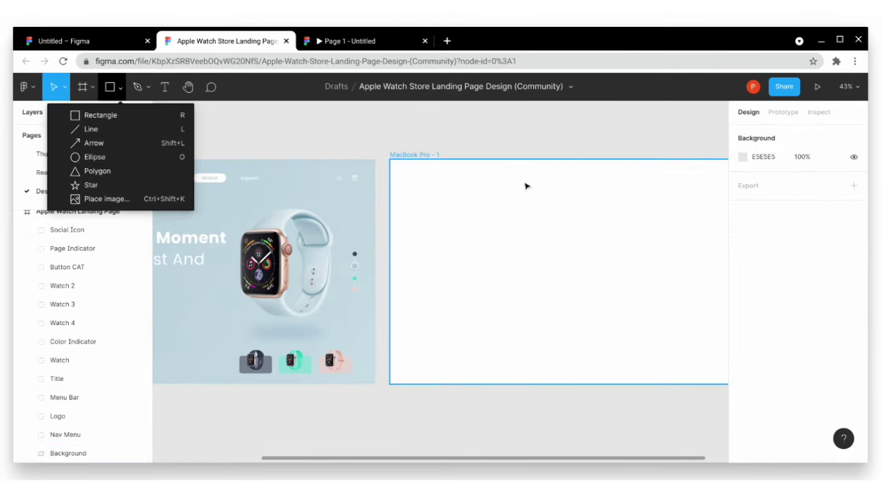
click(120, 88)
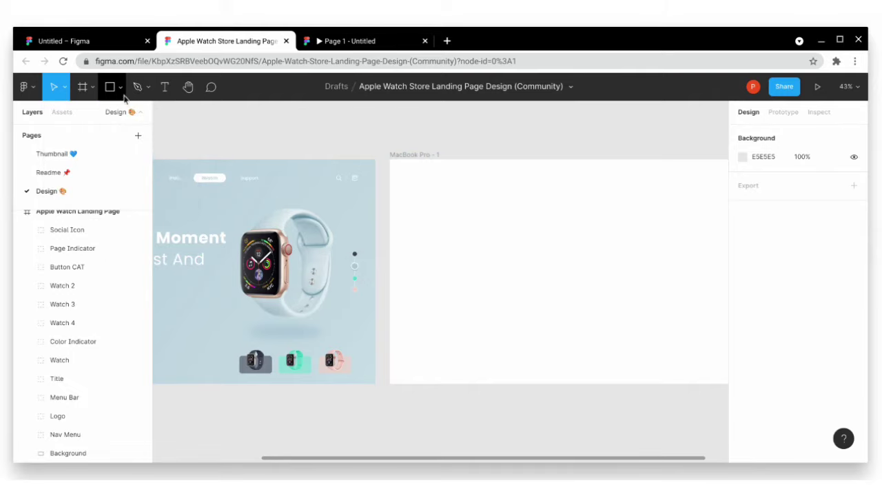
click(112, 88)
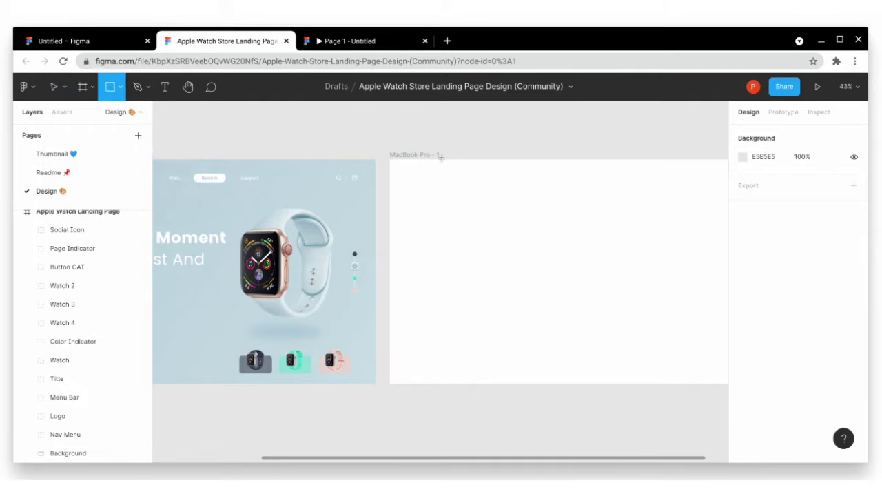
drag(444, 163, 636, 384)
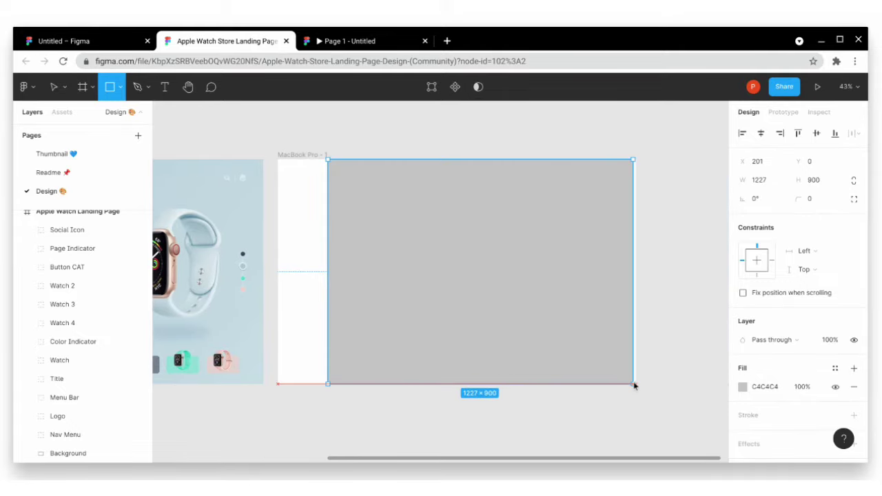
drag(636, 383, 636, 387)
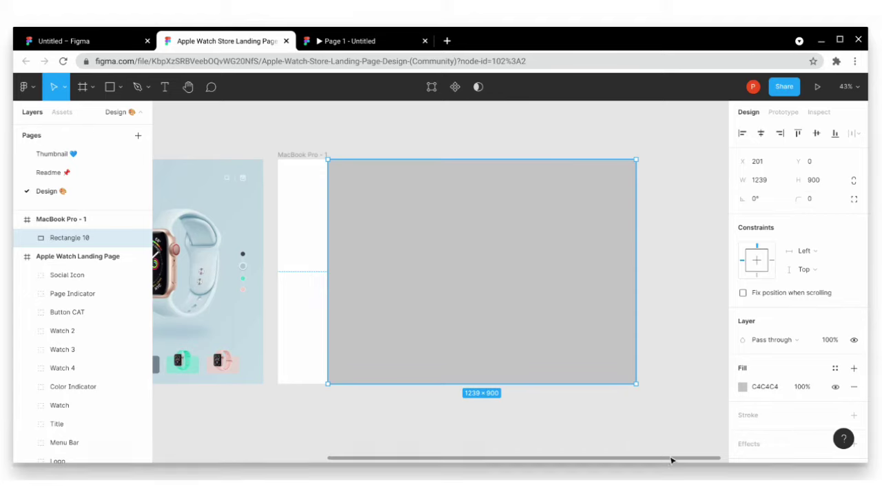
Fill the rectangle with the landing page's sampled light blue (C1D7E1)
mouse_move(772, 340)
click(743, 387)
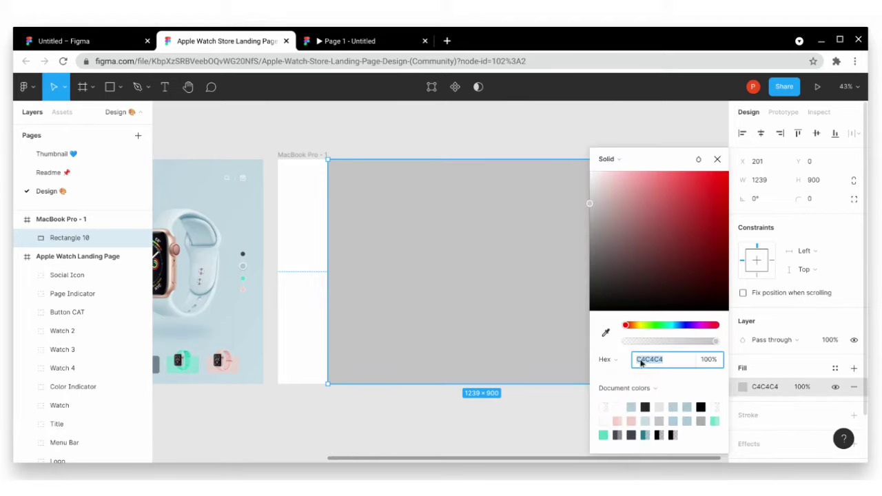
click(605, 333)
click(220, 191)
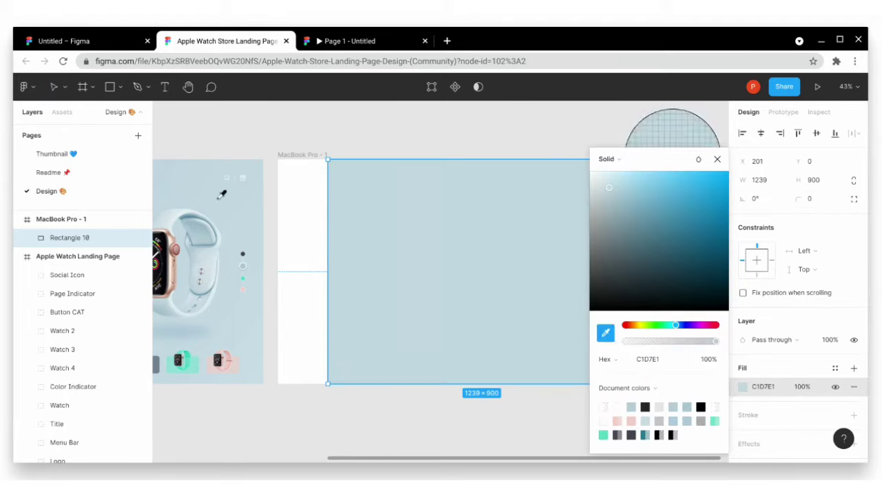
click(716, 160)
click(693, 248)
drag(666, 458, 442, 457)
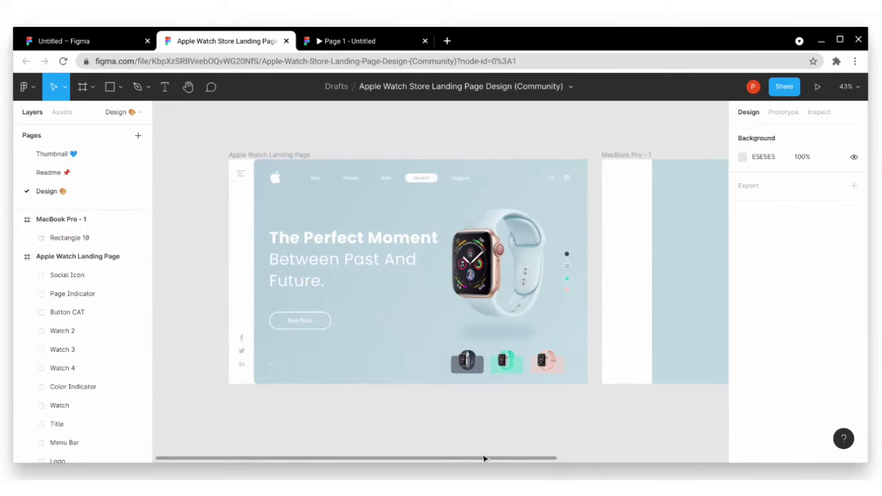
Widen the blue rectangle leftward to 1316×900 starting at X 124
click(712, 303)
drag(650, 289, 632, 290)
click(622, 402)
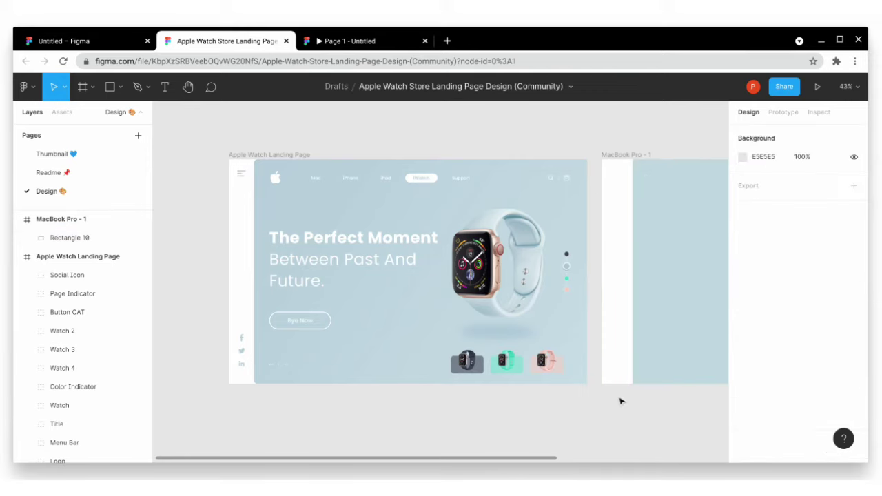
click(651, 357)
click(431, 419)
Zoom out to 40% and pan so both frames show side by side
ctrl+scroll(247, 394, up, 3)
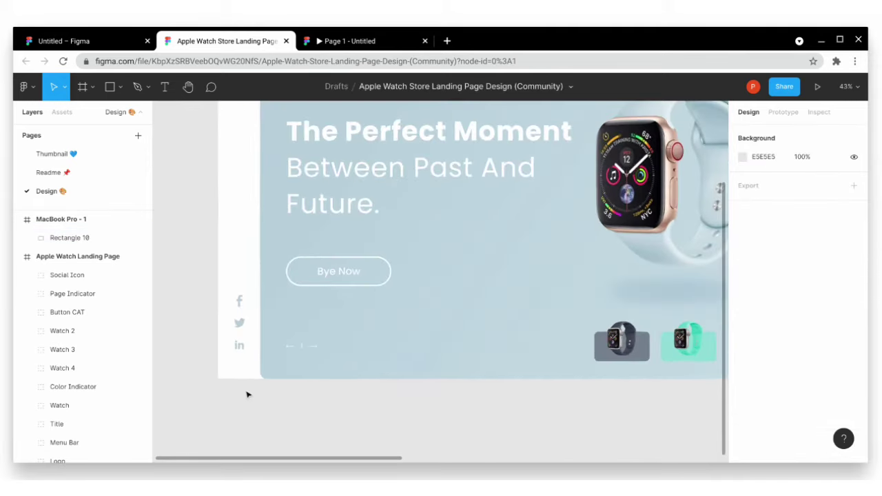
scroll(255, 389, up, 5)
scroll(263, 374, up, 1)
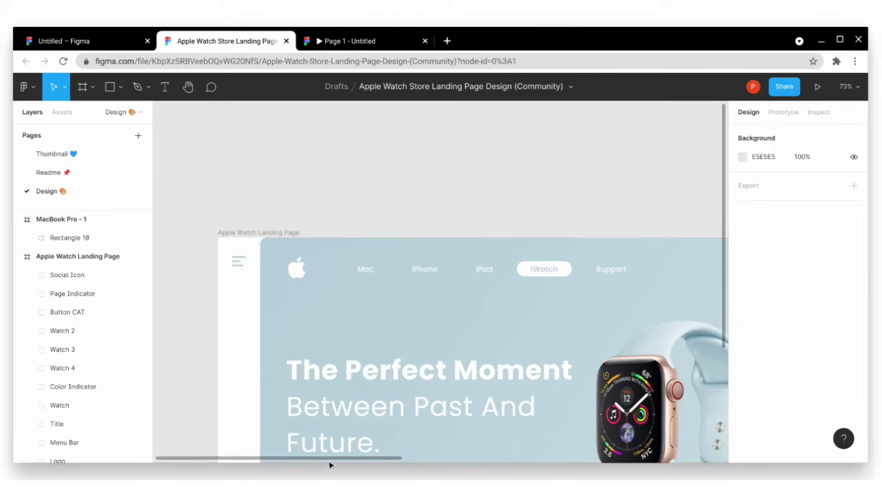
drag(329, 459, 449, 459)
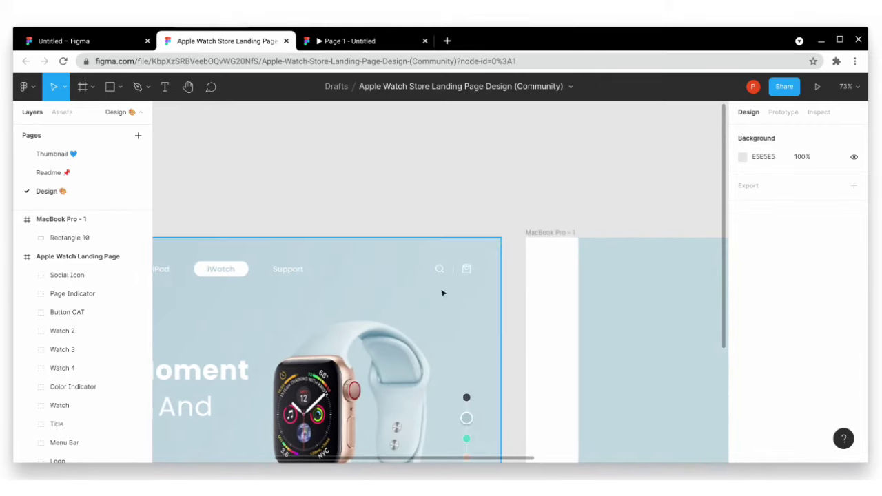
scroll(503, 269, down, 4)
scroll(512, 313, down, 3)
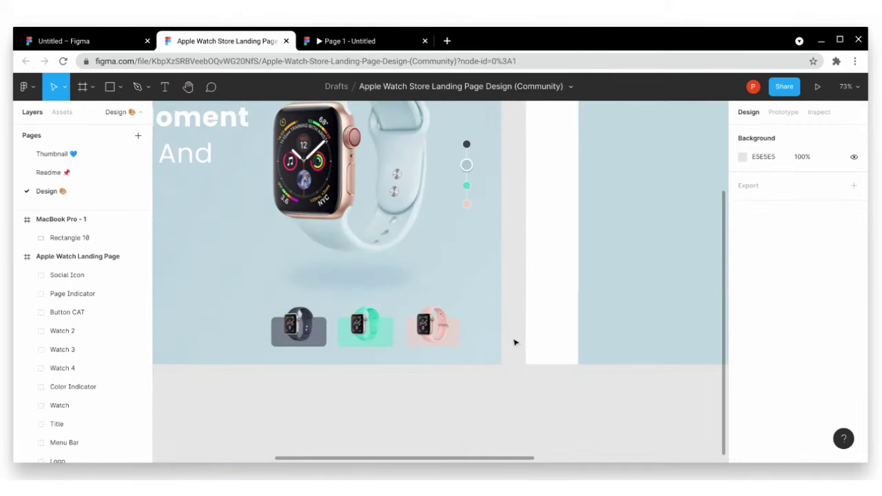
ctrl+scroll(514, 343, down, 5)
scroll(570, 394, up, 1)
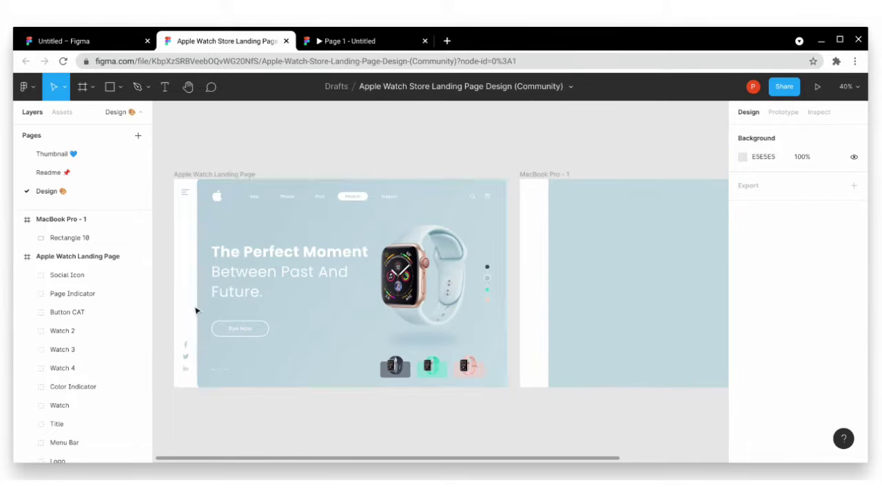
drag(416, 460, 523, 459)
Enable independent corners on the blue rectangle and try a 30 top-left radius
click(488, 266)
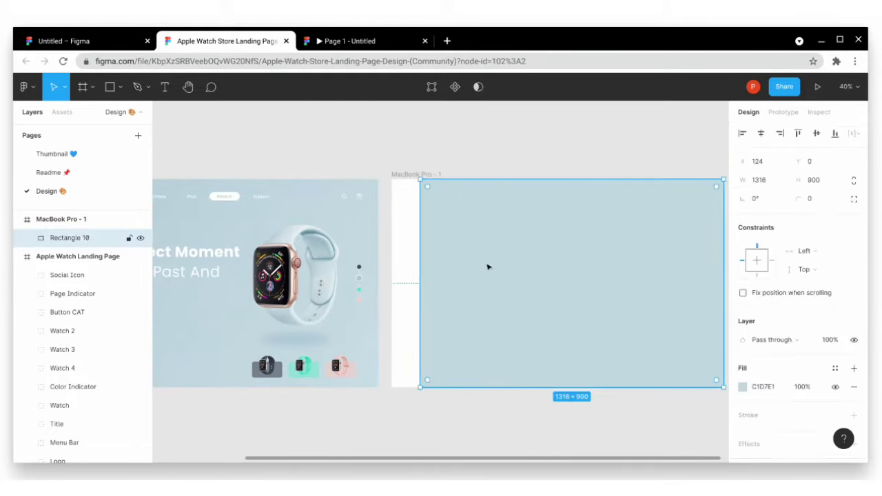
scroll(572, 458, right, 2)
scroll(584, 464, right, 1)
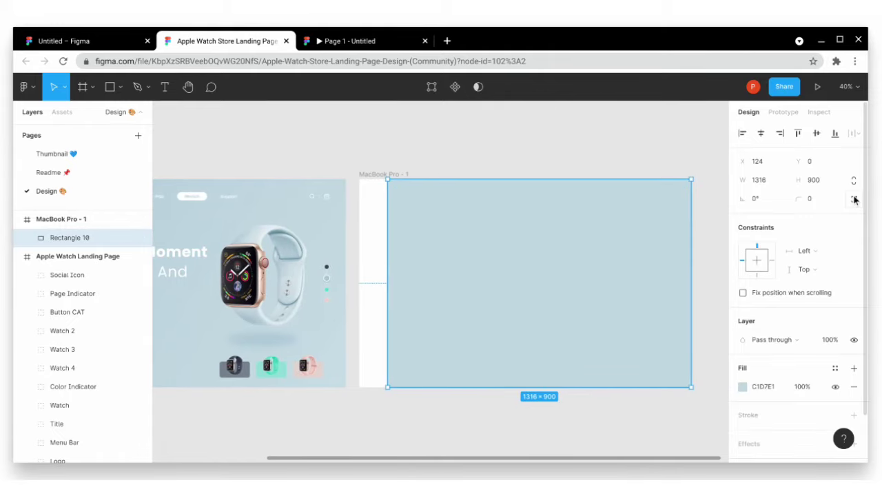
click(853, 200)
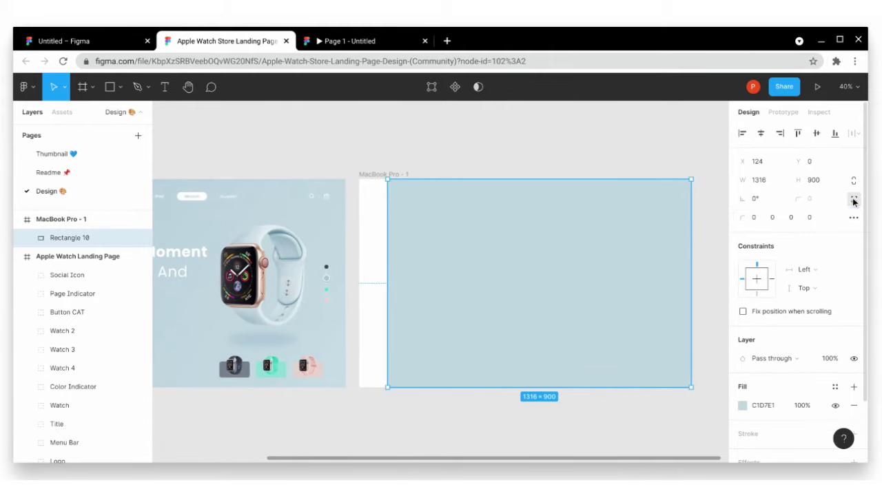
click(753, 217)
text(10)
click(618, 417)
click(638, 303)
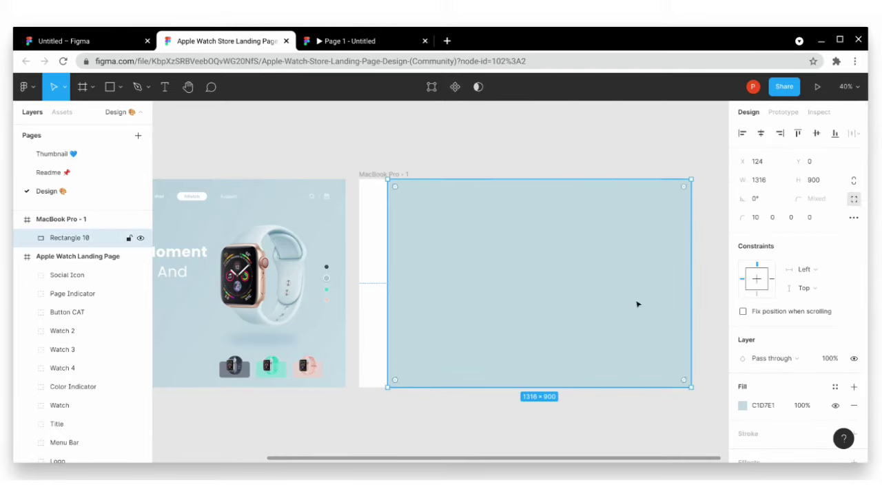
click(754, 218)
text(30)
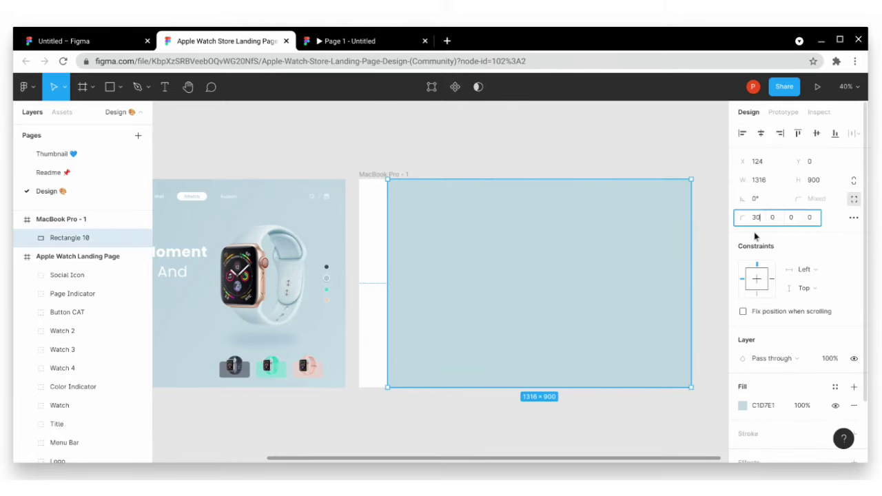
key(Return)
click(629, 418)
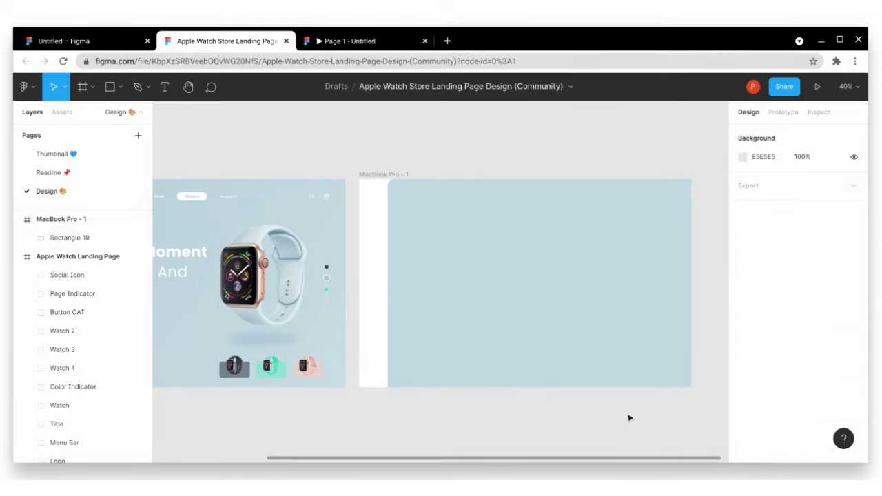
drag(637, 459, 510, 465)
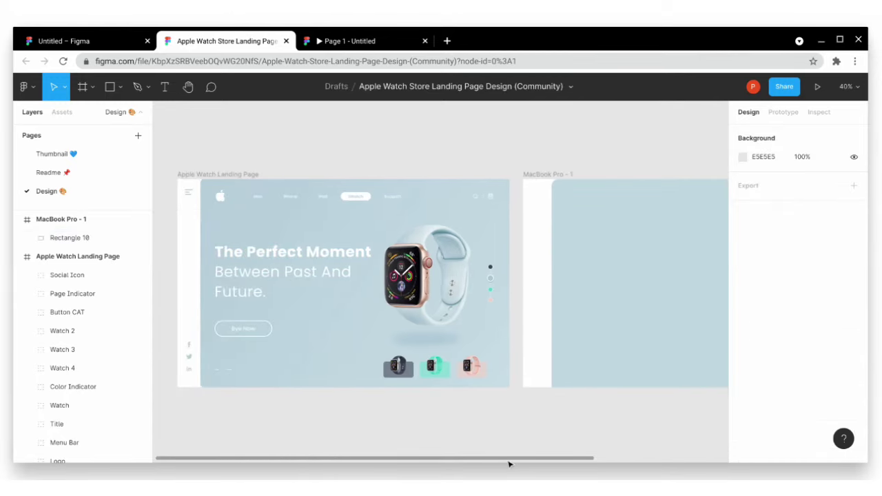
Compare with the reference background and reduce the top-left radius to 15
click(307, 320)
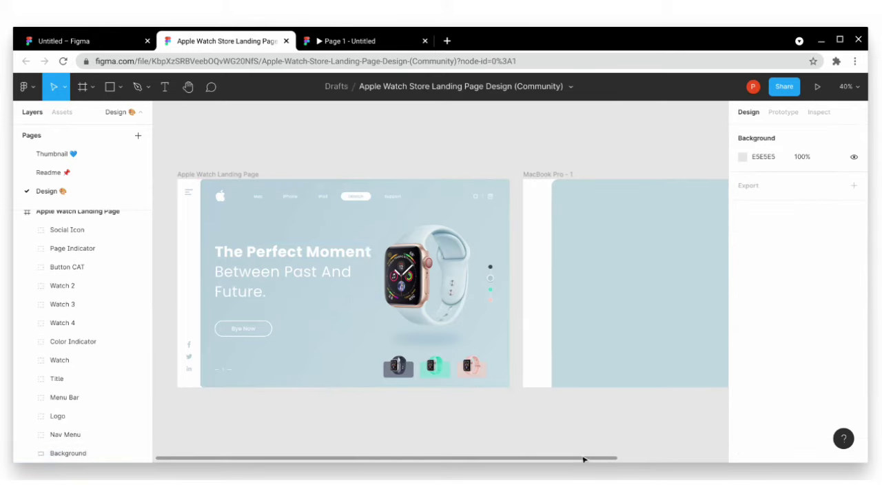
drag(585, 459, 644, 376)
click(643, 376)
click(756, 217)
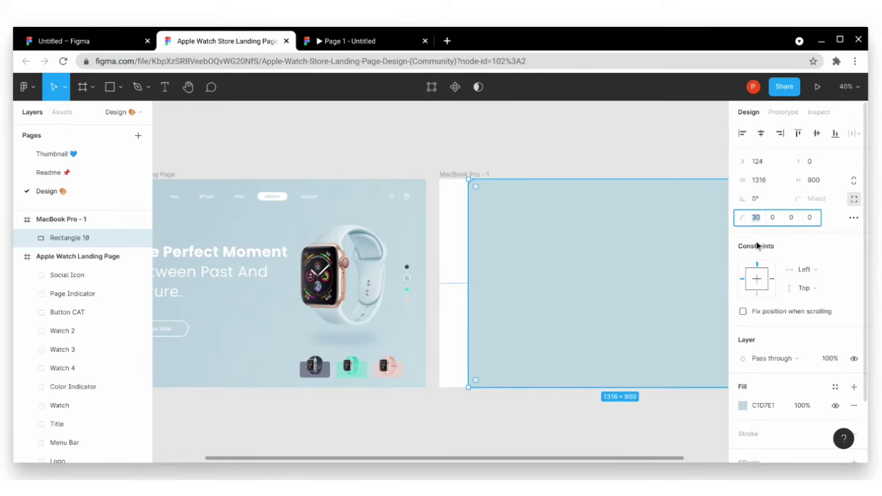
text(15)
key(Return)
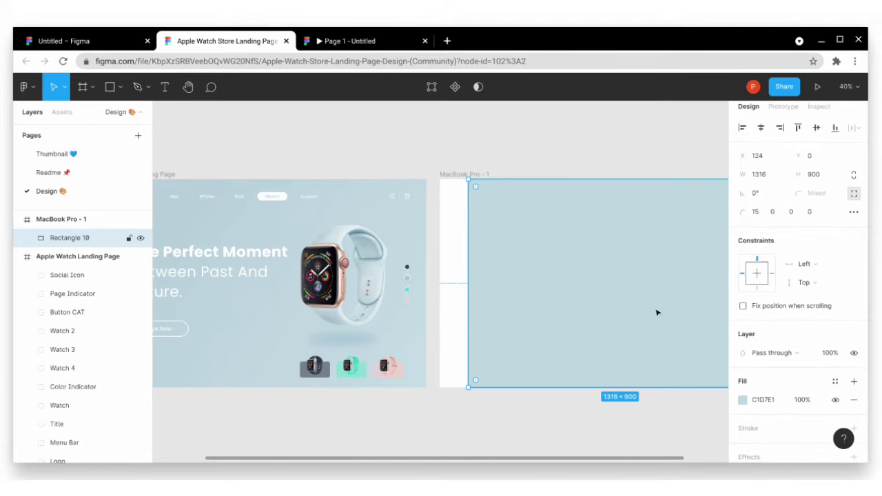
click(590, 401)
drag(598, 455, 633, 457)
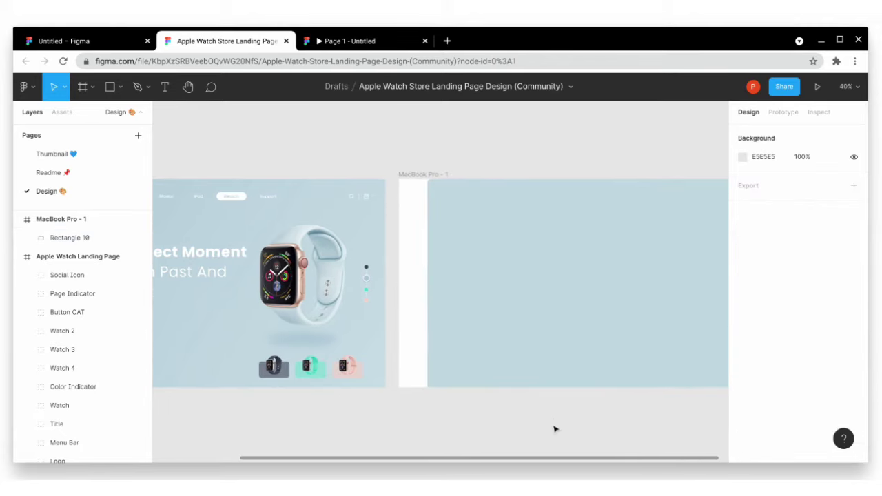
Give the bottom-left corner a 15 radius as well
click(529, 273)
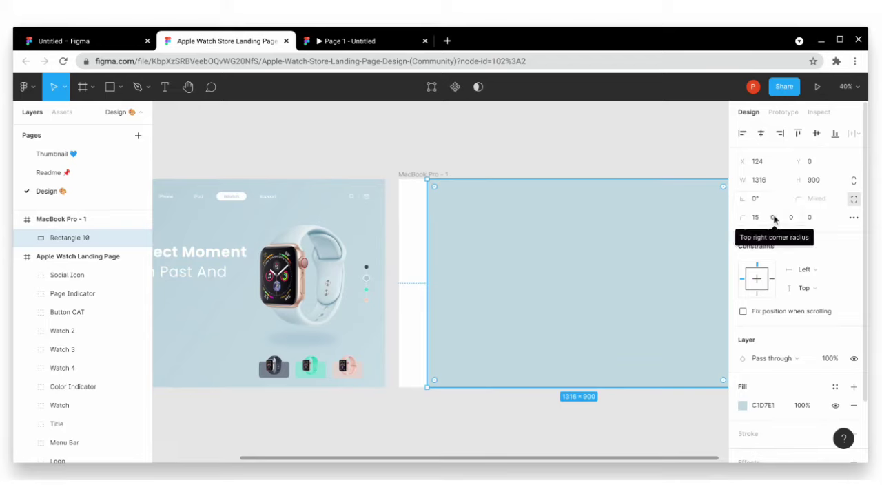
click(810, 218)
text(15)
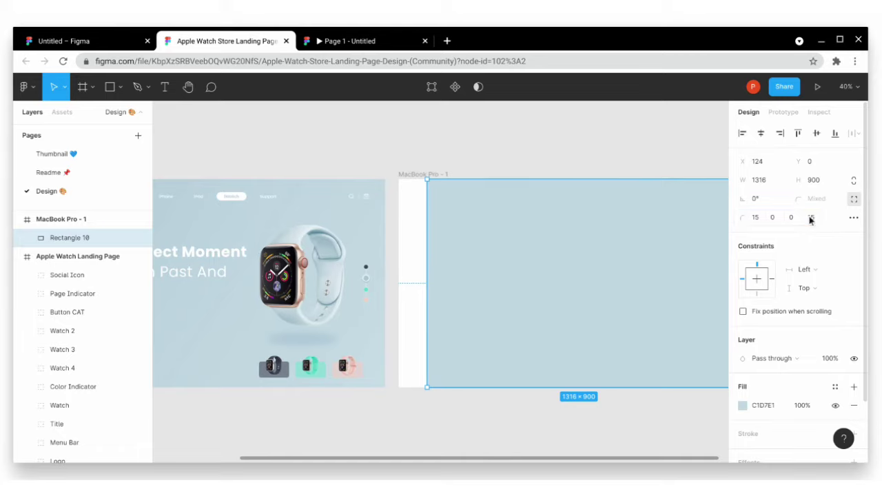
click(537, 434)
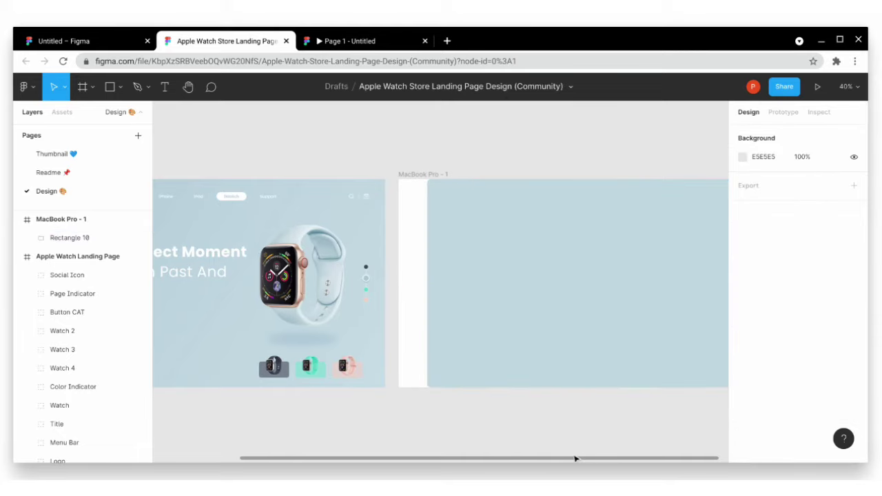
drag(575, 458, 491, 459)
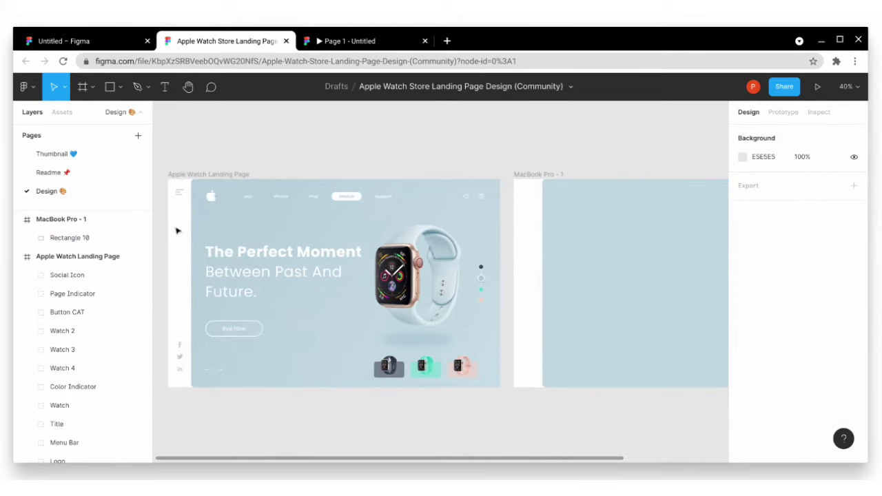
Duplicate the hamburger nav menu icon into the MacBook Pro - 1 frame
click(182, 193)
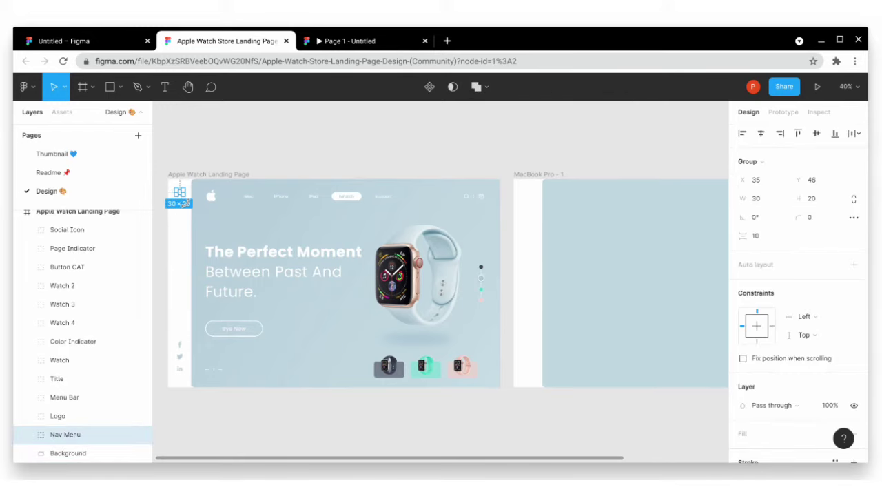
key(ctrl+d)
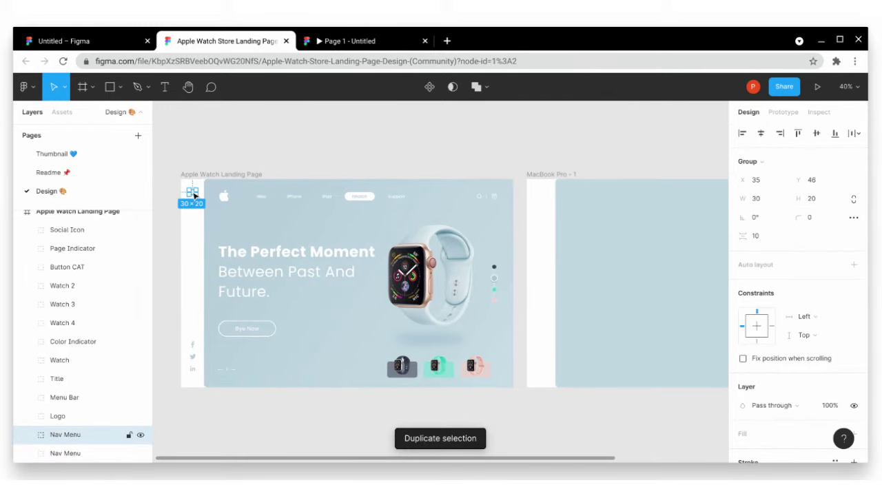
drag(193, 196, 542, 201)
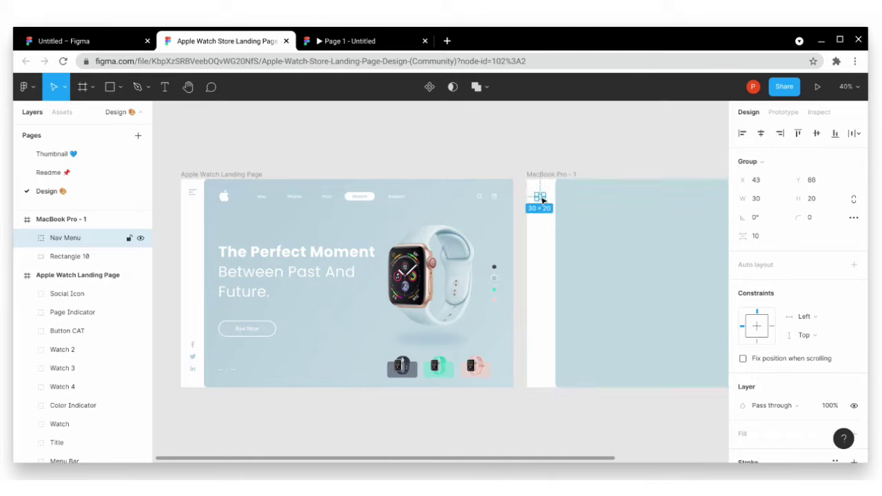
click(539, 411)
Duplicate the social icons column into the MacBook frame, nudged slightly right
click(193, 355)
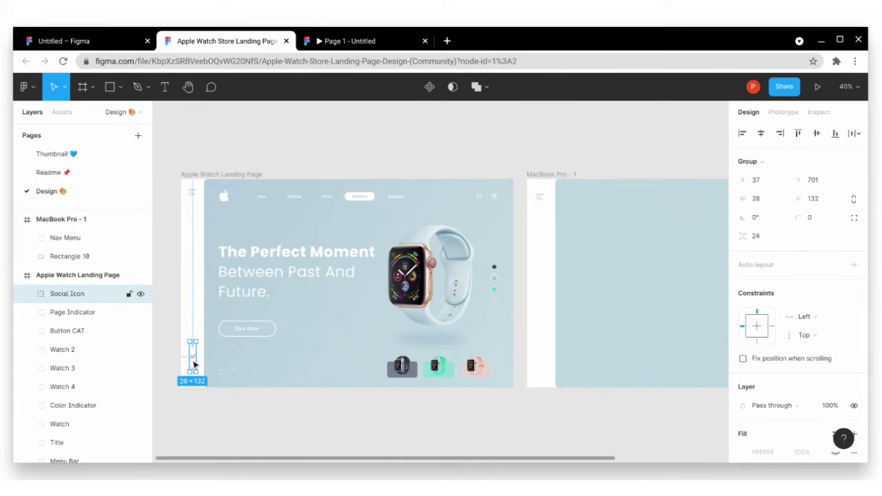
key(ctrl+d)
drag(192, 355, 537, 356)
key(Right)
key(Right)
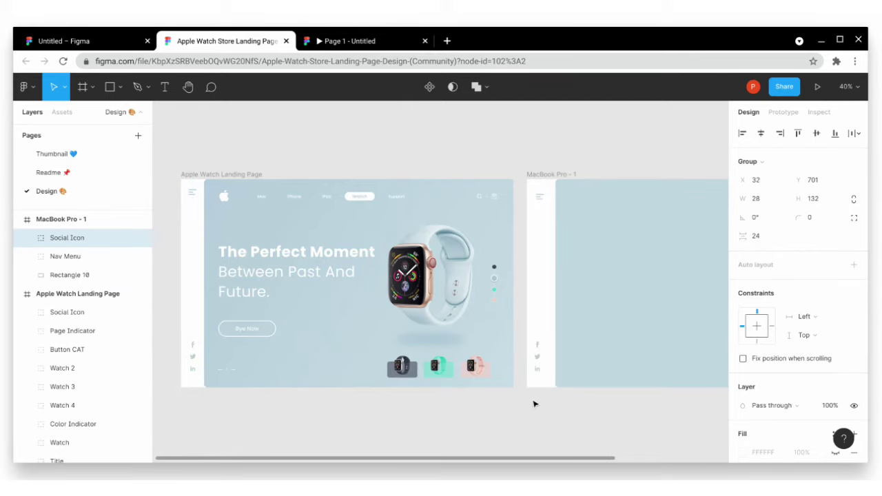
click(559, 428)
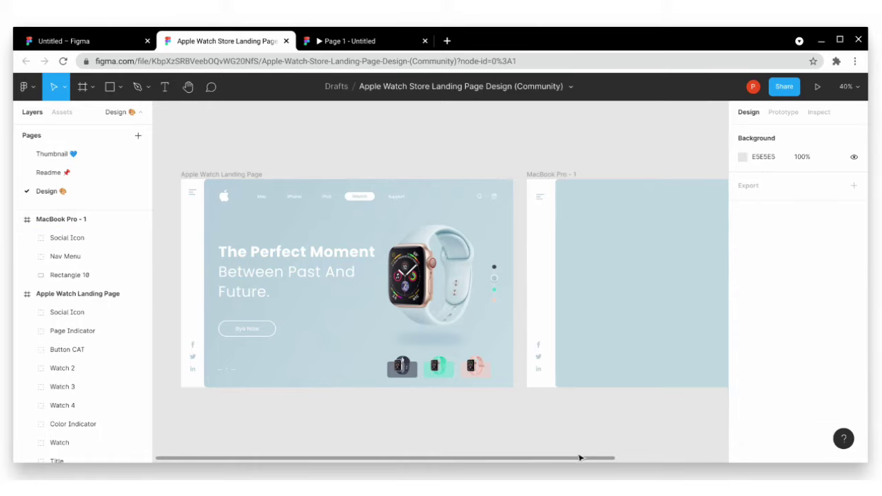
Duplicate the Apple logo into the MacBook frame's top-left corner
click(223, 197)
key(ctrl+d)
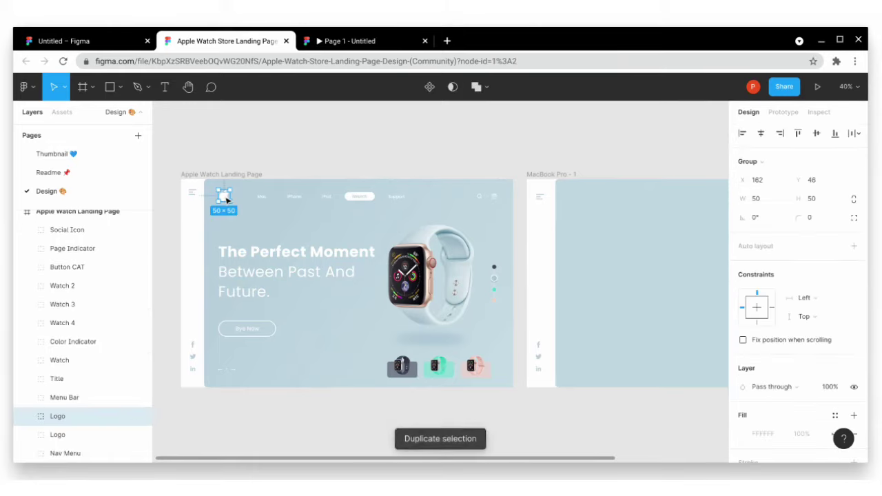
mouse_move(224, 198)
mouse_down()
mouse_move(321, 210)
mouse_move(586, 199)
mouse_up()
click(591, 198)
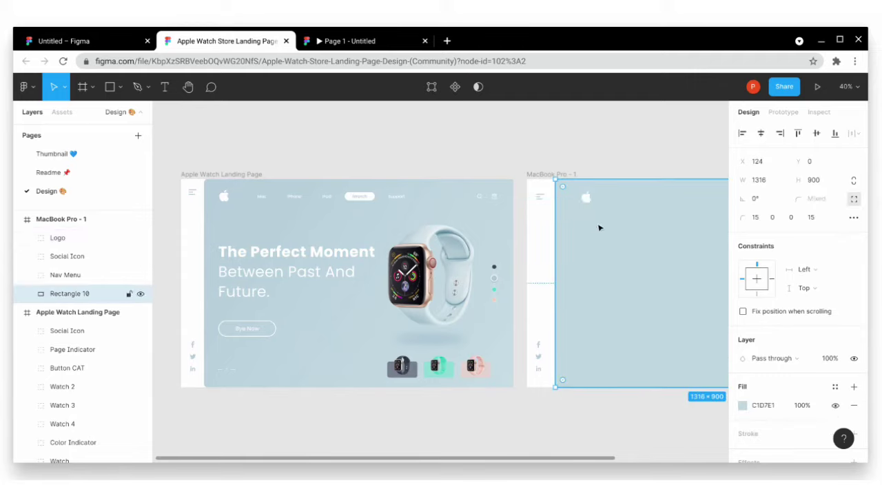
click(589, 200)
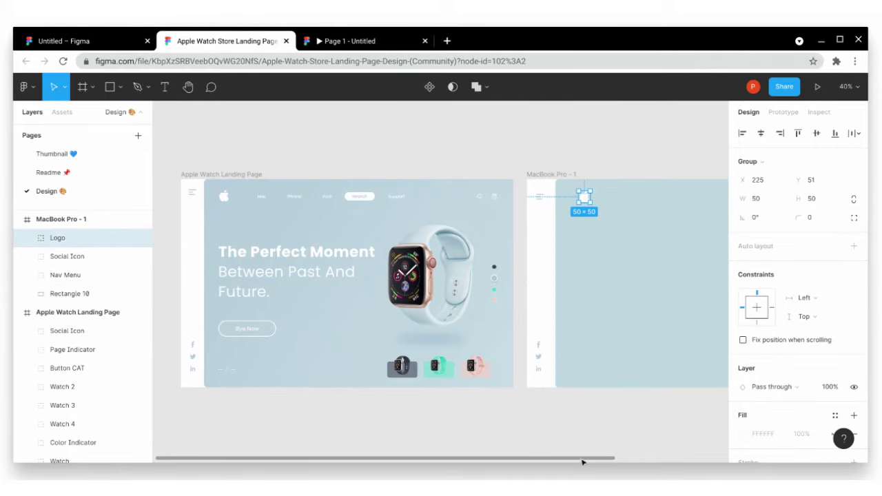
click(582, 429)
drag(585, 460, 633, 453)
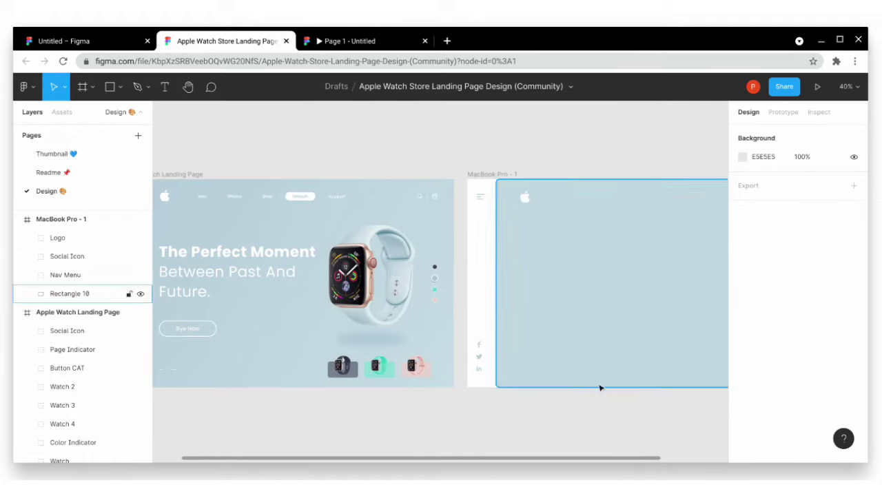
drag(605, 458, 652, 450)
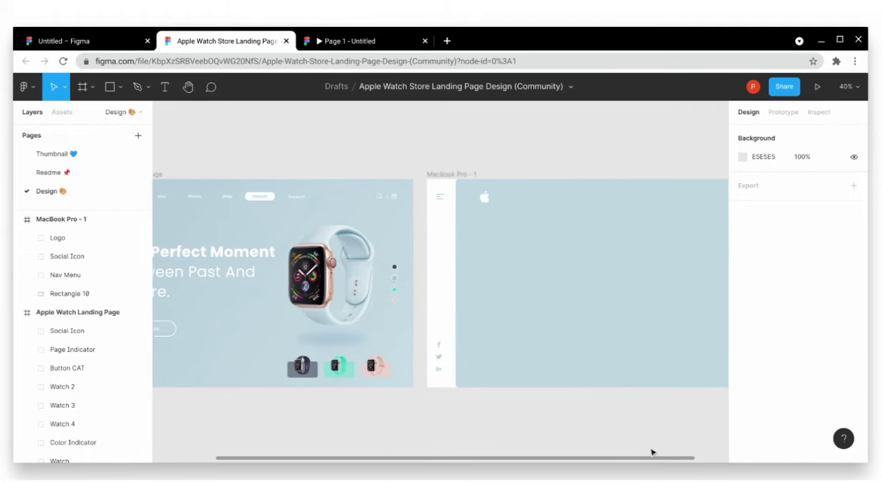
scroll(553, 219, up, 3)
scroll(555, 241, up, 3)
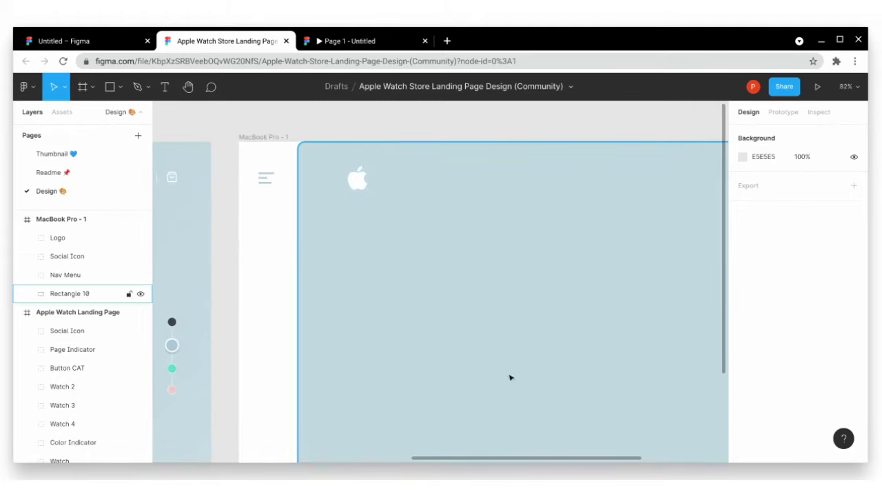
Add a size-27 text box reading 'IPhone' to the right of the logo
drag(532, 459, 597, 459)
key(t)
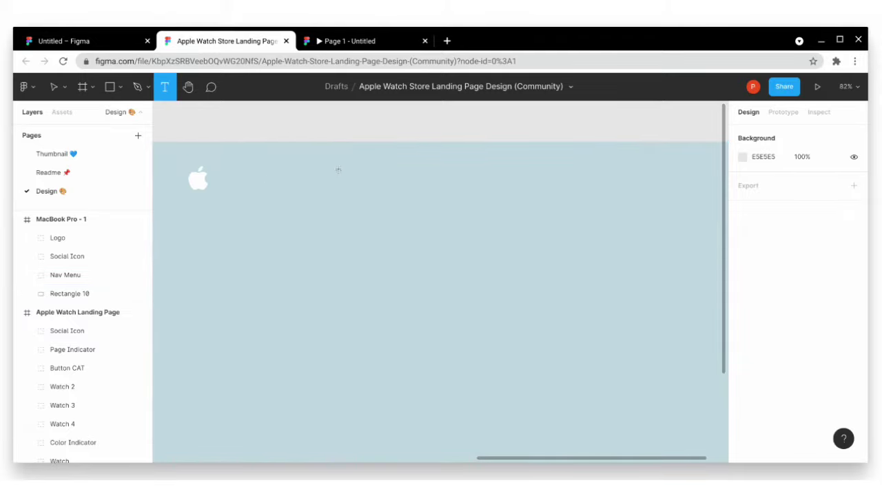
drag(283, 169, 411, 197)
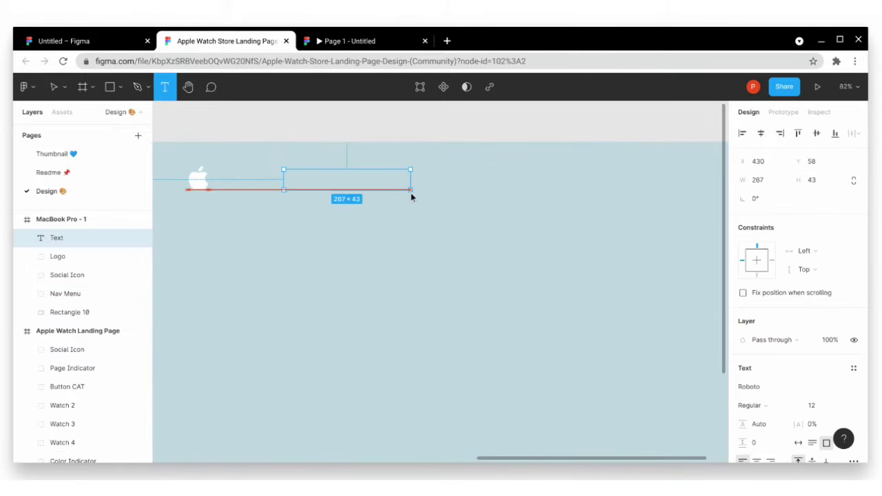
click(814, 406)
text(2)
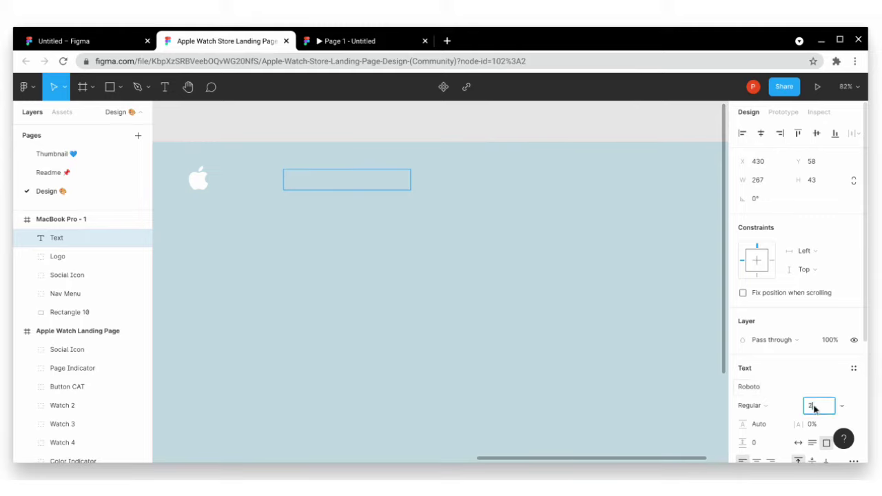
key(Return)
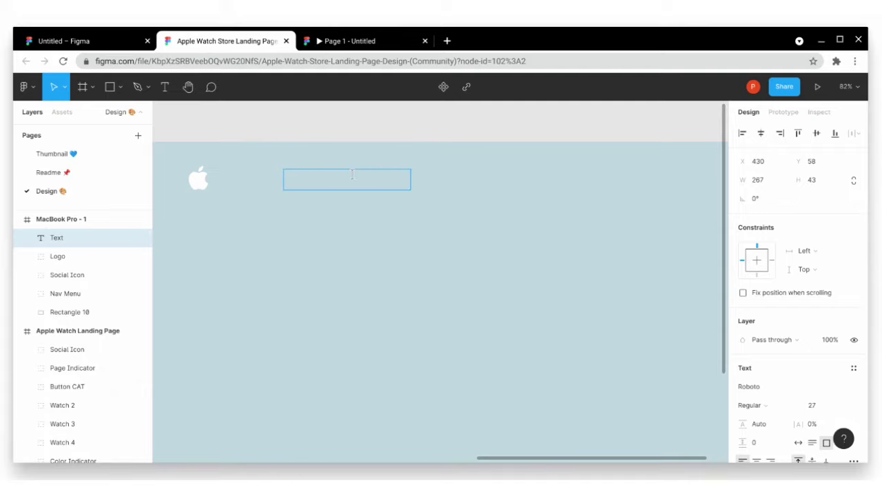
text(IPhone)
key(ctrl+a)
Make the IPhone text fill white (FFFFFF)
scroll(754, 406, down, 1)
scroll(742, 370, down, 2)
click(742, 334)
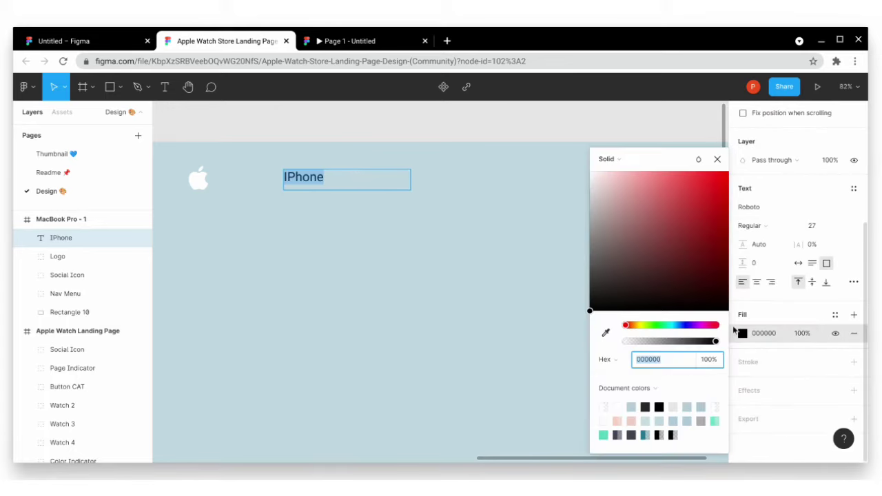
drag(622, 252, 545, 114)
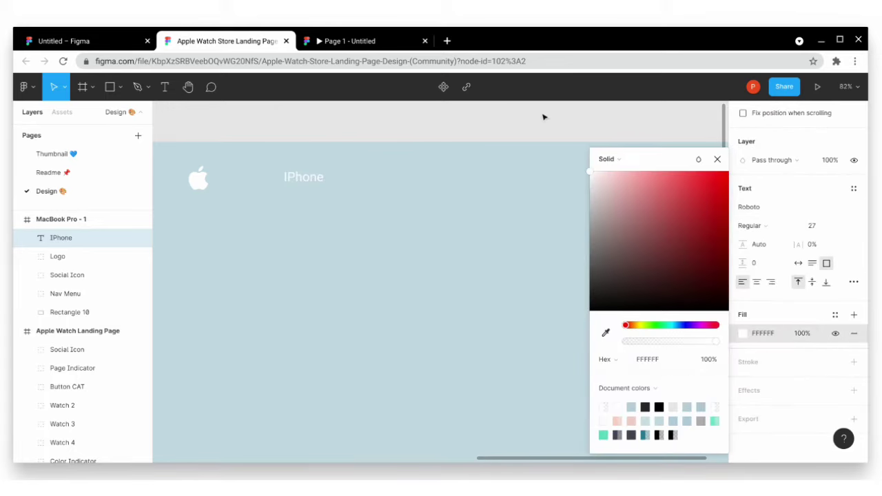
click(719, 160)
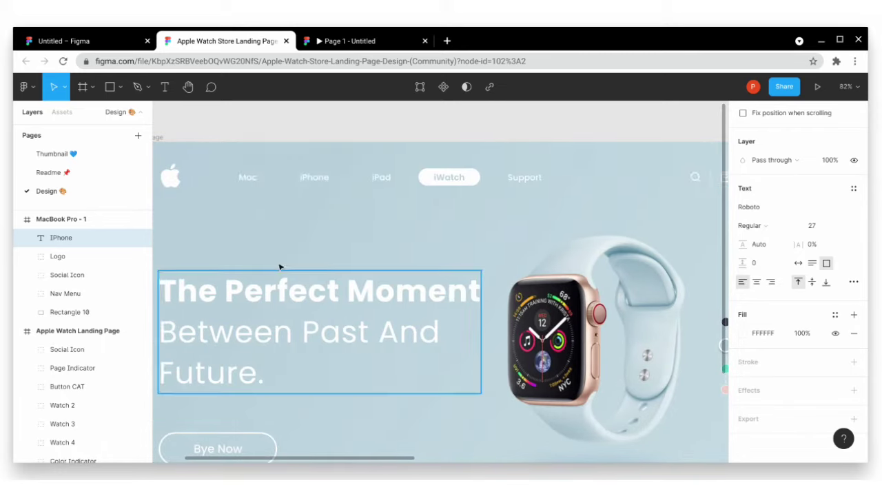
Check the font used by the reference design's Mac nav text
click(247, 177)
double_click(250, 177)
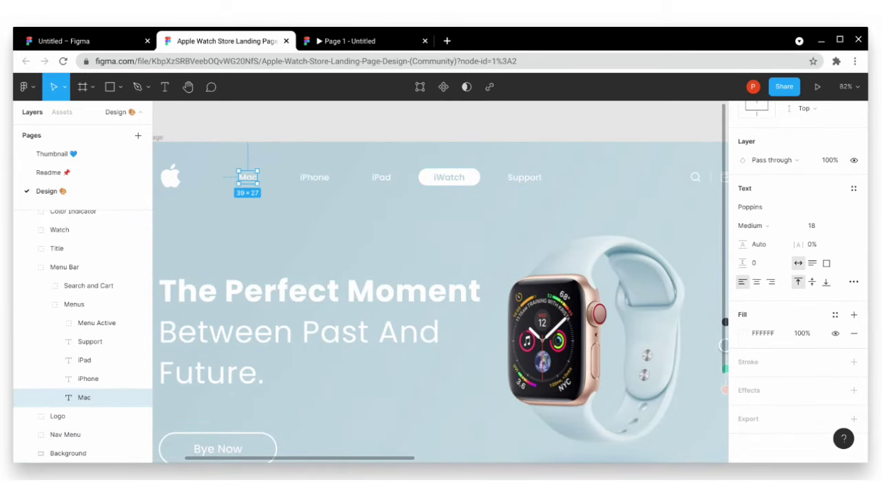
drag(398, 463, 645, 463)
Set the IPhone text to Poppins and move it level with the Apple logo
double_click(412, 177)
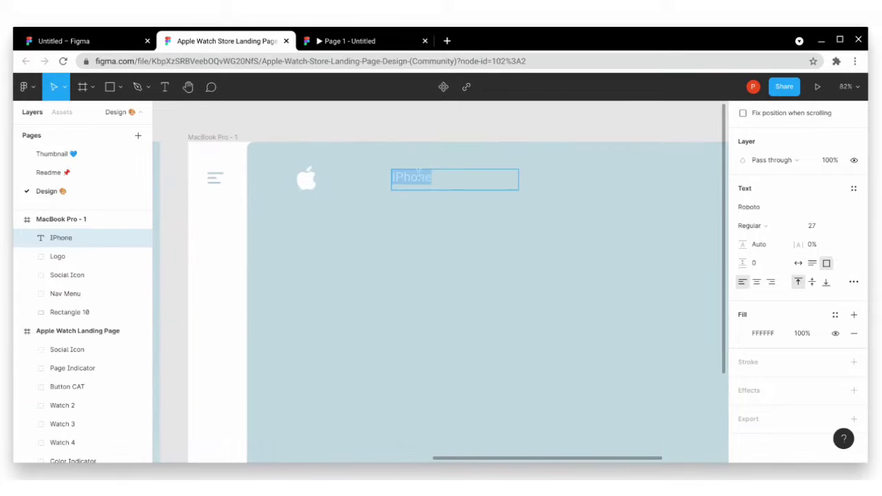
click(757, 210)
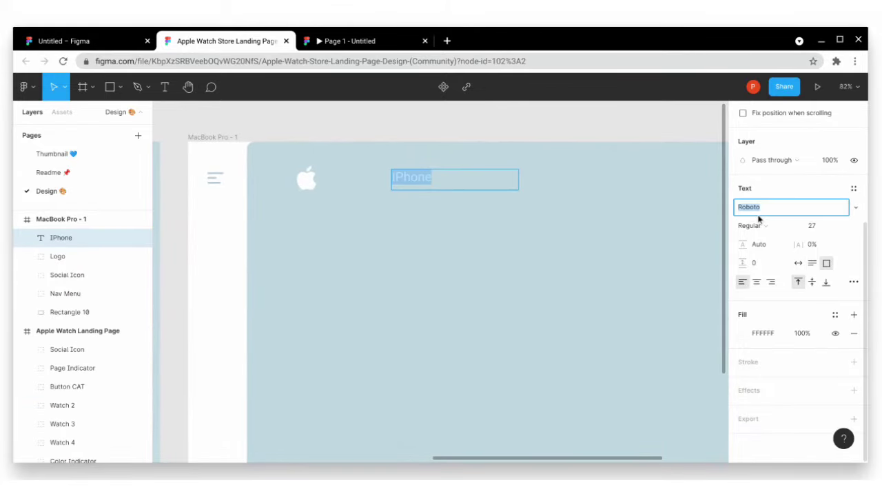
text(Poppins)
key(Return)
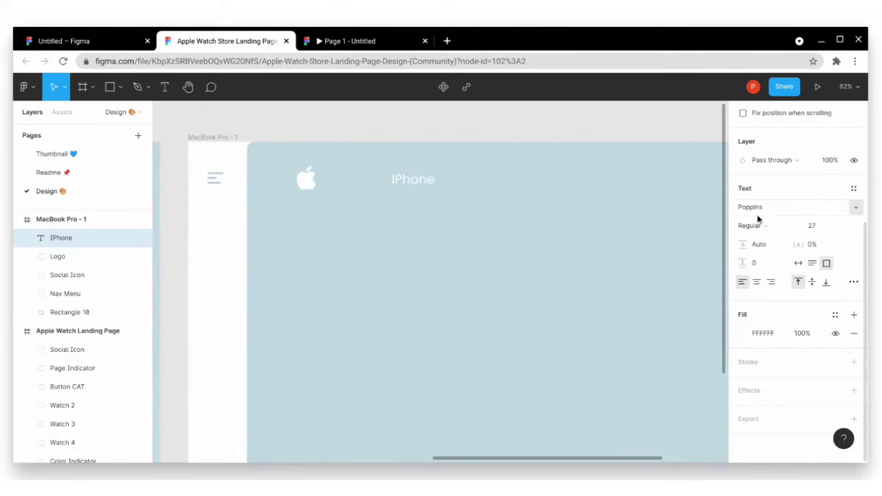
scroll(547, 293, down, 5)
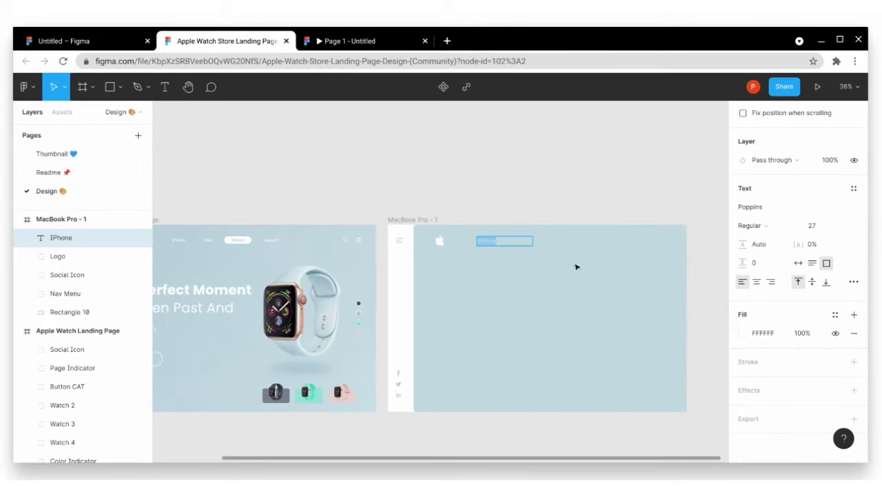
drag(532, 241, 500, 241)
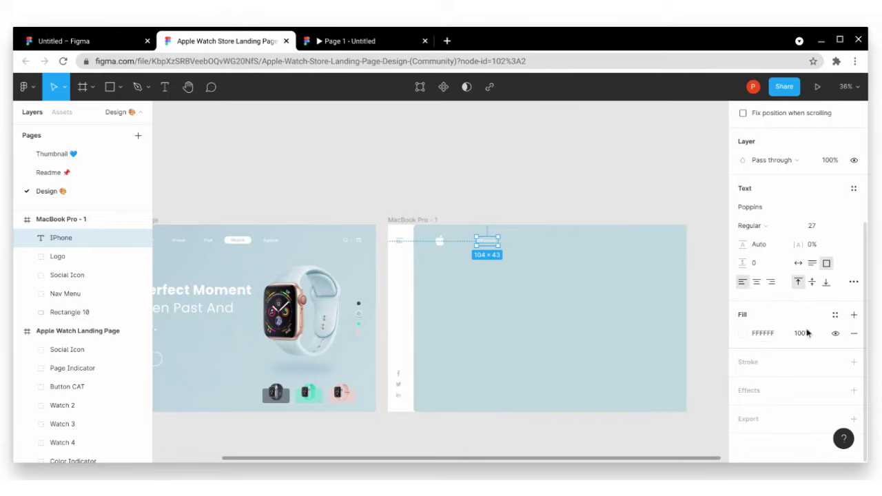
scroll(789, 290, up, 1)
Retype the IPhone label as 'Mac' and lower its Poppins font size to 25
click(590, 290)
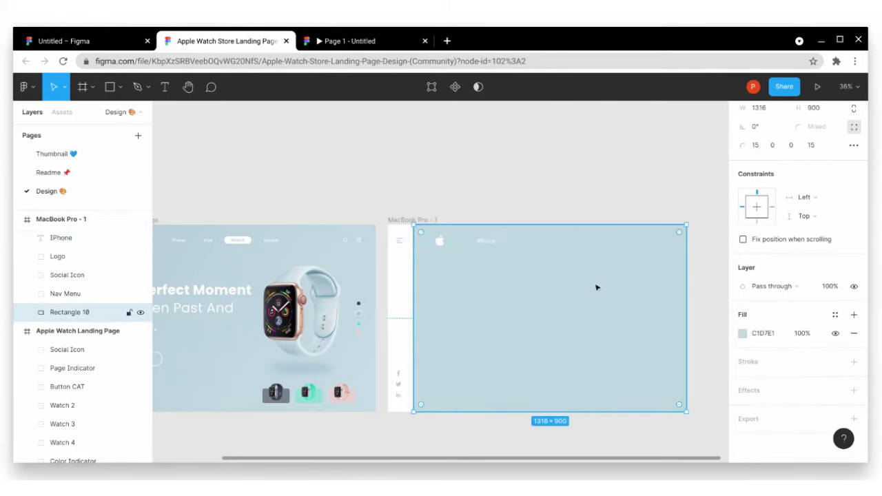
drag(634, 456, 598, 452)
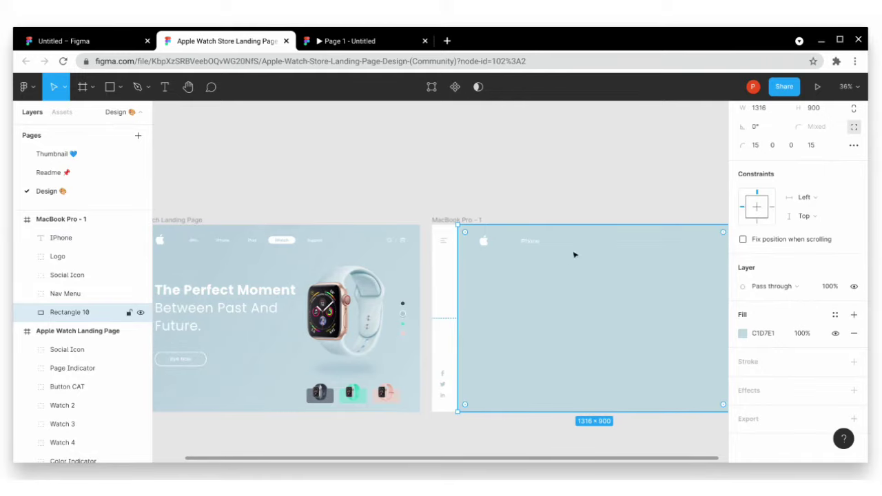
click(537, 243)
double_click(540, 245)
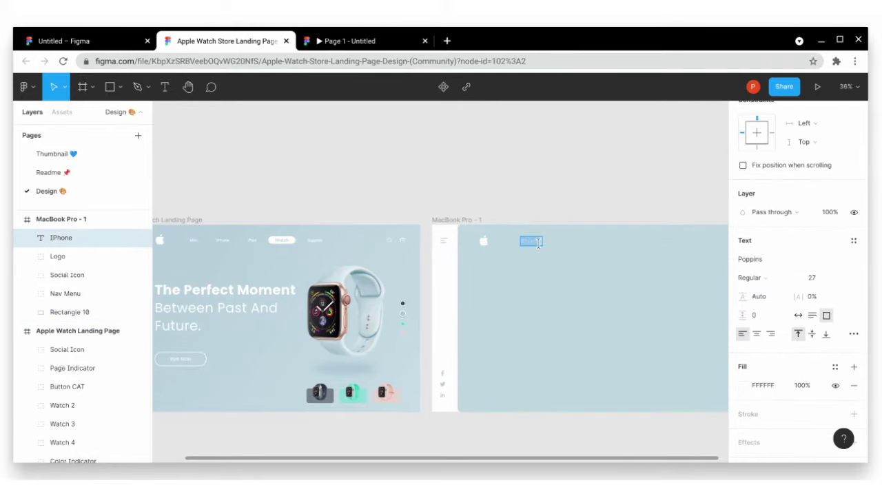
text(Mac)
key(Escape)
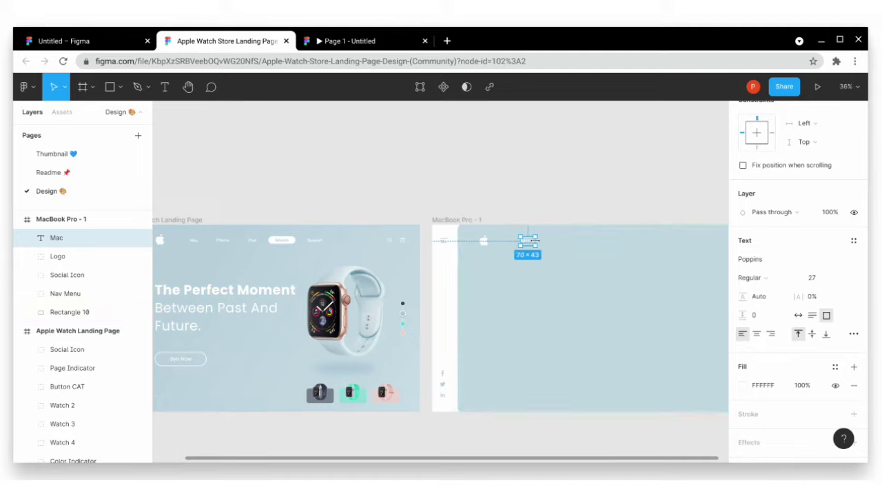
click(813, 281)
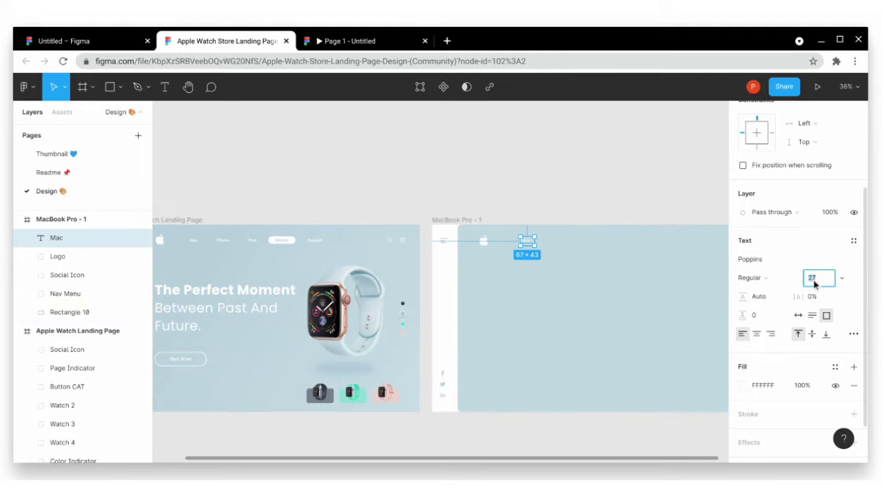
text(2)
click(517, 280)
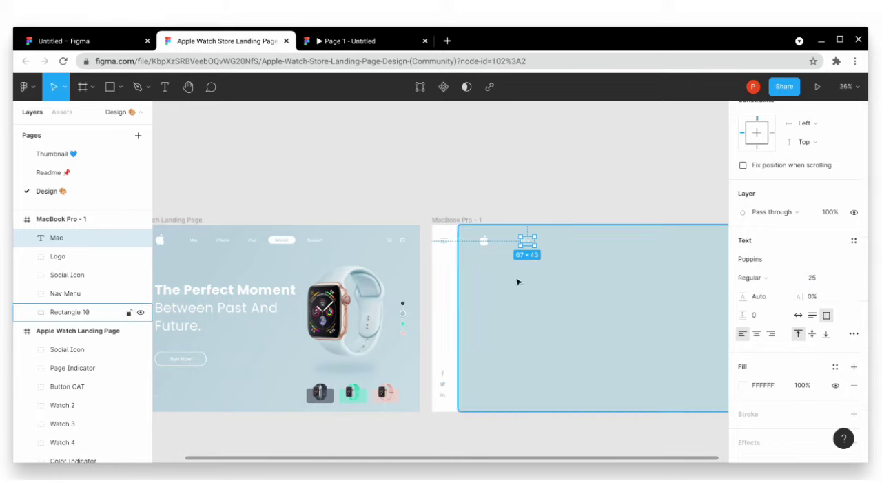
click(542, 245)
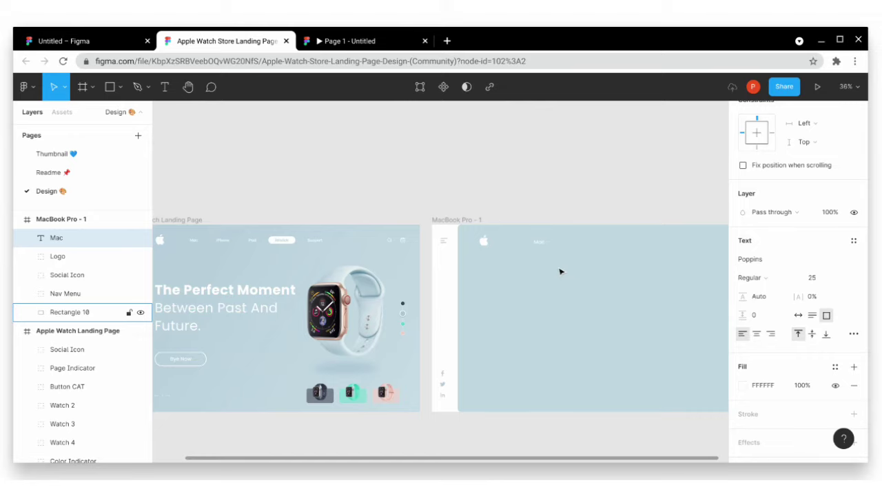
Duplicate the Mac nav text to its right and edit the copy into a second link
click(527, 310)
drag(632, 458, 667, 459)
click(502, 245)
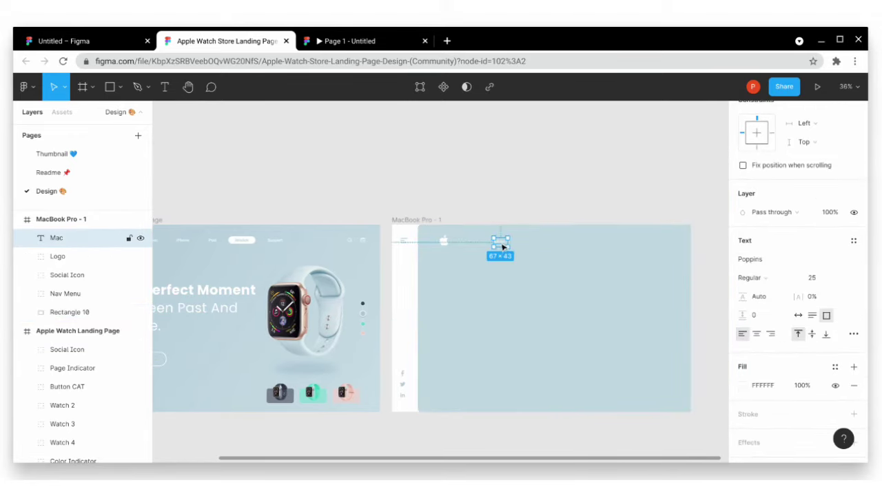
key(ctrl+d)
drag(502, 248, 531, 251)
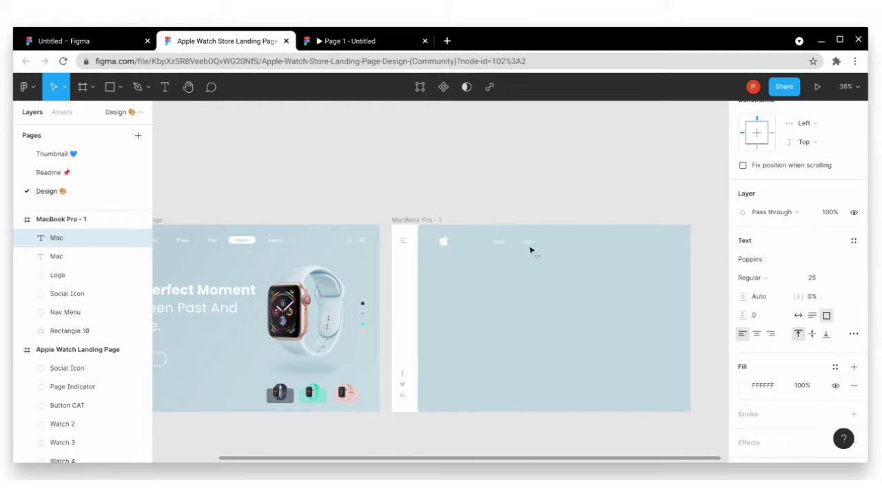
double_click(527, 243)
text(PPhone)
key(Escape)
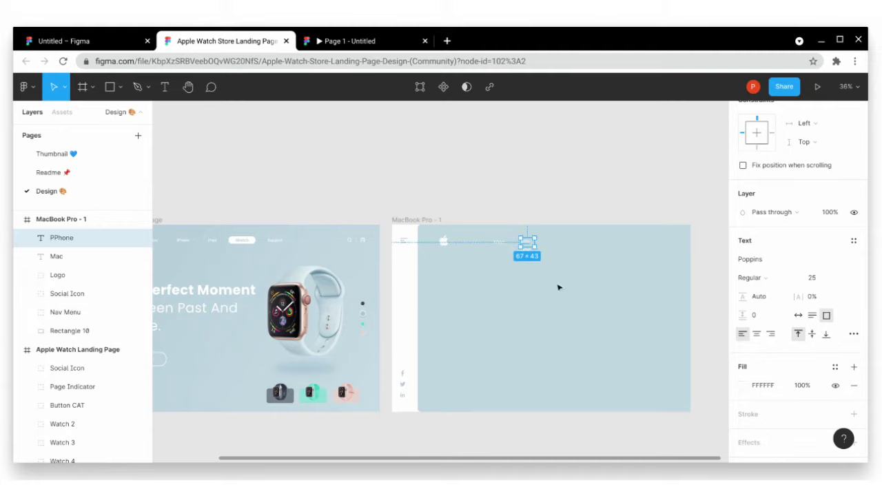
click(529, 254)
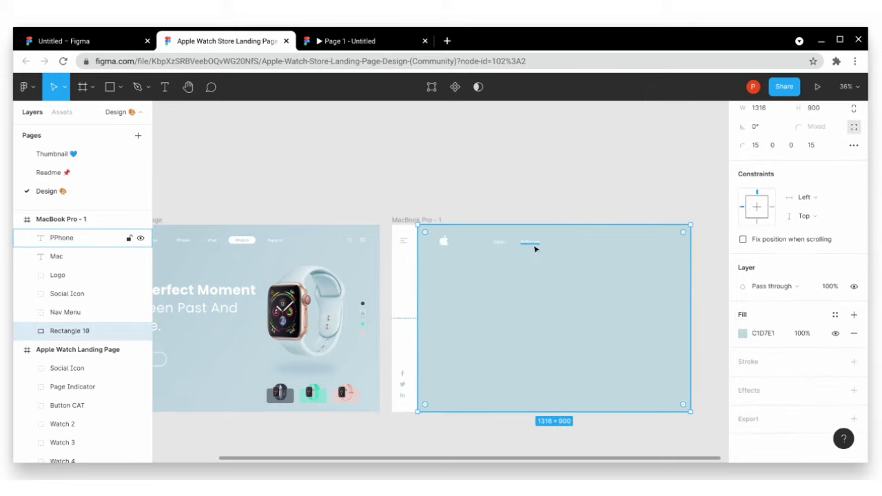
Fix the new link's wrong first letter so it reads IPhone
ctrl+scroll(525, 244, up, 3)
double_click(522, 241)
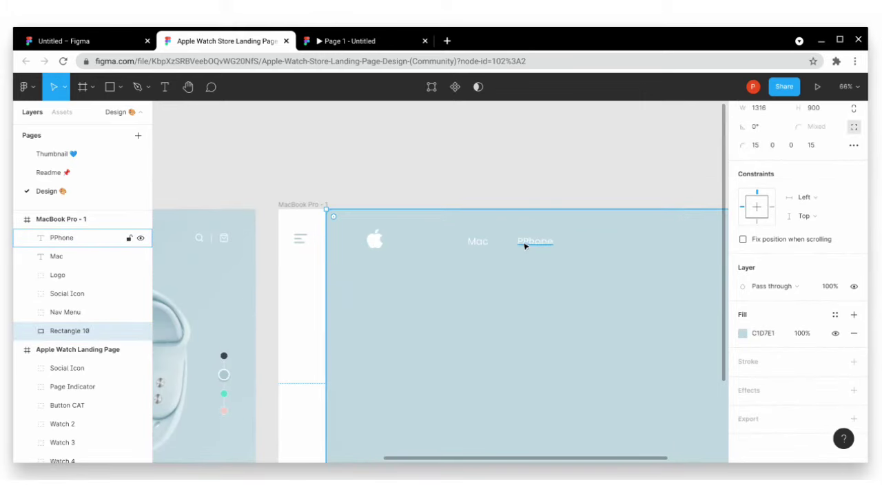
click(525, 243)
key(BackSpace)
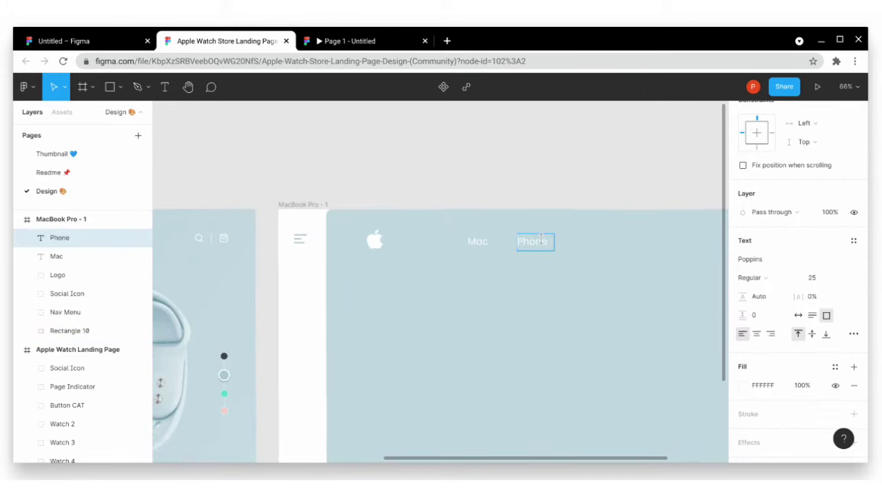
text(I)
click(555, 288)
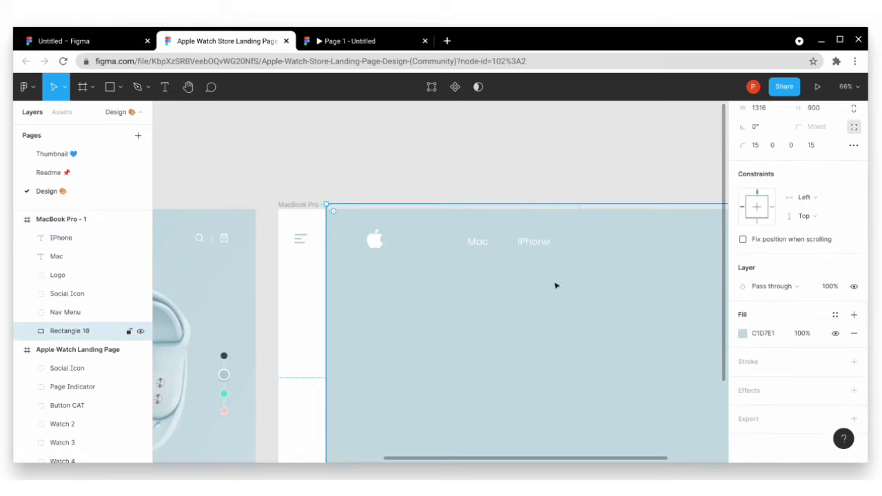
Duplicate IPhone farther right into an iPad link, narrowing its box to fit
click(534, 245)
key(ctrl+d)
drag(536, 246, 596, 244)
double_click(597, 243)
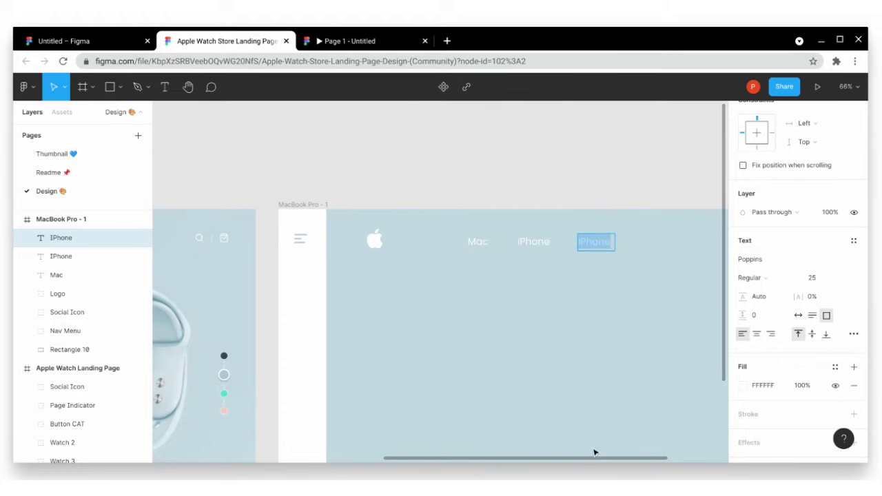
mouse_move(595, 454)
mouse_down()
mouse_move(396, 446)
mouse_move(617, 440)
mouse_up()
key(BackSpace)
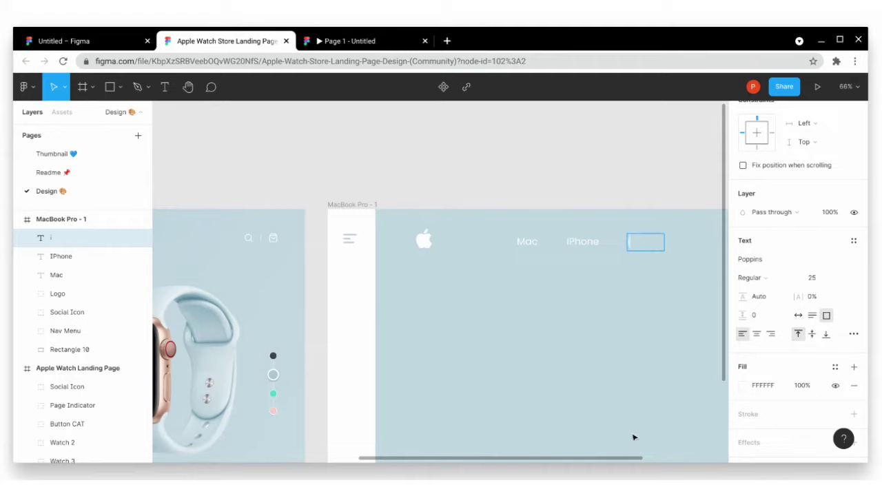
text(iPad)
key(Escape)
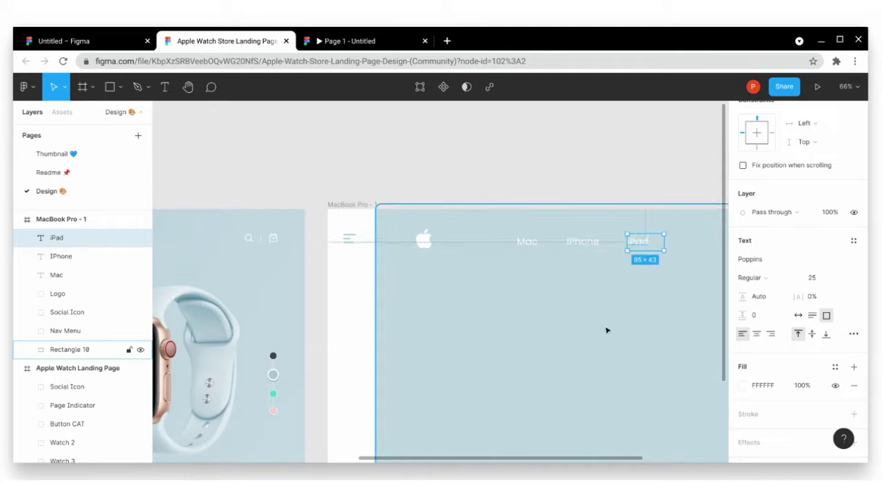
mouse_move(665, 241)
mouse_down()
mouse_move(652, 242)
mouse_move(686, 246)
mouse_up()
Duplicate iPad and retype it as iWatch, widening the box to show the full word
key(ctrl+d)
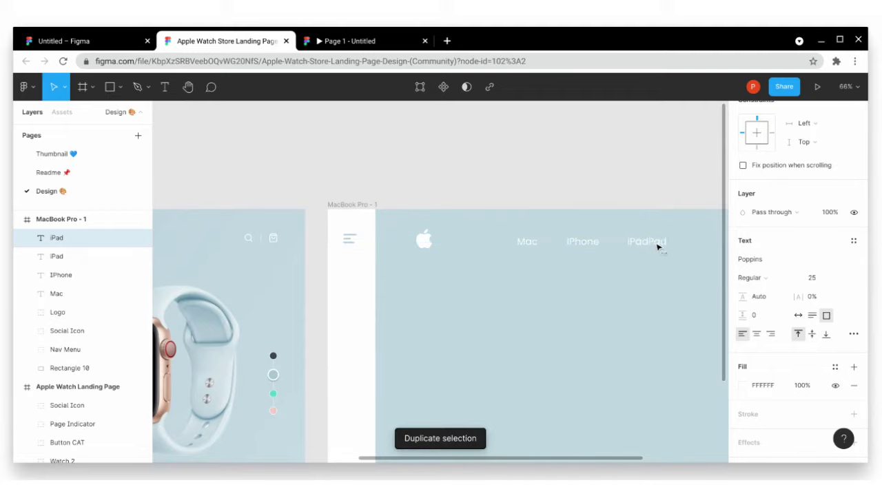
double_click(685, 246)
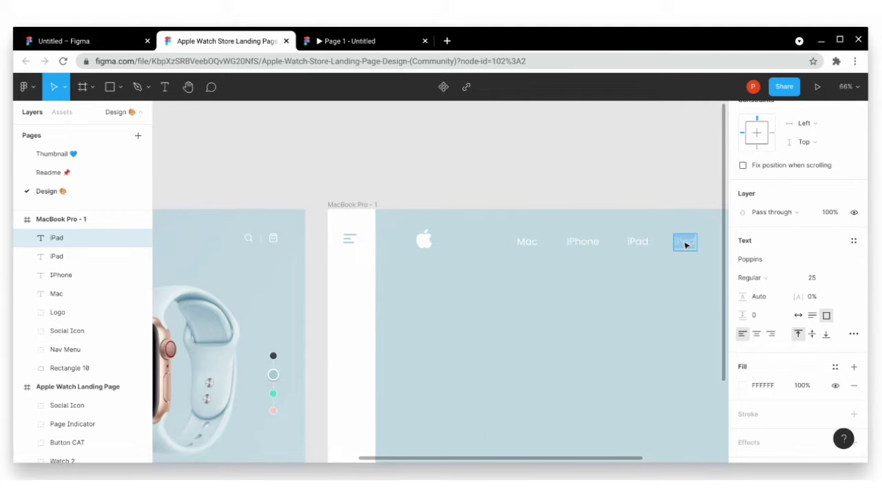
mouse_move(604, 453)
mouse_down()
mouse_move(481, 456)
mouse_move(693, 446)
mouse_up()
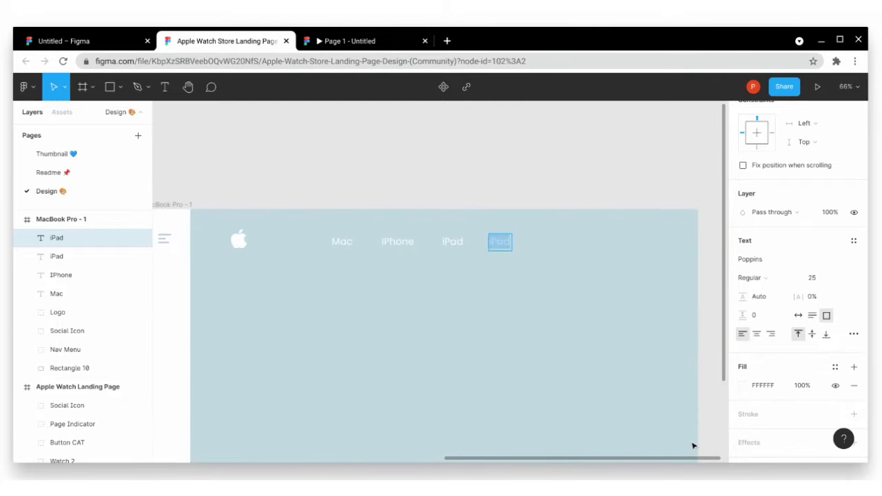
text(iWat)
text(ch)
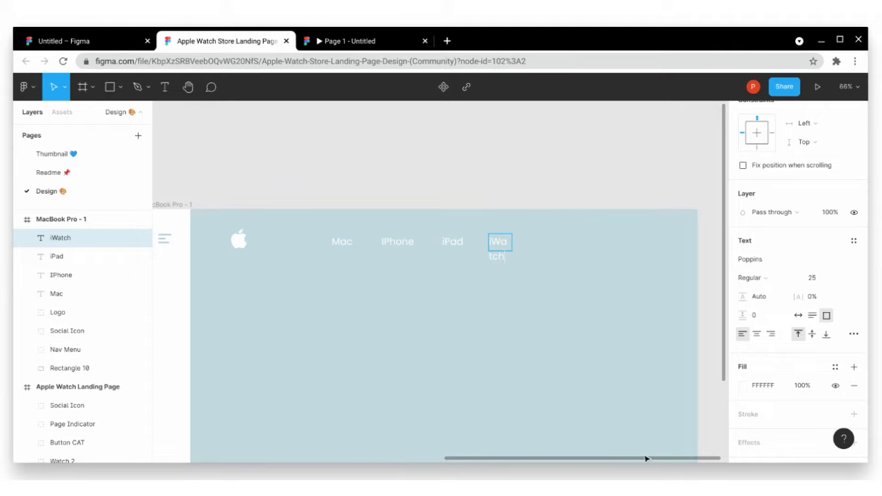
drag(645, 459, 672, 459)
key(Escape)
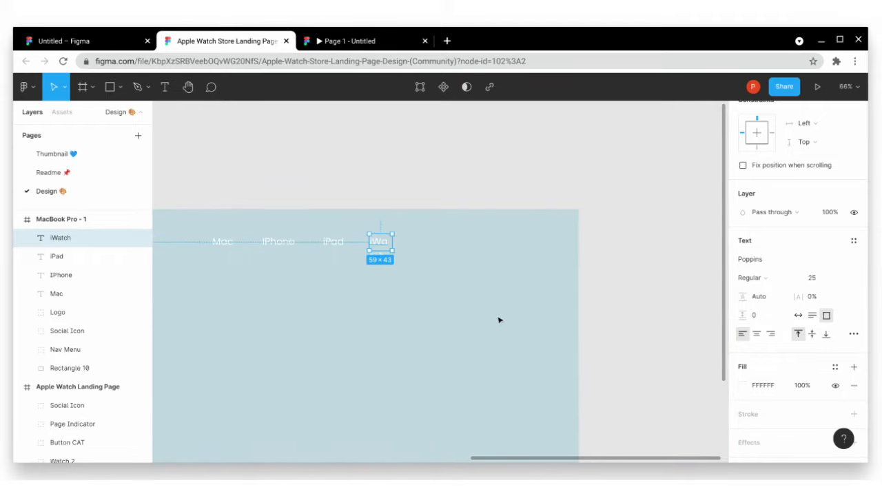
drag(392, 241, 405, 239)
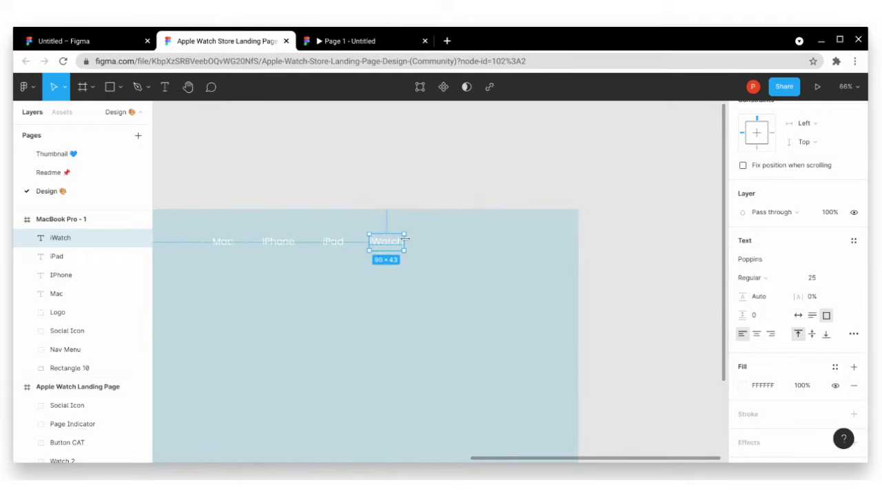
Add an evenly spaced Support link right of iWatch, widened onto one line
click(486, 267)
click(396, 244)
key(ctrl+d)
drag(398, 245, 448, 249)
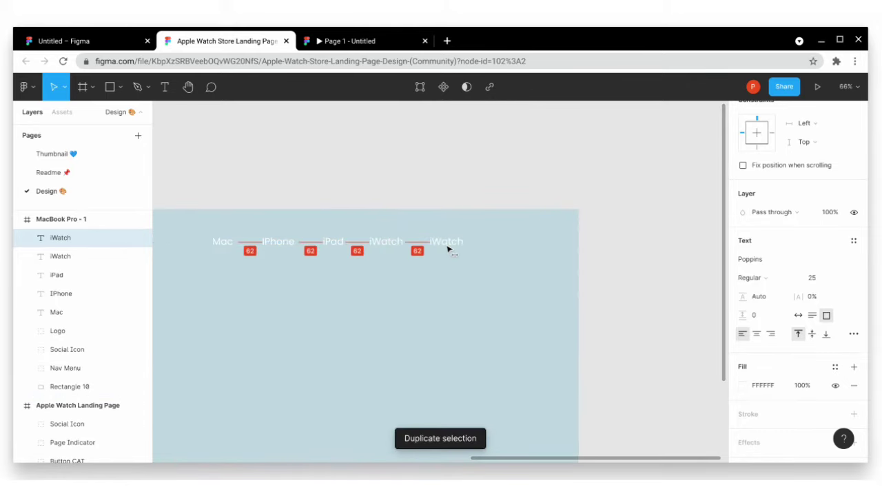
scroll(465, 445, left, 2)
scroll(465, 444, left, 3)
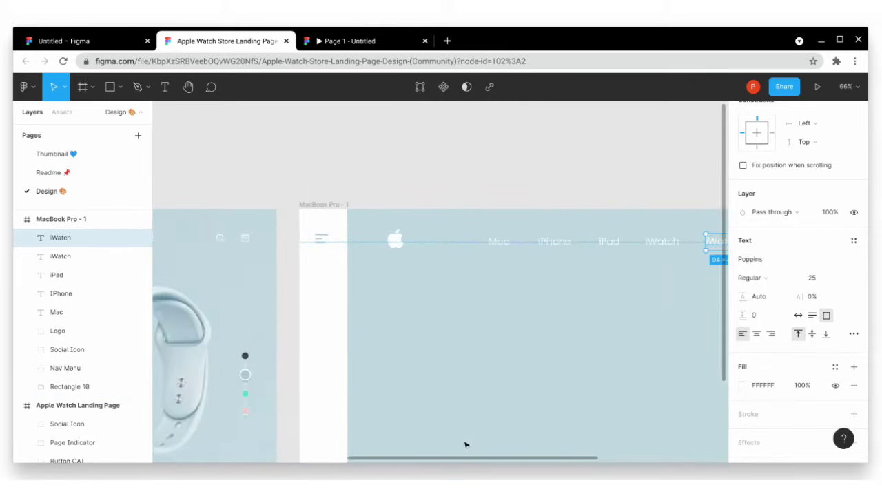
scroll(465, 444, left, 4)
scroll(605, 436, right, 9)
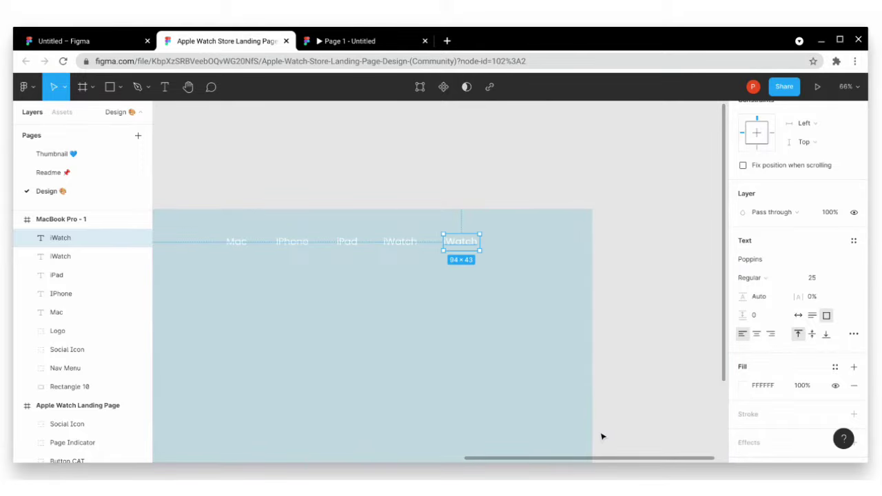
double_click(467, 245)
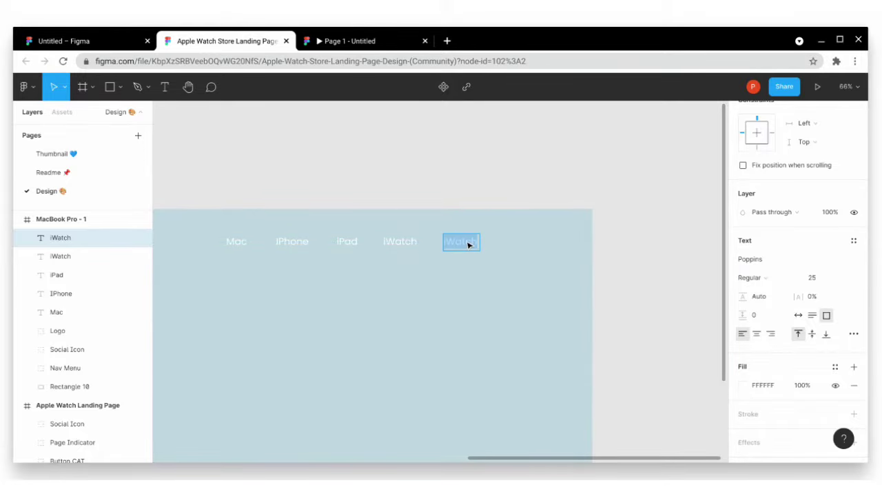
text(Support)
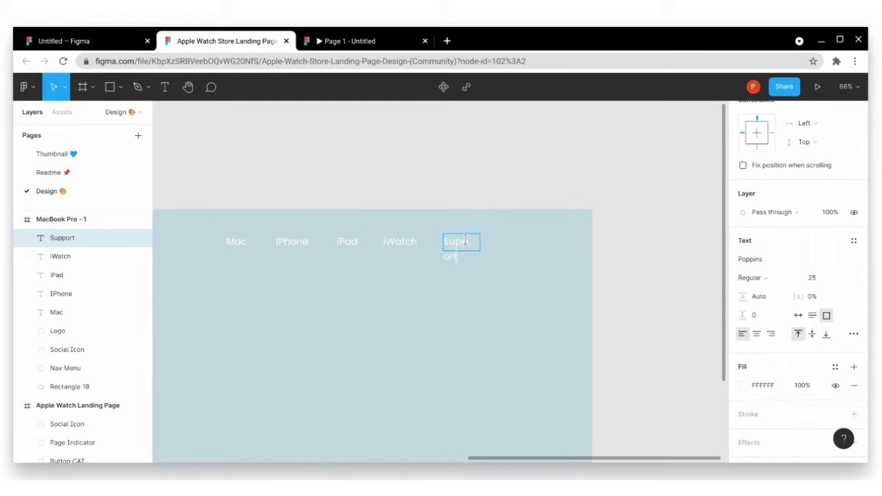
drag(480, 242, 489, 241)
Finish the Support text and undo an accidental drag of the background
click(579, 399)
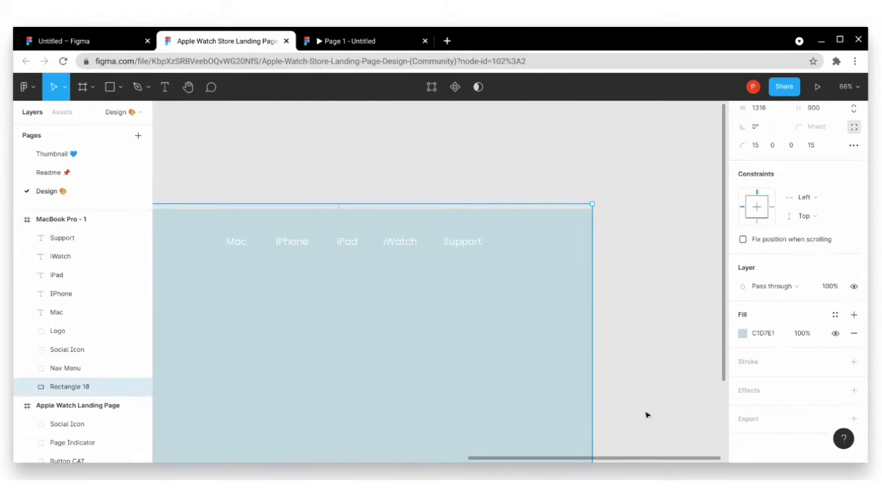
scroll(587, 457, left, 5)
scroll(582, 455, left, 2)
ctrl+scroll(586, 440, down, 2)
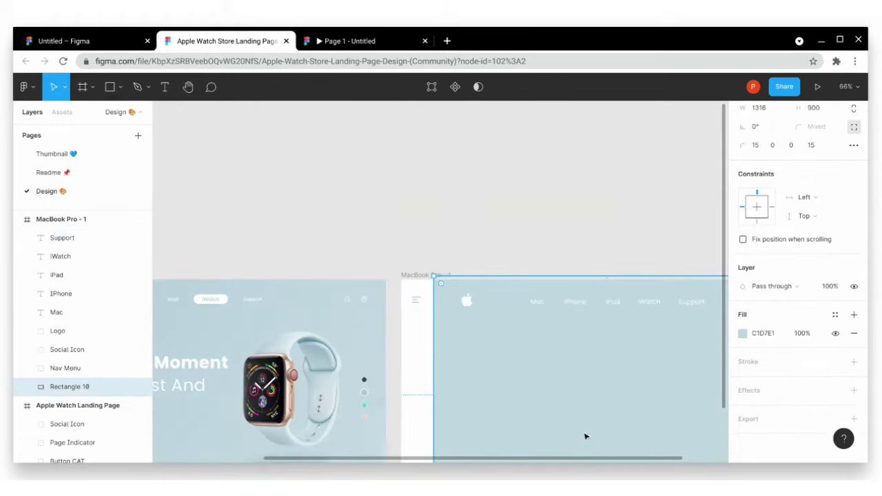
scroll(611, 461, right, 3)
scroll(664, 460, right, 2)
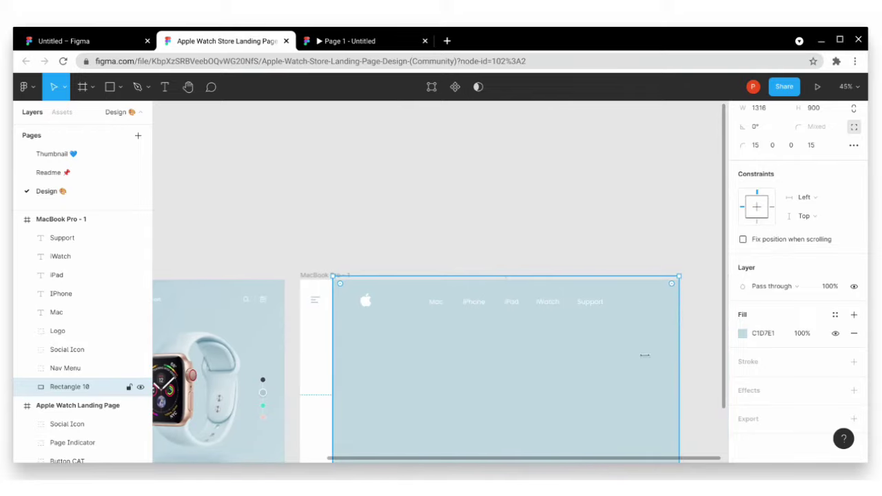
click(708, 341)
scroll(550, 368, left, 3)
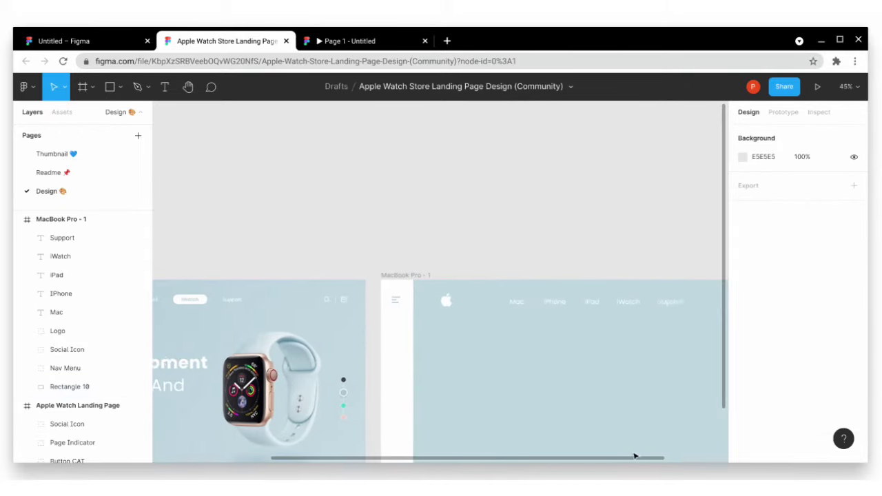
scroll(549, 369, right, 3)
drag(429, 298, 466, 301)
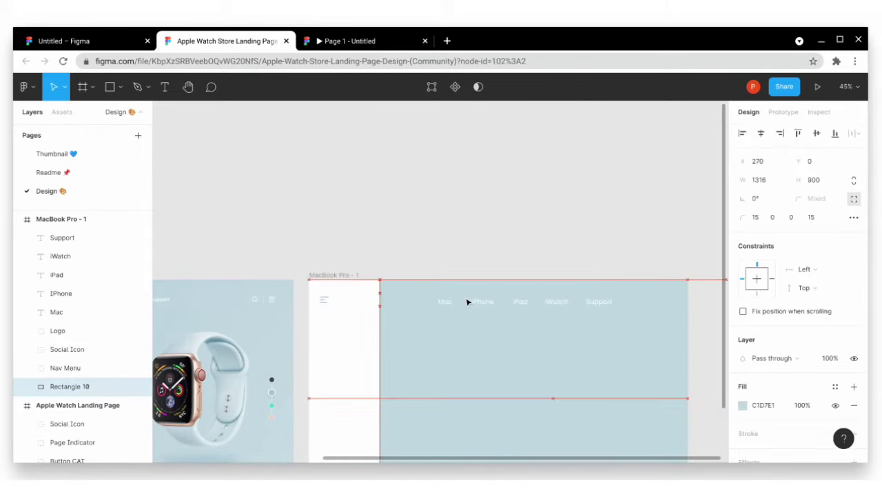
key(ctrl+z)
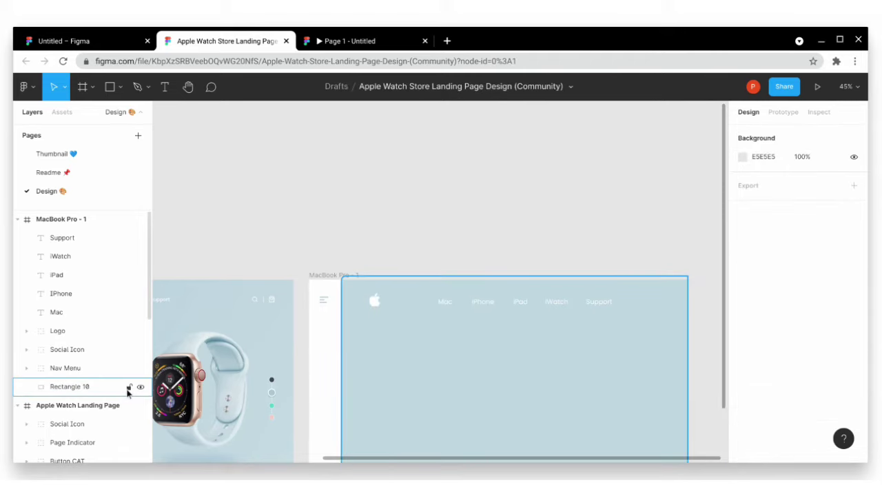
Lock the background rectangle and shift all five nav links slightly left
click(129, 388)
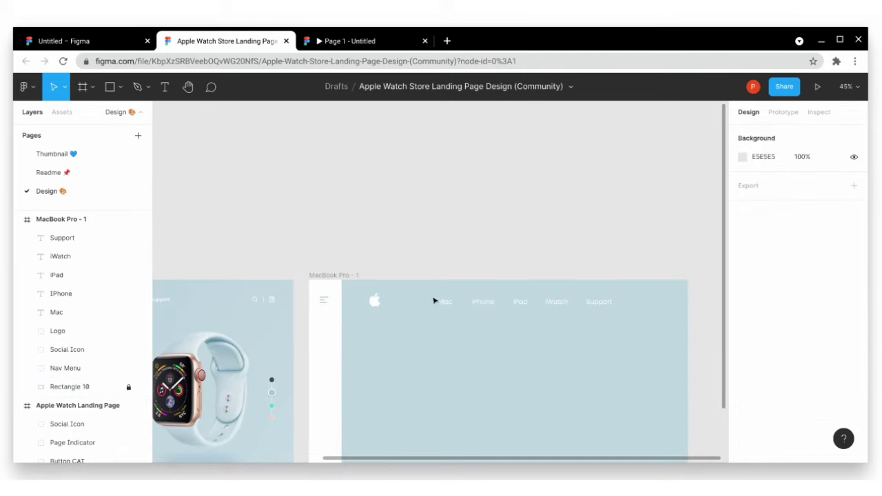
drag(434, 301, 627, 311)
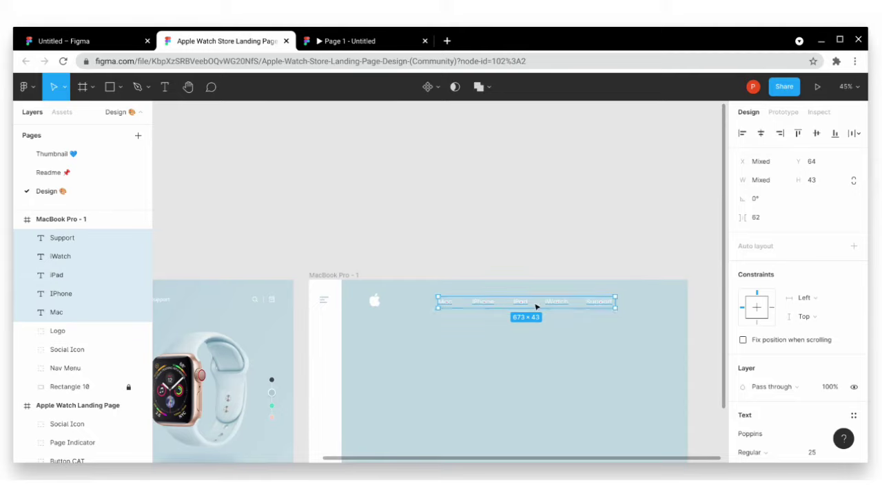
drag(536, 306, 532, 304)
click(563, 340)
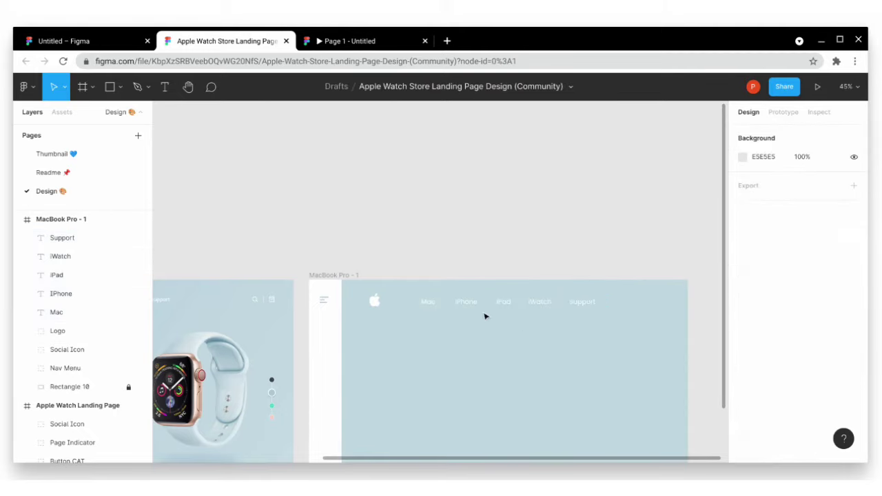
Select the Mac through Support nav texts via the Layers panel, then clear the selection
click(427, 303)
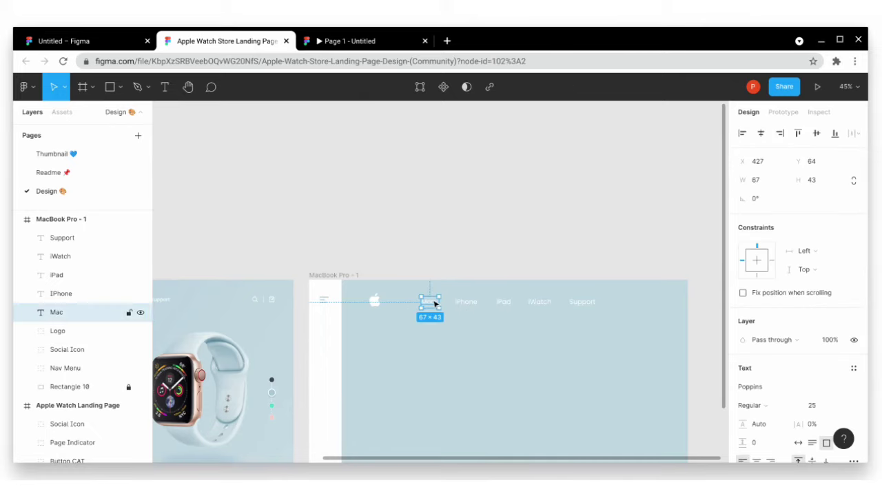
shift+click(77, 294)
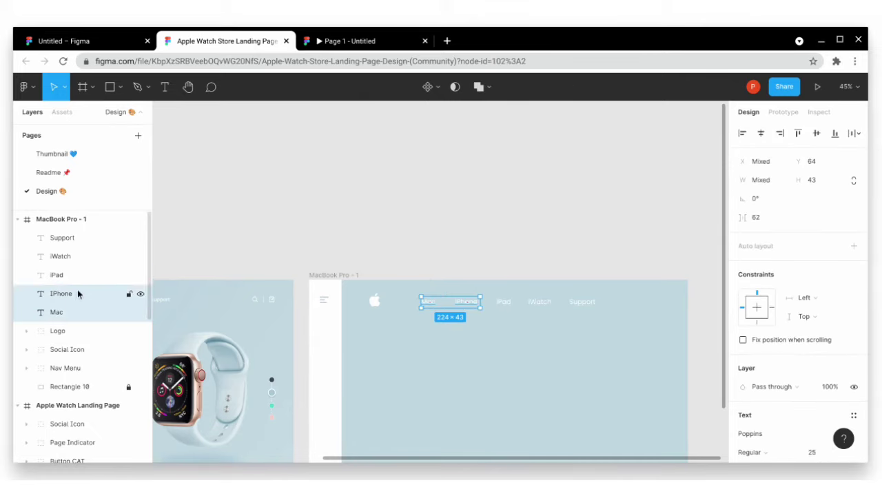
shift+click(86, 260)
shift+click(94, 241)
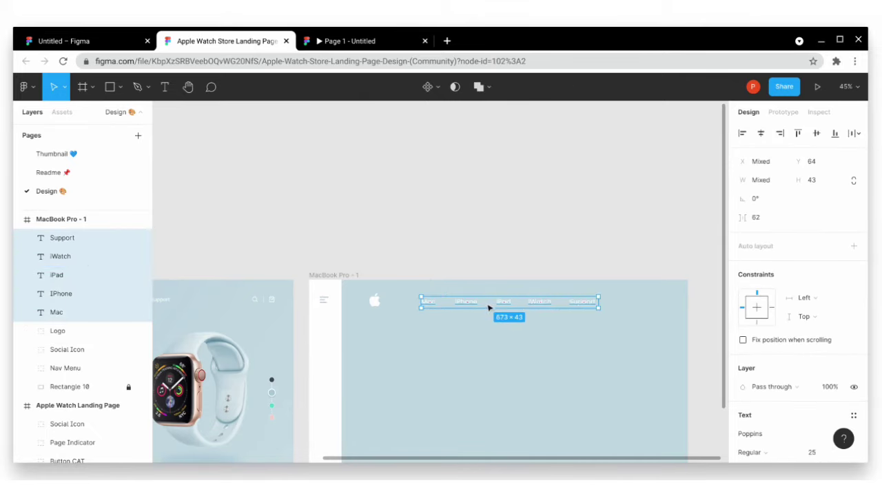
click(553, 342)
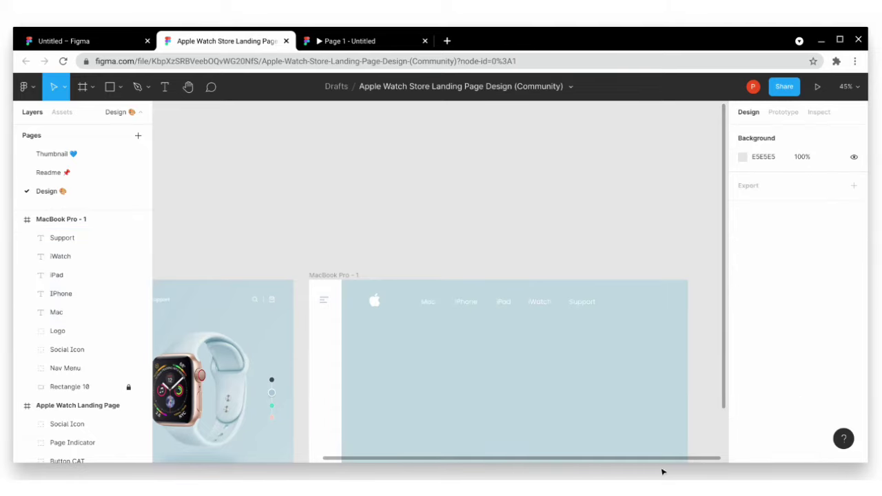
mouse_move(659, 459)
mouse_down()
mouse_move(553, 457)
mouse_move(689, 458)
mouse_up()
scroll(530, 364, up, 3)
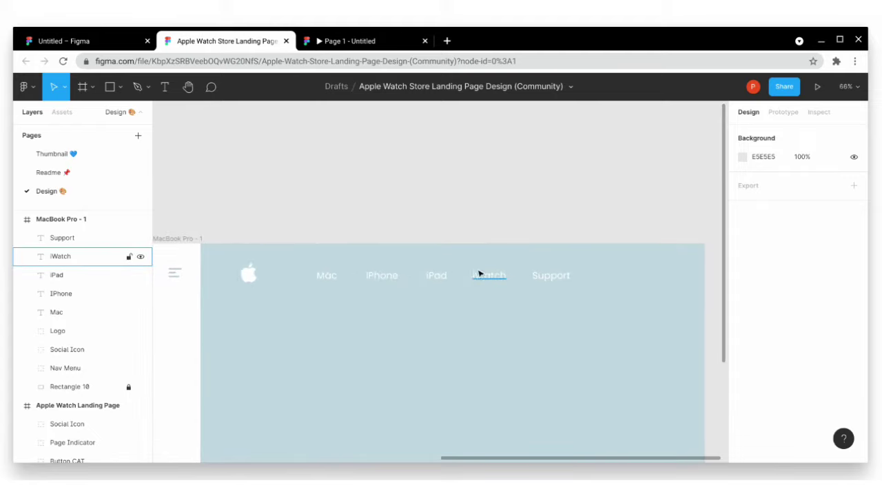
Draw Rectangle 11 over the iWatch link, trying 0% then keeping 100% fill opacity
key(r)
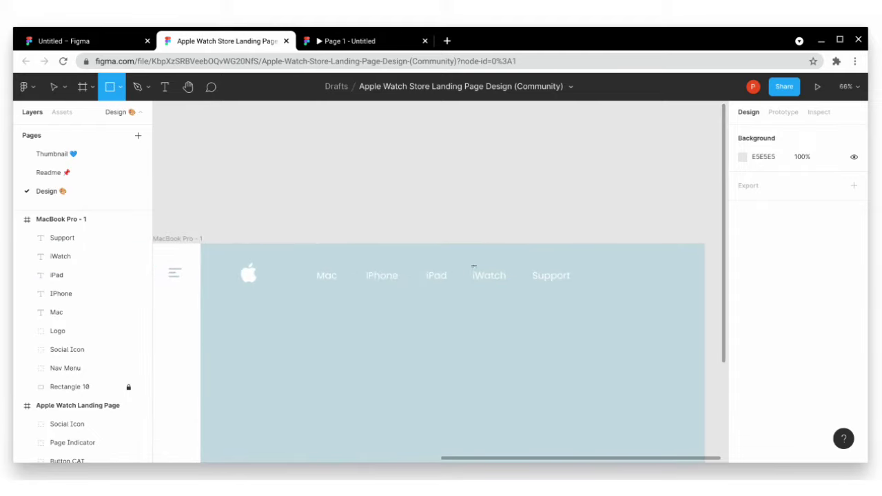
drag(459, 269, 519, 282)
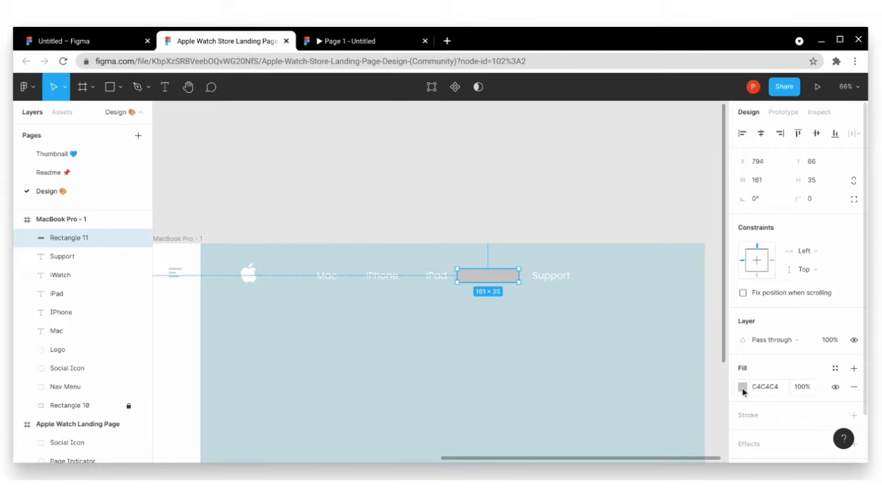
click(801, 388)
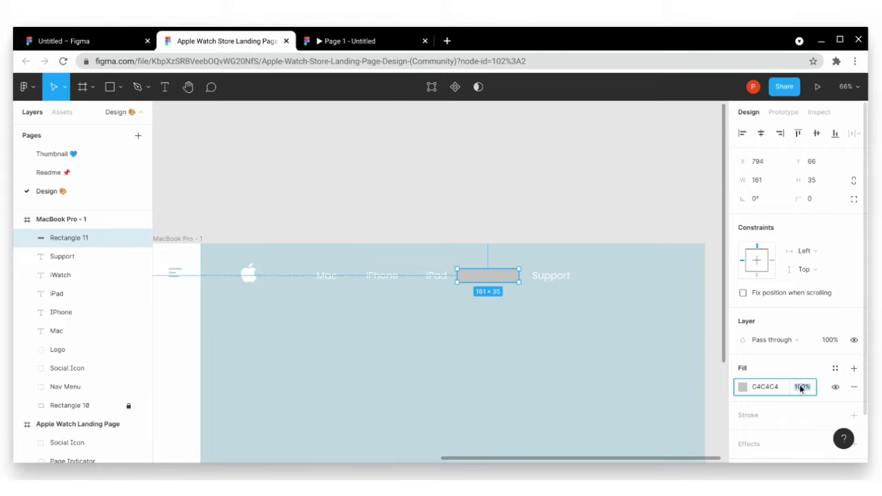
text(0)
key(Return)
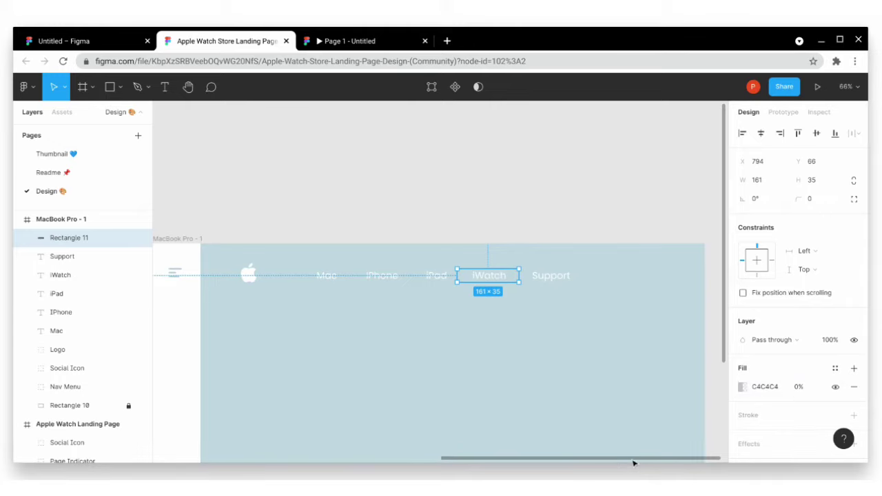
scroll(634, 458, left, 5)
scroll(634, 458, left, 2)
scroll(634, 458, right, 7)
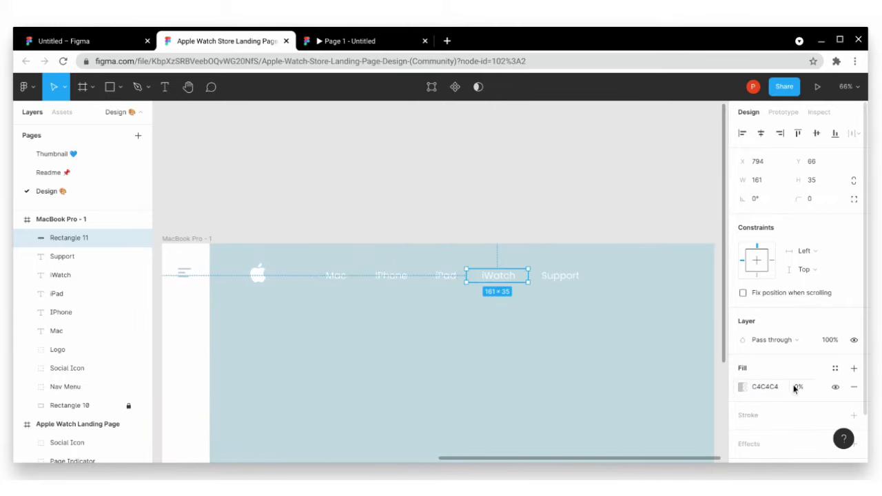
click(798, 389)
text(100)
key(Return)
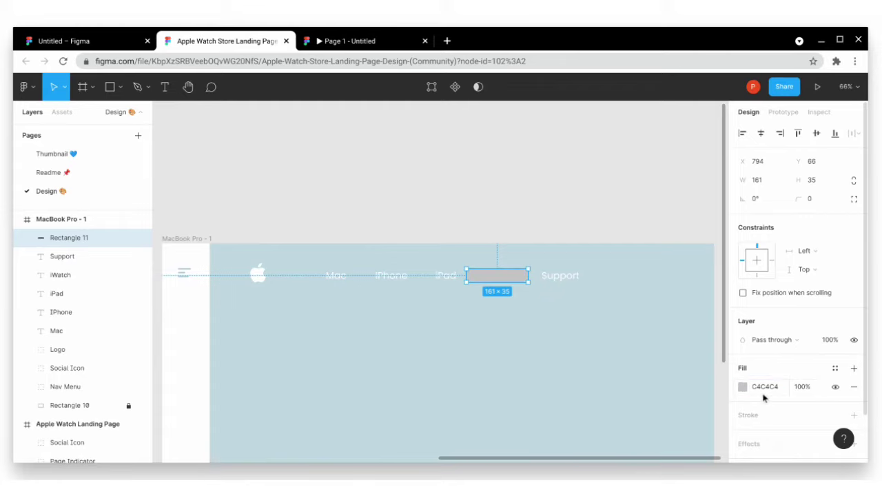
Fill the rectangle white FFFFFF and move it beneath the nav texts in layer order
click(742, 387)
text(FFFFFF)
key(Return)
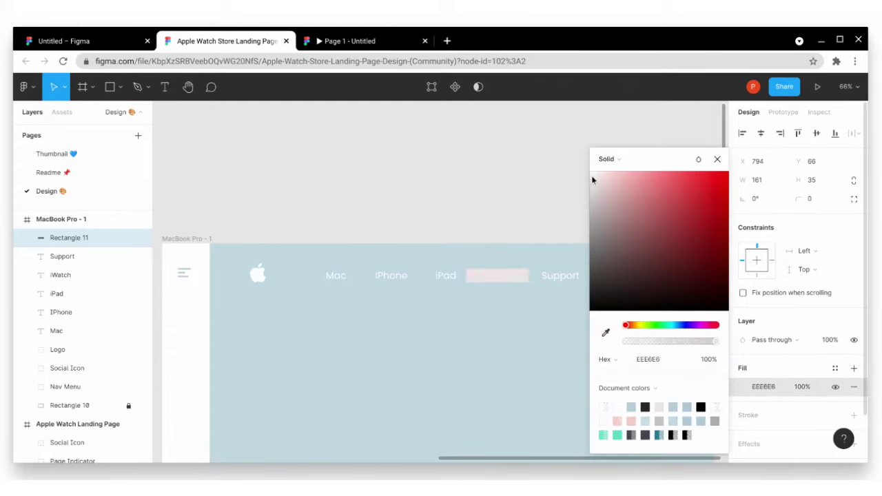
click(717, 159)
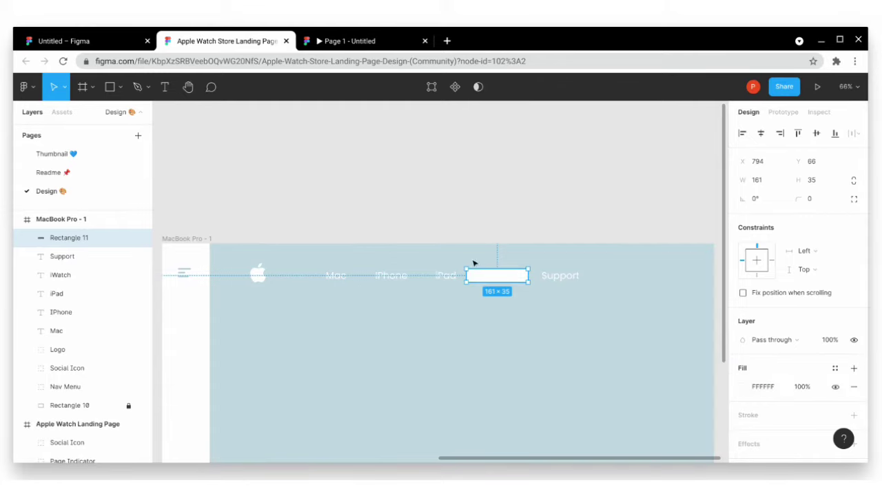
drag(88, 239, 87, 338)
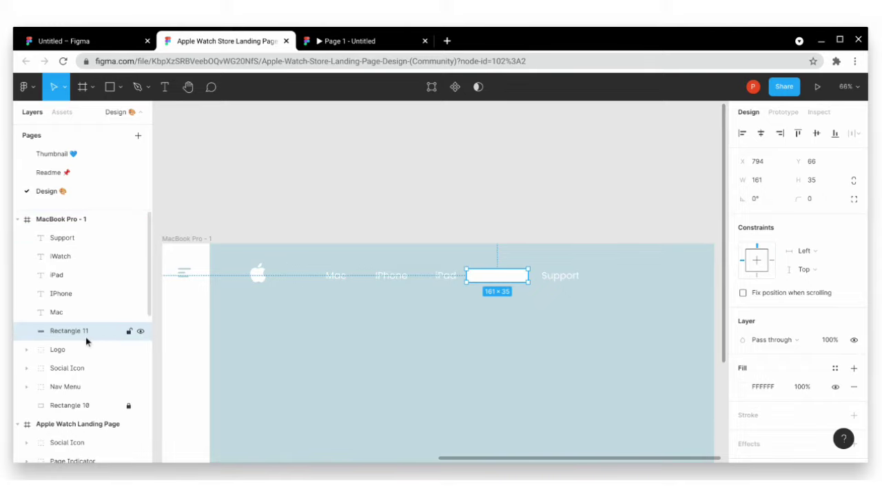
click(376, 363)
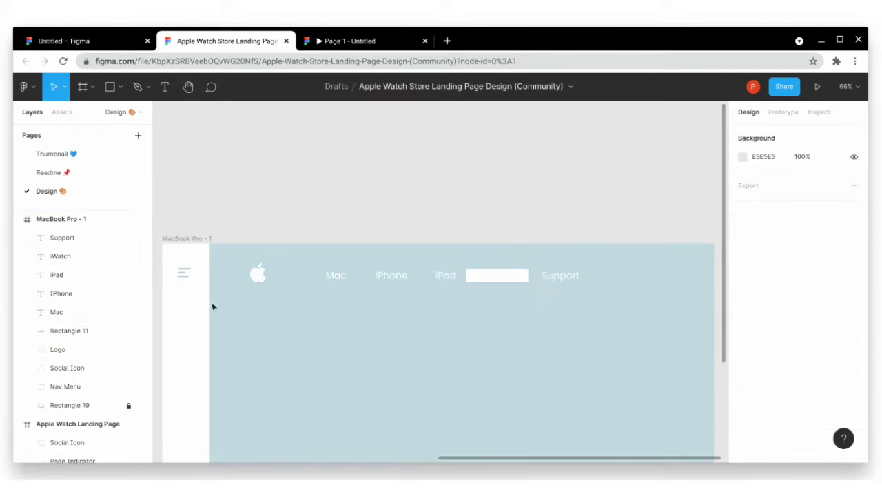
Recolour the iWatch text pale blue C1D7E1 by sampling the background with the eyedropper
click(52, 256)
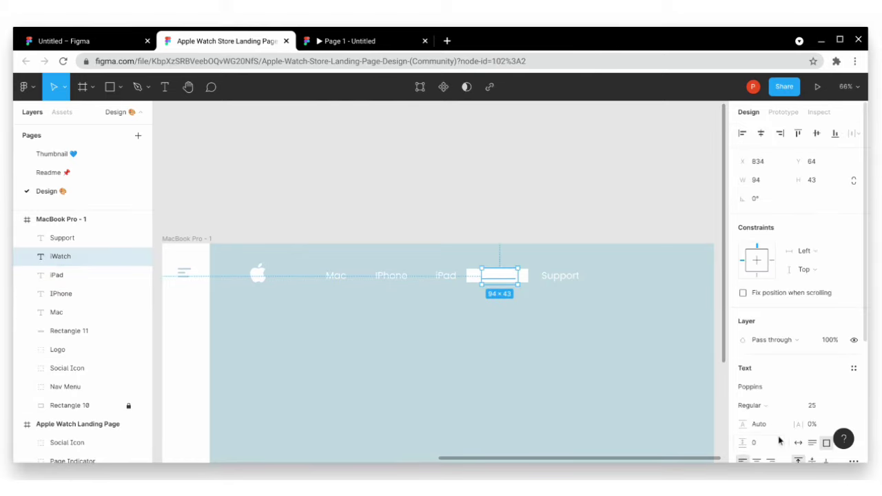
scroll(758, 407, down, 3)
scroll(745, 386, down, 1)
click(742, 405)
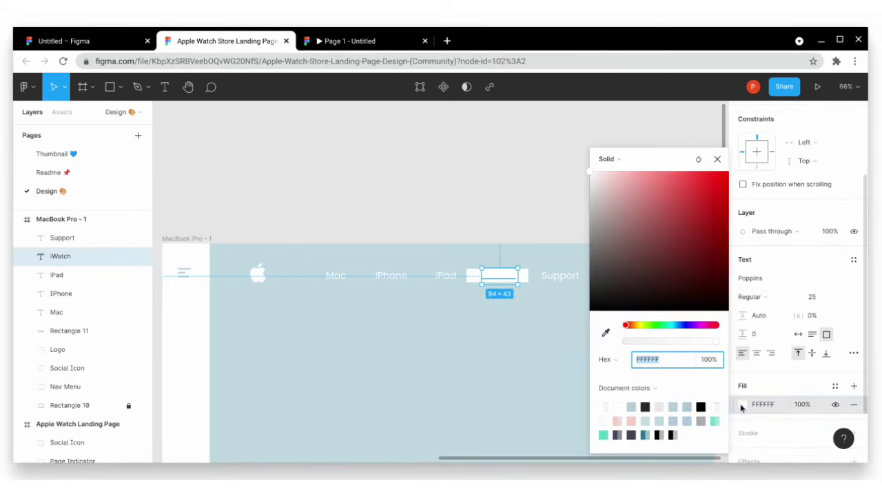
click(606, 333)
click(447, 361)
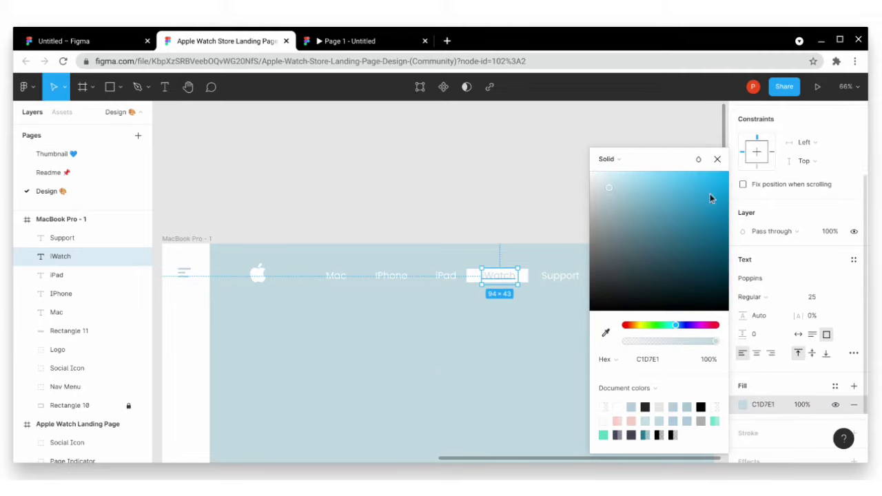
click(630, 379)
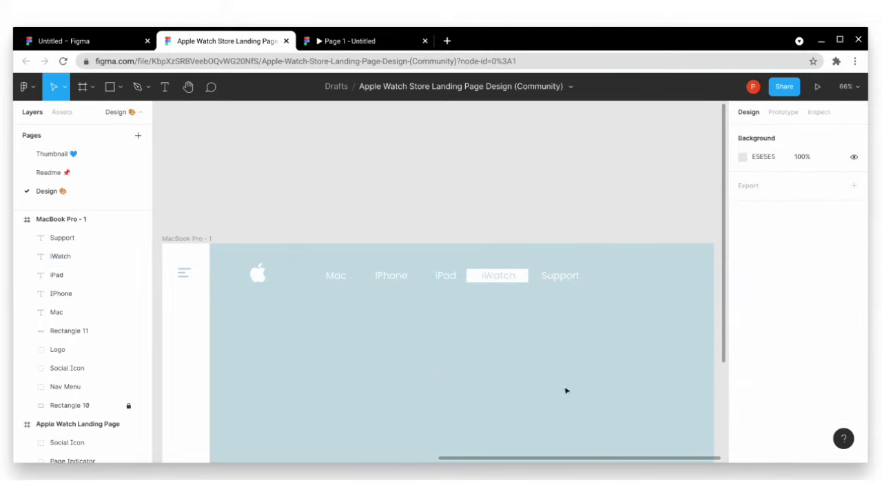
Nudge the white box behind iWatch right and set its width to 150
click(526, 278)
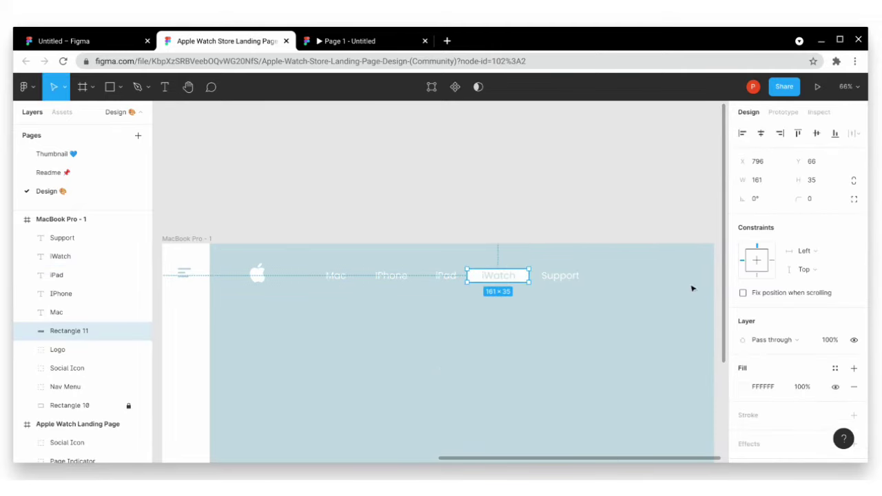
key(Right)
key(Right)
key(Right)
scroll(682, 462, left, 10)
scroll(651, 455, right, 8)
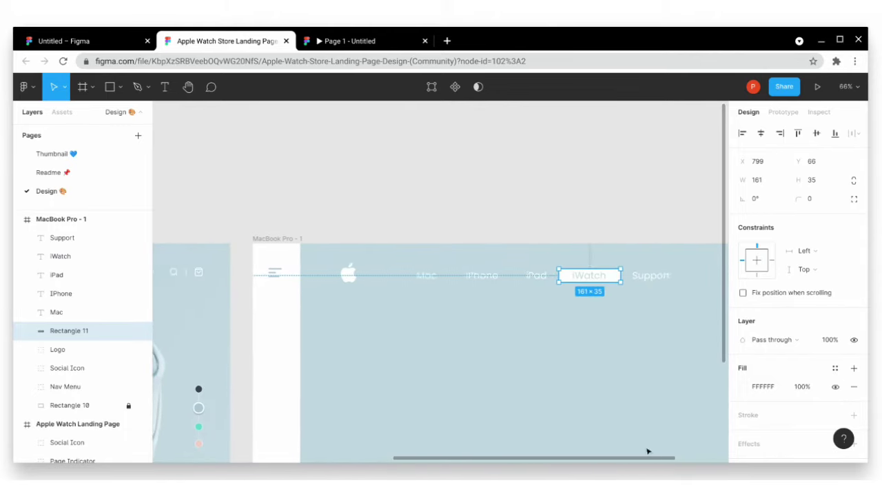
scroll(648, 452, right, 2)
click(758, 182)
text(150)
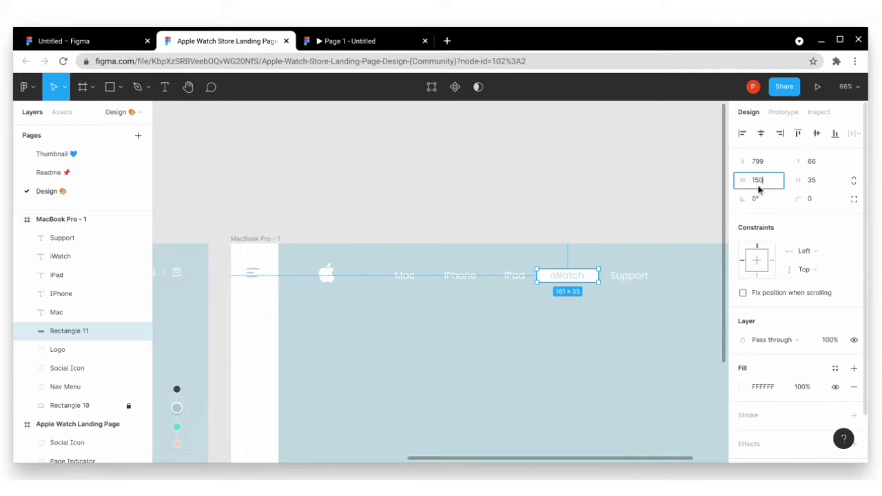
key(Return)
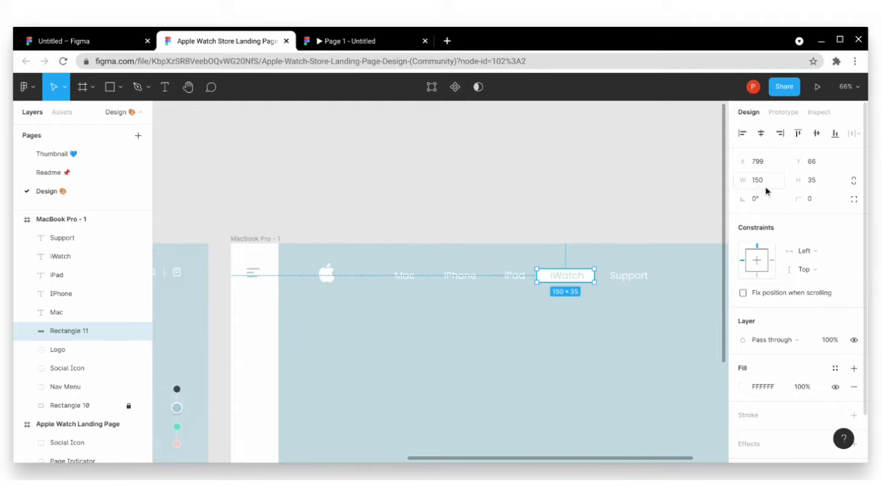
click(808, 200)
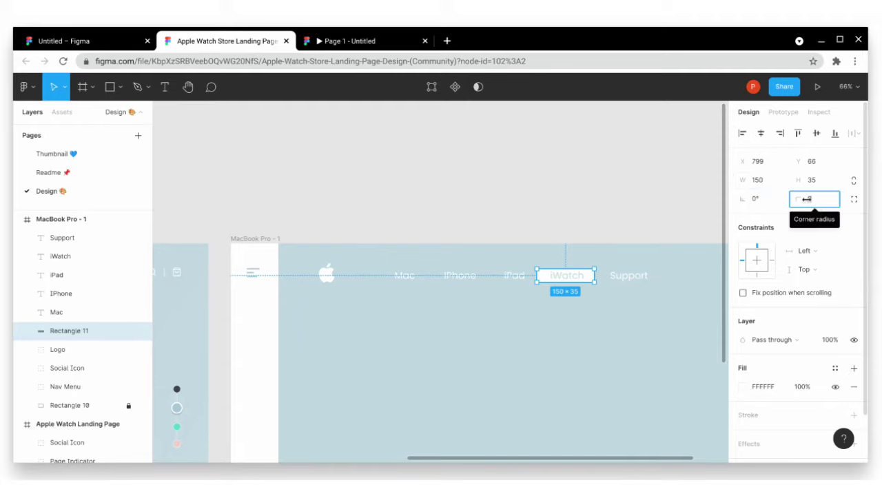
Round the white box with a 20 corner radius and nudge it right
text(20)
key(Return)
key(Right)
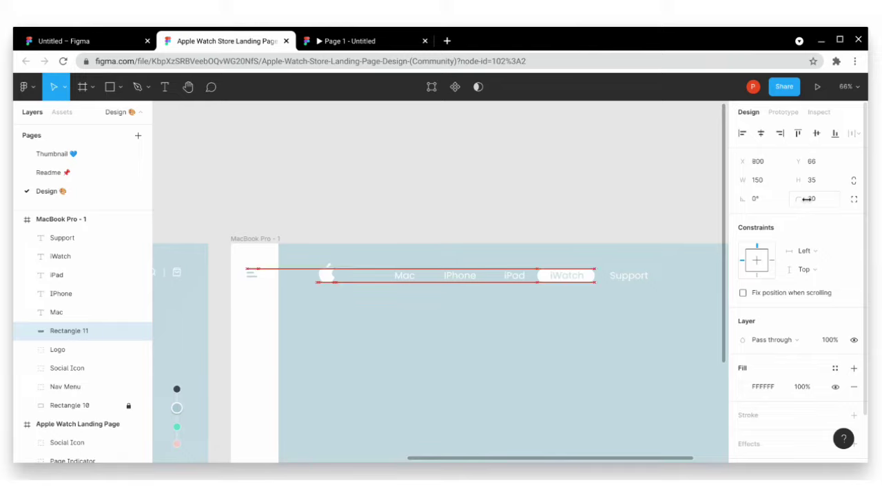
key(shift+Right)
key(Right)
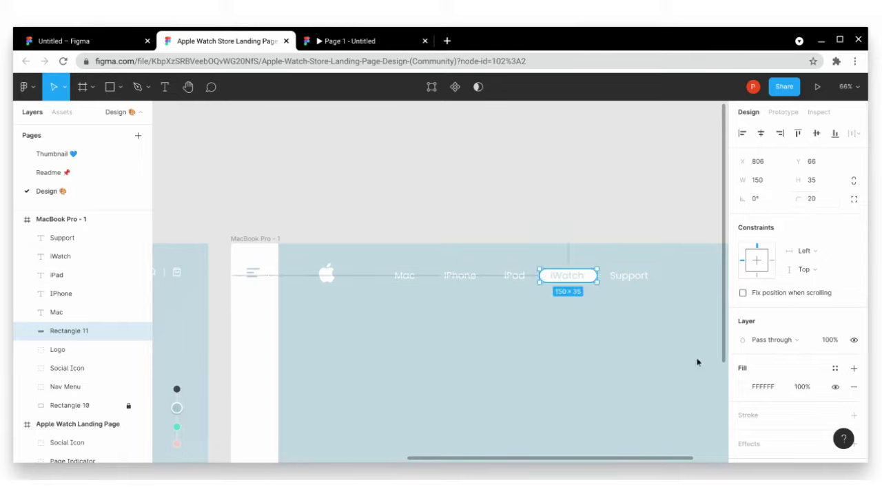
click(659, 366)
Spread the nav menu items and pill a little farther apart
scroll(659, 366, down, 2)
scroll(658, 376, up, 1)
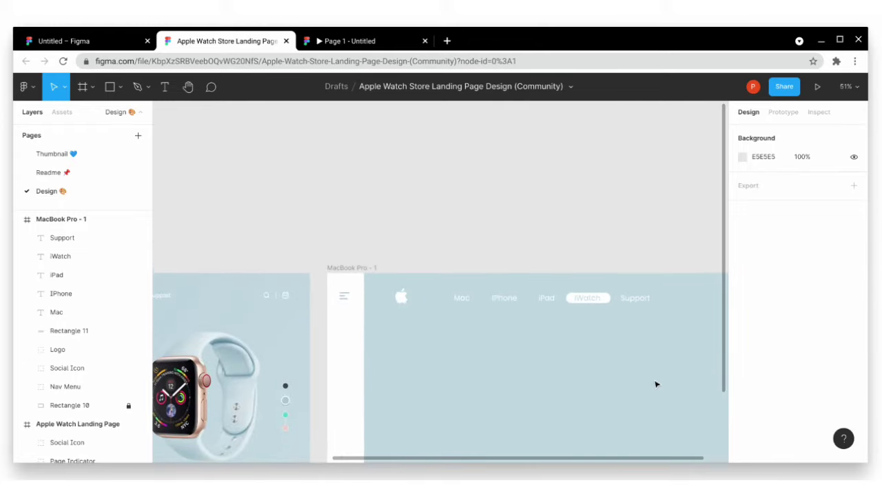
drag(648, 461, 677, 459)
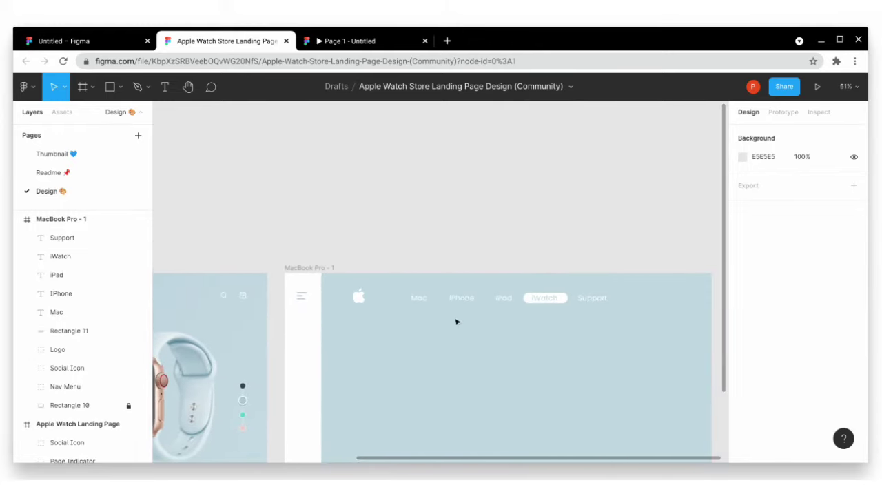
drag(403, 287, 638, 311)
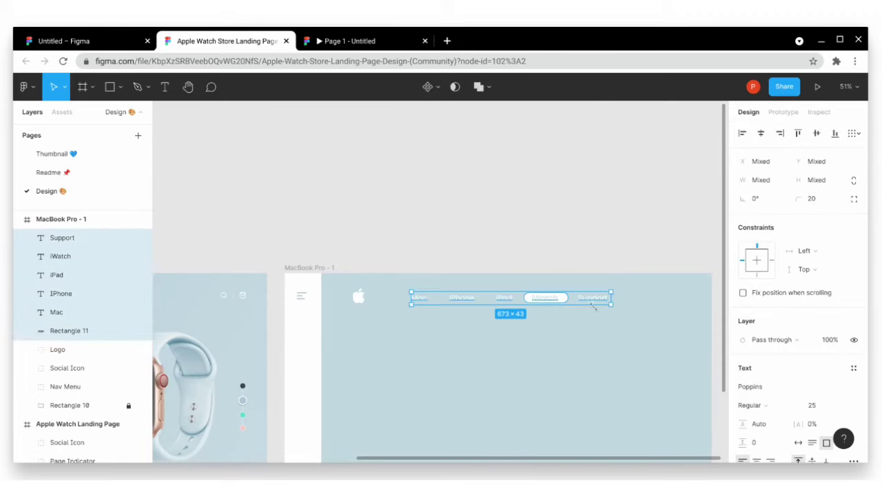
drag(612, 298, 621, 298)
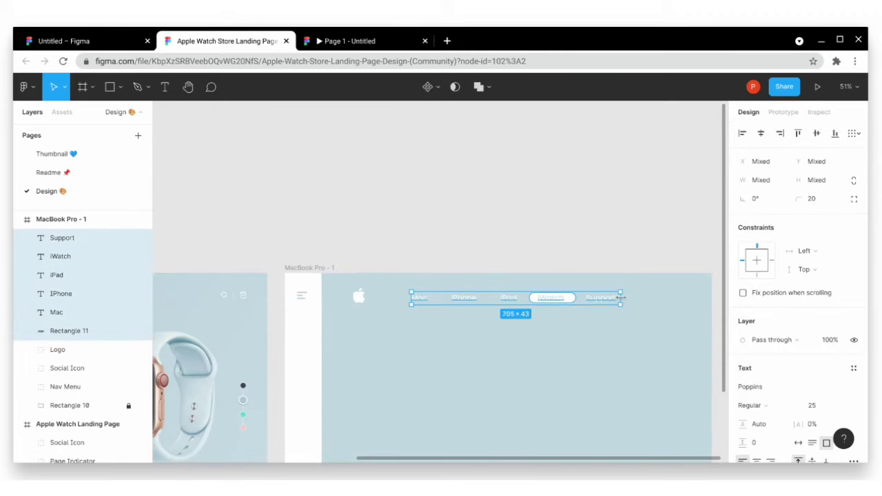
Set the iWatch pill's height to 40 and nudge it up to centre it
click(626, 321)
click(544, 304)
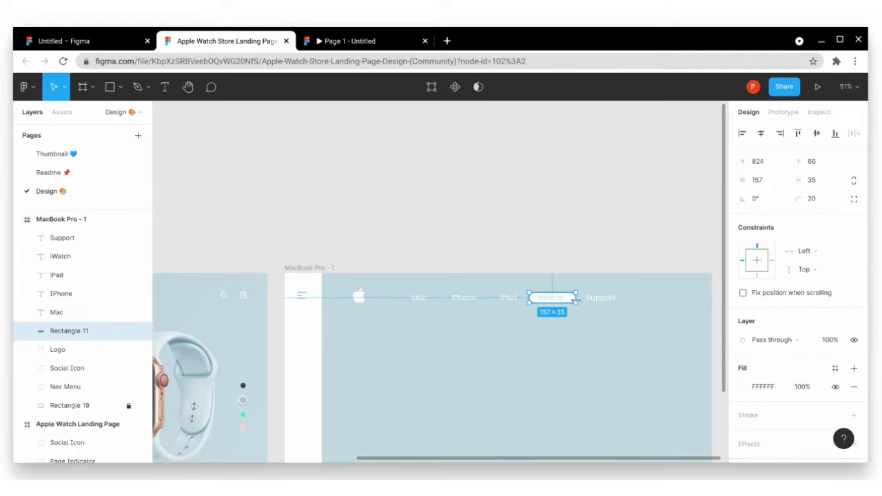
click(613, 329)
click(573, 301)
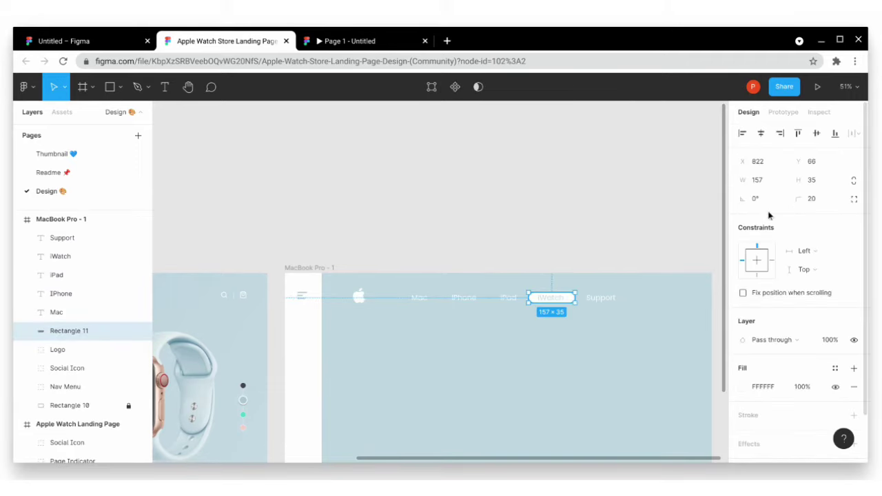
click(575, 341)
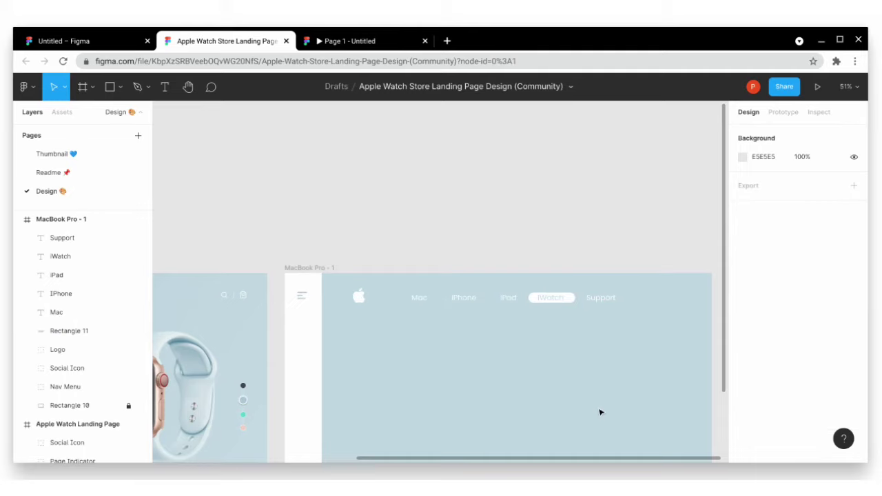
click(572, 305)
click(818, 183)
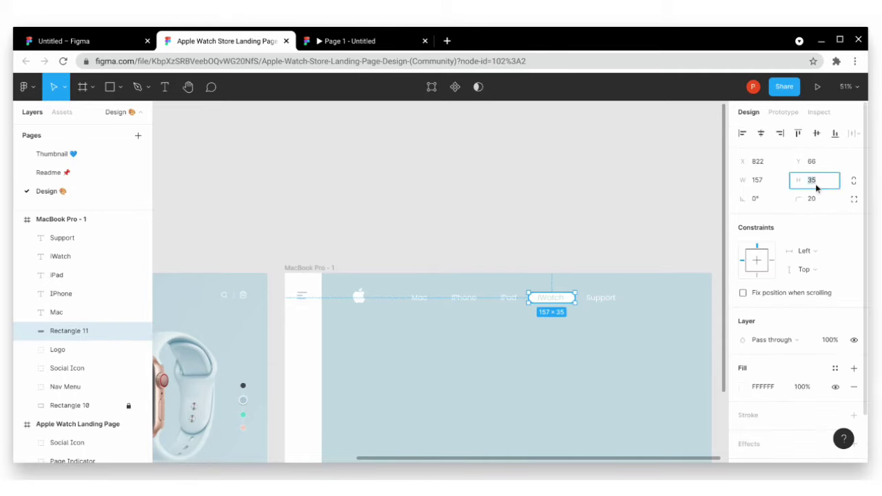
text(40)
key(Return)
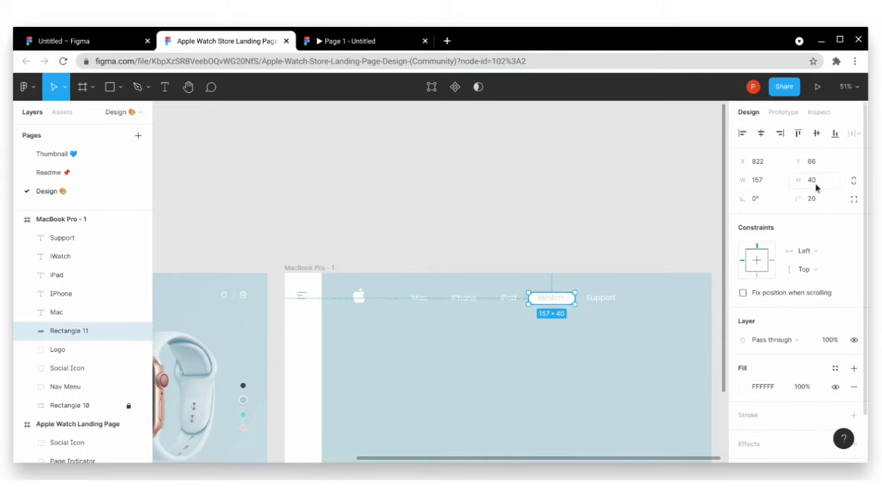
key(Left)
key(Up)
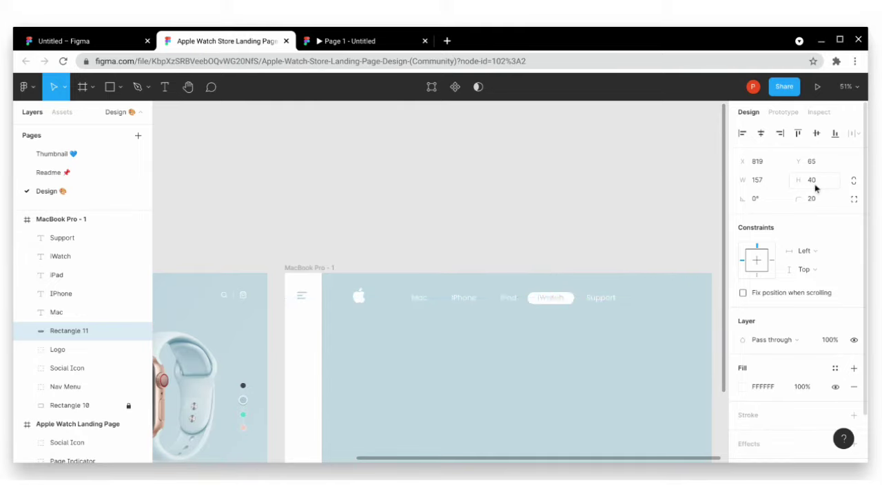
click(624, 399)
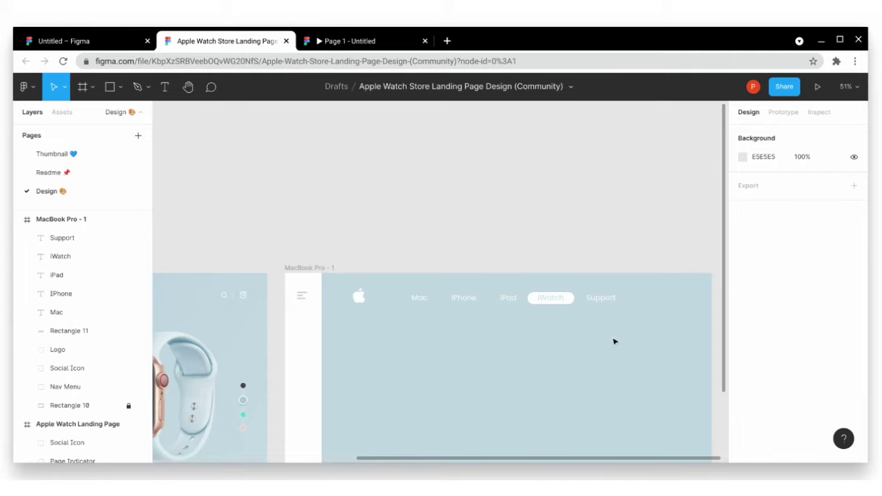
ctrl+scroll(615, 341, up, 5)
Nudge the iWatch pill up, then stretch the iWatch text box to 157 wide, centre-aligned
scroll(593, 327, up, 1)
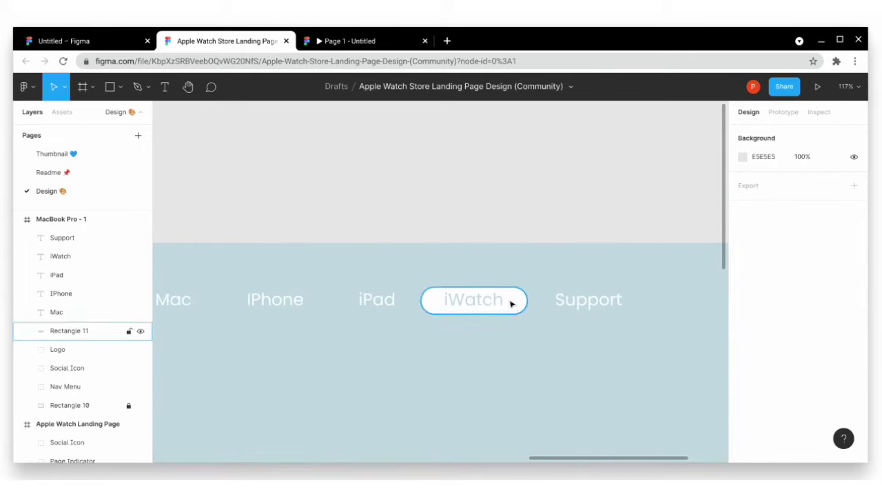
click(510, 304)
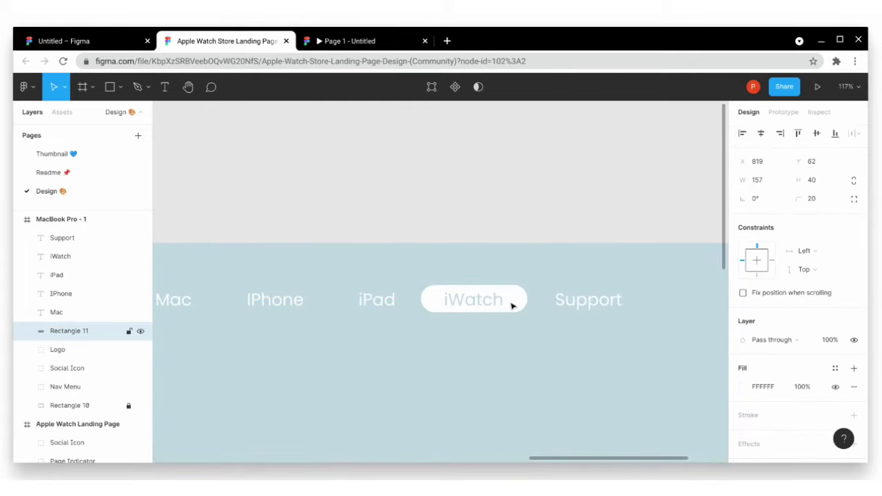
key(Up)
key(Up)
click(504, 307)
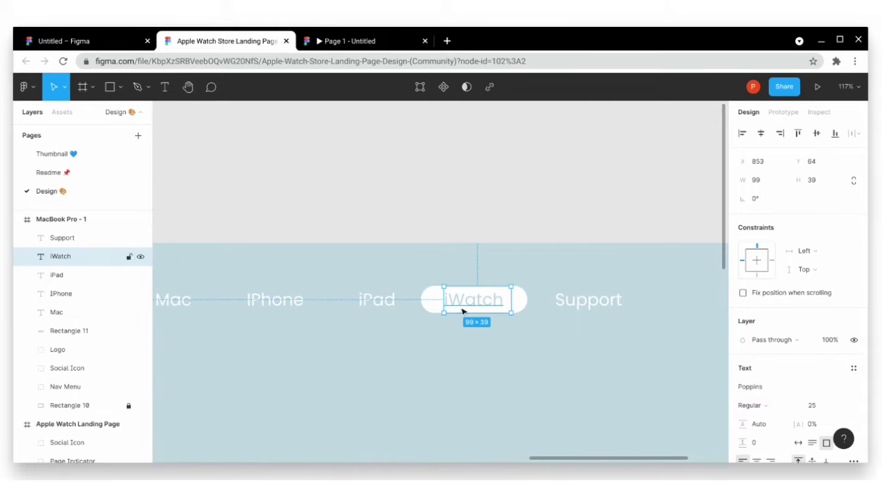
drag(443, 300, 420, 301)
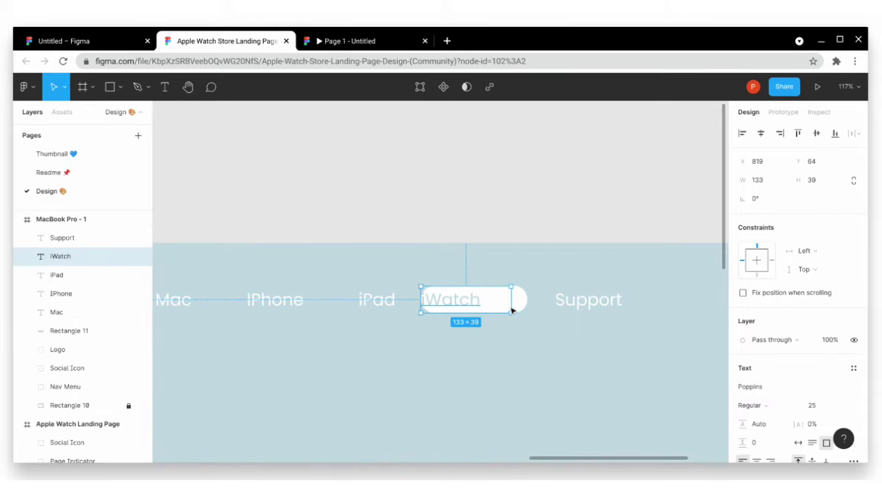
drag(511, 301, 526, 301)
scroll(827, 406, down, 2)
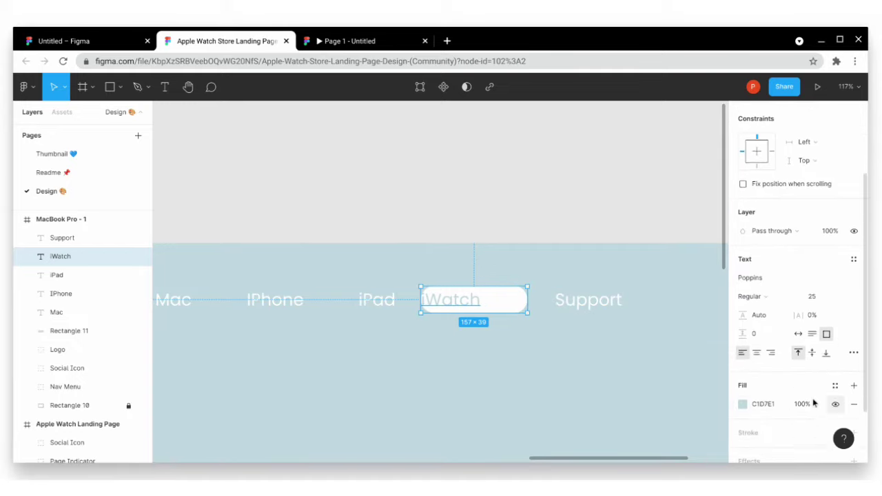
click(756, 350)
click(665, 372)
Move the iWatch pill and label together to X 824, 36 px from iPad and Support
scroll(666, 372, down, 3)
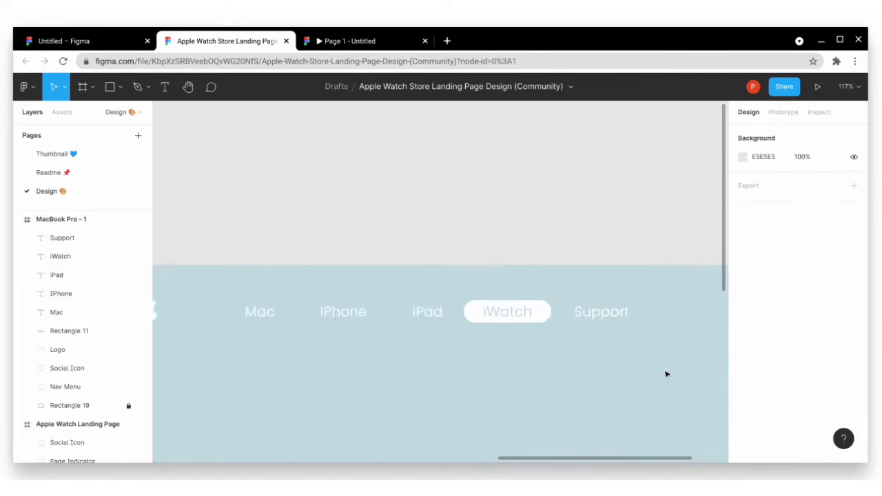
scroll(664, 373, down, 1)
scroll(663, 372, down, 1)
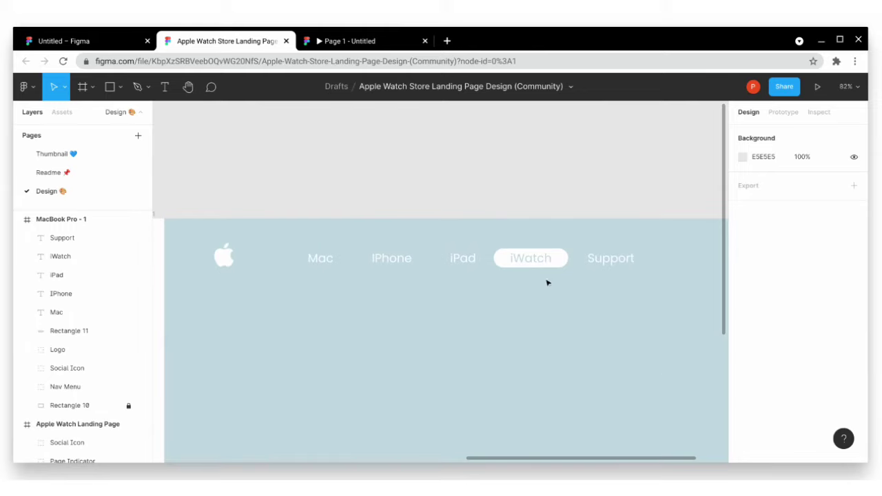
click(511, 257)
shift+click(563, 263)
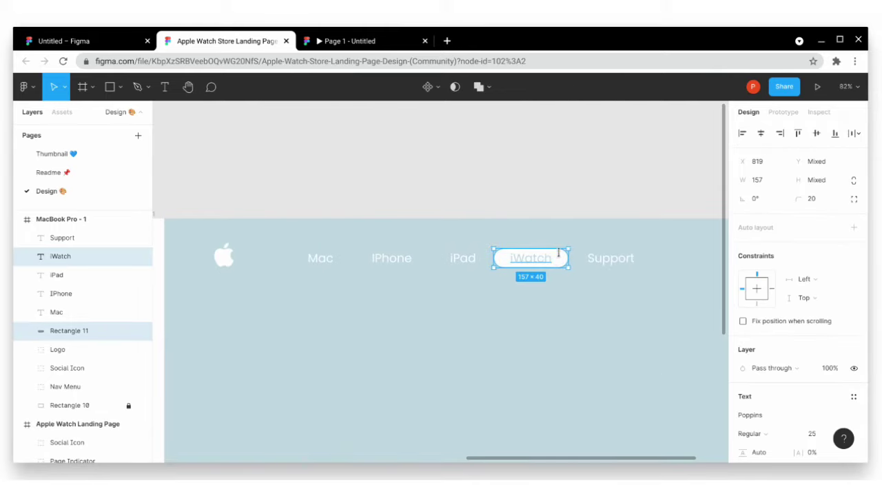
drag(558, 258, 563, 264)
drag(553, 260, 558, 258)
click(572, 309)
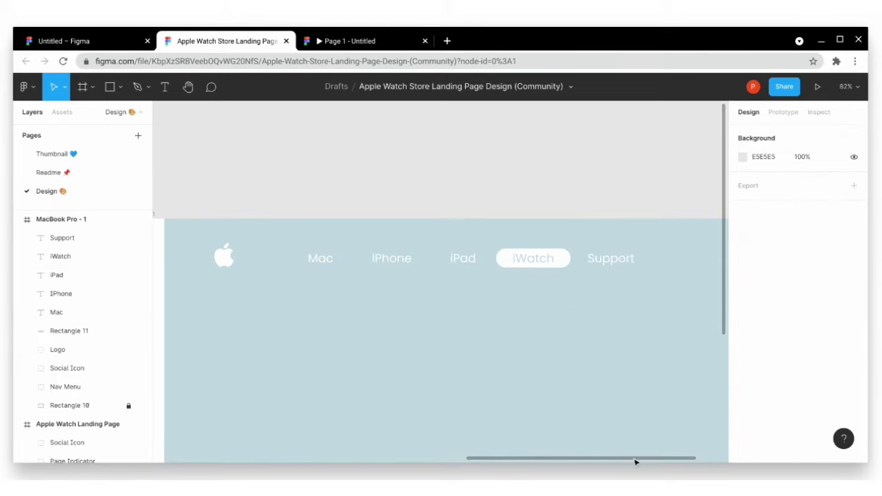
scroll(635, 462, right, 2)
scroll(671, 465, right, 2)
ctrl+scroll(660, 406, down, 1)
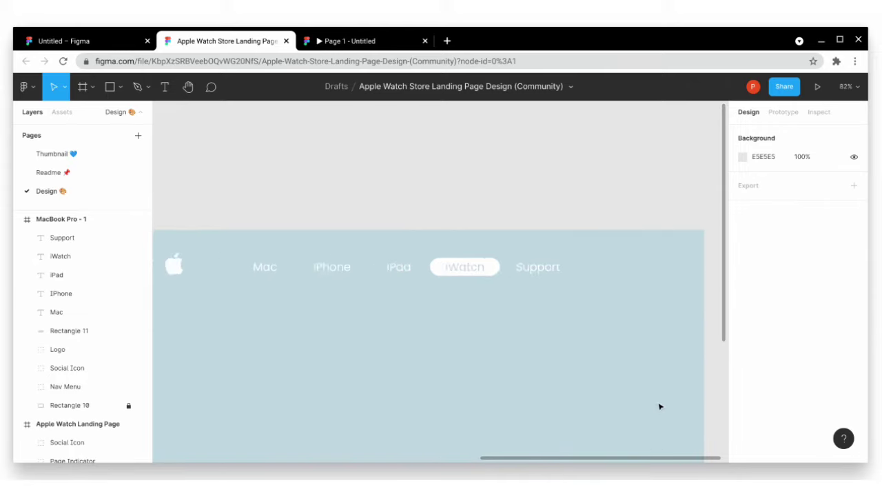
ctrl+scroll(660, 406, down, 3)
scroll(662, 402, down, 1)
drag(666, 459, 579, 458)
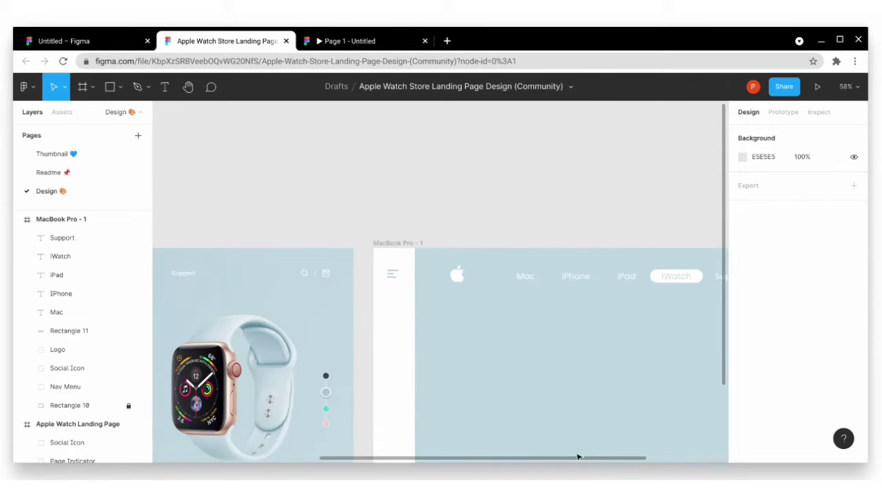
Duplicate the search and cart icon group into the MacBook Pro - 1 frame
double_click(310, 274)
key(ctrl+d)
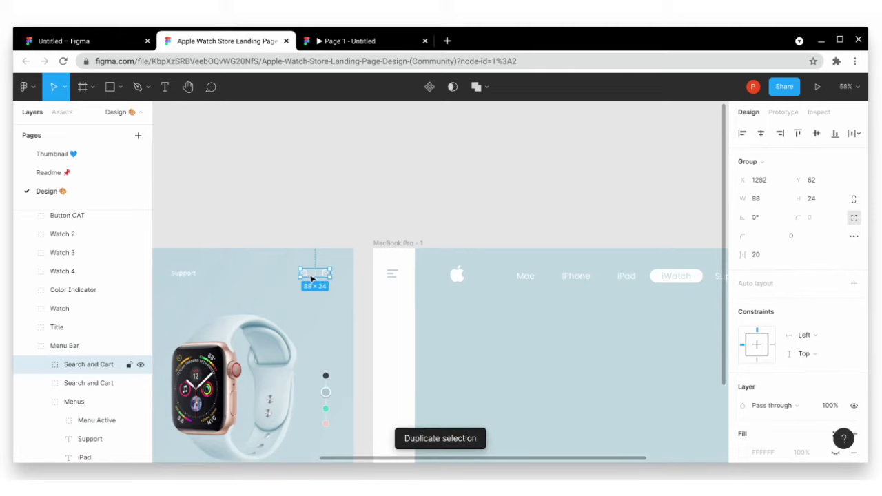
mouse_move(314, 276)
mouse_down()
mouse_move(746, 282)
mouse_move(669, 280)
mouse_up()
click(660, 316)
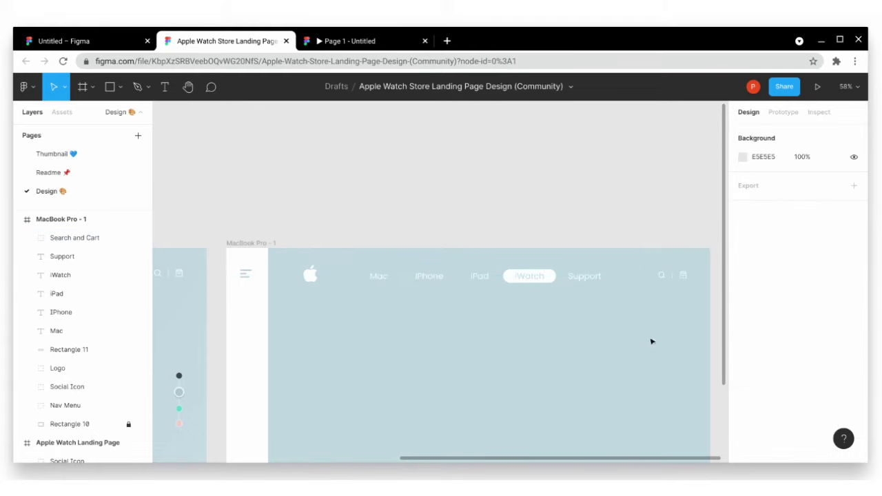
Nudge the nav menu items up and raise the search and cart icons to the nav row
scroll(651, 341, down, 2)
mouse_move(364, 214)
mouse_down()
mouse_move(638, 252)
mouse_move(635, 237)
mouse_up()
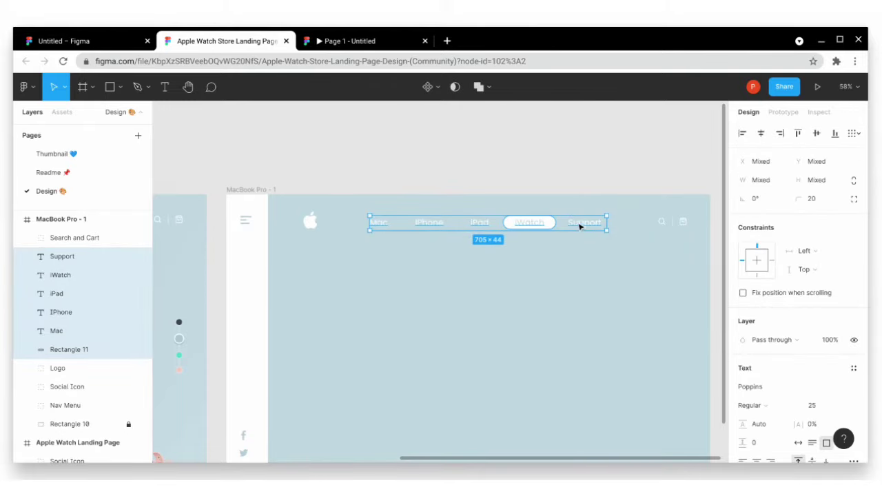
drag(580, 226, 581, 223)
click(607, 283)
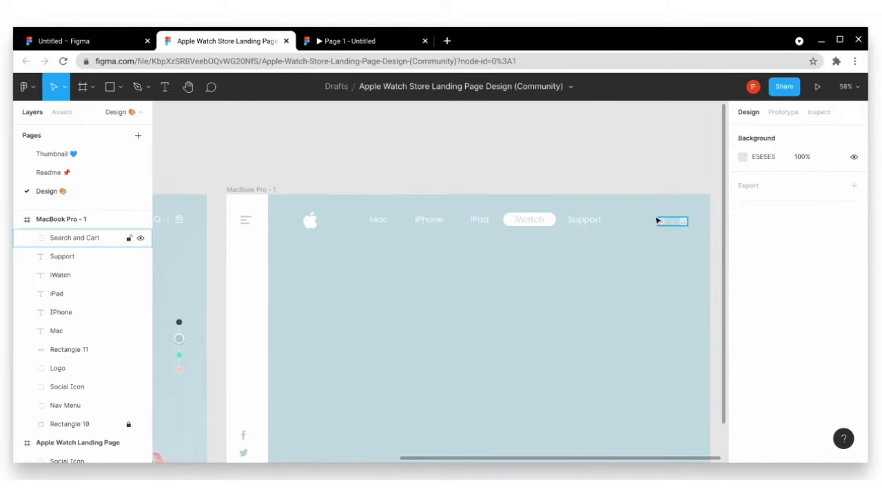
click(680, 224)
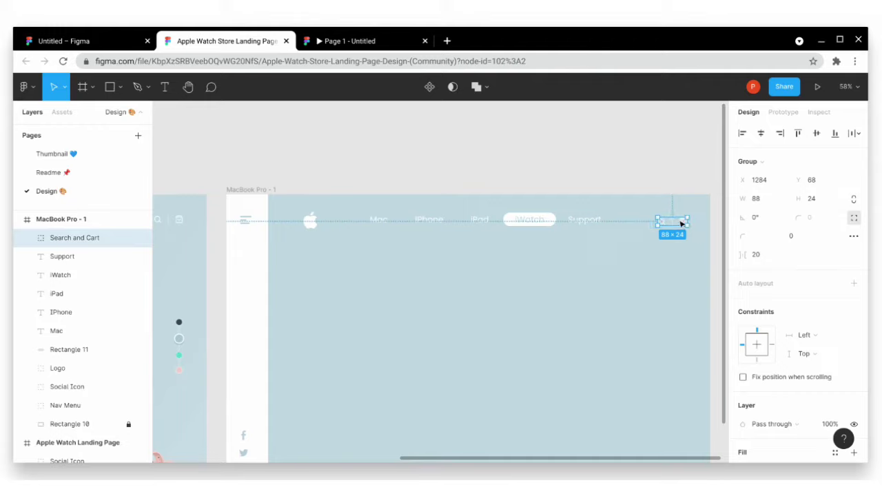
drag(680, 224, 683, 221)
click(576, 330)
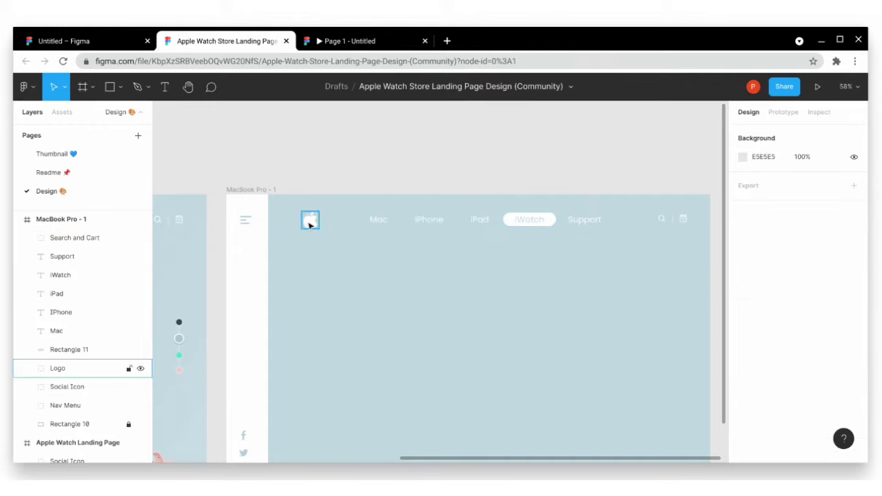
Check the Apple logo's alignment against the nav row
click(309, 220)
click(393, 246)
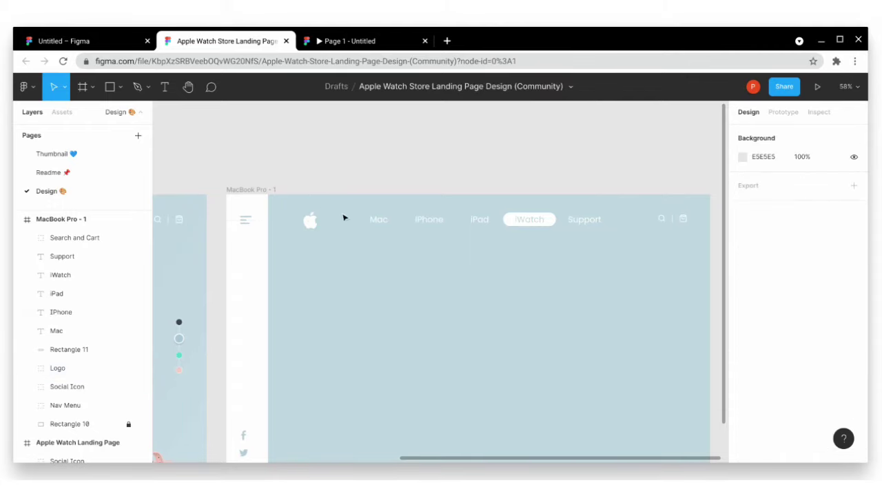
click(310, 221)
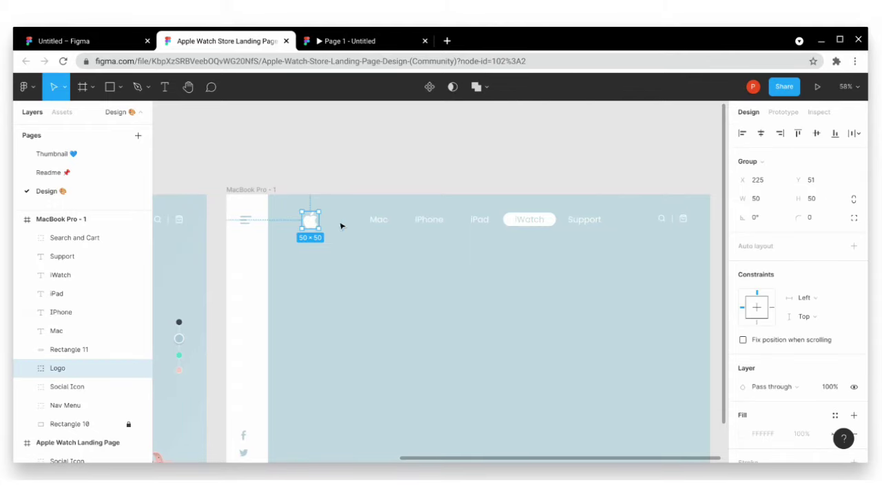
click(401, 270)
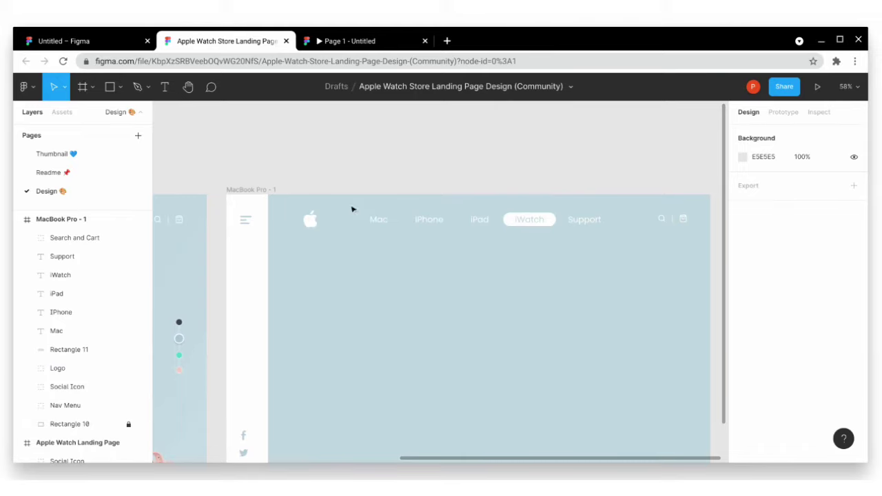
drag(578, 461, 333, 459)
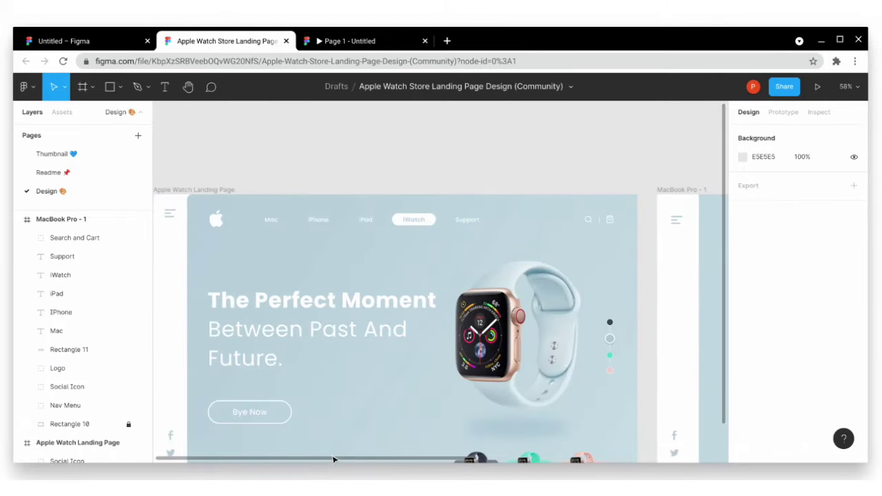
Lower the search and cart icons to Y 76, level with the nav text
scroll(340, 232, right, 10)
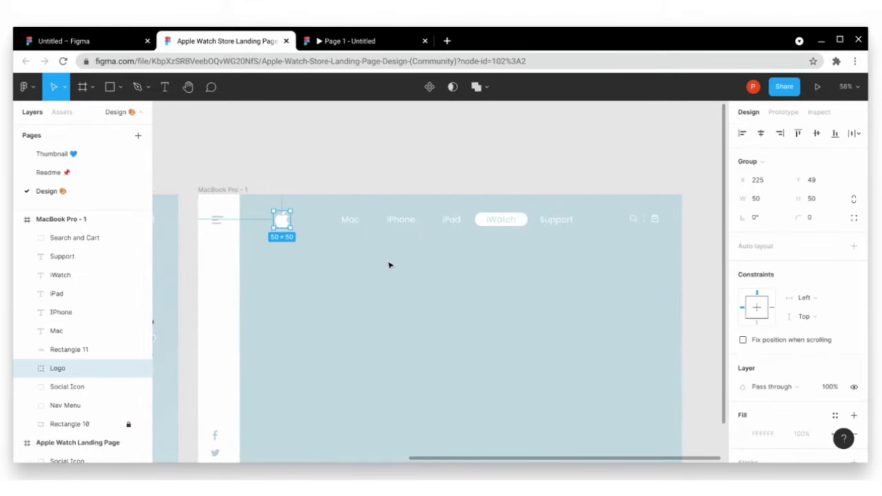
click(350, 219)
mouse_move(329, 205)
mouse_down()
mouse_move(639, 235)
mouse_move(537, 225)
mouse_up()
click(559, 277)
click(630, 218)
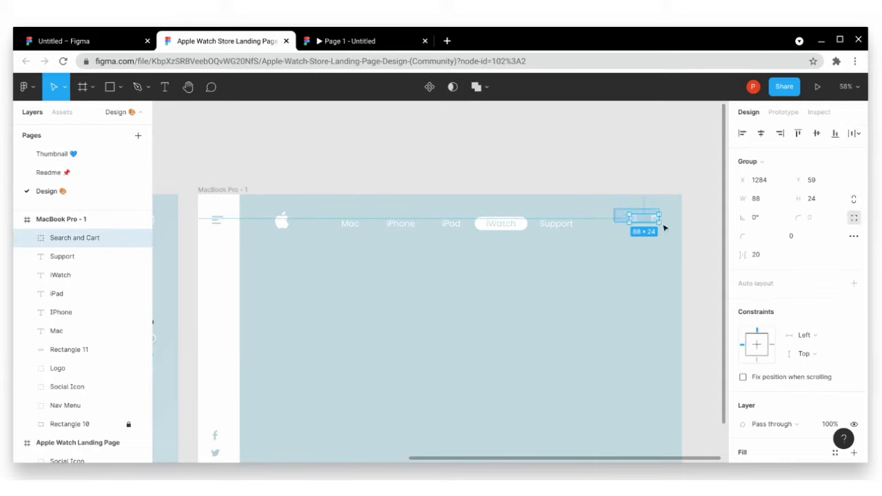
drag(651, 223, 653, 225)
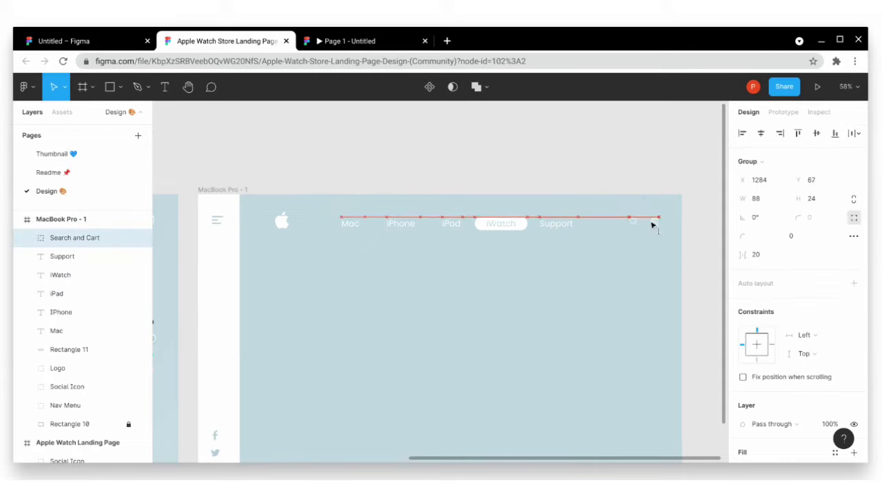
click(629, 276)
click(651, 222)
drag(653, 222, 654, 225)
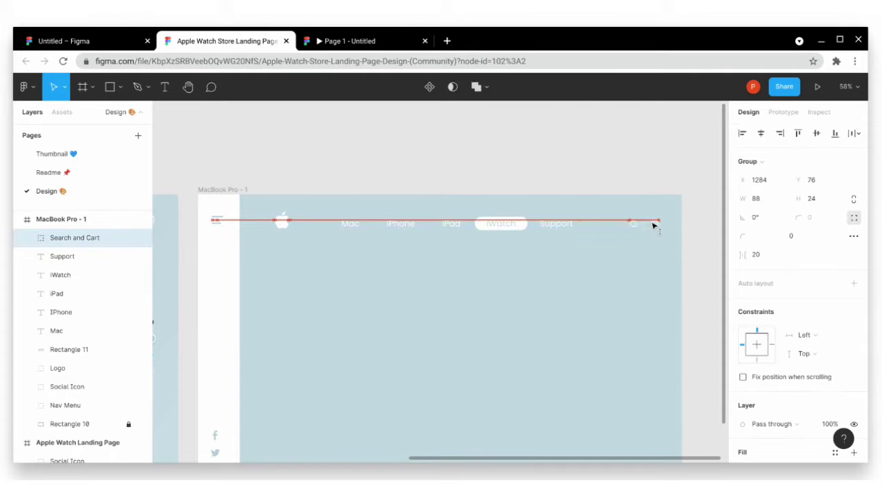
click(625, 305)
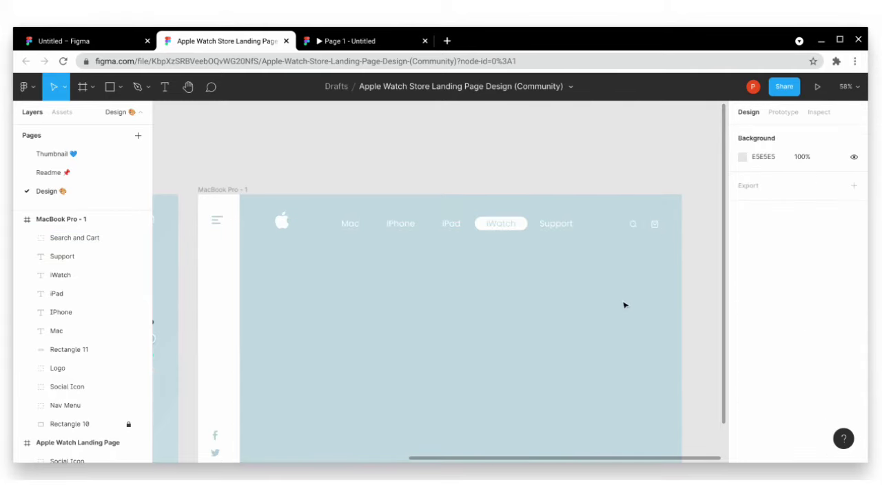
Recheck the nav menu row's alignment and select the white pill behind iWatch
scroll(624, 304, down, 1)
ctrl+scroll(624, 304, down, 3)
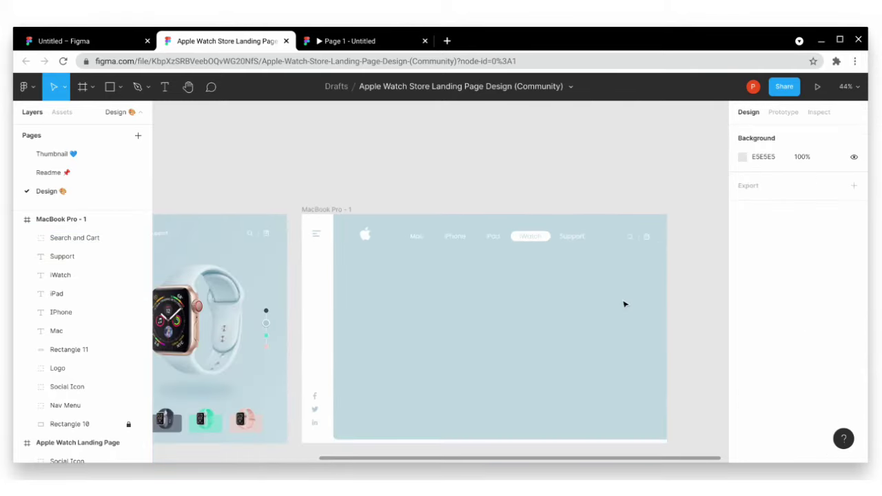
drag(404, 233, 565, 238)
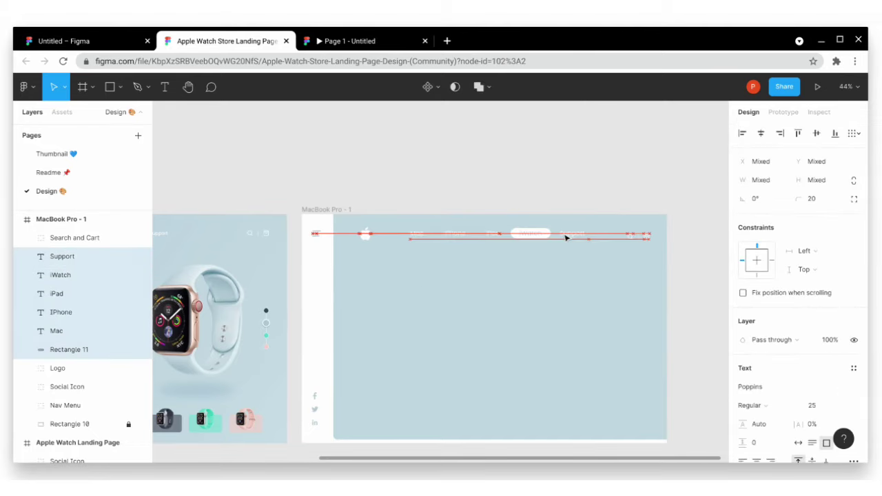
click(566, 290)
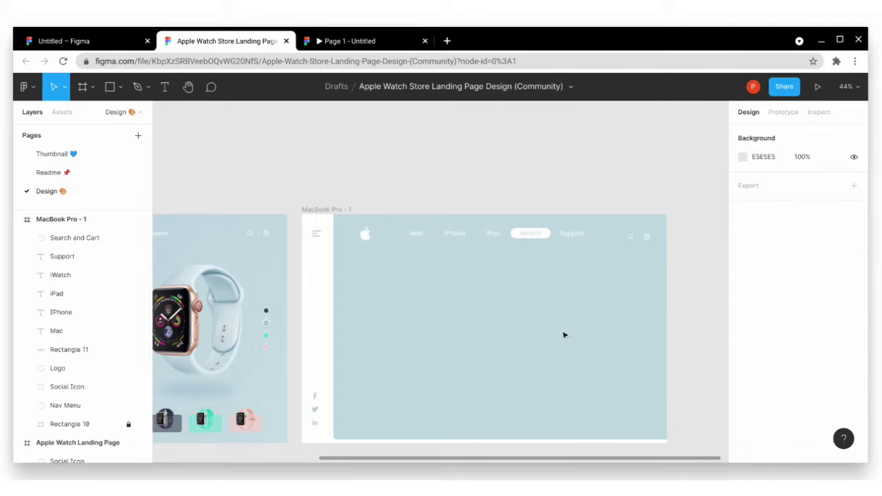
mouse_move(589, 457)
mouse_down()
mouse_move(428, 452)
mouse_move(607, 445)
mouse_up()
scroll(529, 309, up, 3)
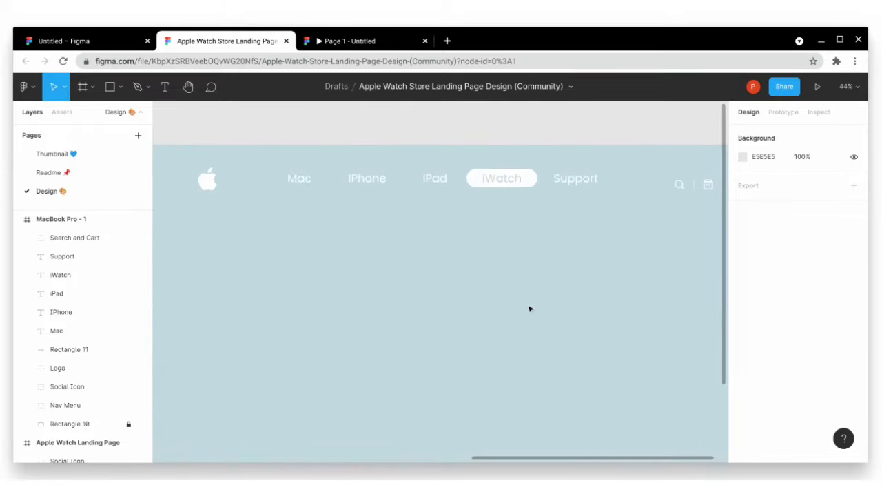
scroll(527, 305, up, 2)
scroll(516, 254, up, 2)
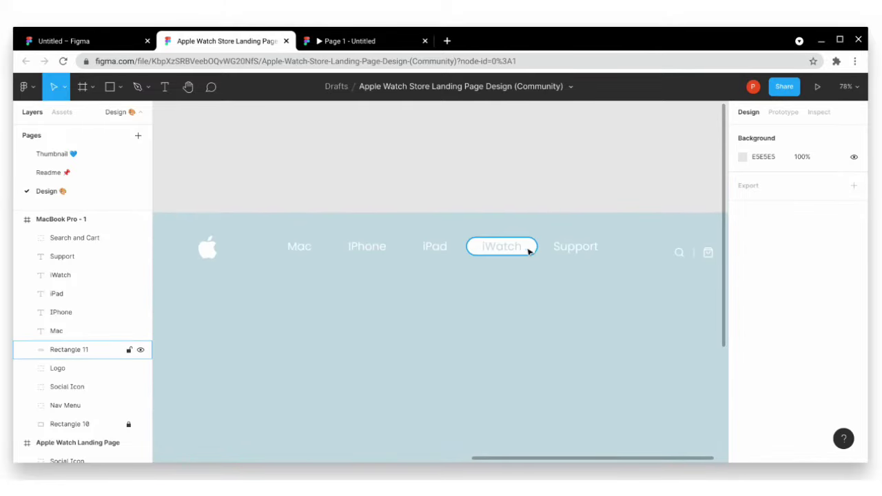
click(529, 252)
Resize the white iWatch pill to 150 × 35
click(765, 182)
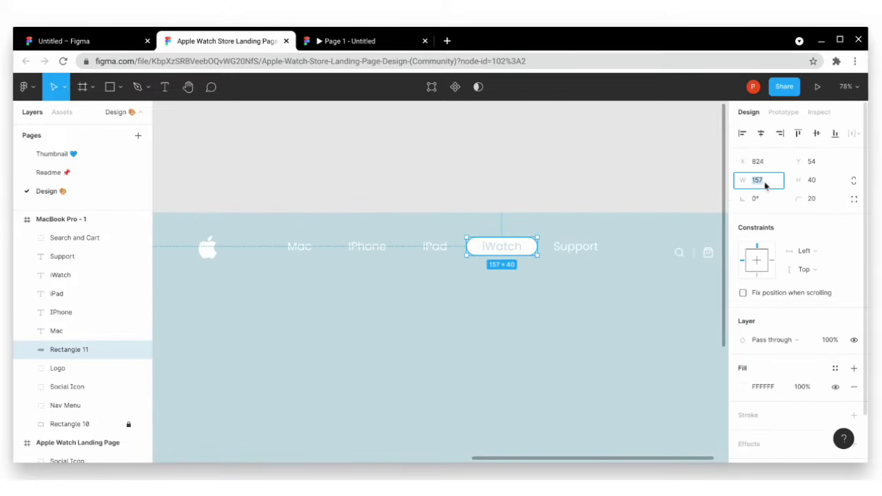
text(1)
key(Return)
click(820, 181)
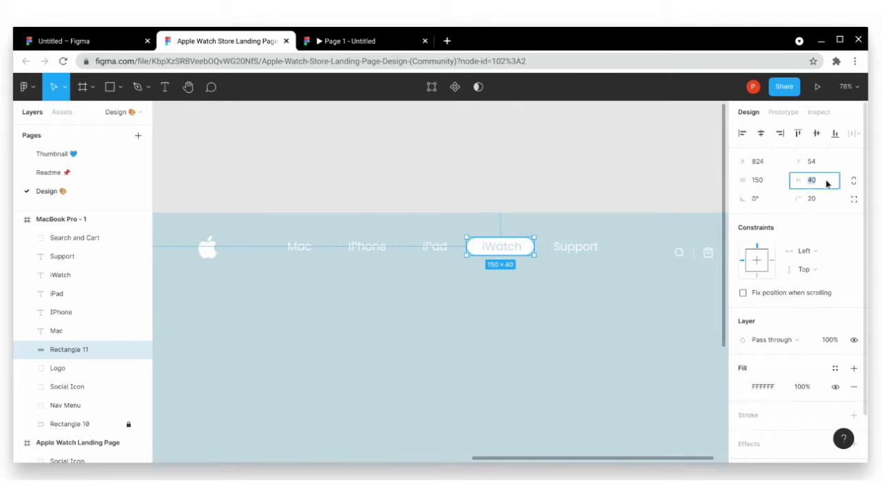
text(35)
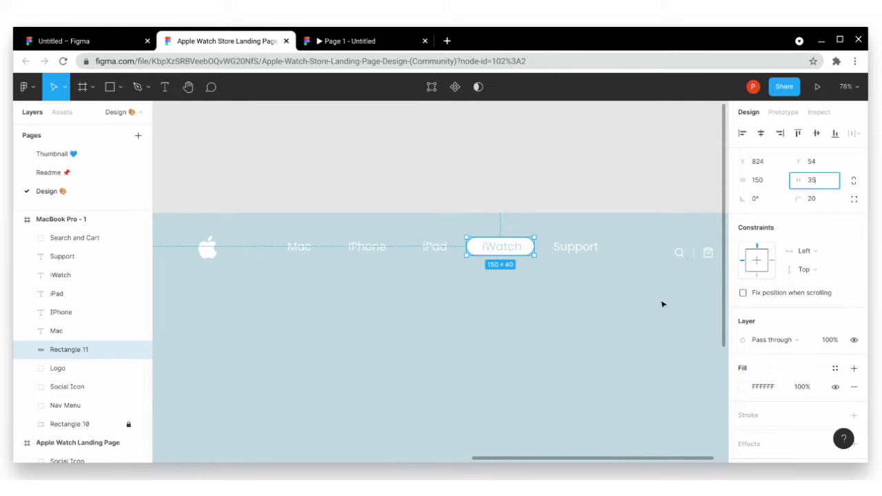
key(Return)
click(525, 273)
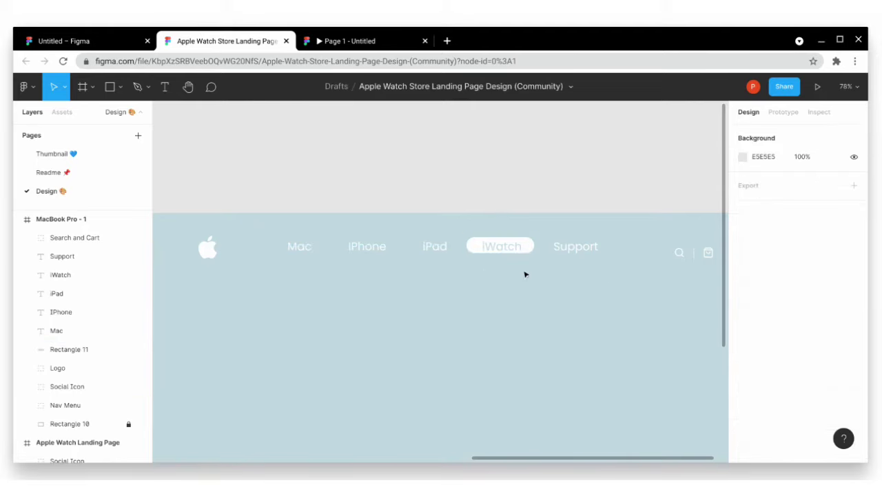
Shorten the iWatch label's text box to fit the smaller pill
click(498, 250)
double_click(498, 250)
key(Escape)
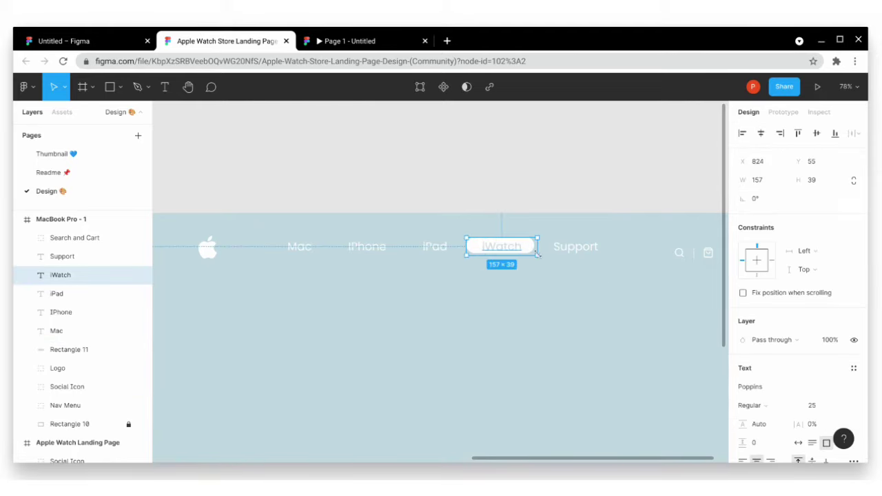
drag(531, 254, 534, 247)
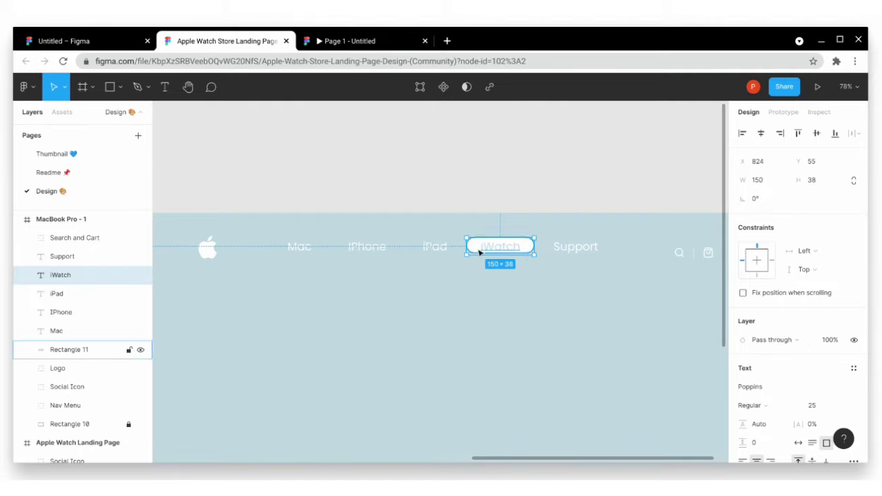
click(547, 282)
Reduce the iWatch label's font size from 25 to 24
ctrl+scroll(547, 282, down, 1)
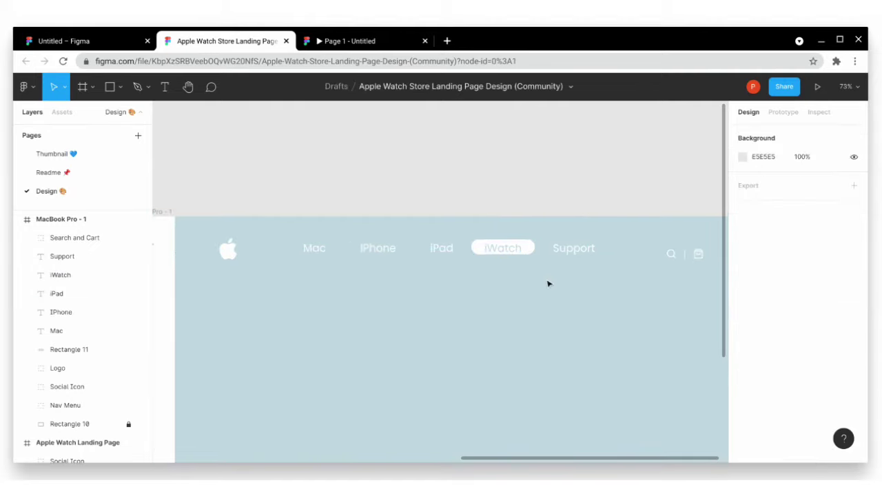
scroll(547, 281, down, 1)
click(510, 242)
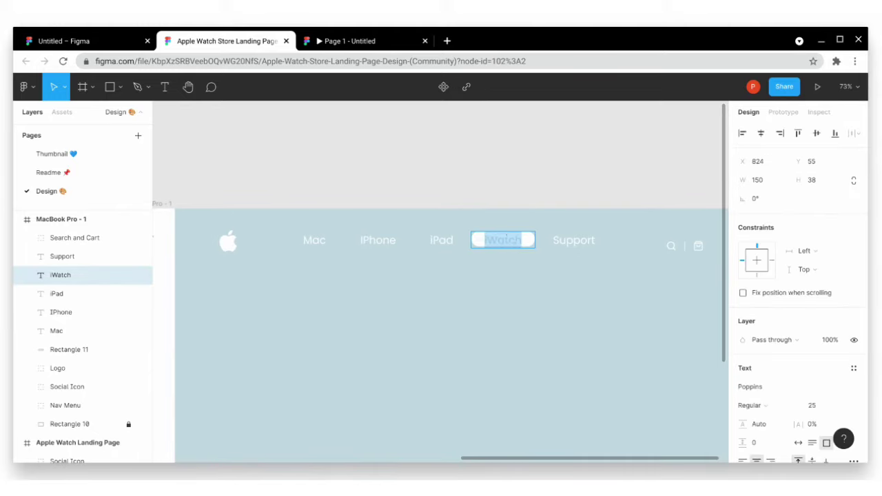
click(819, 406)
text(24)
key(Return)
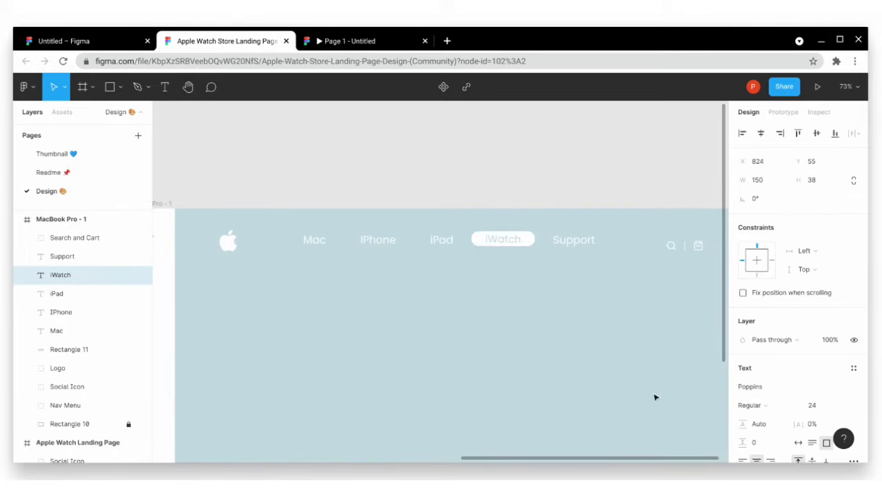
click(550, 310)
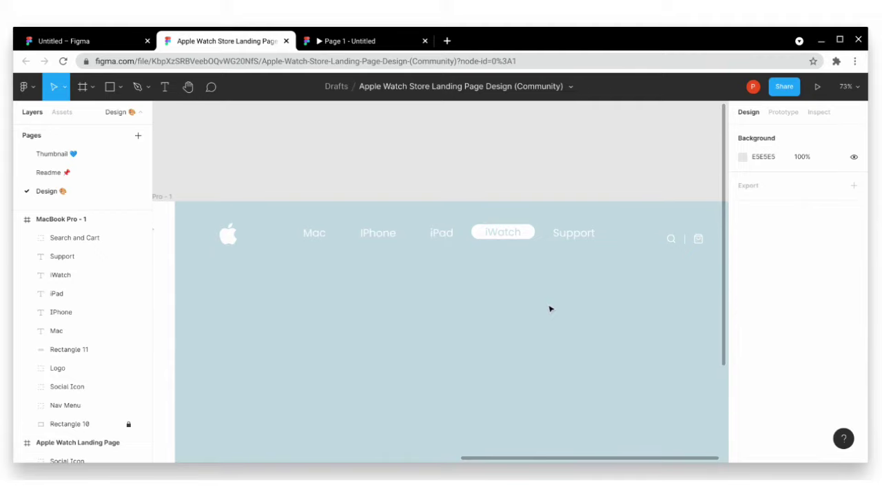
scroll(550, 310, down, 1)
ctrl+scroll(550, 310, down, 2)
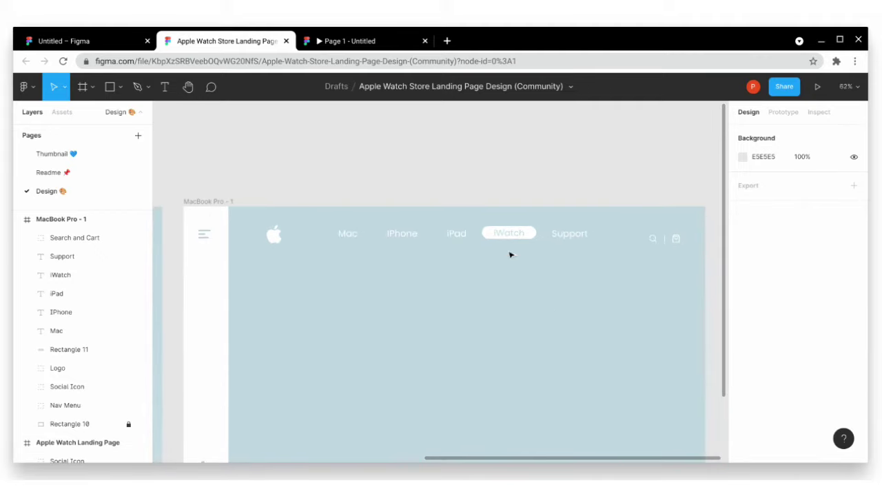
mouse_move(610, 459)
mouse_down()
mouse_move(395, 451)
mouse_move(531, 446)
mouse_move(394, 430)
mouse_up()
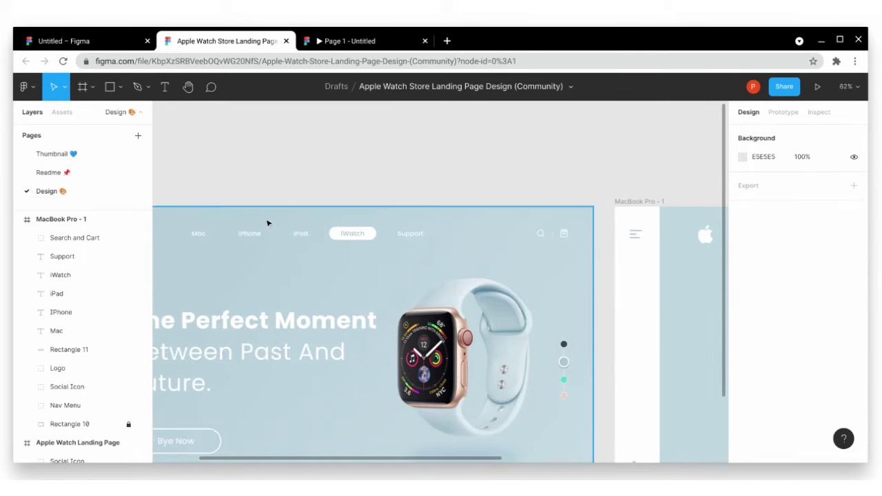
Set all five nav labels to Poppins Regular size 18, matching the reference iPad label
click(301, 235)
click(301, 235)
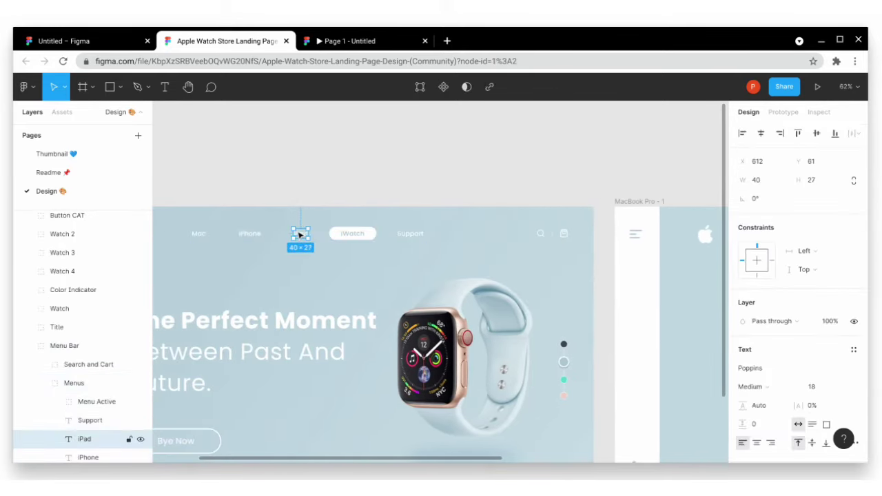
drag(492, 463, 672, 457)
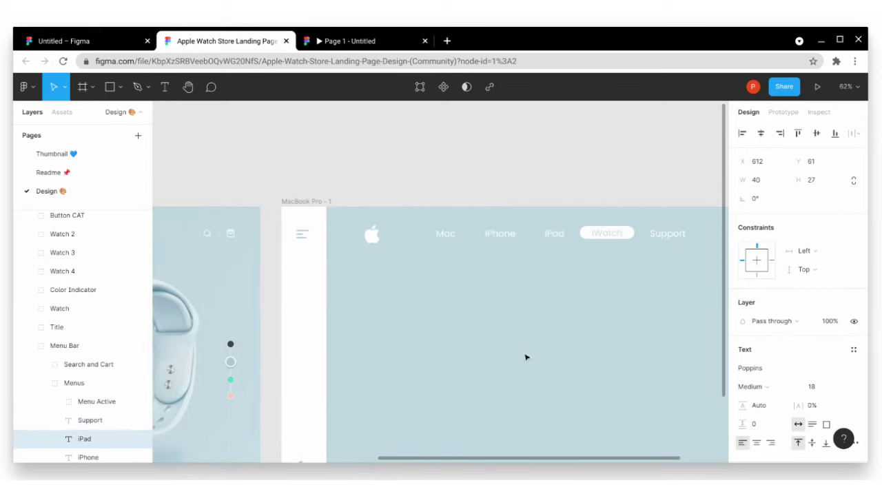
click(526, 356)
drag(427, 224, 689, 245)
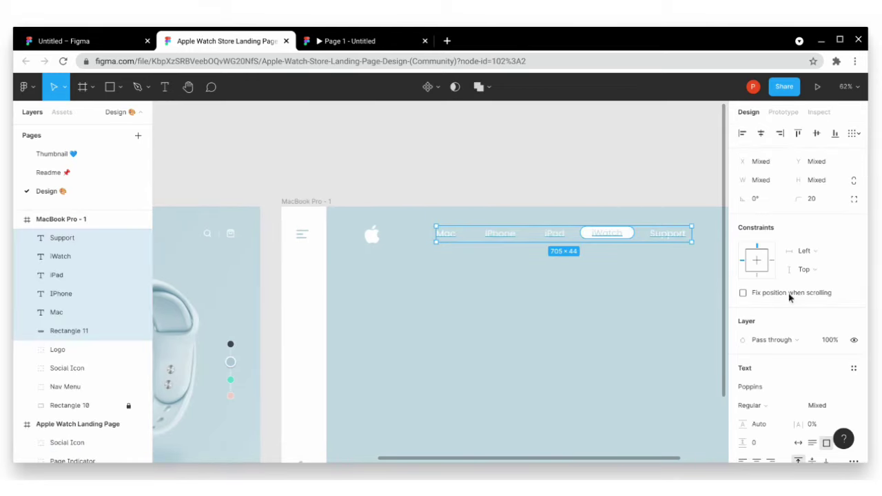
scroll(799, 372, down, 2)
click(814, 369)
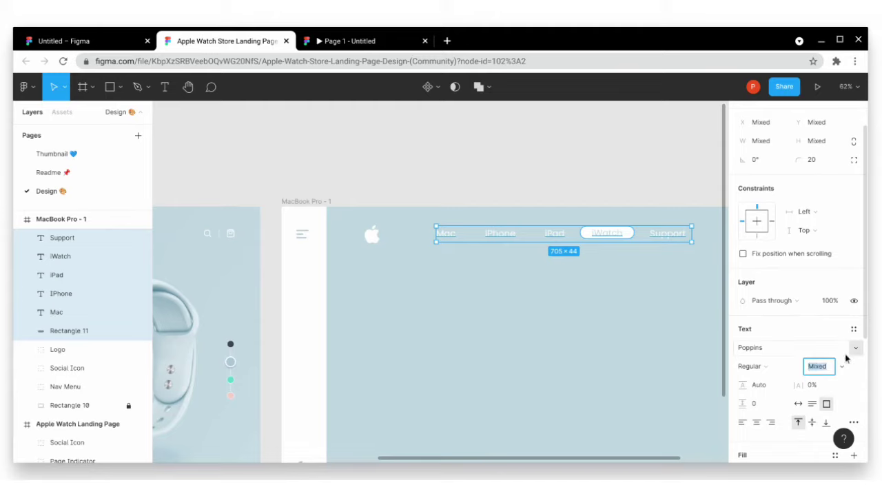
text(18)
key(Return)
click(592, 339)
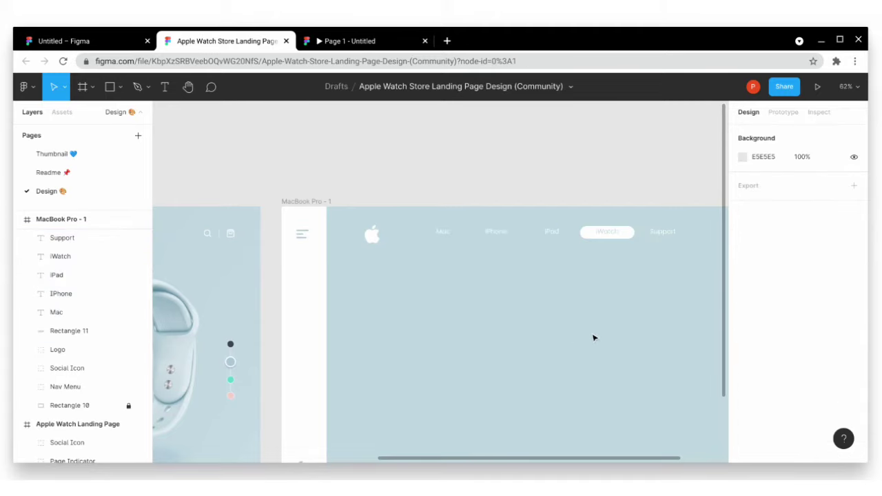
Reselect the nav labels and iWatch pill to review the lowered menu row
scroll(627, 275, up, 2)
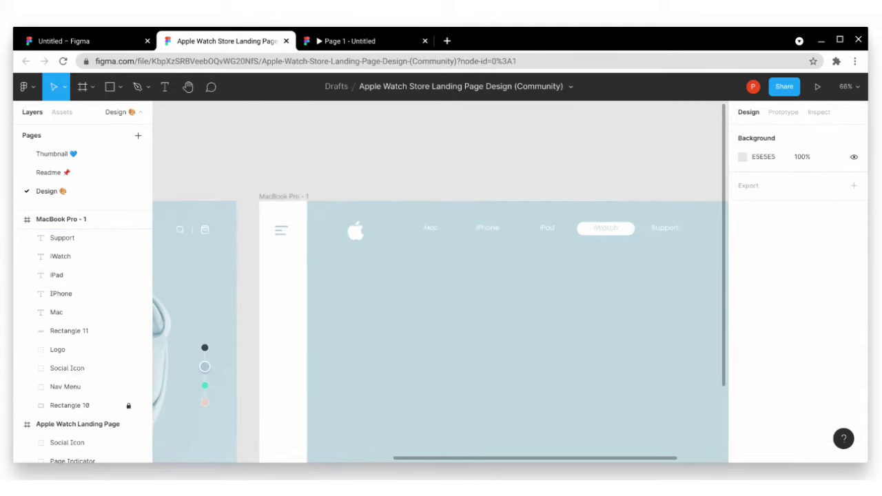
drag(632, 465, 684, 461)
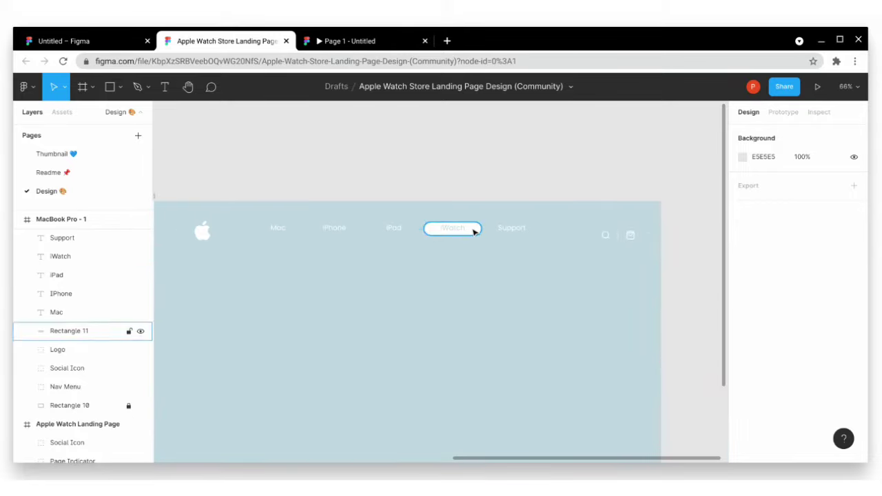
click(474, 233)
click(305, 268)
mouse_move(237, 214)
mouse_down()
mouse_move(554, 238)
mouse_move(506, 239)
mouse_up()
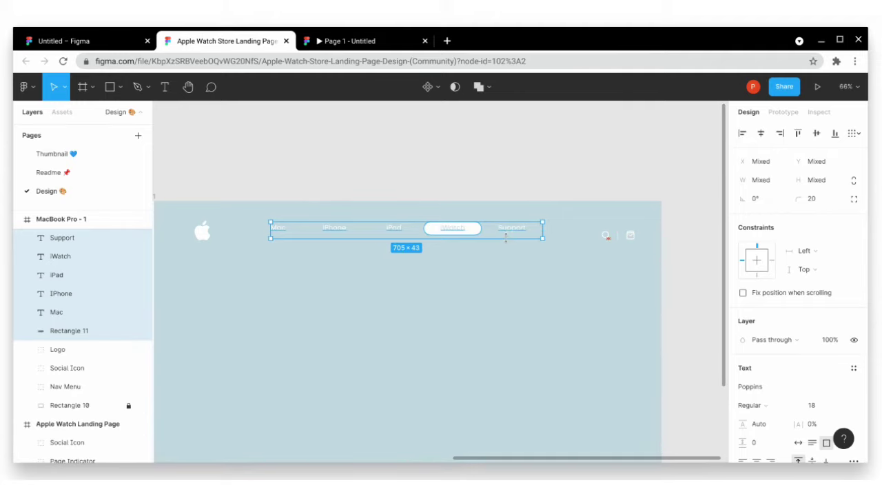
click(507, 248)
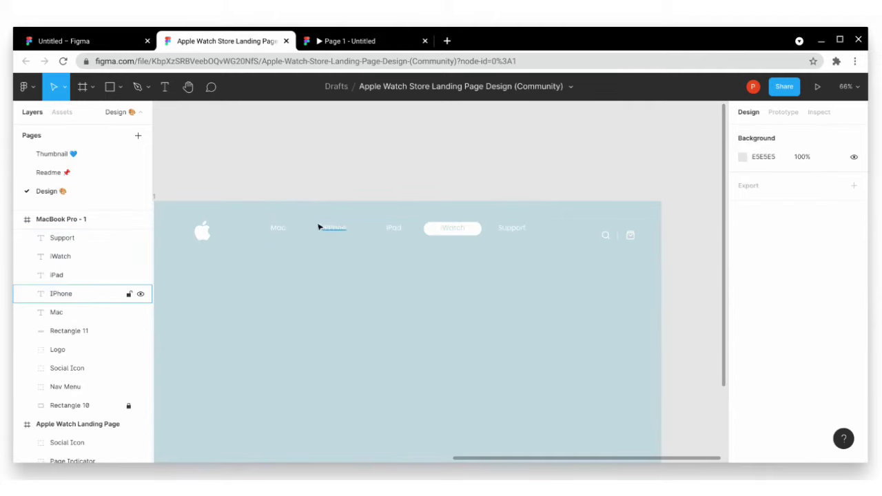
drag(260, 215, 406, 228)
mouse_move(461, 234)
mouse_down()
mouse_move(527, 236)
mouse_move(517, 243)
mouse_up()
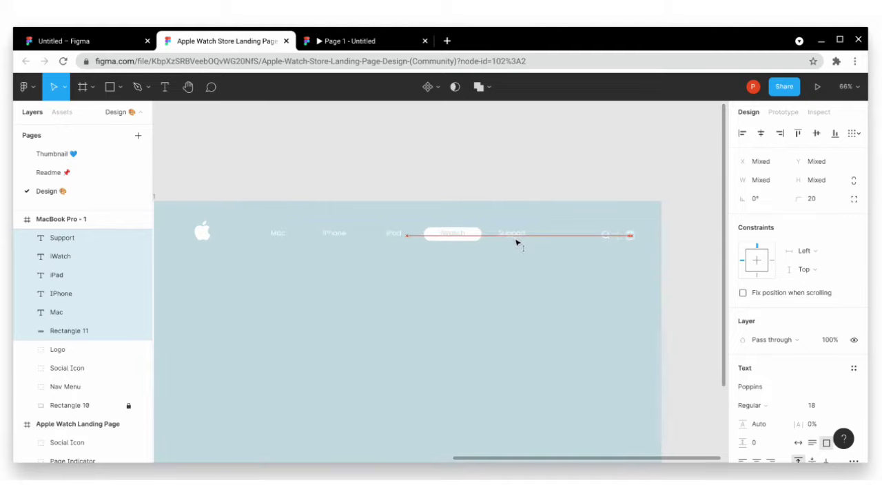
click(564, 295)
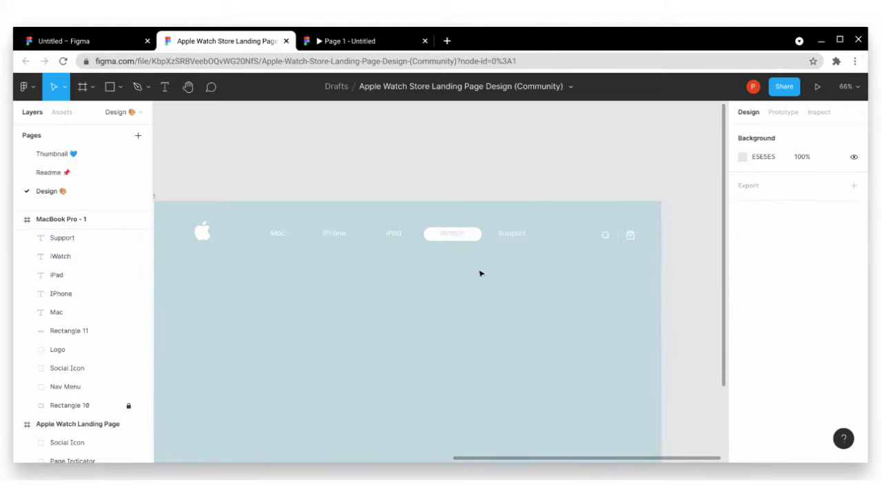
click(471, 244)
Resize the white iWatch pill to 130 × 29, nudging it right and down
click(468, 252)
click(473, 237)
click(762, 183)
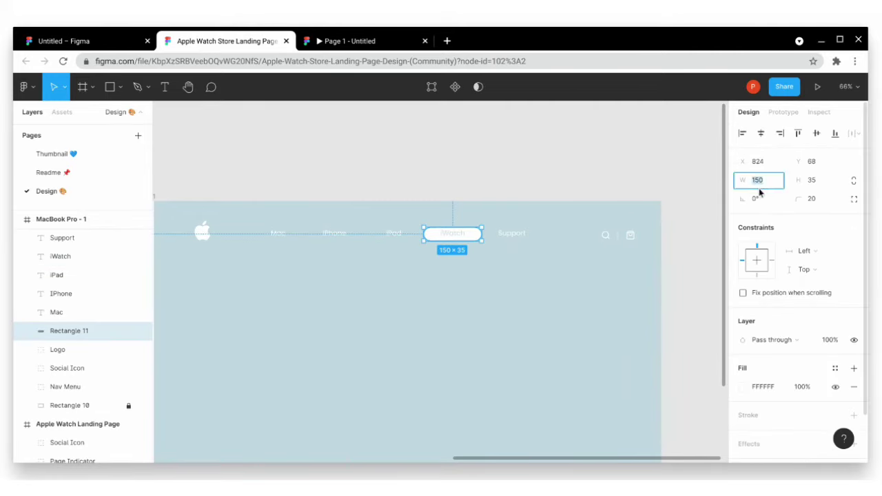
text(1)
key(Return)
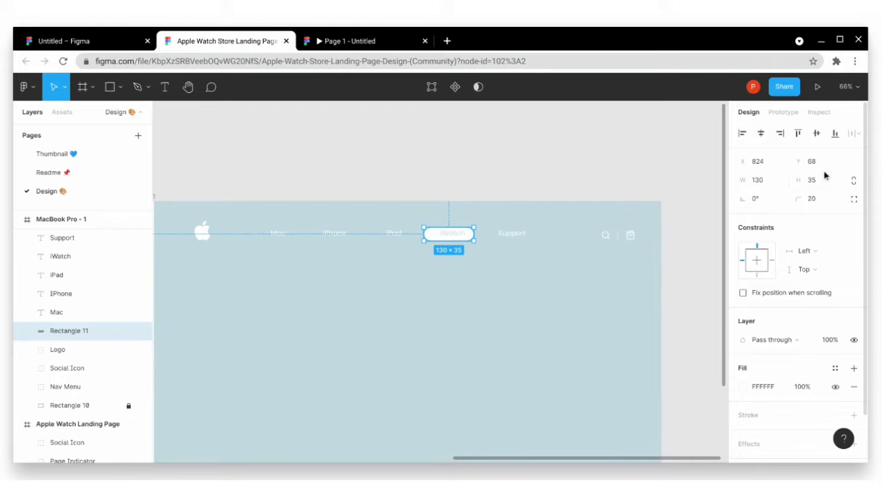
click(820, 183)
text(29)
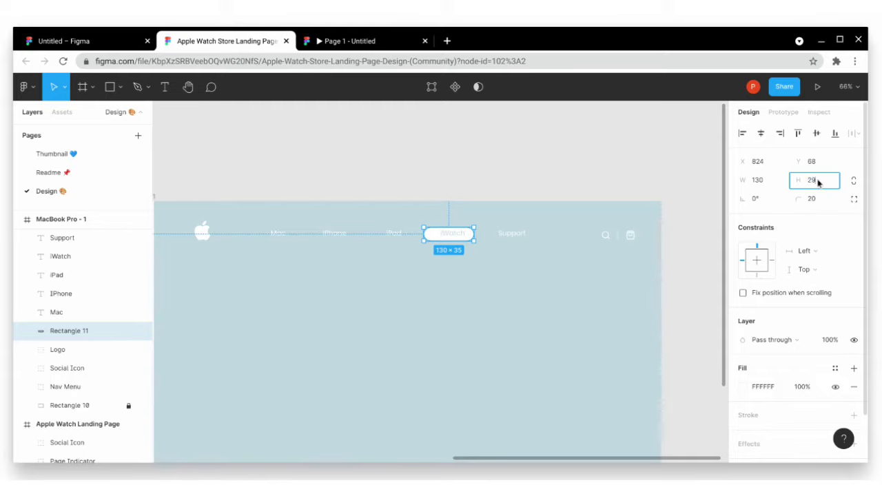
key(Return)
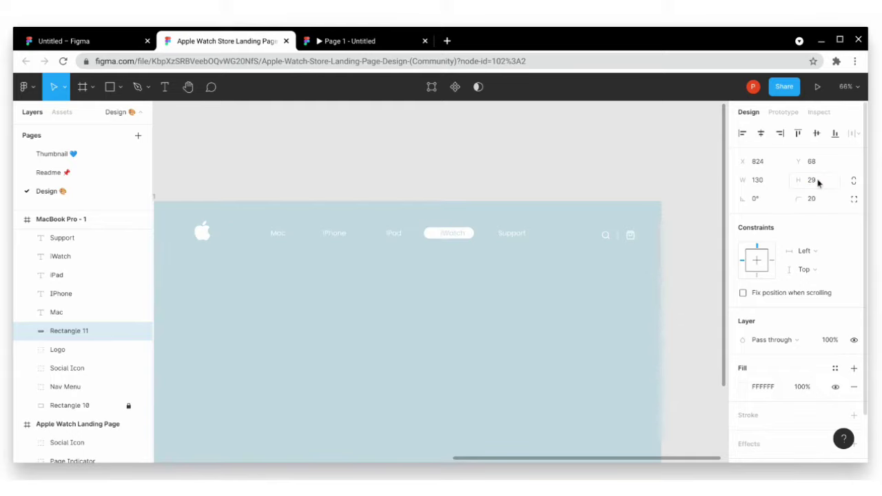
key(Right)
key(Right)
key(Right)
key(Right)
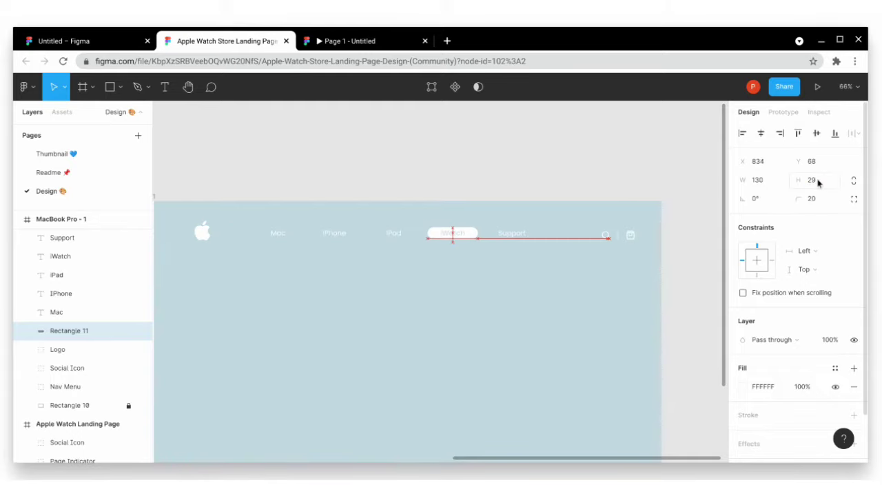
key(Down)
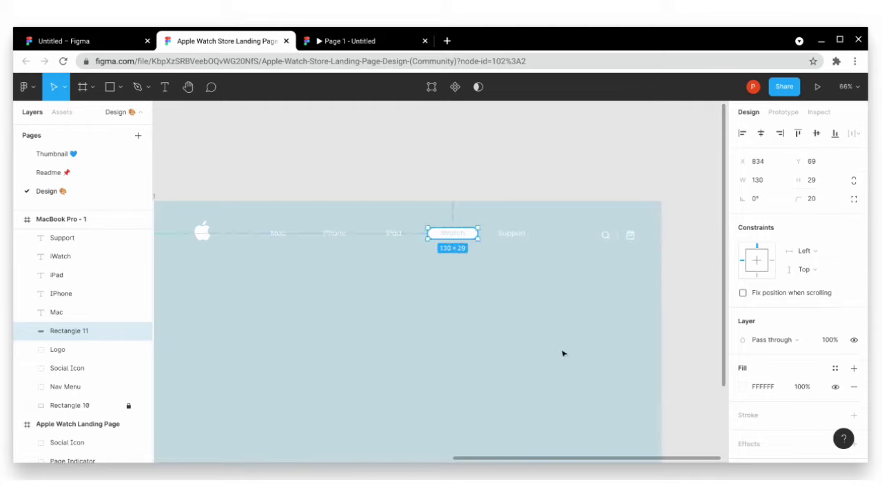
click(562, 354)
Narrow the pill to 120 wide and recentre it on the iWatch label
scroll(604, 455, left, 3)
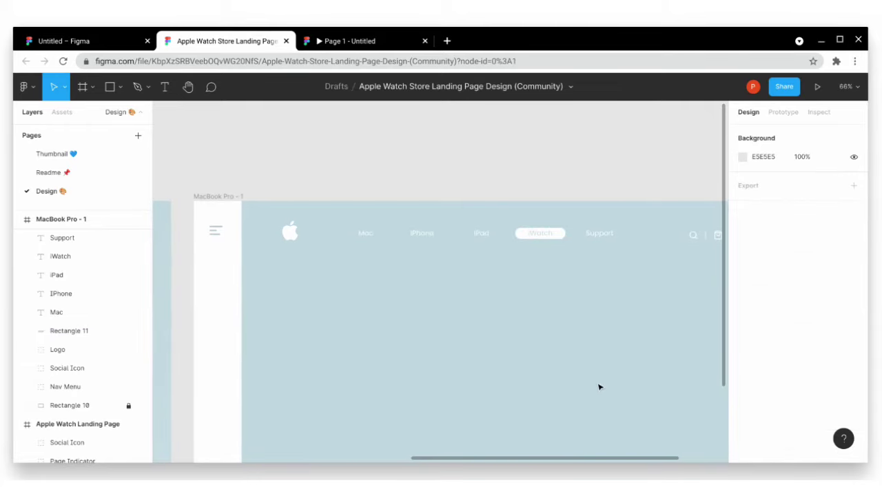
scroll(600, 386, down, 1)
scroll(602, 372, down, 3)
scroll(609, 372, down, 1)
scroll(614, 372, down, 1)
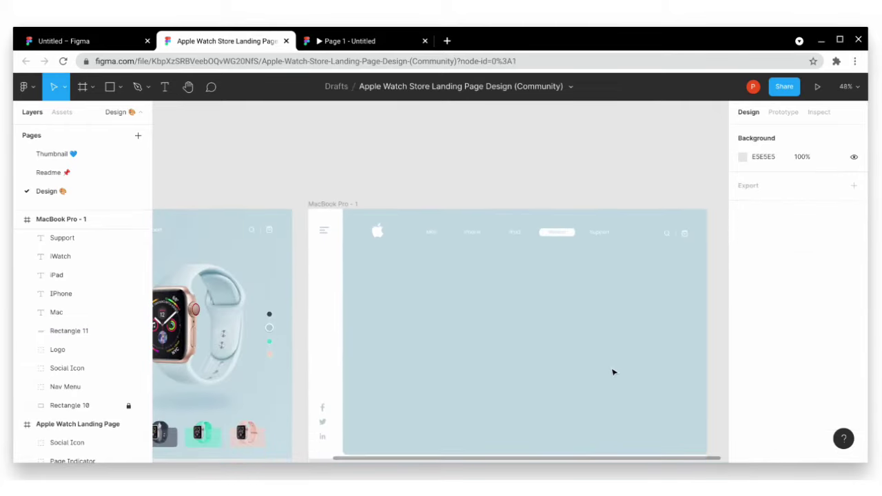
click(569, 233)
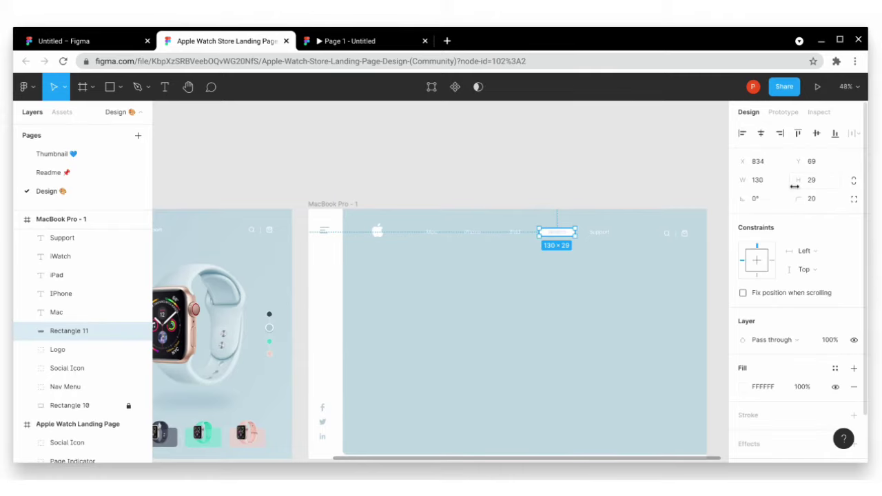
click(768, 185)
text(12)
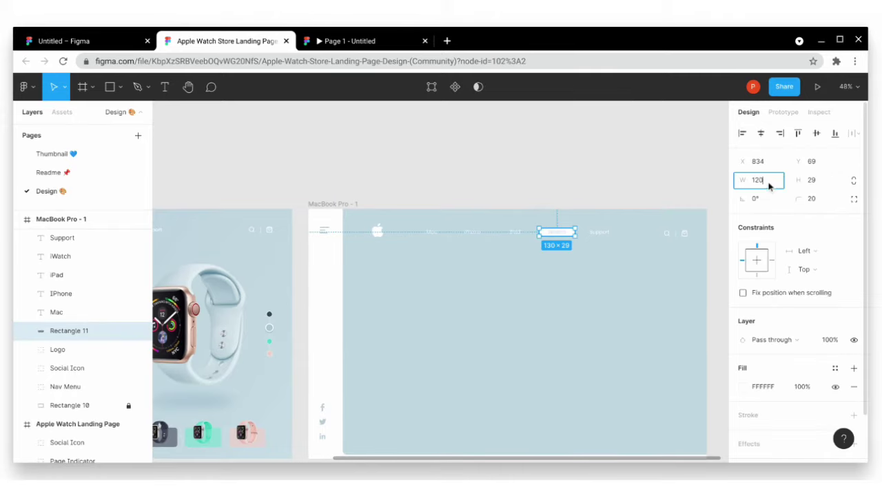
key(Return)
key(Right)
key(Right)
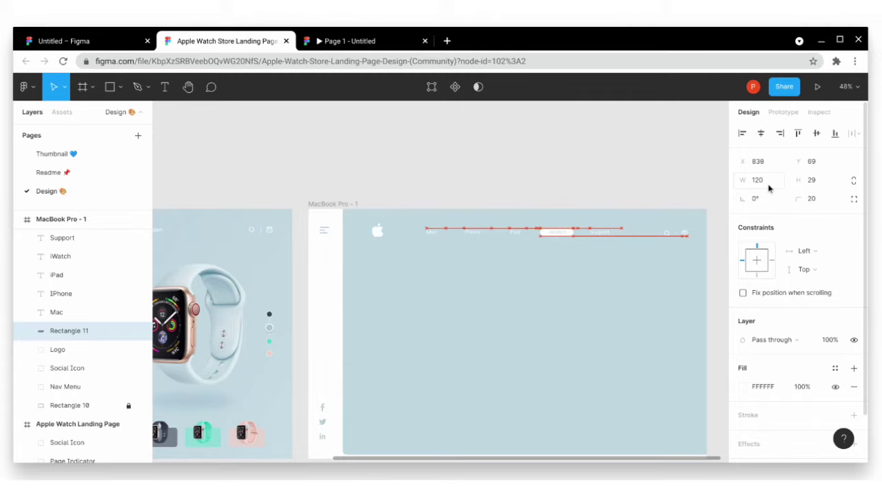
click(619, 361)
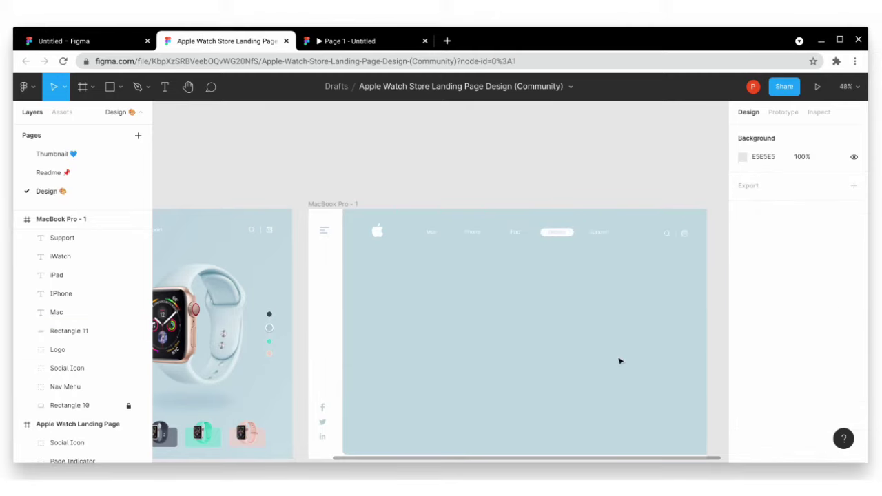
drag(686, 458, 530, 452)
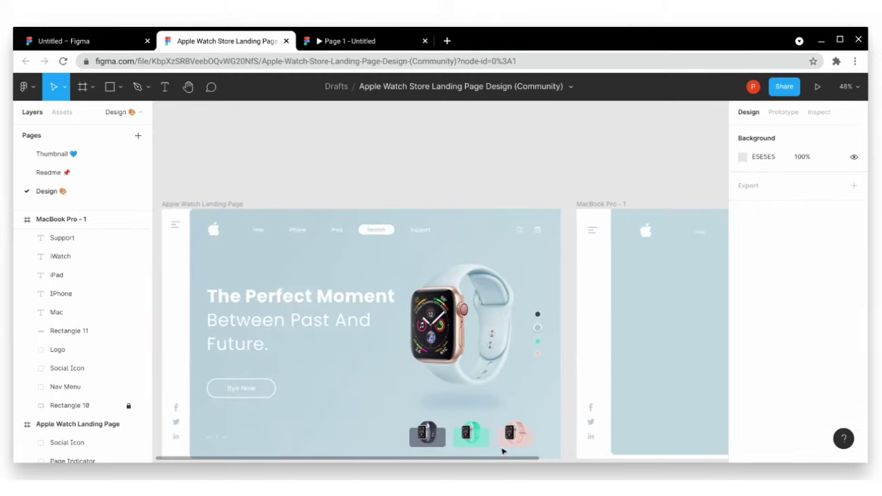
scroll(530, 452, right, 5)
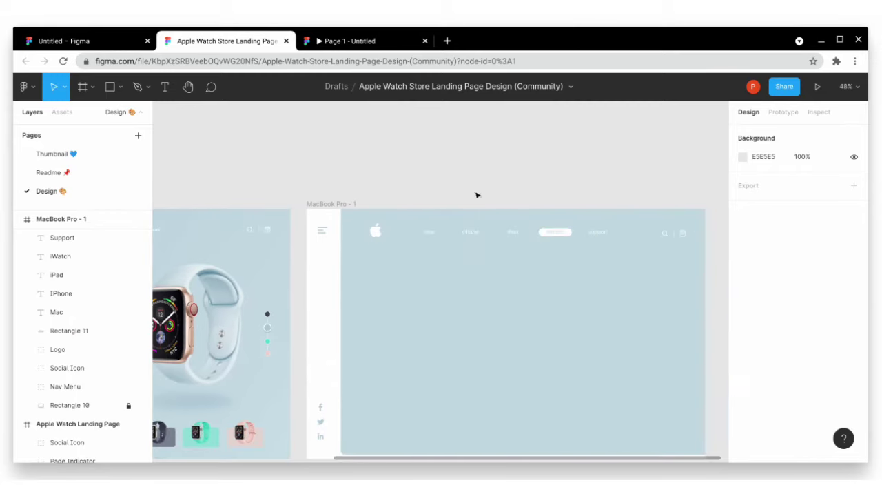
Draw a 669×319 headline text box below the nav, set to Poppins Regular 45
click(165, 86)
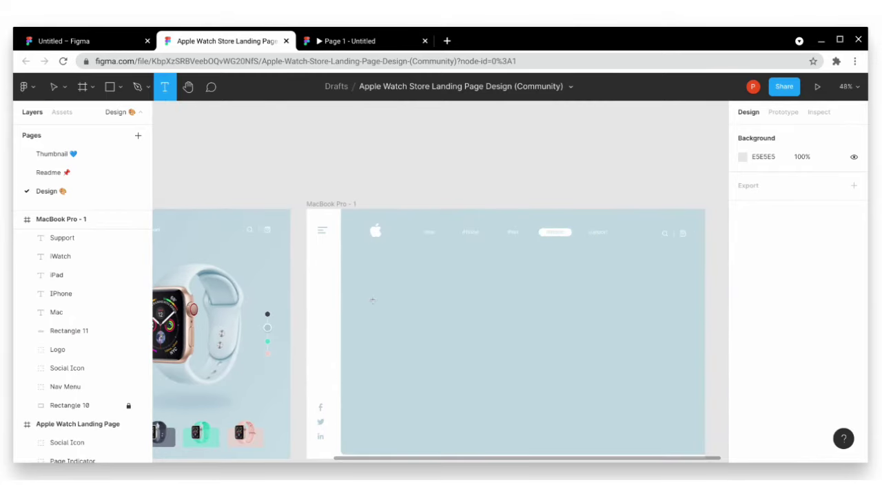
drag(371, 291, 534, 385)
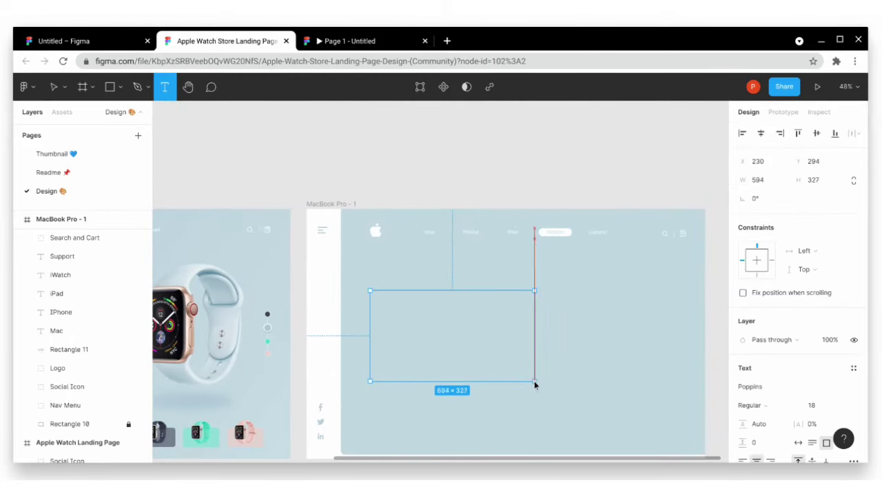
drag(534, 385, 557, 383)
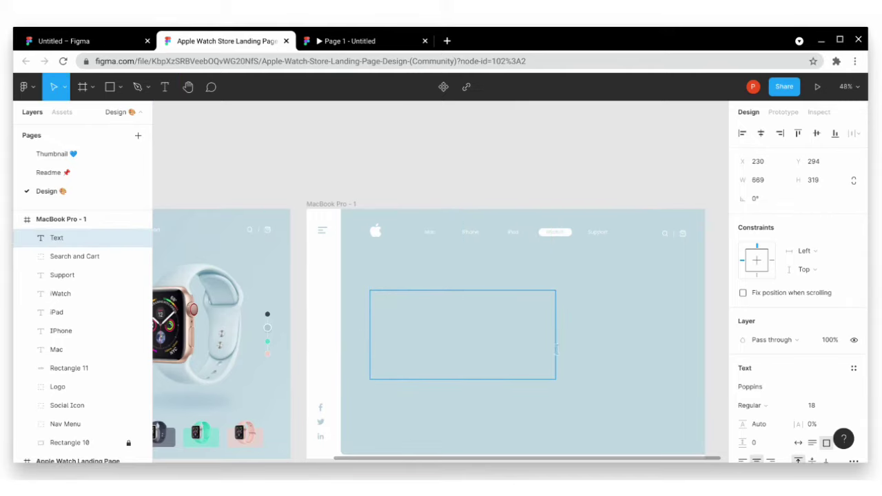
click(811, 407)
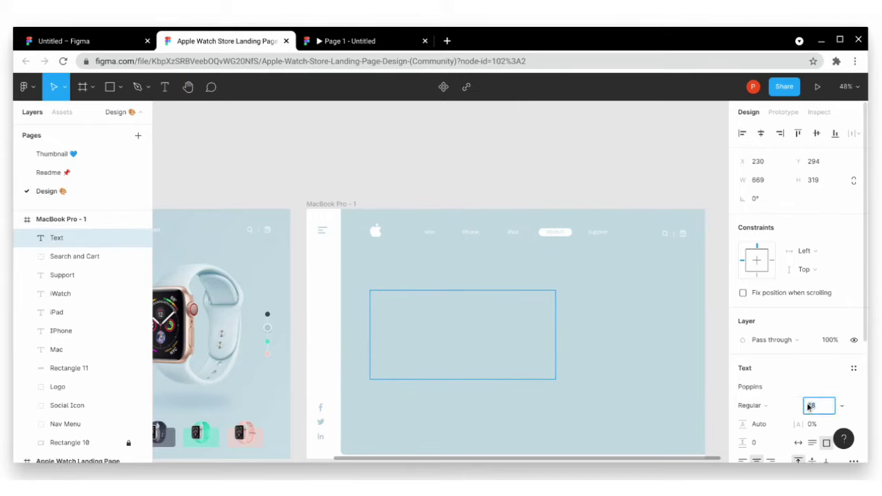
text(48)
text(45)
key(Return)
scroll(806, 400, down, 3)
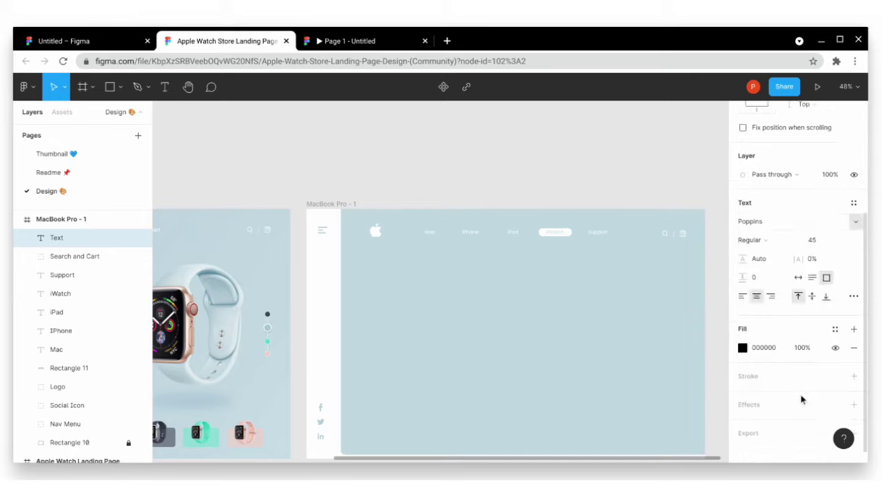
Make the text fill white and type the heading's start, 'The Perfect Moment'
click(742, 334)
drag(659, 255, 591, 156)
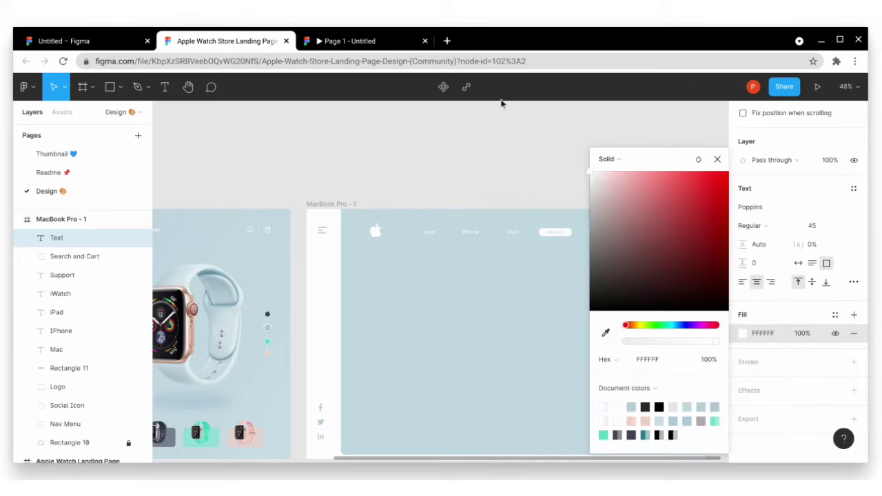
click(717, 159)
drag(679, 459, 493, 437)
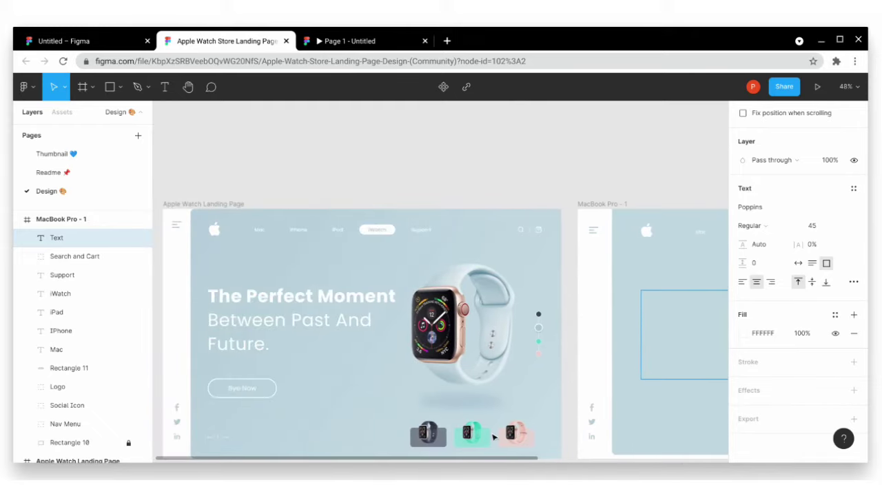
scroll(493, 438, right, 5)
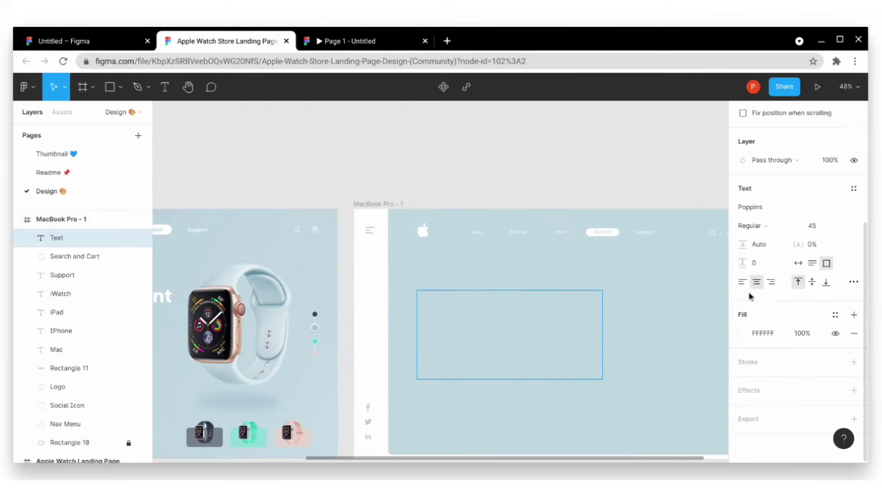
scroll(660, 461, left, 5)
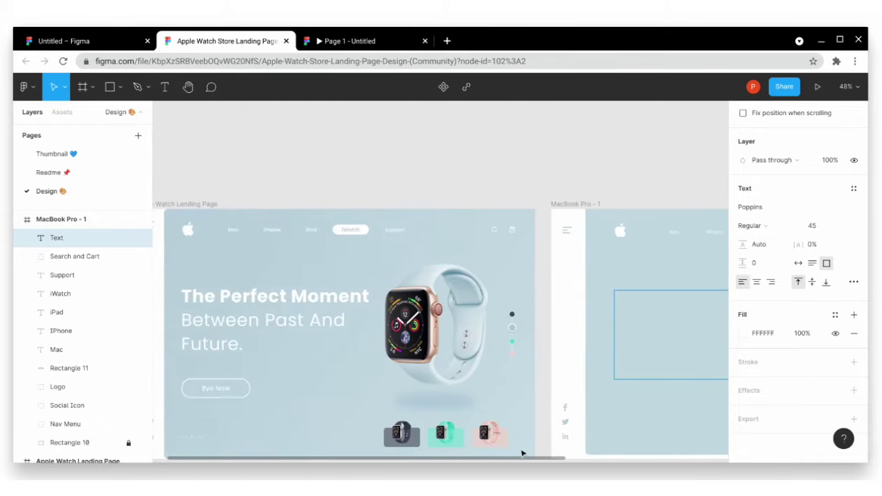
scroll(602, 452, right, 3)
text(Th)
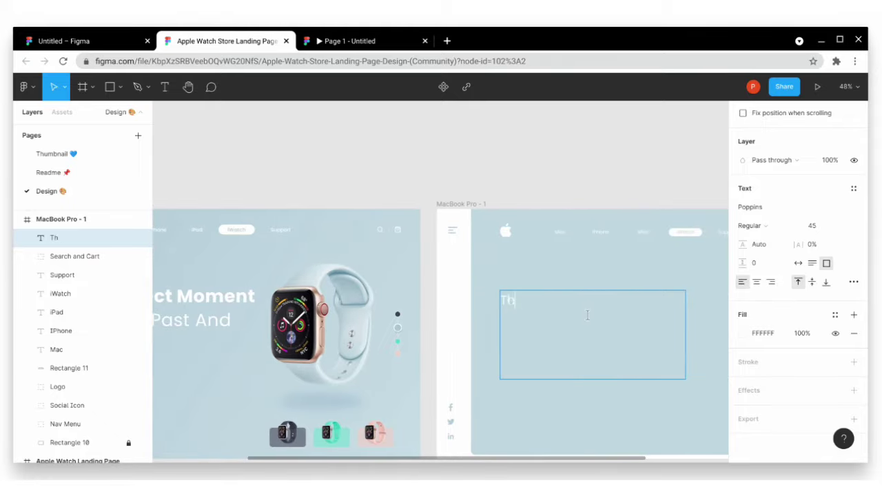
text(e Perfect )
text(Moment)
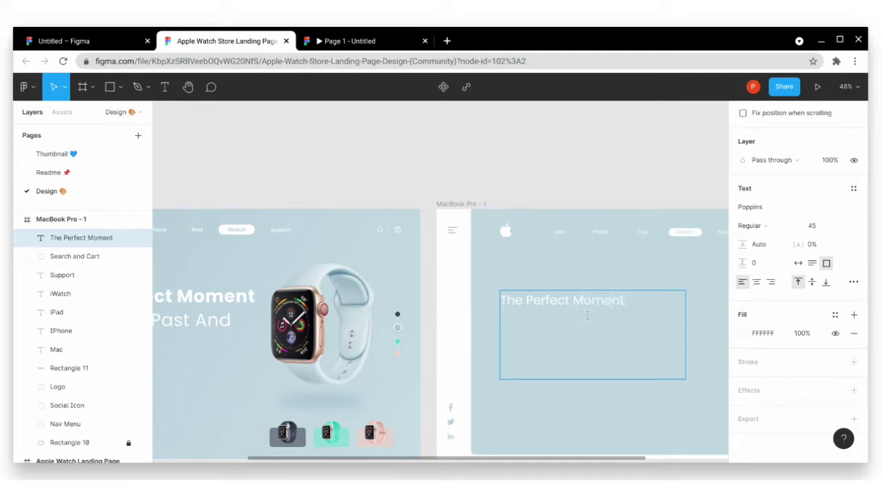
Set the whole heading's font size to 53
key(ctrl+a)
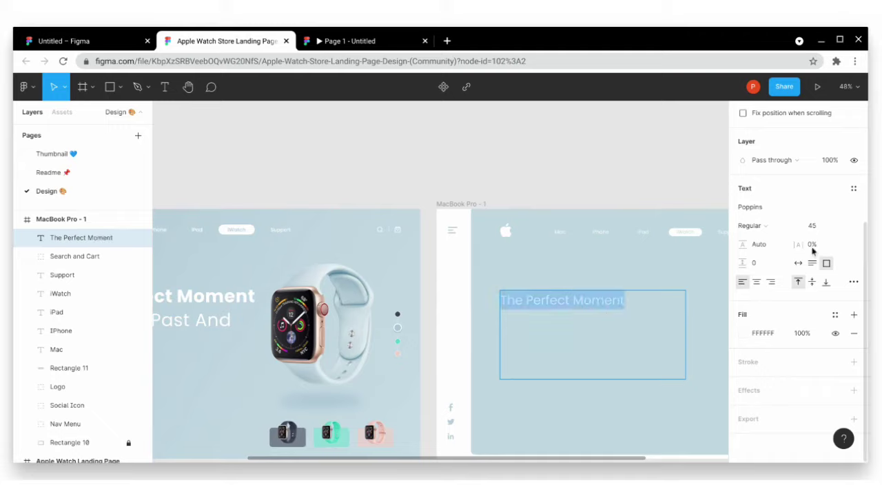
click(811, 226)
text(5)
key(Return)
click(757, 227)
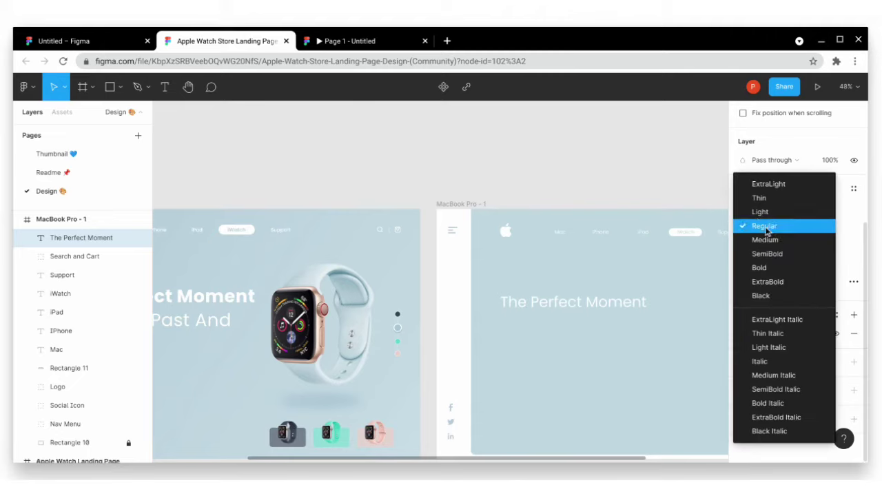
key(Escape)
key(Escape)
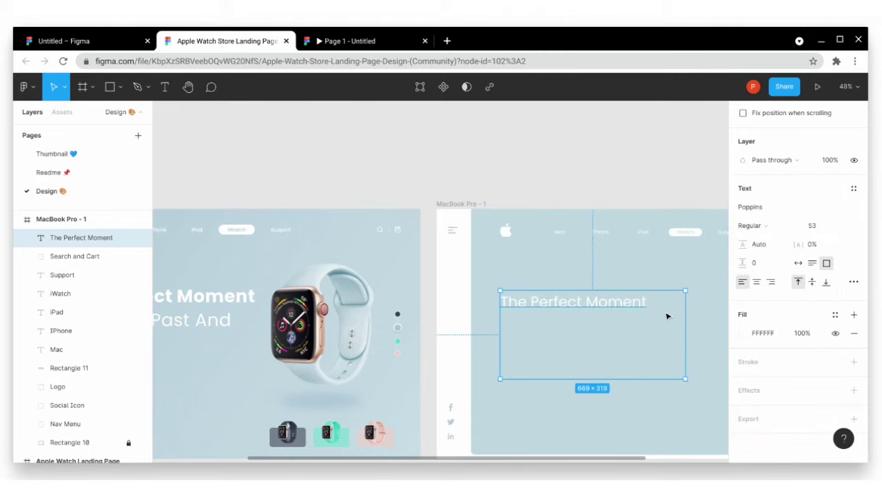
click(662, 314)
Continue the heading text through 'Between Past And'
click(652, 310)
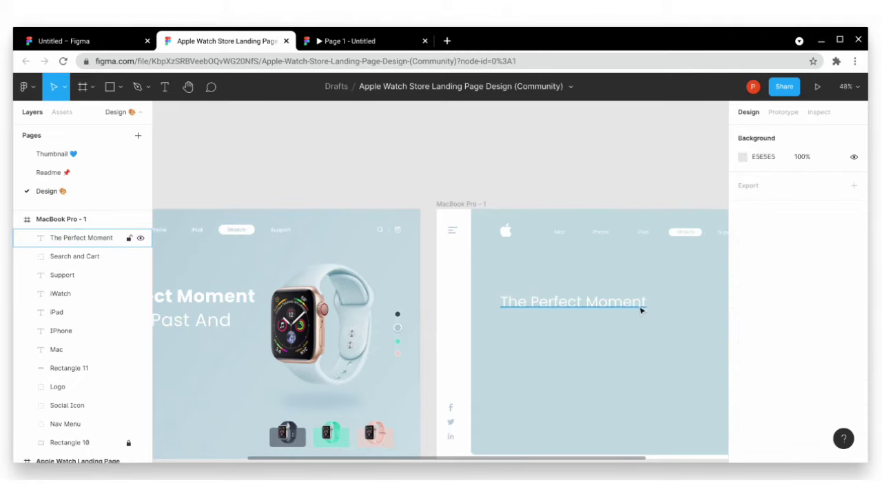
double_click(650, 310)
click(654, 303)
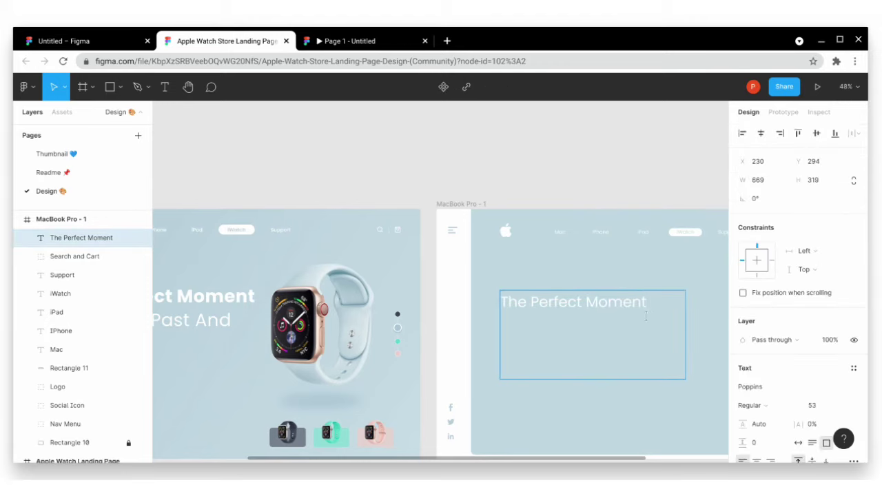
drag(636, 458, 569, 460)
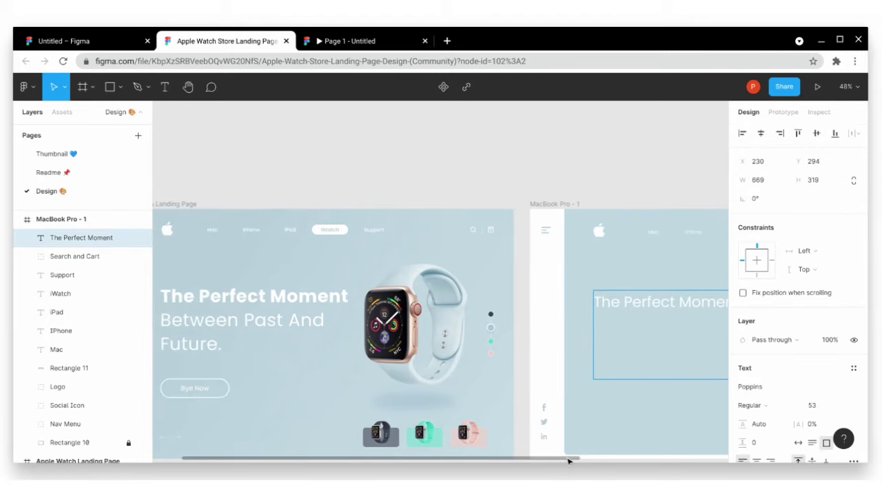
text(Betwe)
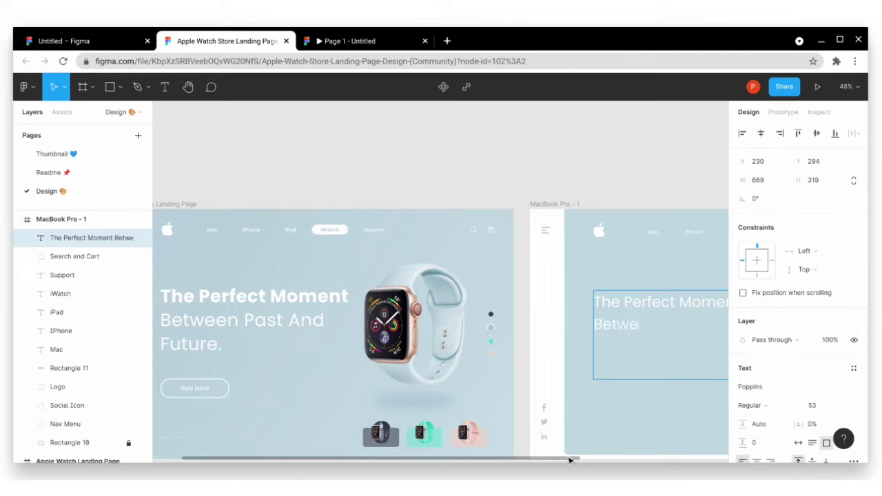
text(en Past )
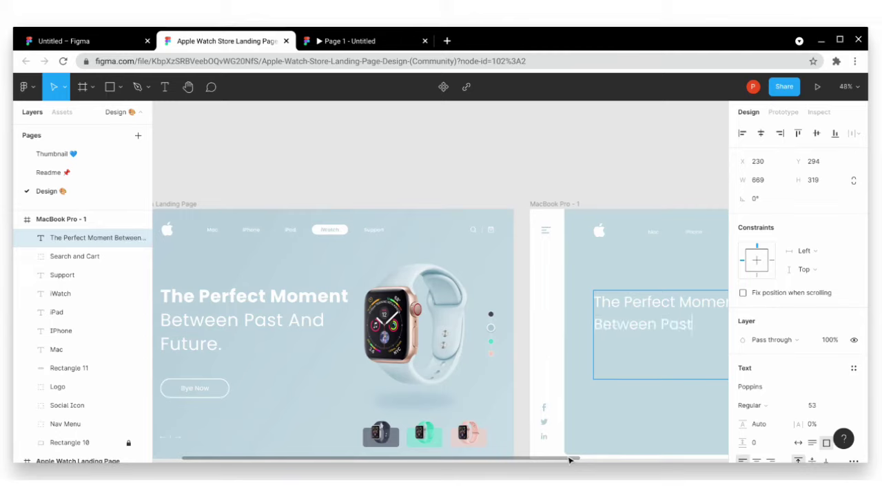
text(And)
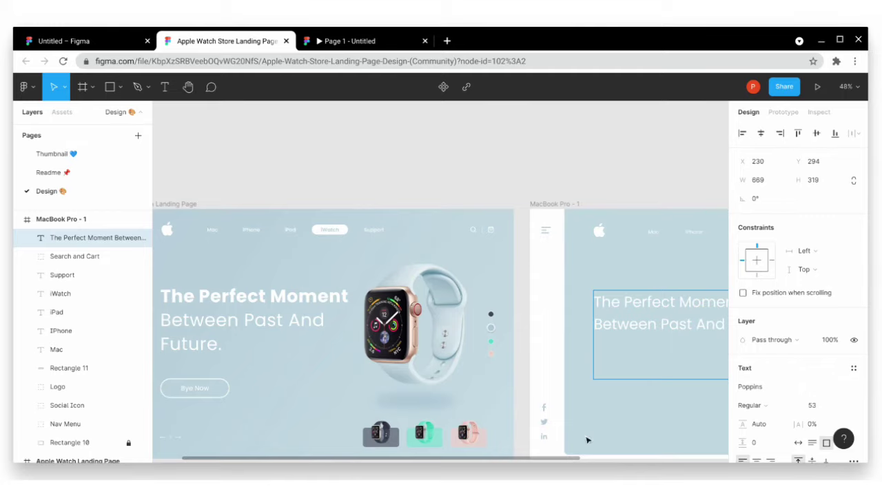
drag(570, 460, 689, 450)
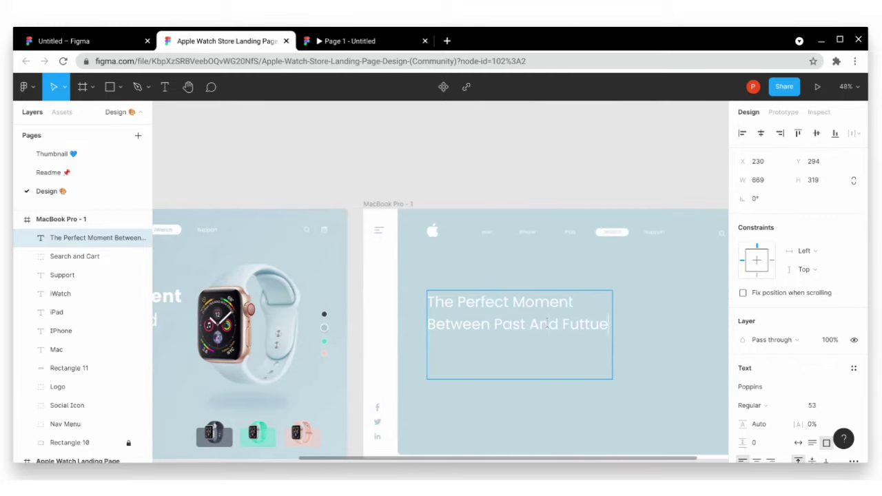
drag(529, 325, 562, 328)
Correct 'Futtue' to 'Future' and set the whole heading to size 59
click(594, 327)
key(BackSpace)
key(BackSpace)
text(ur)
key(ctrl+a)
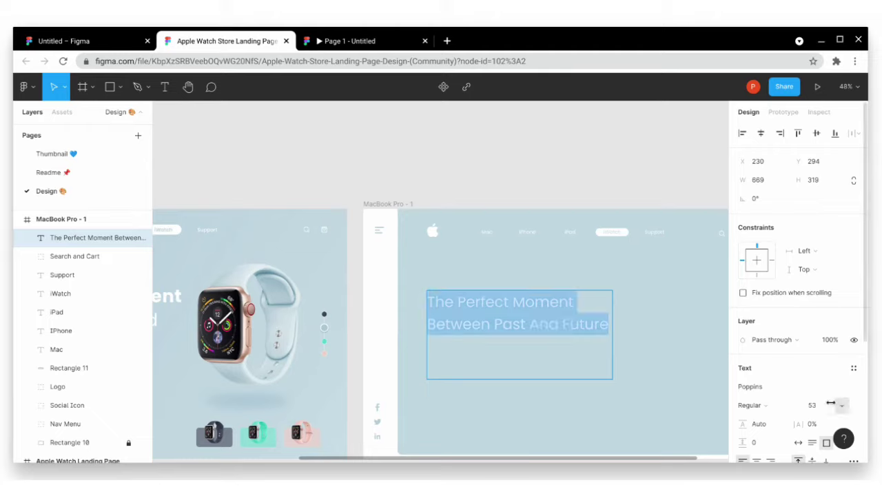
click(825, 410)
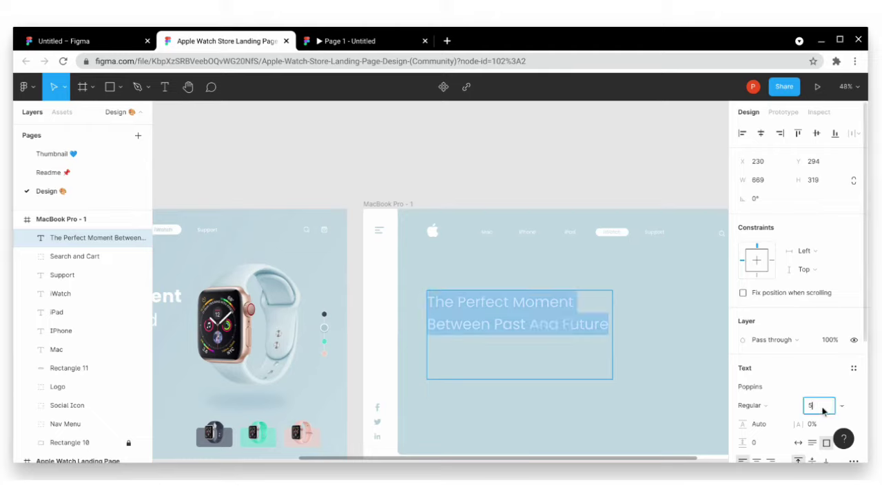
text(5)
text(59)
key(Return)
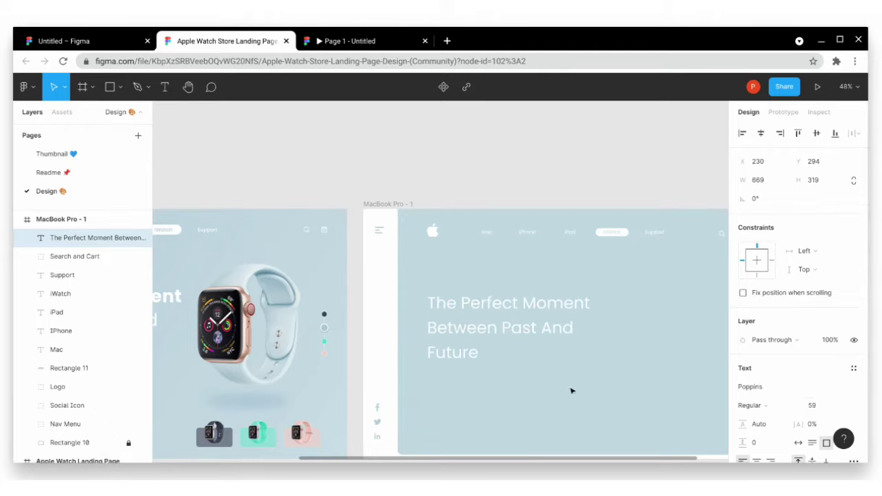
drag(592, 456, 567, 457)
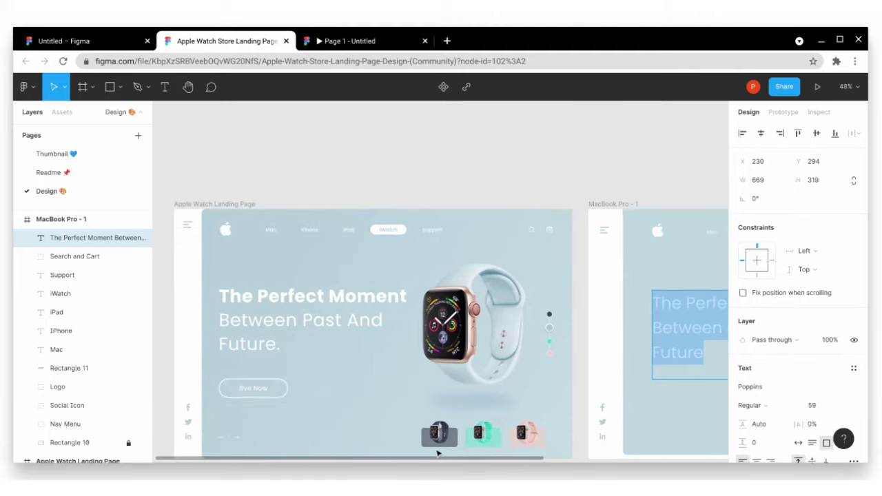
Make the first line 'The Perfect Moment' SemiBold
click(547, 310)
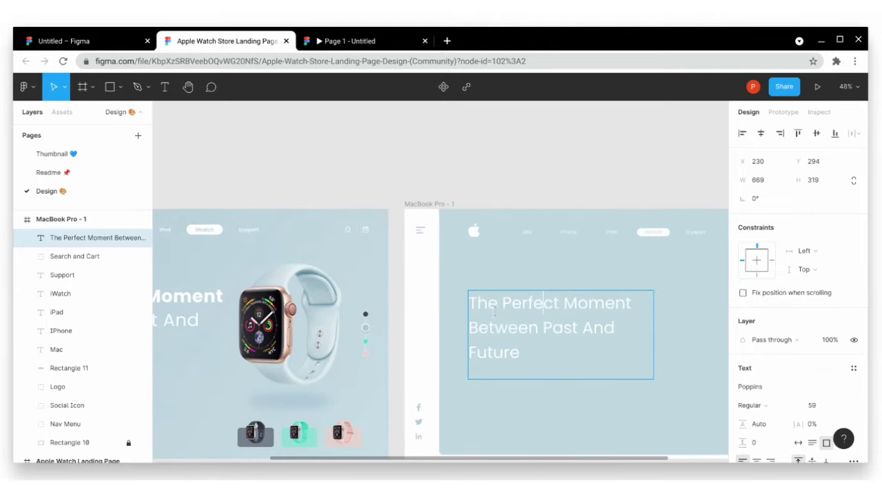
mouse_move(476, 305)
mouse_down()
mouse_move(631, 303)
mouse_move(469, 303)
mouse_up()
click(764, 405)
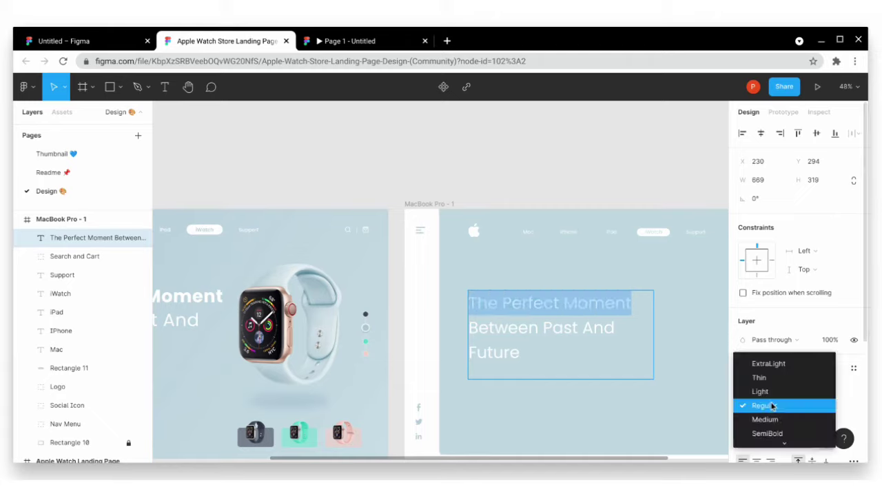
click(768, 432)
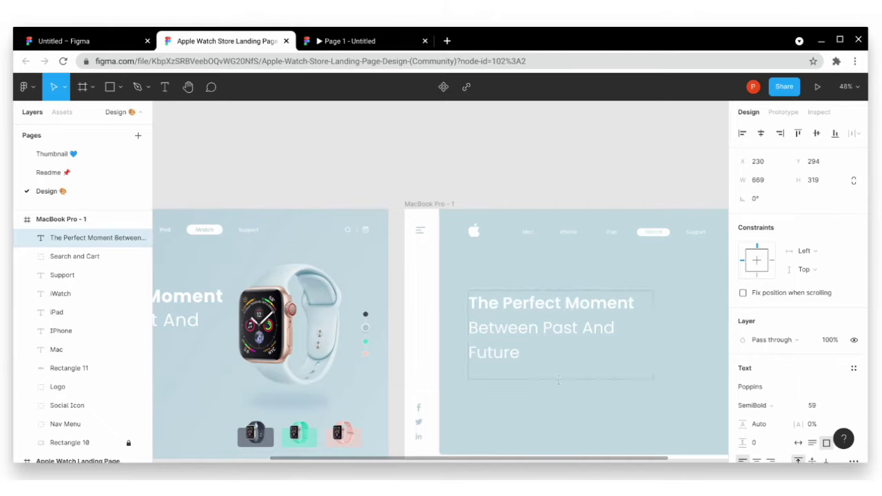
key(Escape)
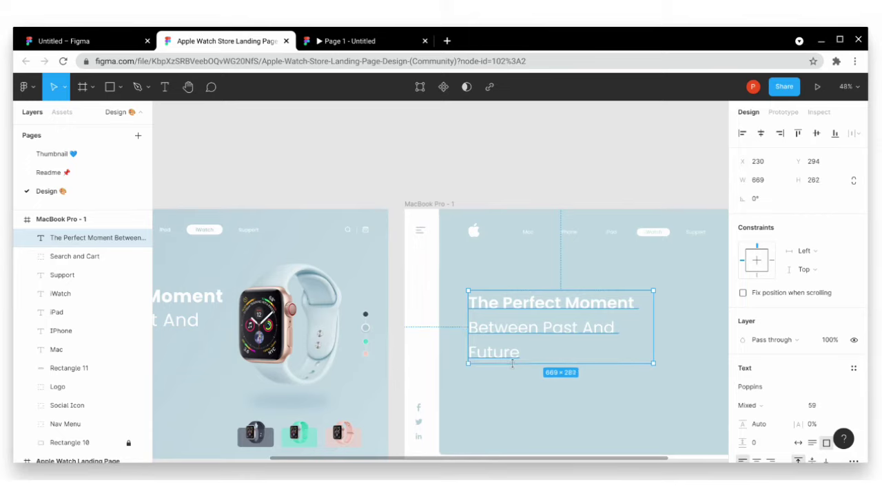
click(528, 381)
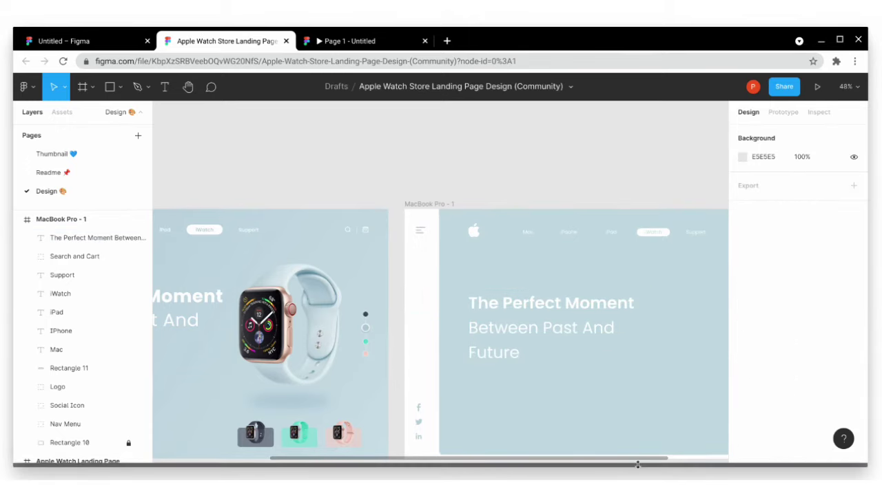
mouse_move(641, 458)
mouse_down()
mouse_move(498, 458)
mouse_move(606, 458)
mouse_up()
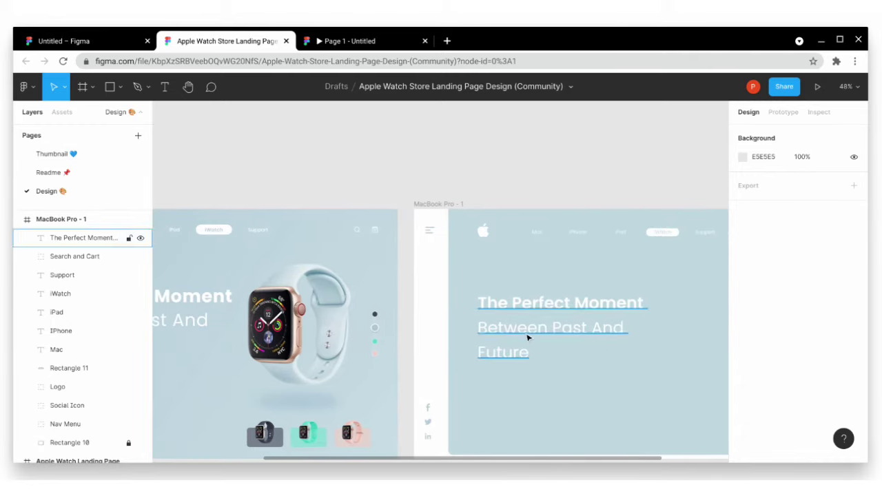
Increase the heading's font size to 64
double_click(528, 337)
click(812, 408)
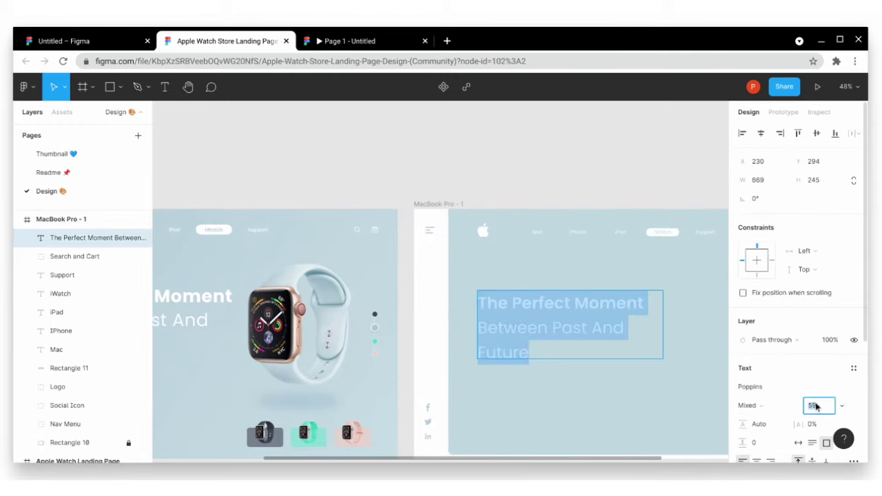
text(4)
key(Return)
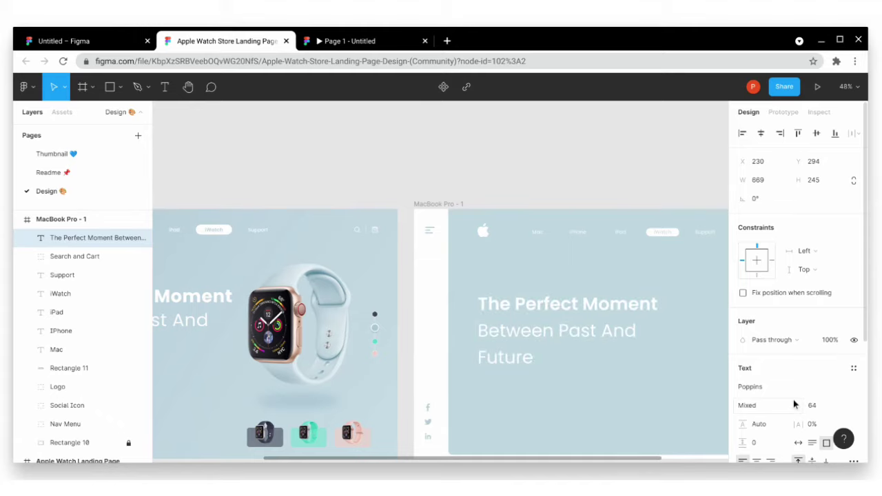
Set 'Between Past And Future' to Regular weight after trying Medium
double_click(498, 334)
click(524, 337)
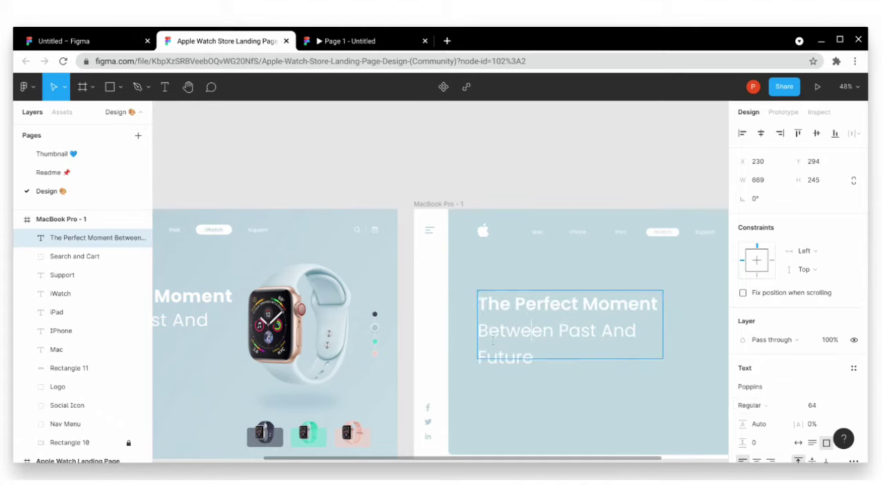
drag(479, 332, 534, 359)
click(757, 406)
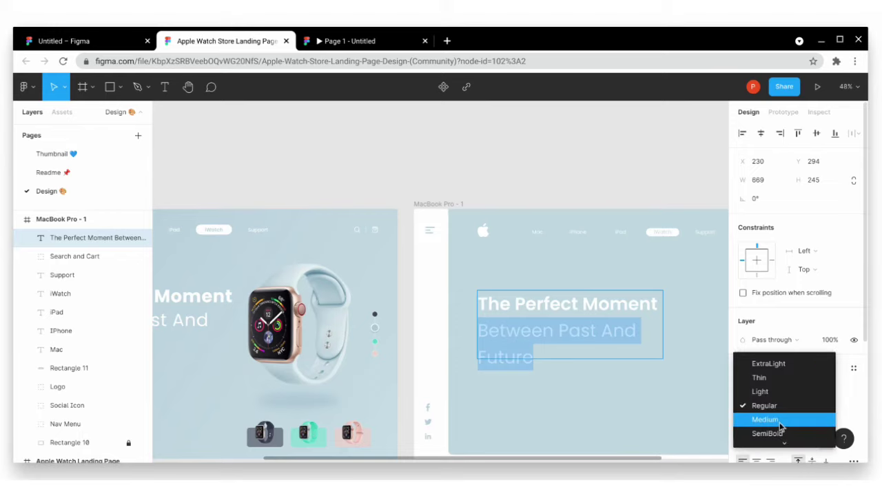
click(781, 427)
key(Escape)
key(Escape)
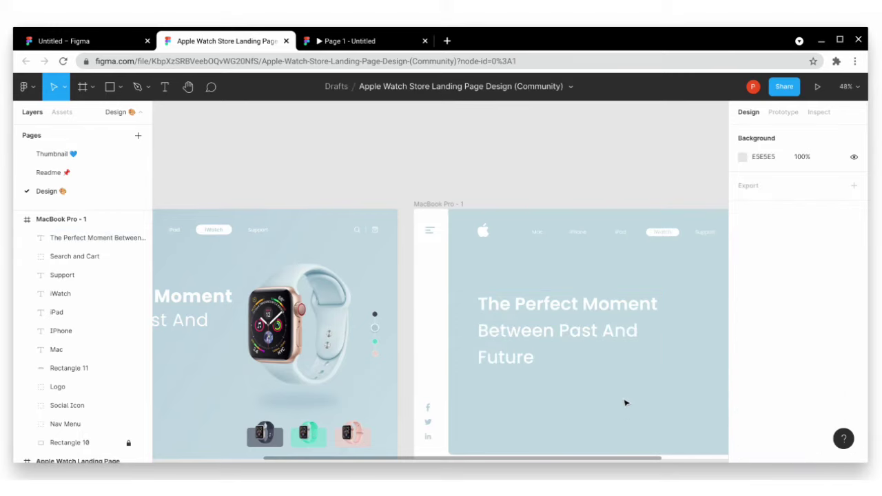
click(527, 367)
double_click(497, 348)
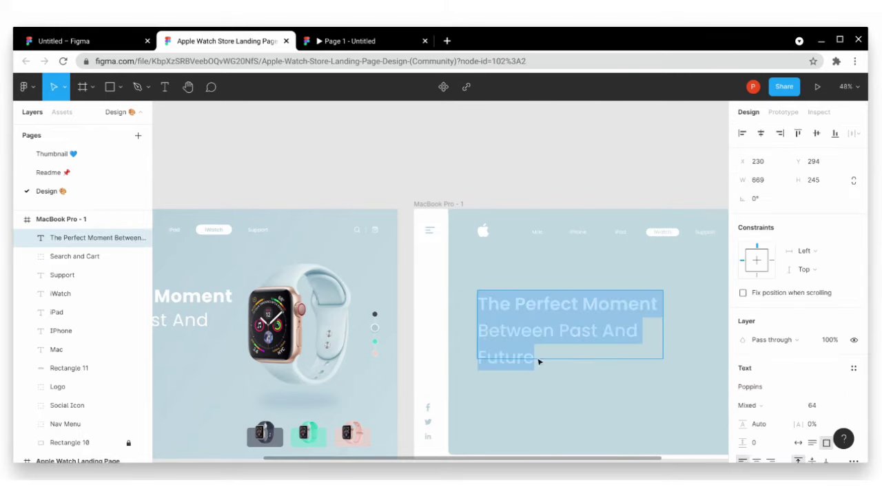
drag(478, 331, 535, 359)
click(772, 407)
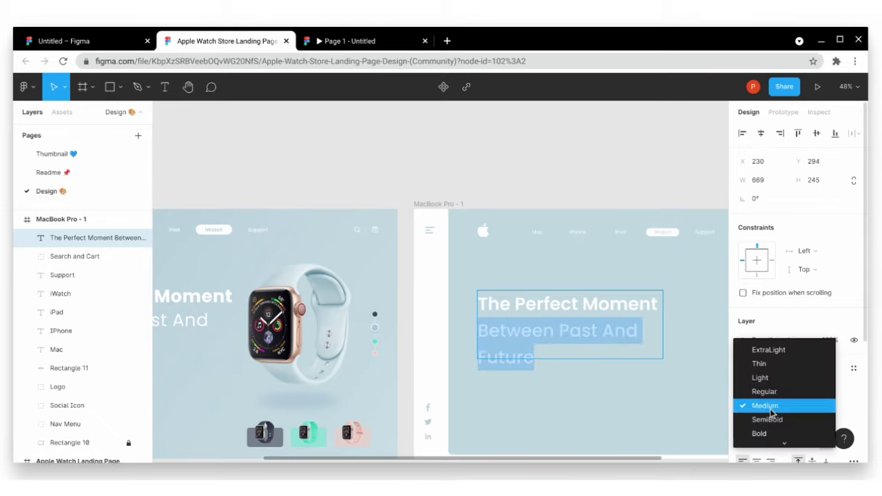
click(778, 392)
key(Escape)
key(Escape)
Nudge the headline slightly lower and widen its box a little to the left
scroll(519, 322, down, 1)
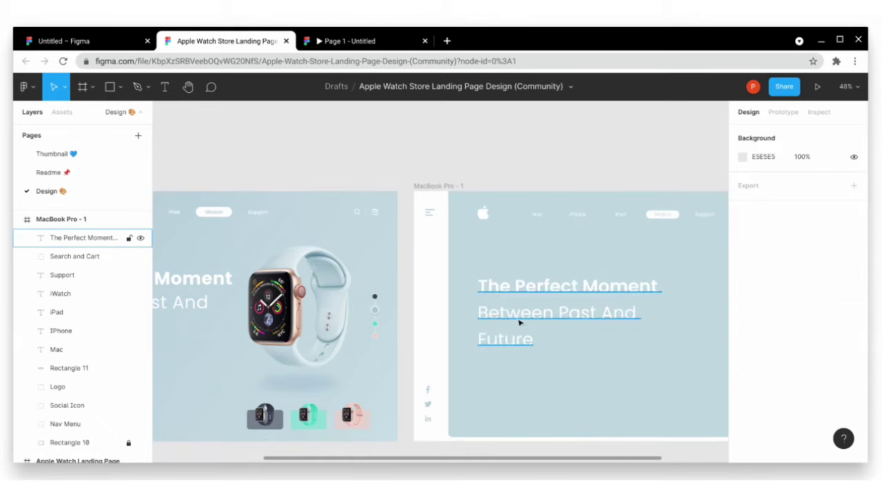
drag(472, 269, 682, 364)
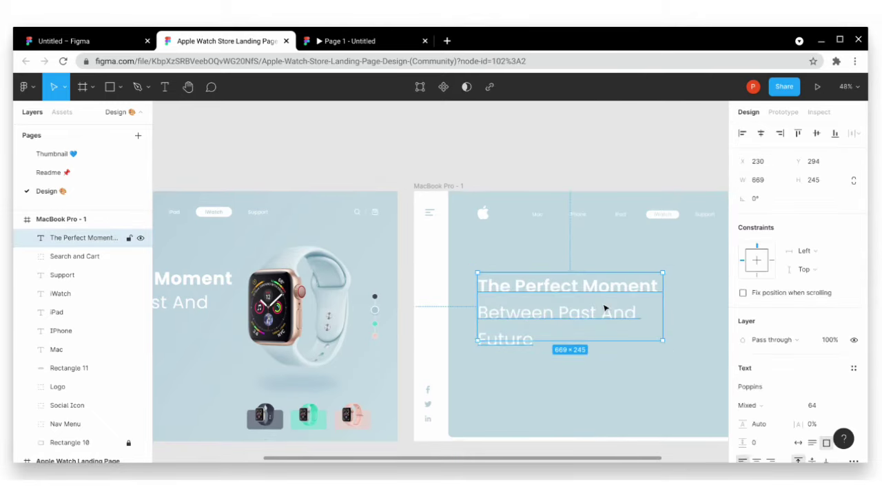
drag(605, 308, 605, 314)
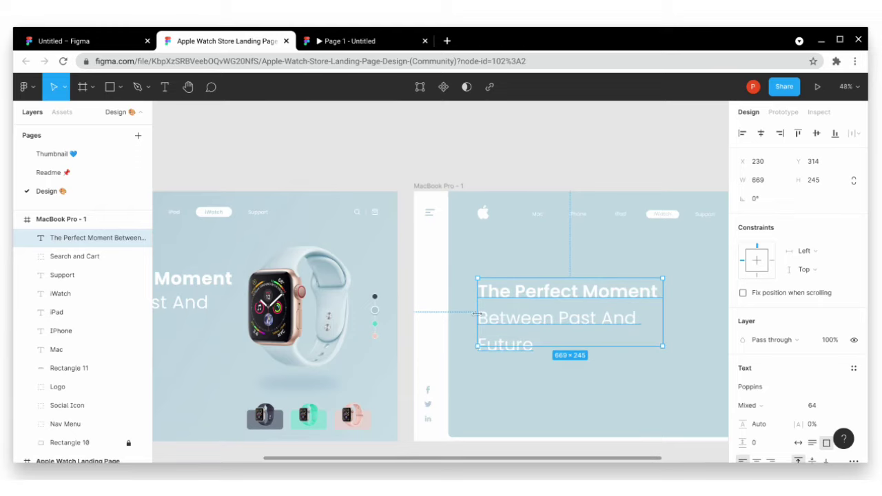
drag(475, 314, 474, 314)
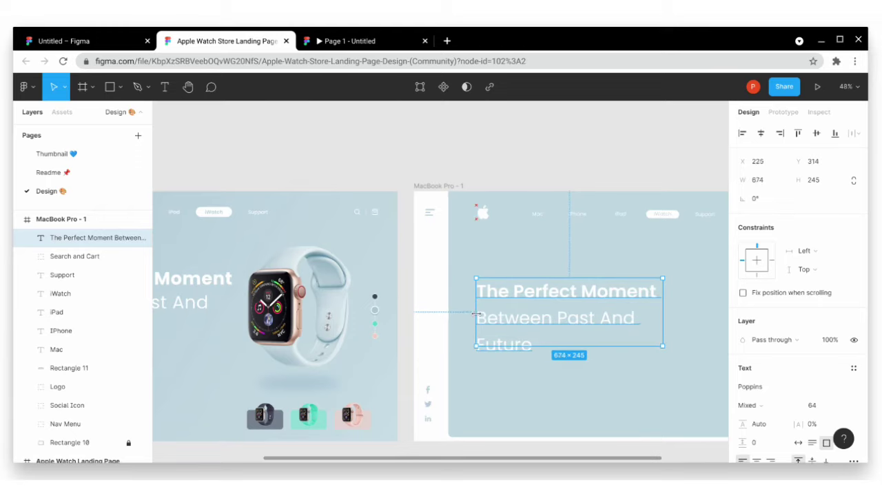
click(570, 427)
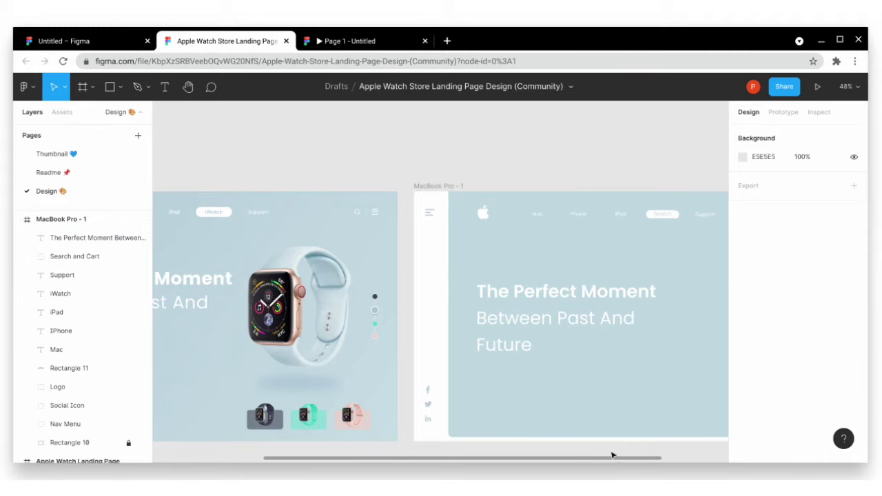
mouse_move(612, 456)
mouse_down()
mouse_move(515, 457)
mouse_move(656, 458)
mouse_up()
Draw a rectangle below the headline
key(r)
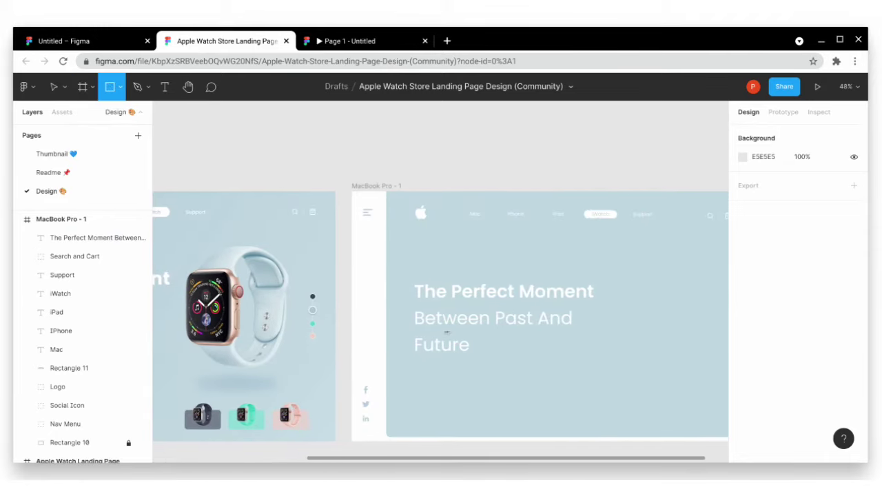
scroll(447, 333, up, 2)
scroll(427, 338, up, 3)
scroll(407, 345, up, 2)
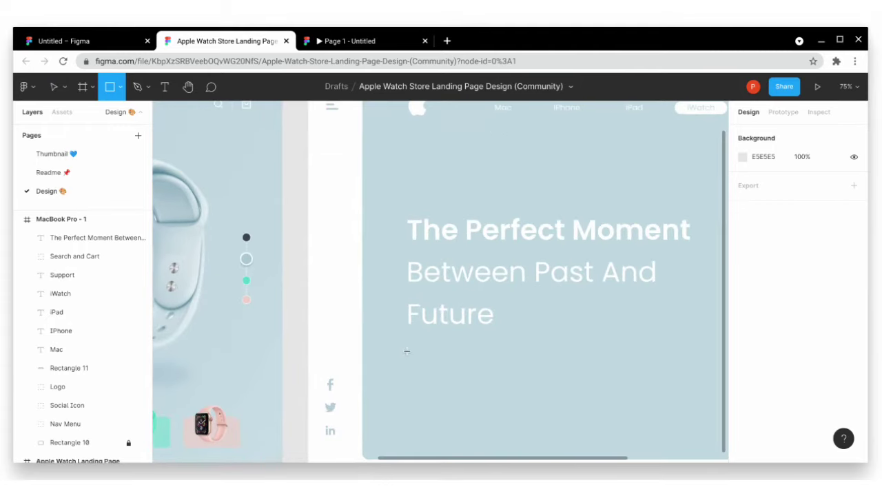
mouse_move(407, 352)
mouse_down()
mouse_move(518, 380)
mouse_move(553, 400)
mouse_move(563, 393)
mouse_move(550, 398)
mouse_up()
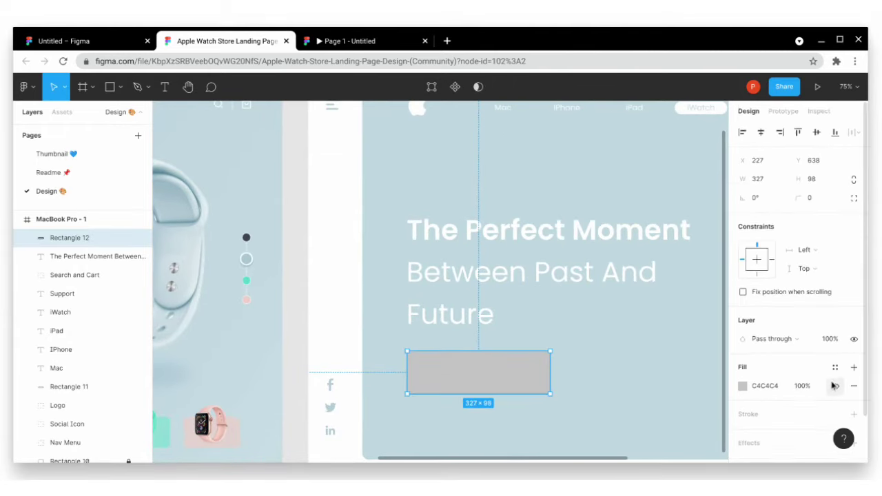
Fill the rectangle with the light-blue C1D7E1 sampled from the background
scroll(813, 385, down, 2)
click(743, 339)
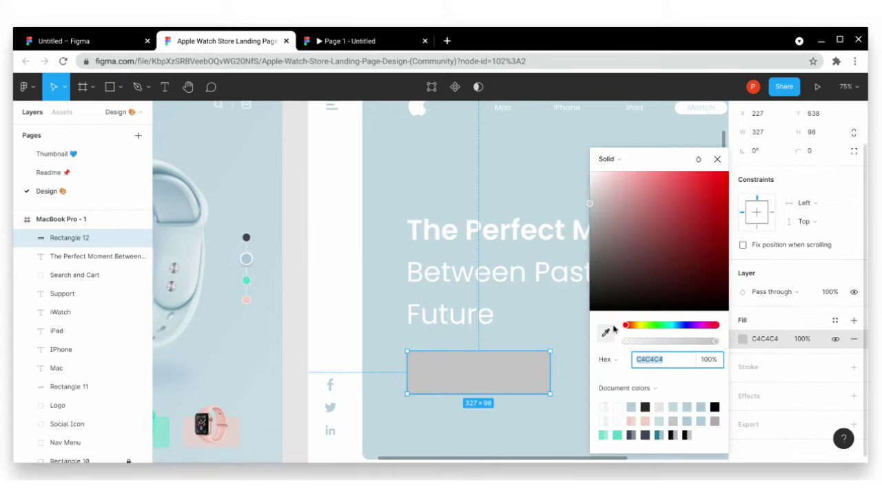
click(606, 333)
click(573, 324)
click(717, 159)
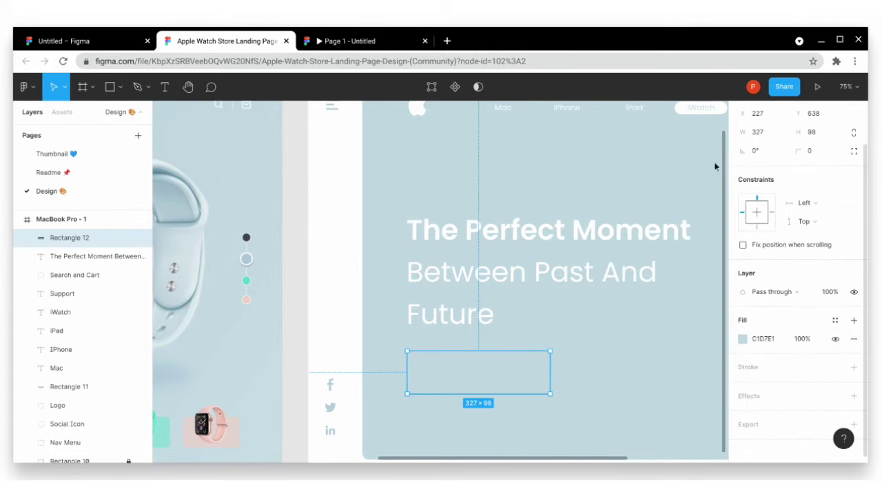
Give the rectangle a 3 px white stroke
click(853, 367)
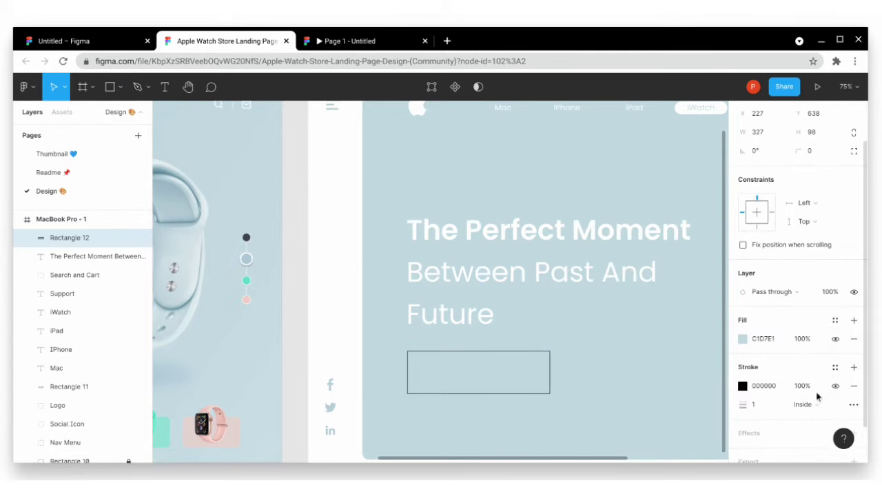
click(743, 386)
drag(632, 281, 590, 172)
click(718, 159)
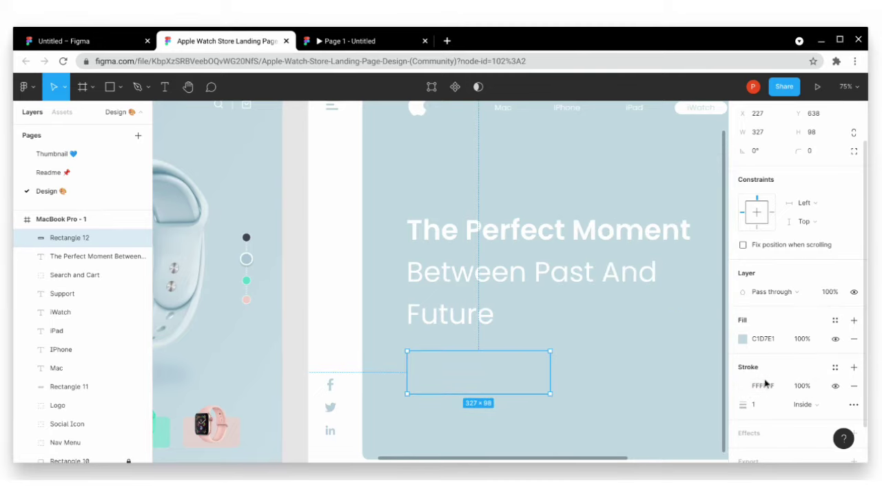
click(757, 405)
text(3)
key(Return)
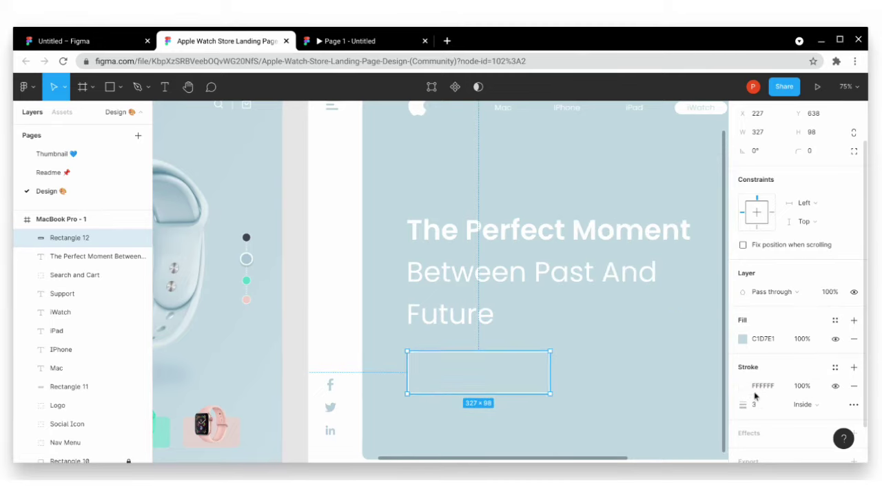
Set the rectangle's corner radius to 20
scroll(758, 283, up, 2)
click(810, 202)
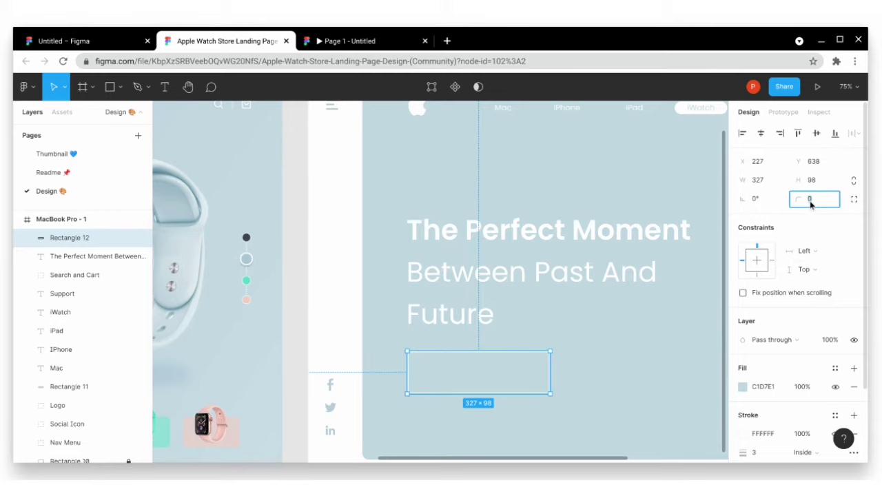
text(20)
key(Return)
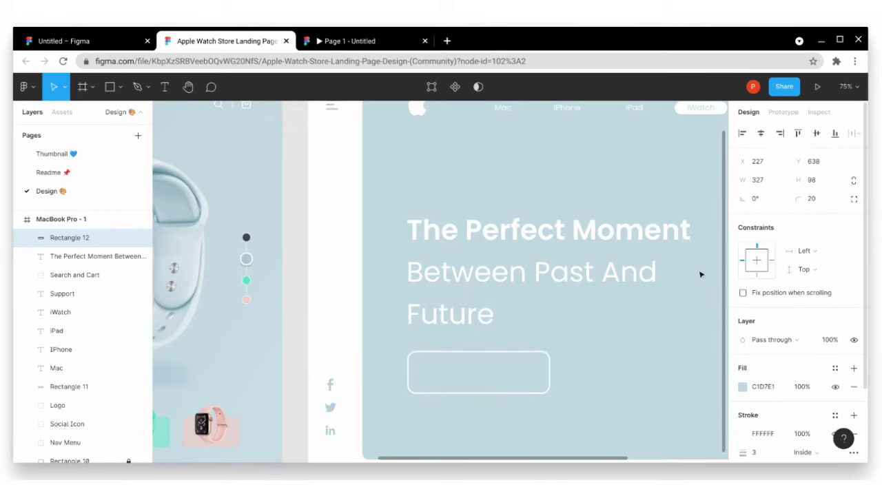
scroll(689, 310, down, 2)
scroll(674, 349, down, 2)
scroll(669, 337, down, 3)
Resize the rectangle to 280 wide by 55 high
scroll(665, 331, down, 2)
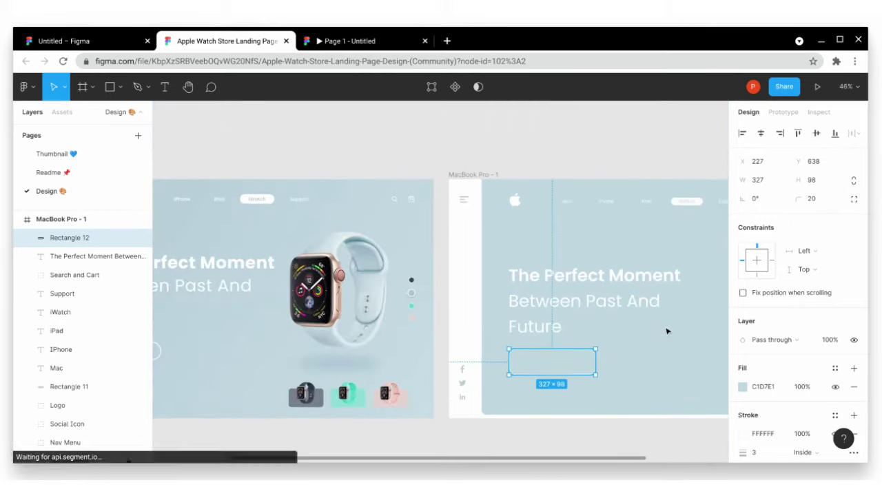
click(817, 181)
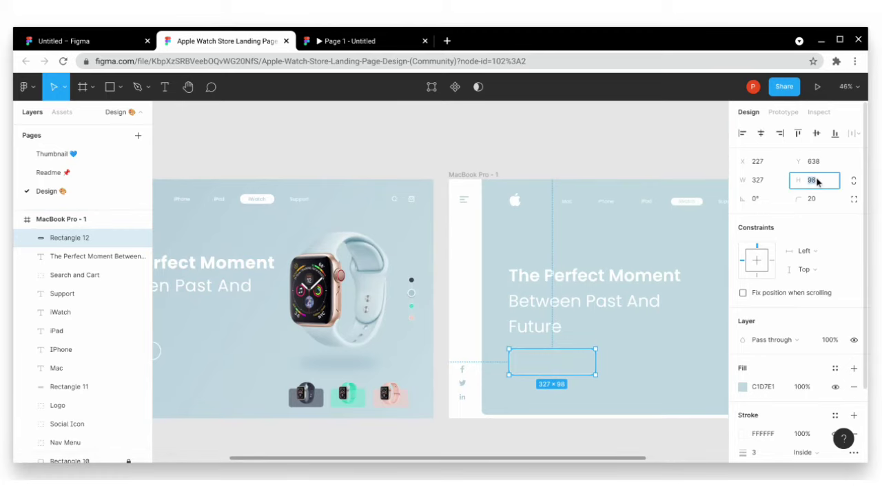
text(40)
key(Return)
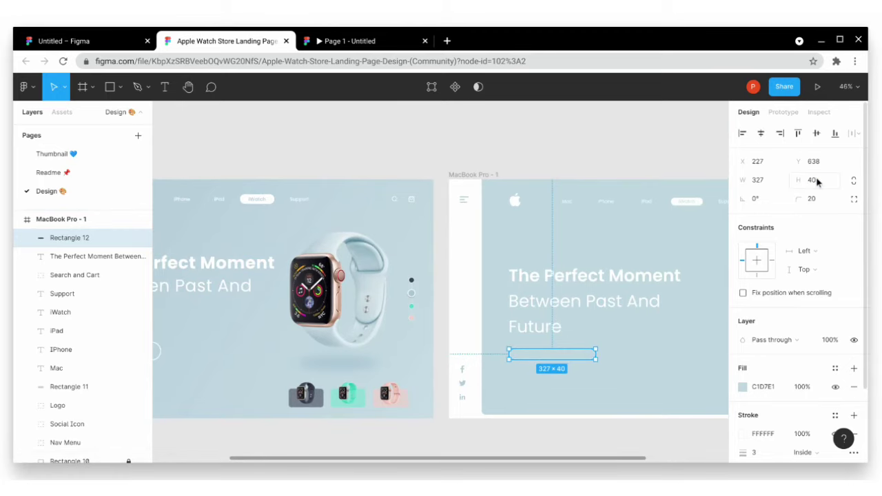
click(813, 184)
text(55)
key(Return)
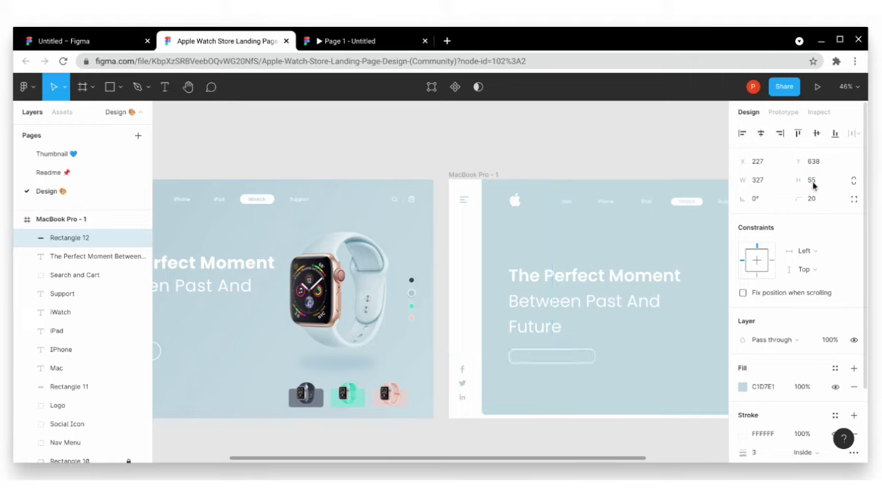
click(763, 182)
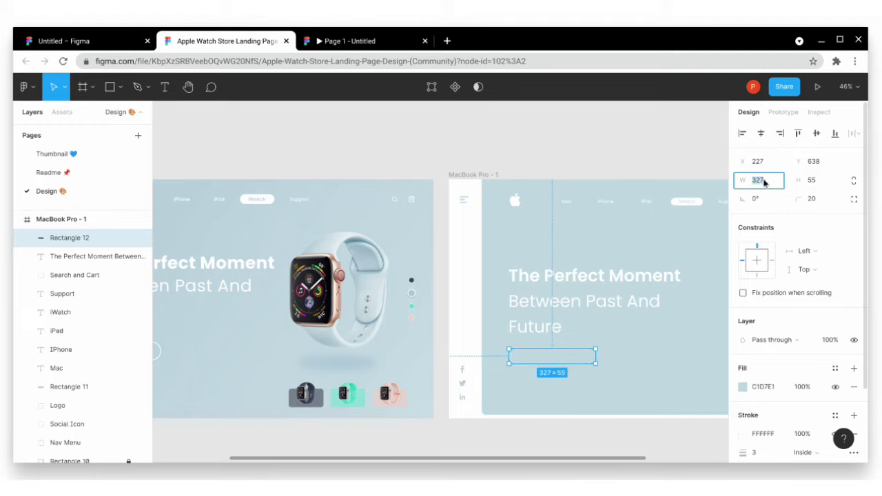
text(280)
key(Return)
mouse_move(629, 458)
mouse_down()
mouse_move(552, 458)
mouse_move(623, 458)
mouse_up()
Move the headline higher in the frame
click(655, 344)
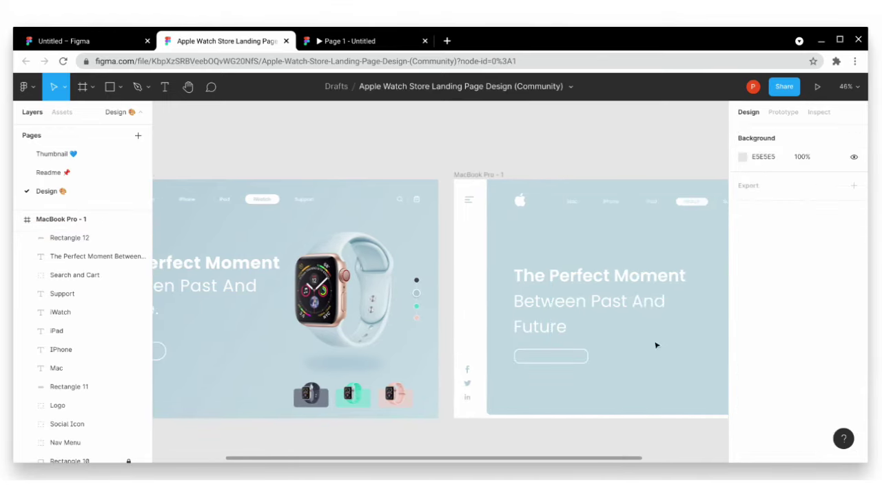
click(510, 274)
drag(646, 338, 602, 299)
click(618, 439)
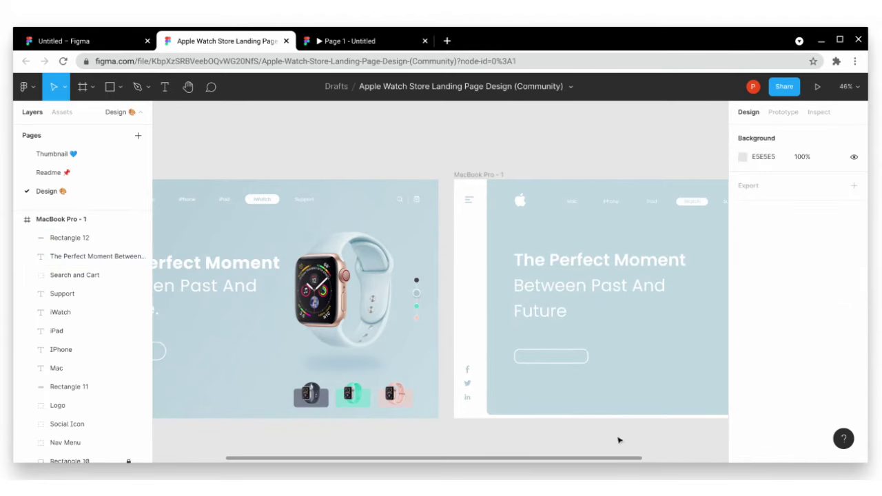
drag(618, 459, 558, 460)
Make the button rectangle 64 high with a 40 corner radius
click(628, 358)
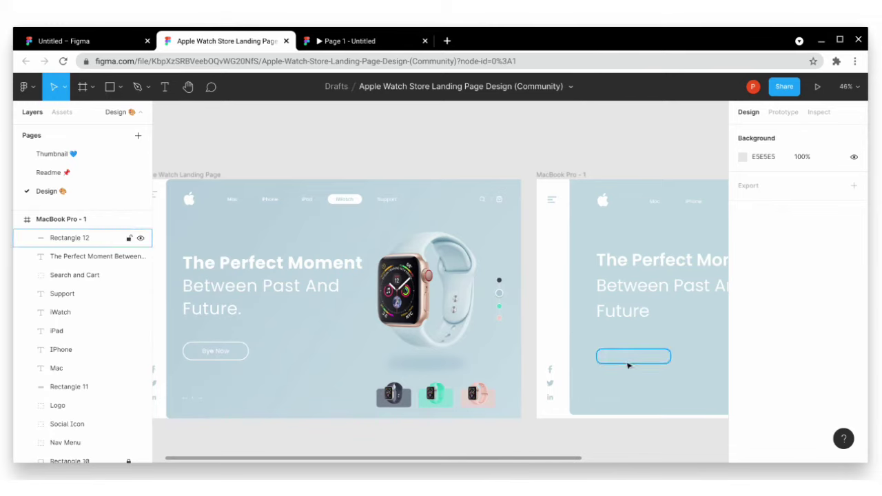
click(821, 185)
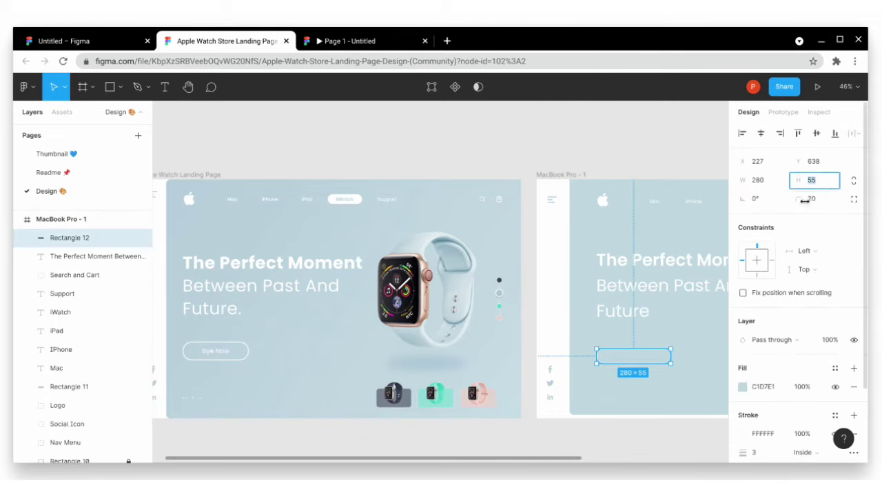
text(64)
key(Return)
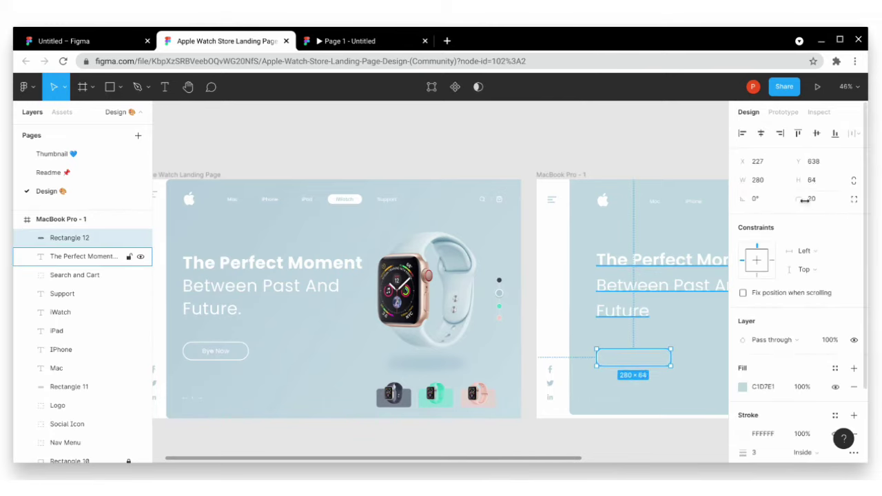
click(820, 201)
text(40)
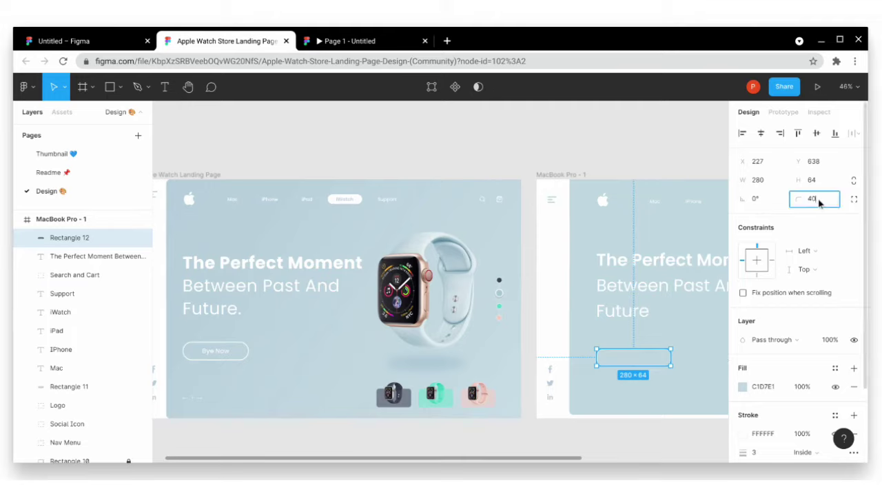
key(Return)
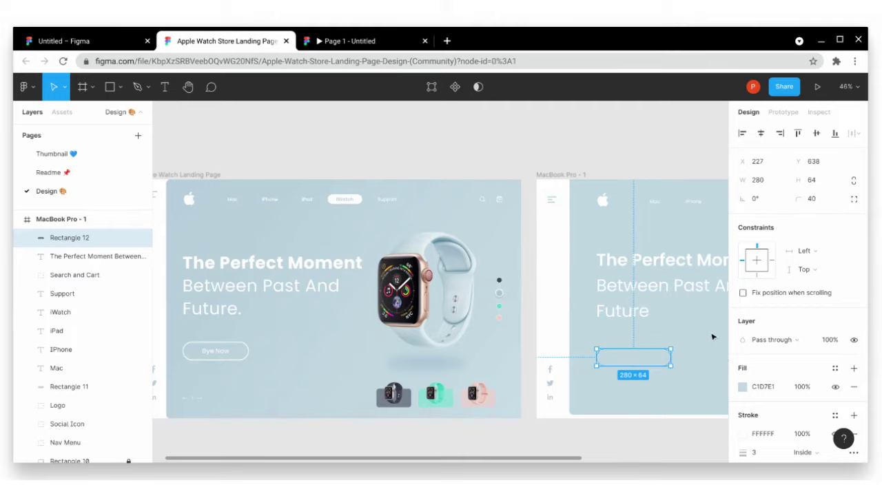
click(713, 338)
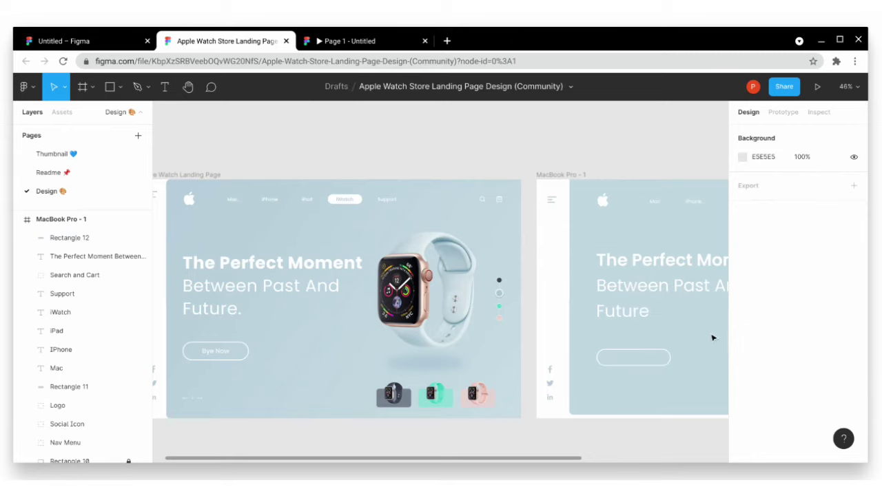
Adjust the button rectangle to 70 high and 250 wide
click(668, 357)
click(812, 180)
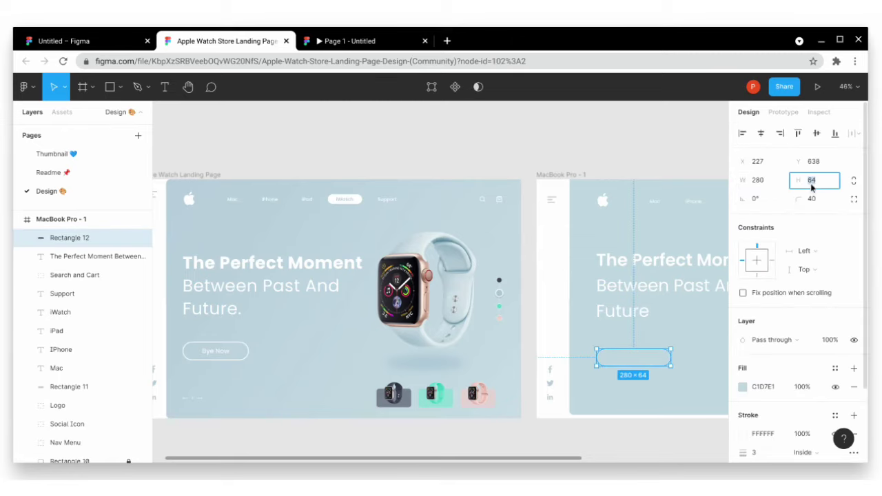
text(70)
key(Return)
click(767, 180)
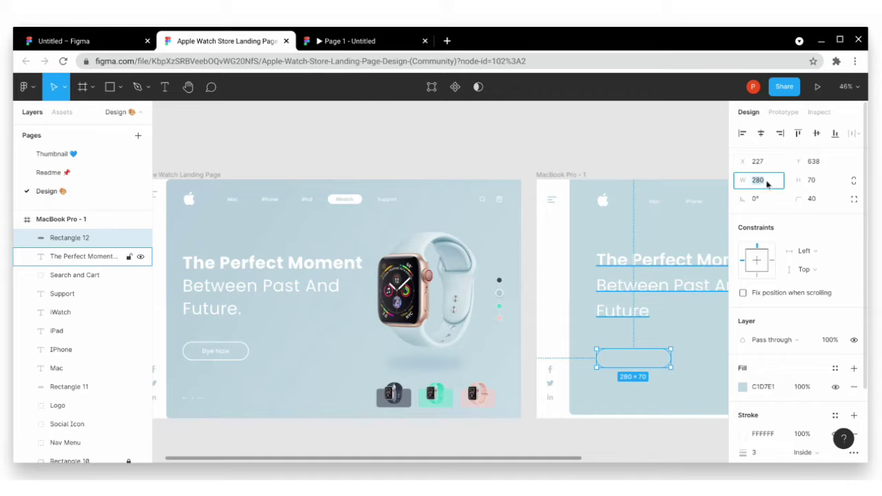
text(2)
key(Return)
Finalize the button rectangle at 275 wide by 75 high
click(820, 180)
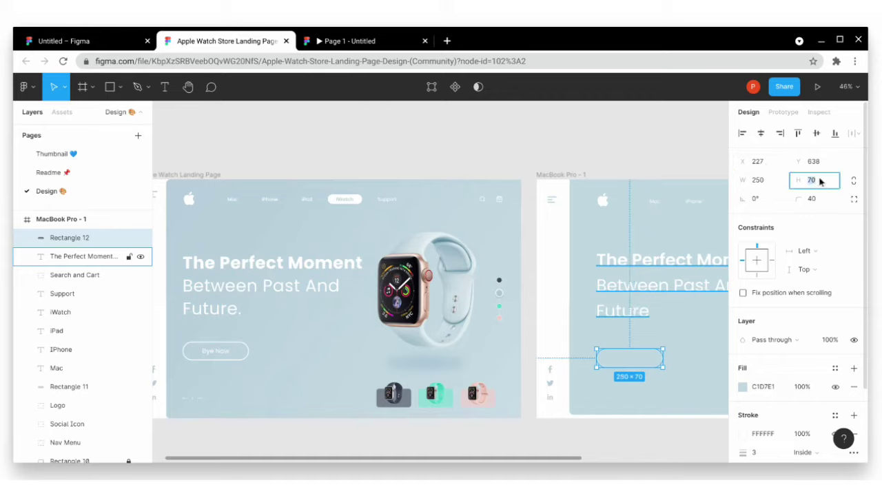
text(75)
key(Return)
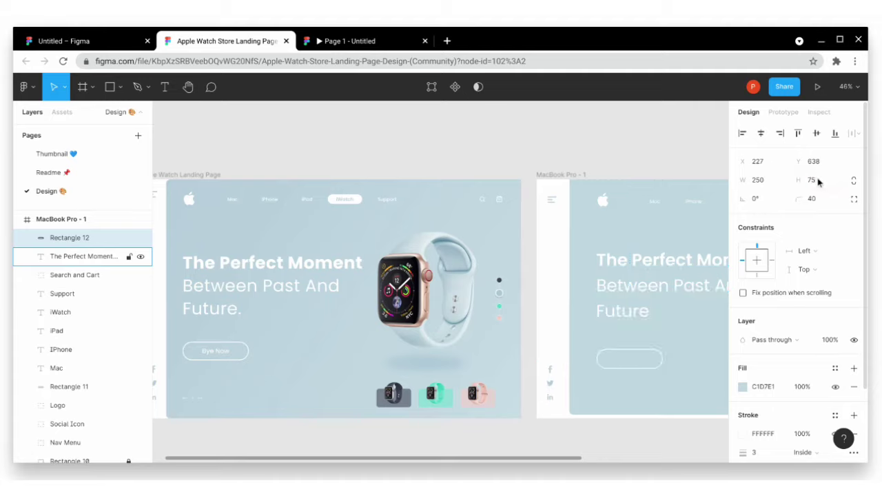
click(758, 186)
text(2)
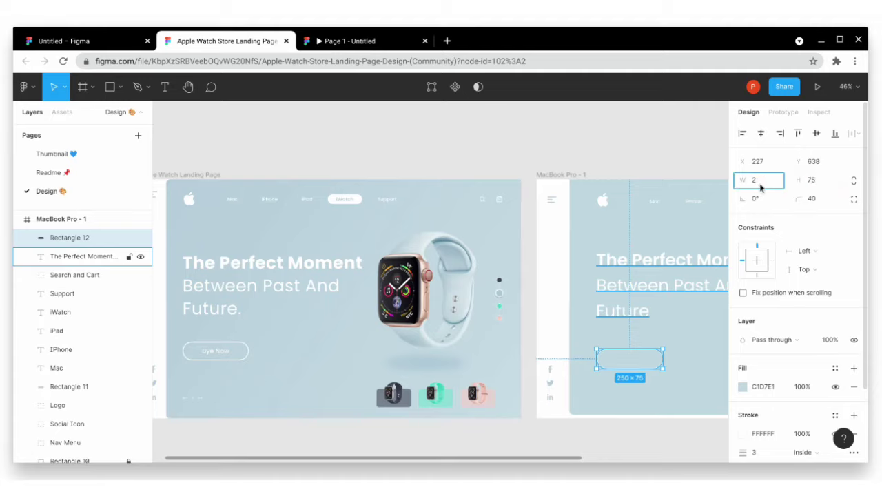
key(Return)
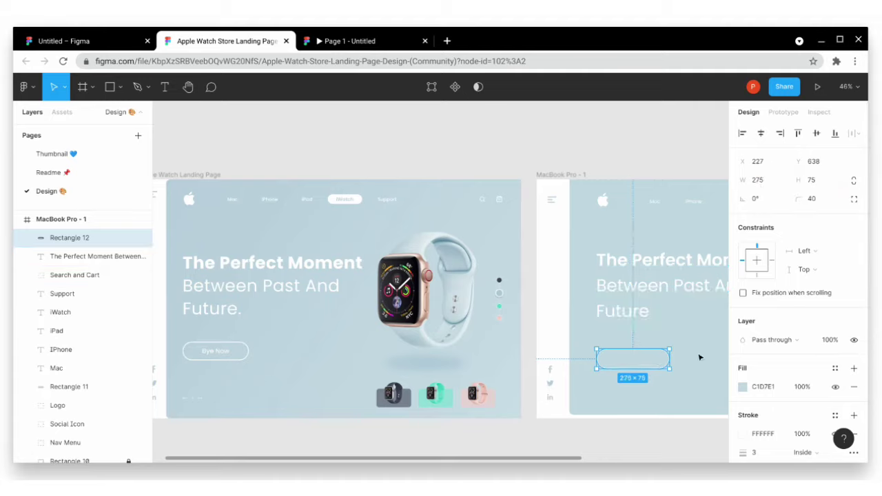
click(762, 184)
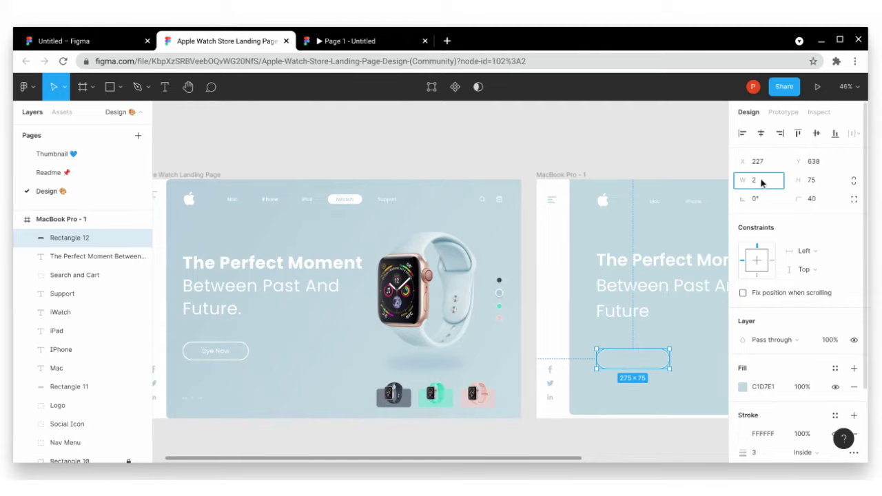
text(60)
click(714, 342)
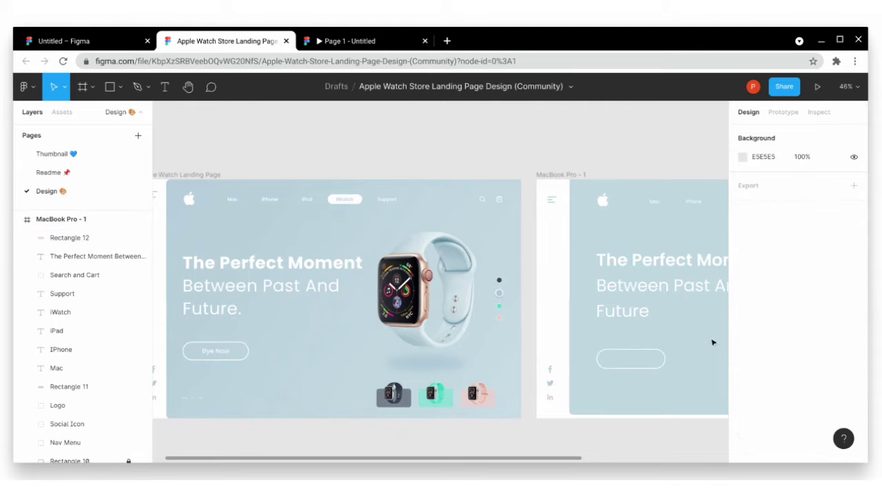
scroll(680, 379, up, 2)
scroll(679, 378, up, 2)
scroll(679, 378, up, 2)
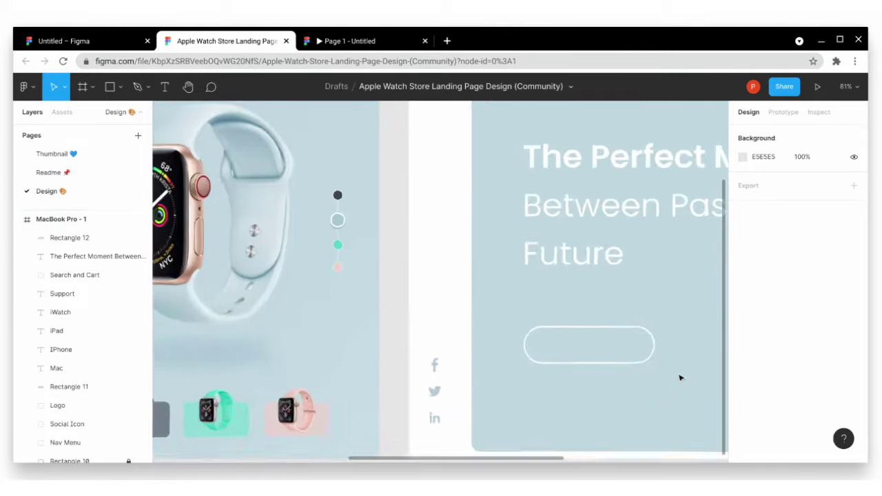
scroll(679, 378, up, 2)
Draw a text box over the button, size 35, centred horizontally and vertically
key(t)
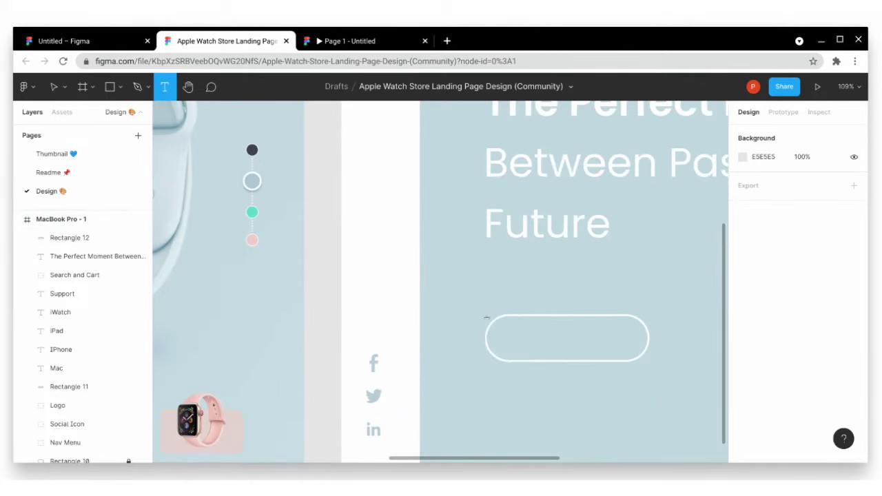
drag(487, 316, 648, 363)
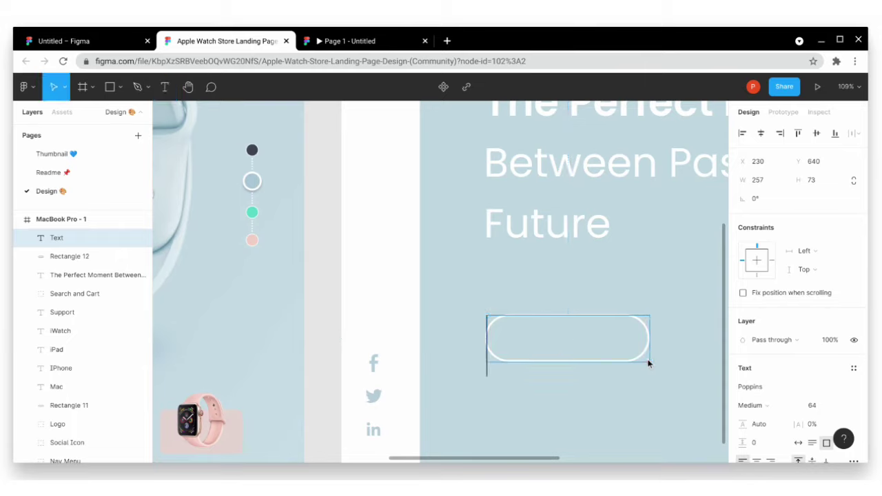
click(816, 405)
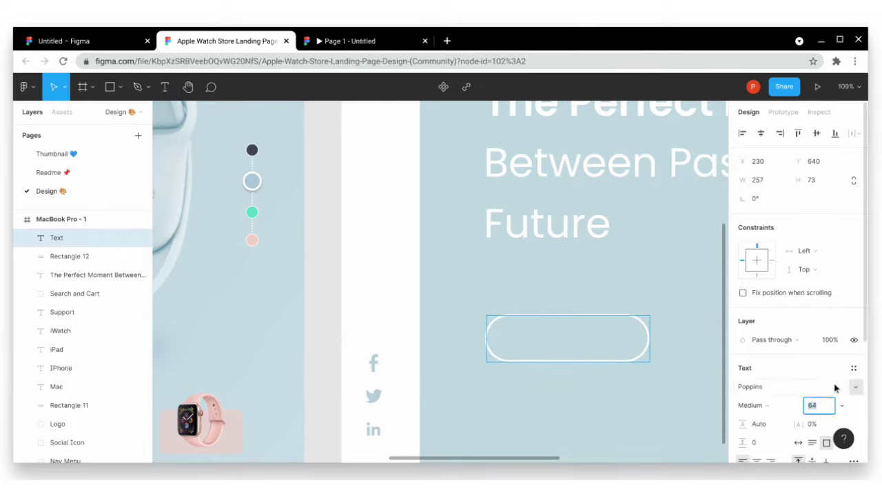
text(3)
text(5)
key(Return)
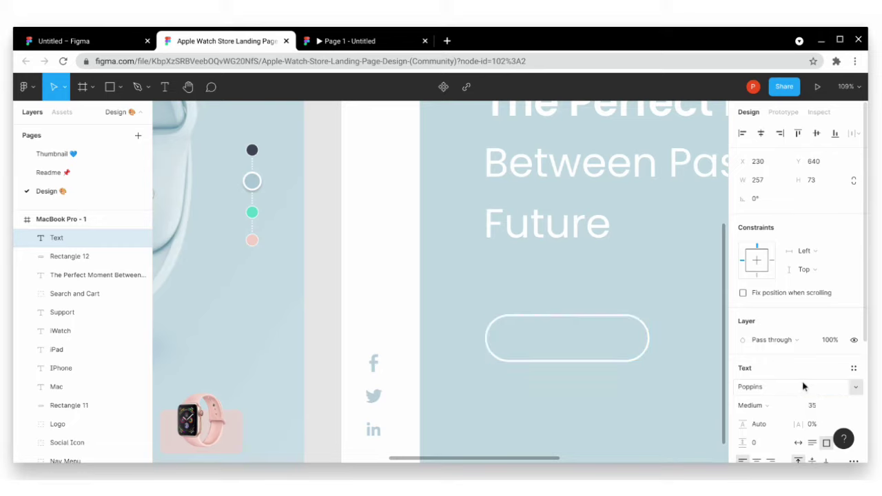
scroll(813, 412, down, 2)
click(755, 395)
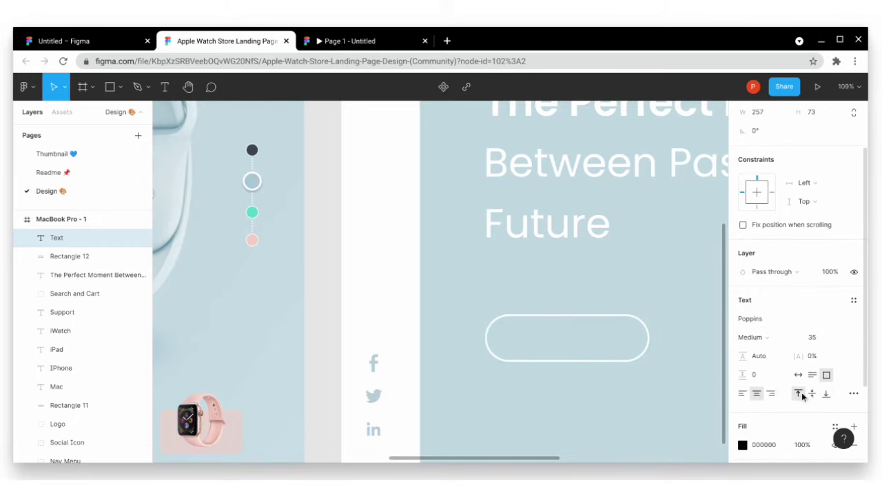
click(812, 393)
Type 'Buy Now' and colour it white
double_click(551, 343)
text(B)
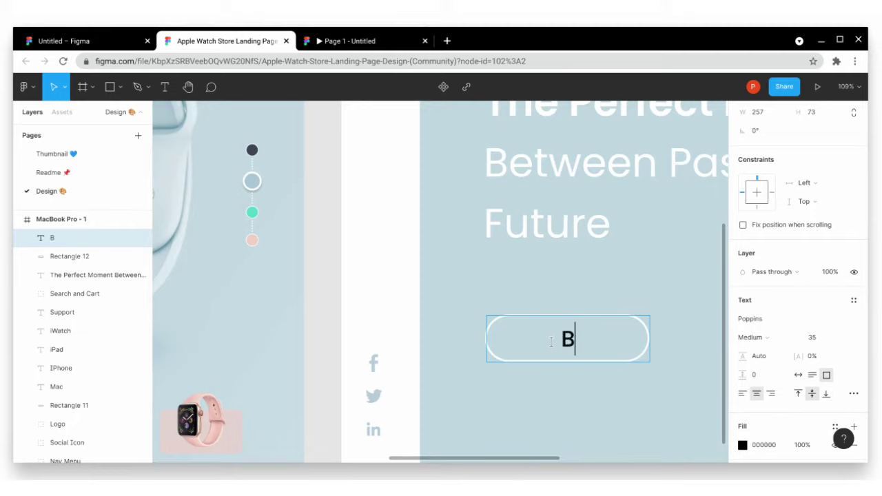
text(uy No)
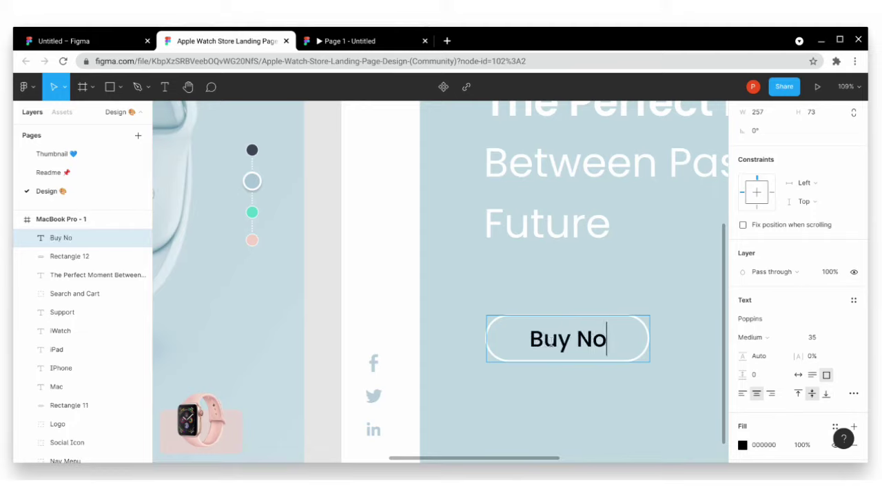
text(w)
key(ctrl+a)
click(742, 445)
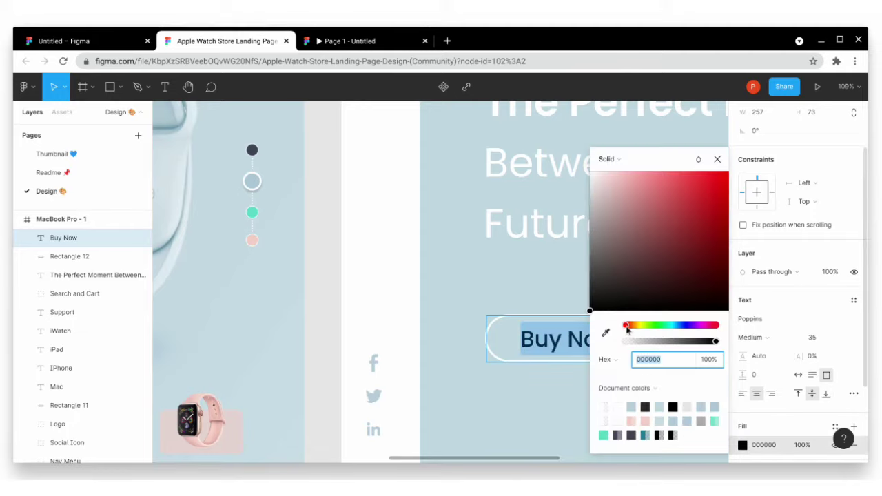
drag(631, 289, 559, 165)
click(717, 159)
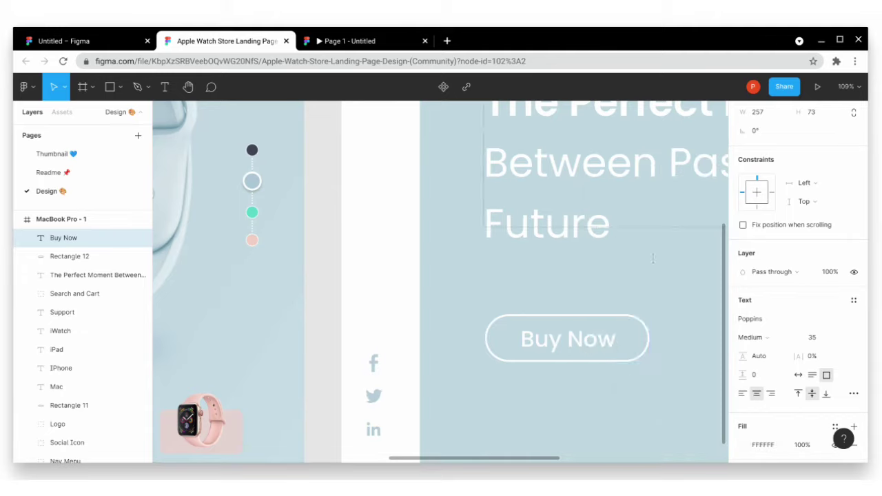
key(Escape)
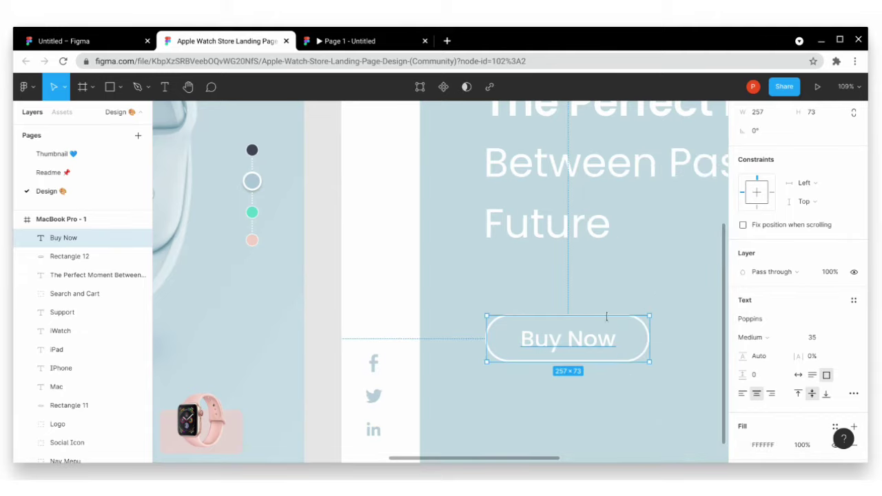
Resize the Buy Now text box to 75 tall and 262 wide, then set its font size to 28
drag(606, 317, 606, 315)
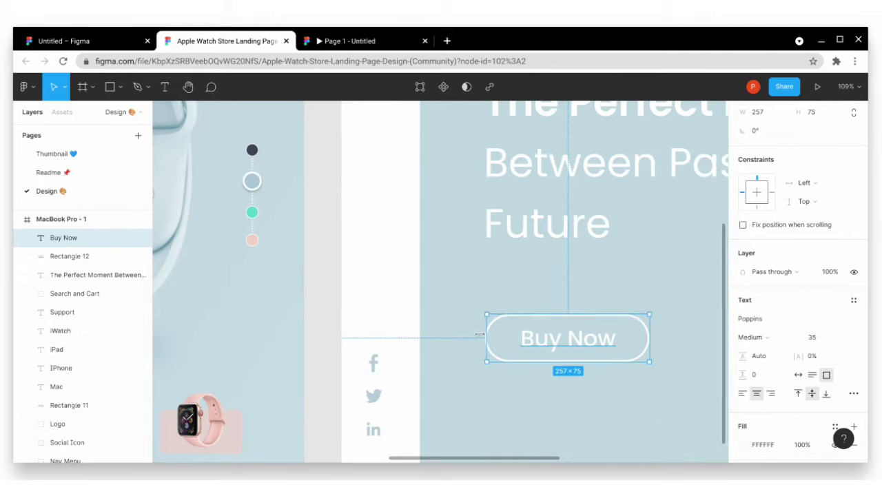
drag(479, 335, 481, 334)
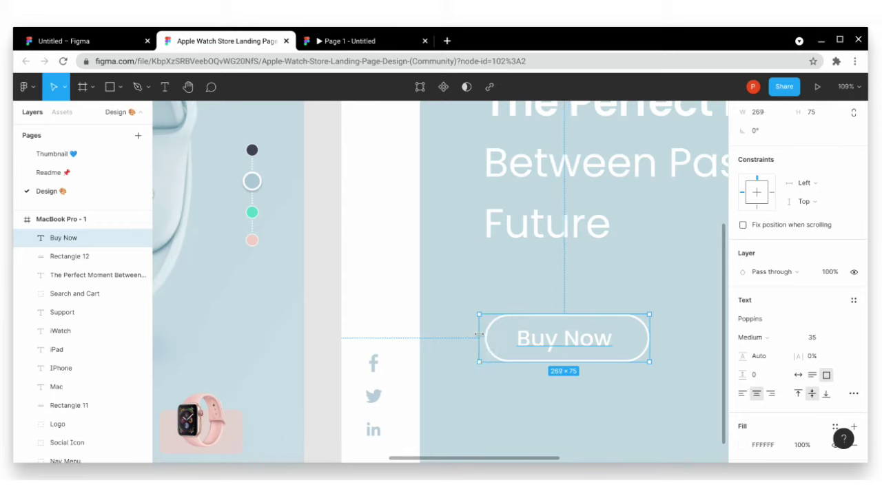
click(498, 280)
scroll(499, 280, down, 5)
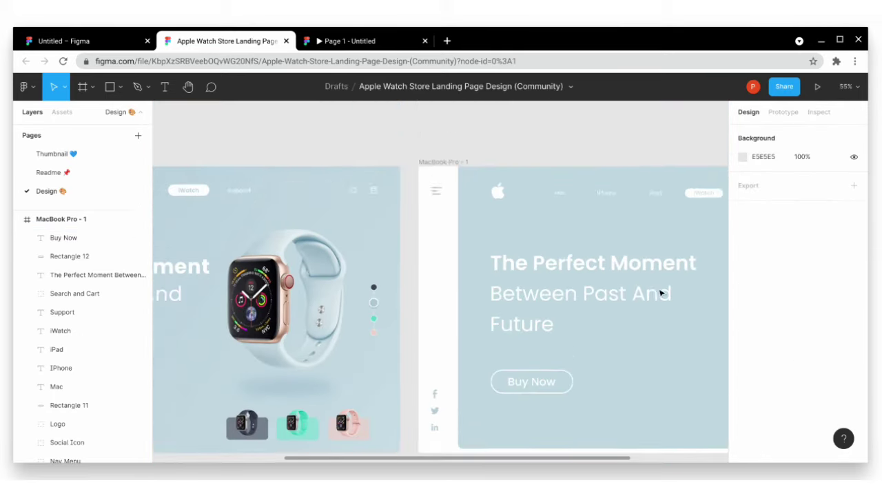
scroll(660, 330, down, 3)
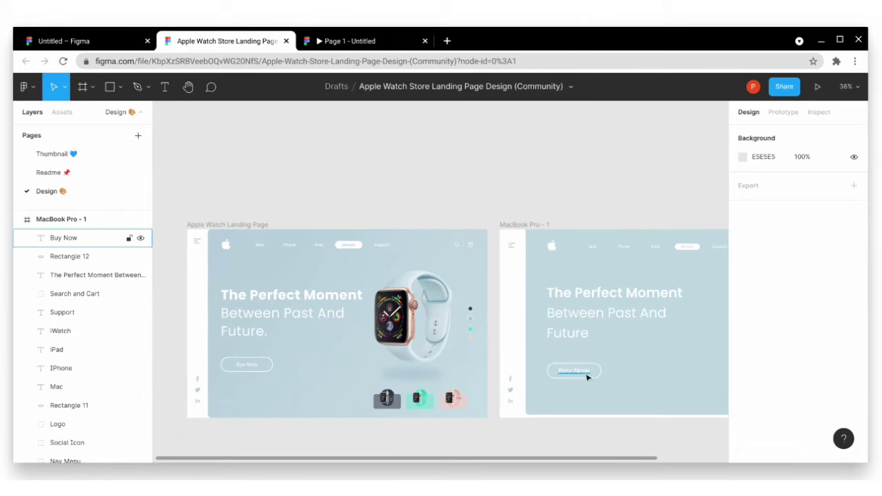
click(579, 372)
click(853, 406)
text(28)
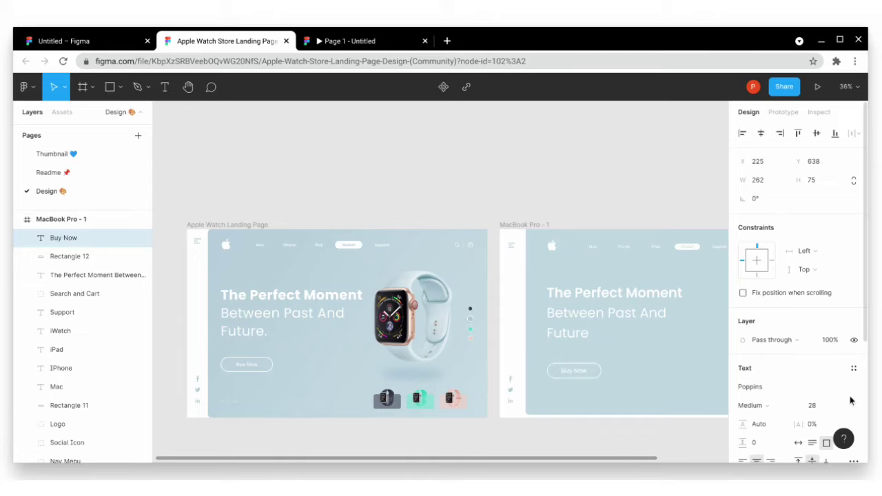
key(Return)
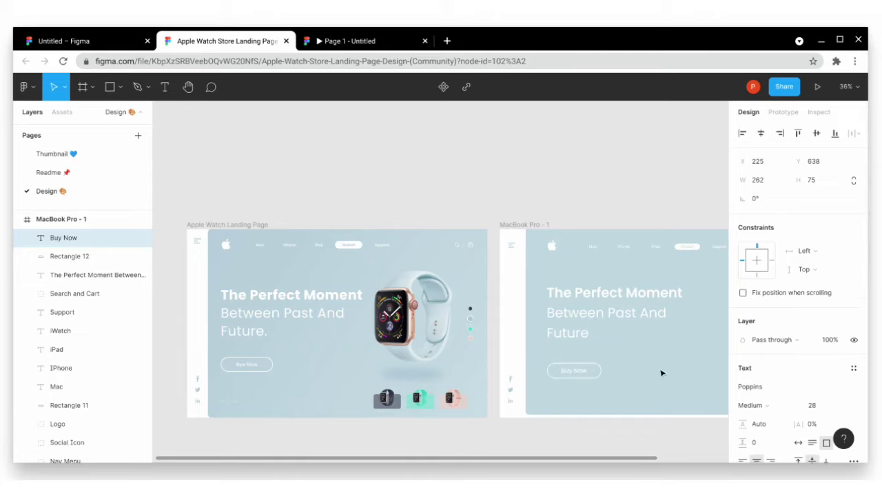
Set the Buy Now button background height to 70 and shorten the text box to 70
click(640, 372)
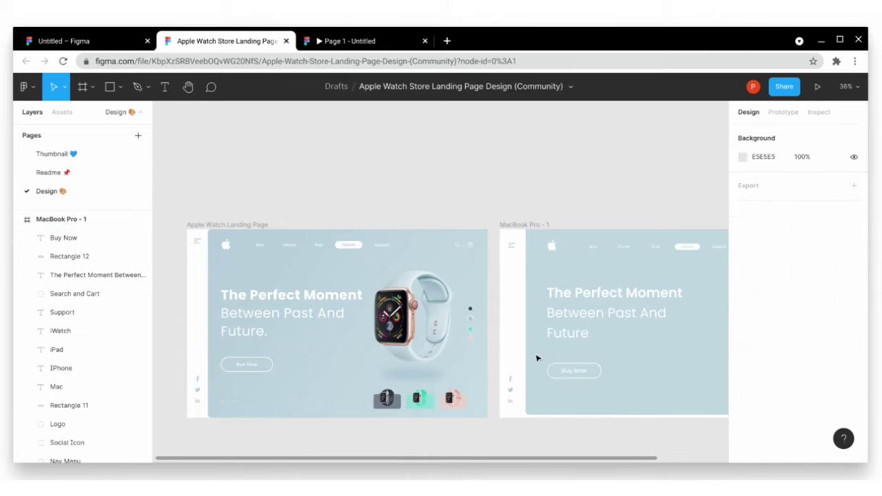
click(600, 372)
click(827, 184)
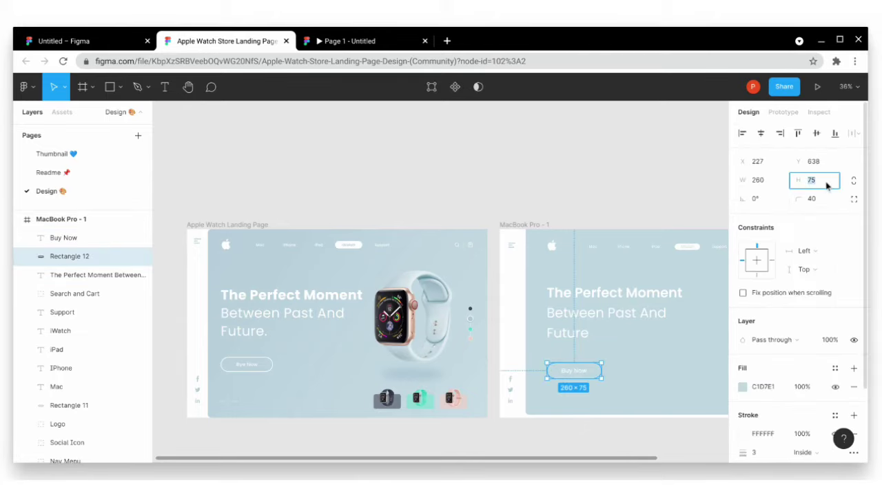
text(70)
key(Return)
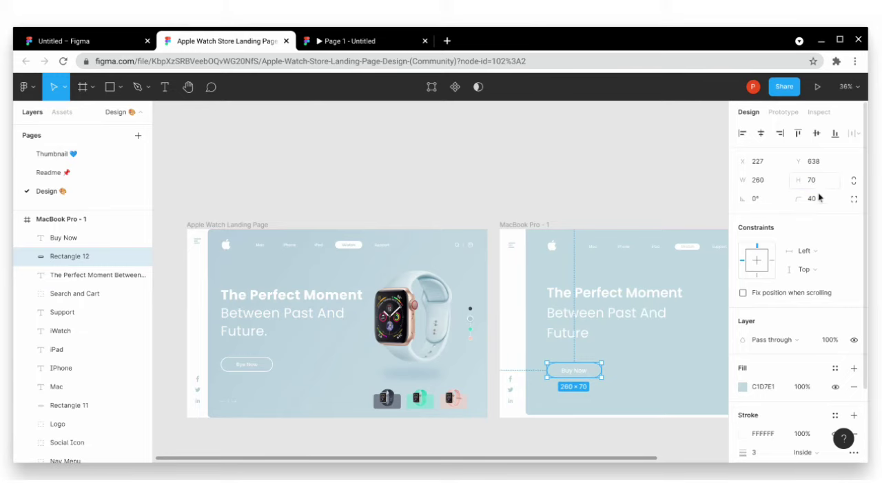
scroll(641, 389, up, 2)
scroll(638, 387, up, 3)
click(475, 345)
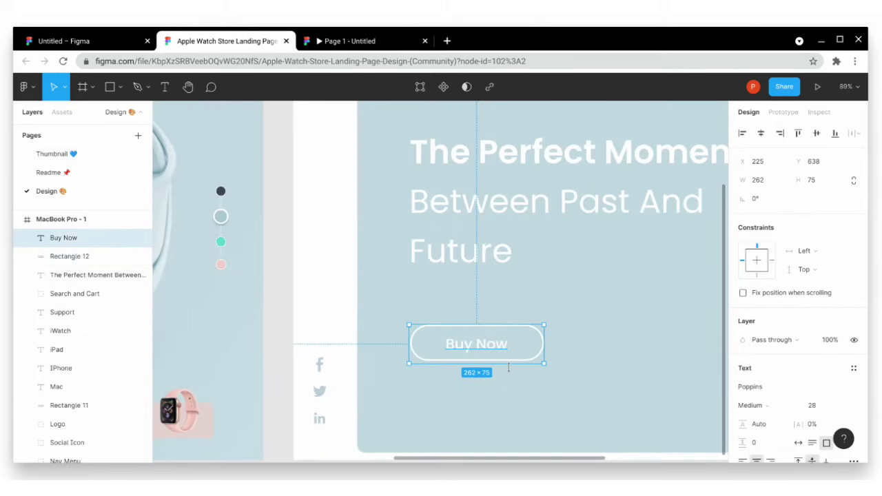
drag(510, 366, 511, 363)
click(638, 378)
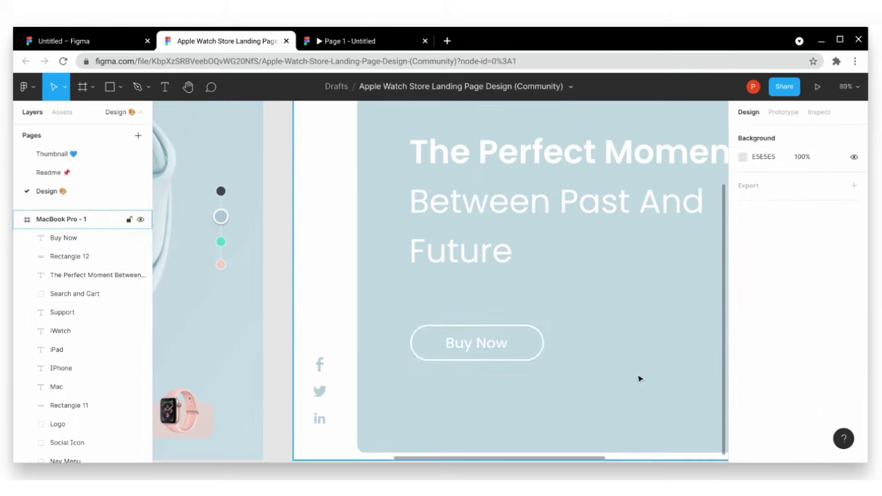
Check the Buy Now button and nudge The Perfect Moment headline slightly
scroll(638, 378, down, 5)
mouse_move(514, 340)
mouse_down()
mouse_move(599, 377)
mouse_move(571, 356)
mouse_up()
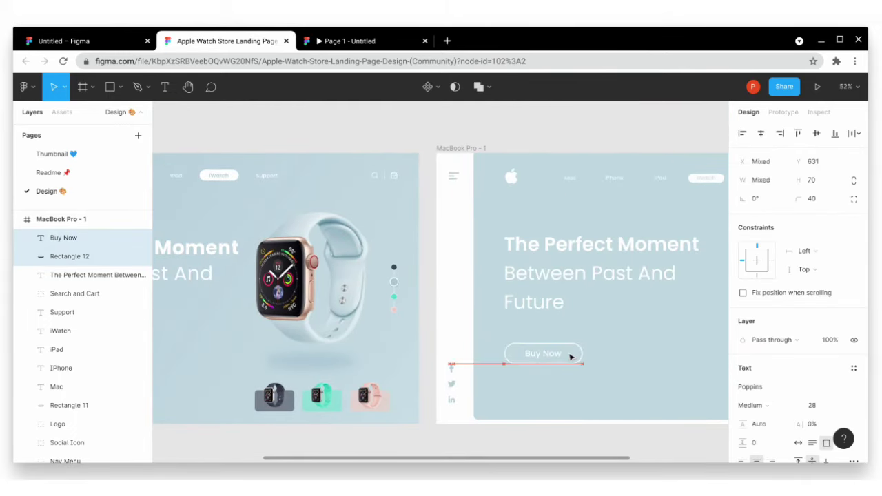
click(647, 353)
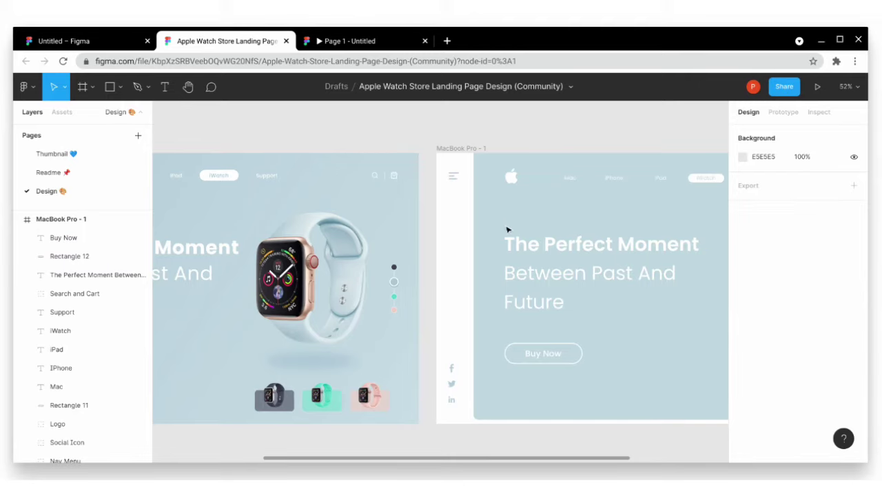
drag(547, 256, 546, 262)
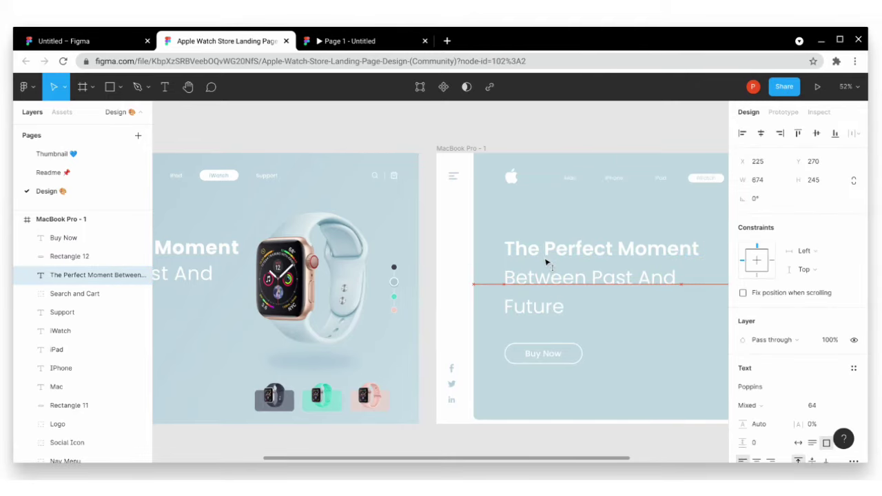
click(634, 366)
Duplicate the page indicator into MacBook Pro - 1 at X 225, Y 790
scroll(636, 366, down, 1)
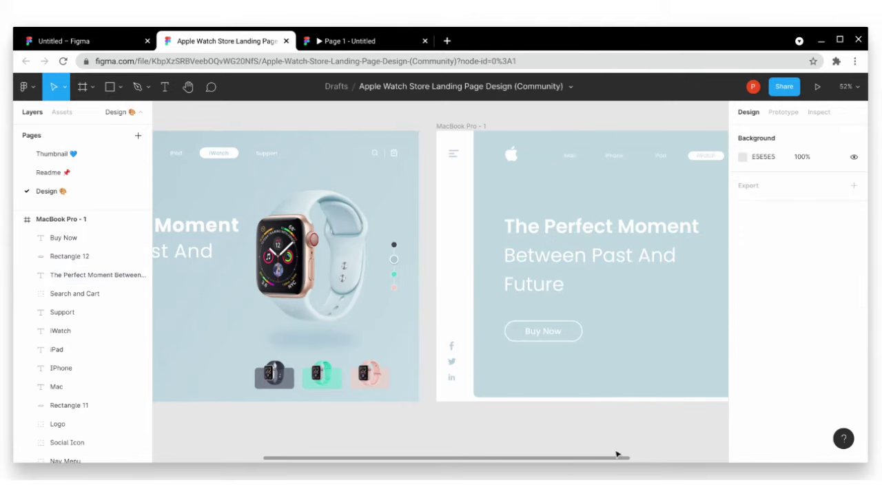
drag(617, 455, 516, 455)
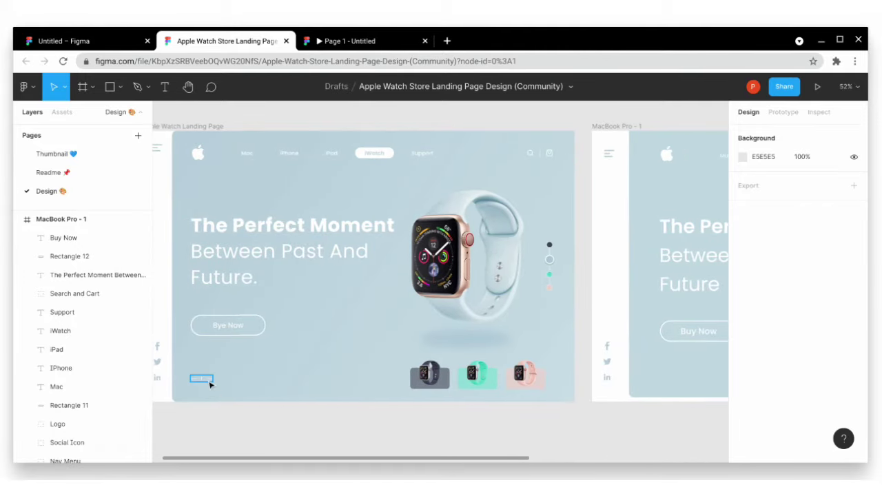
click(210, 385)
key(ctrl+d)
drag(202, 382, 670, 375)
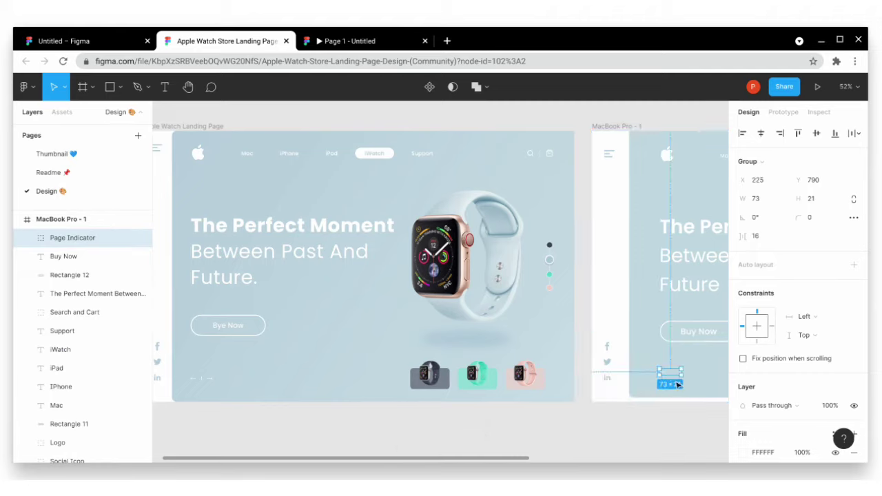
Move background Rectangle 10 to Y 0 in MacBook Pro - 1 and lock it
click(685, 391)
scroll(69, 359, down, 3)
click(70, 357)
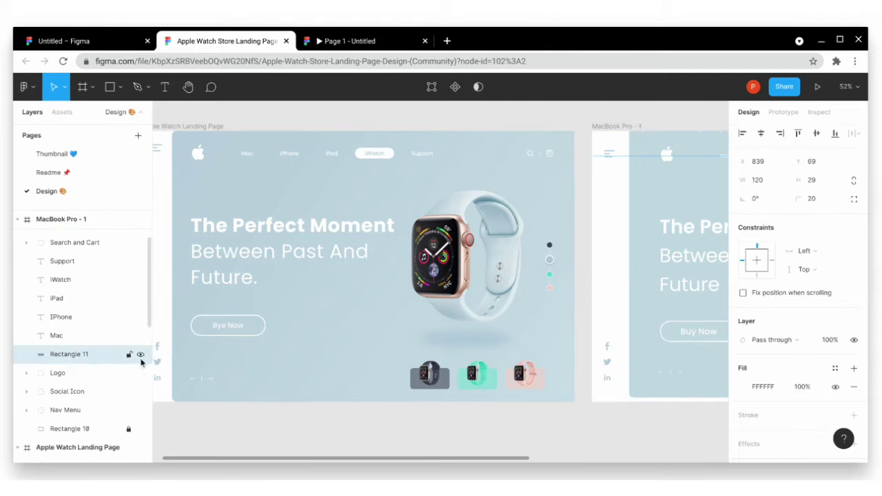
scroll(76, 393, down, 1)
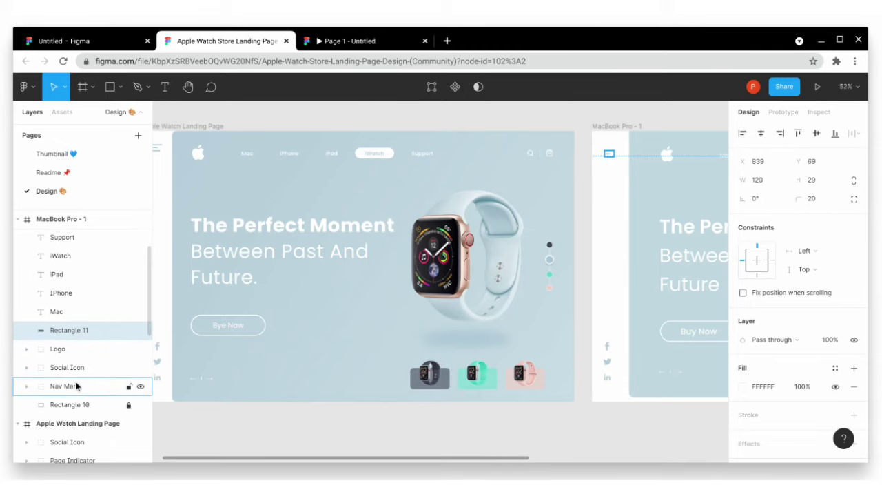
click(74, 404)
mouse_move(649, 350)
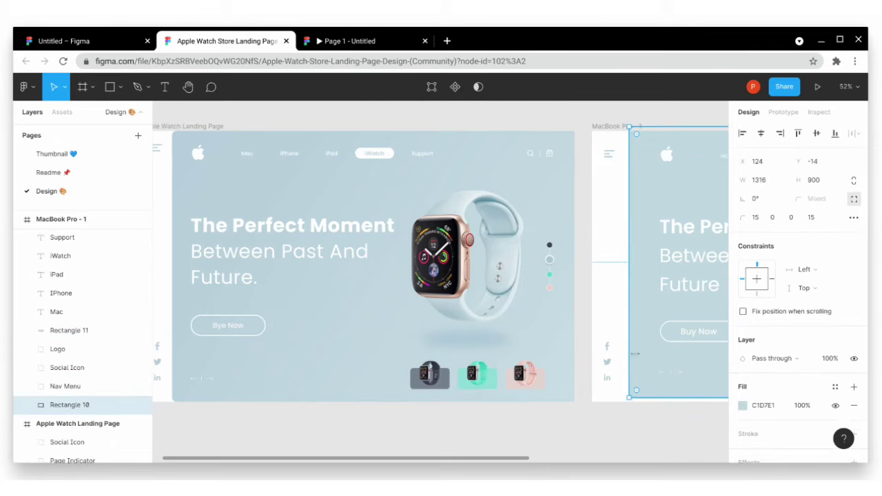
drag(648, 350, 648, 354)
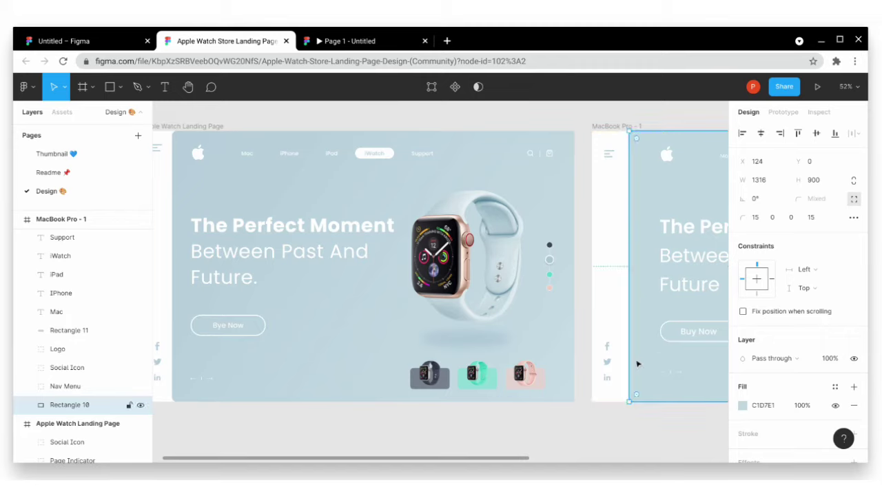
click(129, 406)
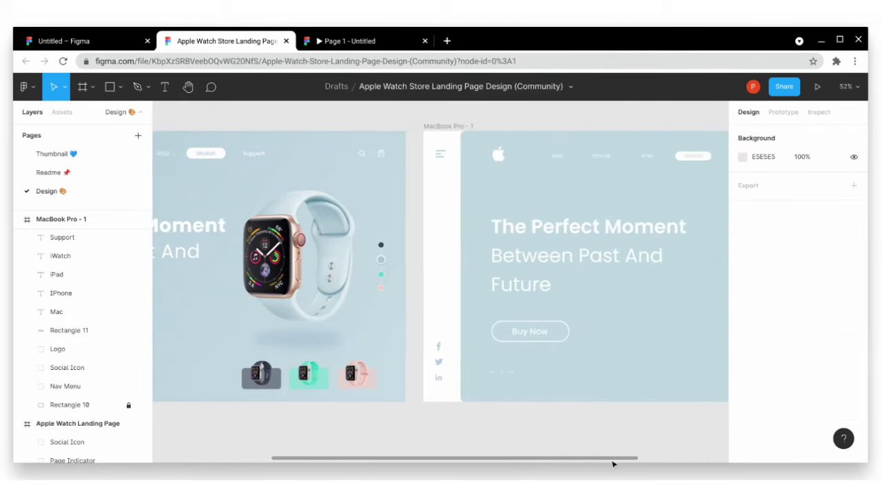
mouse_move(499, 464)
mouse_down()
mouse_move(630, 461)
mouse_move(563, 451)
mouse_up()
ctrl+scroll(570, 438, down, 3)
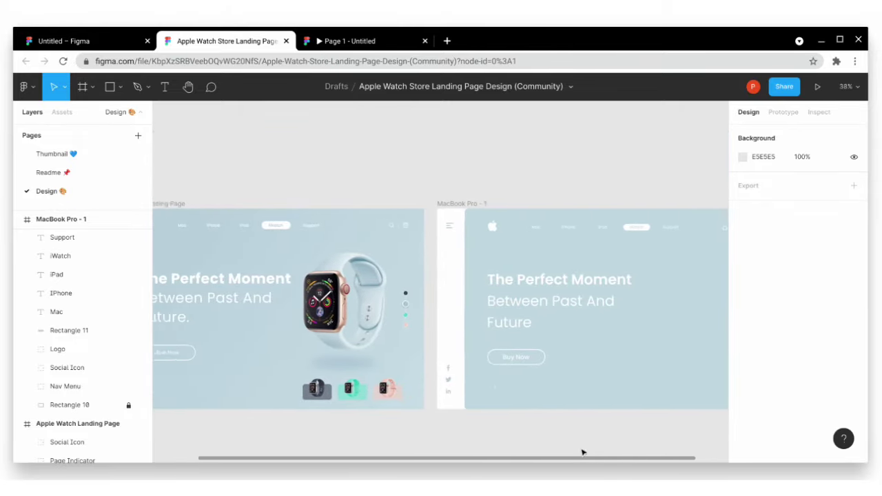
Copy the large watch group onto MacBook Pro - 1's right side at X 883, Y 190
click(366, 303)
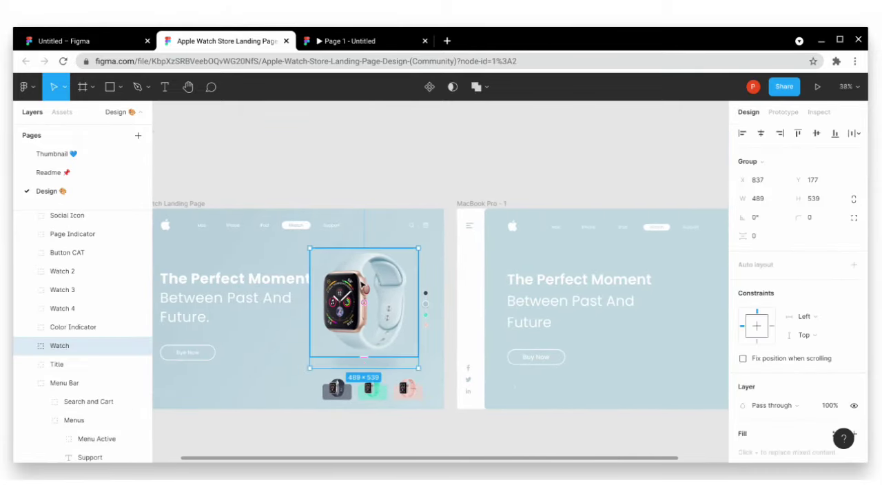
key(ctrl+d)
drag(353, 314, 724, 309)
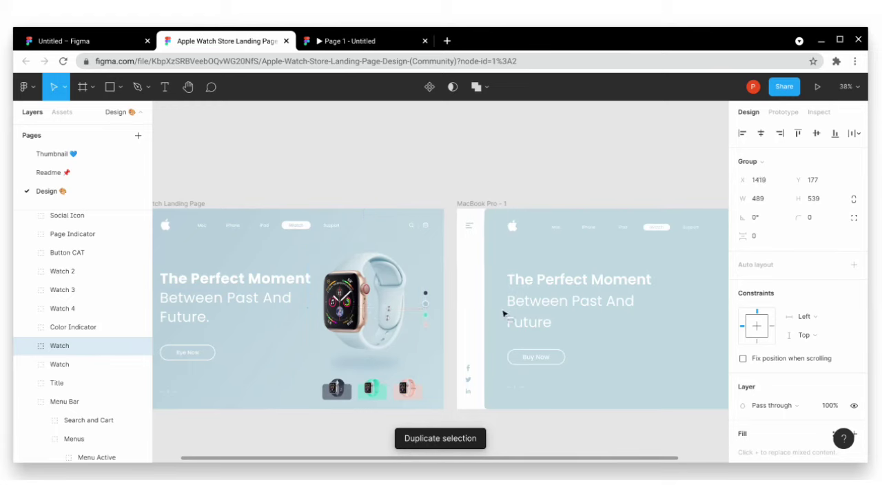
drag(587, 313, 562, 318)
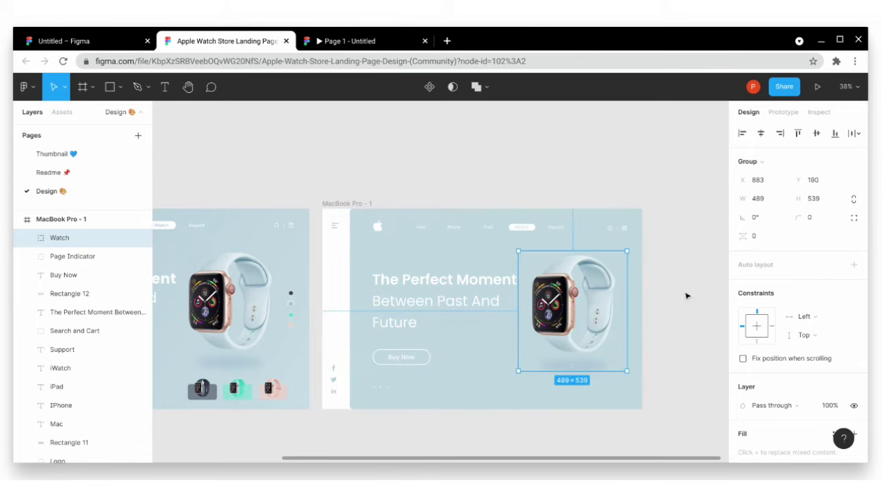
click(600, 361)
Copy the colour indicator dots and place them beside the watch
click(294, 306)
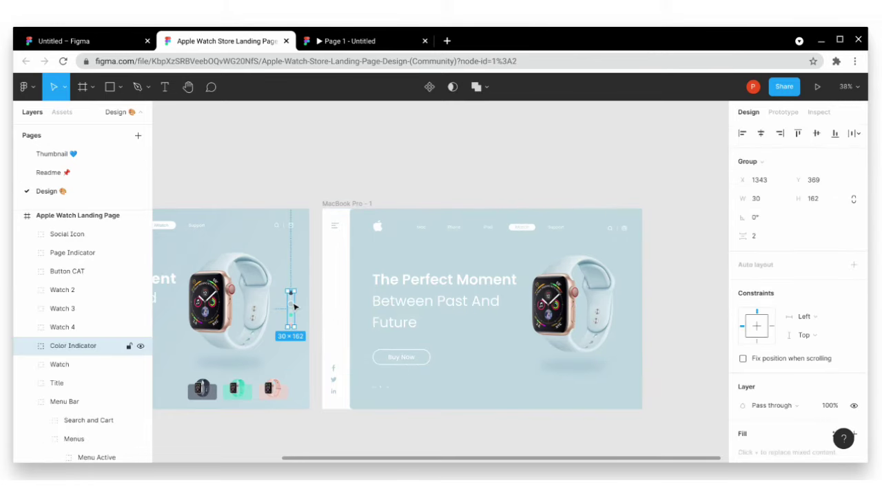
key(ctrl+d)
drag(292, 309, 625, 309)
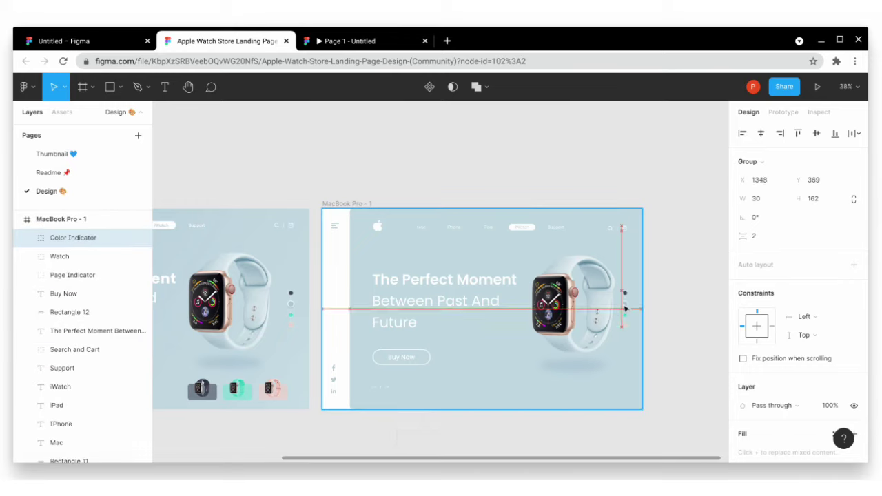
drag(625, 310, 627, 309)
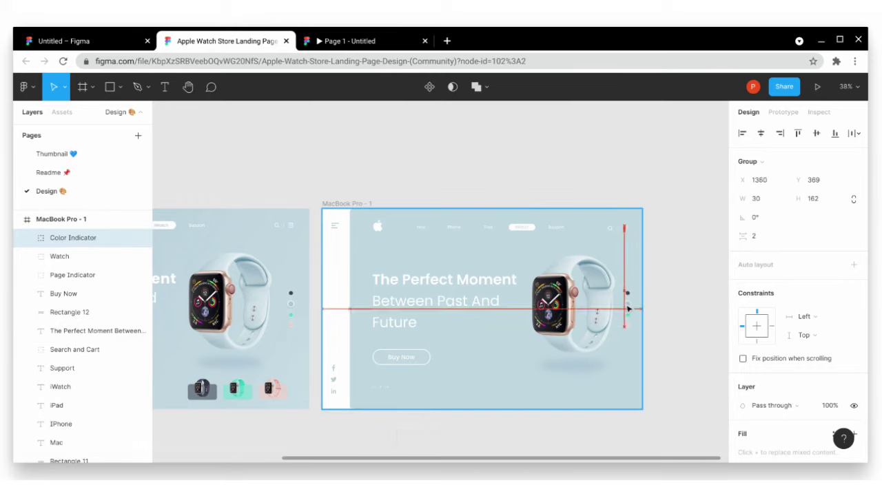
click(716, 271)
Place three Watch 5 thumbnails at Y 756 under the watch, tidied to 48 spacing
click(231, 402)
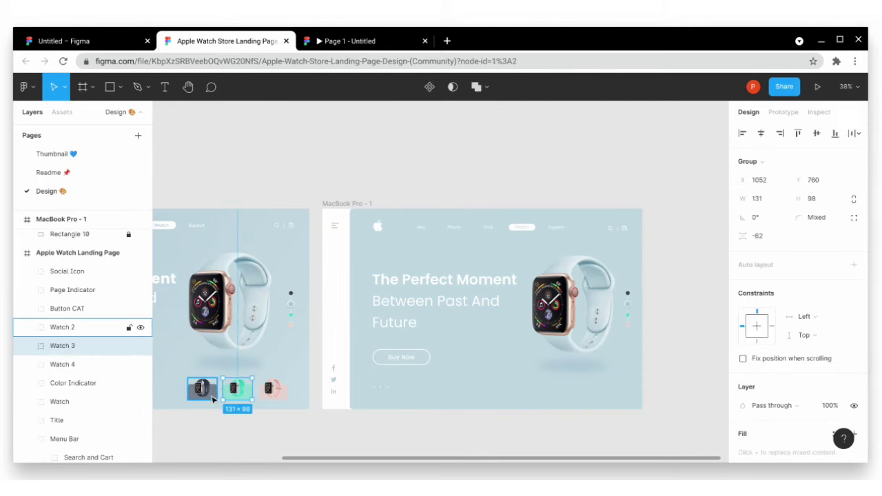
mouse_move(231, 402)
mouse_down()
mouse_move(202, 390)
mouse_move(628, 391)
mouse_up()
key(ctrl+d)
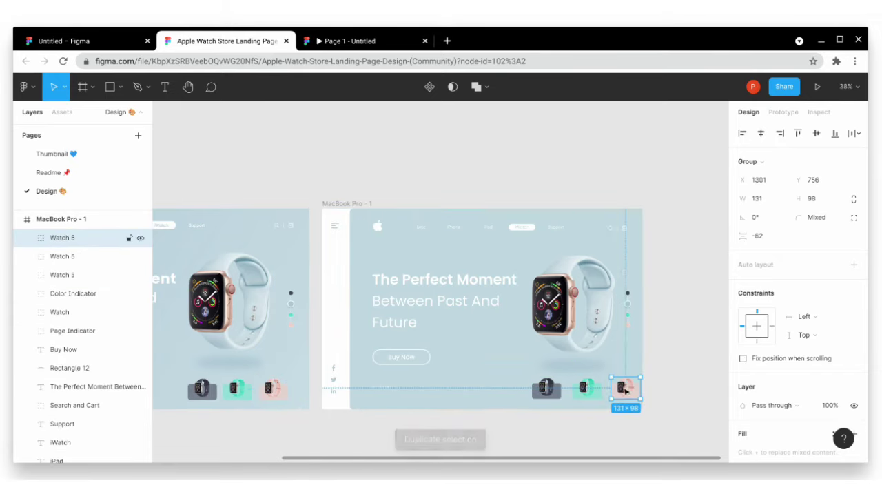
click(554, 368)
mouse_move(513, 387)
mouse_down()
mouse_move(640, 402)
mouse_move(595, 392)
mouse_up()
click(630, 390)
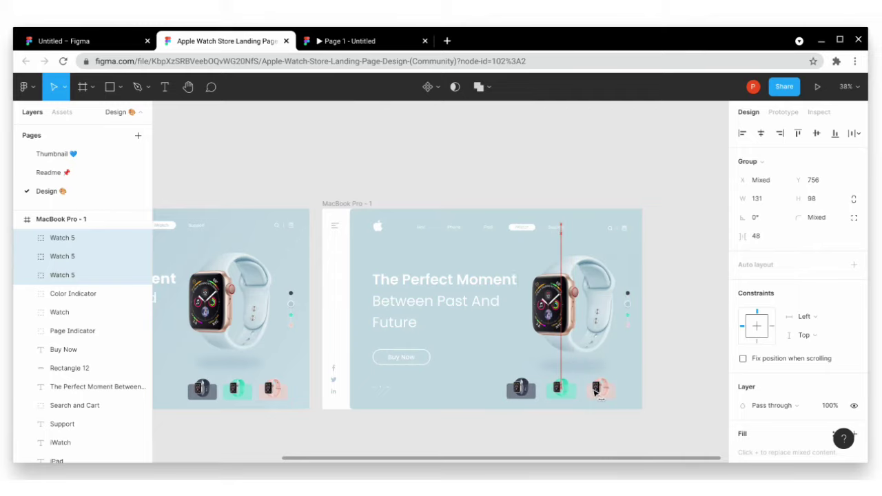
click(680, 361)
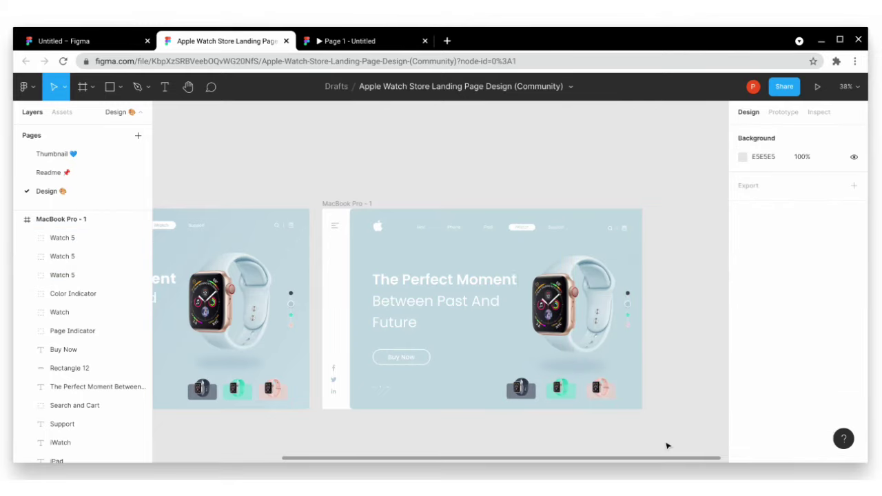
drag(661, 458, 563, 459)
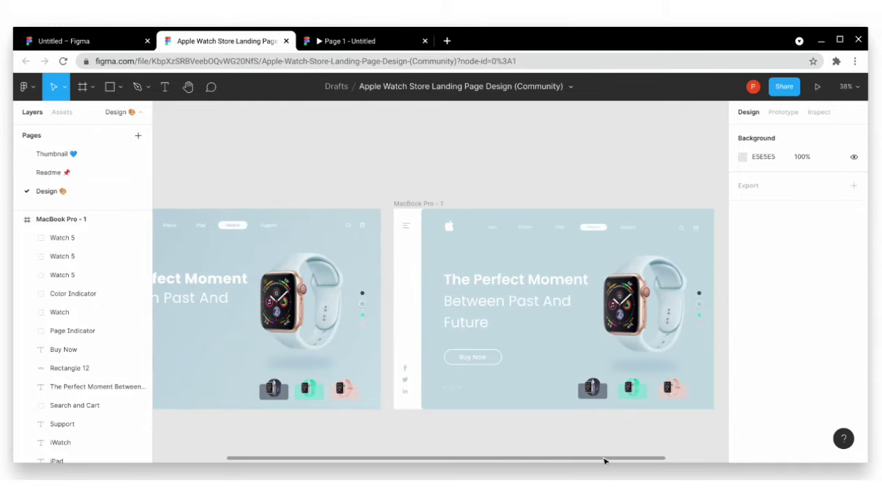
drag(563, 459, 606, 459)
click(608, 230)
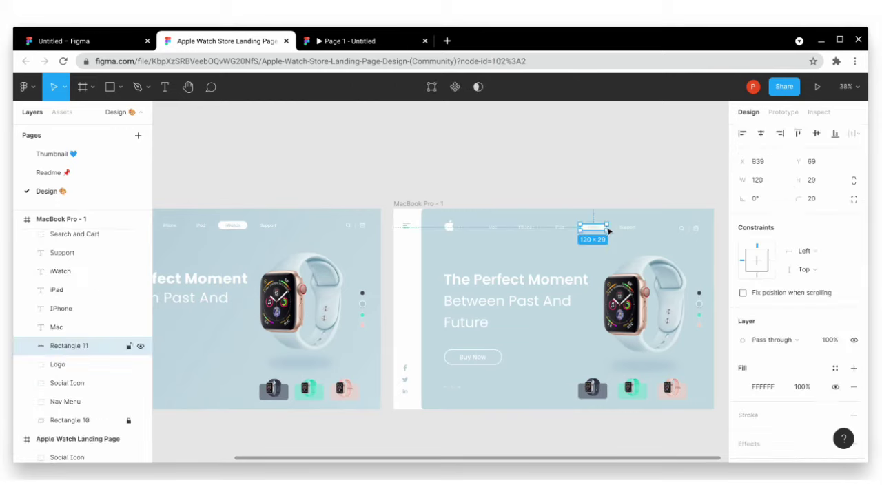
Set the nav highlight Rectangle 11 height to 32 and nudge it up to Y 68
click(820, 186)
key(Return)
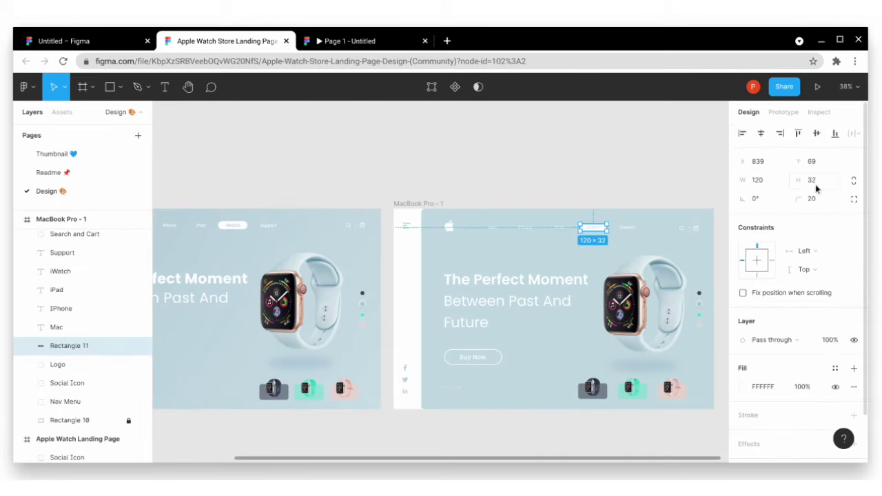
key(Up)
key(Escape)
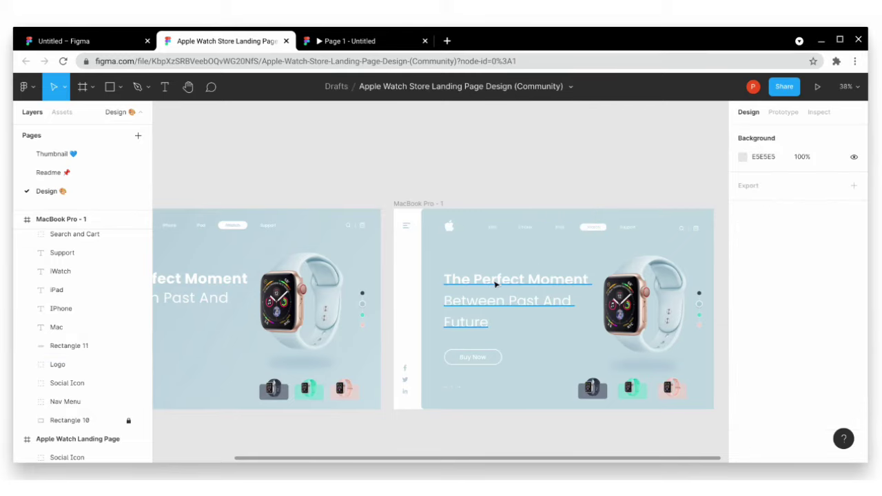
Pan across MacBook Pro - 1 and review its layers and the large Watch group
drag(589, 458, 427, 458)
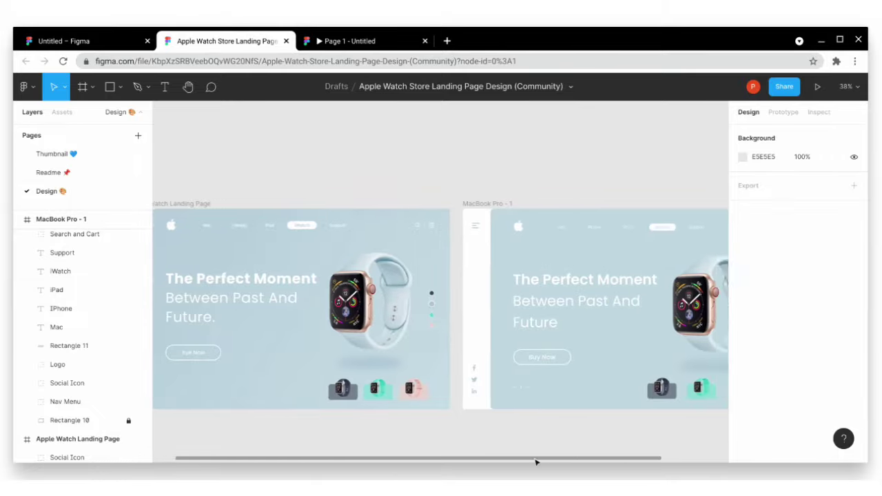
mouse_move(428, 458)
mouse_down()
mouse_move(722, 458)
mouse_move(718, 440)
mouse_up()
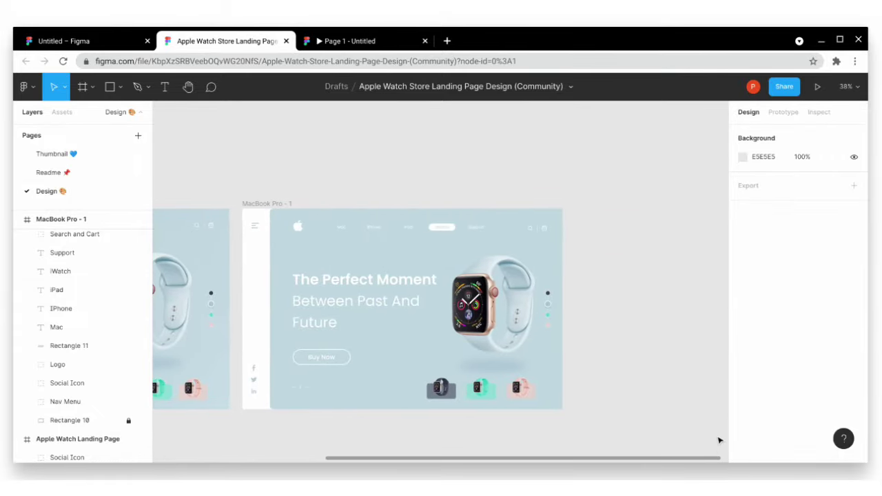
drag(616, 411, 256, 181)
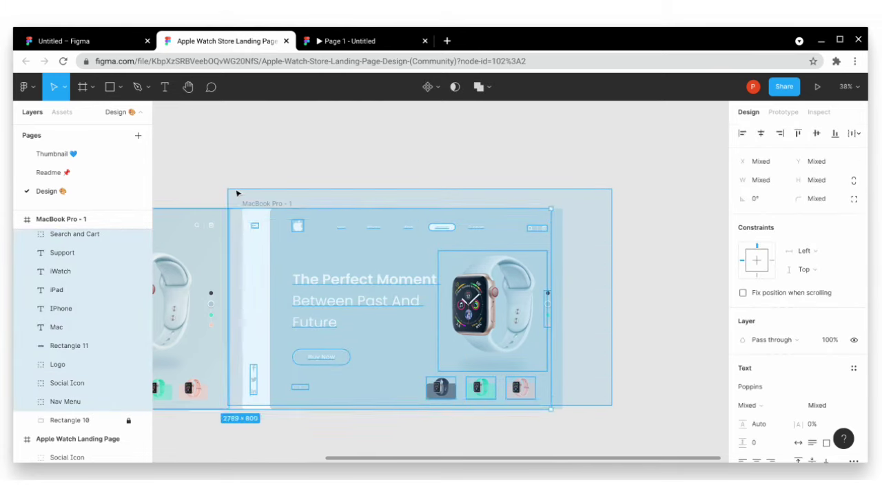
click(268, 175)
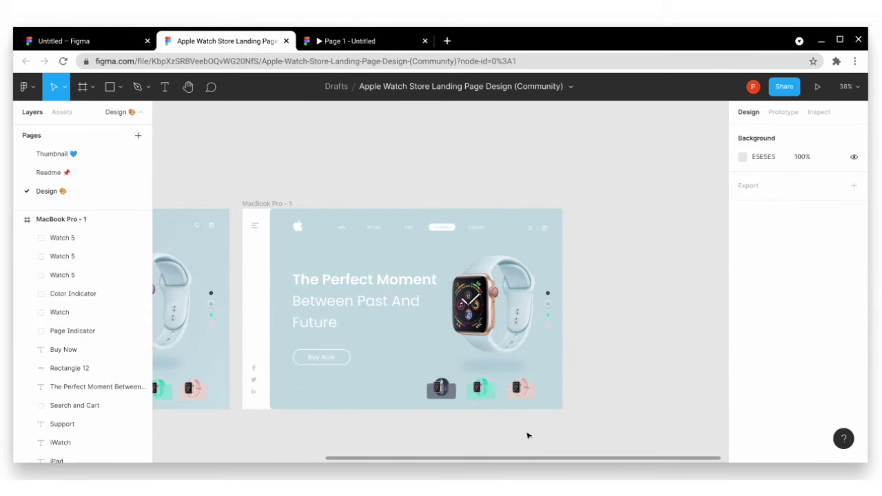
scroll(488, 433, up, 5)
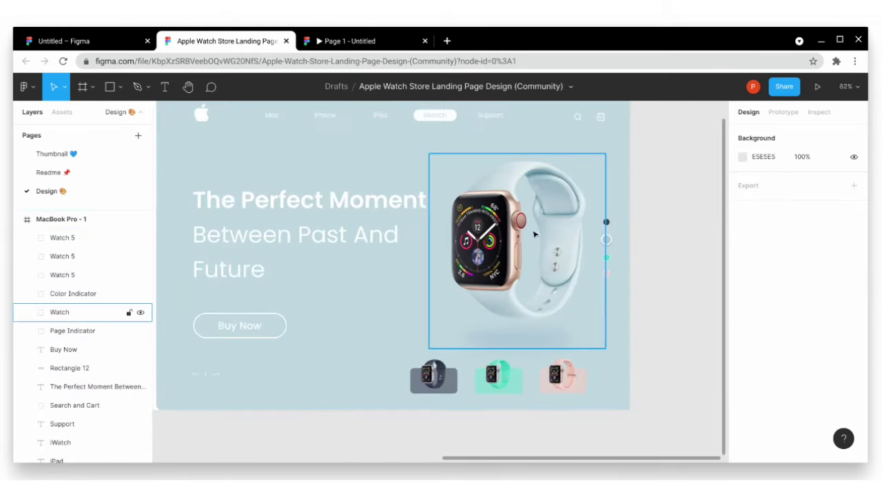
scroll(585, 379, down, 3)
scroll(585, 378, down, 3)
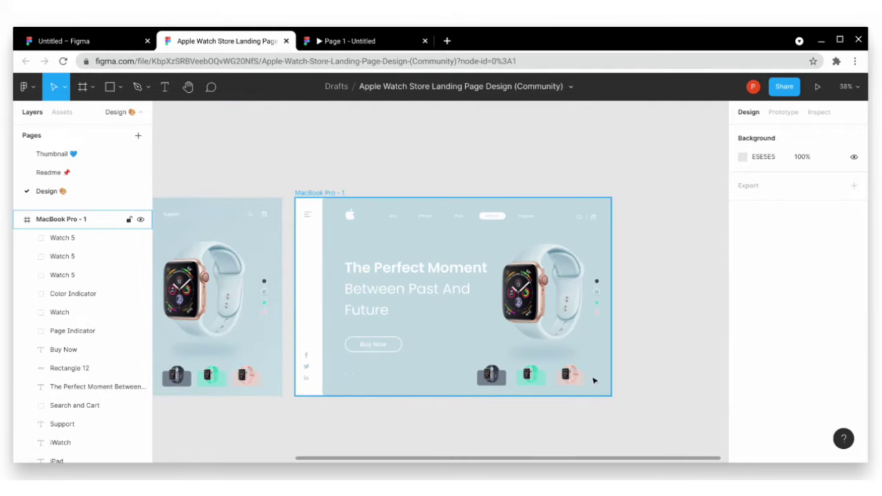
click(543, 312)
click(697, 309)
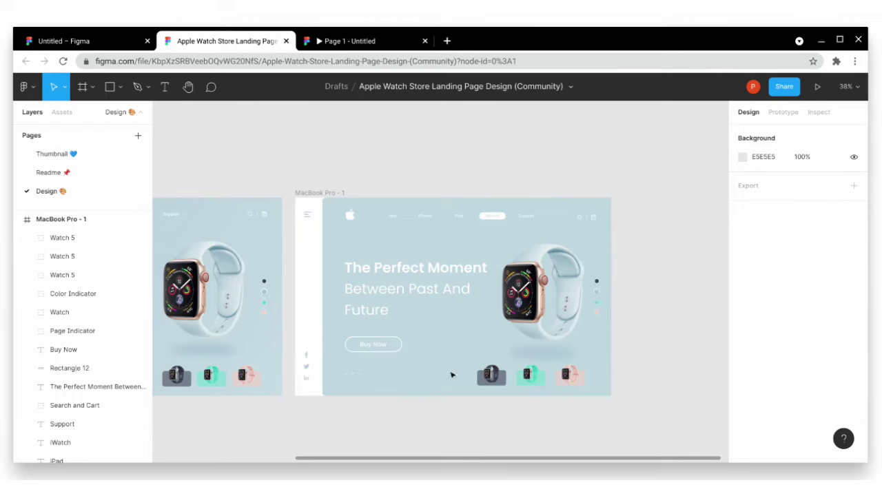
Ungroup the Color Indicator into separate ellipses and check the individual dots
click(598, 295)
right_click(597, 293)
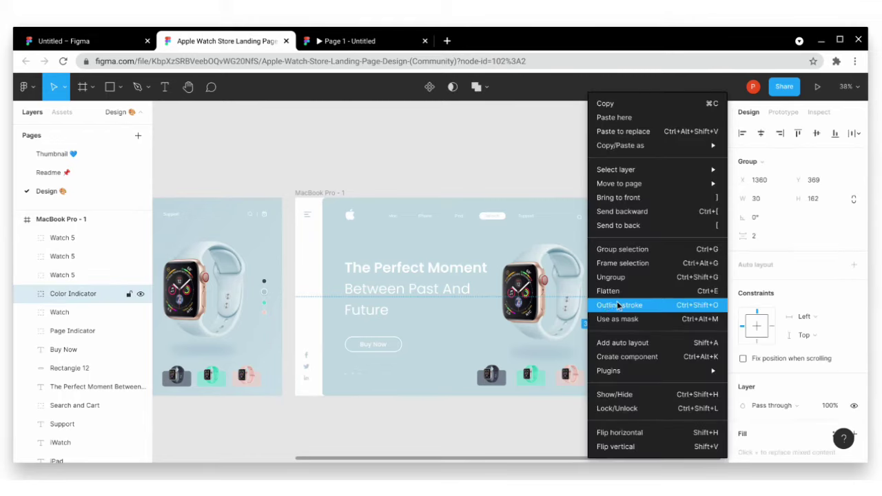
click(619, 278)
click(650, 275)
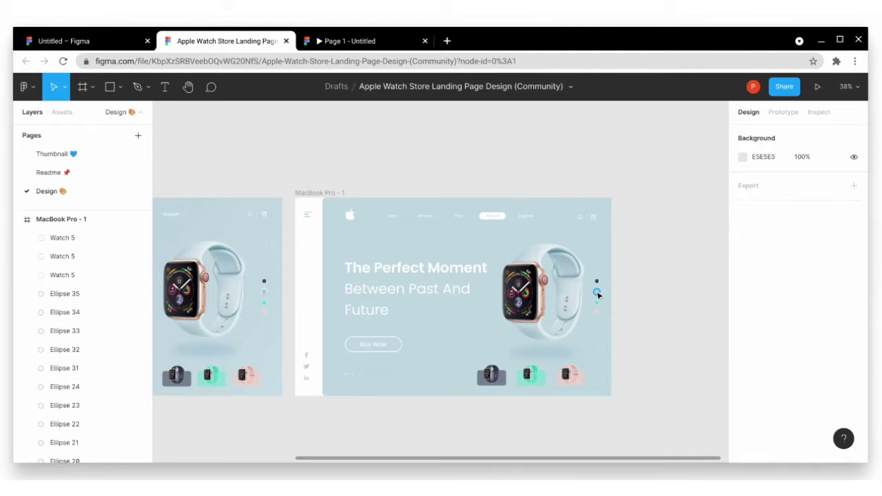
click(596, 292)
click(656, 295)
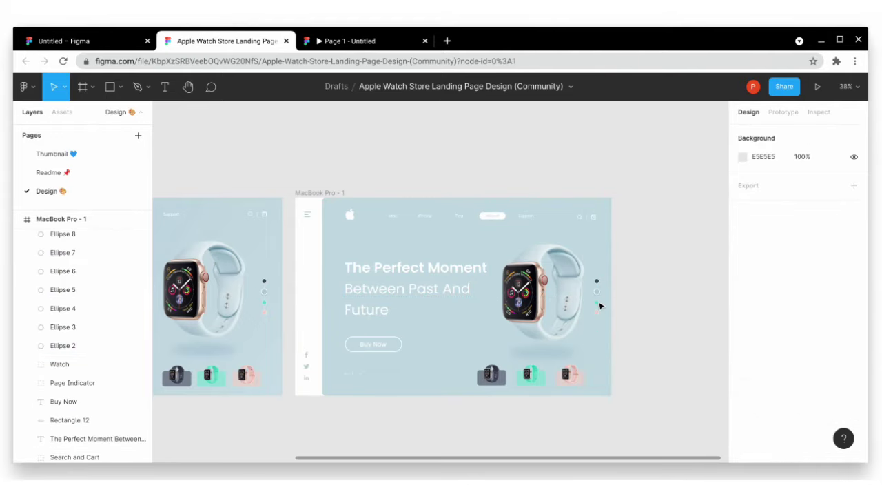
click(598, 307)
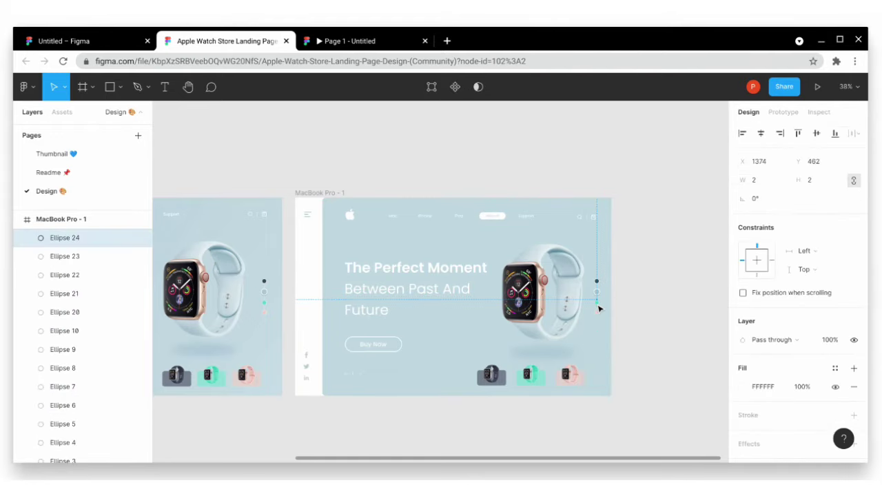
click(642, 299)
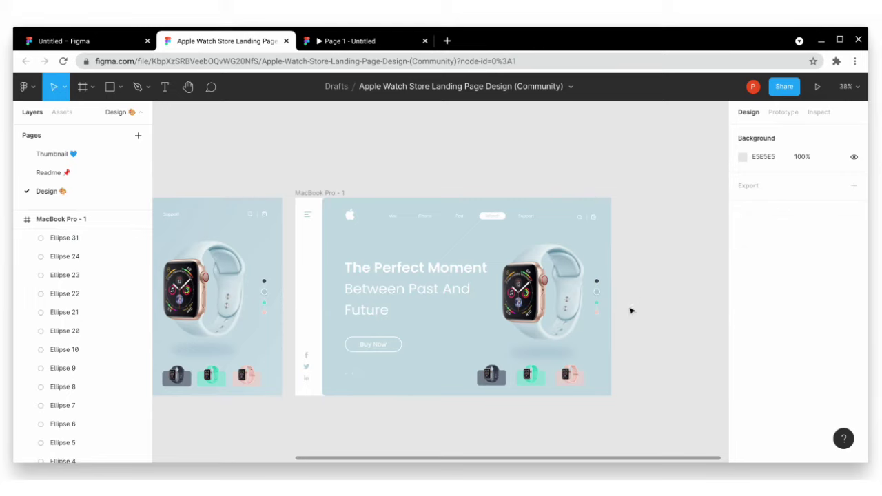
Duplicate the MacBook Pro - 1 frame as MacBook Pro - 2
click(322, 196)
key(ctrl+d)
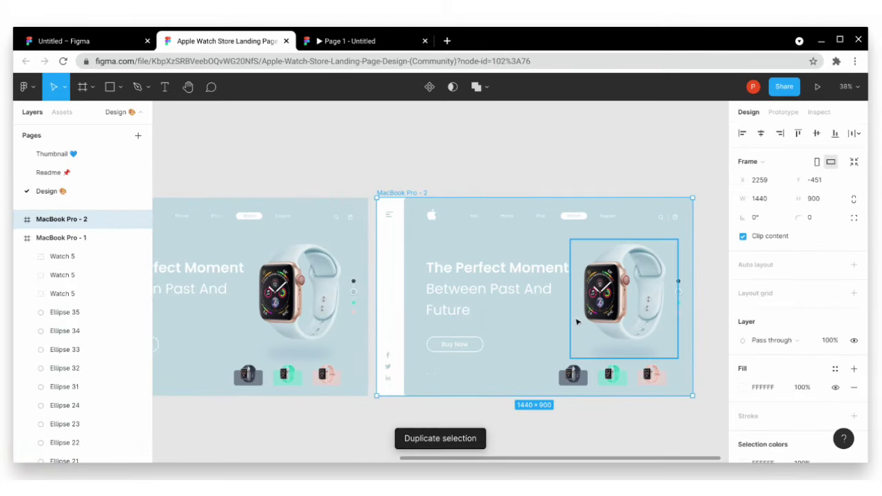
key(Escape)
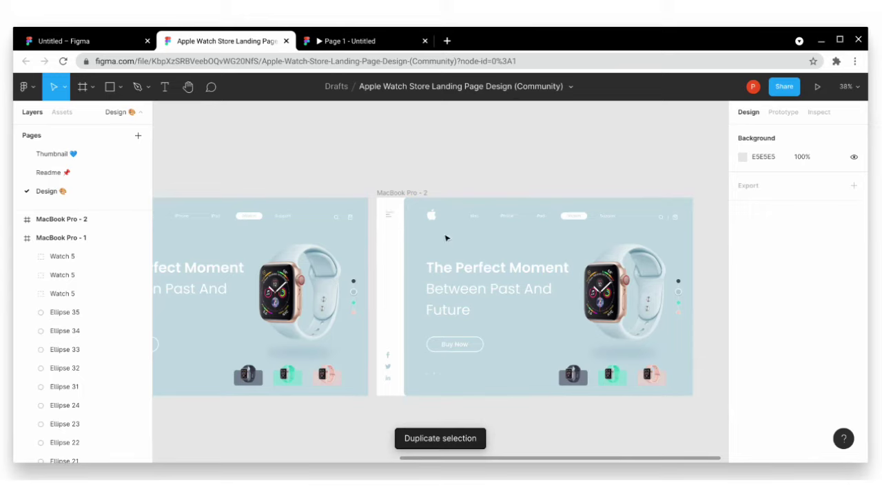
click(577, 380)
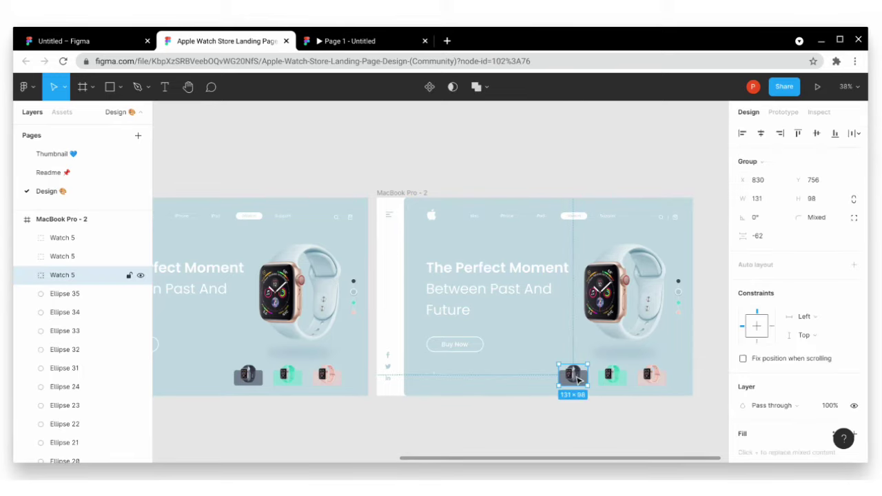
click(631, 304)
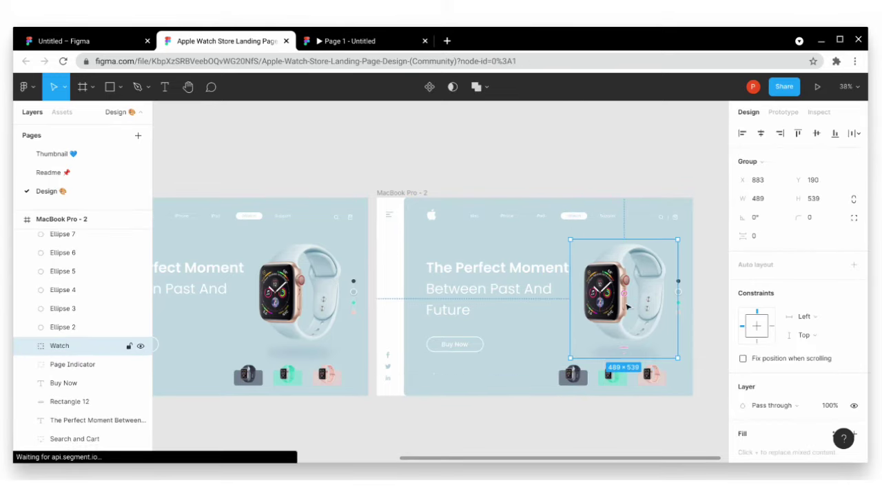
Try deleting the large watch and copying a thumbnail, then undo to restore the watch
key(Delete)
double_click(577, 375)
key(ctrl+d)
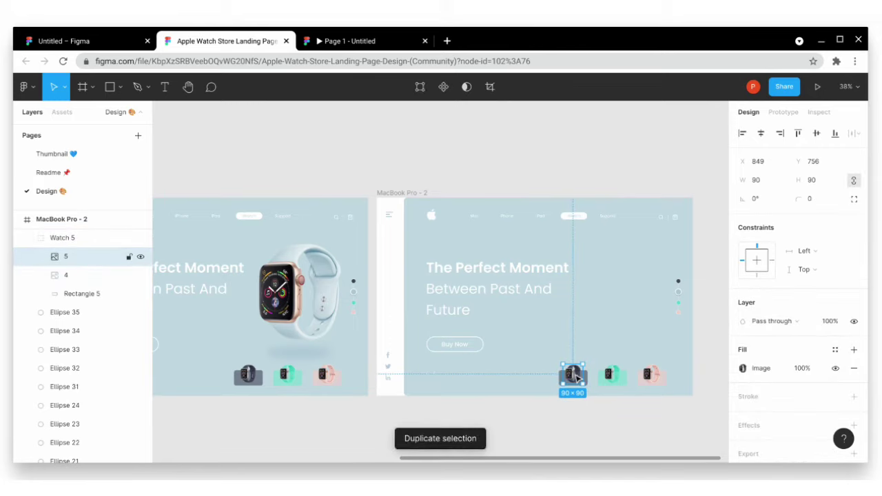
drag(577, 376, 624, 300)
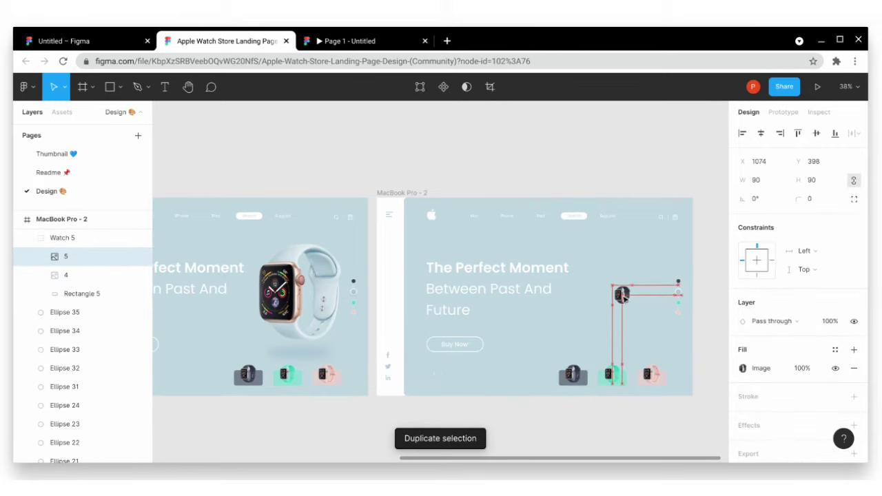
key(ctrl+z)
key(ctrl+z)
key(ctrl+z)
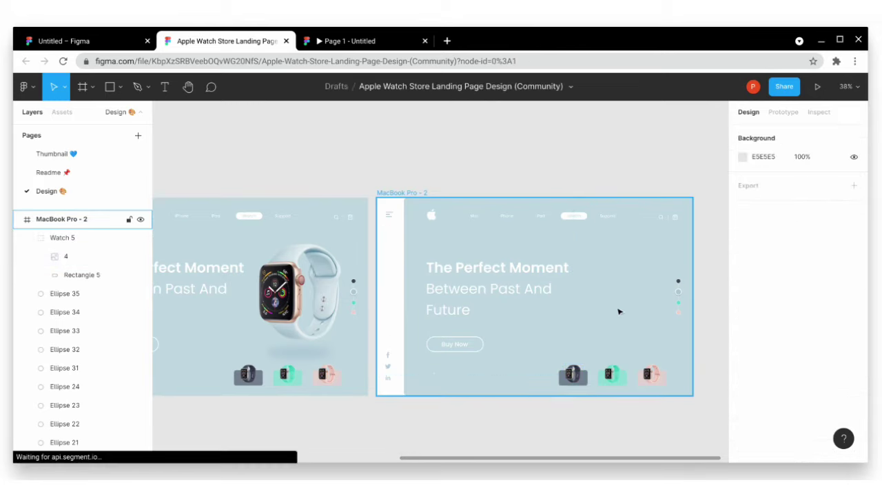
key(ctrl+z)
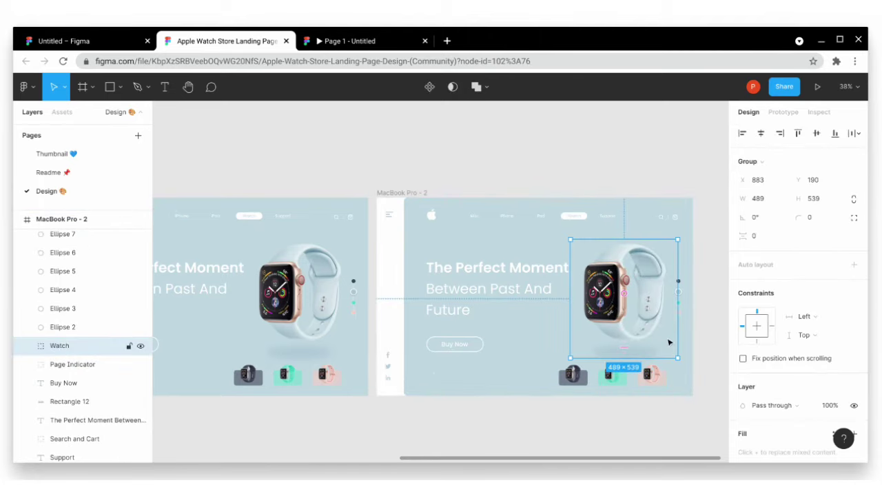
Experiment with shrinking and moving the watch and a duplicate image, undoing each change
drag(679, 358, 589, 258)
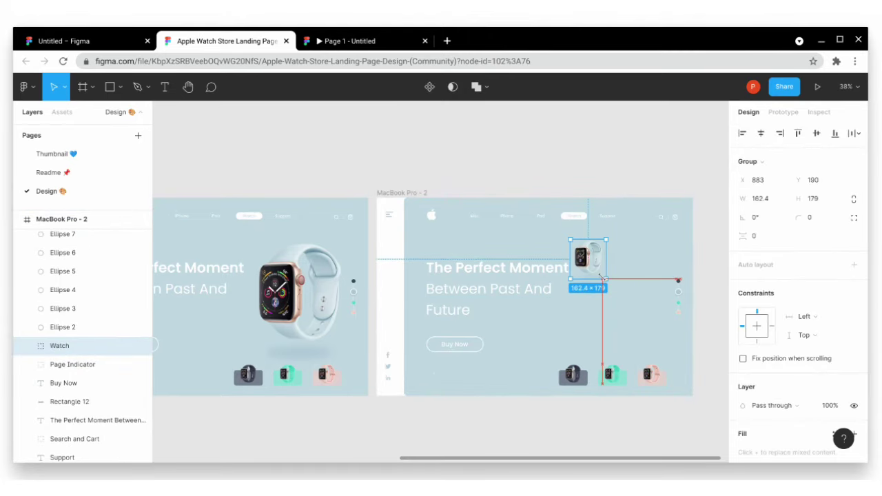
drag(592, 257, 549, 387)
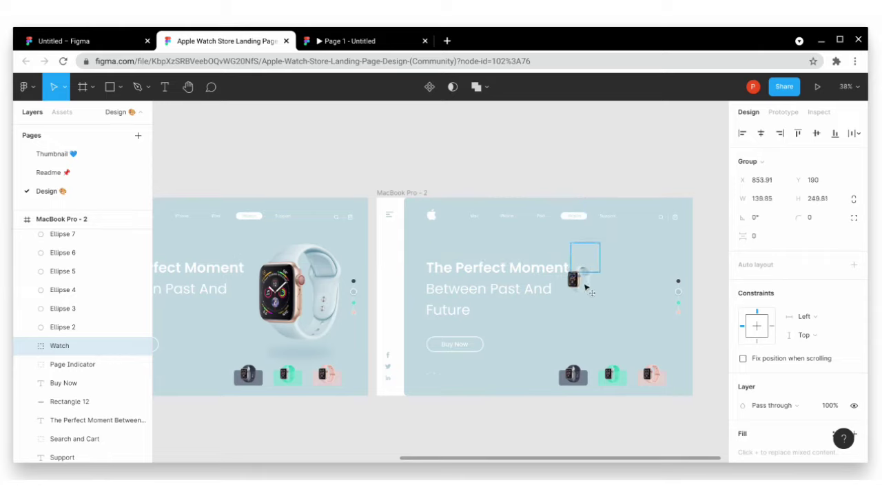
key(ctrl+z)
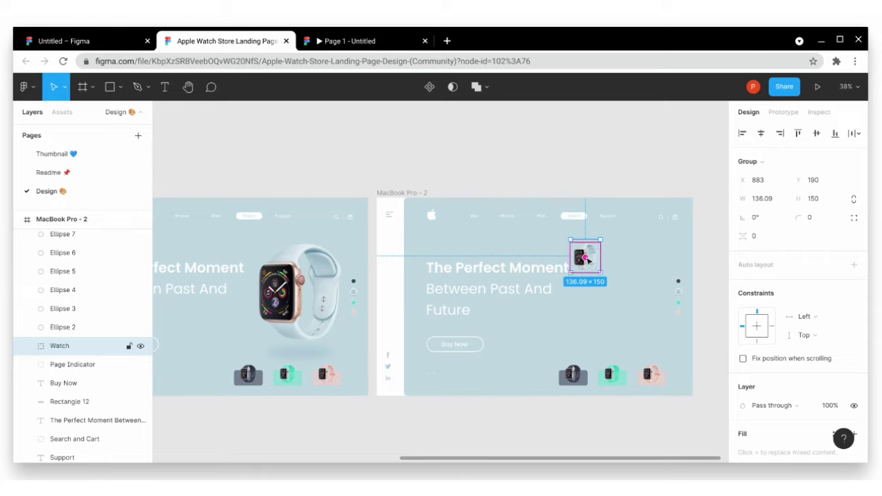
key(ctrl+z)
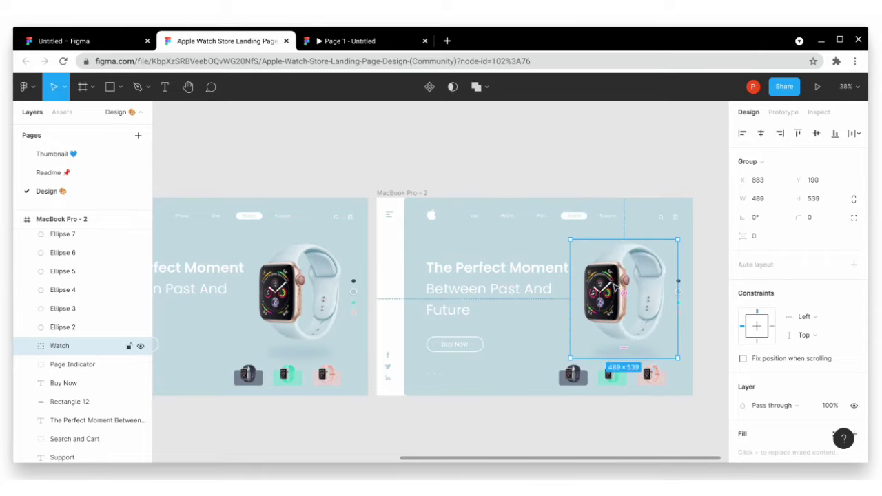
double_click(618, 291)
key(ctrl+d)
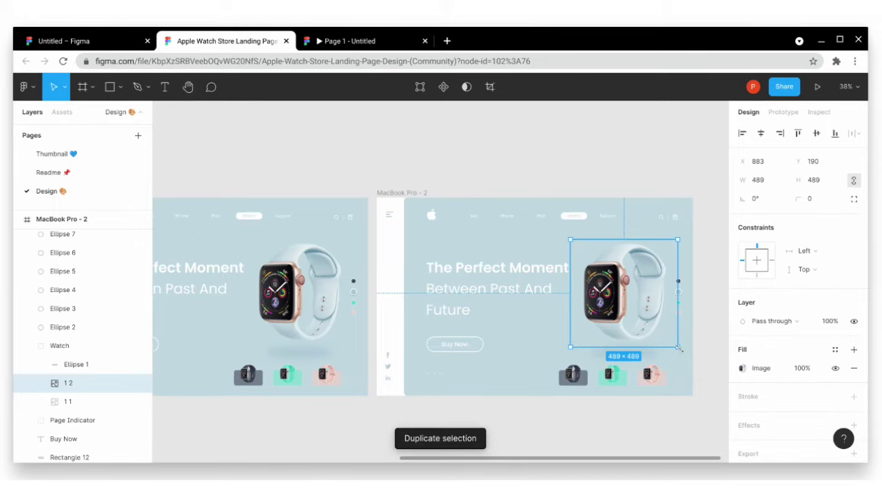
drag(674, 343, 609, 279)
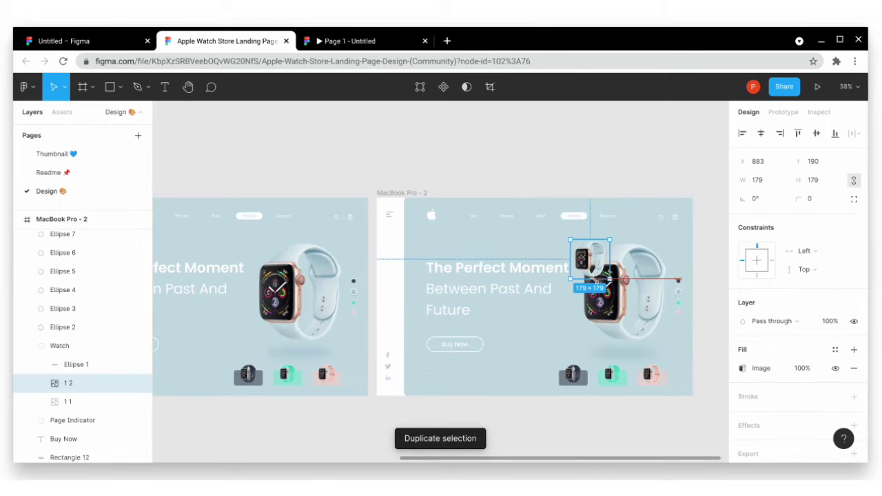
key(ctrl+z)
Inspect the watch image's fill adjustment settings
double_click(629, 309)
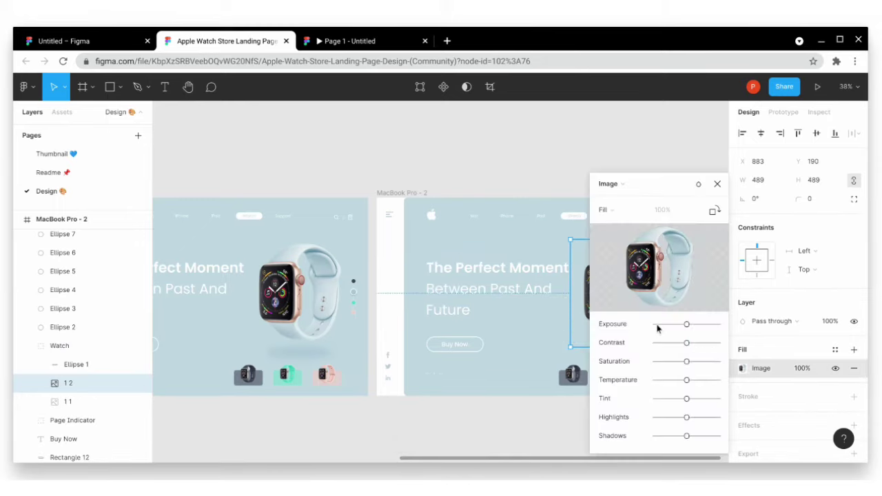
click(716, 183)
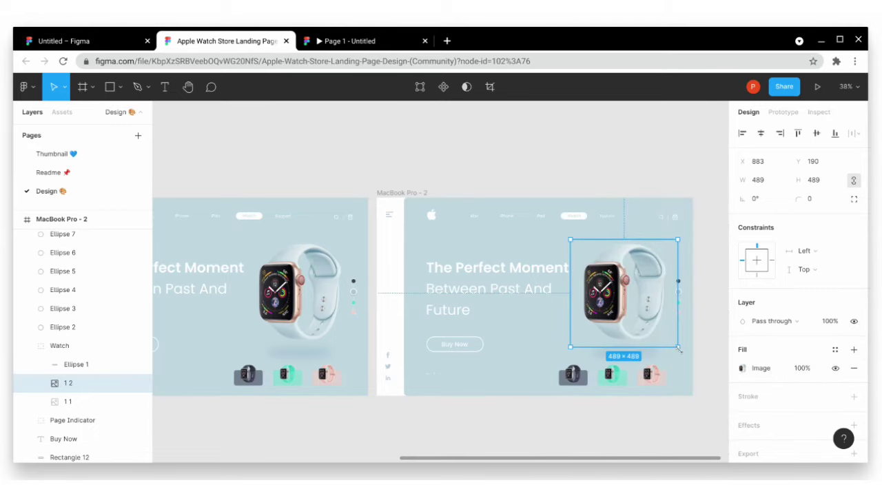
double_click(663, 336)
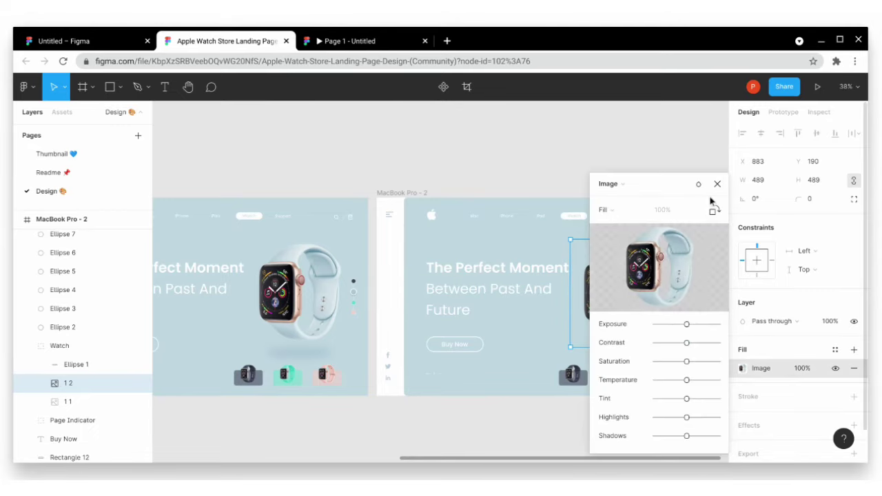
click(716, 182)
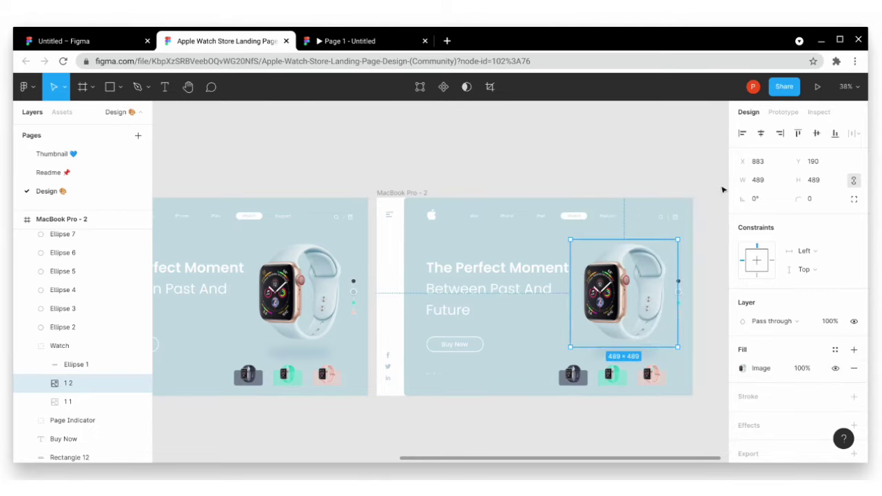
double_click(644, 319)
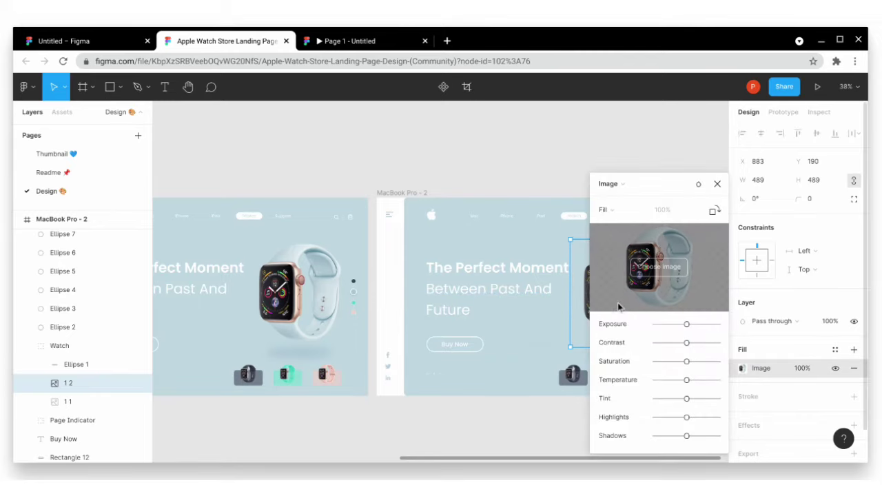
click(717, 183)
Delete the duplicate watch image 1 2 and shrink the light watch to 244×244
drag(640, 295, 571, 296)
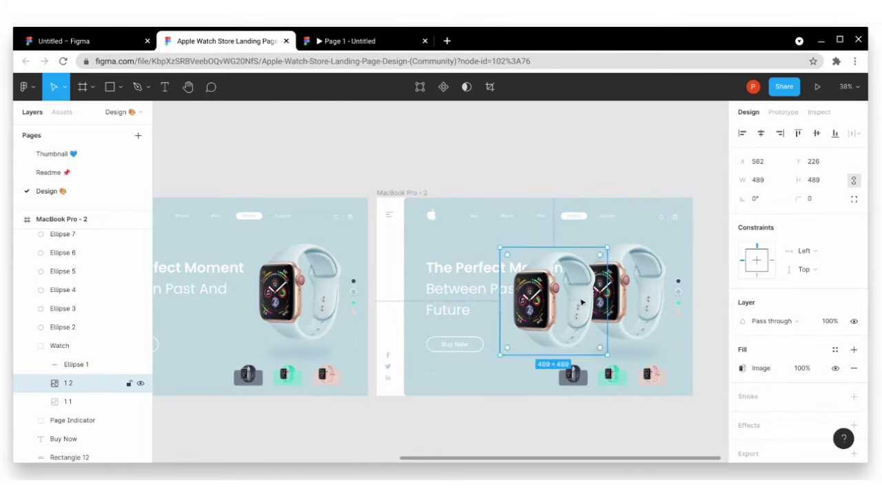
key(Delete)
click(637, 308)
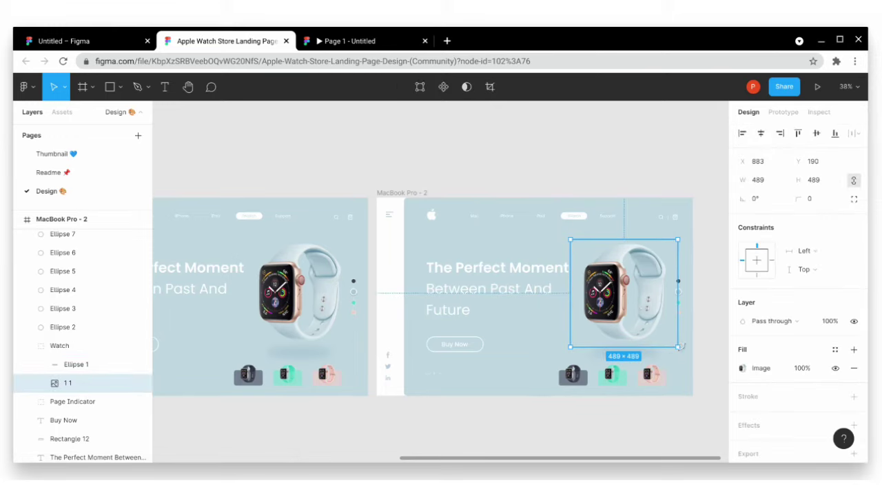
mouse_move(678, 346)
mouse_down()
mouse_move(622, 281)
mouse_move(513, 376)
mouse_up()
click(573, 375)
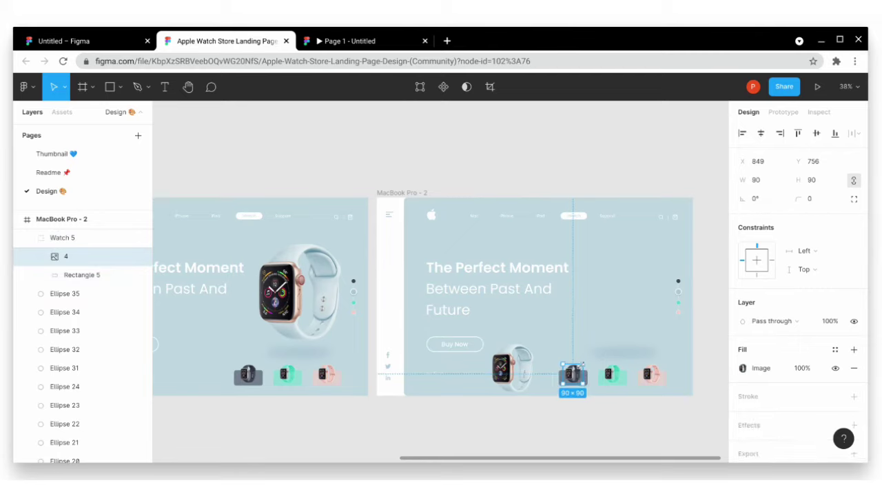
Enlarge the dark watch thumbnail to 438×438 and move it up into the hero spot
drag(580, 365, 674, 272)
mouse_move(611, 336)
mouse_down()
mouse_move(629, 296)
mouse_move(615, 298)
mouse_up()
click(308, 314)
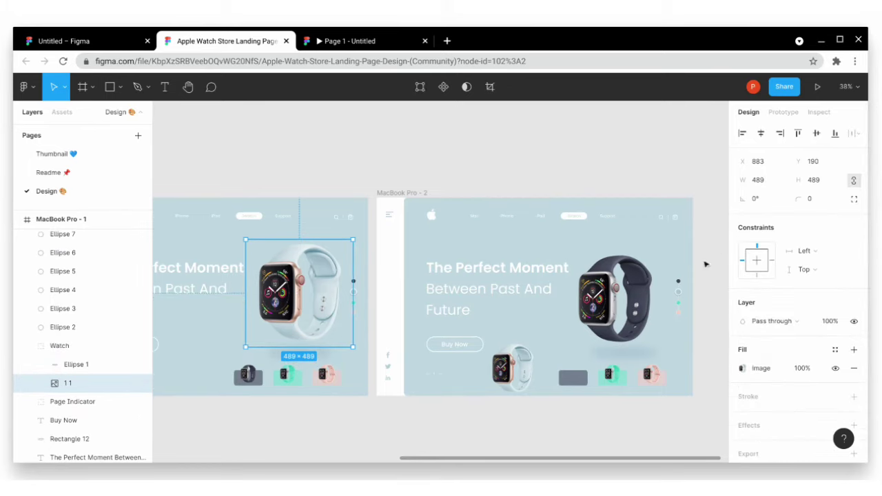
click(613, 296)
Position the dark watch at X 883, Y 190 and set its width to 489
click(764, 164)
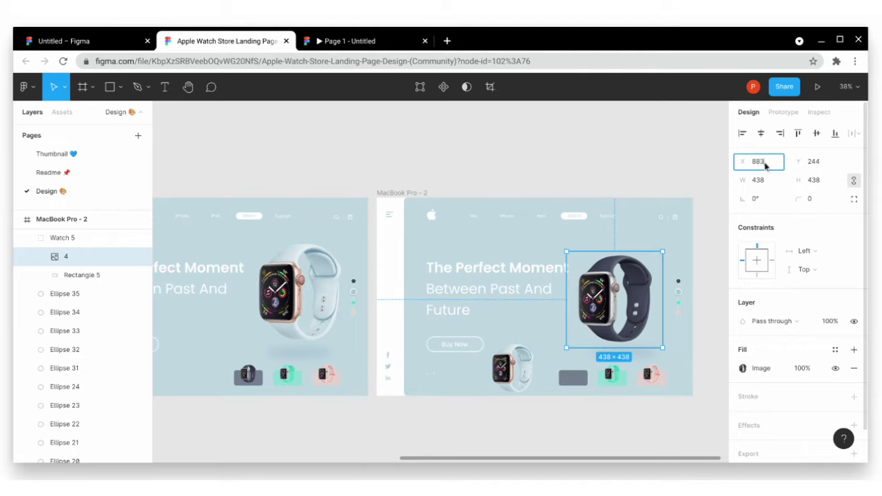
key(Return)
click(818, 166)
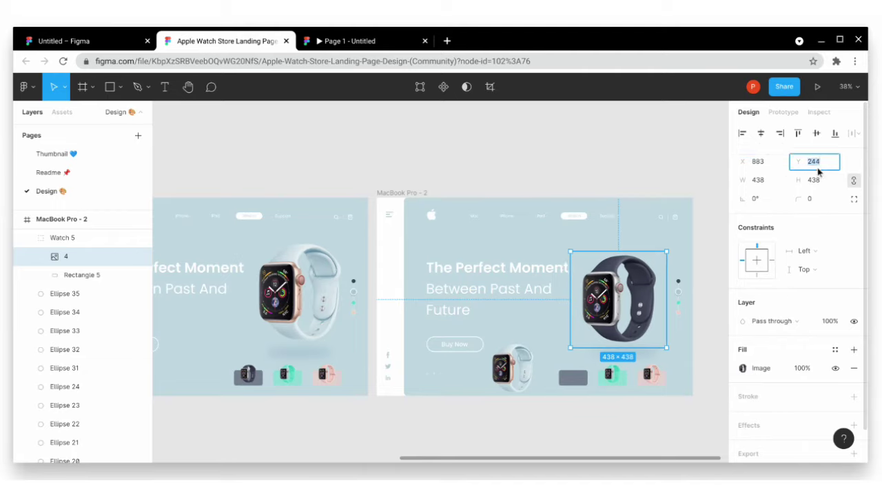
text(4)
key(Return)
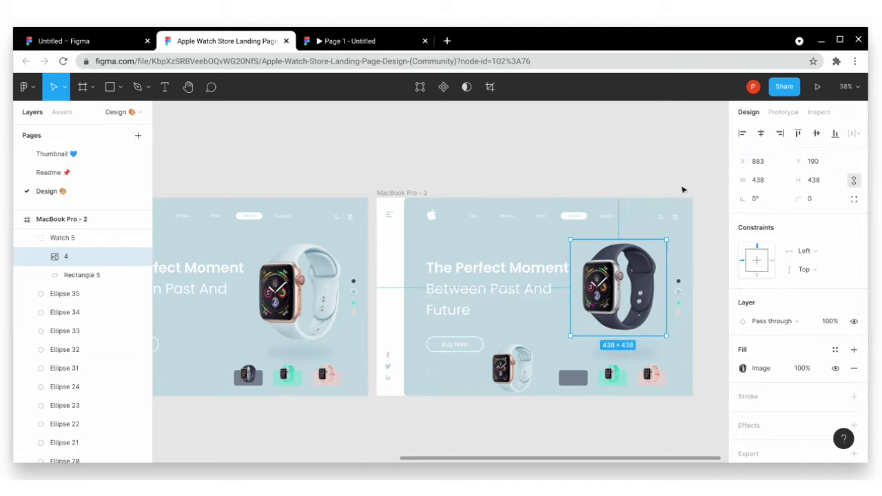
click(642, 166)
double_click(320, 316)
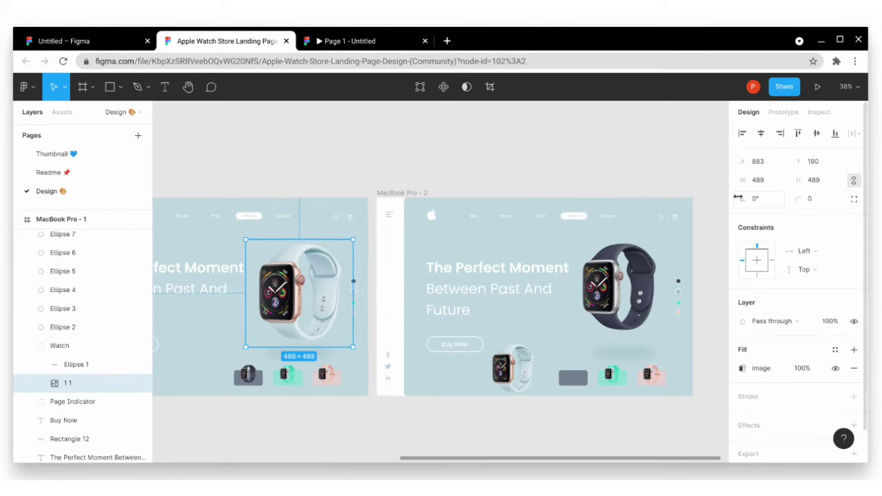
double_click(632, 290)
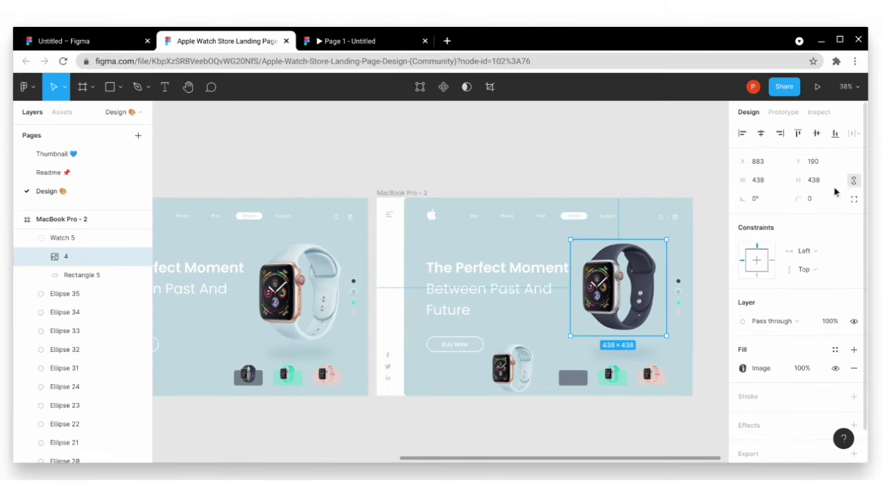
click(757, 182)
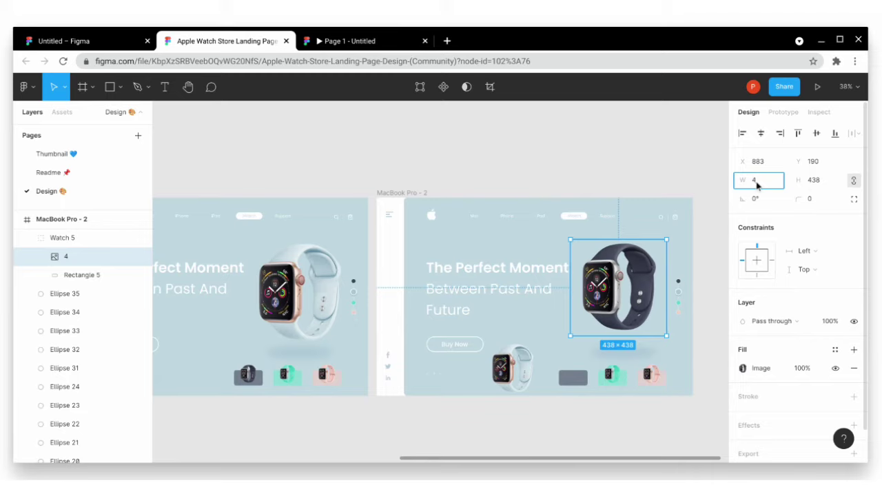
key(Return)
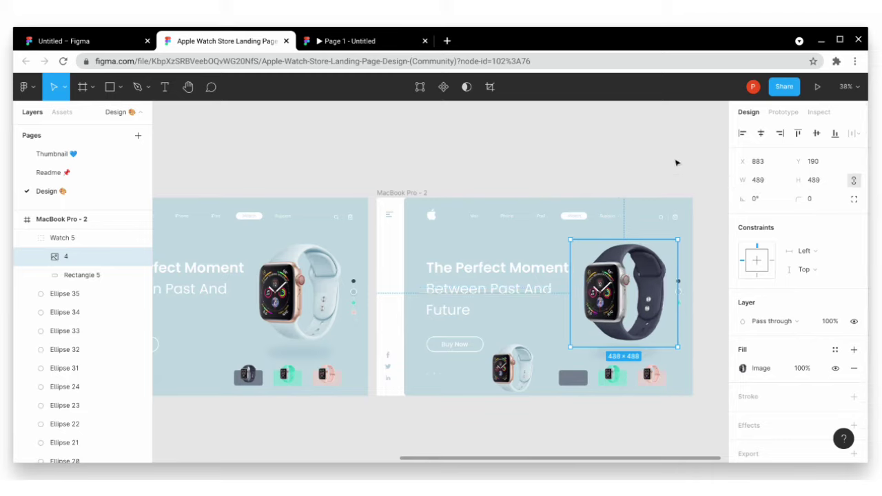
click(562, 130)
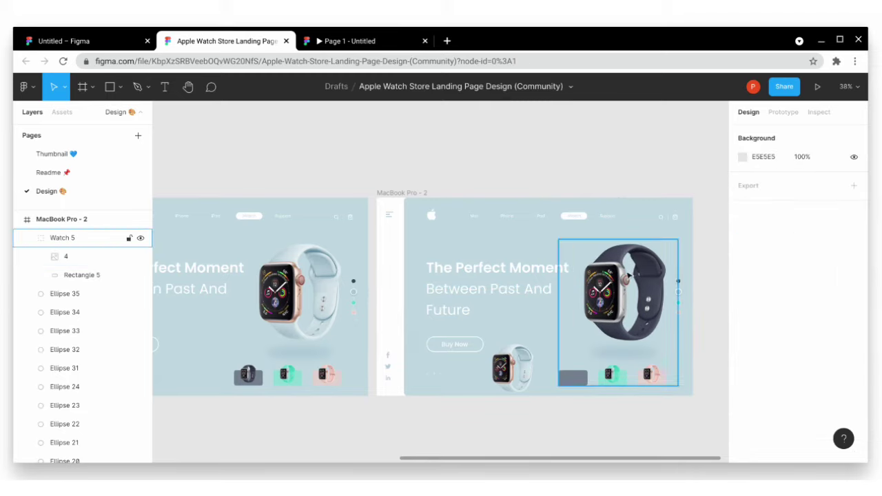
Shrink the light watch image 1 1 to a 90×90 thumbnail
click(522, 379)
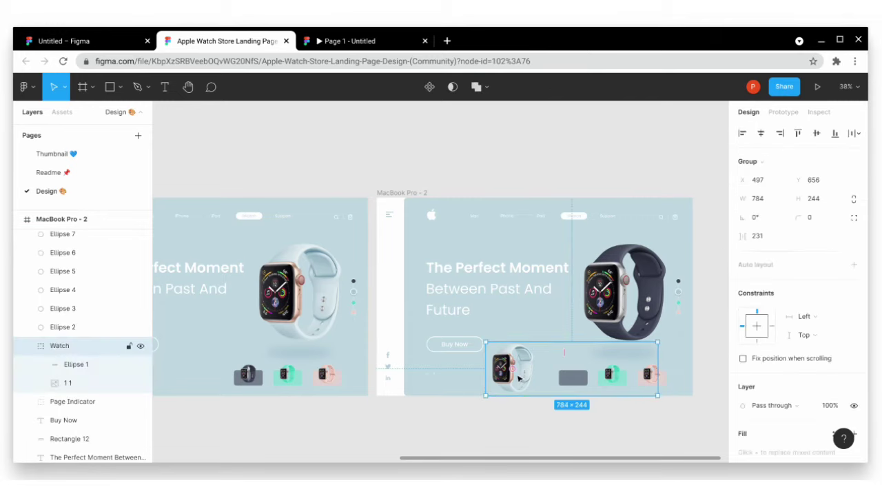
double_click(521, 378)
double_click(248, 375)
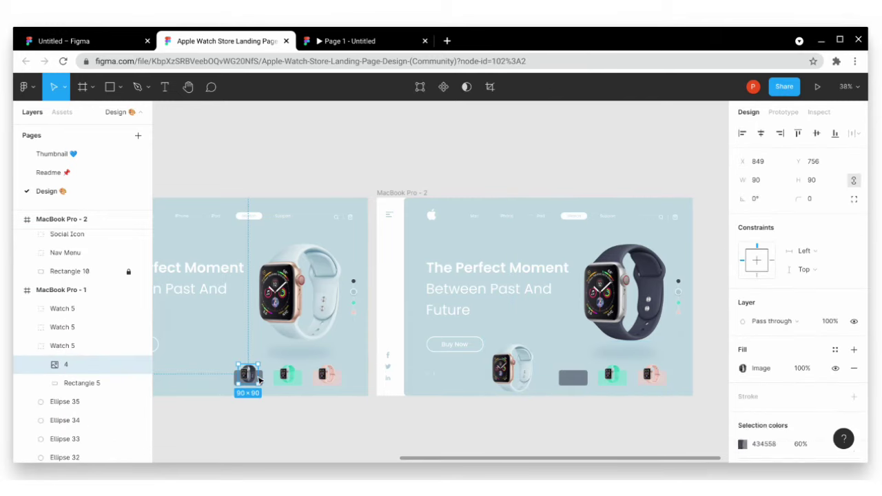
click(522, 386)
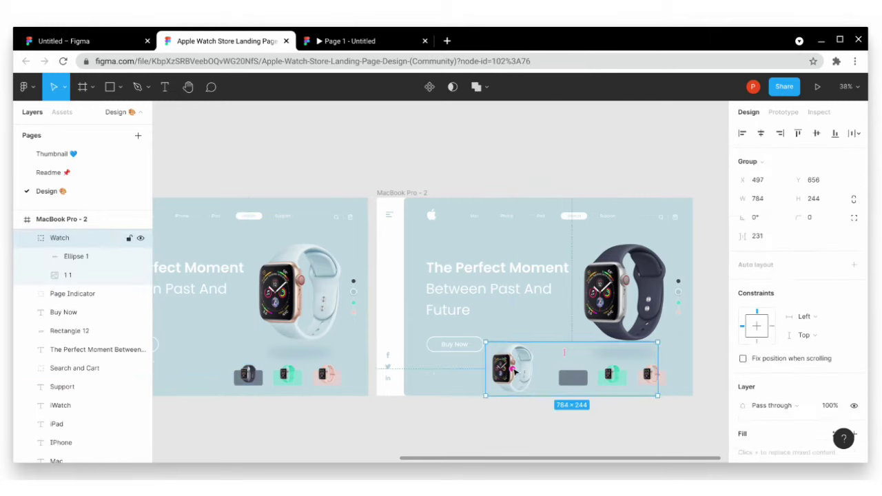
double_click(522, 386)
click(767, 180)
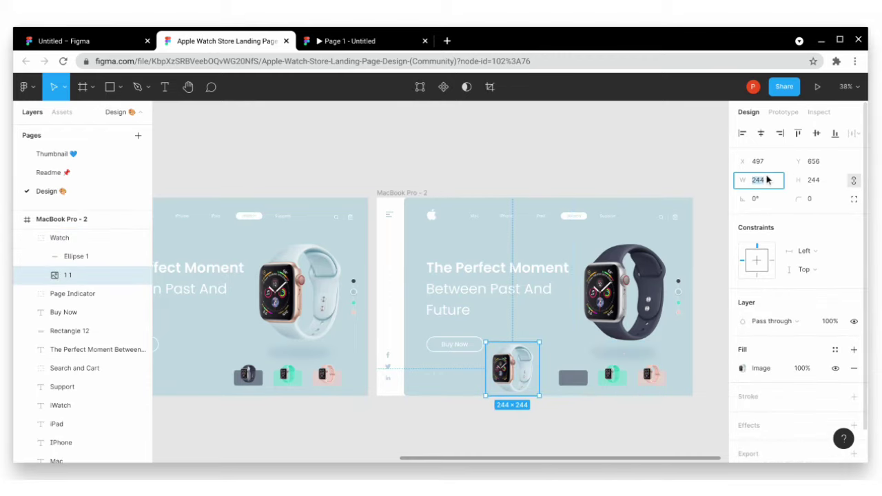
key(Return)
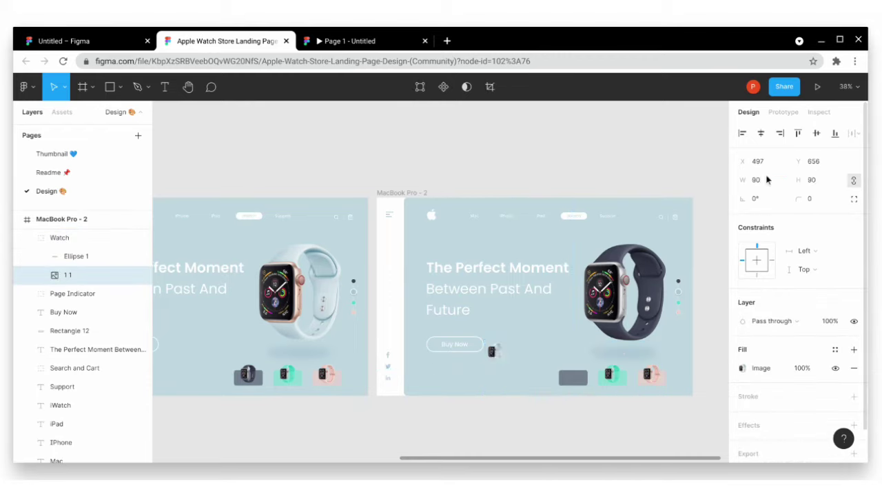
click(488, 151)
Position the light watch thumbnail at X 849, Y 756 over the thumbnail slot
click(262, 374)
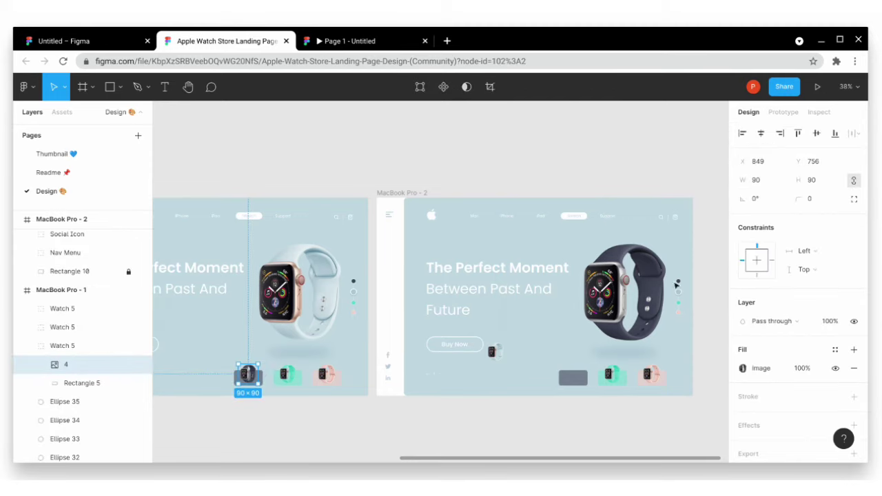
click(494, 352)
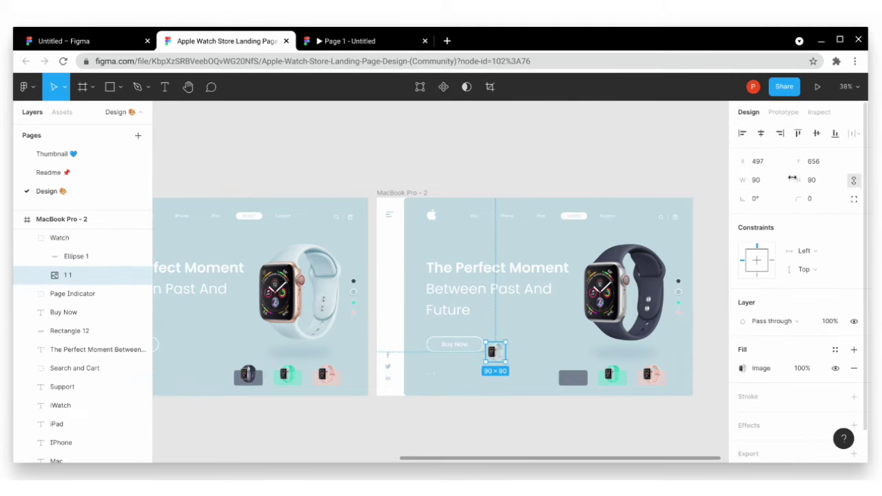
click(759, 161)
click(820, 164)
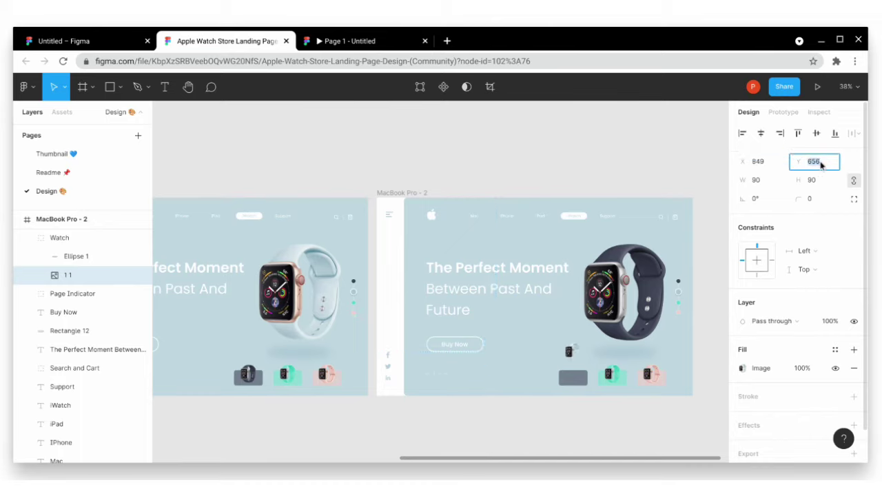
text(7)
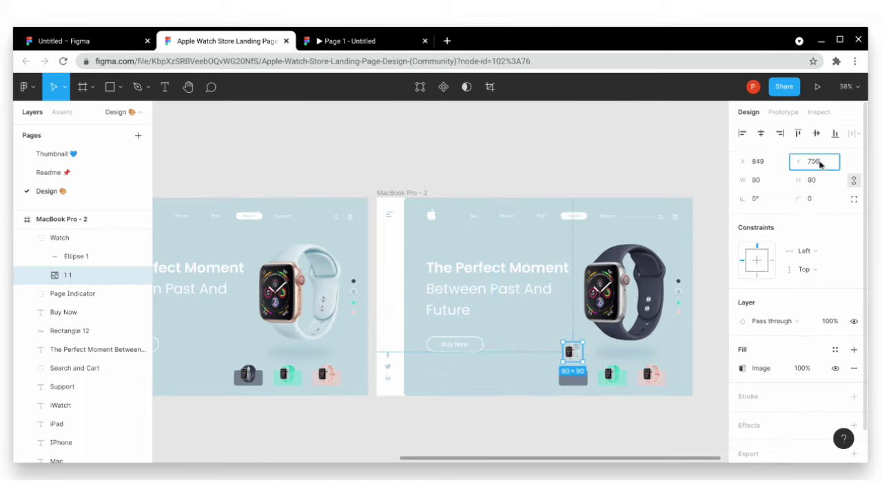
click(634, 430)
scroll(610, 417, up, 3)
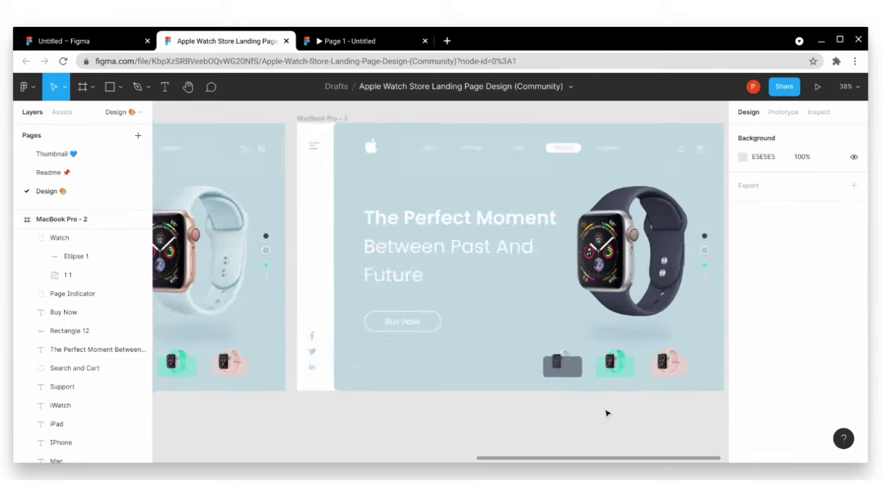
scroll(592, 405, up, 3)
Fill the gray rectangle behind the thumbnail with the sampled light-blue C1D7E1
double_click(568, 355)
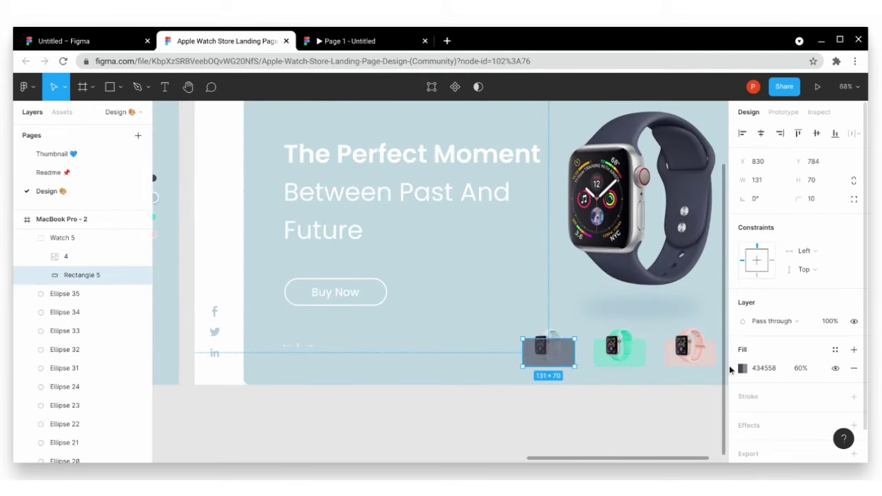
click(742, 368)
click(605, 332)
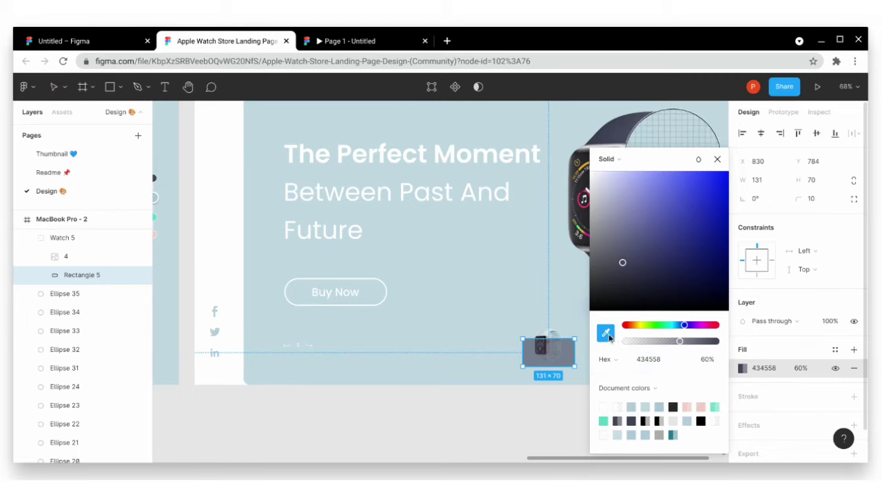
click(493, 309)
click(717, 159)
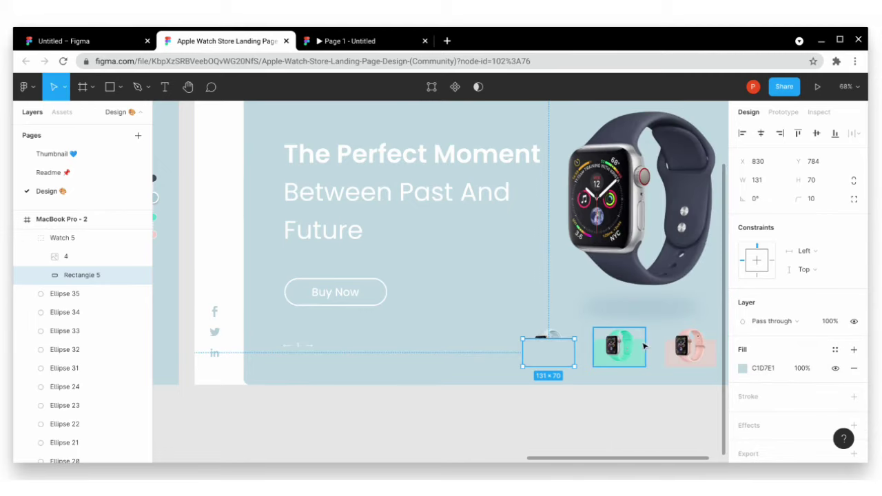
Bring image 11 to the front and move it out of the Watch group
click(551, 335)
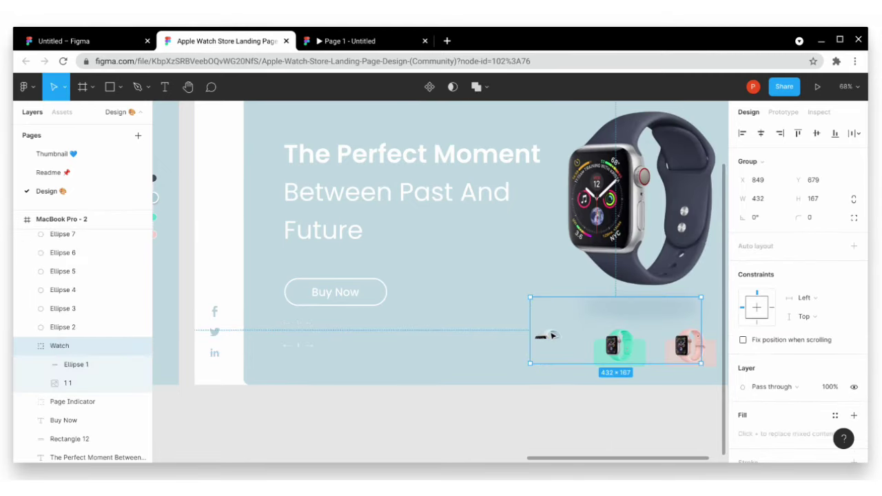
click(553, 335)
right_click(552, 335)
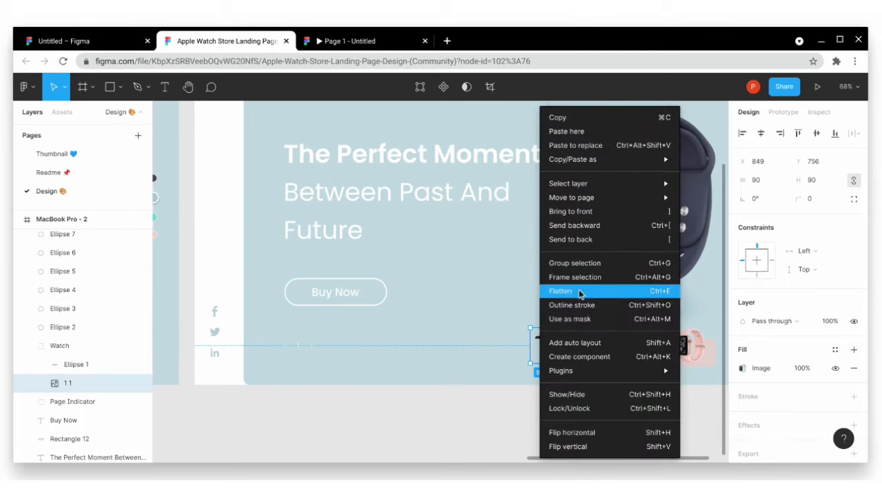
click(576, 211)
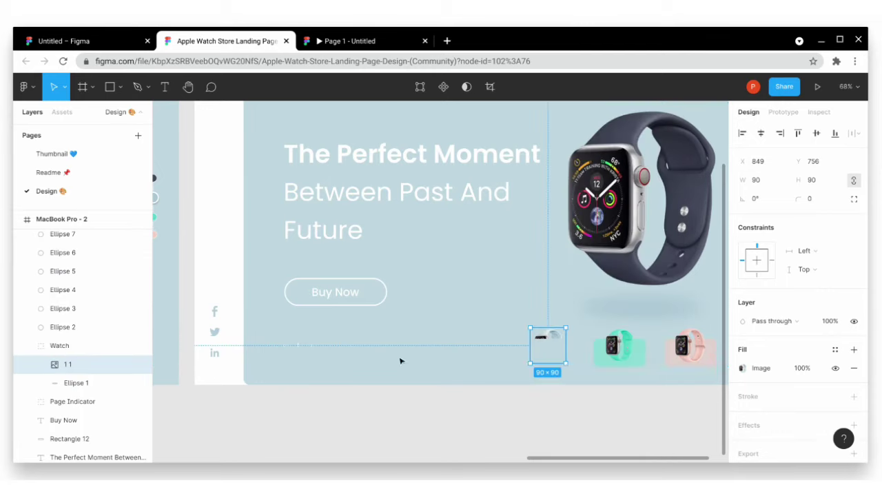
mouse_move(86, 369)
drag(86, 368, 87, 333)
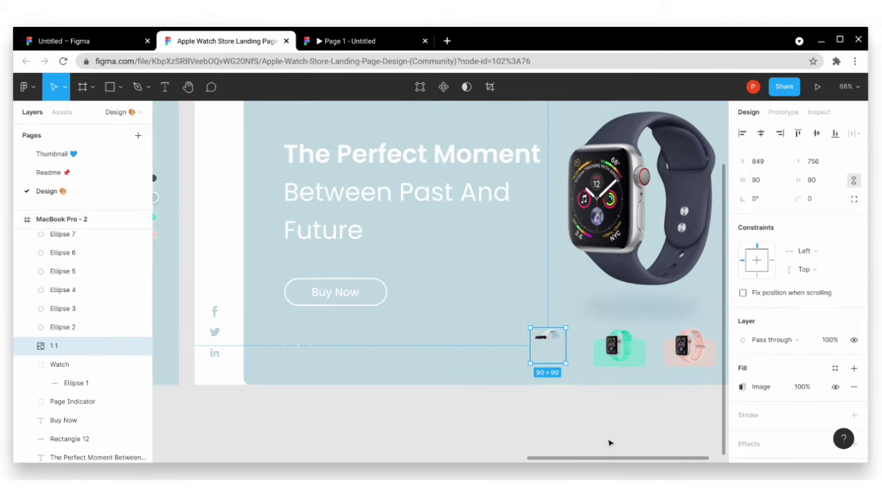
scroll(609, 443, down, 3)
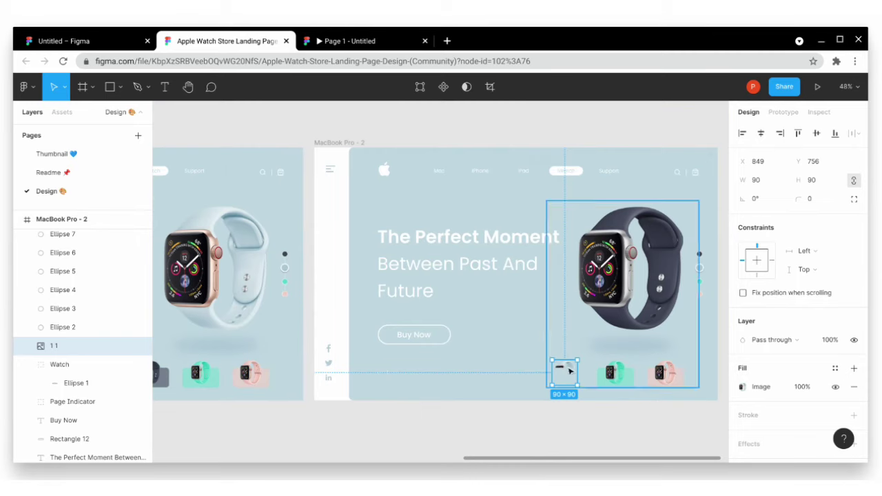
drag(565, 365, 536, 371)
right_click(525, 372)
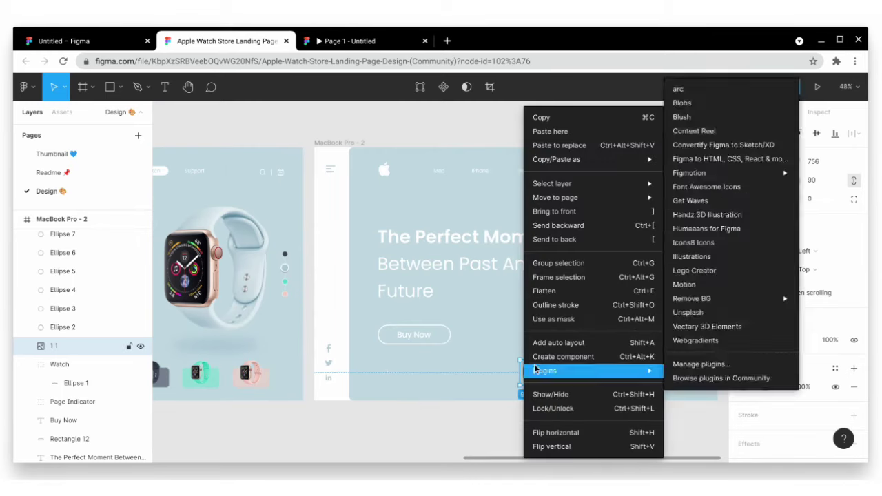
click(560, 212)
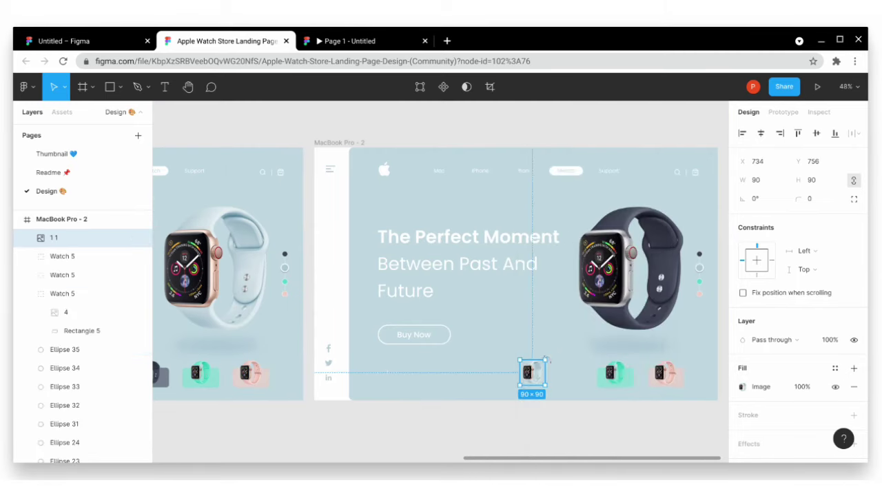
mouse_move(534, 374)
mouse_down()
mouse_move(563, 376)
mouse_move(568, 384)
mouse_up()
key(ctrl+z)
Set image 11's X back to 849, matching the MacBook Pro - 1 thumbnail
click(164, 376)
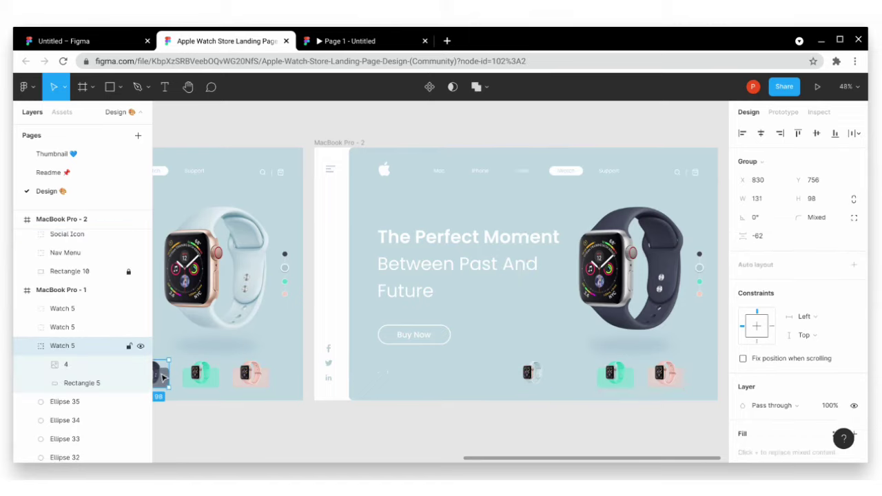
double_click(160, 376)
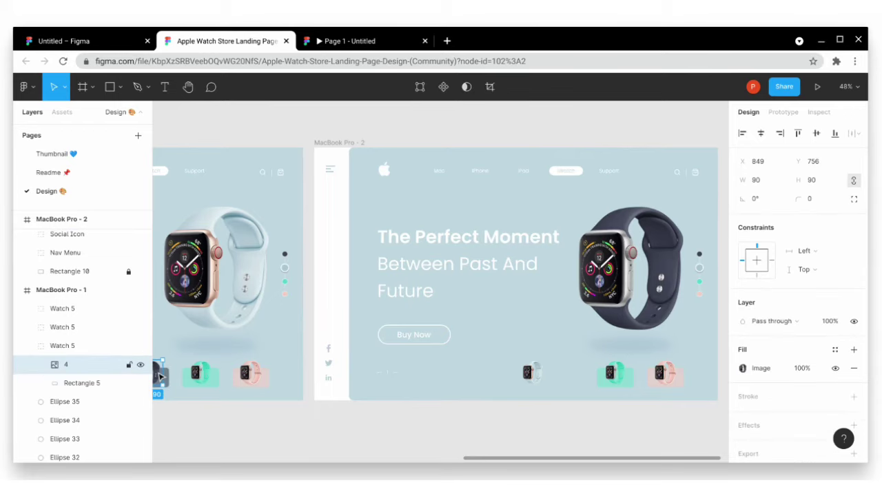
click(531, 372)
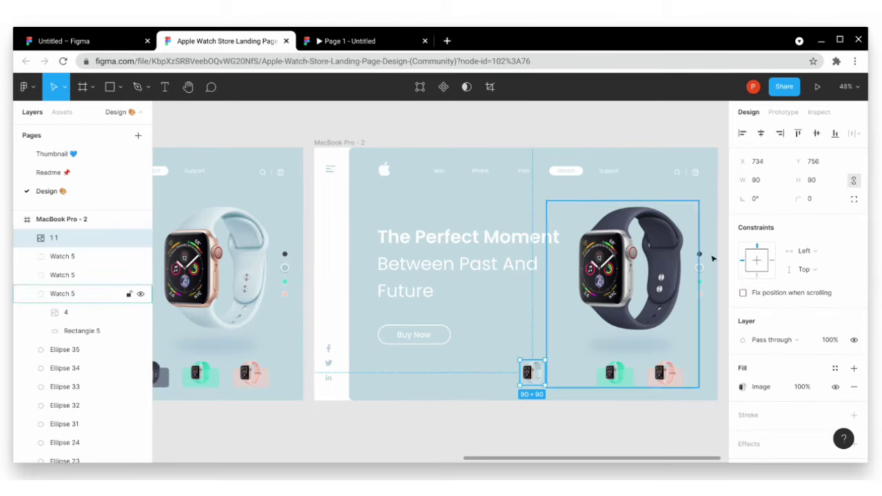
click(765, 162)
text(849)
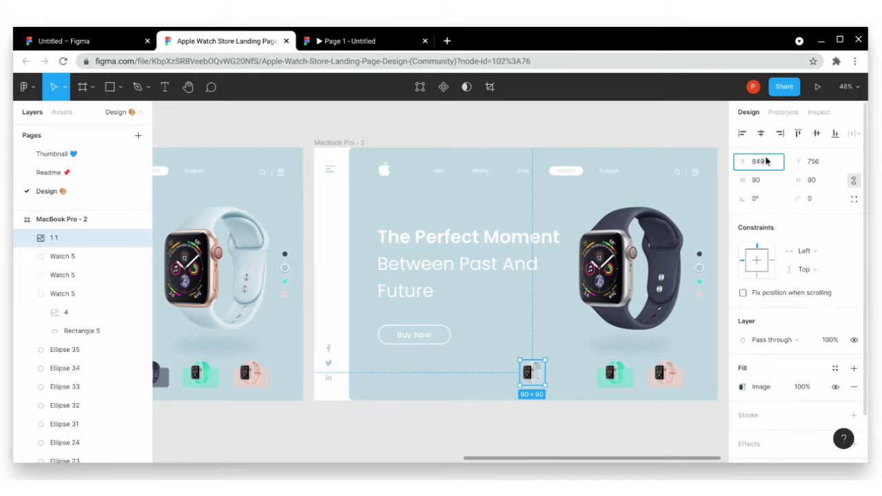
key(Return)
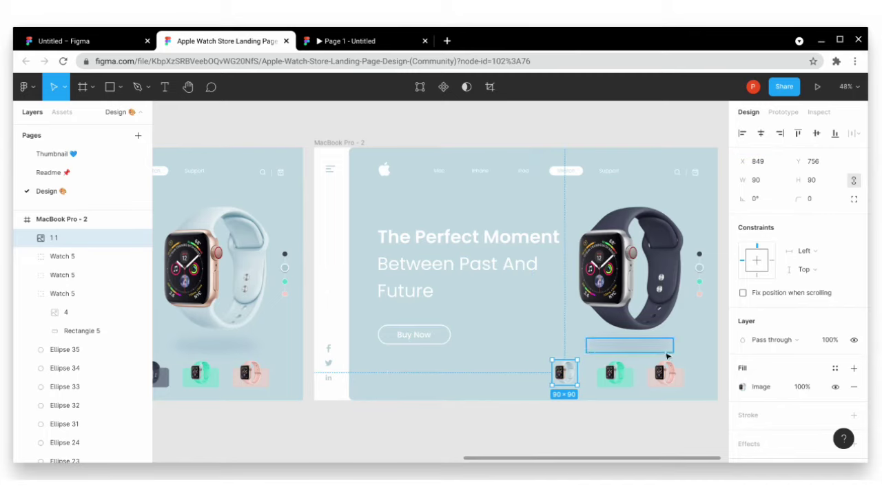
click(641, 442)
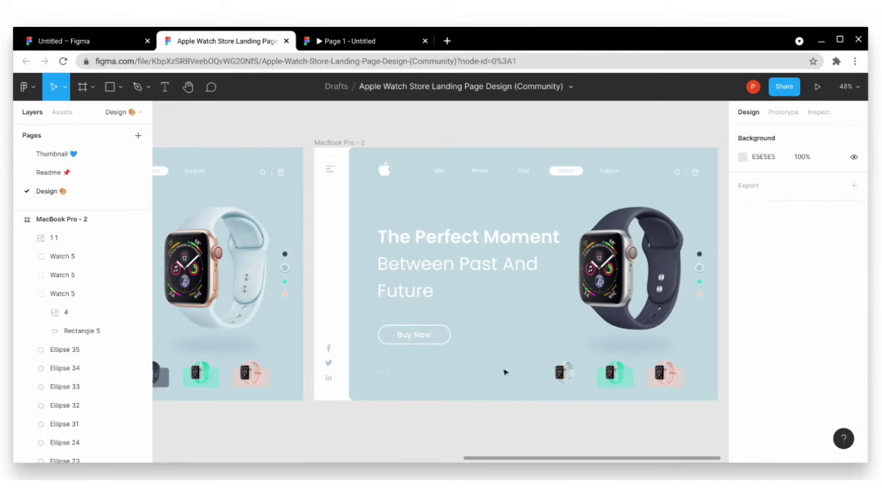
Give Rectangle 10, the MacBook Pro - 2 background, the sampled dark fill 434659
scroll(81, 332, down, 3)
scroll(87, 342, down, 5)
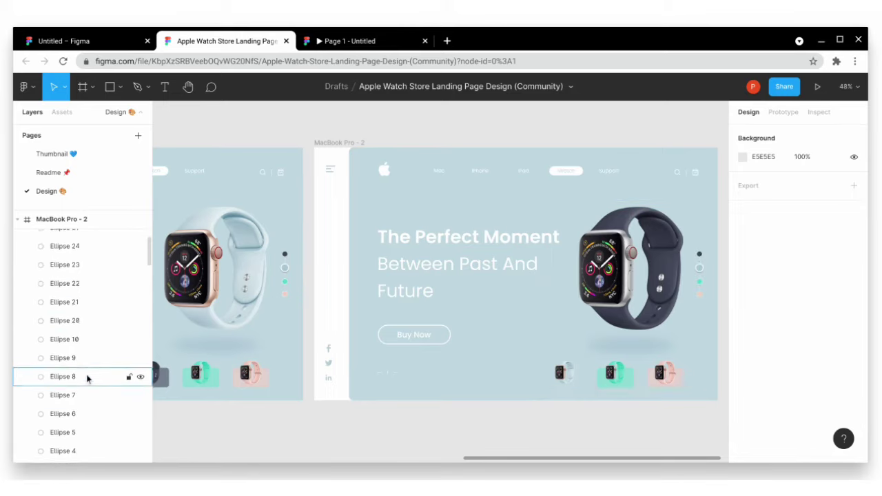
scroll(87, 374, down, 5)
scroll(96, 398, down, 2)
scroll(110, 396, down, 3)
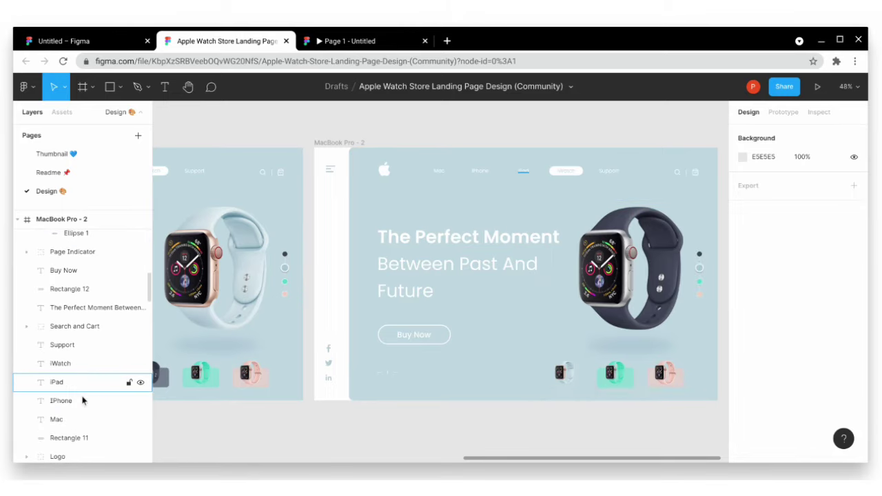
scroll(89, 383, down, 1)
scroll(97, 372, down, 4)
scroll(93, 371, down, 1)
scroll(87, 368, down, 2)
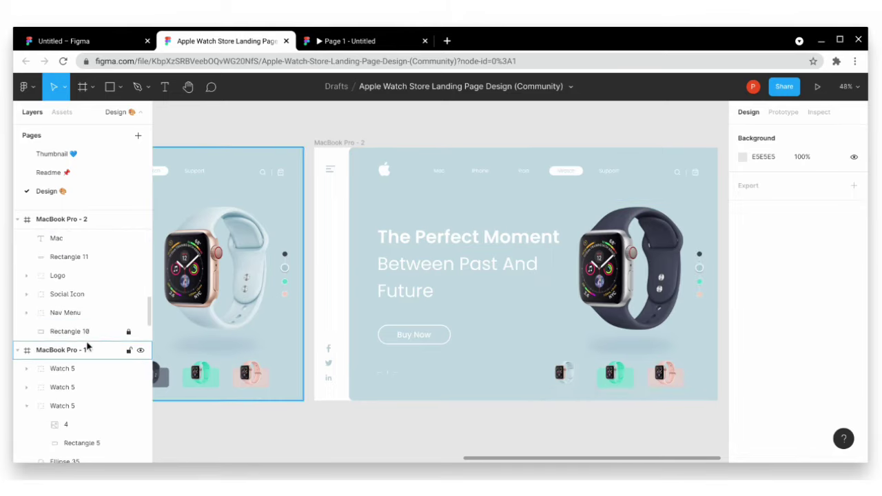
click(87, 332)
click(743, 405)
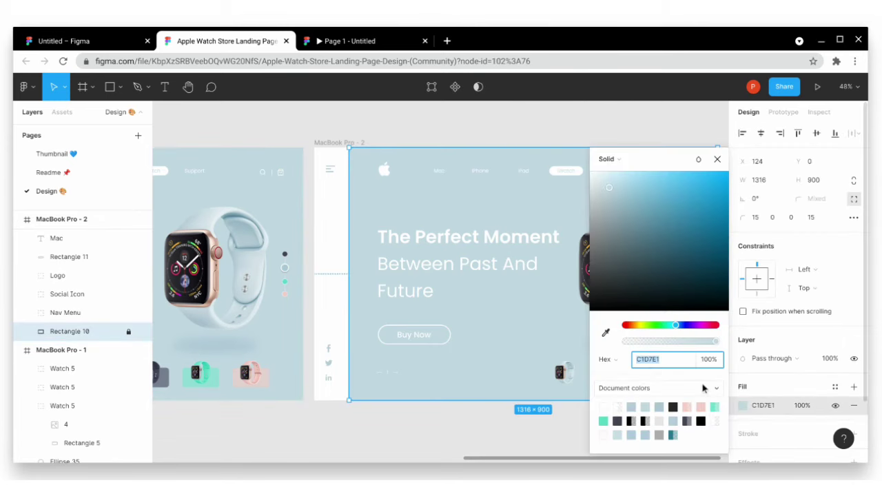
click(605, 332)
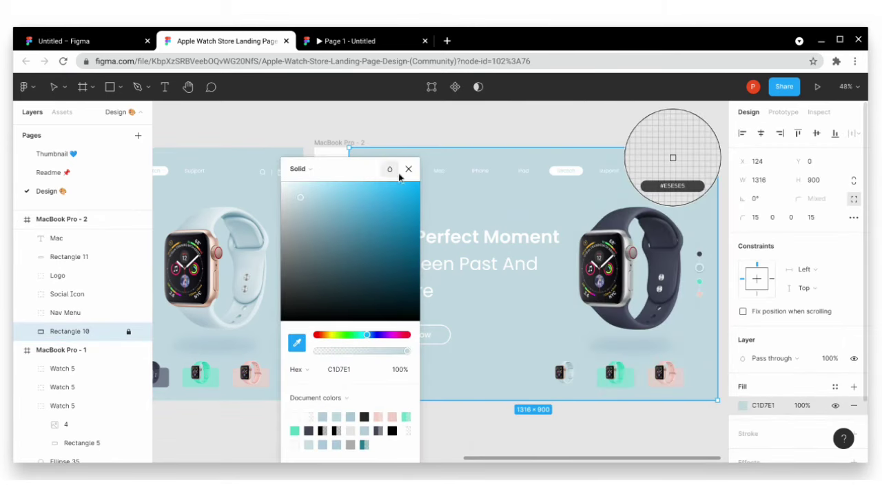
click(673, 158)
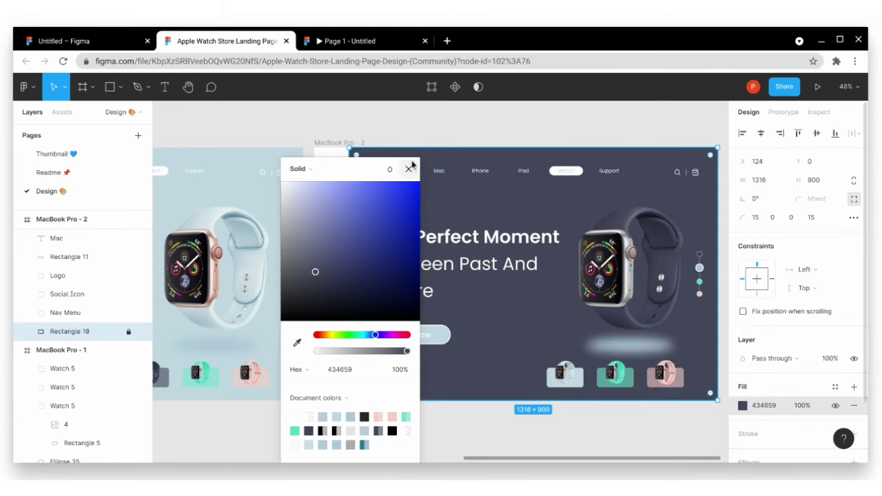
click(409, 169)
key(Escape)
Recolour the Watch group shadow and the Nav Menu icon to dark 434659
click(665, 364)
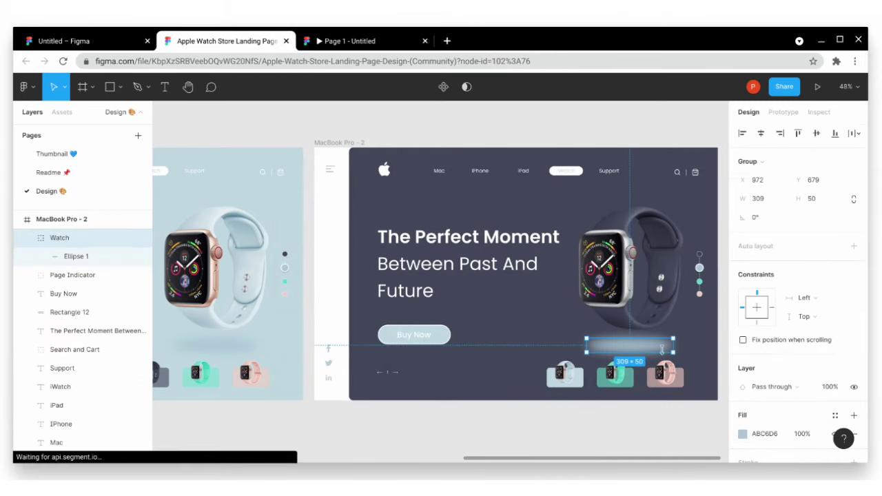
click(743, 434)
click(605, 333)
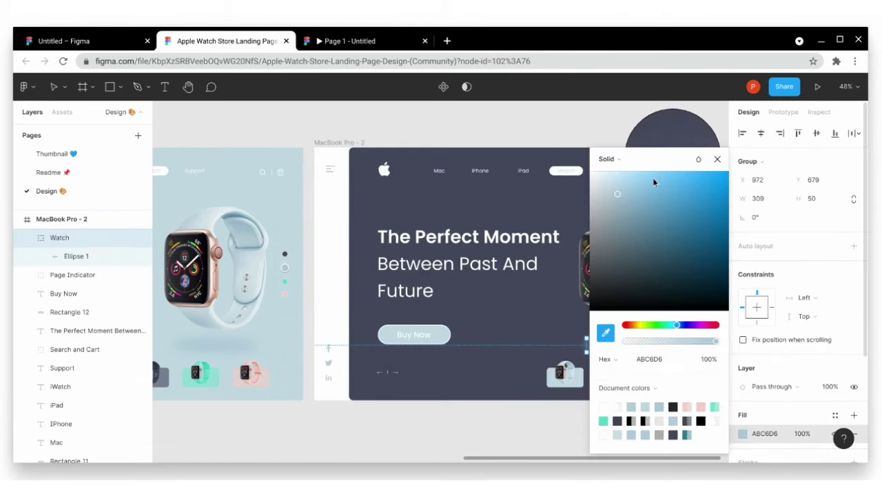
click(672, 157)
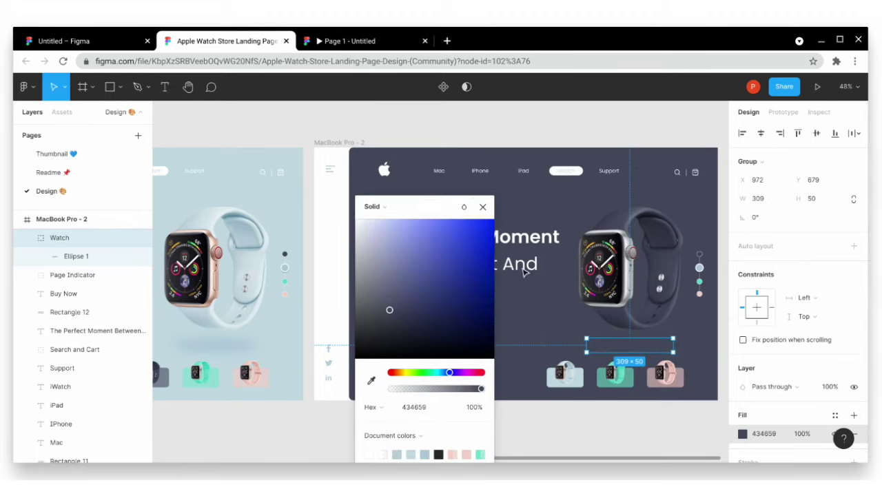
click(483, 207)
click(525, 195)
click(331, 171)
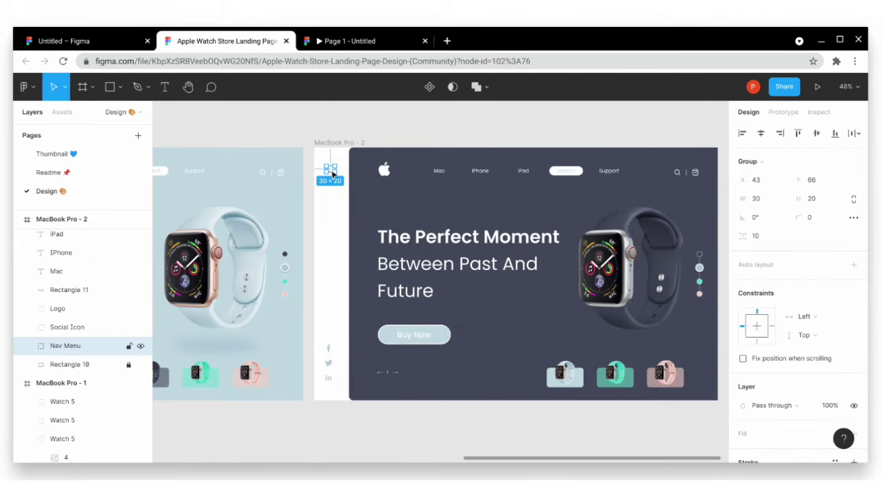
scroll(755, 423, down, 1)
scroll(755, 423, down, 3)
click(743, 364)
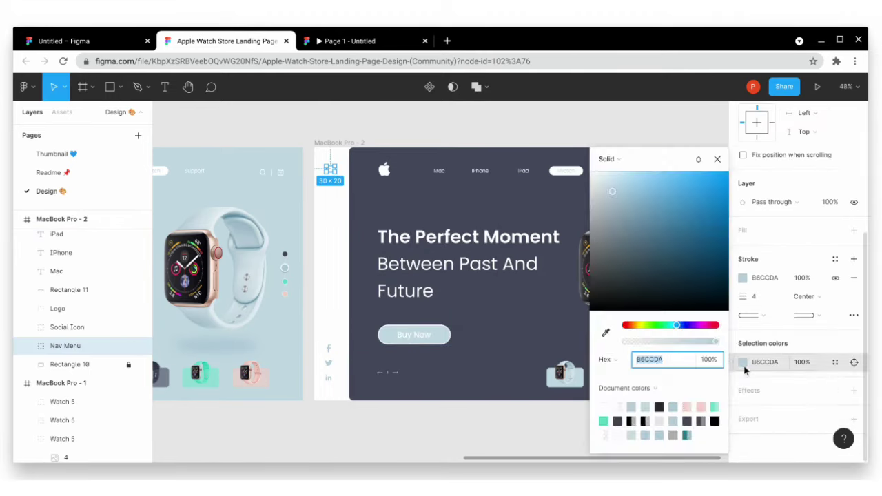
click(606, 332)
click(561, 276)
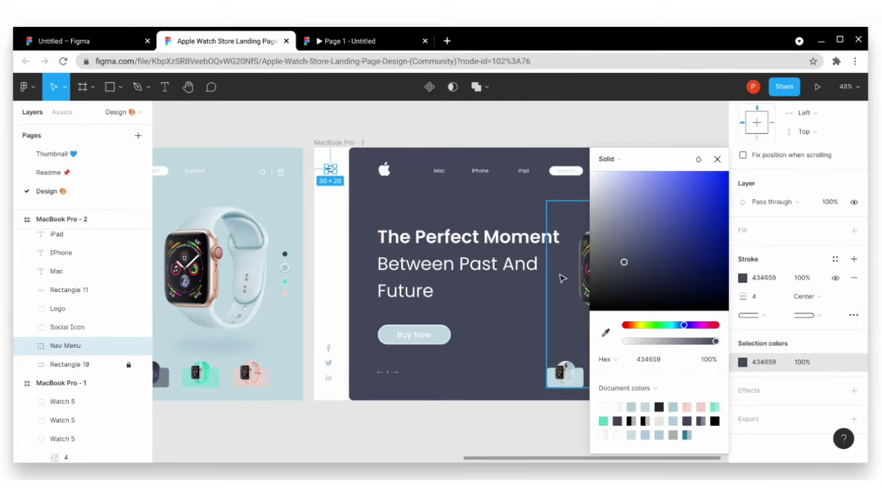
click(338, 375)
Recolour the social icons and the Buy Now button fill to dark 434659
scroll(756, 420, down, 3)
scroll(751, 385, down, 1)
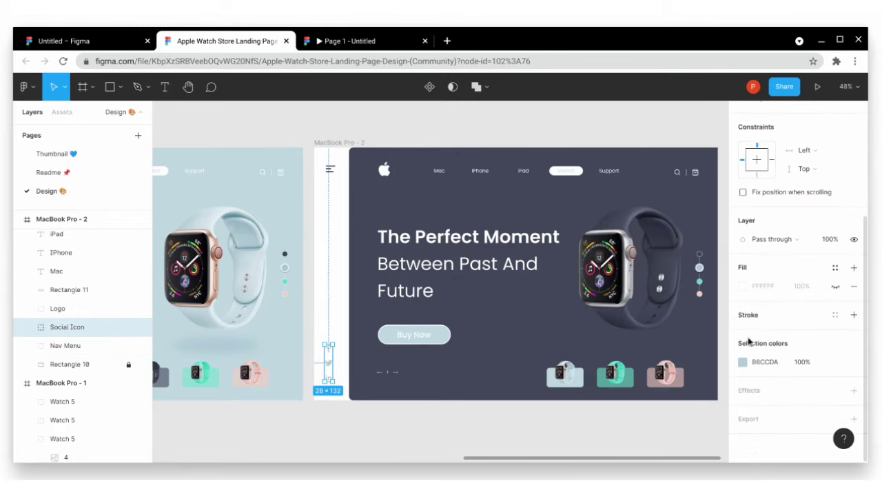
click(743, 362)
click(605, 332)
click(531, 329)
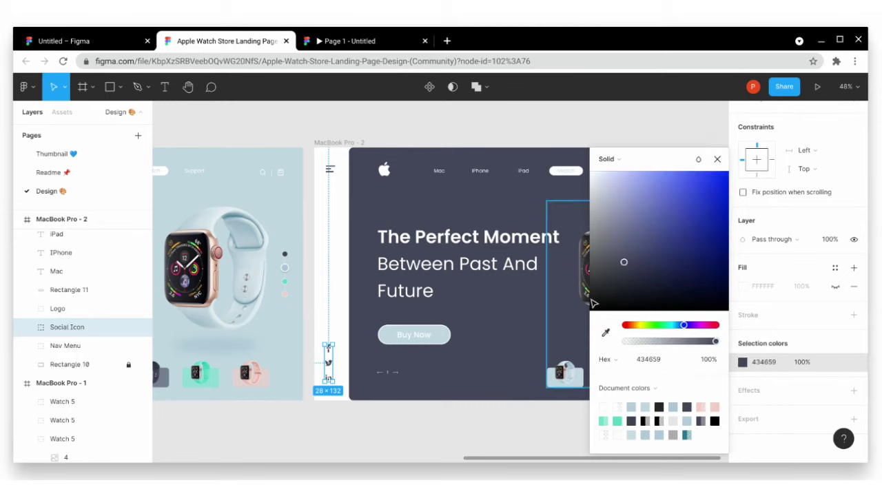
click(718, 159)
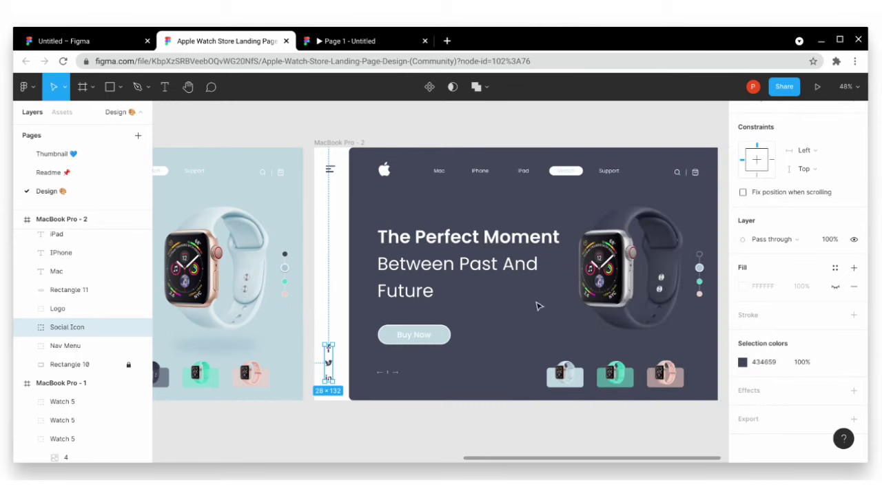
click(448, 340)
click(742, 296)
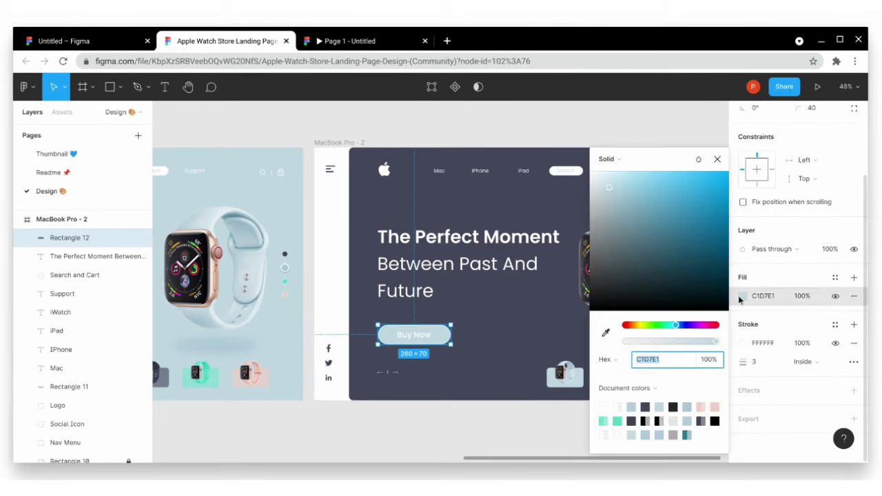
click(605, 333)
click(563, 335)
click(717, 159)
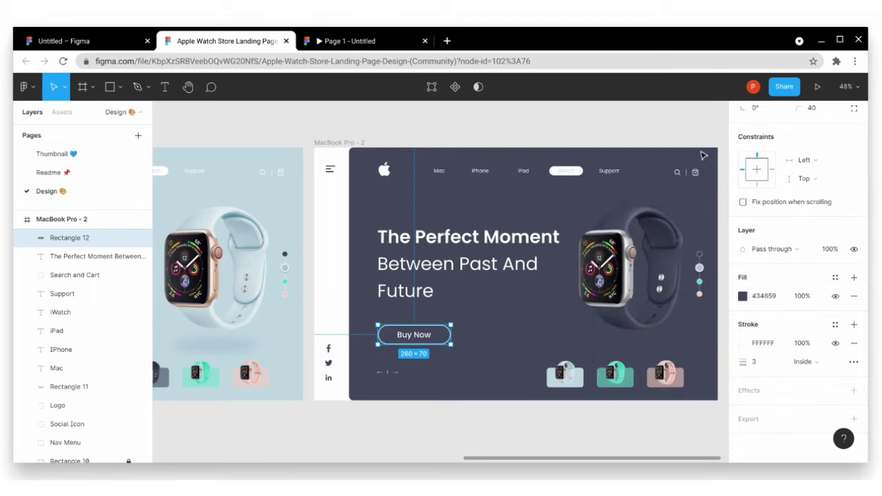
click(692, 131)
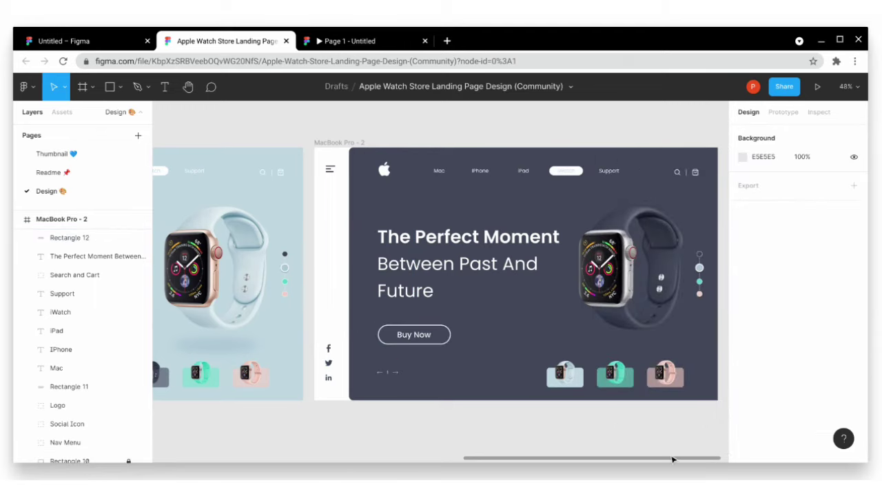
Shrink the light blue indicator dot to 20×20
drag(673, 460, 720, 465)
scroll(629, 283, up, 2)
scroll(629, 283, up, 2)
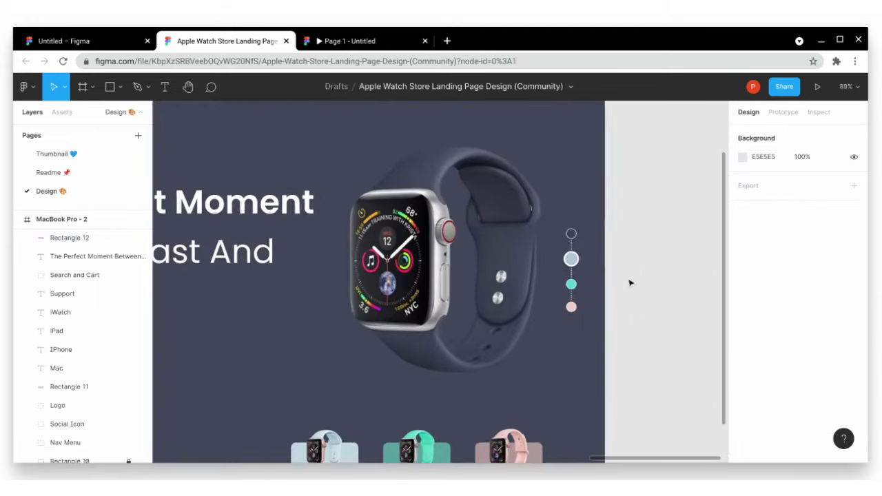
scroll(629, 282, up, 1)
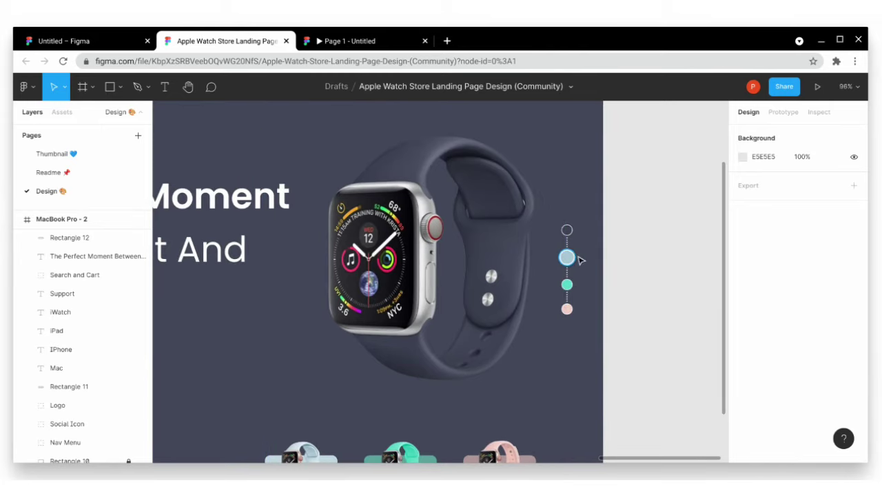
double_click(571, 260)
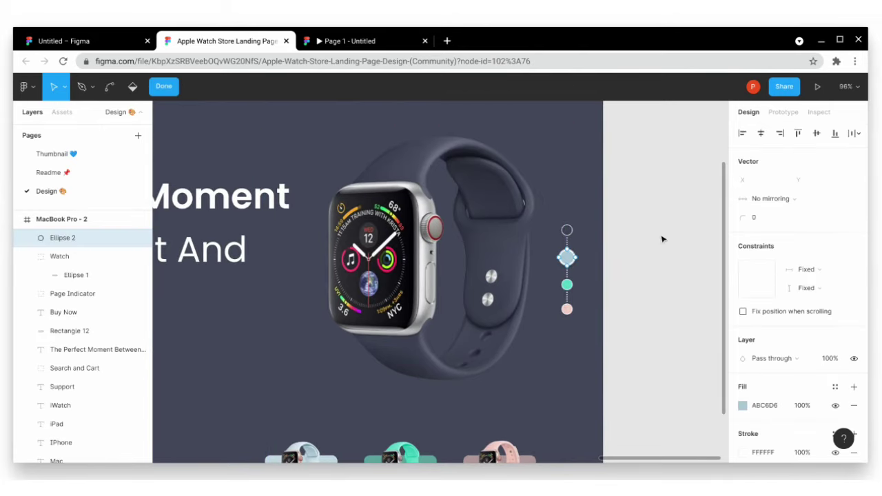
click(171, 86)
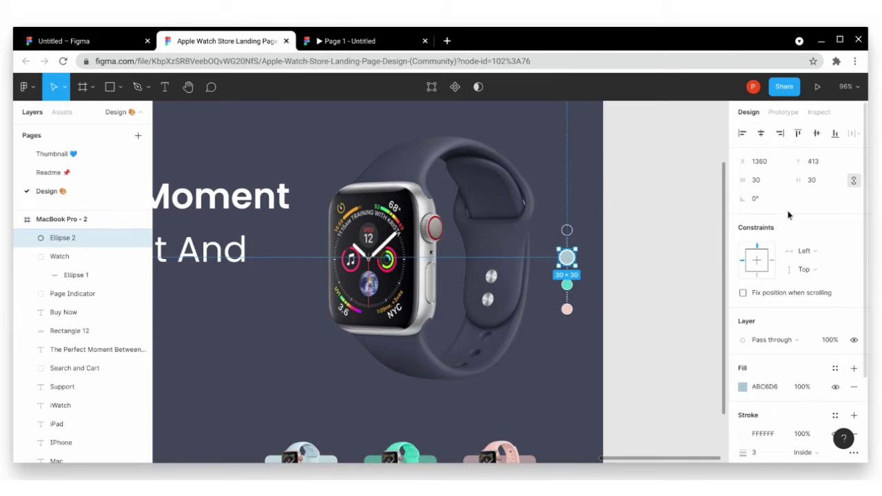
click(644, 257)
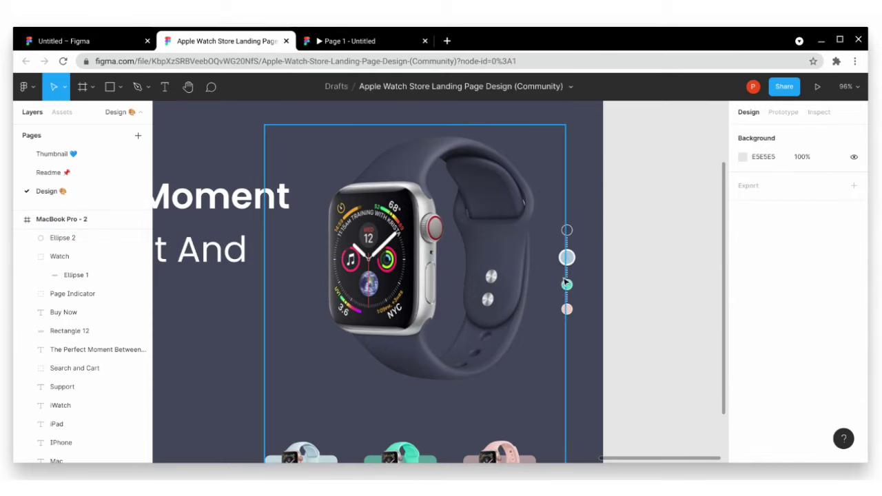
click(568, 285)
click(567, 259)
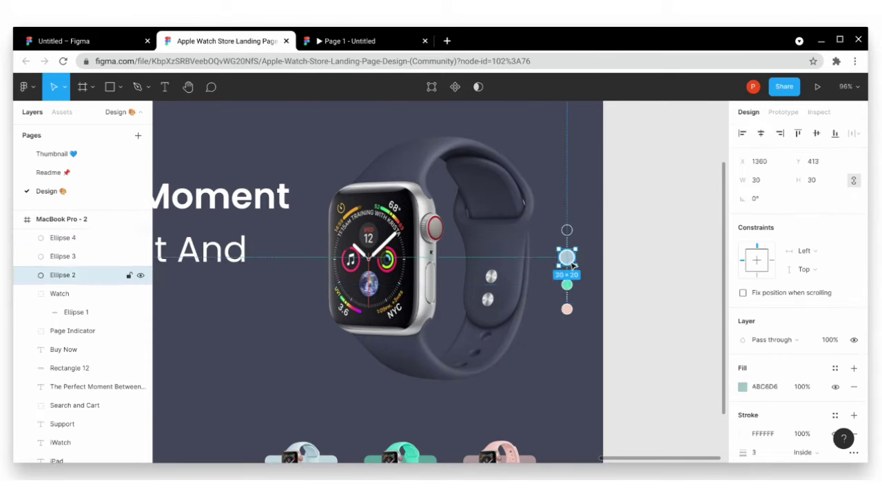
click(758, 180)
text(20)
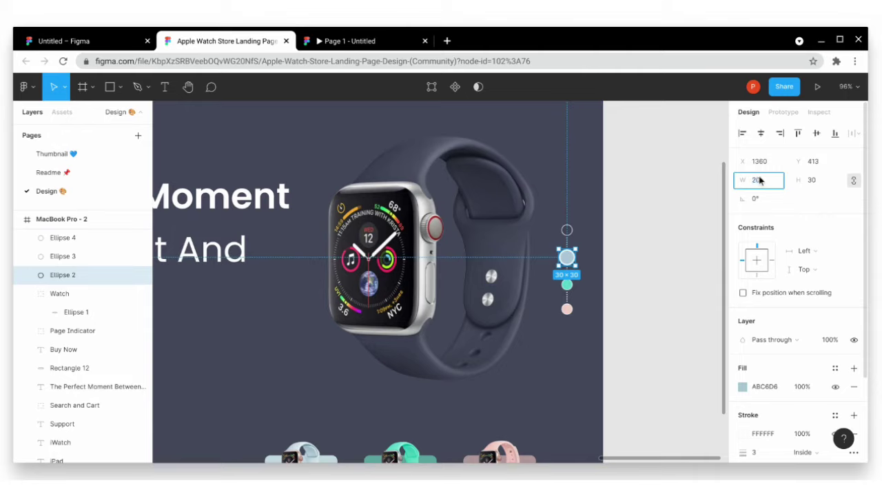
key(Return)
click(816, 181)
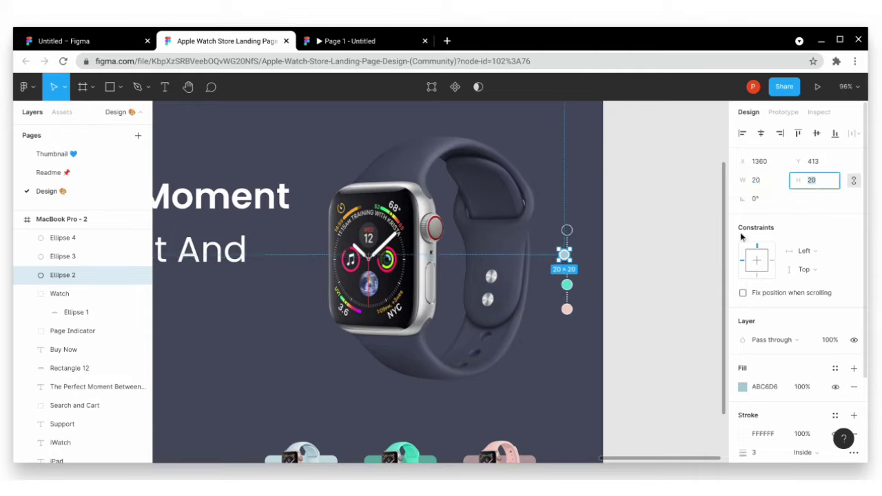
click(647, 273)
click(570, 285)
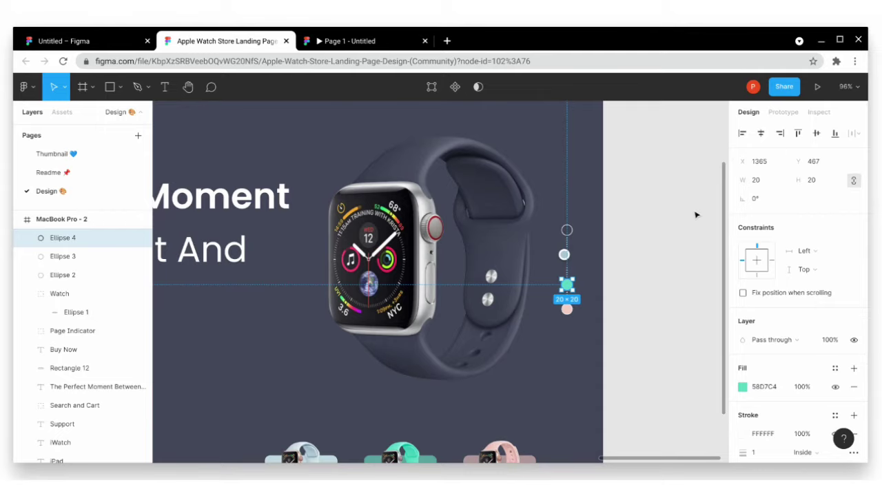
Adjust the light blue dot's X position and narrow the watch group slightly
click(568, 259)
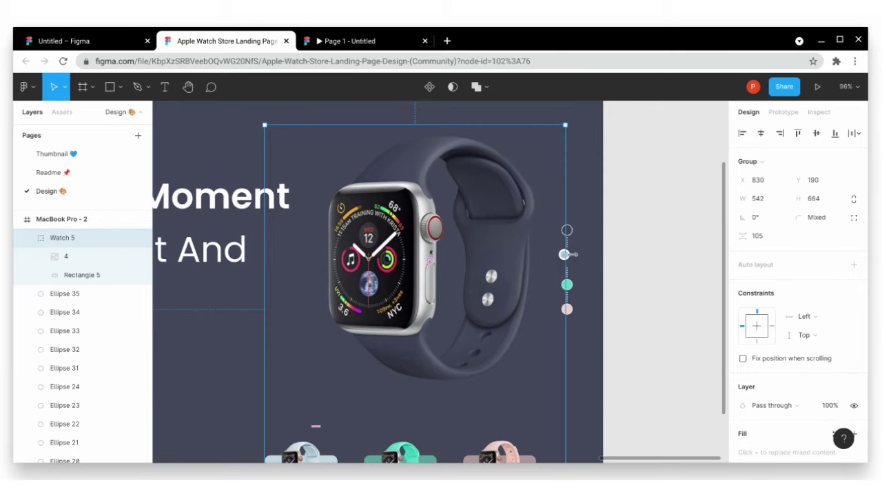
key(Escape)
click(565, 255)
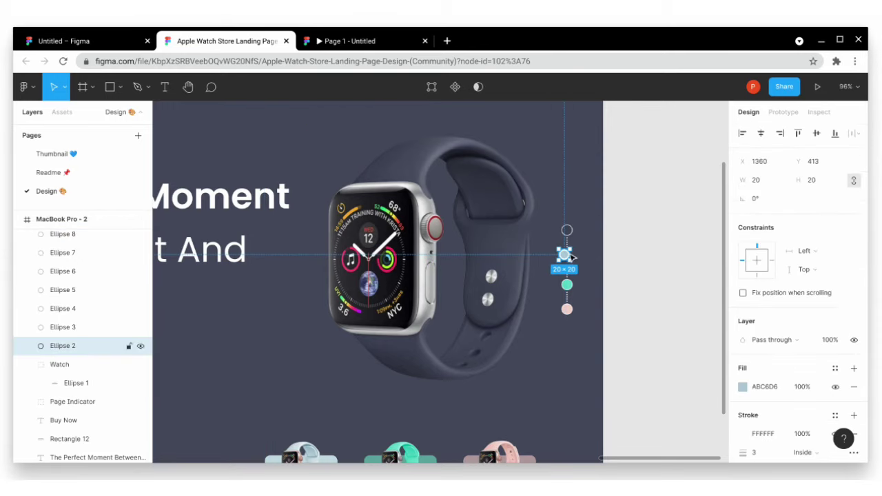
click(755, 165)
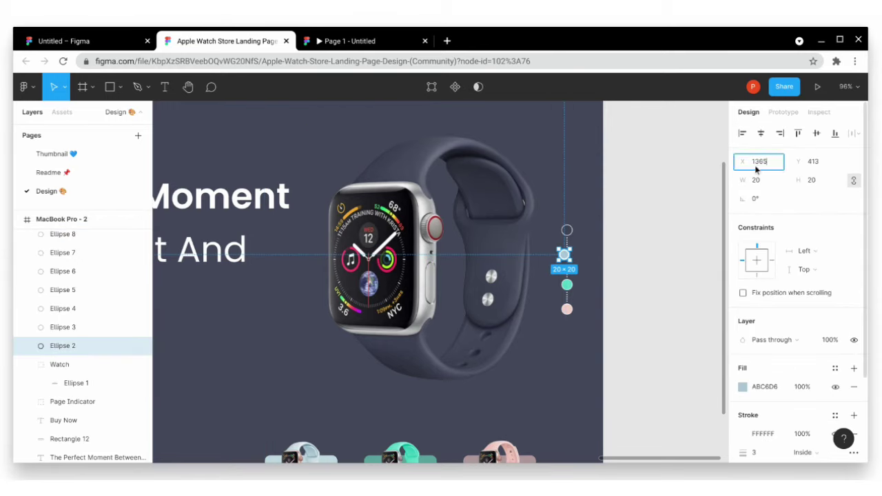
click(698, 213)
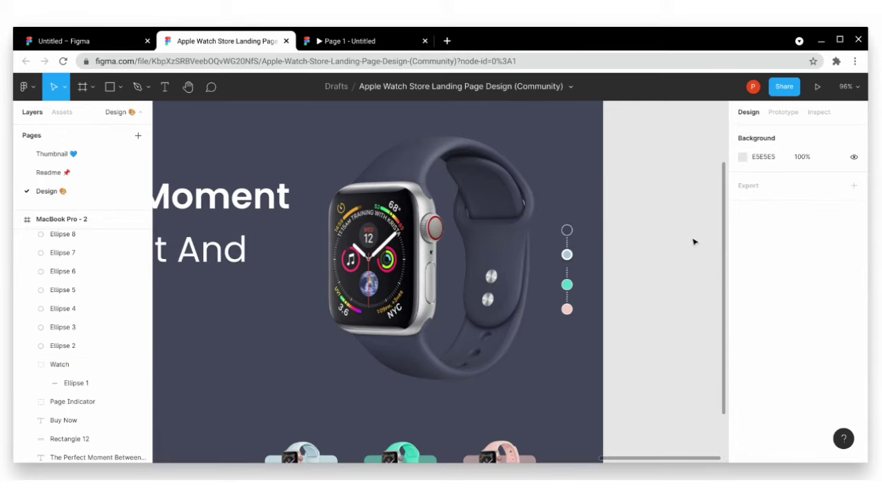
click(568, 255)
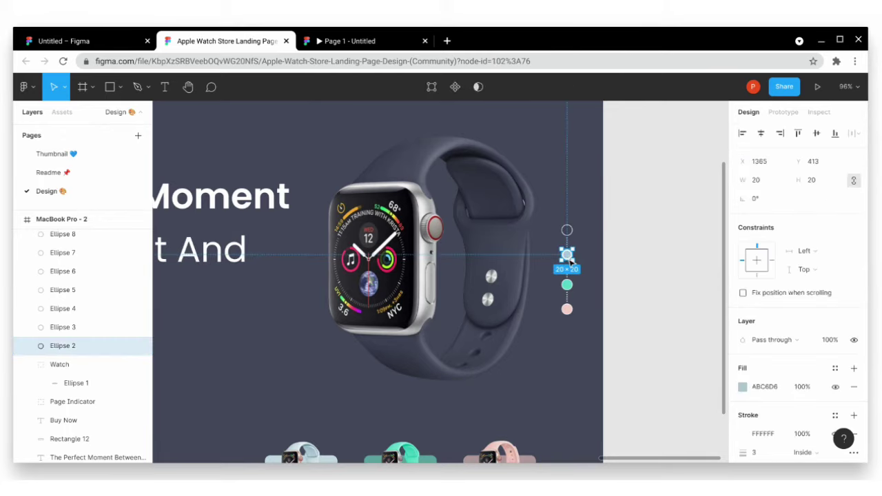
click(644, 246)
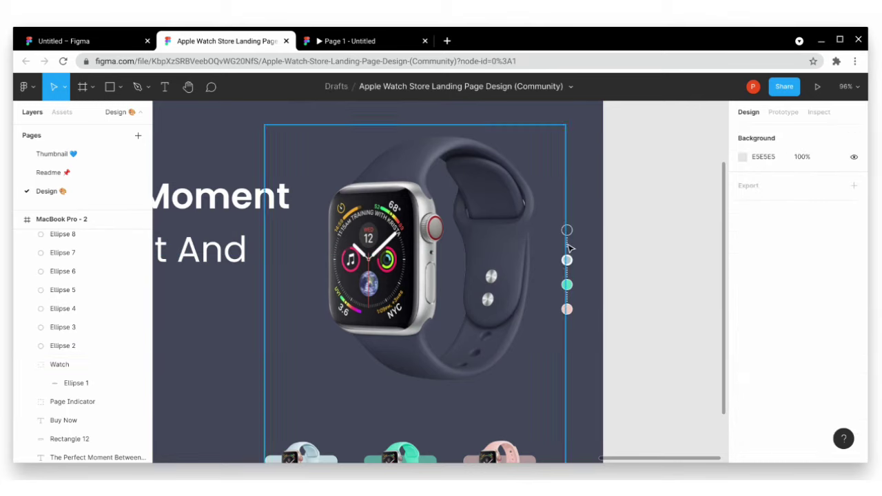
click(568, 248)
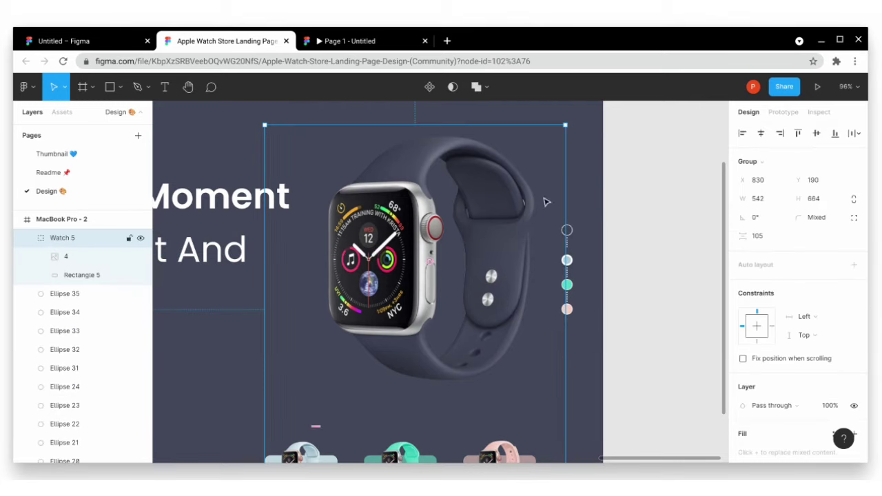
drag(565, 177, 561, 176)
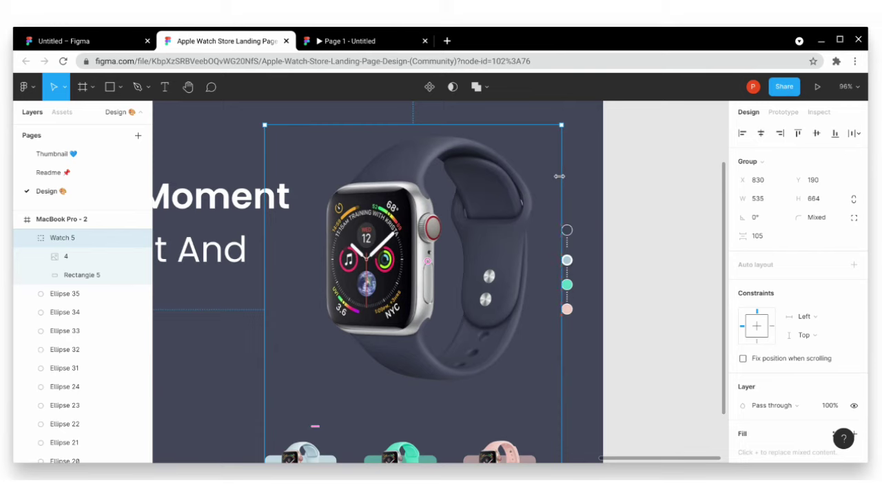
click(622, 191)
scroll(606, 270, left, 3)
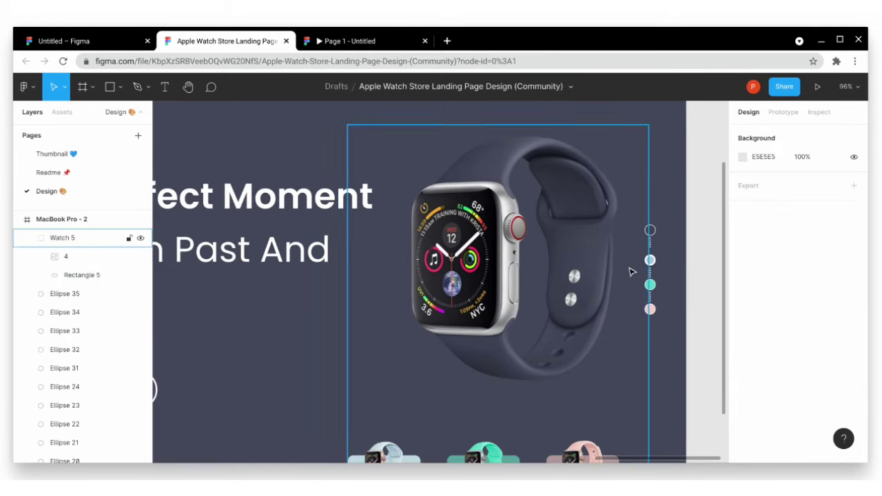
scroll(631, 271, up, 3)
scroll(663, 262, up, 3)
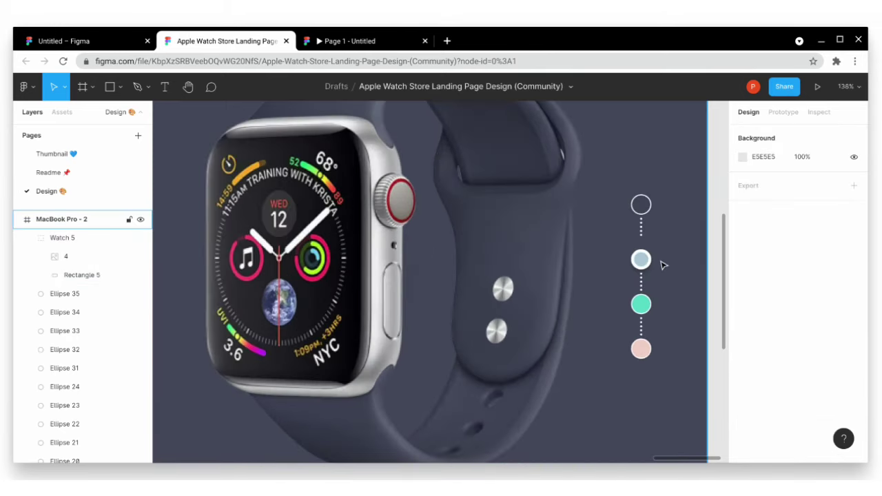
Enlarge the top hollow circle to 30×30 and align it with the dot column
click(644, 231)
scroll(658, 232, up, 1)
click(641, 206)
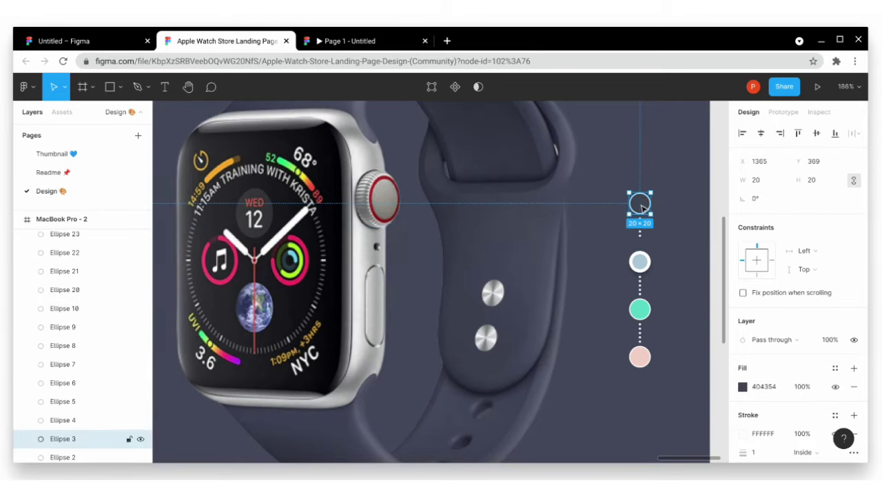
click(761, 184)
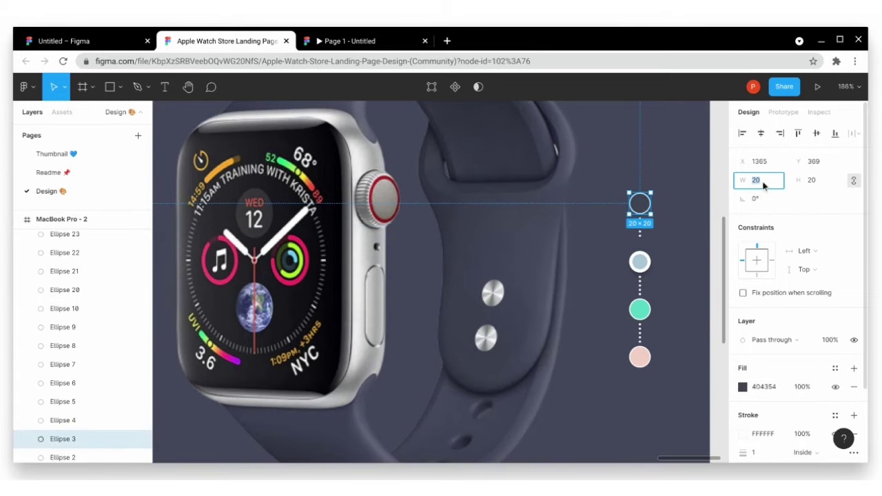
text(30)
key(Return)
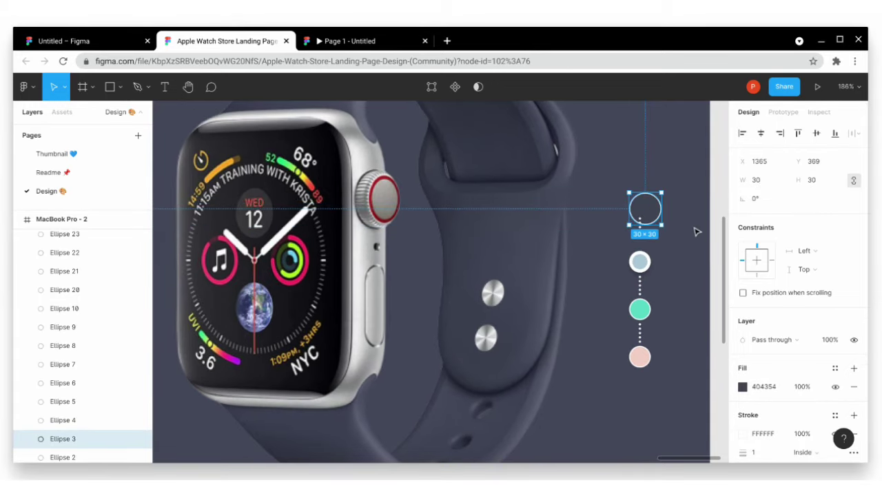
click(693, 228)
drag(647, 209, 644, 212)
click(652, 229)
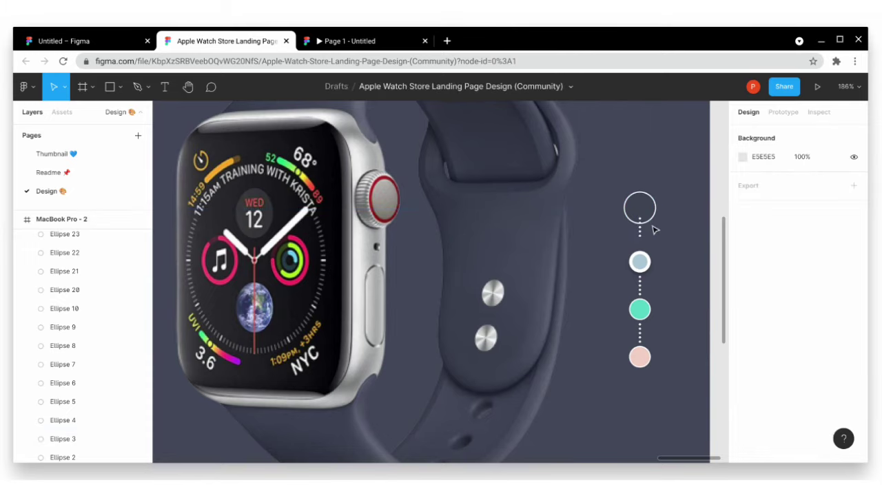
Move the connector dots down to even spacing between the top ring and blue dot
drag(646, 233, 640, 230)
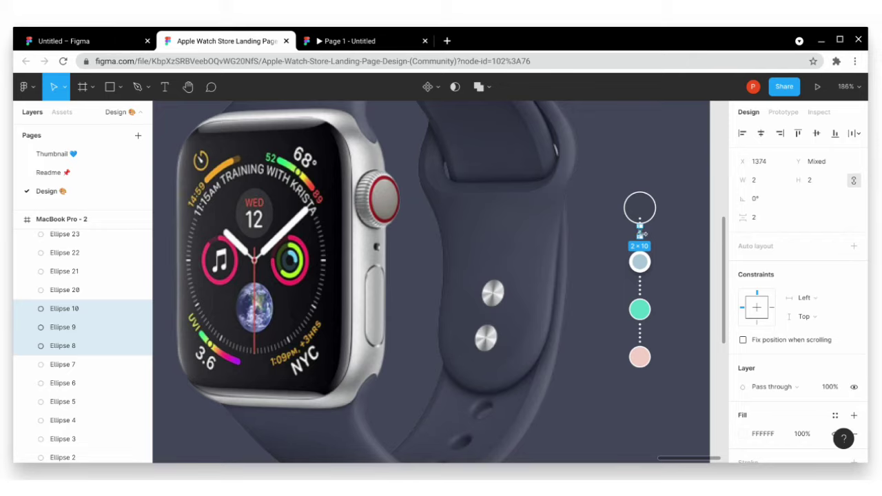
drag(641, 235, 644, 250)
click(653, 232)
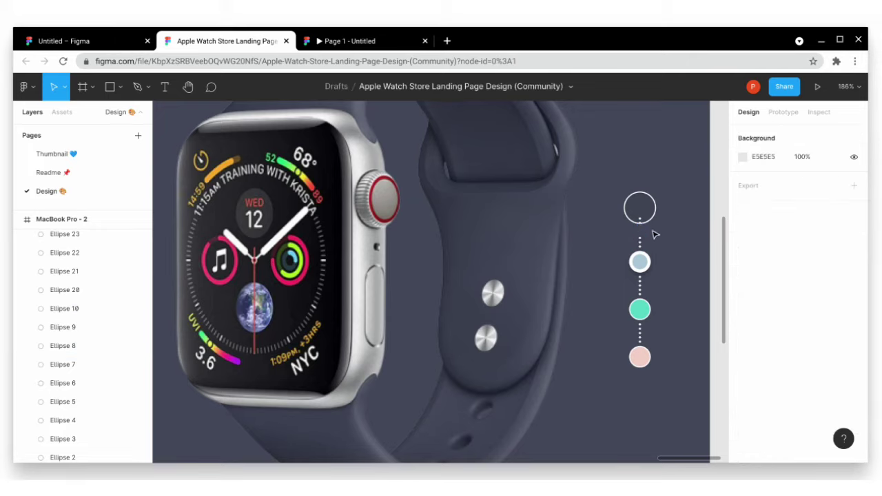
click(640, 219)
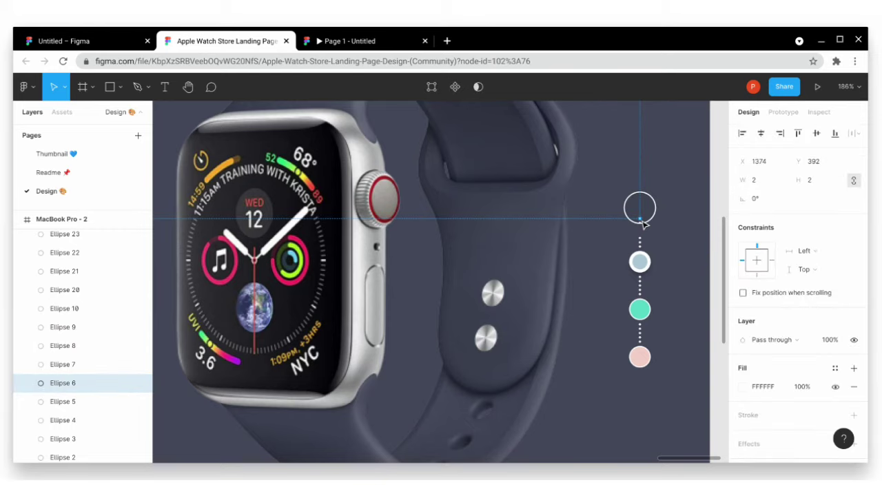
drag(642, 223, 646, 235)
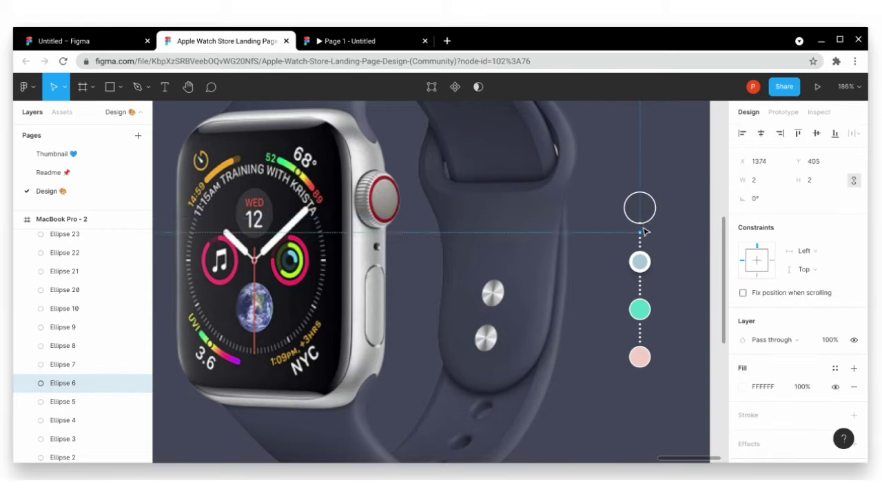
click(646, 230)
drag(645, 232, 647, 235)
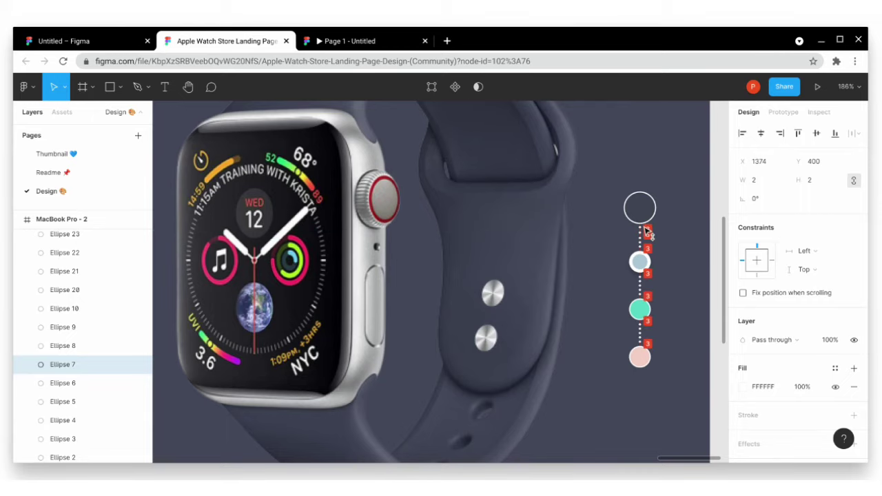
Zoom out and pan the canvas toward the MacBook landing page frames
click(687, 211)
scroll(690, 213, down, 2)
scroll(690, 214, down, 3)
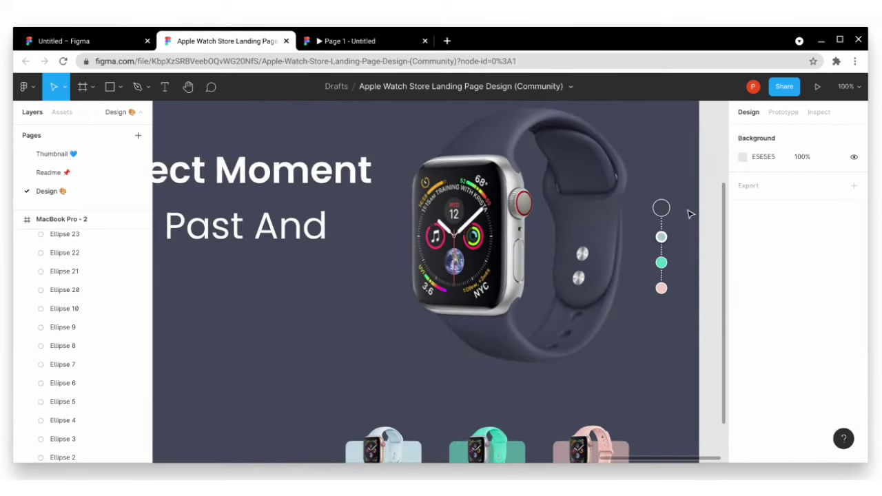
scroll(689, 210, down, 2)
scroll(696, 224, down, 2)
scroll(697, 226, down, 1)
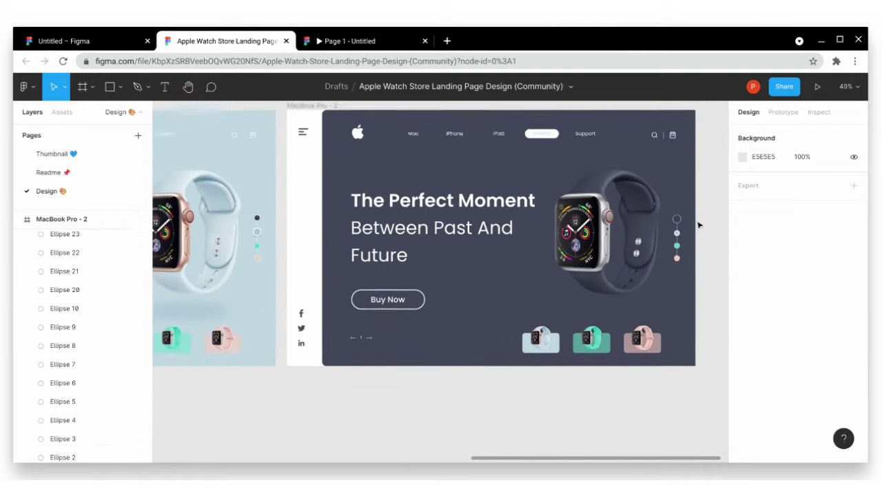
scroll(698, 225, up, 1)
drag(691, 459, 397, 458)
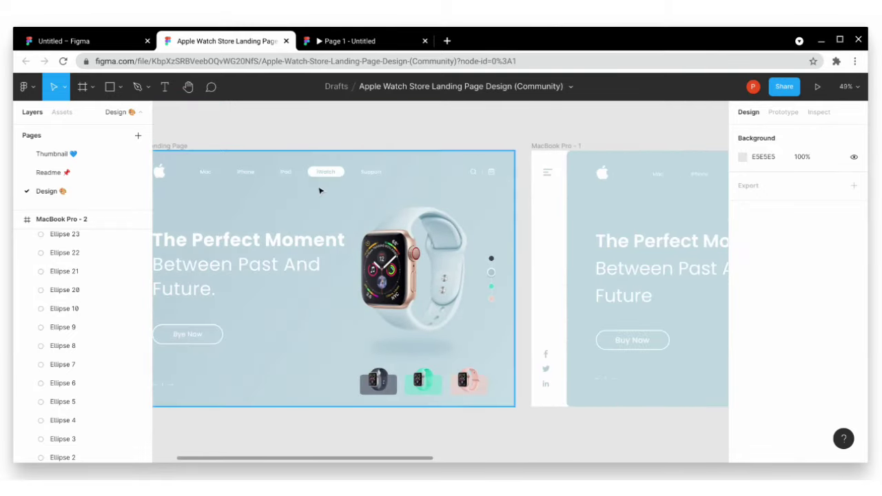
click(311, 157)
drag(311, 157, 114, 122)
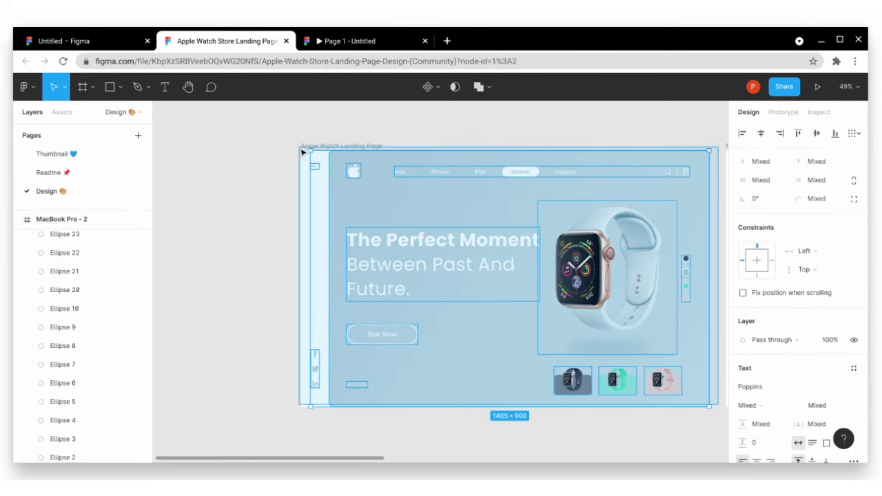
key(Escape)
key(Delete)
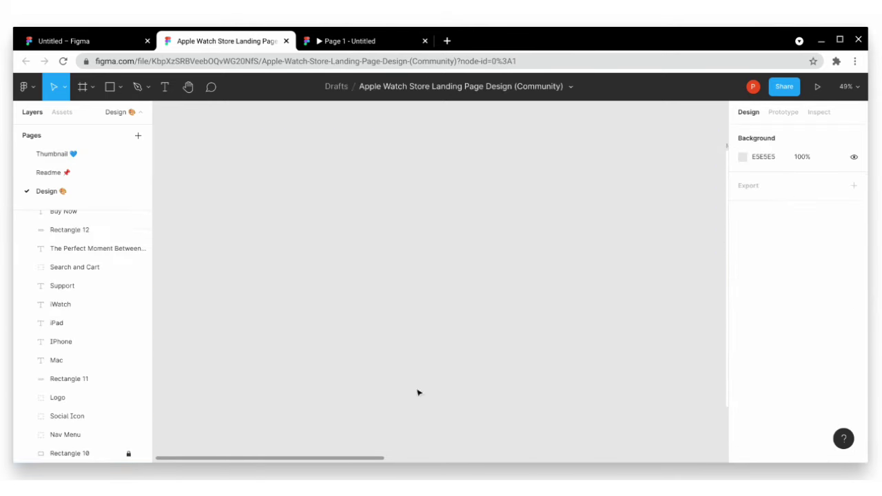
Frame both light and dark MacBook Pro frames and bring up the Prototype settings
drag(352, 458, 589, 457)
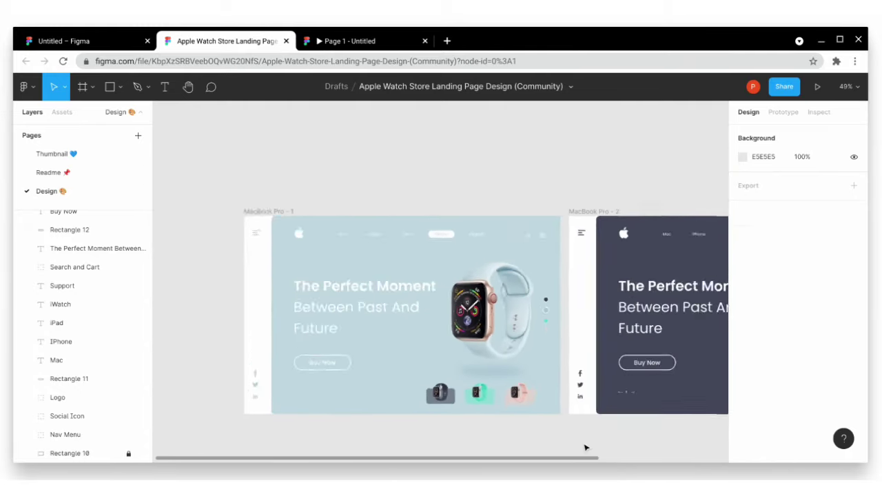
scroll(600, 458, down, 3)
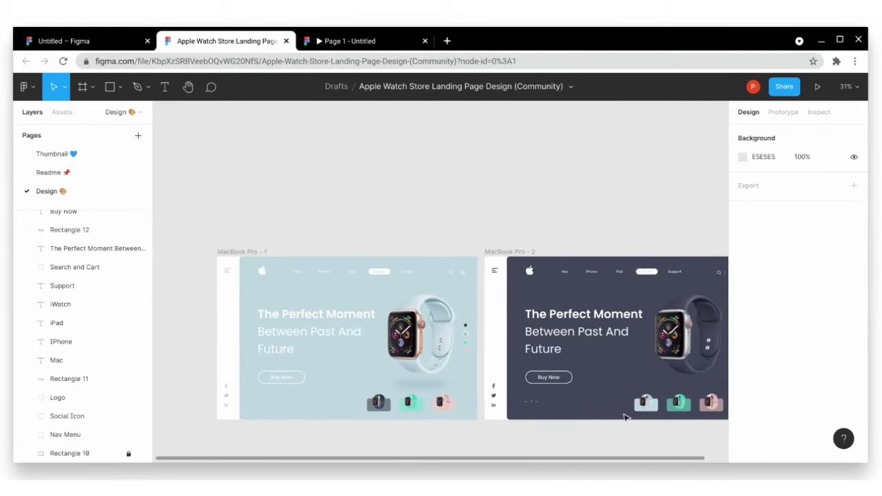
scroll(473, 170, down, 1)
scroll(413, 390, up, 3)
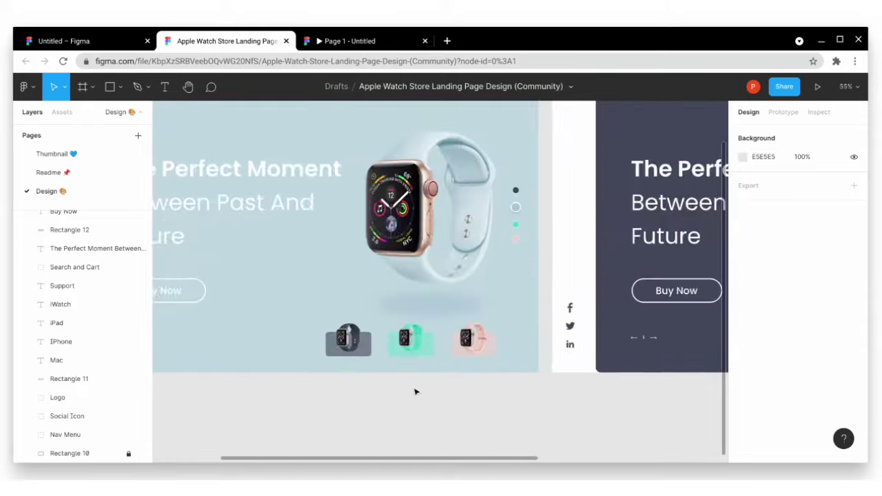
scroll(416, 391, down, 2)
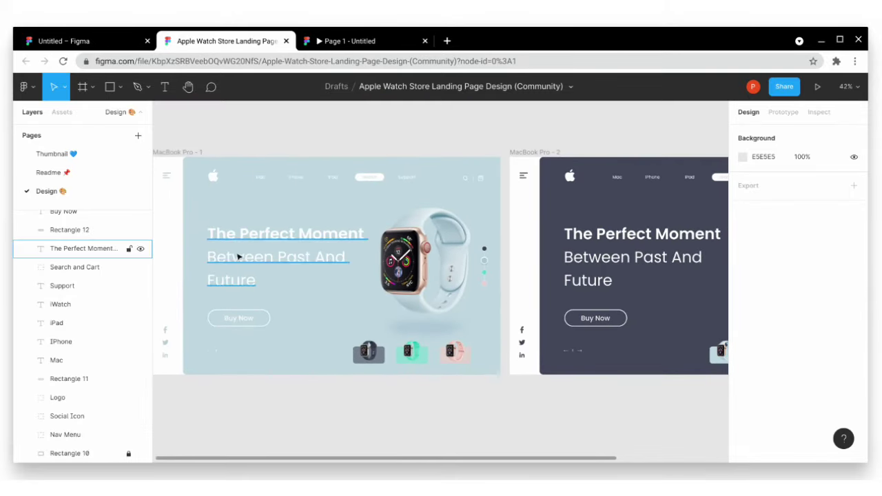
click(786, 112)
mouse_move(369, 353)
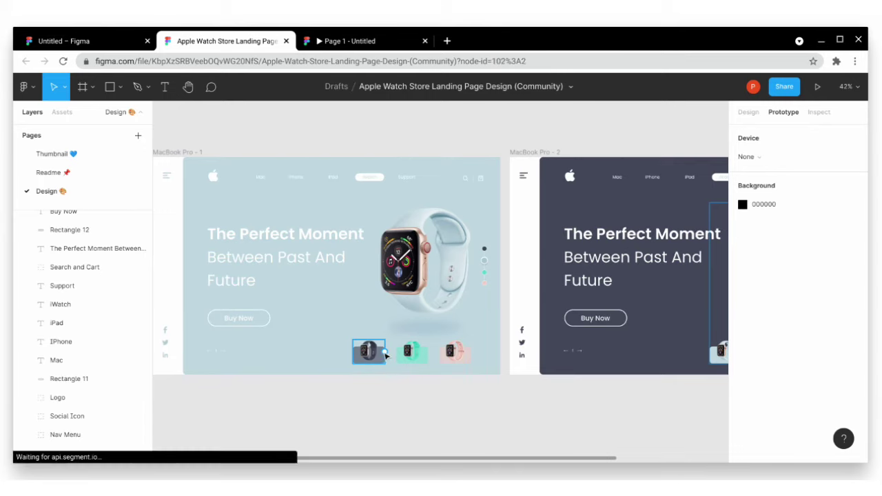
Link the dark watch thumbnail and the top page-indicator dot to MacBook Pro - 2
drag(386, 356, 543, 333)
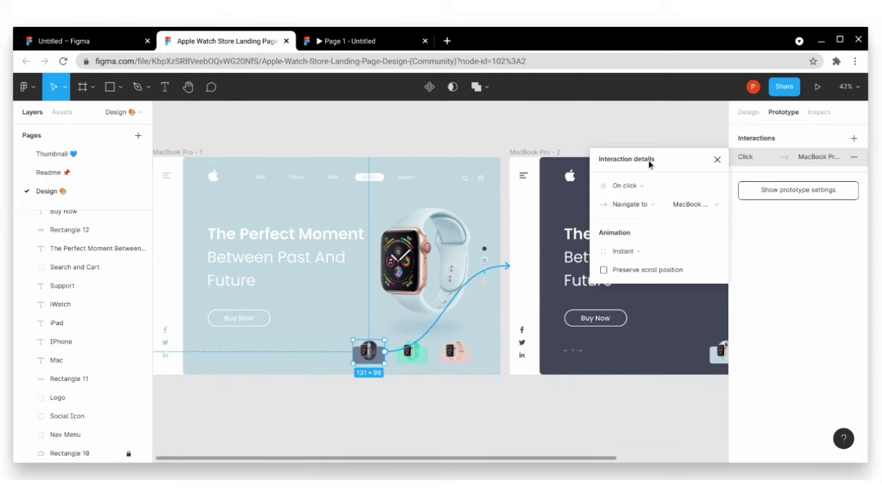
click(717, 159)
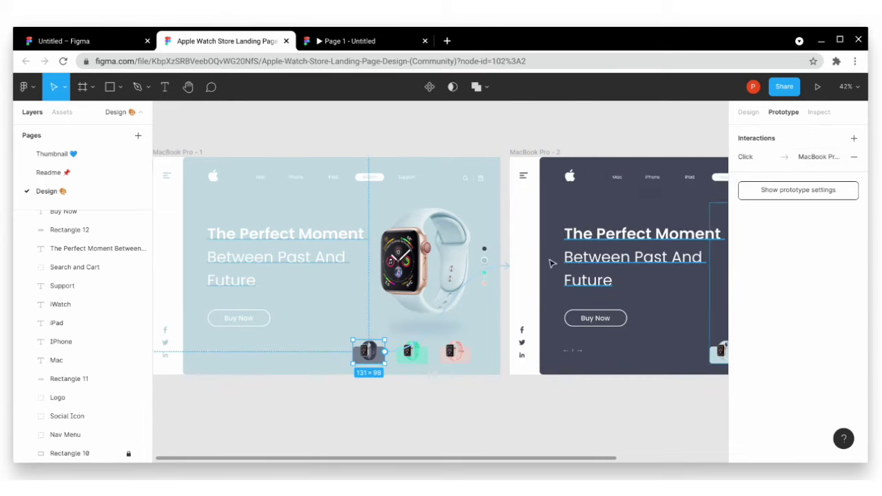
click(514, 140)
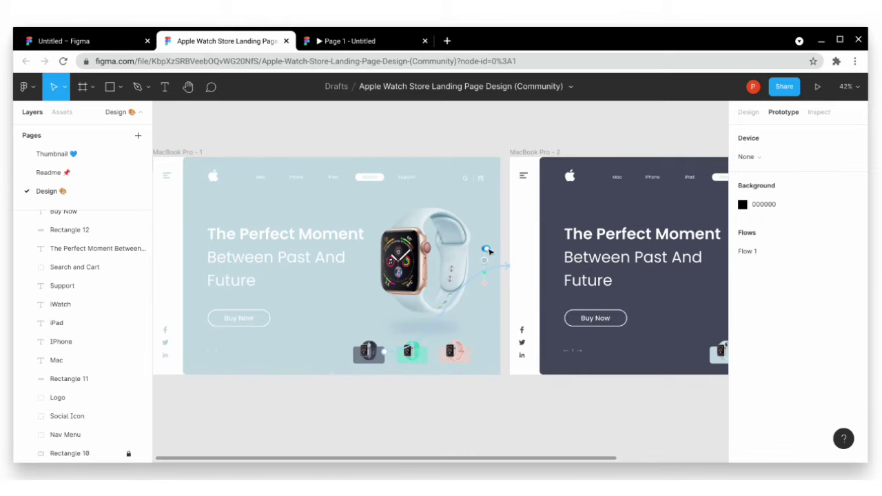
drag(486, 249, 519, 247)
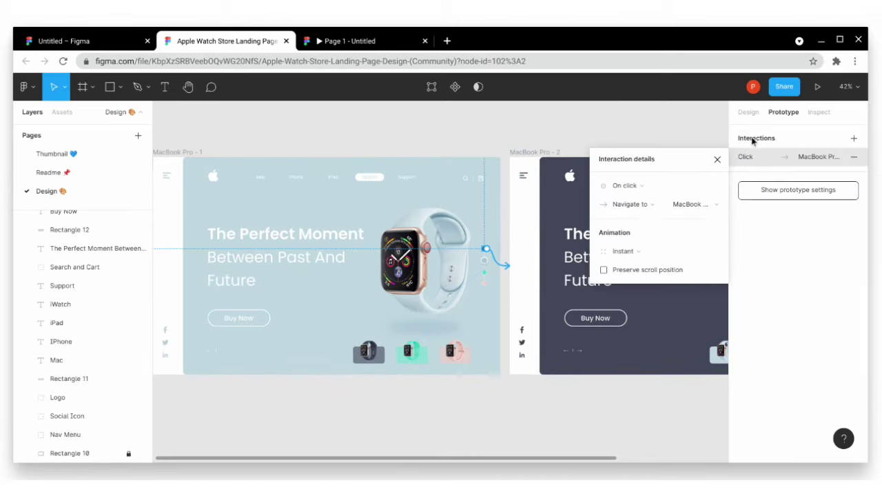
click(718, 161)
click(573, 113)
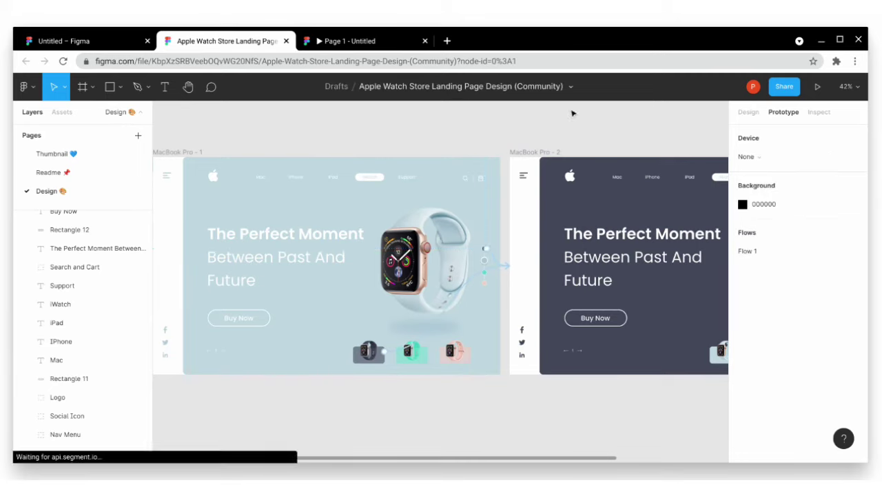
Set the thumbnail's transition to Smart animate with a 500ms duration
click(457, 304)
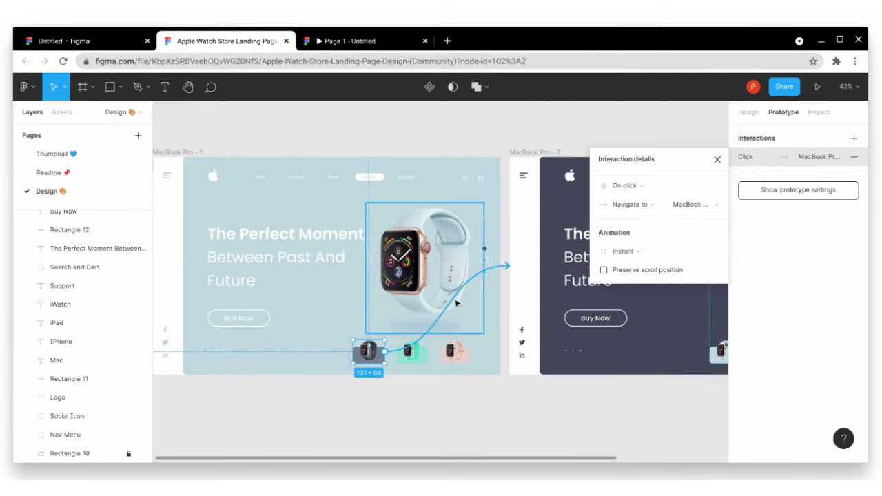
click(636, 253)
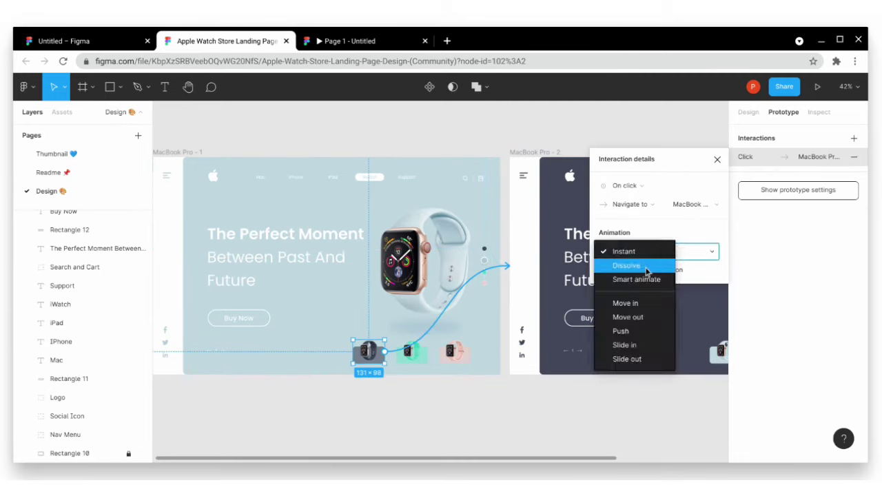
click(642, 281)
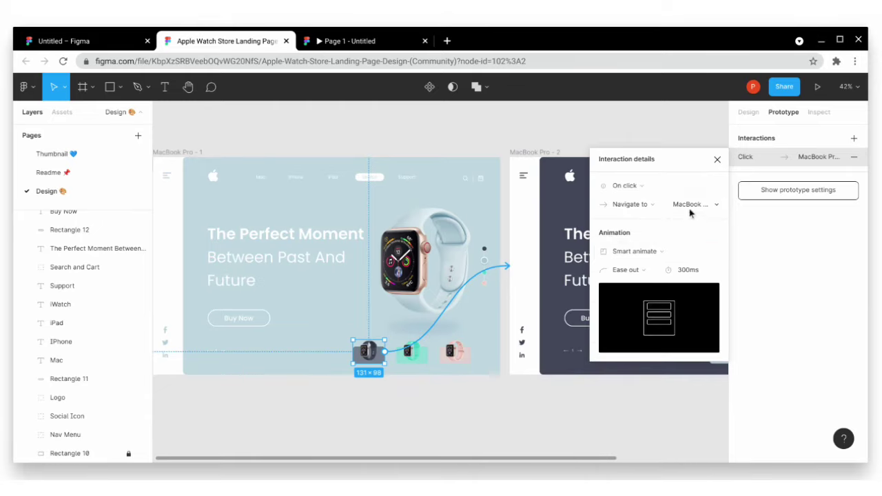
click(688, 270)
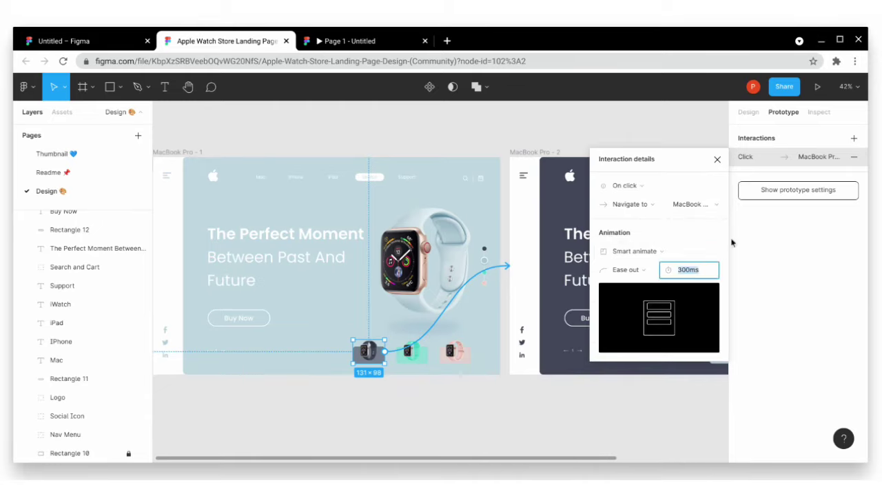
text(4)
text(00)
key(BackSpace)
key(BackSpace)
key(BackSpace)
text(500ms)
key(Return)
click(718, 159)
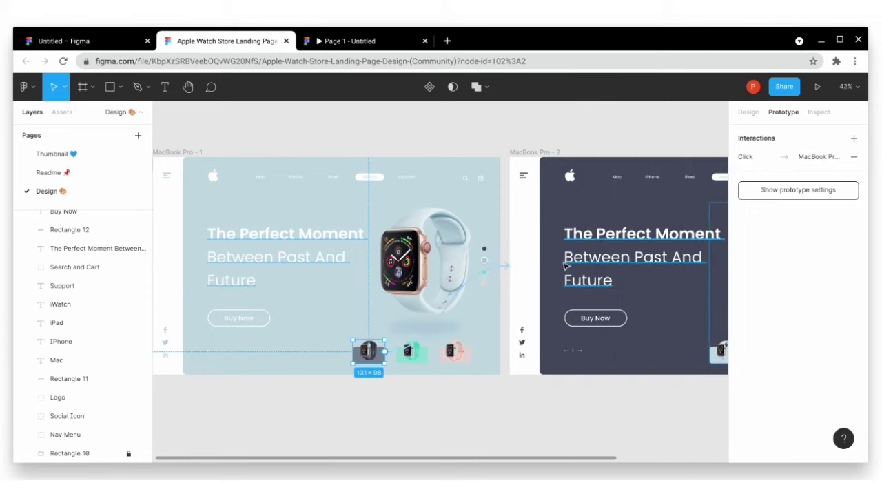
click(484, 251)
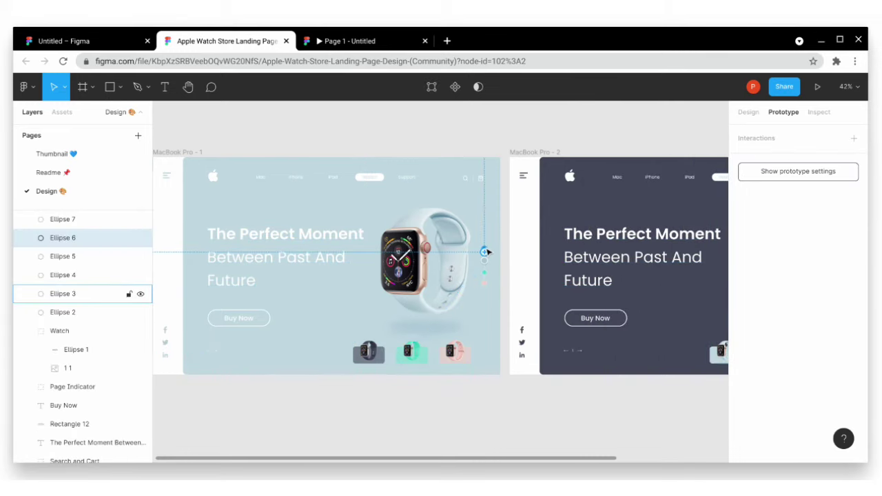
Give the top dot's Navigate to transition Smart animate, Ease out, 500ms
click(535, 437)
scroll(492, 299, up, 5)
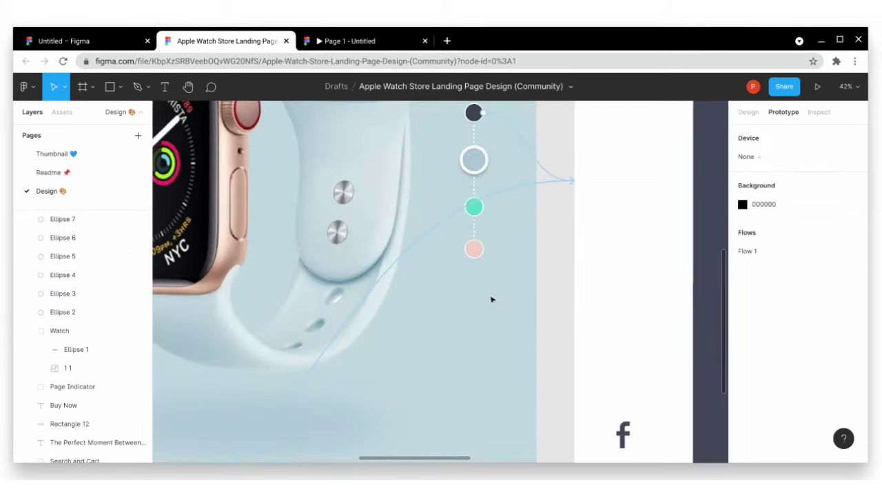
scroll(490, 297, down, 3)
scroll(491, 297, down, 2)
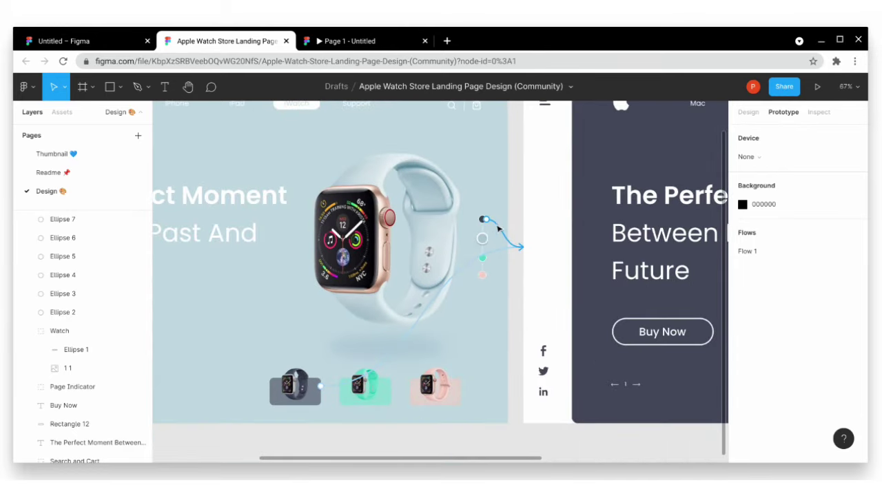
click(498, 230)
click(637, 207)
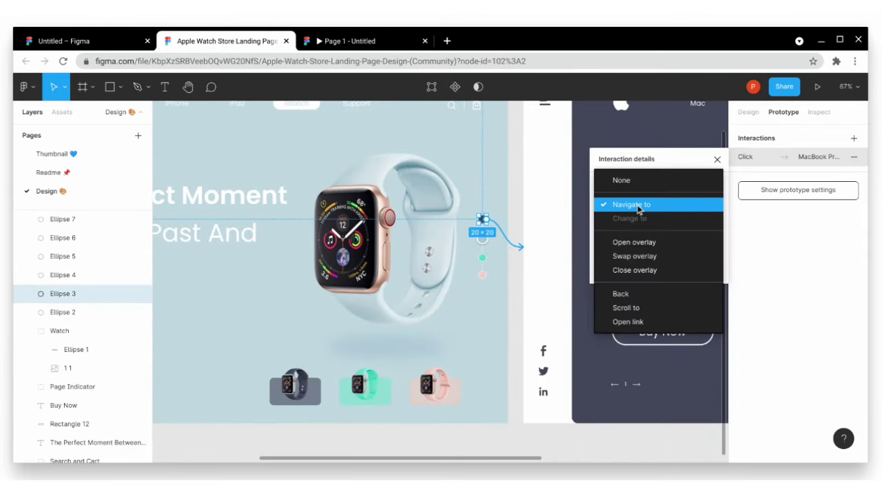
click(655, 163)
click(625, 251)
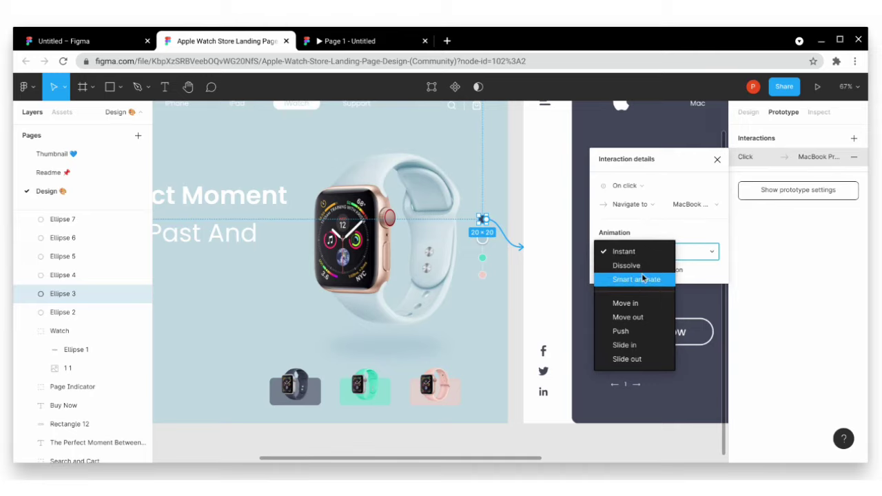
click(642, 278)
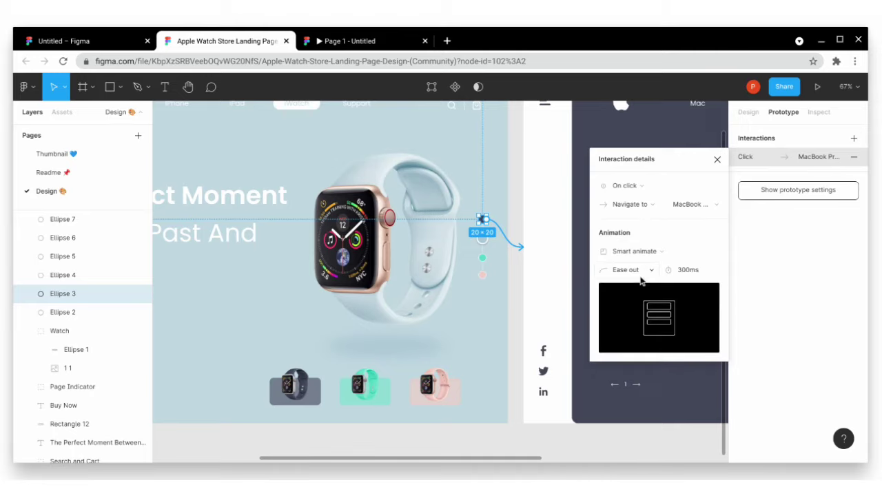
click(685, 273)
text(500)
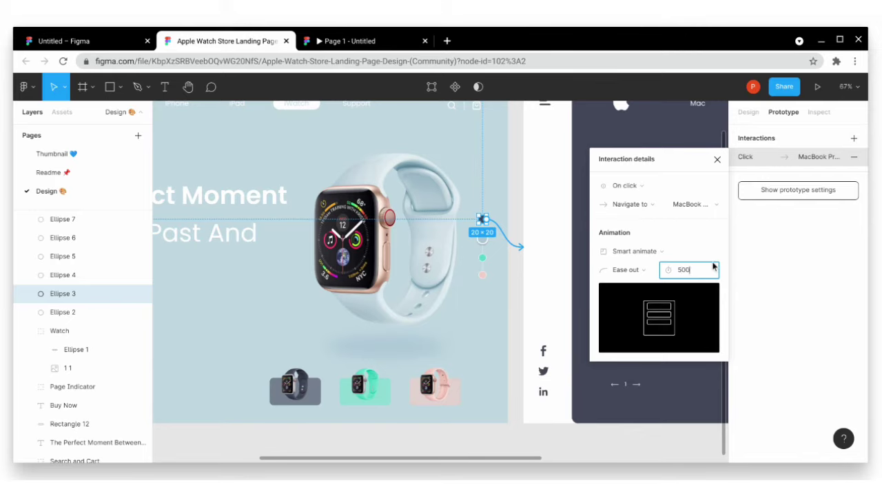
key(Return)
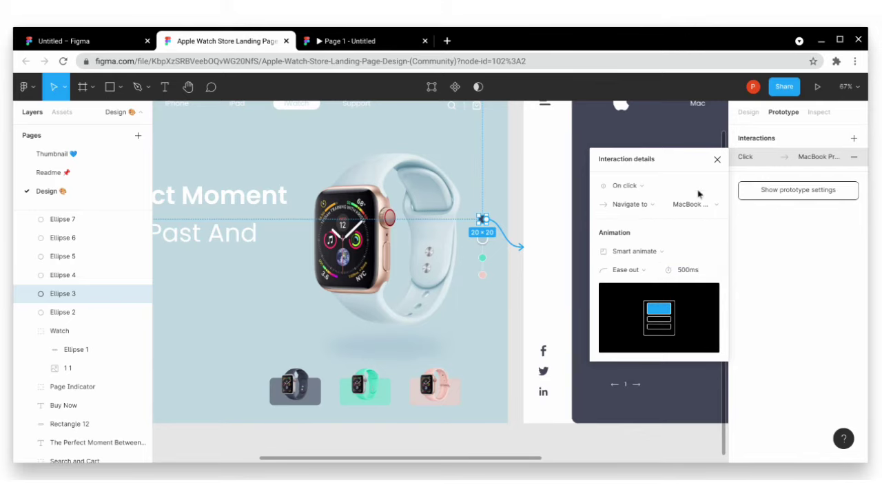
click(718, 160)
Fit both frames in view and present the prototype in a new tab
click(514, 197)
key(shift+1)
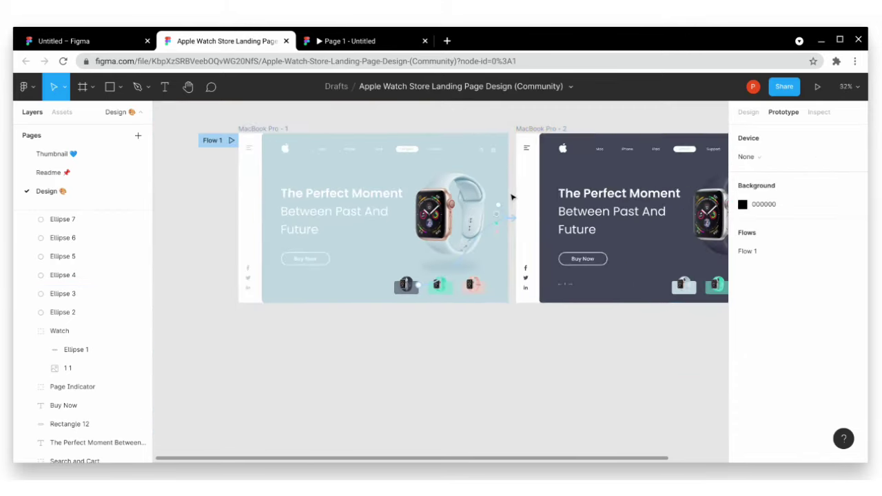
click(816, 91)
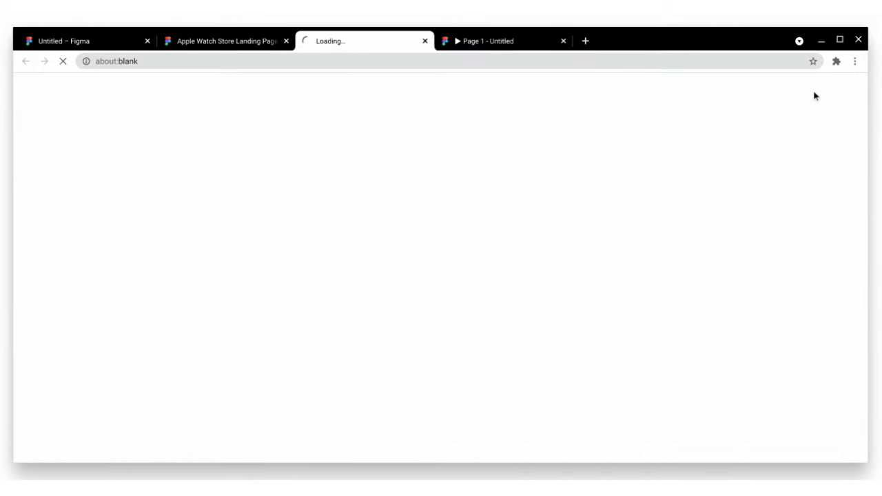
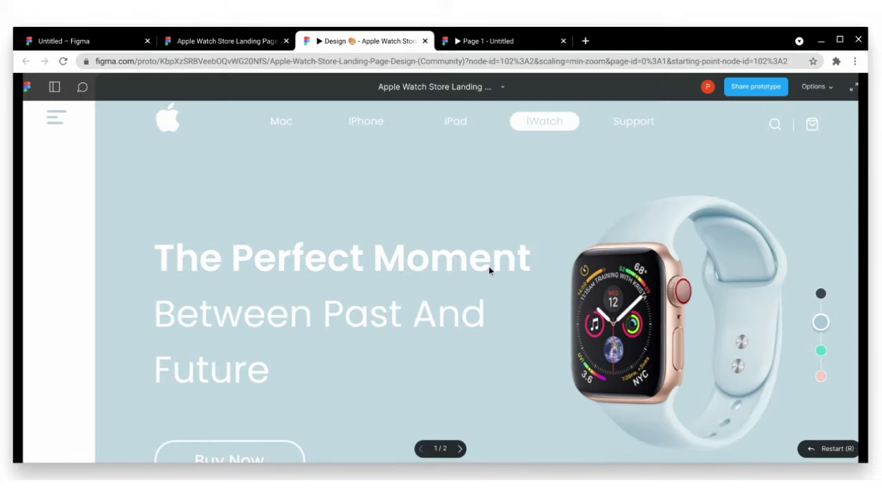
Scale the watch prototype to fit, view its dark variant, then return to the design file
click(816, 86)
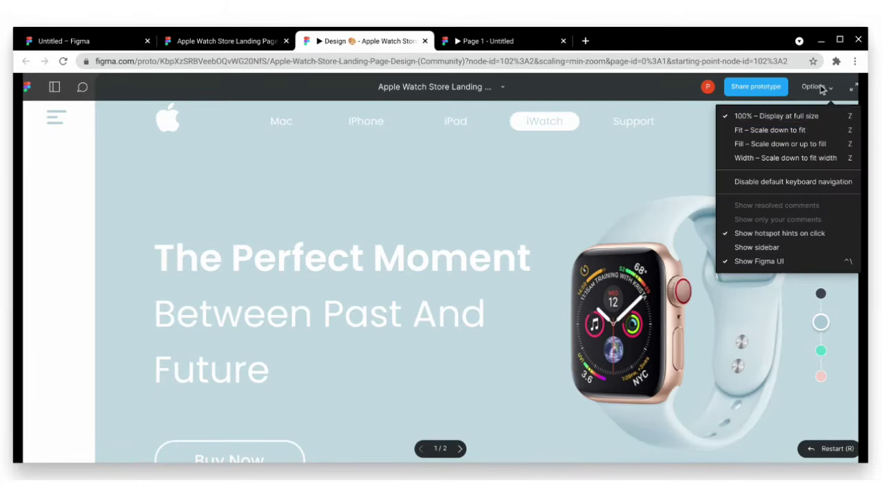
click(813, 130)
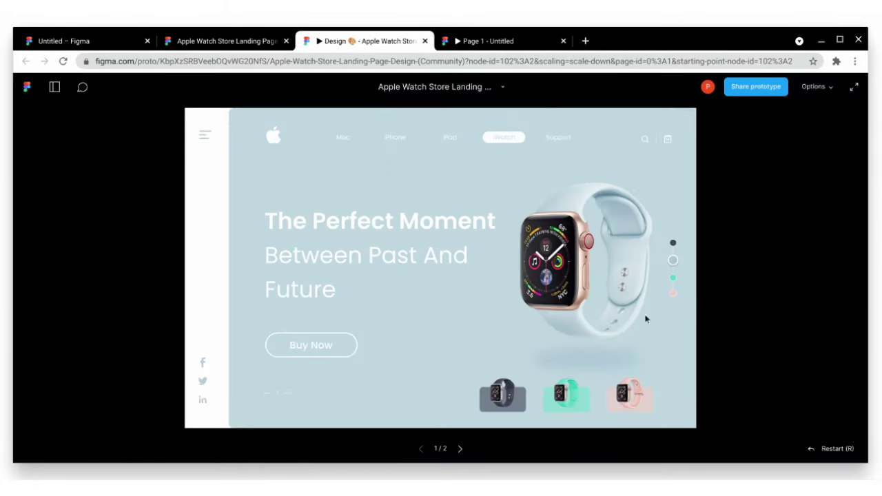
click(507, 393)
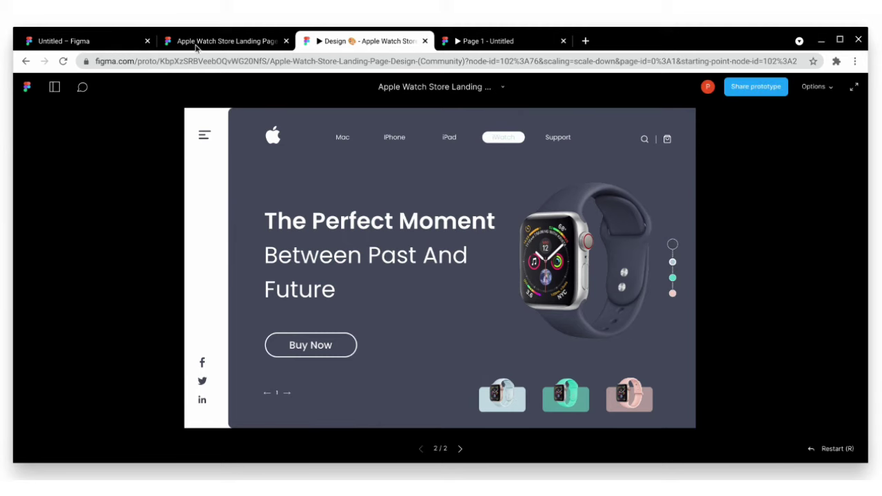
click(227, 41)
drag(617, 460, 651, 461)
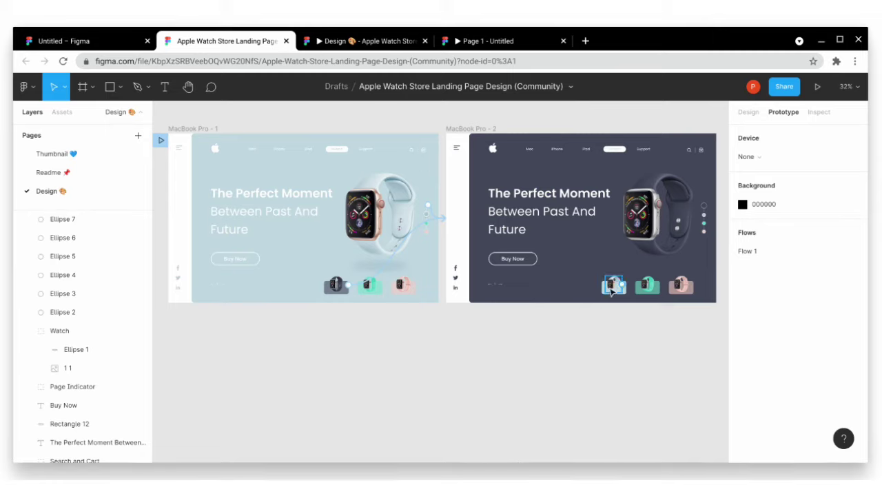
Link the dark frame's light-blue watch thumbnail to MacBook Pro - 1 with a smart-animated click
drag(624, 285, 438, 263)
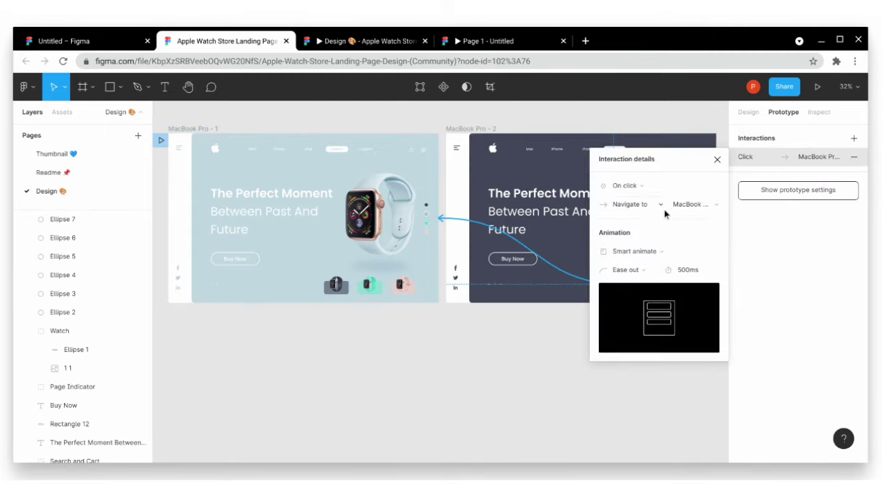
click(717, 159)
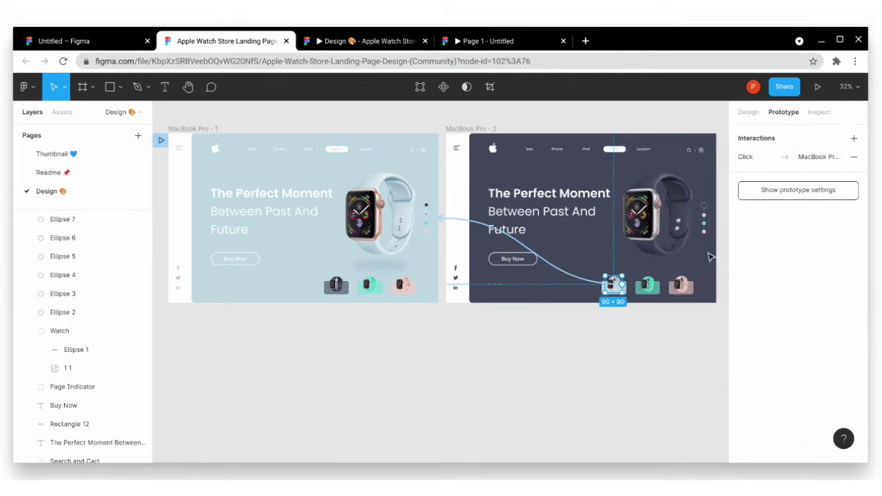
ctrl+scroll(718, 223, up, 2)
ctrl+scroll(718, 223, up, 2)
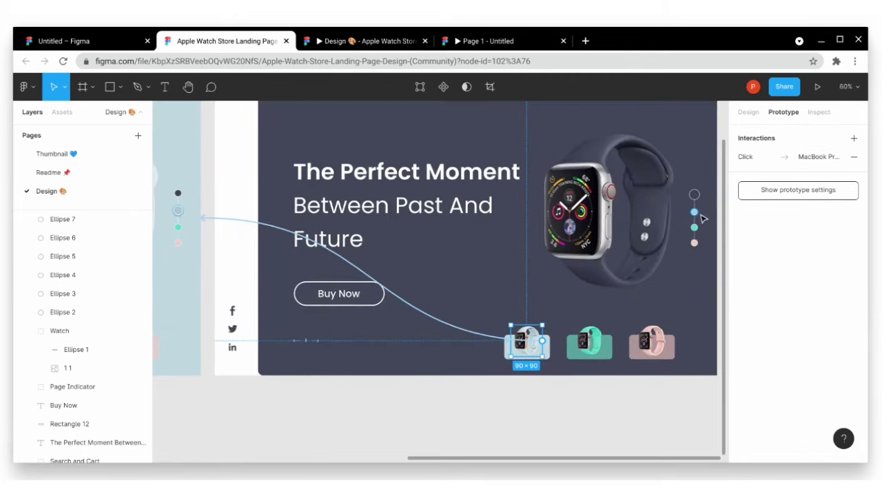
Link the second indicator dot, Ellipse 2, back to MacBook Pro - 1 with a smart-animated click
click(695, 212)
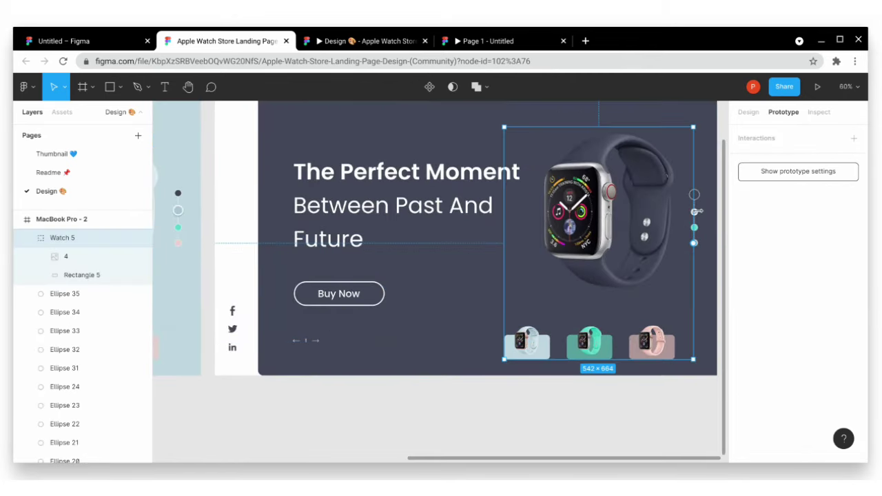
ctrl+scroll(696, 211, up, 5)
click(695, 217)
ctrl+scroll(701, 227, down, 2)
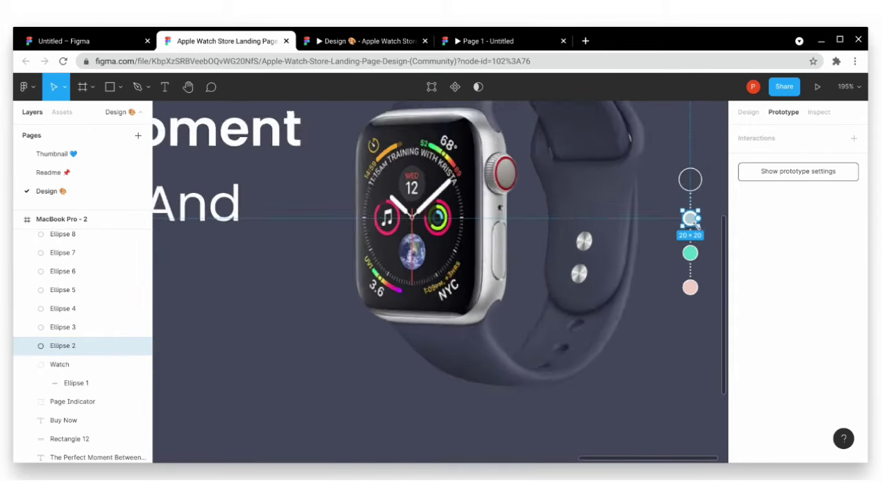
ctrl+scroll(701, 228, down, 2)
ctrl+scroll(701, 228, down, 1)
drag(697, 224, 387, 237)
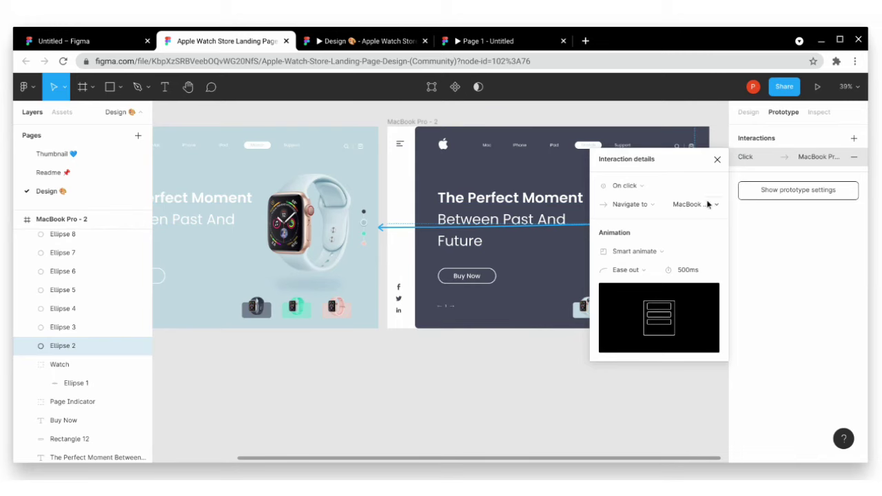
click(718, 159)
click(662, 363)
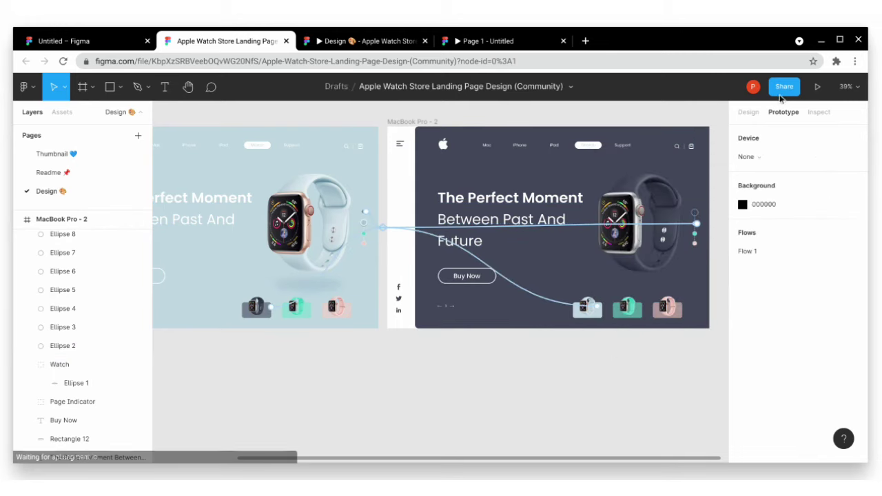
click(815, 88)
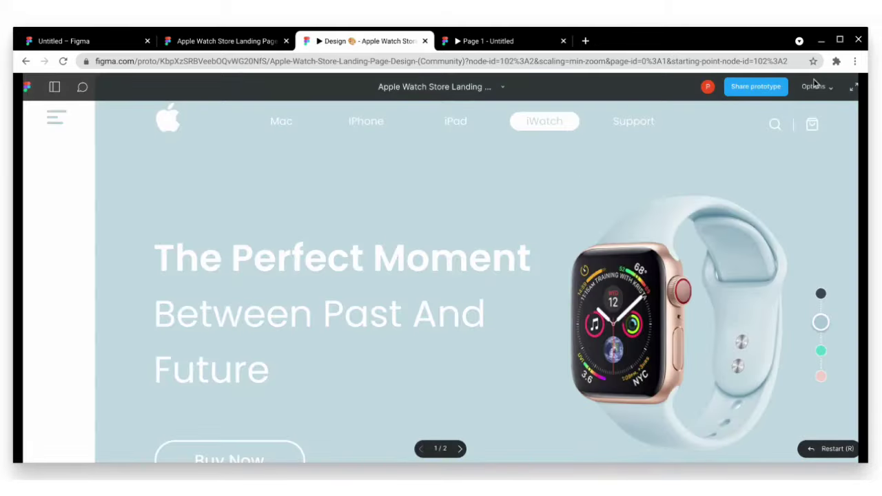
click(815, 87)
click(798, 129)
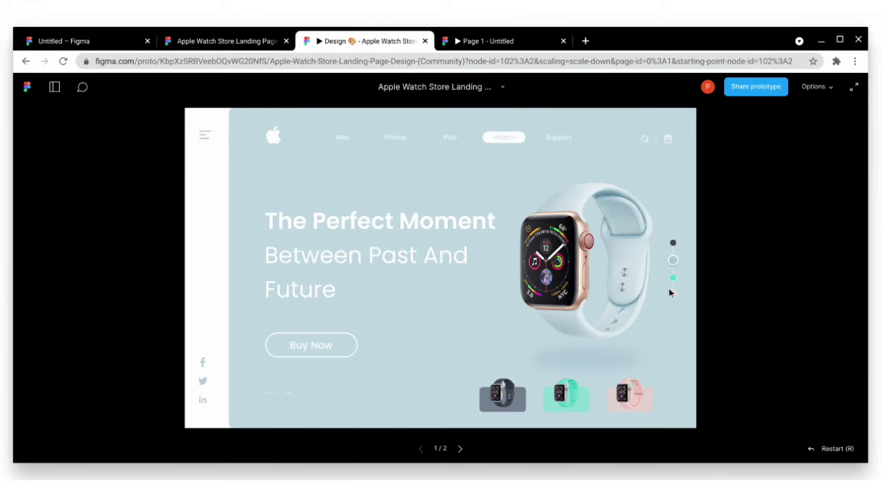
click(505, 394)
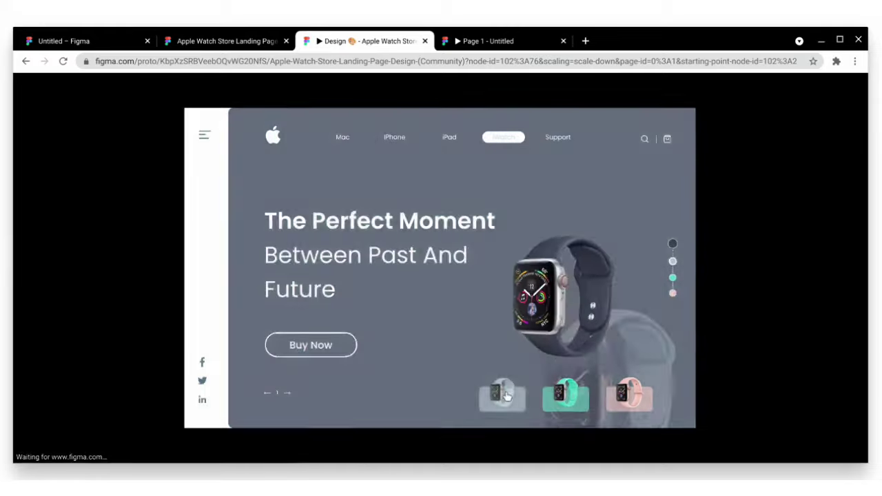
click(507, 396)
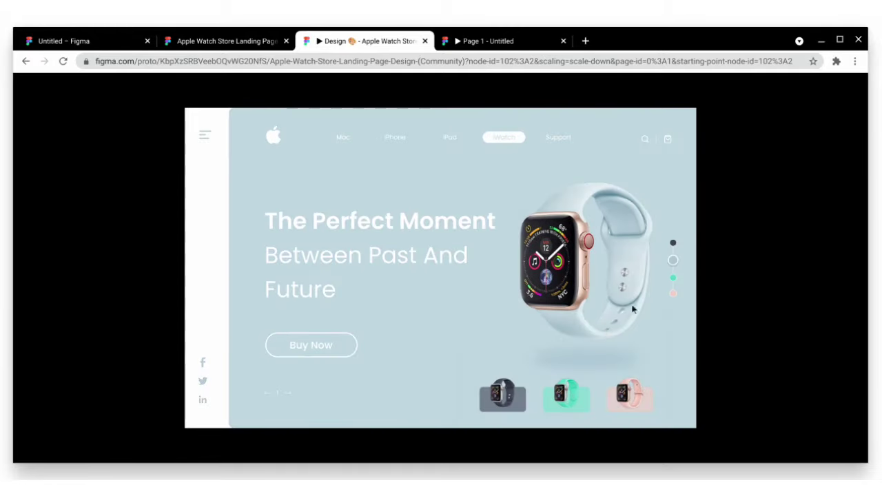
click(673, 246)
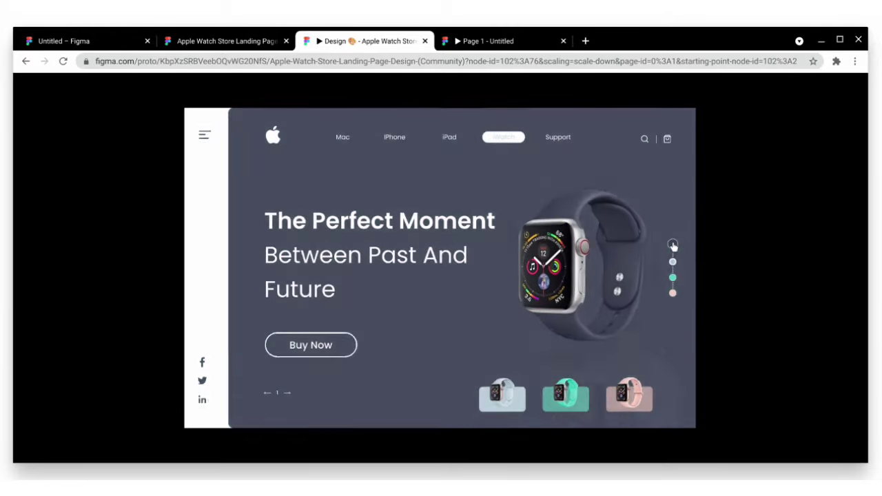
click(673, 264)
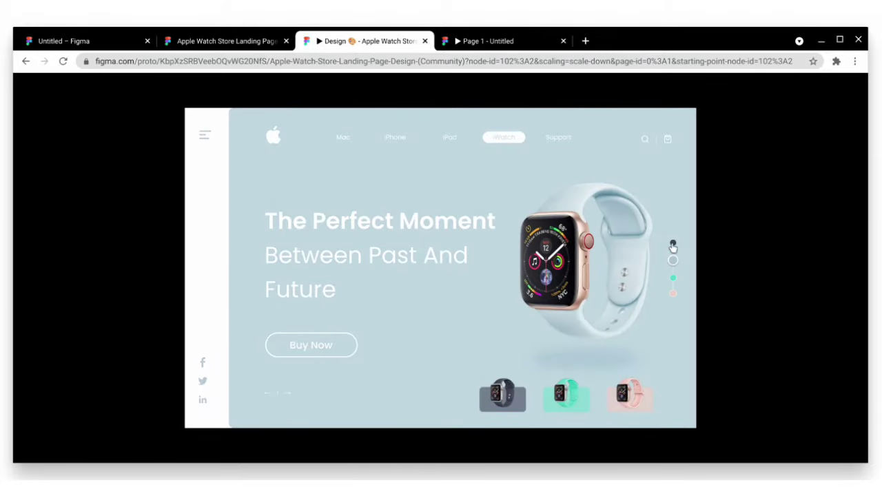
click(669, 251)
click(673, 263)
click(672, 247)
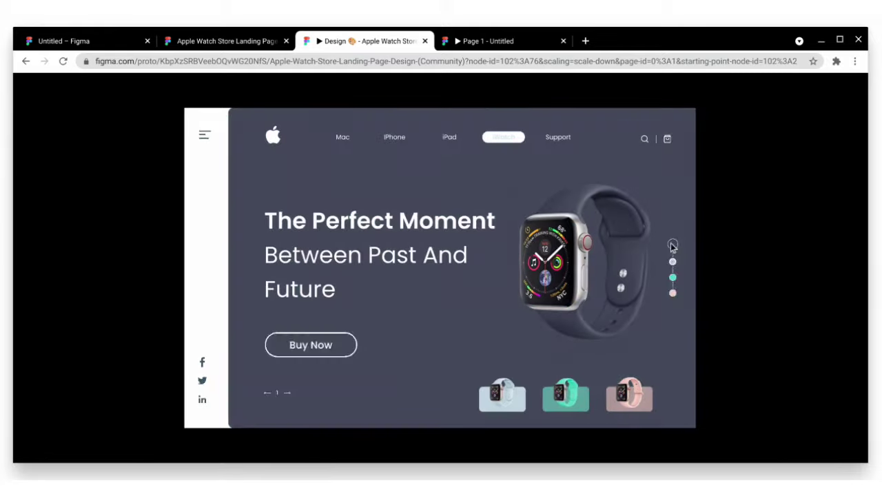
click(672, 262)
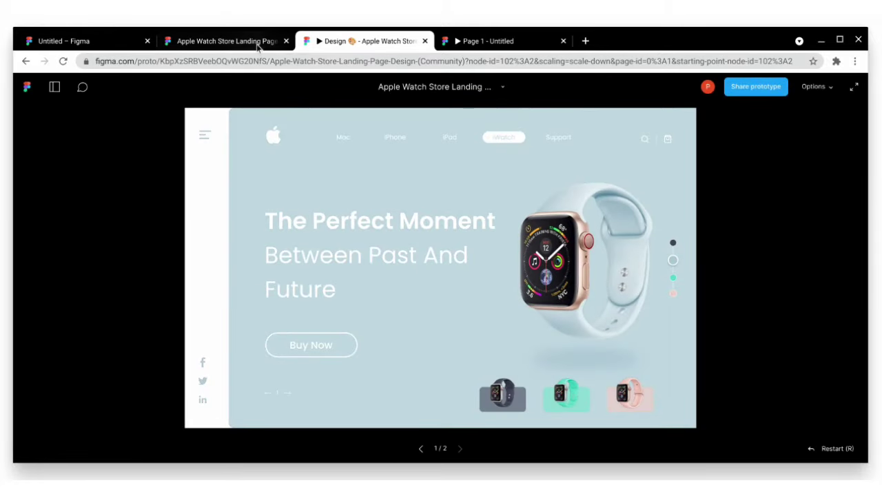
click(227, 41)
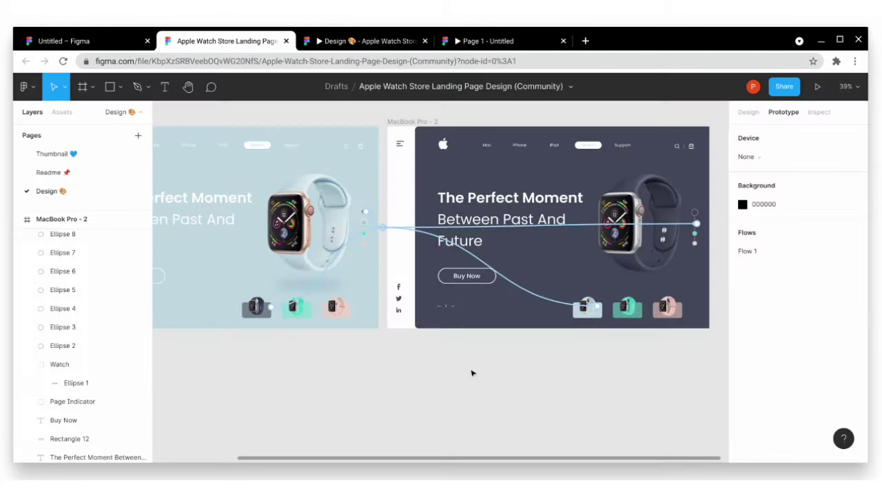
drag(505, 458, 601, 448)
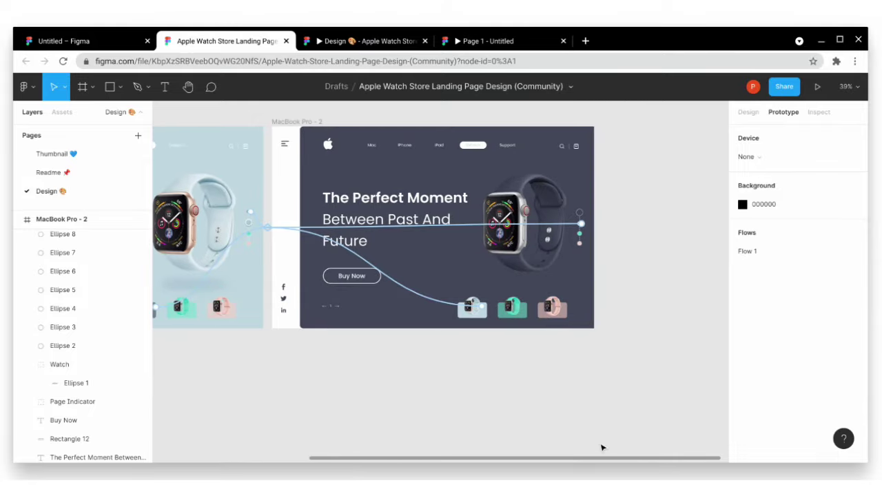
scroll(627, 368, up, 3)
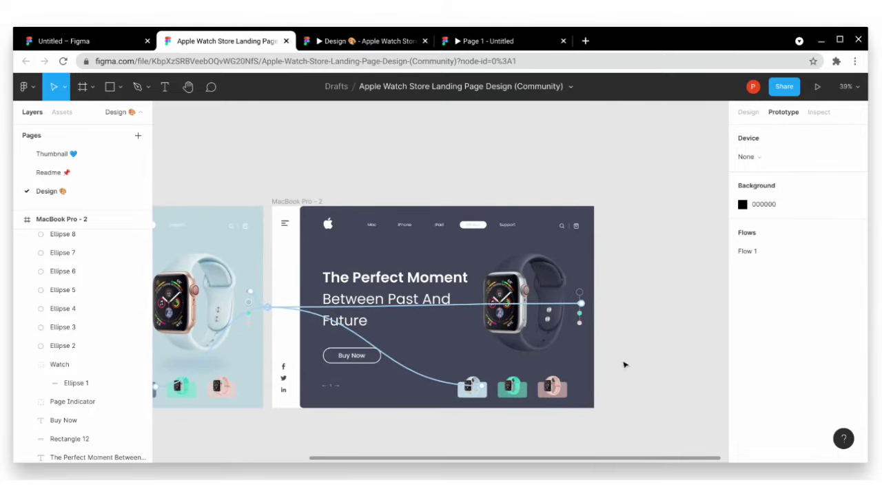
scroll(620, 454, left, 2)
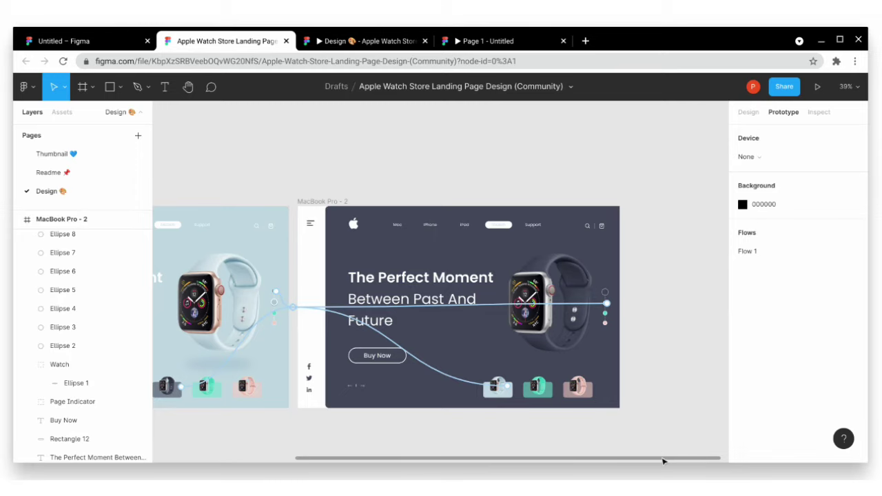
drag(663, 461, 617, 461)
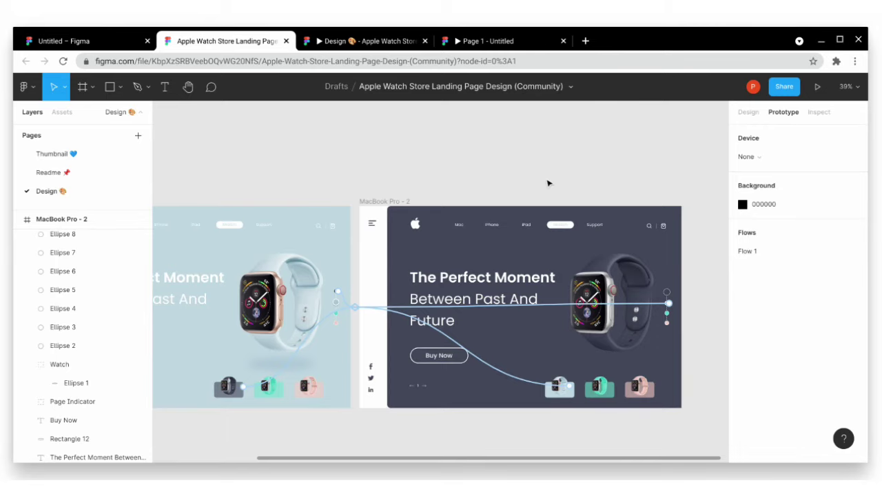
mouse_move(655, 458)
mouse_down()
mouse_move(491, 456)
mouse_move(531, 457)
mouse_up()
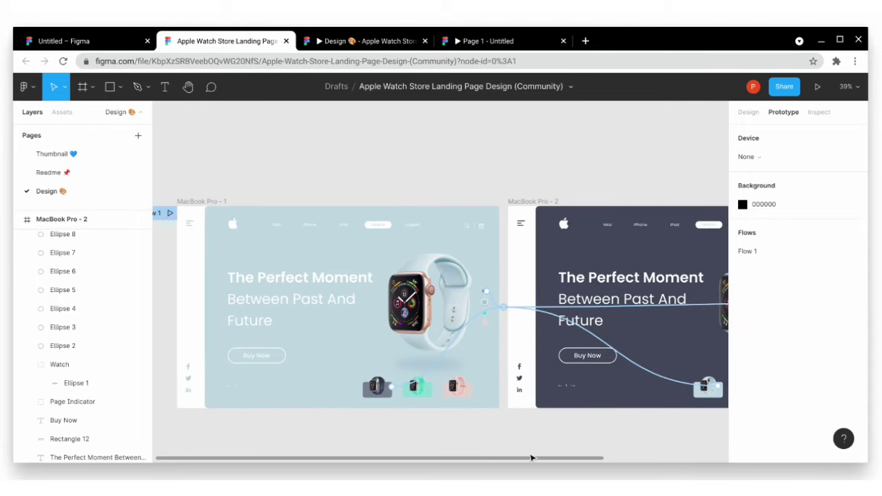
In the Untitled file, add a 1440×900 MacBook Pro frame, then delete MacBook Pro - 1
click(111, 46)
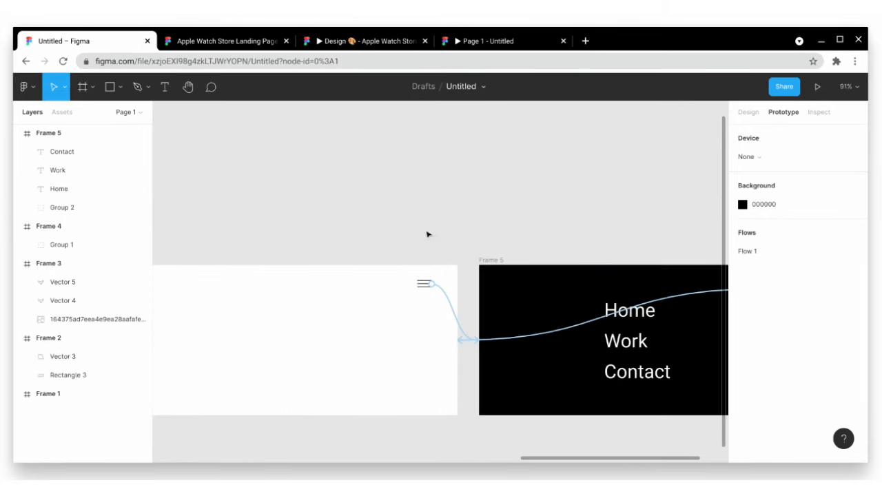
scroll(472, 310, down, 5)
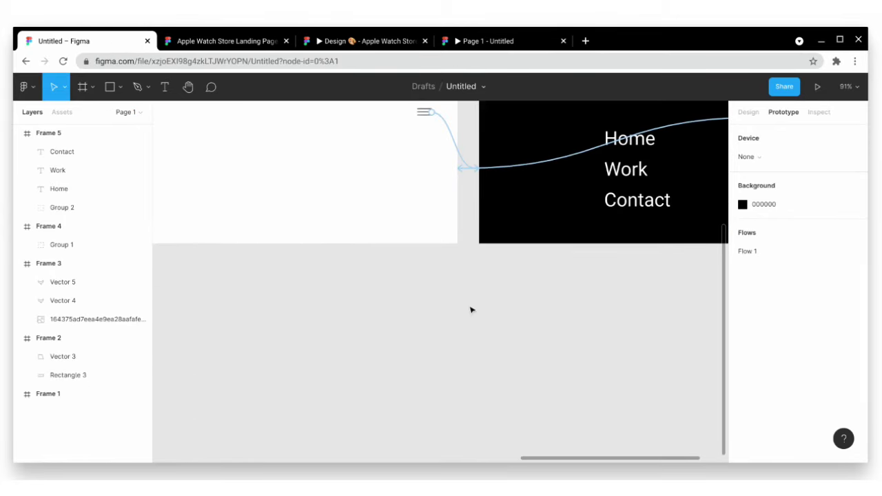
scroll(472, 309, down, 2)
scroll(523, 386, left, 5)
scroll(523, 386, down, 2)
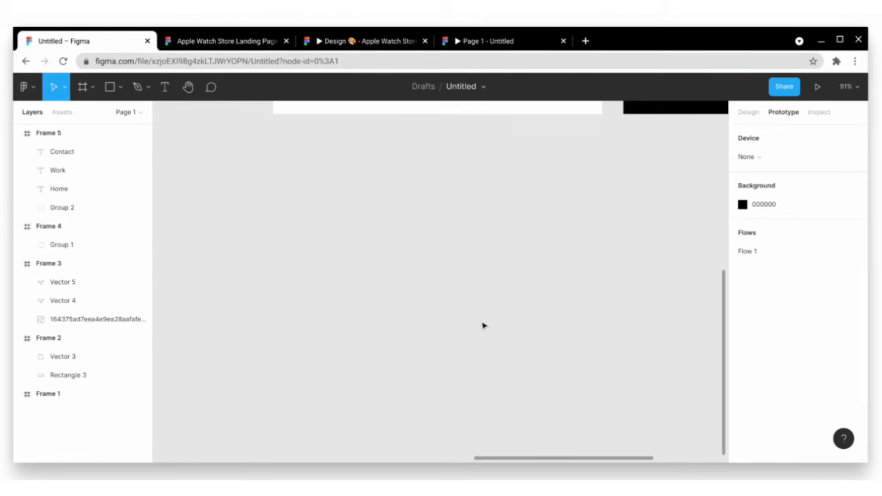
click(82, 87)
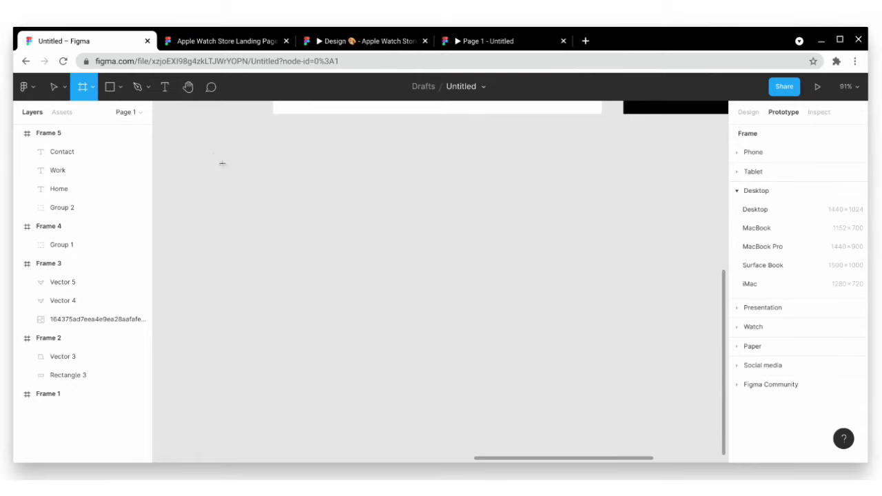
click(762, 246)
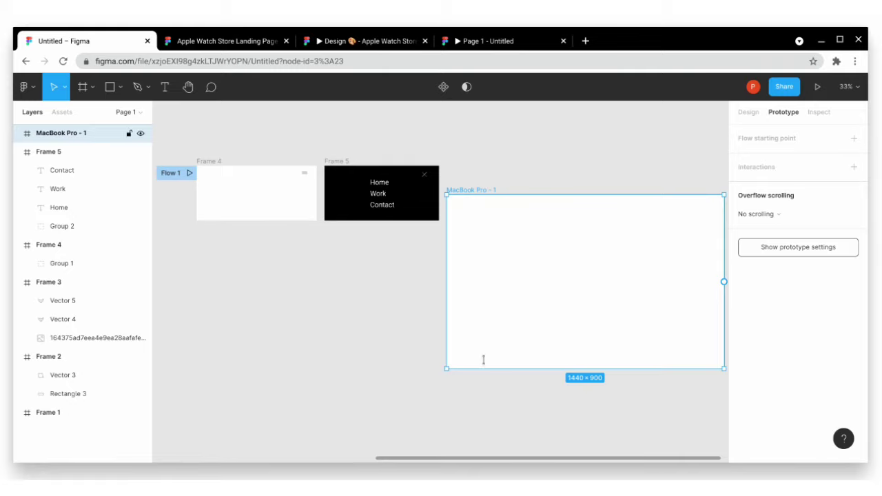
scroll(484, 359, up, 3)
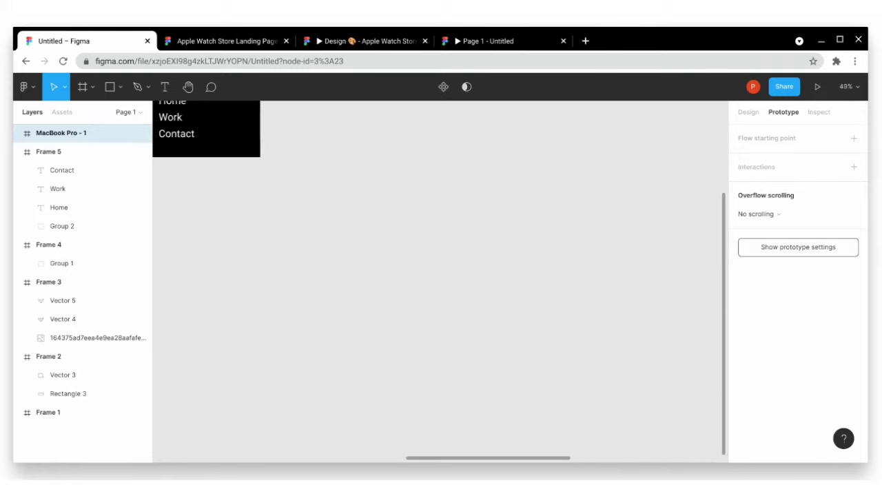
key(Delete)
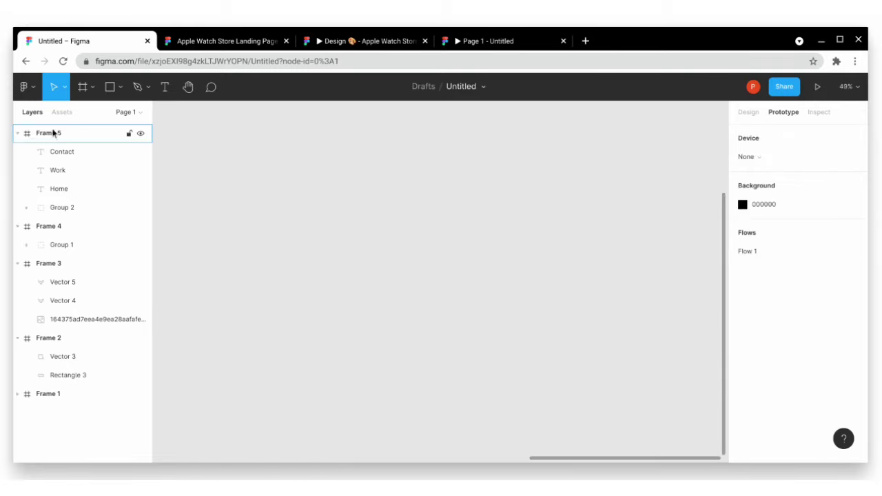
Collapse Frames 2–5 in the layers list
click(17, 133)
click(18, 189)
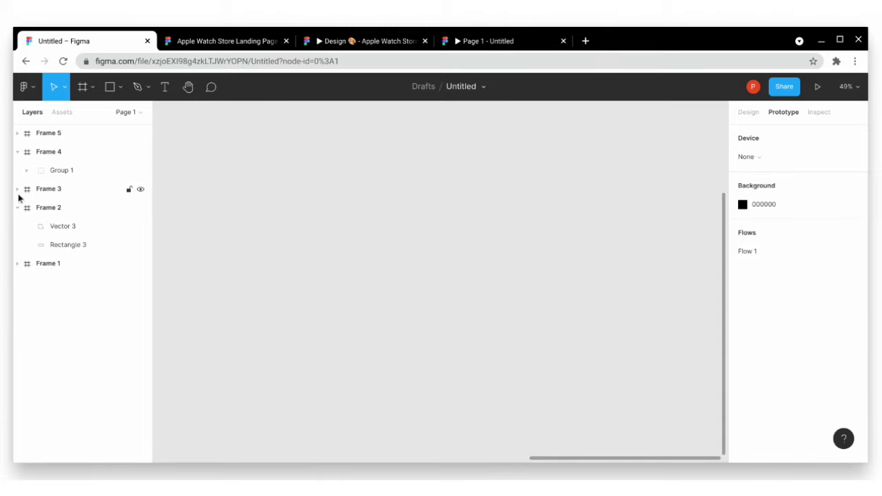
click(17, 208)
click(18, 152)
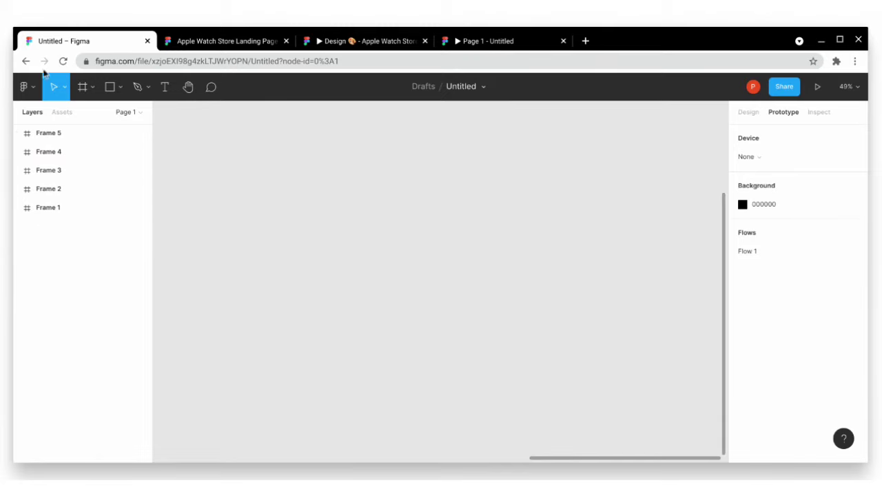
click(82, 89)
Add a 390×844 iPhone 13 / 13 Pro frame from the phone presets
click(741, 155)
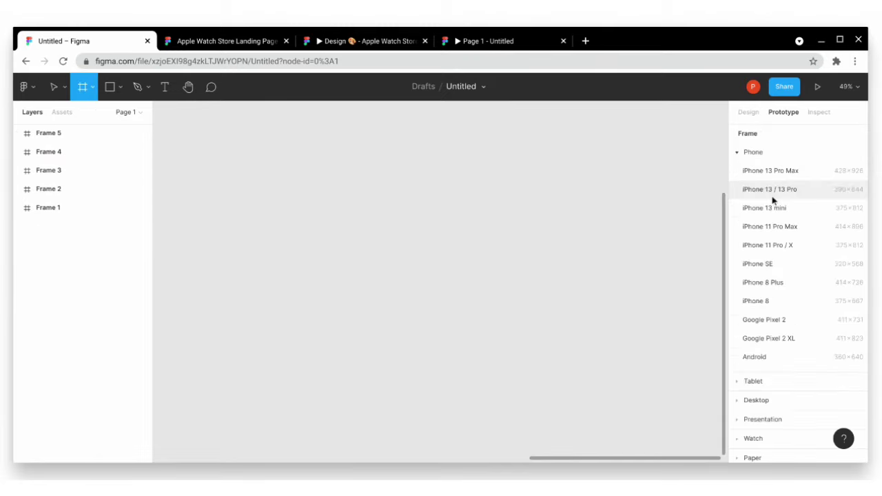
click(767, 194)
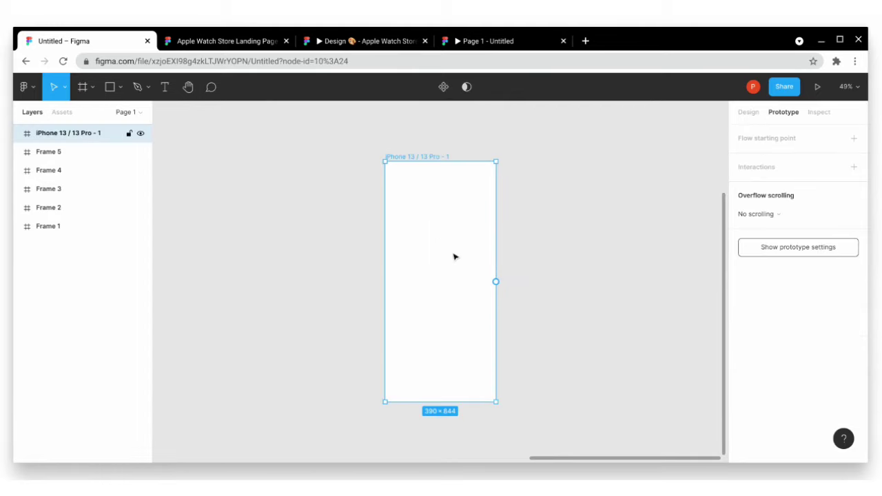
scroll(454, 256, up, 2)
click(749, 113)
click(624, 255)
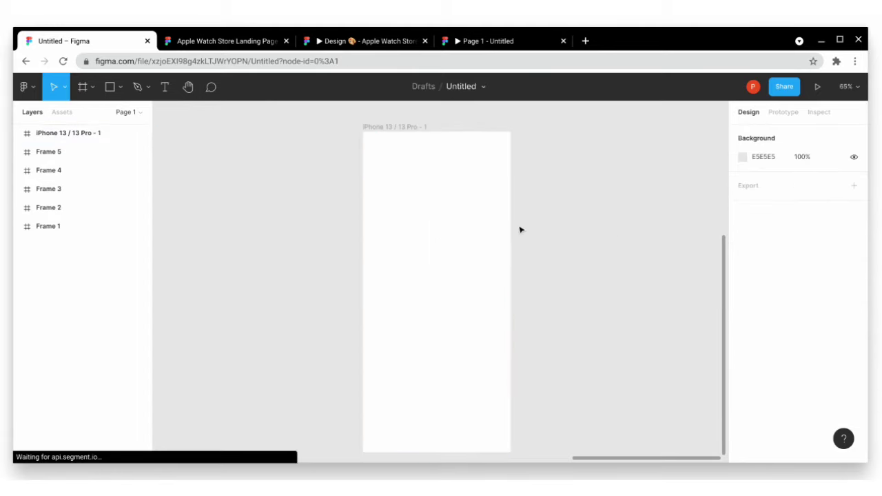
Draw a 61×61 grey circle atop the iPhone frame and duplicate it into a horizontal row
key(o)
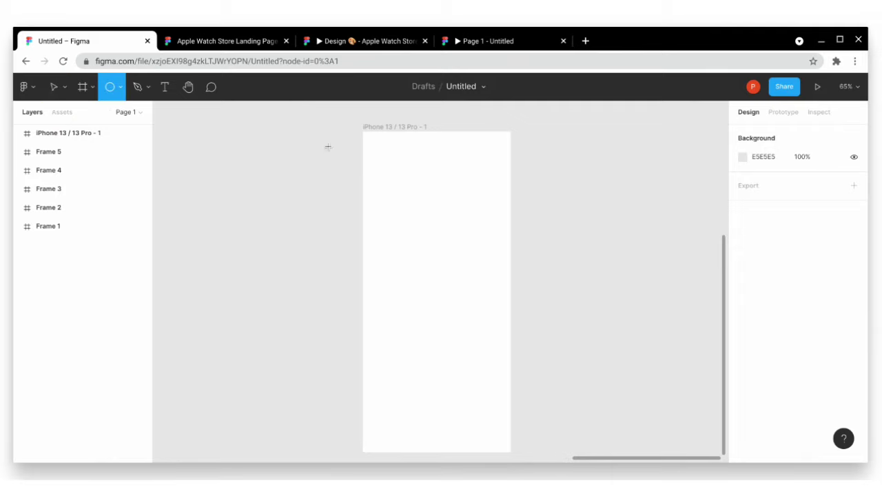
mouse_move(374, 164)
mouse_down()
mouse_move(394, 184)
mouse_move(418, 179)
mouse_up()
key(ctrl+d)
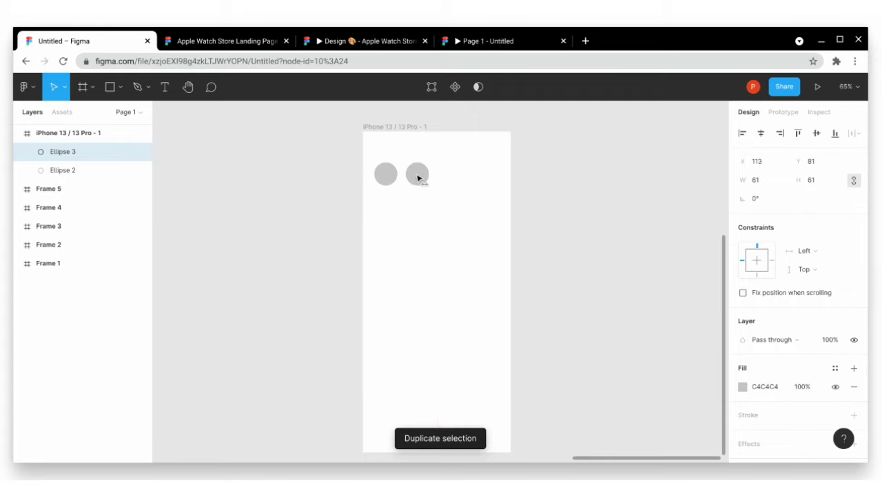
key(ctrl+d)
key(ctrl+d)
key(ctrl+d)
key(ctrl+d)
key(ctrl+d)
key(ctrl+d)
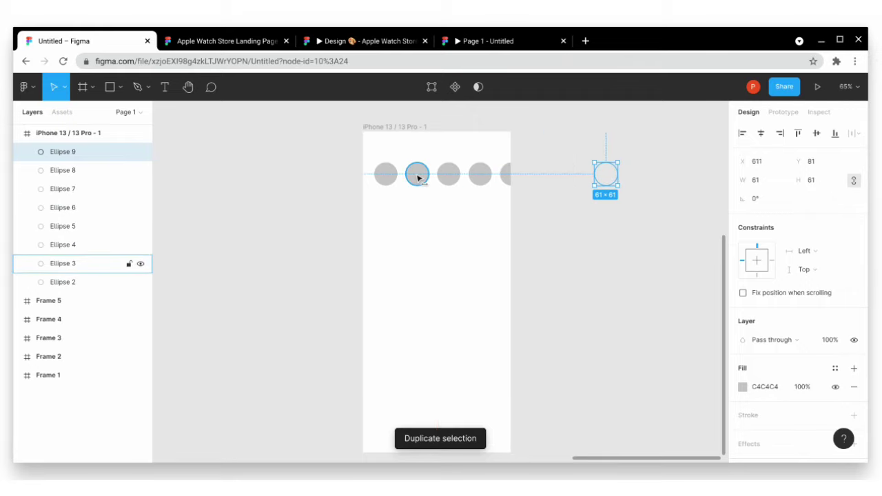
key(ctrl+d)
key(ctrl+d)
key(ctrl+d)
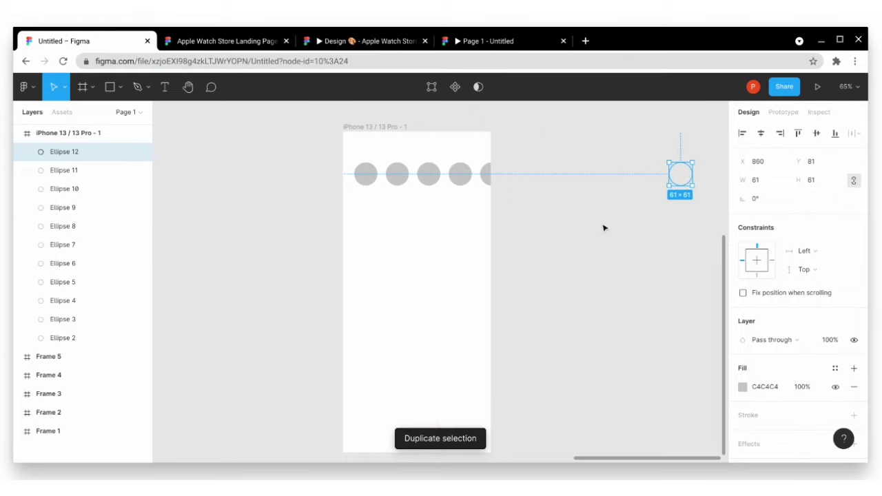
Wrap all the circles in the row into a new Frame 6
click(604, 228)
drag(283, 155, 698, 194)
right_click(621, 180)
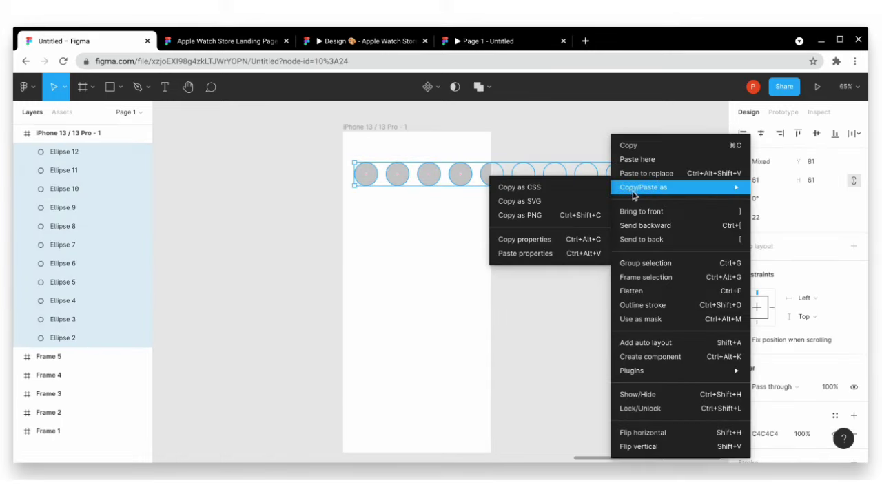
click(643, 280)
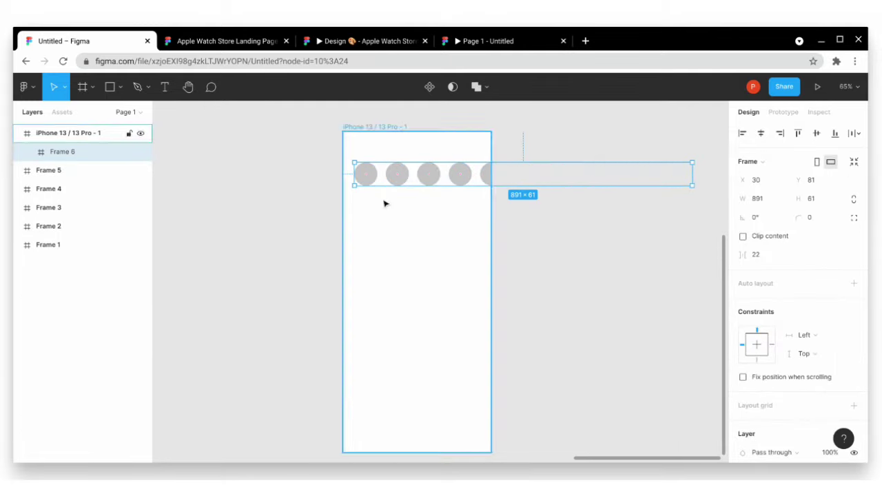
scroll(383, 202, up, 5)
scroll(610, 297, down, 2)
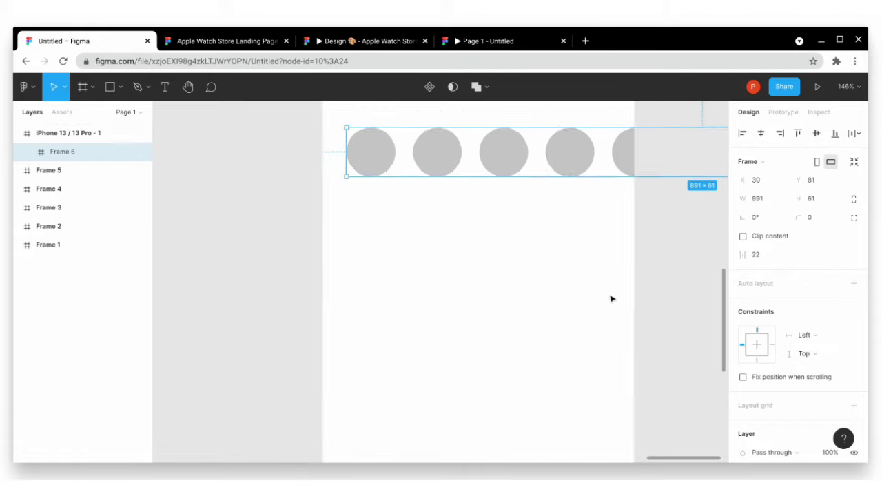
scroll(490, 224, down, 2)
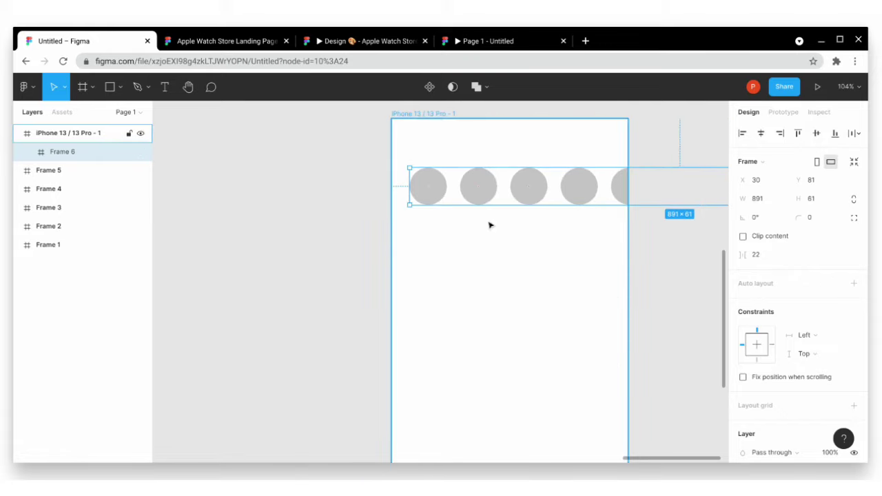
Close the unneeded extra browser tabs
click(286, 42)
click(286, 41)
click(286, 42)
scroll(349, 234, down, 3)
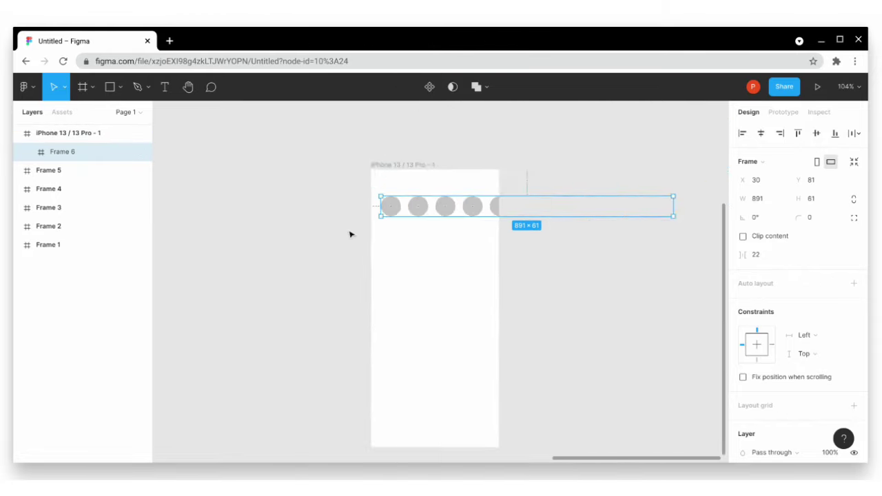
scroll(629, 448, right, 1)
scroll(524, 269, up, 2)
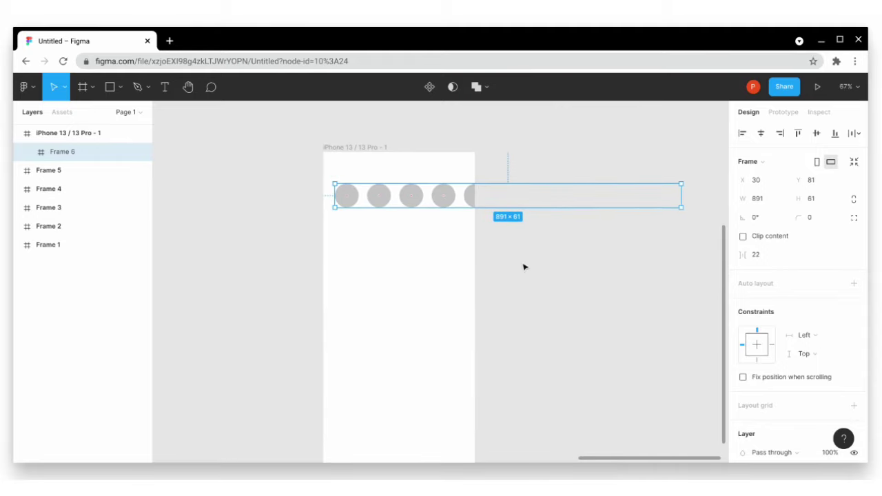
scroll(524, 268, up, 1)
scroll(523, 267, up, 2)
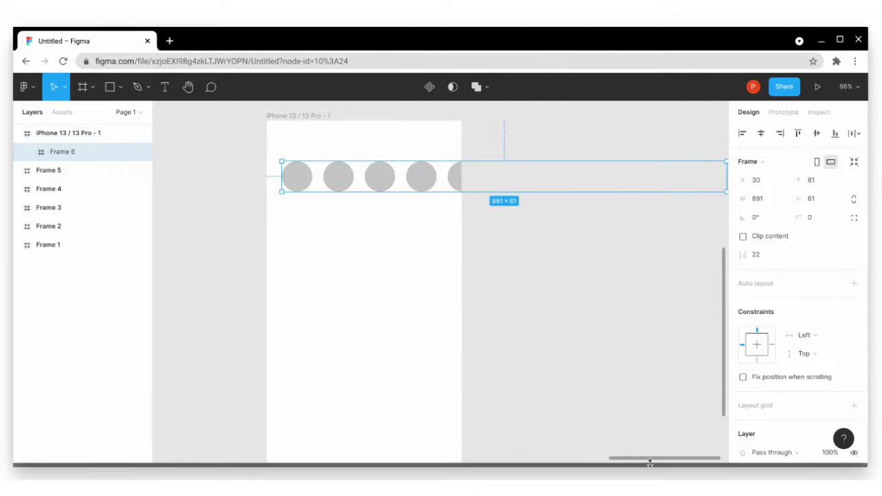
scroll(662, 413, right, 2)
Narrow Frame 6 to 380 wide, give it horizontal overflow scrolling, and present the prototype
drag(669, 183, 406, 184)
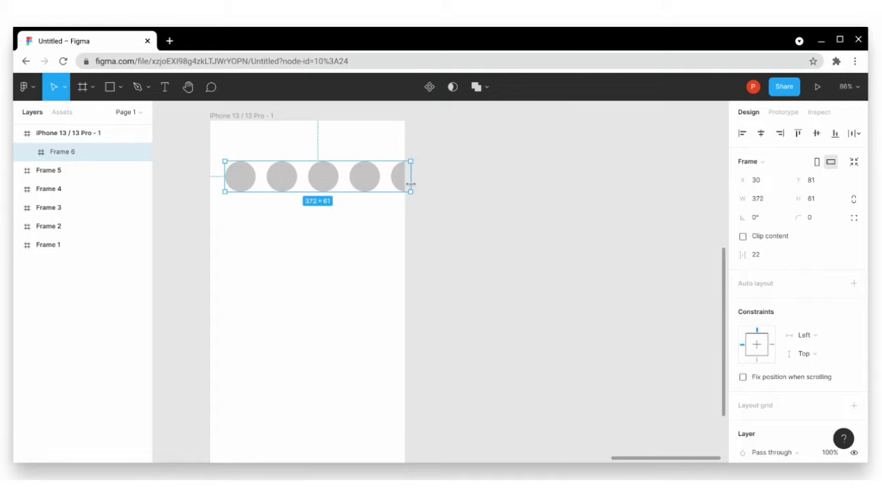
click(783, 112)
click(765, 183)
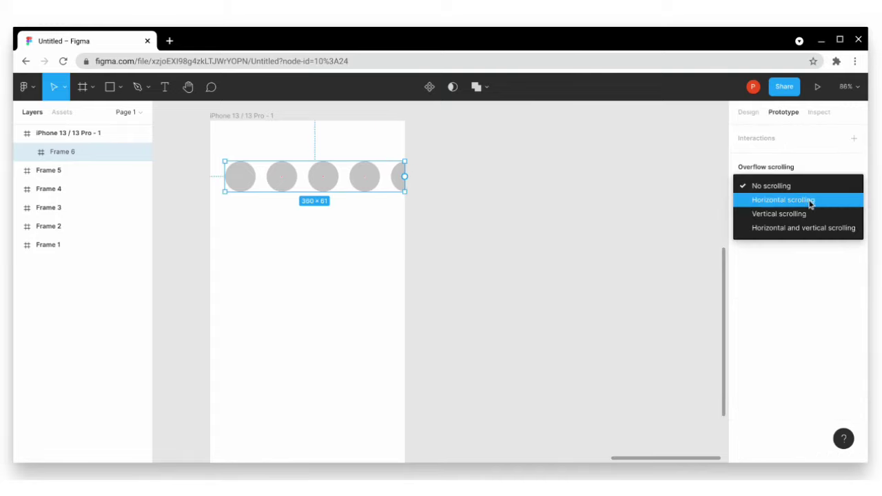
click(810, 201)
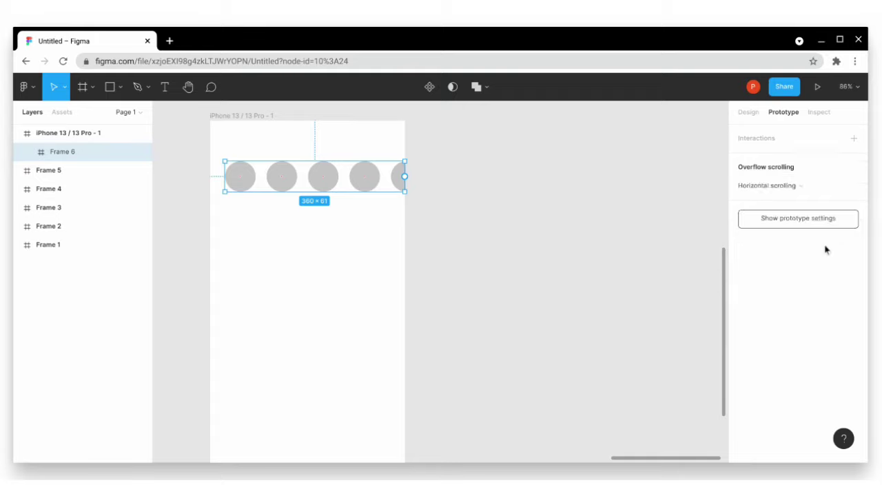
click(819, 87)
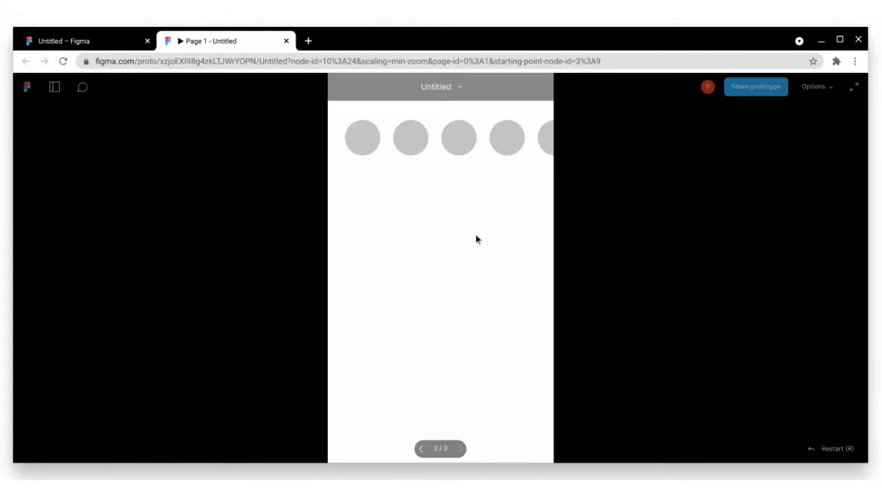
Drag the circle row sideways in the preview, scale it to fit, then return to the Untitled file
drag(467, 140, 324, 142)
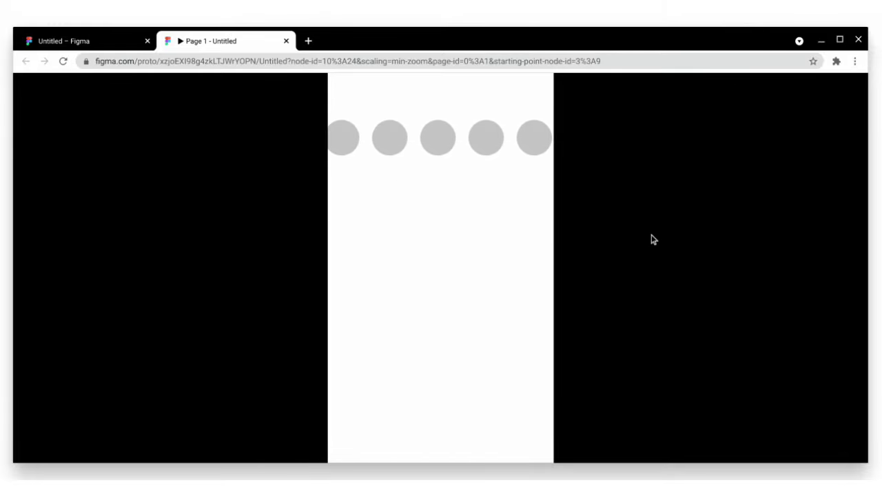
click(813, 87)
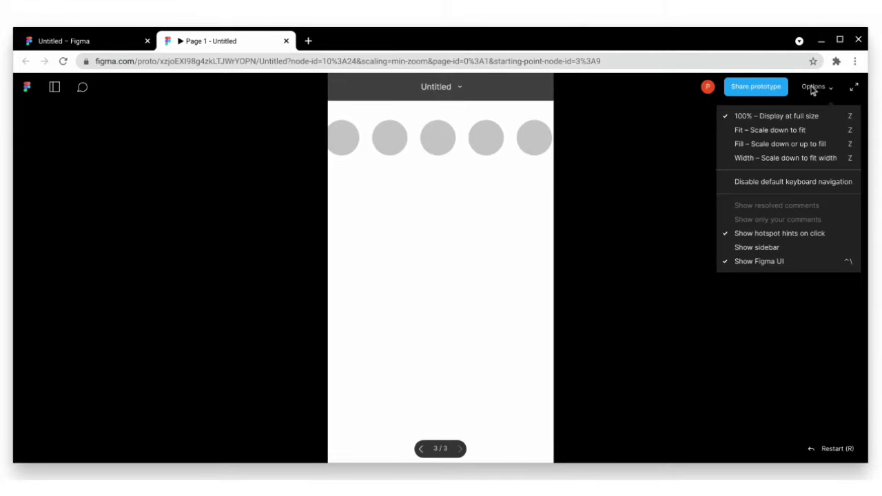
click(815, 129)
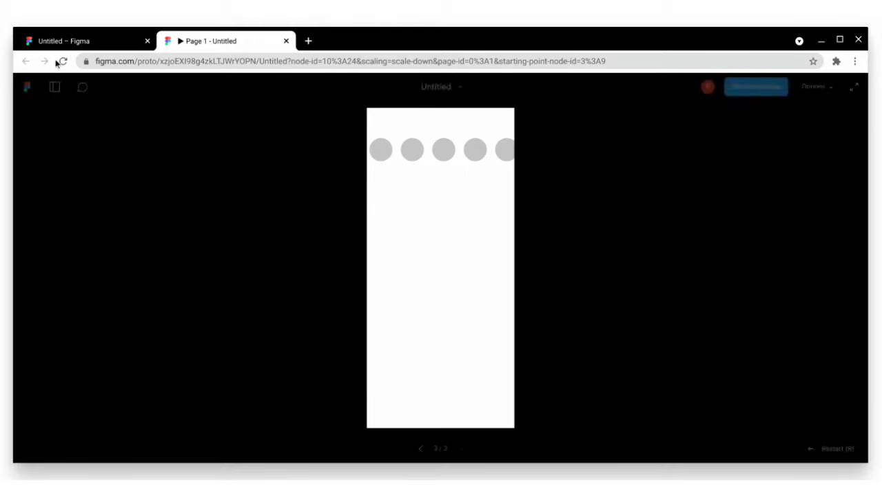
click(69, 40)
Draw a rectangle below the circle row, centre it horizontally, and round its corners
click(669, 447)
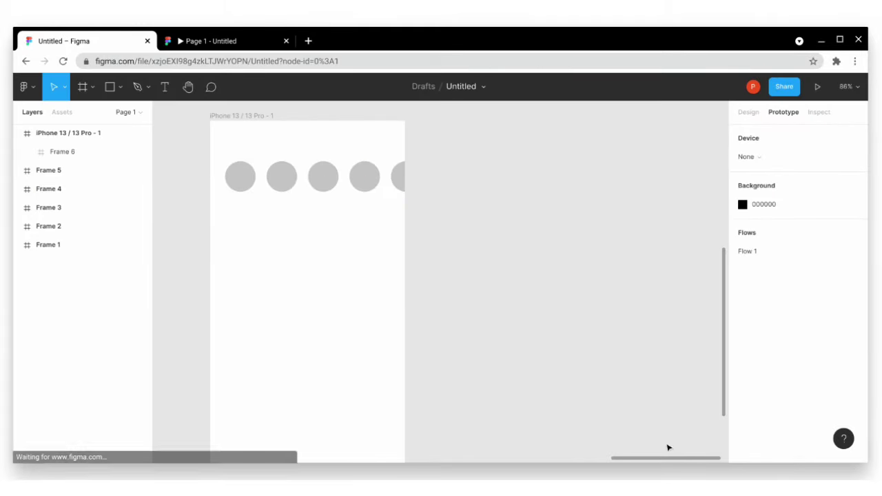
scroll(653, 455, left, 3)
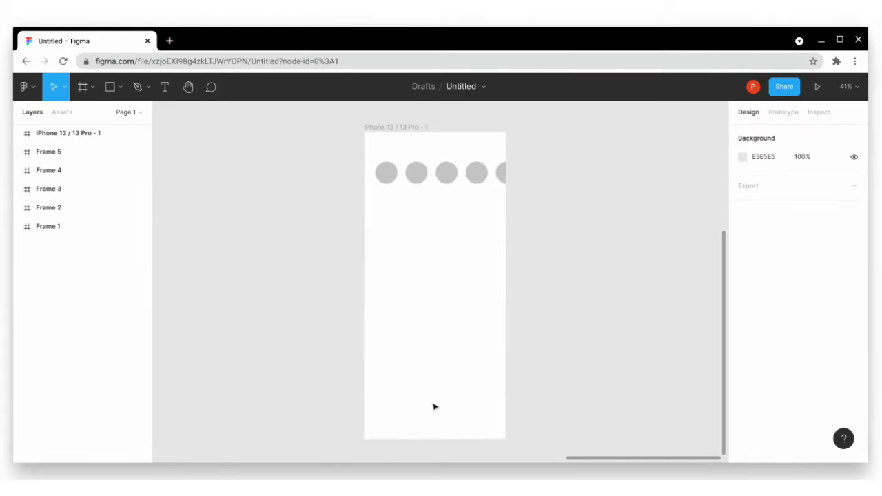
click(109, 89)
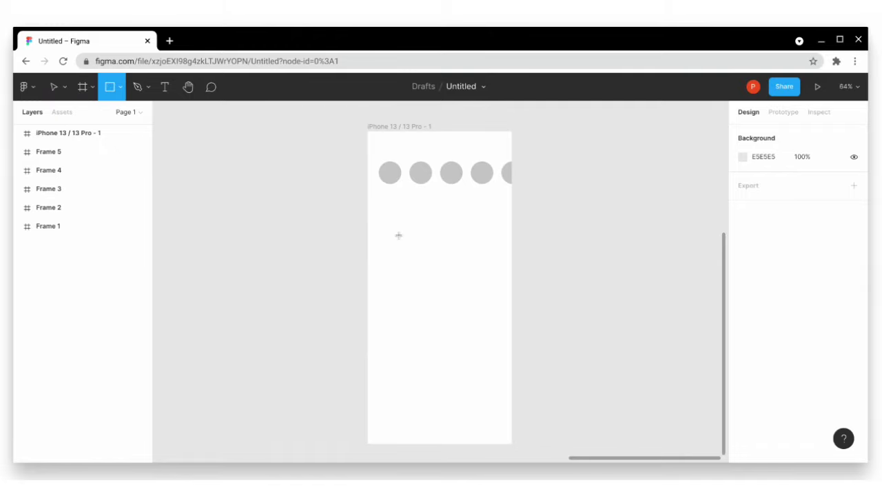
drag(398, 221, 488, 265)
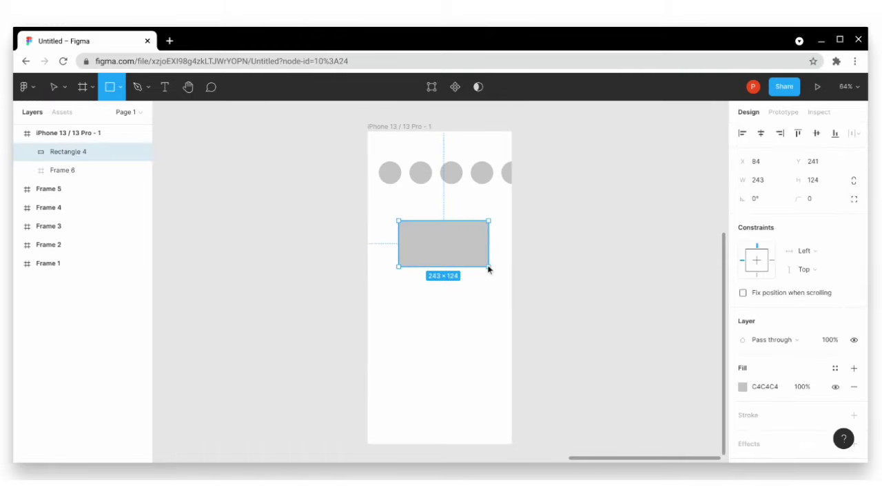
click(761, 135)
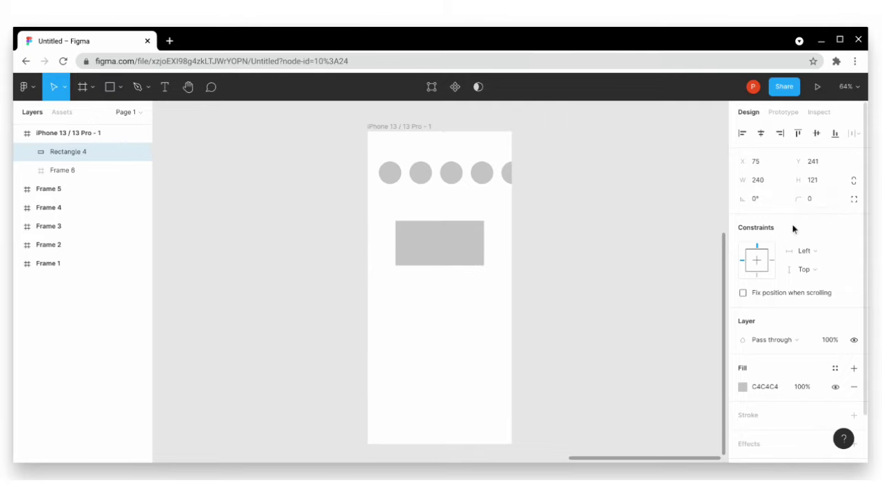
click(811, 200)
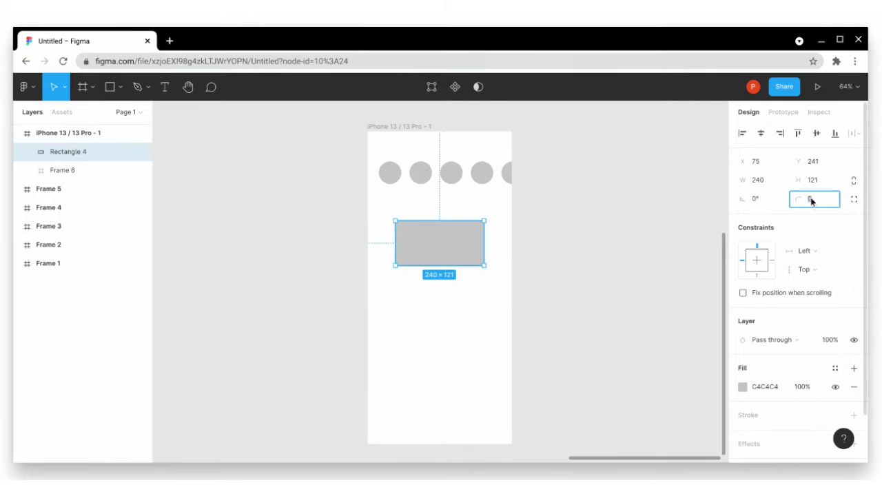
text(20)
key(Return)
click(693, 243)
Duplicate the rounded rectangle into an evenly spaced column of 240×121 cards and select them all
click(438, 242)
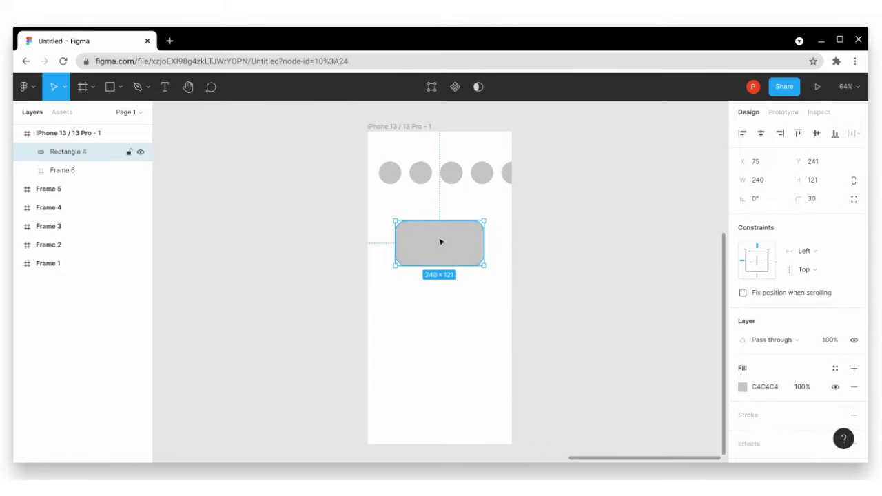
key(ctrl+d)
drag(463, 242, 470, 305)
key(ctrl+d)
key(ctrl+d)
key(ctrl+d)
key(ctrl+d)
key(ctrl+d)
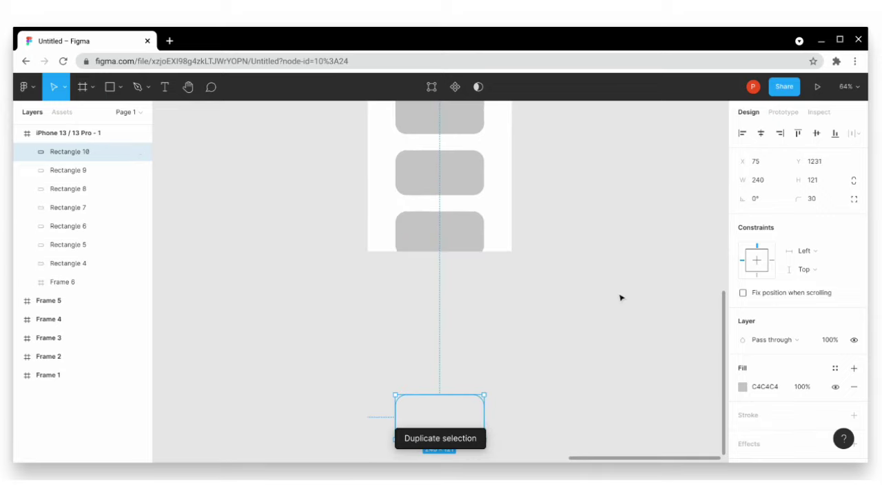
click(619, 298)
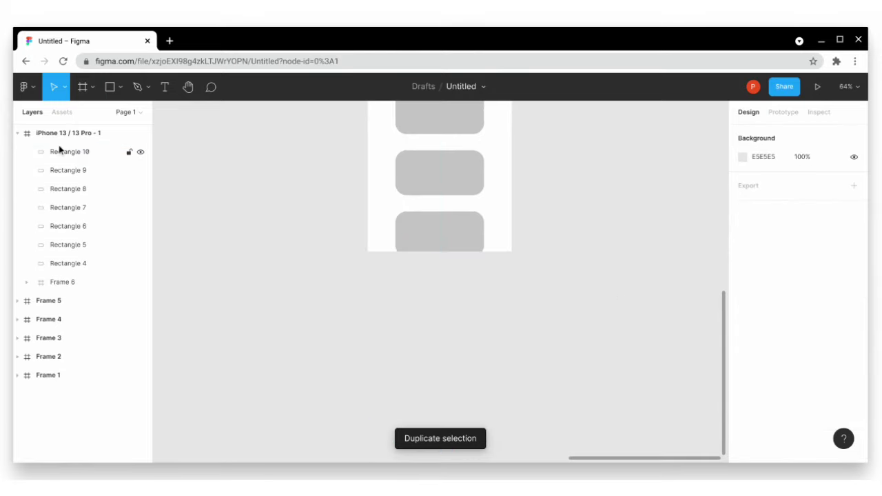
scroll(507, 215, down, 3)
mouse_move(577, 352)
mouse_down()
mouse_move(412, 139)
mouse_move(396, 158)
mouse_up()
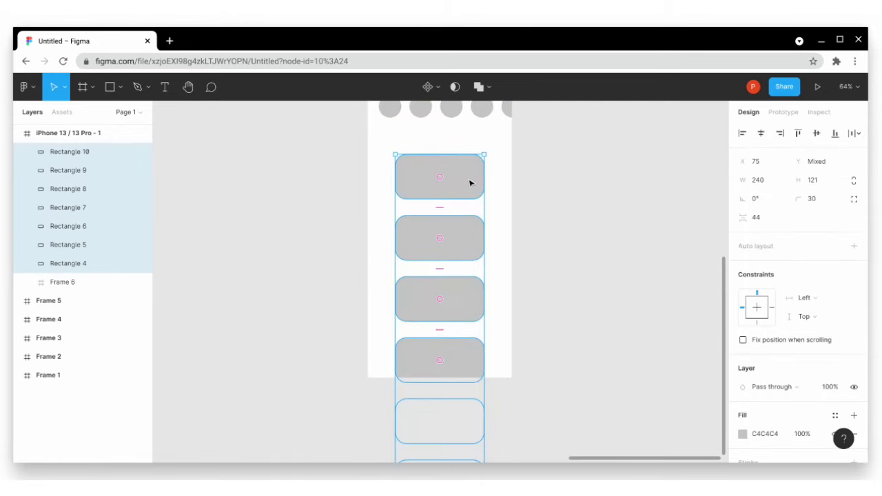
Group the cards and convert the group into Frame 7, trimmed to 603 tall
right_click(449, 179)
click(479, 319)
right_click(417, 309)
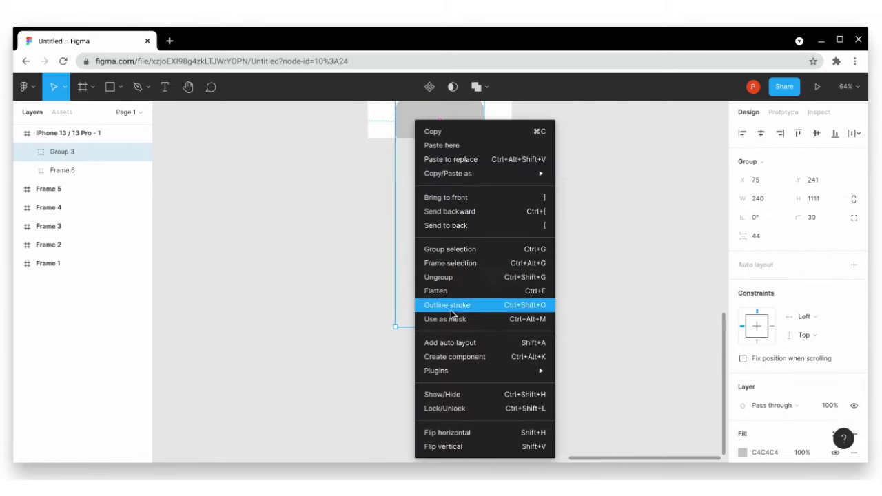
click(447, 265)
drag(467, 326, 464, 138)
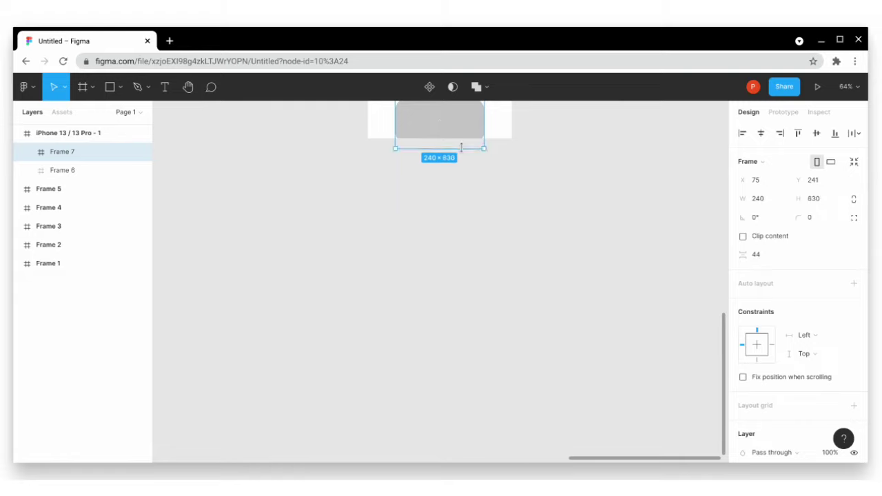
scroll(641, 233, up, 5)
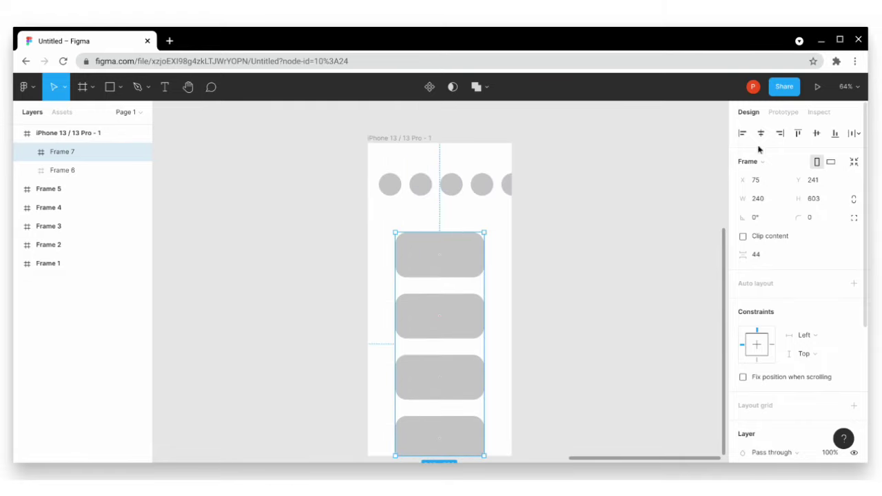
Set Frame 7's overflow scrolling to Vertical scrolling
click(785, 112)
click(791, 182)
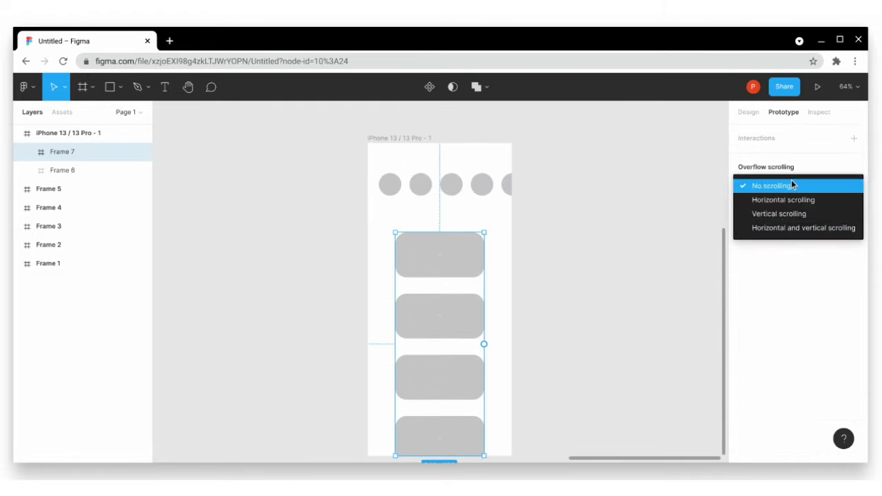
click(788, 213)
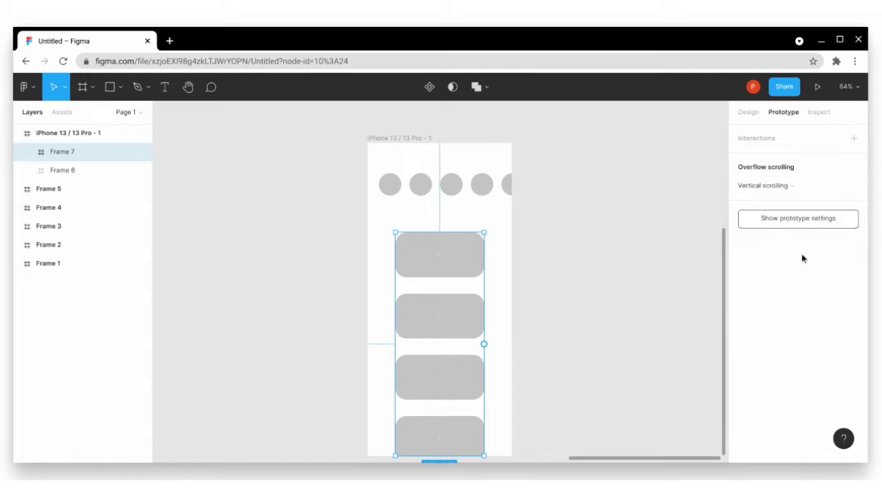
click(816, 87)
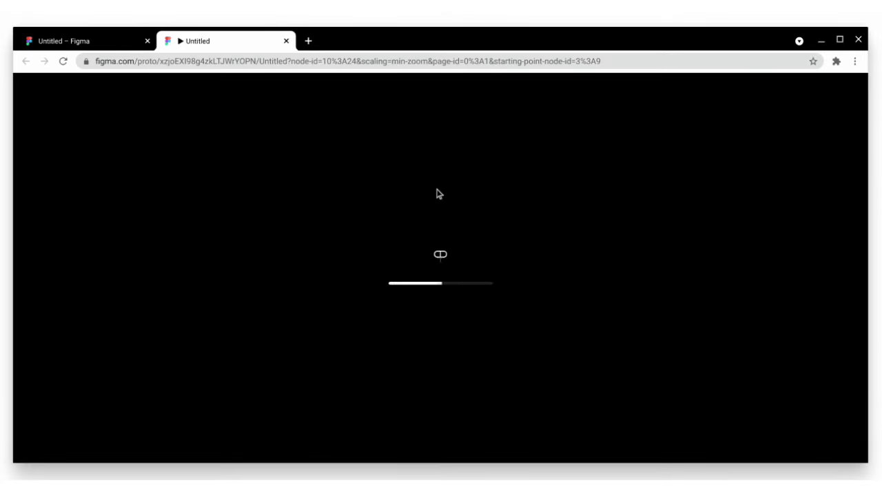
Scroll the card column up beneath the circle row in the preview, then return to the editor
scroll(441, 138, right, 2)
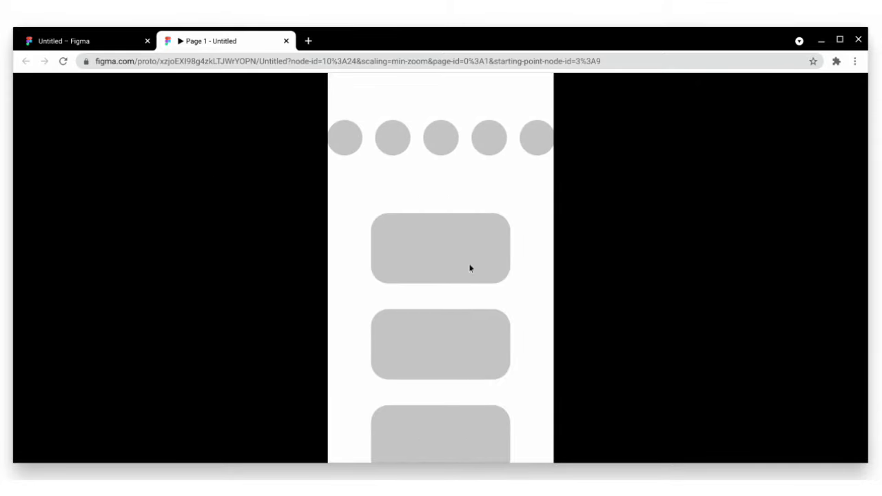
mouse_move(469, 266)
mouse_down()
mouse_move(457, 117)
mouse_move(491, 348)
mouse_up()
scroll(530, 290, down, 3)
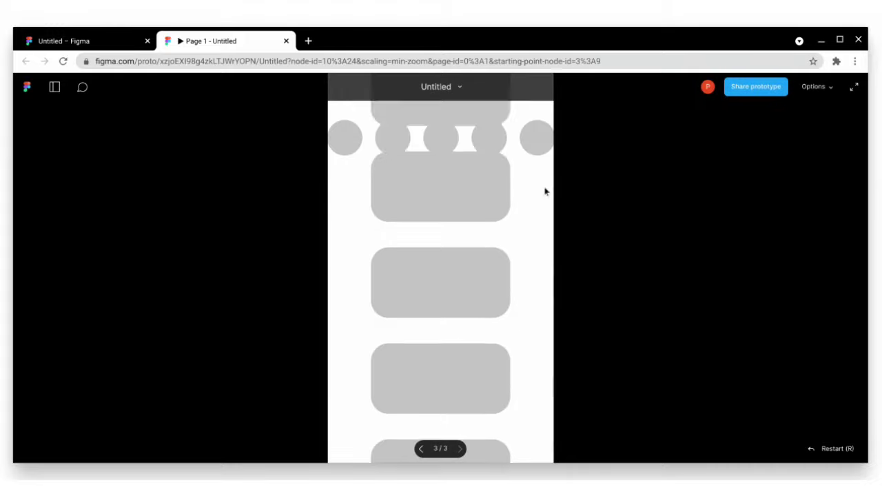
scroll(506, 324, up, 3)
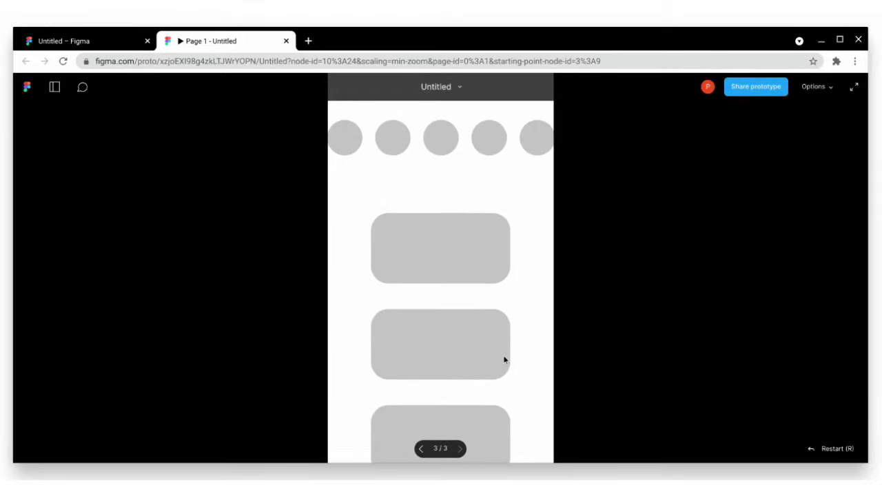
drag(470, 263, 480, 106)
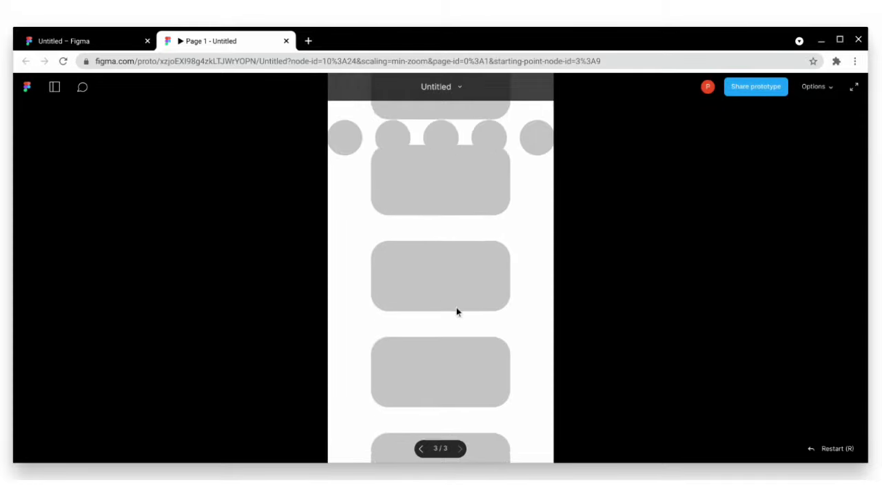
drag(457, 311, 456, 125)
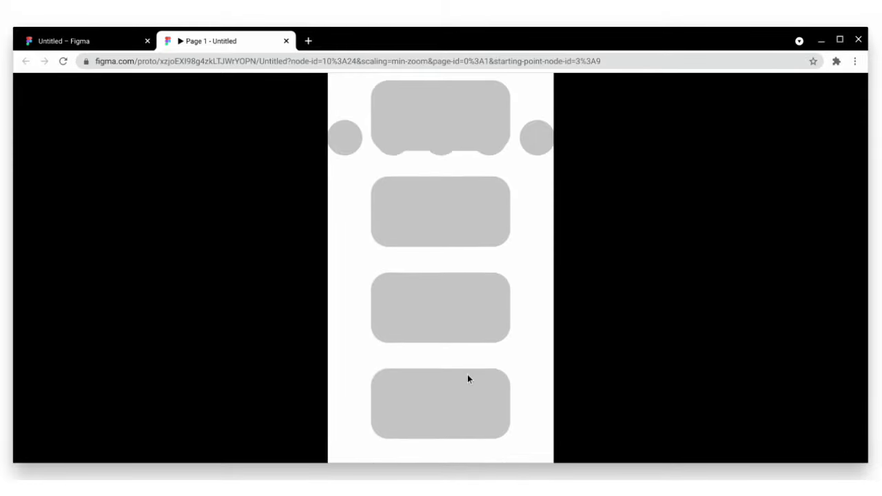
scroll(454, 257, up, 3)
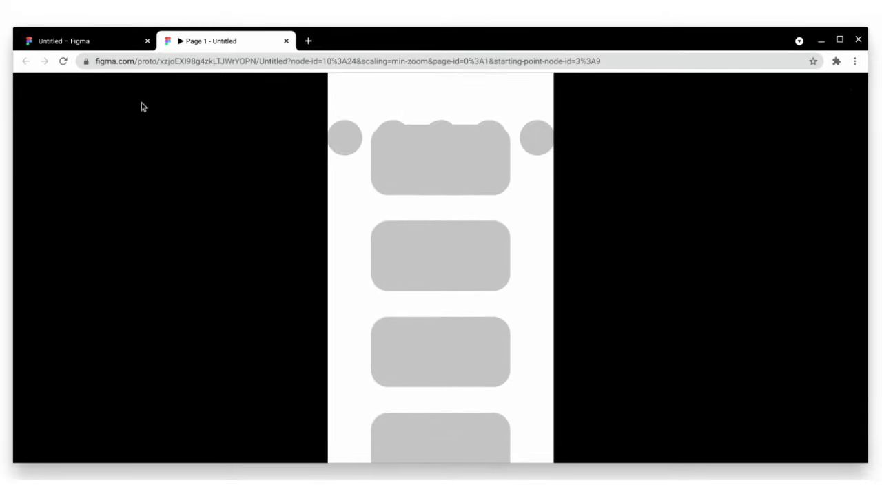
click(111, 42)
Return to the Design properties and zoom out to 26% to survey all frames on the canvas
click(491, 218)
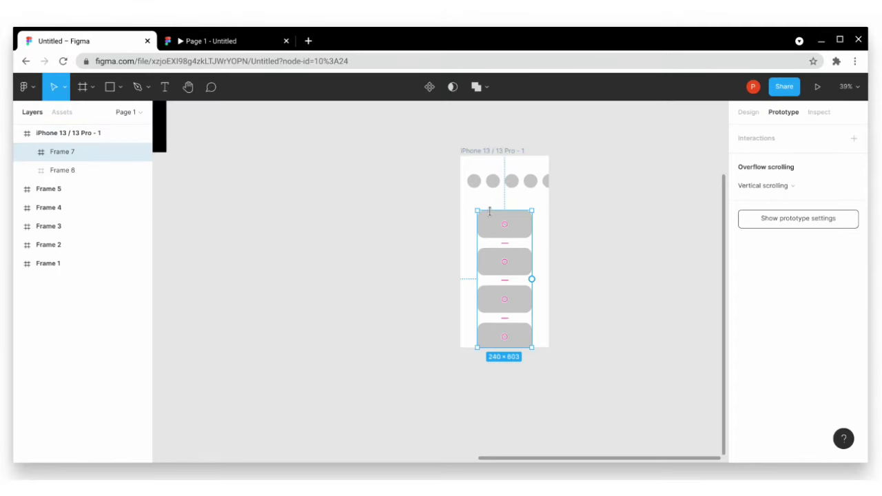
click(748, 112)
click(651, 242)
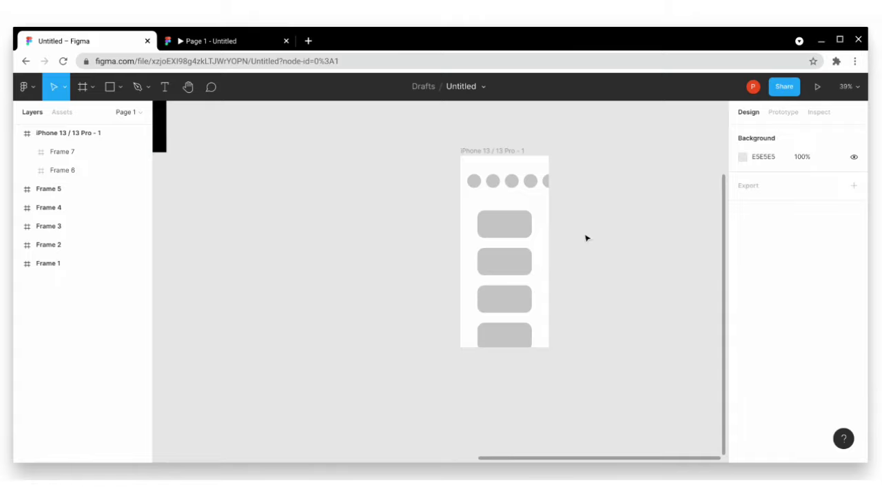
ctrl+scroll(585, 239, up, 5)
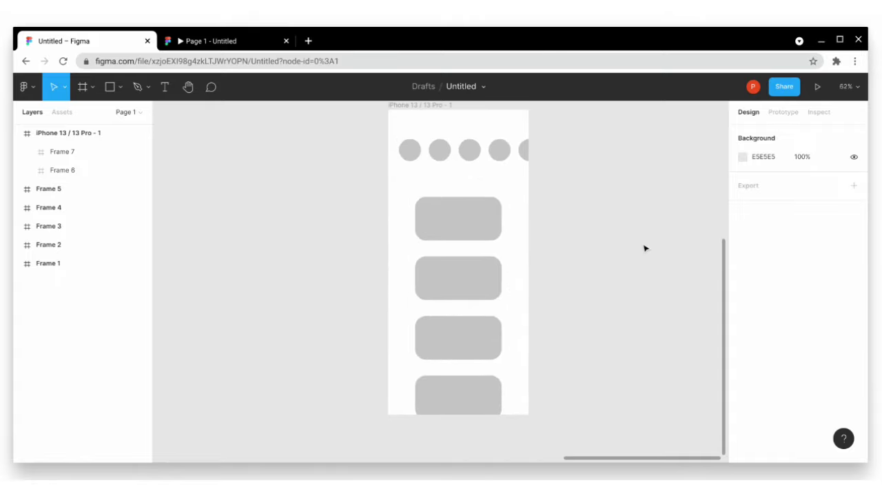
drag(668, 458, 604, 452)
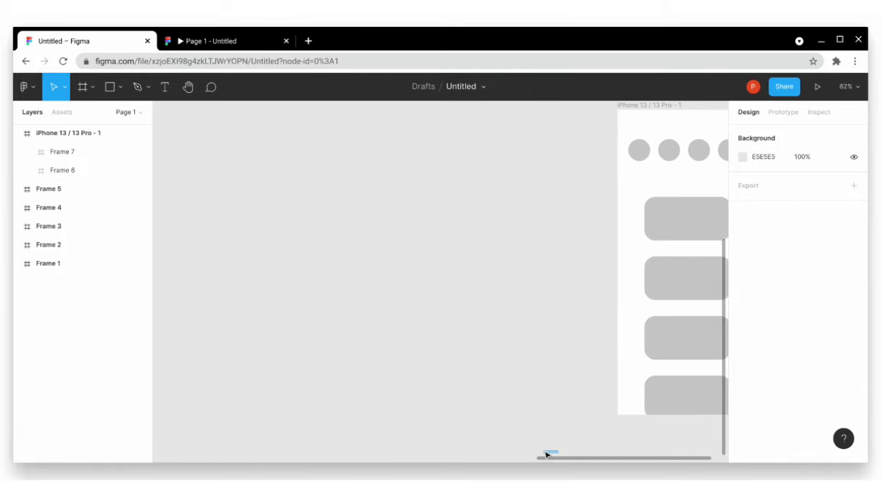
scroll(462, 336, down, 4)
scroll(462, 336, down, 2)
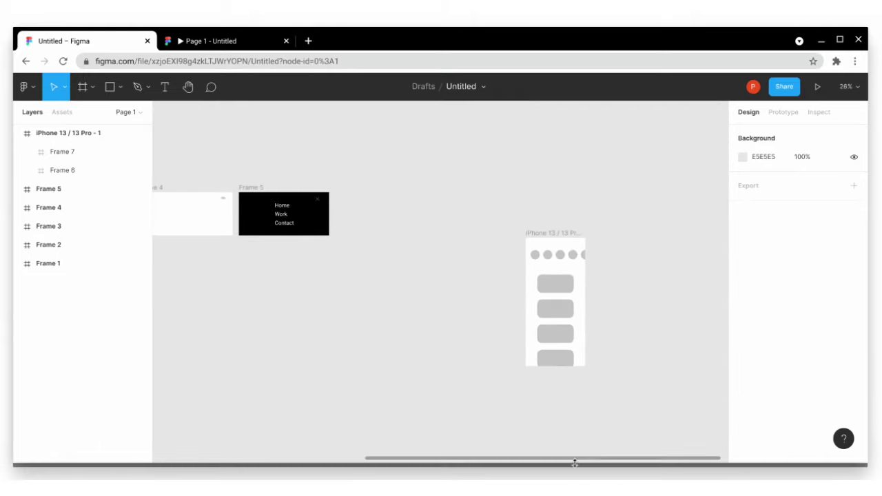
mouse_move(578, 461)
mouse_down()
mouse_move(434, 431)
mouse_move(296, 417)
mouse_move(570, 440)
mouse_up()
Collapse the iPhone 13 / 13 Pro frame's nested layers and bring up the file's page list
mouse_move(630, 388)
mouse_down()
mouse_move(601, 271)
mouse_move(75, 272)
mouse_move(152, 281)
mouse_move(423, 279)
mouse_up()
click(423, 280)
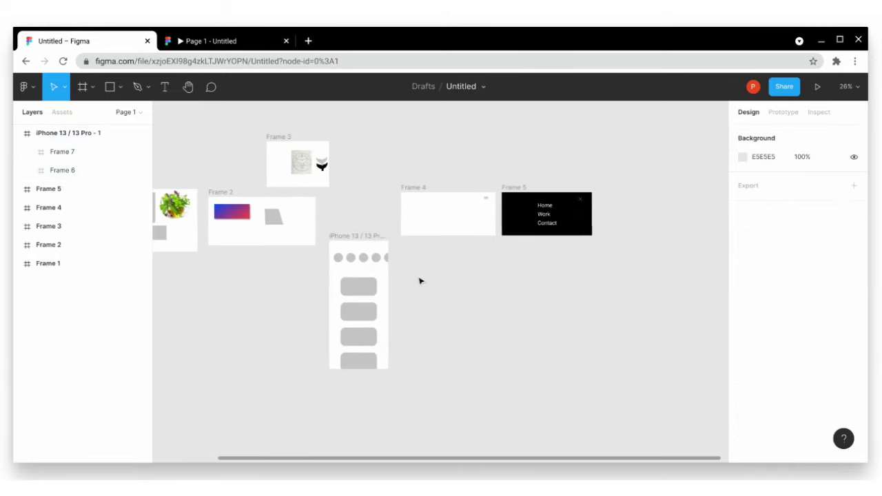
drag(494, 462, 412, 444)
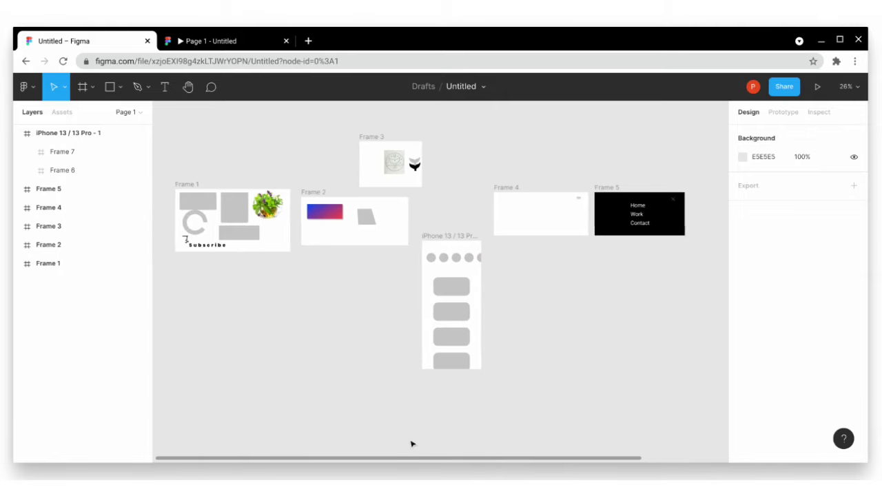
click(19, 133)
click(121, 115)
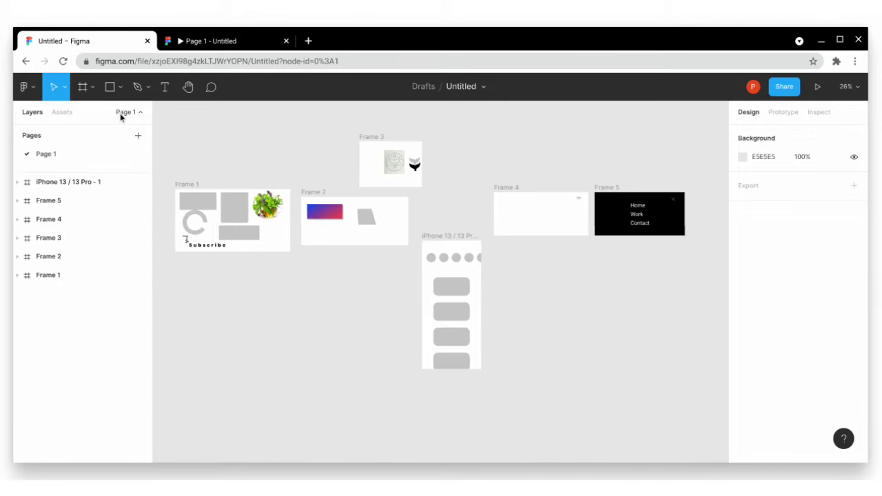
Rename Page 1 to 'Rough Work' and add a new page named 'Project'
double_click(53, 154)
text(Rough Work)
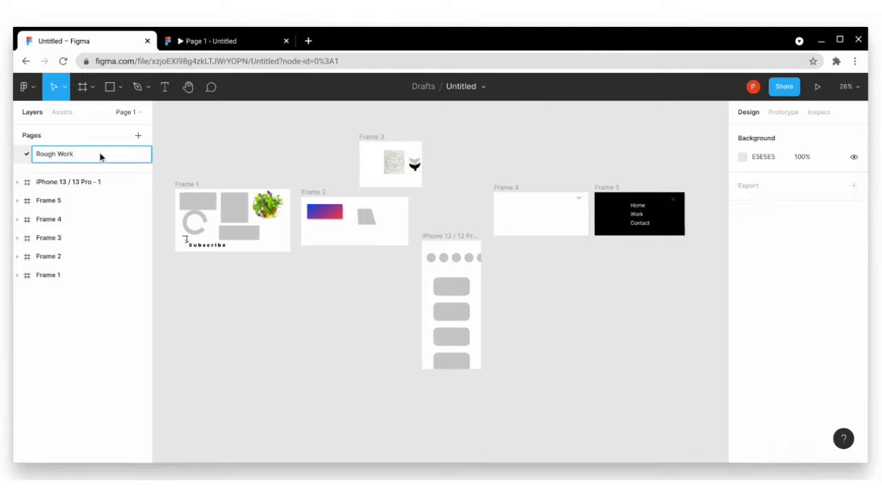
key(Return)
click(138, 137)
text(Project)
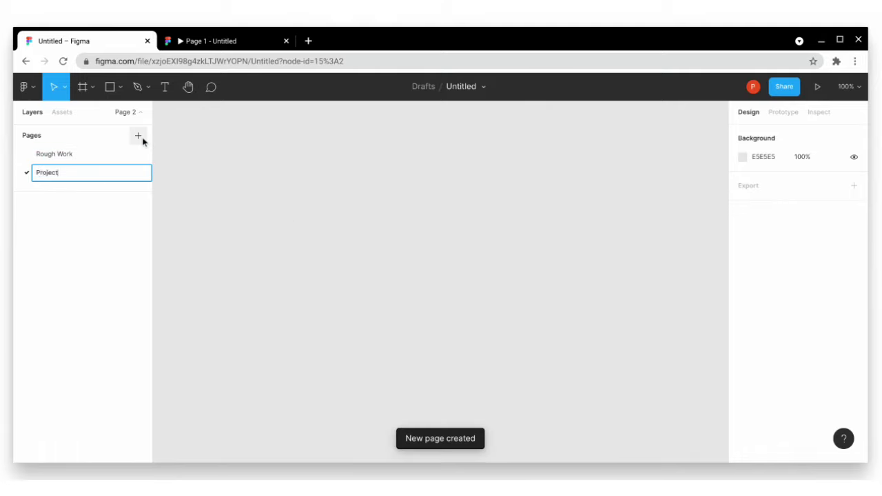
key(Return)
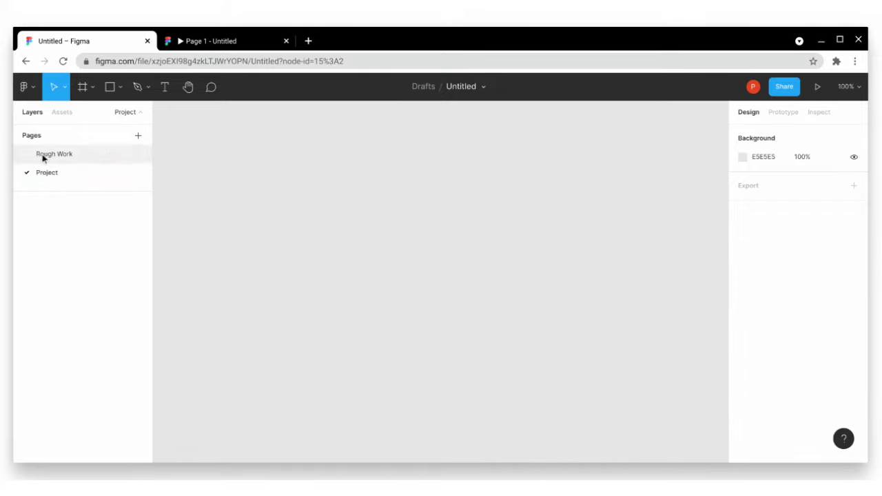
Switch back to the Rough Work page from the pages list
click(64, 112)
click(31, 112)
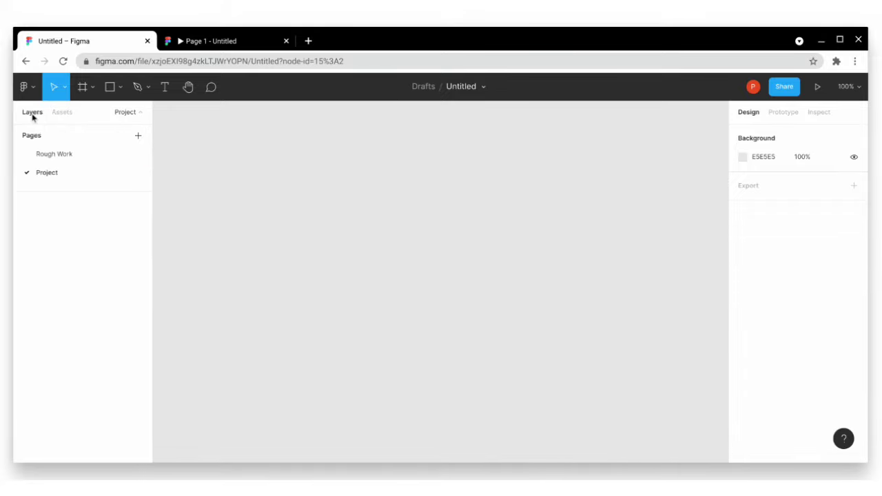
click(54, 153)
scroll(321, 279, up, 3)
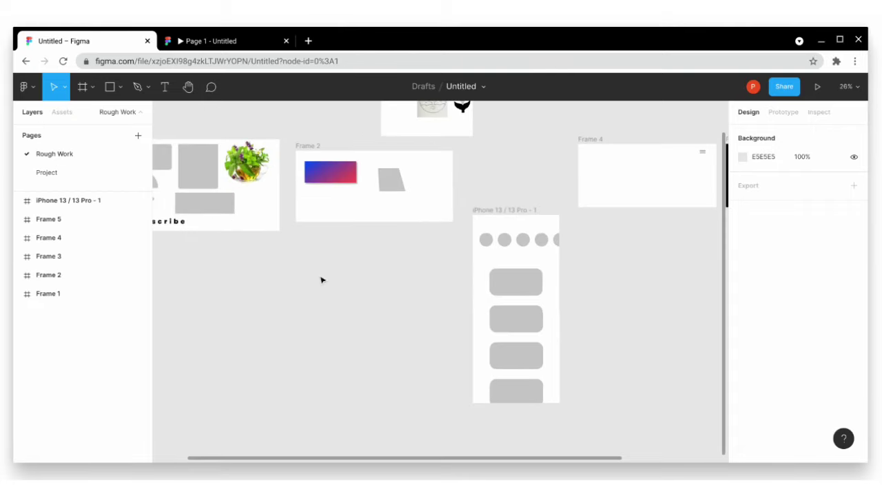
Make the gradient Rectangle 3 in Frame 2 a component
click(319, 172)
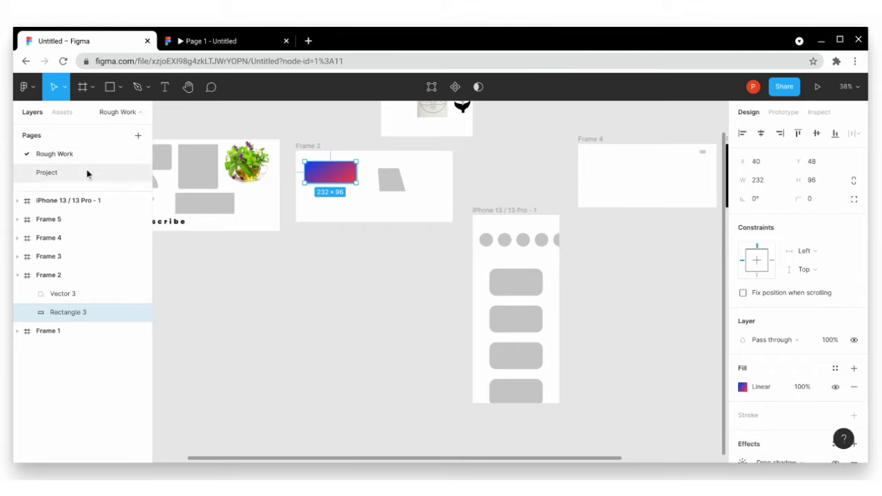
scroll(353, 167, up, 3)
scroll(352, 226, up, 2)
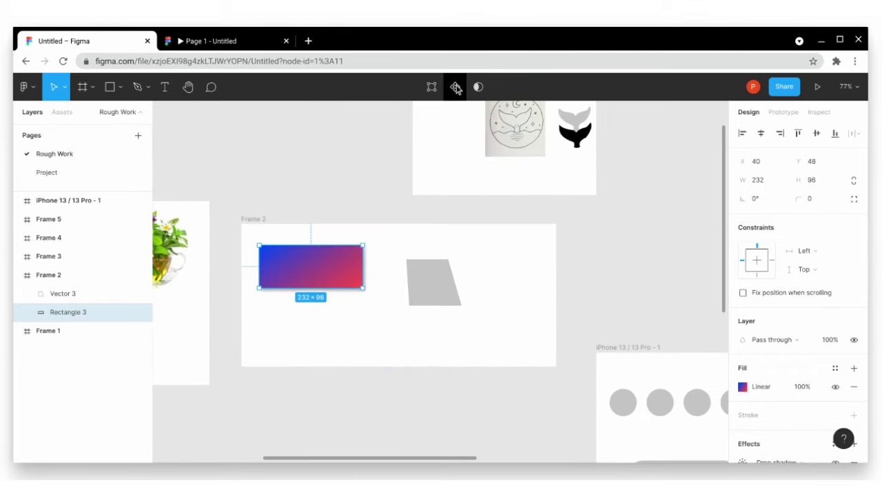
click(456, 87)
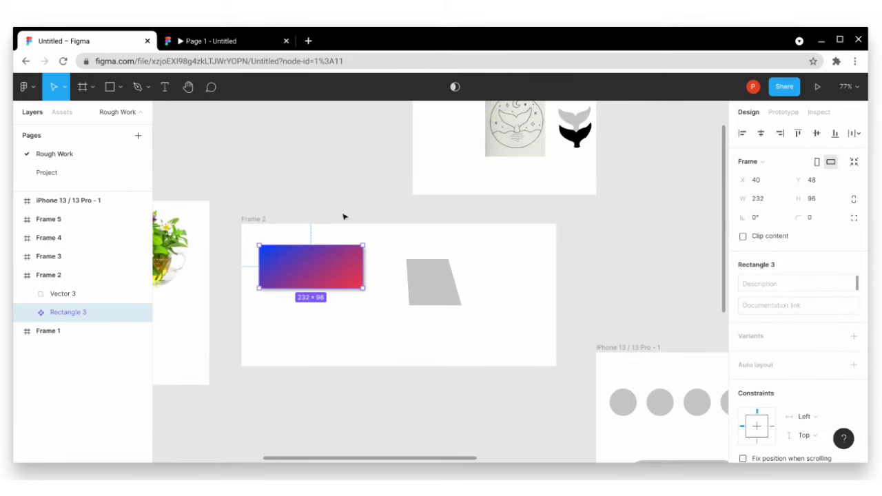
right_click(58, 318)
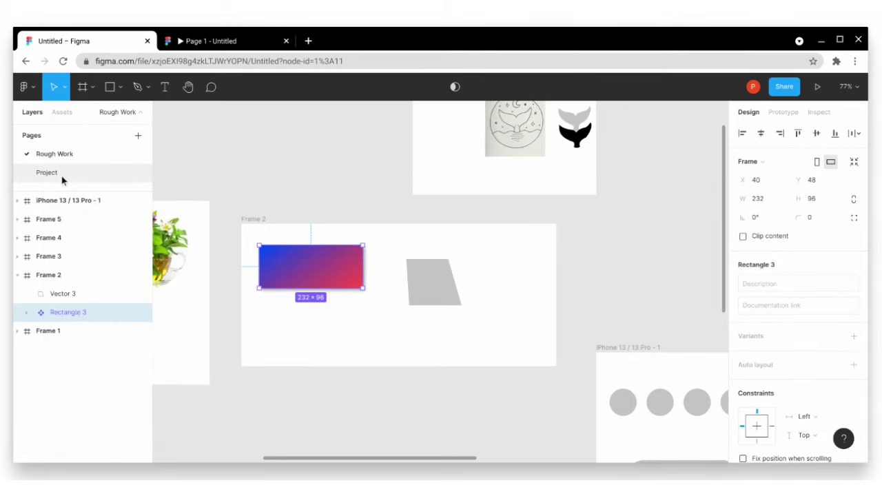
Place a Rectangle 3 instance from Assets on the Project page, delete it, and return to Rough Work
click(61, 174)
click(60, 114)
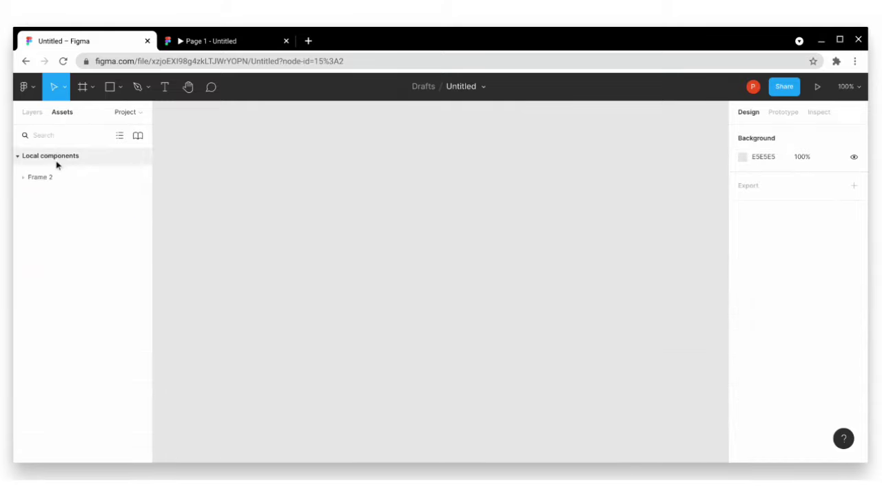
click(30, 178)
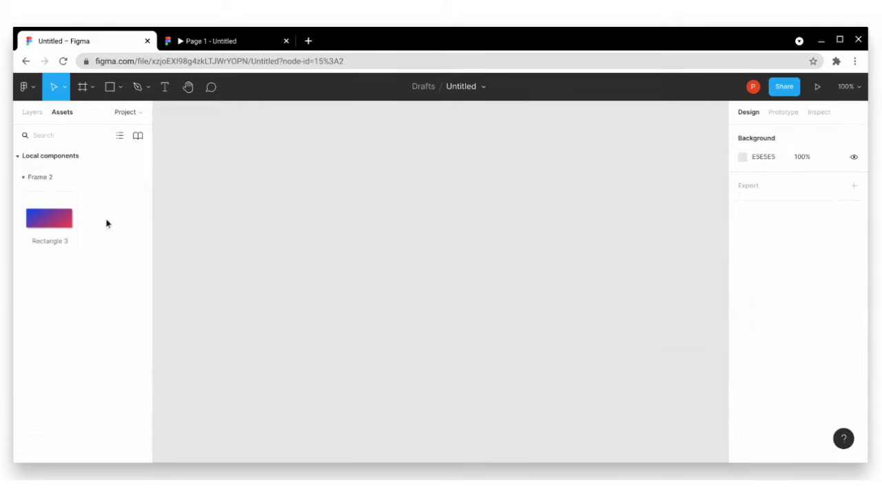
drag(49, 218, 376, 257)
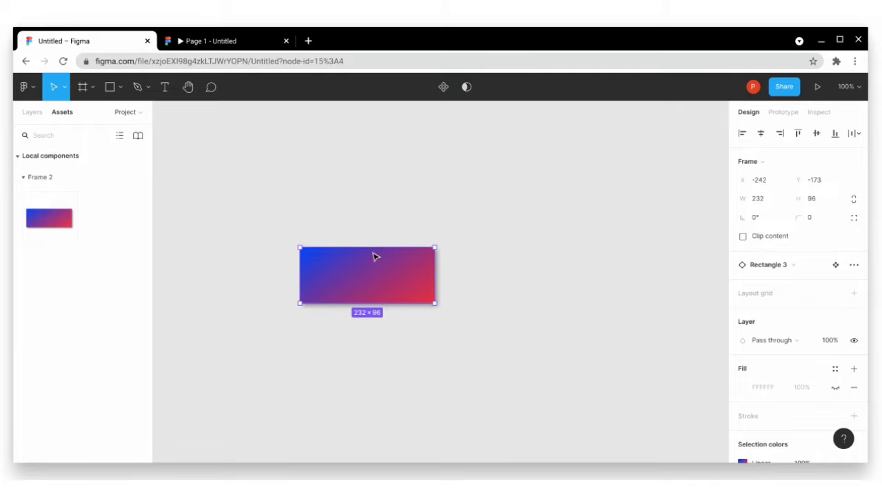
key(Delete)
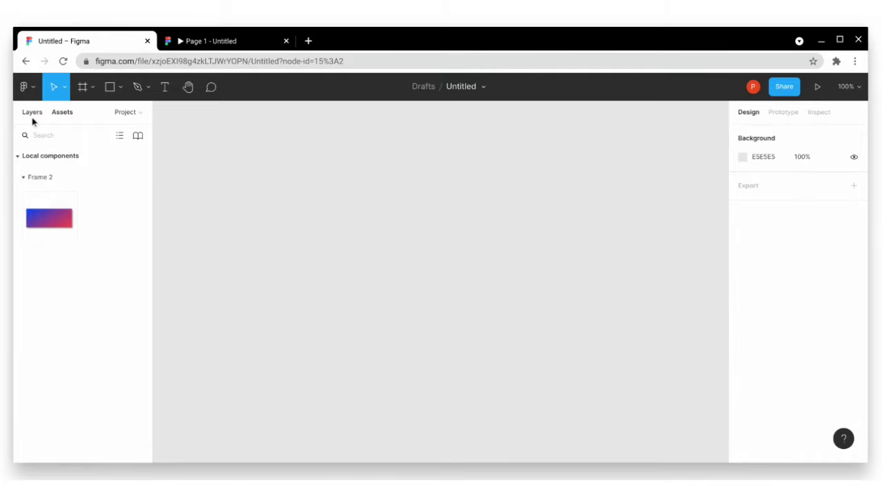
click(32, 113)
click(69, 157)
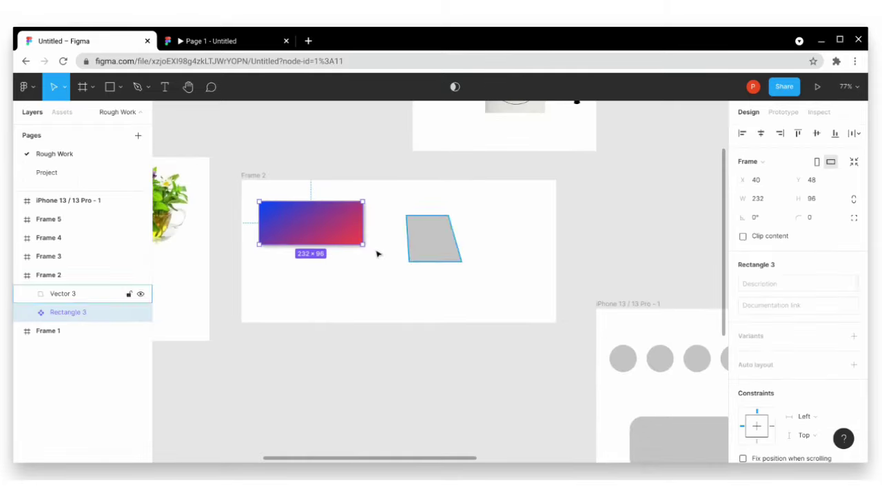
scroll(376, 255, up, 1)
scroll(398, 259, up, 1)
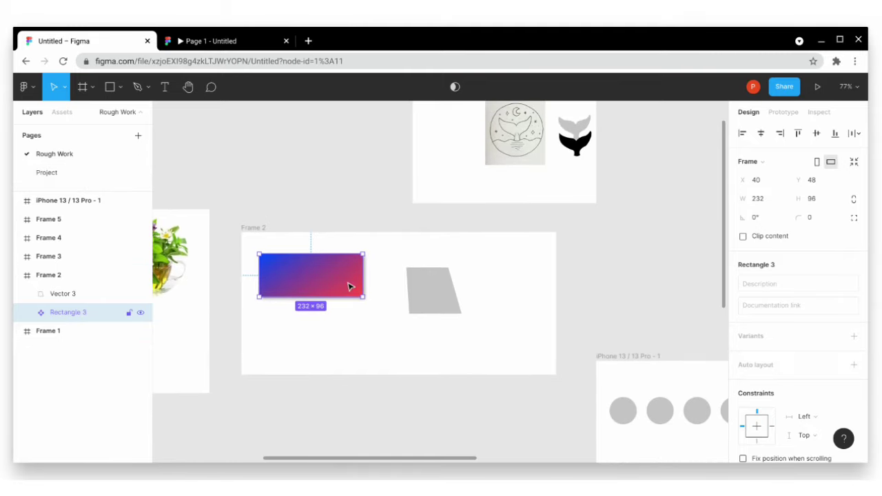
Duplicate the Rectangle 3 component below the original, narrow the main to 185 px, and reset the copy's overrides
key(ctrl+d)
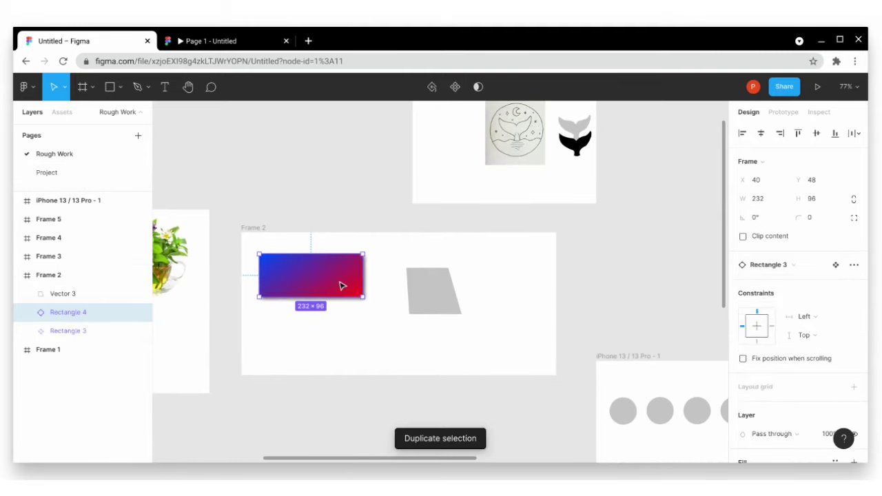
drag(346, 286, 348, 346)
click(385, 421)
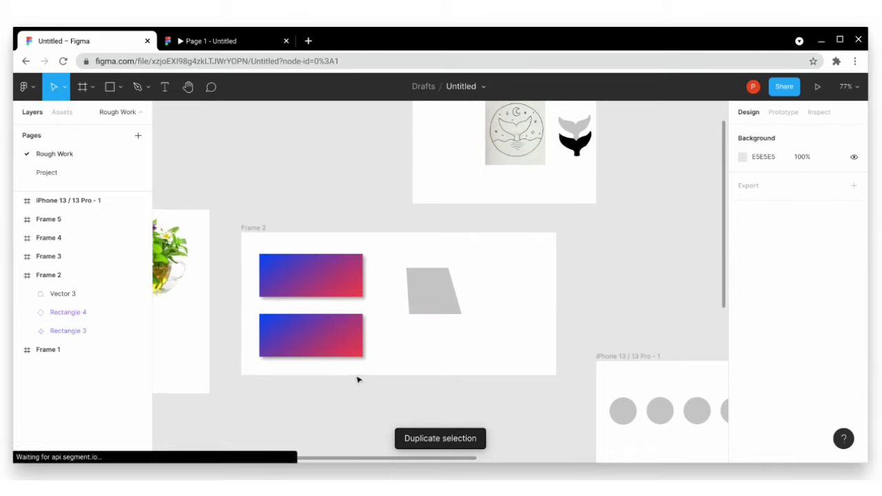
click(350, 289)
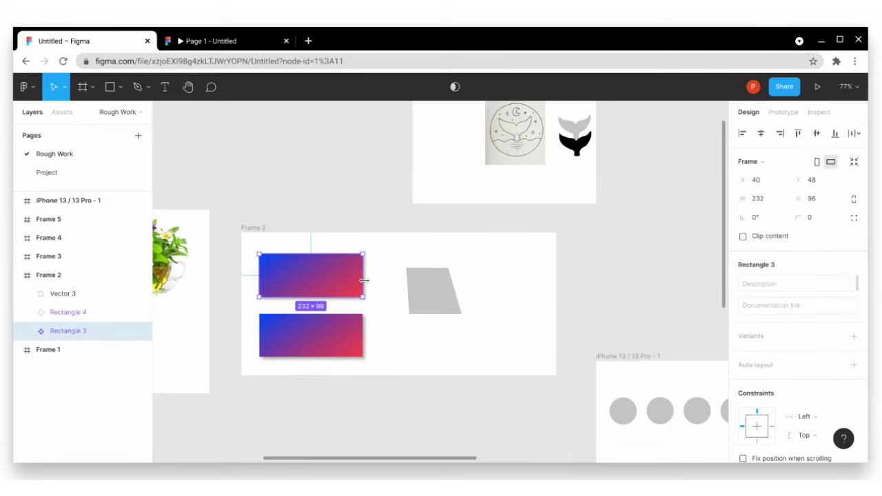
drag(364, 281, 340, 281)
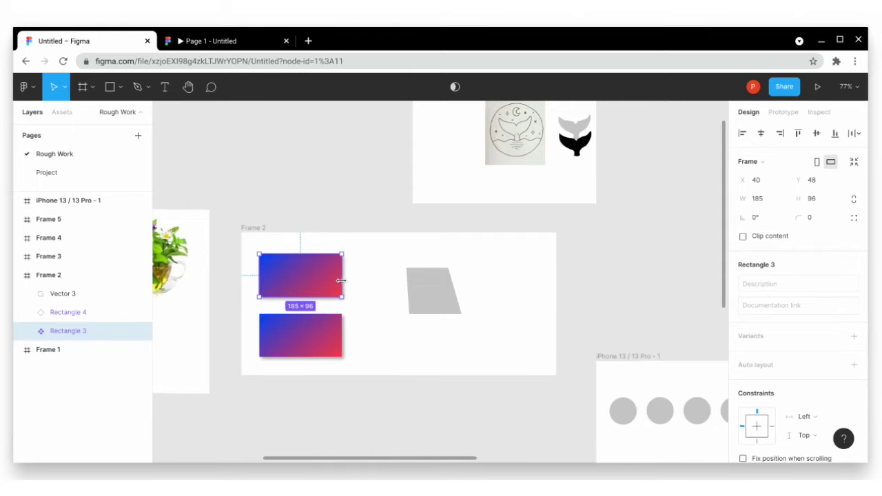
click(324, 336)
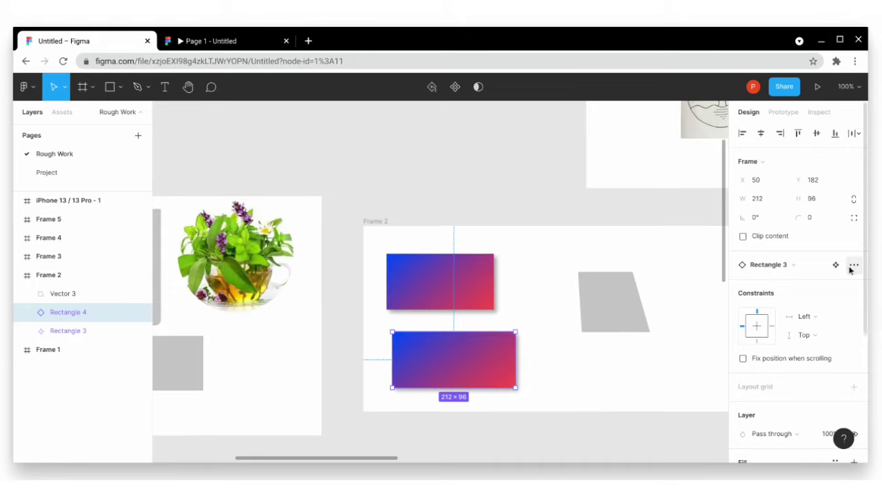
click(853, 266)
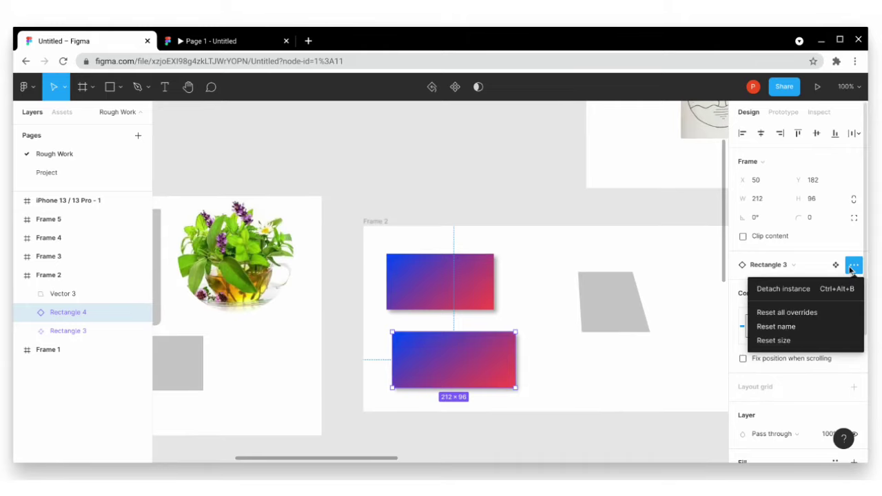
click(808, 312)
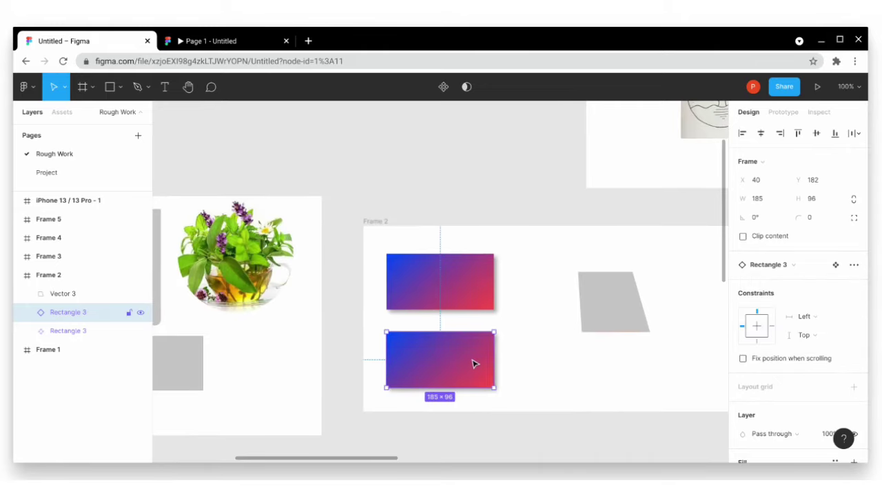
Widen the main rectangle and the instance to 257 px, then reset the instance's overrides again
click(473, 311)
drag(494, 290, 508, 290)
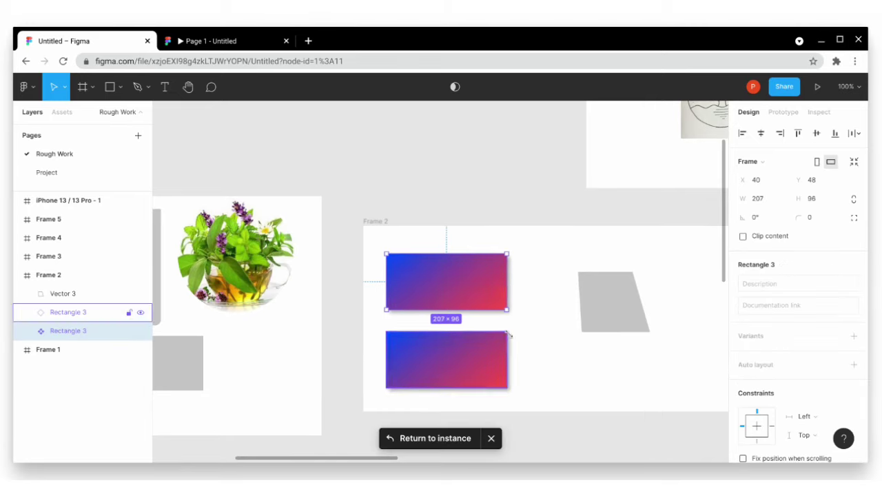
click(502, 359)
drag(508, 360, 536, 360)
click(484, 301)
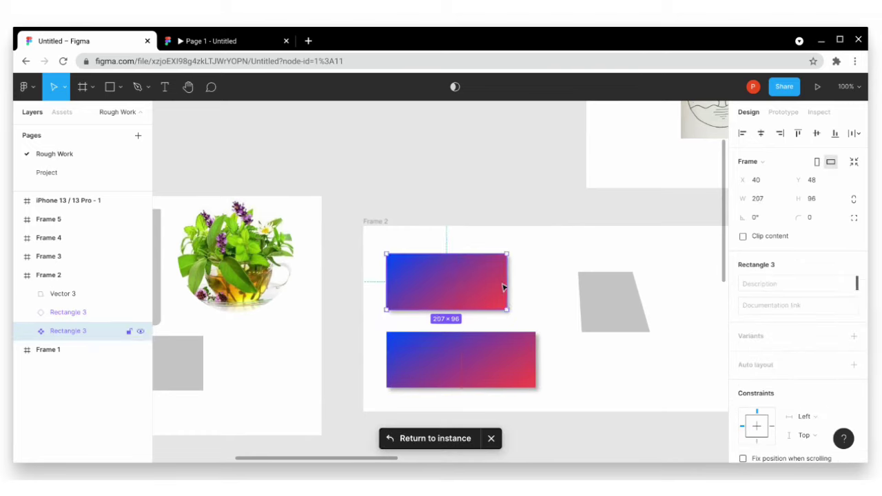
drag(503, 289, 517, 281)
key(ctrl+z)
click(529, 289)
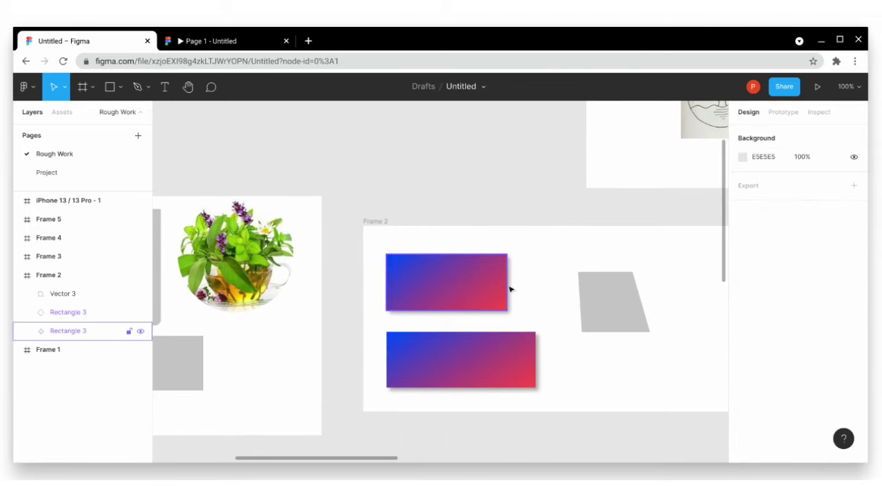
click(499, 291)
click(516, 368)
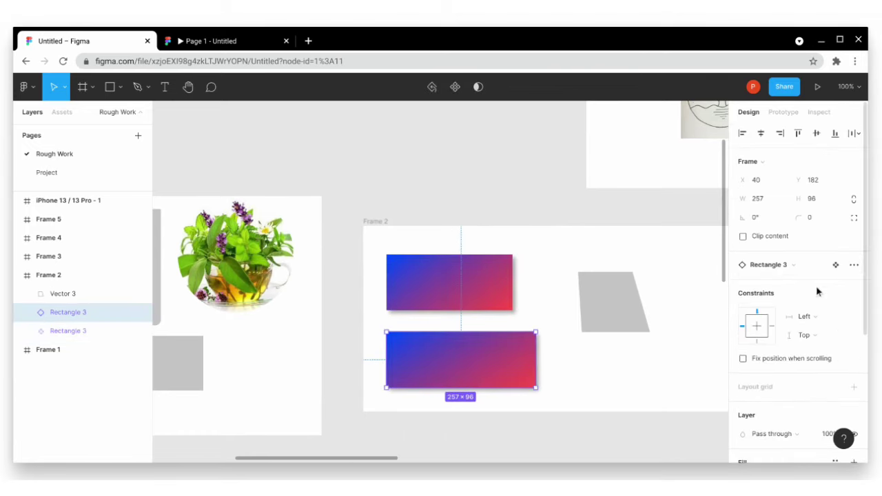
click(853, 266)
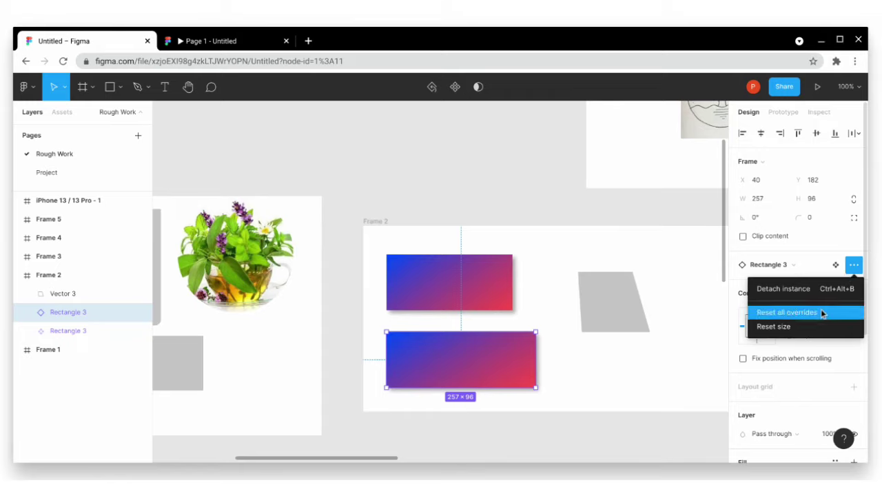
click(819, 313)
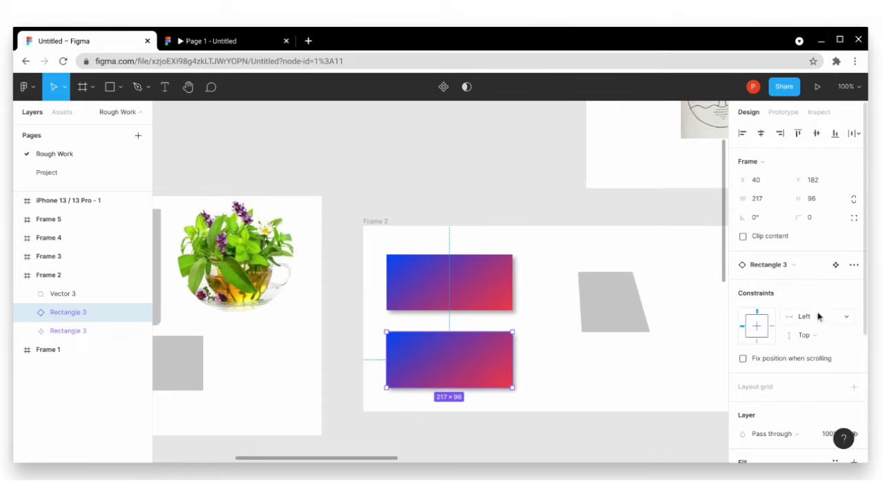
Widen the main component to 232×96 so its linked instance matches
click(472, 273)
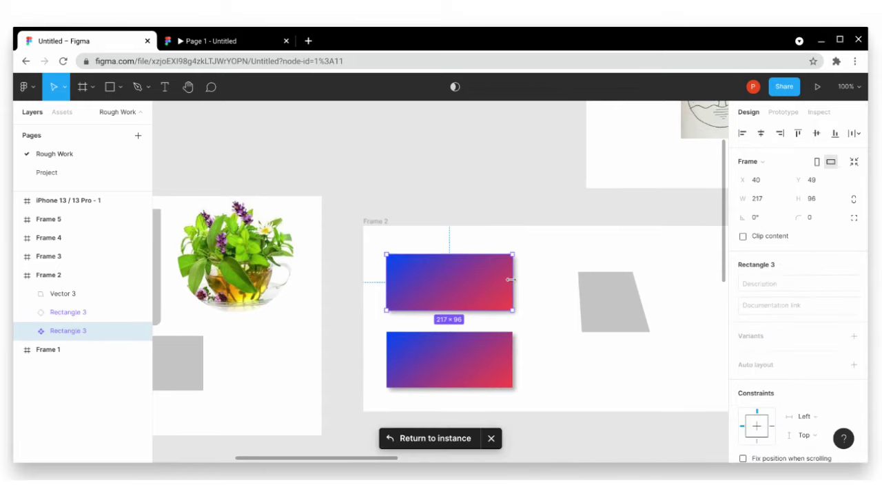
drag(510, 279, 521, 279)
click(559, 271)
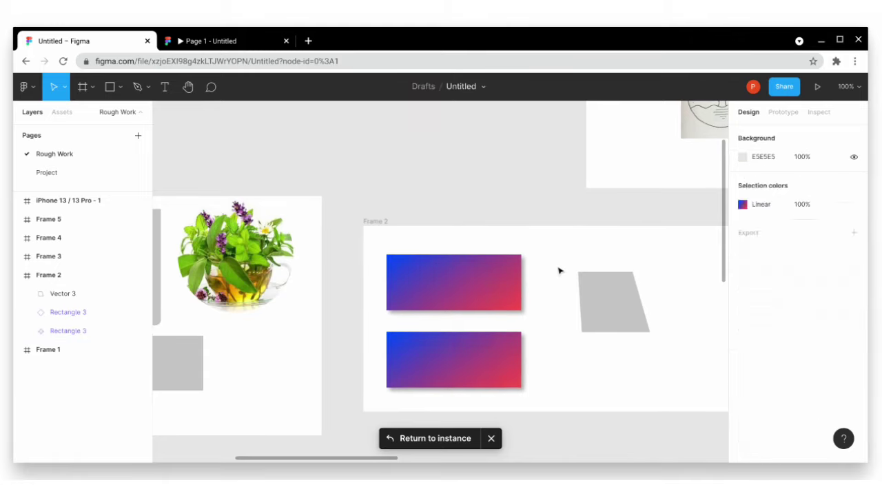
scroll(559, 270, down, 2)
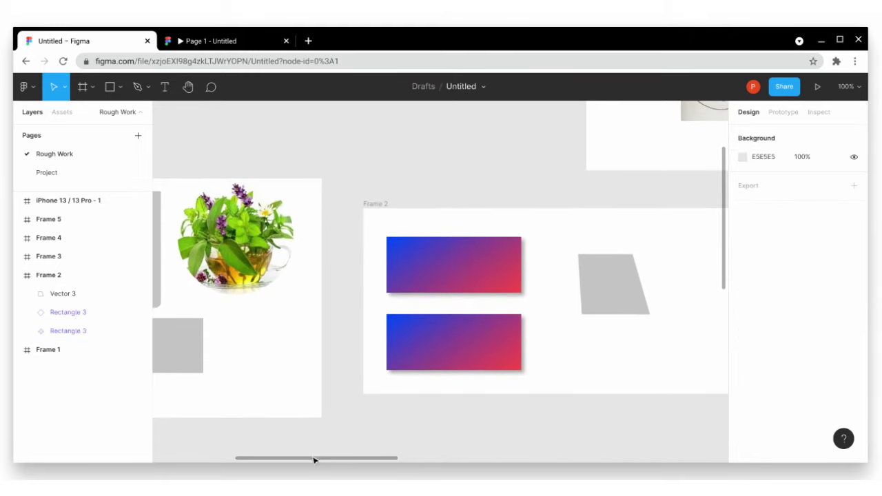
Locate the main component through Assets, then go back to the Rough Work page
click(77, 167)
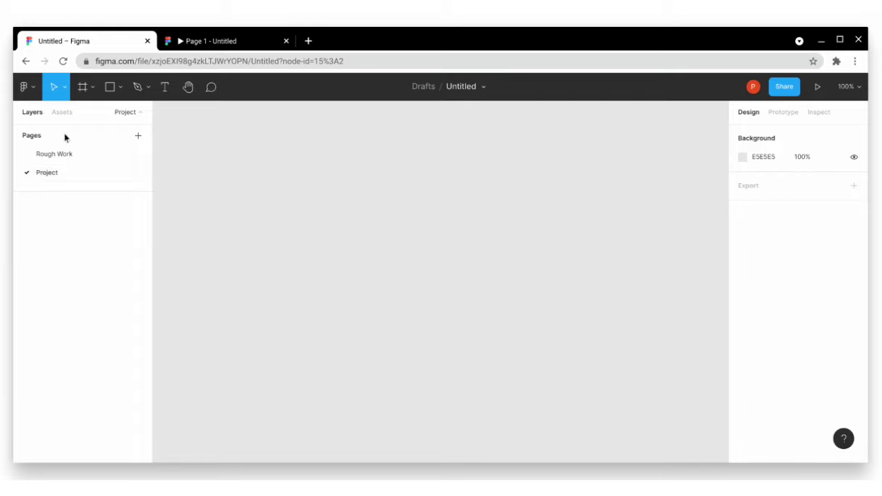
click(62, 112)
click(69, 219)
click(31, 112)
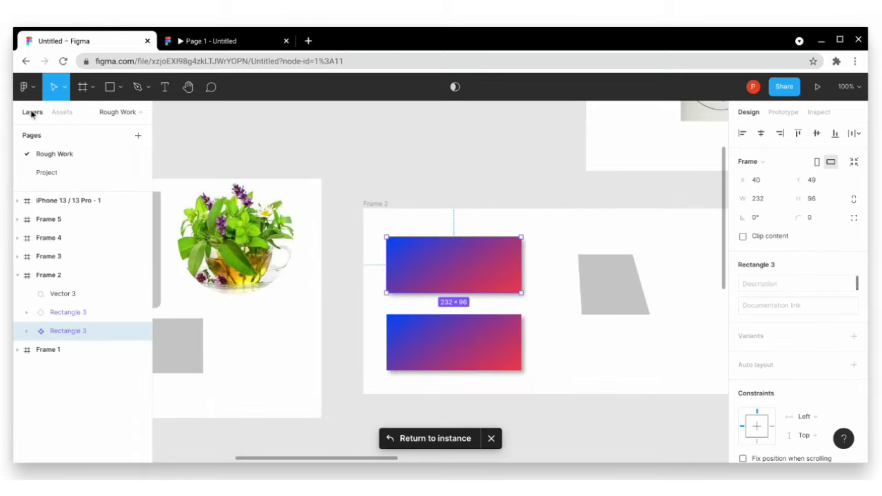
click(60, 168)
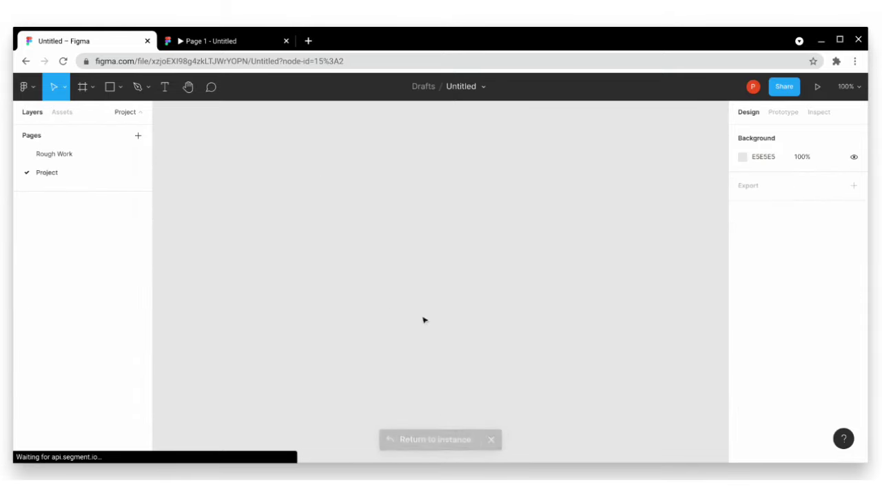
click(41, 154)
scroll(392, 458, right, 2)
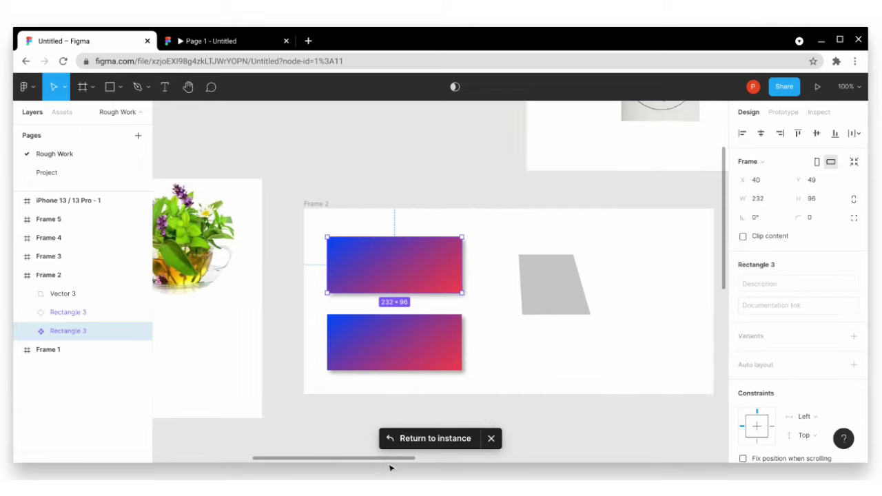
scroll(483, 414, down, 5)
Make Rectangle 10 in the iPhone frame's Group 3 a component
click(490, 343)
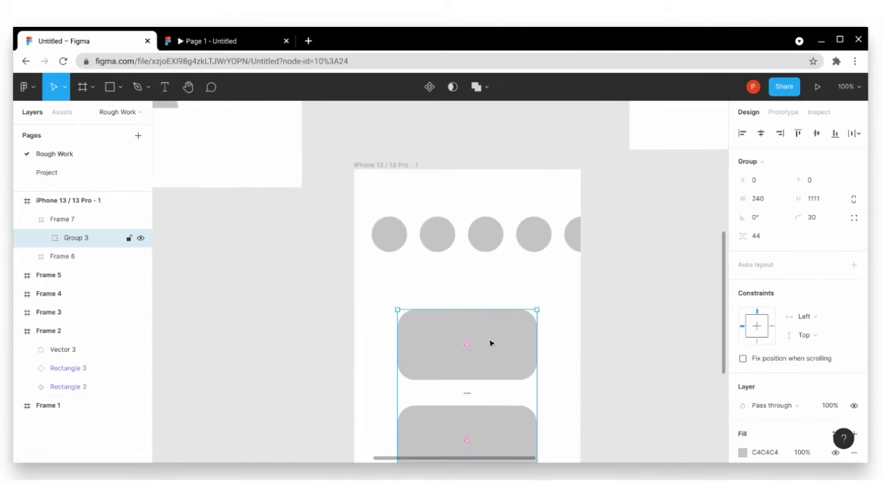
click(41, 239)
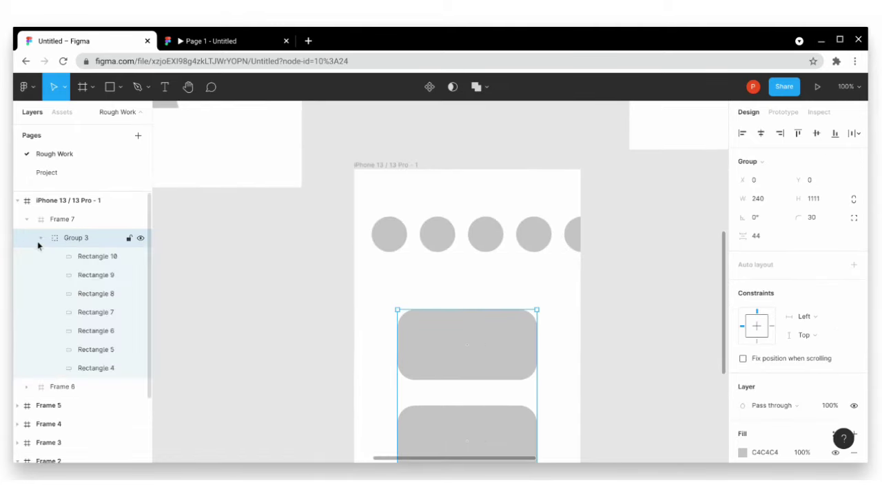
right_click(78, 259)
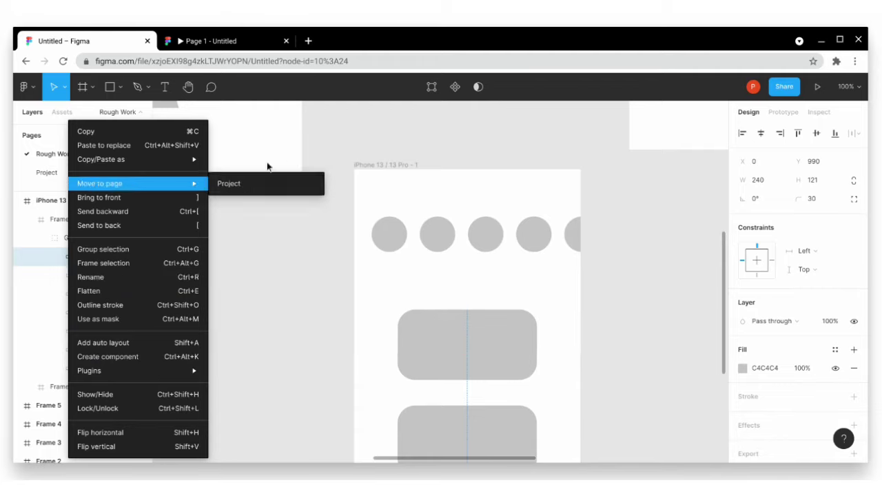
click(398, 122)
click(435, 92)
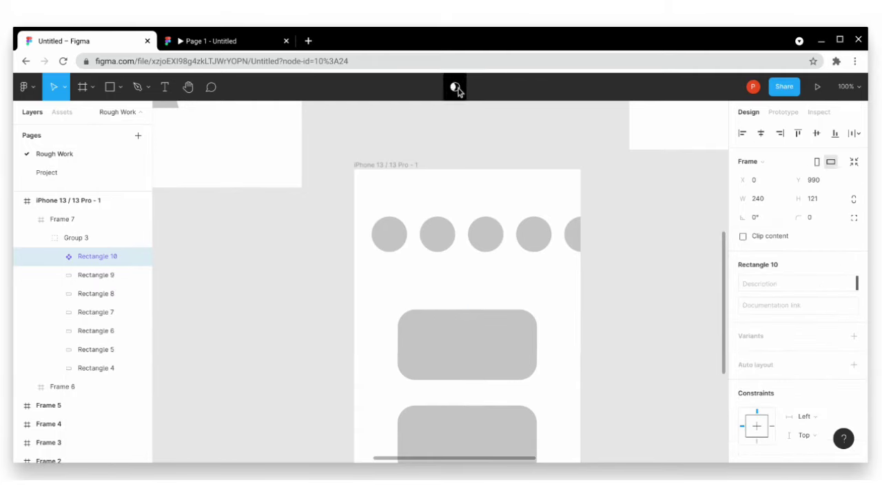
Select the new Rectangle 10 component, then deselect and scroll through the iPhone frame's layers
scroll(478, 297, down, 1)
scroll(537, 302, down, 1)
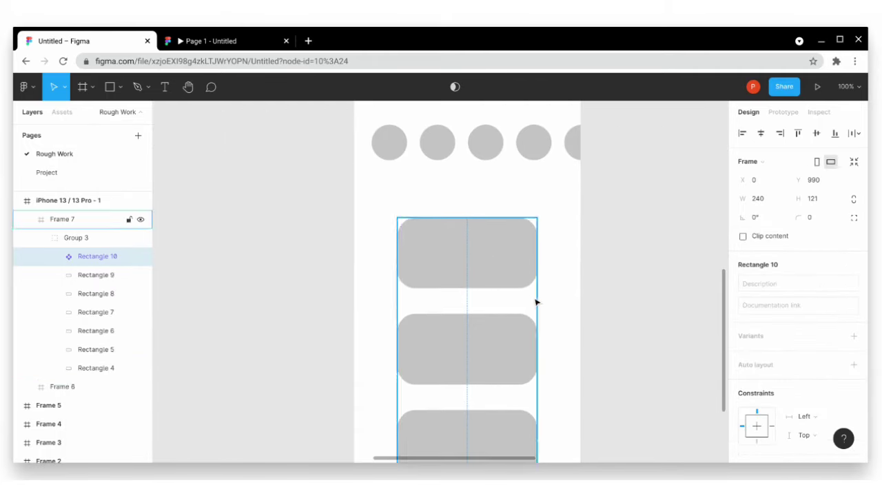
click(500, 267)
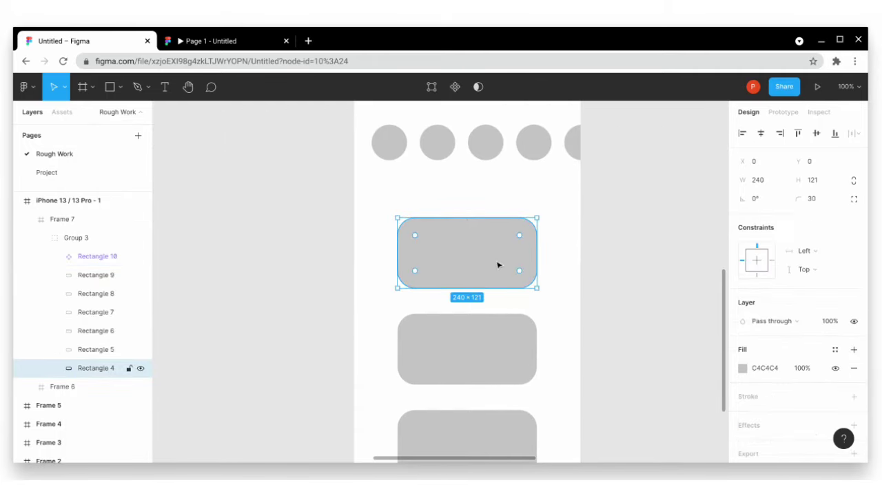
click(97, 256)
scroll(482, 327, down, 2)
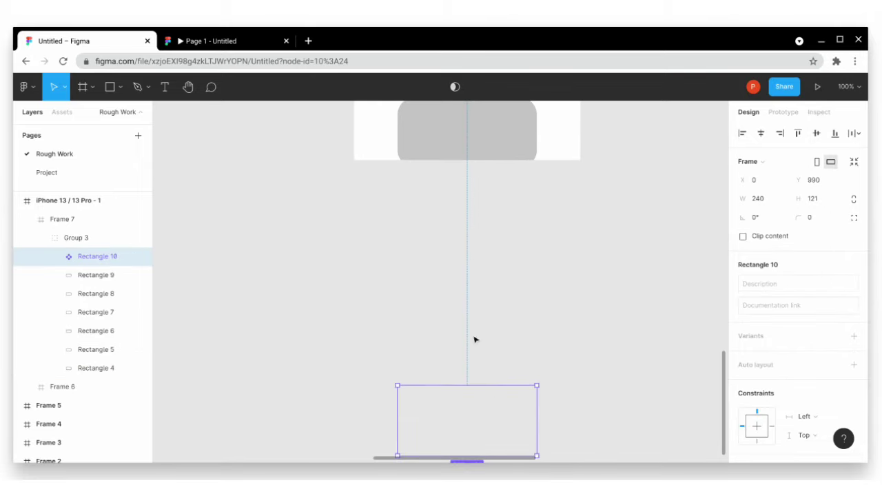
scroll(461, 221, up, 2)
scroll(465, 213, up, 2)
scroll(500, 328, down, 1)
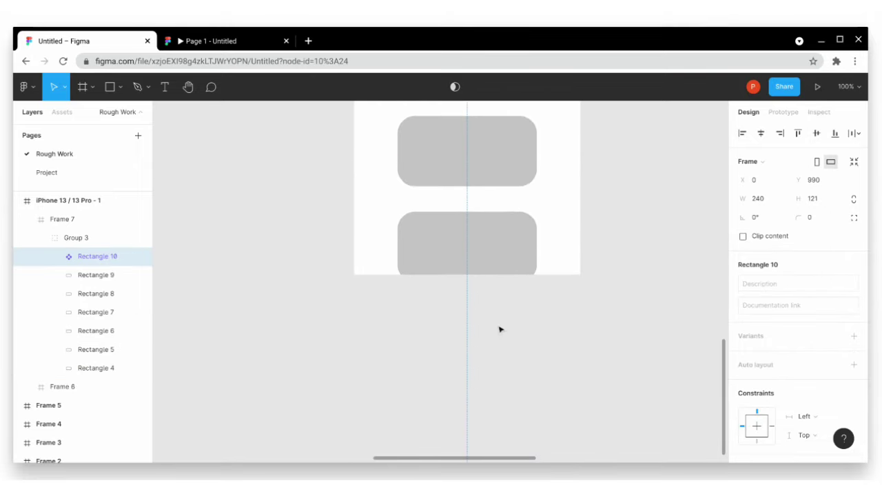
scroll(413, 303, down, 3)
click(273, 276)
scroll(274, 269, up, 3)
scroll(437, 255, down, 1)
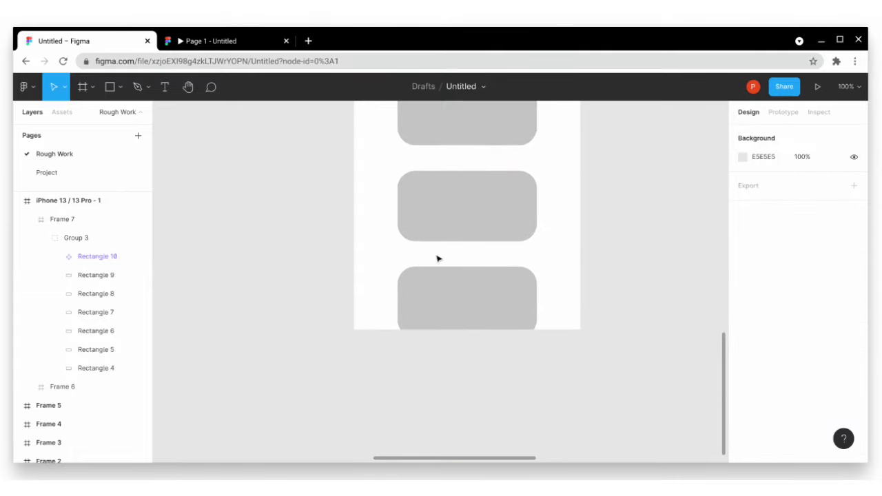
scroll(435, 239, up, 3)
scroll(327, 171, up, 2)
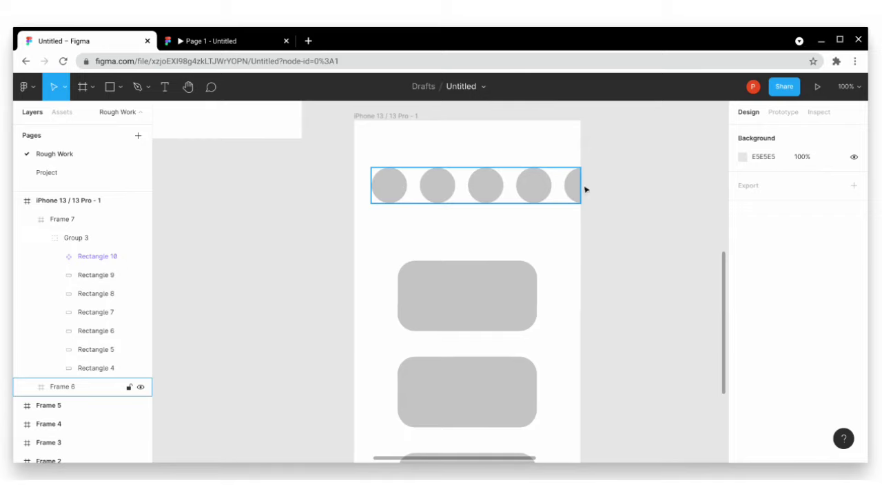
scroll(506, 307, down, 2)
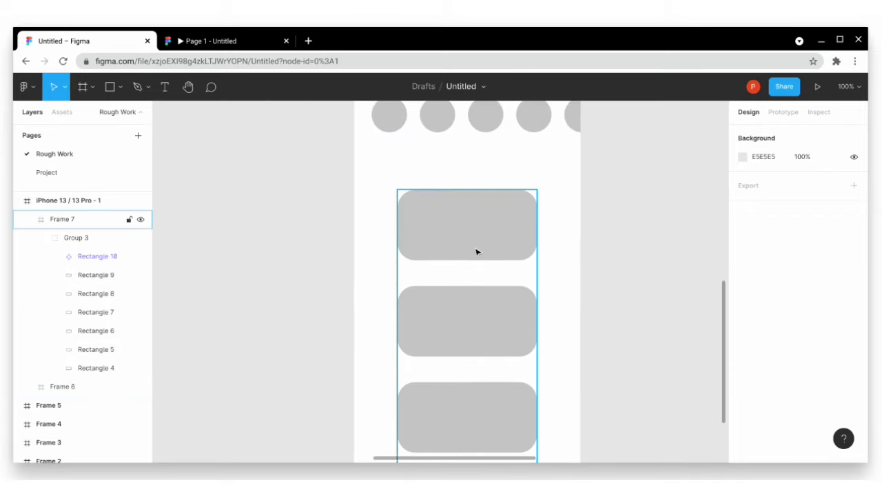
scroll(366, 245, up, 2)
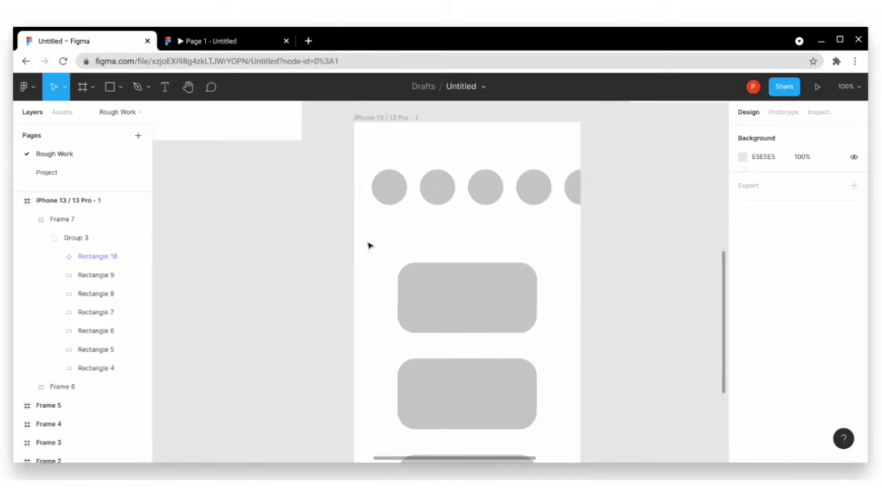
Widen the top gradient rectangle in Frame 2 to W 253
scroll(370, 244, up, 2)
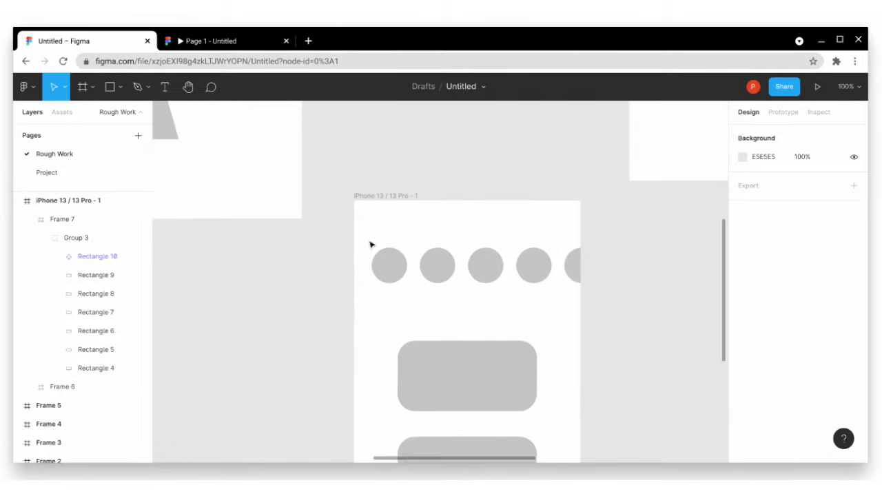
scroll(370, 244, up, 2)
scroll(350, 444, left, 1)
scroll(350, 444, left, 5)
scroll(350, 445, left, 2)
scroll(382, 376, up, 1)
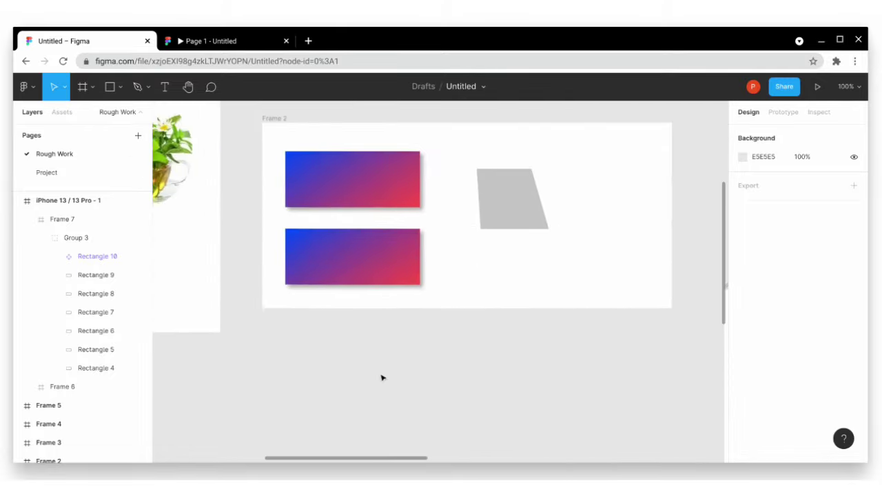
scroll(382, 376, up, 1)
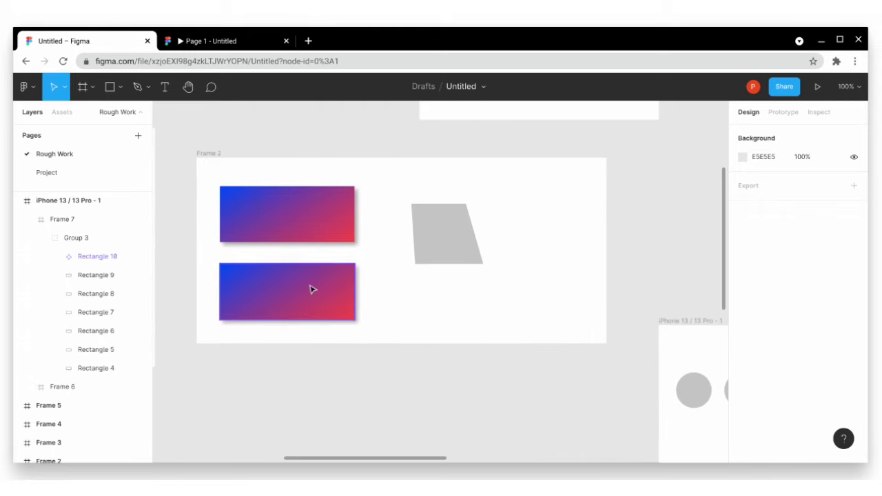
drag(355, 212, 369, 213)
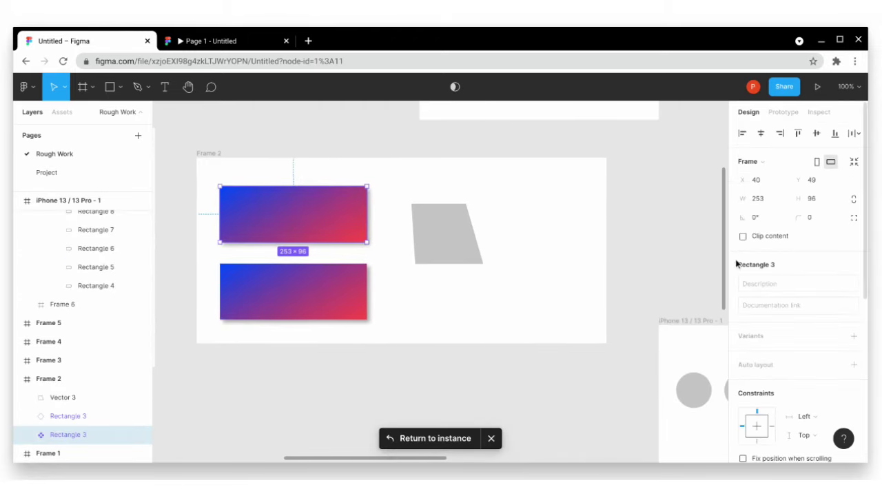
Darken the Linear gradient's blue stop to navy 2B3859 in Selection colors
scroll(781, 304, down, 4)
scroll(774, 299, up, 2)
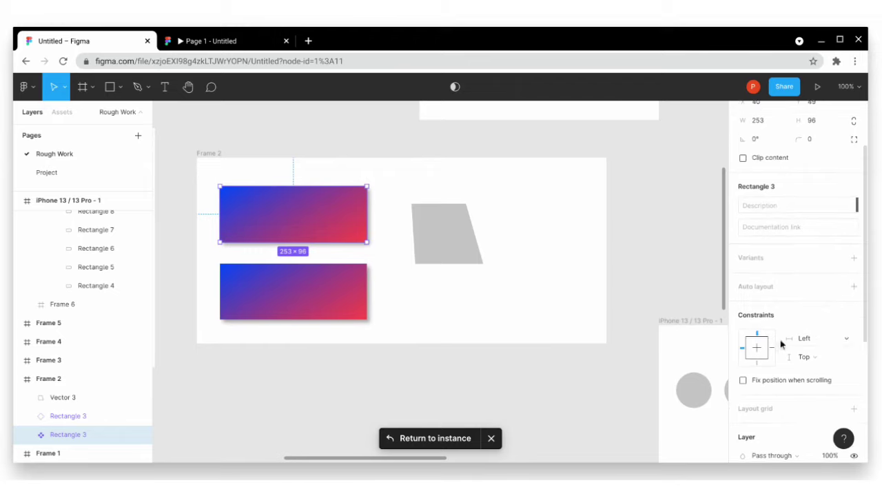
scroll(781, 342, down, 2)
scroll(746, 427, down, 2)
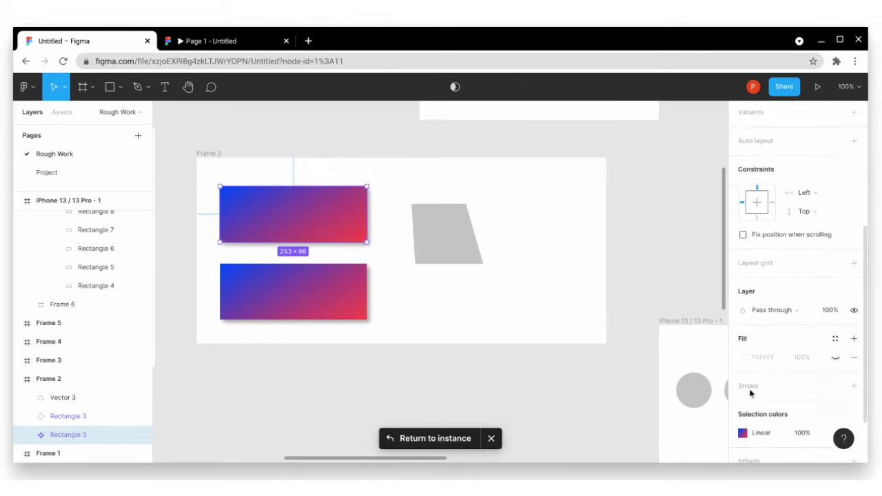
scroll(748, 392, down, 2)
click(742, 362)
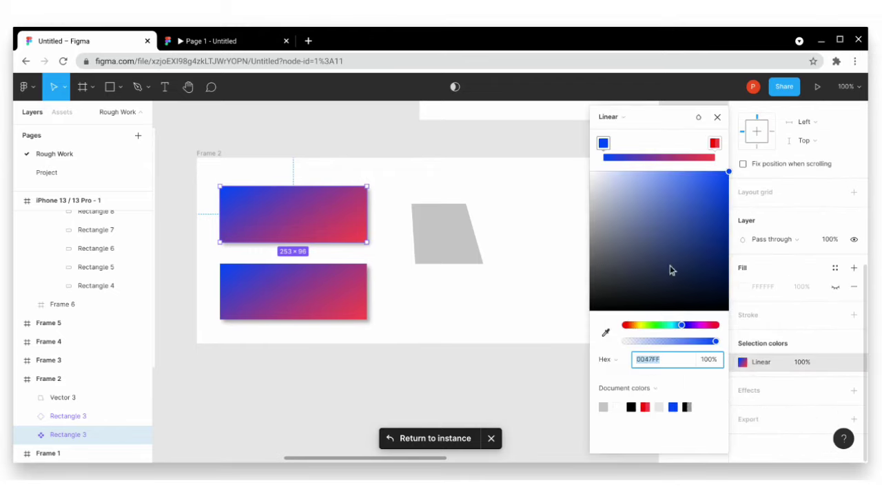
drag(669, 269, 661, 262)
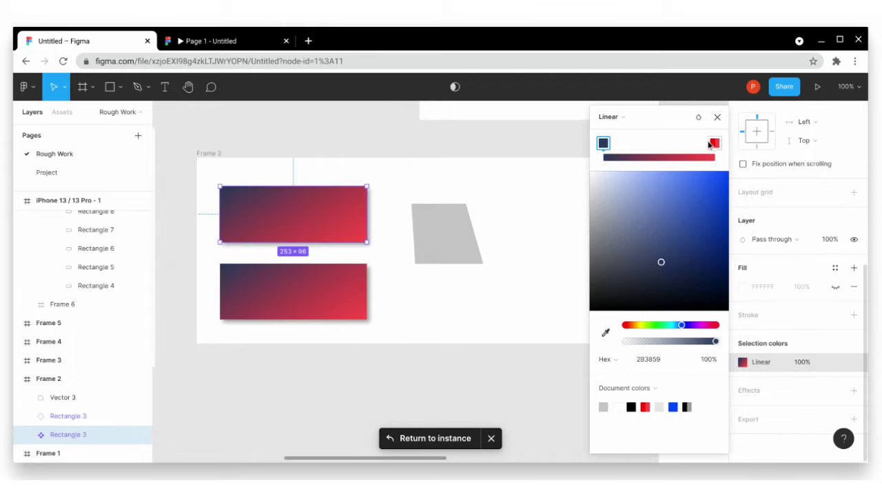
click(717, 117)
click(362, 307)
scroll(630, 319, up, 4)
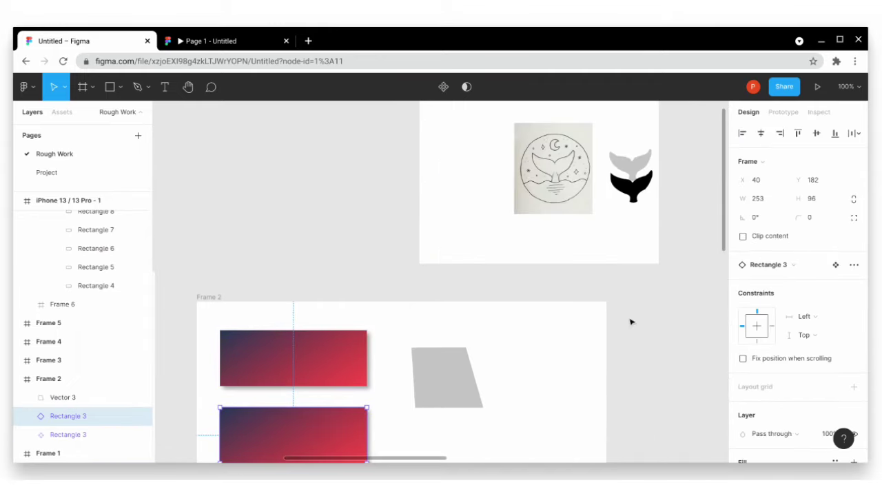
click(644, 315)
scroll(642, 314, down, 3)
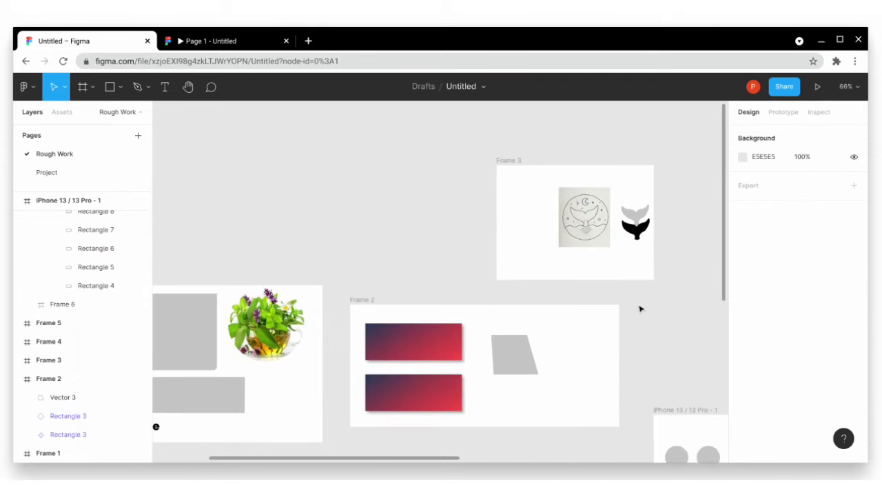
scroll(639, 309, down, 3)
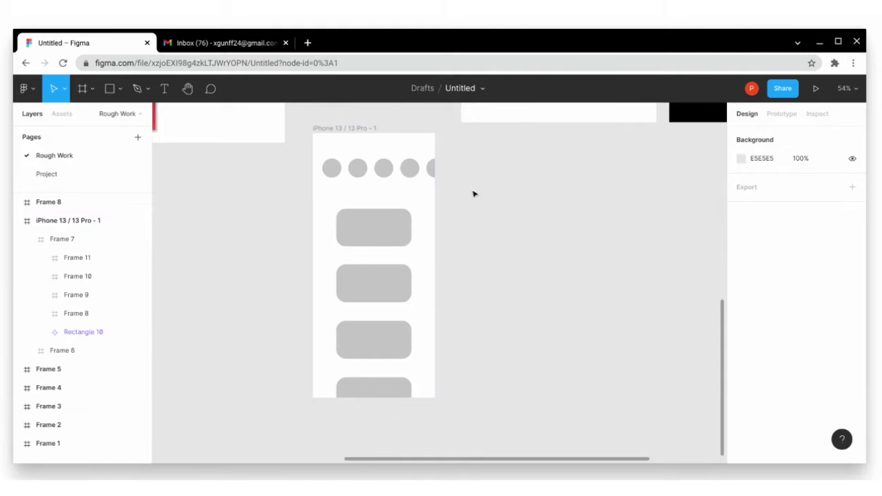
Share the file view-only with an invited e-mail address, then check the Gmail inbox
click(781, 88)
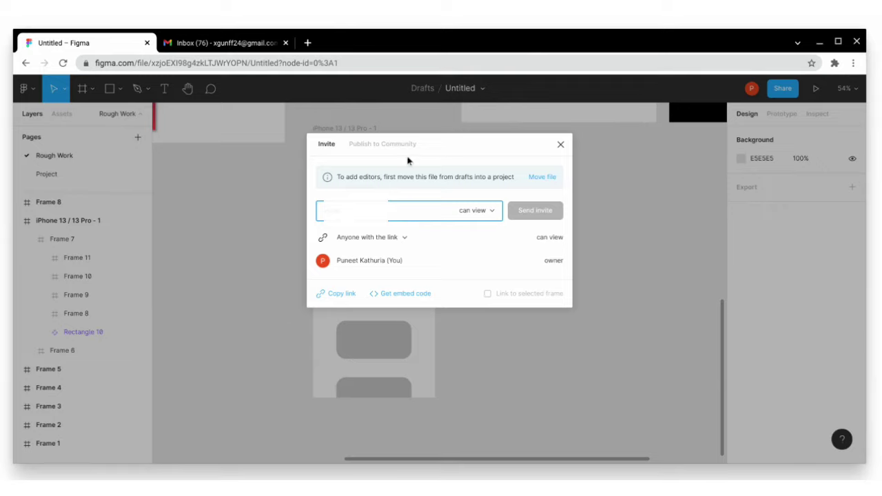
text(m)
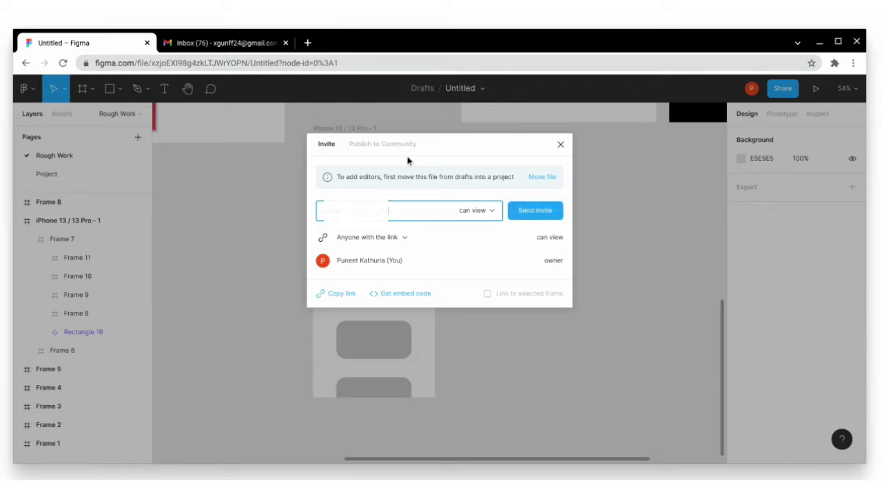
click(538, 211)
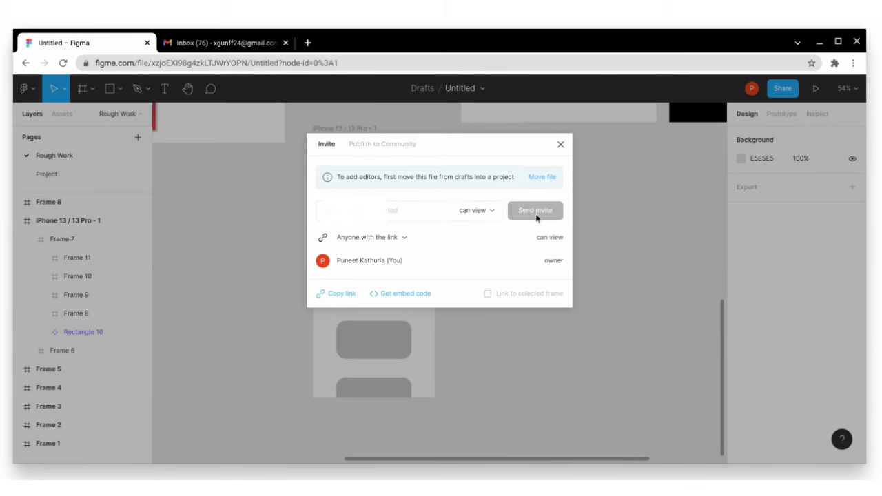
click(265, 42)
click(211, 128)
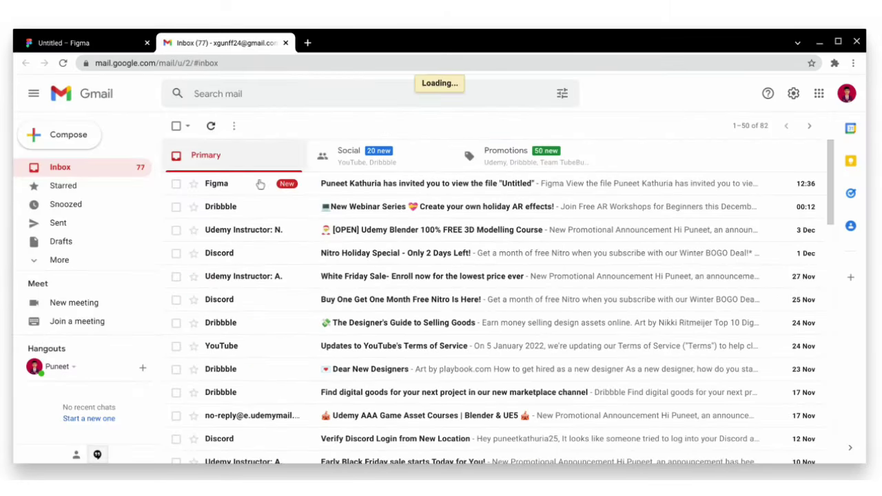
Open the Figma invitation e-mail and follow its 'Open in Figma' link to the Untitled file
click(331, 187)
scroll(454, 357, down, 1)
scroll(455, 357, down, 2)
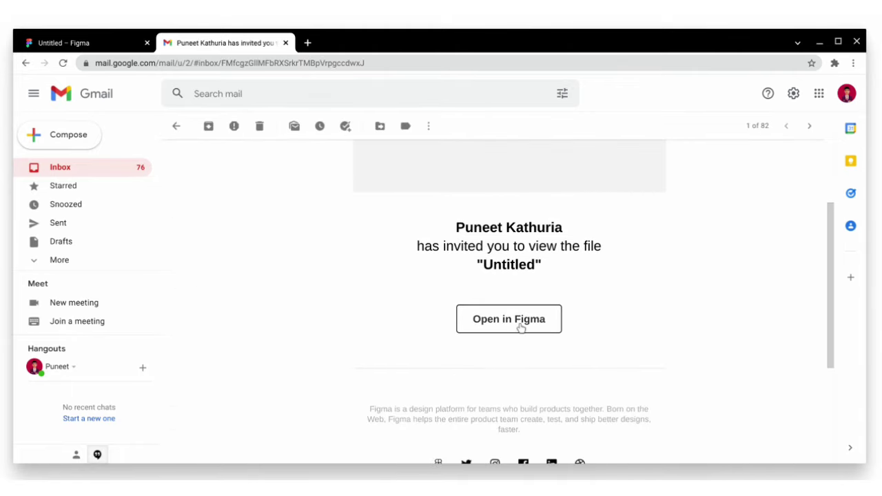
scroll(524, 372, down, 1)
scroll(528, 396, down, 1)
click(527, 385)
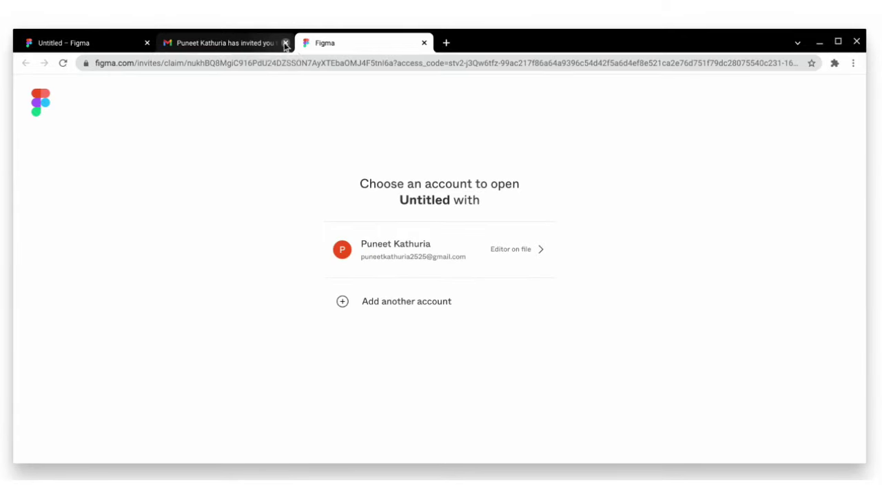
click(285, 44)
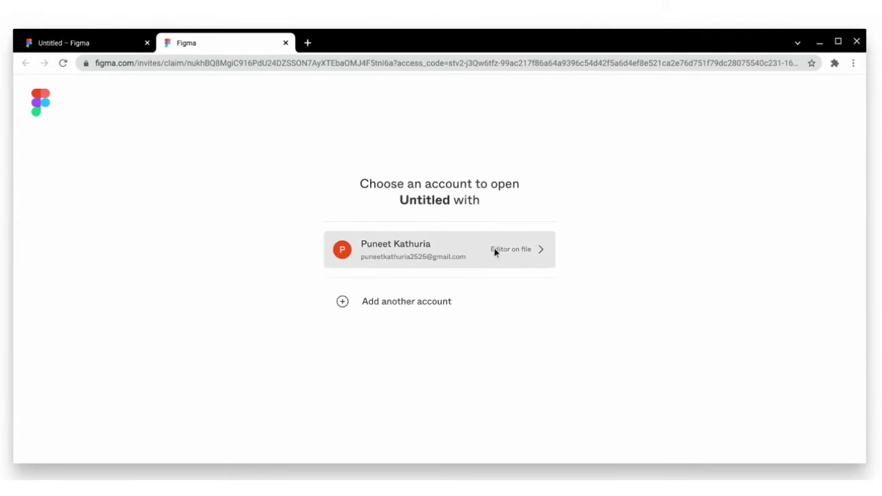
Sign up with a Google account, agreeing to Figma's mailing list
click(458, 297)
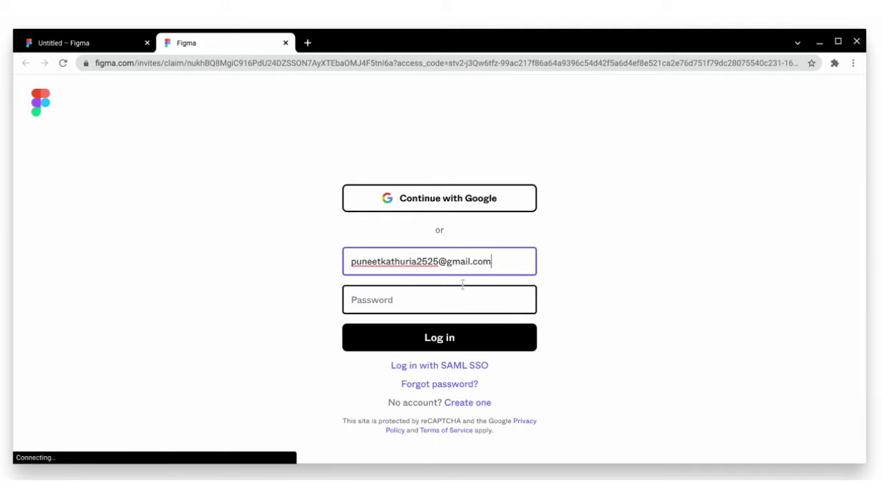
click(461, 201)
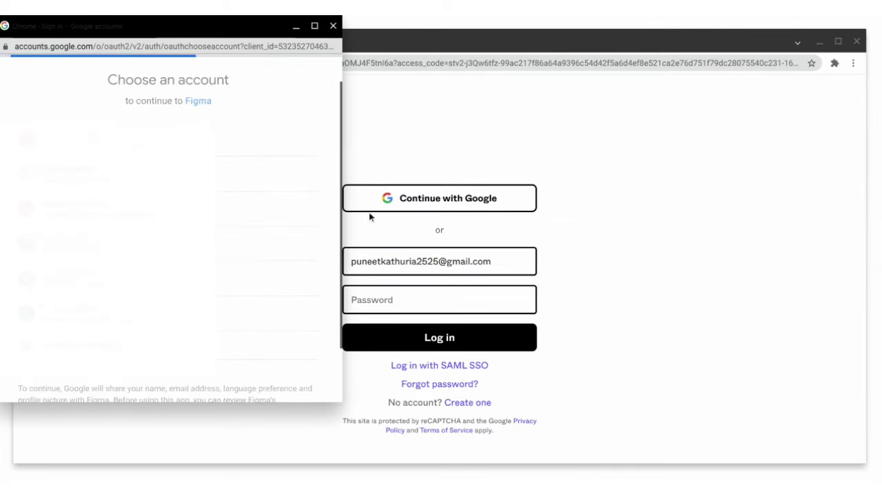
click(370, 217)
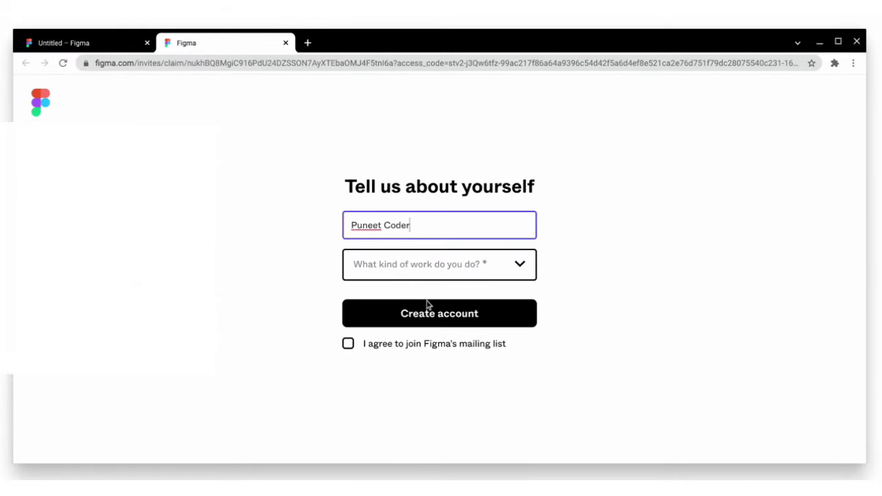
click(348, 344)
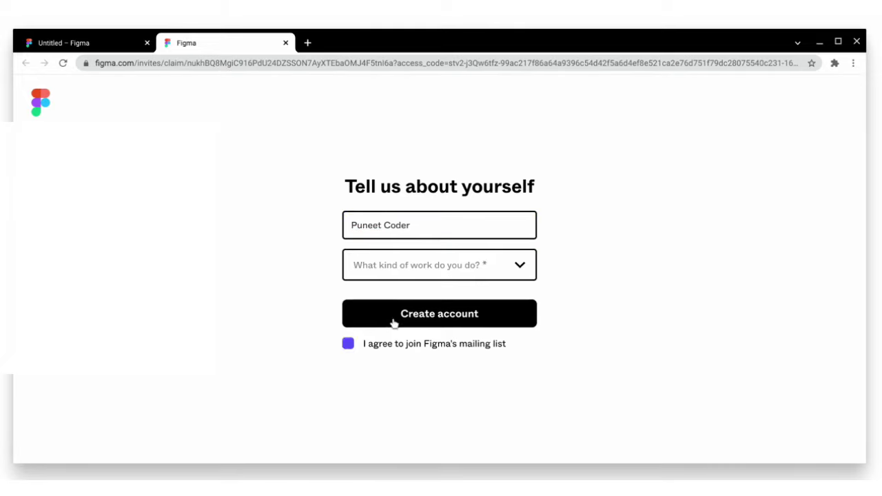
click(393, 319)
Choose Marketing as the kind of work and submit the profile
click(400, 267)
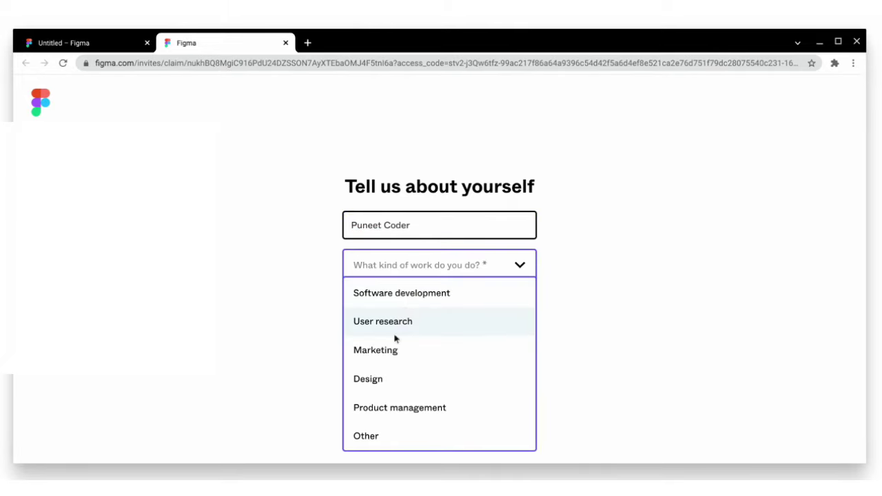
click(387, 352)
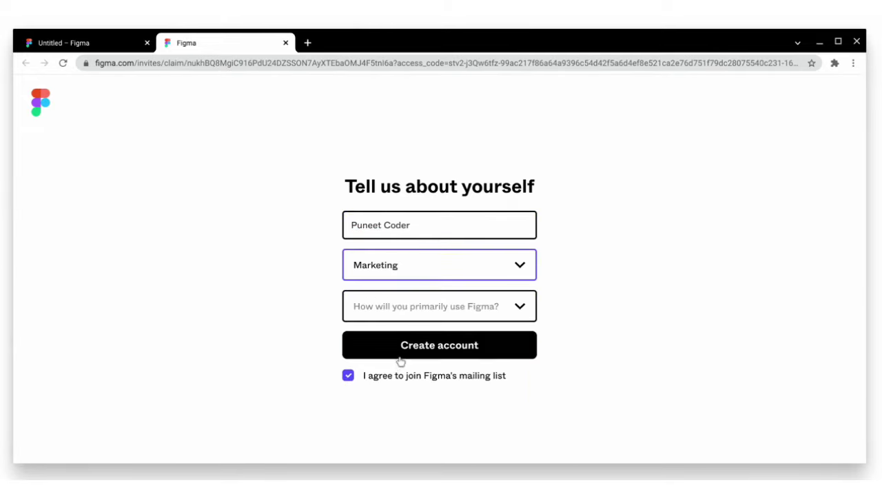
click(401, 350)
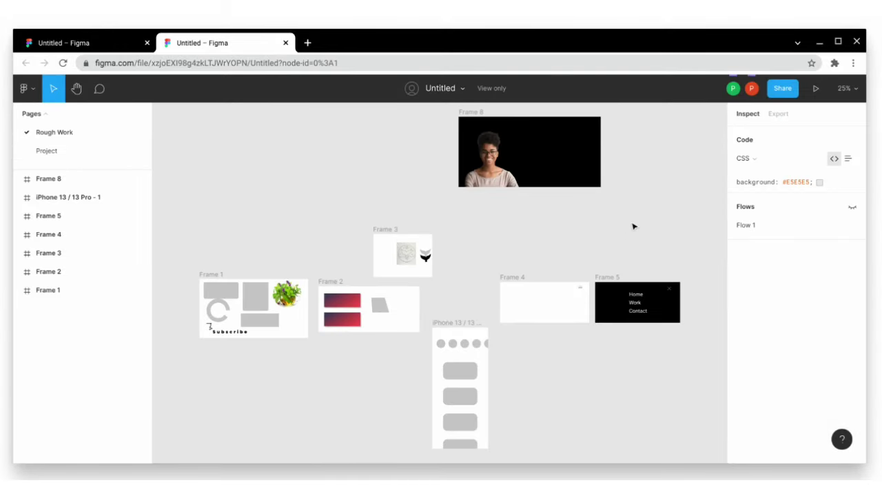
Return to the editable file tab and close the invitation sharing panel
scroll(551, 303, down, 4)
ctrl+scroll(523, 310, up, 5)
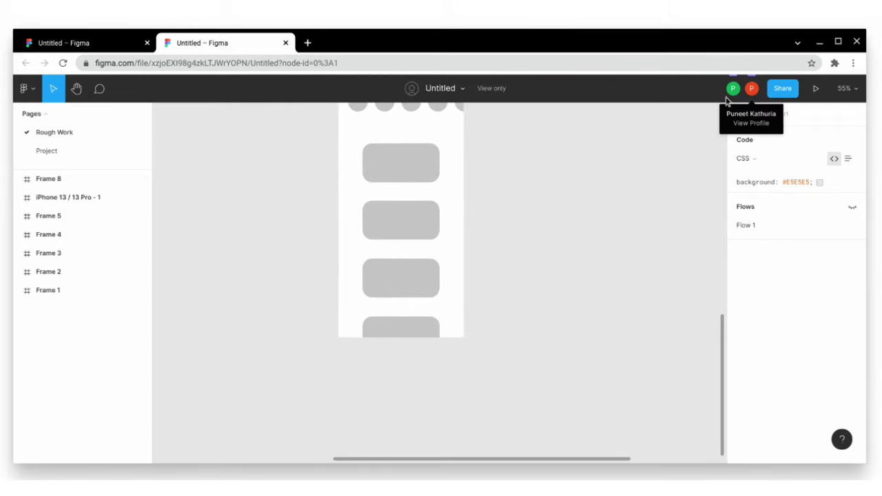
click(73, 44)
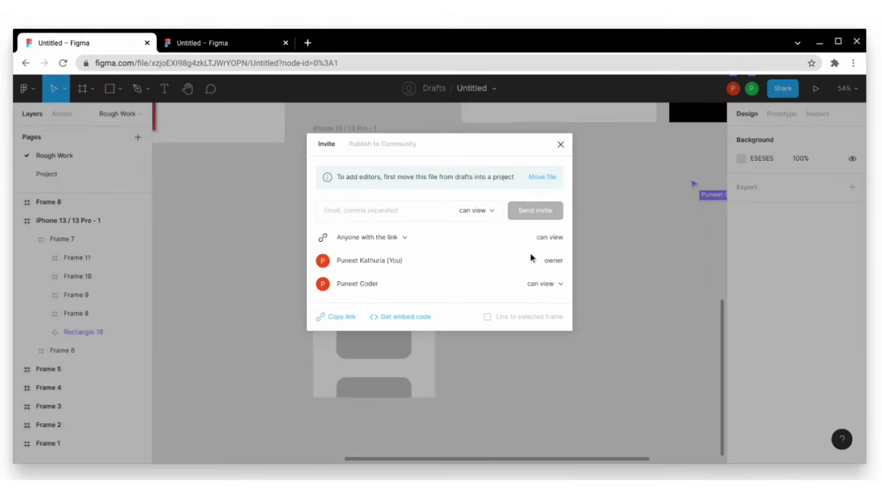
click(560, 144)
Select Frame 7 of rounded buttons to check its size
scroll(561, 364, right, 3)
ctrl+scroll(547, 345, down, 4)
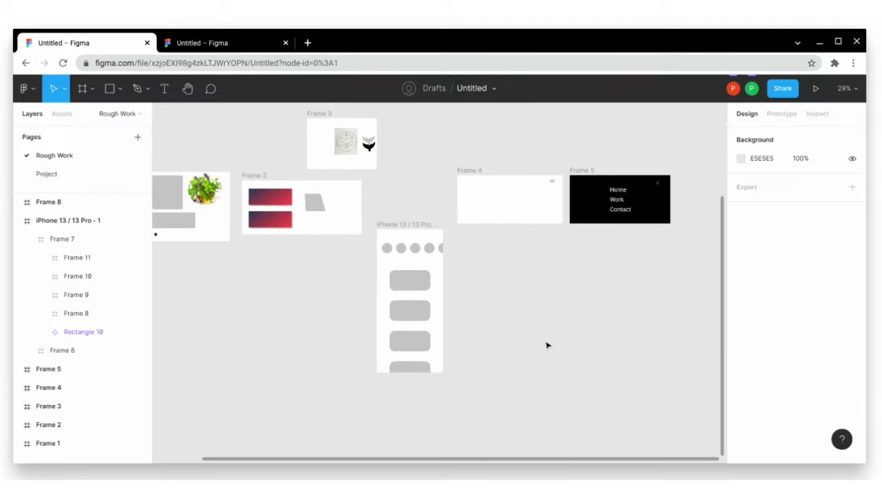
click(400, 280)
click(410, 277)
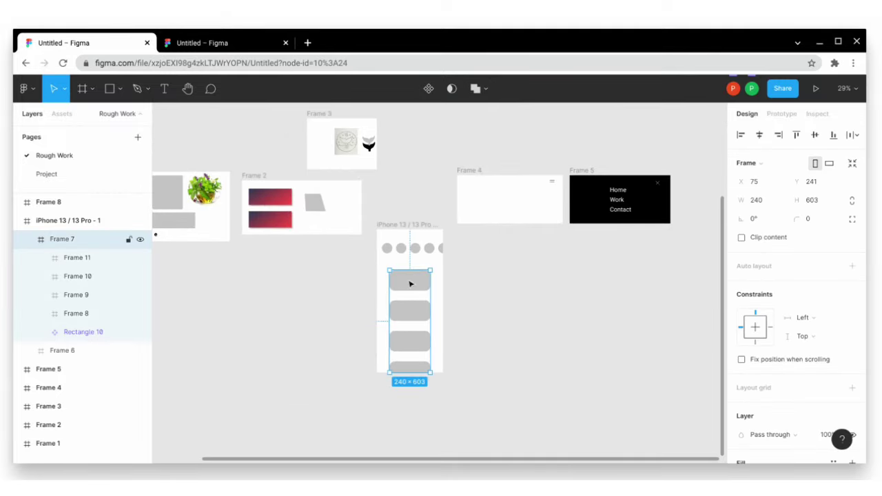
Look over the view-only copy, then return to the editable file
click(220, 42)
scroll(451, 277, down, 2)
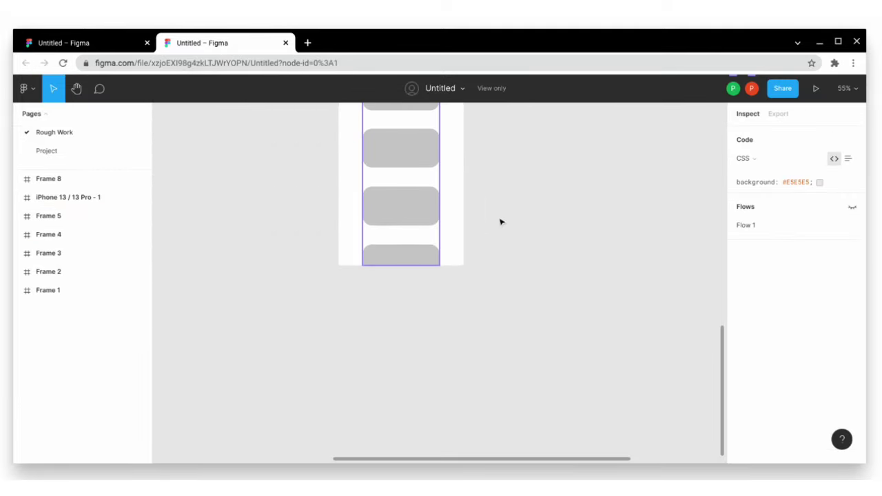
ctrl+scroll(501, 221, down, 3)
ctrl+scroll(501, 221, up, 2)
ctrl+scroll(486, 228, up, 3)
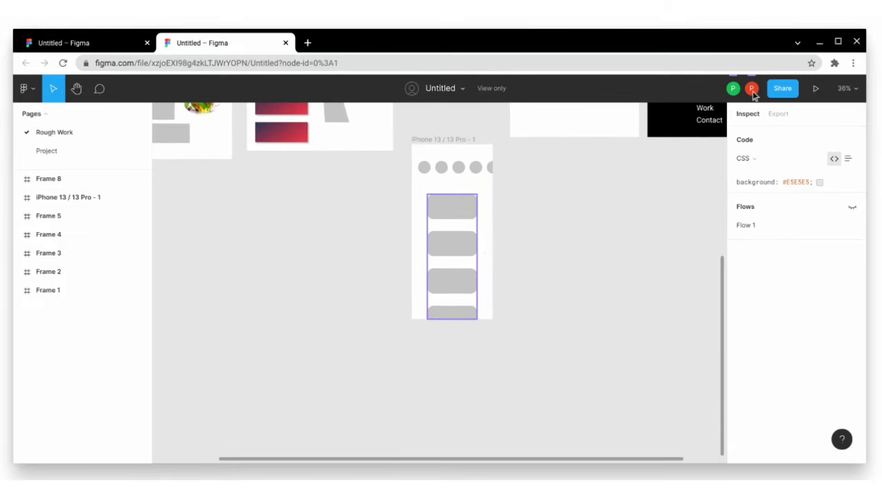
click(98, 50)
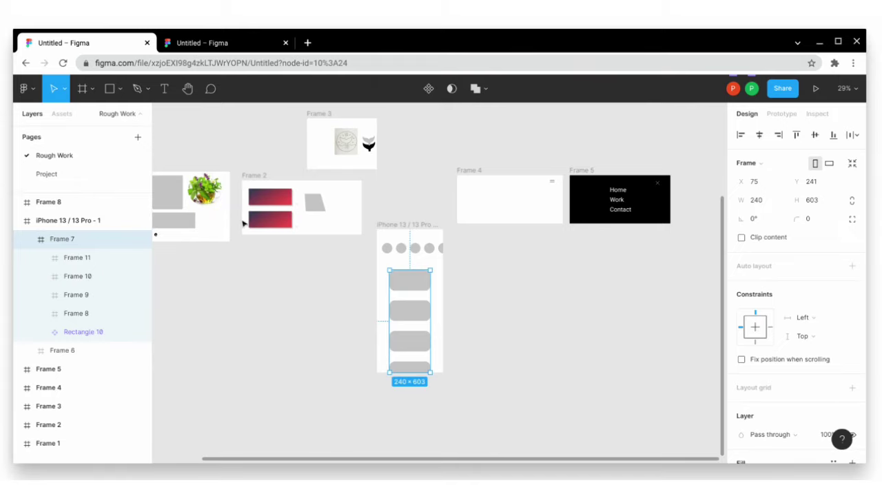
Select the upper gradient rectangle in Frame 2 and glance at the view-only copy
click(275, 225)
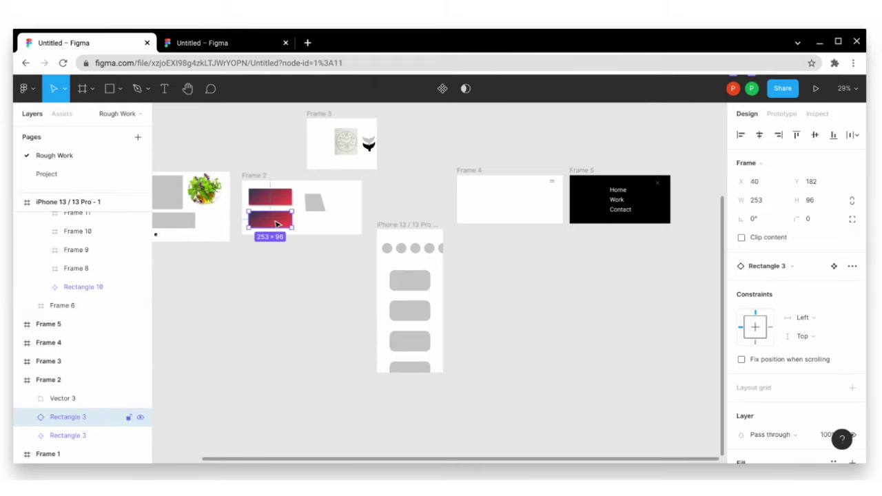
click(242, 43)
scroll(282, 255, up, 3)
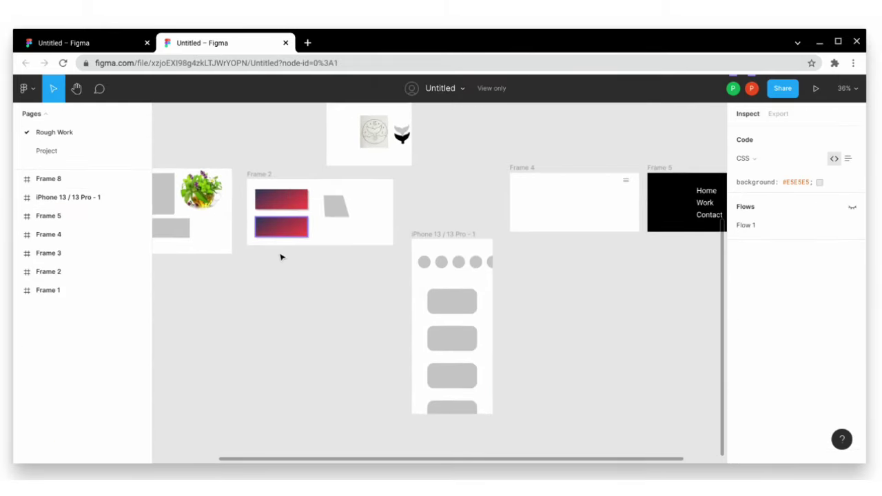
scroll(279, 252, up, 5)
scroll(280, 252, down, 2)
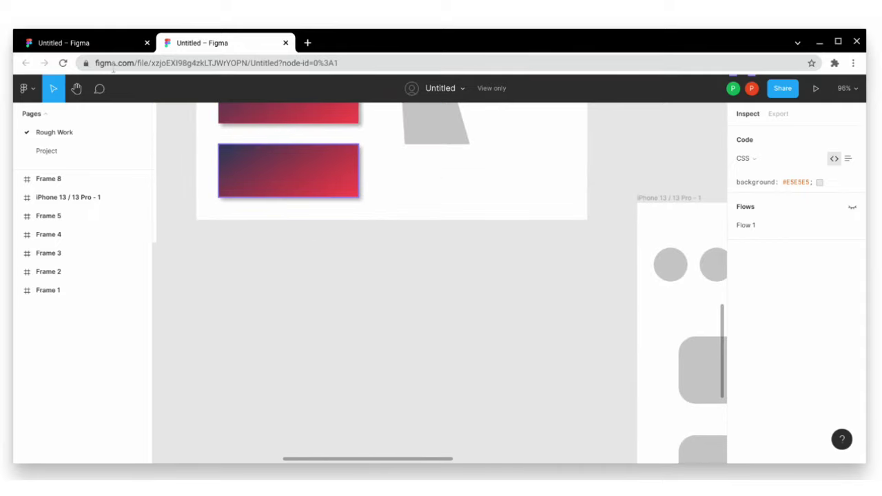
key(ctrl+shift+Tab)
Narrow the gradient rectangle to about 176 px wide and compare it in the view-only copy
drag(289, 197, 279, 197)
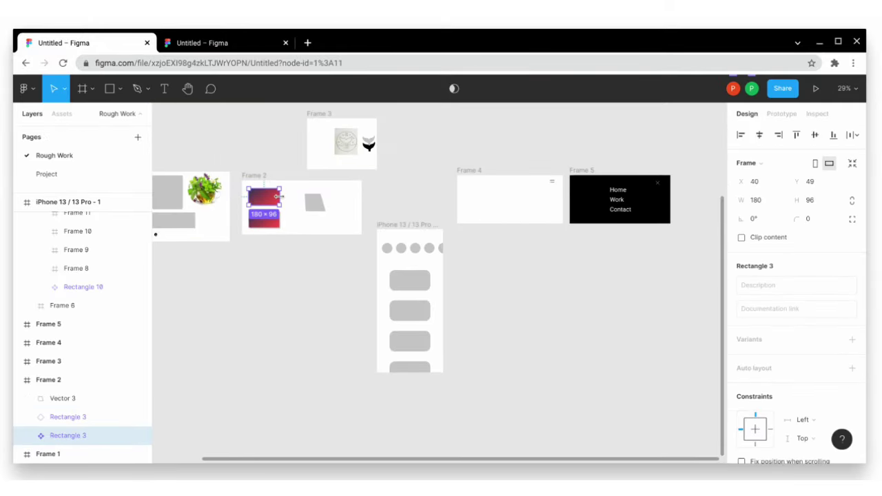
click(198, 42)
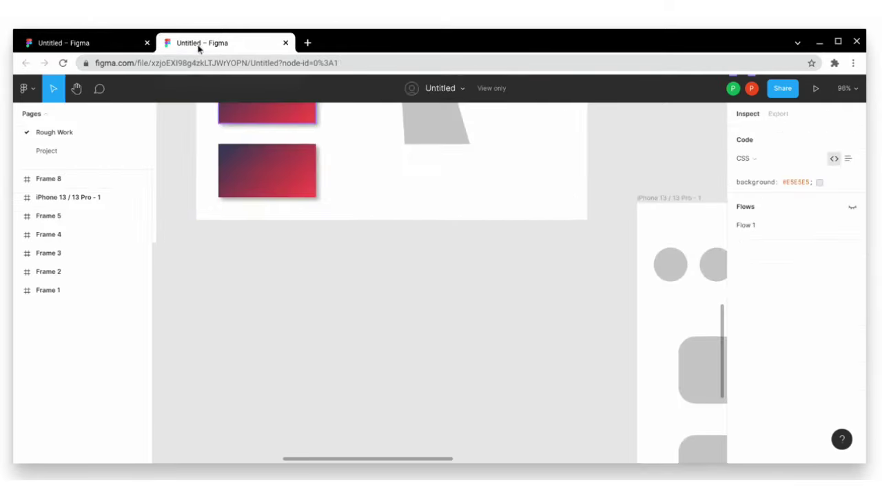
scroll(246, 233, down, 5)
scroll(263, 180, up, 3)
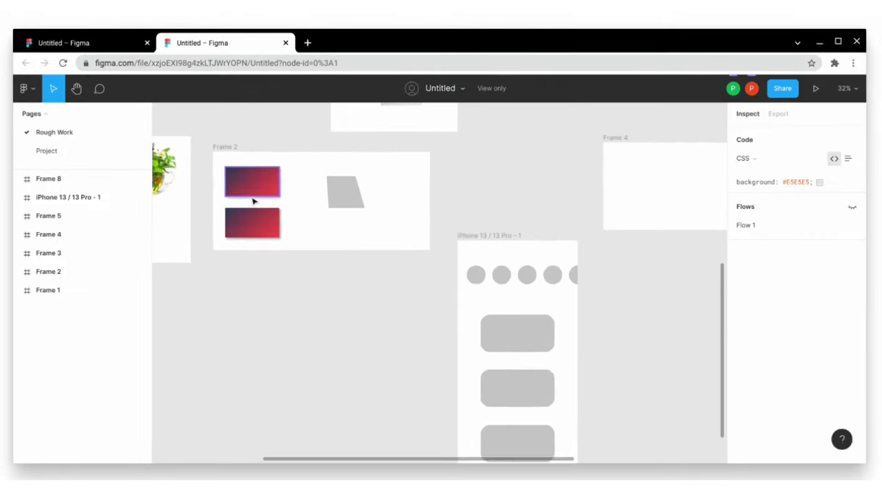
scroll(252, 201, up, 1)
scroll(266, 216, up, 2)
scroll(252, 232, up, 5)
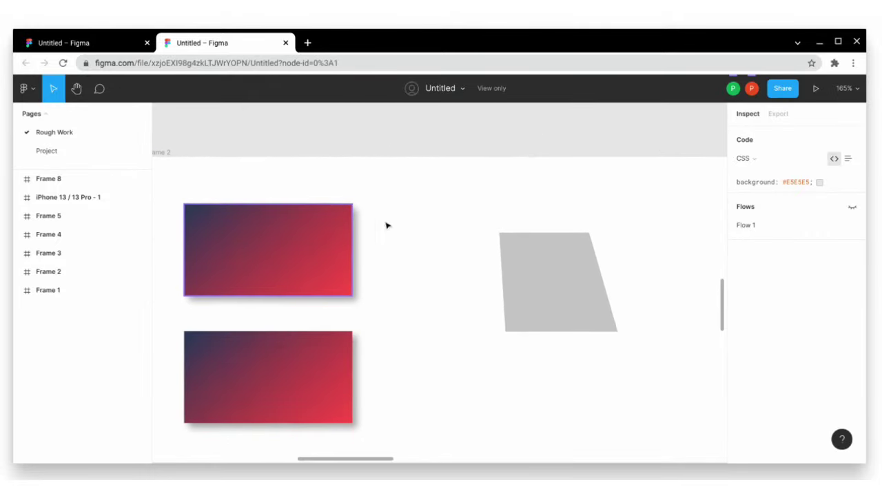
Close the view-only copy of the file and clear the canvas selection
click(285, 43)
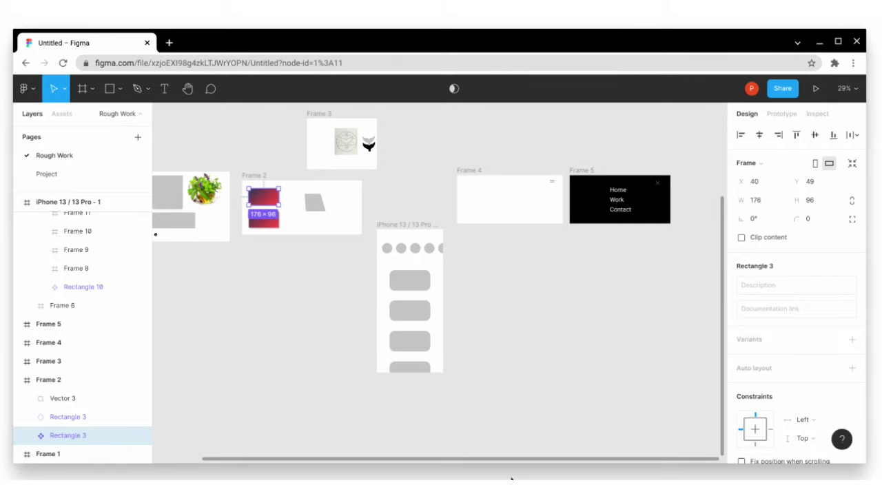
drag(513, 459, 539, 459)
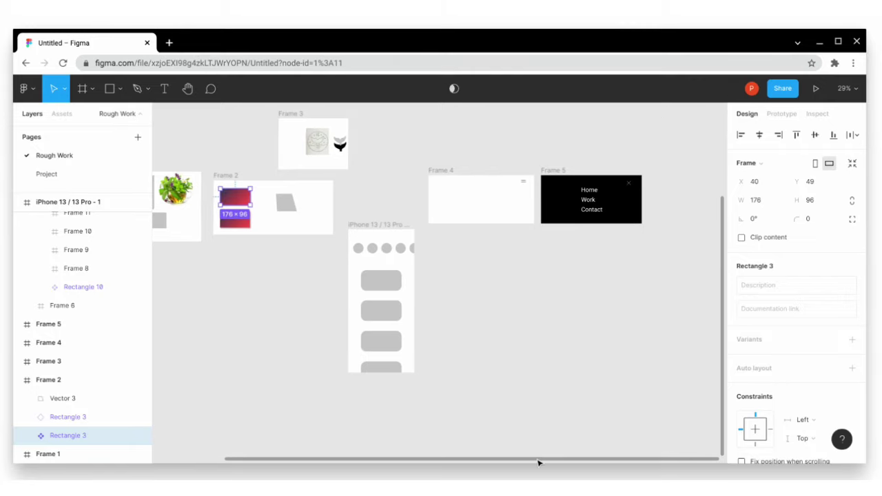
click(288, 316)
Show the main menu's list of installed plugins
scroll(424, 296, up, 5)
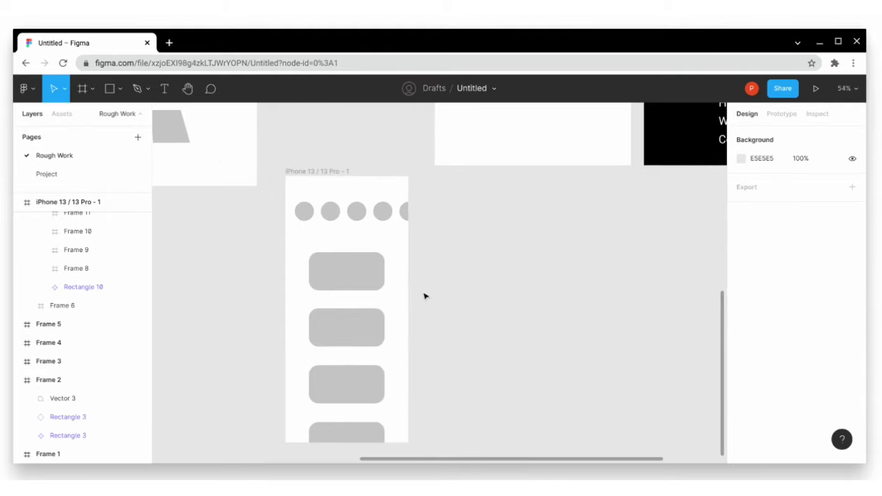
scroll(480, 280, down, 3)
scroll(480, 280, down, 2)
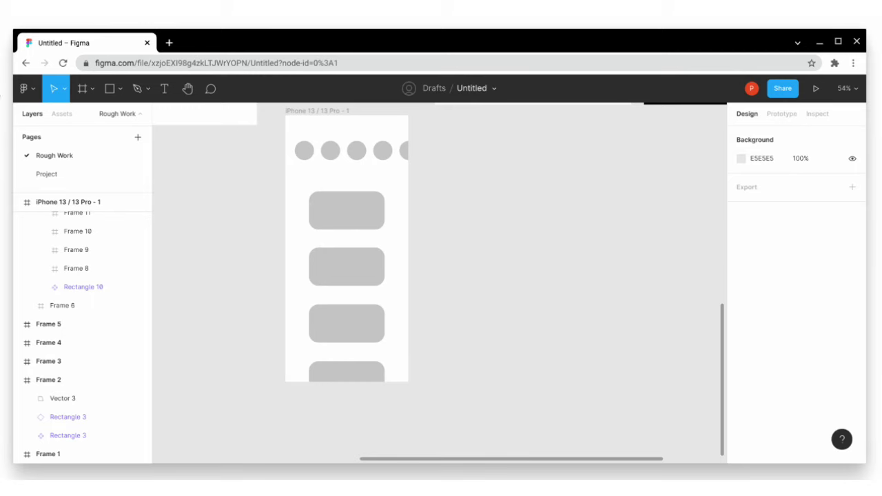
click(26, 88)
mouse_move(48, 272)
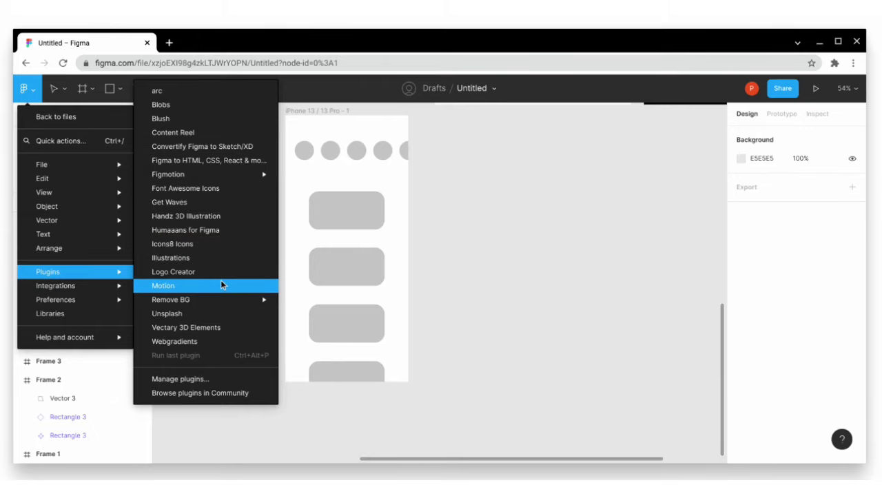
Launch Unsplash beside the iPhone frame and fill the first circle with a portrait photo
click(204, 314)
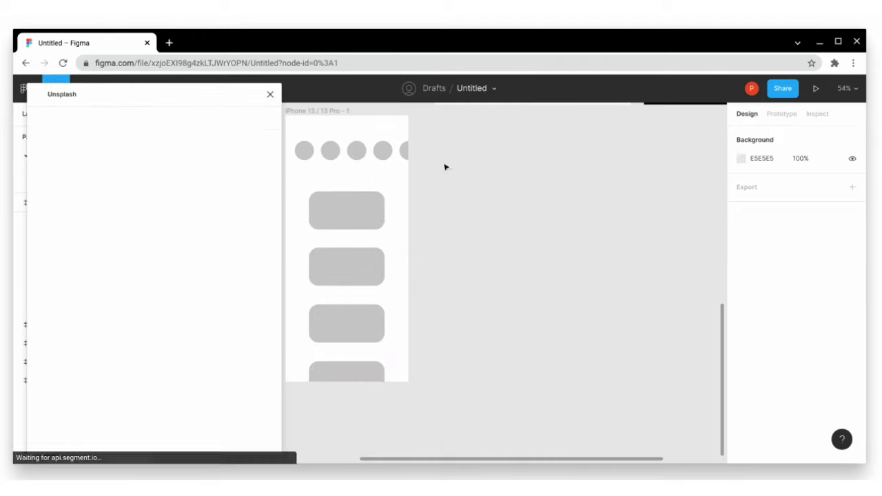
drag(70, 96, 491, 100)
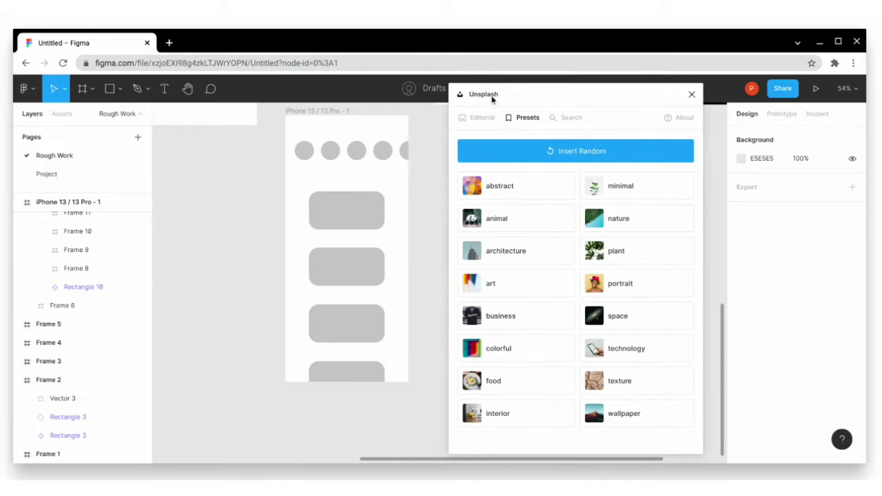
click(305, 150)
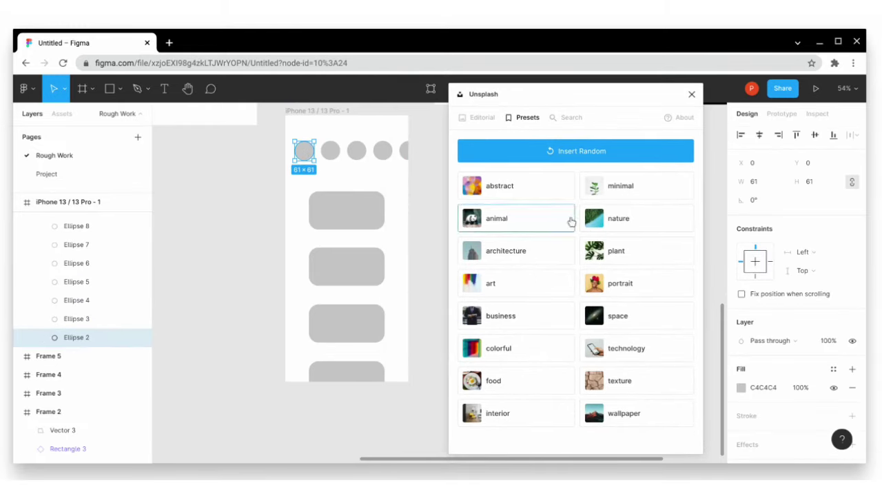
click(603, 290)
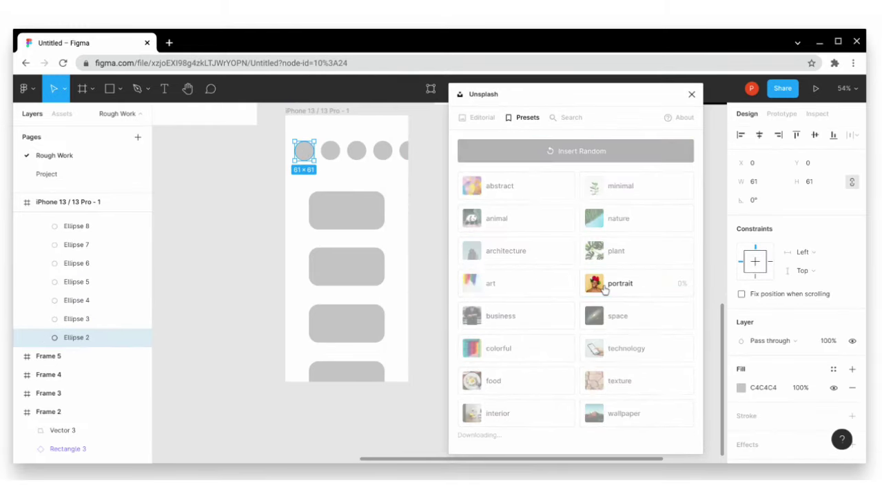
Fill the second and third circles with Unsplash portrait photos and select the first card rectangle
double_click(333, 153)
click(161, 90)
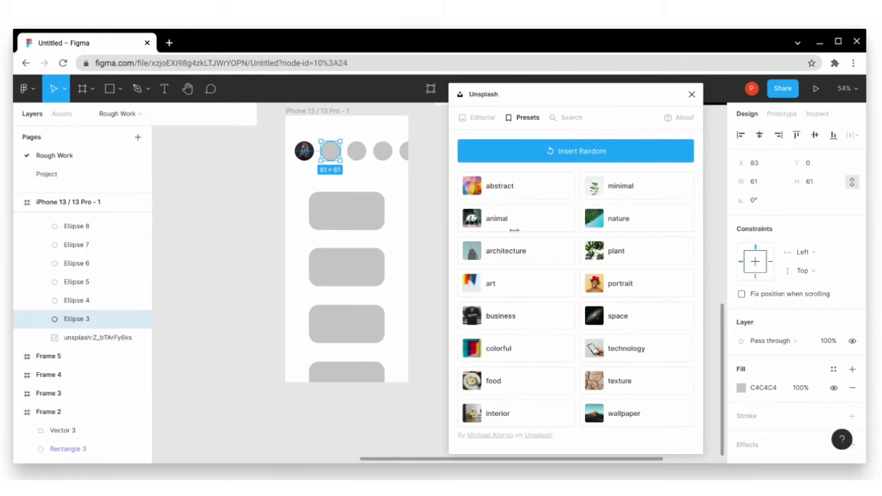
click(604, 286)
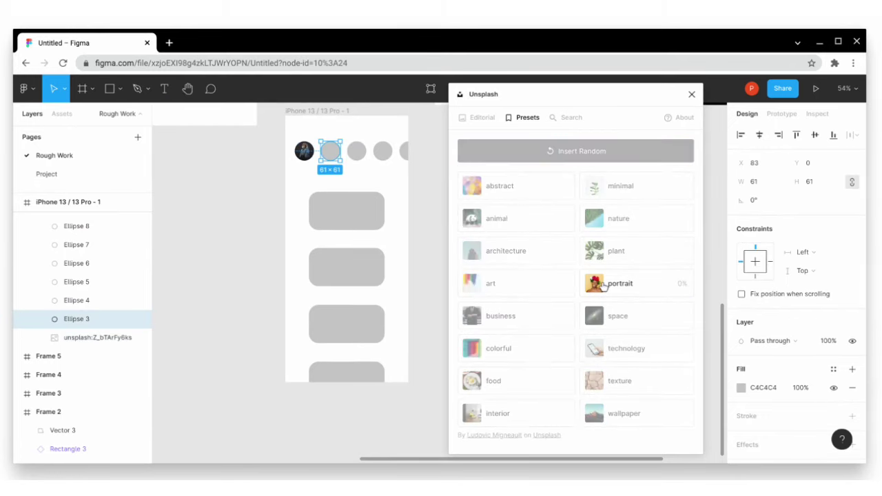
click(598, 288)
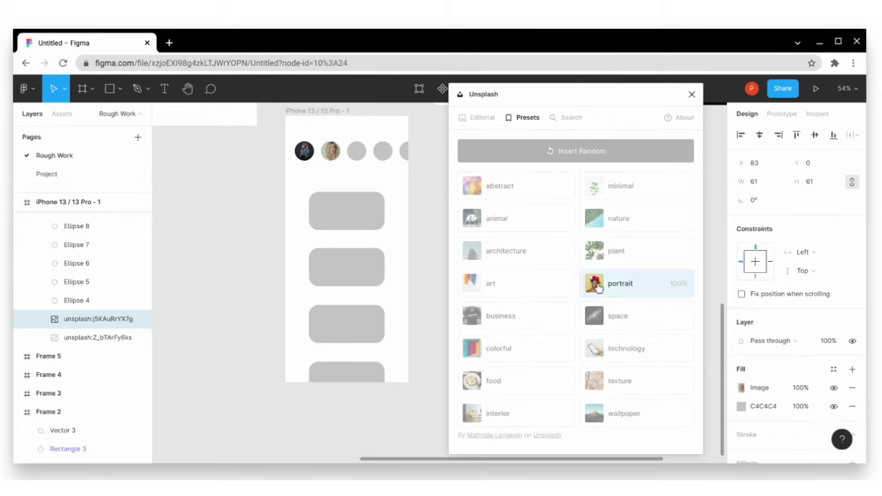
double_click(357, 152)
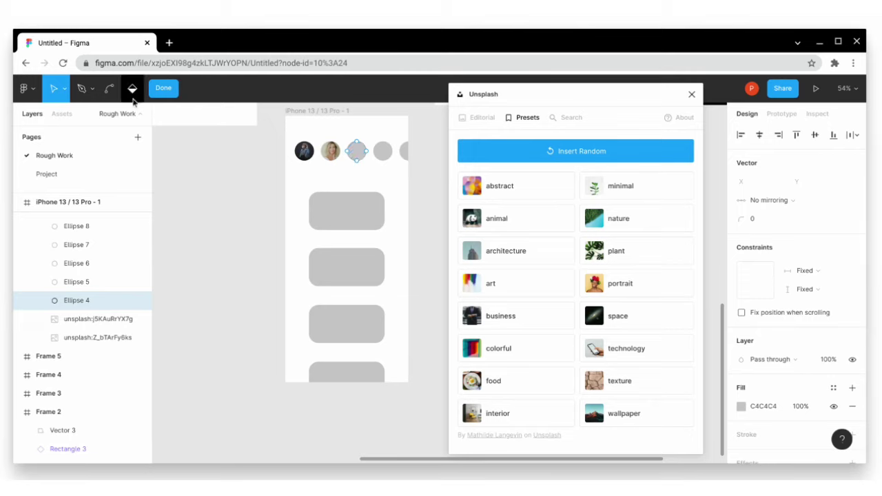
click(163, 88)
click(596, 291)
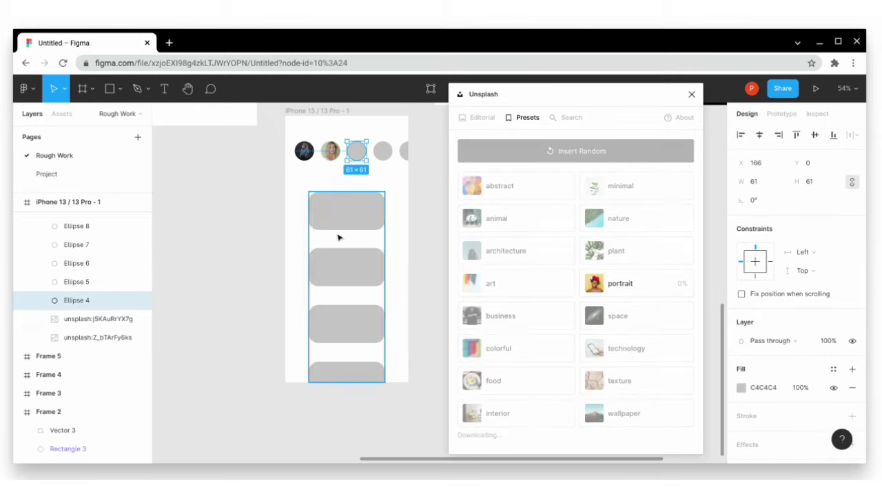
click(350, 217)
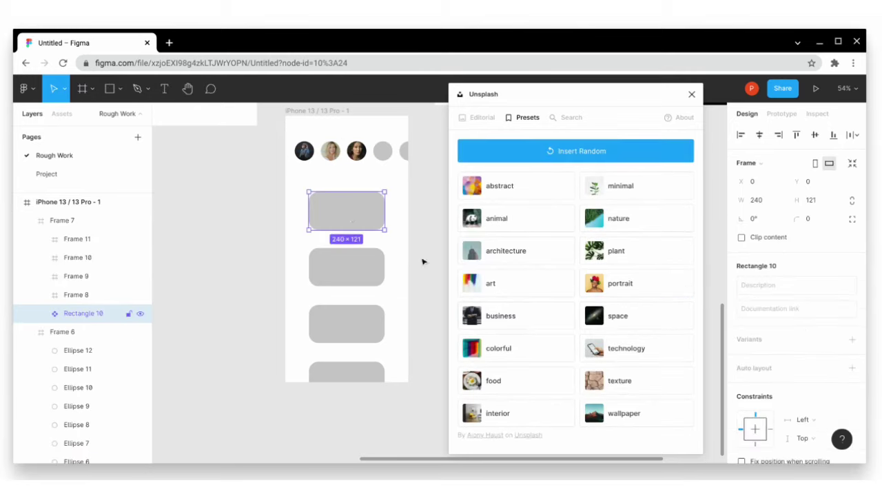
click(504, 218)
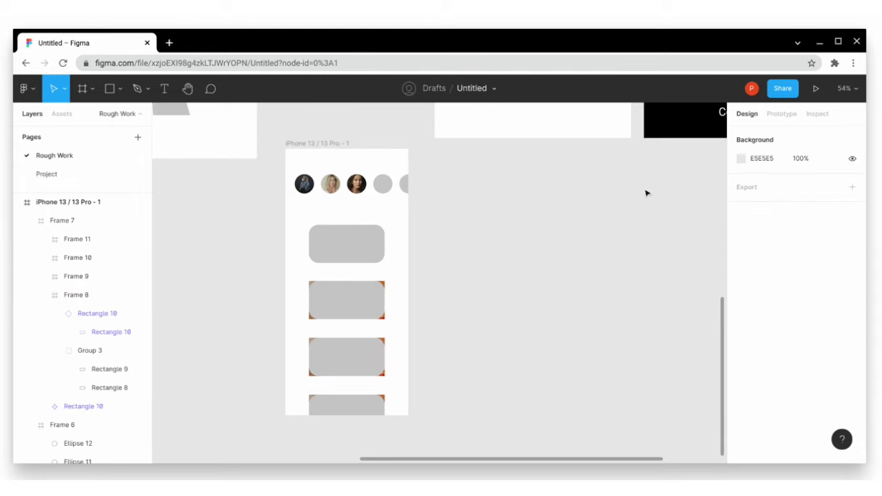
scroll(330, 191, up, 3)
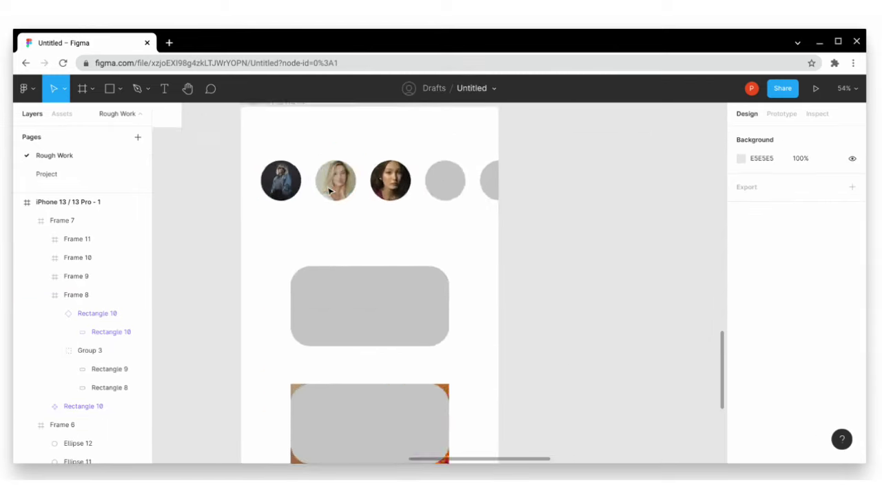
scroll(329, 191, up, 2)
scroll(645, 190, down, 3)
scroll(647, 193, down, 2)
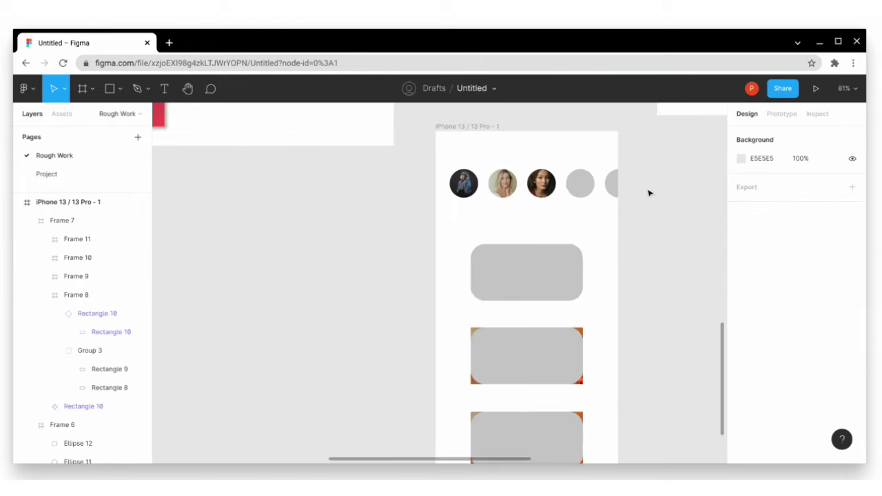
scroll(482, 413, right, 5)
scroll(549, 364, right, 3)
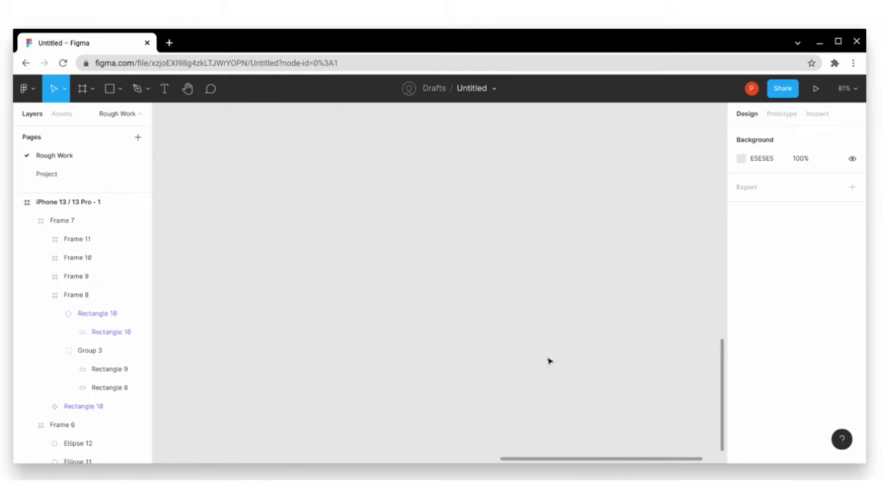
scroll(540, 372, down, 3)
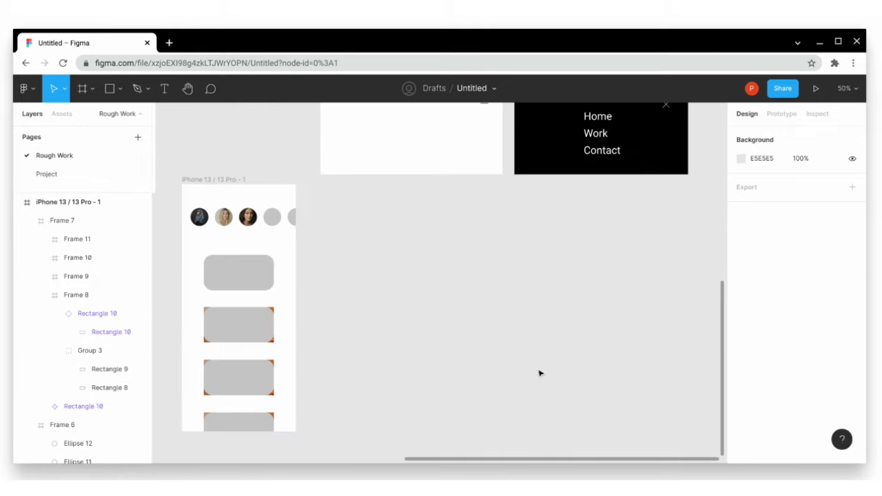
click(27, 88)
mouse_move(76, 271)
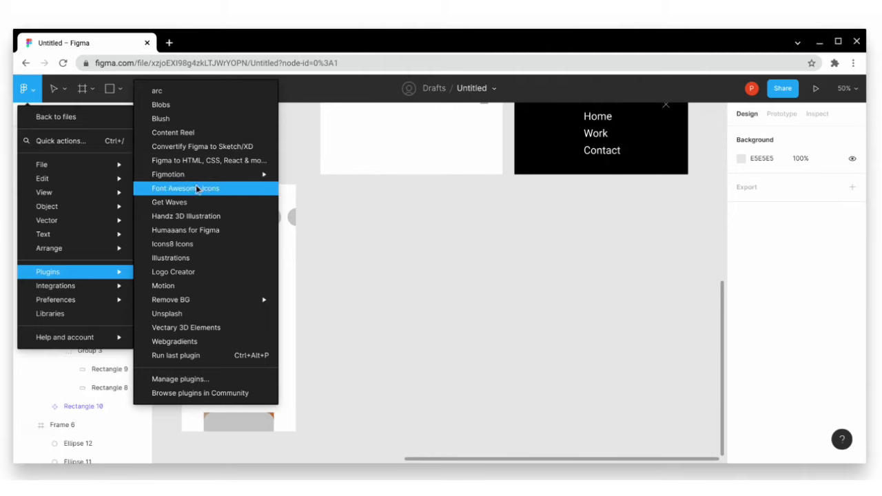
mouse_move(204, 300)
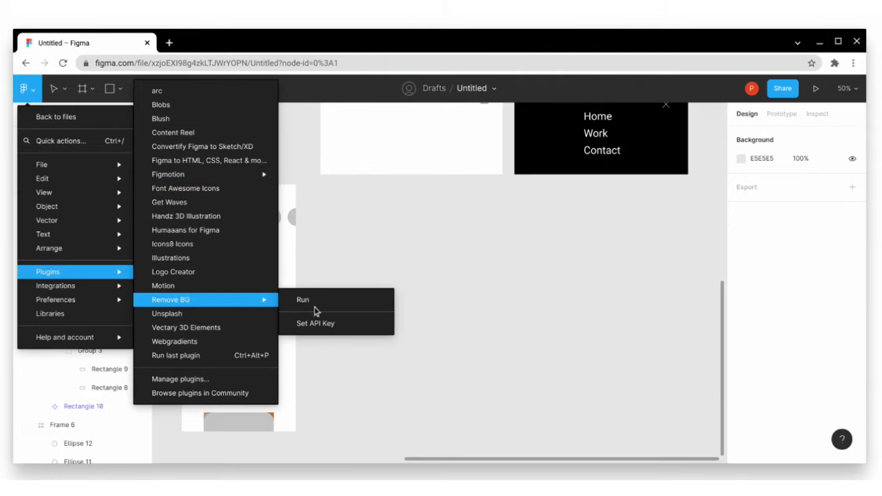
click(315, 330)
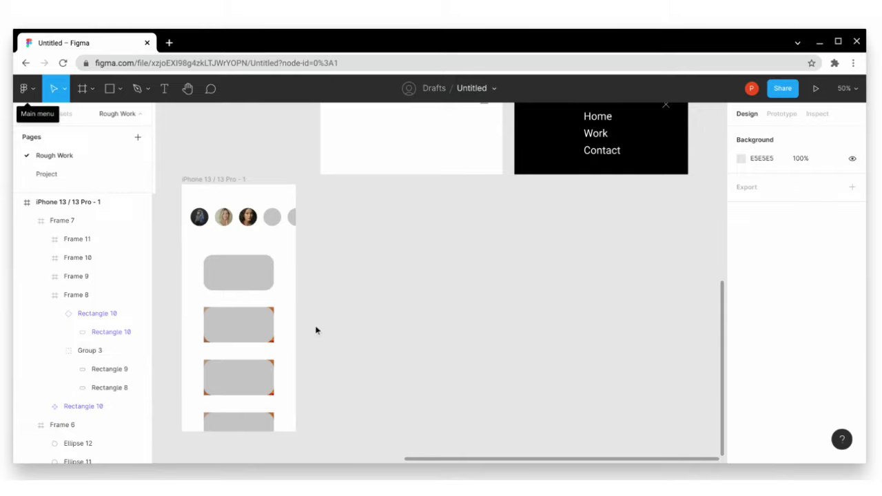
click(532, 249)
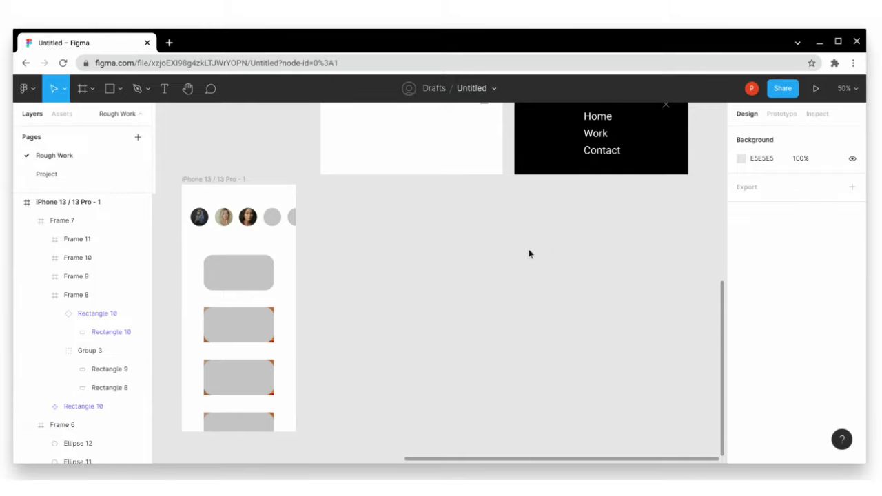
Search the web for 'remove bg' and open the remove.bg website
click(169, 44)
text(re)
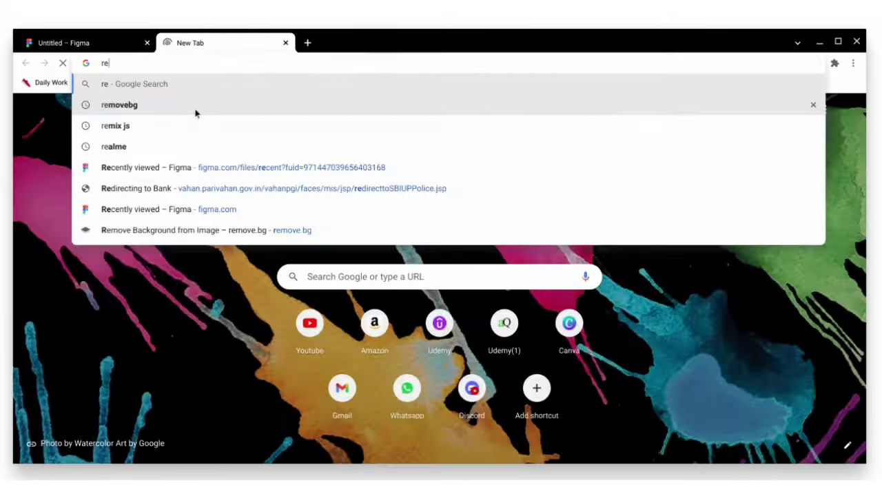
text(move bg)
key(Return)
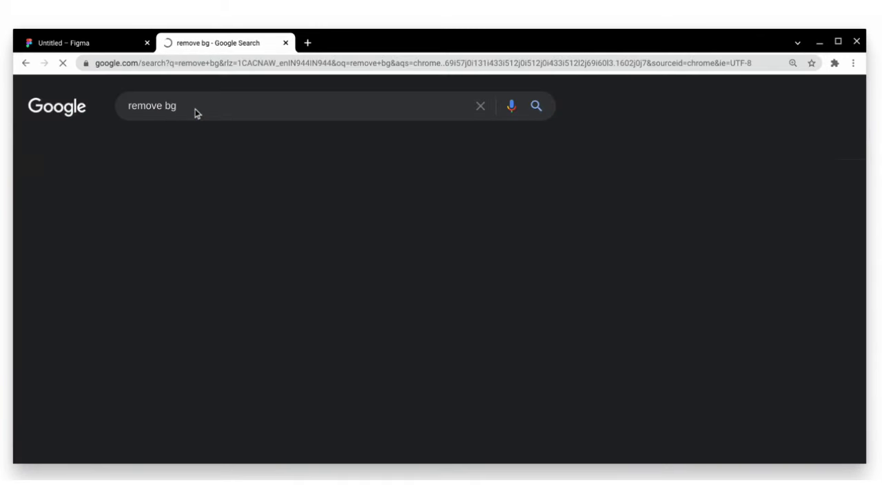
click(196, 216)
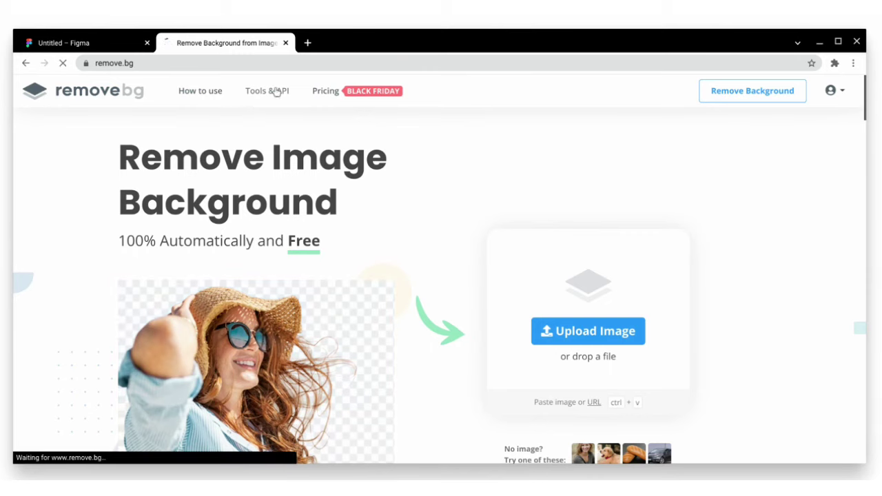
Navigate remove.bg's Tools & API docs to the Get API Key page, then close the tab
click(275, 92)
scroll(444, 215, down, 2)
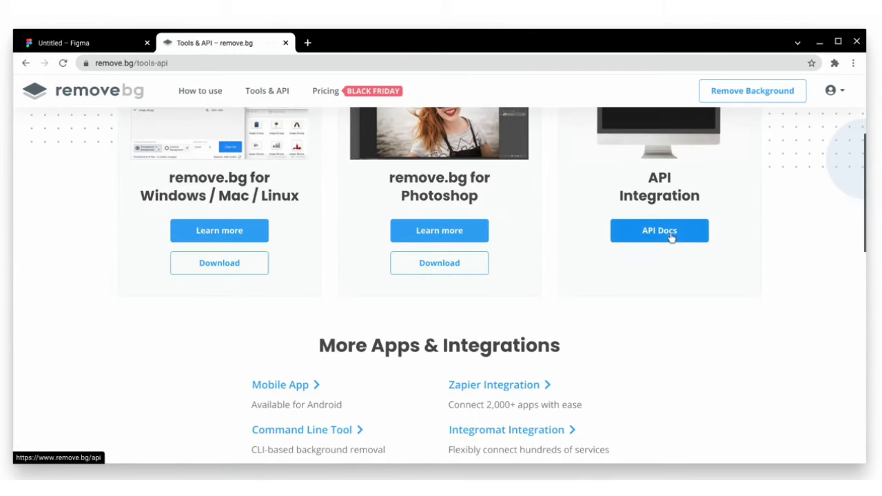
click(672, 237)
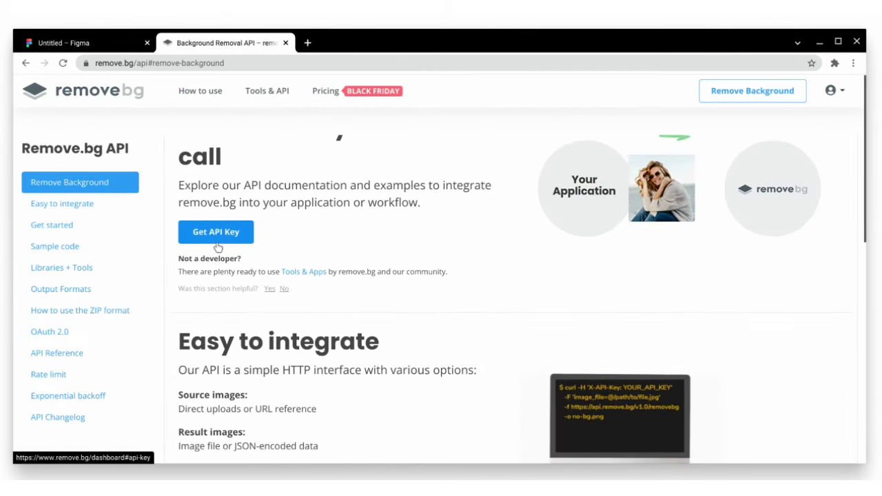
click(218, 240)
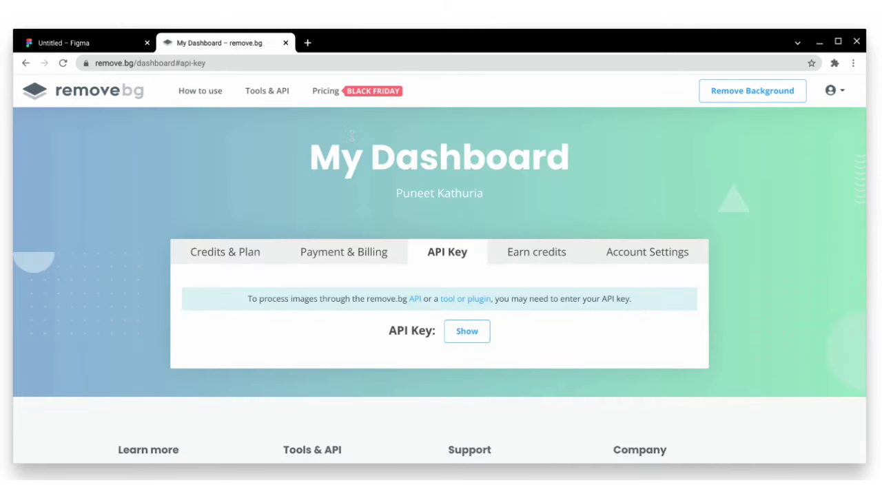
click(285, 42)
click(24, 89)
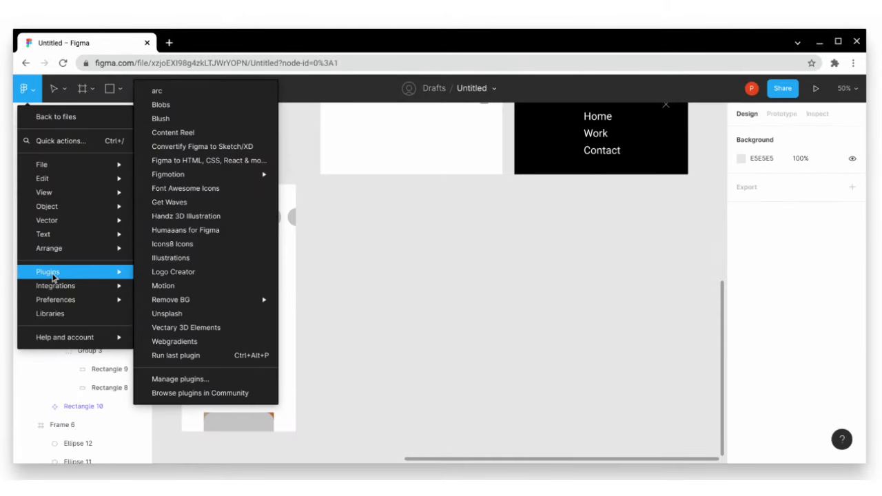
mouse_move(207, 300)
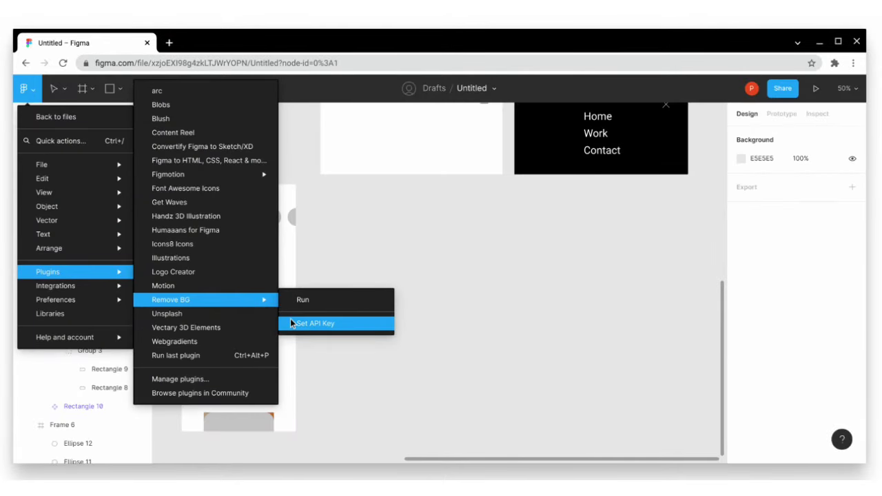
click(296, 322)
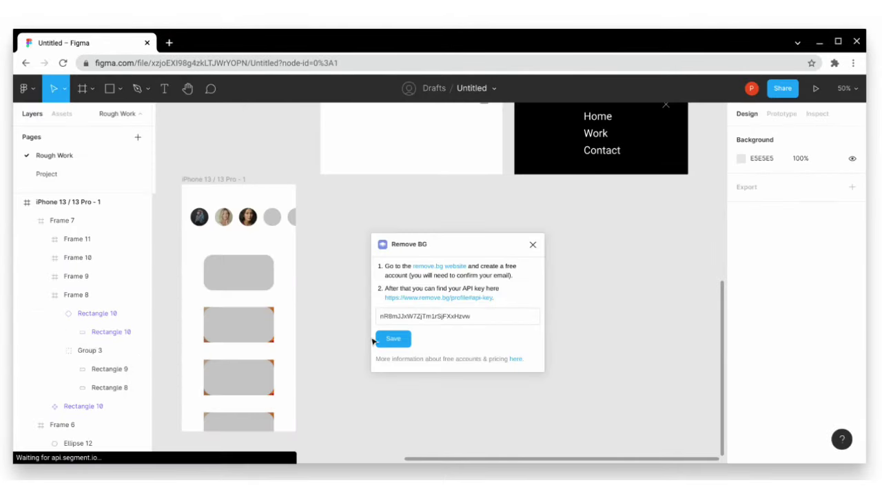
click(533, 245)
click(26, 88)
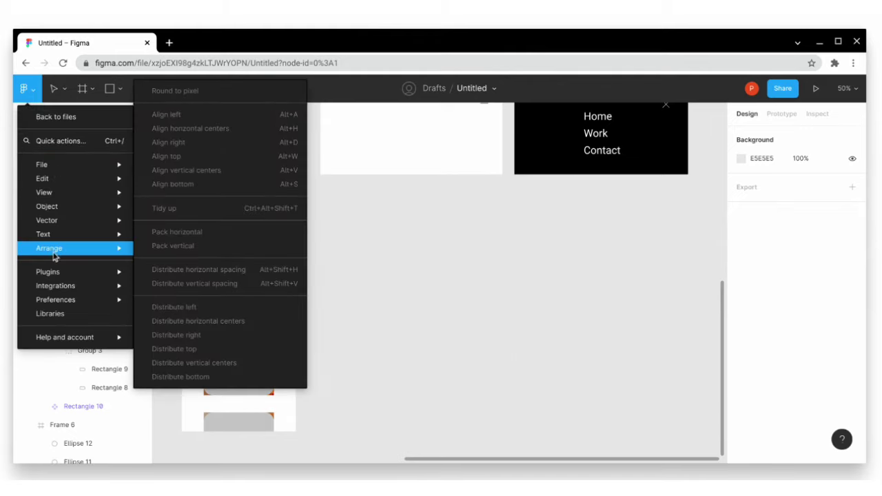
click(398, 232)
scroll(311, 229, up, 3)
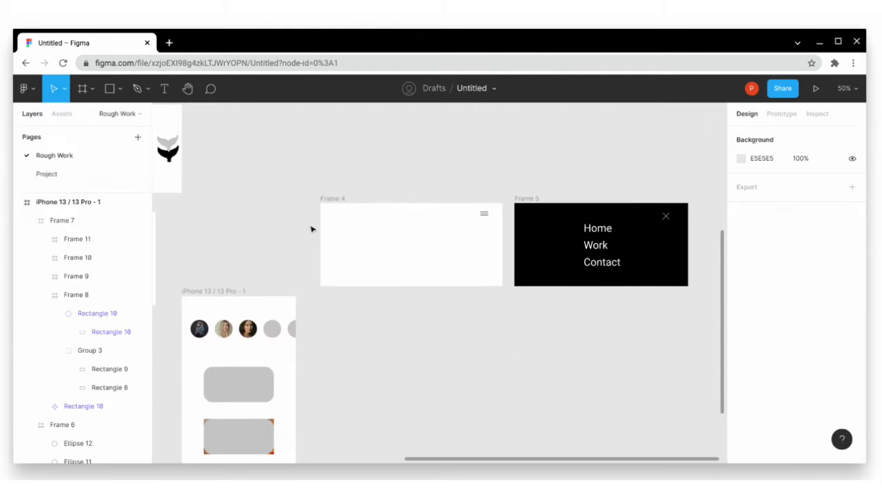
scroll(345, 414, left, 5)
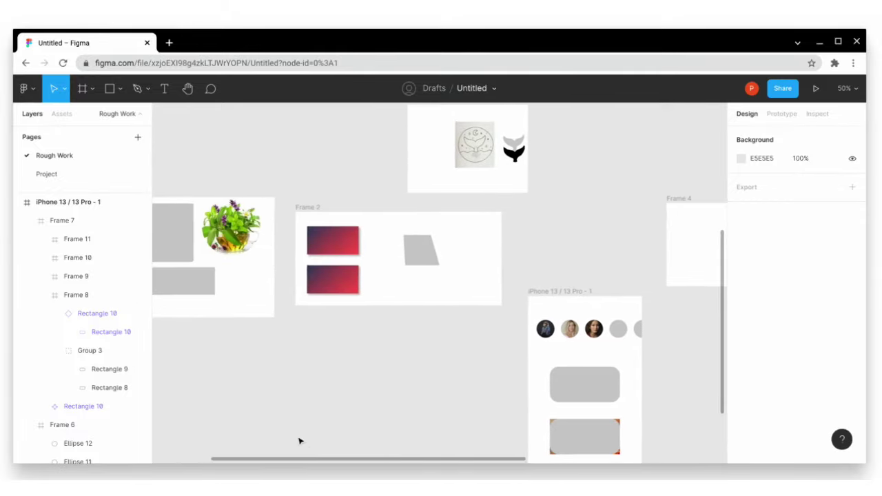
Check the third avatar photo and the main menu, then pan to empty canvas
double_click(350, 331)
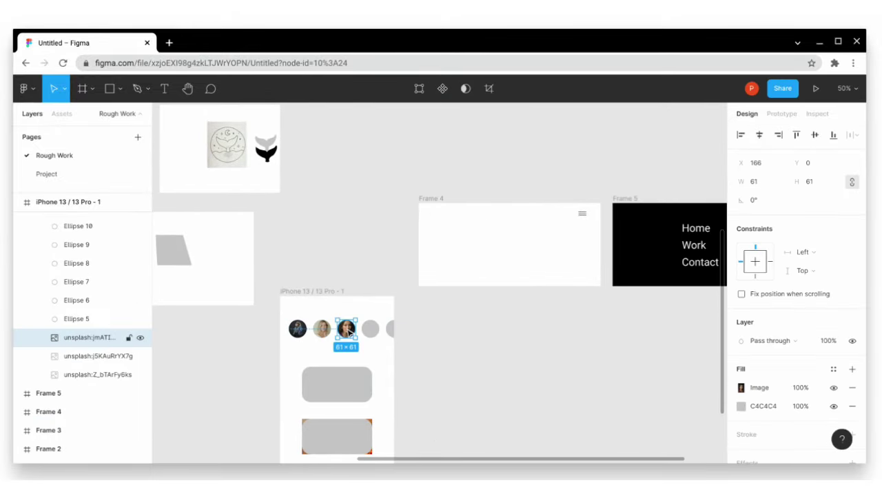
drag(350, 331, 351, 331)
click(514, 335)
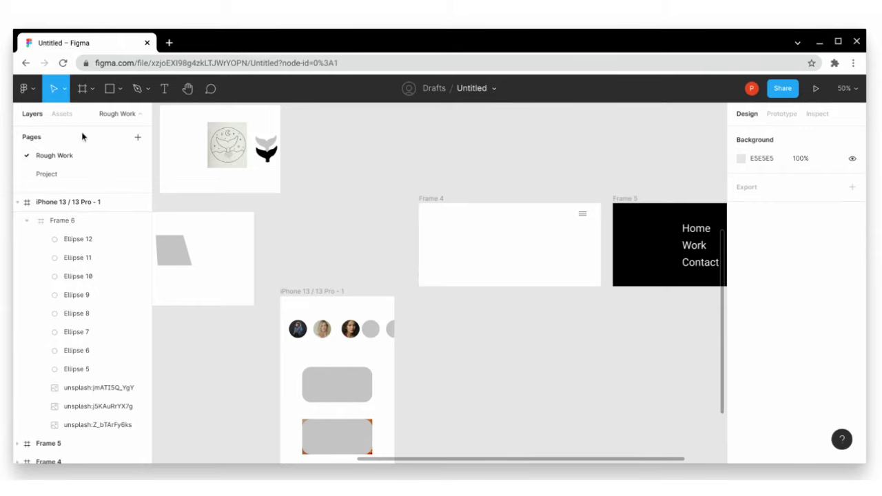
click(33, 94)
mouse_move(76, 248)
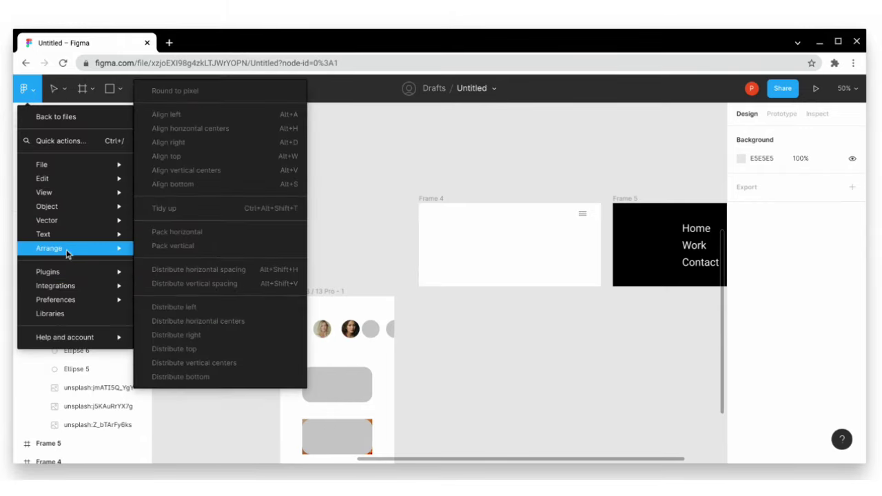
click(377, 204)
drag(559, 468, 335, 441)
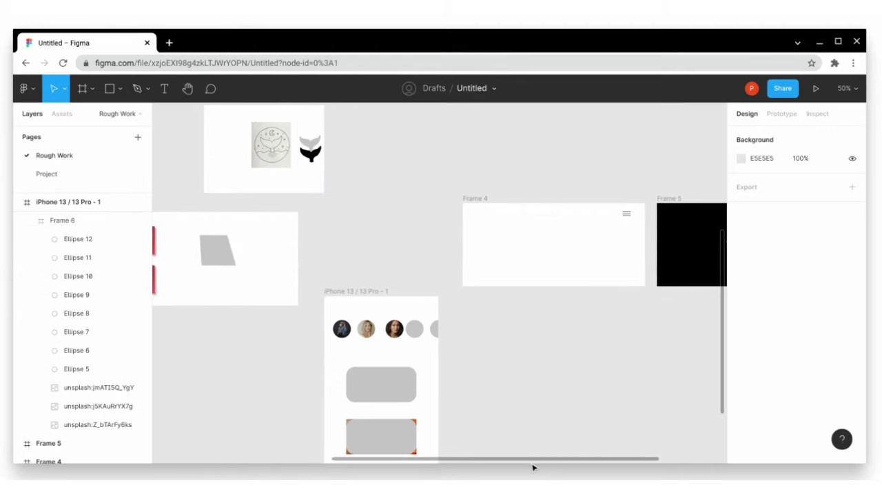
scroll(345, 414, down, 5)
Draw a new 614×354 frame, Frame 12, on empty canvas
click(92, 89)
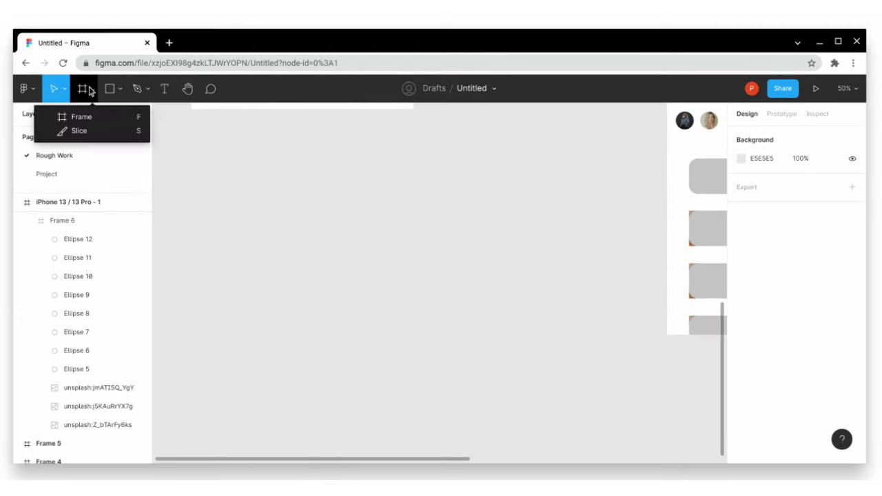
click(84, 90)
drag(252, 219, 340, 269)
drag(385, 295, 418, 314)
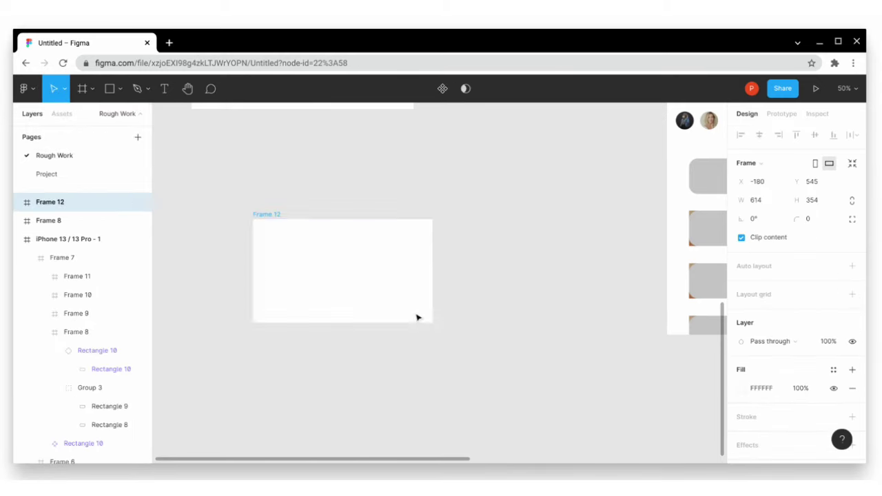
scroll(417, 314, up, 3)
drag(344, 461, 309, 461)
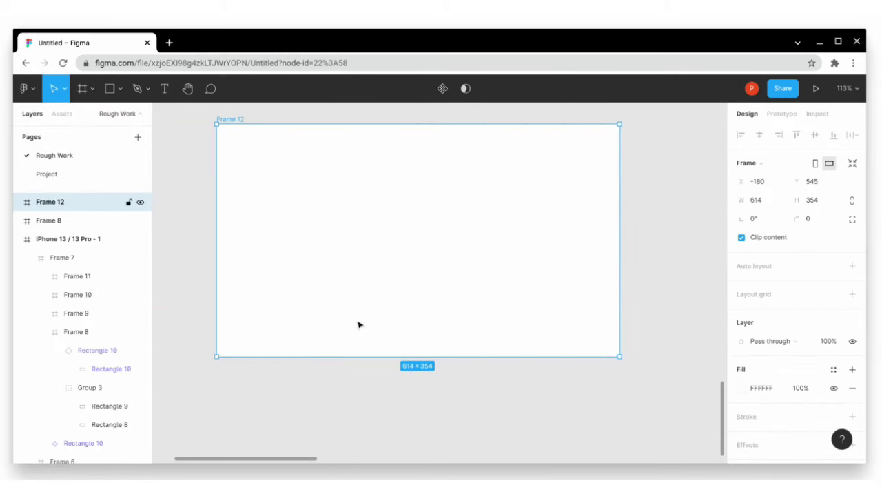
key(ctrl+shift+k)
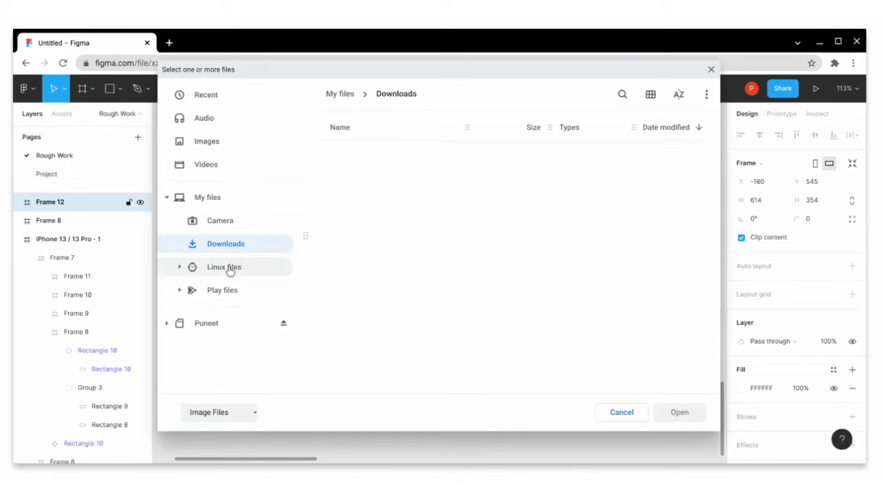
Import the istockphoto portrait from Linux files Design/Images and place it in Frame 12
click(230, 269)
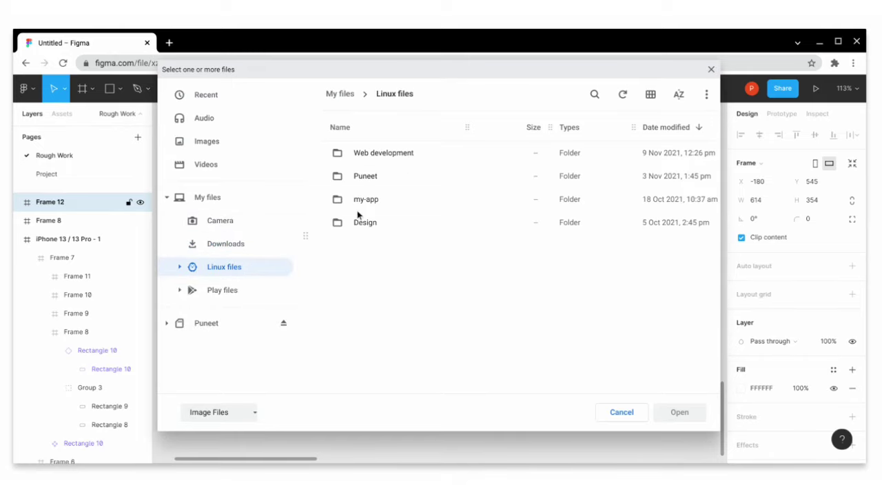
double_click(358, 219)
double_click(378, 159)
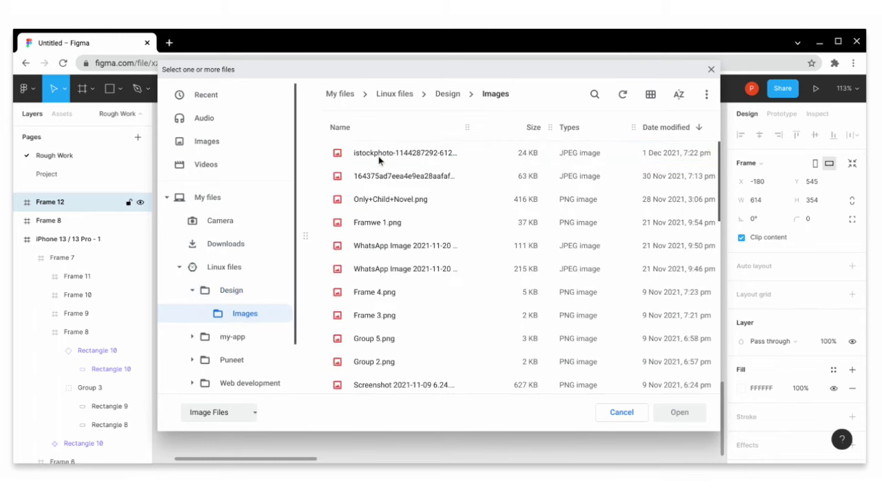
double_click(378, 154)
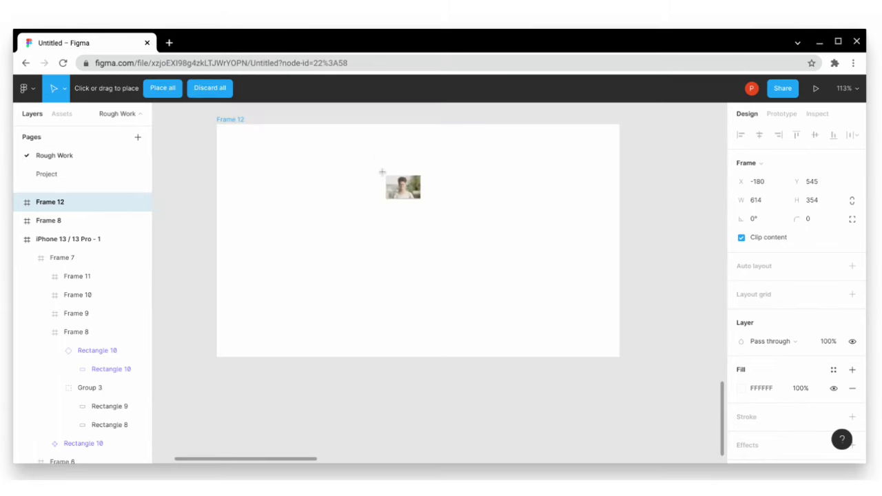
click(388, 196)
text(300)
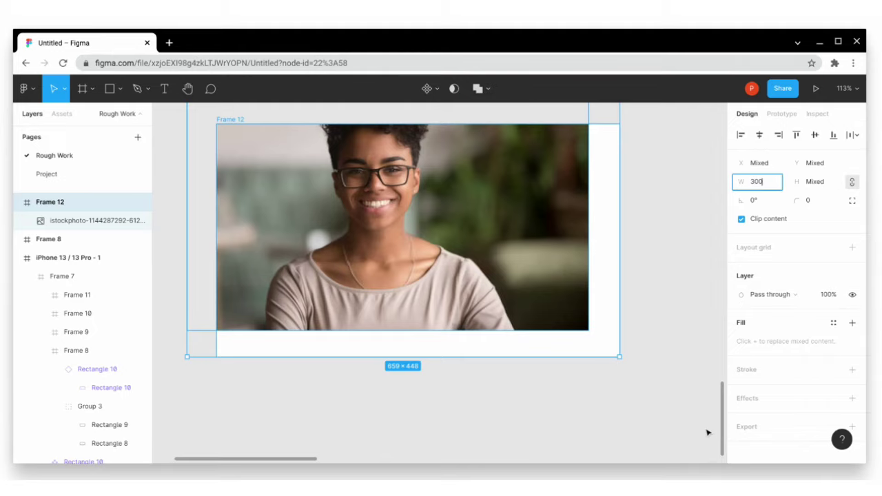
Set Frame 12's width to 300 and reposition the portrait inside it
key(Return)
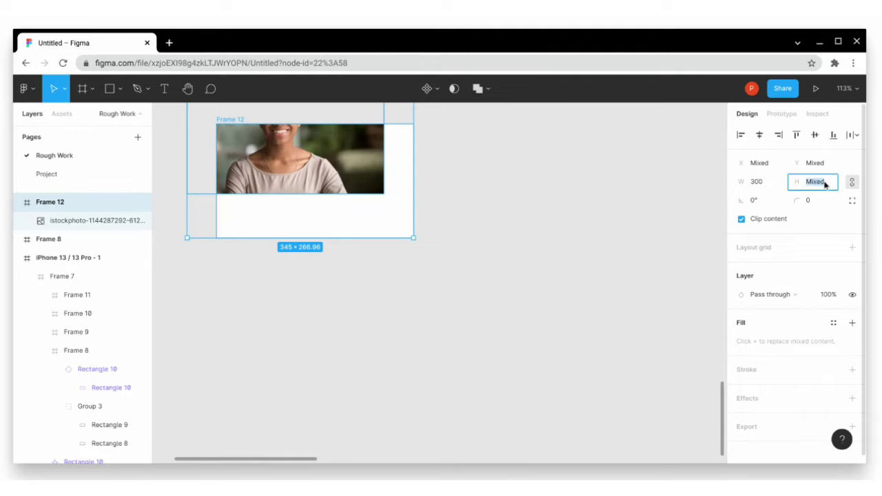
click(537, 255)
scroll(537, 254, up, 2)
click(288, 262)
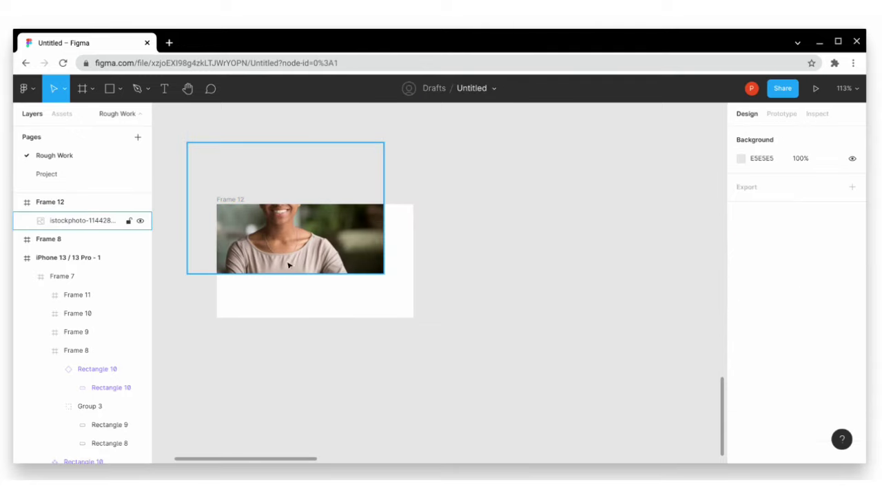
mouse_move(287, 262)
mouse_down()
mouse_move(312, 272)
mouse_move(323, 304)
mouse_up()
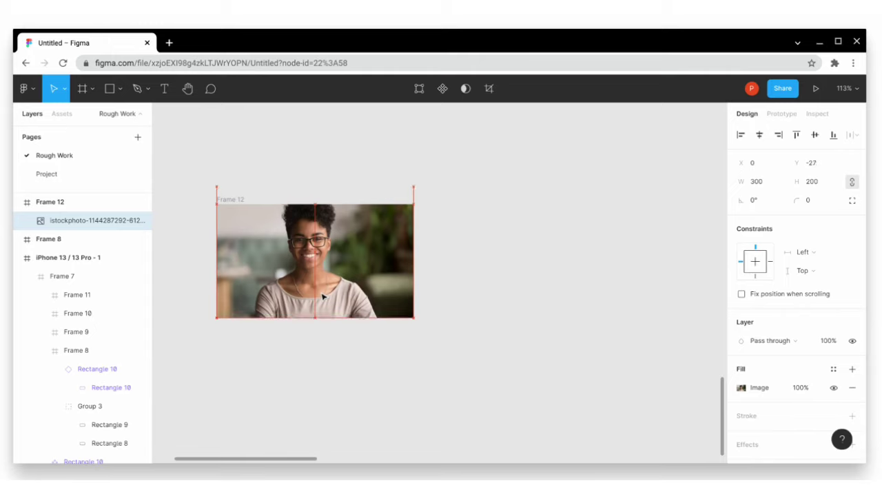
Deselect the portrait and reselect Frame 12
click(563, 252)
click(376, 258)
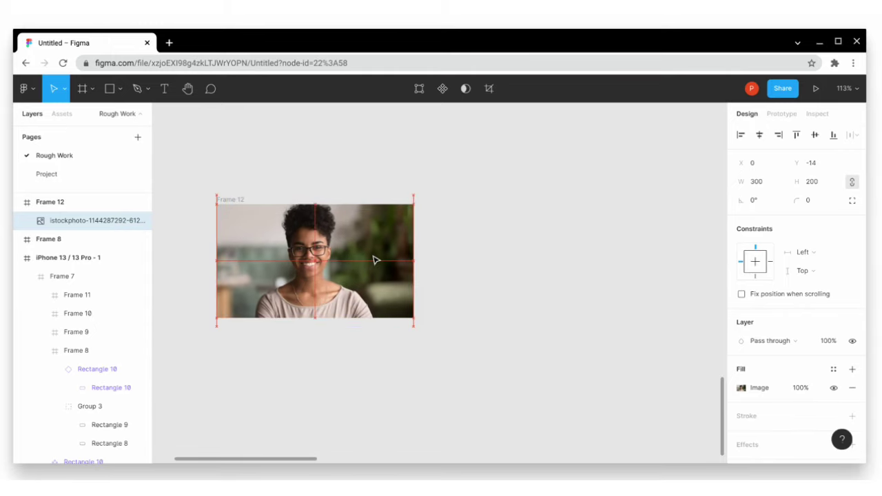
click(478, 258)
click(393, 262)
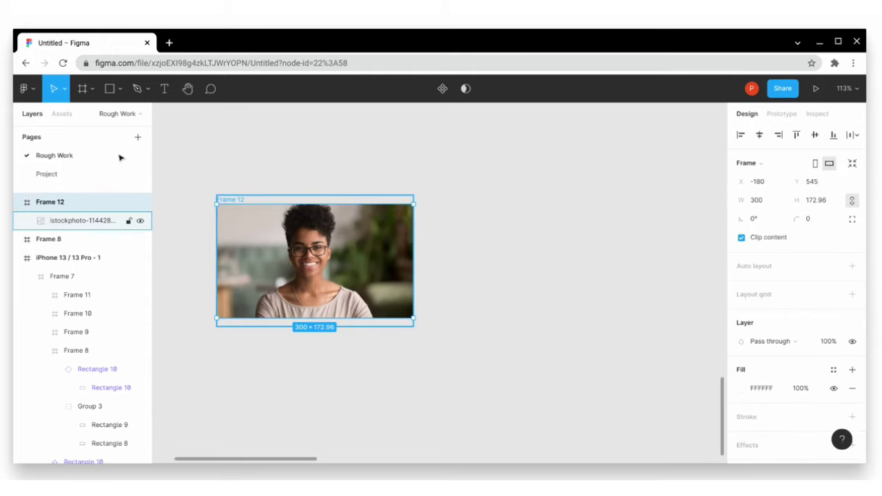
click(26, 88)
mouse_move(68, 271)
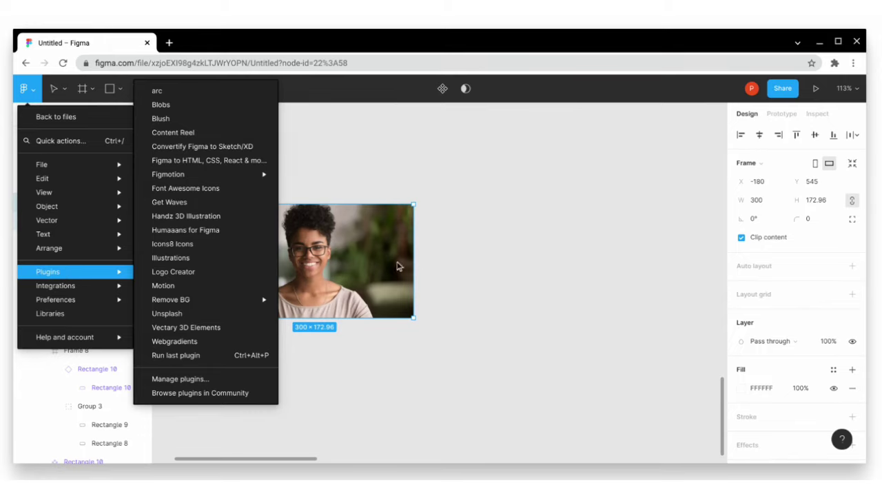
Run the Remove BG plugin on the portrait's image layer to strip its background
mouse_move(179, 300)
click(302, 300)
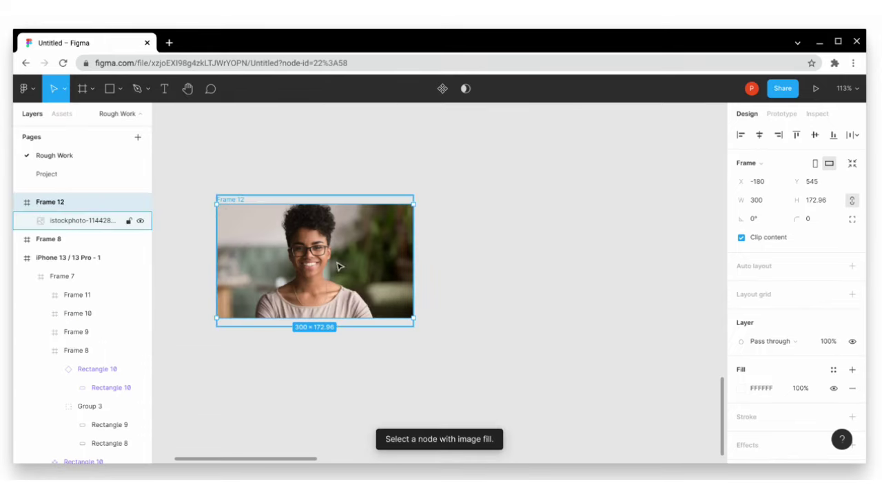
click(60, 224)
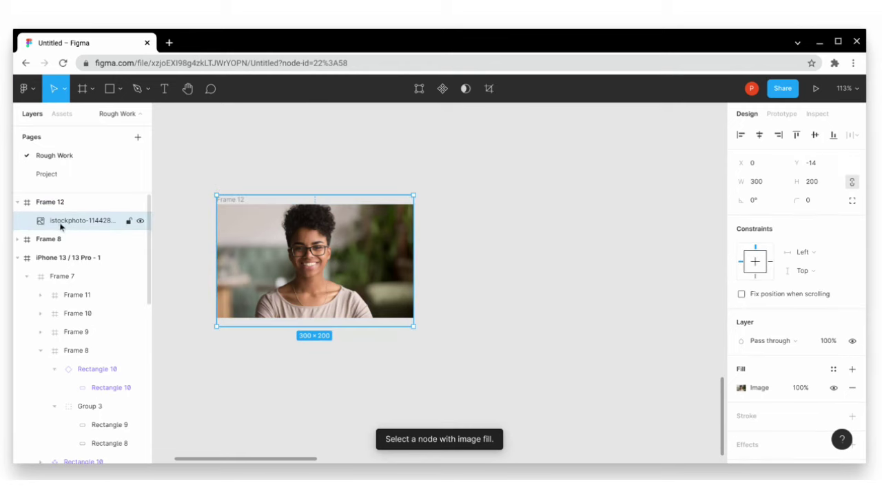
click(25, 88)
mouse_move(48, 271)
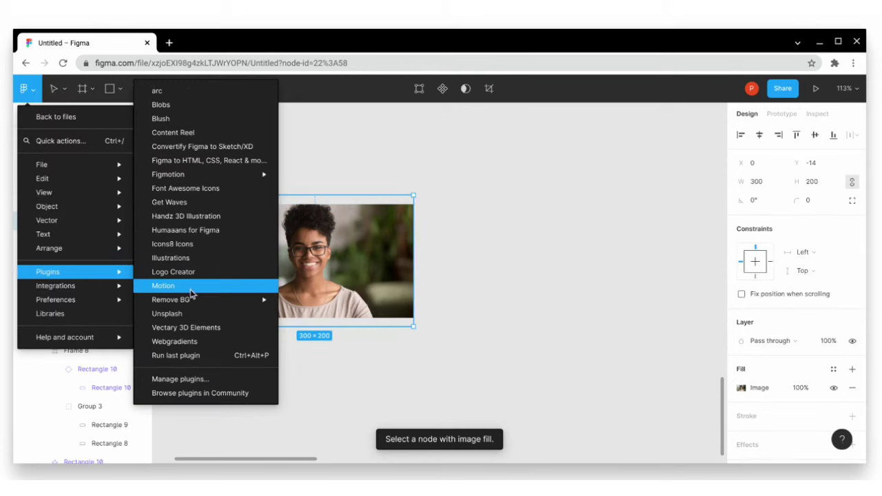
mouse_move(205, 300)
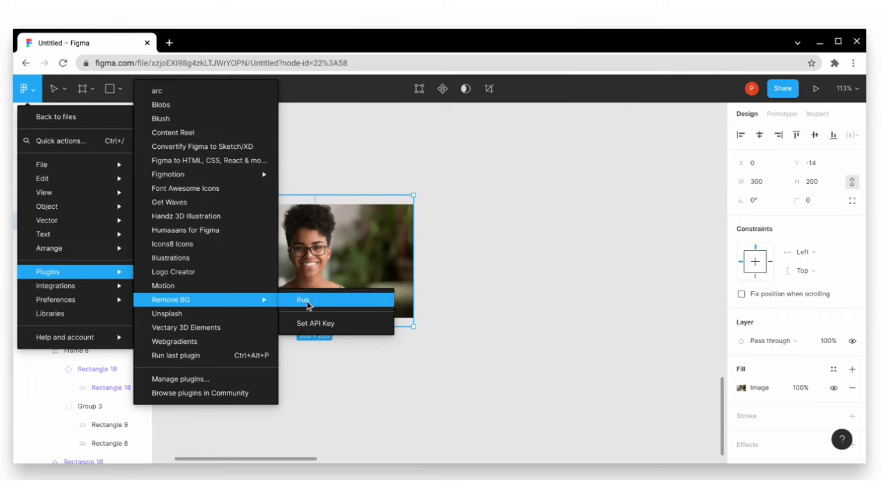
click(308, 301)
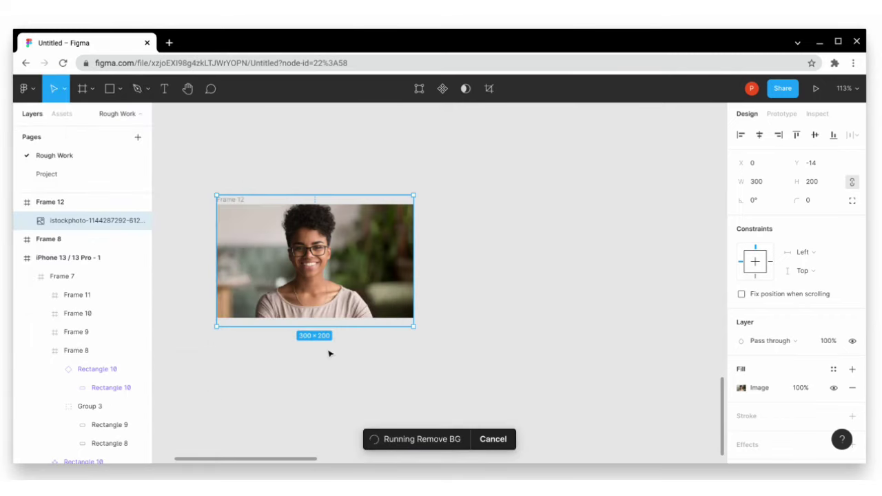
Shrink the portrait to 278×180 and move it right within Frame 12
scroll(298, 322, up, 5)
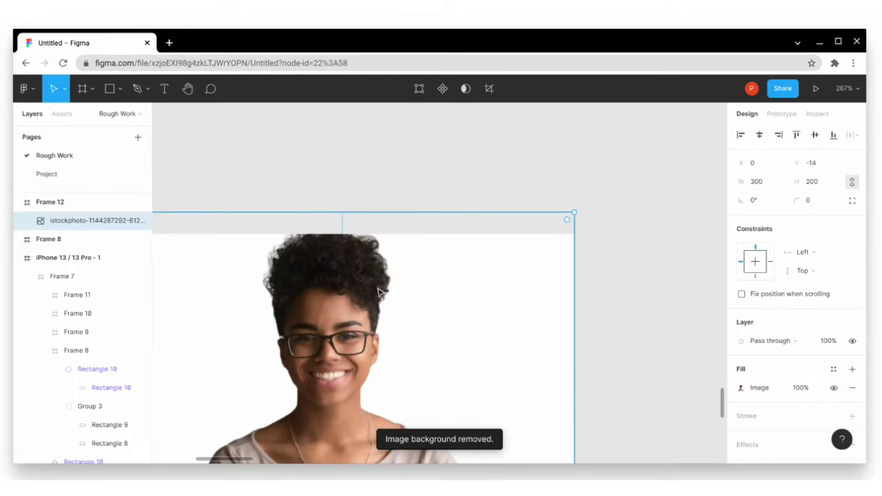
scroll(407, 278, down, 3)
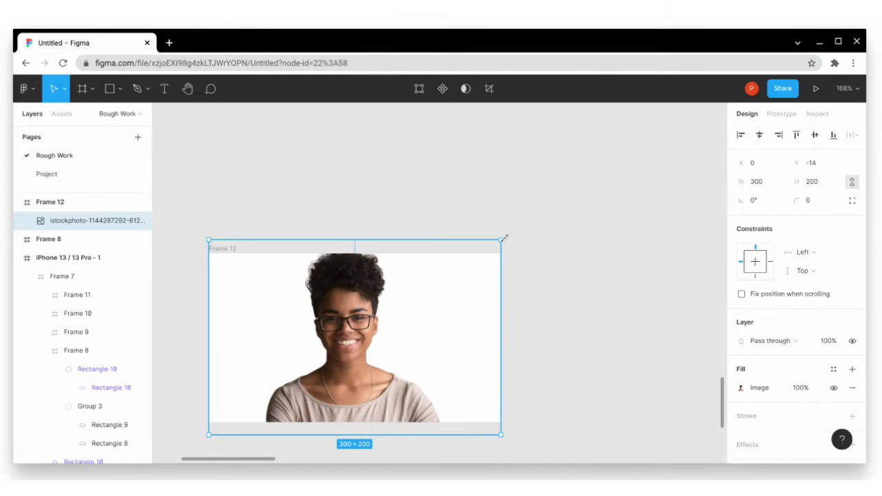
drag(503, 238, 481, 260)
drag(358, 330, 423, 330)
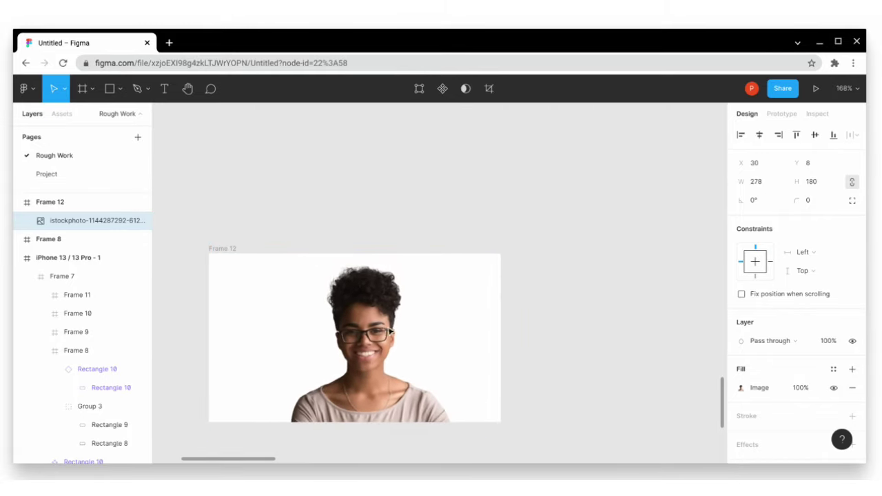
click(612, 312)
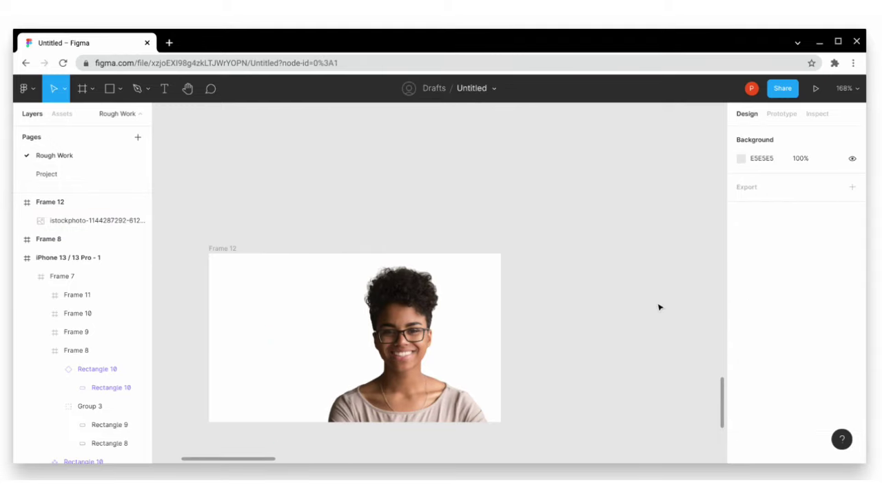
Zoom out and pan around the canvas to survey the frames
scroll(658, 306, down, 1)
ctrl+scroll(659, 307, down, 2)
ctrl+scroll(659, 306, down, 1)
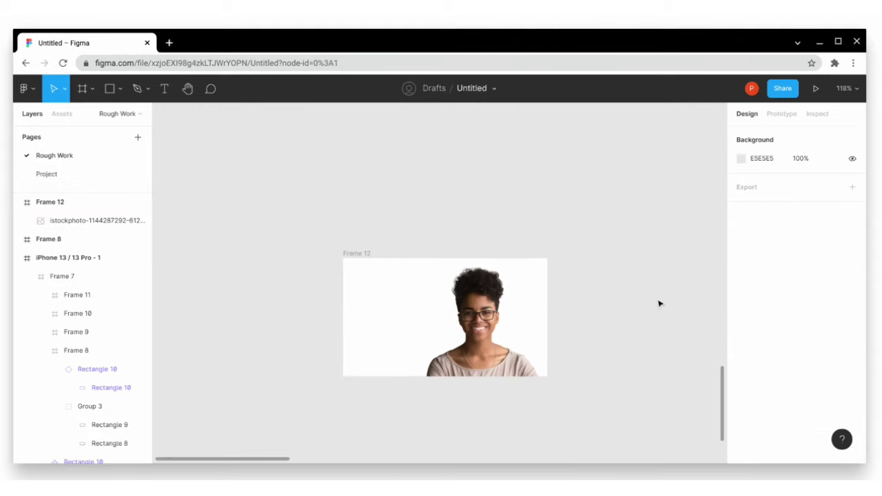
scroll(658, 304, down, 1)
ctrl+scroll(659, 303, down, 3)
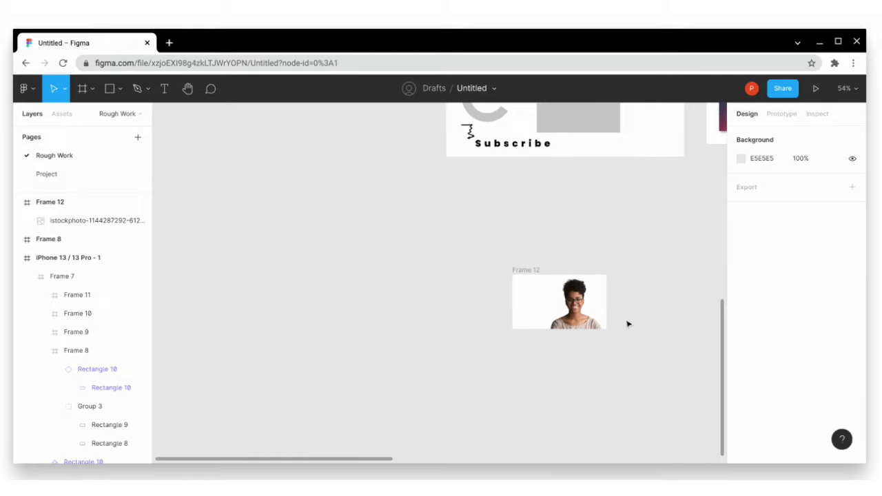
drag(254, 457, 359, 445)
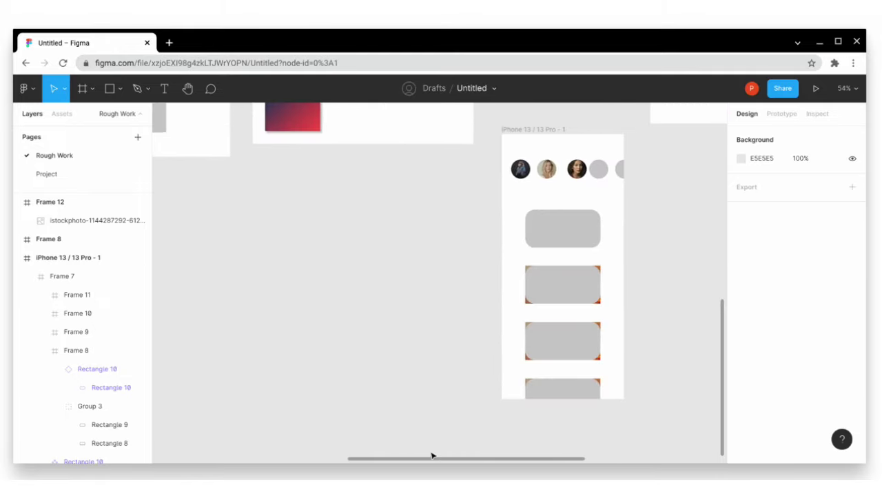
scroll(348, 439, left, 3)
scroll(419, 365, down, 1)
scroll(421, 366, down, 2)
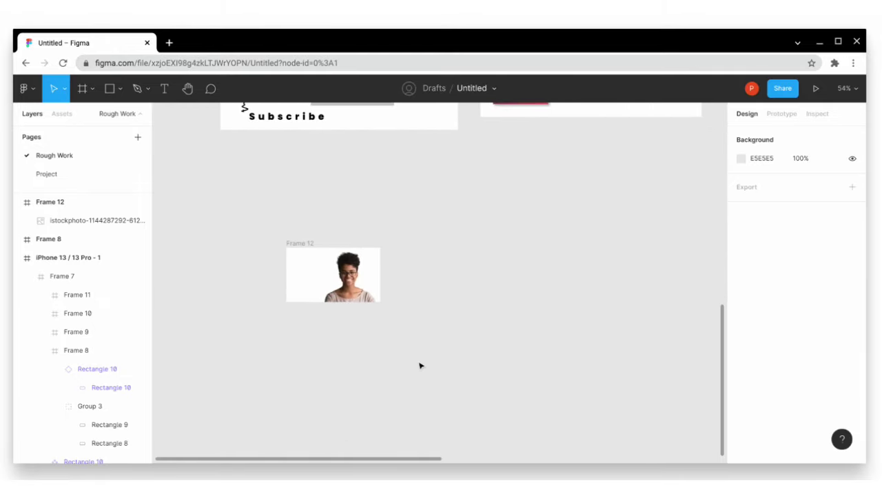
scroll(421, 366, down, 2)
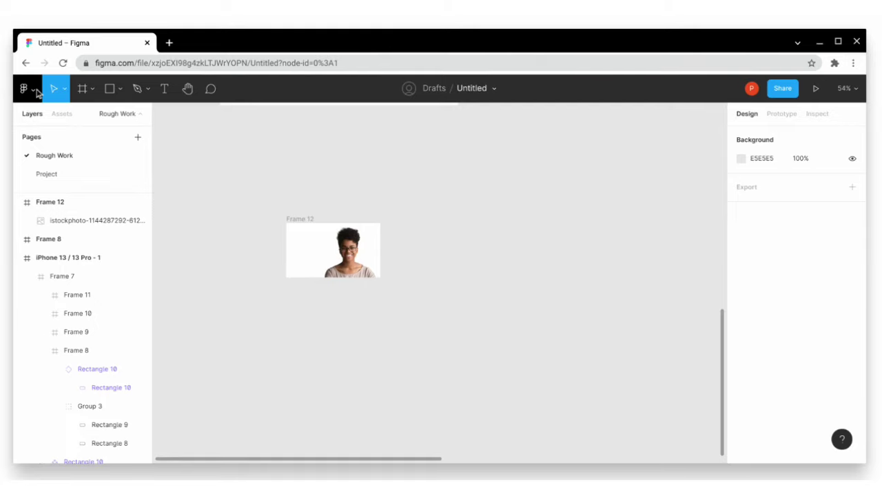
scroll(221, 254, up, 5)
drag(199, 461, 272, 462)
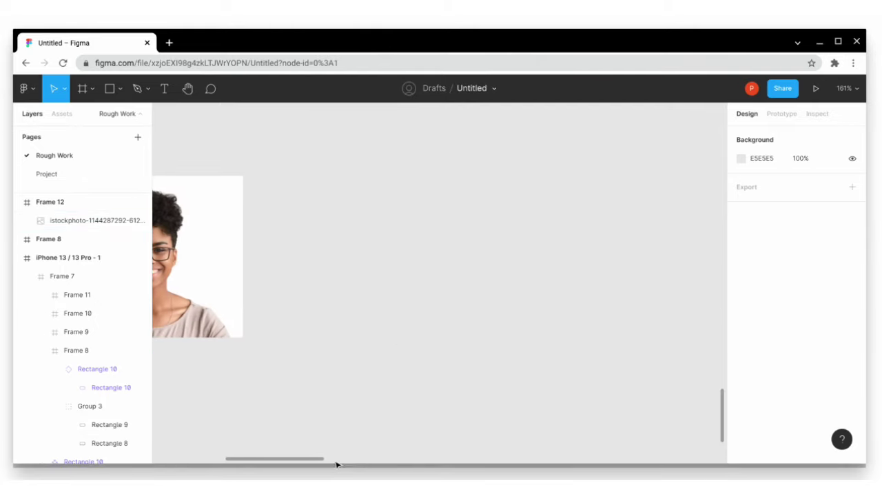
drag(304, 460, 338, 456)
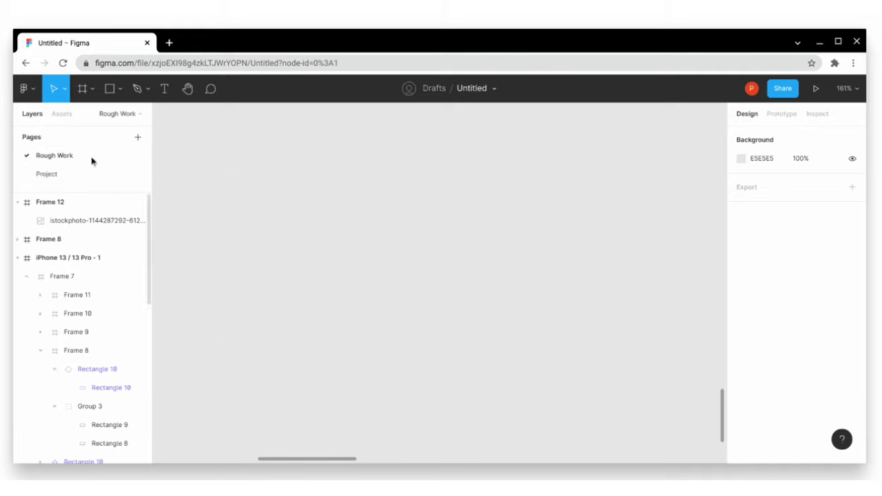
Browse the main menu's plugin list and close it without choosing one
click(33, 90)
mouse_move(48, 248)
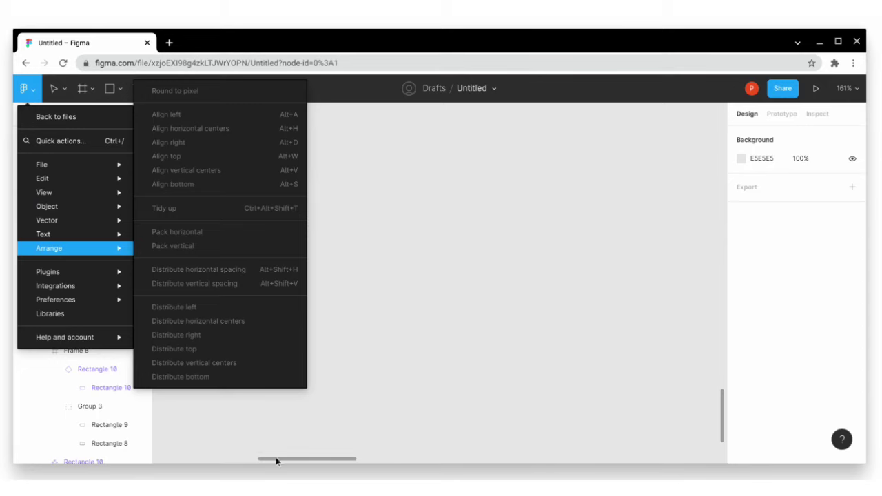
click(277, 461)
drag(250, 458, 213, 458)
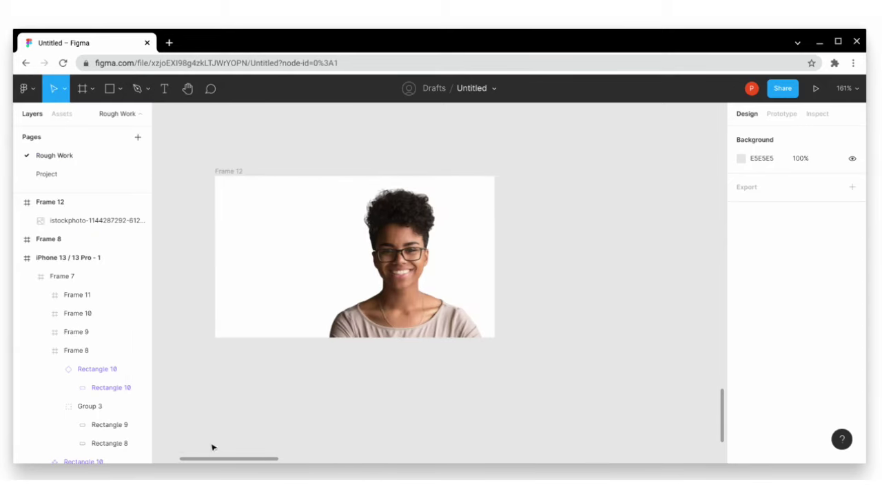
click(25, 91)
mouse_move(48, 272)
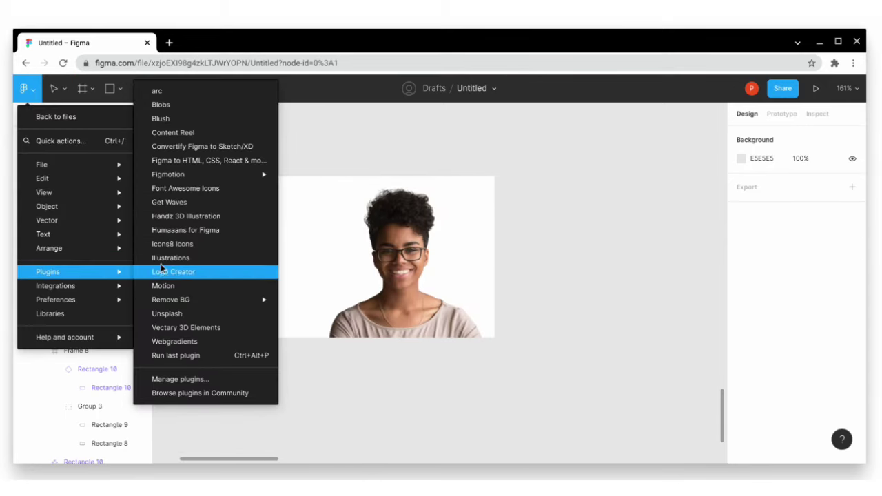
key(Escape)
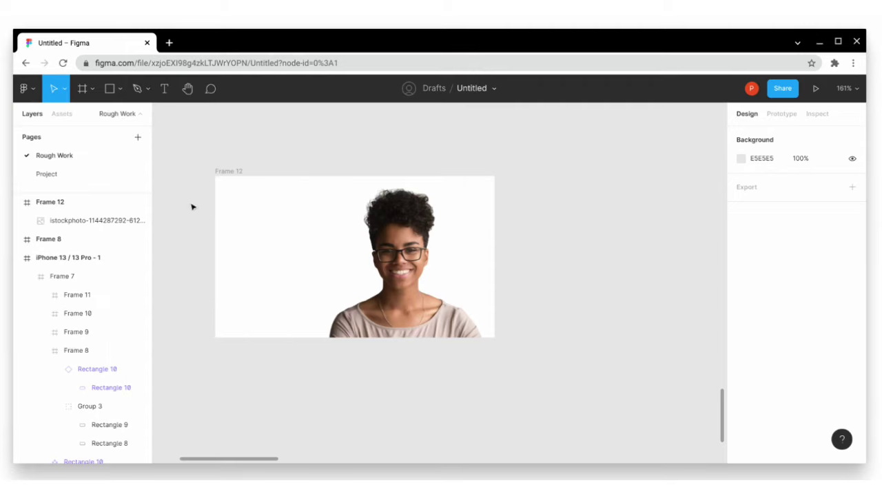
Select the portrait and launch Font Awesome Icons, scrolling through its icon grid
click(449, 247)
click(244, 214)
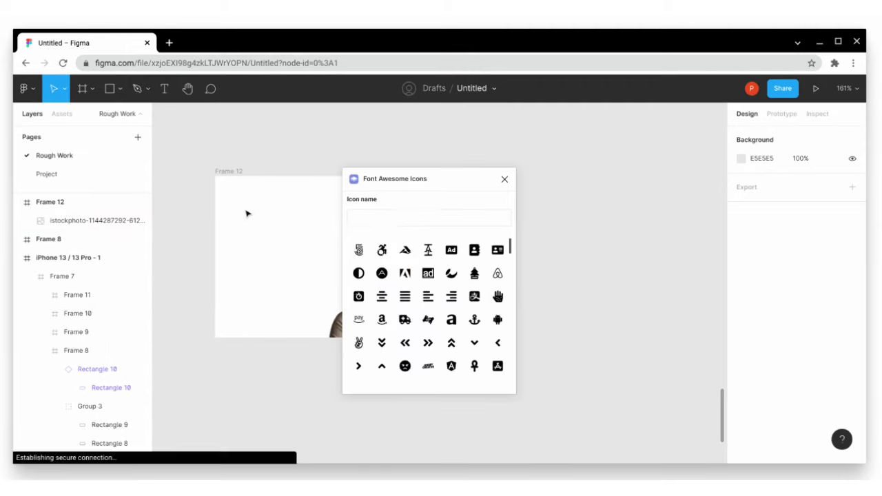
scroll(423, 289, down, 2)
scroll(423, 290, down, 1)
scroll(417, 289, down, 2)
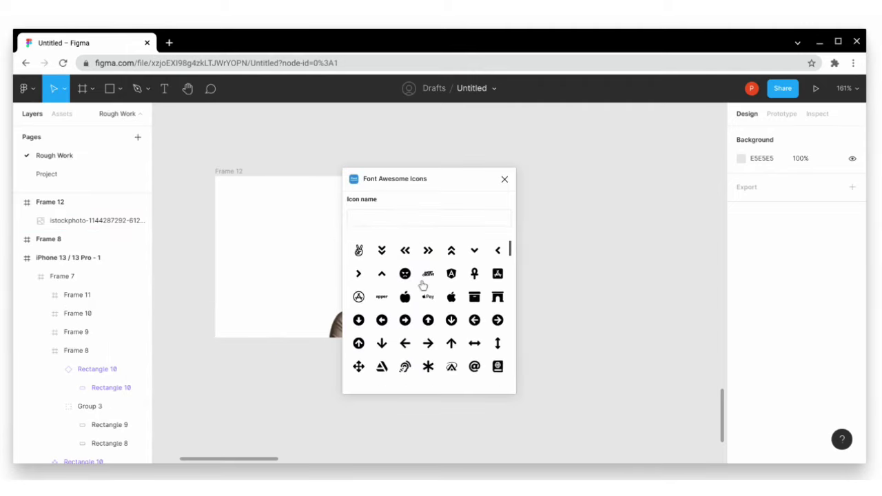
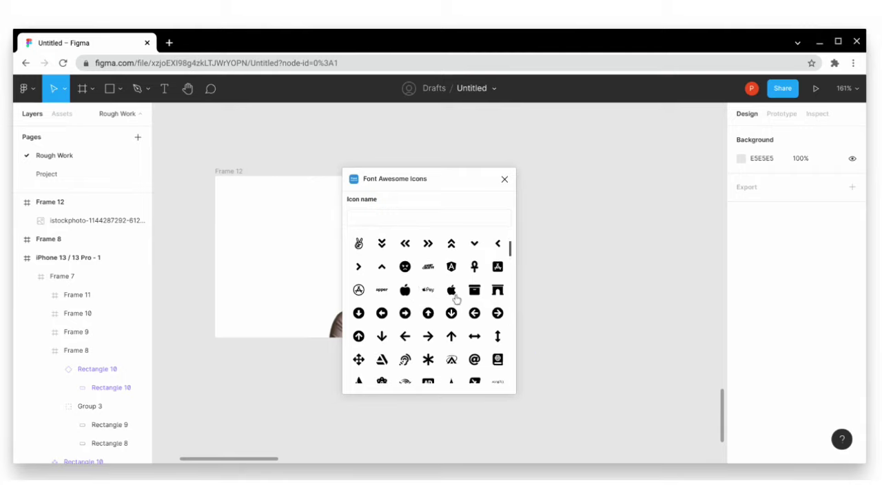
Insert the Font Awesome apple icon and drag it to Frame 12's top-left
click(456, 299)
drag(451, 294, 270, 215)
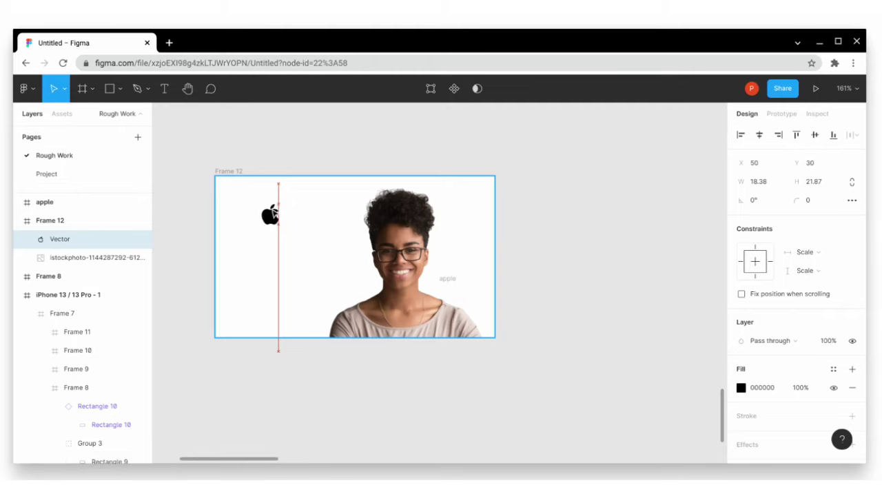
click(232, 155)
click(270, 215)
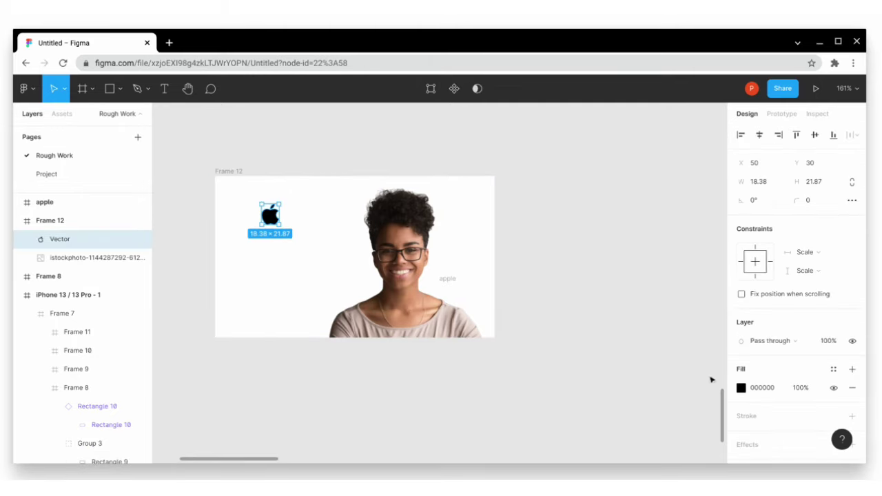
Make the apple icon white (FFFFFF) and give it a drop shadow
click(741, 388)
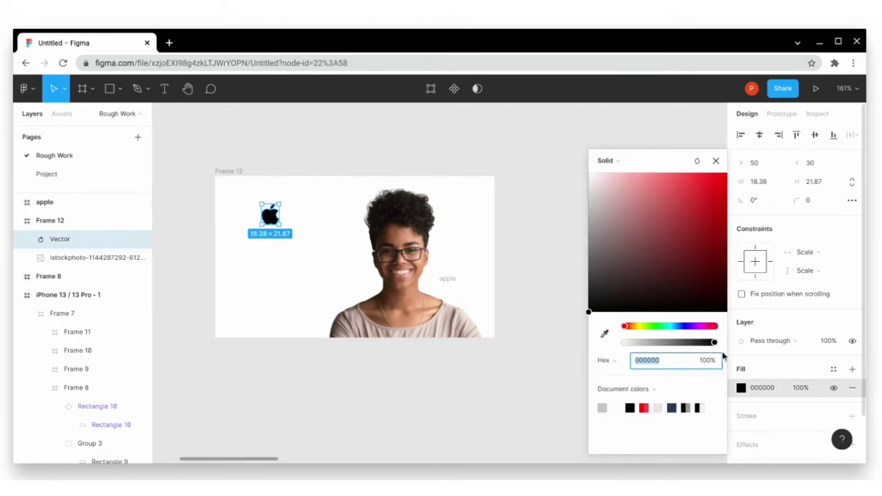
text(FFFFFF)
key(Return)
click(716, 161)
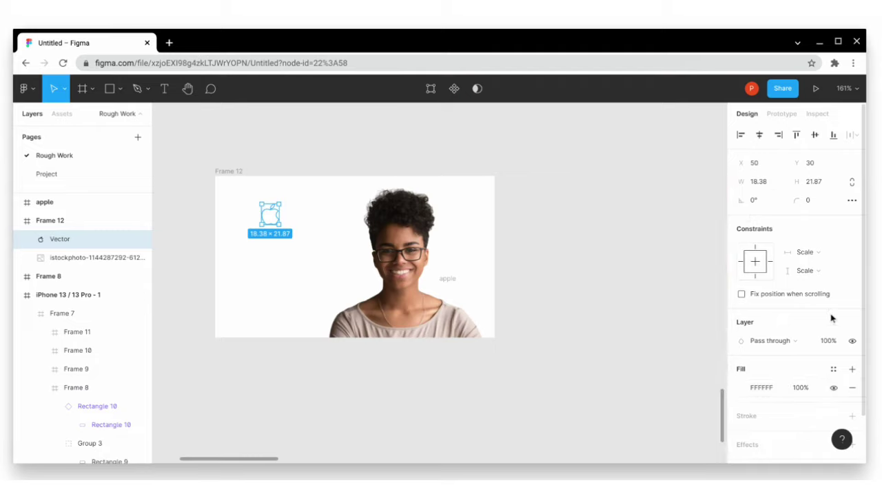
scroll(828, 317, down, 2)
click(850, 390)
click(610, 348)
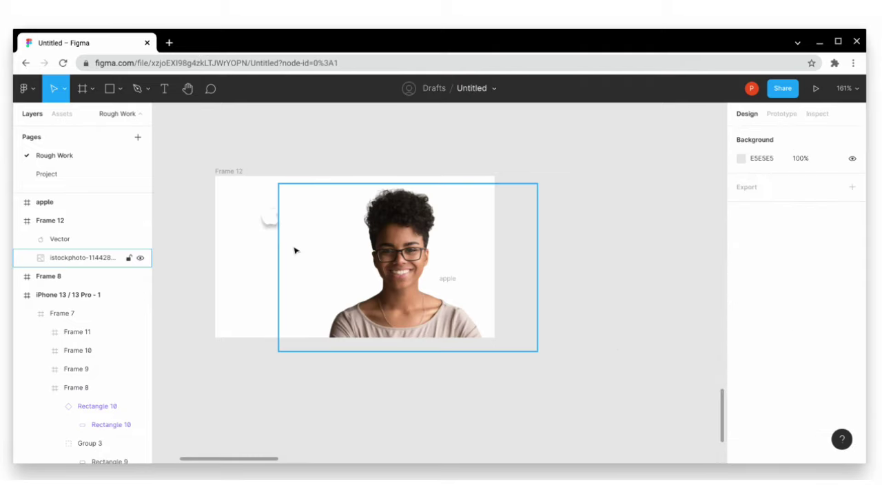
Delete the leftover 'apple' frame from Frame 12
click(29, 89)
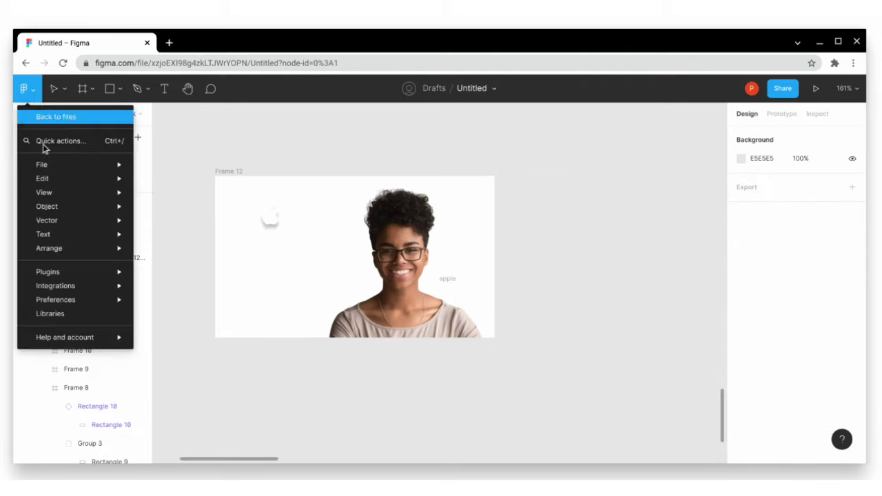
click(552, 400)
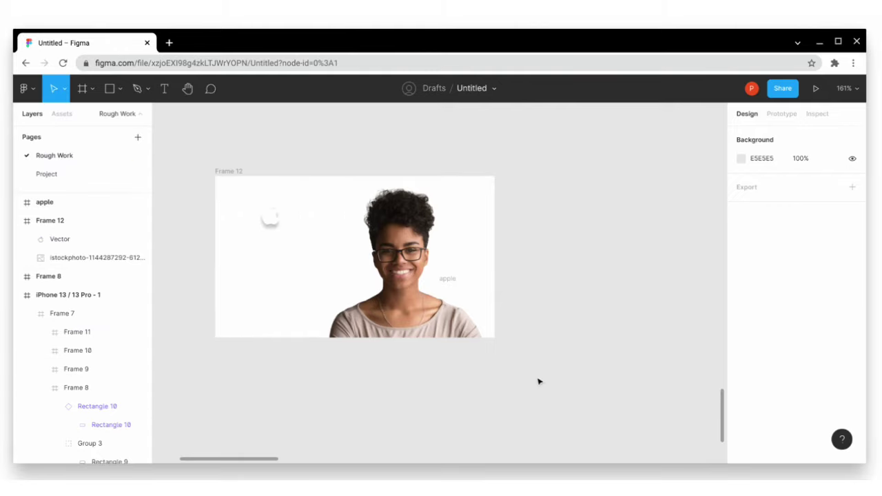
click(454, 285)
key(Delete)
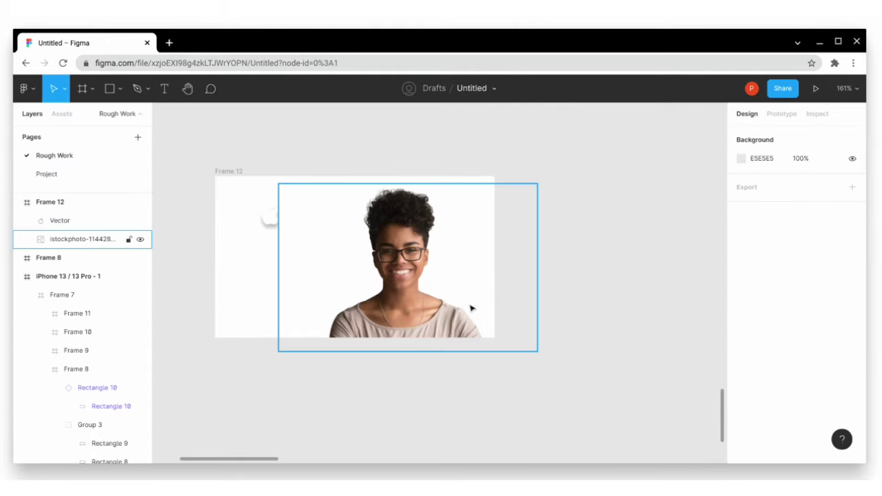
mouse_move(227, 459)
mouse_down()
mouse_move(286, 459)
mouse_move(213, 453)
mouse_up()
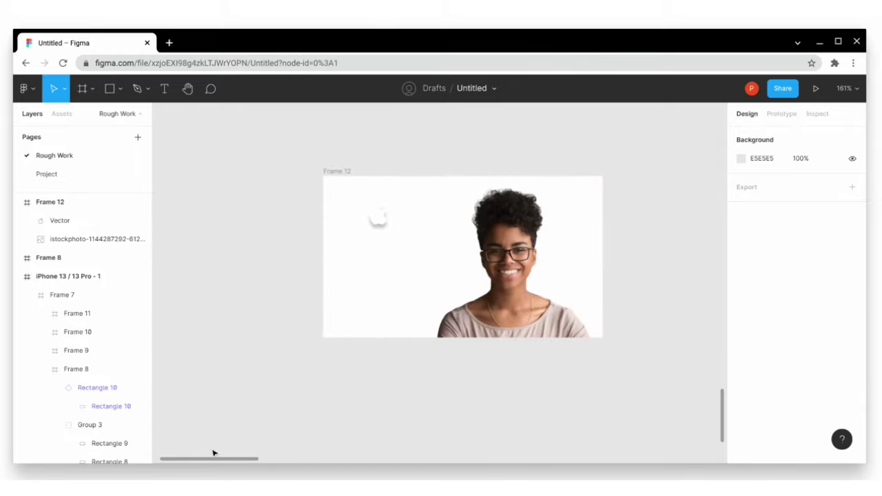
Select the apple icon's Vector layer in the layer list
click(375, 219)
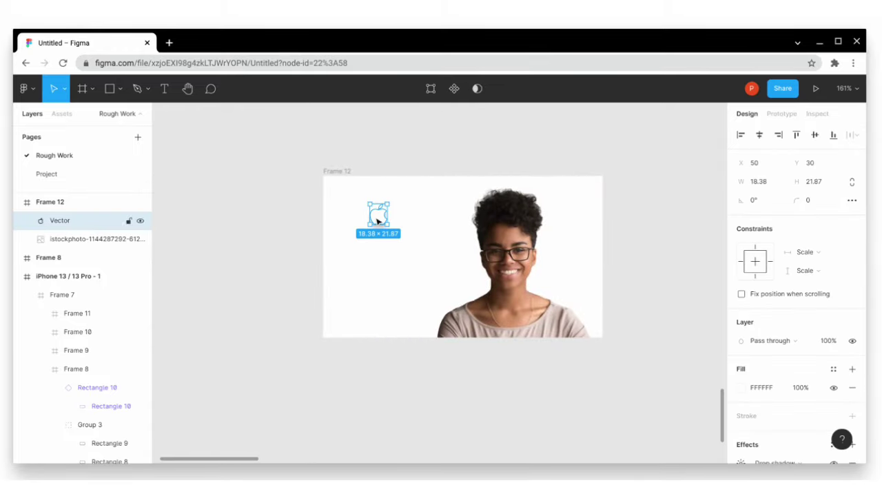
click(371, 265)
click(68, 222)
drag(221, 458, 345, 460)
scroll(344, 312, down, 2)
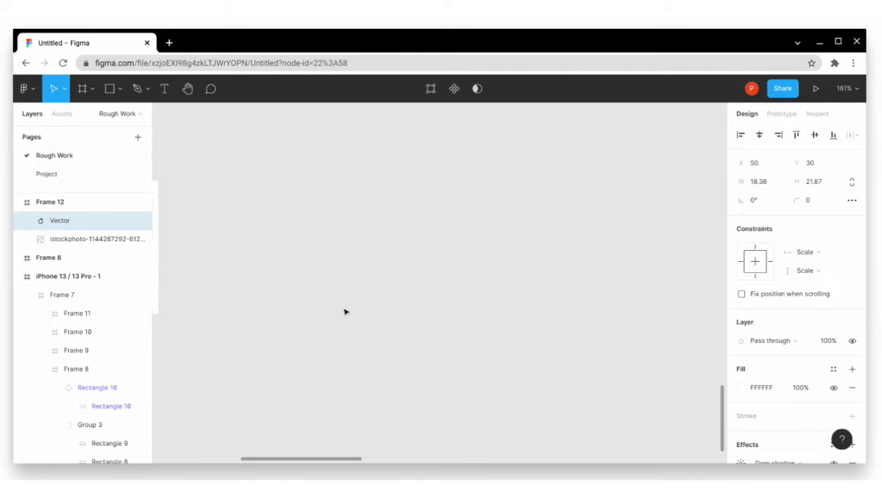
scroll(345, 312, down, 2)
scroll(345, 312, down, 1)
click(31, 92)
mouse_move(47, 272)
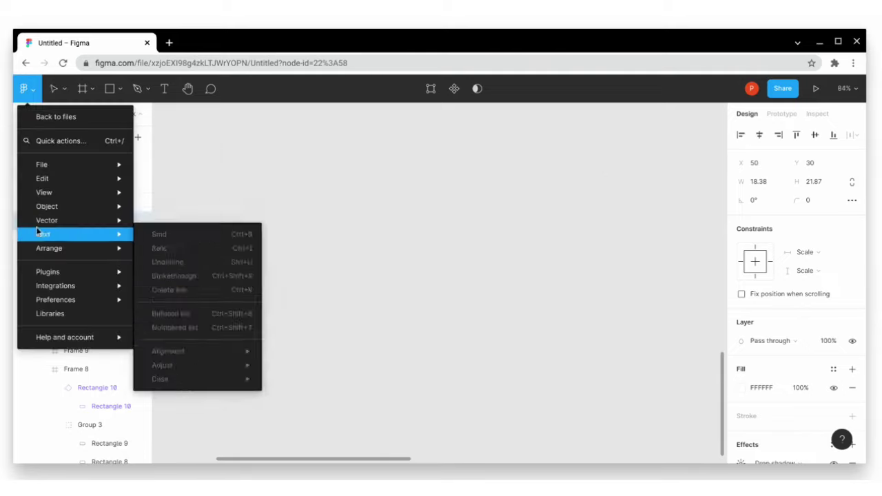
Browse Figma Community filtered to Plugins, scrolling through popular listings like Unsplash and Blush
click(236, 395)
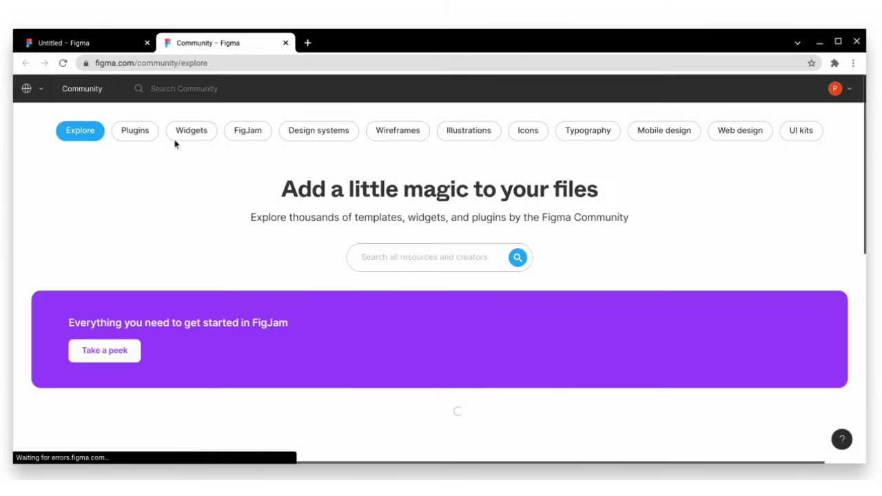
click(135, 131)
scroll(389, 310, down, 4)
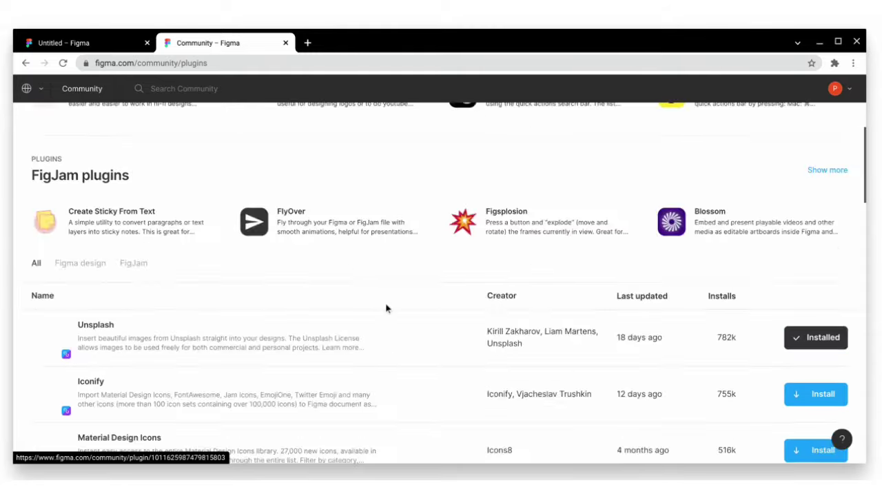
scroll(385, 303, down, 2)
scroll(386, 305, down, 3)
scroll(386, 291, down, 2)
scroll(386, 293, down, 2)
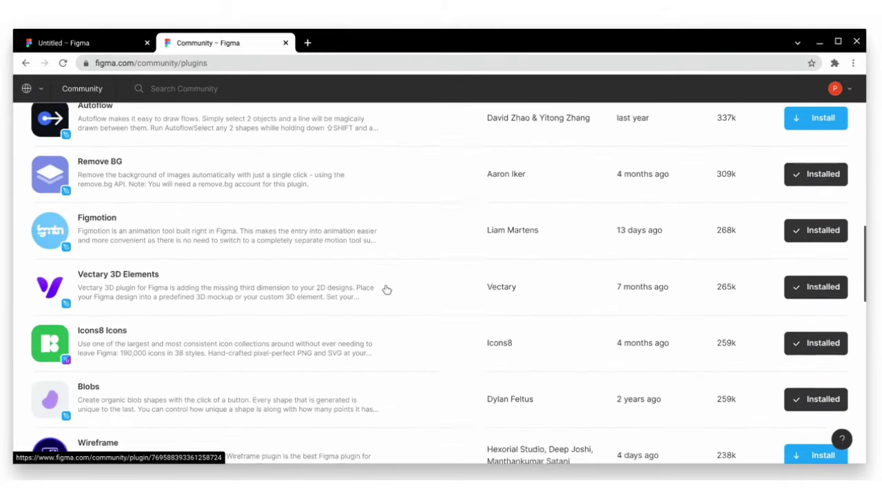
scroll(386, 290, down, 2)
scroll(385, 288, down, 2)
scroll(387, 285, down, 2)
scroll(386, 283, down, 1)
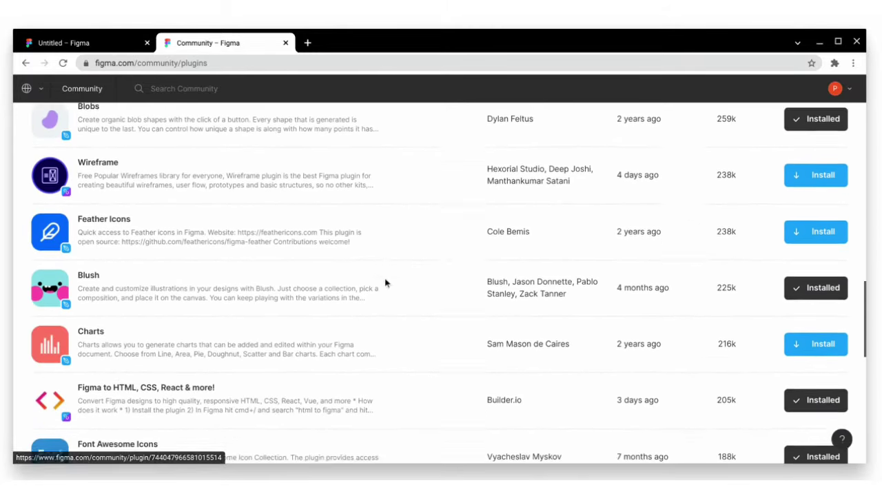
scroll(386, 282, down, 2)
scroll(386, 280, down, 1)
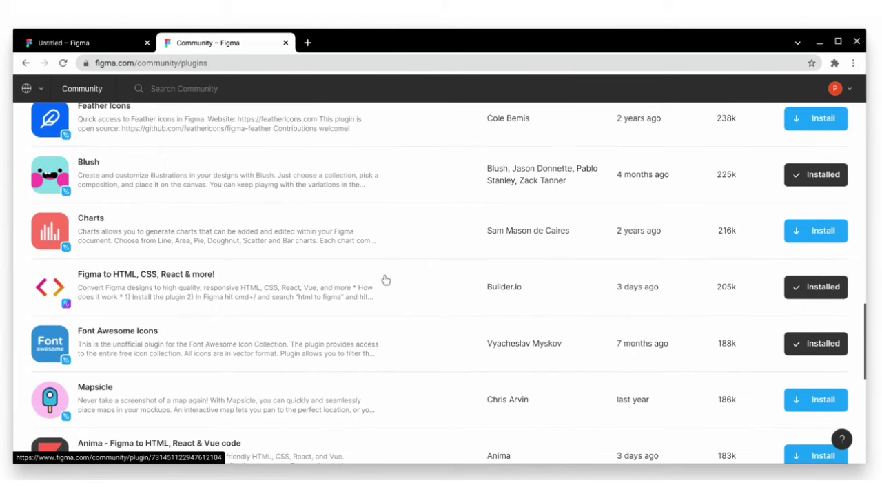
scroll(386, 275, down, 1)
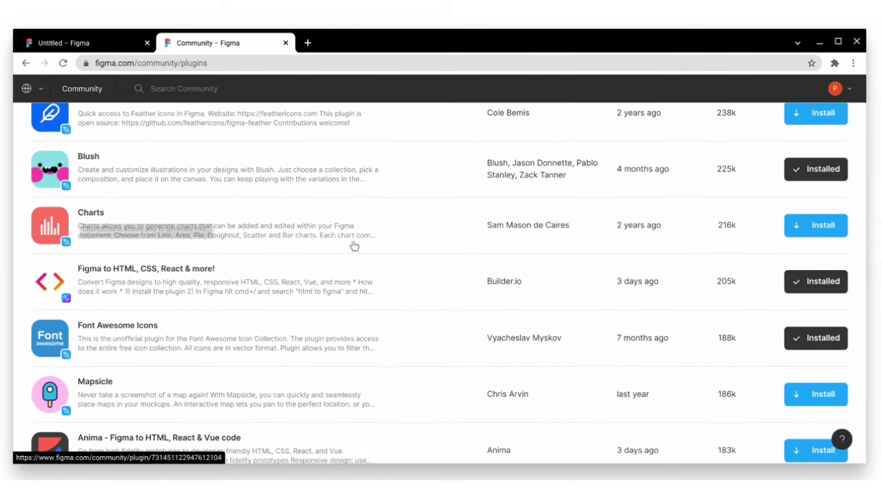
scroll(303, 262, down, 2)
scroll(283, 241, down, 1)
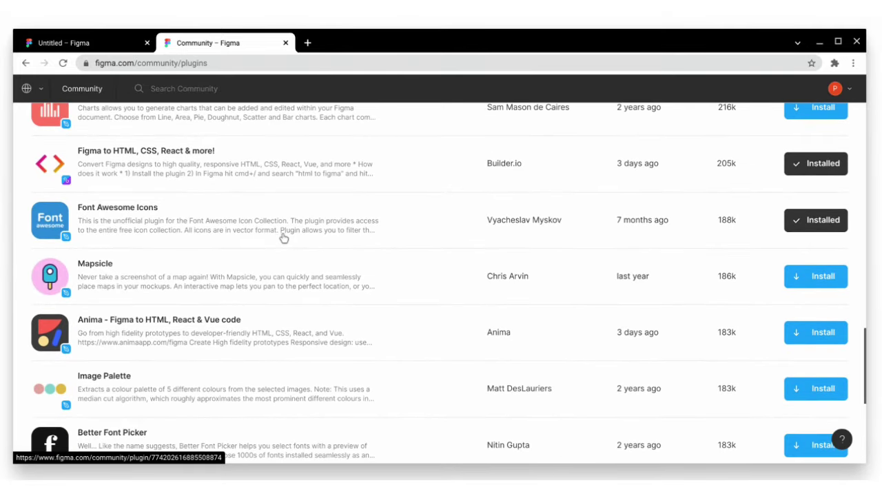
Return to the Untitled file's Rough Work page and locate Frame 2's gradient rectangles
click(285, 44)
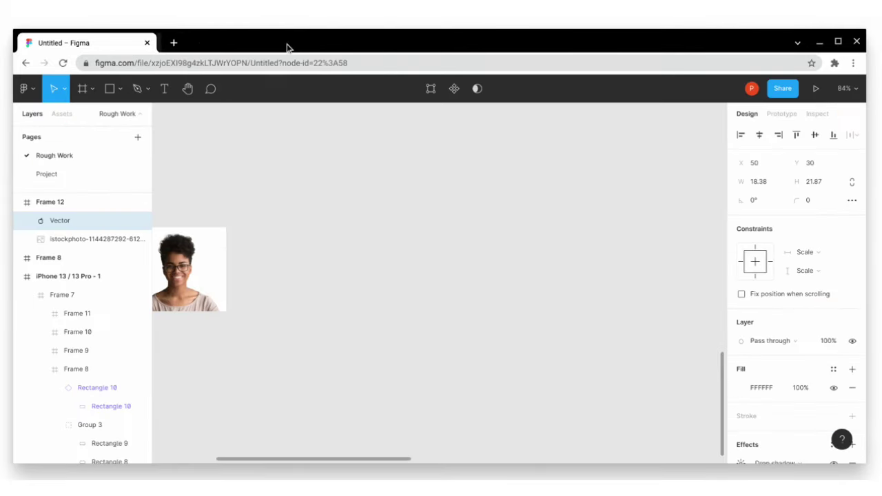
drag(398, 459, 345, 446)
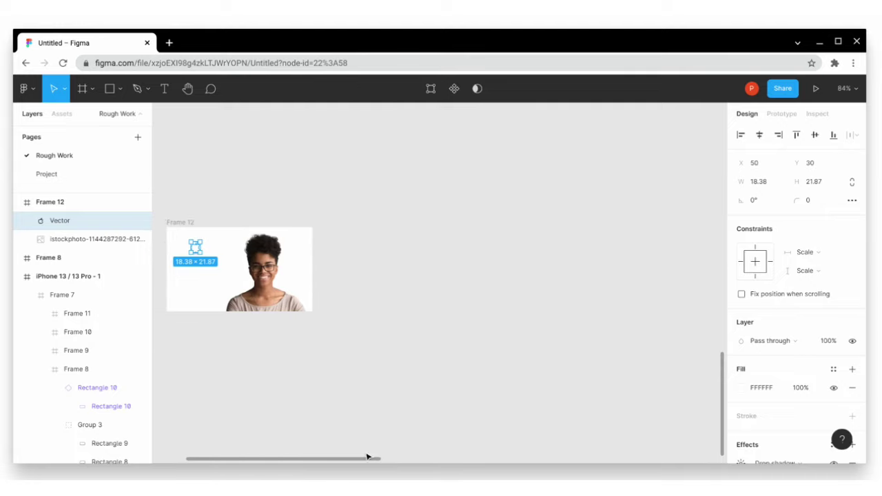
click(312, 368)
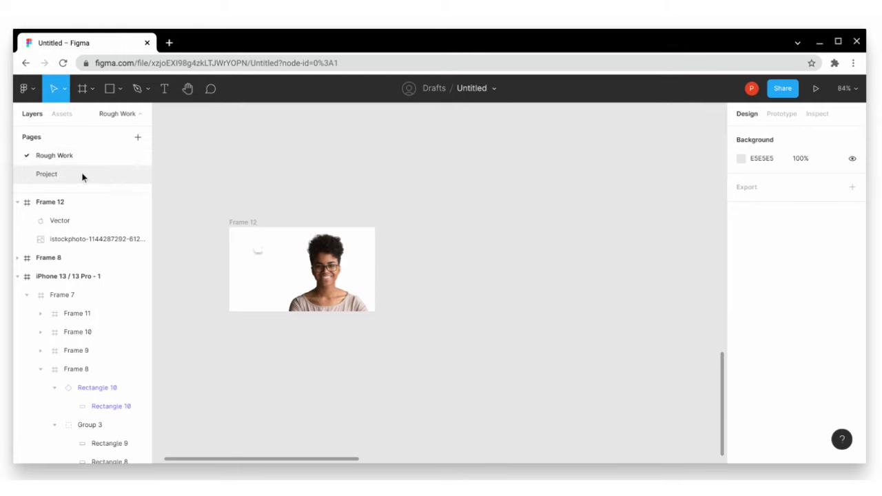
scroll(281, 239, up, 5)
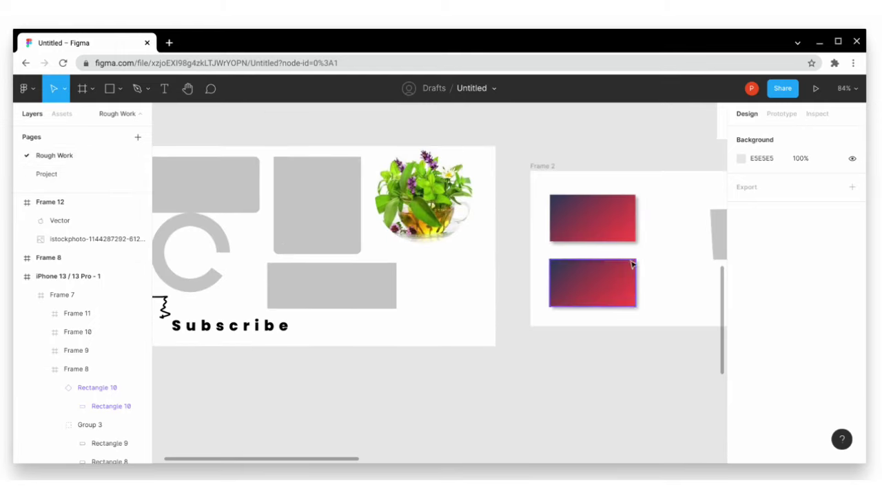
click(616, 223)
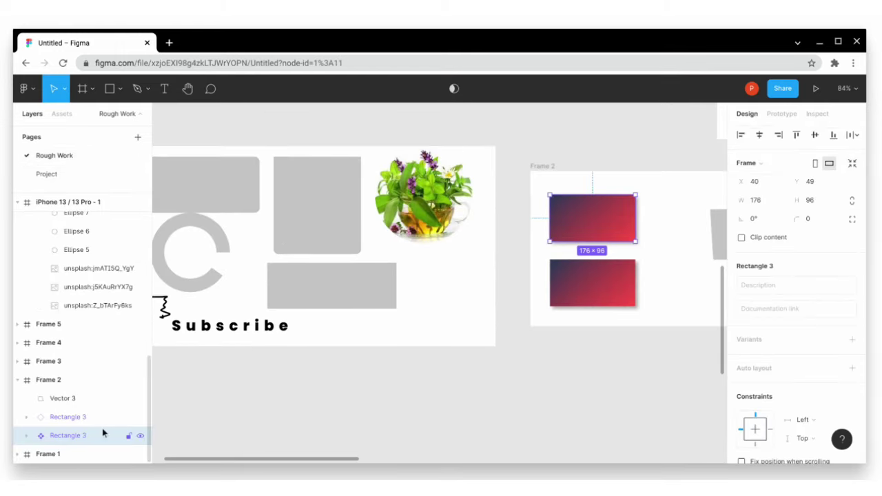
drag(334, 459, 406, 460)
click(431, 409)
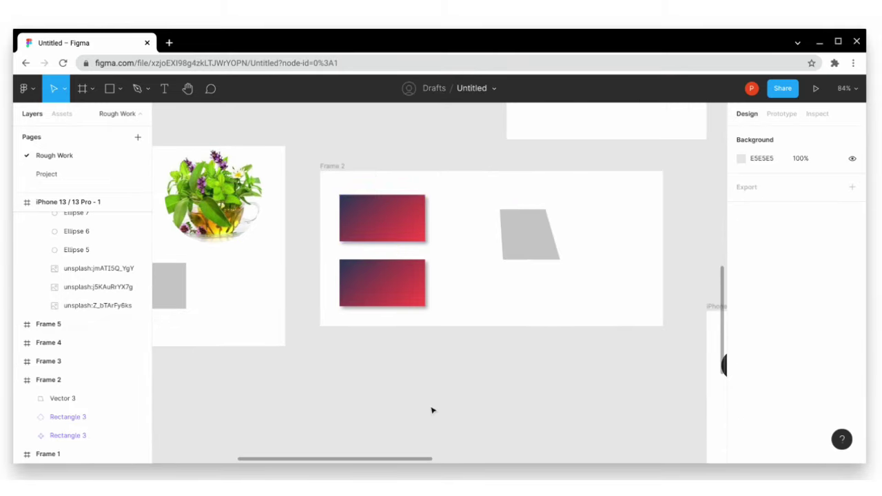
Switch from Assets to Layers and select Frame 2's top gradient Rectangle 3
click(50, 116)
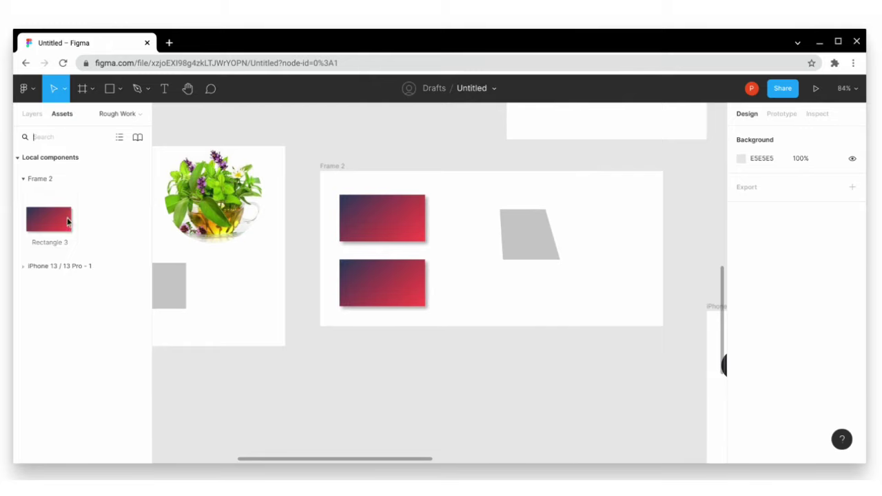
click(31, 114)
scroll(554, 325, down, 2)
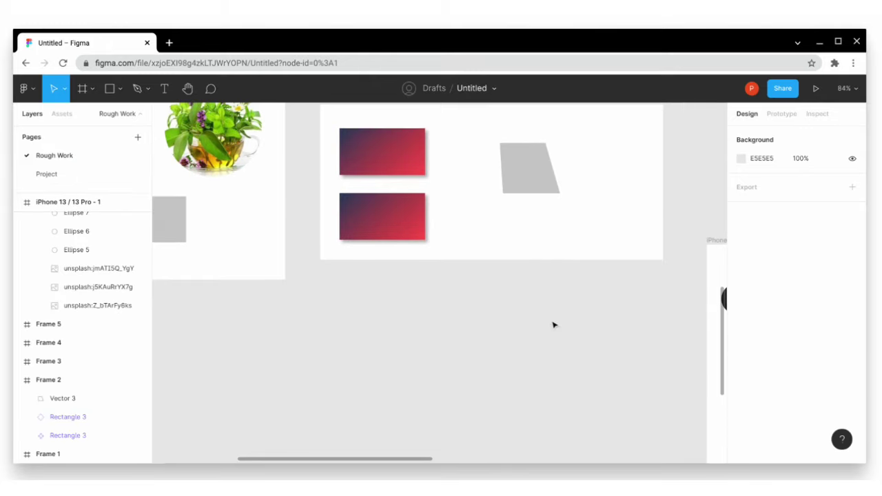
scroll(554, 324, down, 5)
drag(433, 458, 417, 457)
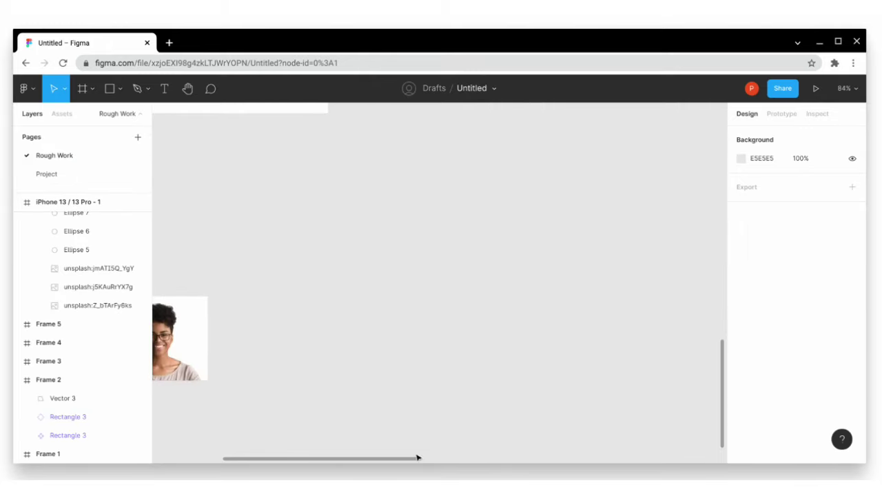
scroll(459, 374, up, 7)
click(431, 248)
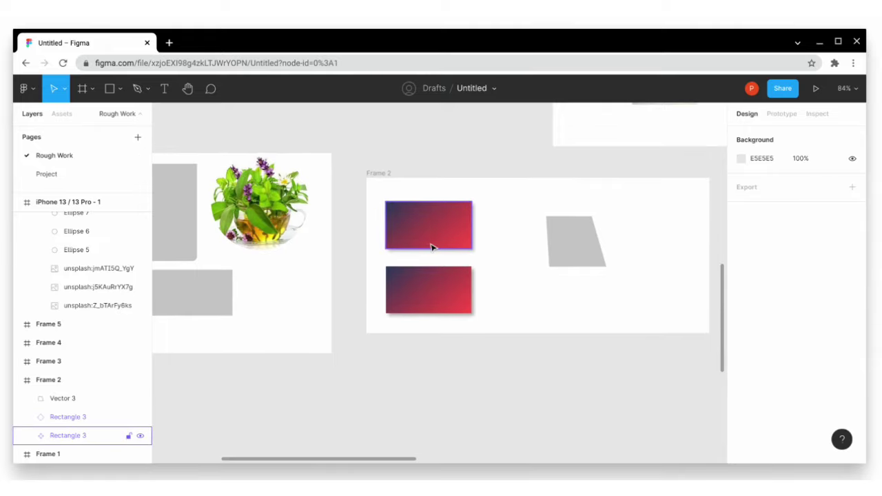
click(431, 244)
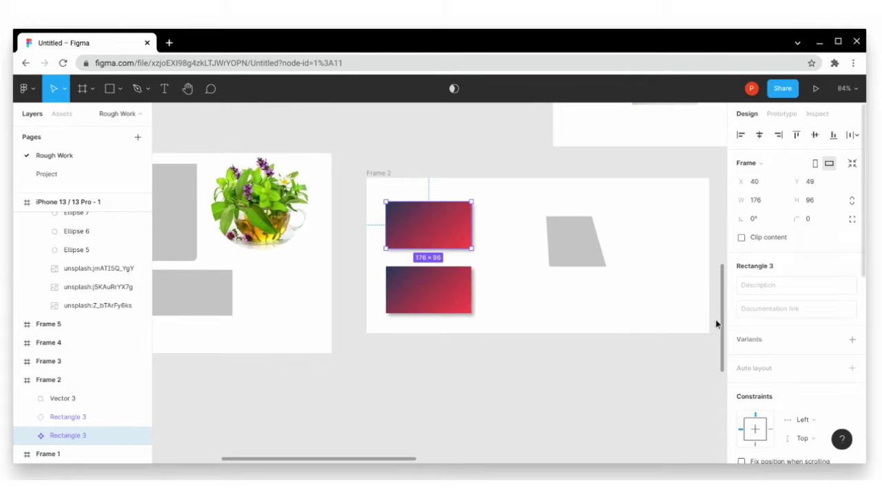
Export Rectangle 3 as an SVG file using a single 1x export setting
scroll(796, 370, down, 5)
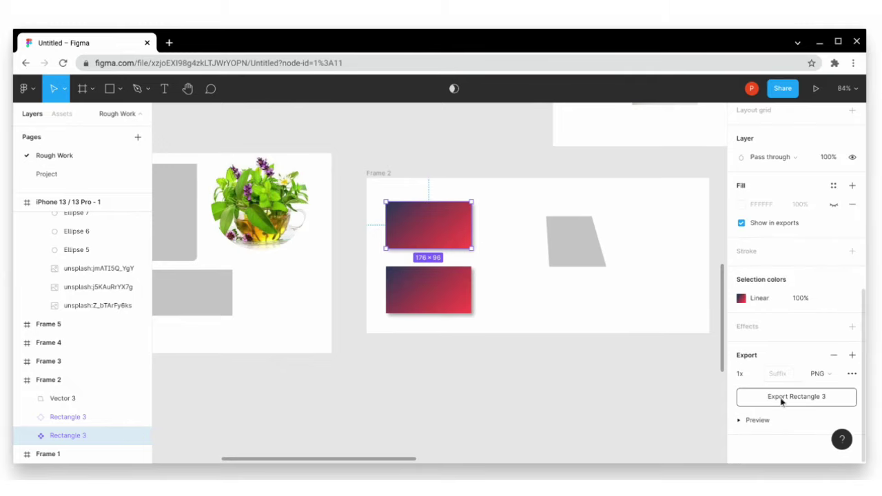
click(853, 354)
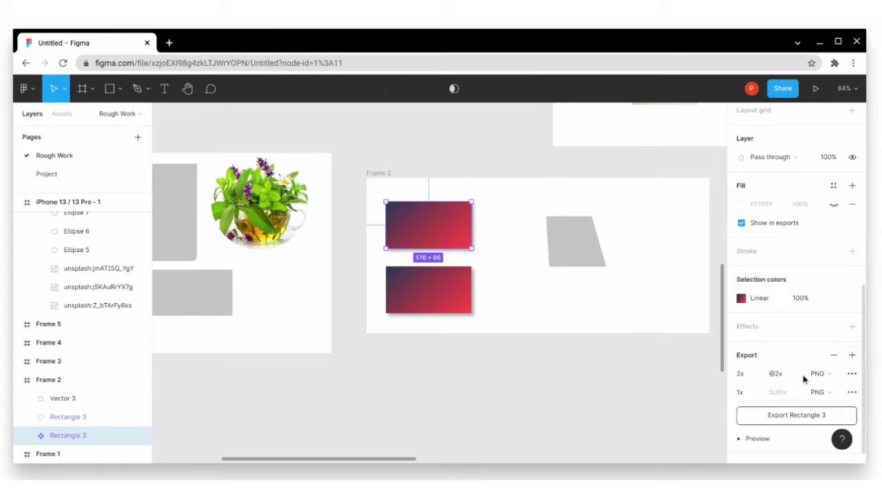
click(834, 355)
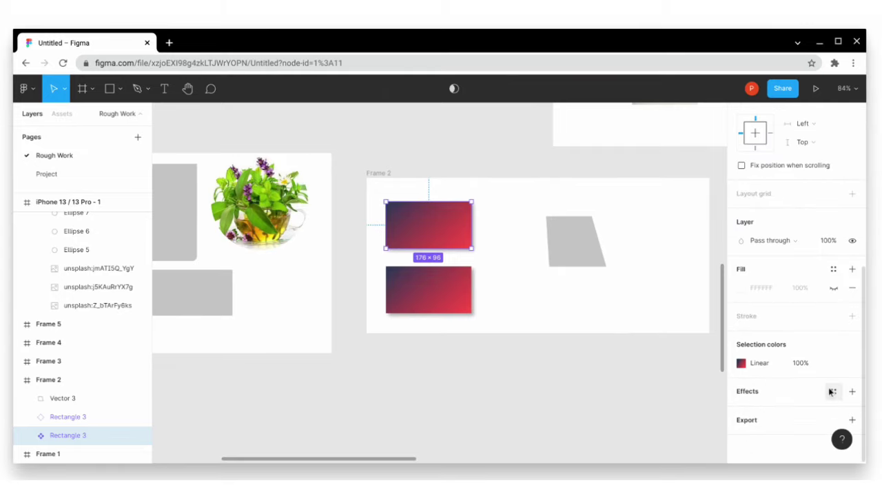
click(850, 420)
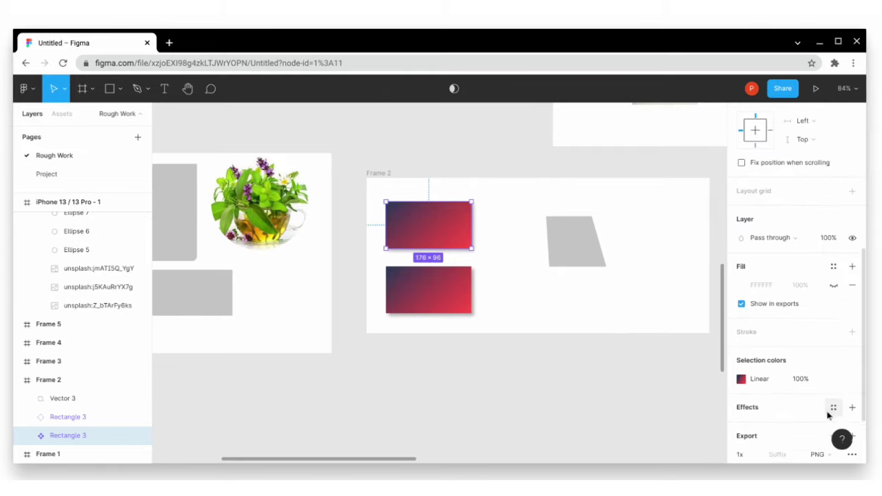
scroll(823, 413, down, 2)
click(817, 374)
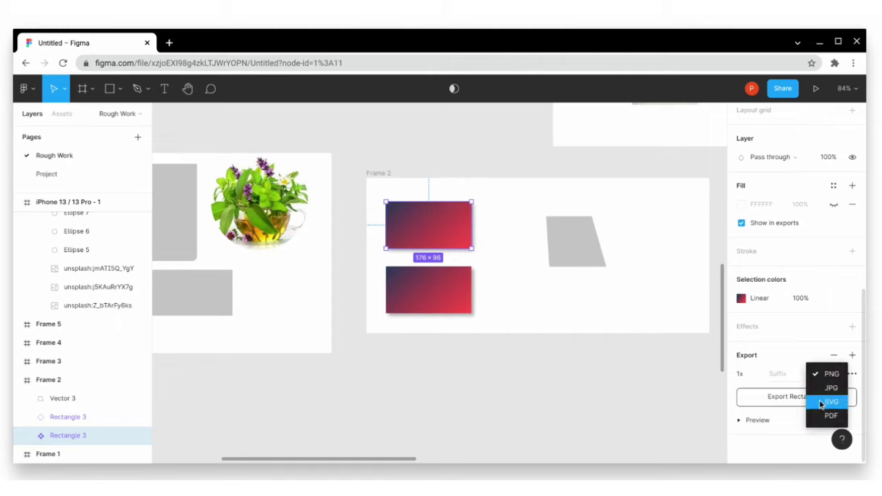
click(821, 403)
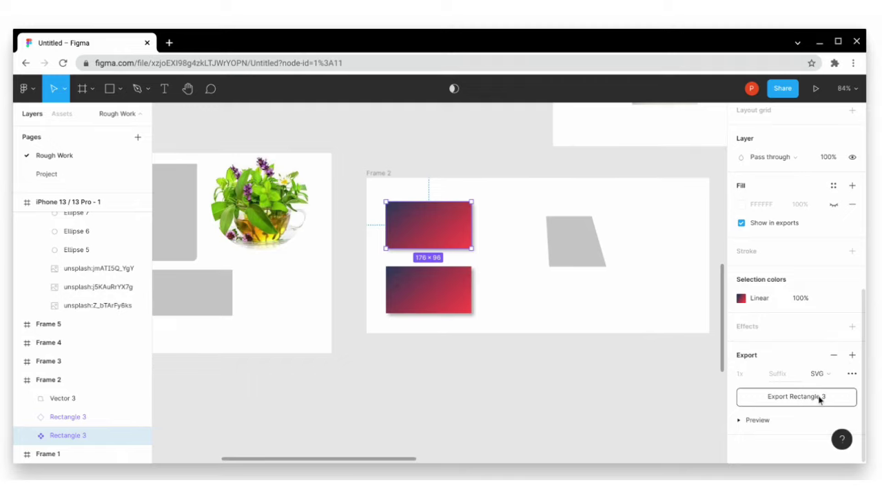
click(820, 400)
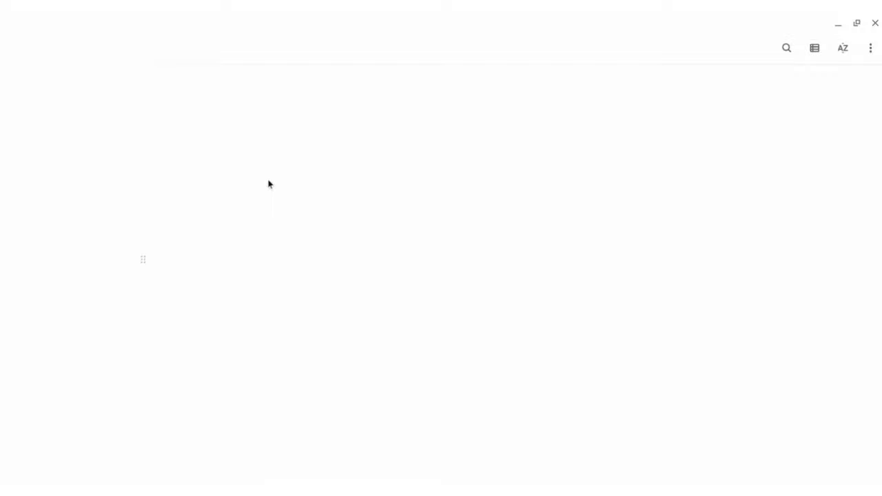
Preview Rectangle 3.svg zoomed in Gallery, then close the viewer and Downloads window
double_click(254, 178)
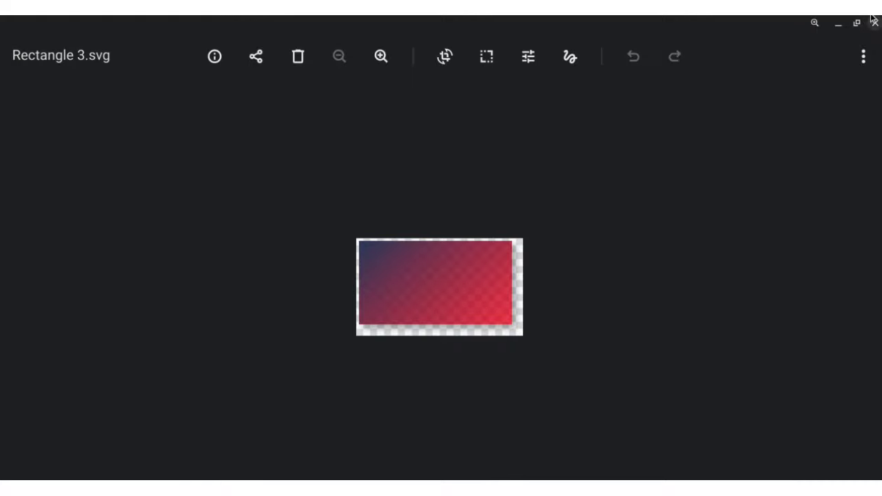
scroll(407, 308, up, 2)
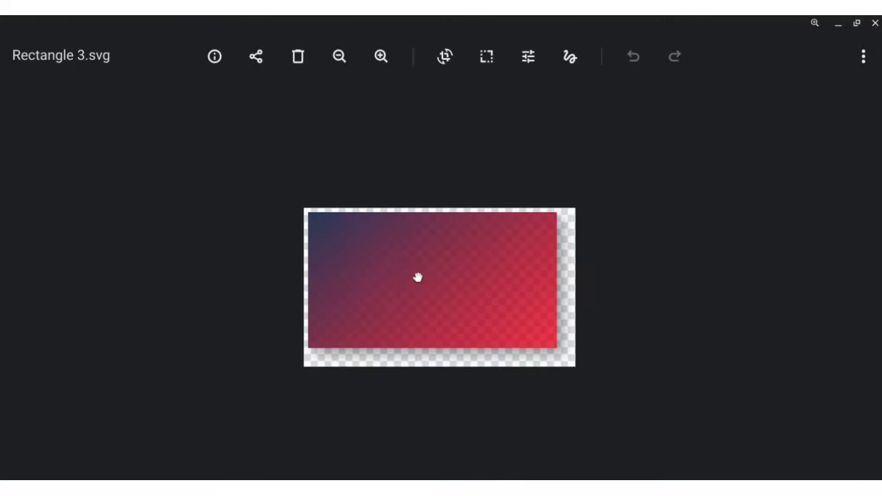
scroll(419, 275, up, 1)
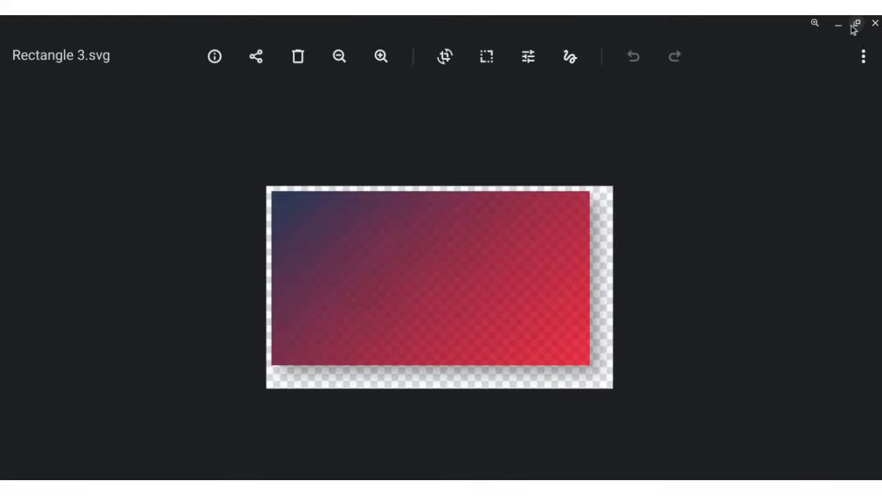
click(875, 23)
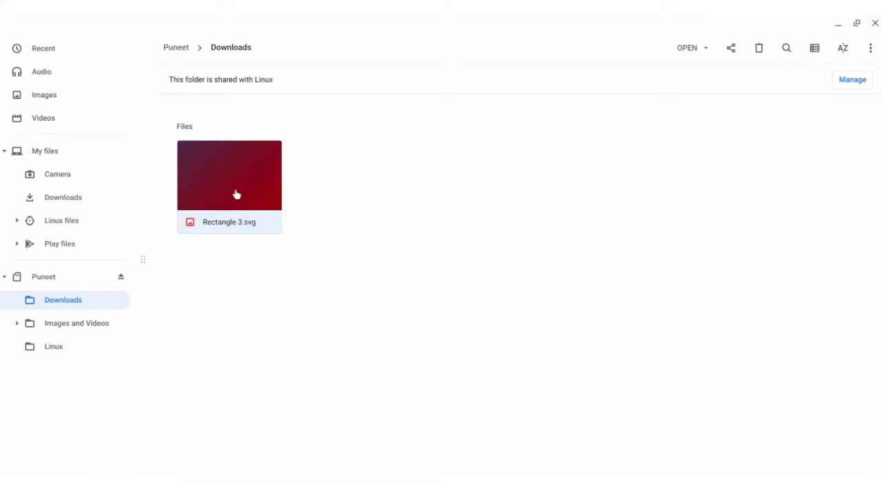
click(868, 17)
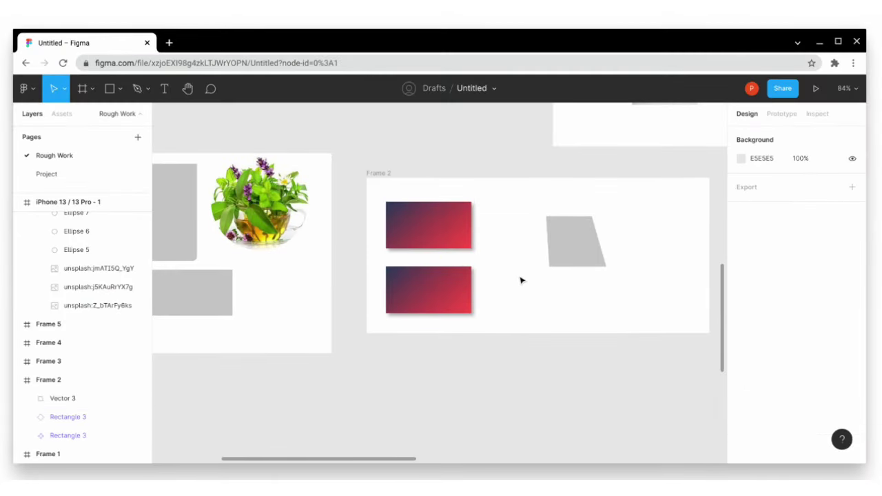
Import Rectangle 3.svg from the drive's Downloads folder into Frame 2
scroll(97, 331, up, 1)
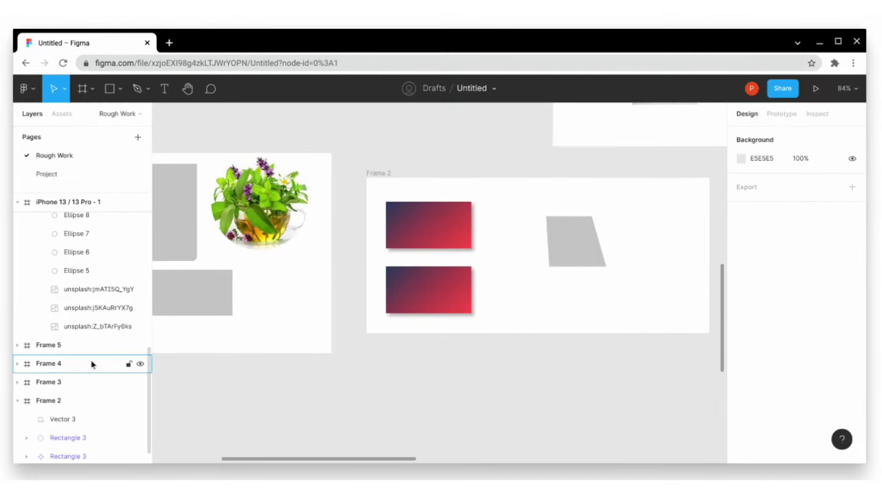
click(384, 174)
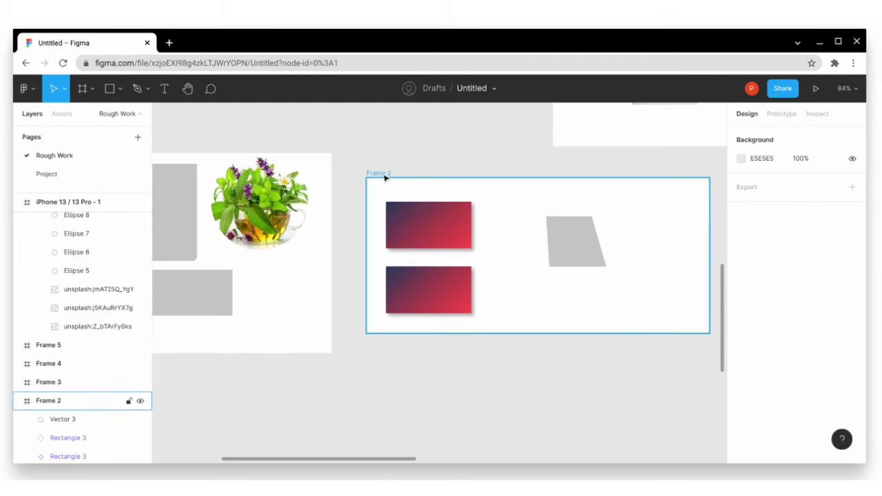
key(ctrl+shift+k)
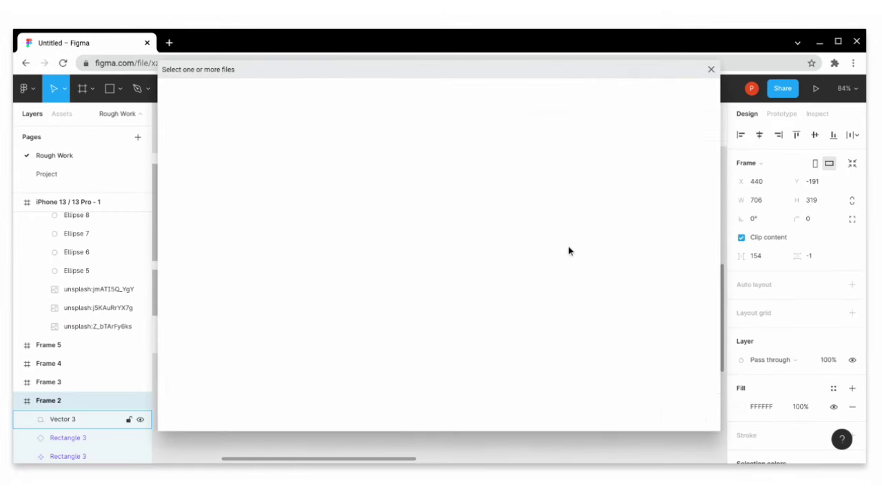
scroll(258, 328, down, 2)
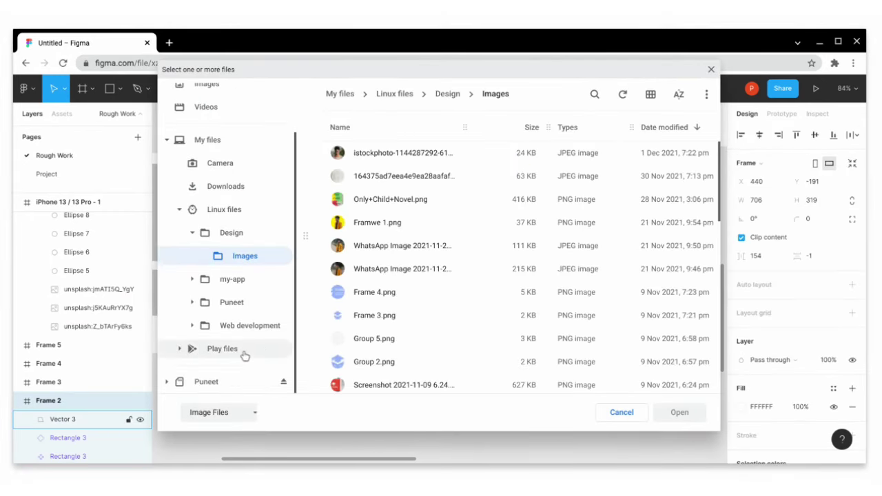
click(232, 381)
double_click(430, 179)
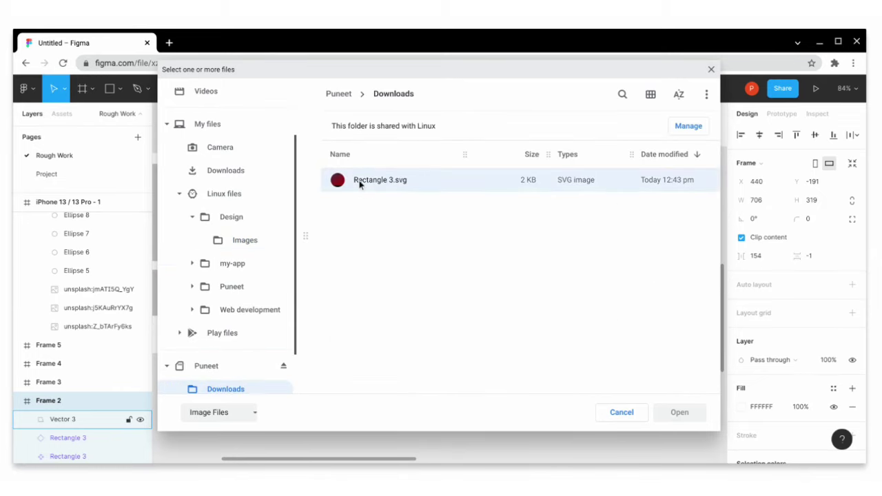
click(361, 181)
click(674, 412)
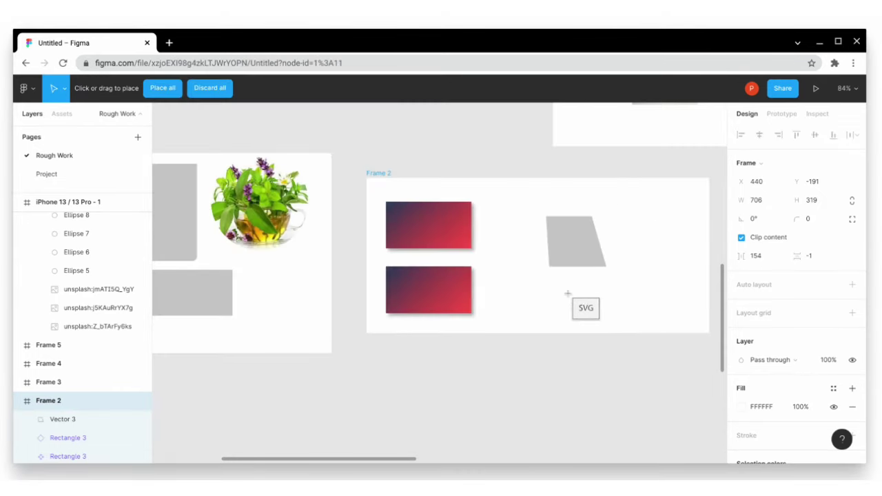
Place the imported copy beside the lower gradient rectangle in Frame 2
click(570, 298)
mouse_move(599, 304)
mouse_down()
mouse_move(550, 275)
mouse_move(559, 274)
mouse_move(514, 279)
mouse_up()
click(528, 271)
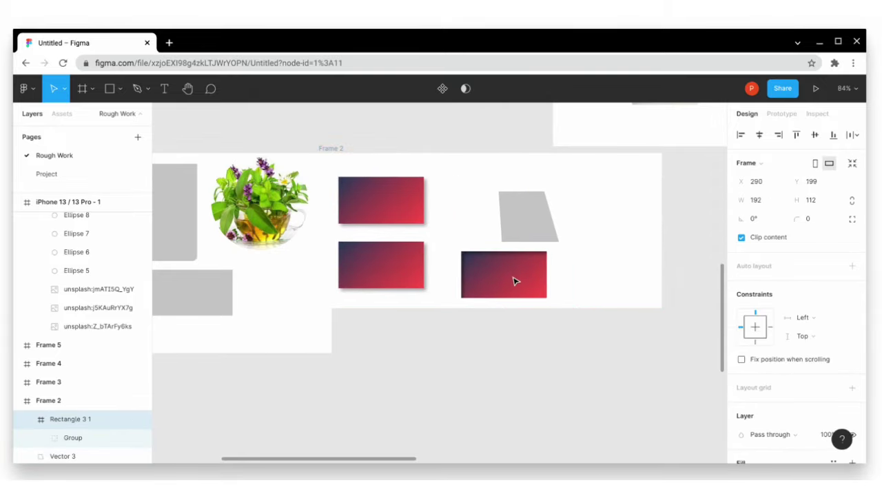
click(558, 331)
Pan the canvas to the iPhone 13 / 13 Pro - 1 screen and select it
scroll(539, 320, up, 1)
scroll(539, 320, up, 2)
scroll(533, 309, up, 2)
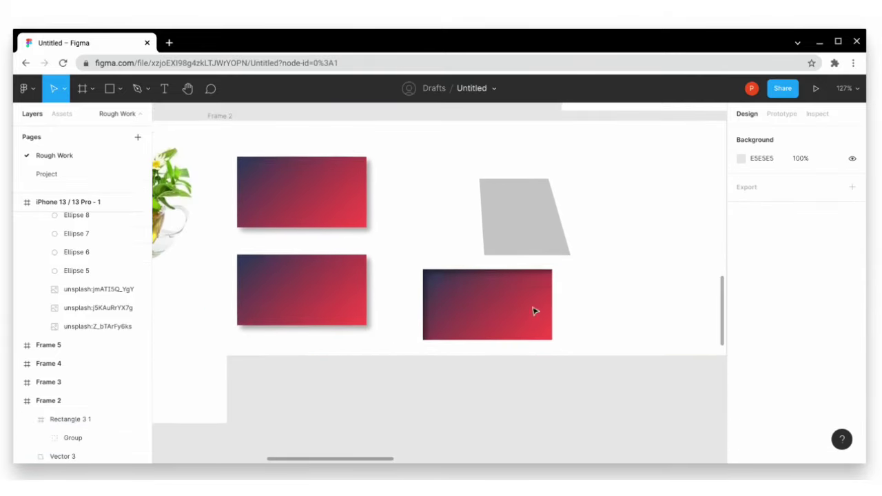
scroll(611, 254, down, 1)
scroll(610, 255, down, 3)
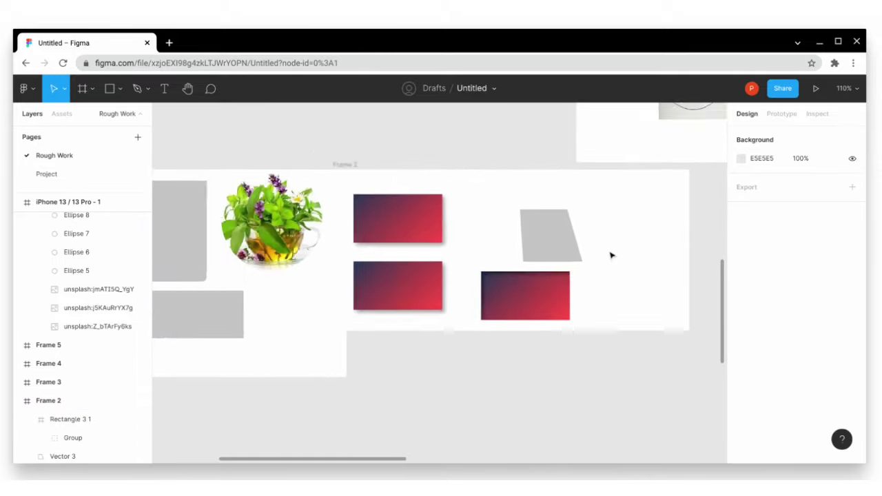
scroll(611, 254, down, 2)
drag(325, 462, 513, 440)
scroll(482, 355, down, 3)
scroll(587, 344, up, 1)
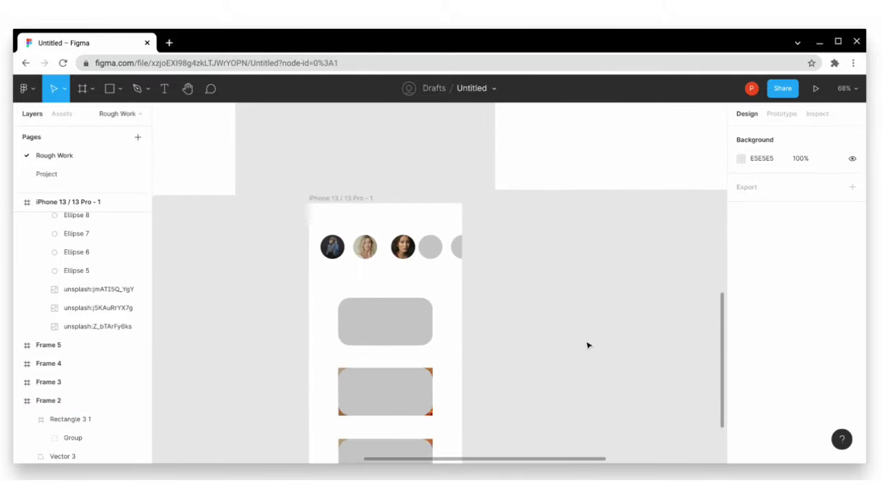
scroll(615, 318, up, 3)
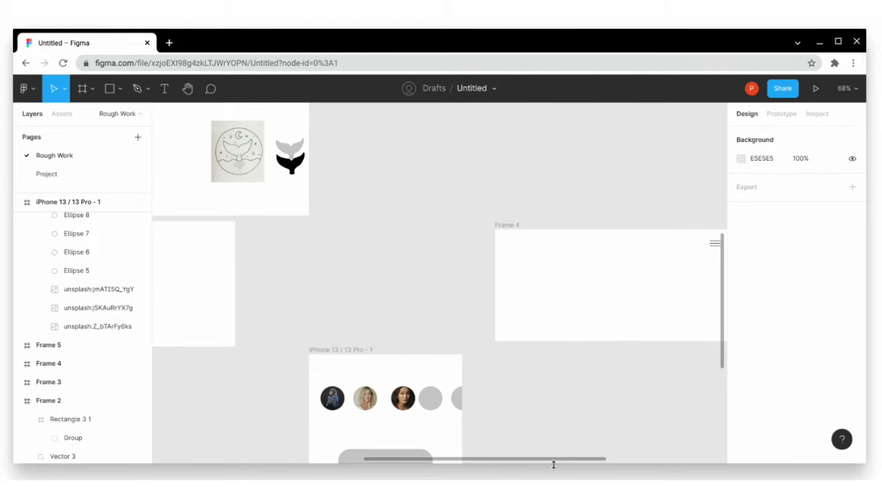
drag(561, 461, 333, 440)
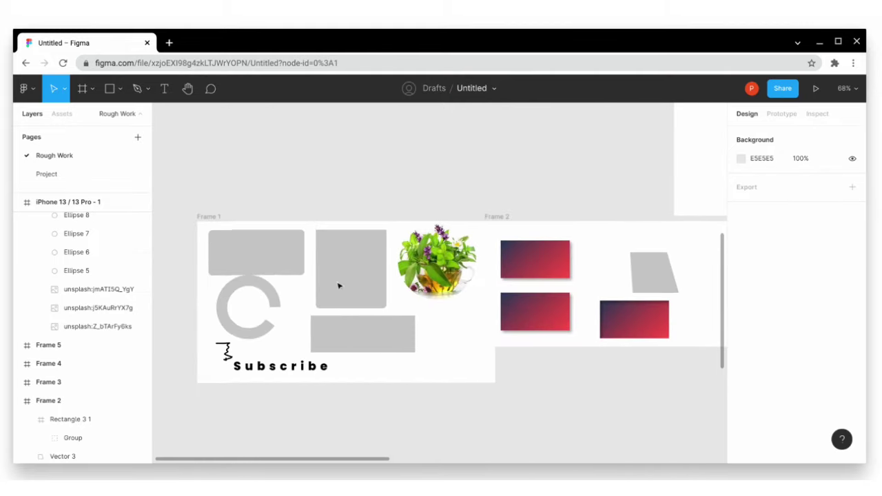
drag(375, 461, 480, 449)
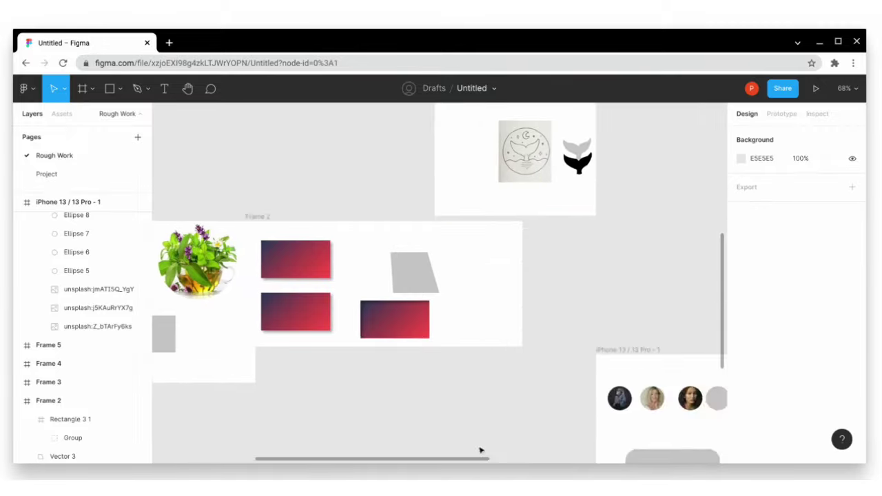
scroll(549, 360, up, 3)
scroll(442, 382, down, 3)
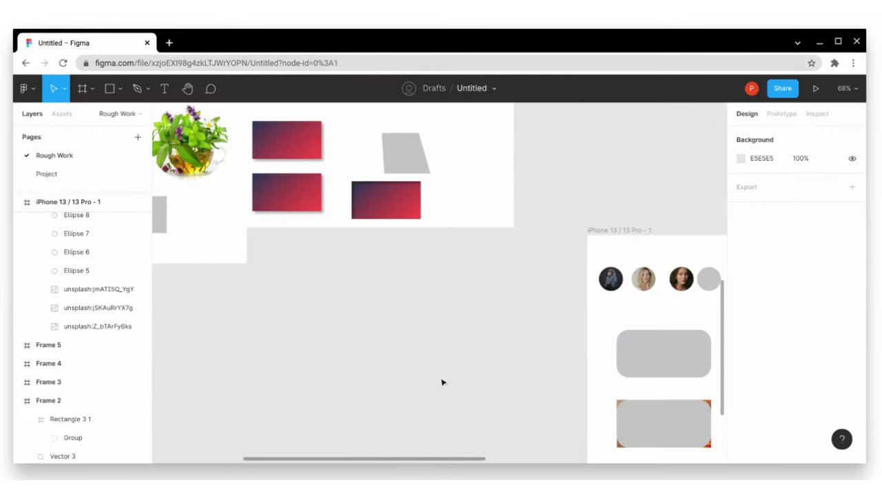
click(625, 233)
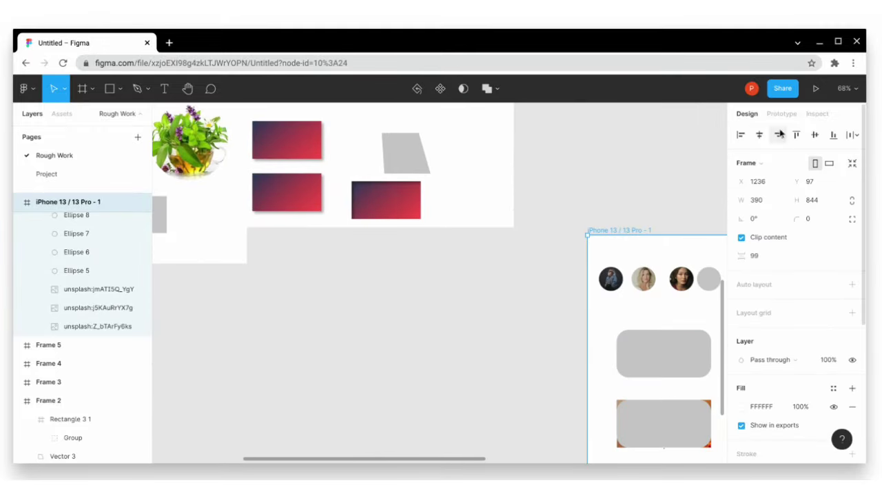
Inspect Frame 6's CSS: absolute, 360px × 61px, left 30px, top 81px, overflow-x scroll
click(817, 115)
click(662, 279)
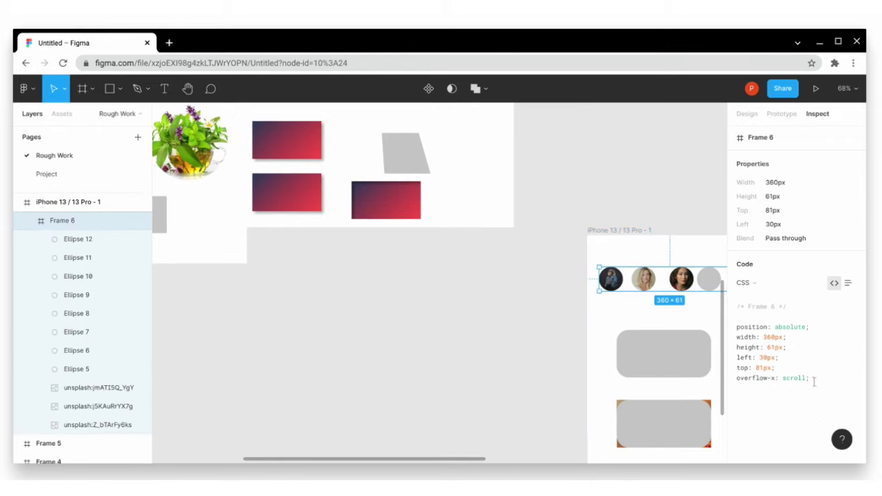
drag(814, 381, 721, 339)
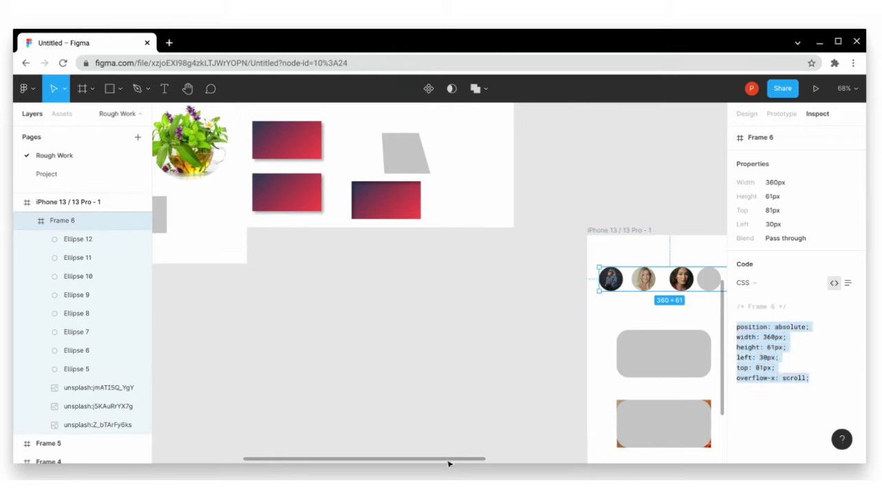
drag(449, 459, 558, 458)
drag(814, 372, 740, 323)
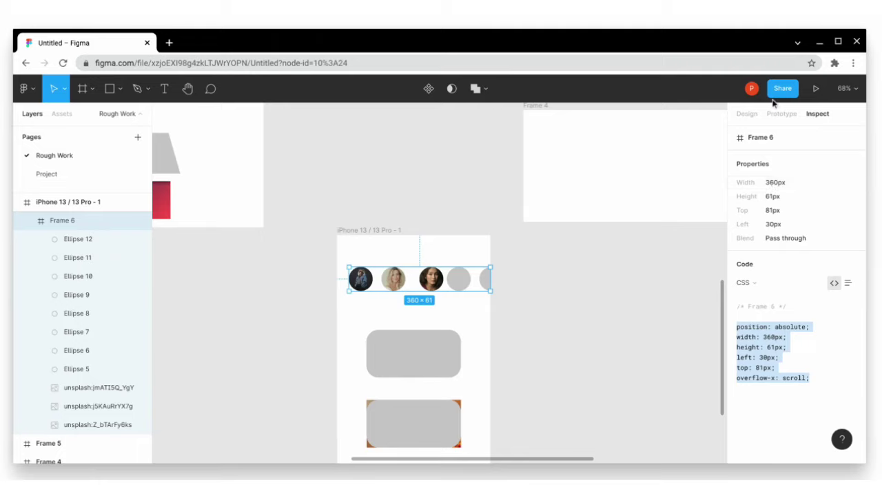
View the avatar row's generated code as Android, then as iOS
click(757, 283)
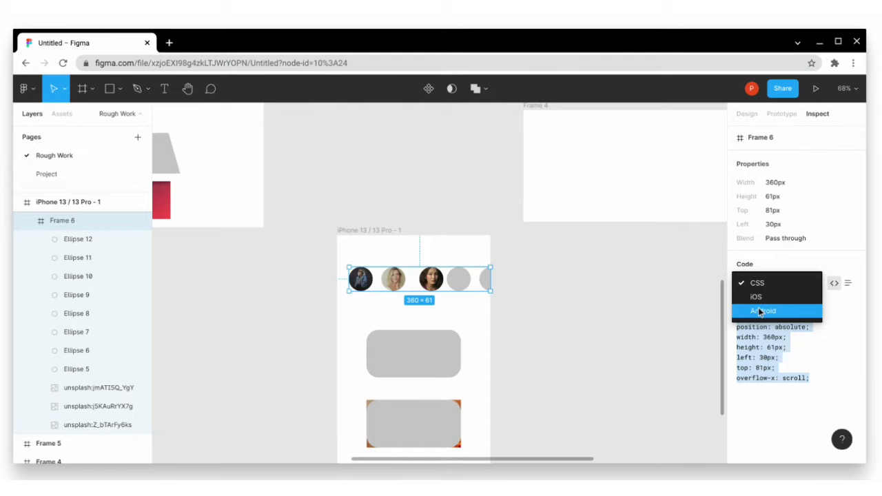
click(759, 311)
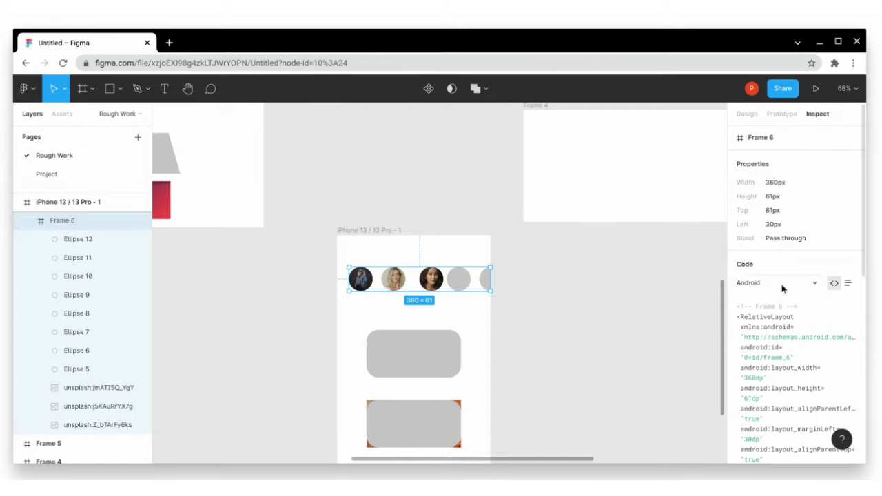
scroll(769, 401, down, 5)
scroll(771, 383, down, 5)
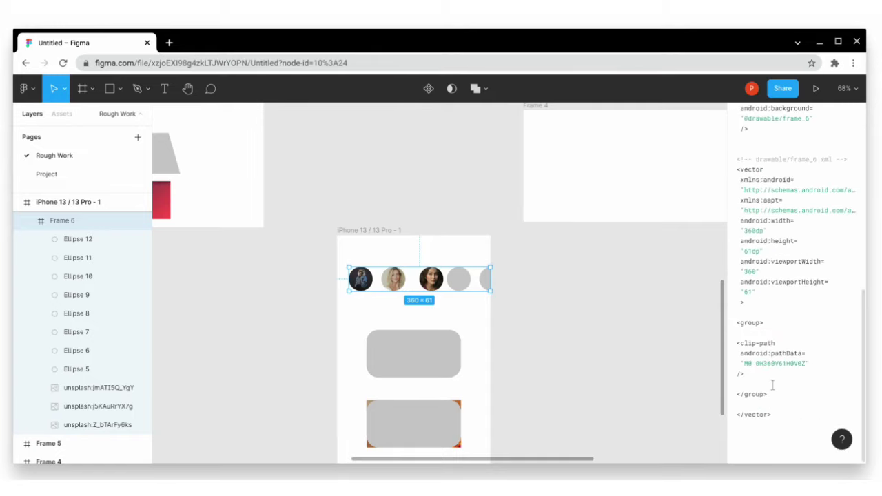
scroll(772, 384, up, 5)
scroll(773, 319, up, 5)
click(765, 283)
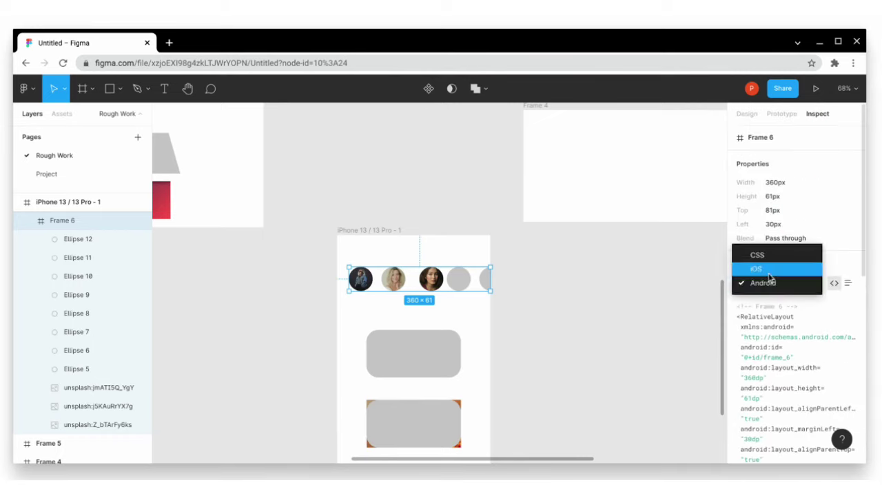
click(770, 268)
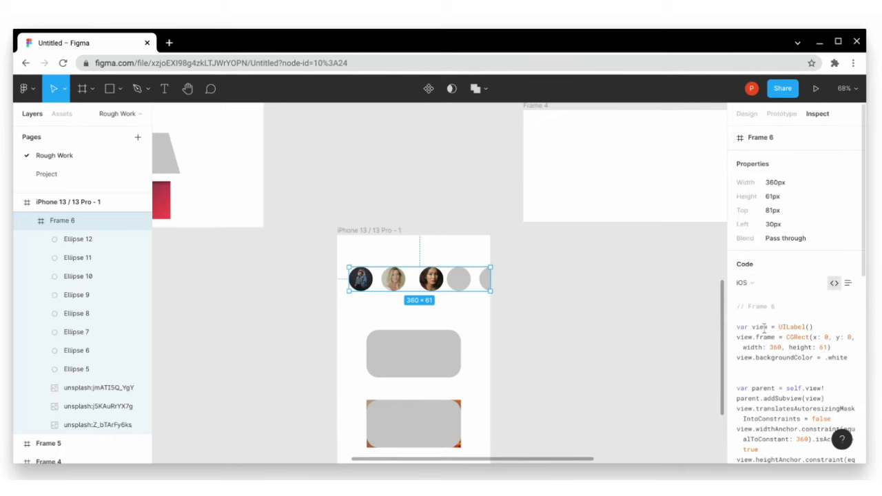
Show the iOS properties as a list, then deselect and return to Design properties
click(847, 284)
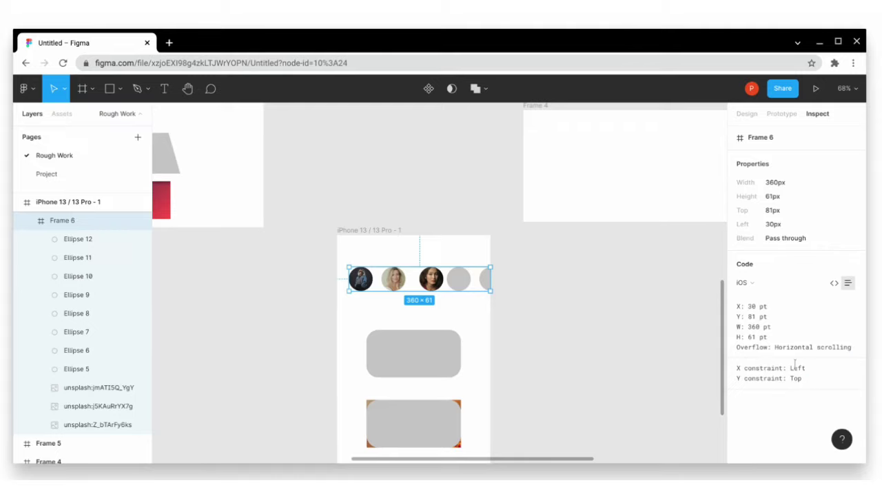
click(794, 364)
click(737, 307)
click(708, 323)
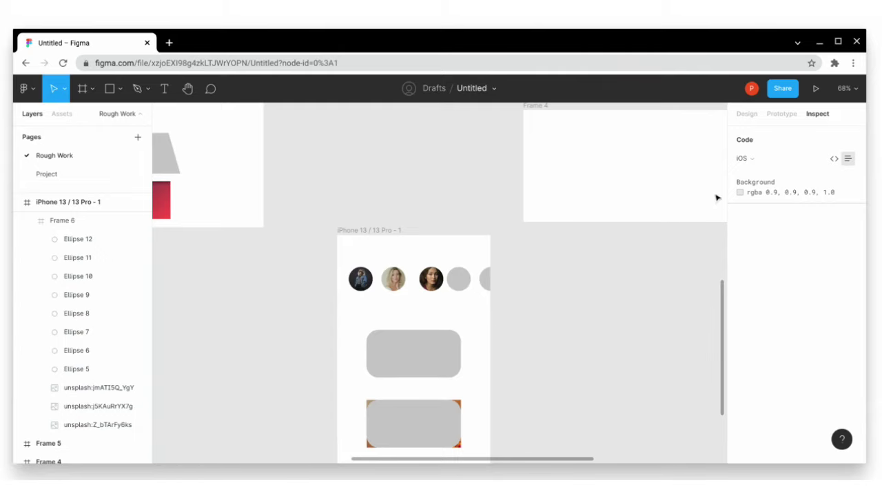
click(747, 114)
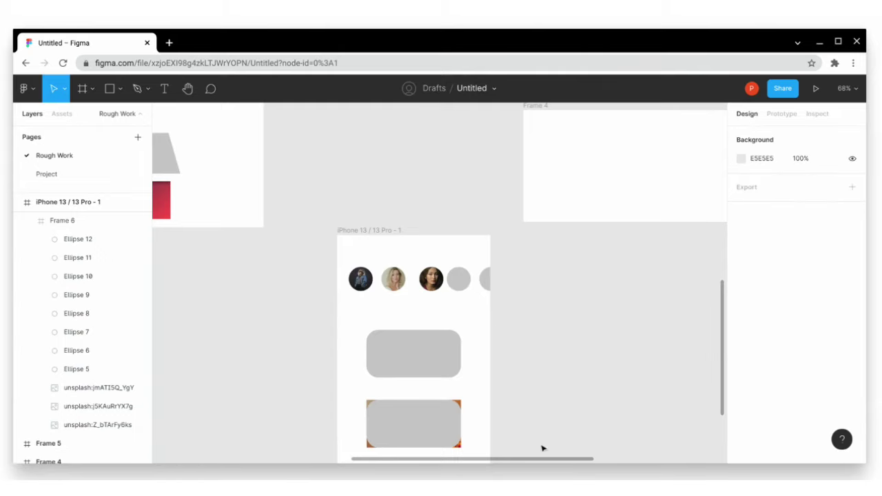
Visit the empty Project page, then go back to the Rough Work page
drag(551, 456, 548, 457)
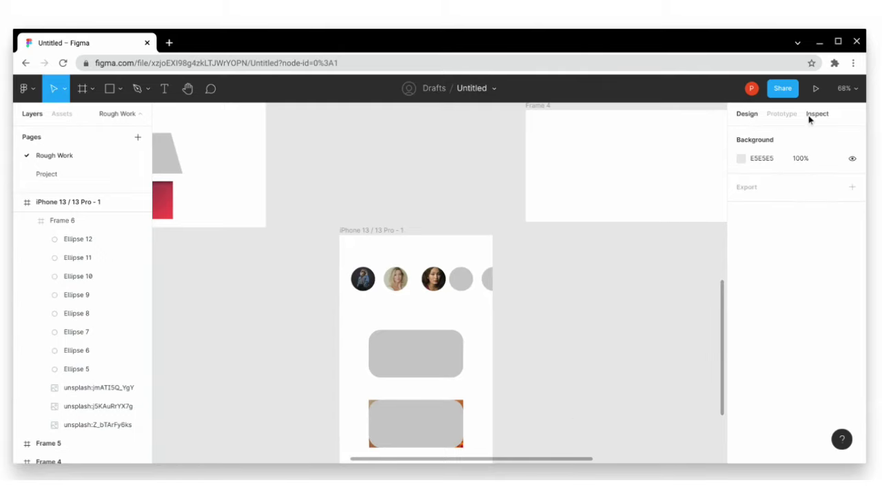
scroll(245, 216, down, 3)
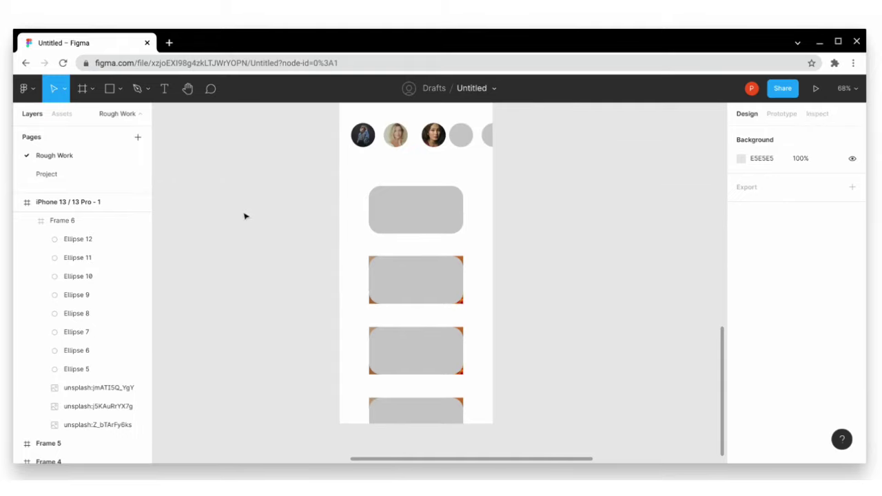
scroll(244, 216, up, 1)
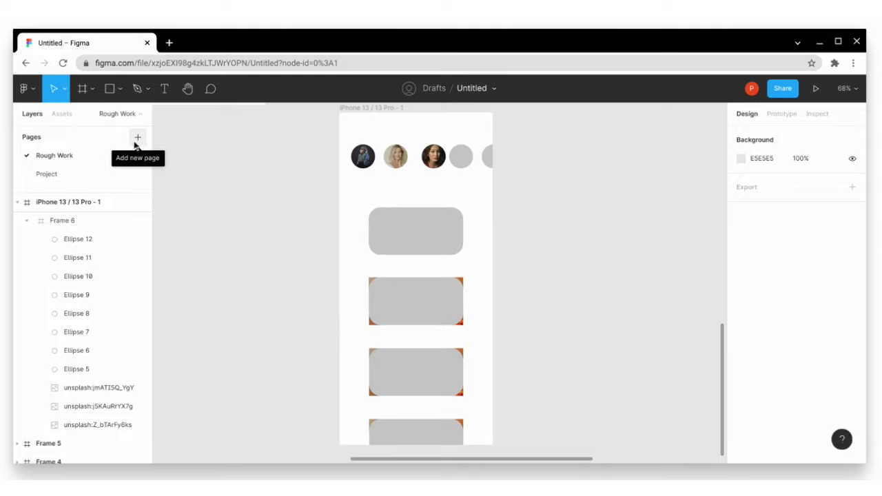
click(77, 172)
click(62, 114)
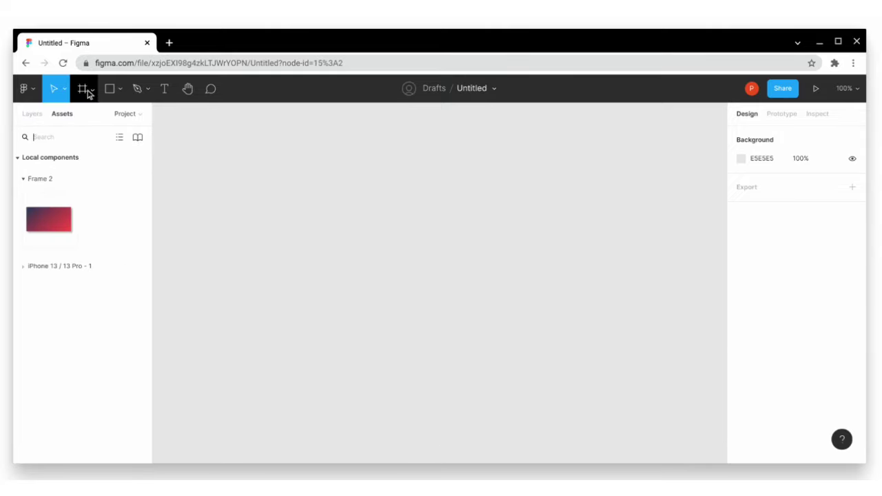
click(33, 115)
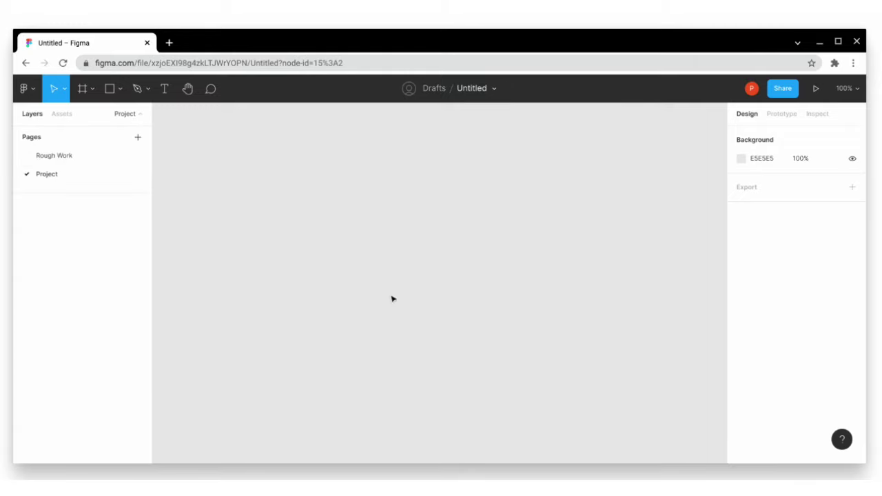
click(81, 153)
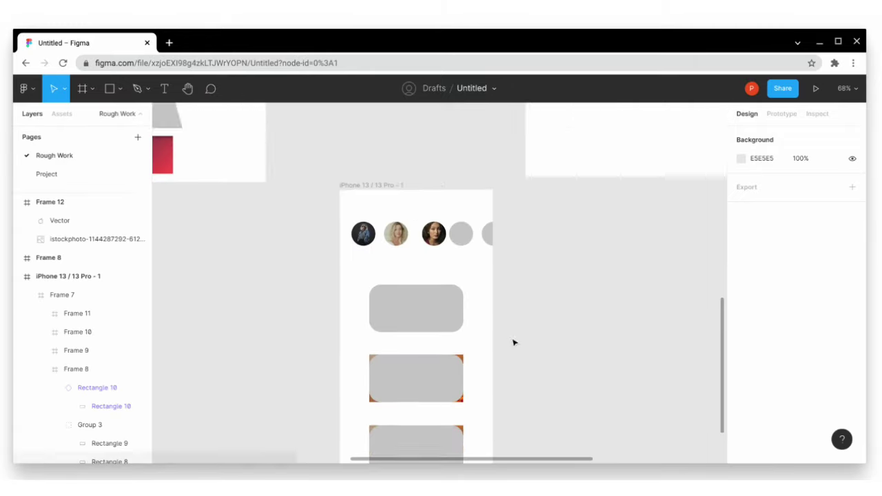
Drag Frame 2 to the right, to X 422, Y -242
scroll(513, 337, up, 5)
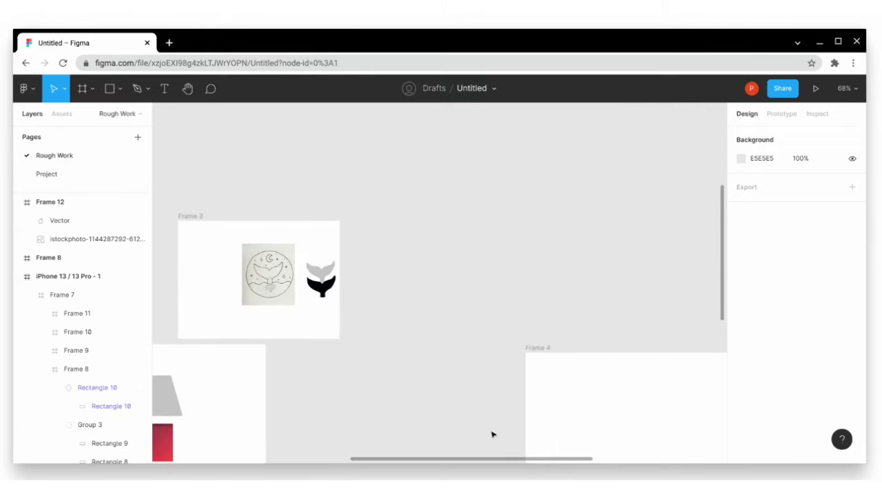
drag(500, 456, 356, 437)
scroll(389, 366, down, 5)
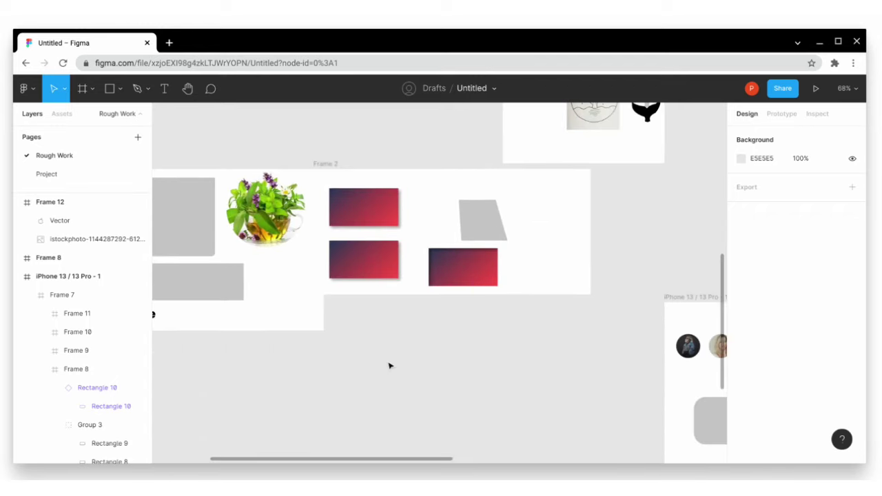
click(331, 171)
drag(331, 174, 417, 200)
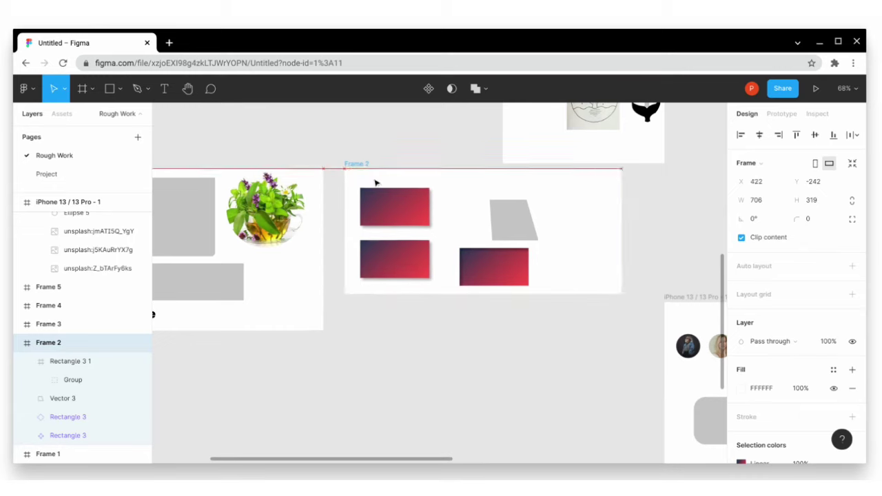
Browse Figma Community from the Plugins menu and show the Mobile design files
click(38, 85)
mouse_move(48, 271)
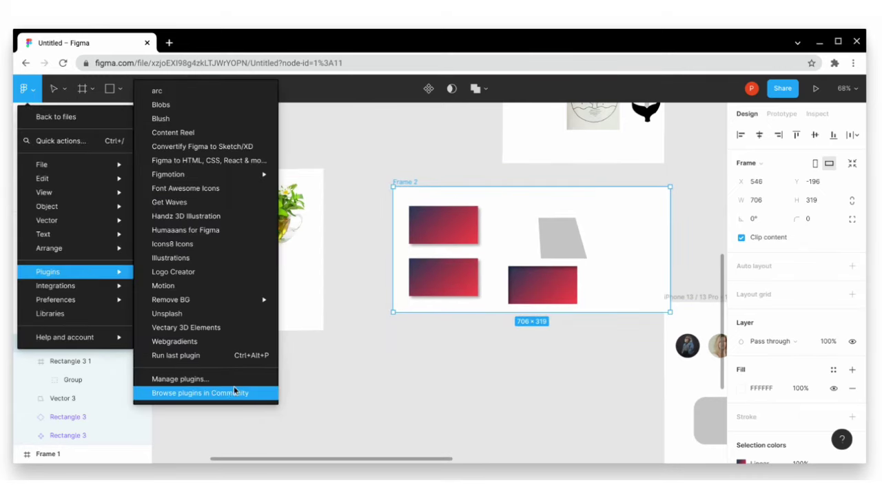
click(233, 393)
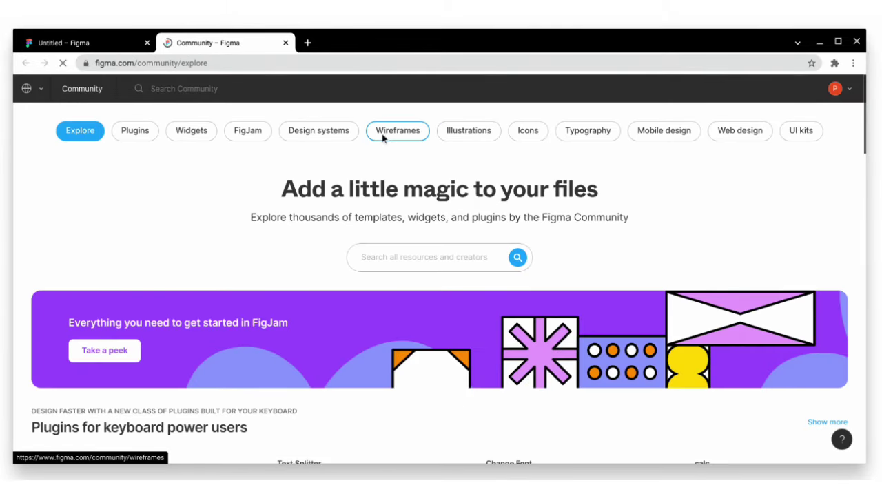
click(674, 132)
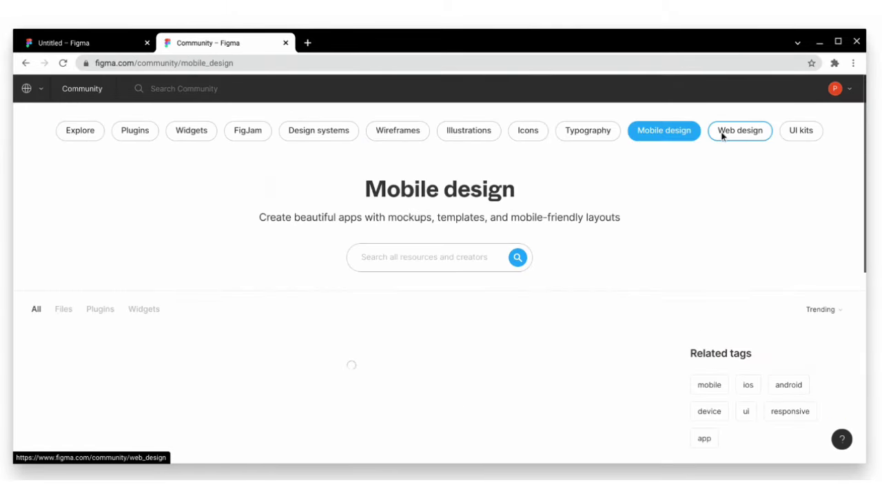
scroll(611, 315, down, 5)
scroll(482, 303, down, 3)
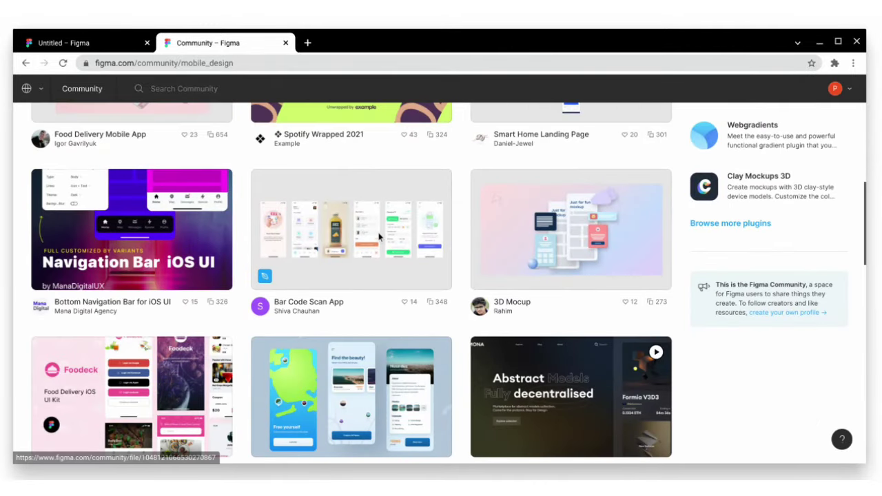
Duplicate the Bar Code Scan App file as an editable draft
click(378, 237)
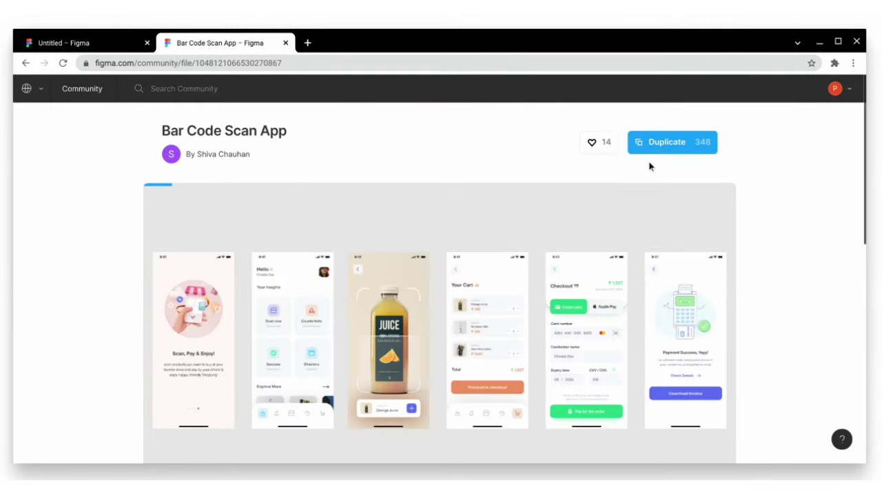
click(652, 143)
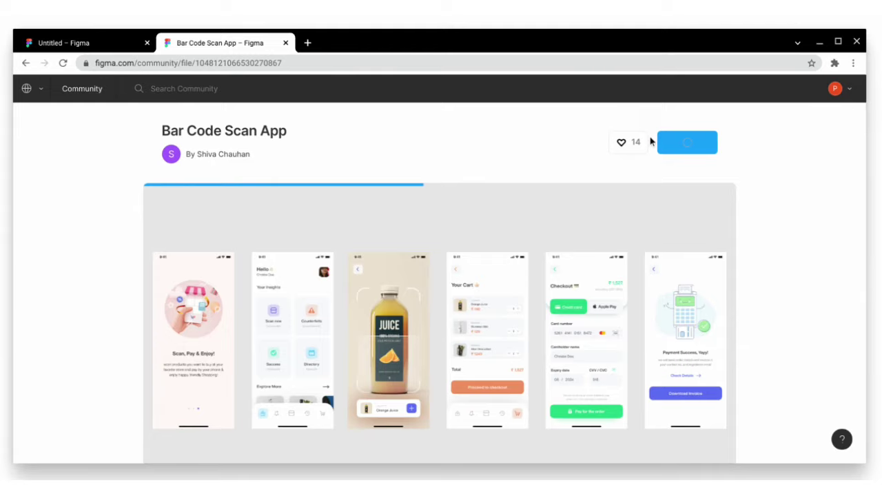
scroll(542, 206, down, 5)
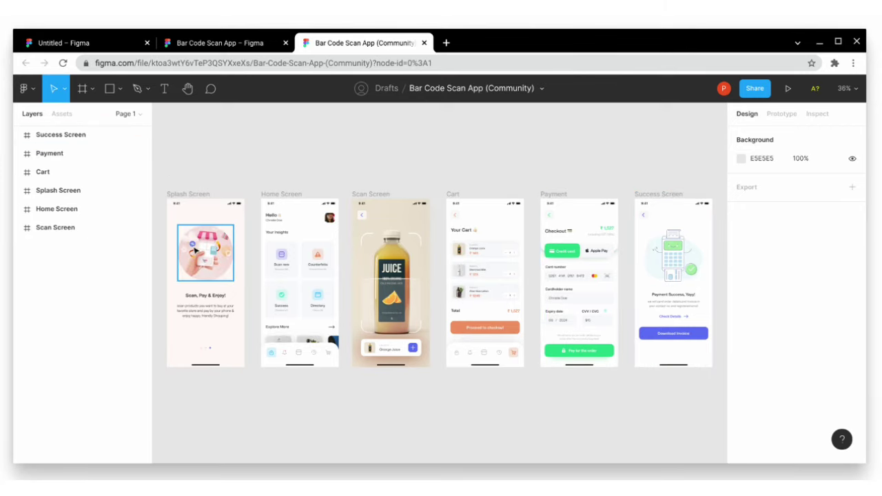
scroll(195, 250, up, 2)
scroll(196, 252, up, 3)
ctrl+scroll(356, 265, down, 10)
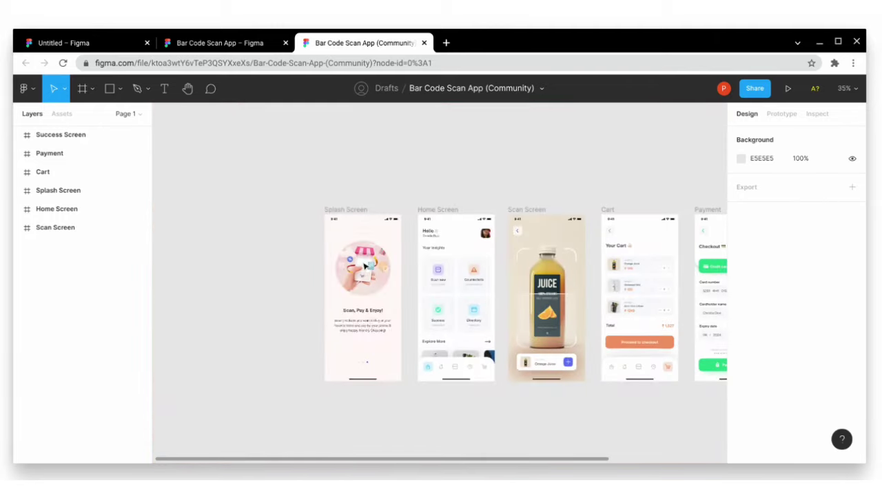
click(360, 268)
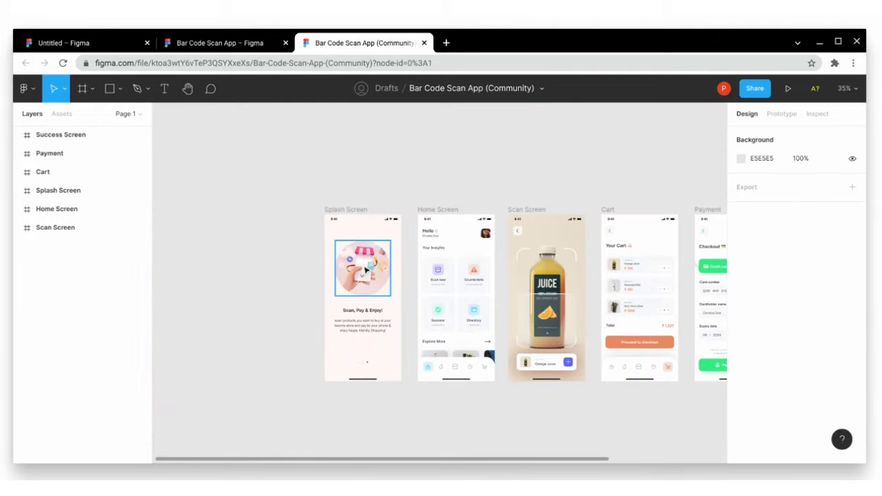
click(339, 398)
click(24, 88)
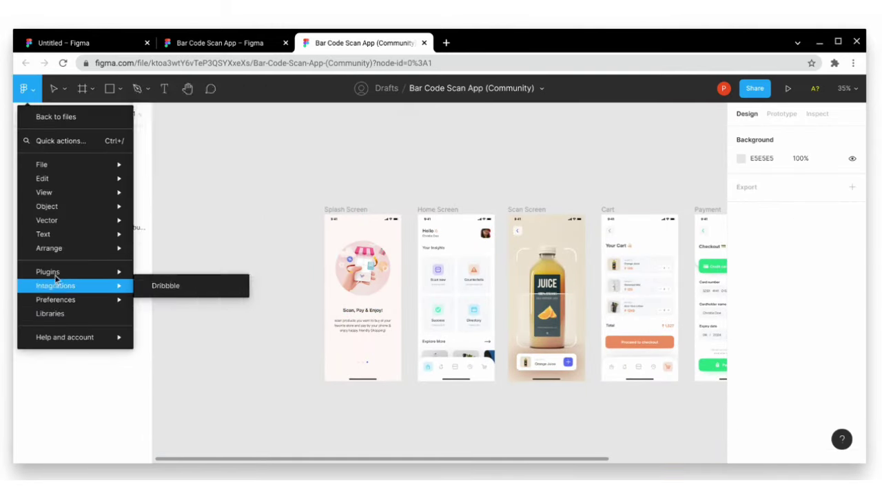
click(190, 266)
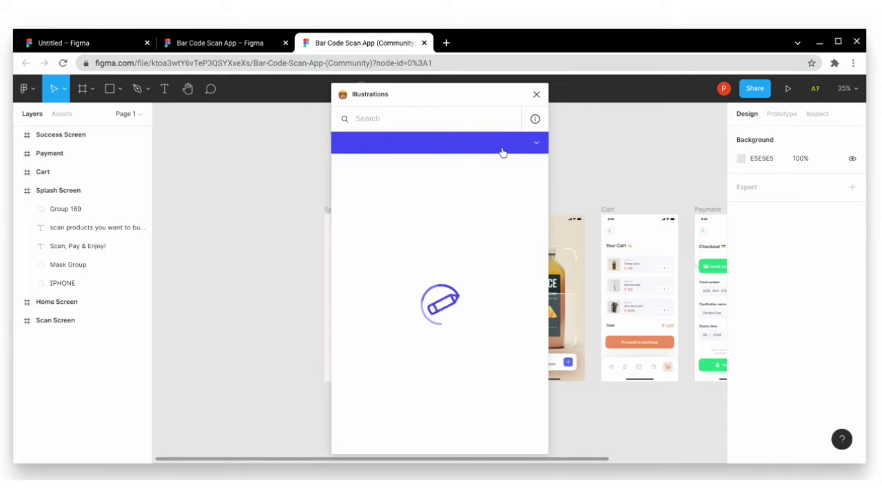
click(536, 95)
scroll(605, 322, up, 10)
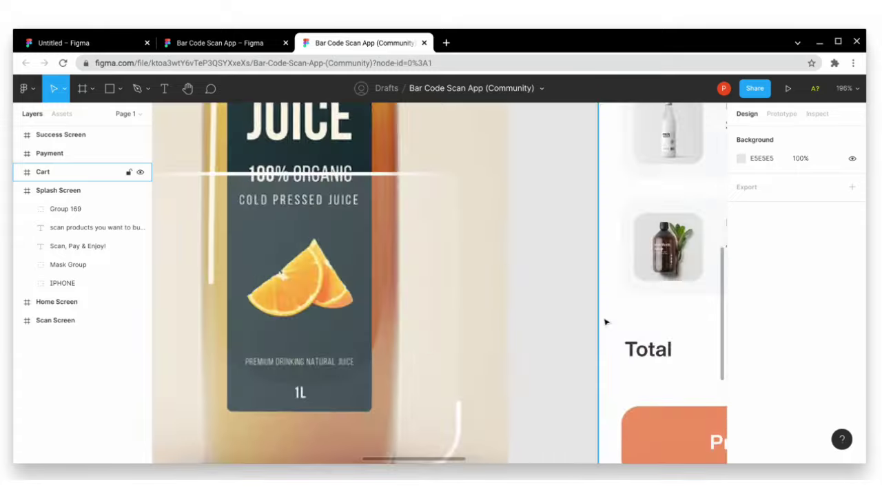
scroll(605, 322, down, 3)
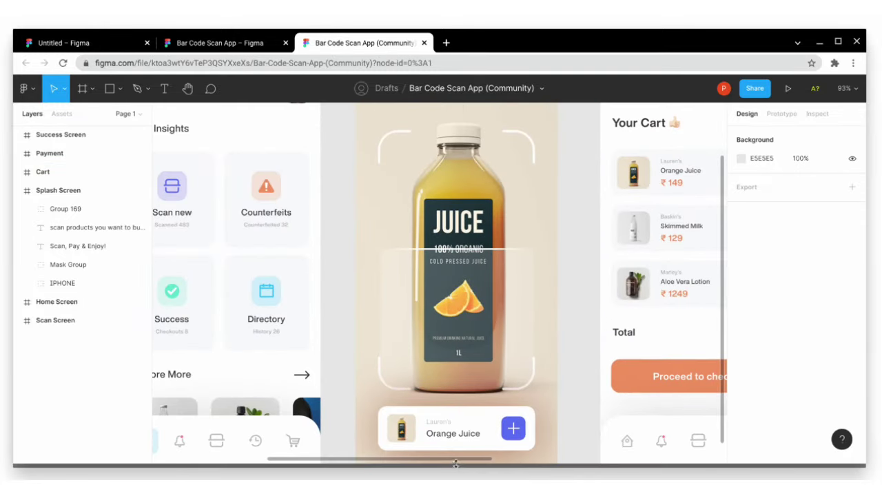
drag(458, 466, 671, 461)
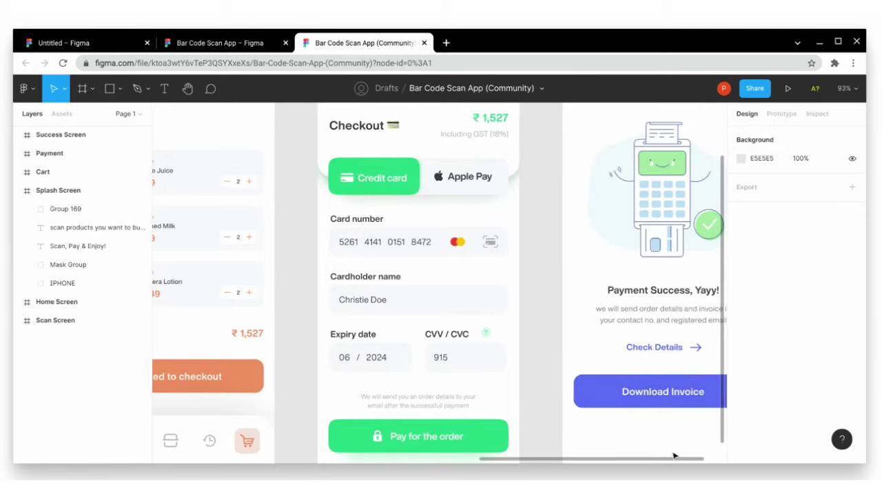
scroll(392, 262, up, 3)
scroll(391, 265, up, 1)
scroll(391, 265, up, 1)
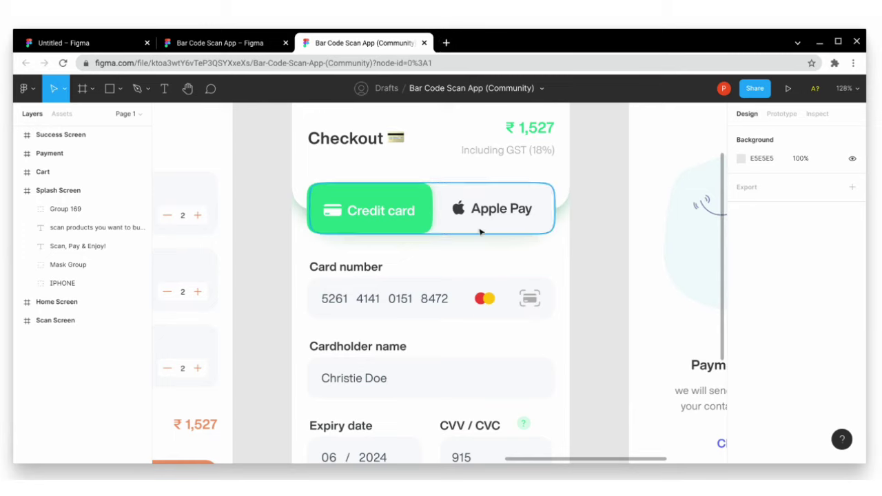
scroll(490, 299, down, 3)
scroll(496, 299, down, 3)
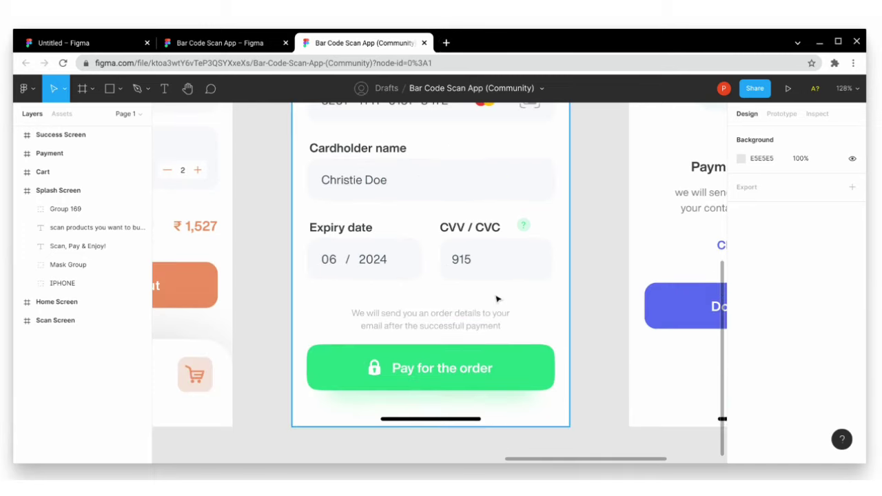
scroll(496, 299, down, 5)
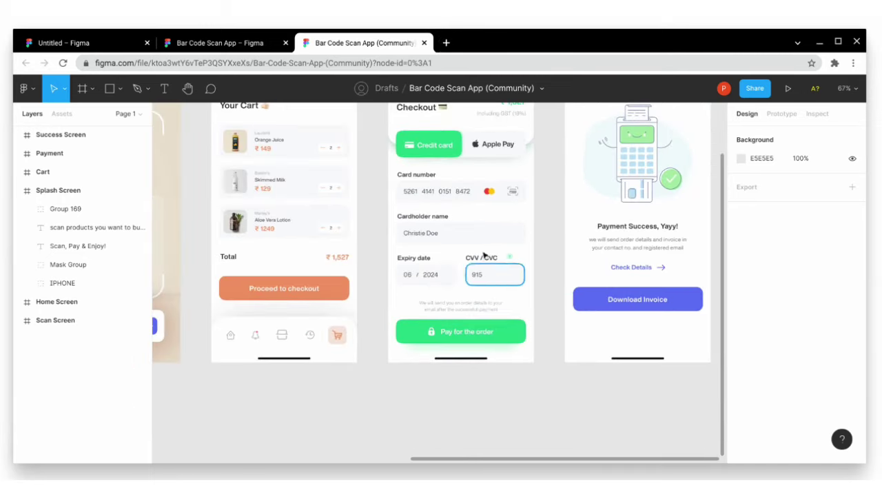
scroll(555, 454, right, 3)
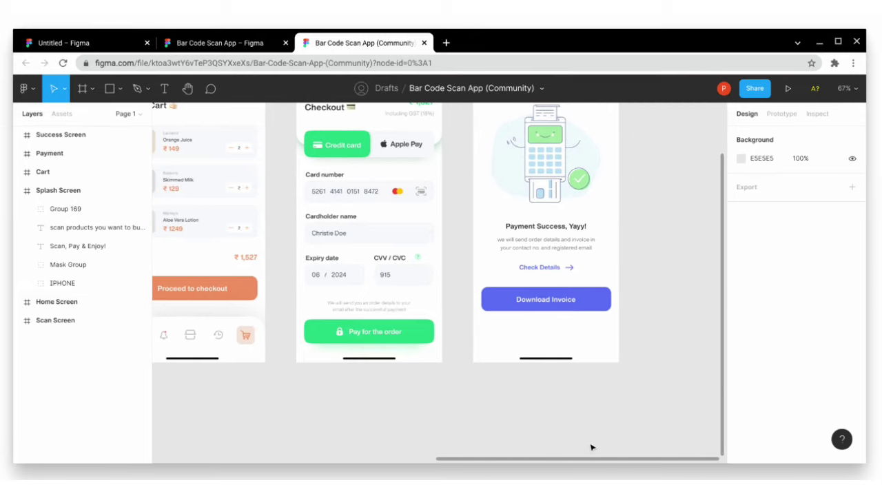
scroll(631, 396, up, 2)
scroll(639, 390, up, 2)
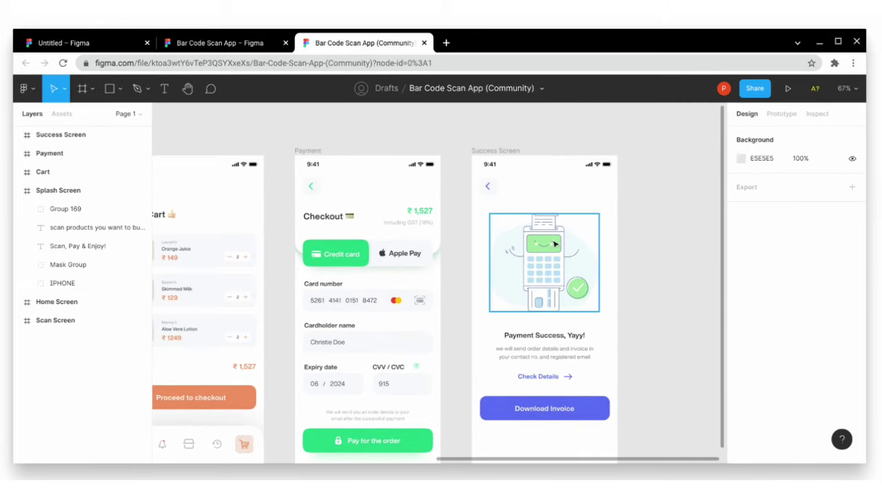
drag(587, 460, 290, 428)
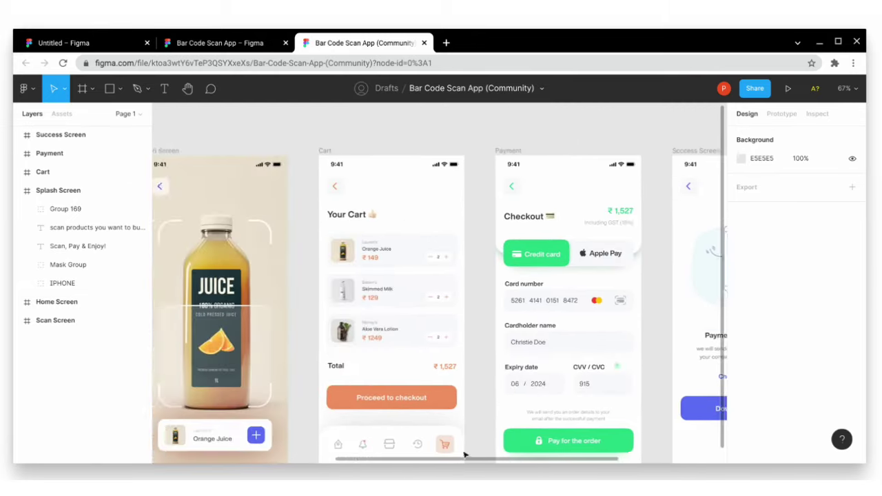
scroll(317, 378, down, 1)
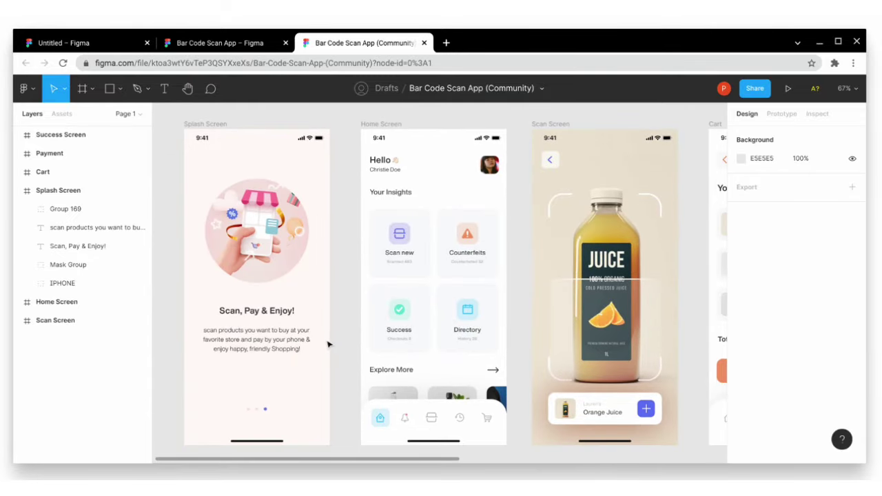
scroll(328, 344, down, 1)
scroll(328, 344, up, 1)
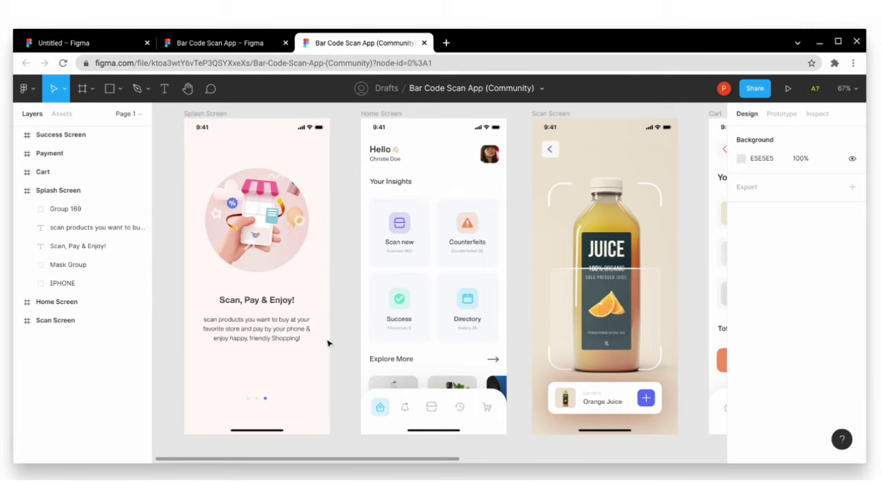
scroll(328, 344, up, 1)
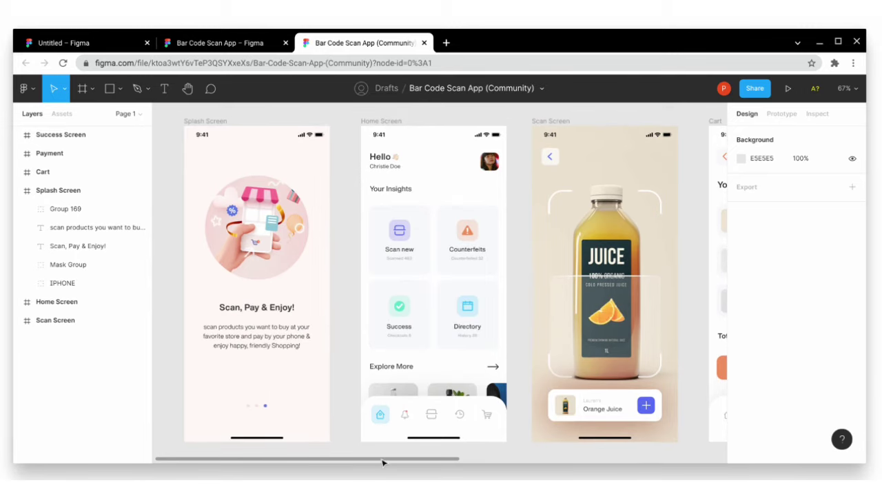
drag(386, 459, 646, 461)
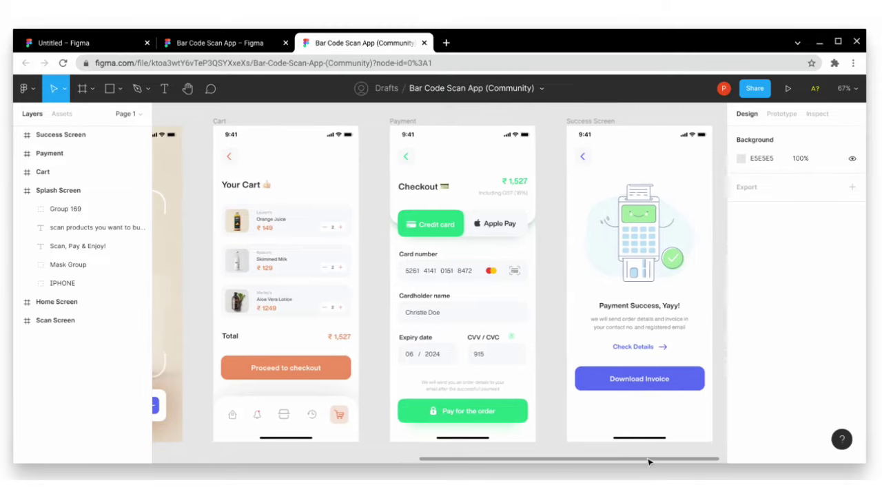